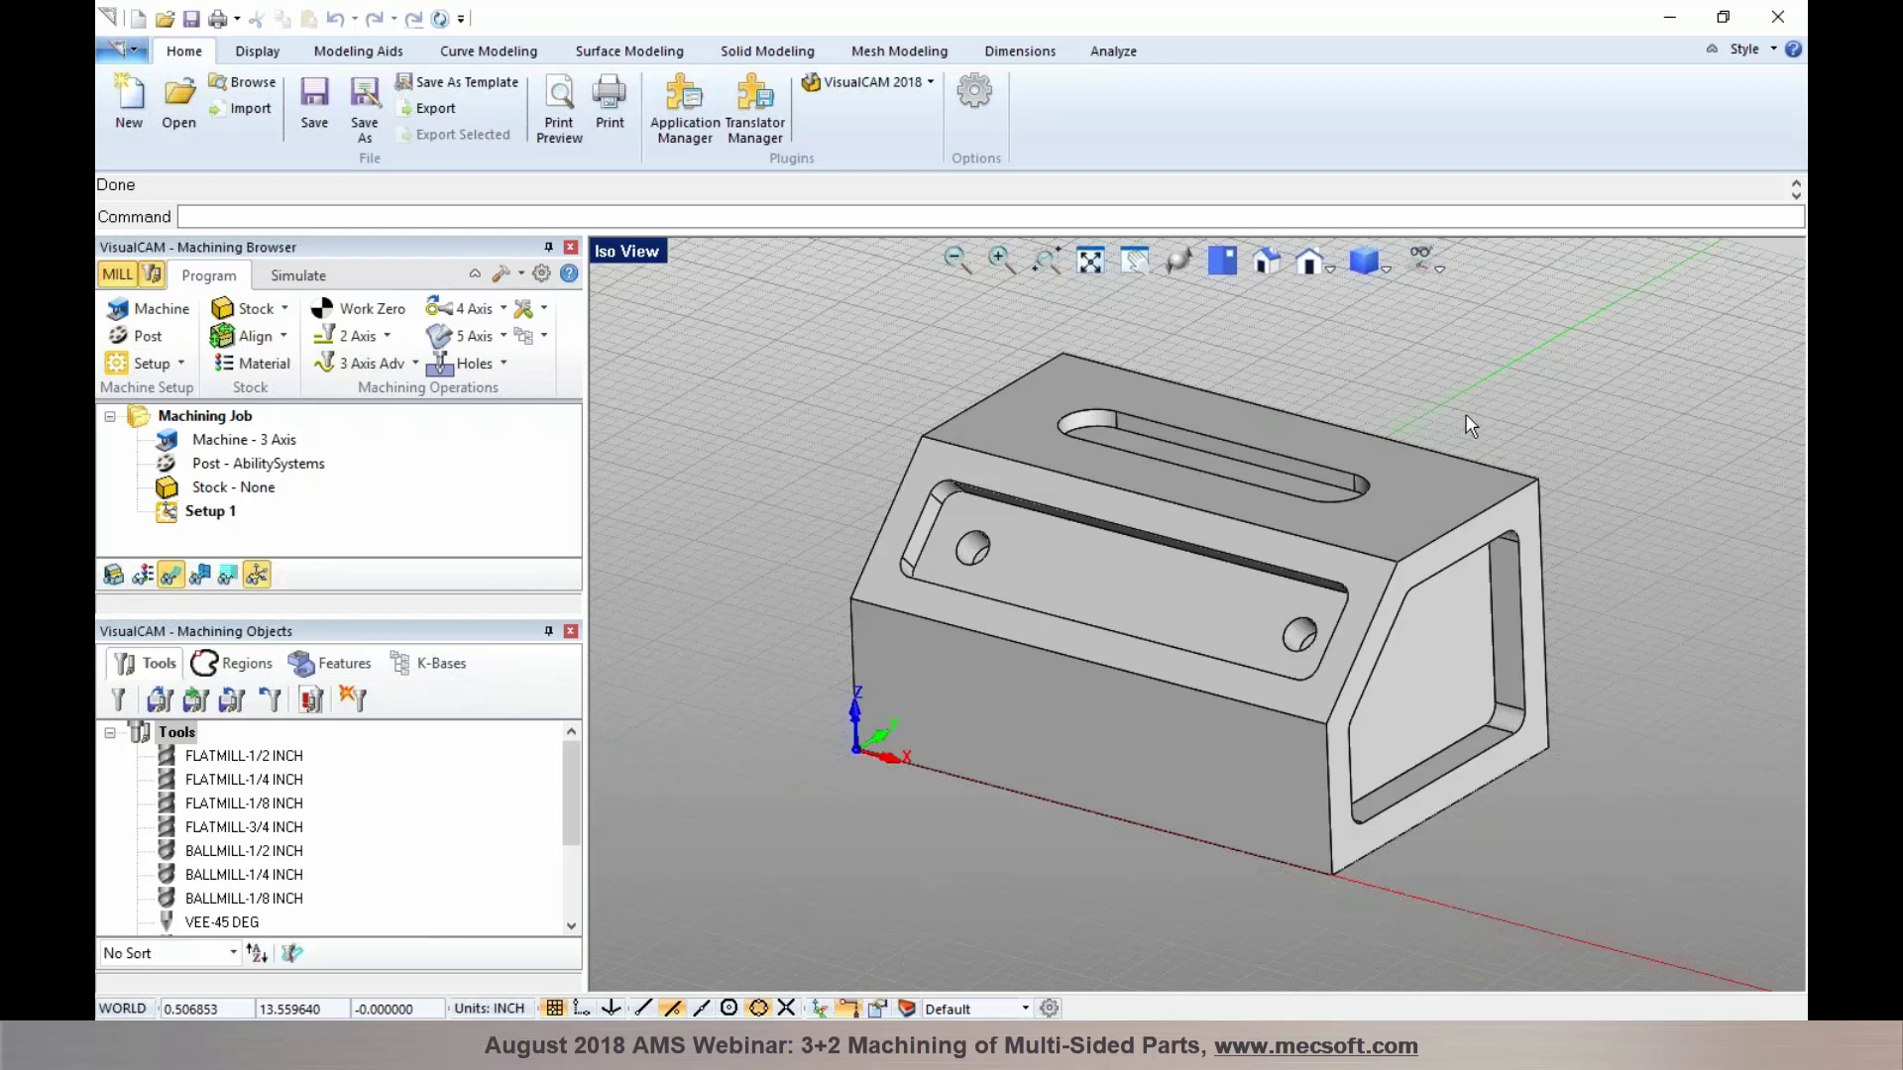
Examine the part's slot, pockets and holes and the Setup 1 axes at the part corner from several angles
right_click_drag(1181, 489, 1156, 434)
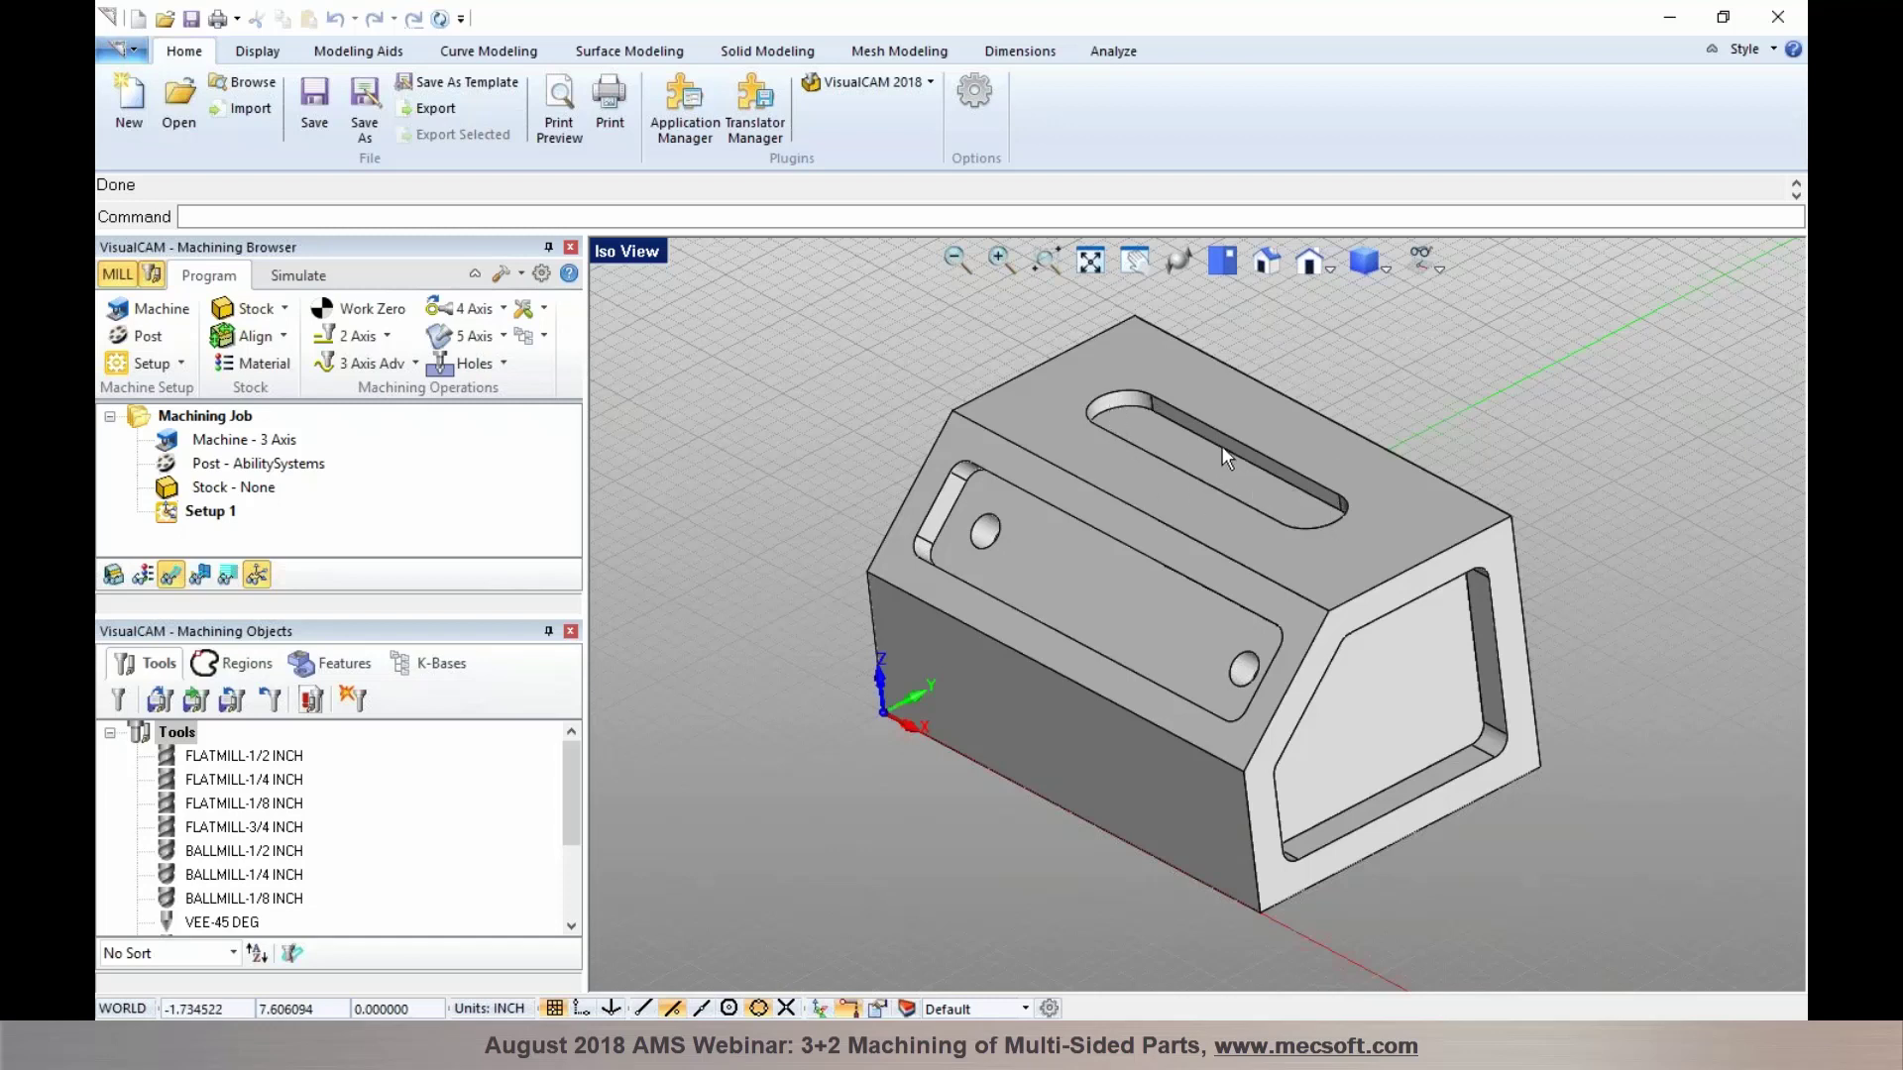
mouse_move(1140, 471)
right_mouse_down()
mouse_move(1192, 418)
mouse_move(1156, 442)
right_mouse_up()
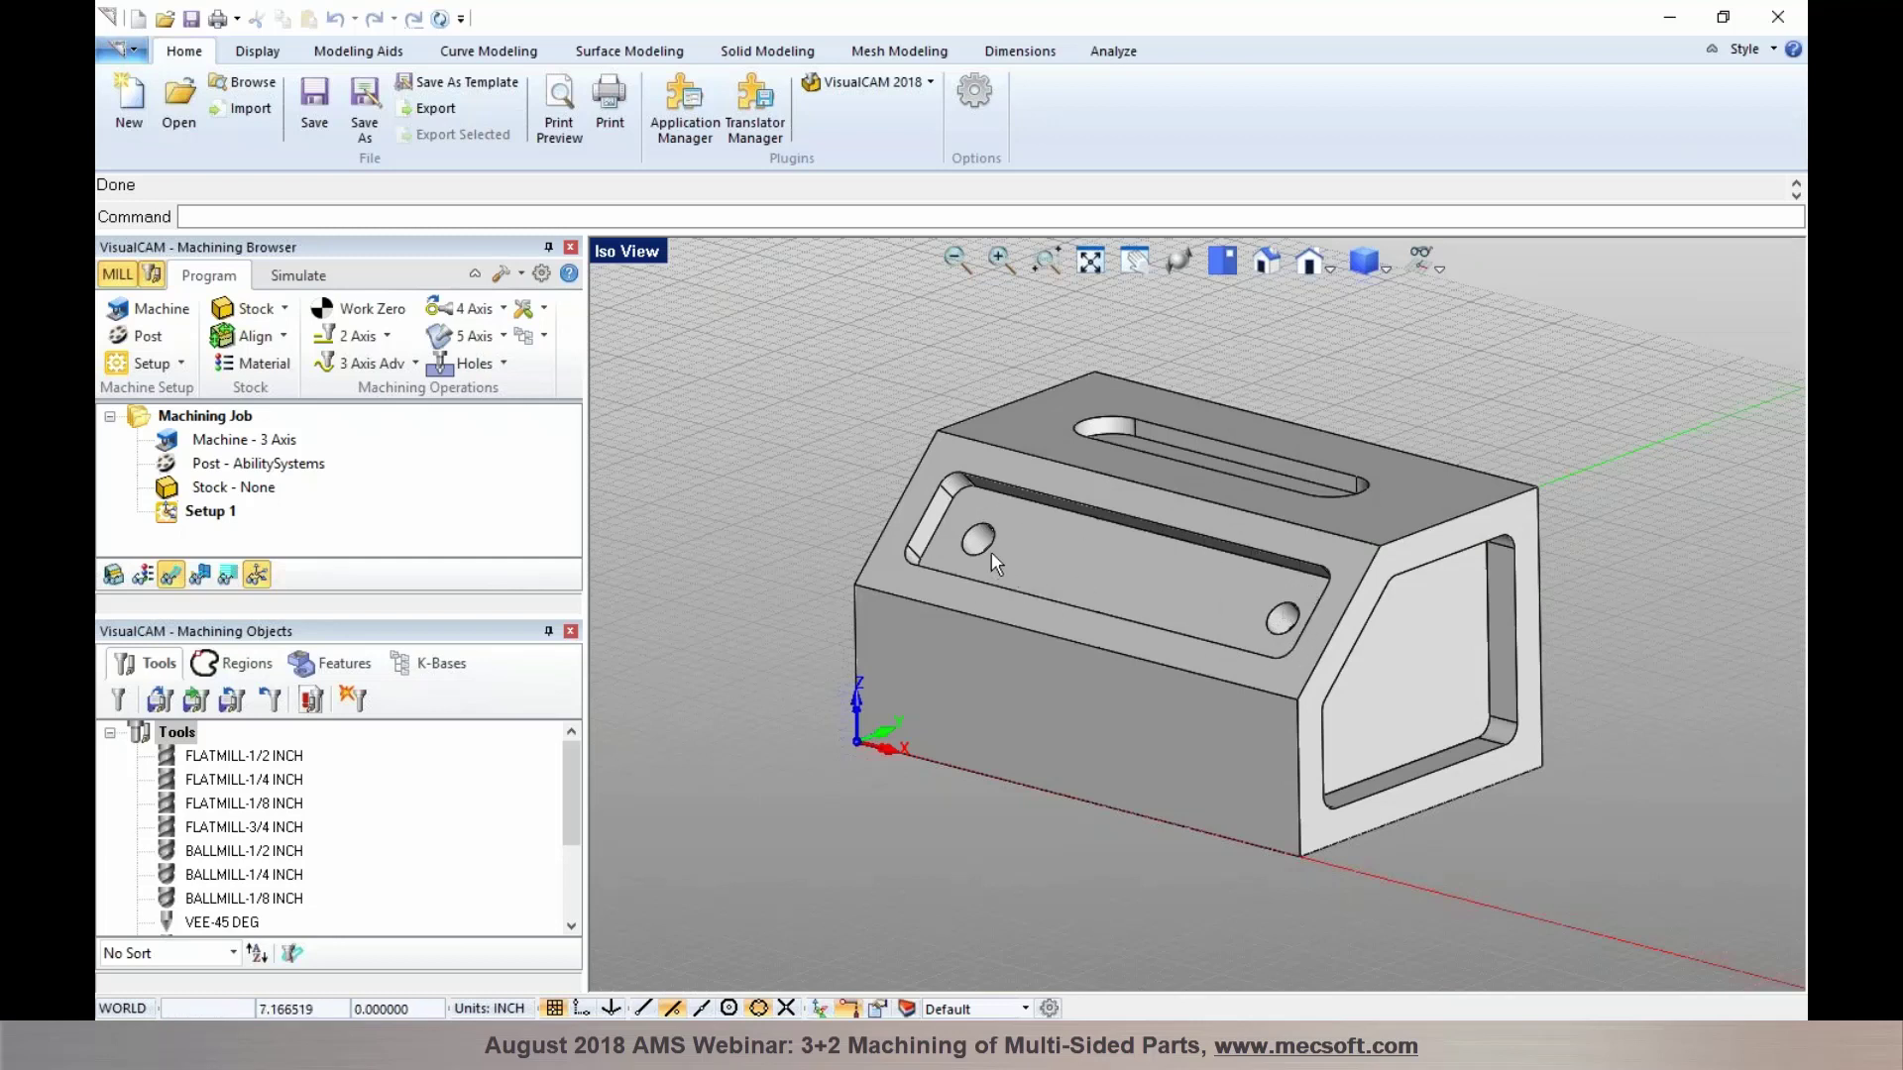
right_click_drag(1419, 666, 1191, 613)
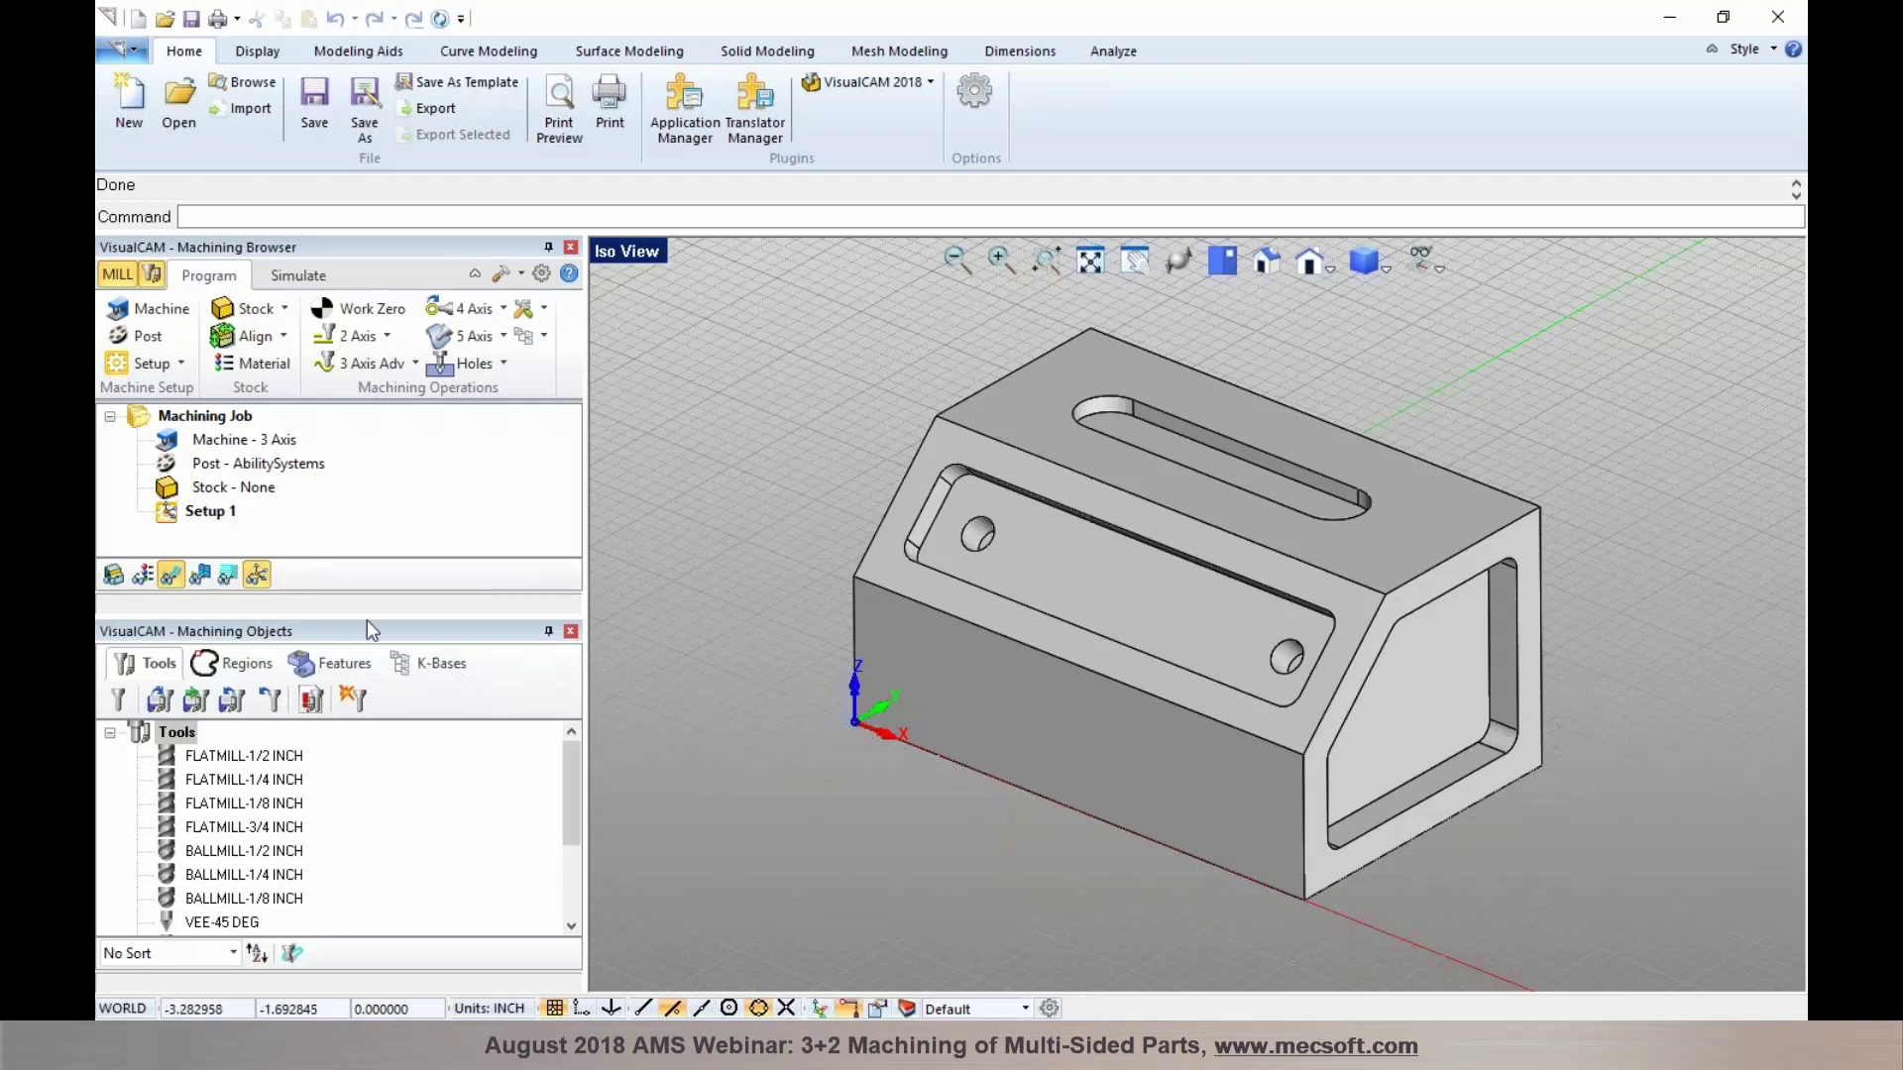
left_click(258, 575)
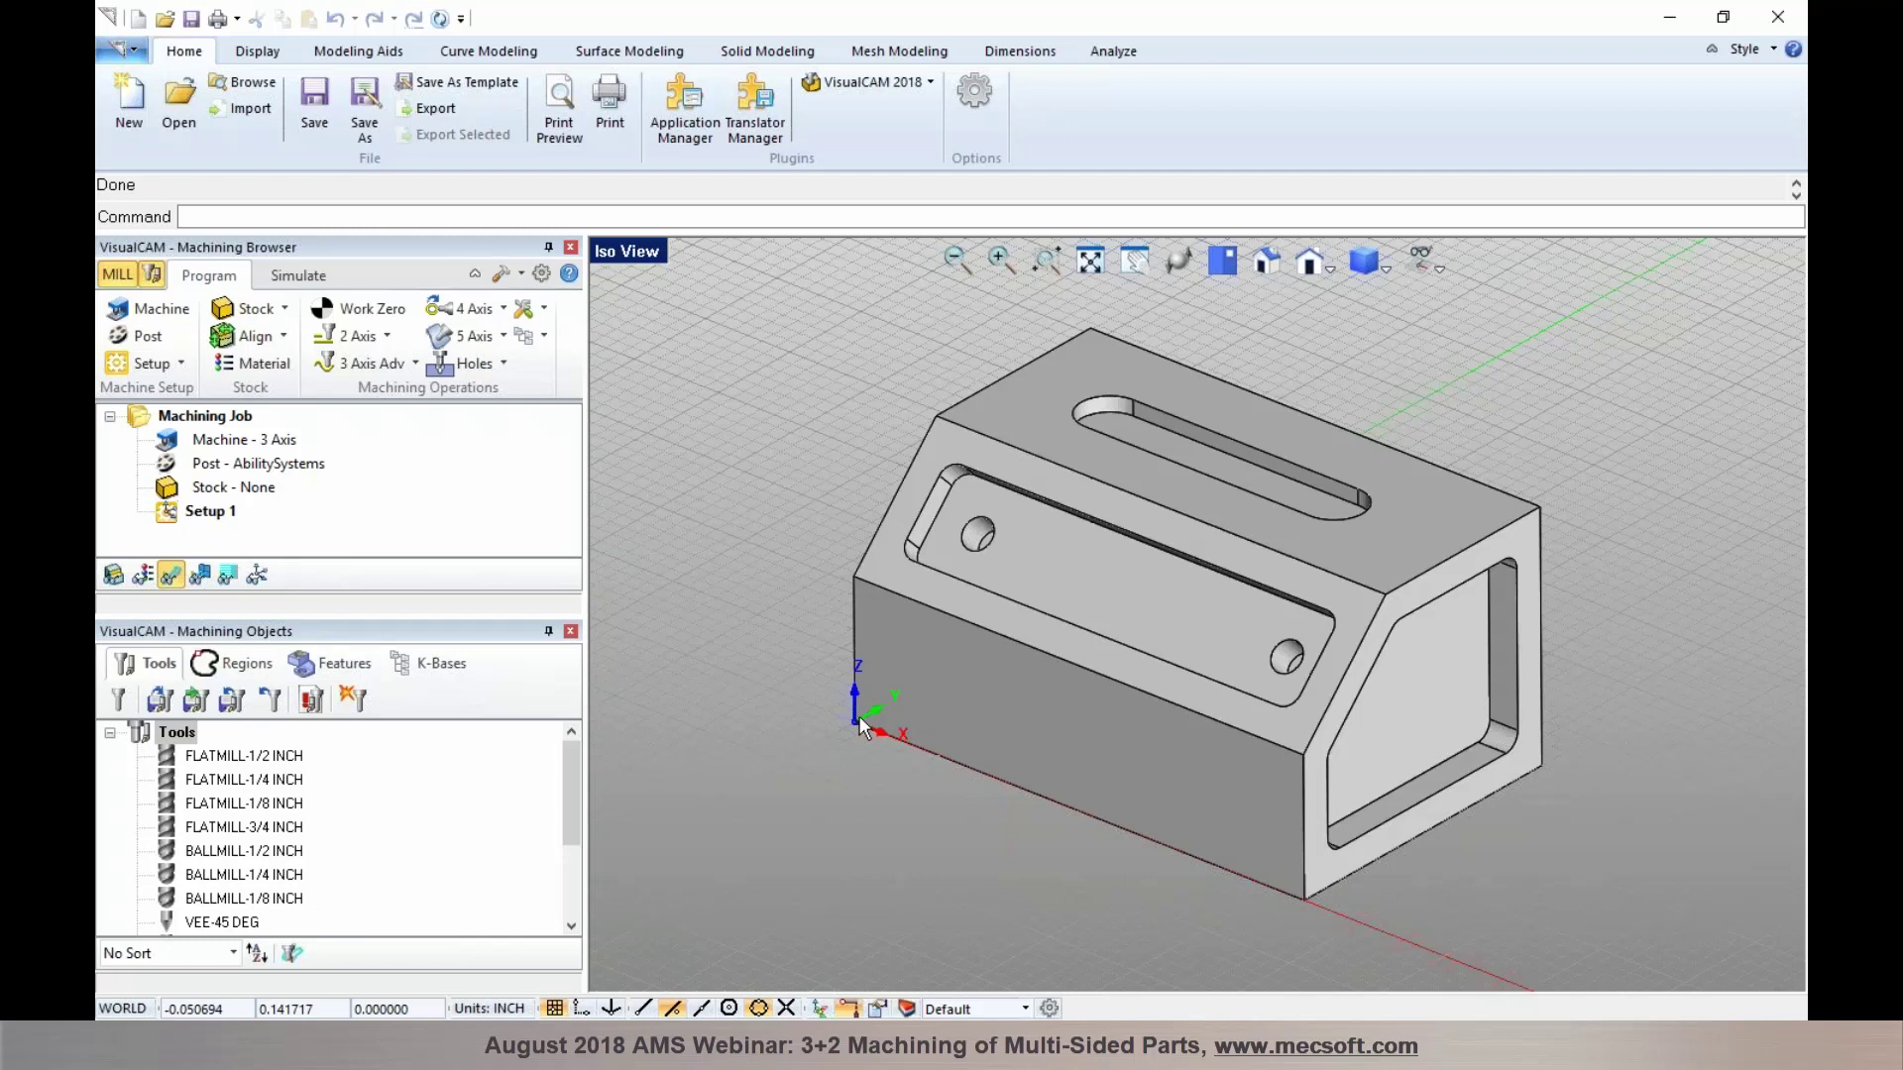
left_click(256, 577)
left_click(1216, 272)
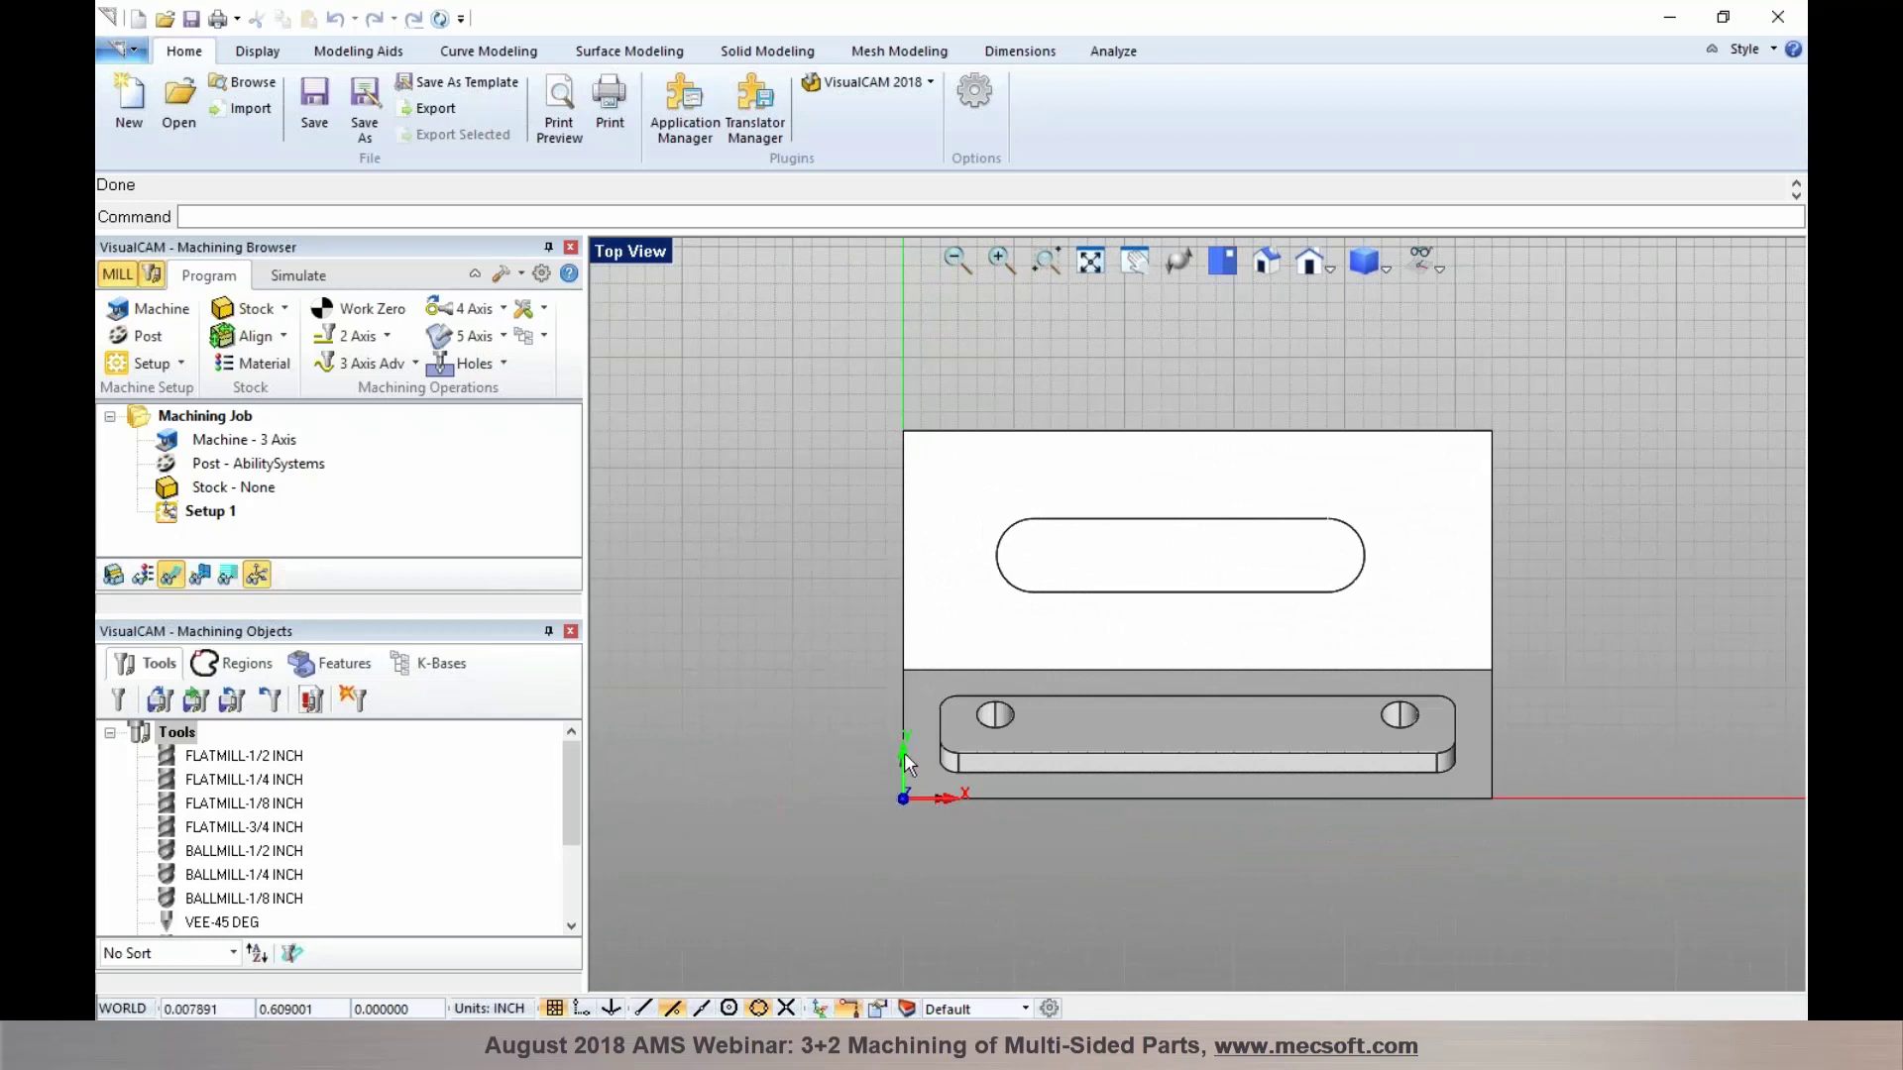
middle_click_drag(925, 844, 943, 763)
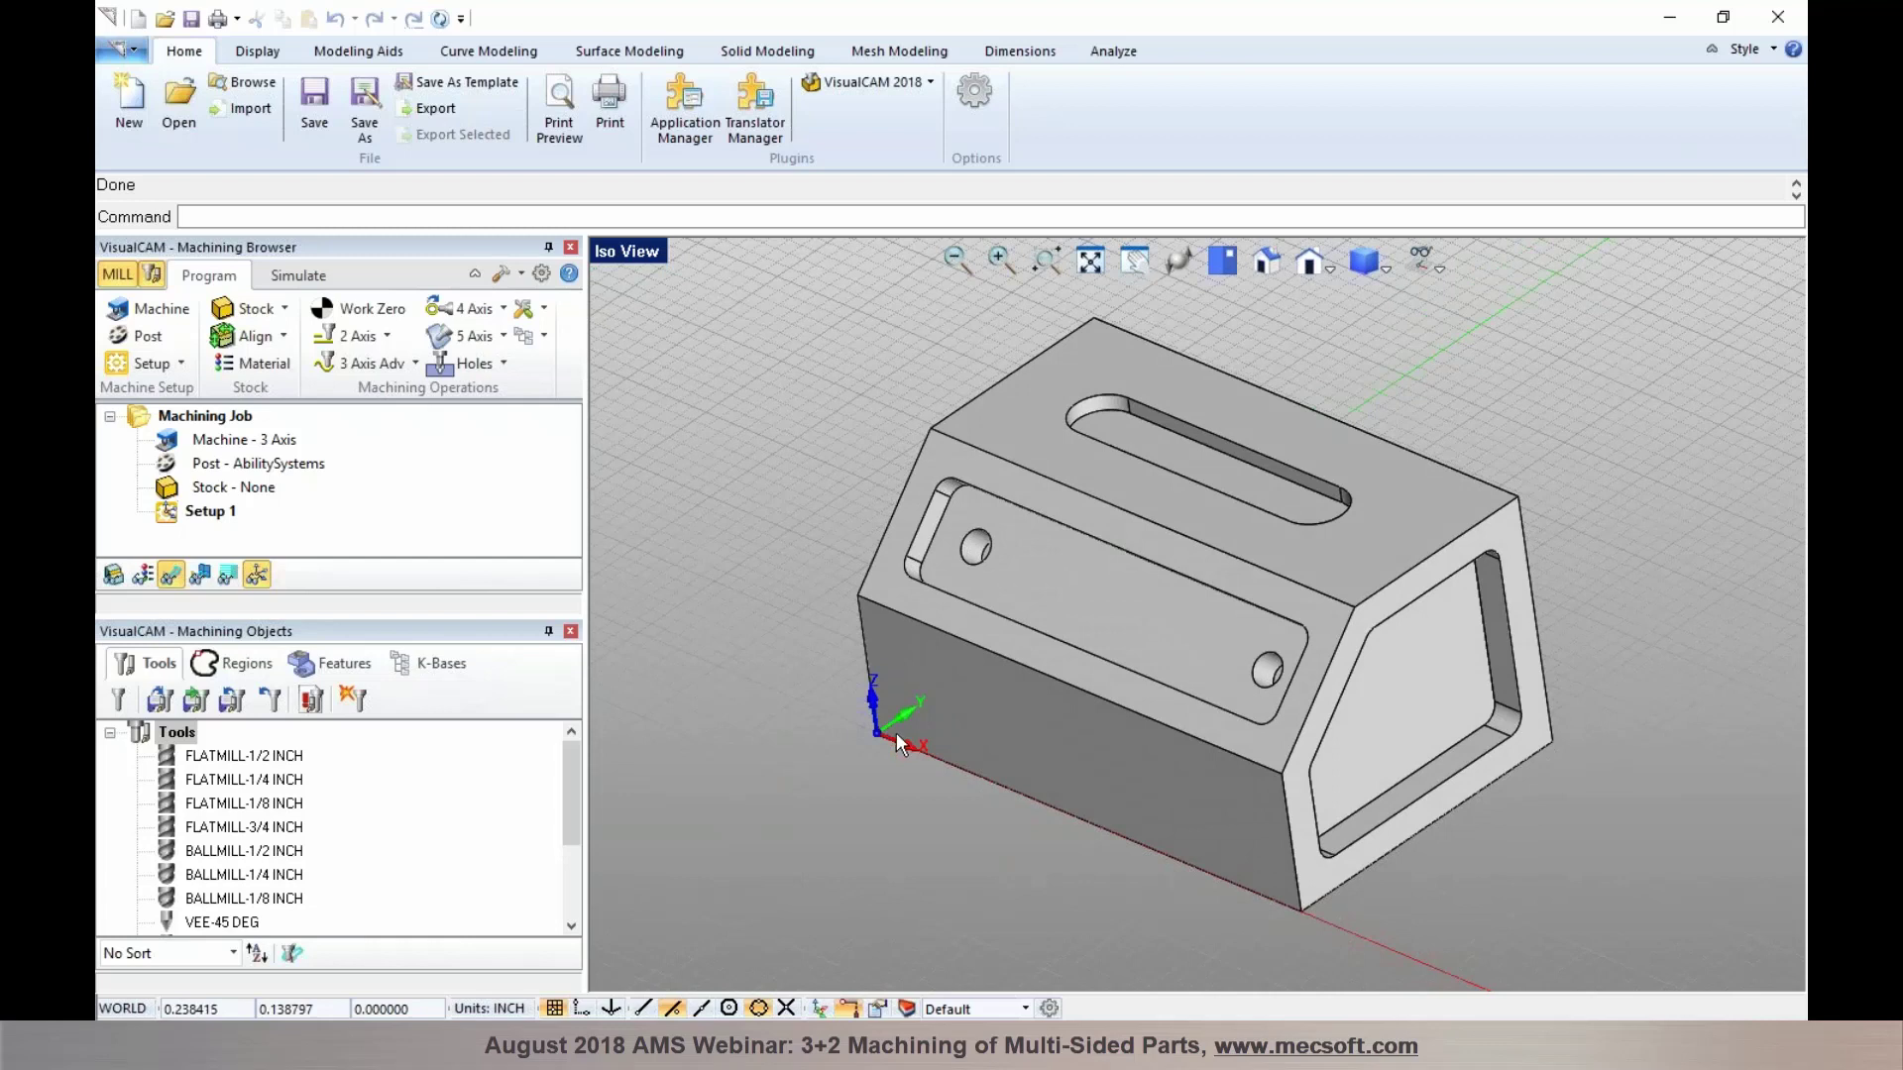
left_click(209, 511)
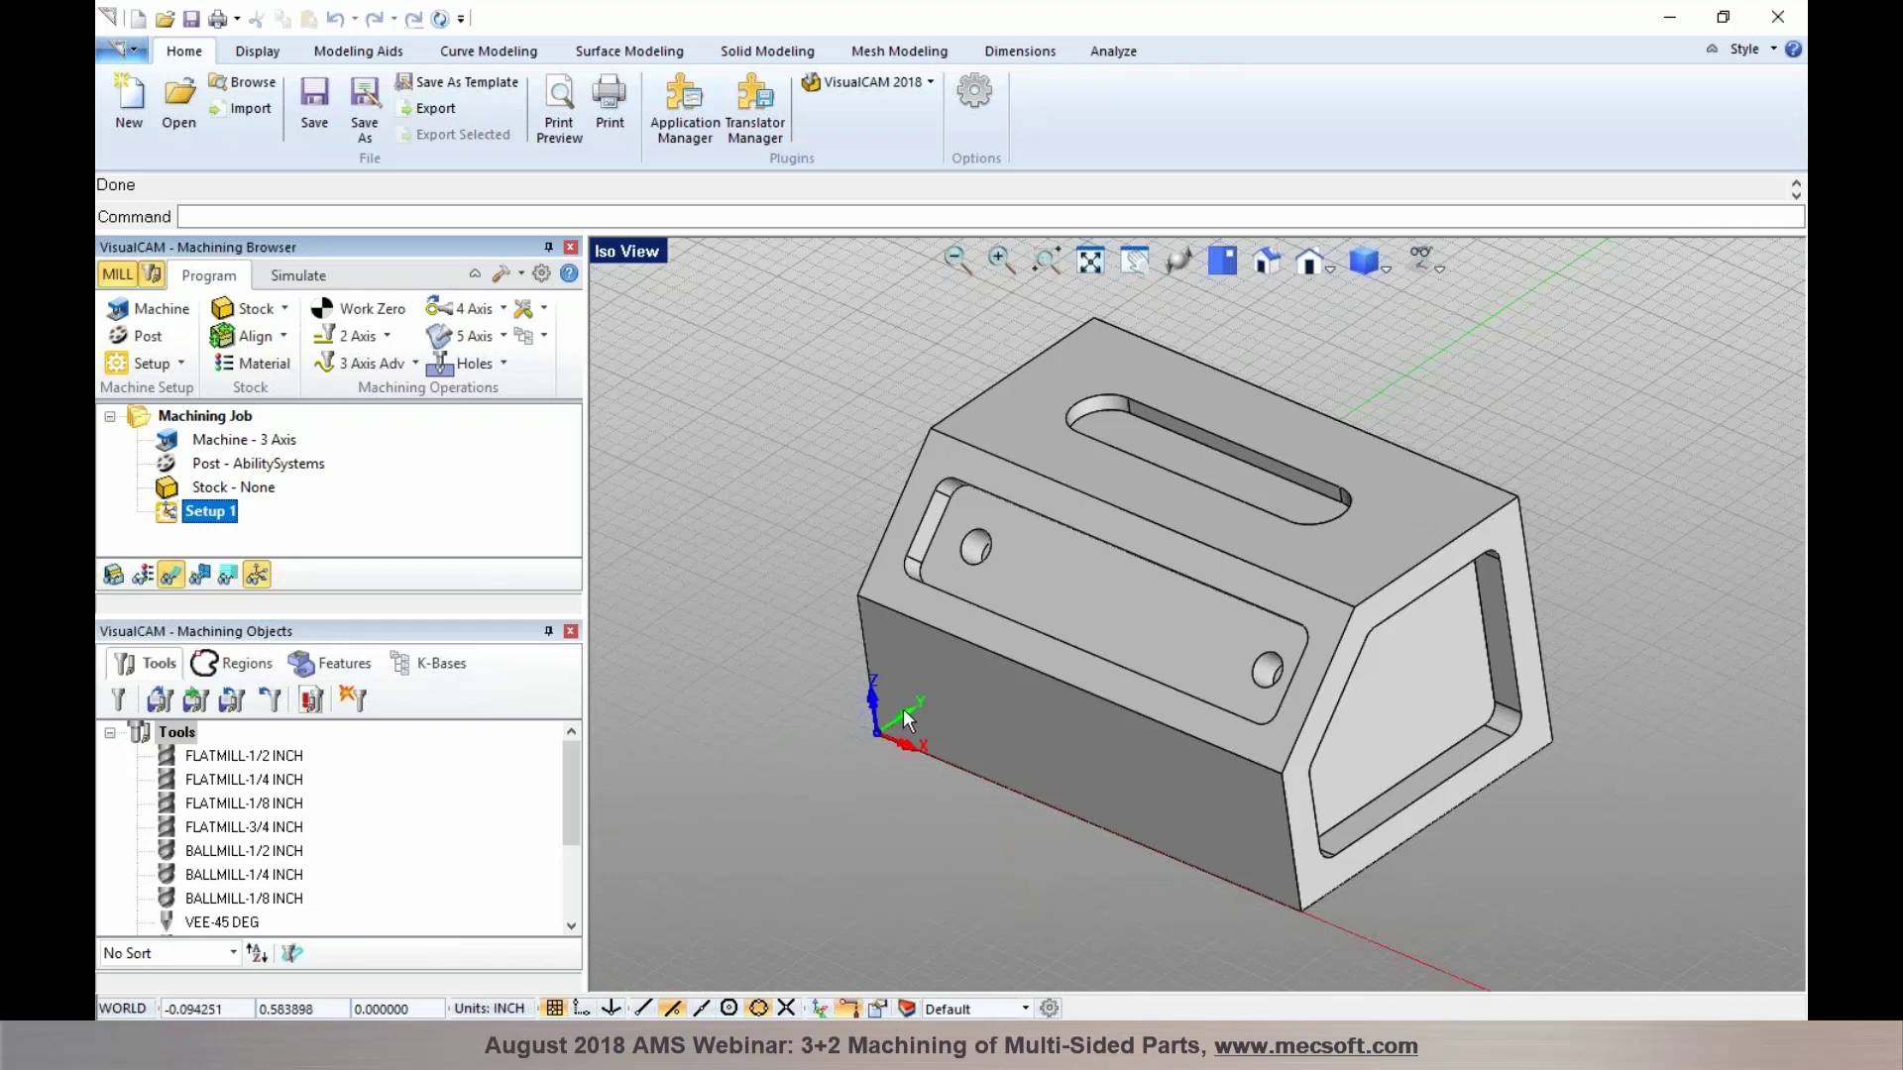
mouse_move(1100, 565)
middle_mouse_down()
mouse_move(1150, 502)
mouse_move(1130, 563)
middle_mouse_up()
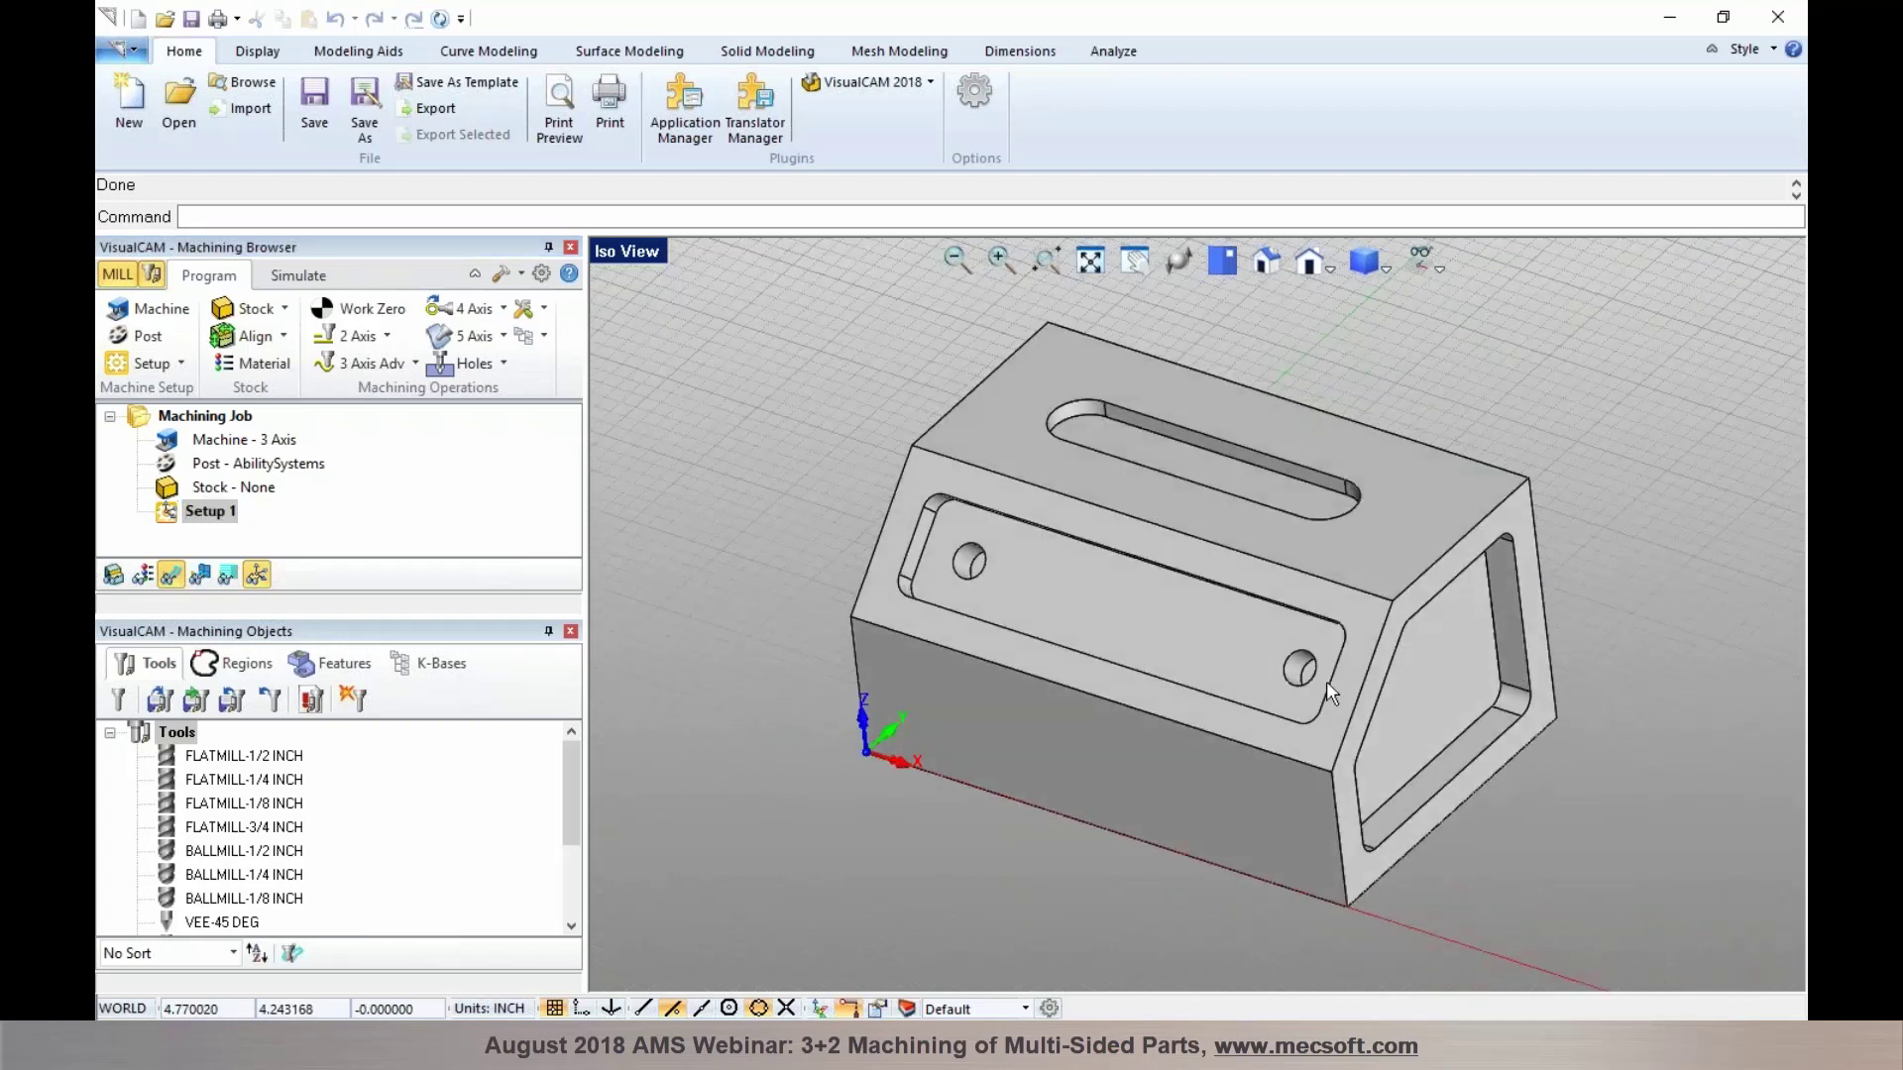
Create a second setup with its orientation aligned to the surface of the sloped front face
left_click(182, 367)
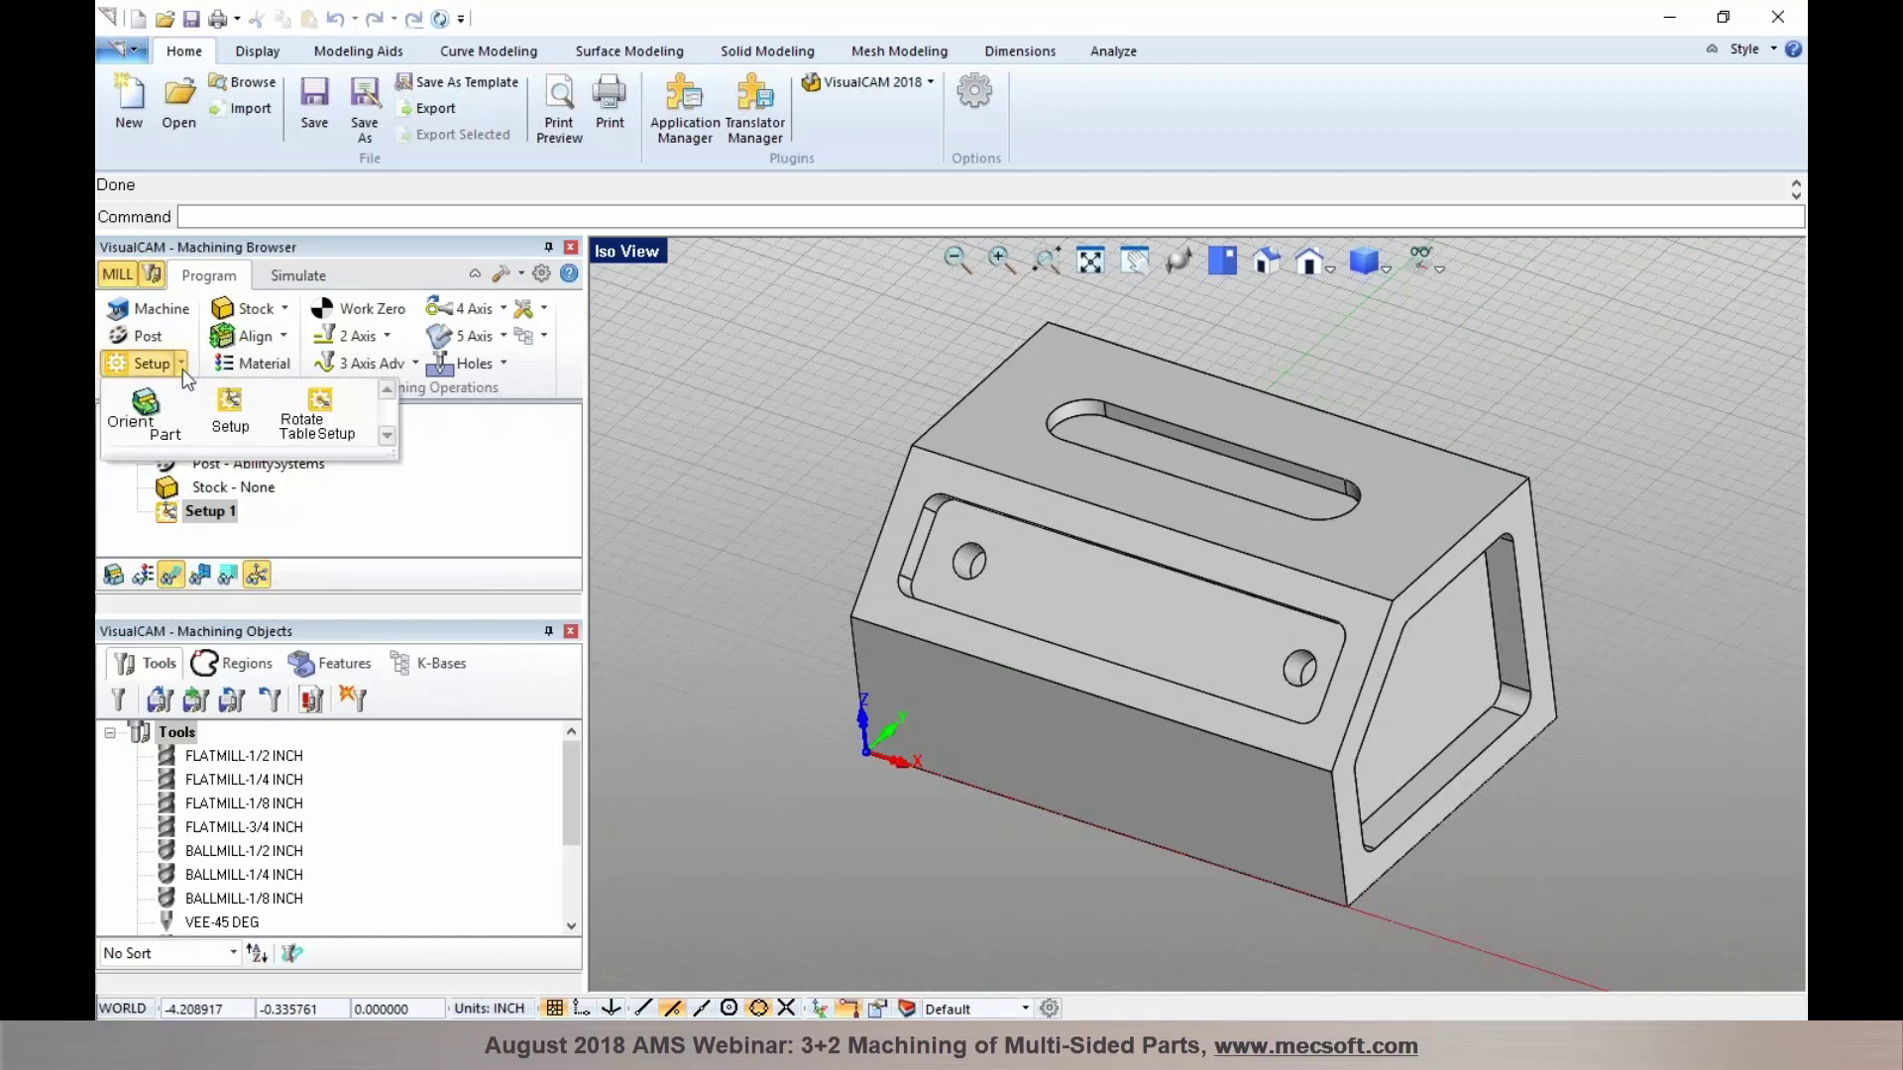
left_click(224, 425)
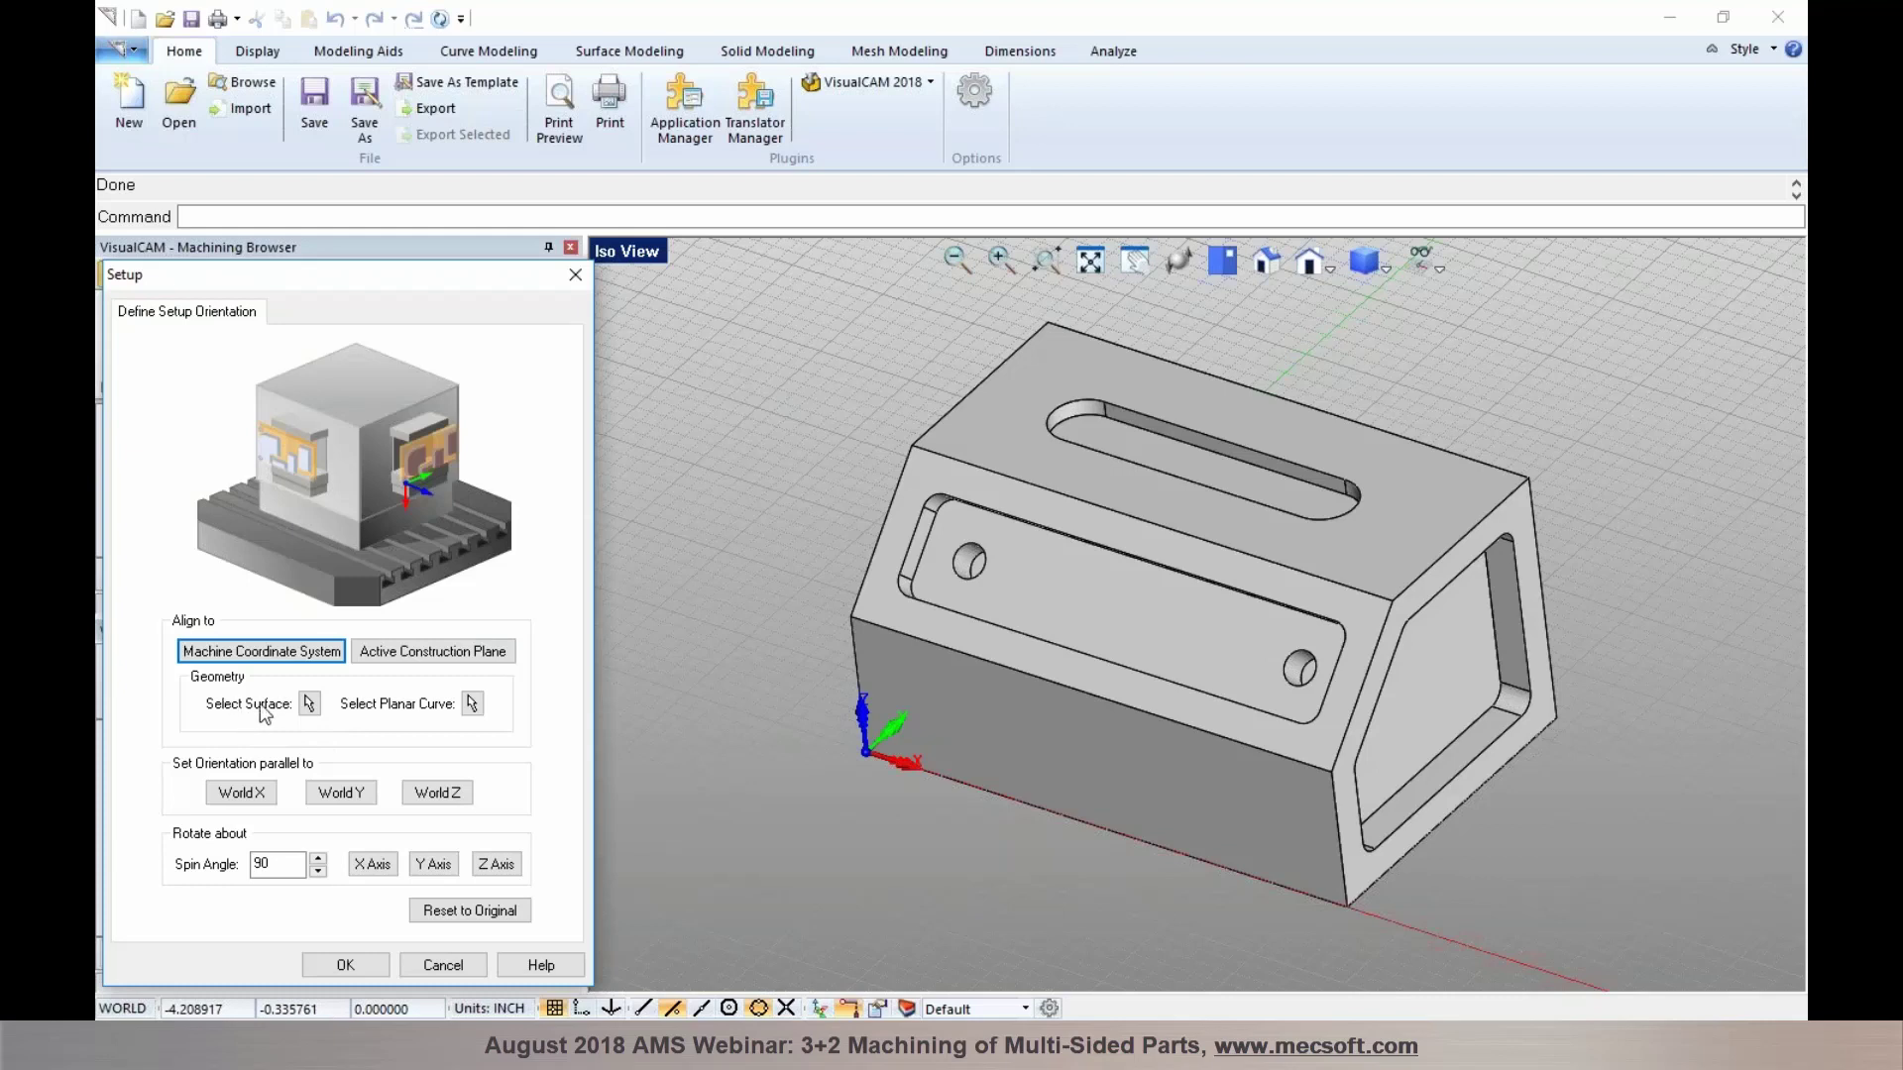
left_click(310, 706)
left_click(886, 604)
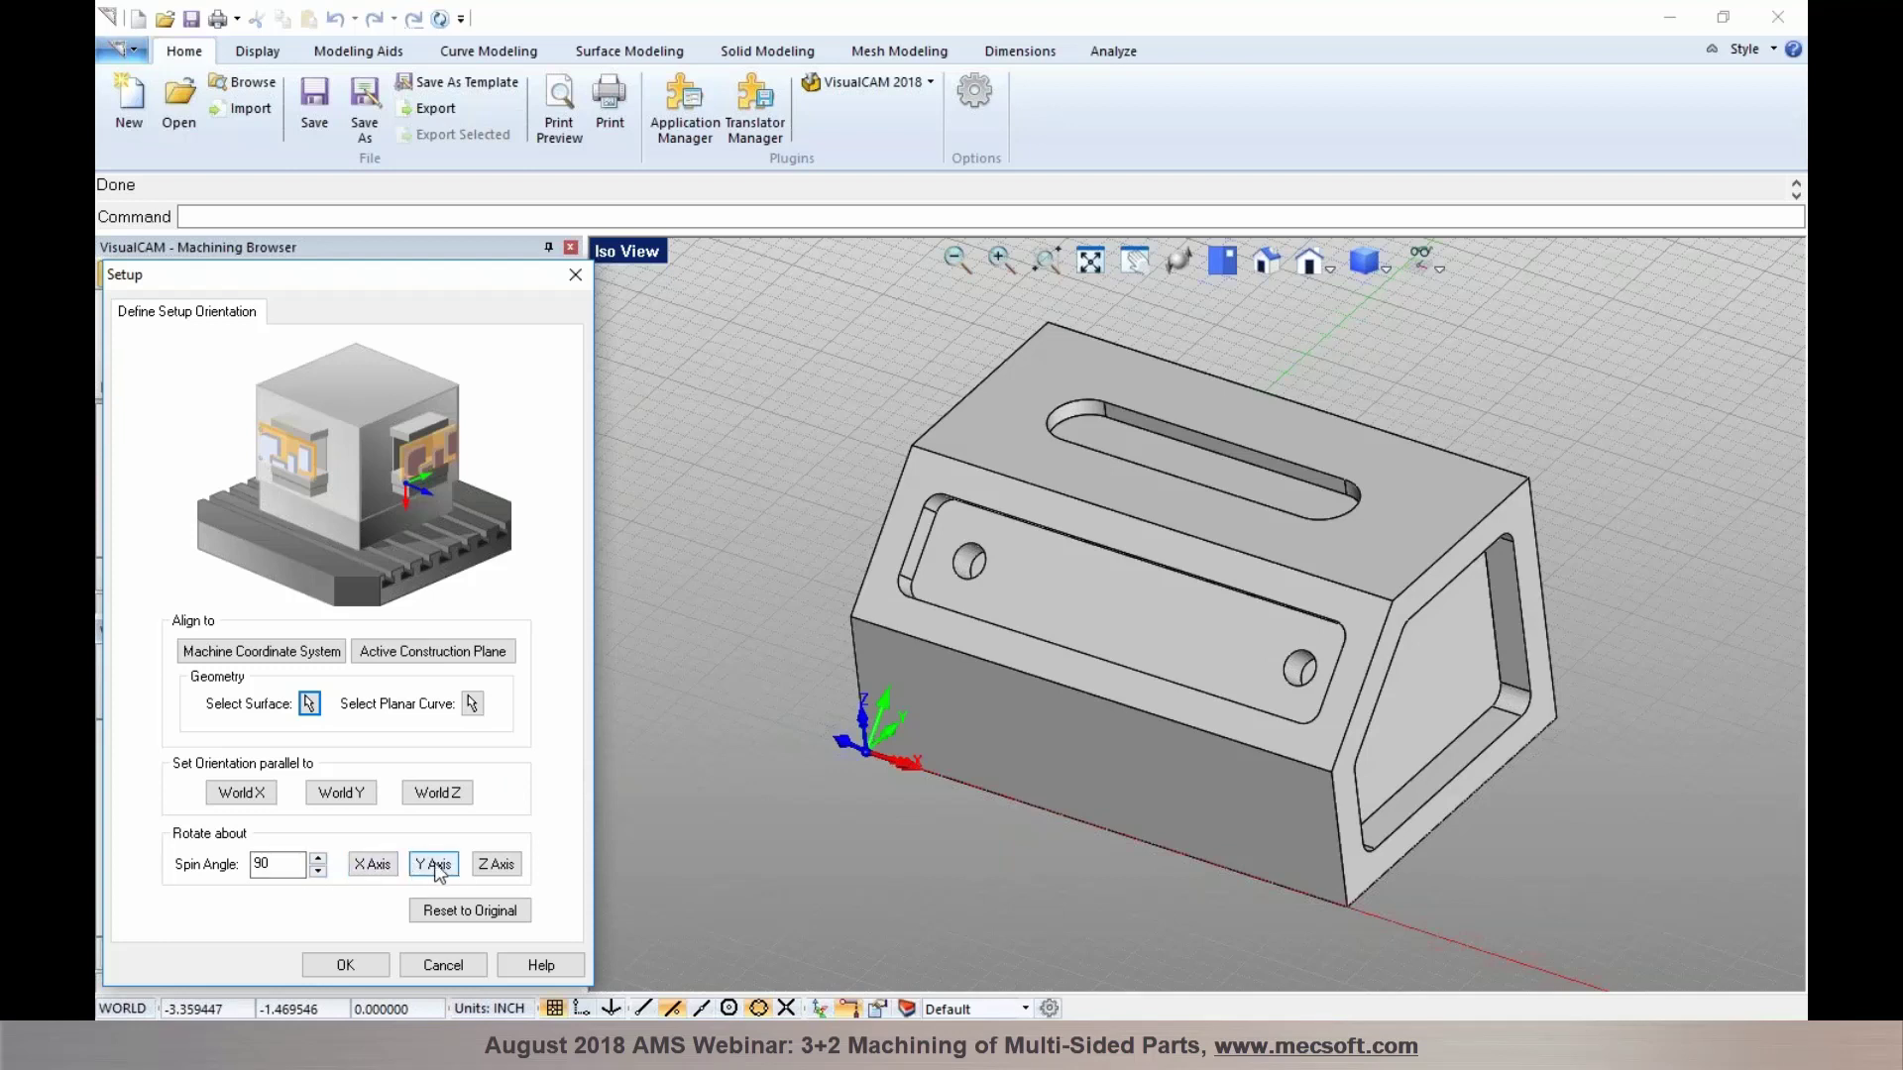
left_click(373, 864)
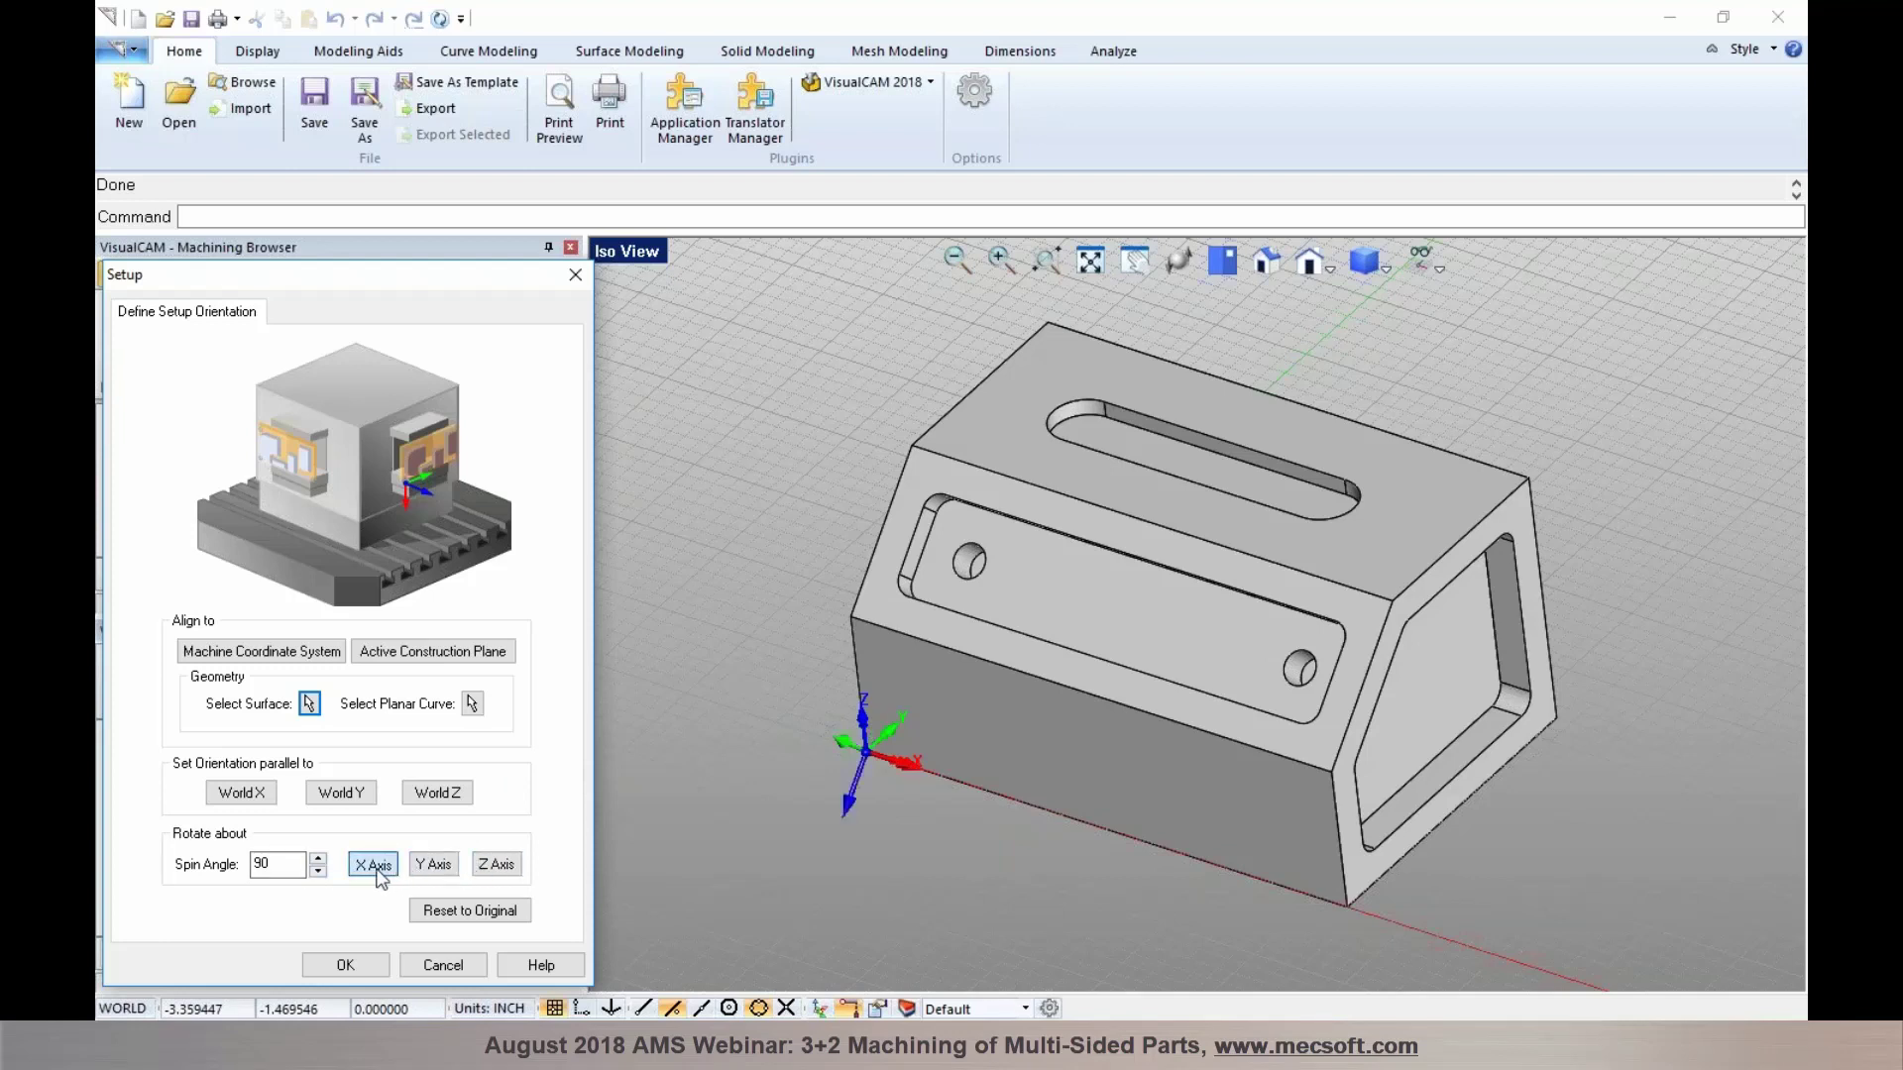
left_click(373, 864)
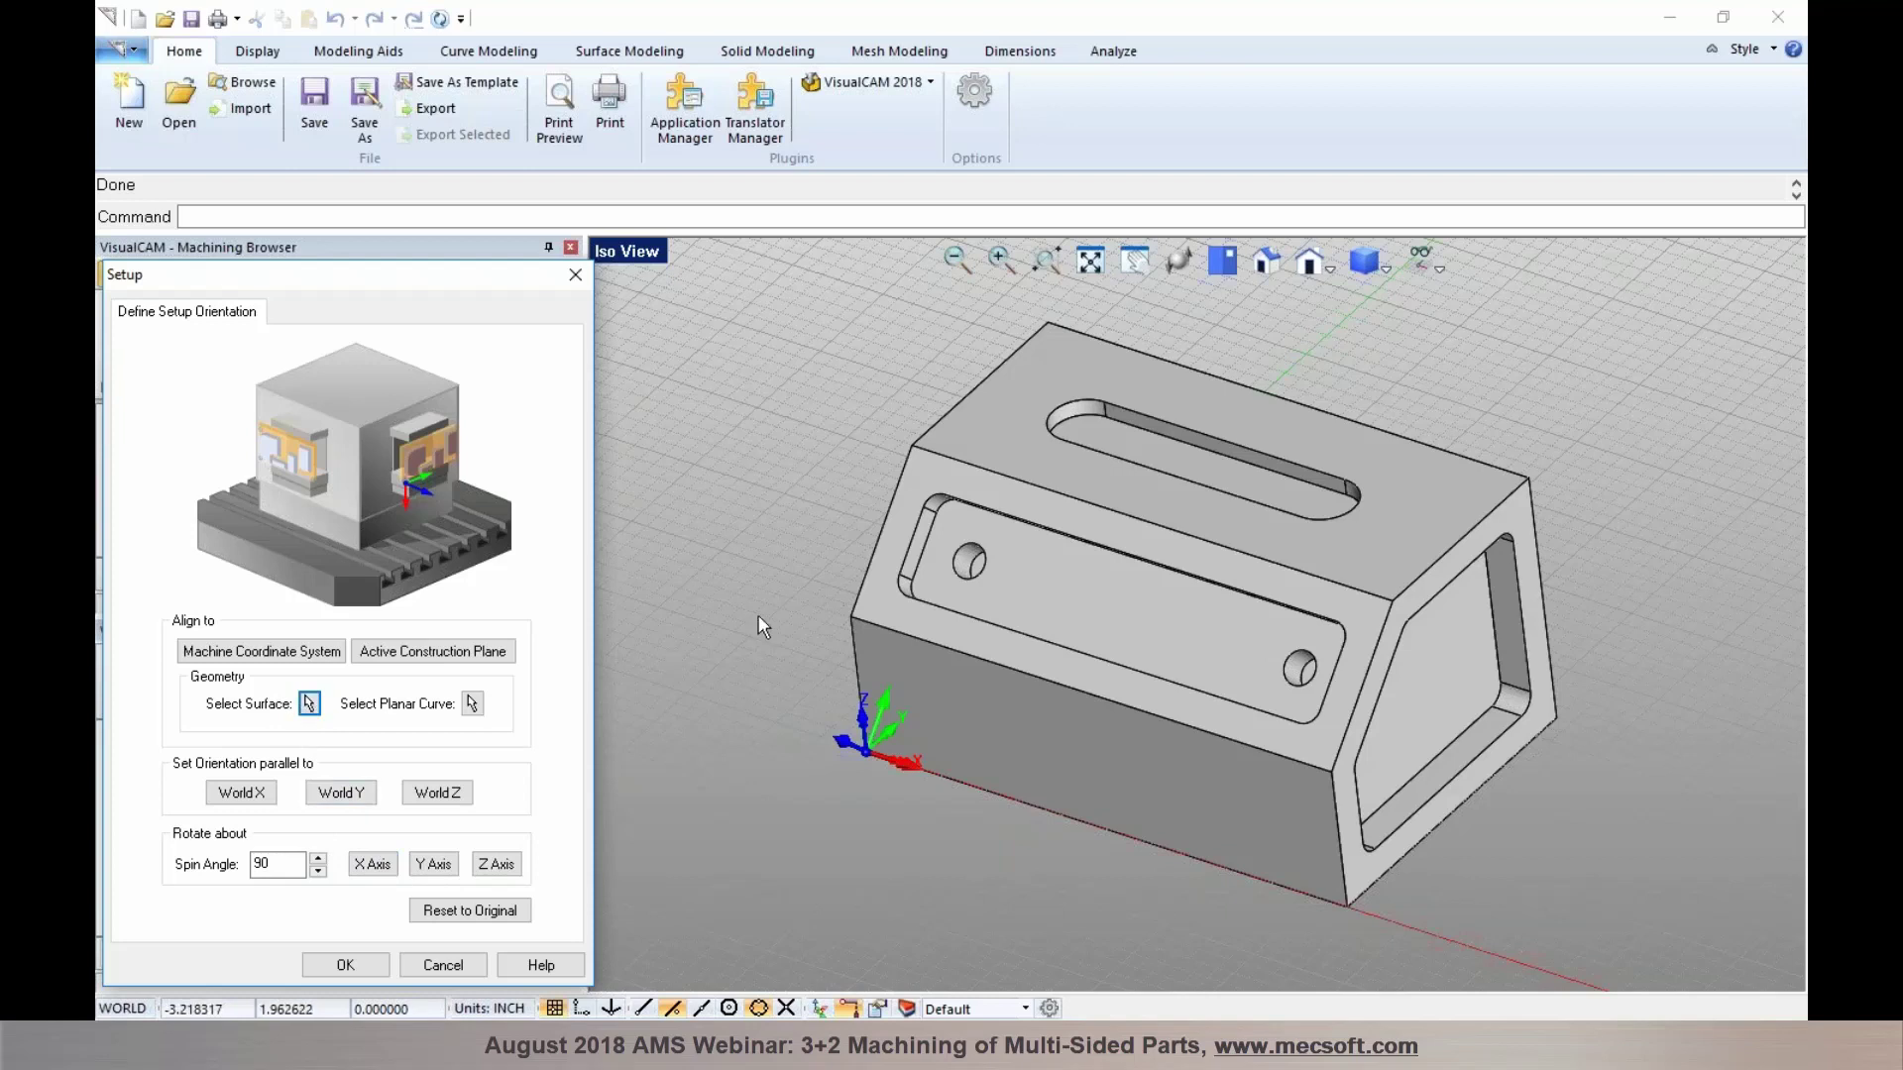
left_click(357, 967)
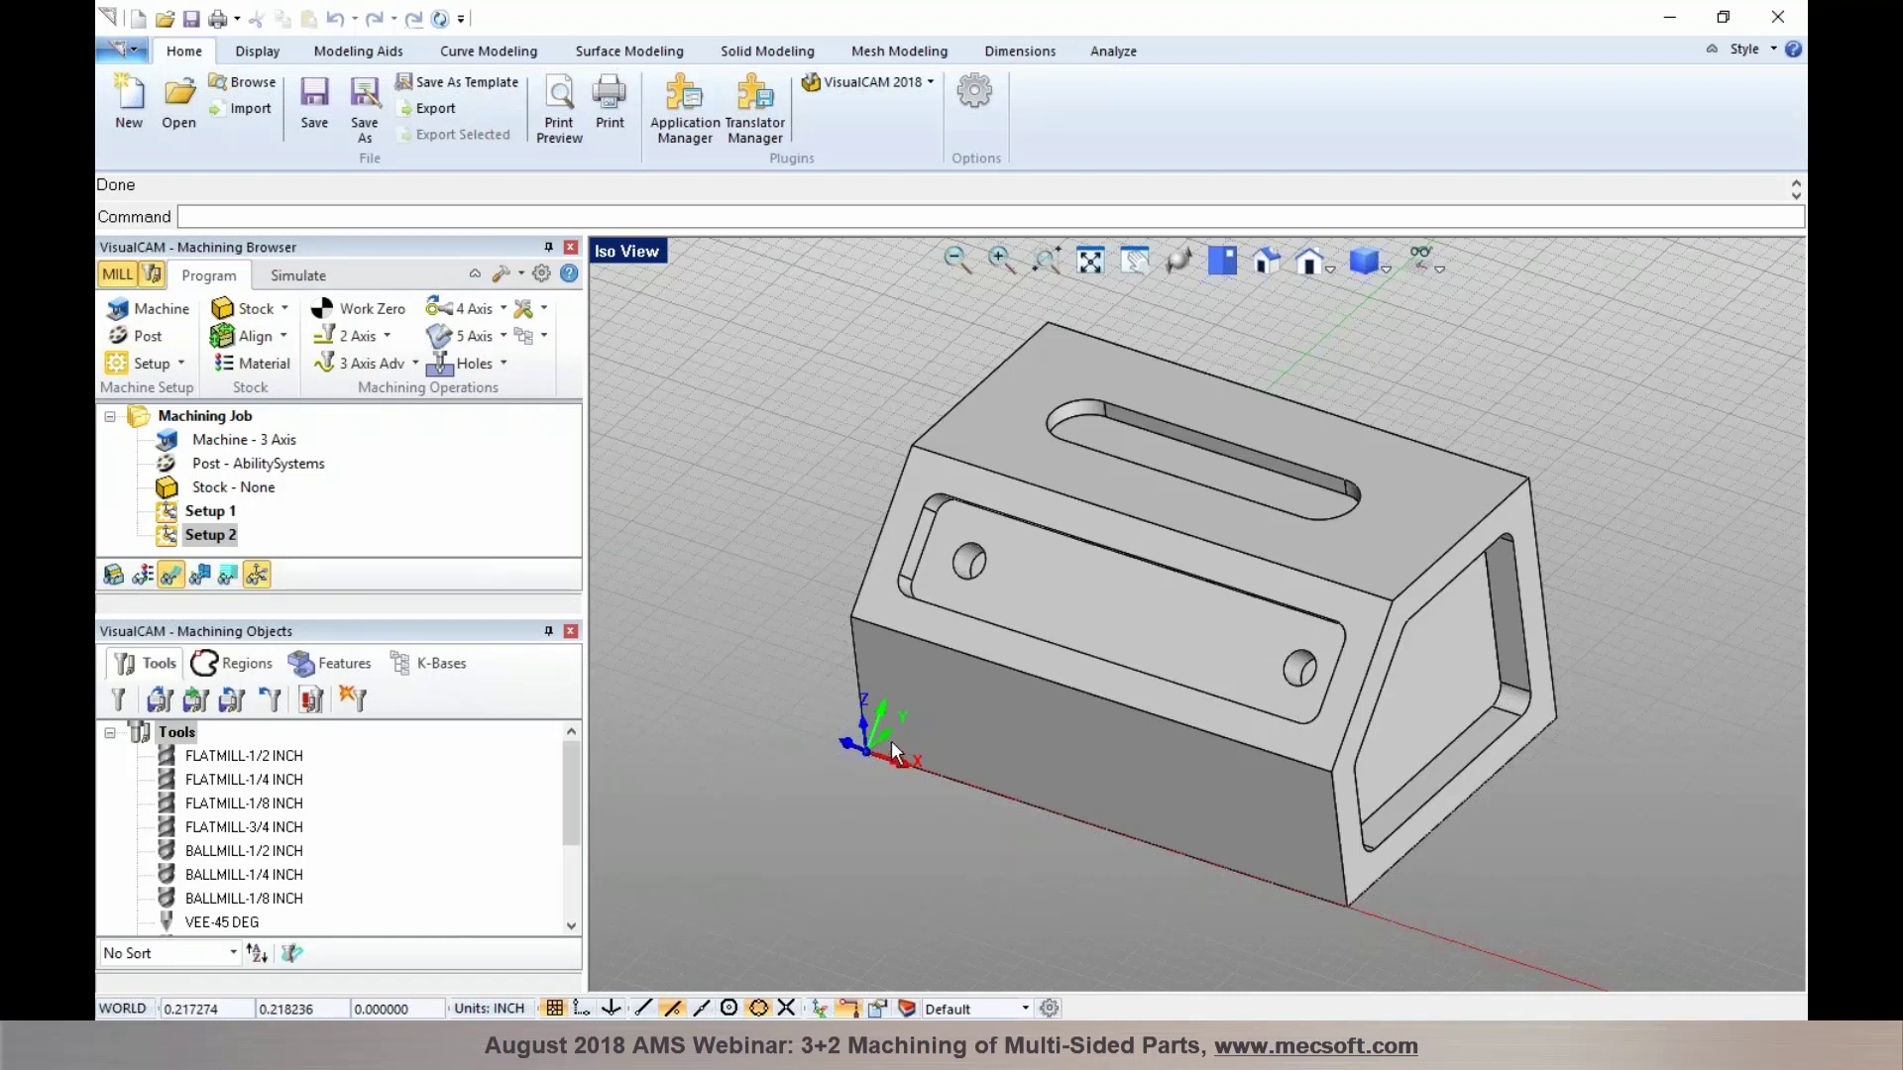
Hide the world coordinate system (WCS) display and make the Machining Browser taller
right_click_drag(858, 764, 858, 750)
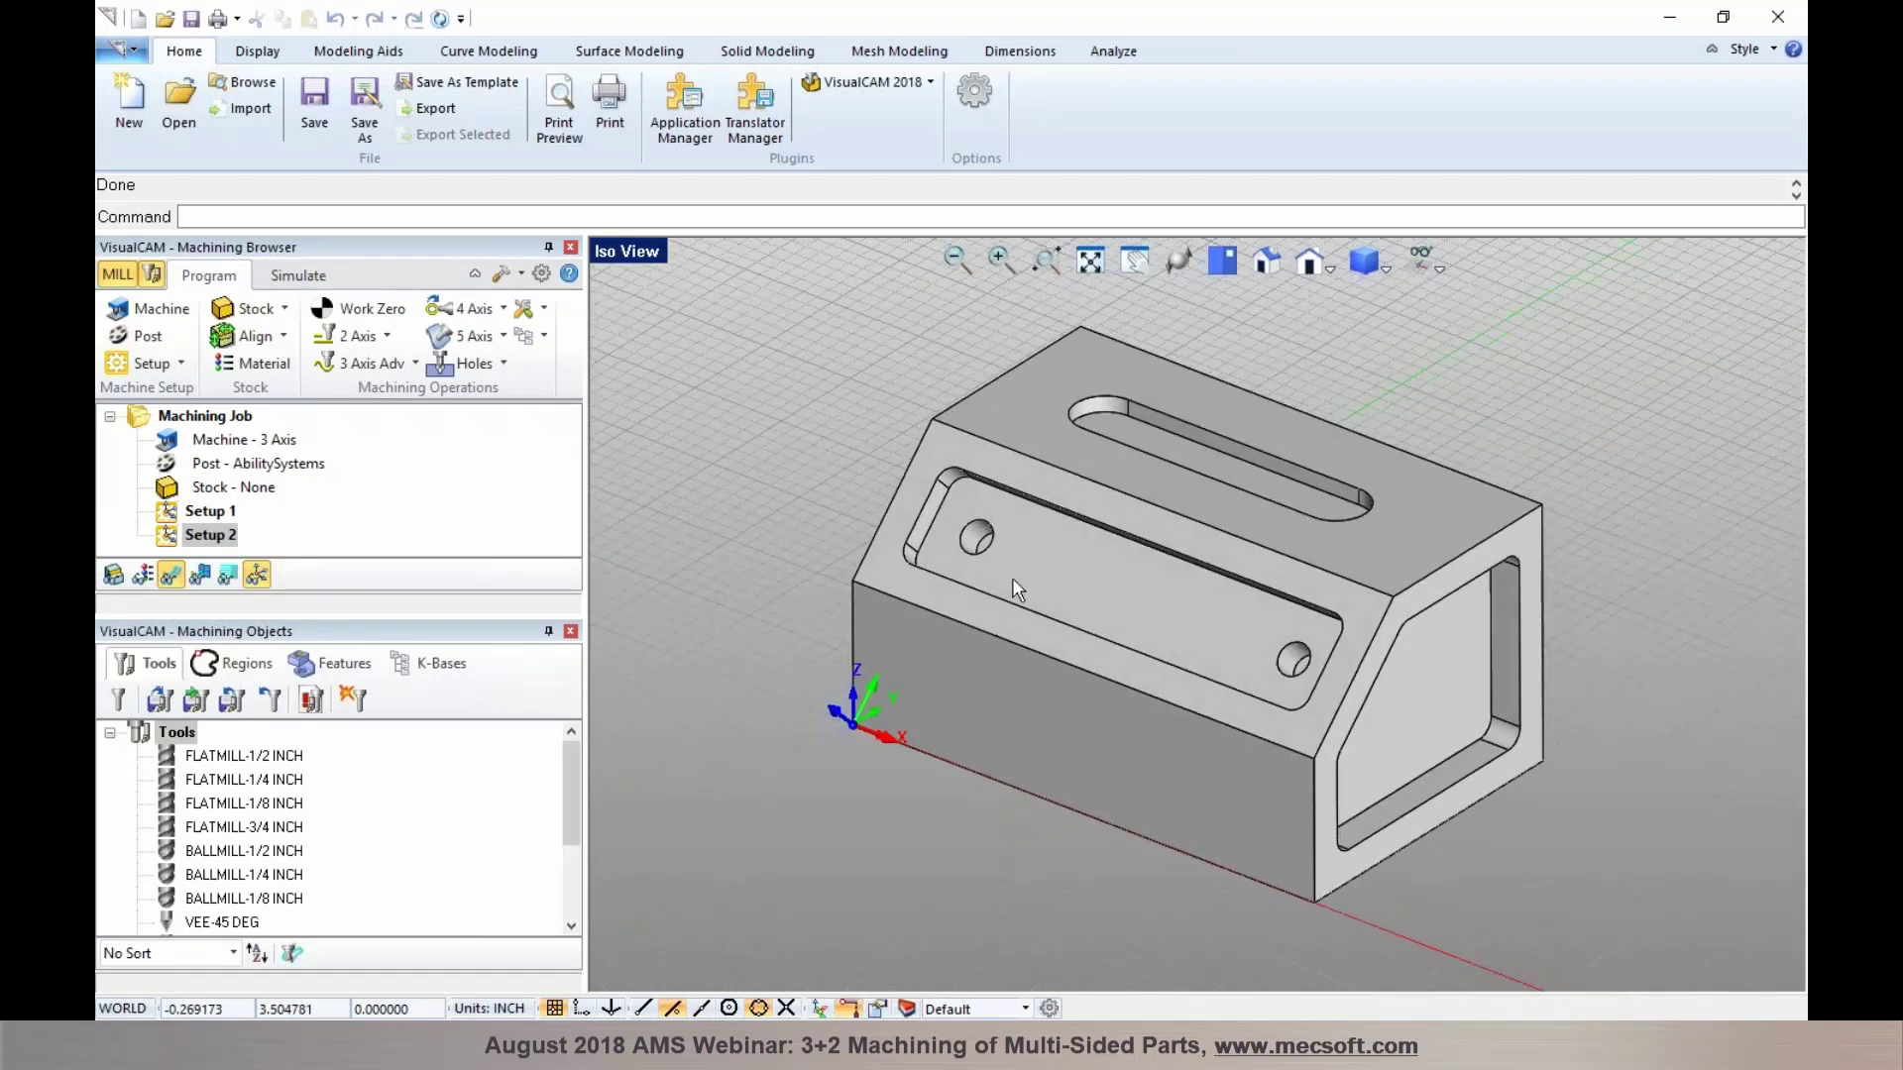
left_click(1425, 261)
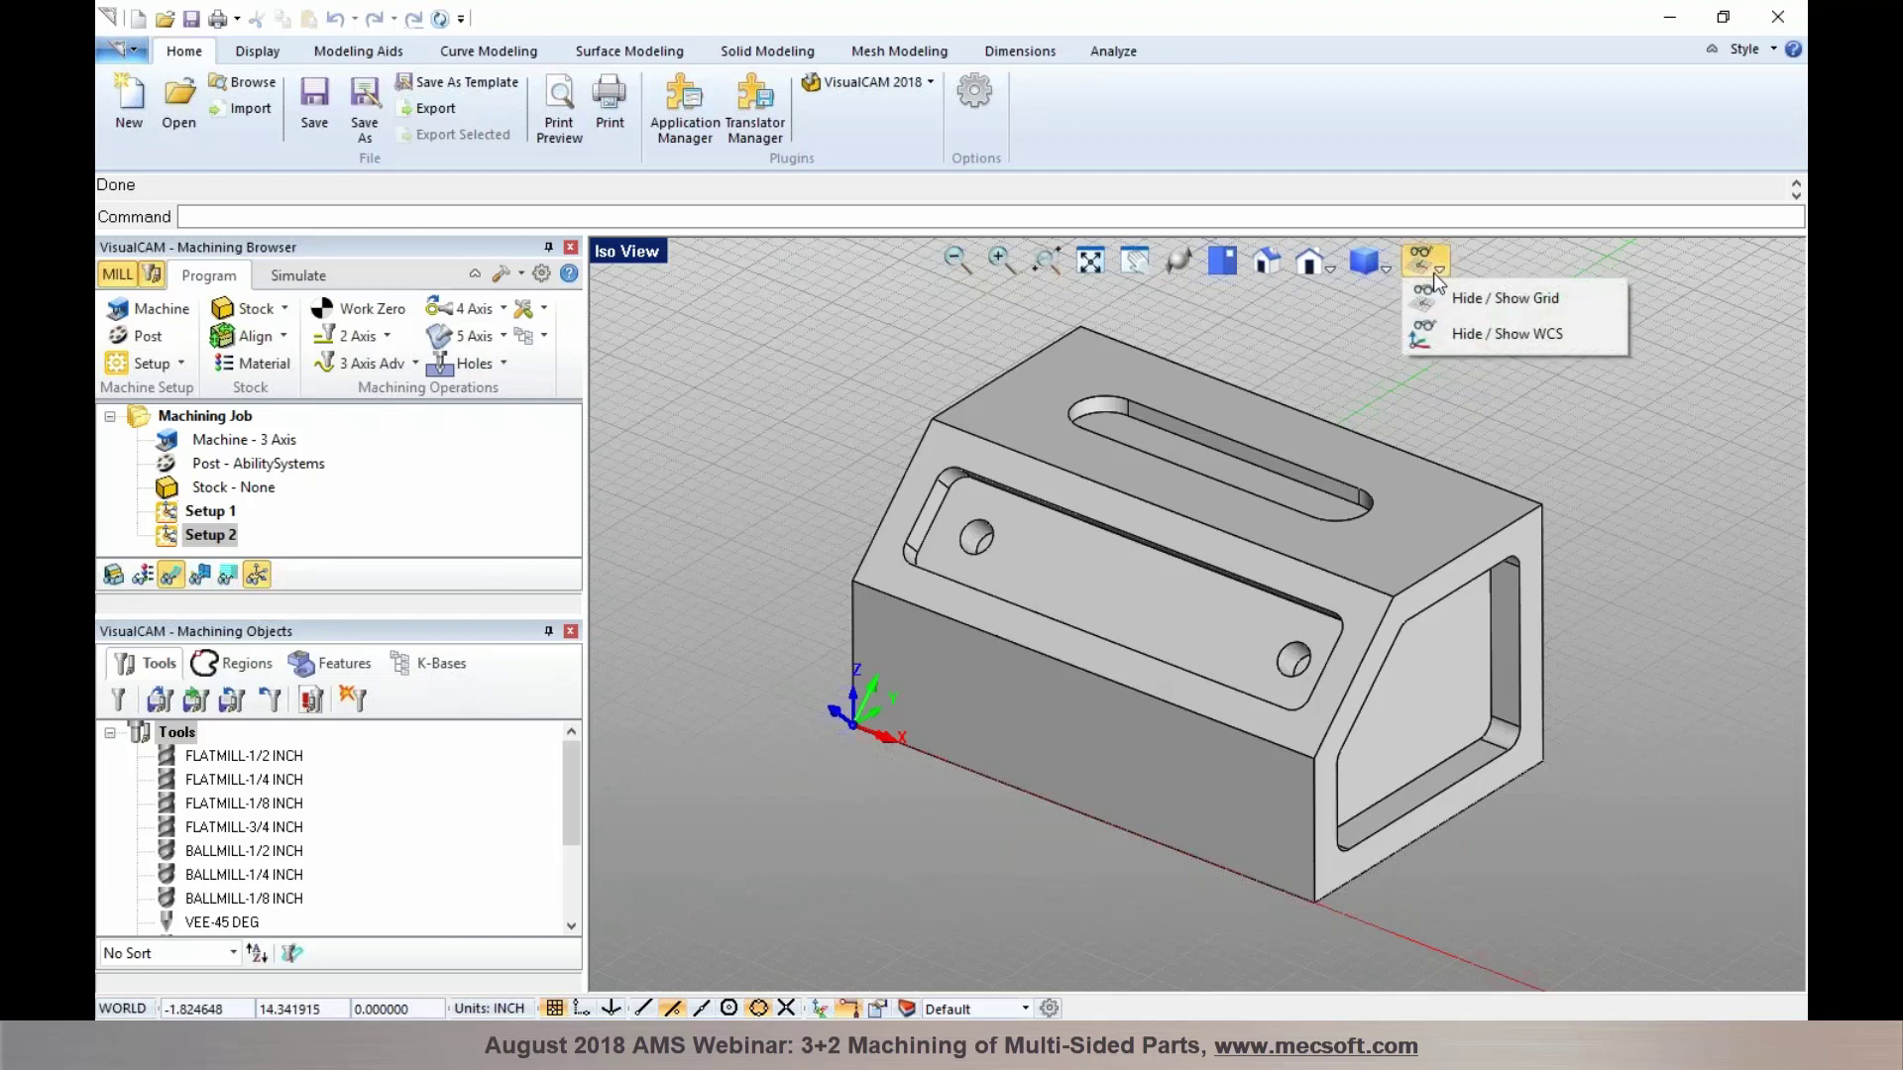
left_click(1443, 333)
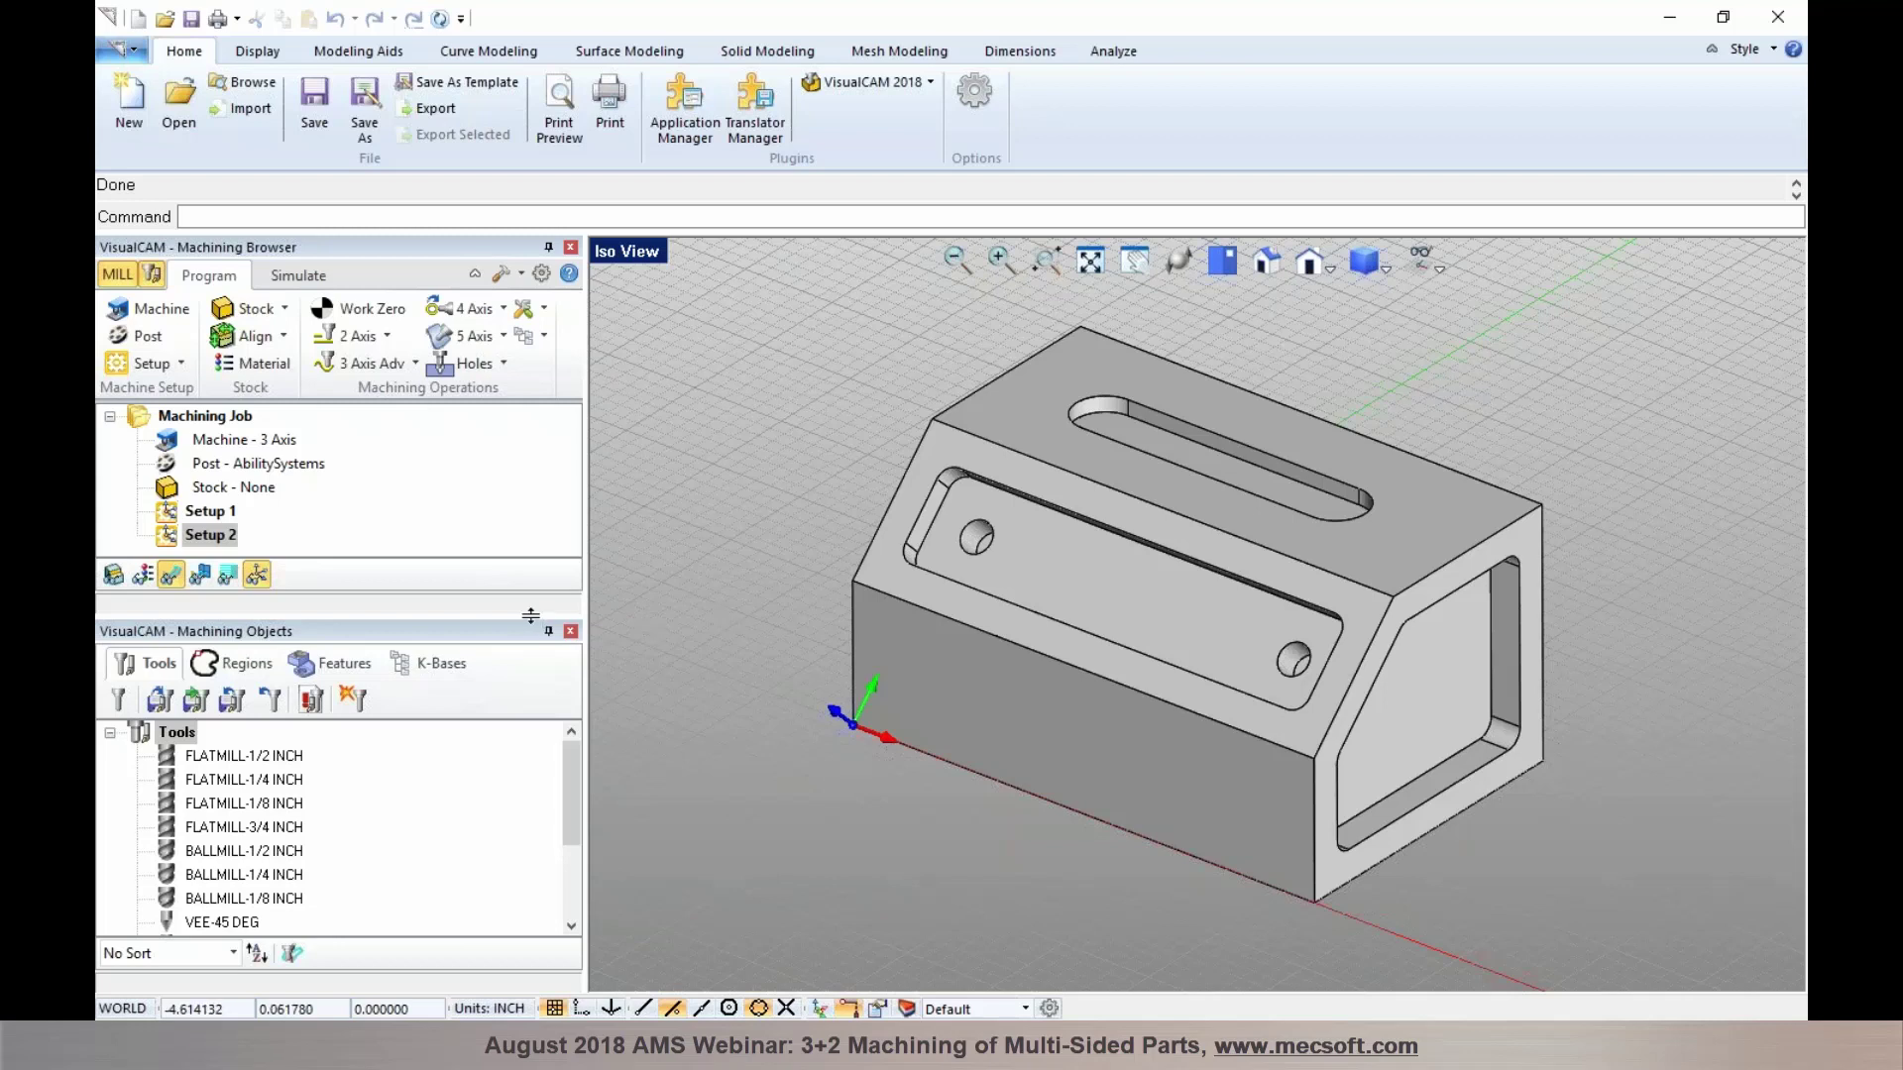
left_click_drag(530, 635, 530, 760)
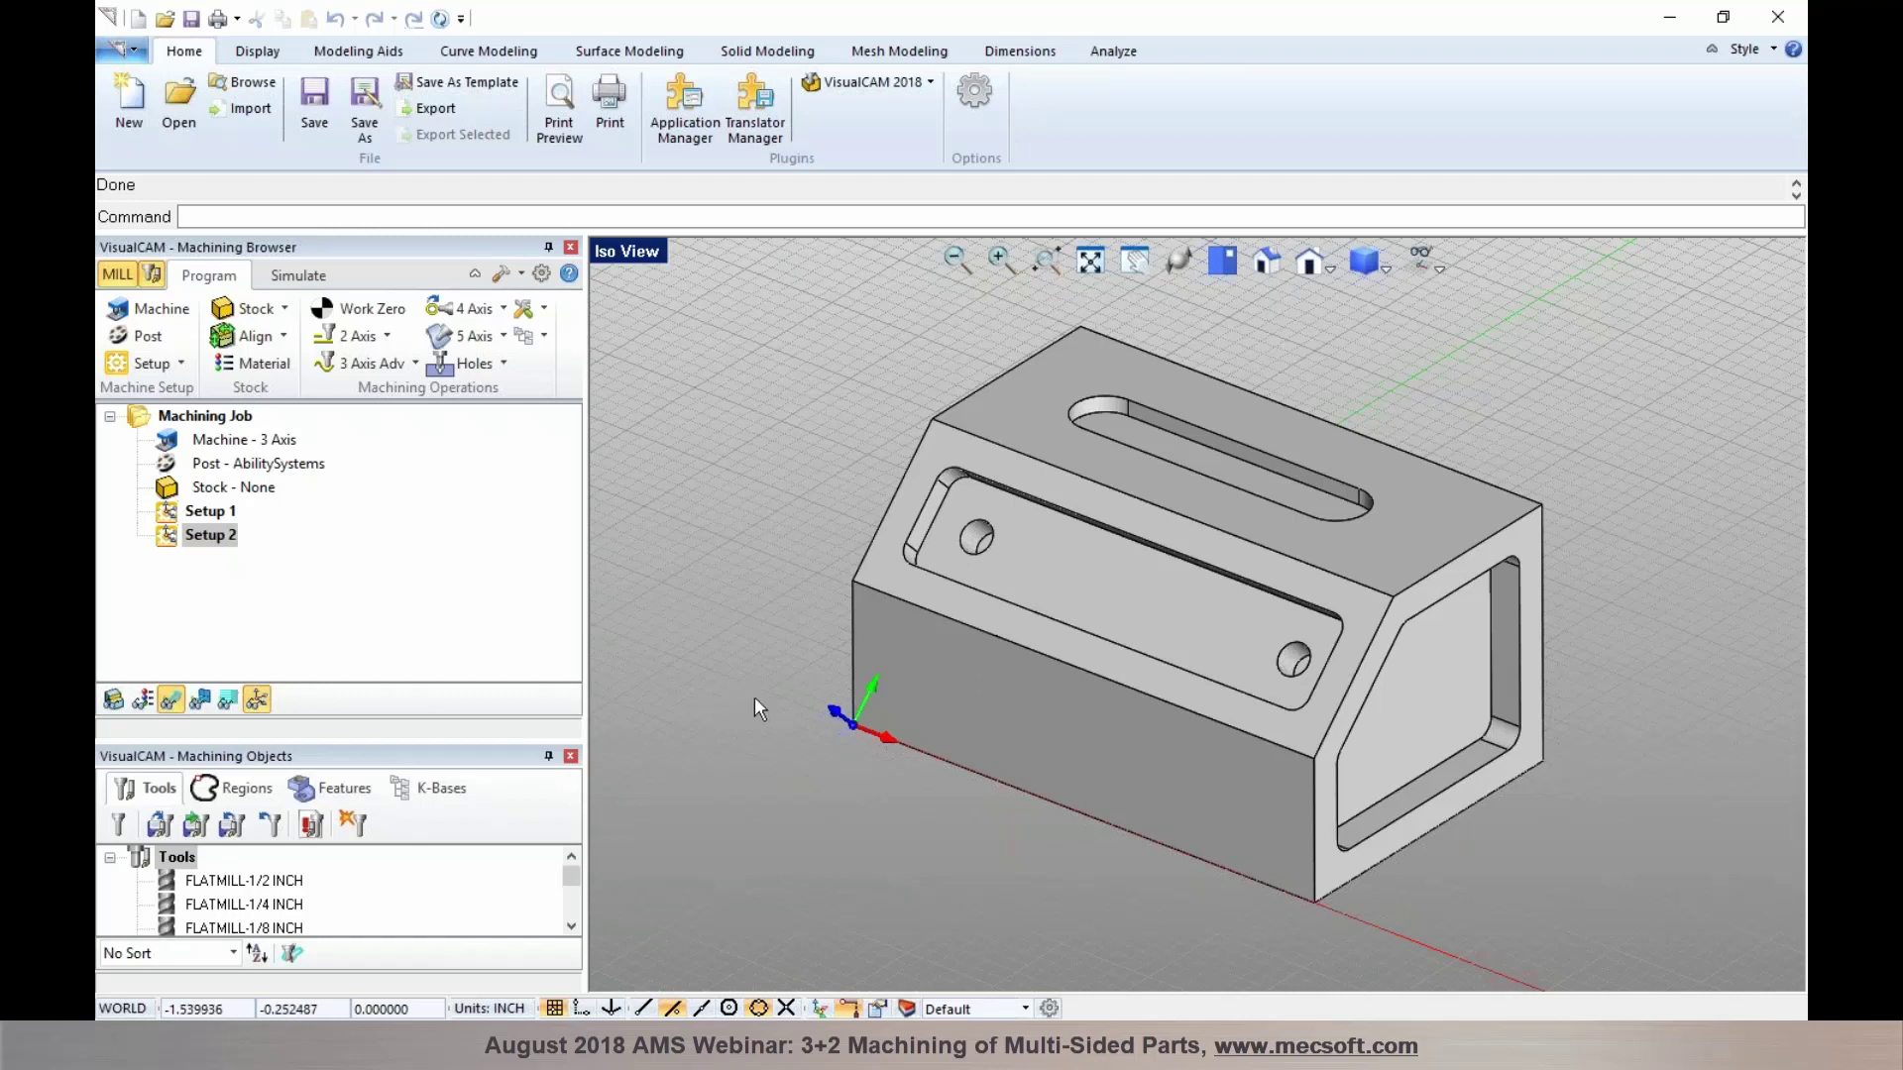
Compare the axis orientations of Setup 1 and Setup 2, checking Setup 2 against the sloped front face
left_click(205, 512)
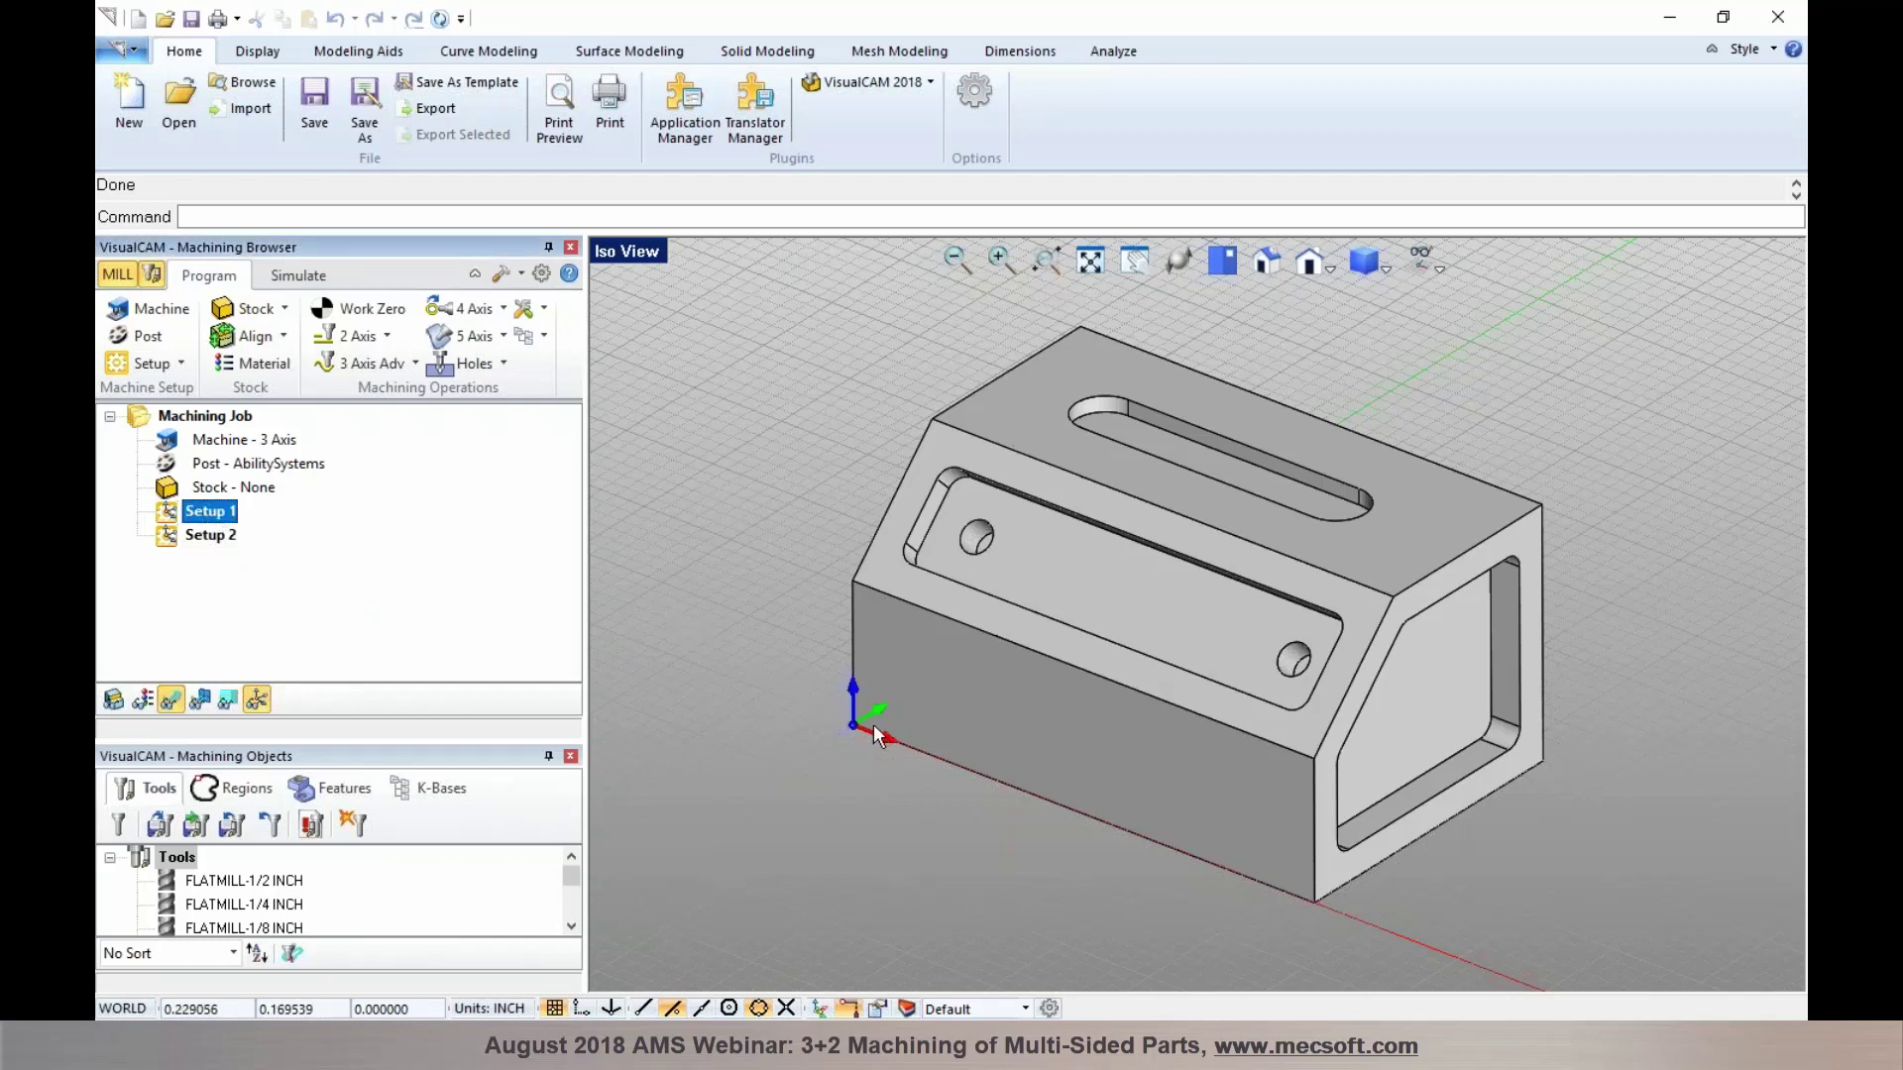
left_click(206, 539)
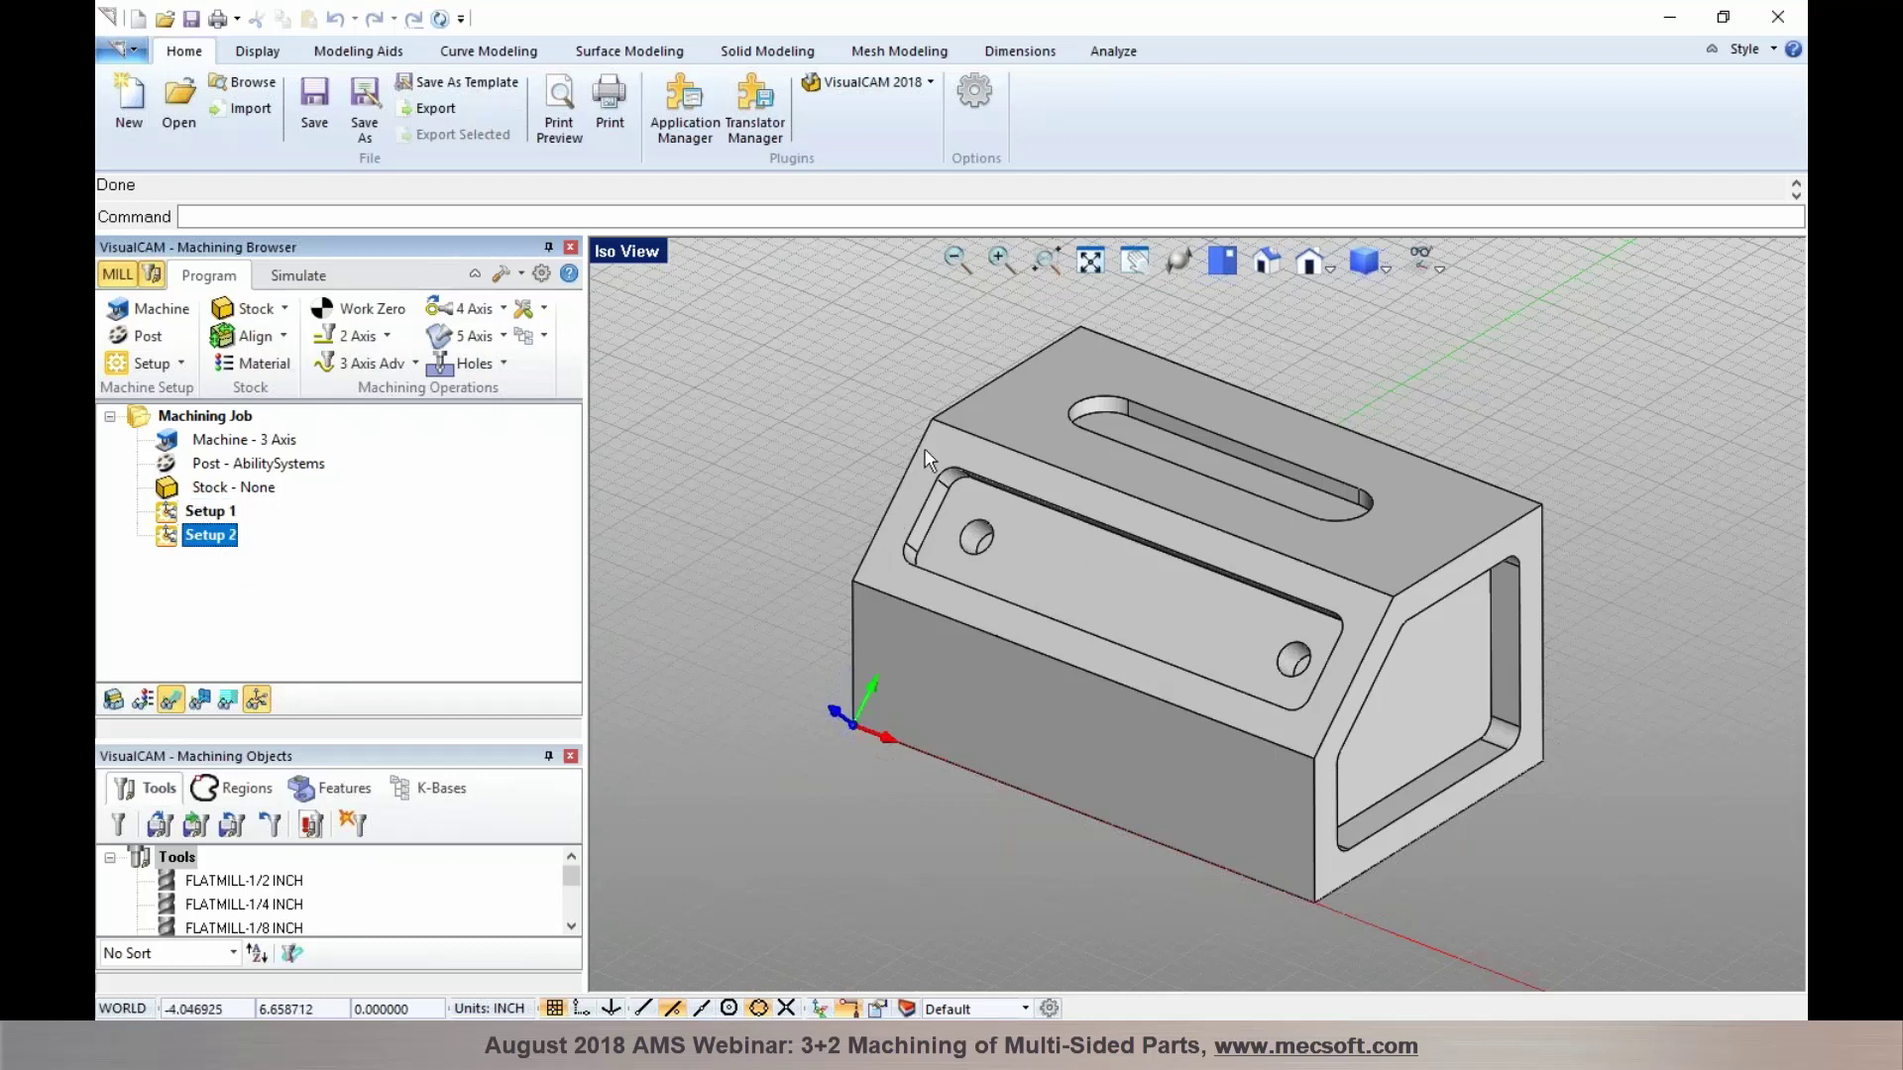
left_click(1021, 633)
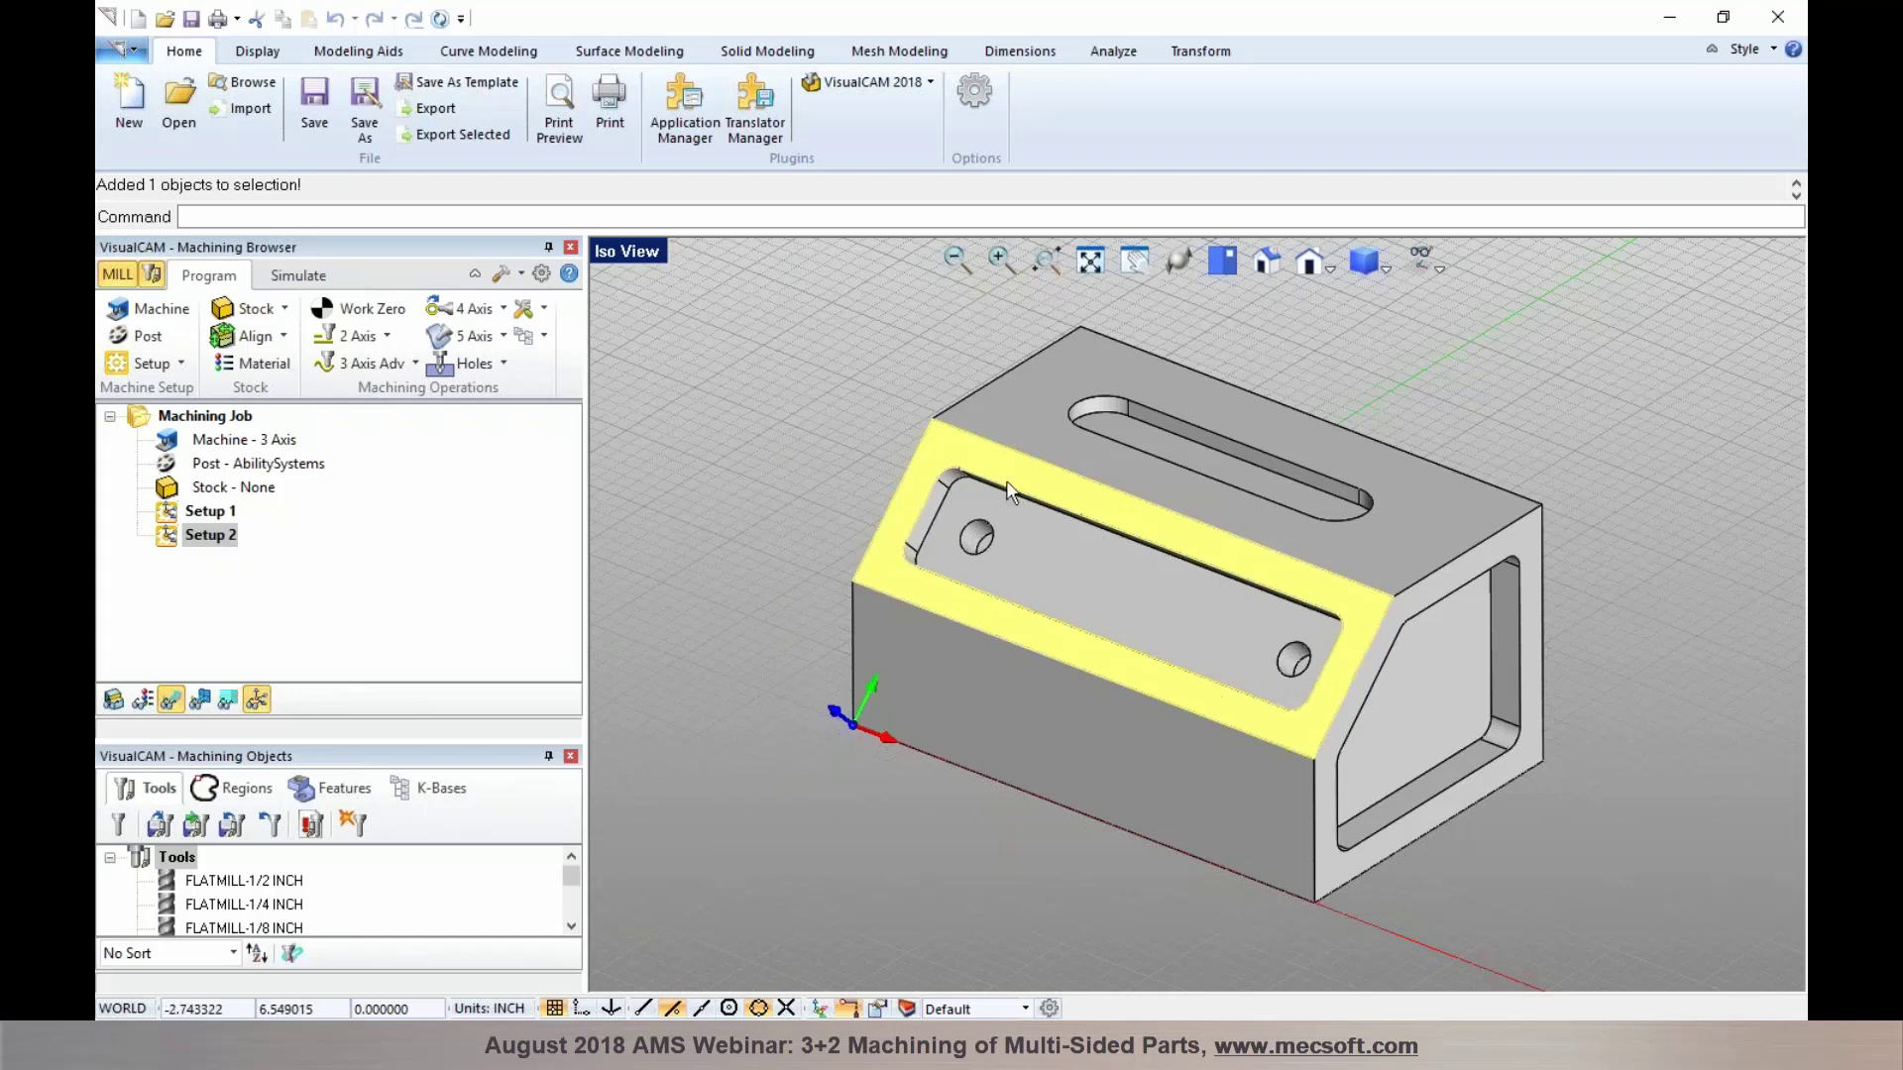
left_click(170, 535)
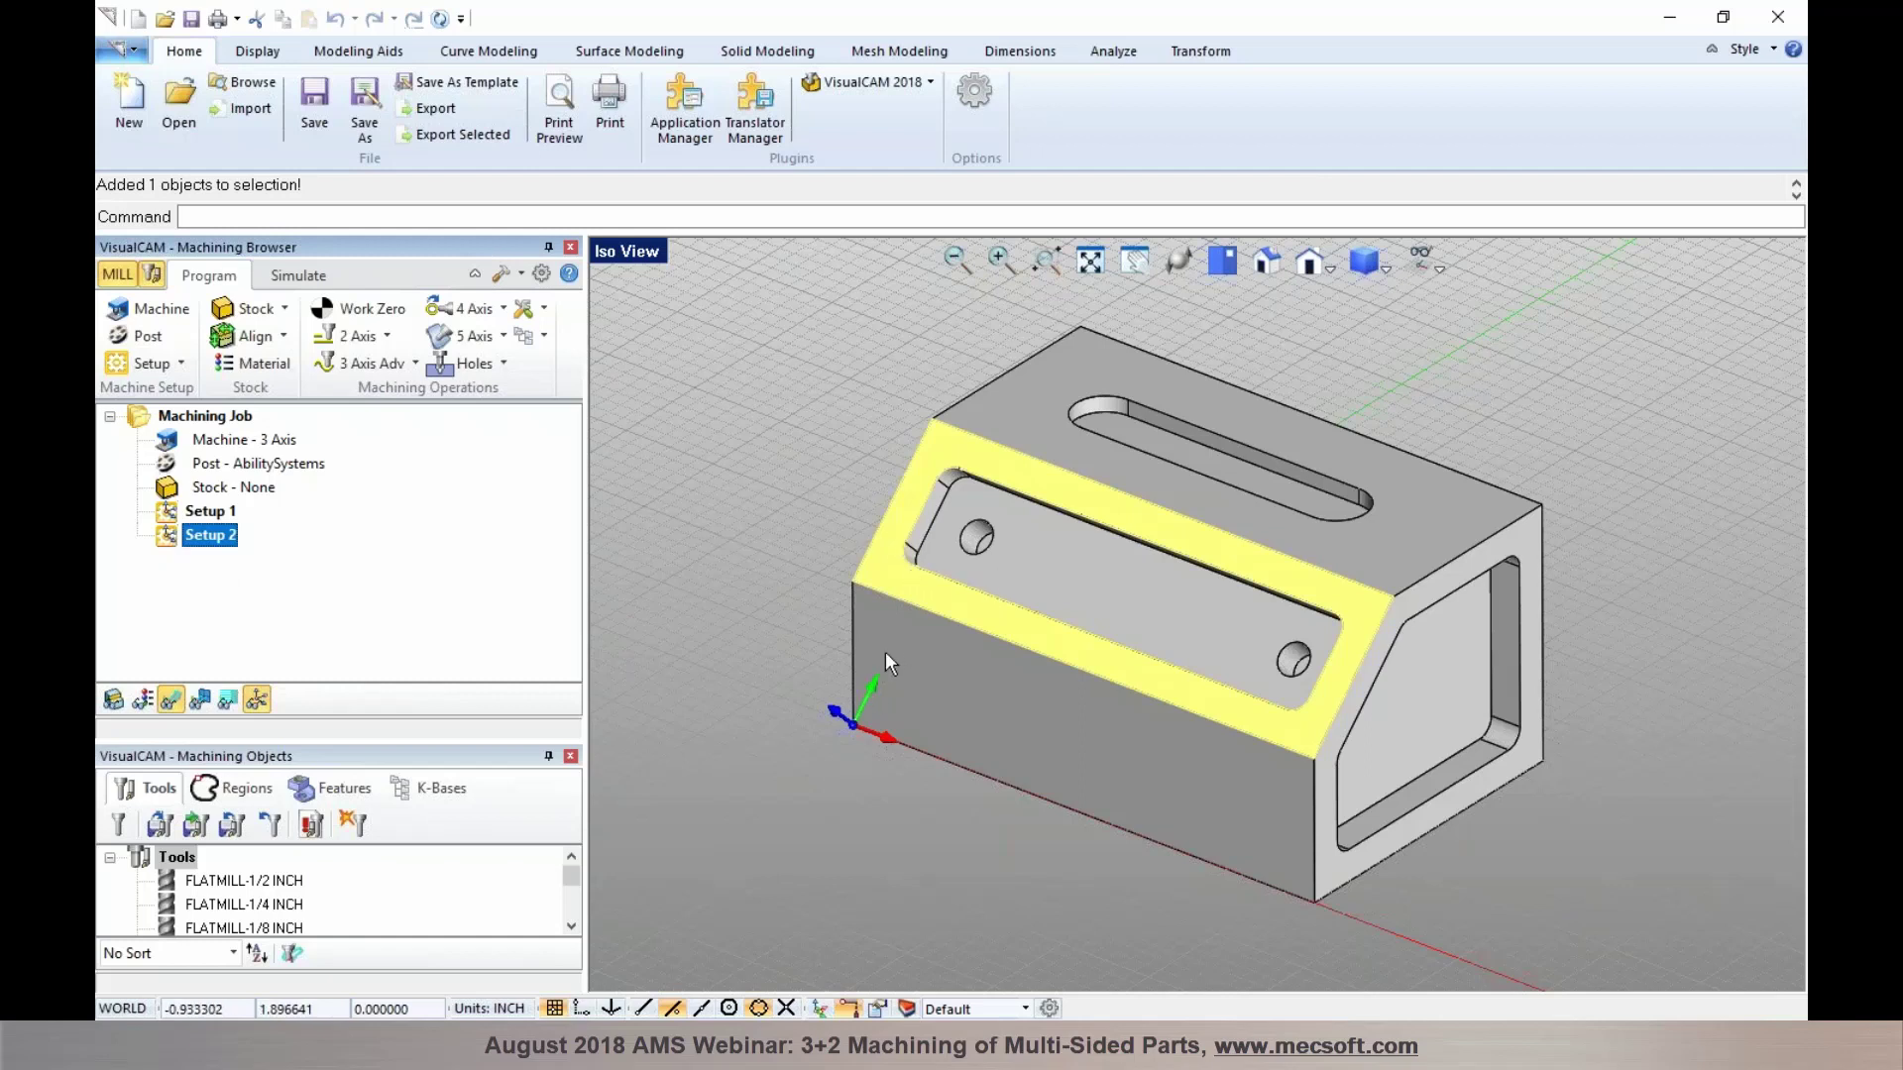
left_click(761, 582)
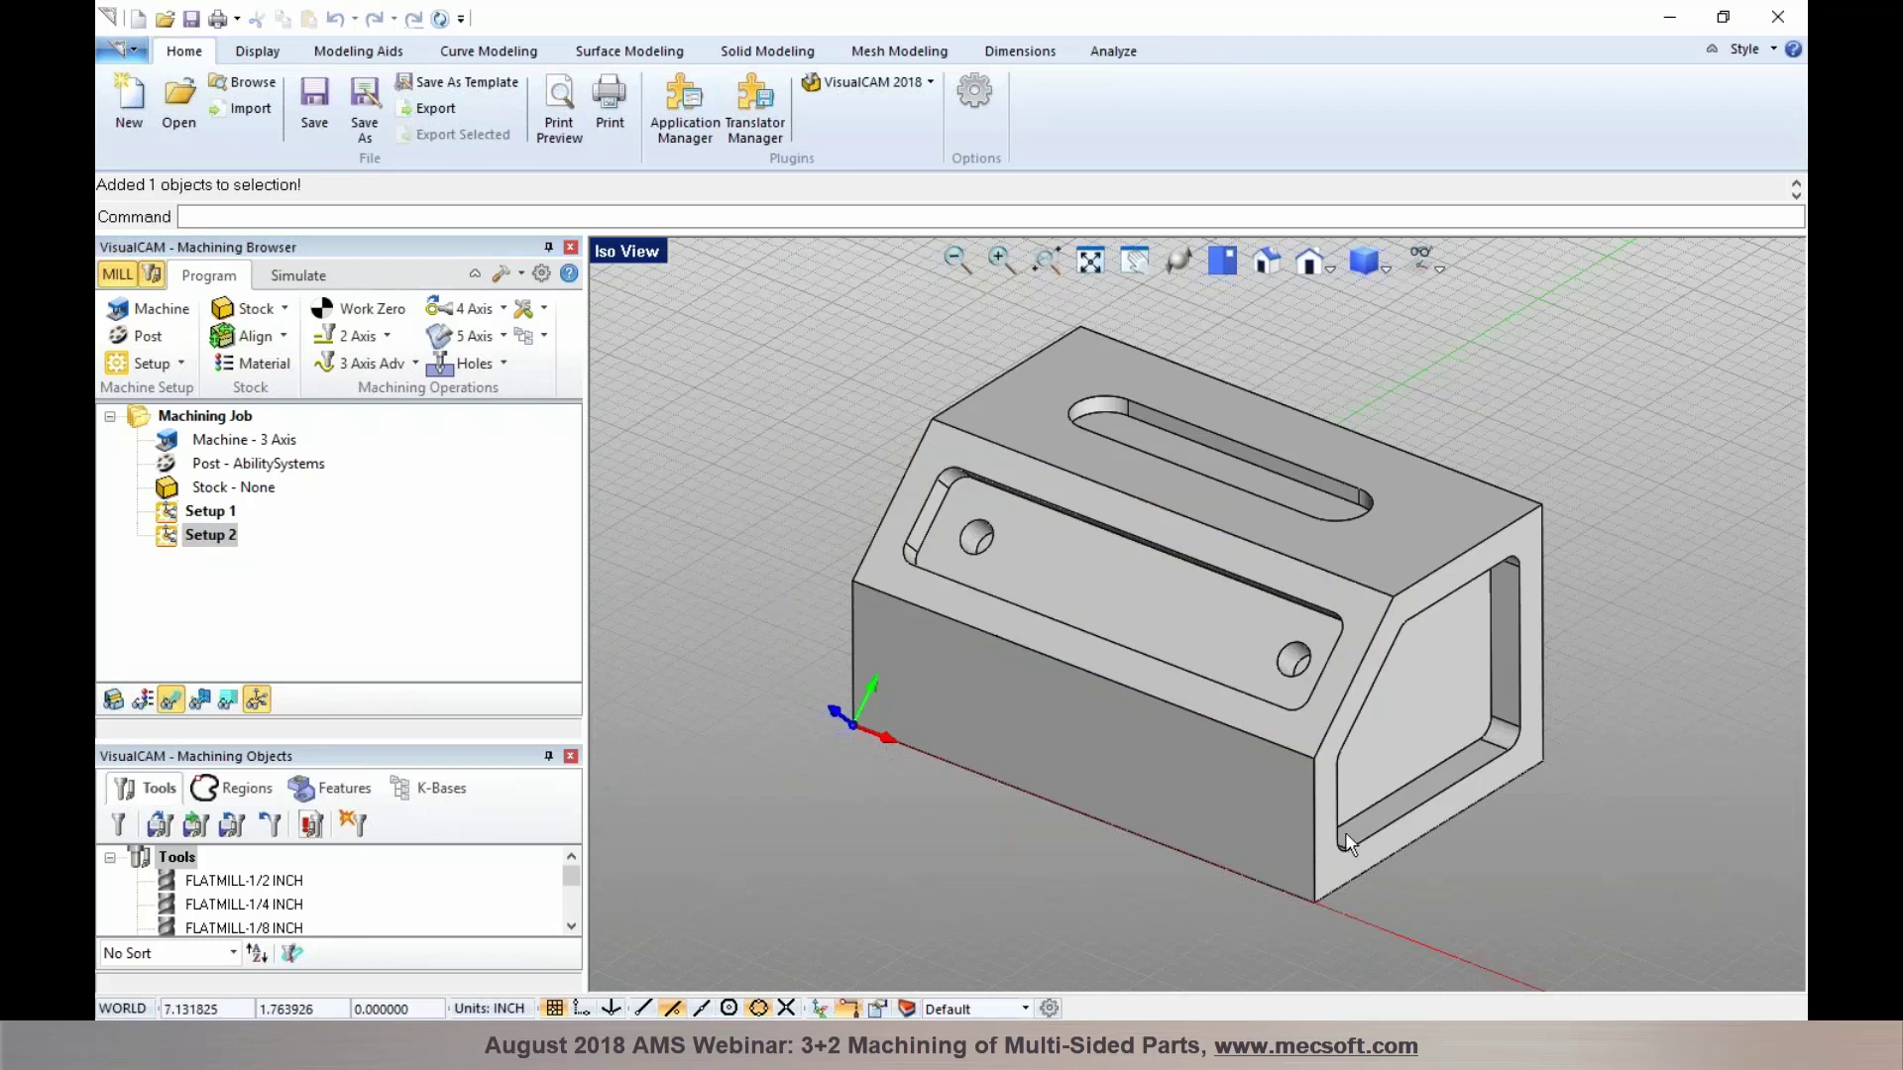
Create a third setup aligned to the machine coordinate system and rotated 90 degrees about Y, and check it against the pocketed end face
left_click(183, 366)
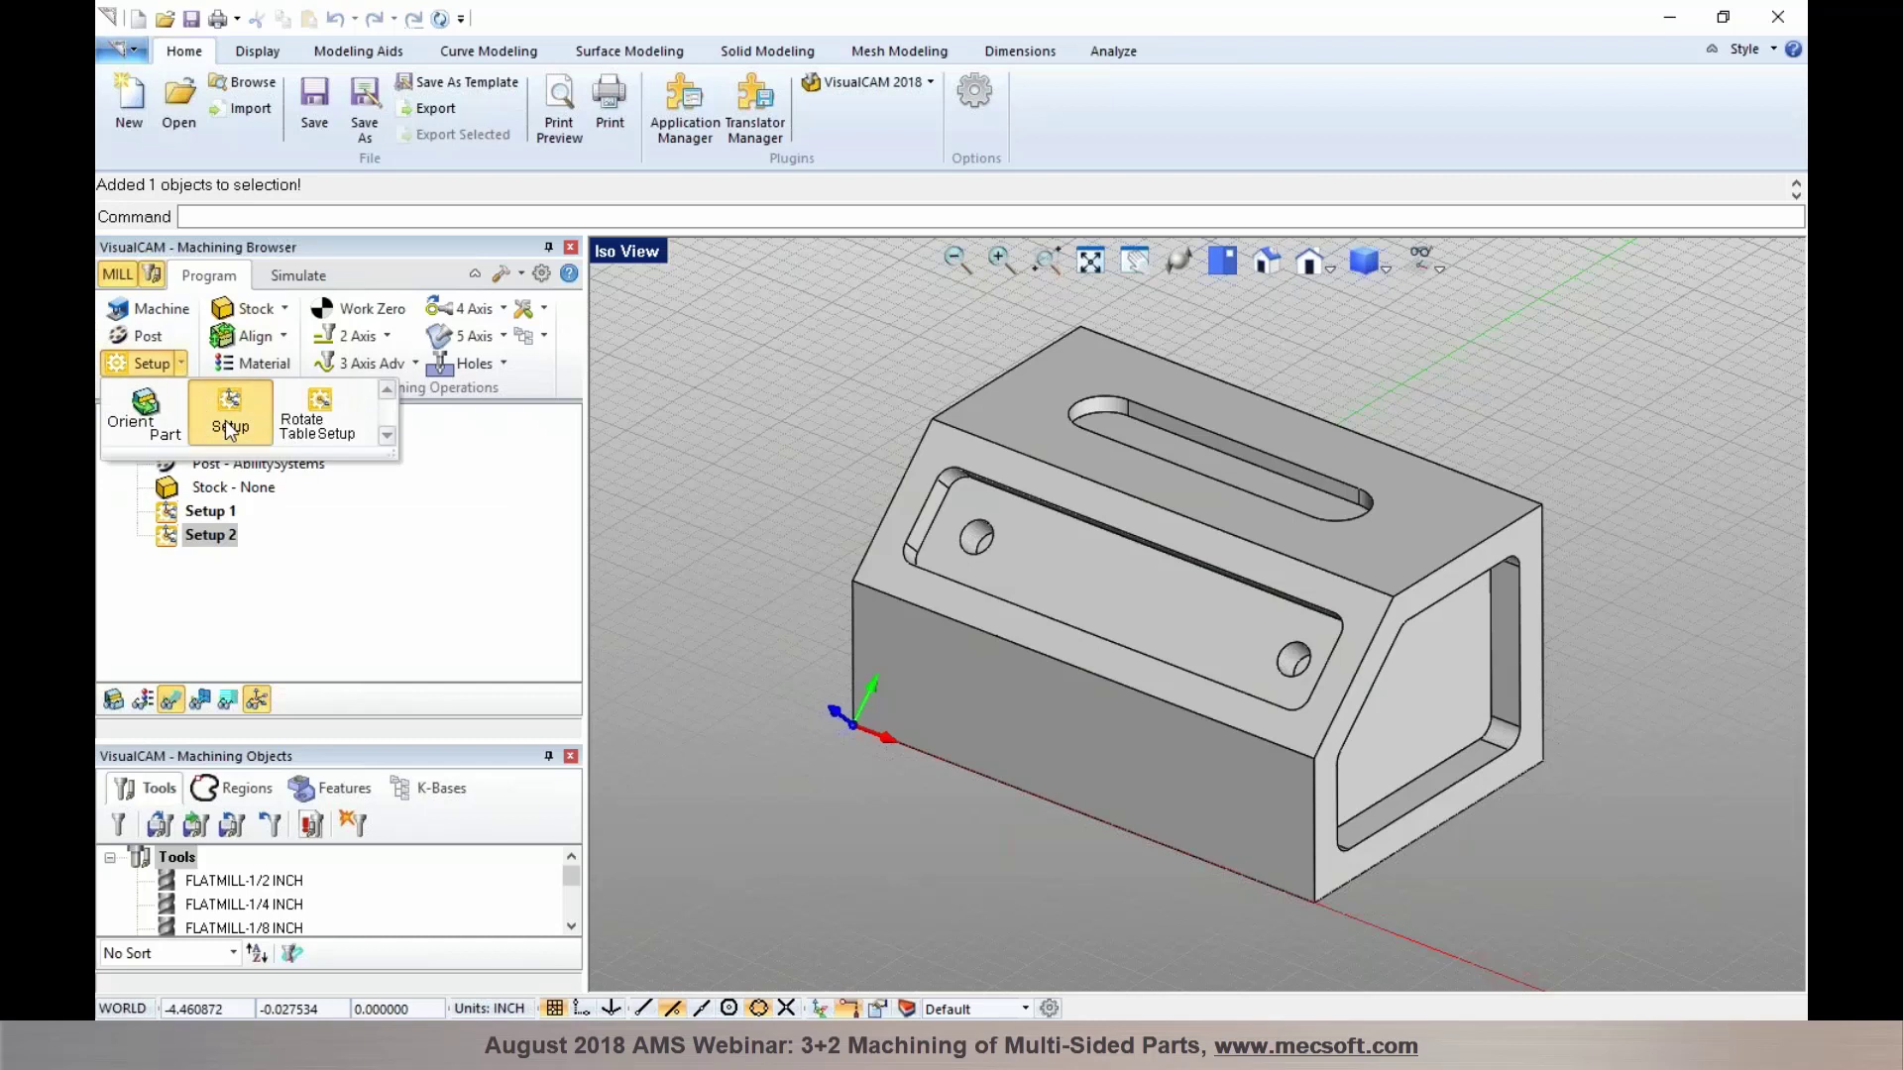
left_click(227, 414)
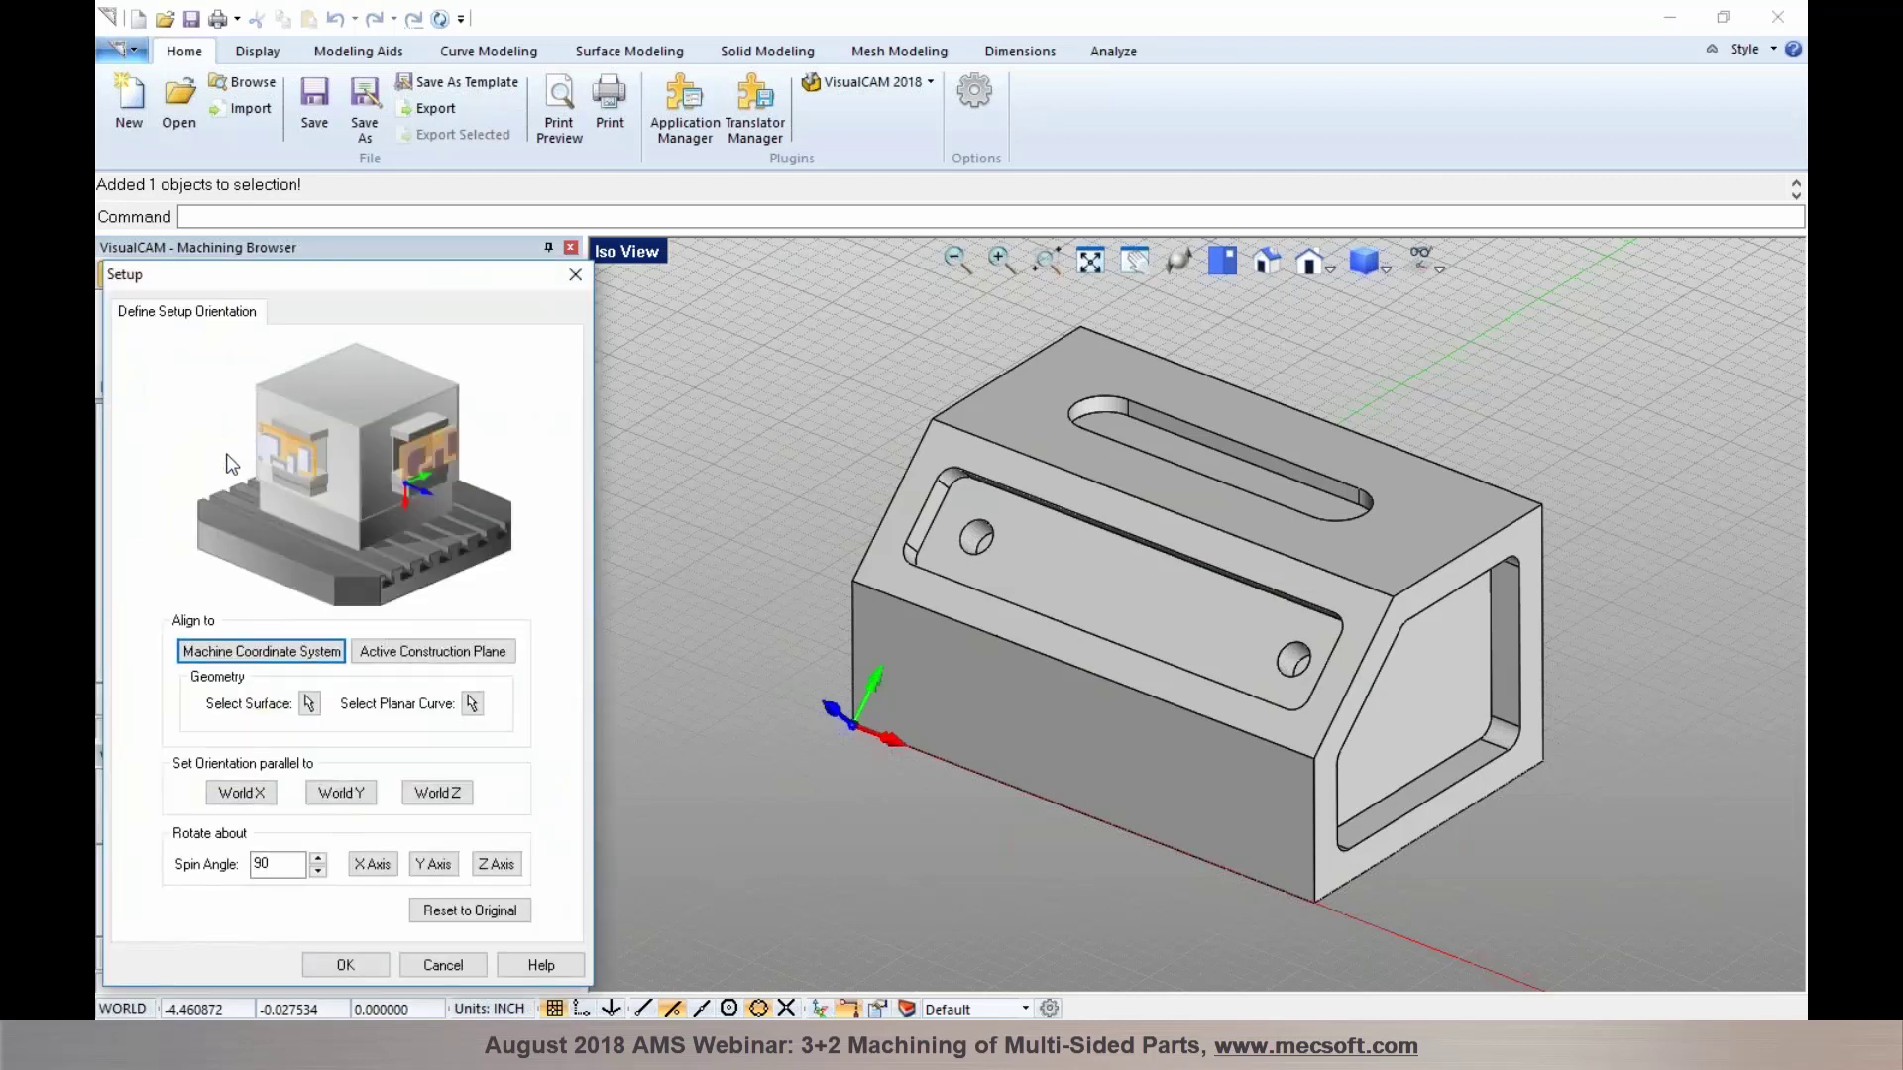
left_click(244, 654)
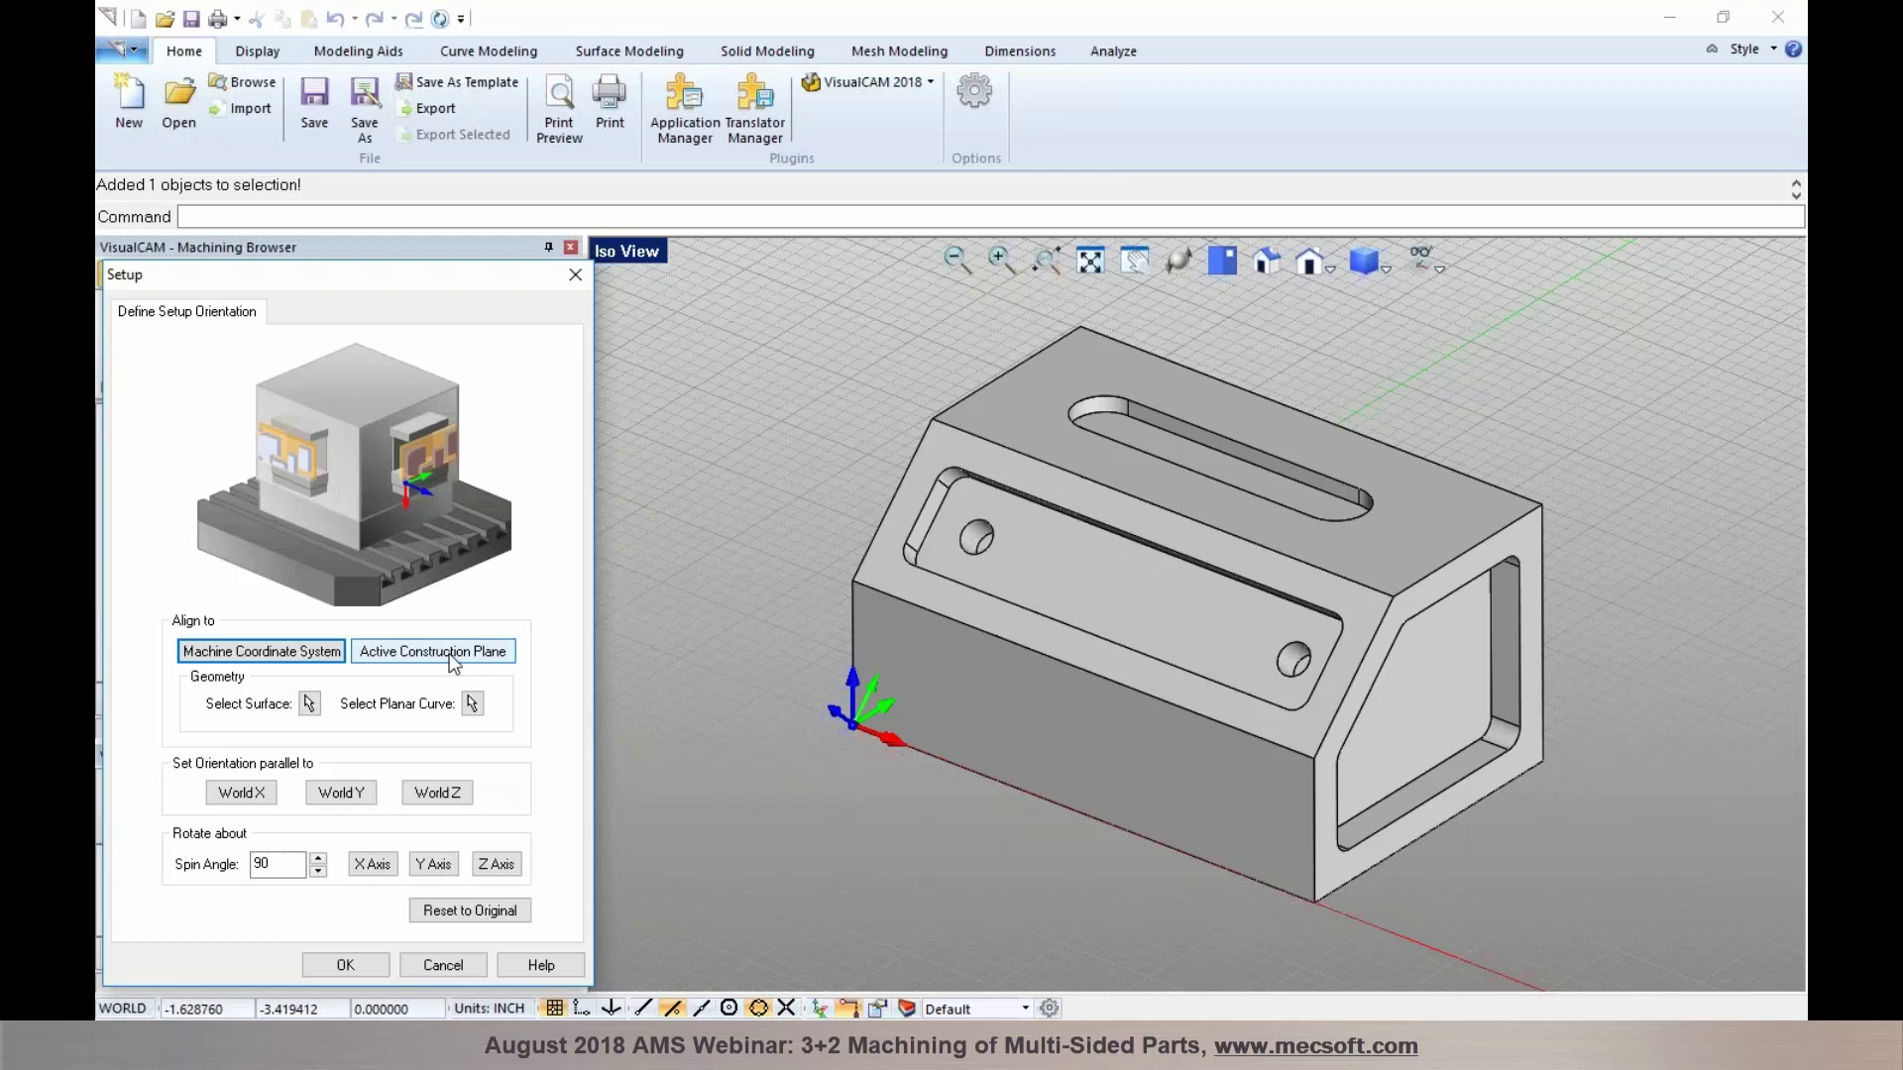
left_click(282, 860)
left_click_drag(283, 860, 254, 862)
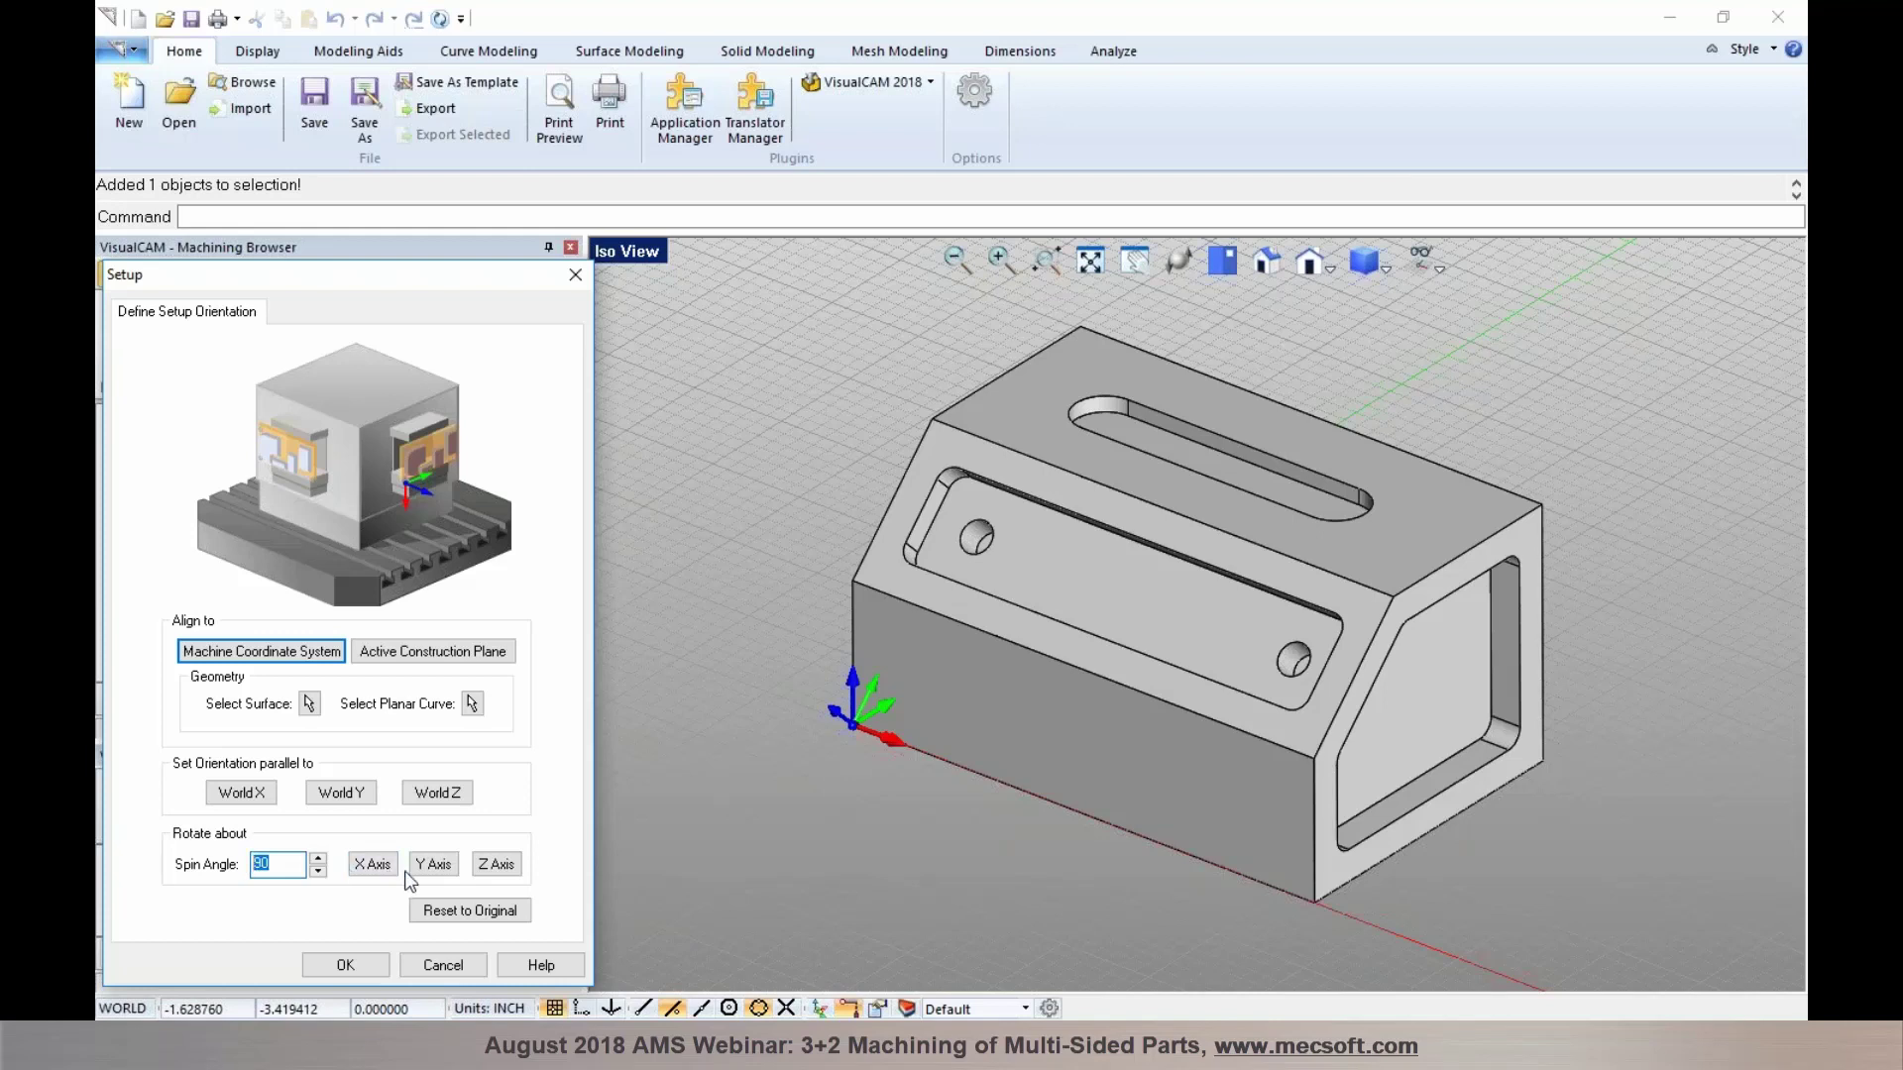
left_click(434, 865)
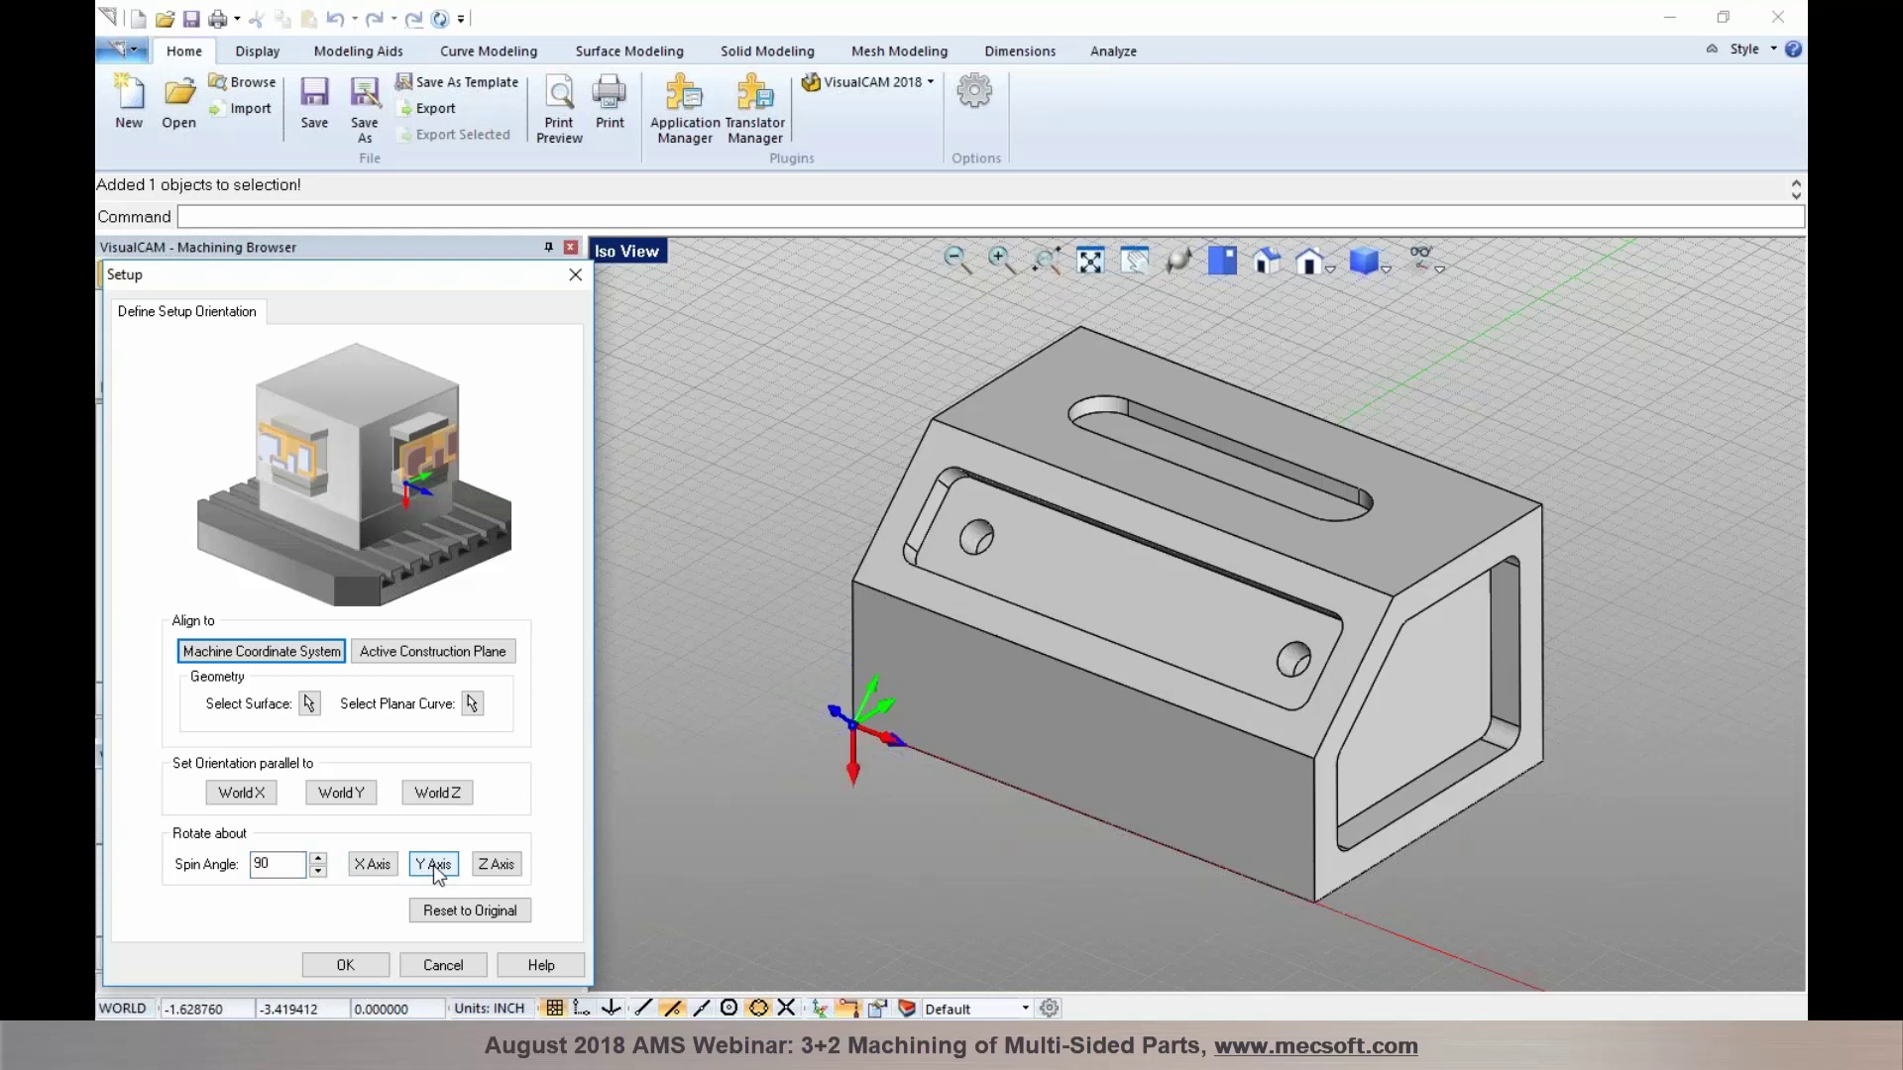
left_click(354, 968)
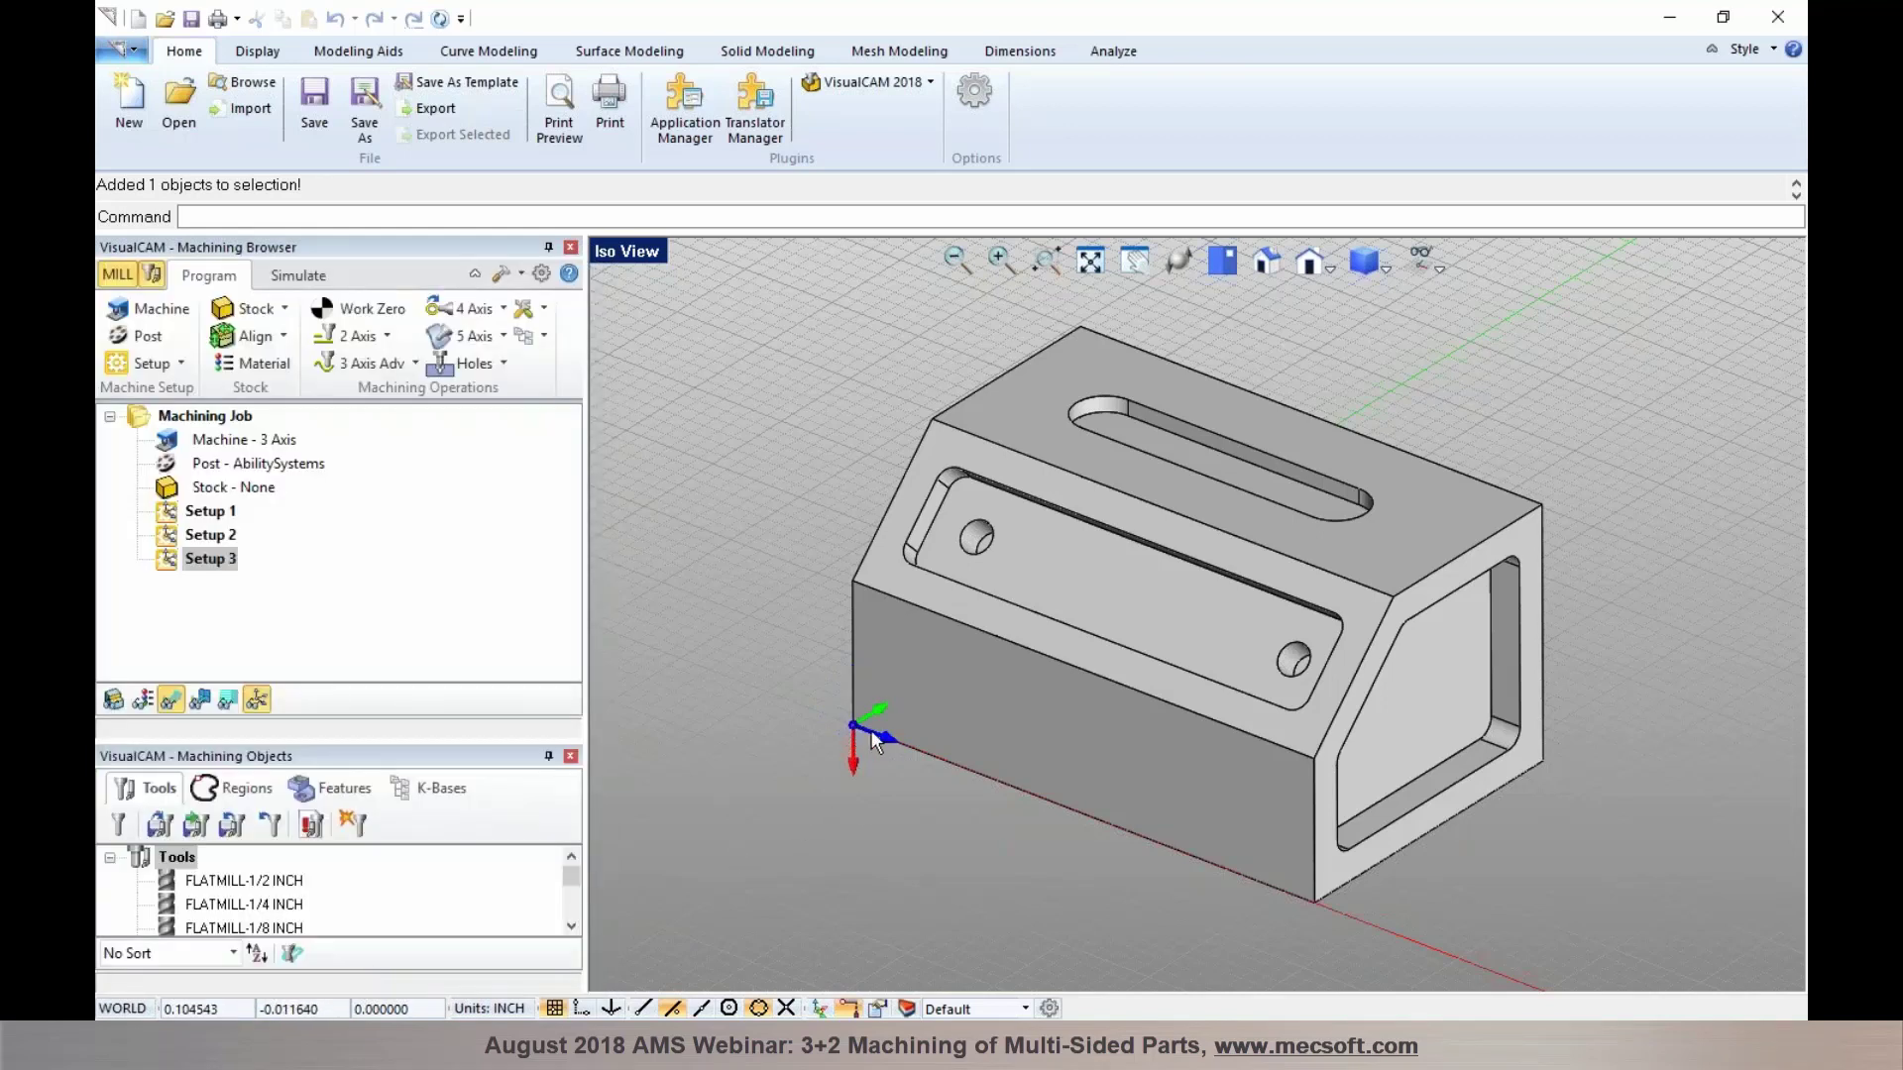
left_click(1352, 858)
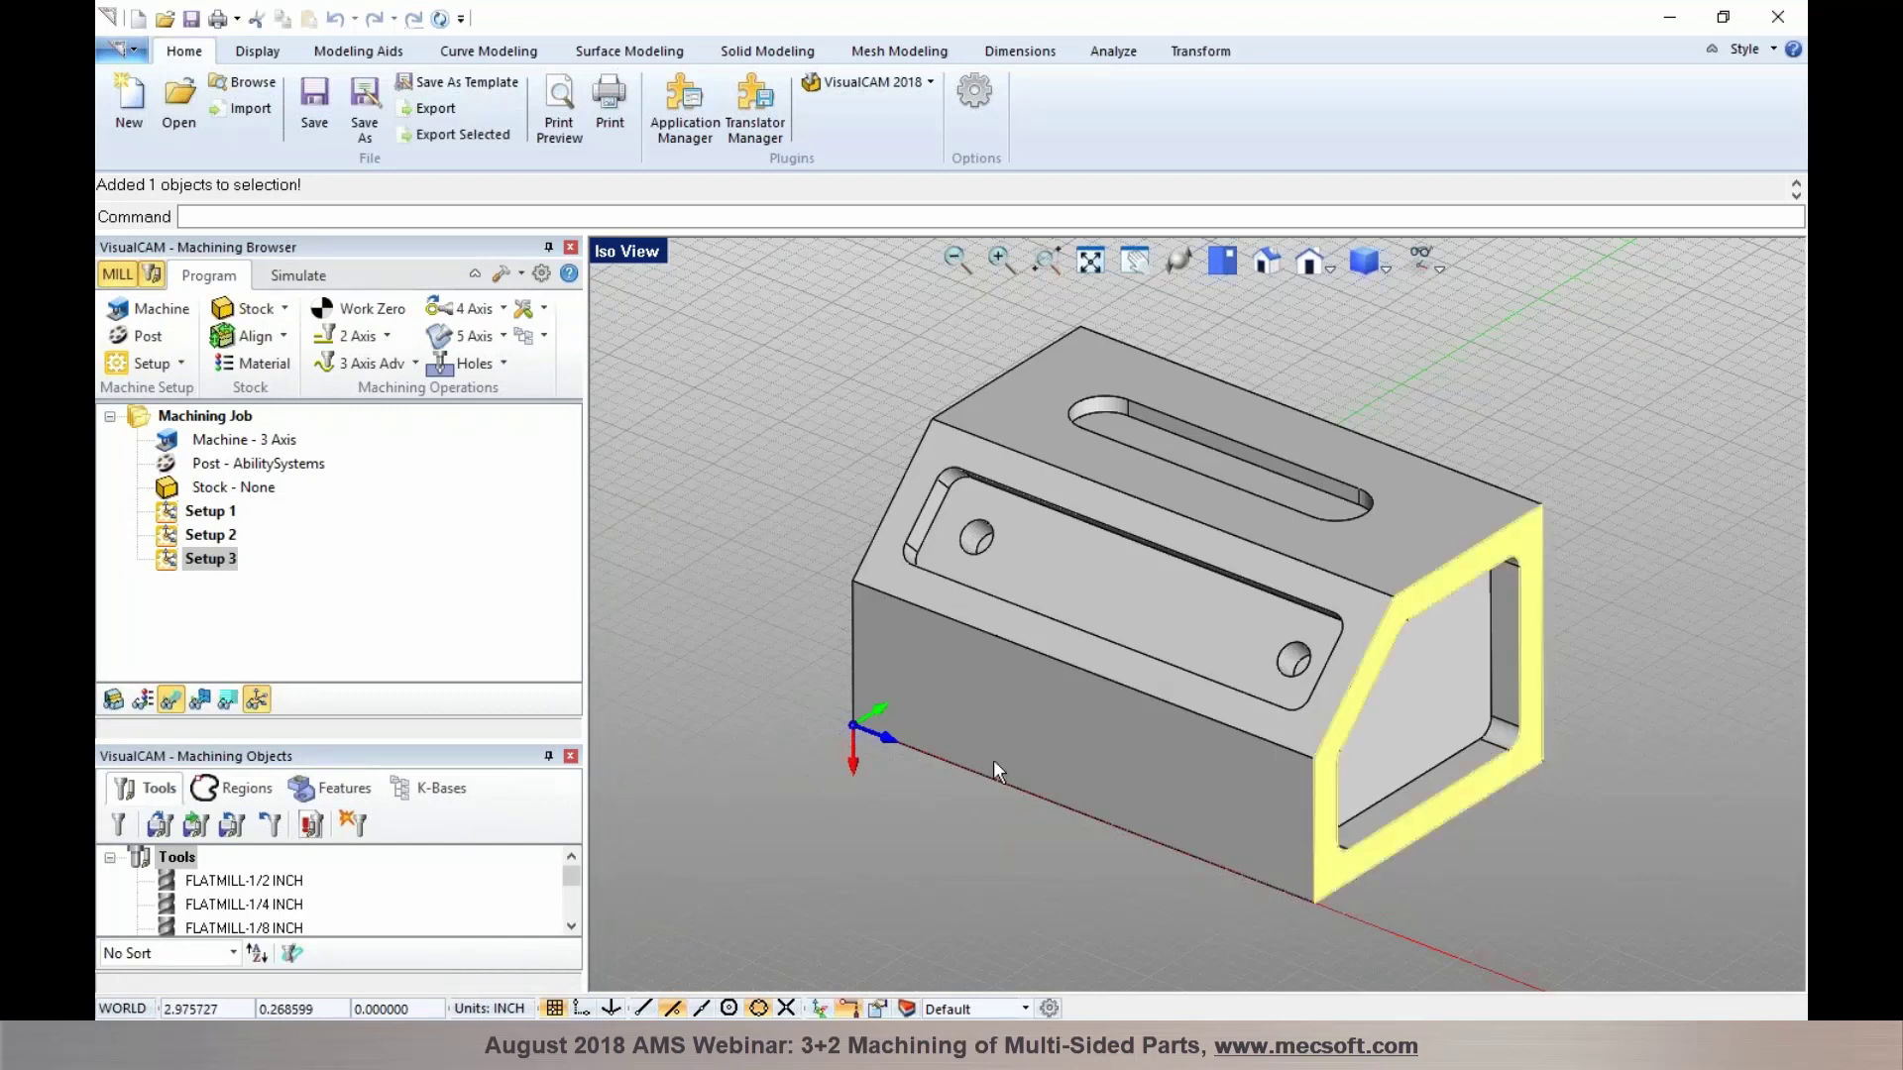
left_click(1453, 889)
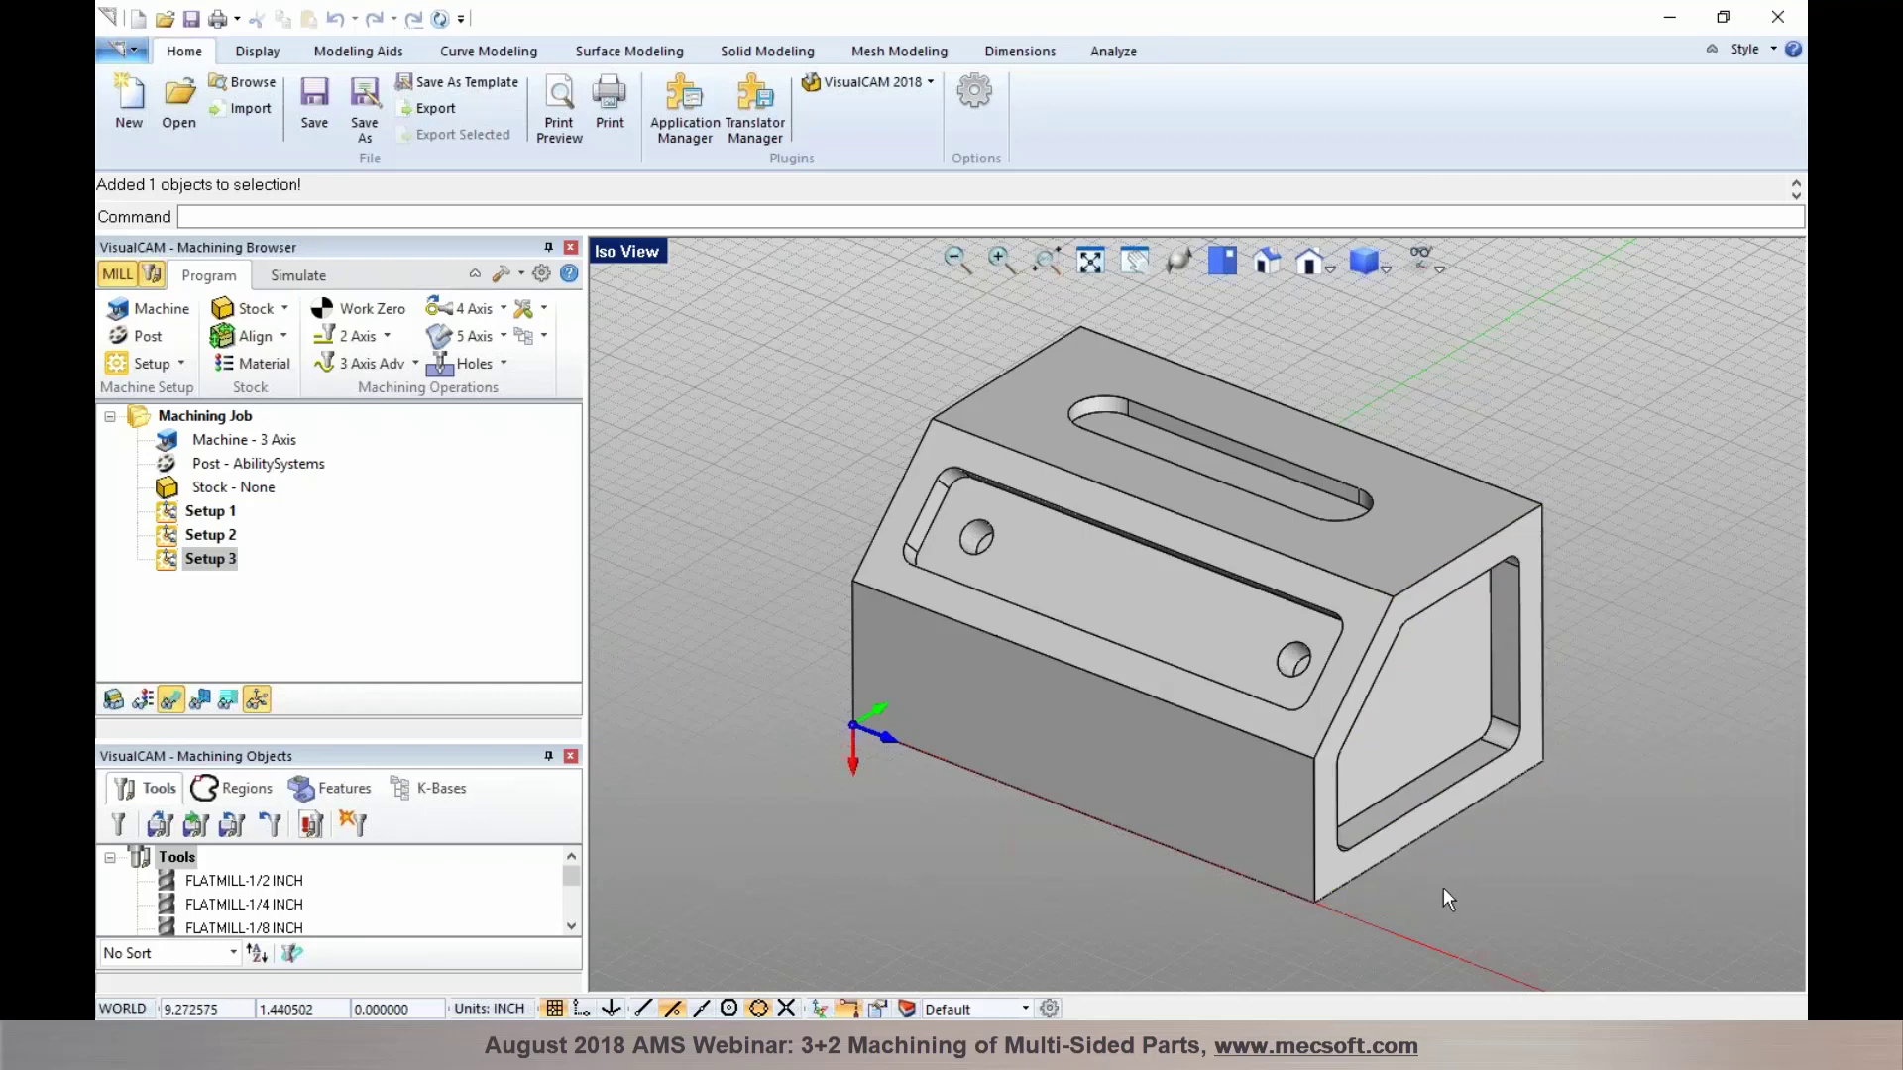
Edit Setup 3 to rotate its orientation 90 degrees about the Z axis
double_click(178, 561)
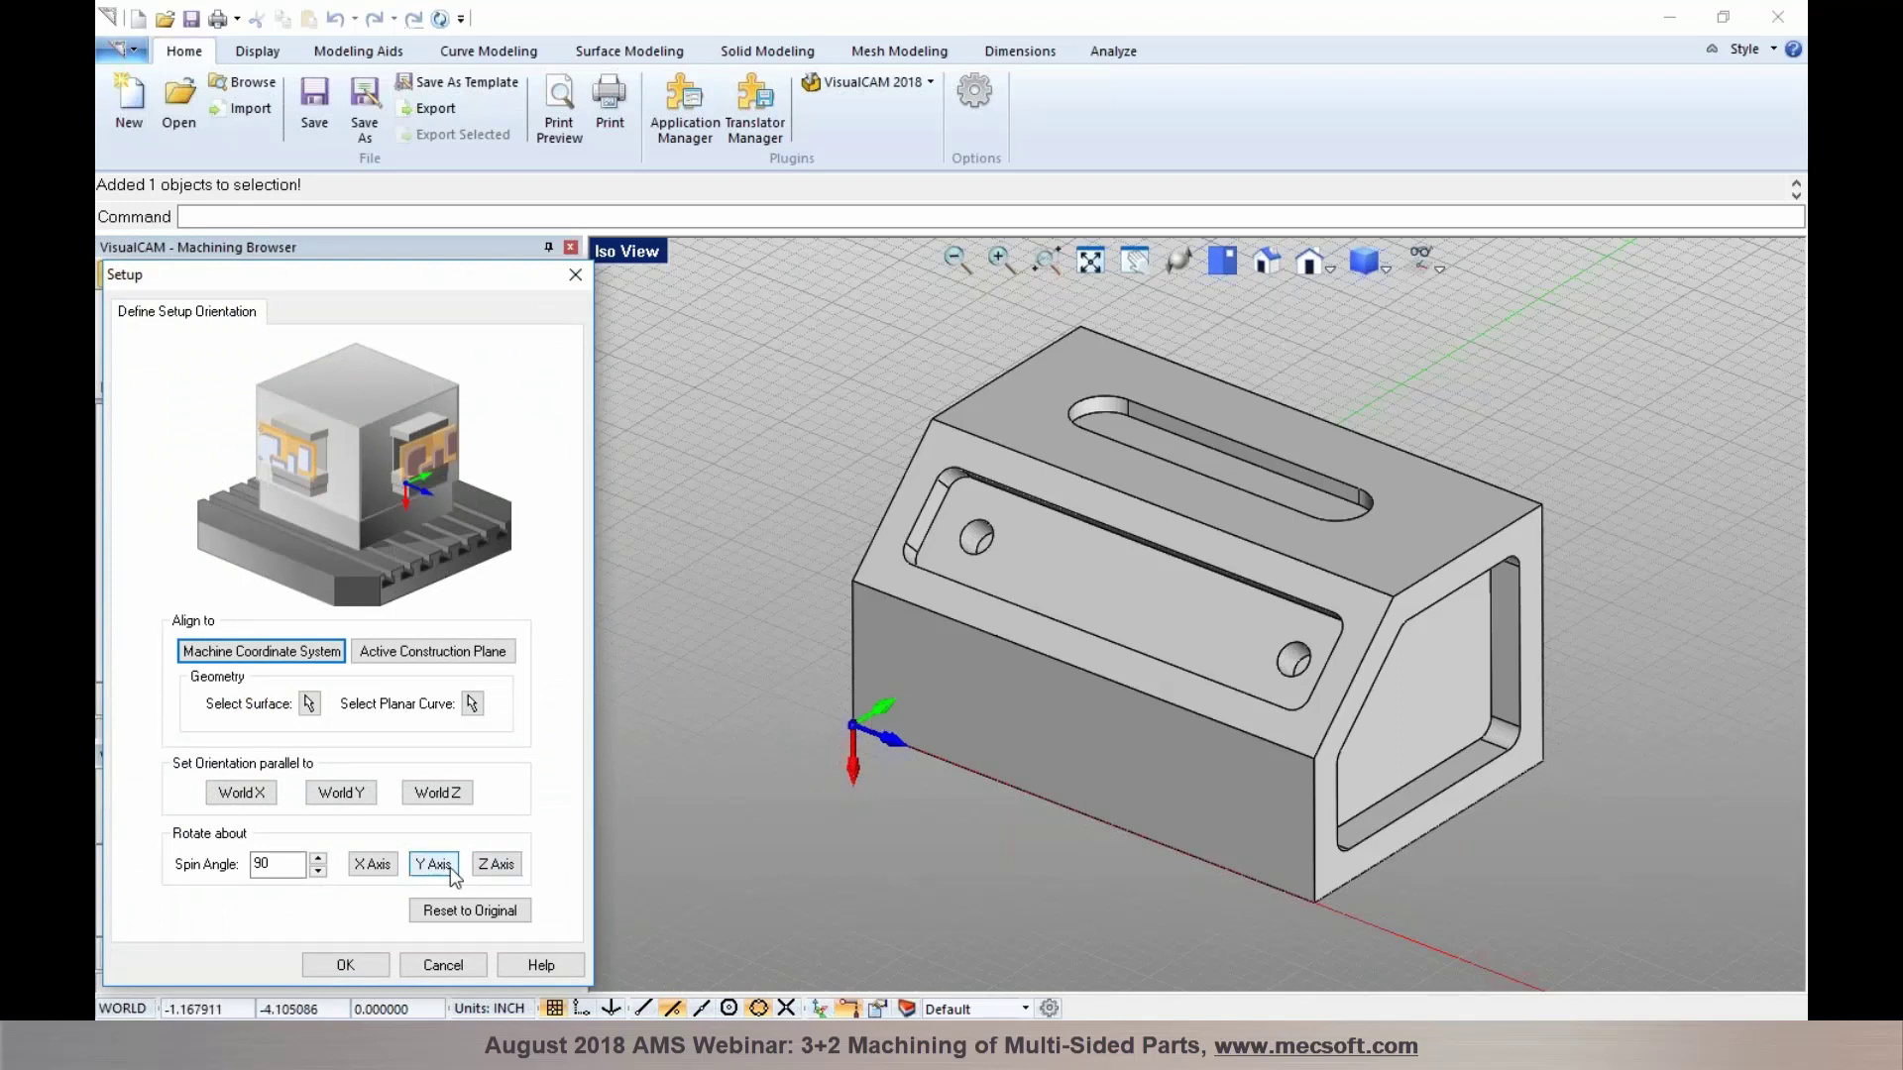
left_click(513, 874)
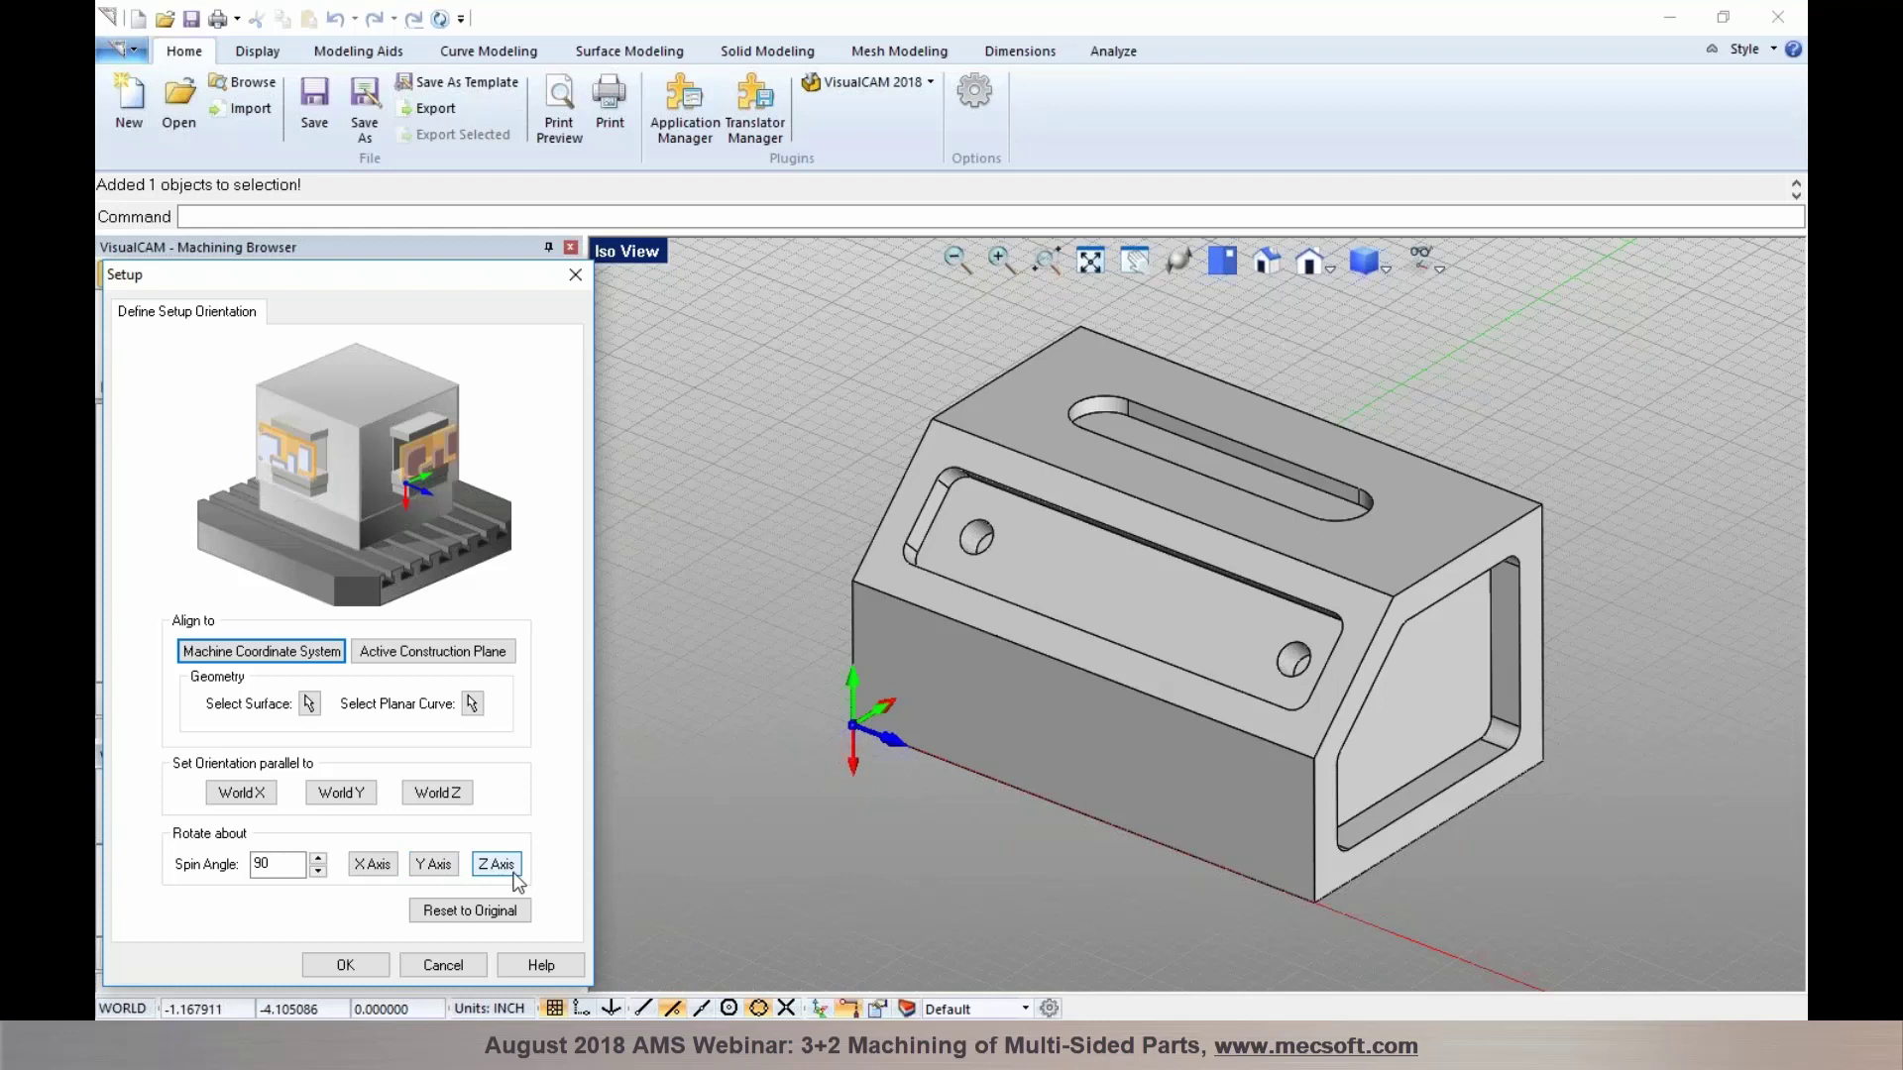
left_click(379, 965)
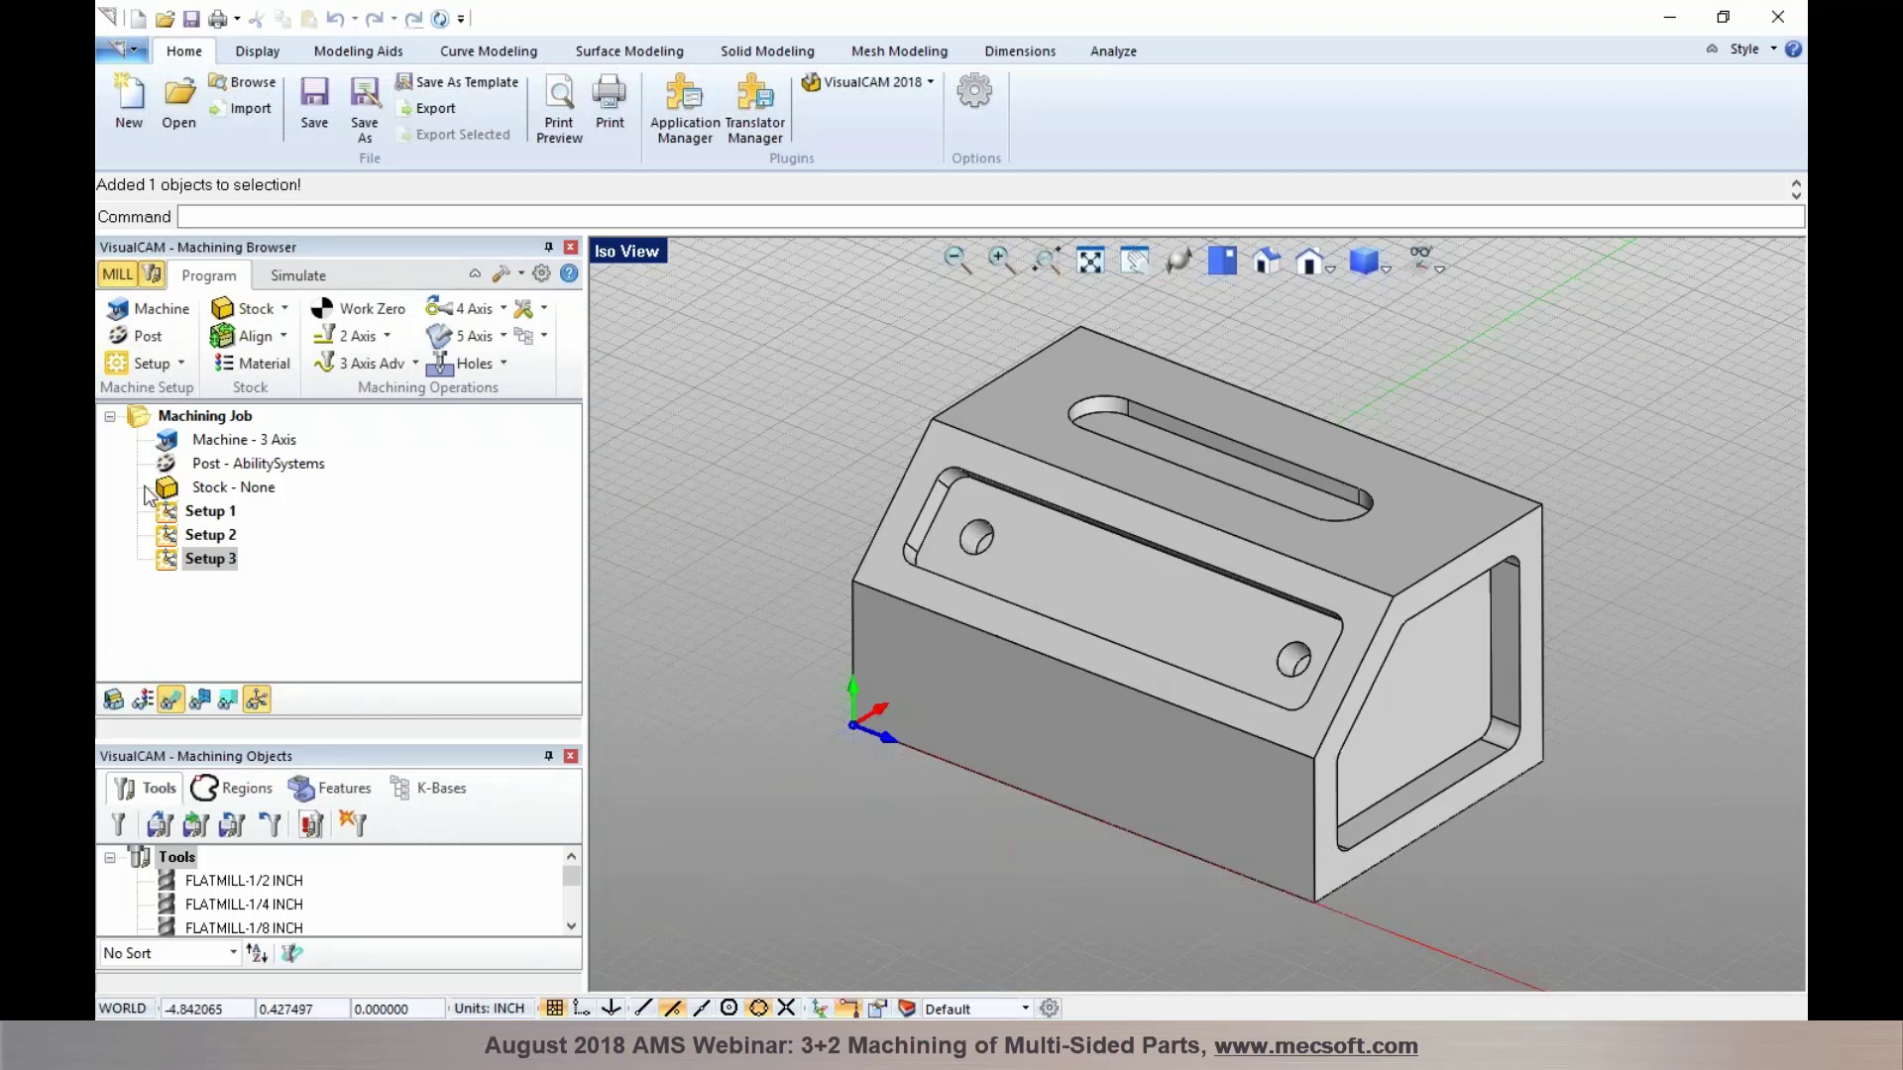
Compare the axis orientations of Setup 1, Setup 2 and Setup 3 on the part
left_click(176, 513)
left_click(184, 539)
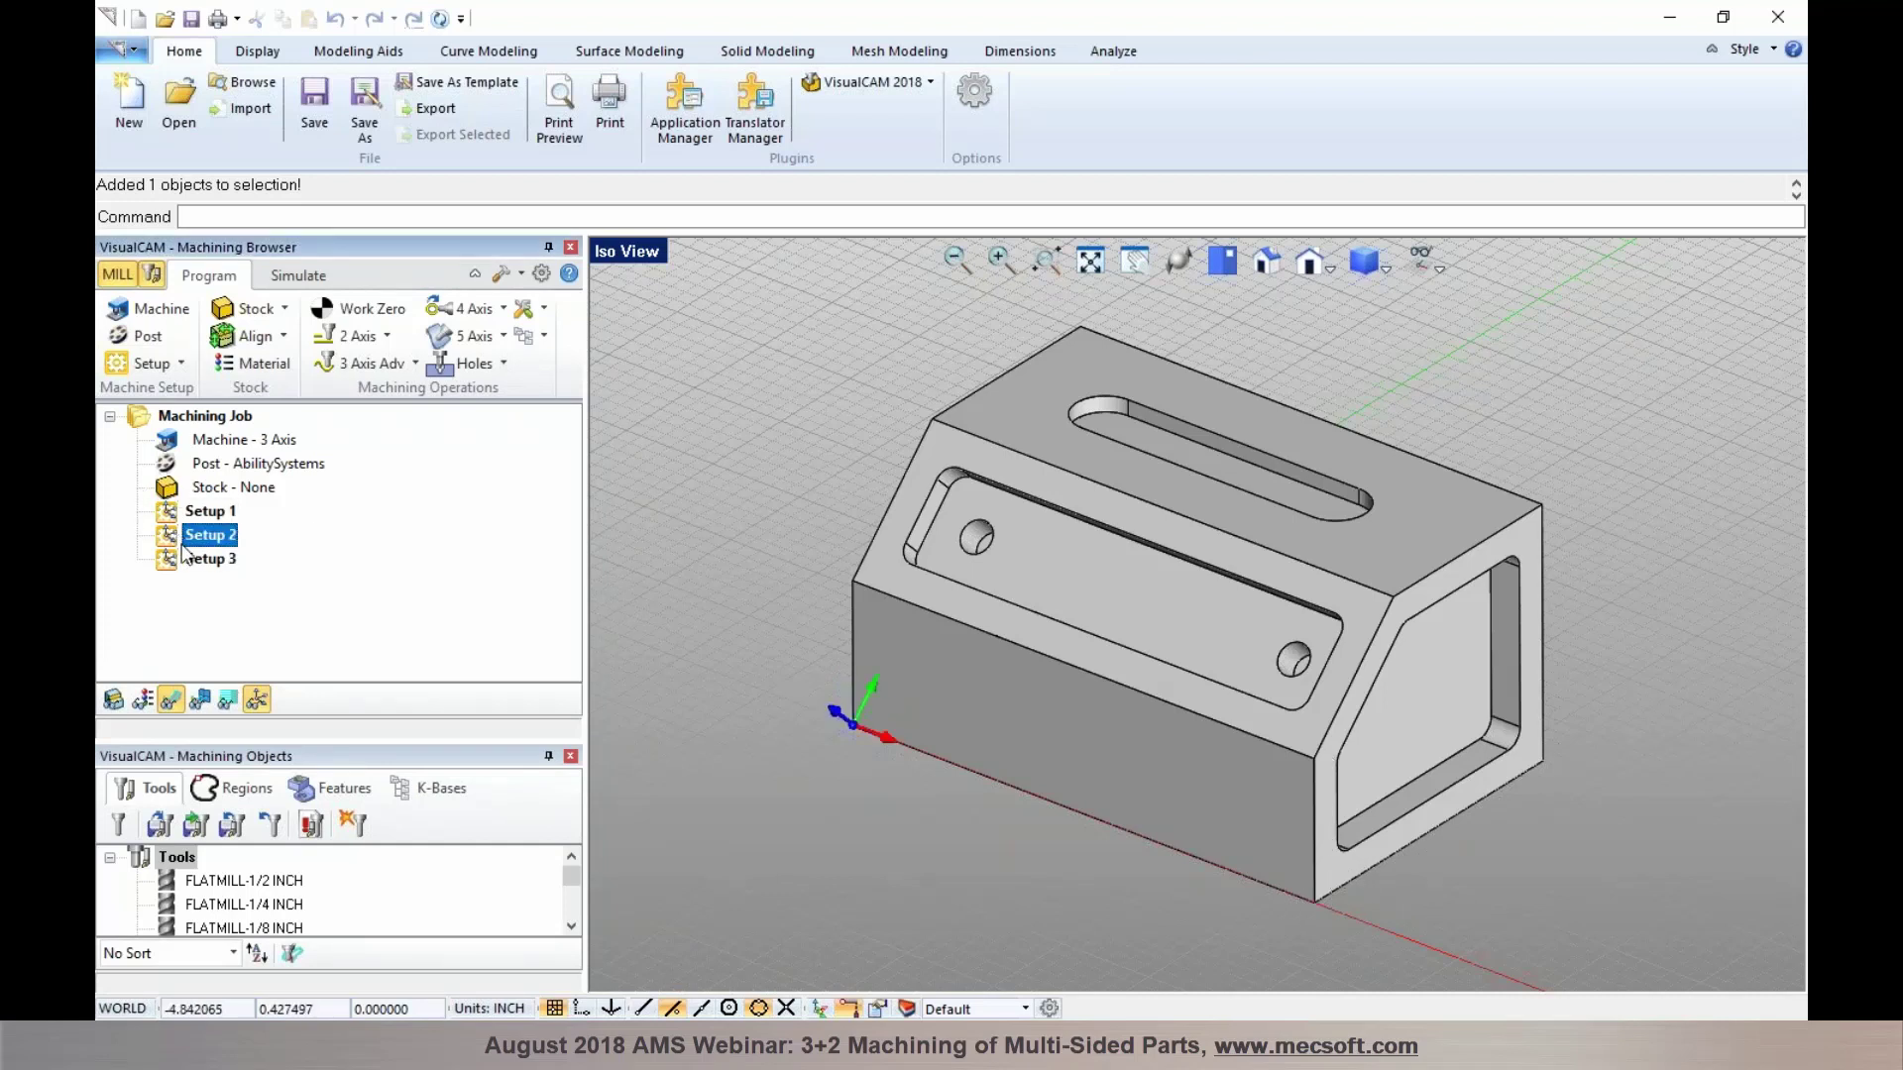
left_click(183, 557)
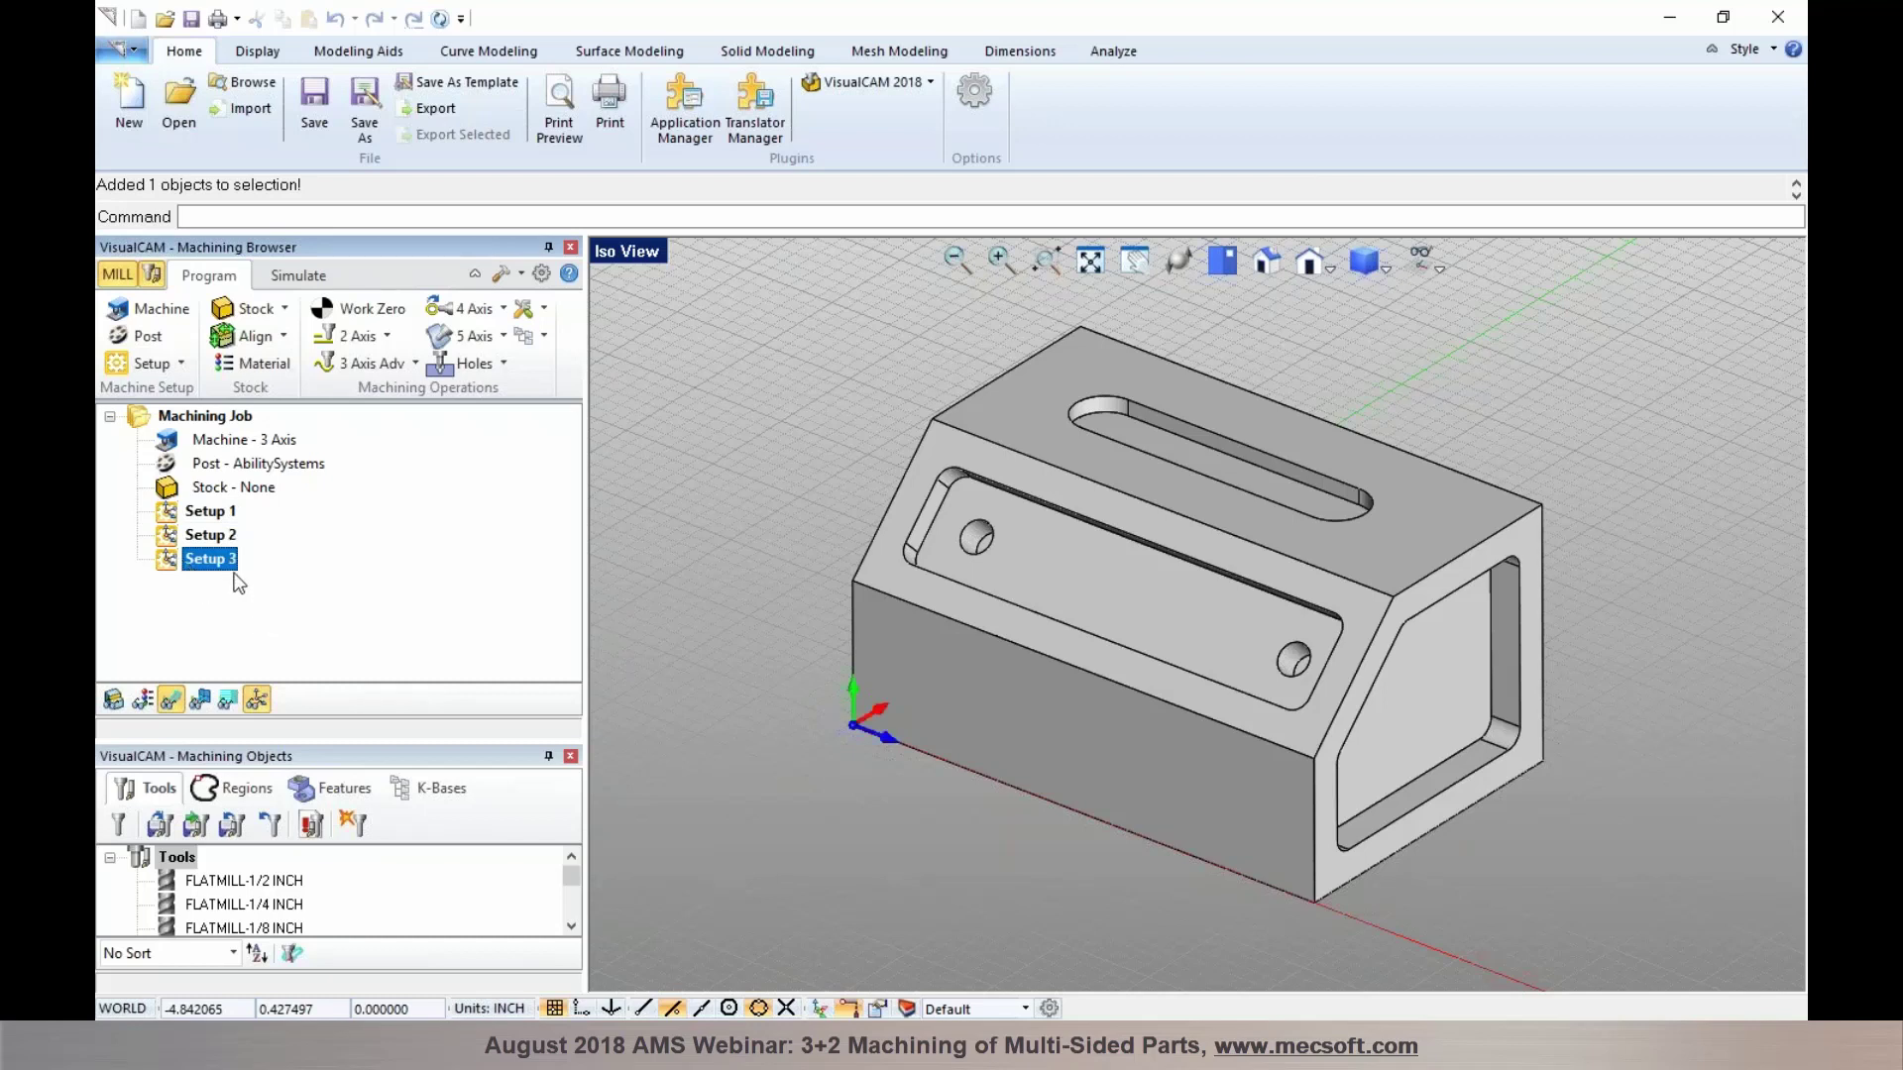
left_click(206, 512)
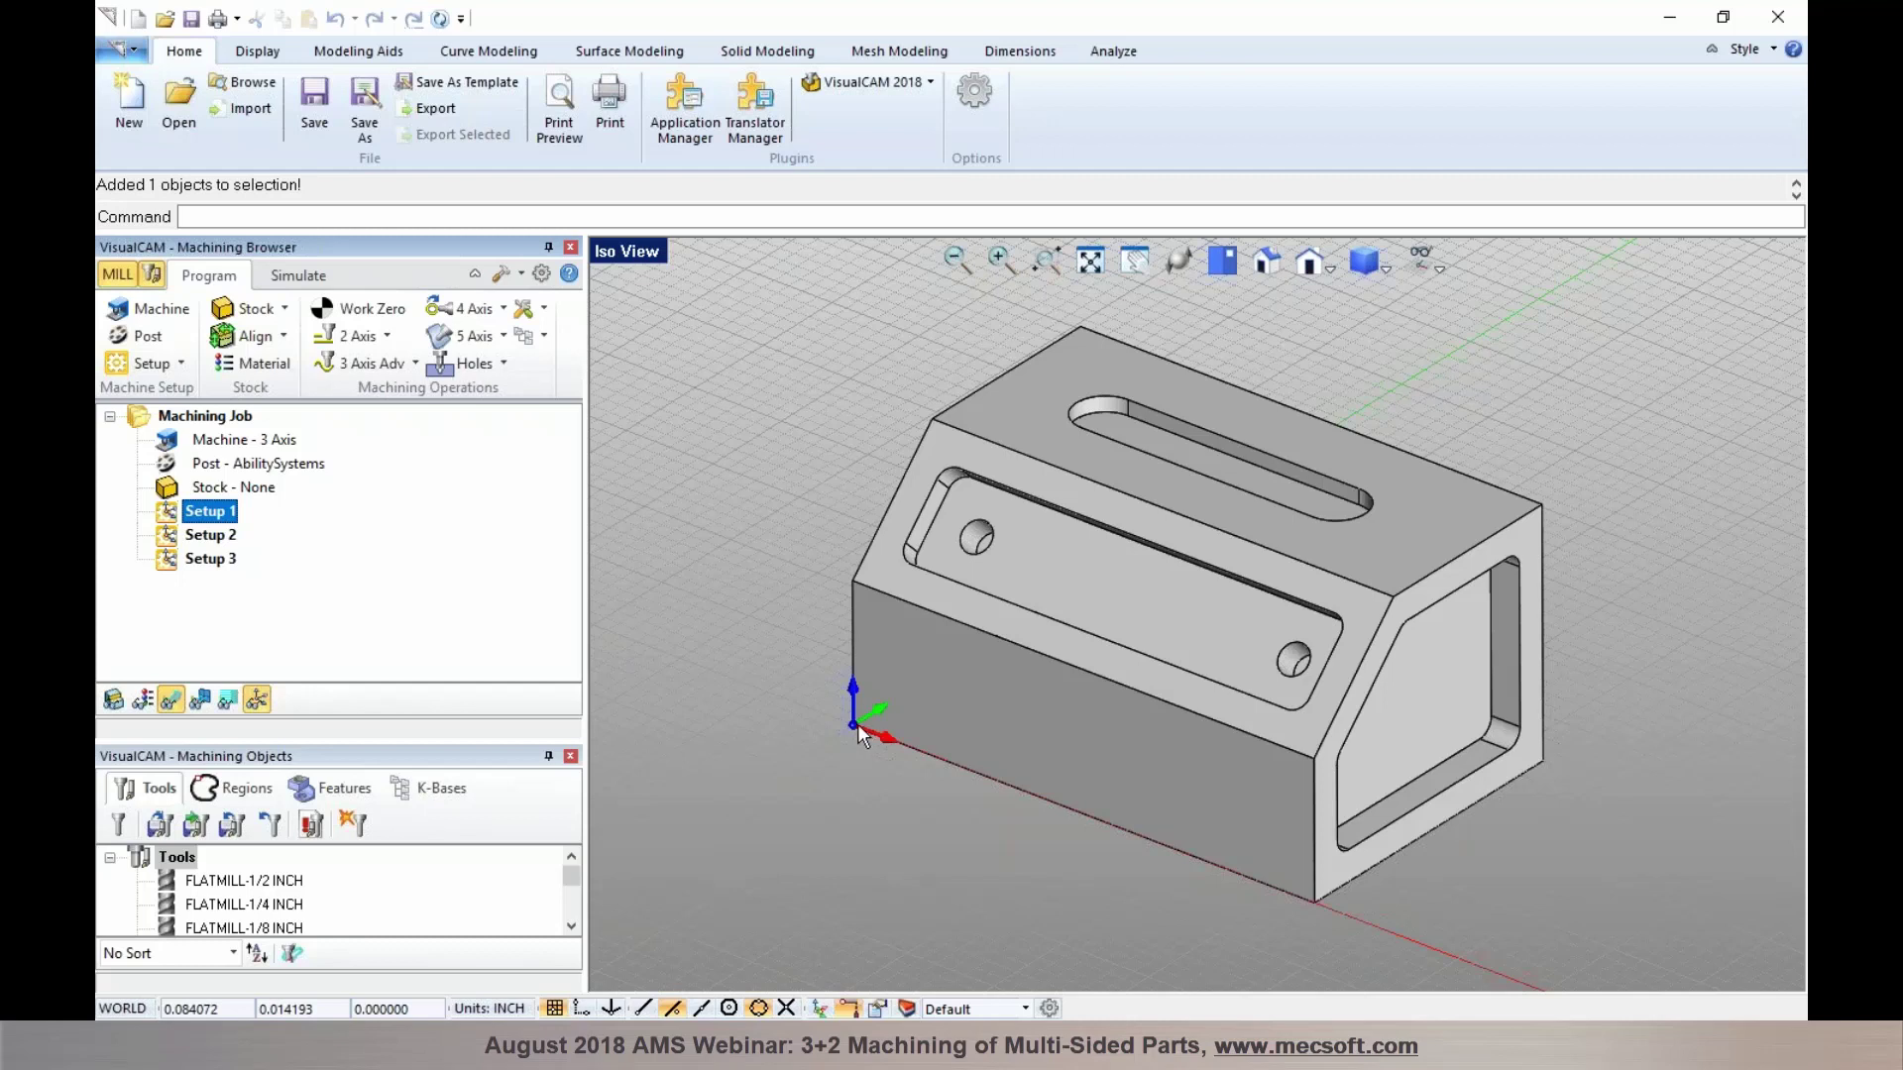
Create a box stock matching the model's bounding box, 8 in long, 5 in wide and 4 in high, with its corner at 0, 0, 0
left_click(258, 311)
left_click(262, 331)
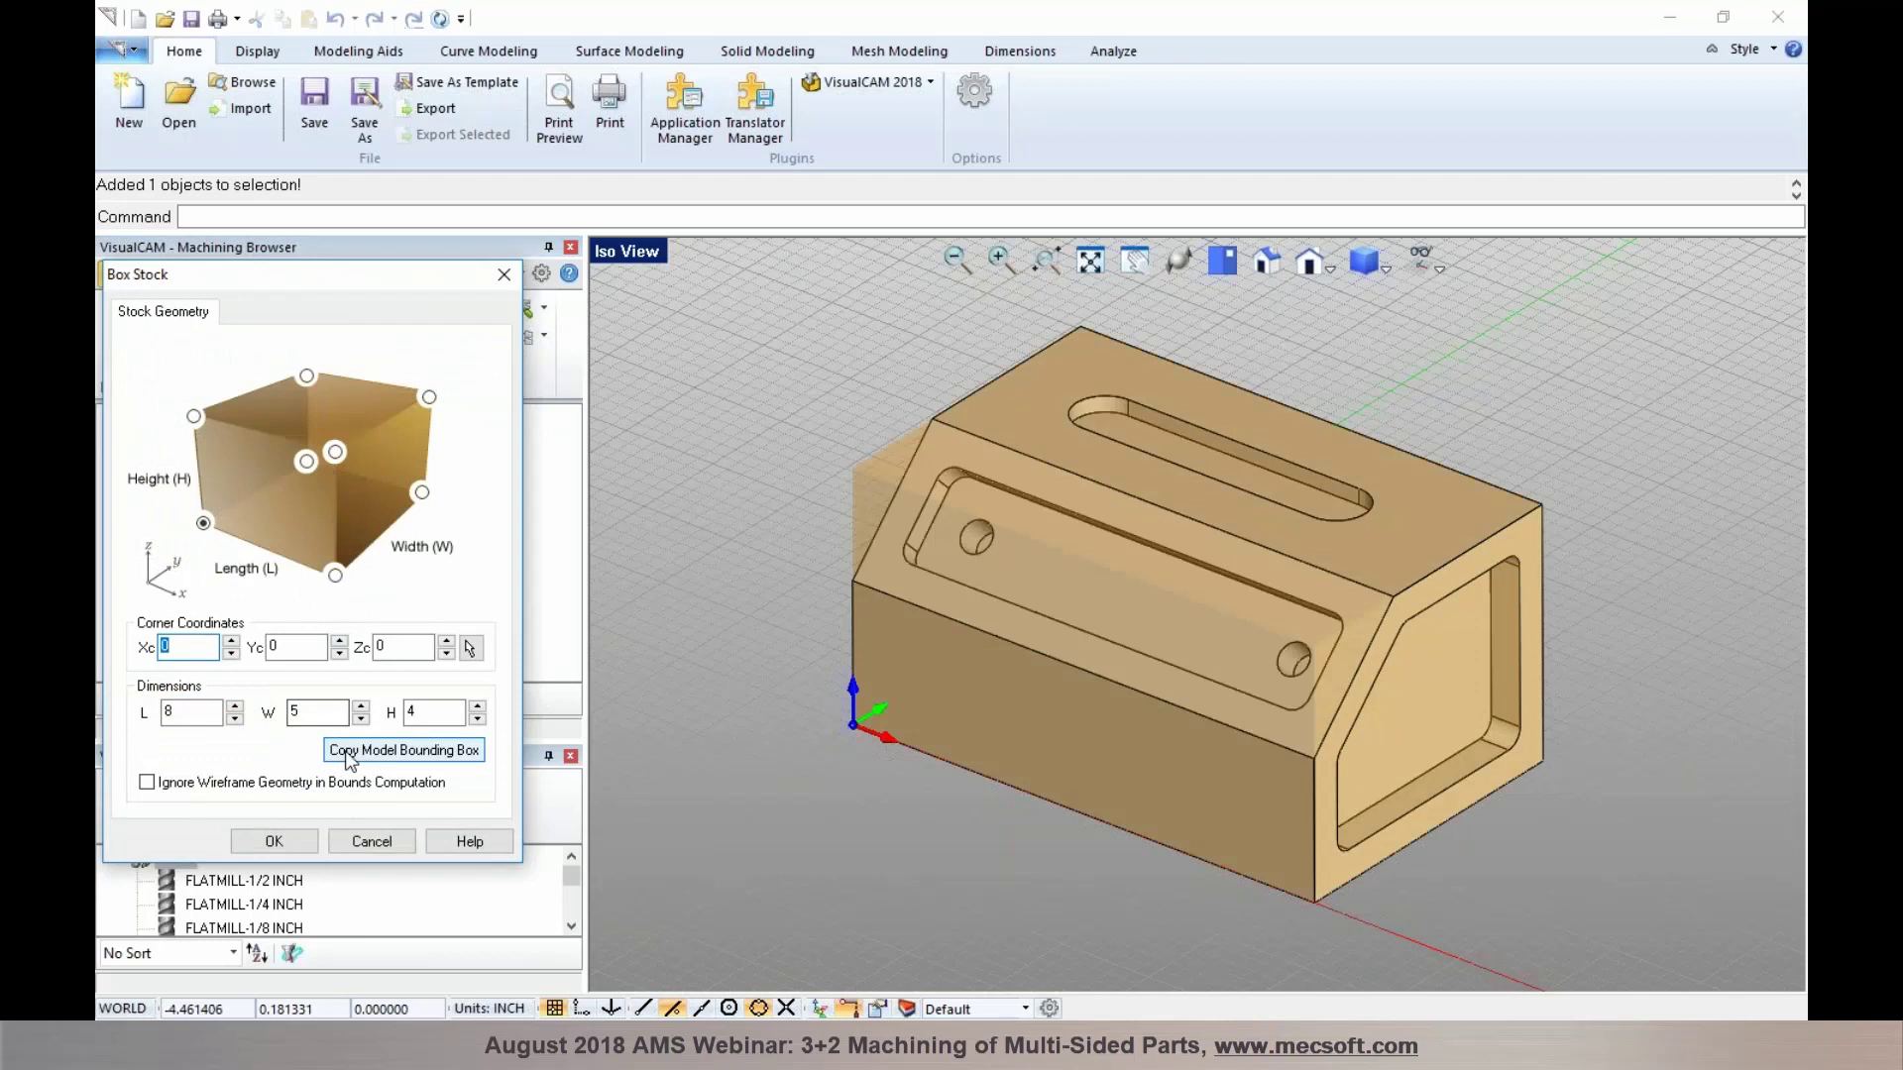
left_click(293, 840)
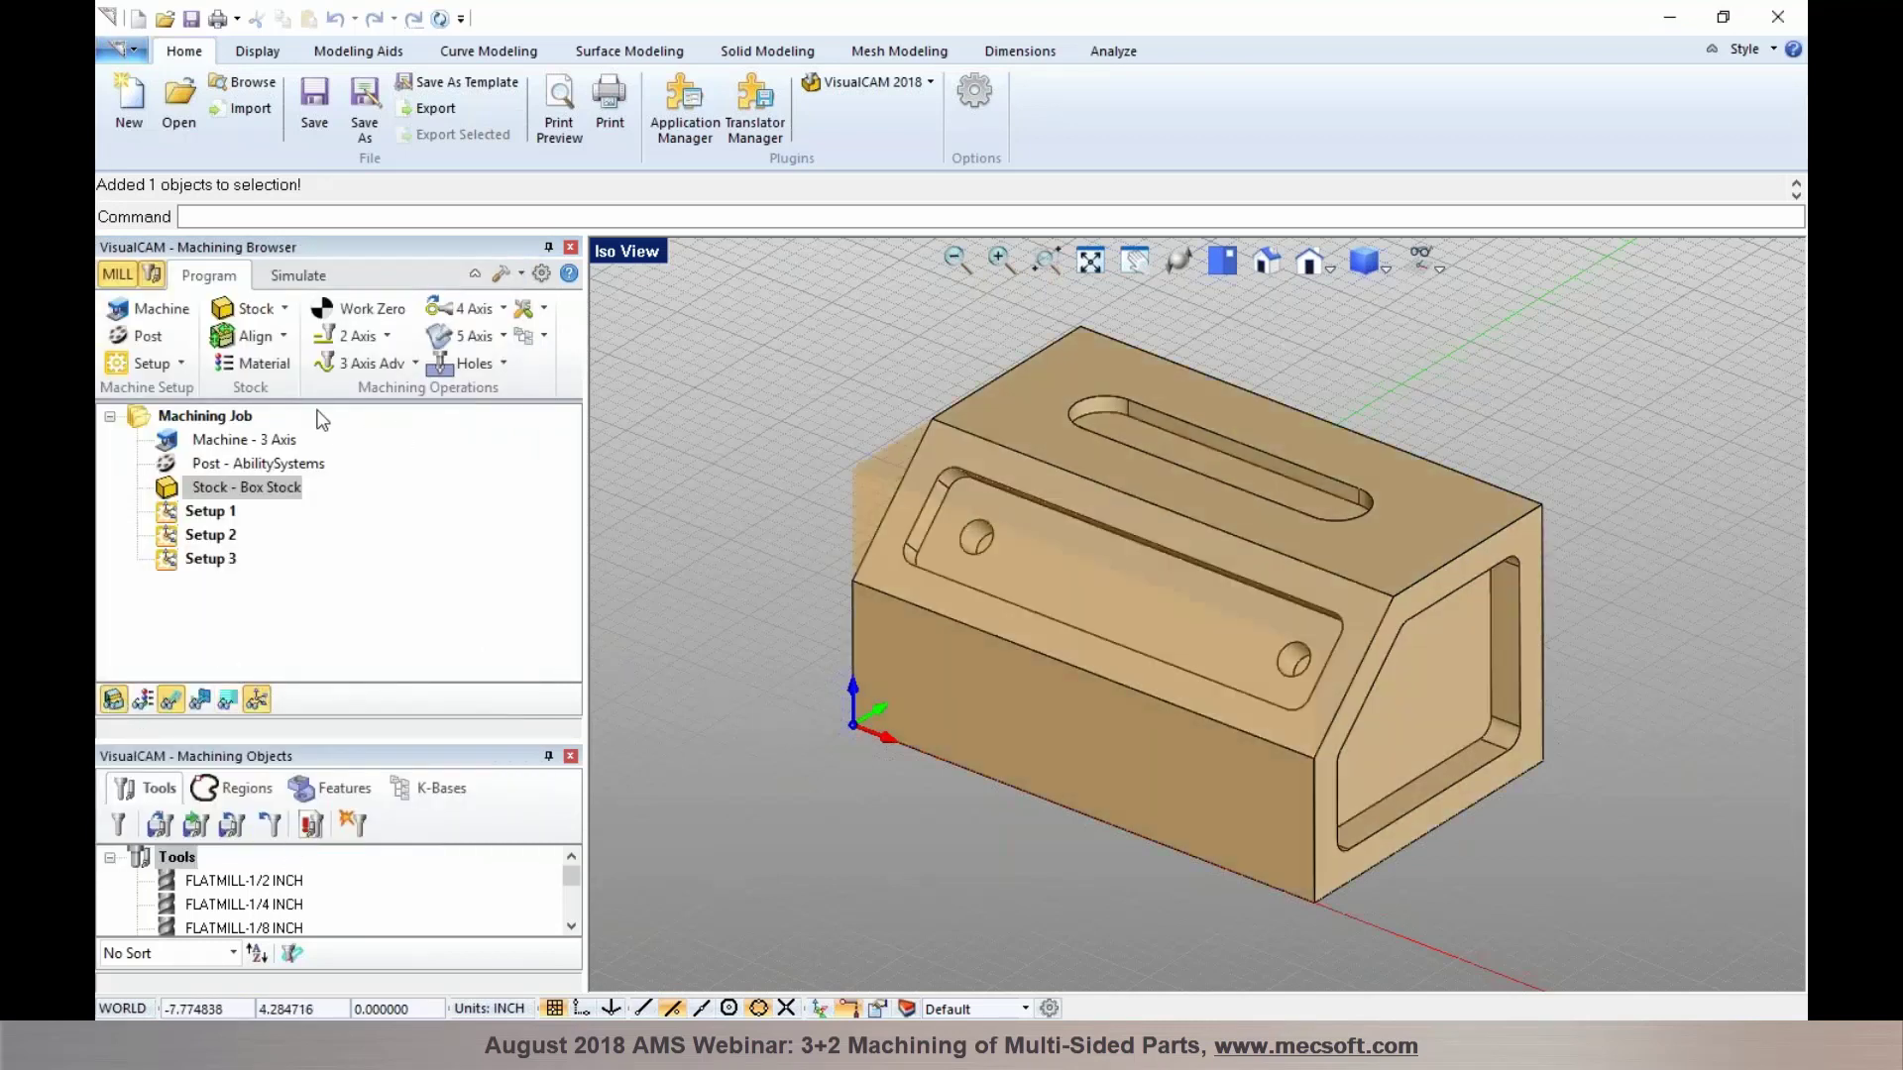
Generate a work zero set to the stock box, using the Highest Z face and North West position
left_click(332, 317)
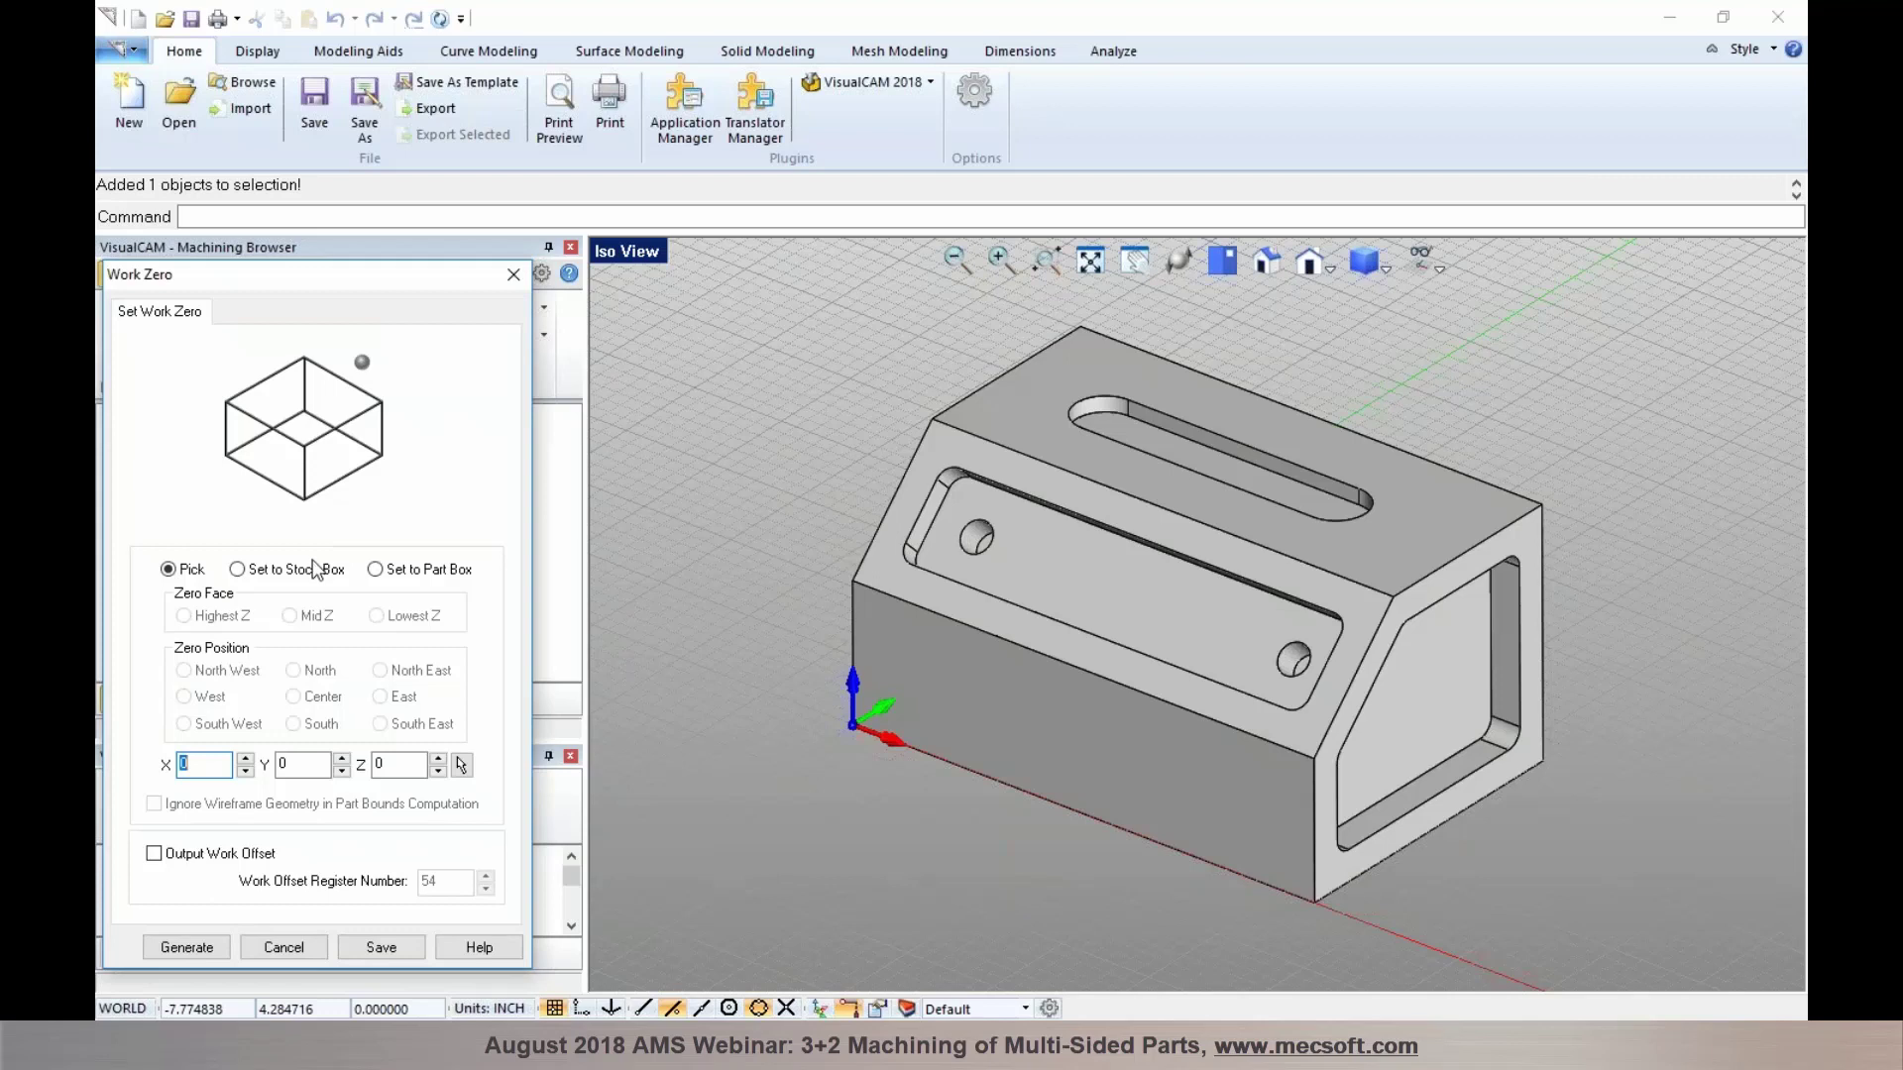
left_click(315, 569)
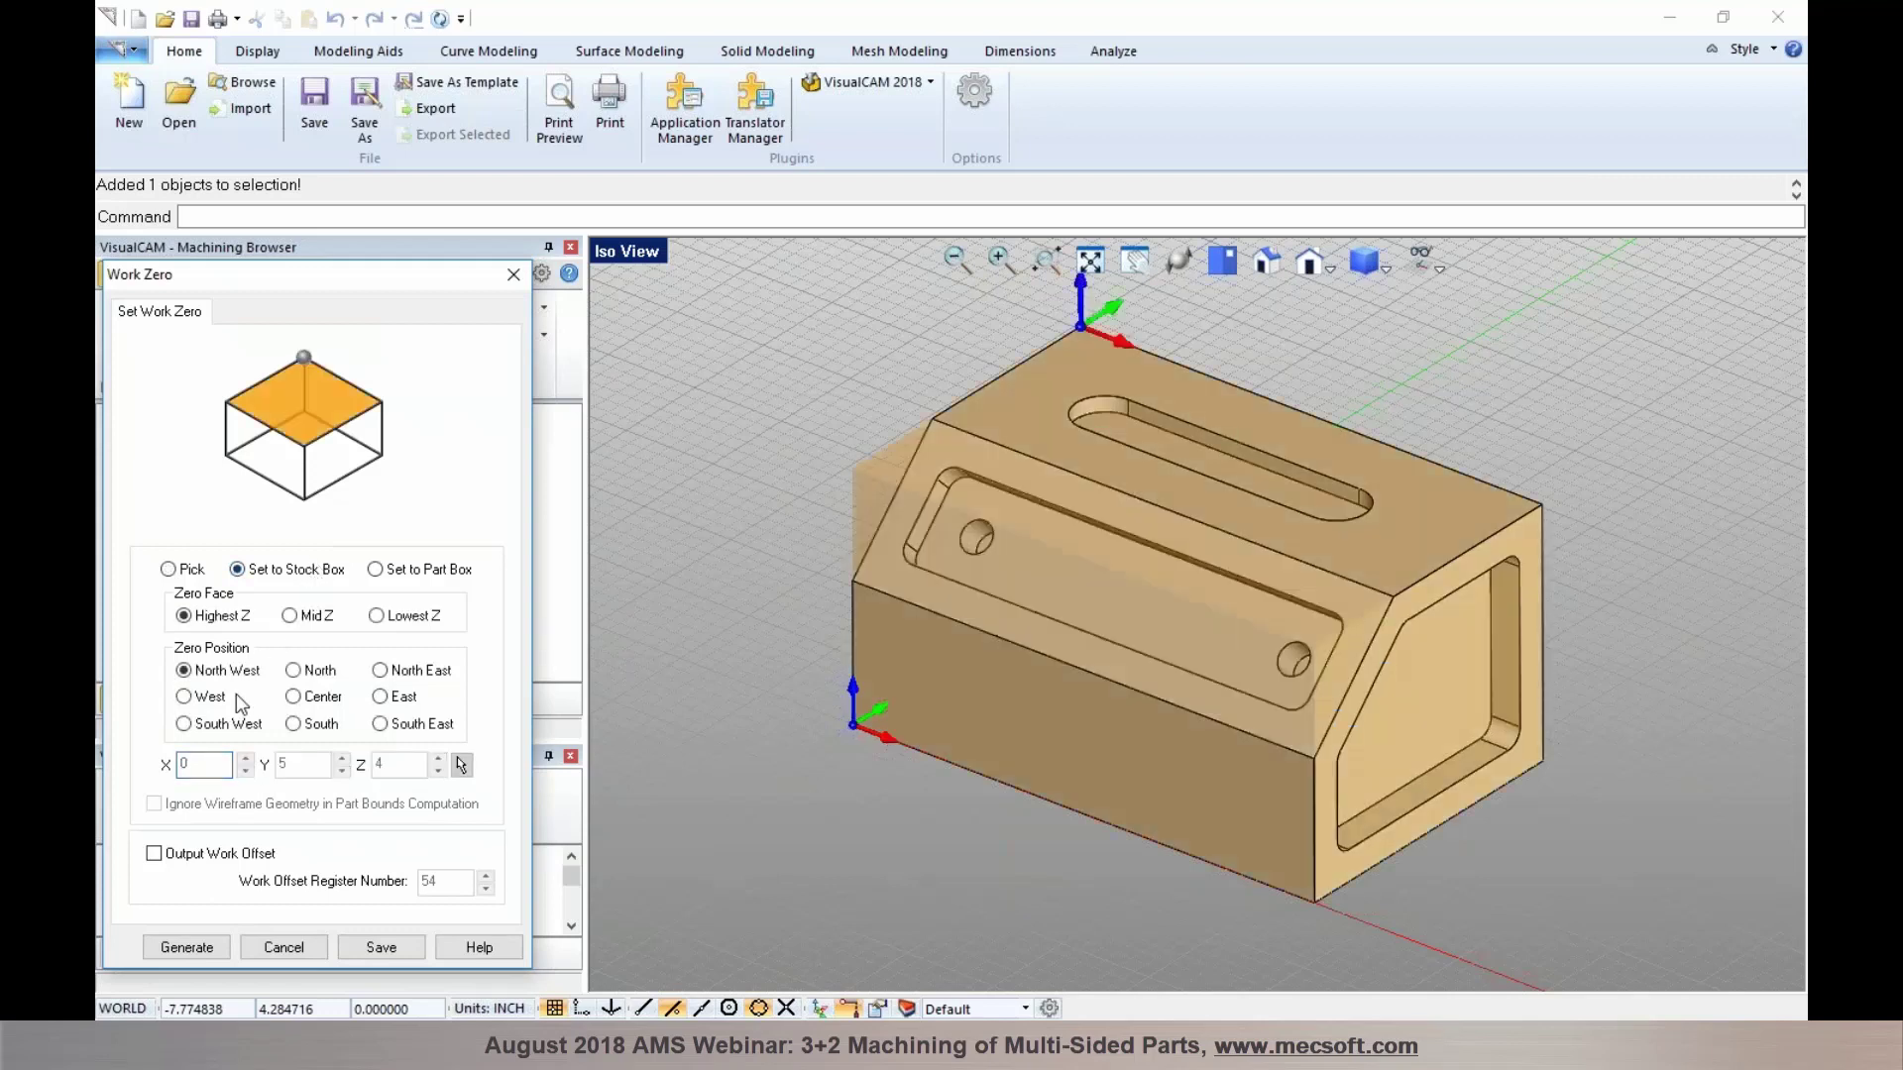
left_click(208, 946)
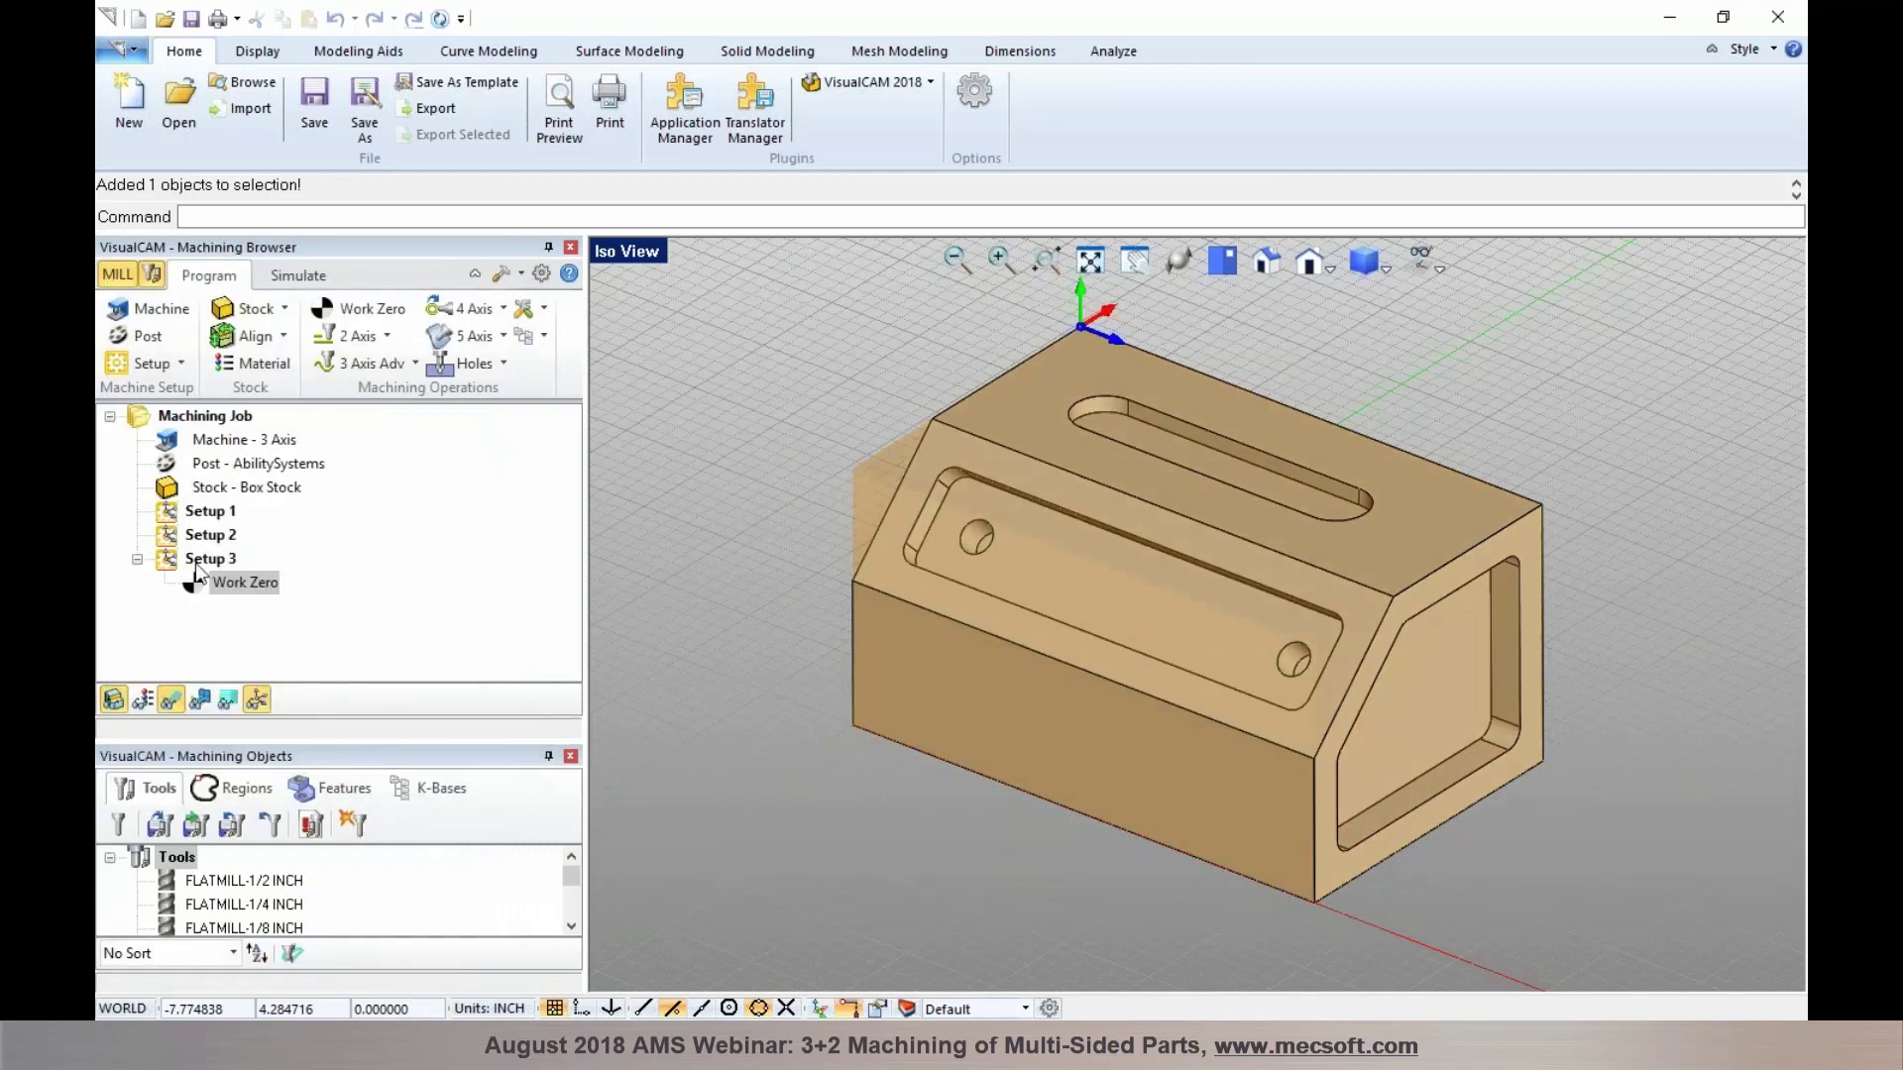
Move the work zero from Setup 3 to Setup 1, regenerate it at the stock box's Highest Z, North West corner, and compare it with the setup origin
left_click(199, 512)
double_click(198, 536)
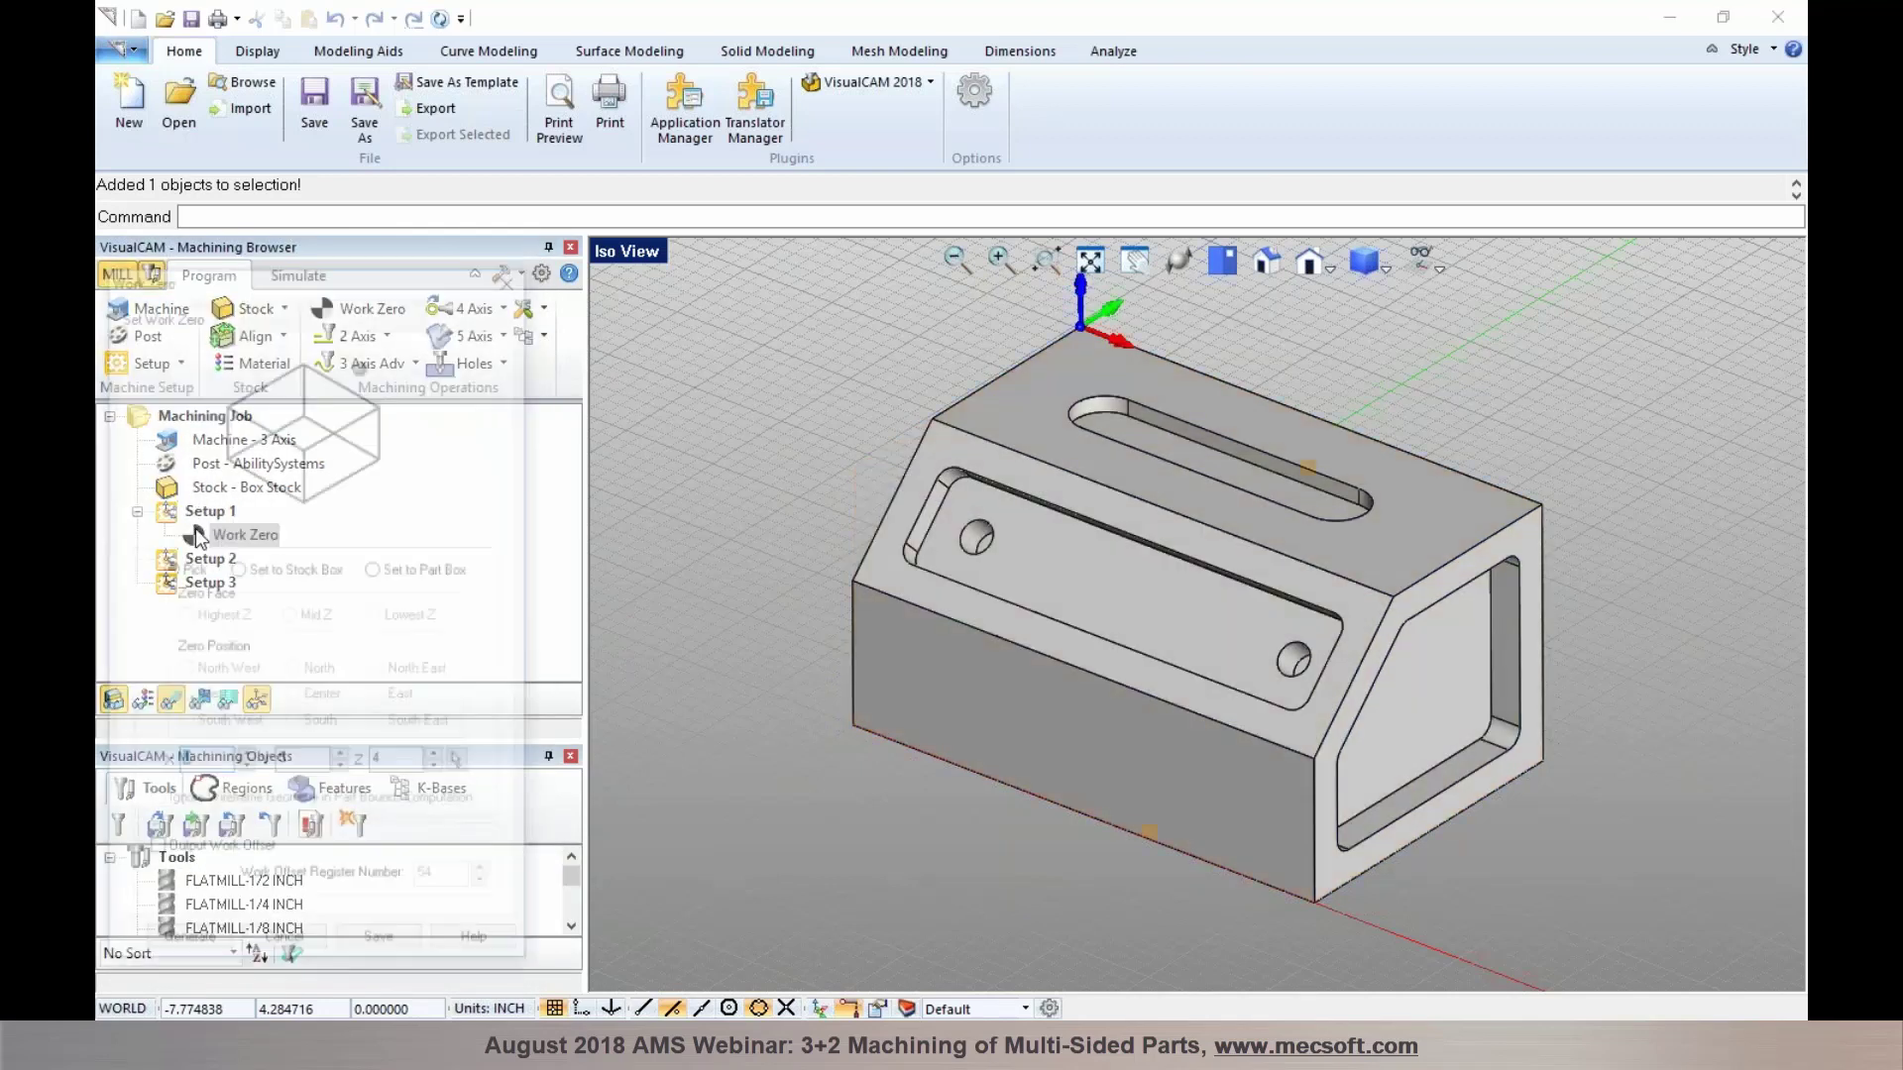
left_click(238, 570)
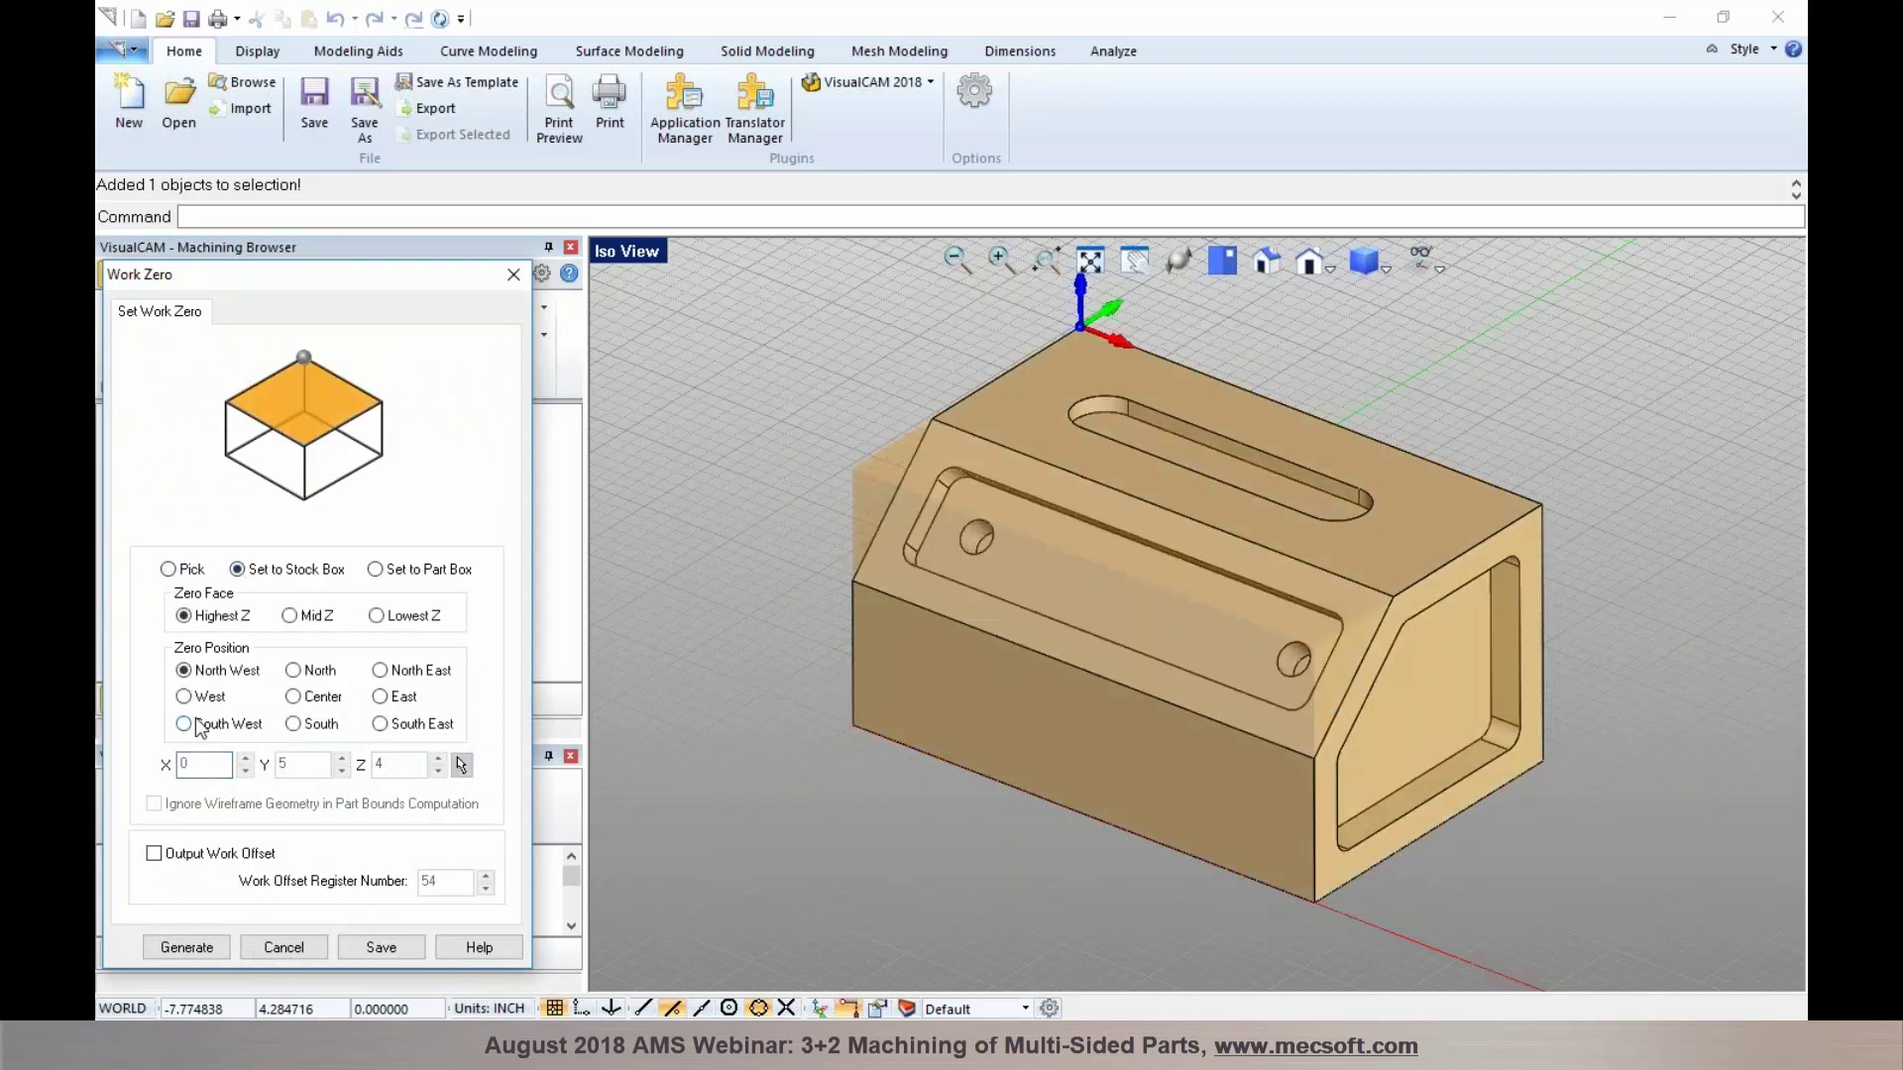
left_click(208, 947)
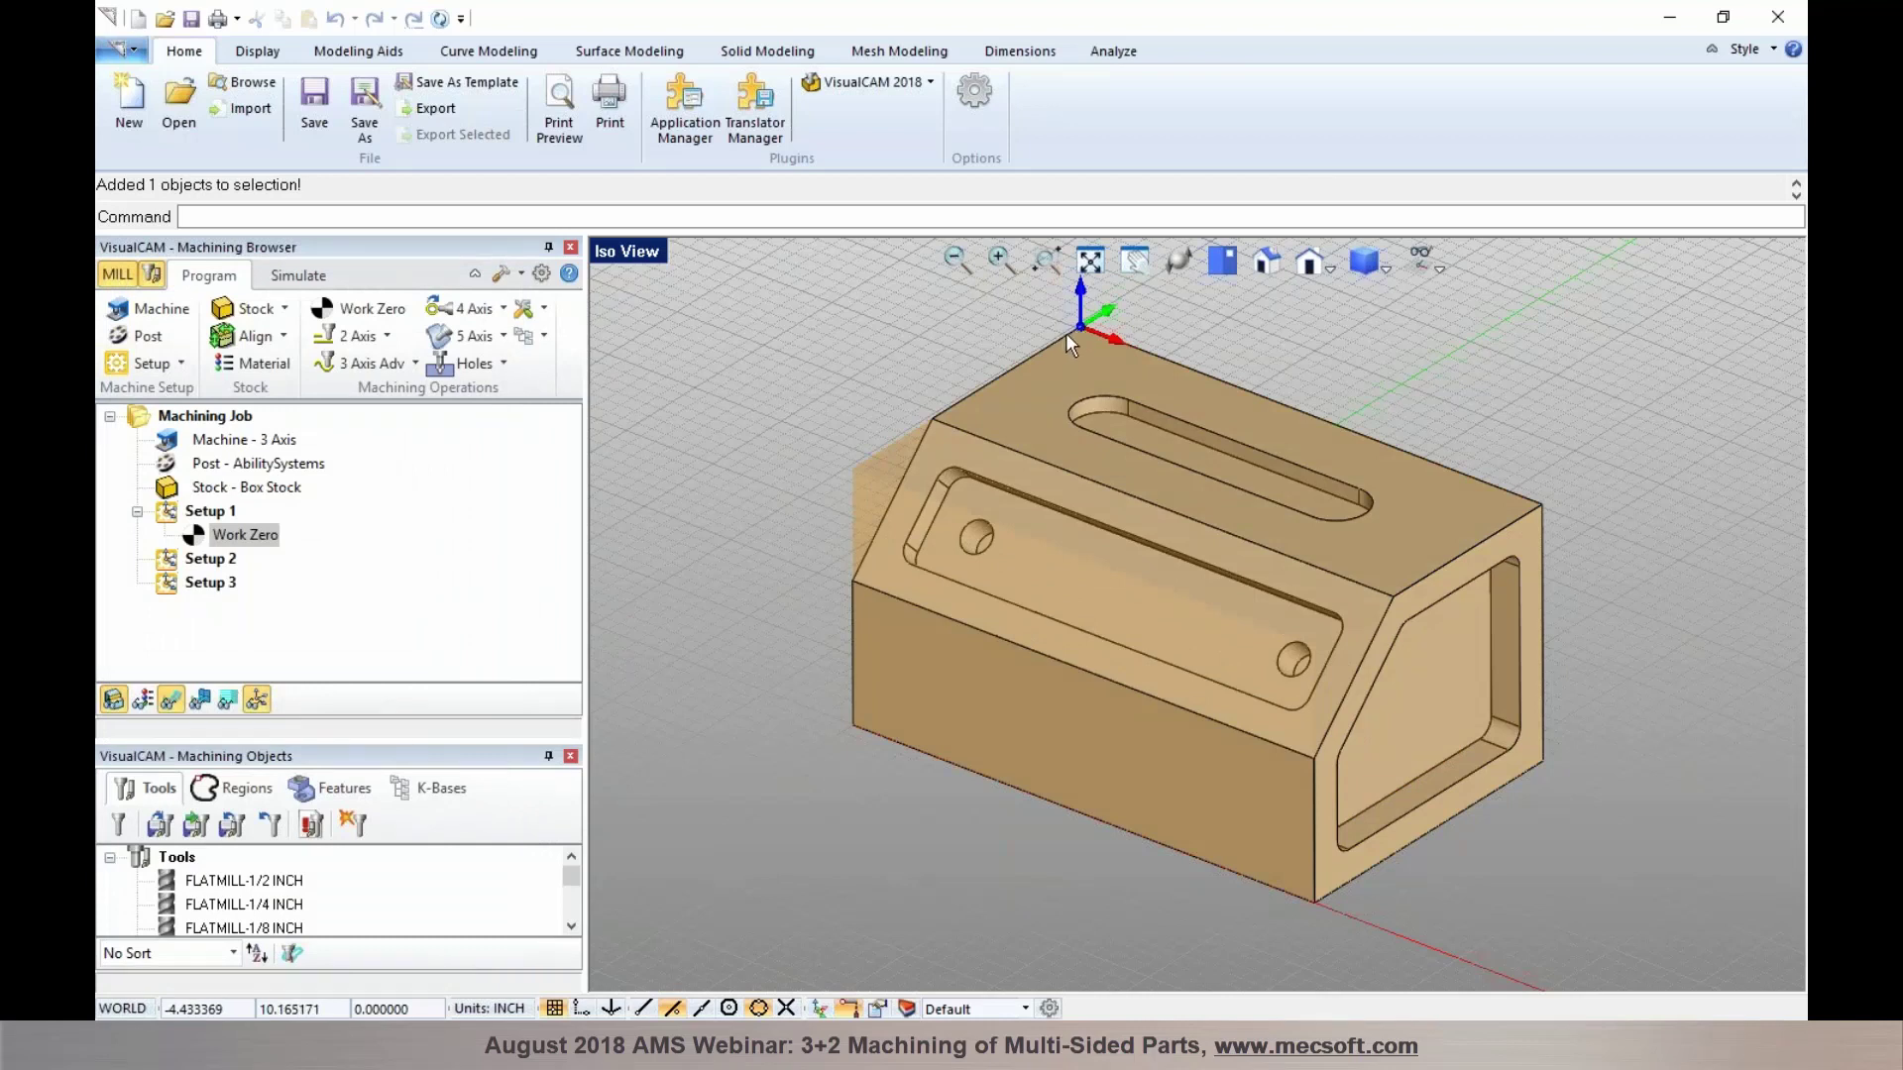
left_click(206, 513)
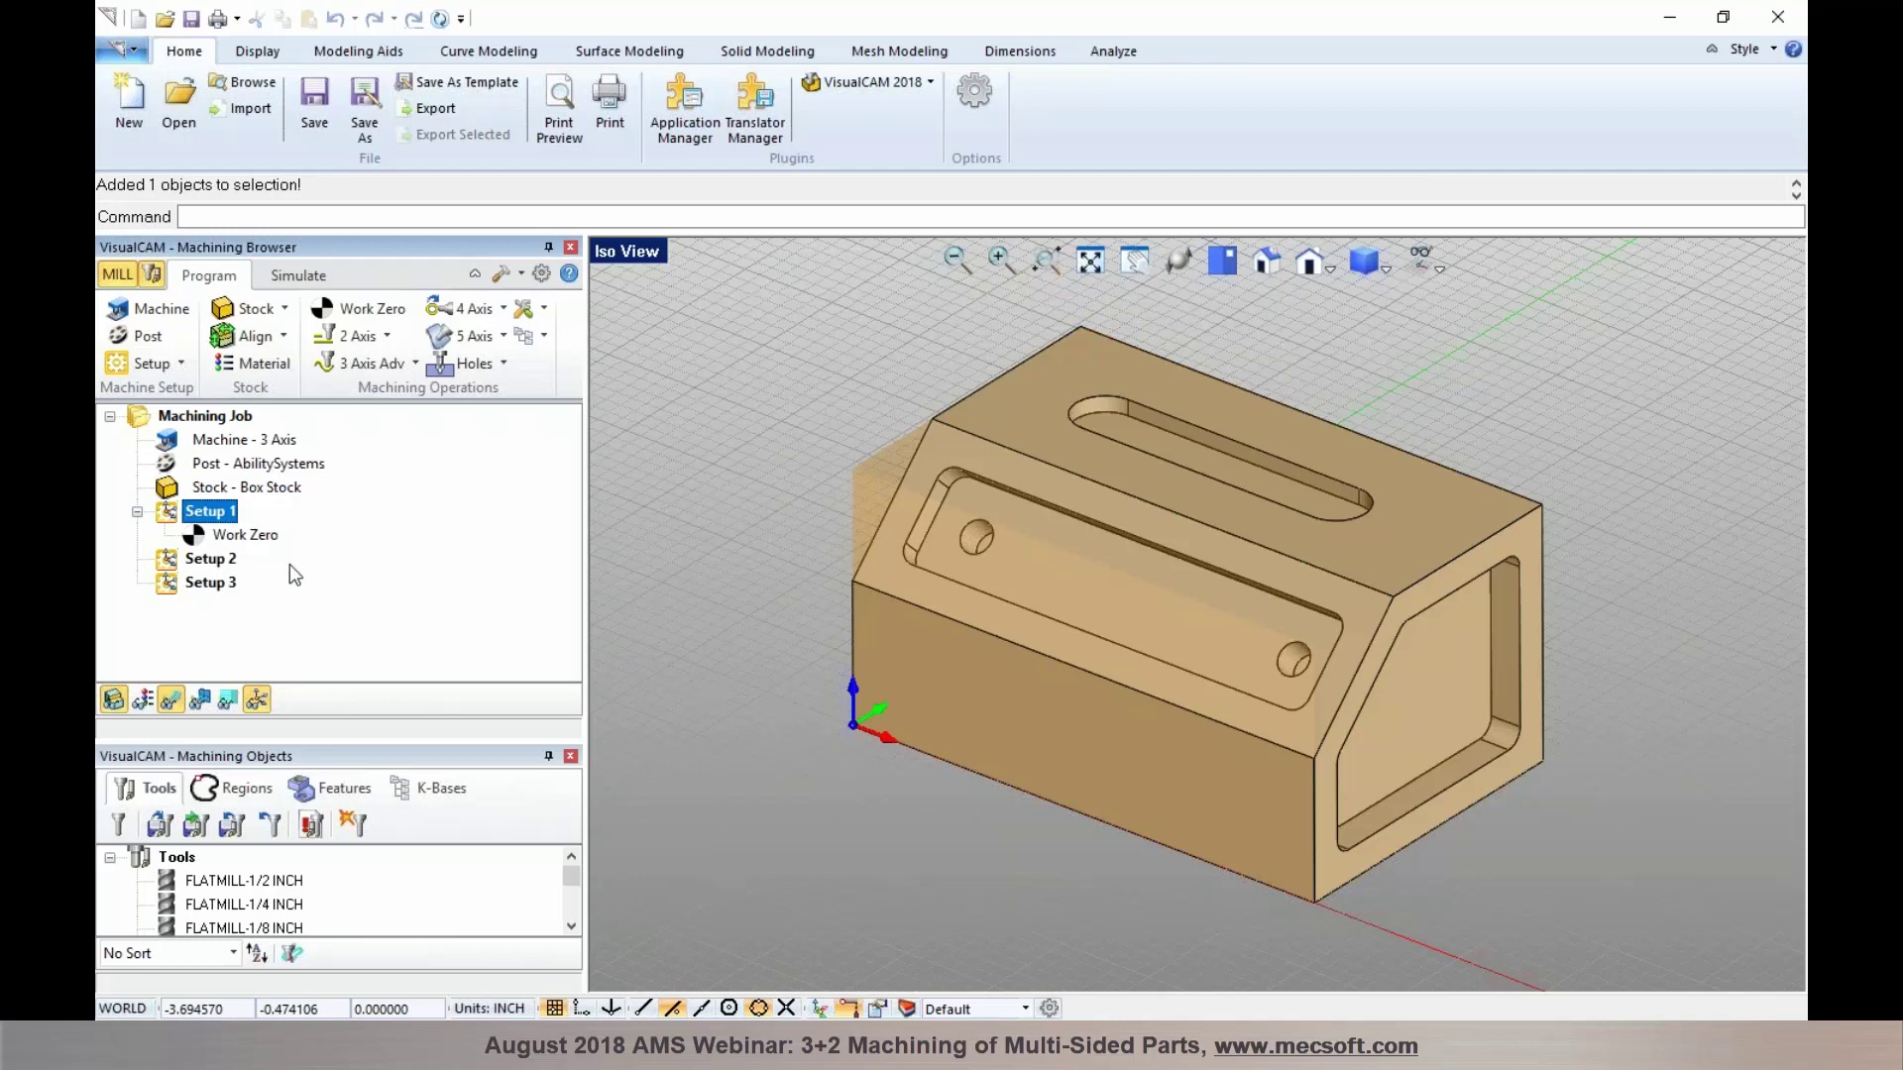
left_click(262, 540)
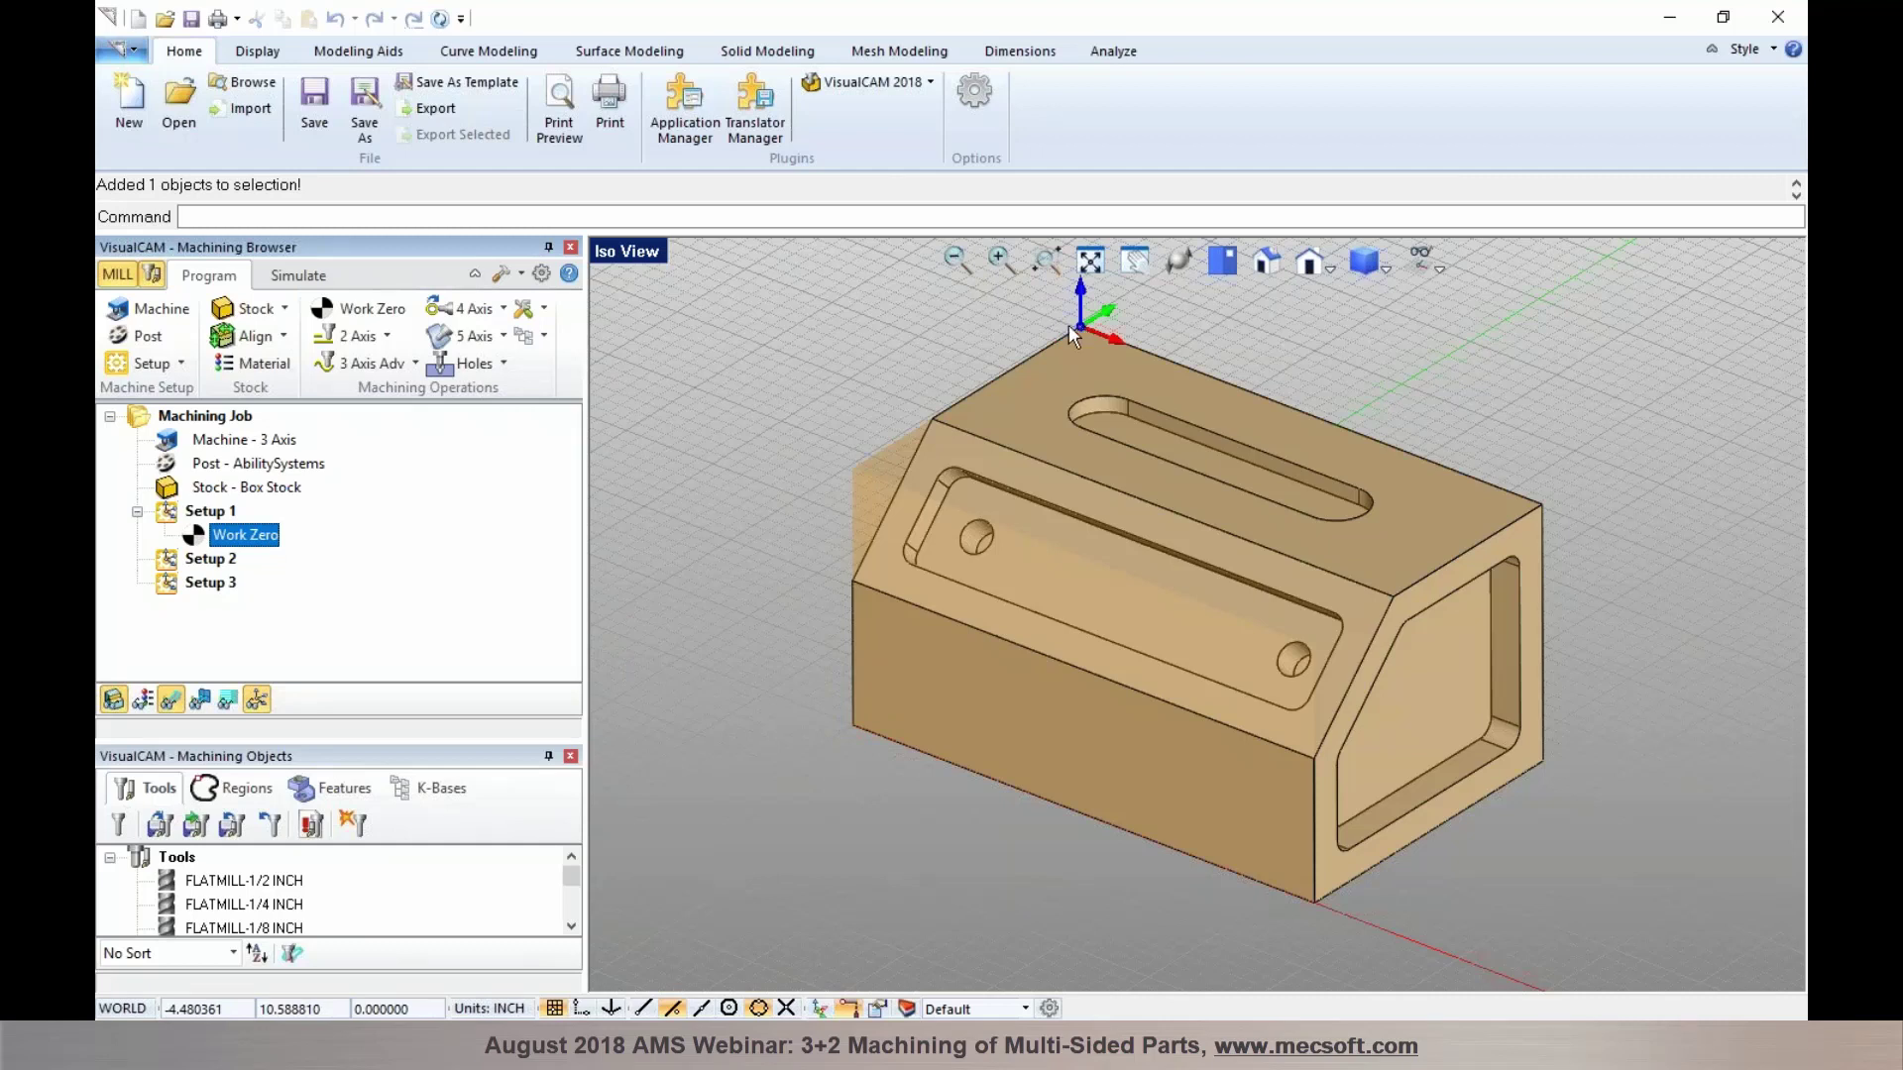
Generate a work zero for Setup 2 by picking the upper-left corner of the sloped front face, and inspect its placement
left_click(205, 561)
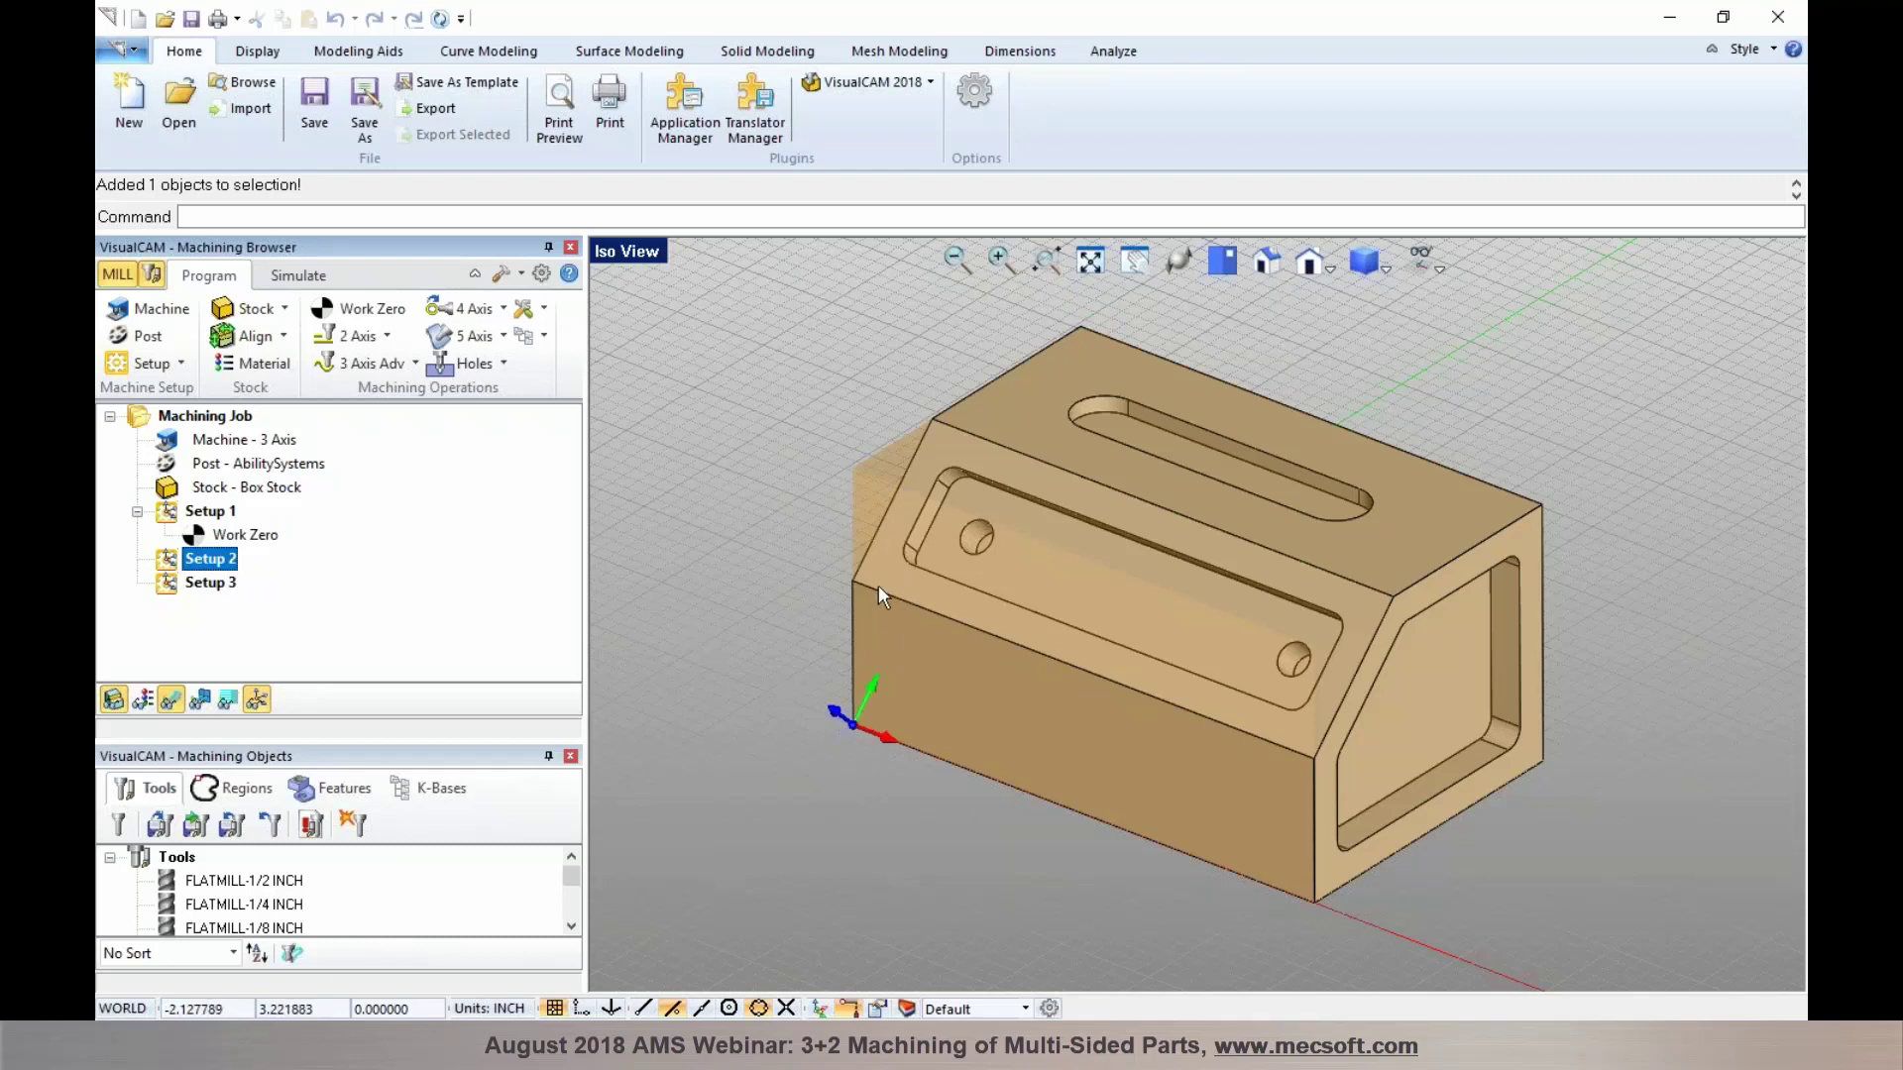
right_click_drag(1024, 757, 1033, 716)
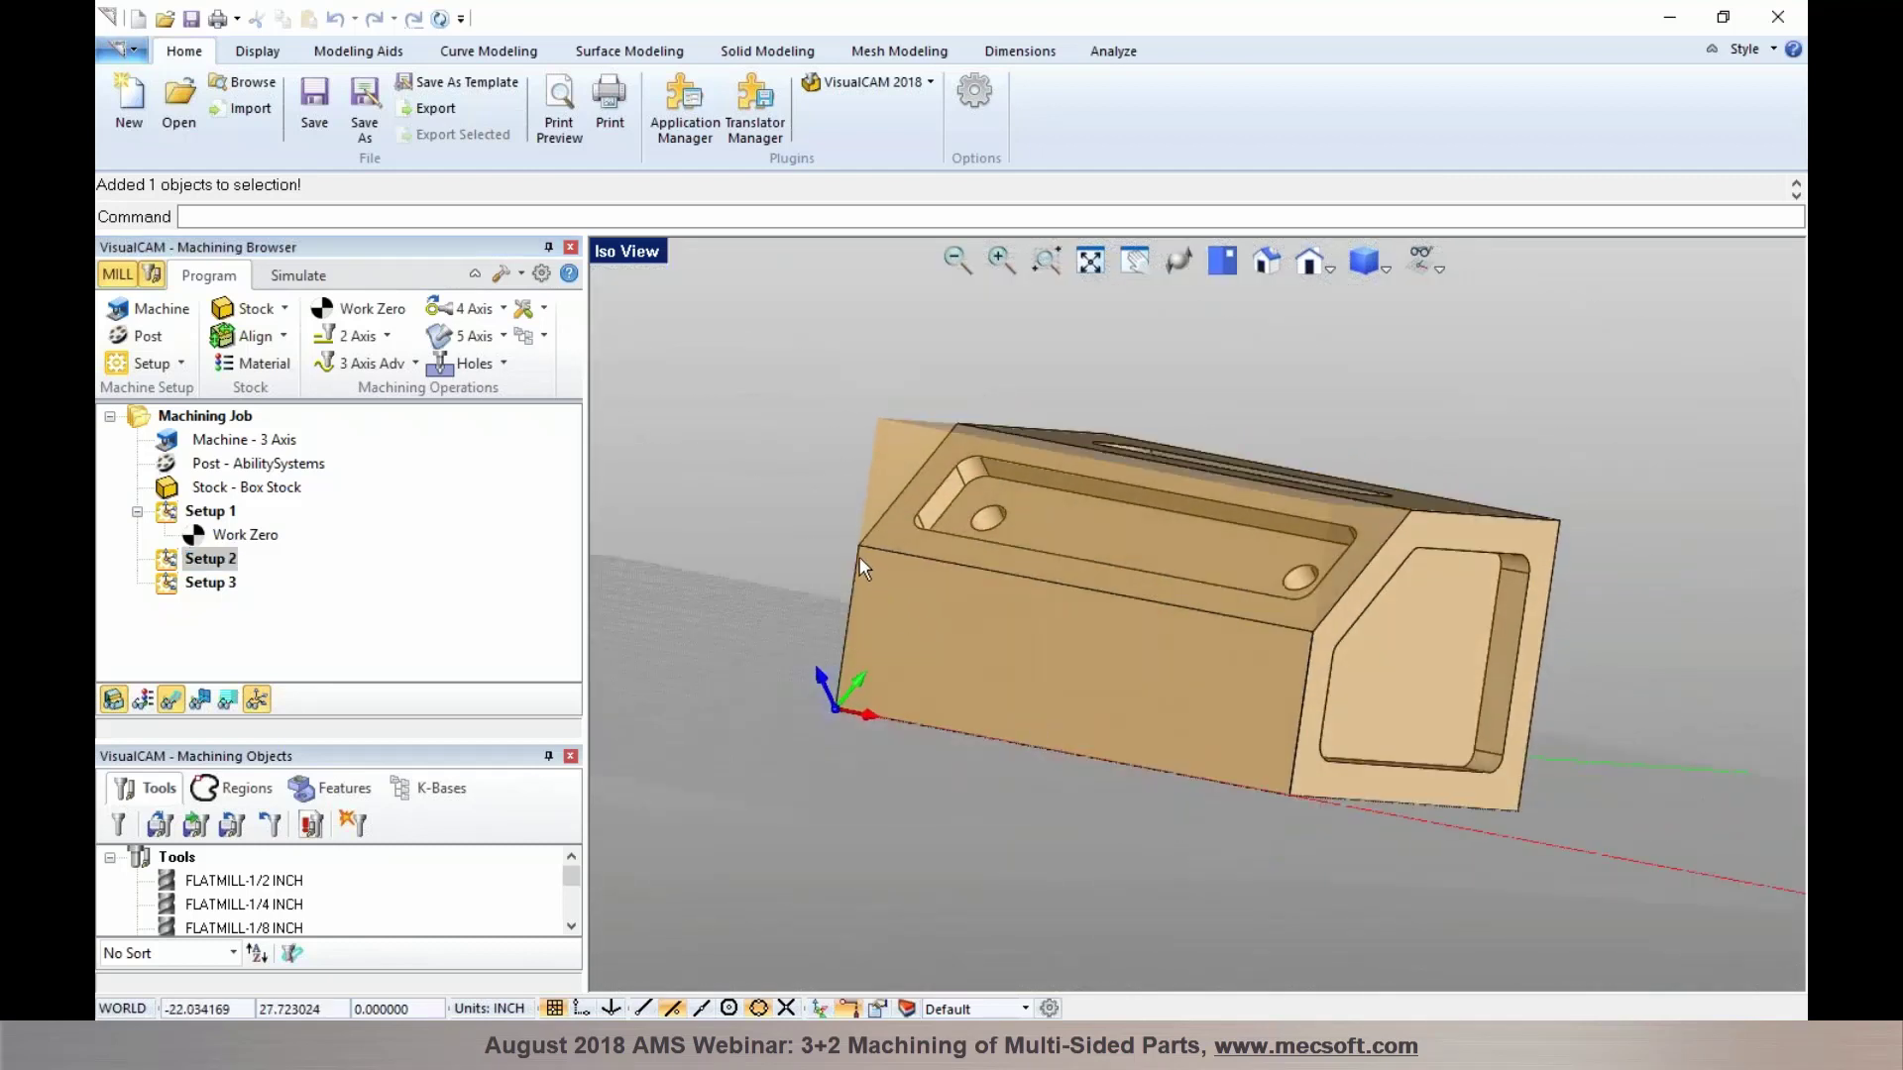
left_click(380, 311)
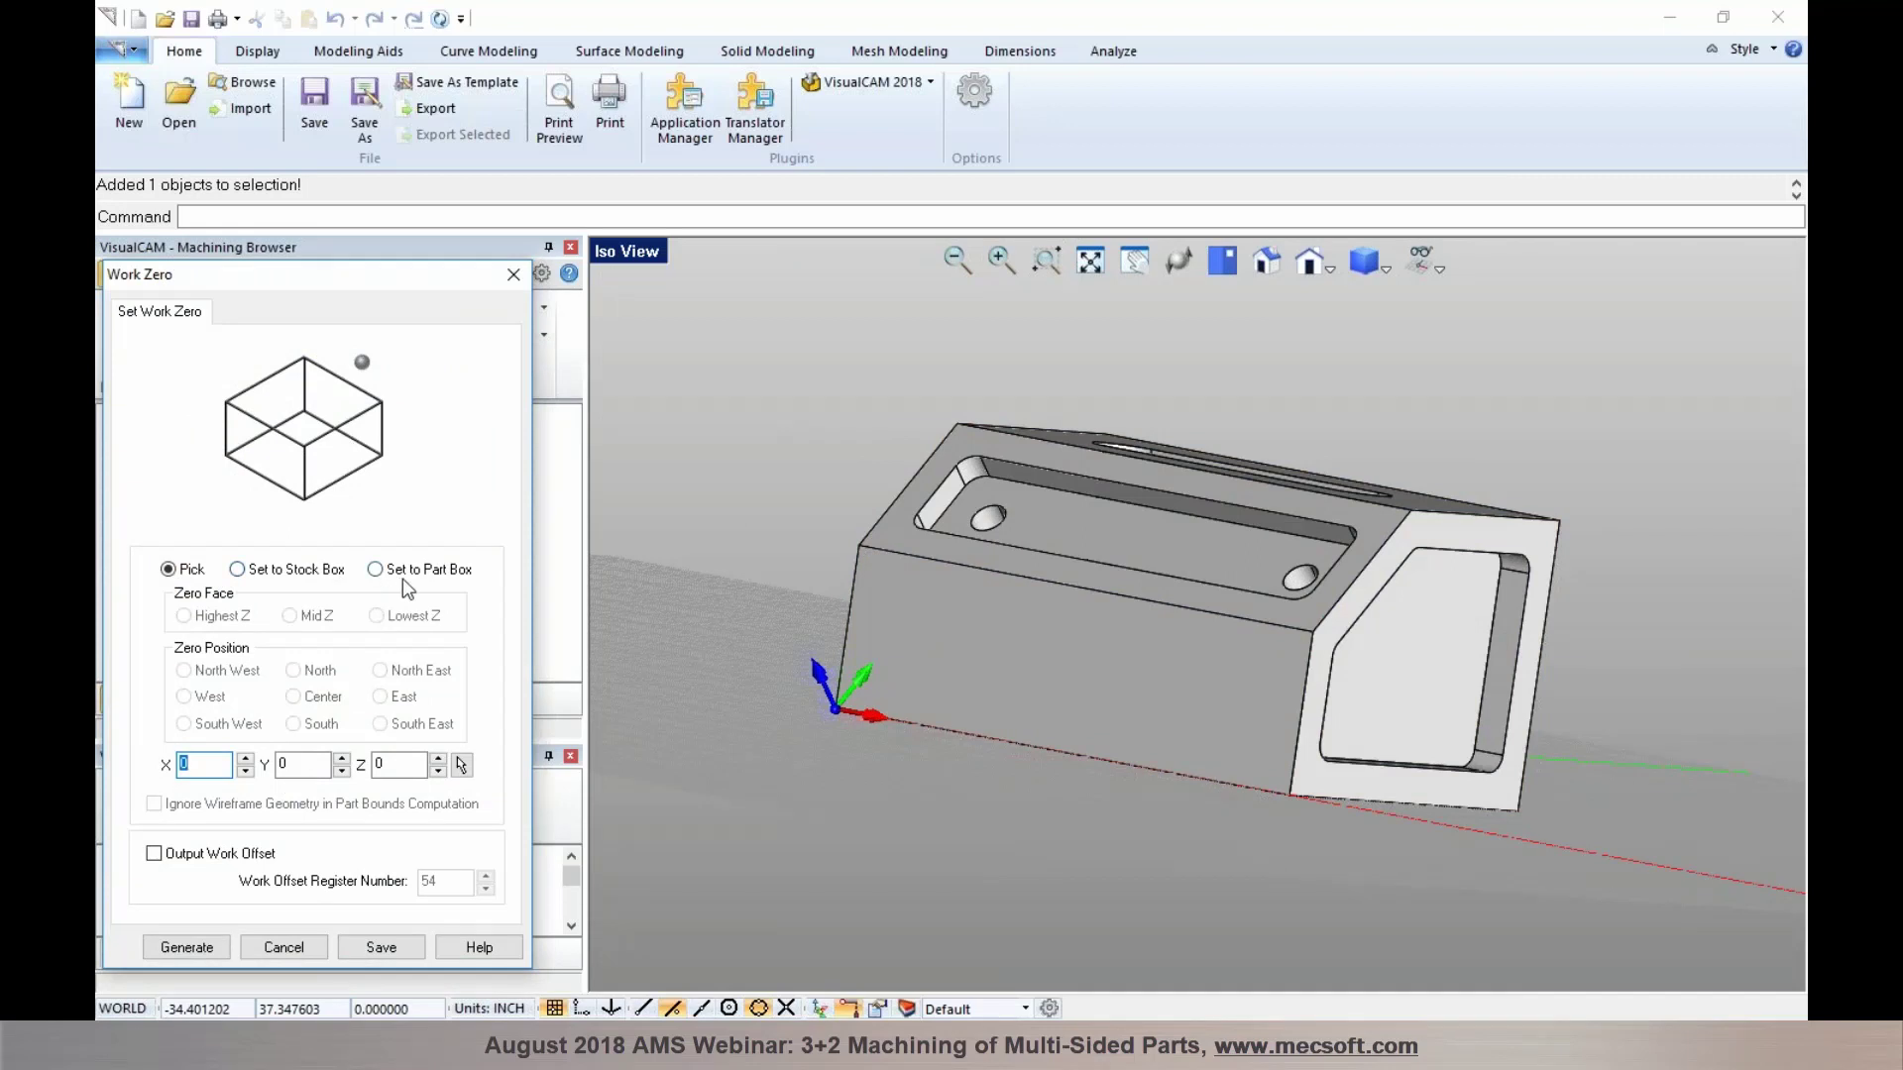
left_click(462, 765)
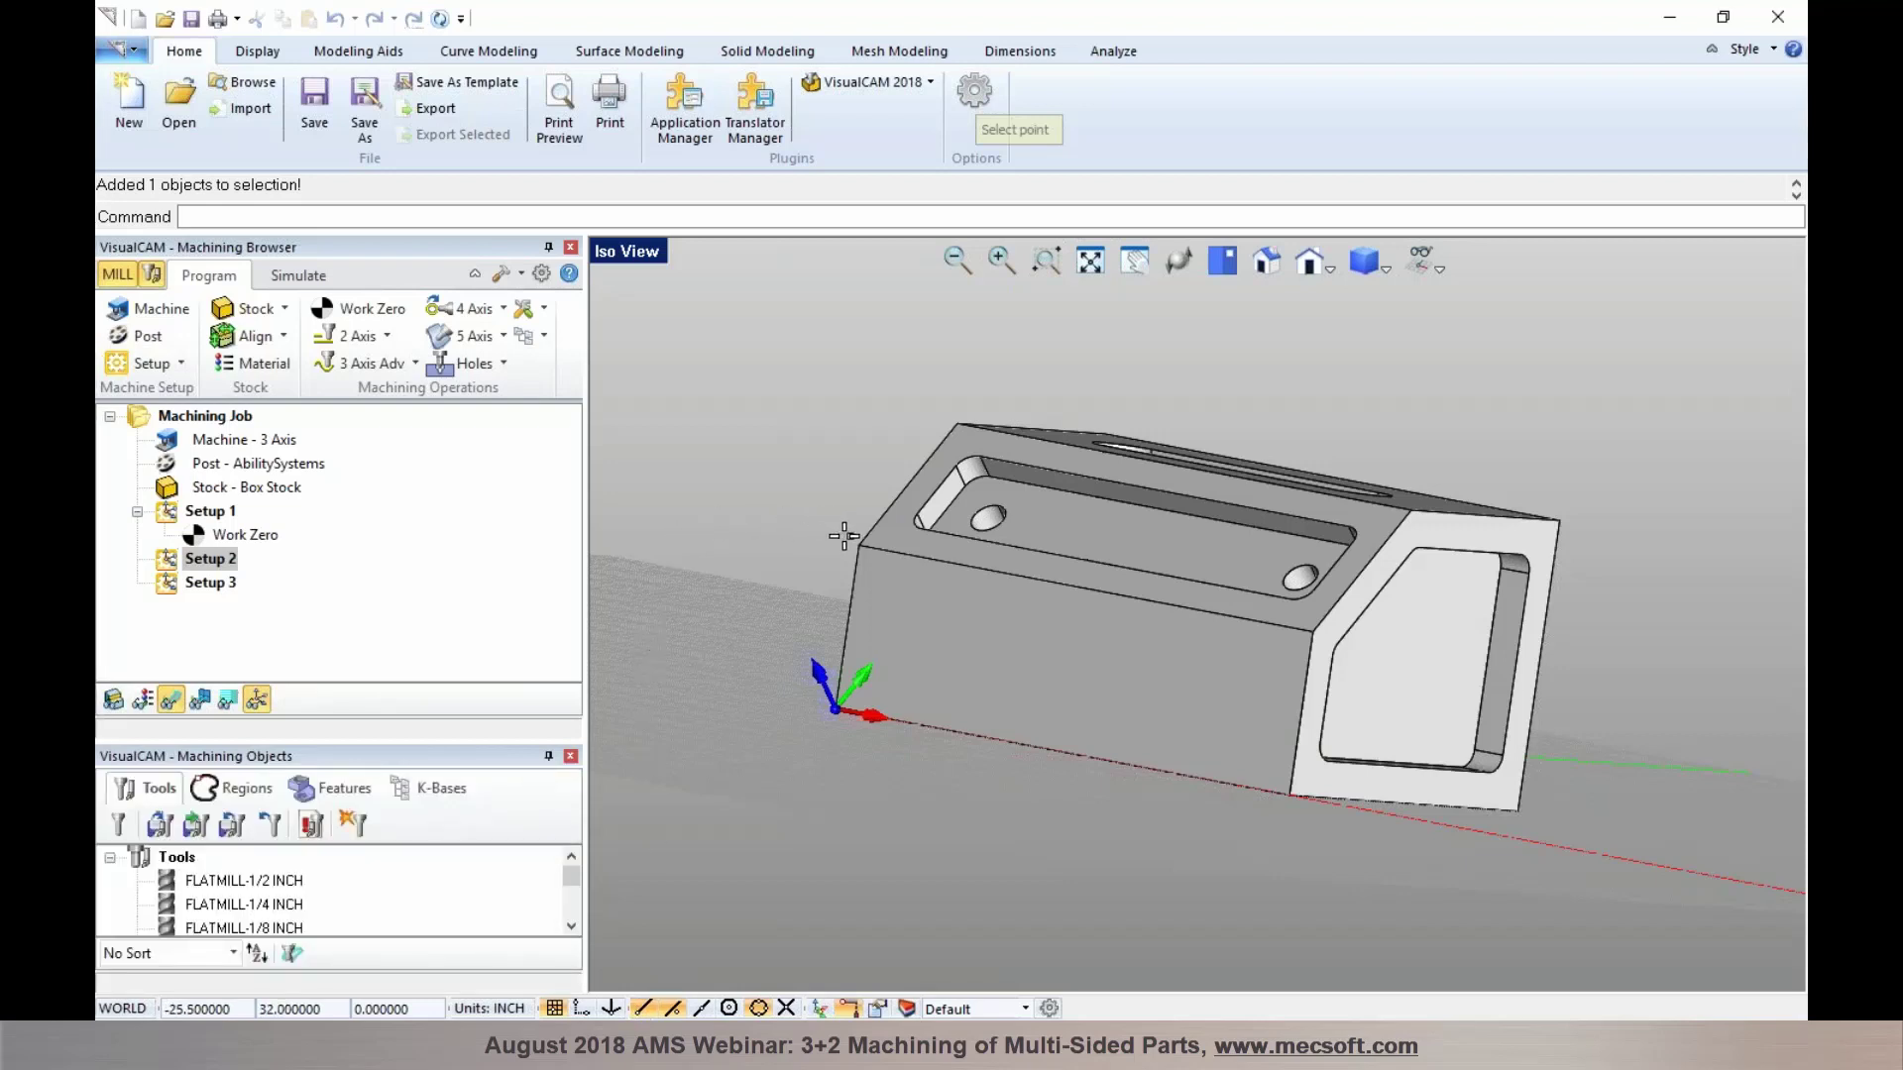
left_click(958, 423)
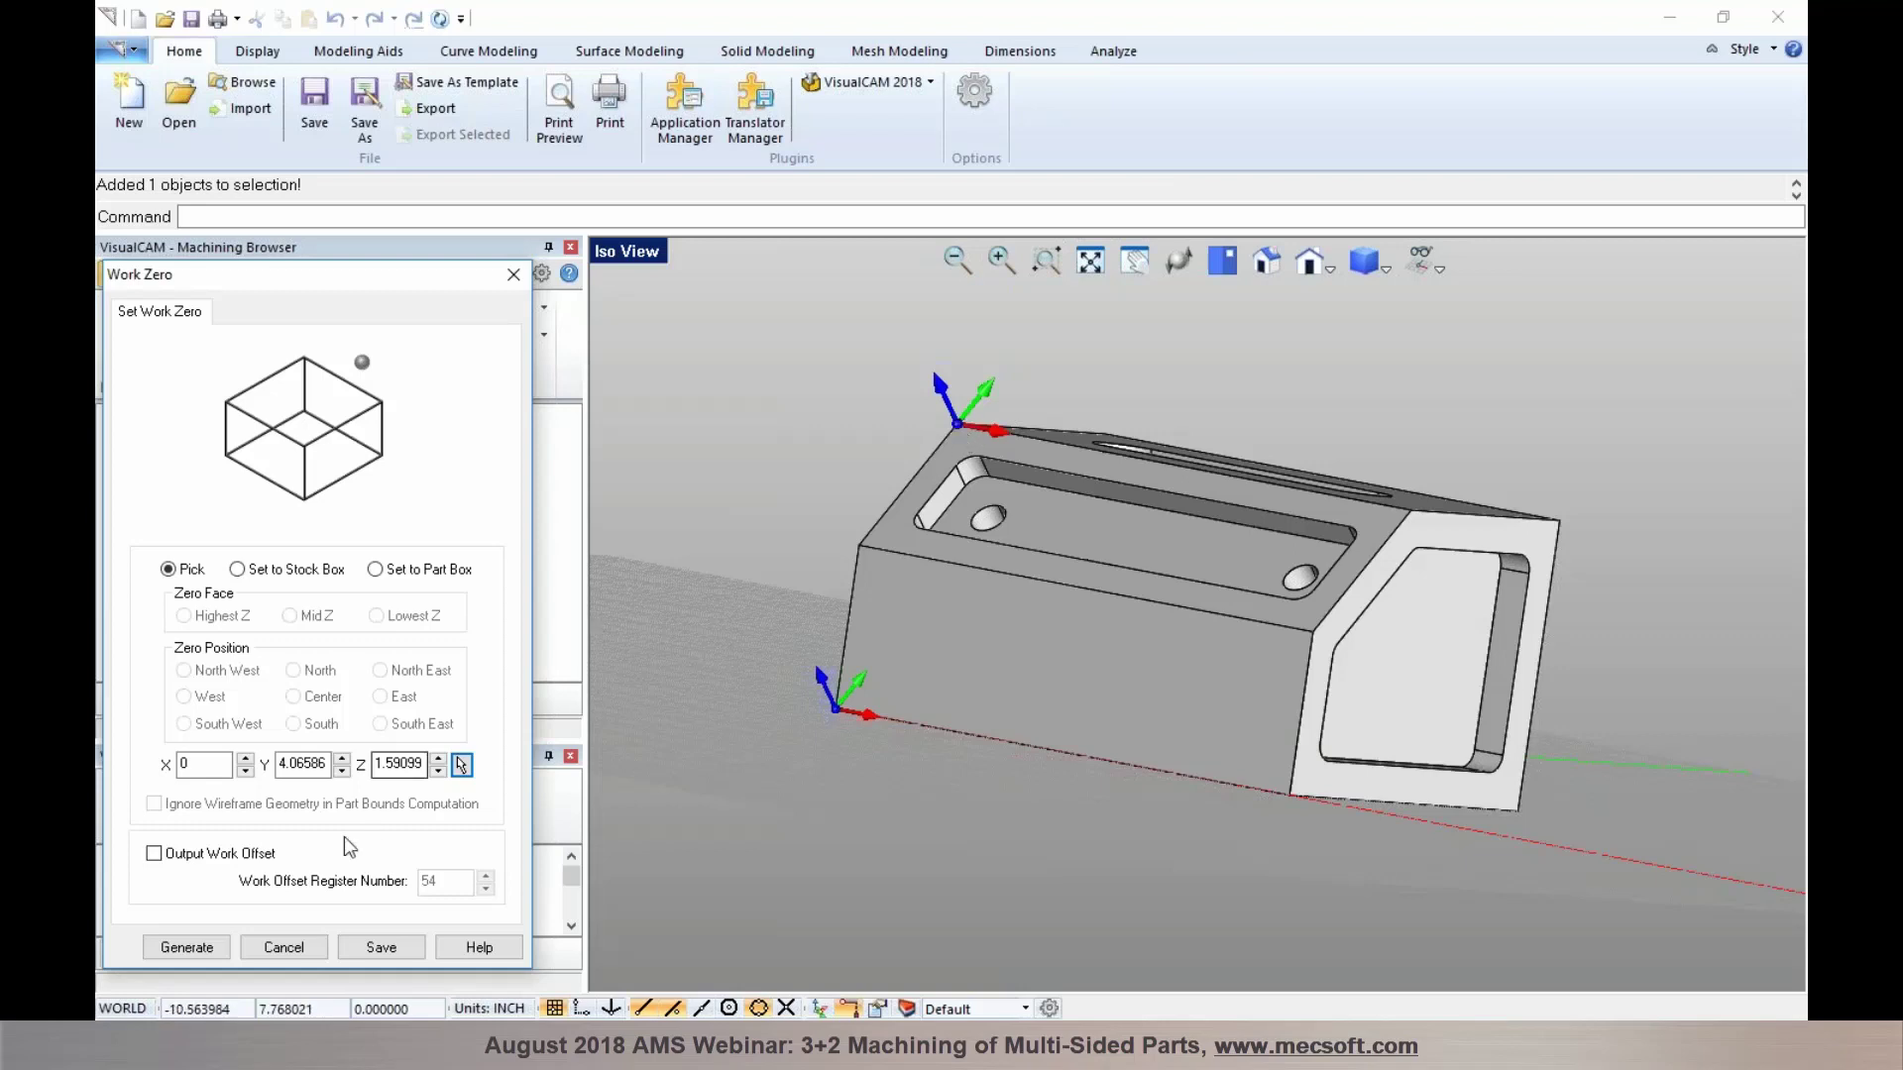
left_click(188, 947)
right_click_drag(935, 376, 998, 451)
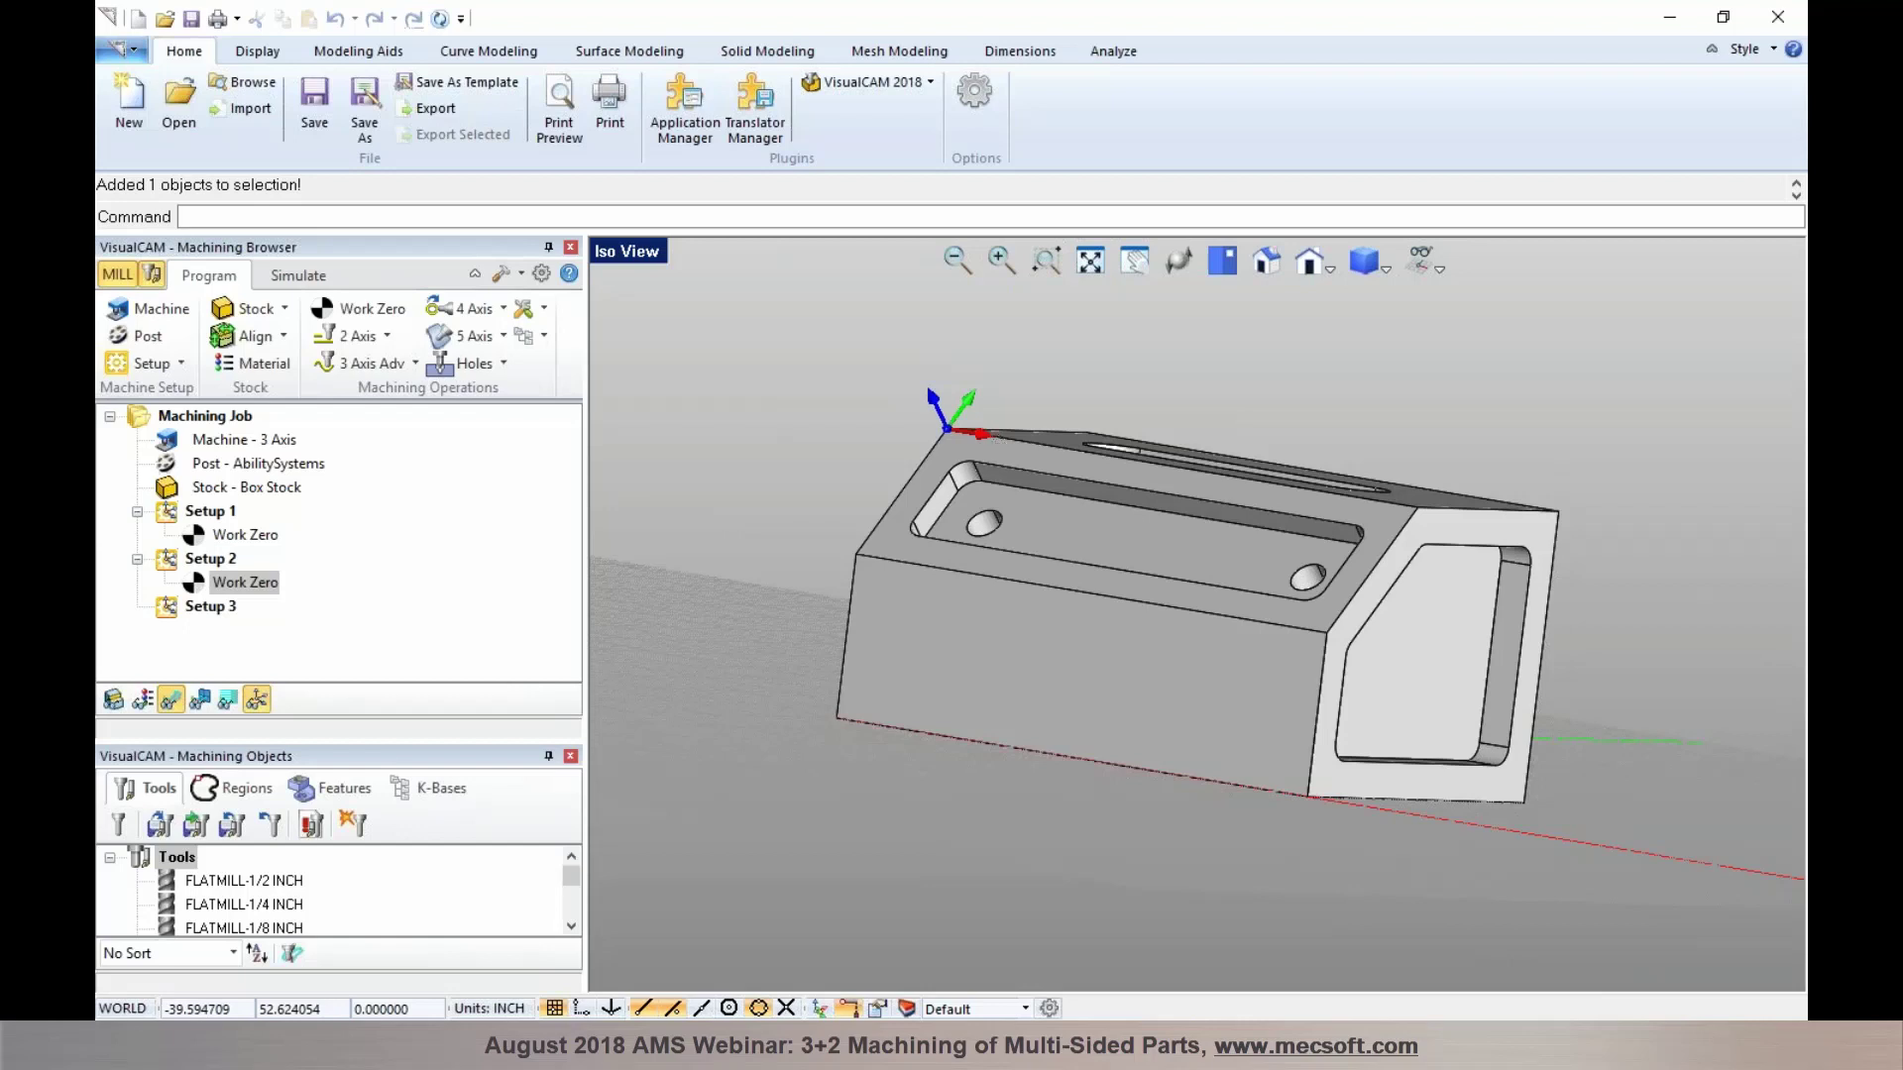
scroll(997, 449, "up", 2)
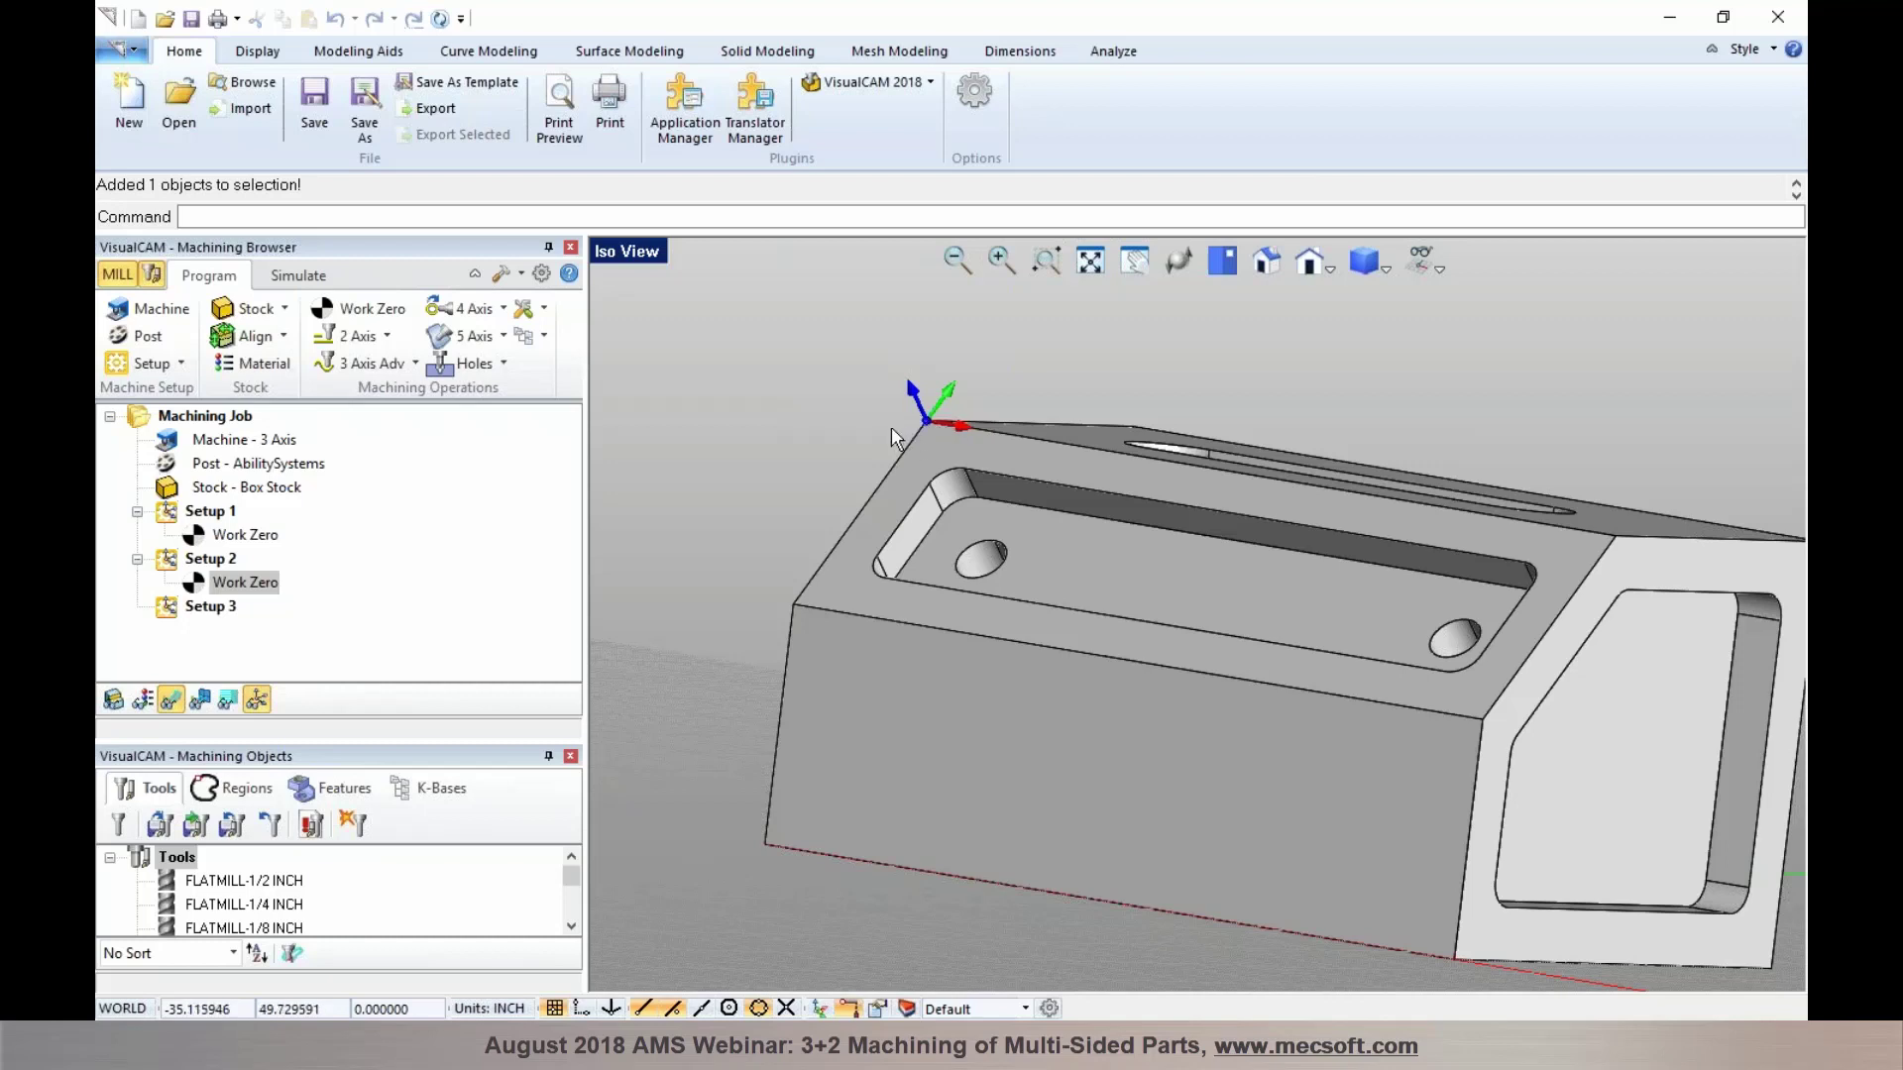
scroll(890, 426, "down", 2)
middle_click_drag(969, 446, 976, 498)
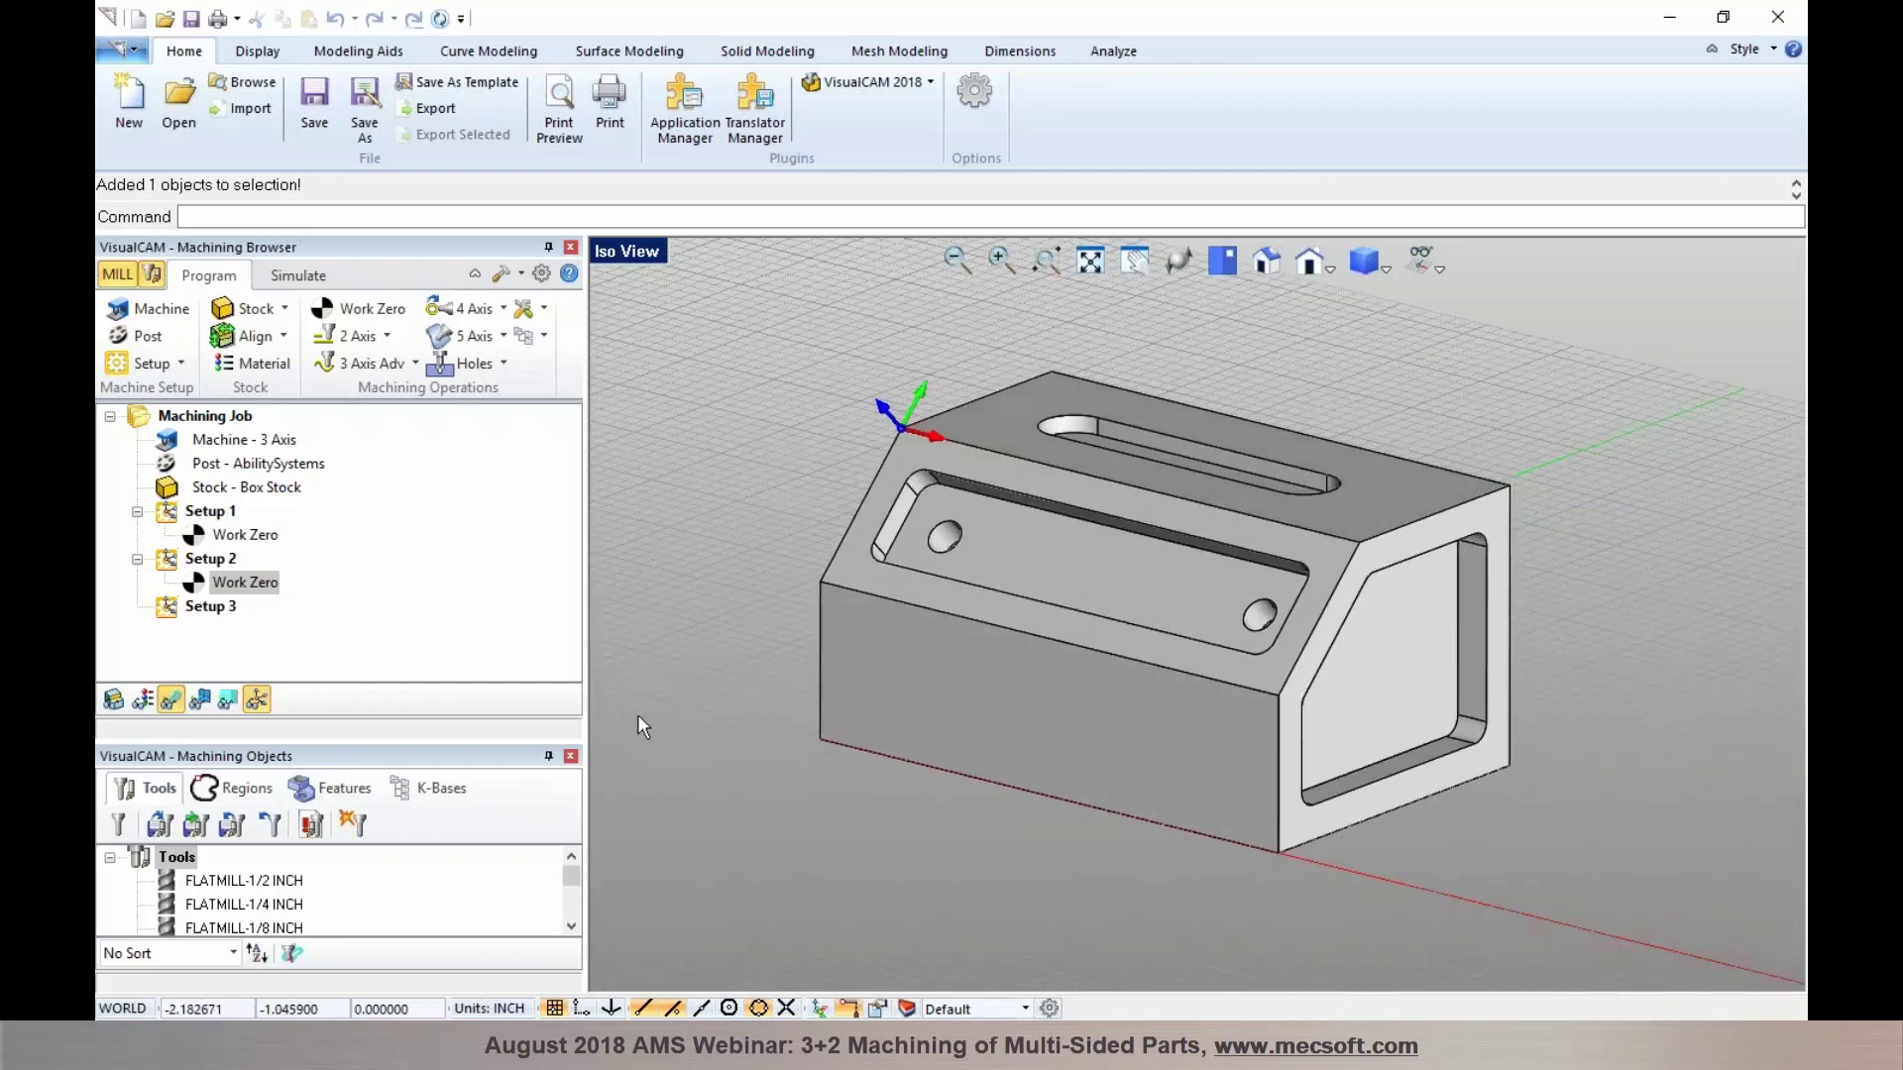
Generate a work zero for Setup 3 at the stock box's Highest Z, South West corner, and inspect it against the pocketed end face
left_click(222, 609)
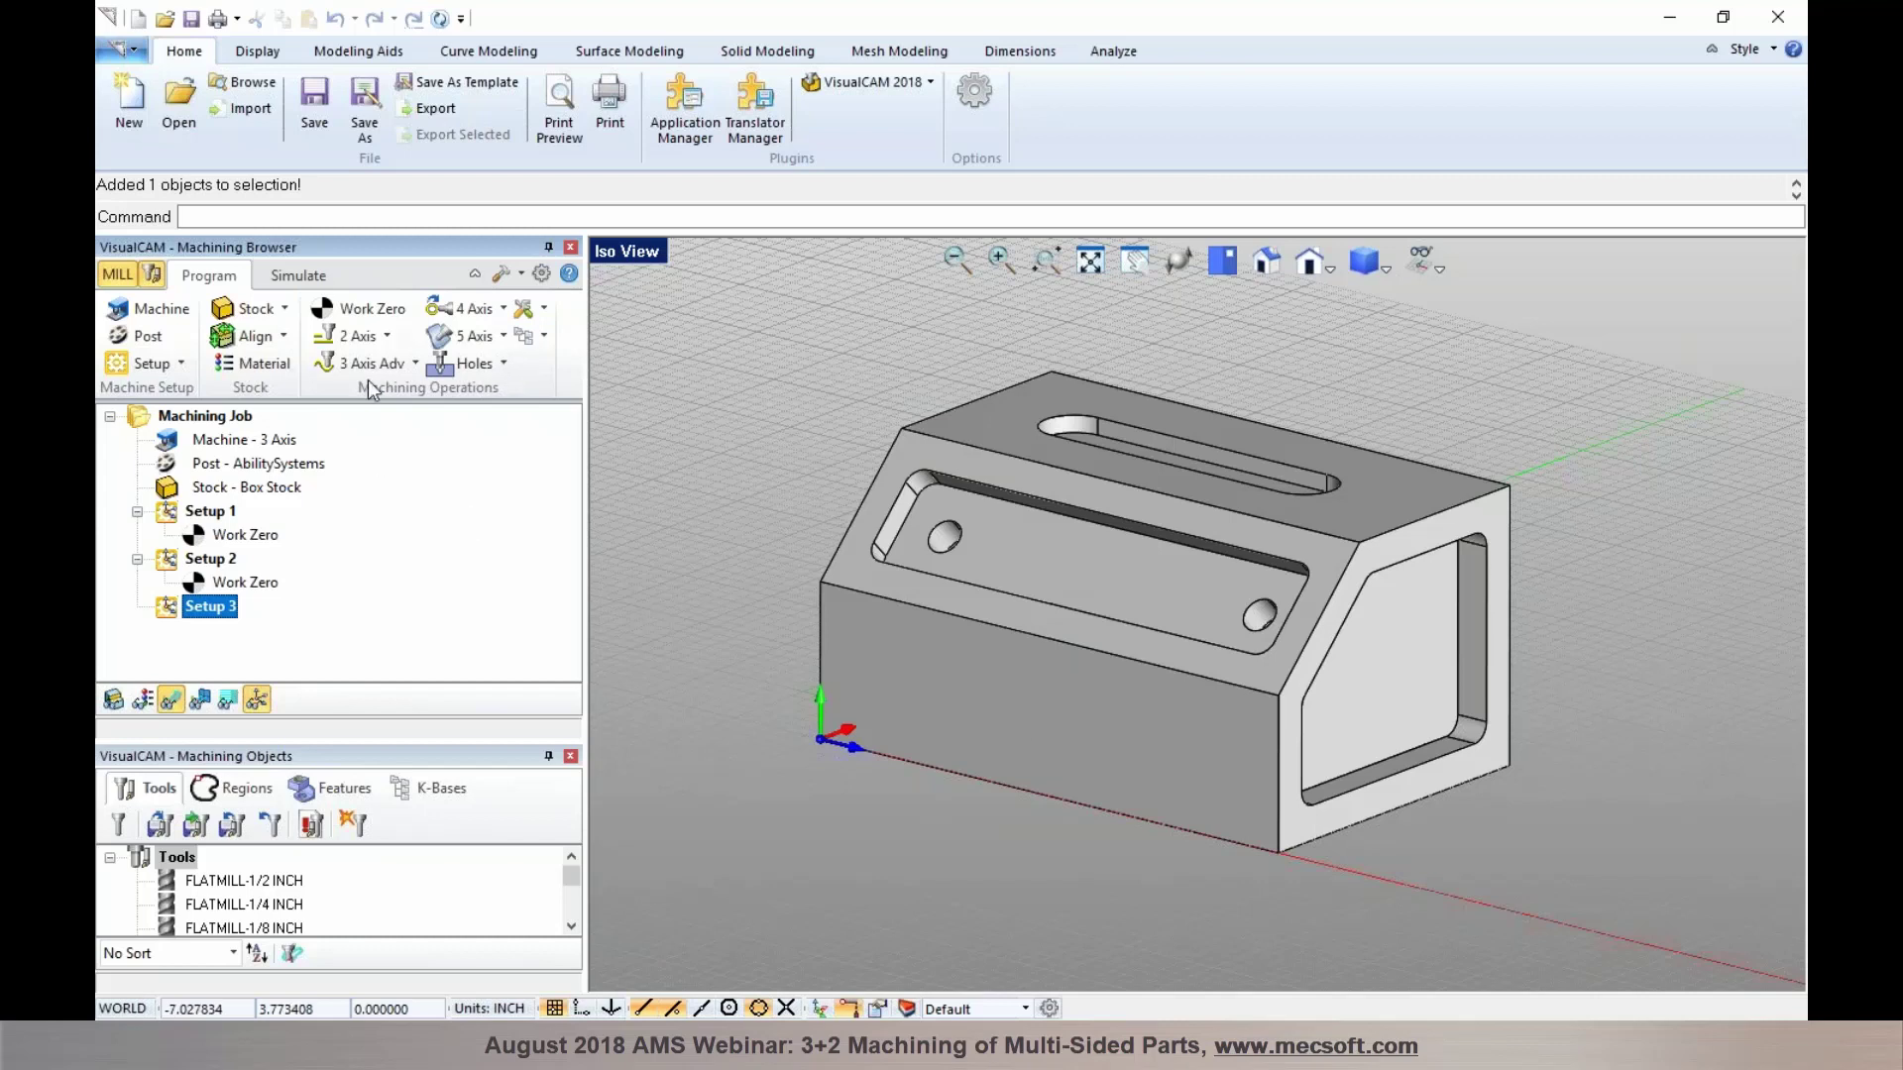
left_click(374, 316)
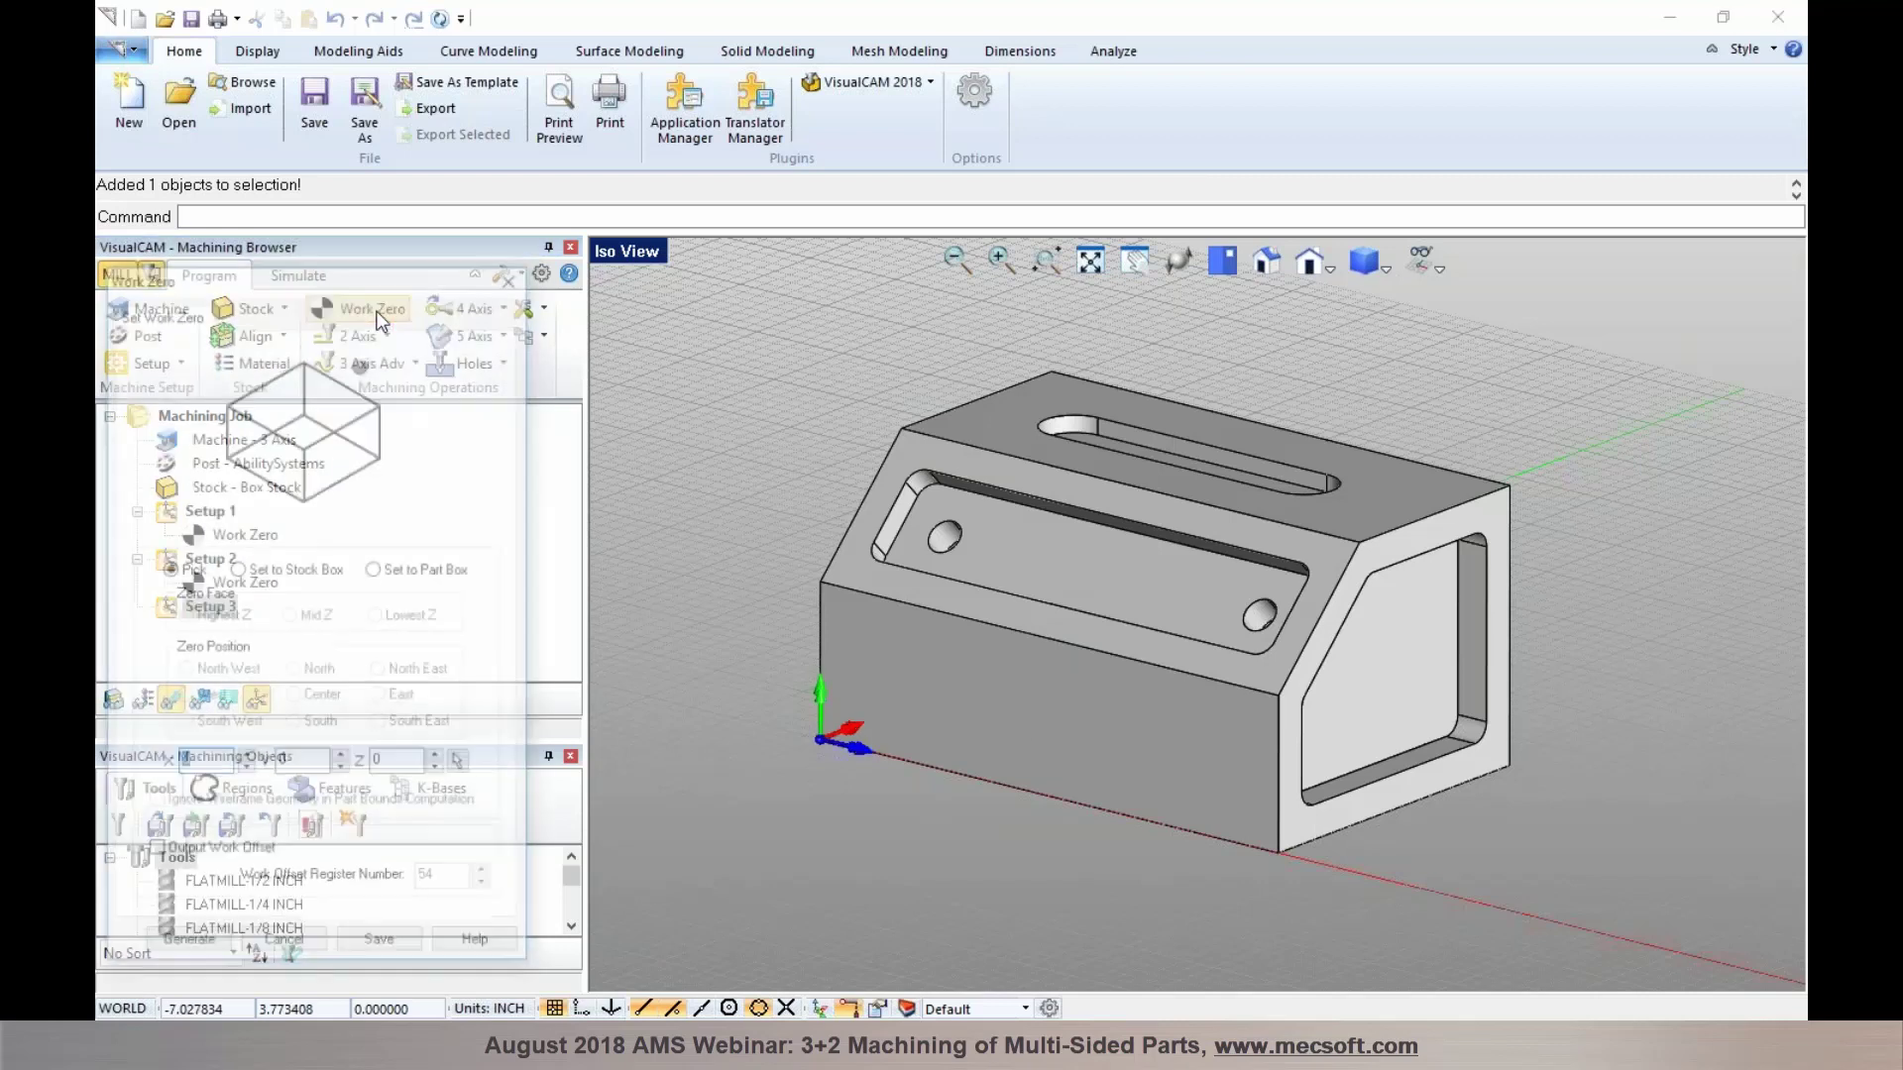
left_click(296, 571)
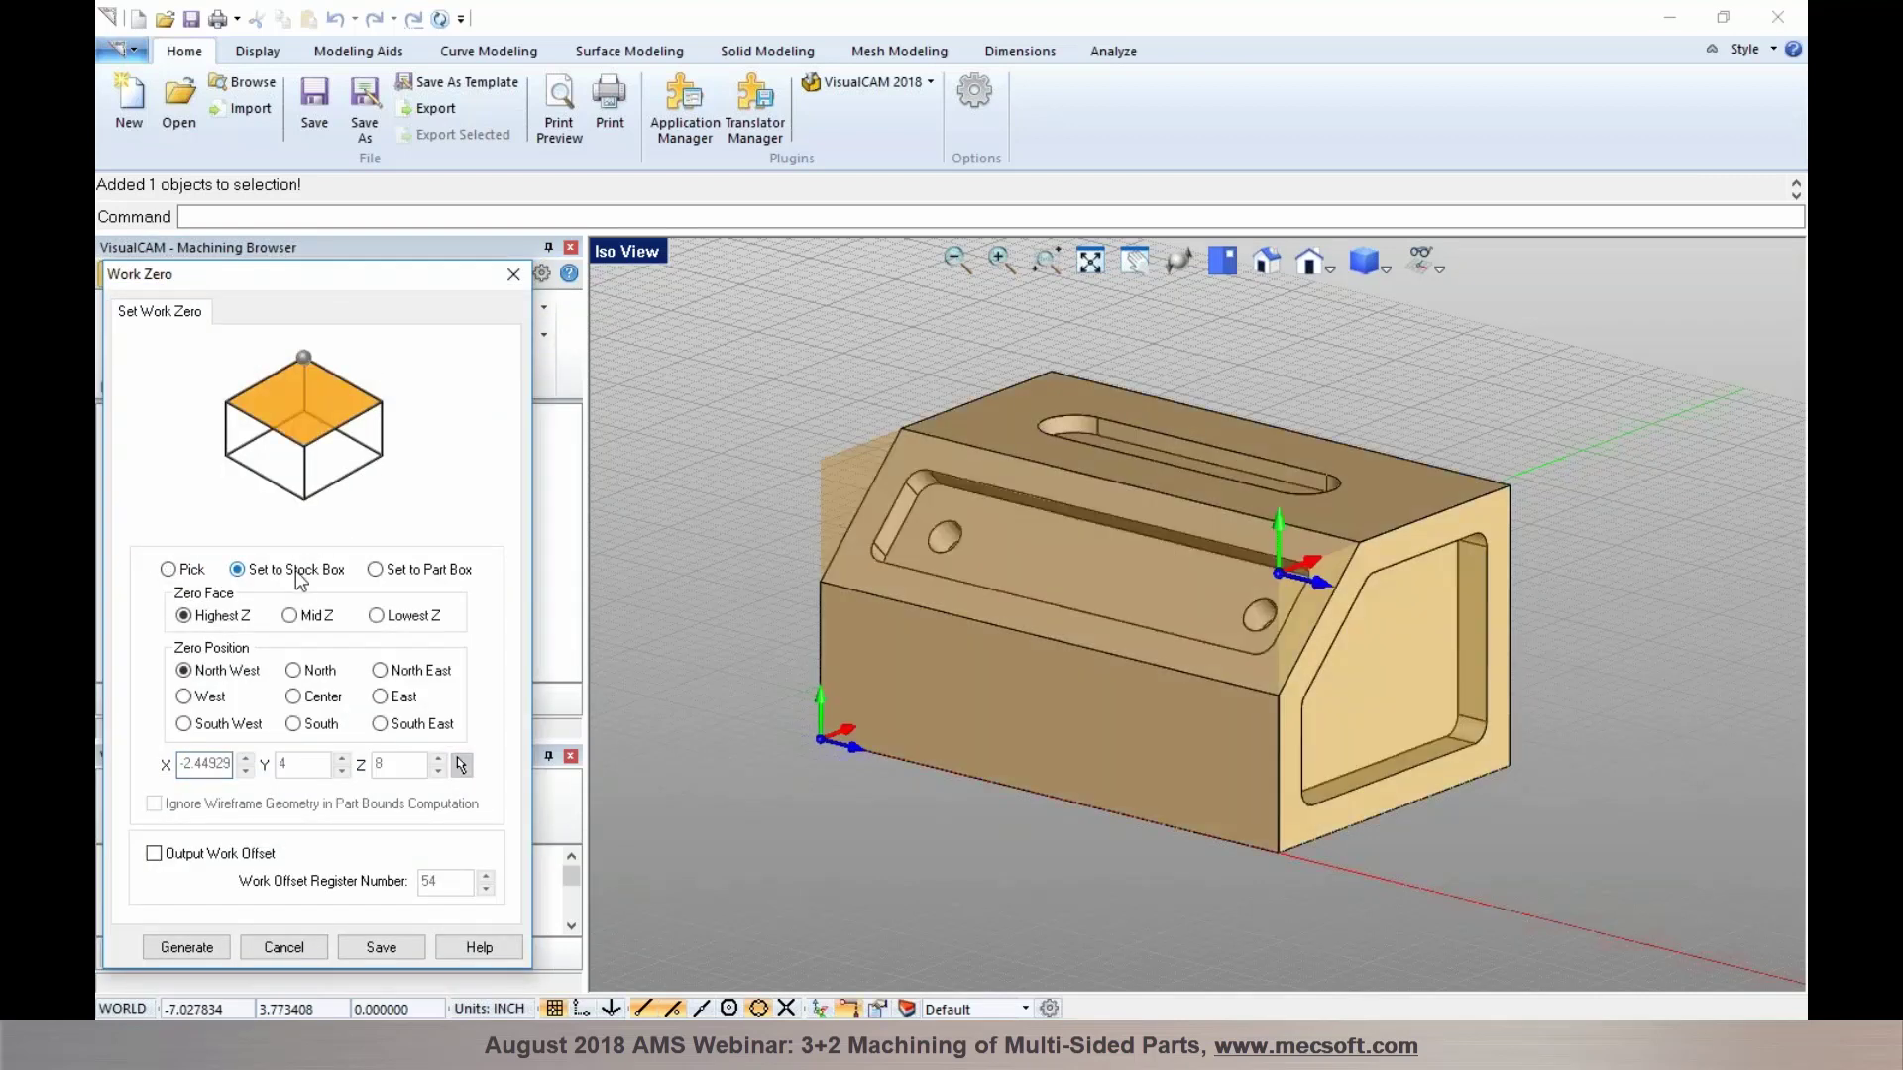
left_click(236, 727)
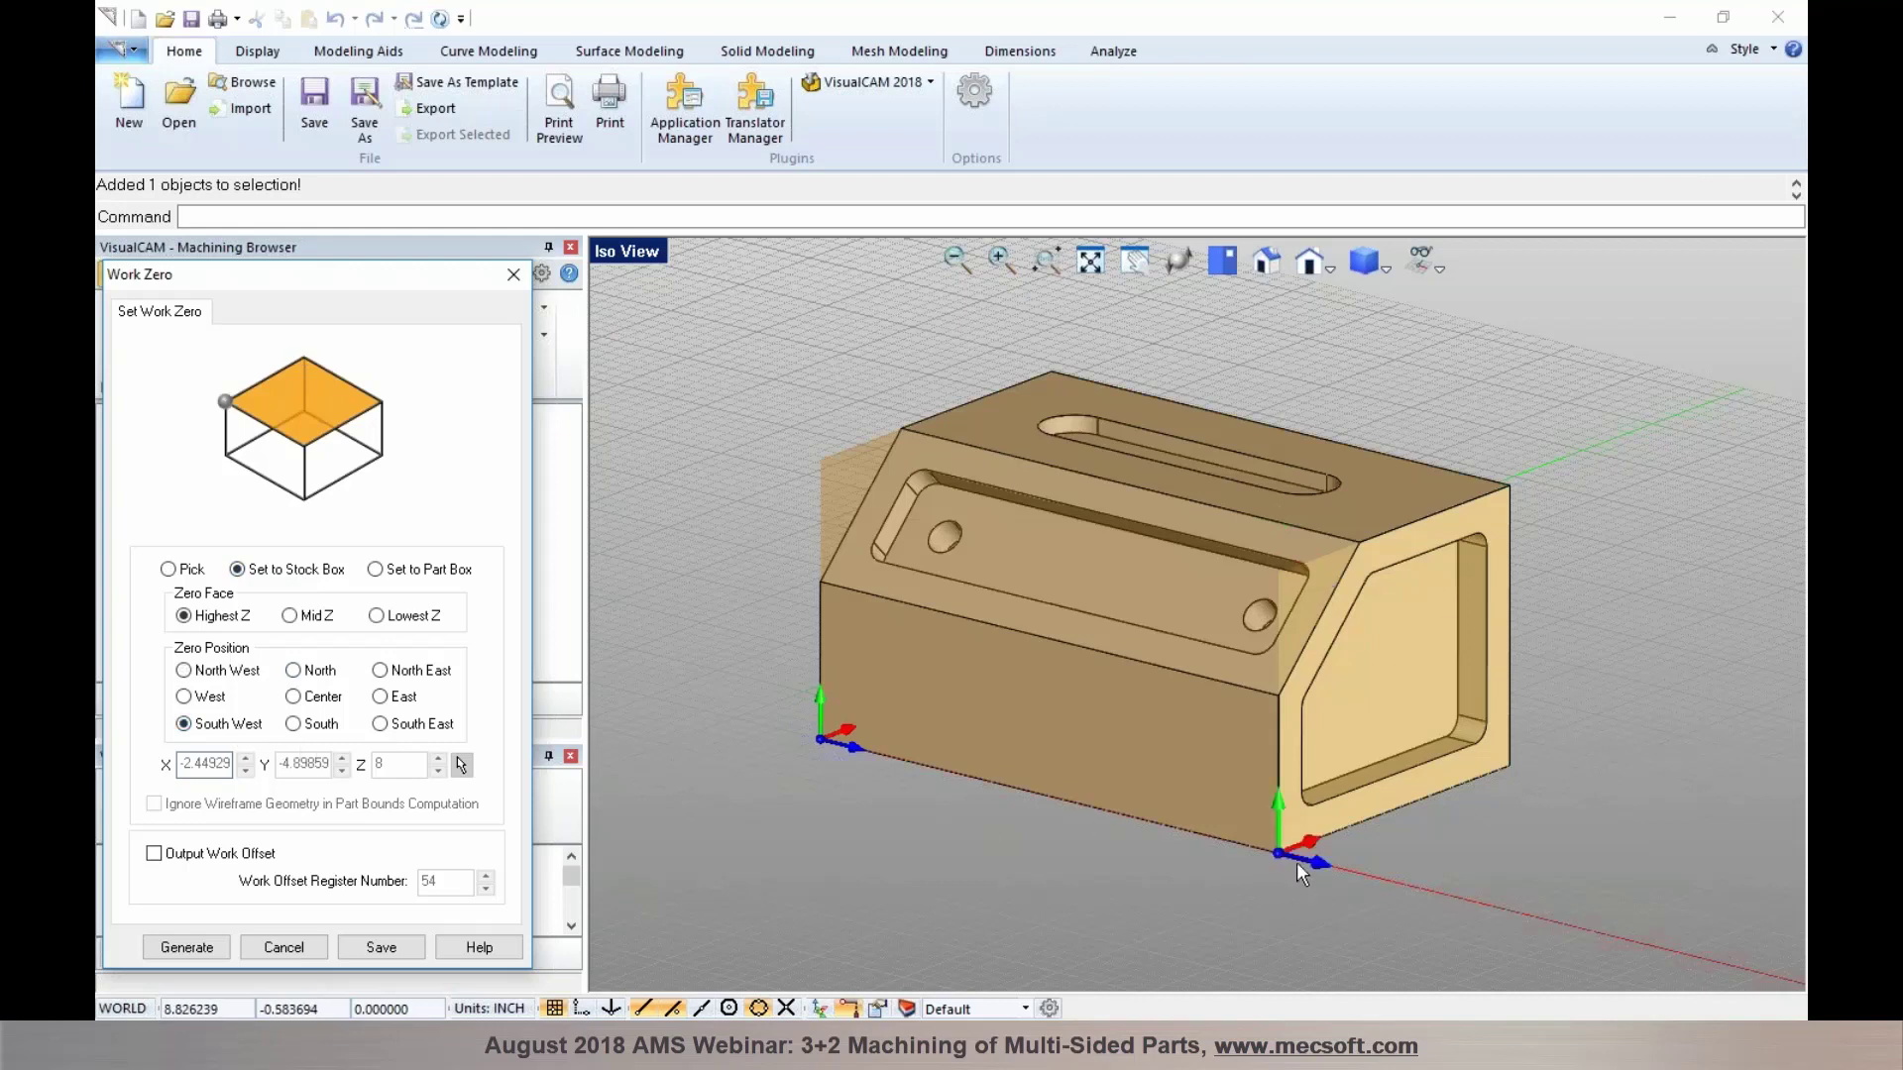
left_click(187, 949)
right_click_drag(1318, 835, 1154, 780)
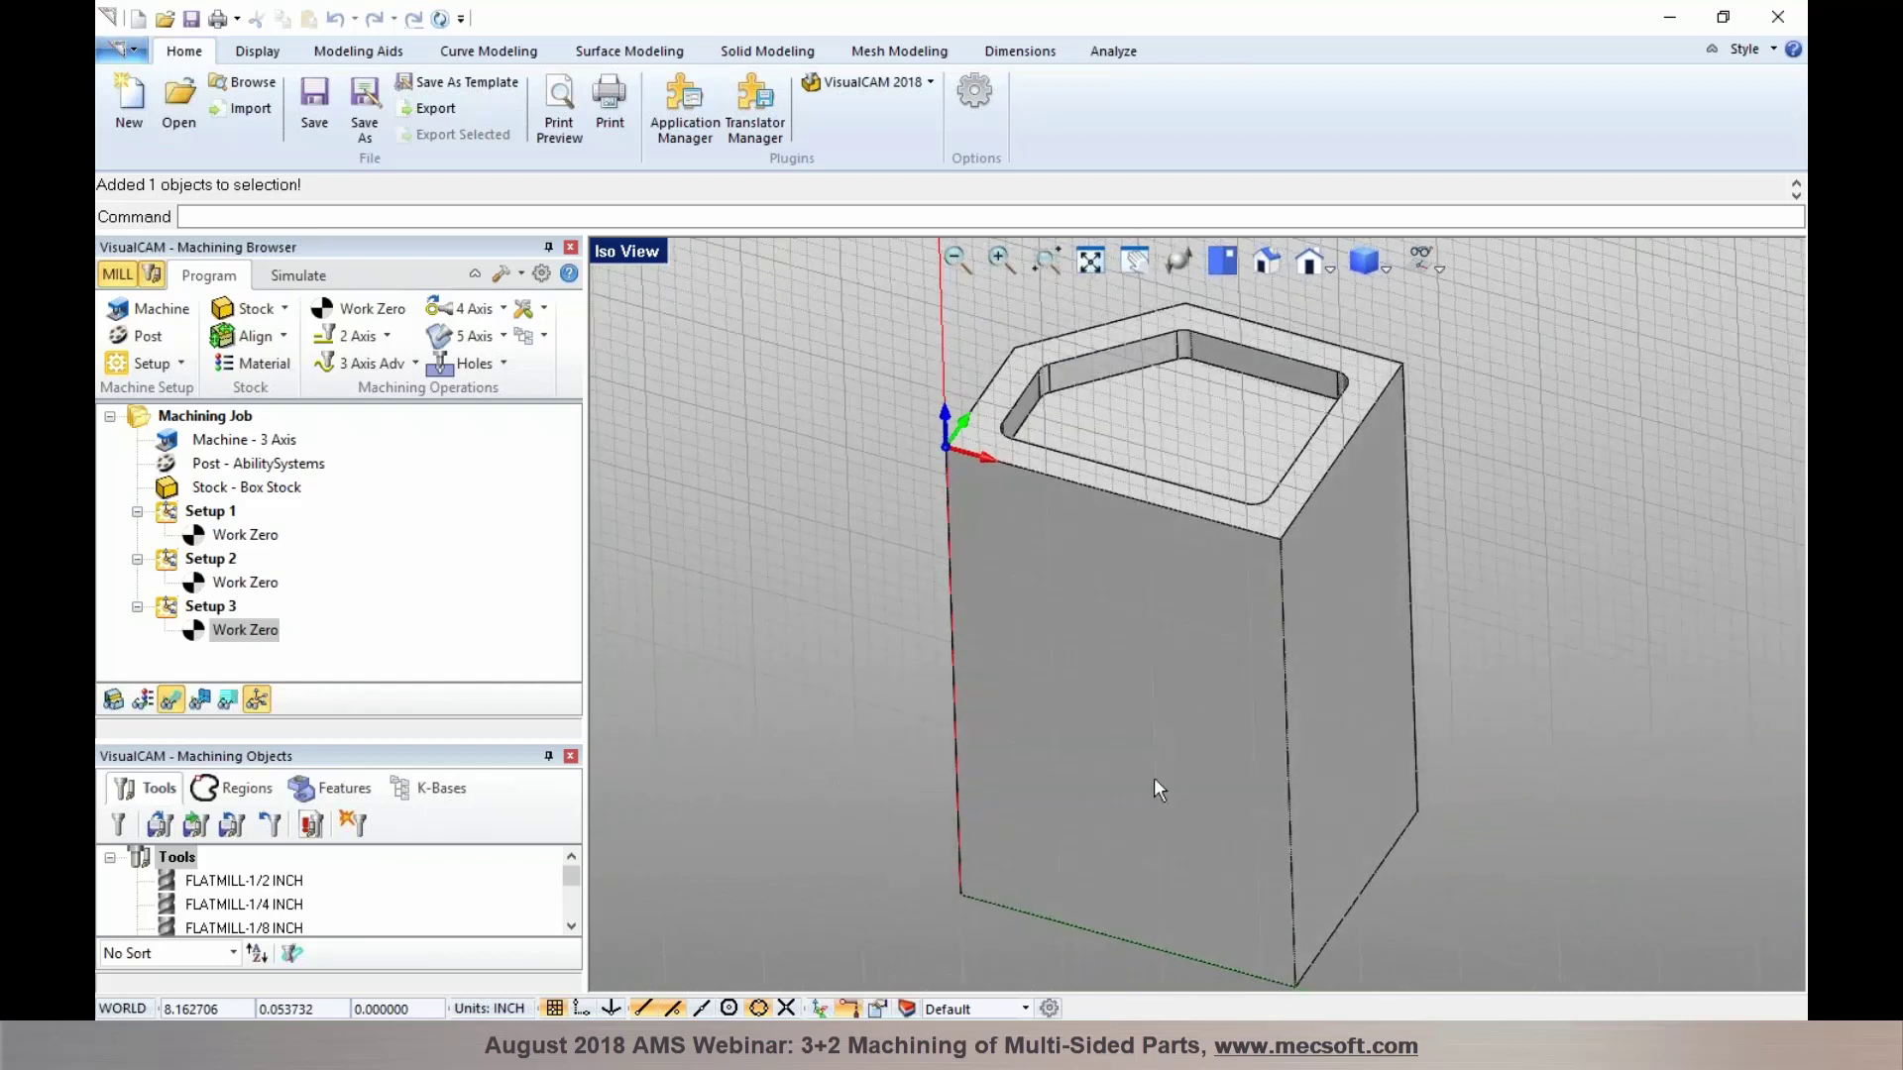
scroll(1154, 780, "down", 2)
scroll(1147, 466, "up", 3)
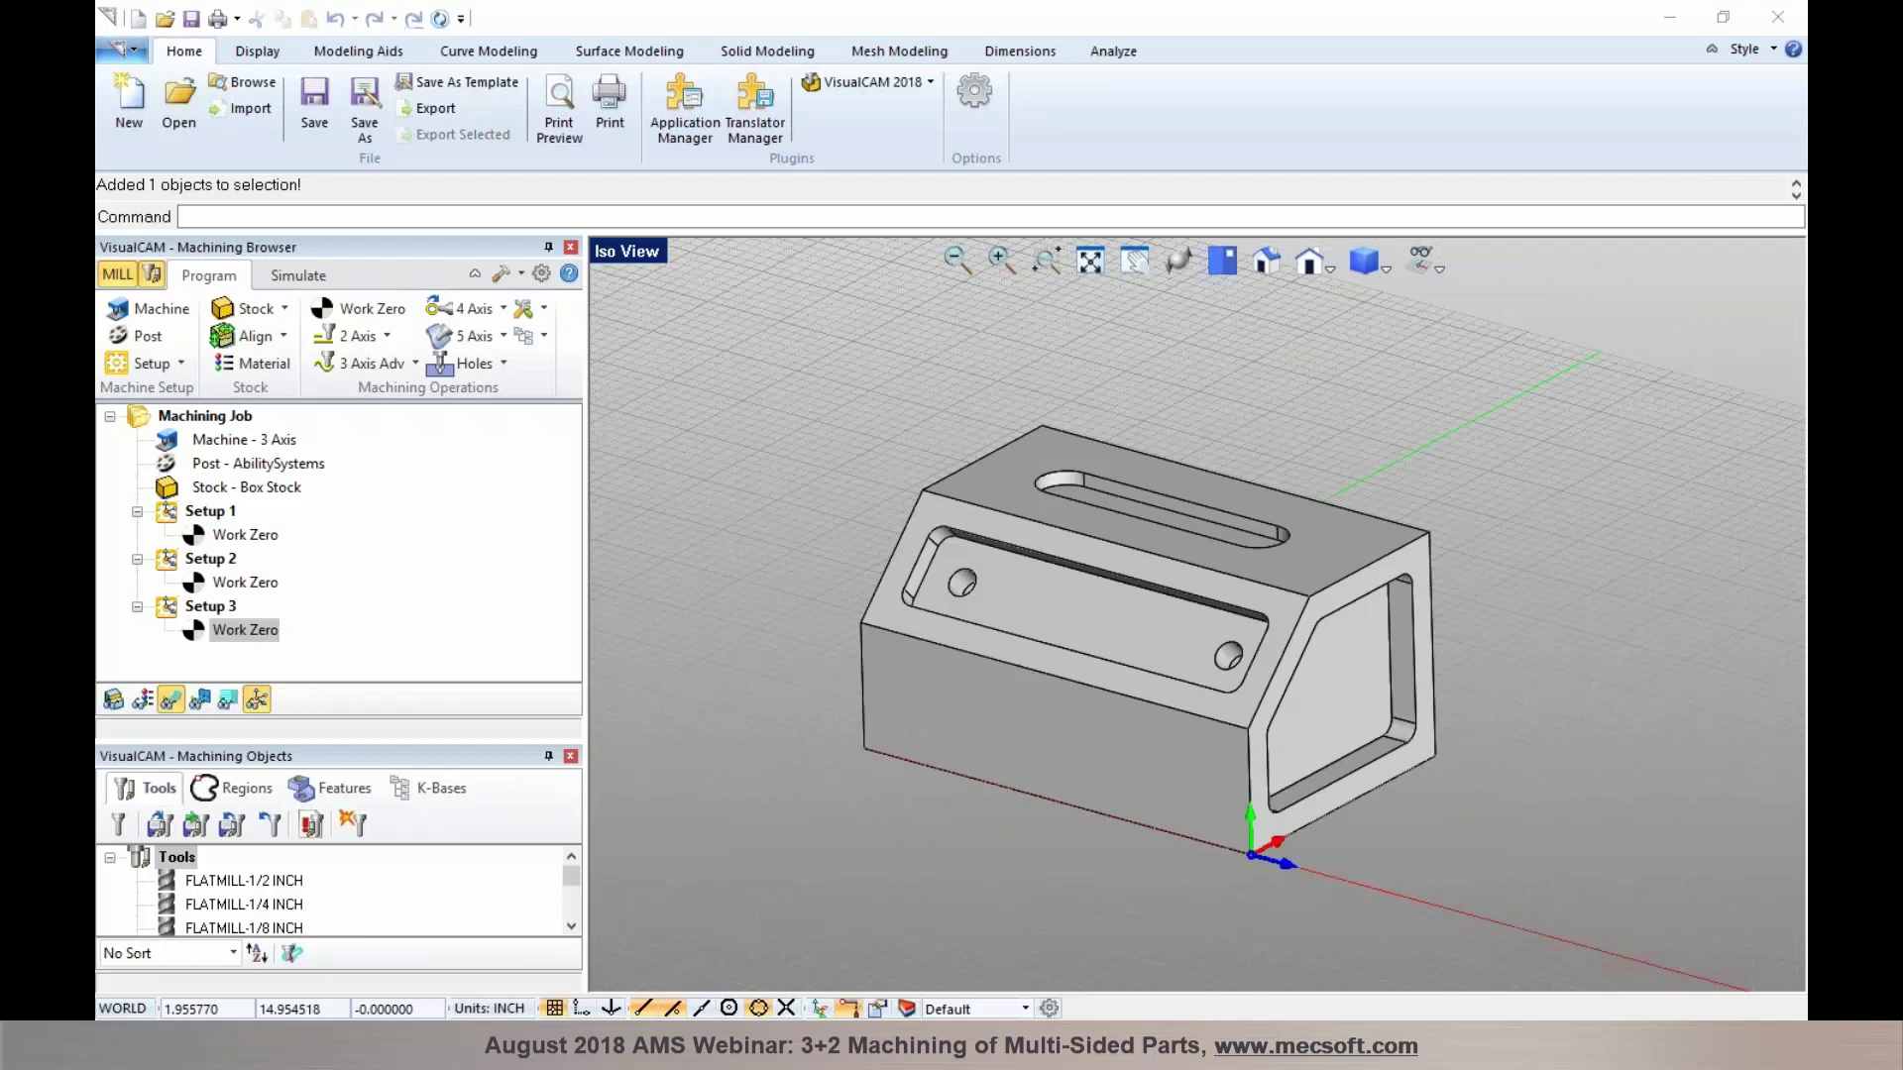
Review the work zero of each setup and examine the available 2 Axis machining operations
left_click(205, 537)
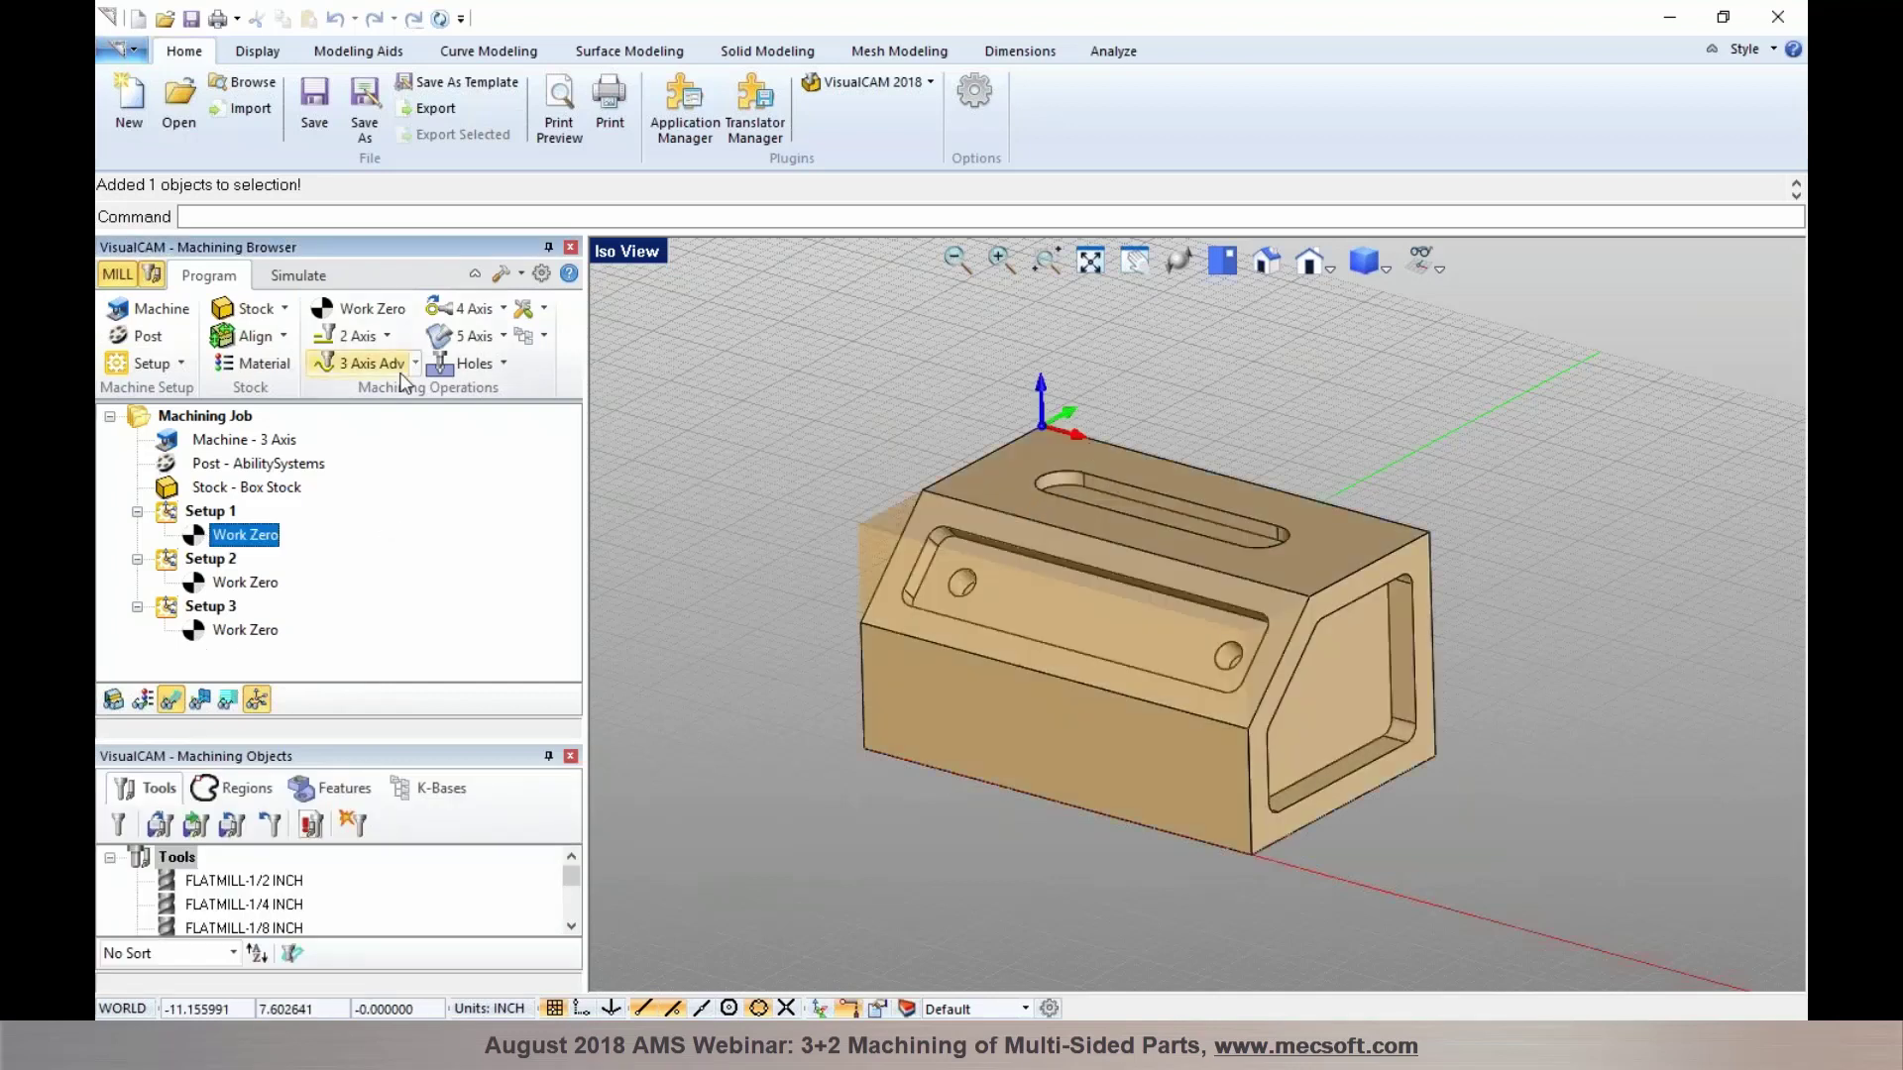
left_click(391, 341)
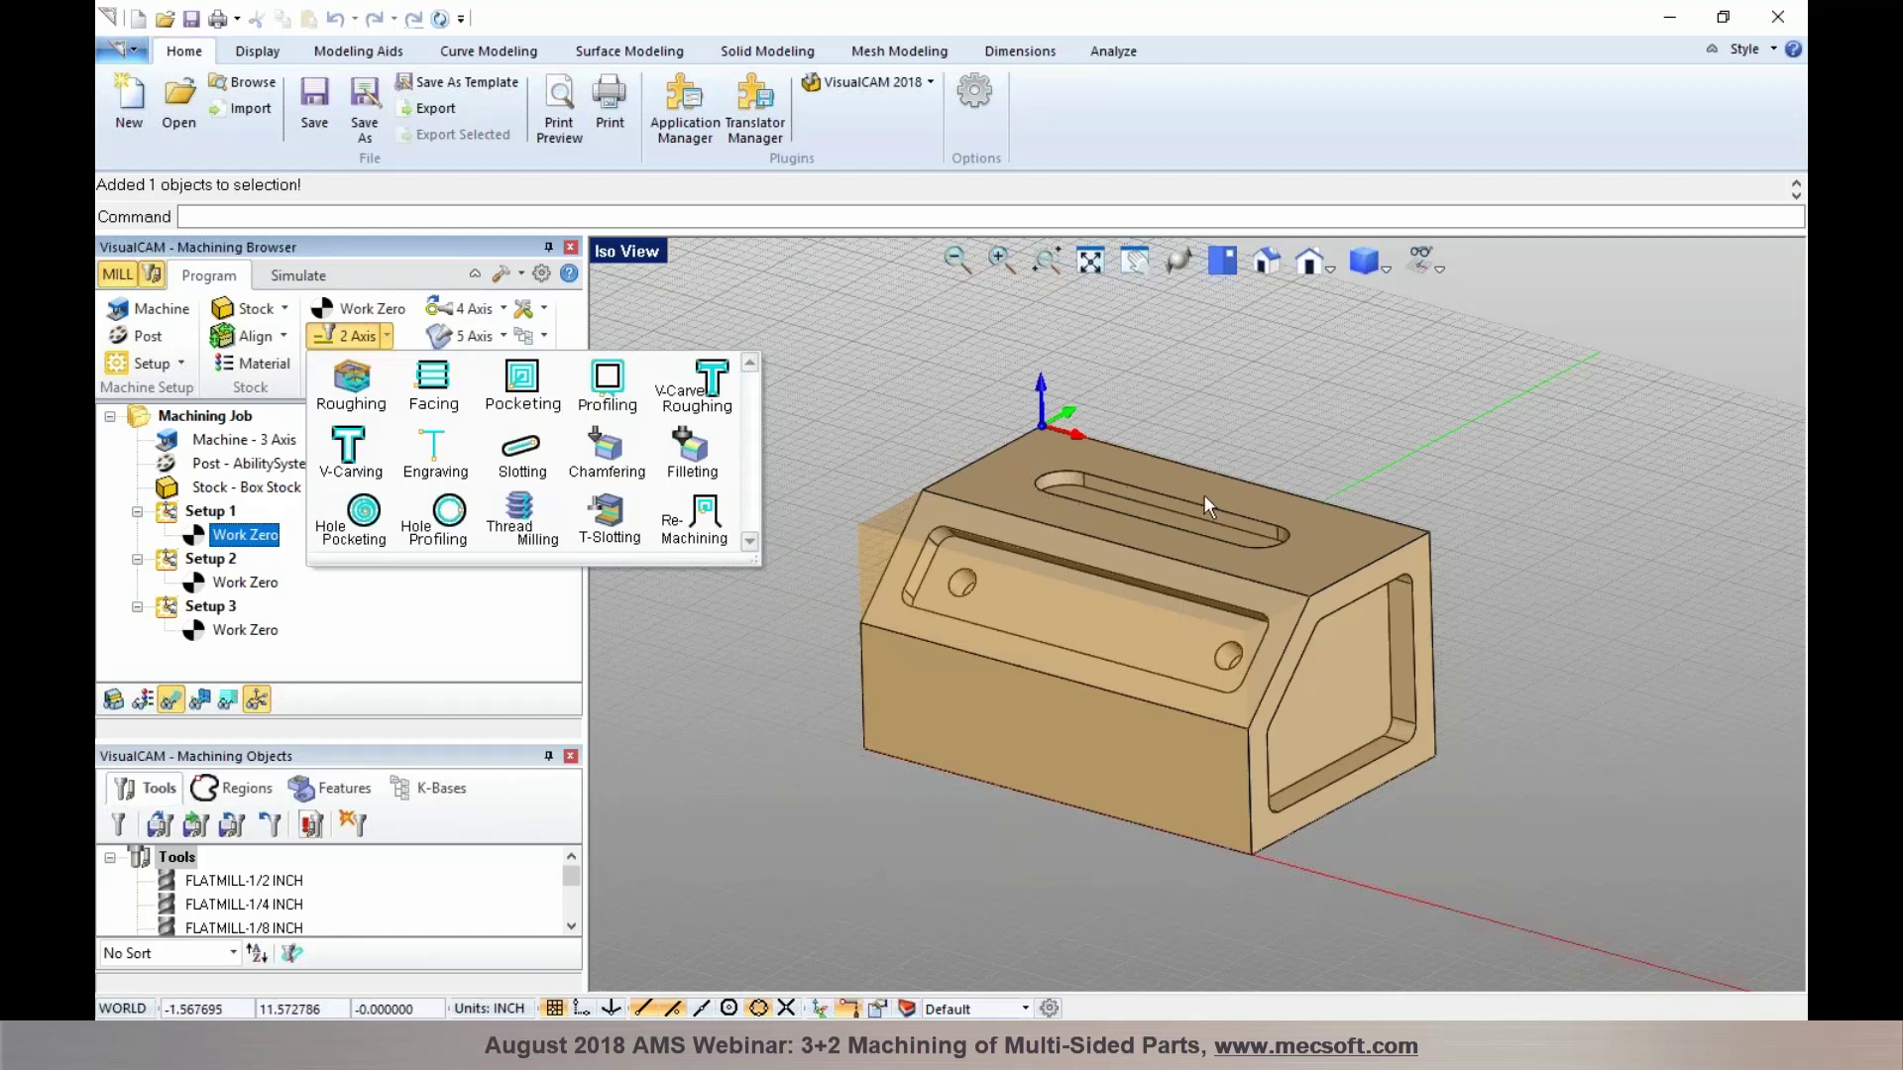
left_click(238, 583)
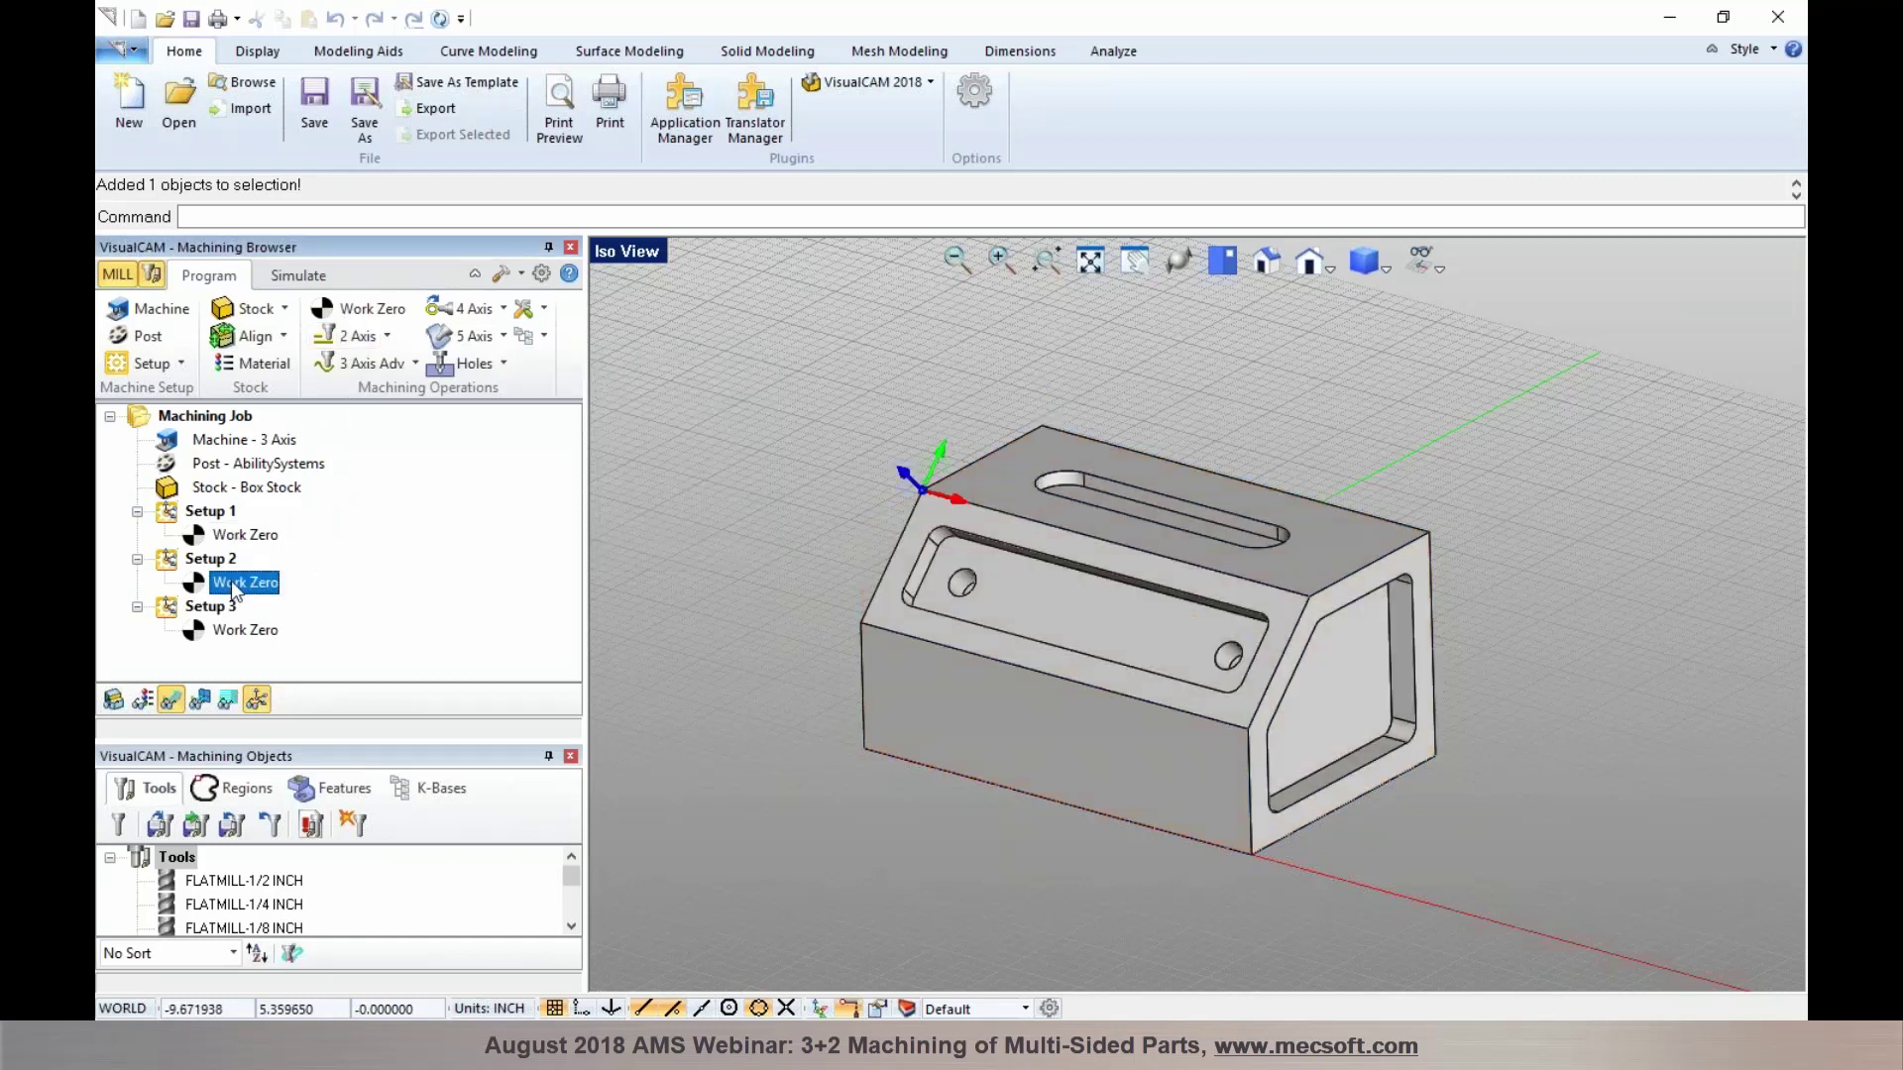
left_click(238, 633)
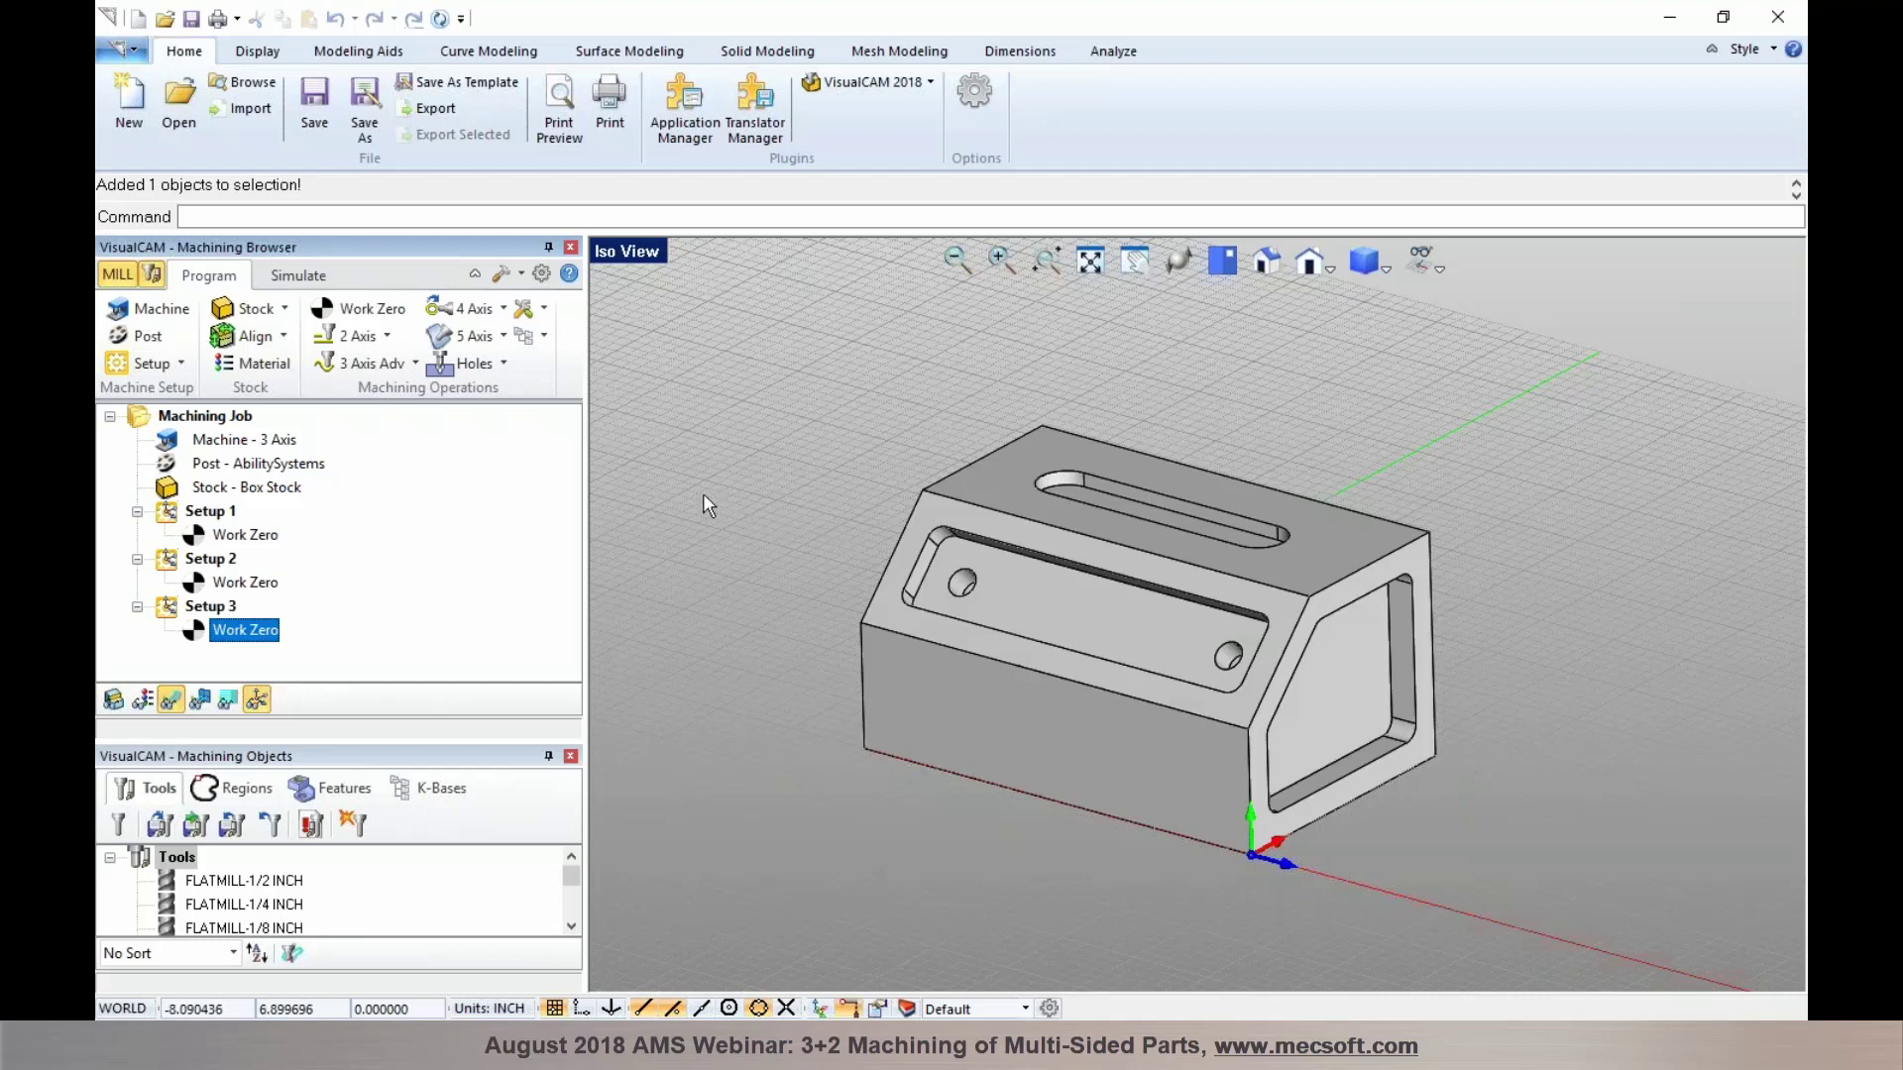
Open the machine definition and set its number of axes to 5 Axis
left_click(174, 321)
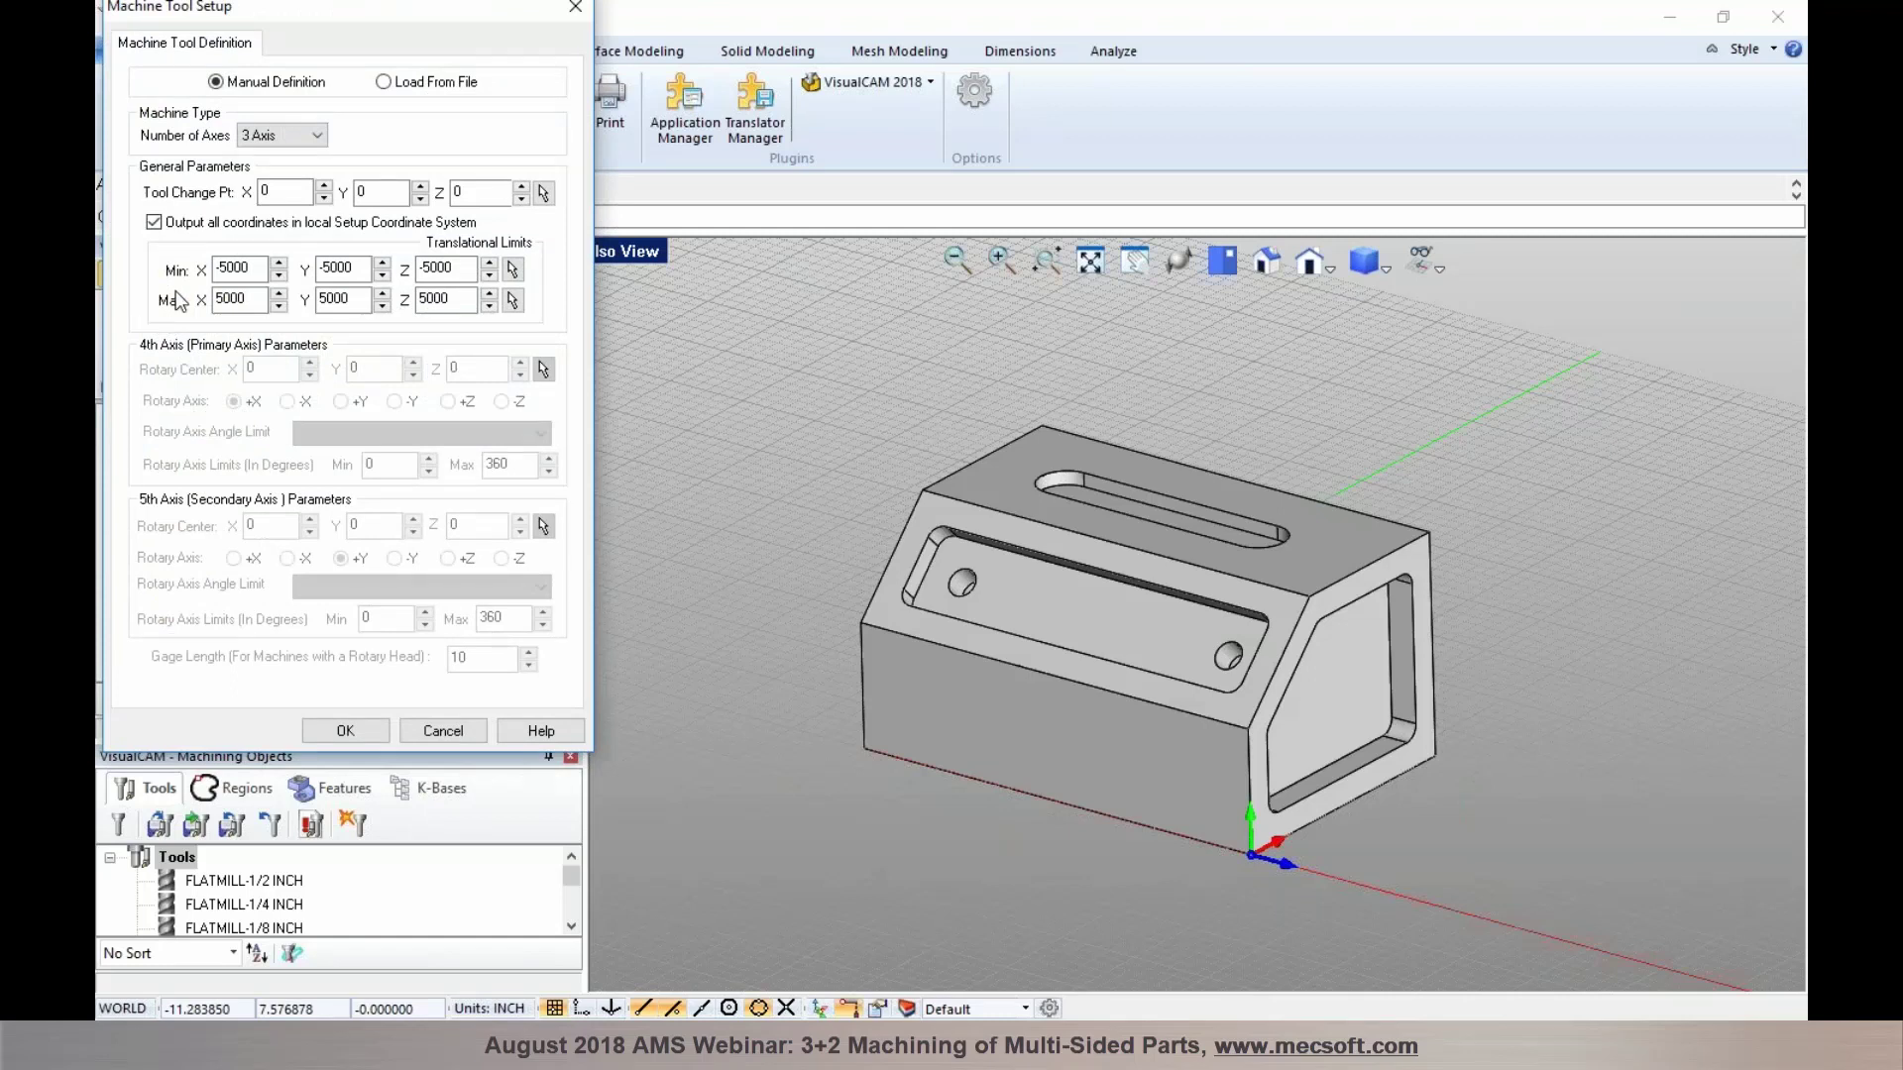
left_click(272, 135)
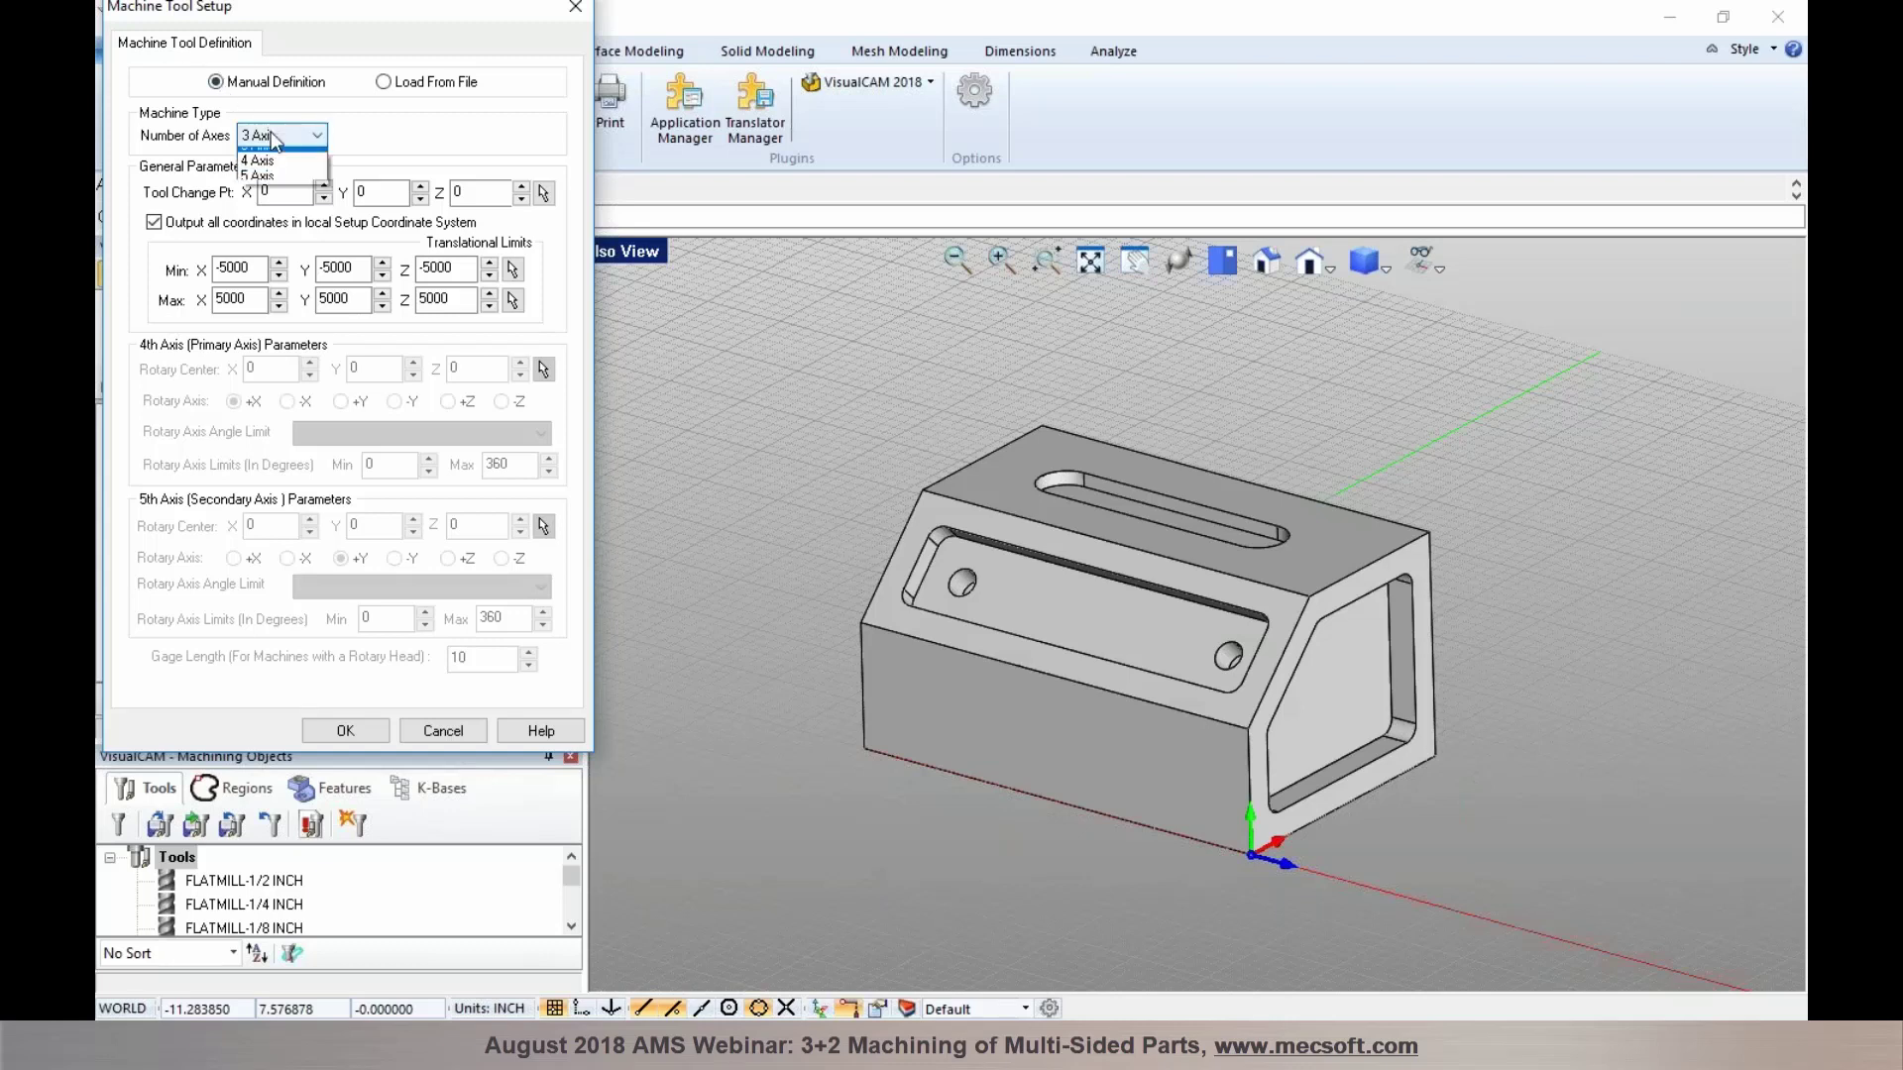
left_click(307, 40)
left_click_drag(312, 5, 573, 148)
left_click(551, 278)
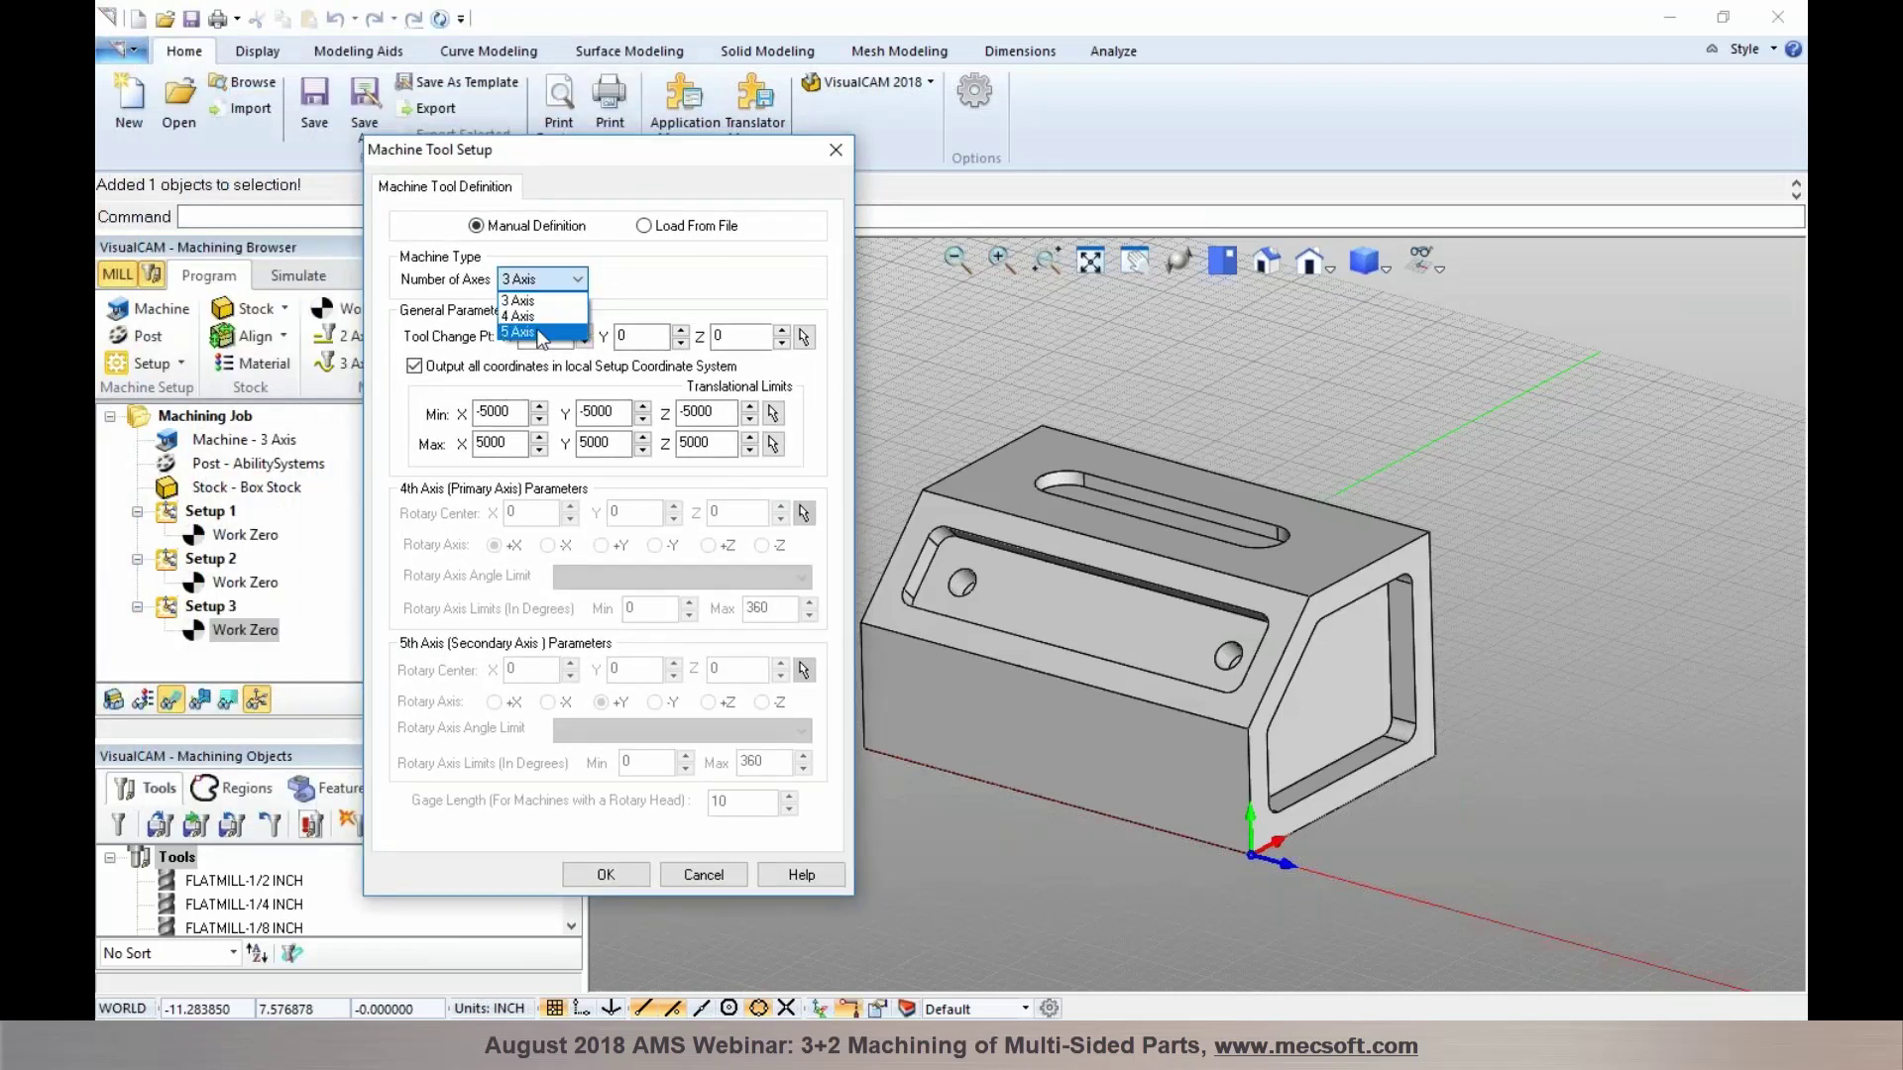
left_click(535, 332)
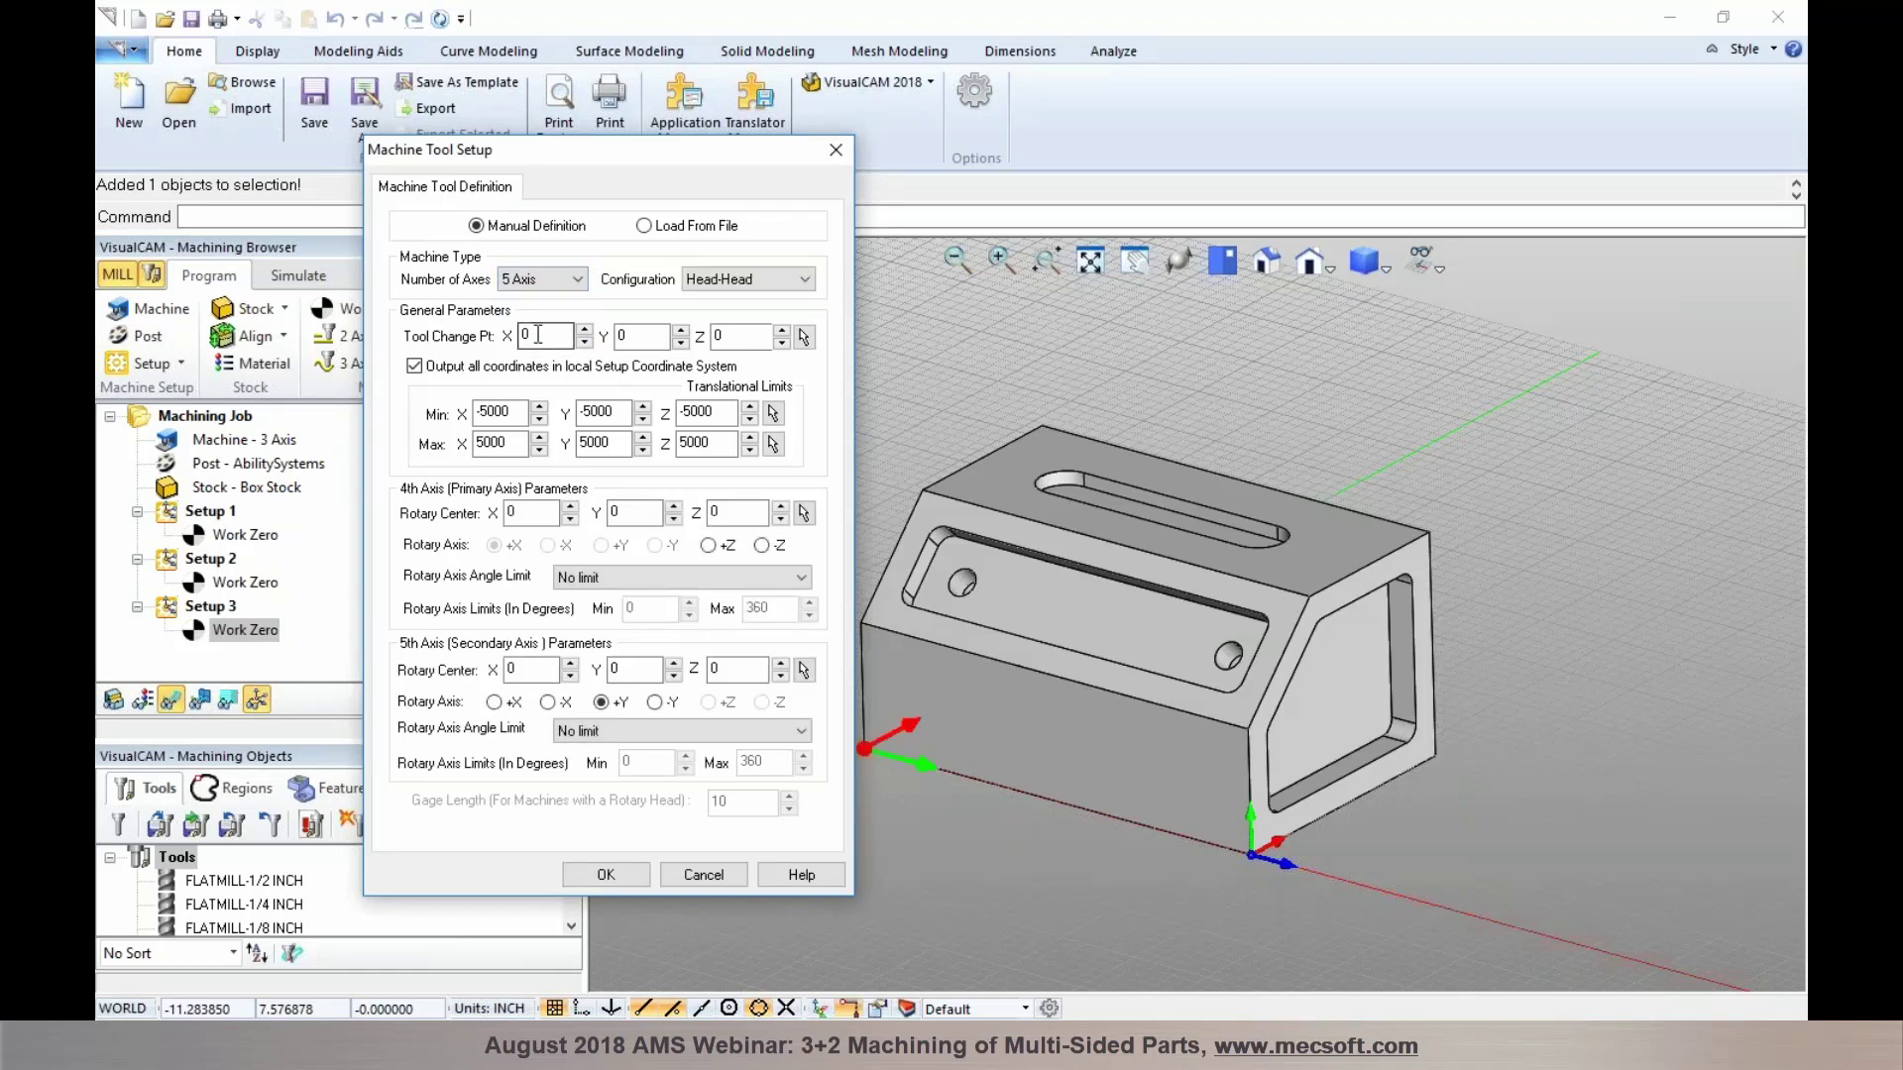
Set the 5-axis machine's configuration to Table-Table with +Z as the 5th-axis rotary axis, and apply the machine definition
left_click_drag(700, 154, 556, 172)
left_click(583, 298)
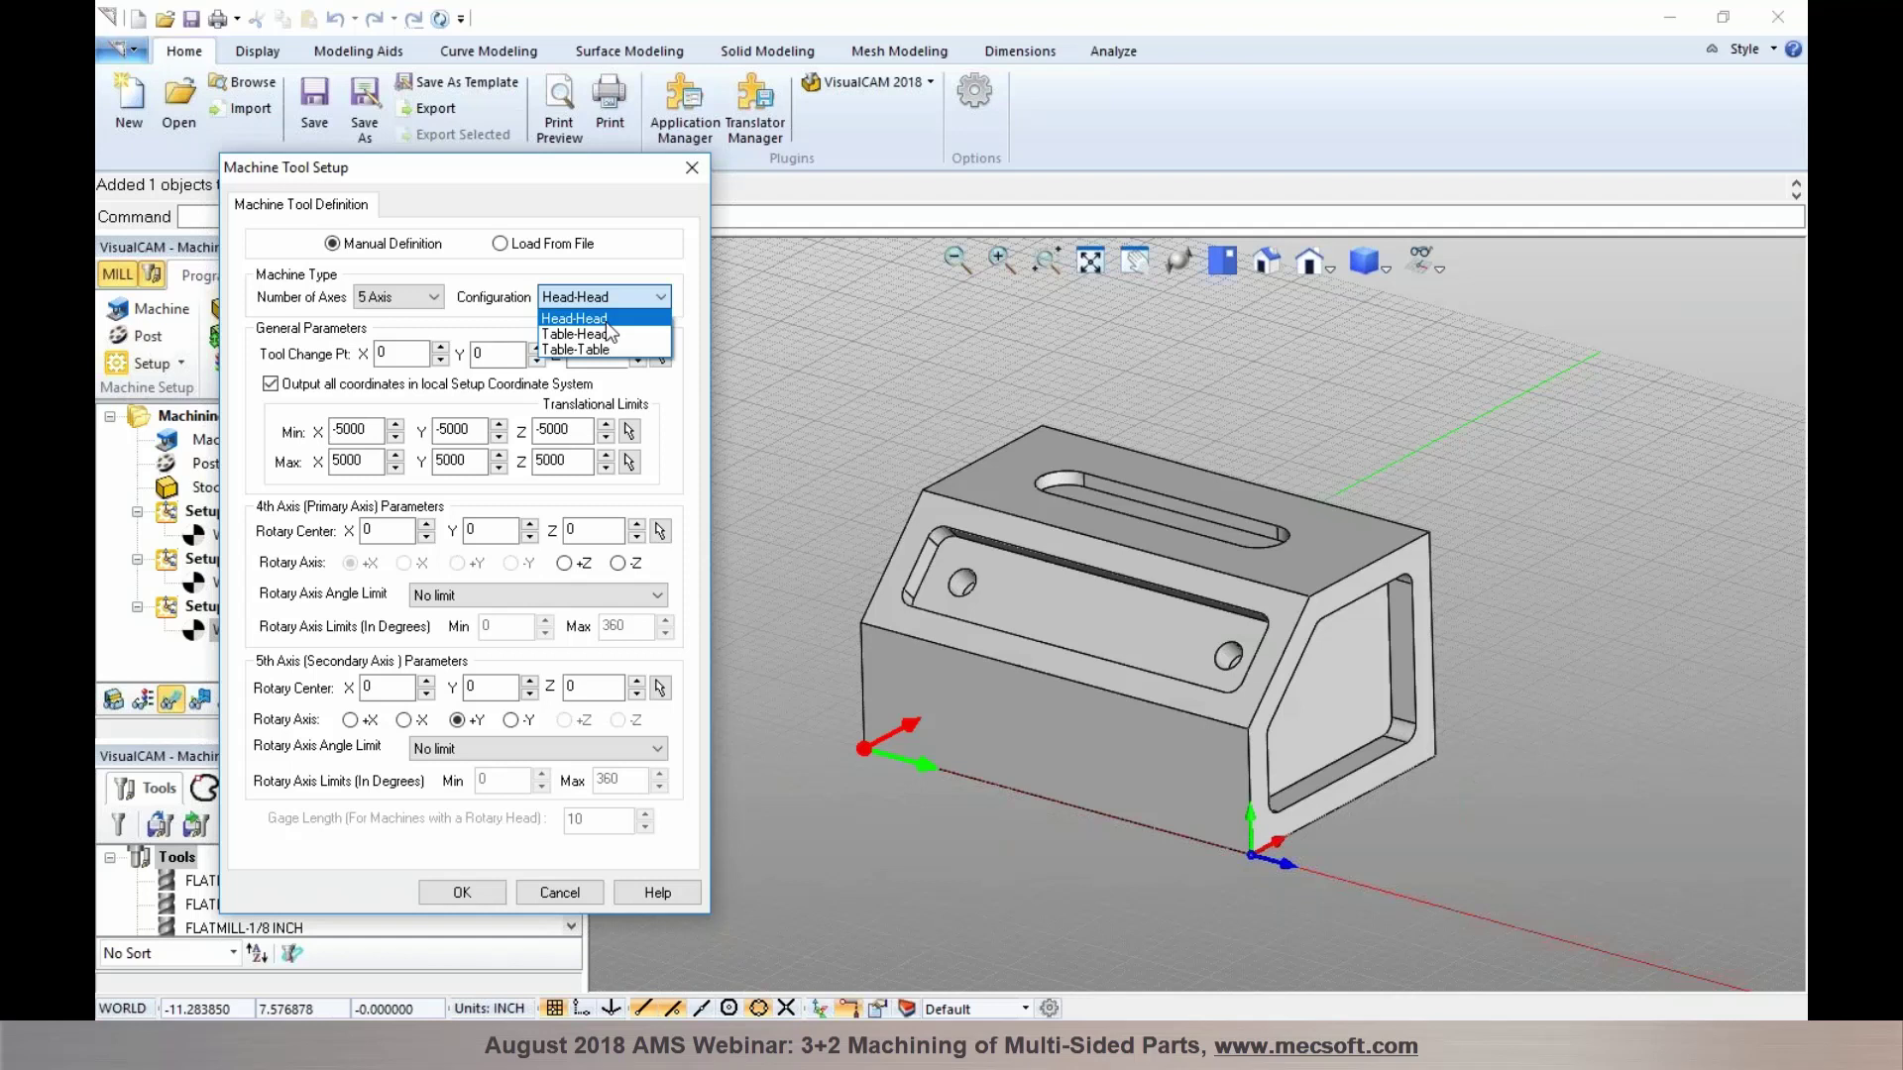
left_click(608, 335)
left_click(609, 336)
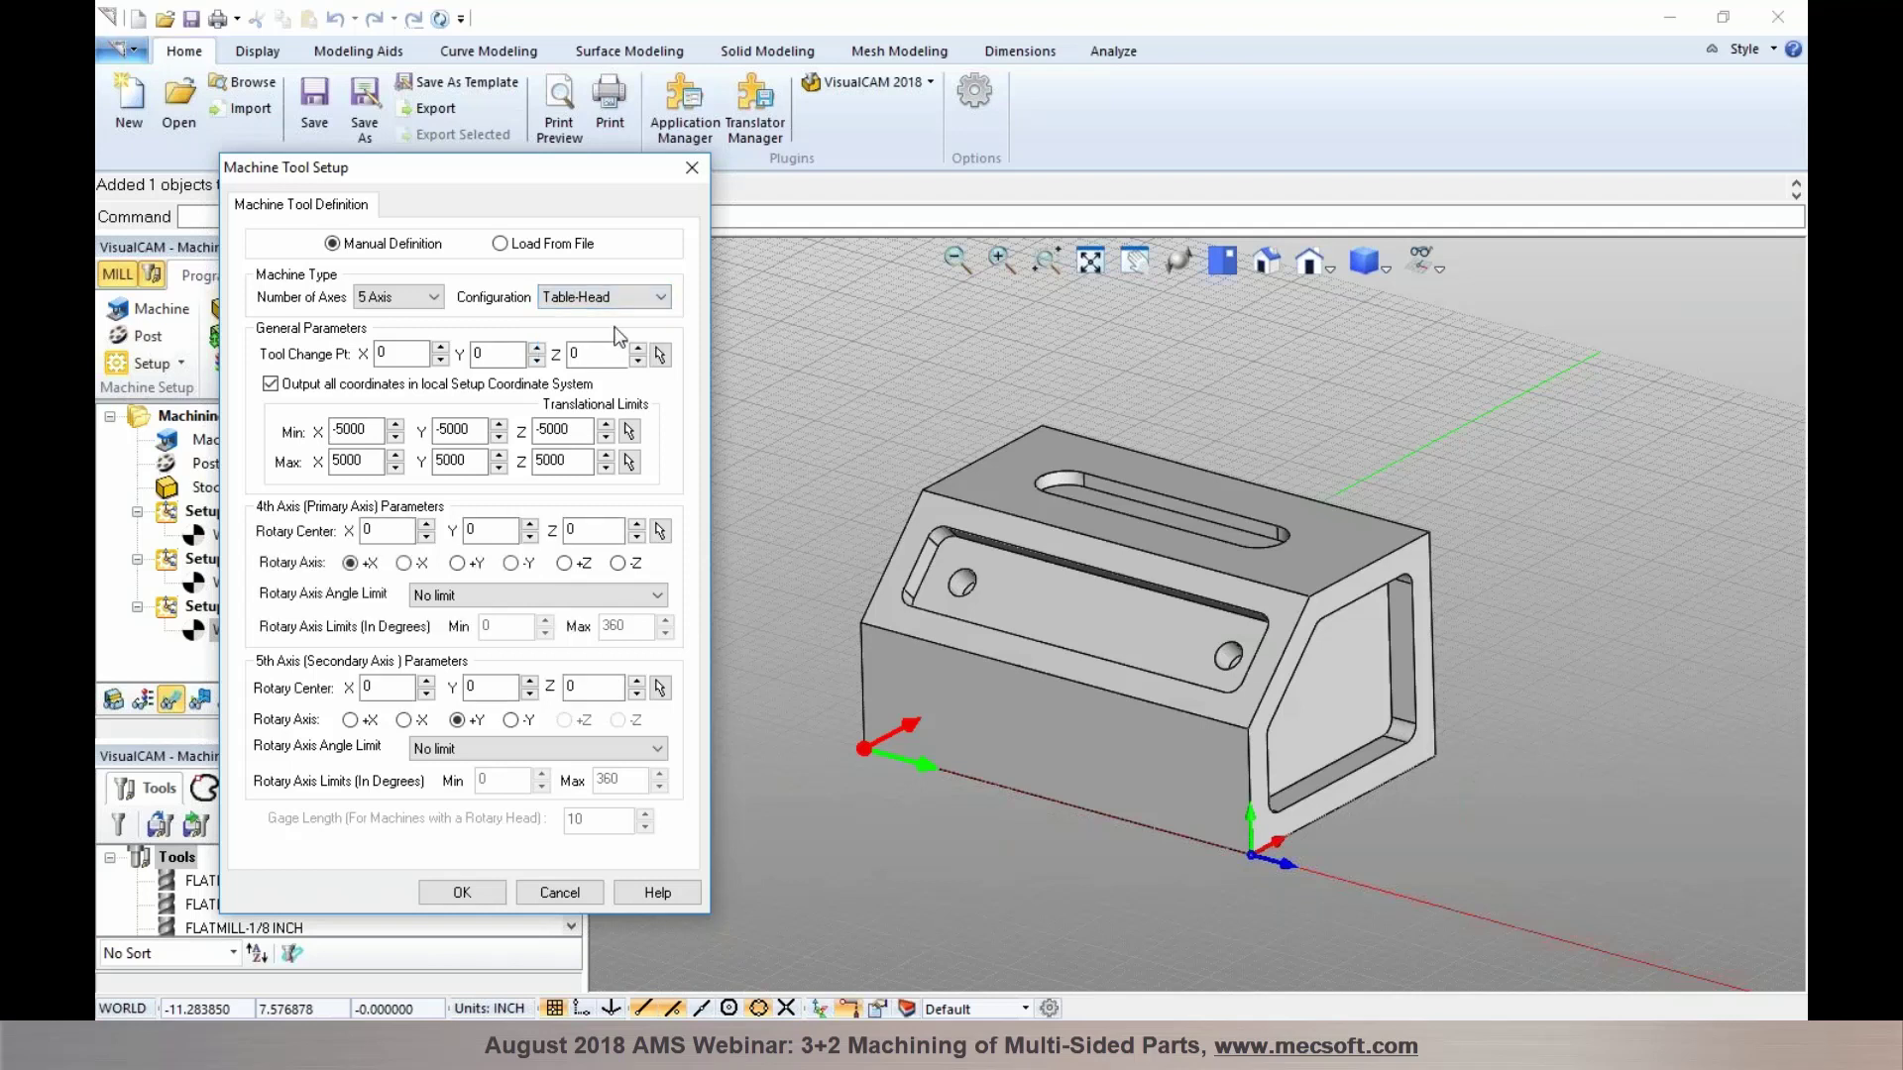
left_click(609, 299)
left_click(609, 349)
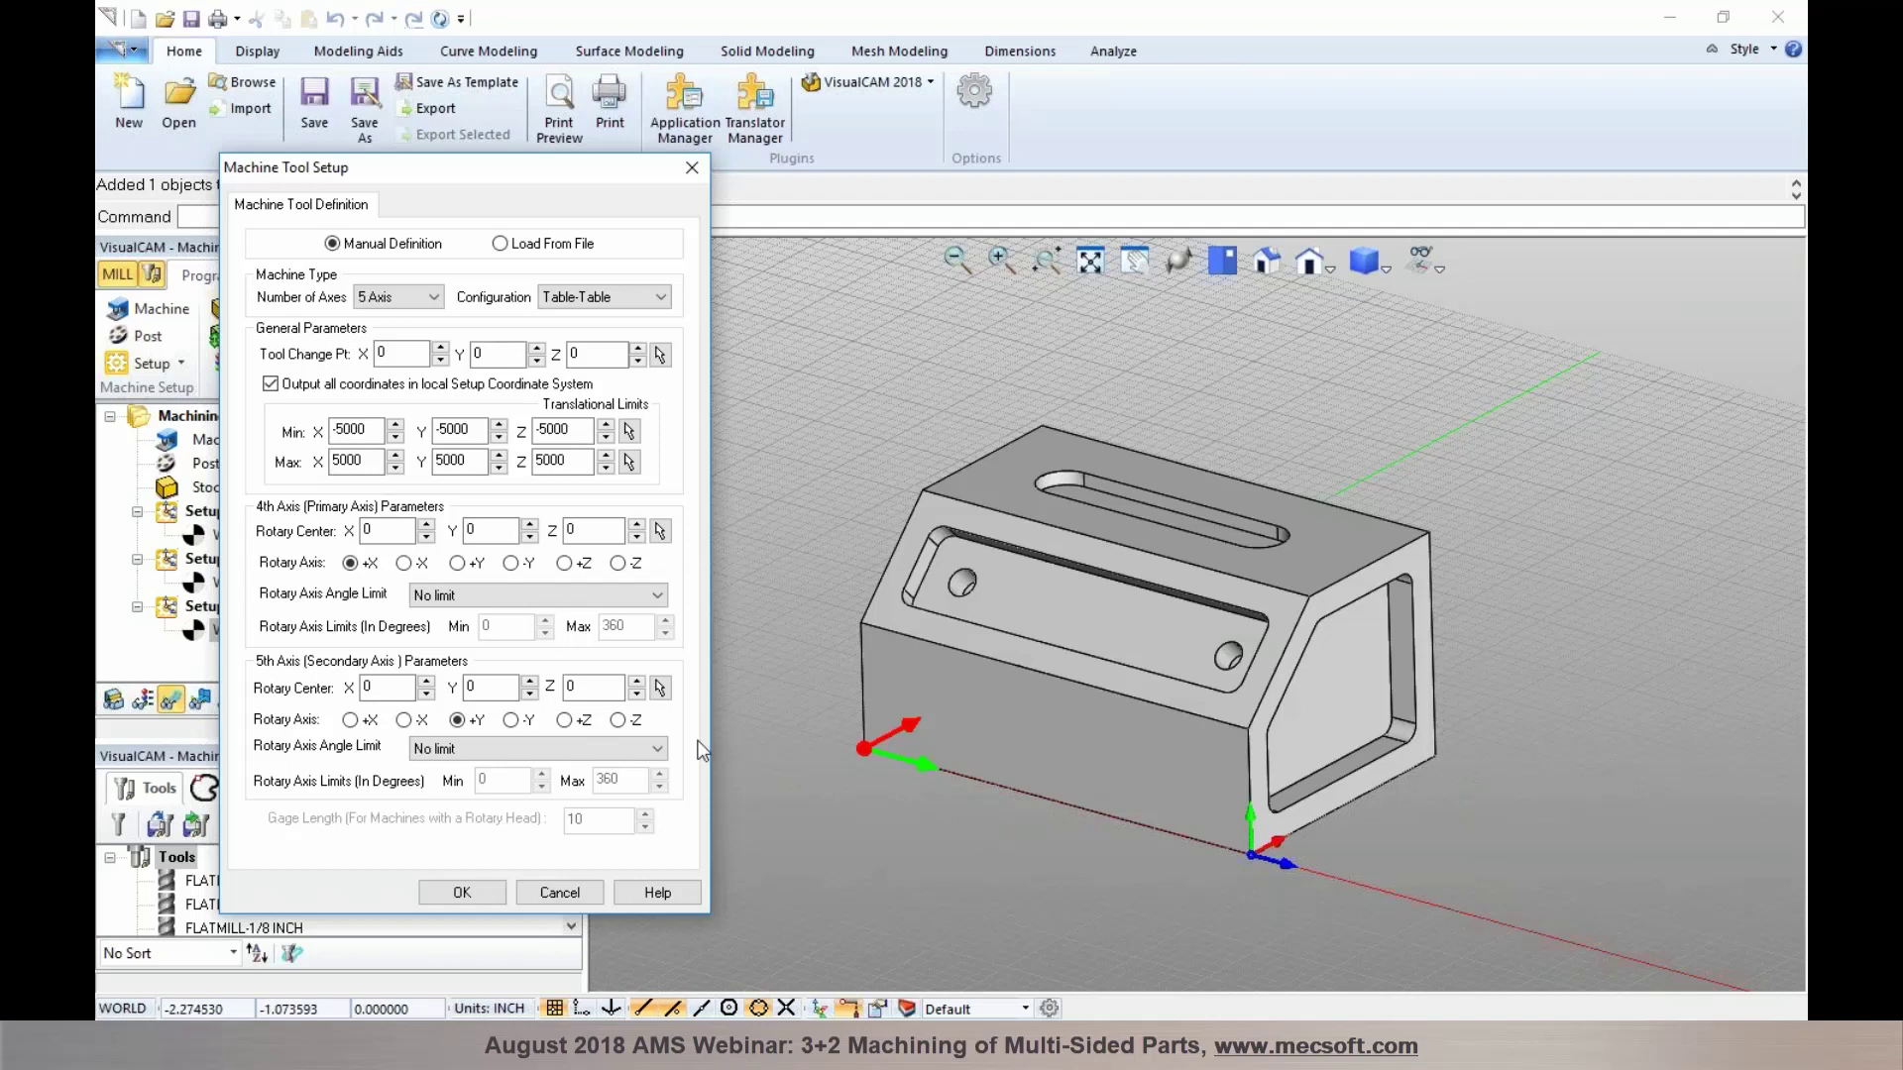
left_click(565, 721)
left_click(476, 898)
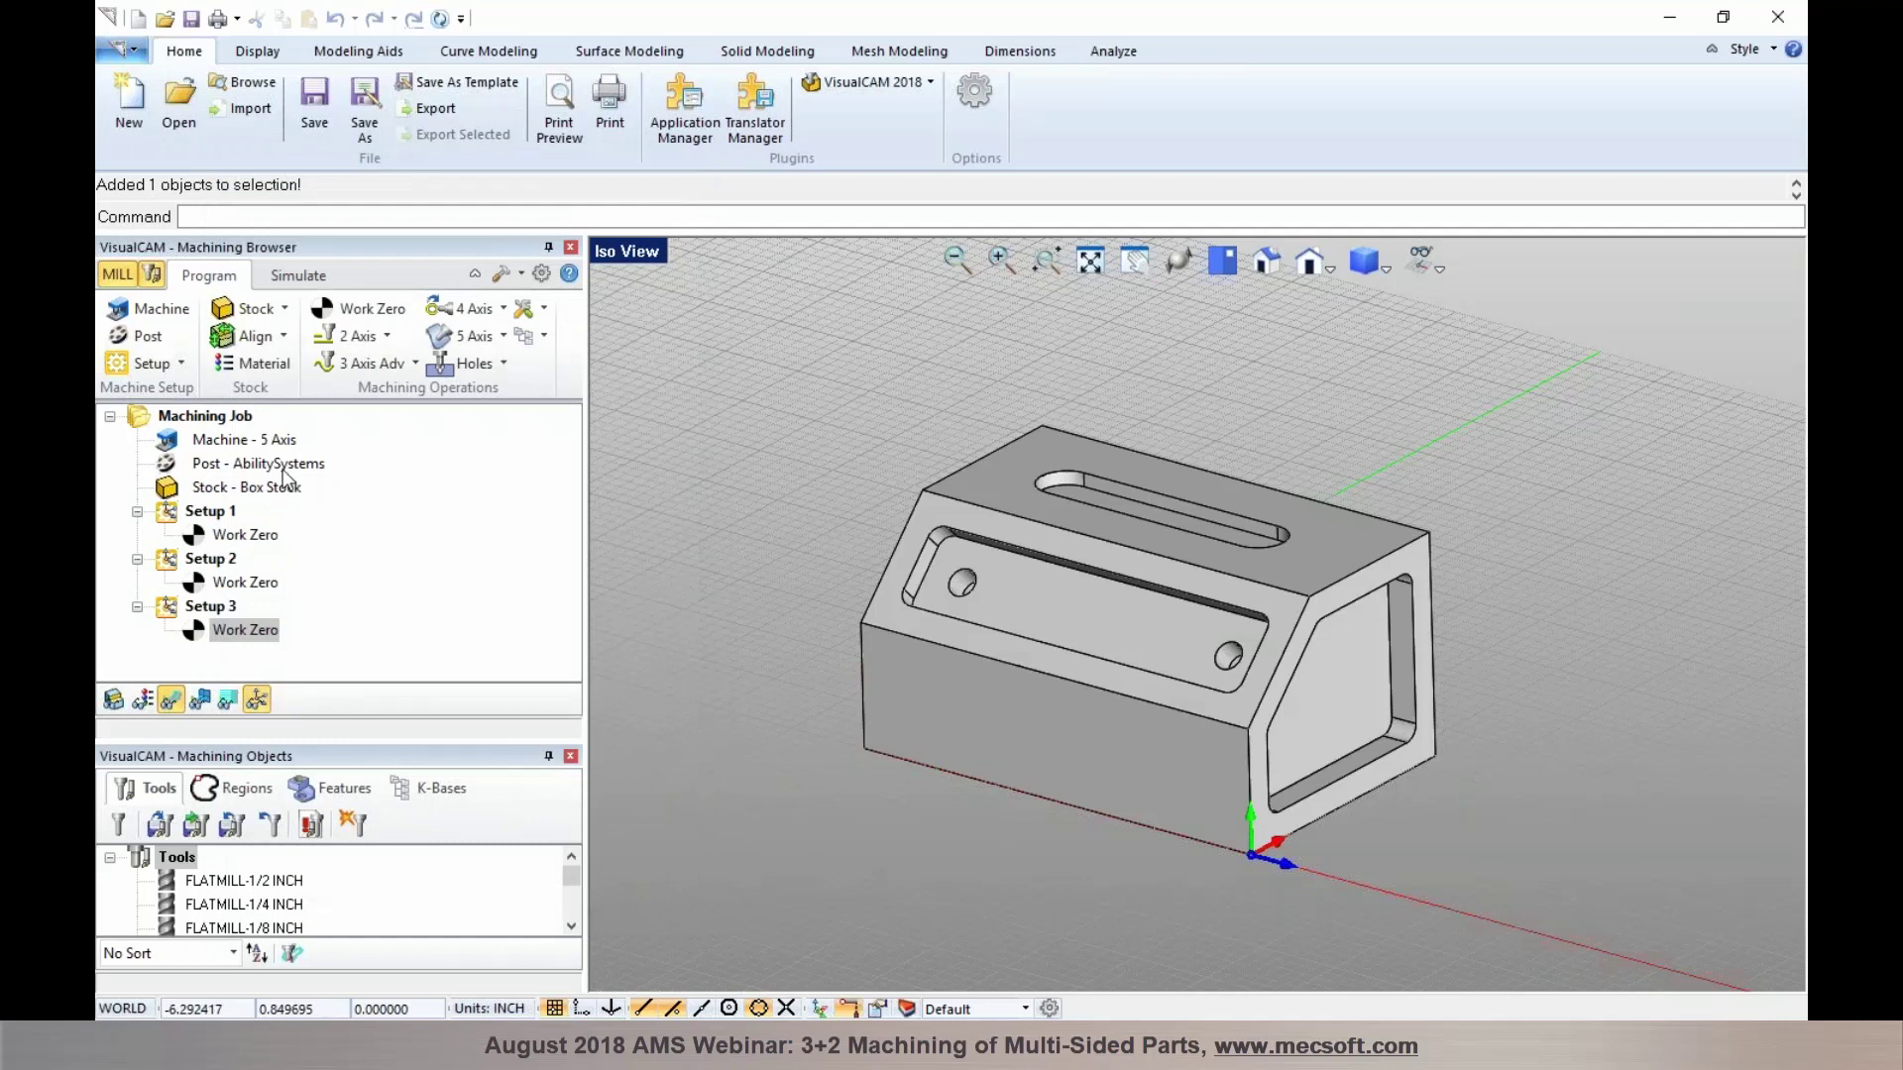
Start a 2 1/2 Axis Pocketing operation in Setup 1, placed after its work zero
left_click(245, 534)
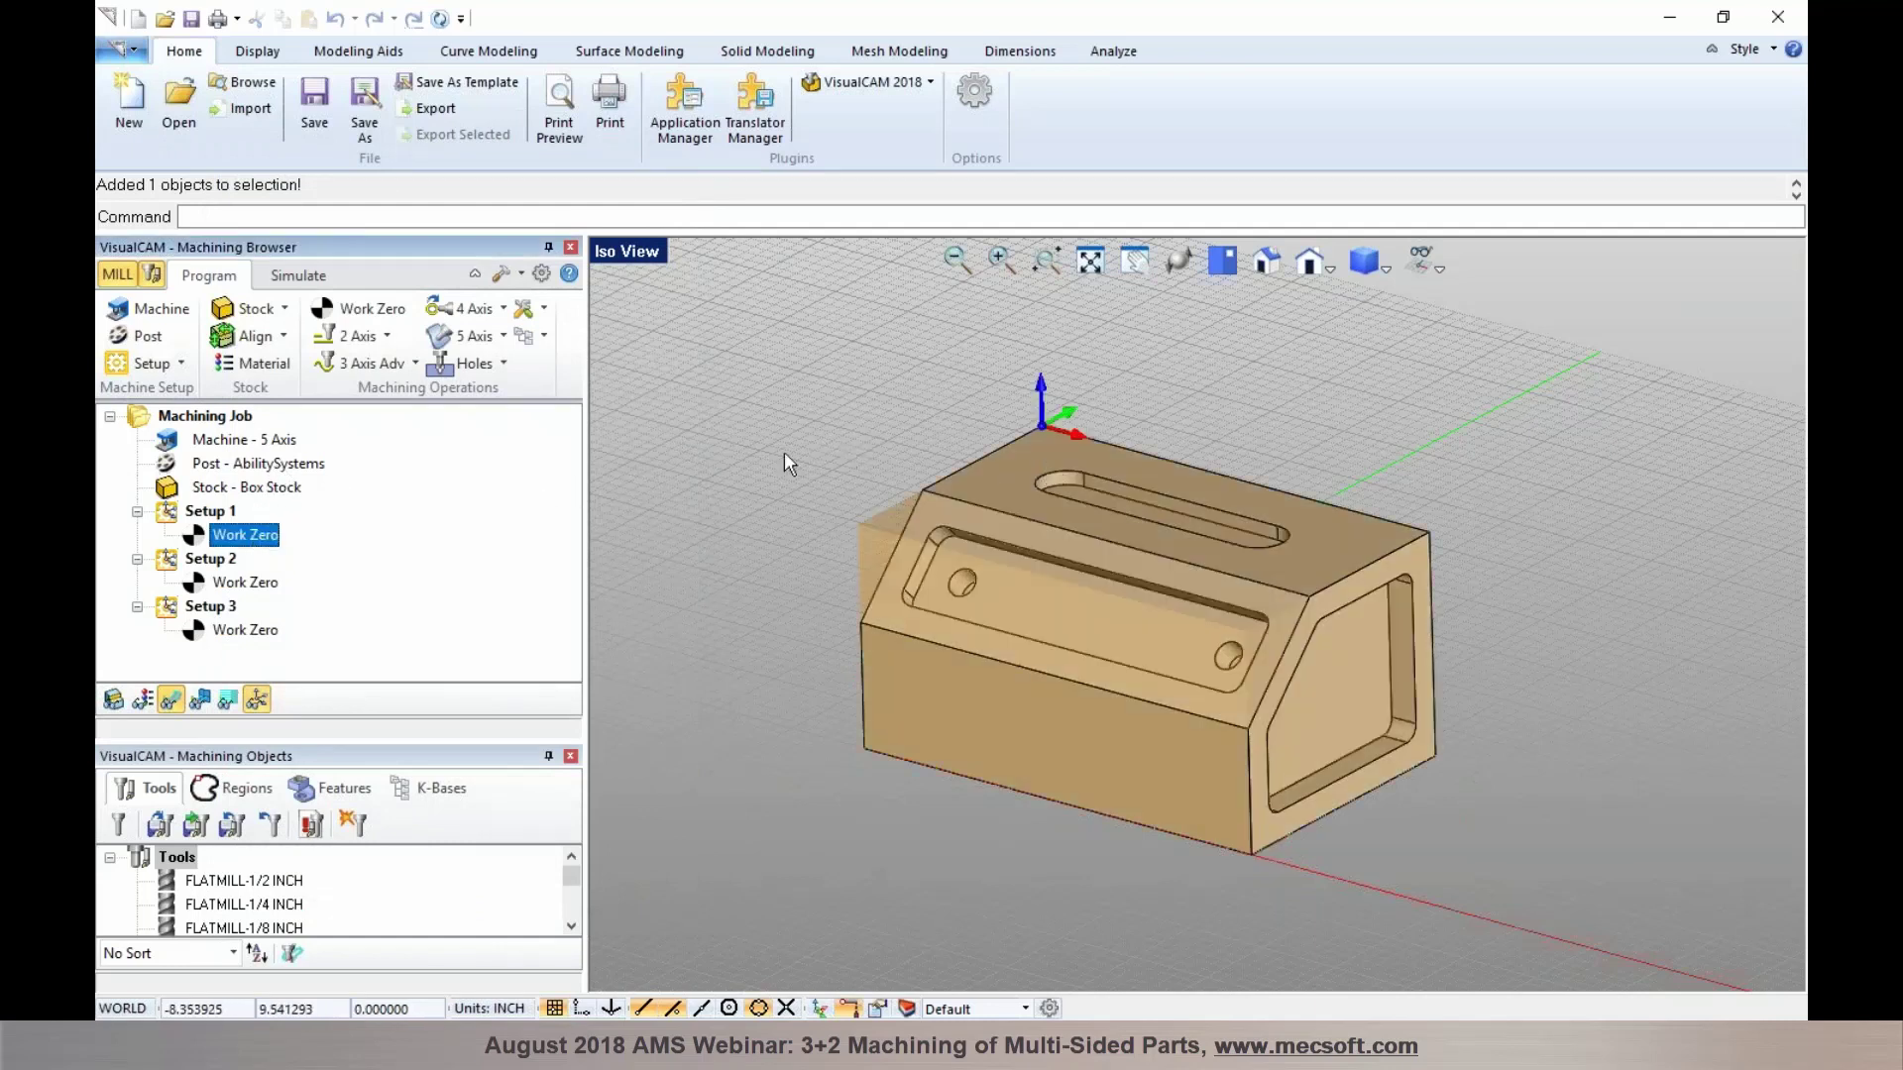
left_click(388, 336)
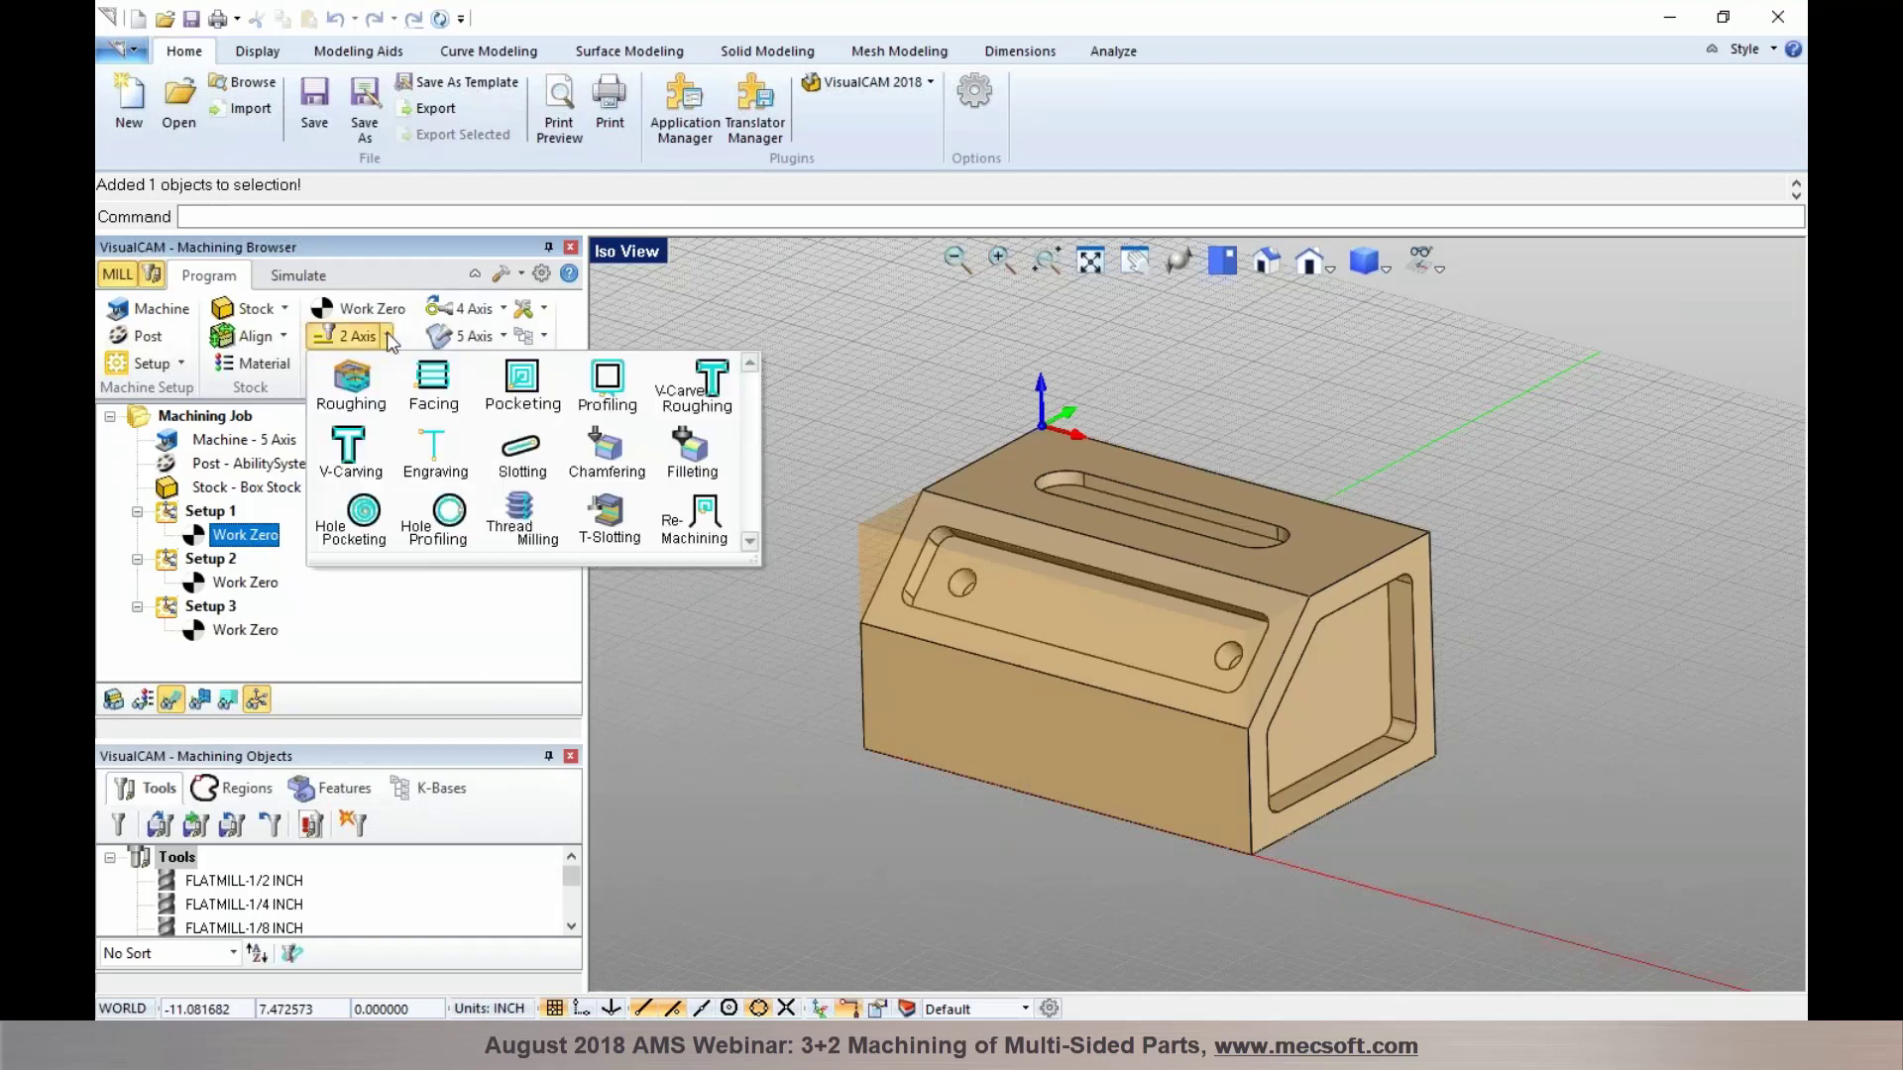
left_click(523, 382)
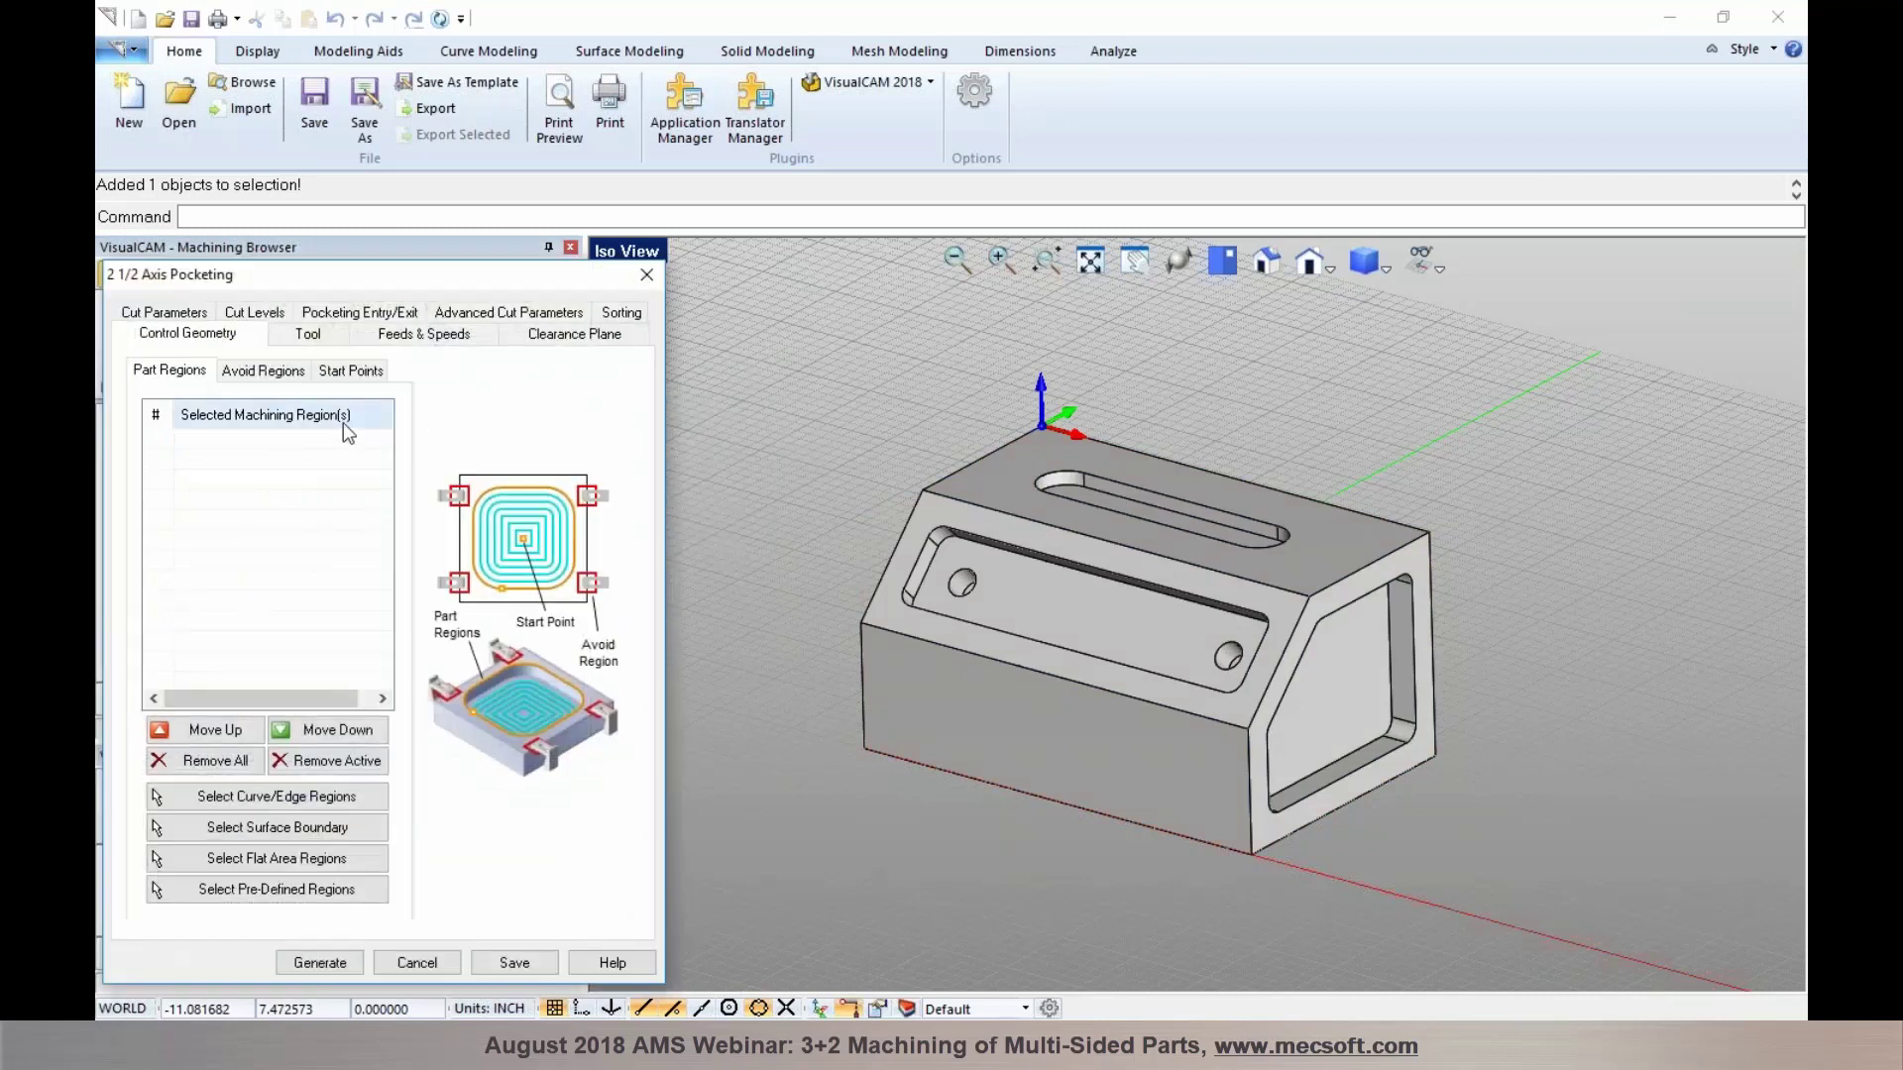
Try to select the floor of the top-face slot as a flat area region for the pocketing
left_click(337, 856)
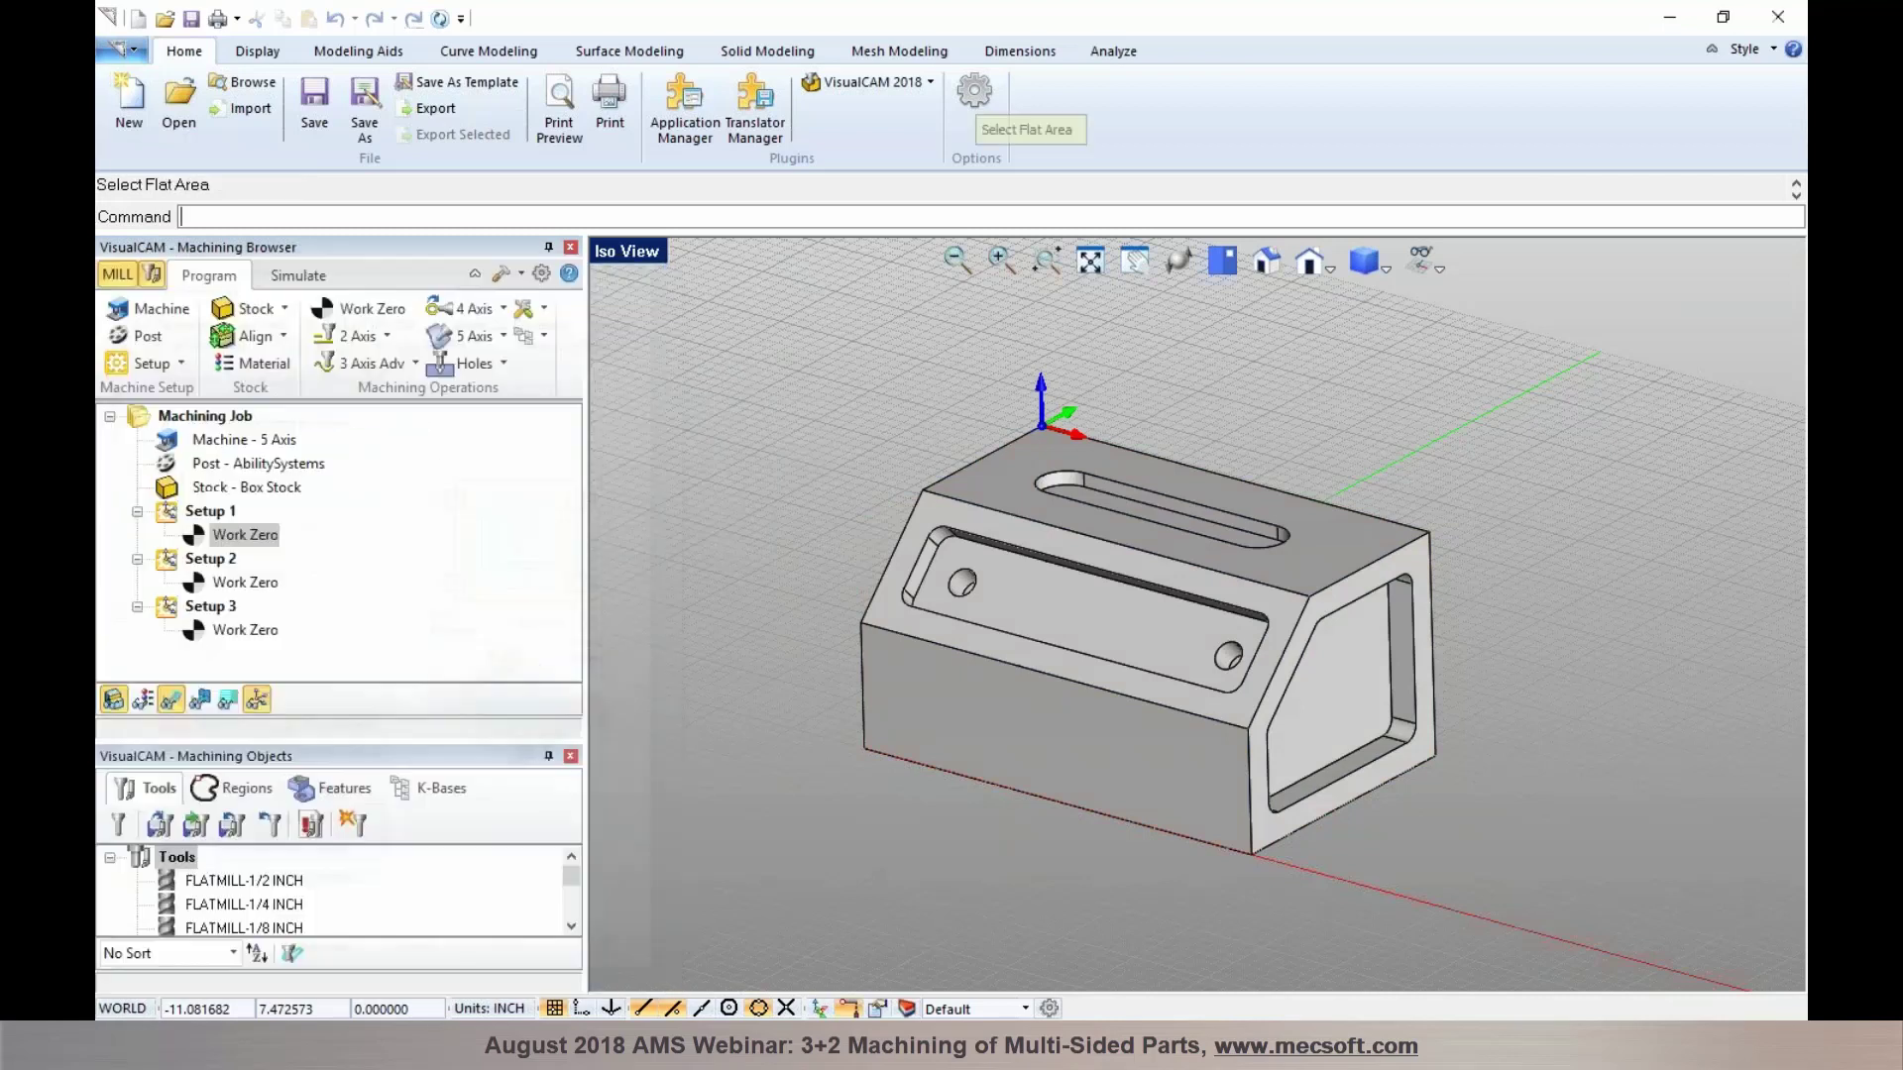
middle_click_drag(1186, 561, 1206, 567)
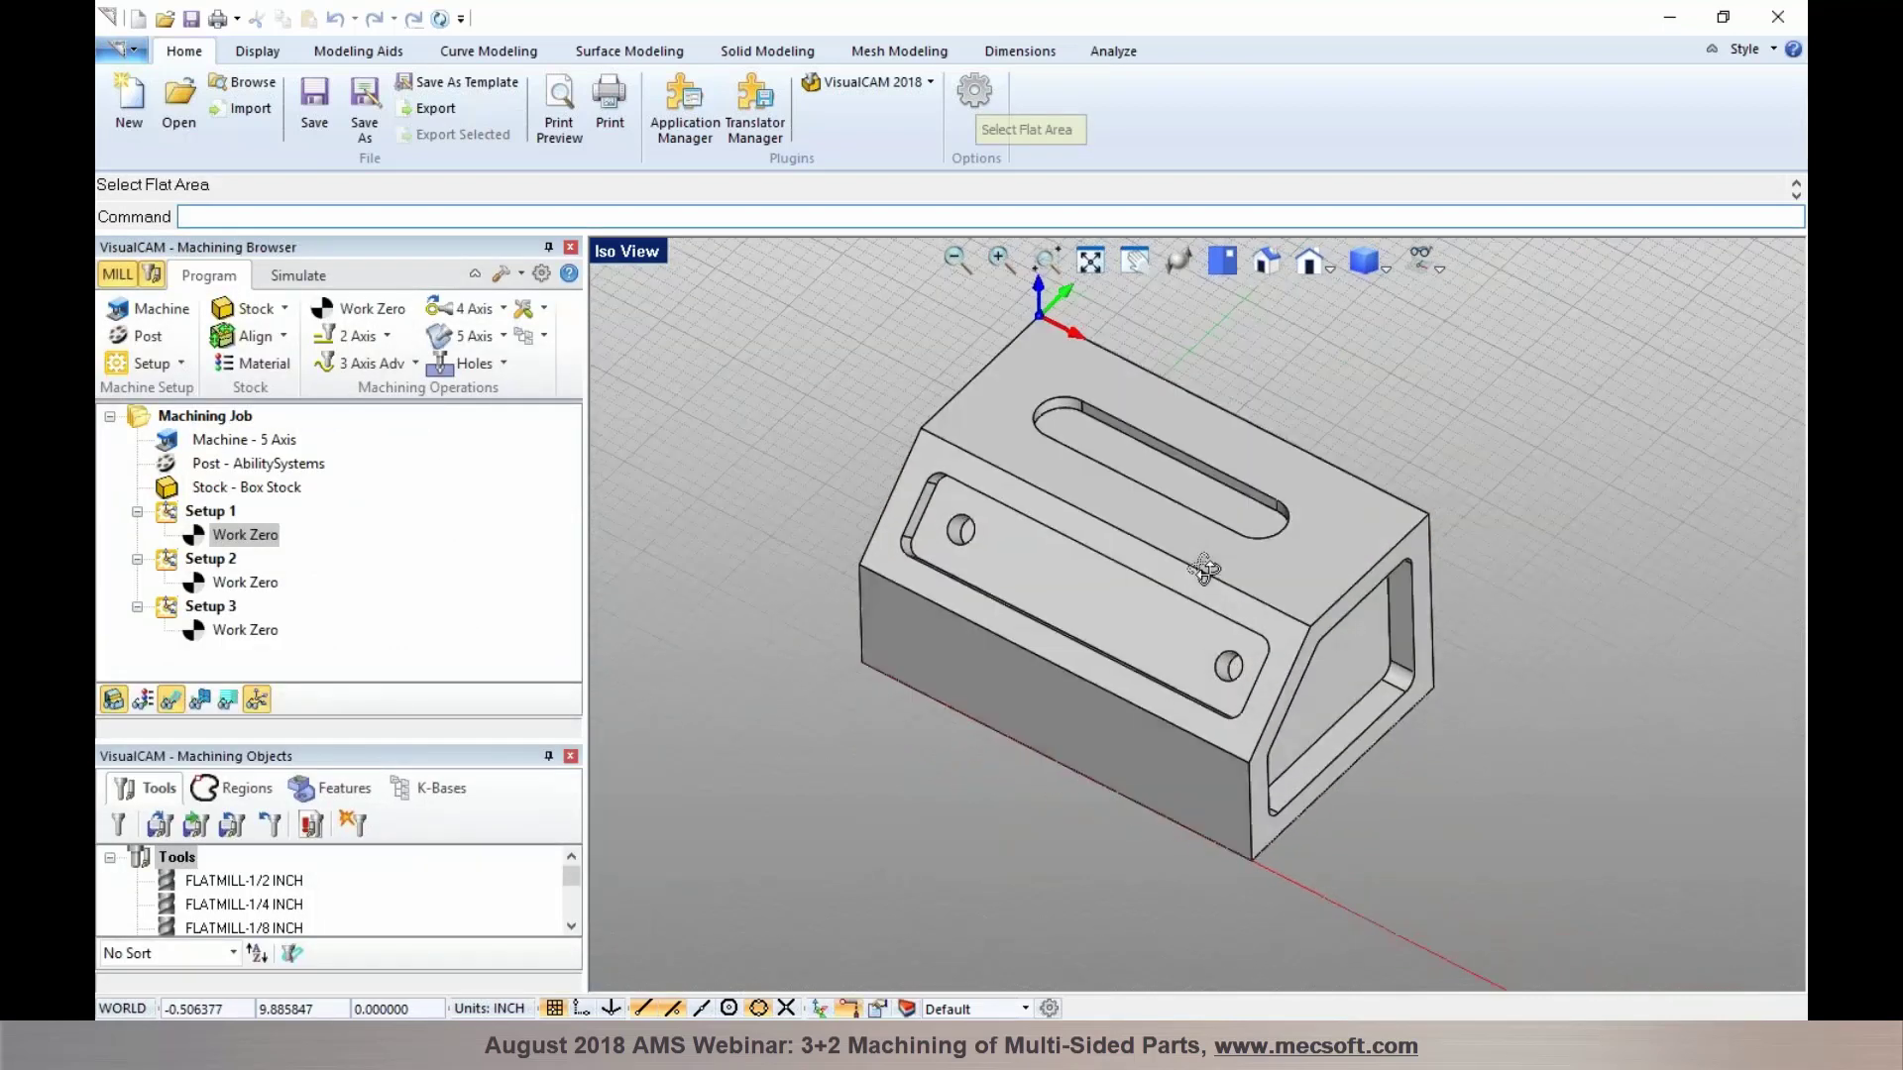
scroll(1210, 492, "up", 2)
left_click(1210, 486)
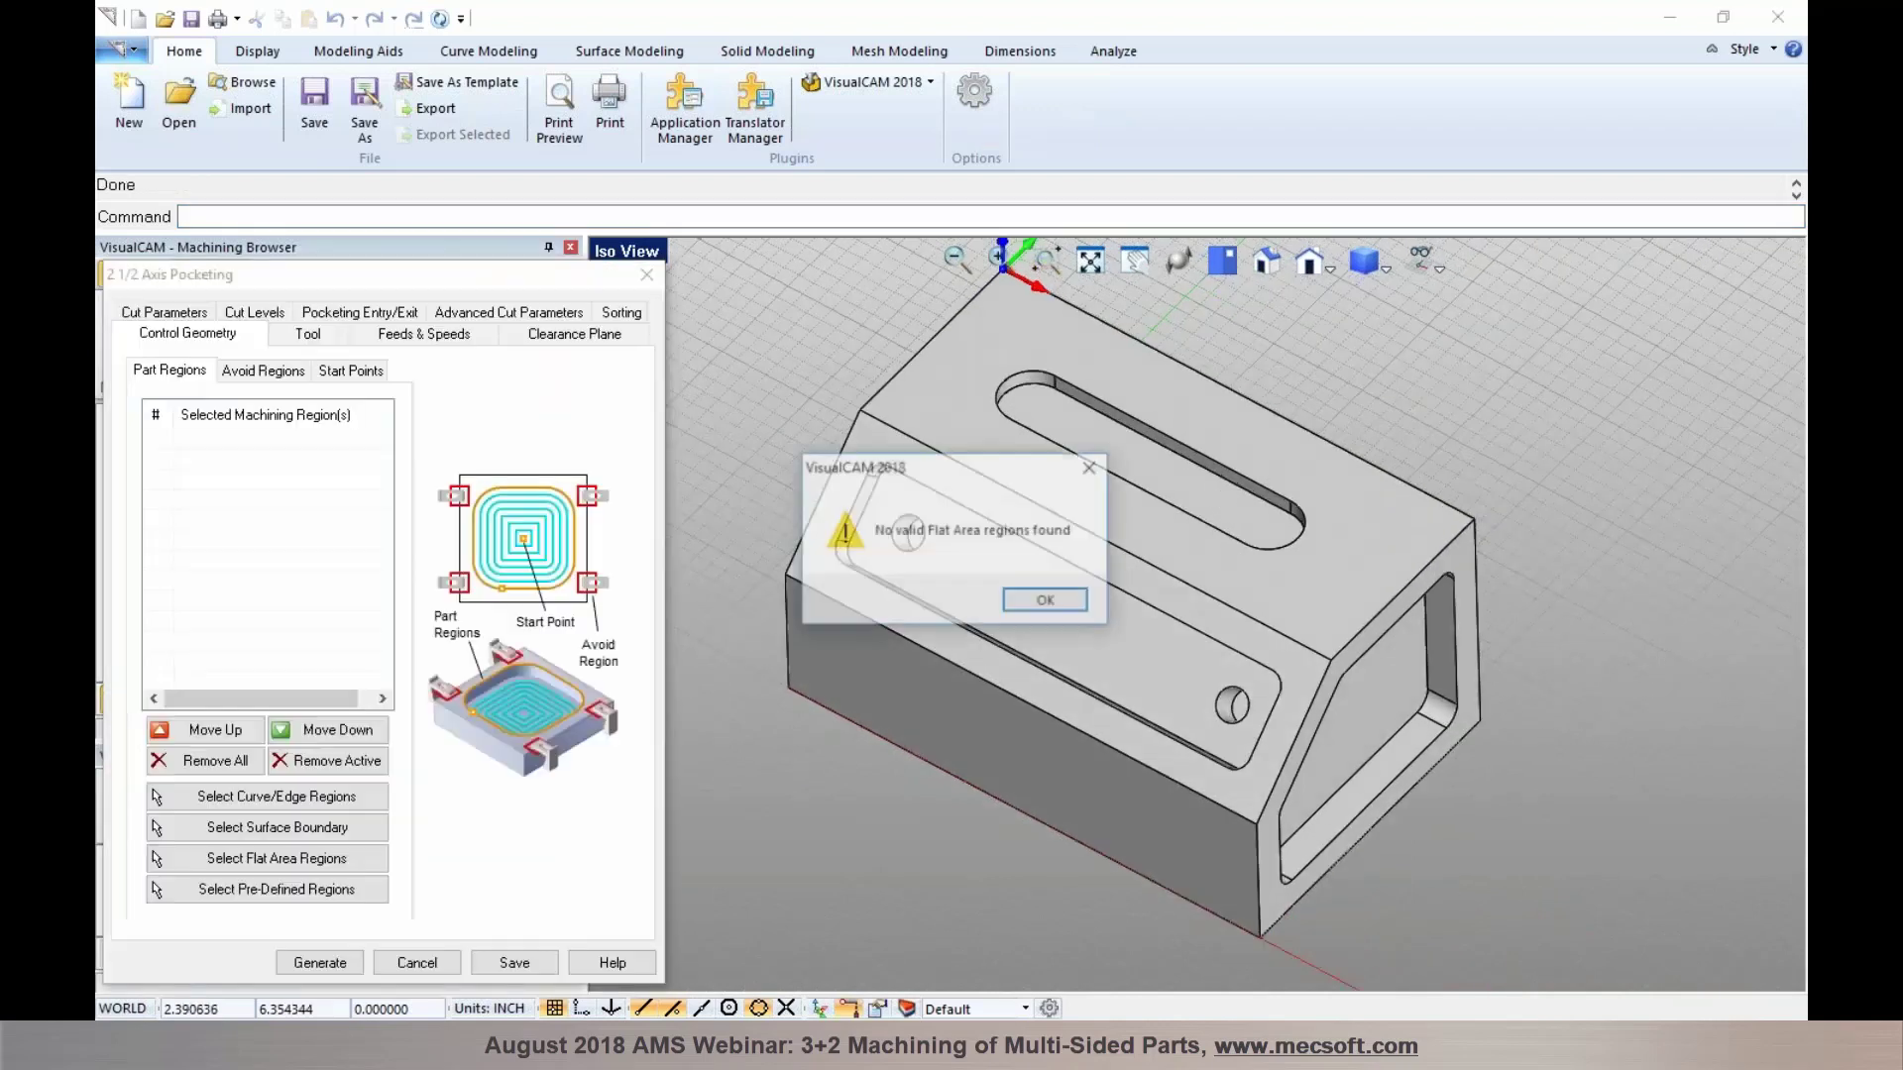
left_click(1047, 602)
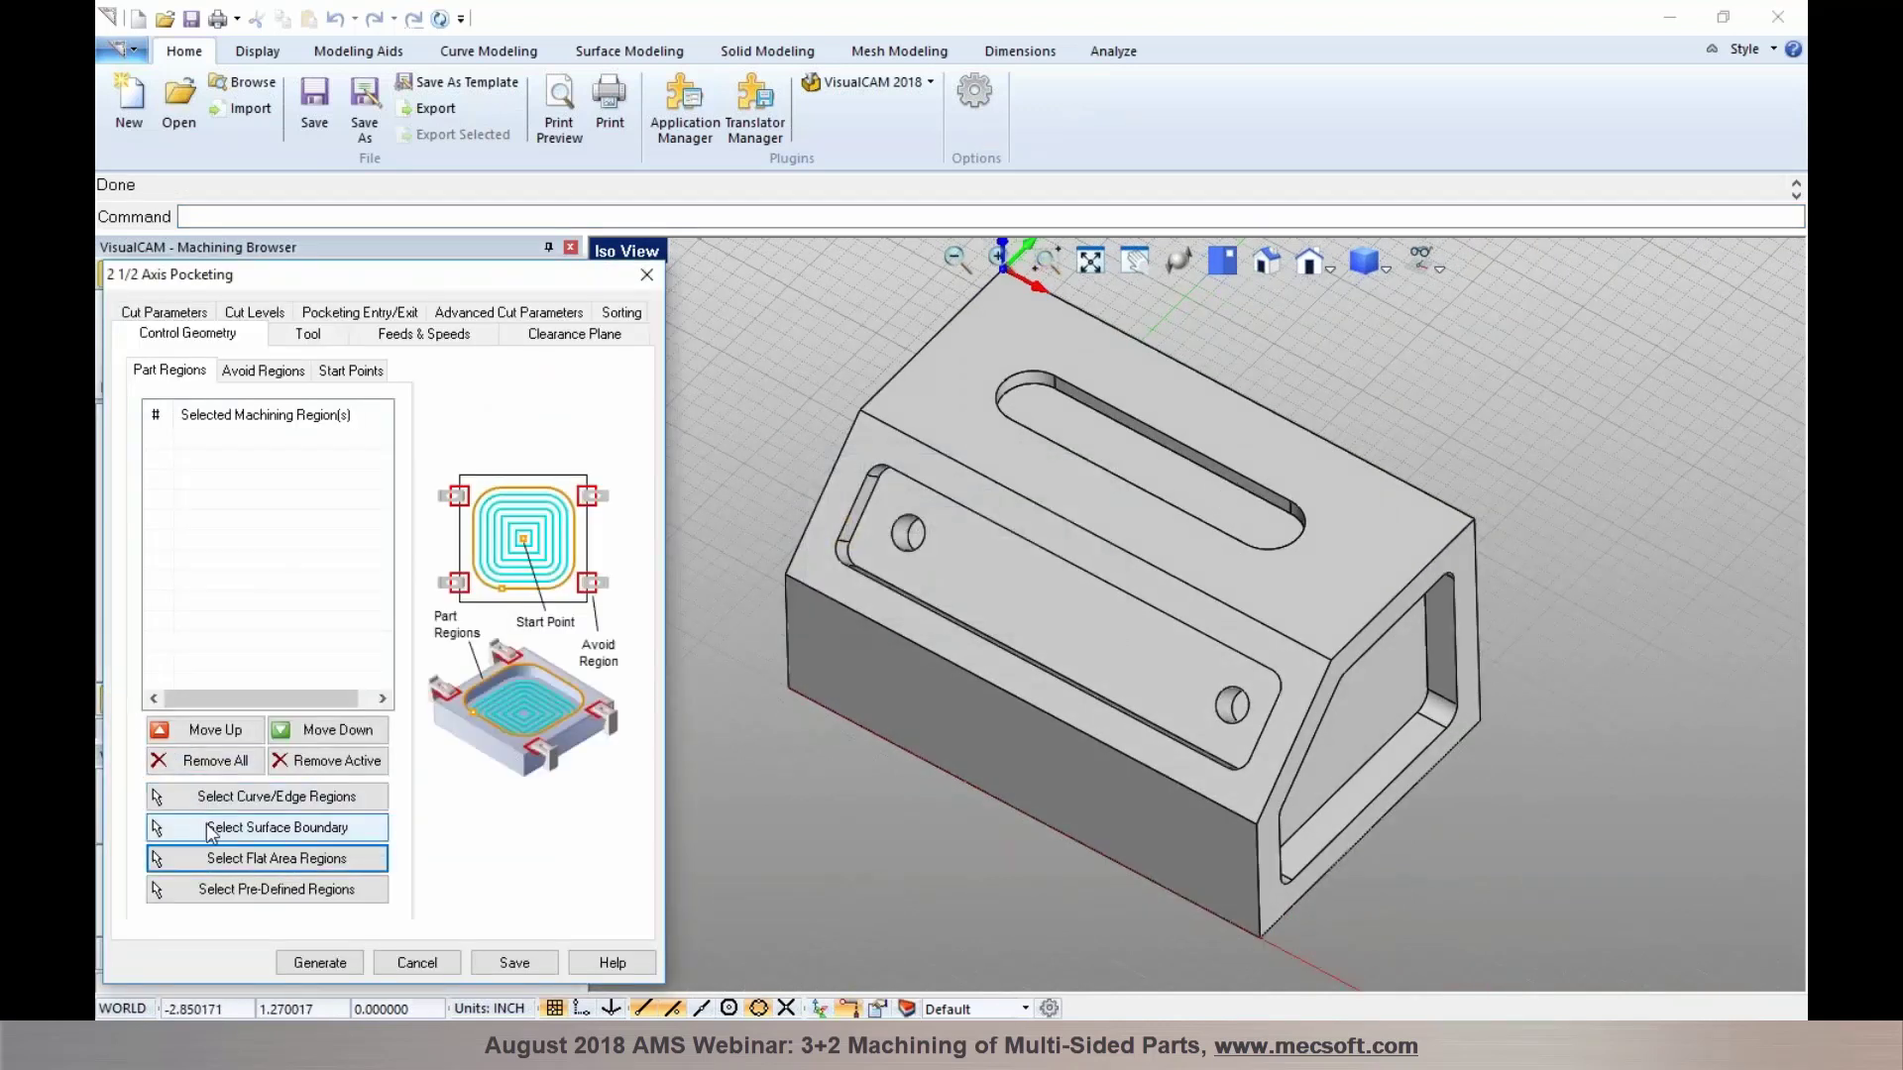
Select the four upper edges of the top-face slot as curve/edge machining regions for the pocketing
left_click(249, 805)
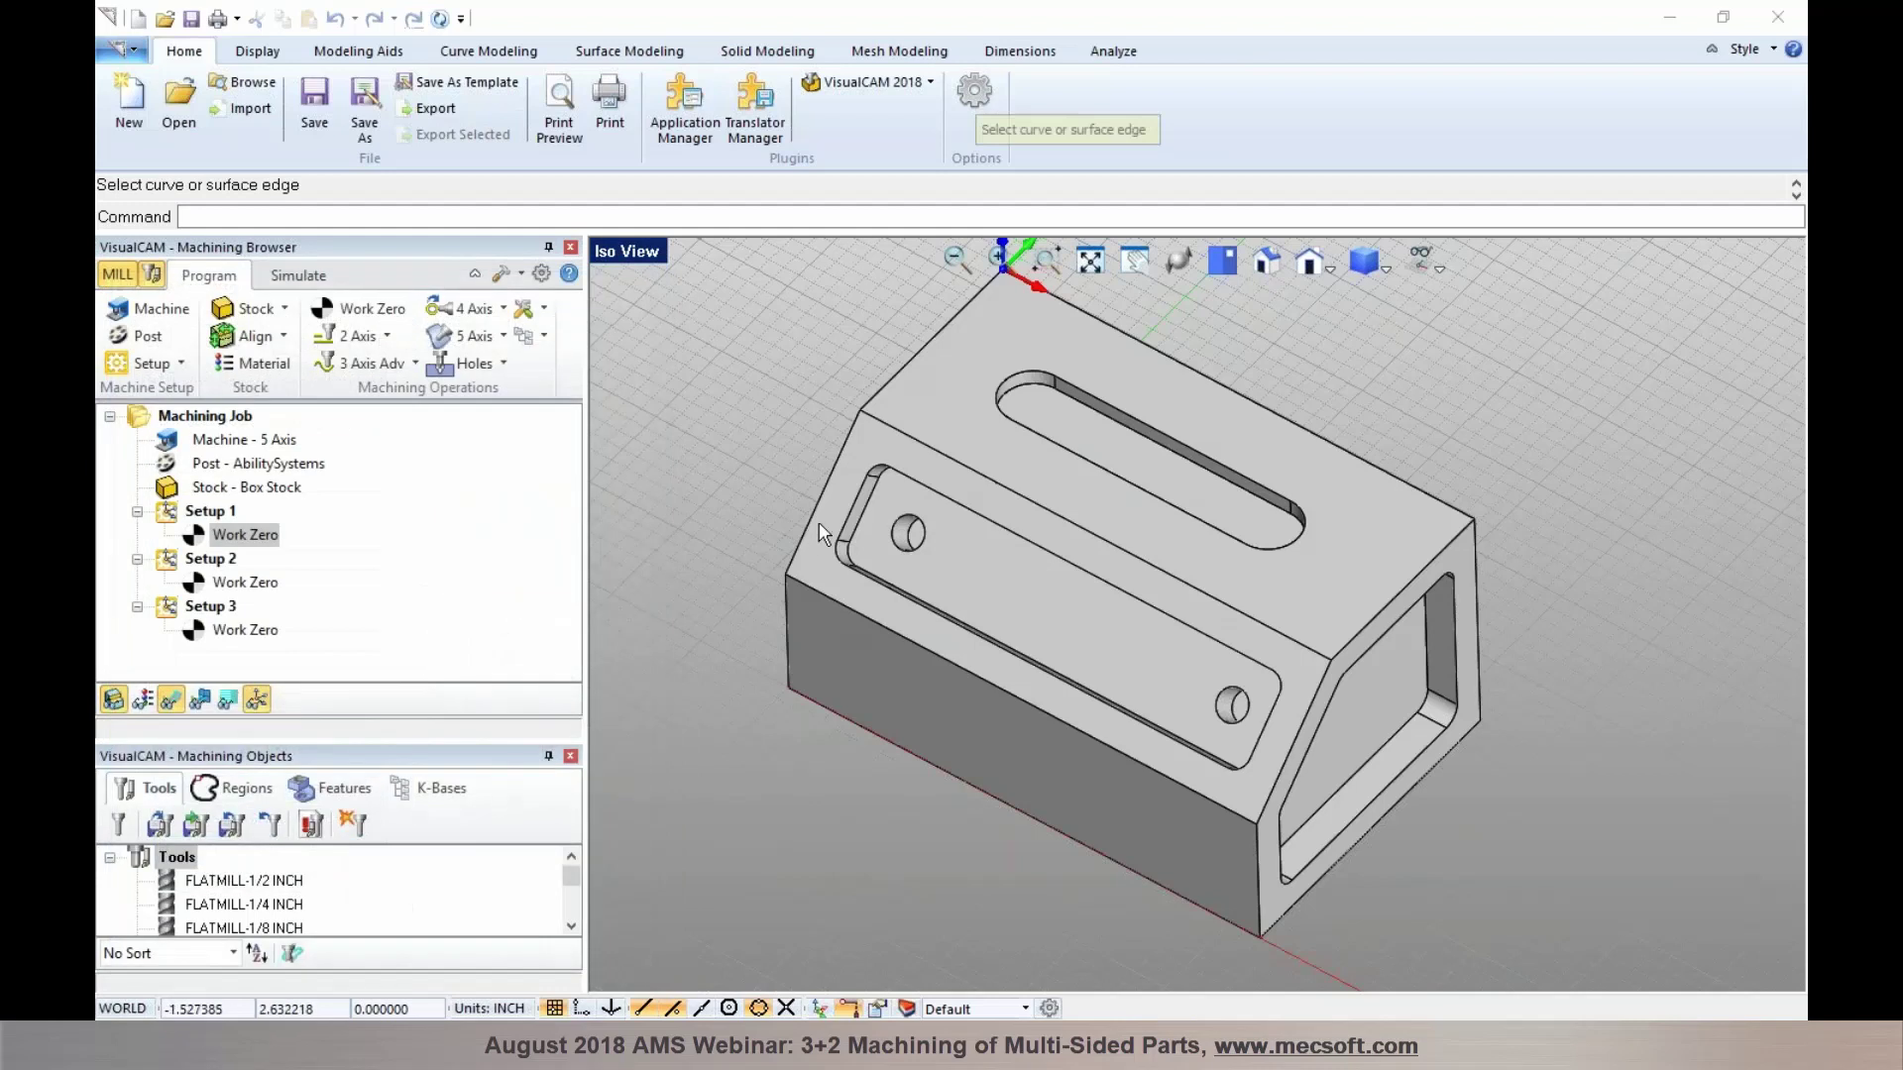
left_click(1015, 372)
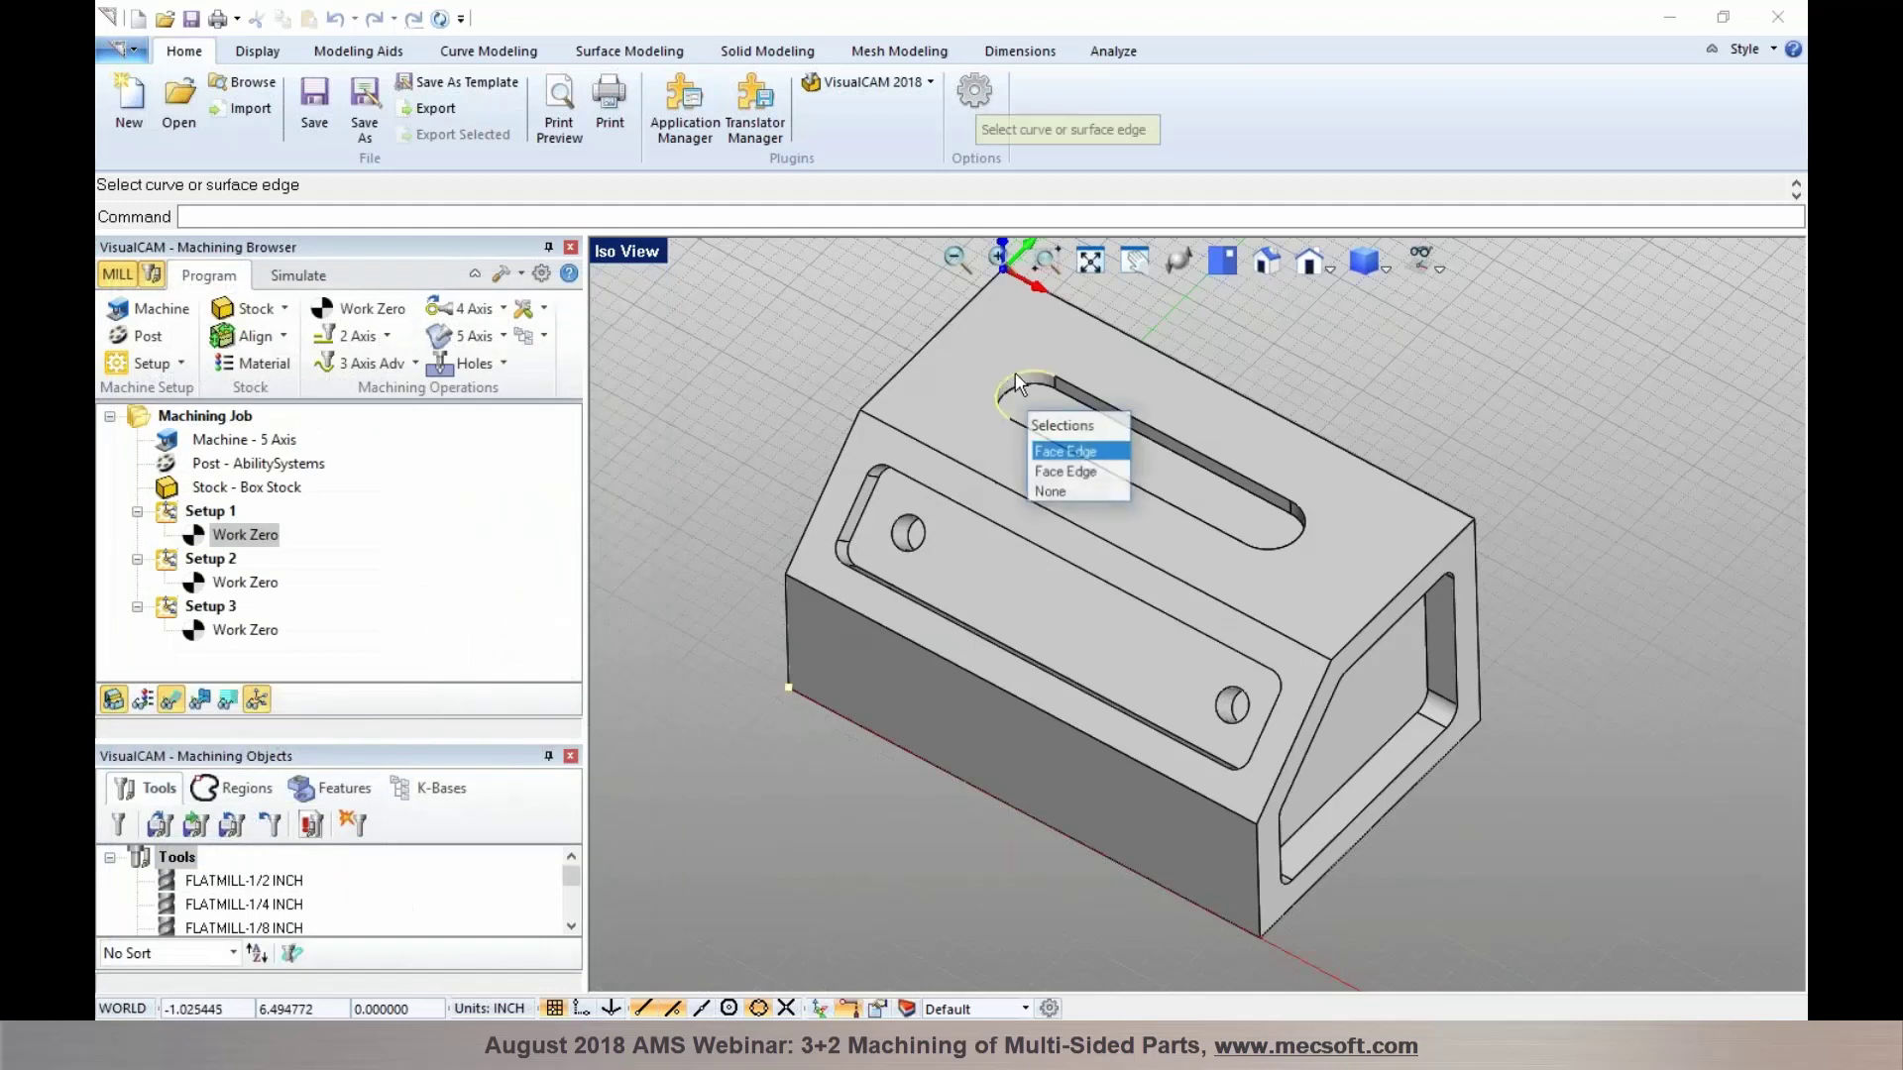
left_click(1078, 454)
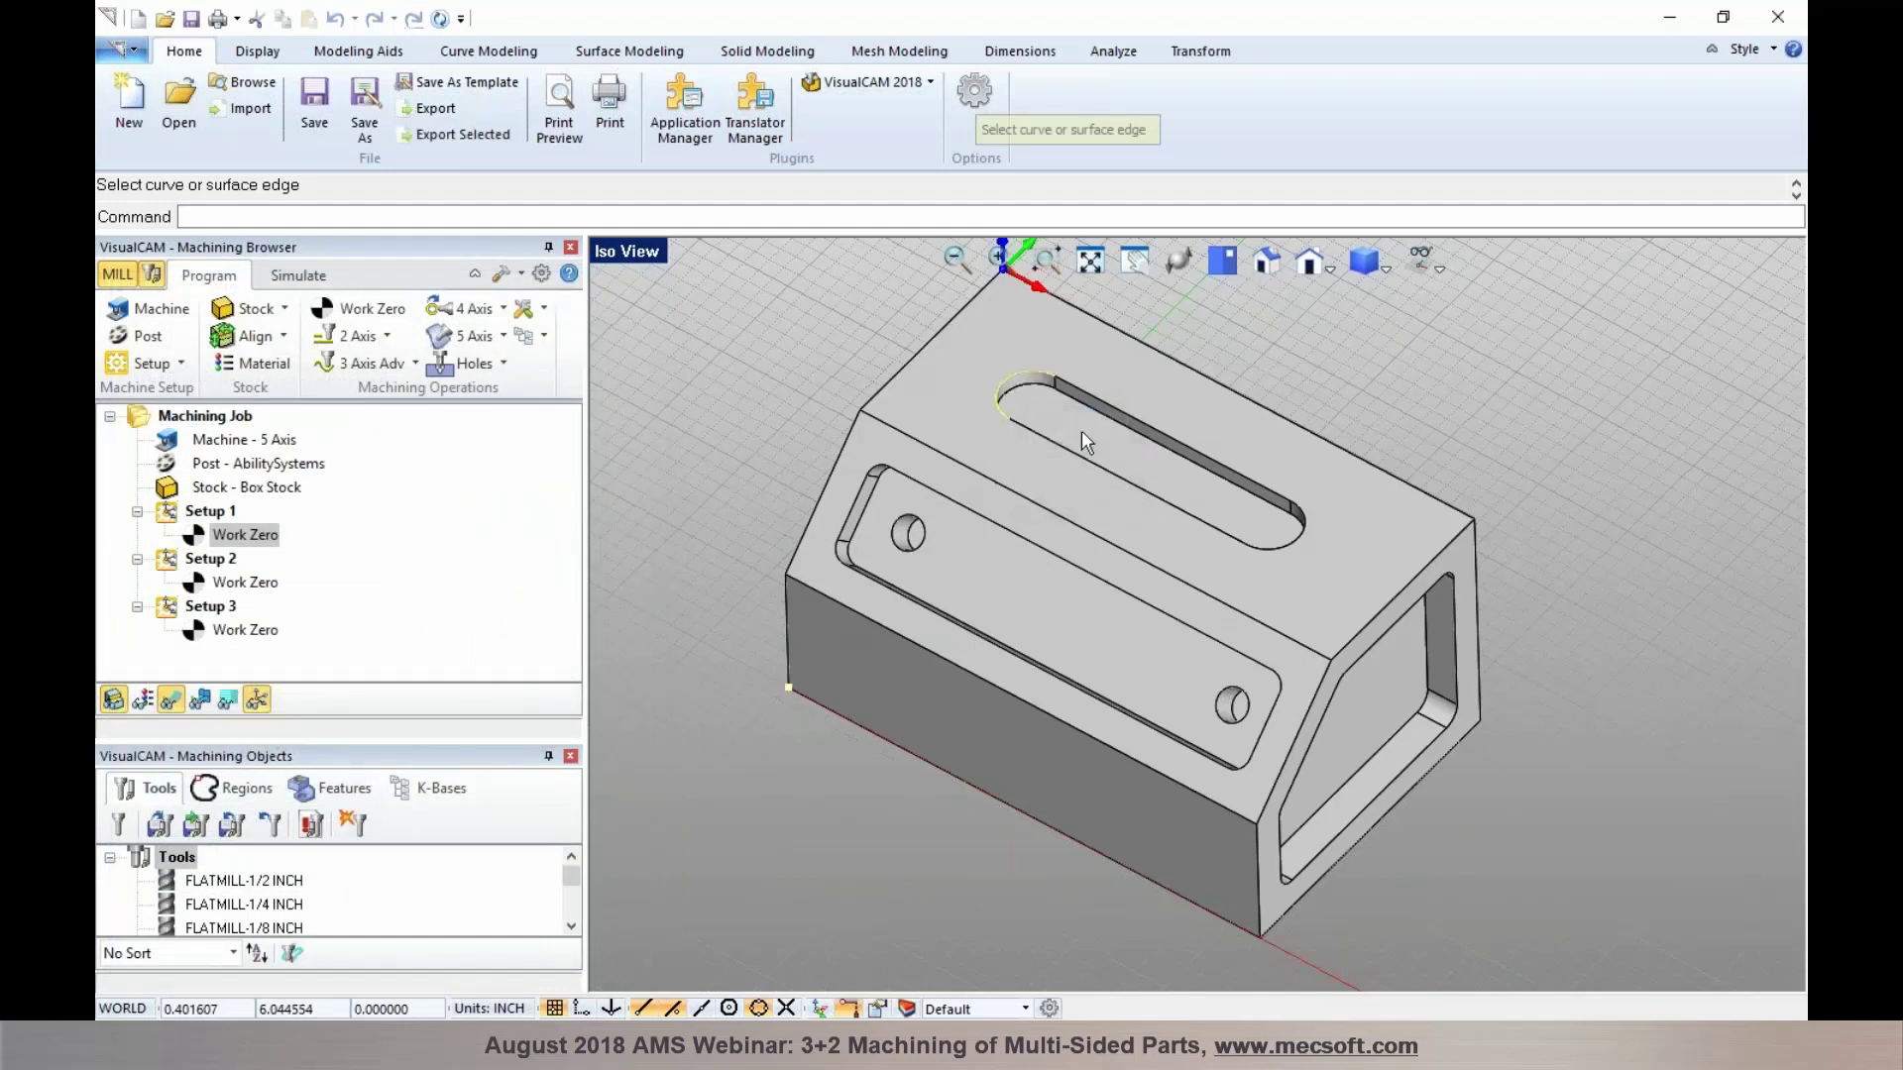
left_click(1100, 401)
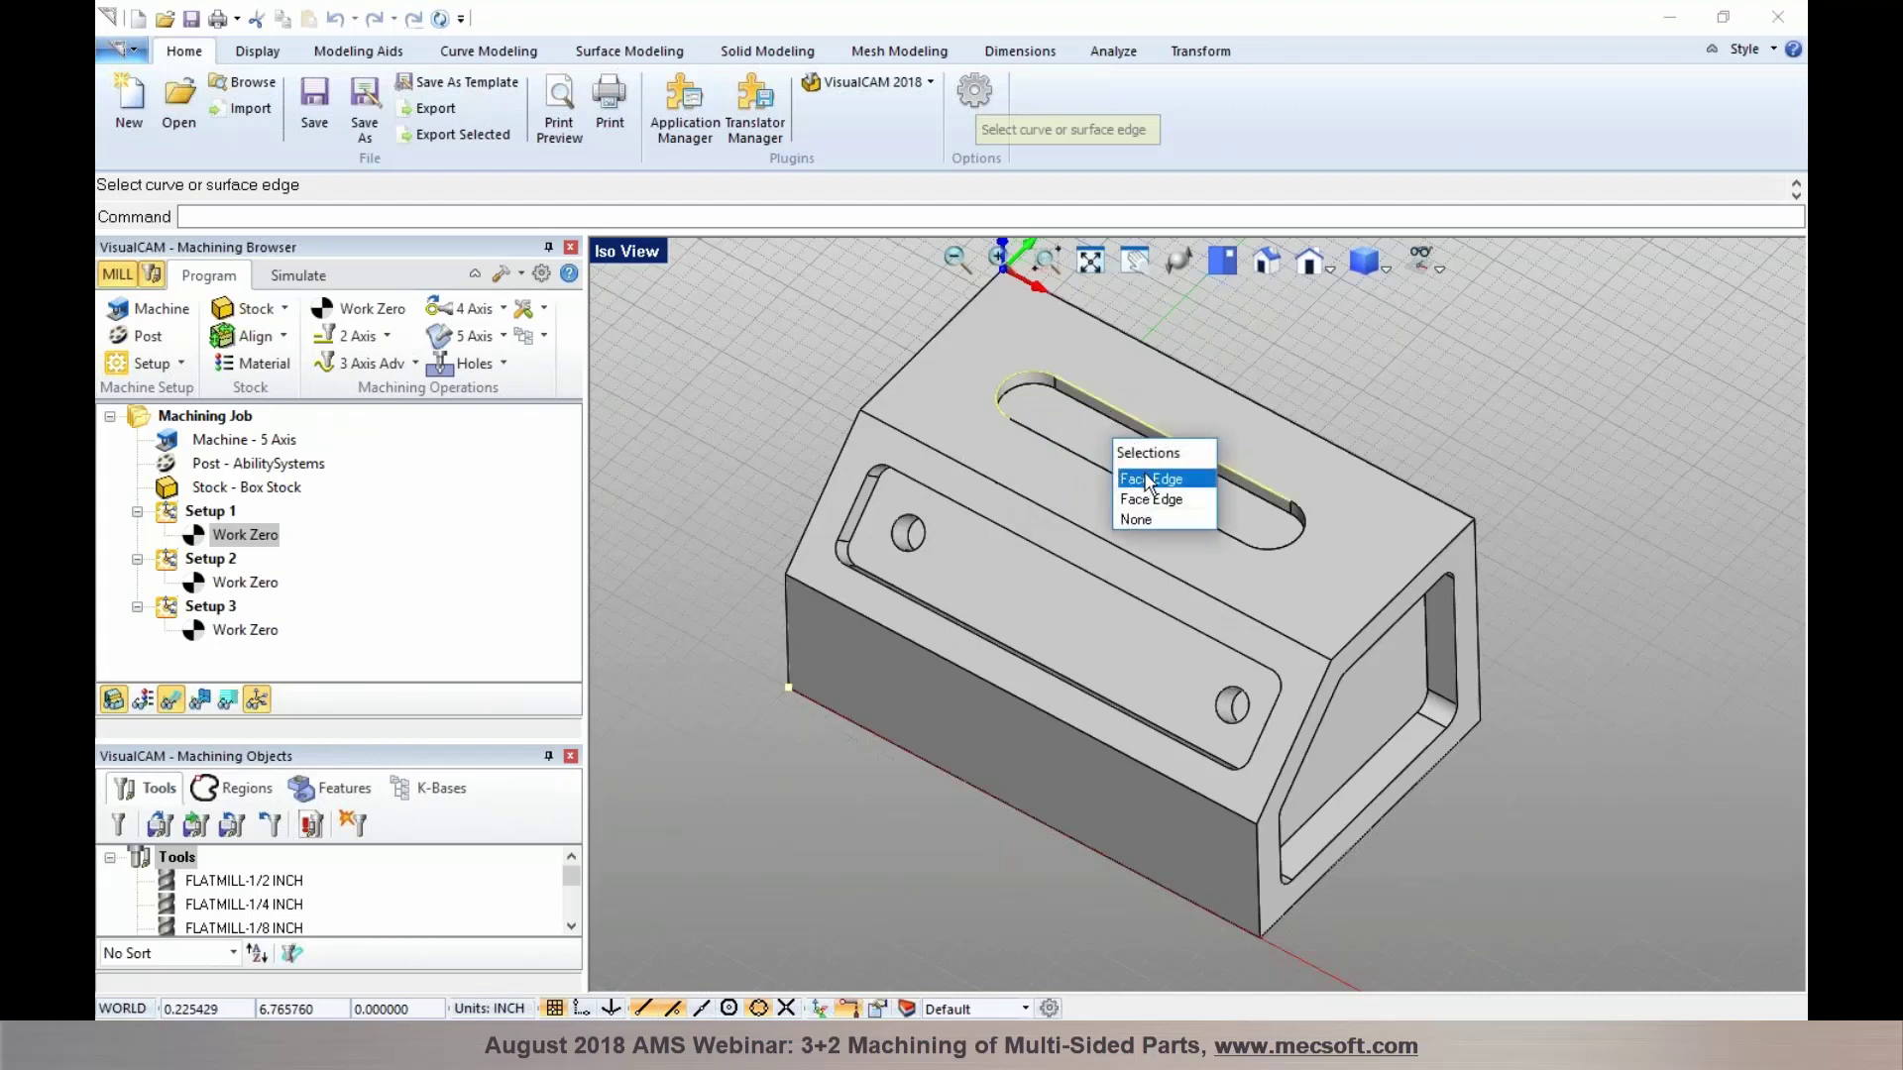
left_click(1148, 482)
left_click(1301, 531)
left_click(1328, 608)
left_click(1235, 543)
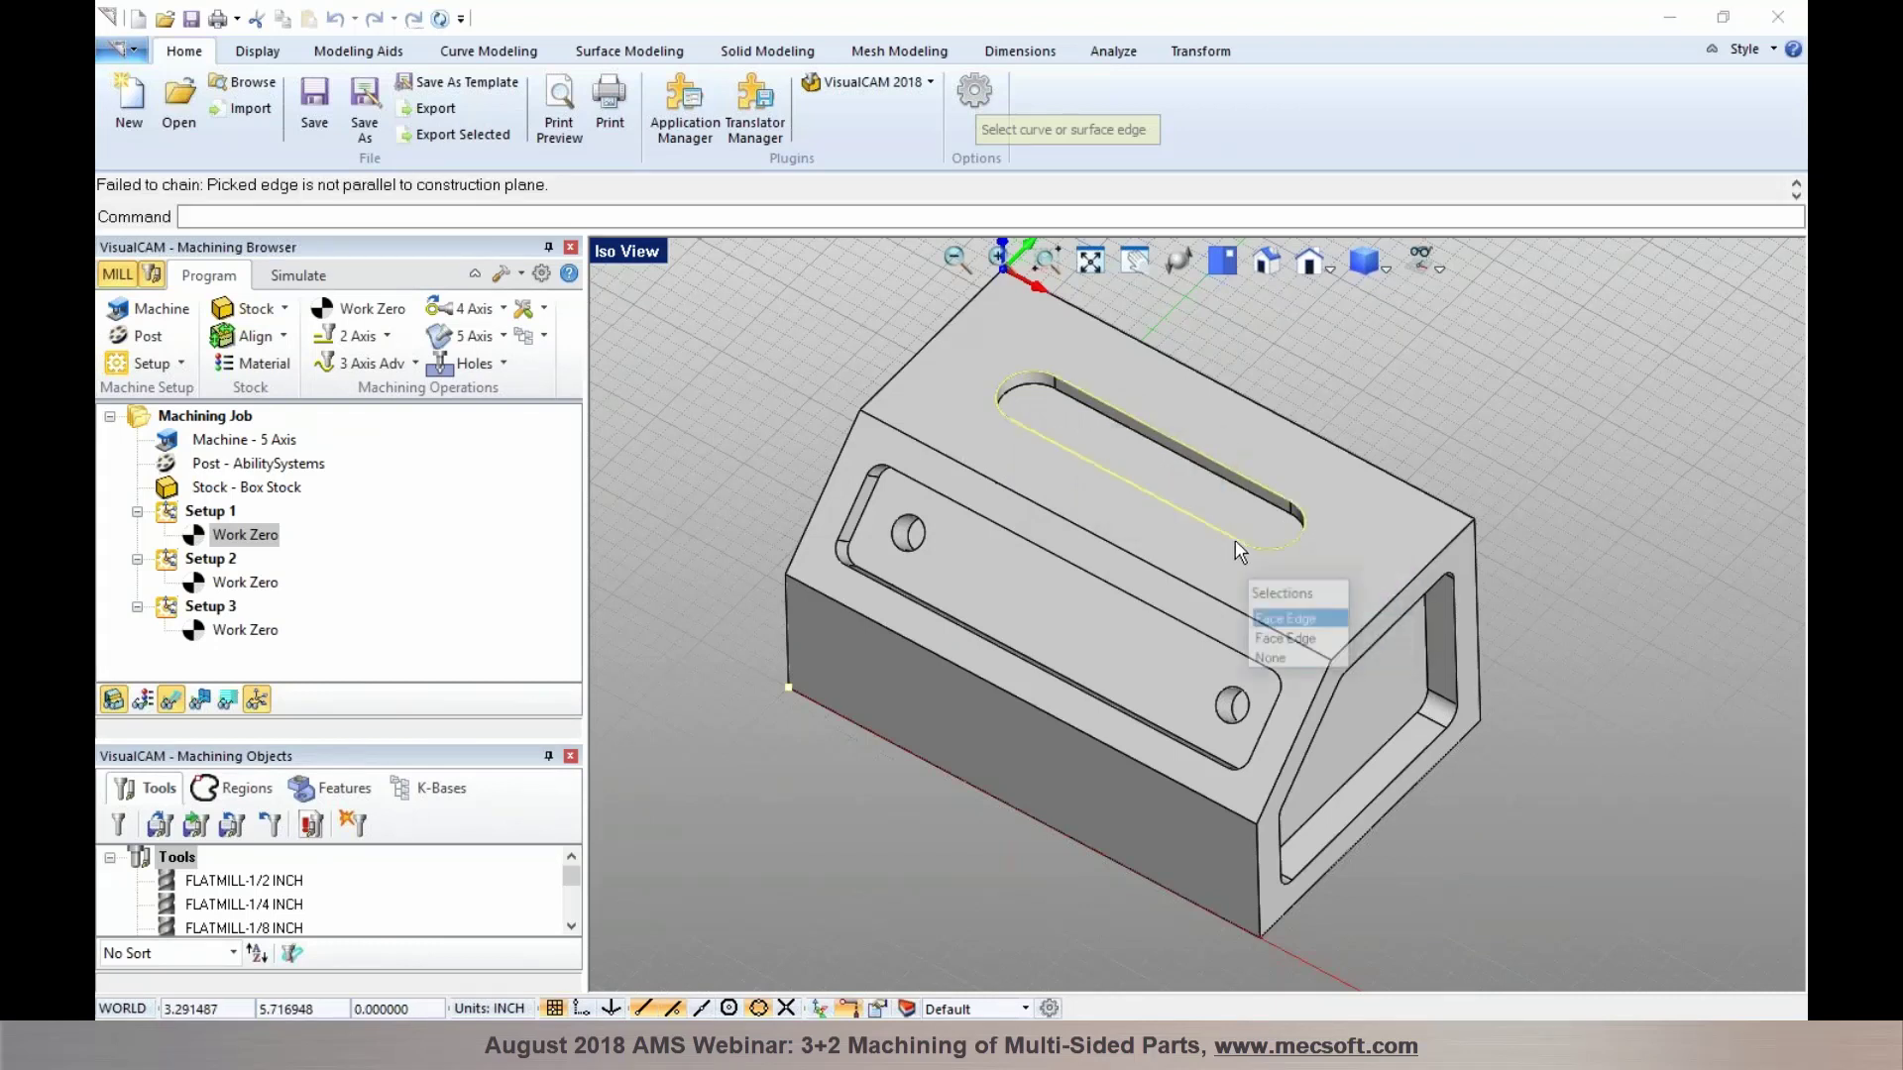
left_click(1277, 619)
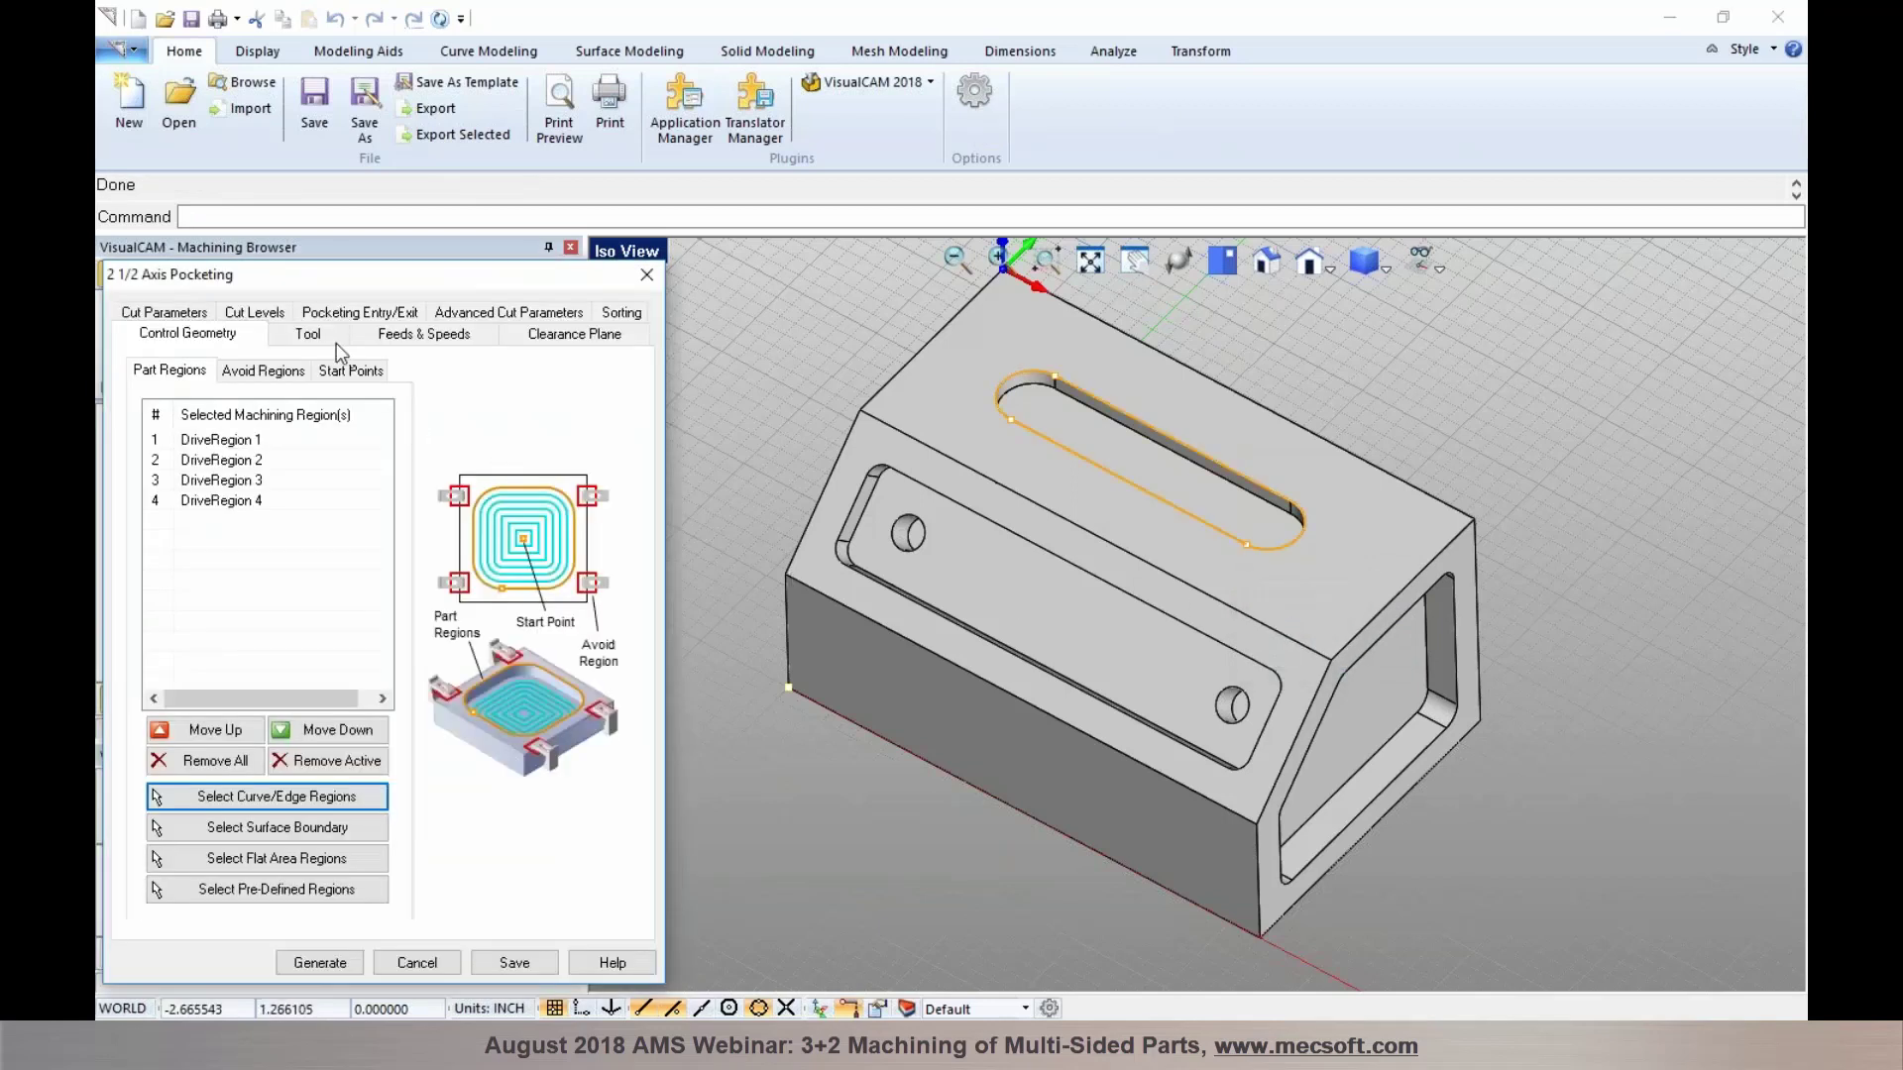
Assign the FLATMILL-1/4 INCH tool and set the total cut depth to 0.25 by picking two points across the slot's depth
left_click(333, 343)
left_click(242, 428)
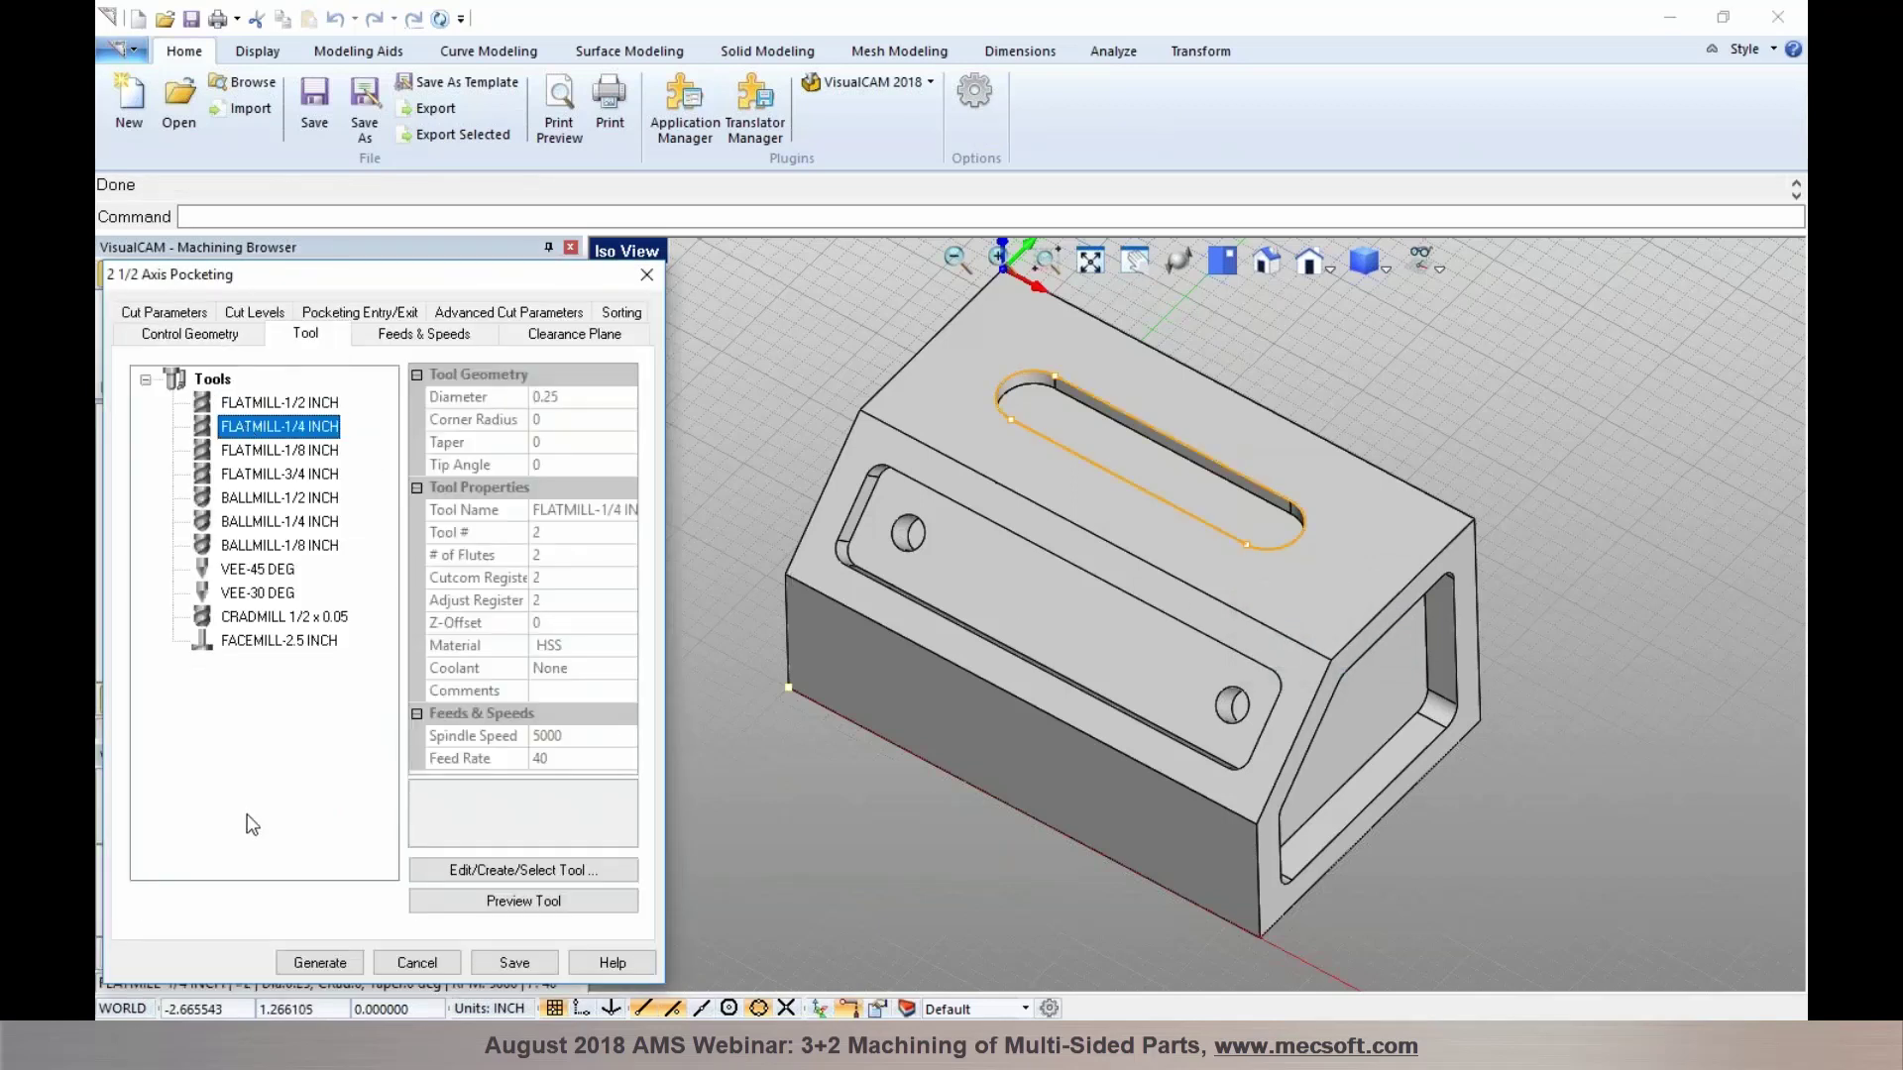
left_click(273, 313)
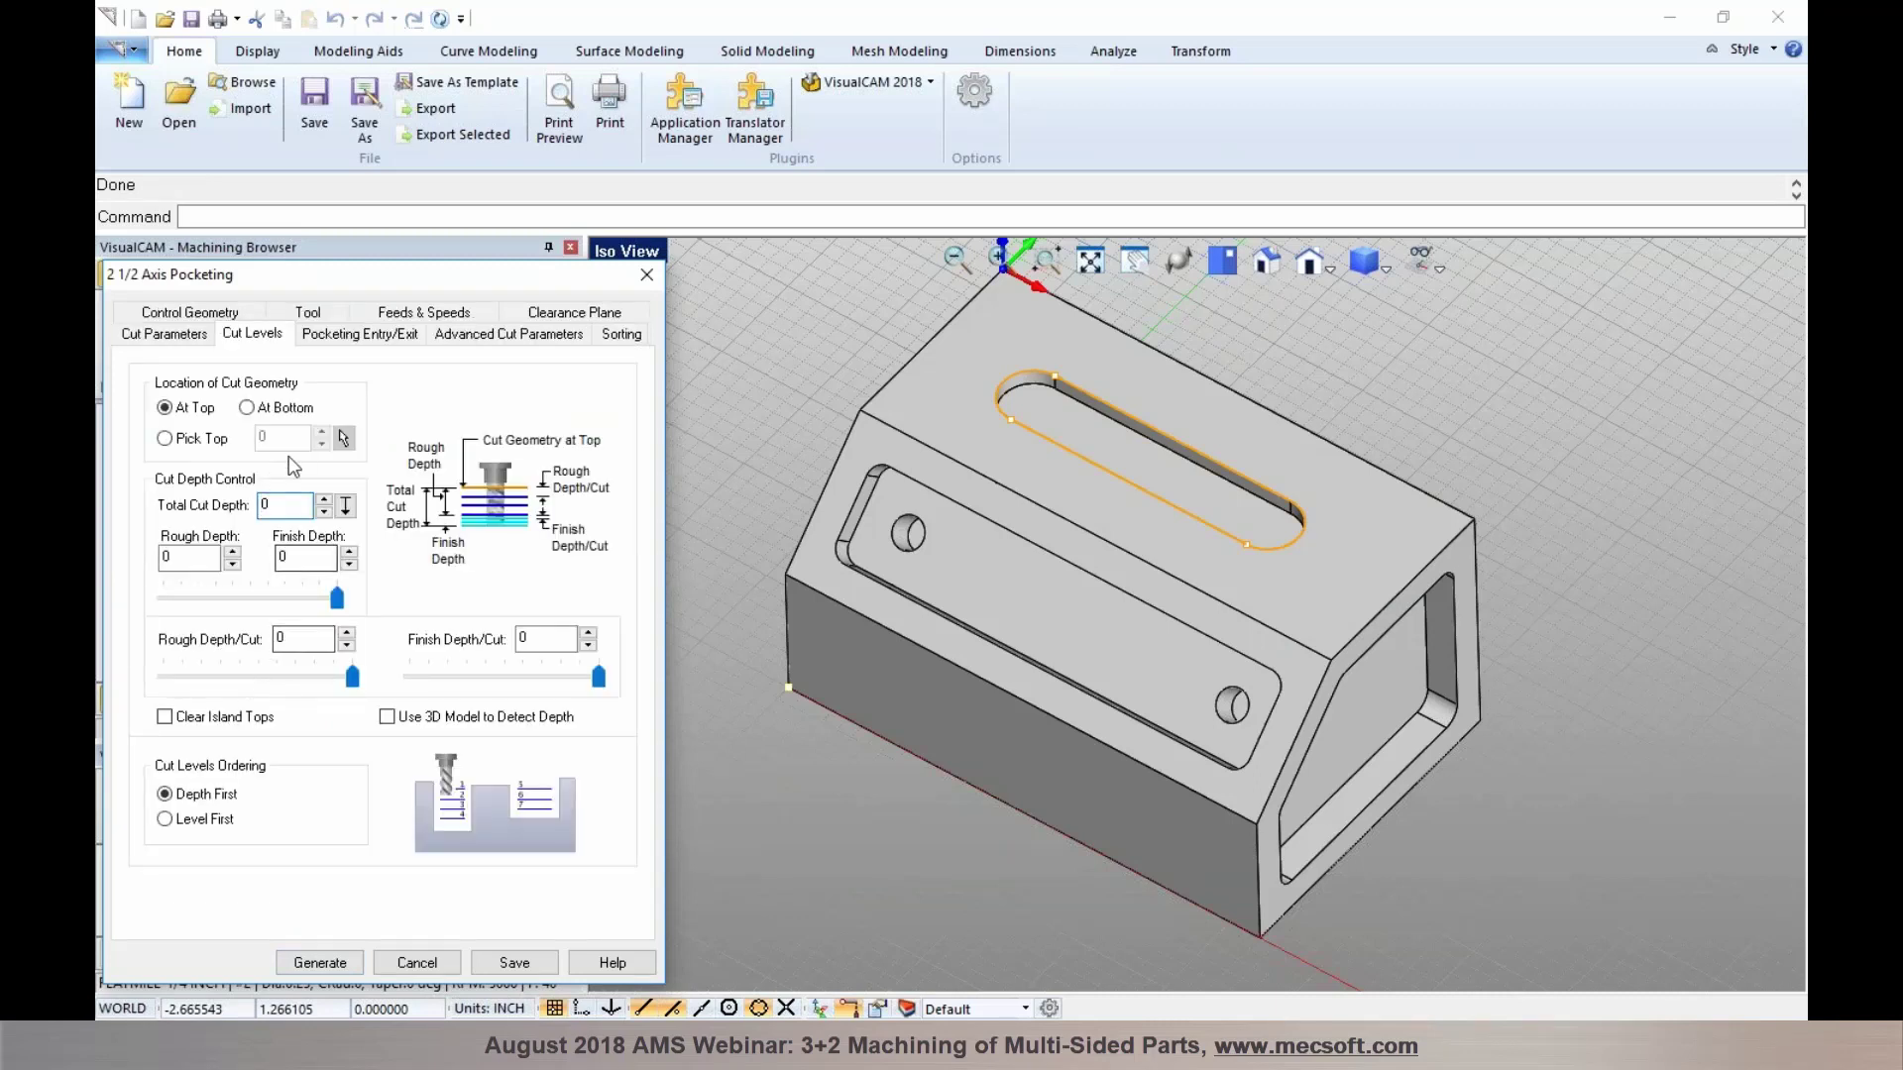
left_click(301, 510)
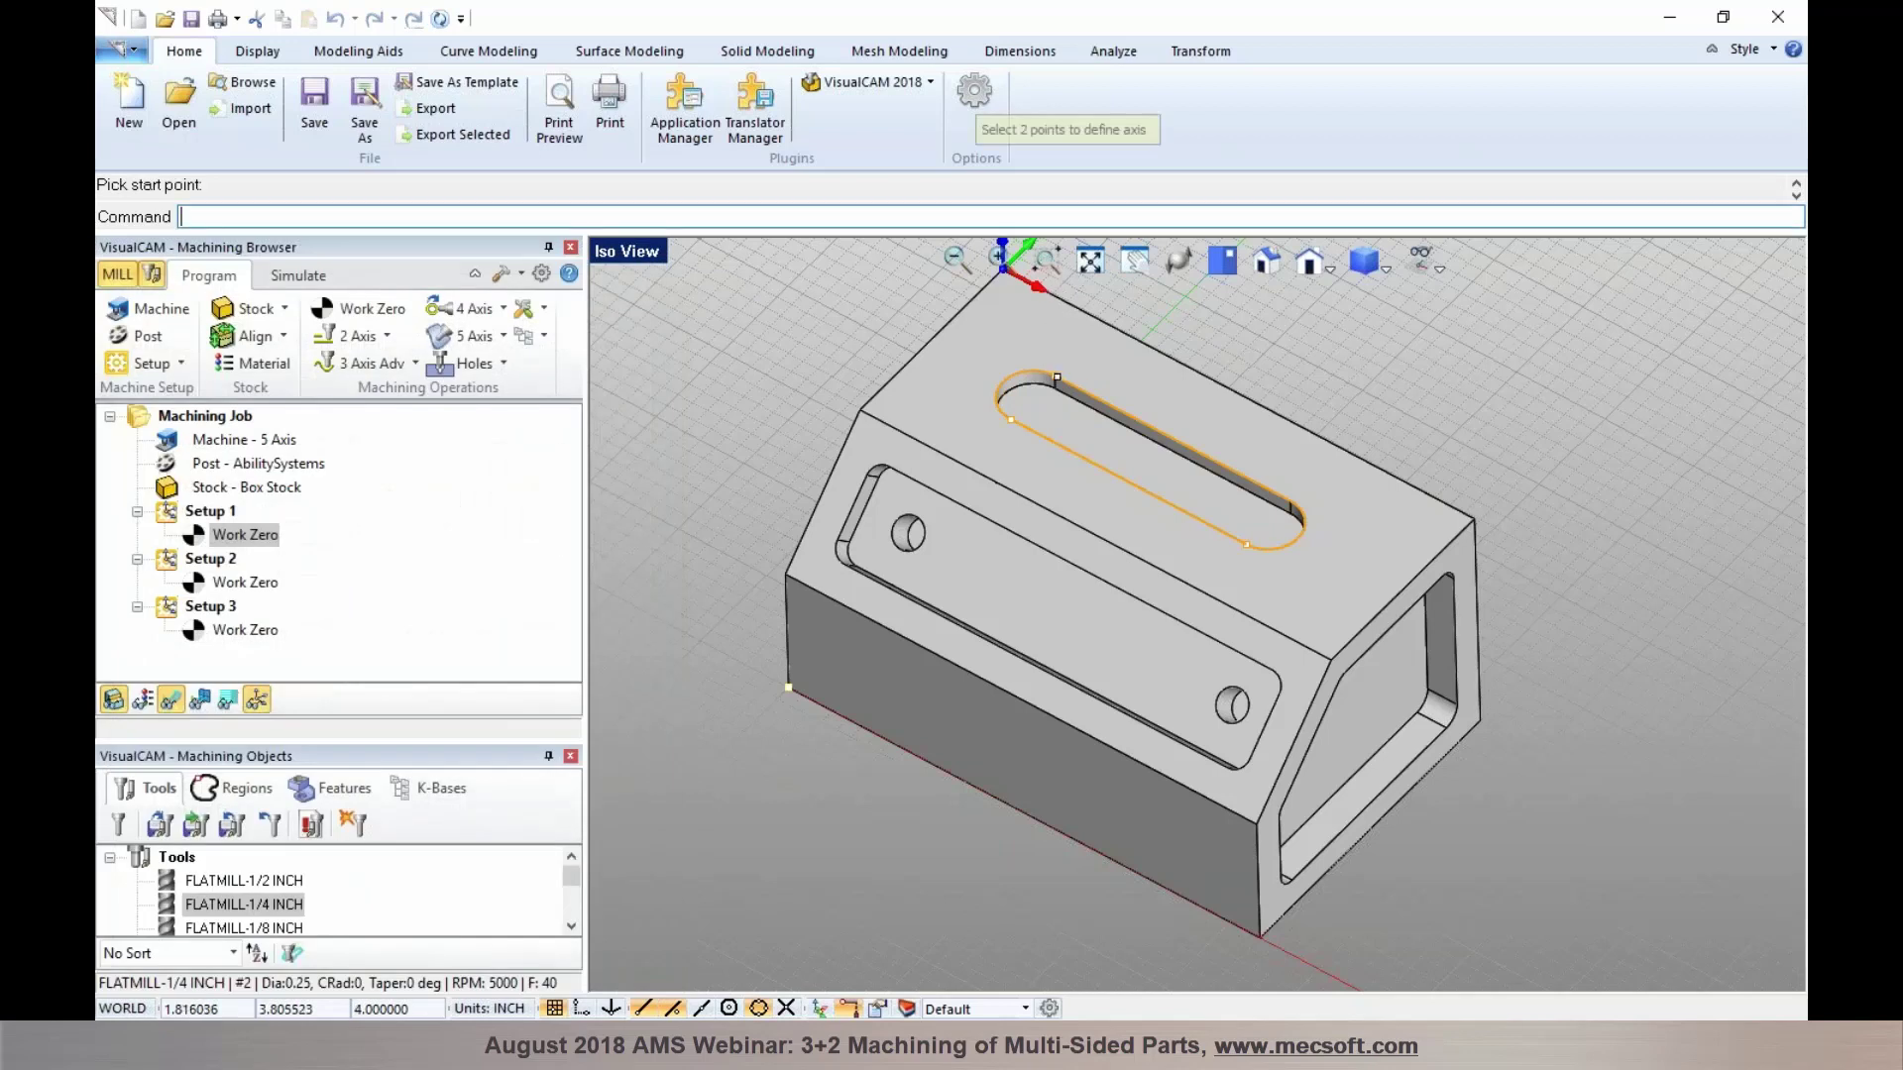
left_click(1058, 379)
scroll(1058, 380, "up", 3)
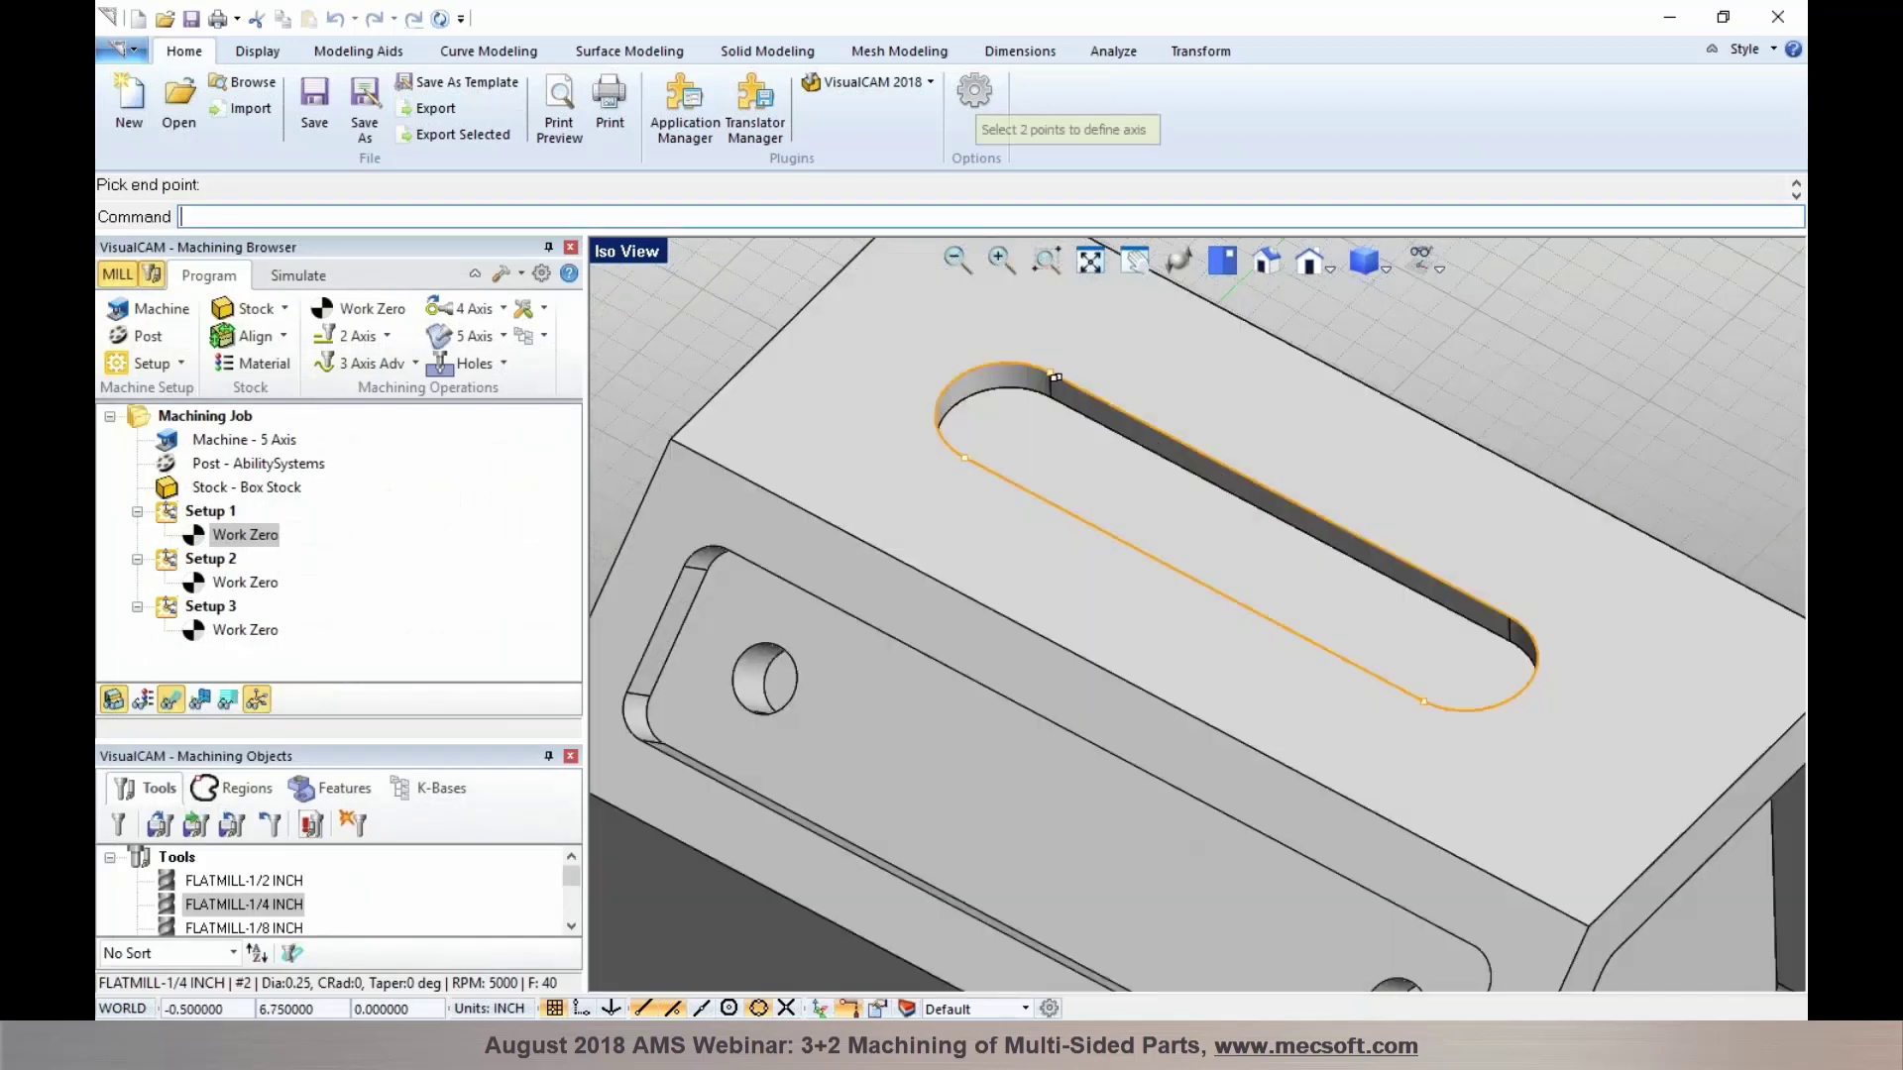
left_click(1051, 374)
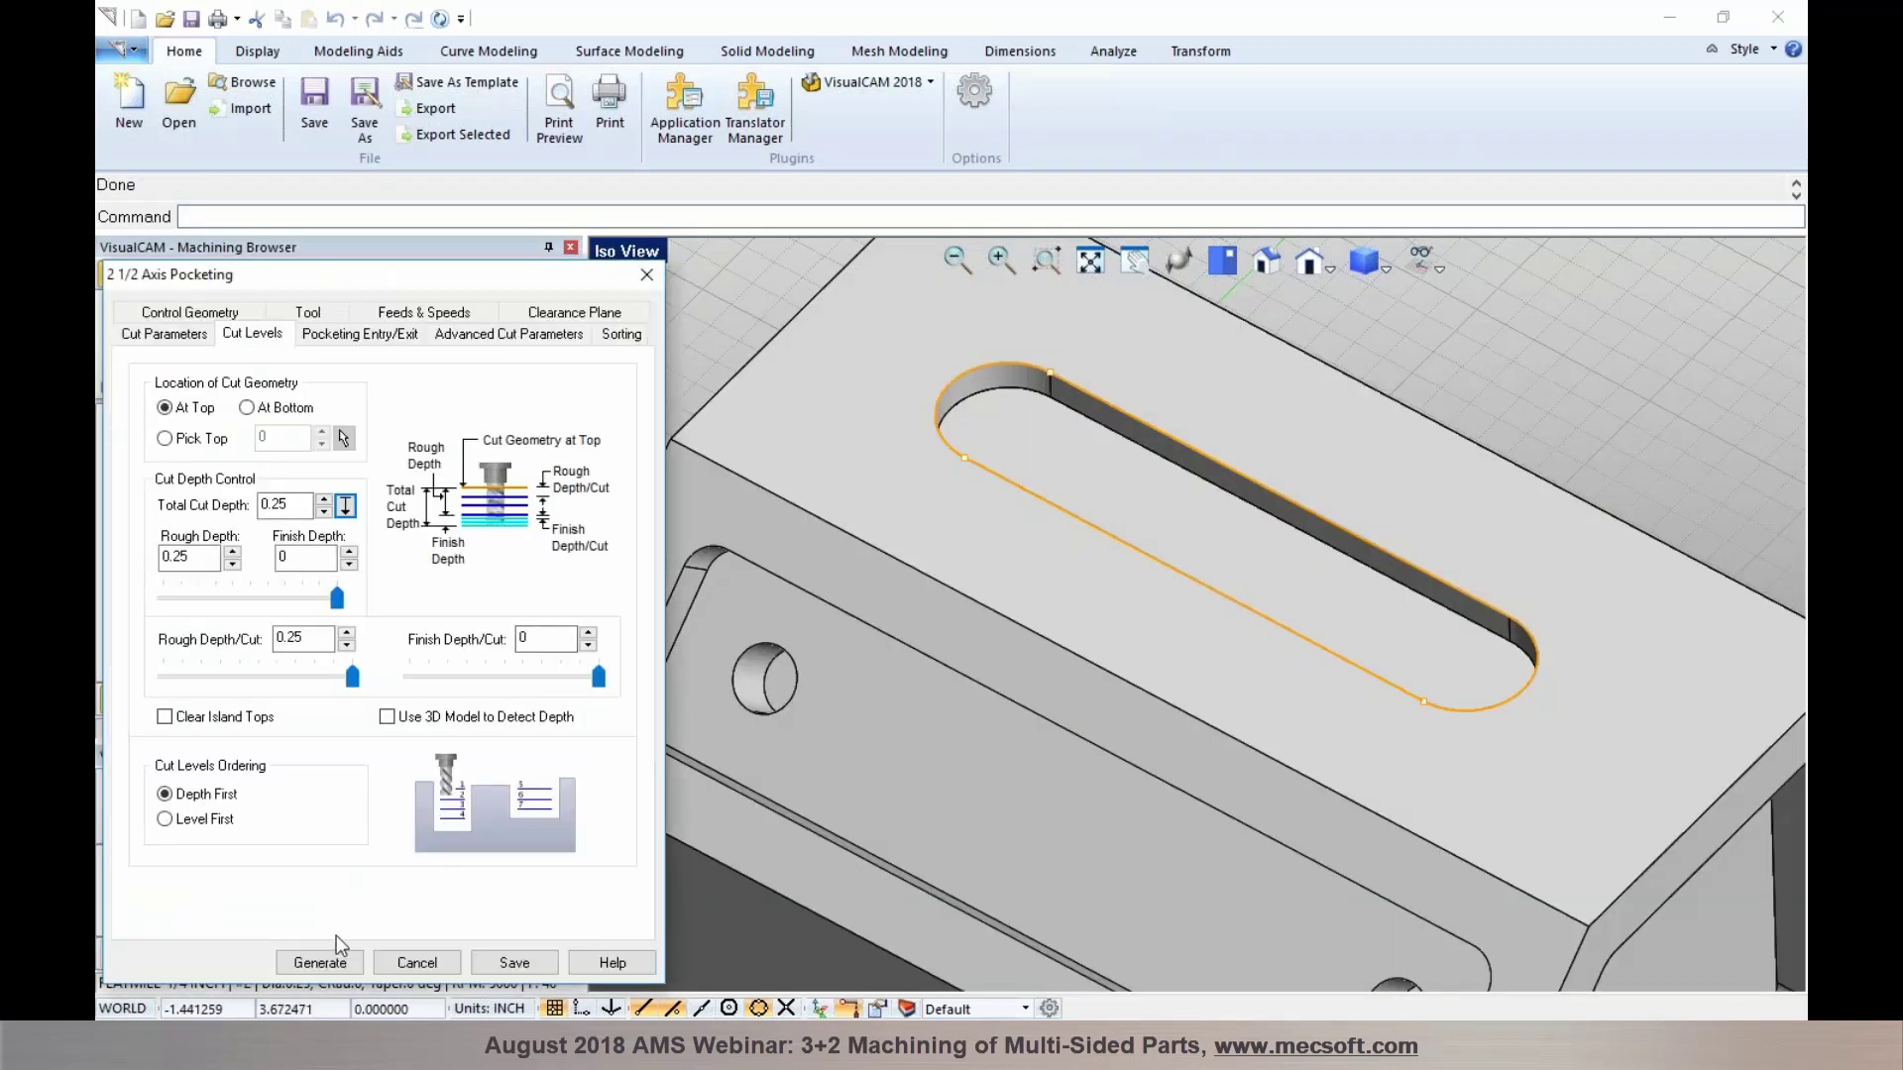
Generate the Setup 1 pocketing toolpath and inspect it in the top-face slot
left_click(319, 963)
scroll(1235, 591, "down", 5)
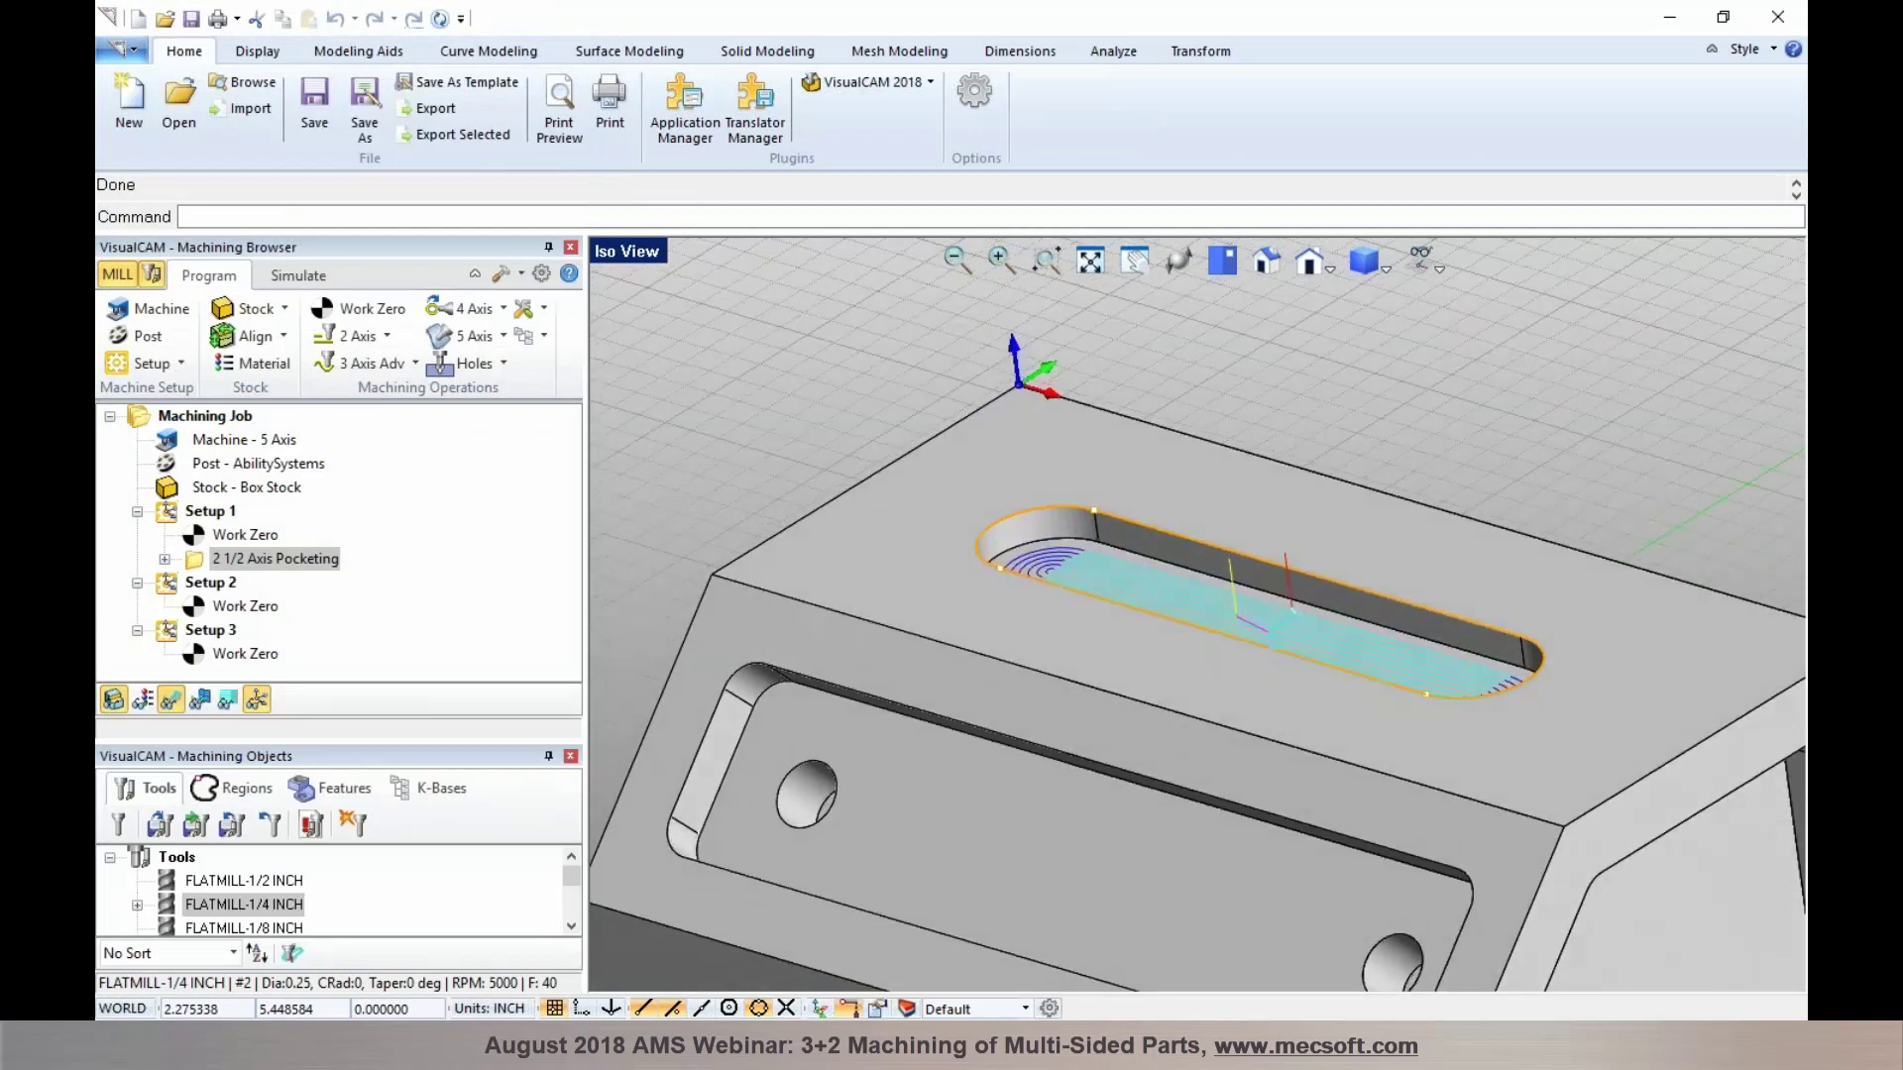
scroll(1204, 720, "down", 3)
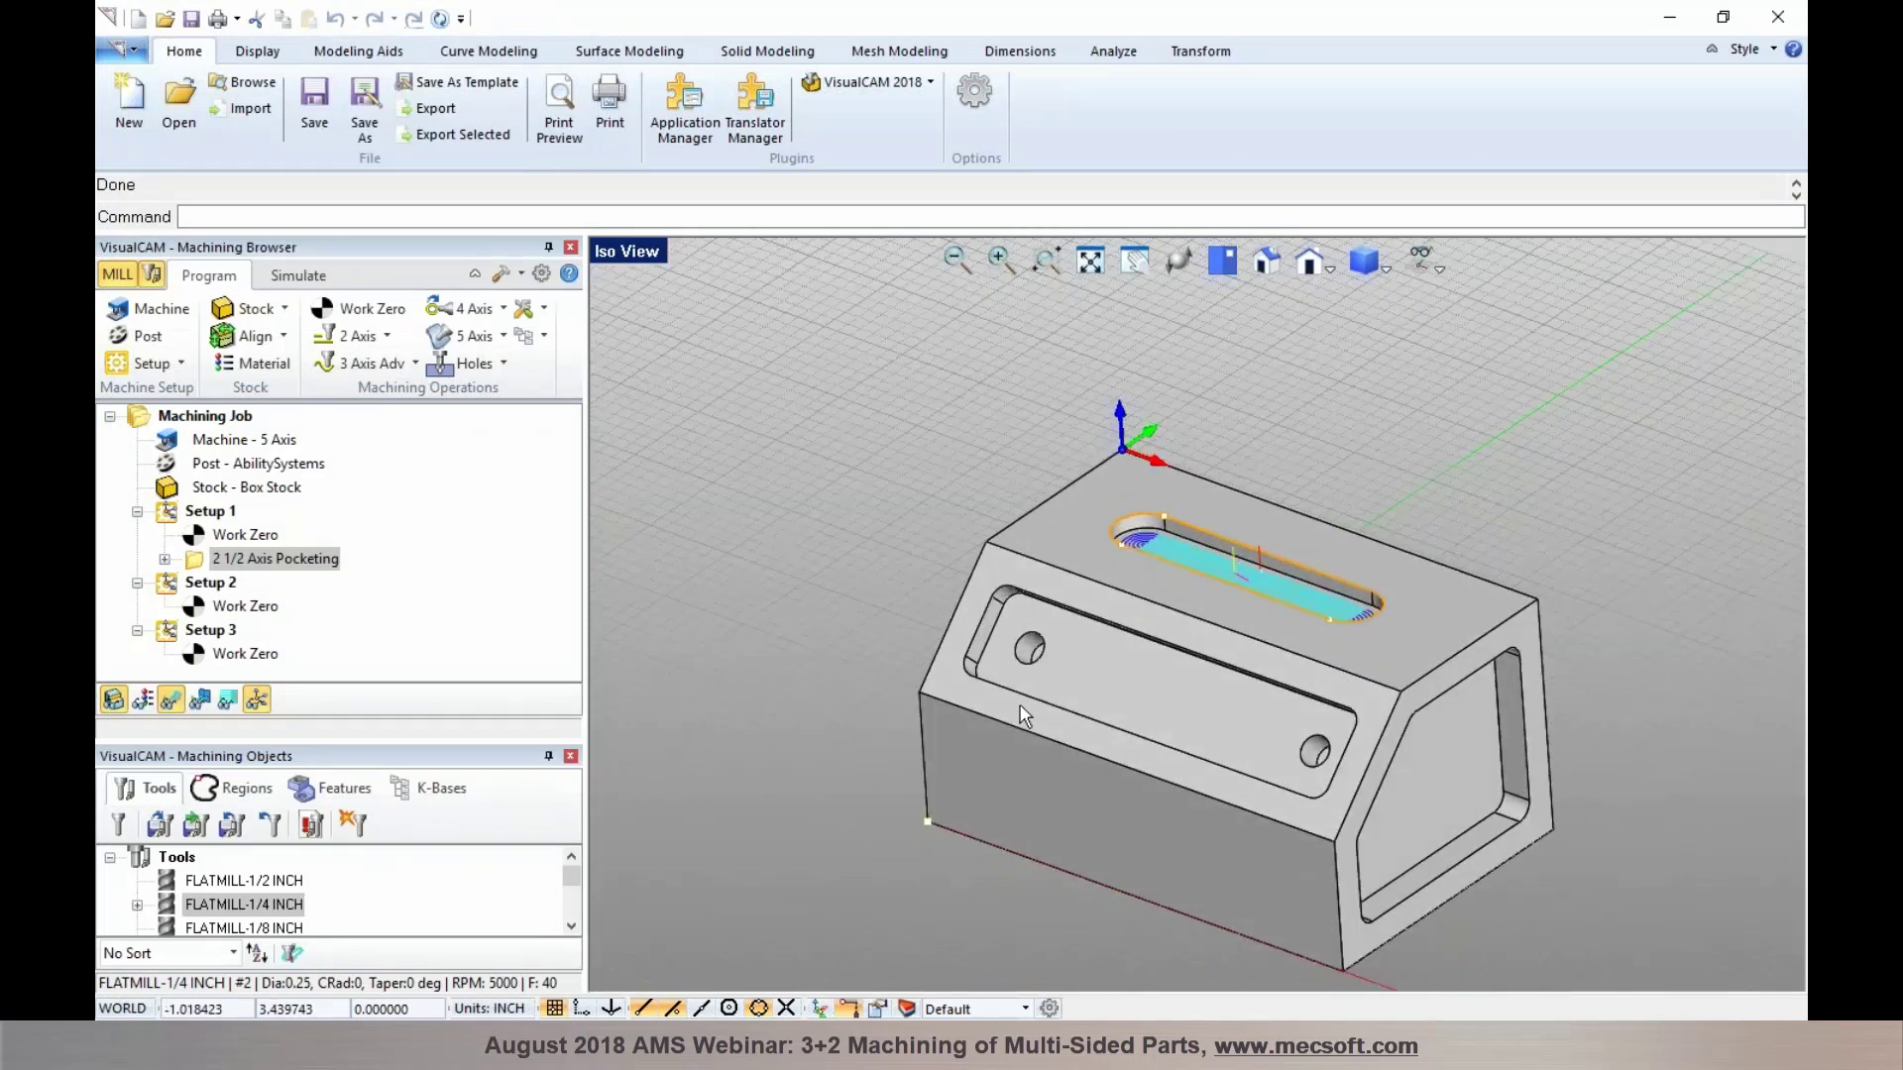
Copy the 2 1/2 Axis Pocketing operation from Setup 1 below Setup 2's work zero, and inspect the copy's feeds, clearance plane and cut parameters
left_click(257, 609)
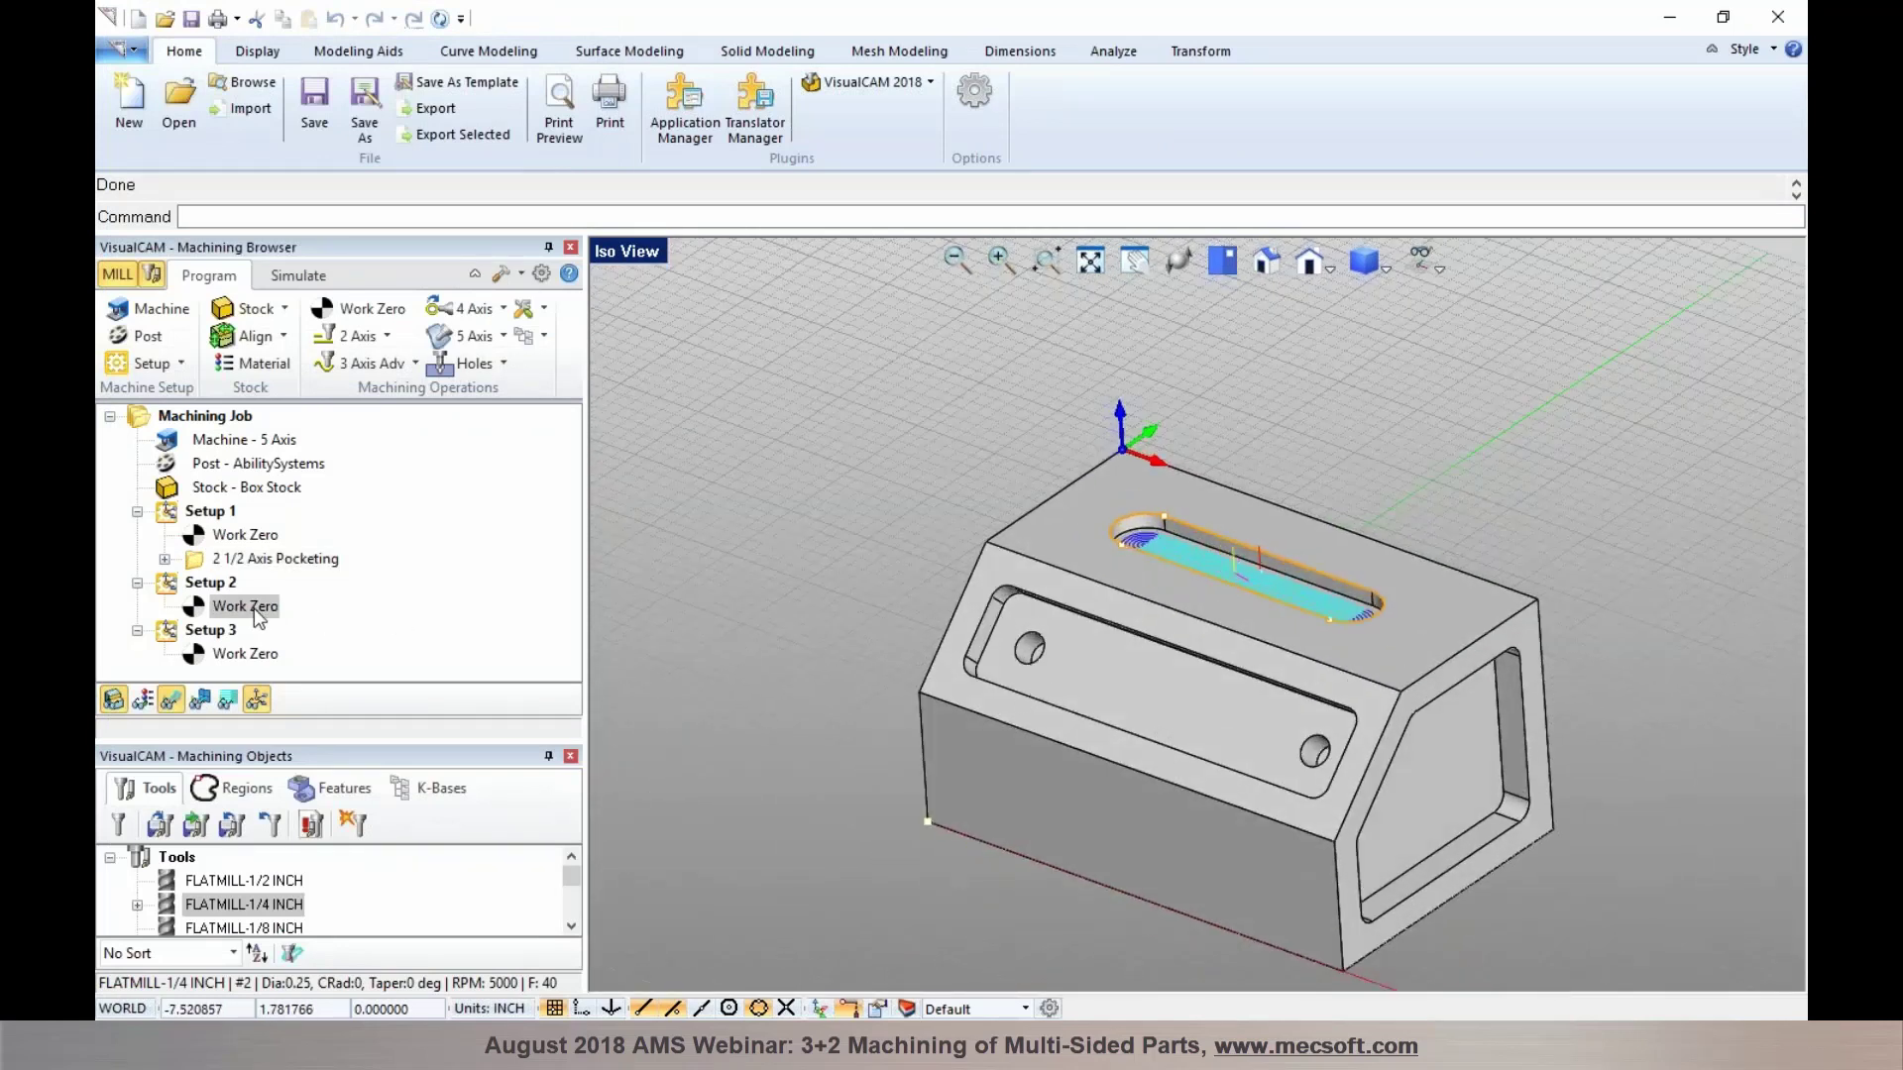
left_click(259, 560)
left_click_drag(253, 567, 248, 609)
double_click(201, 632)
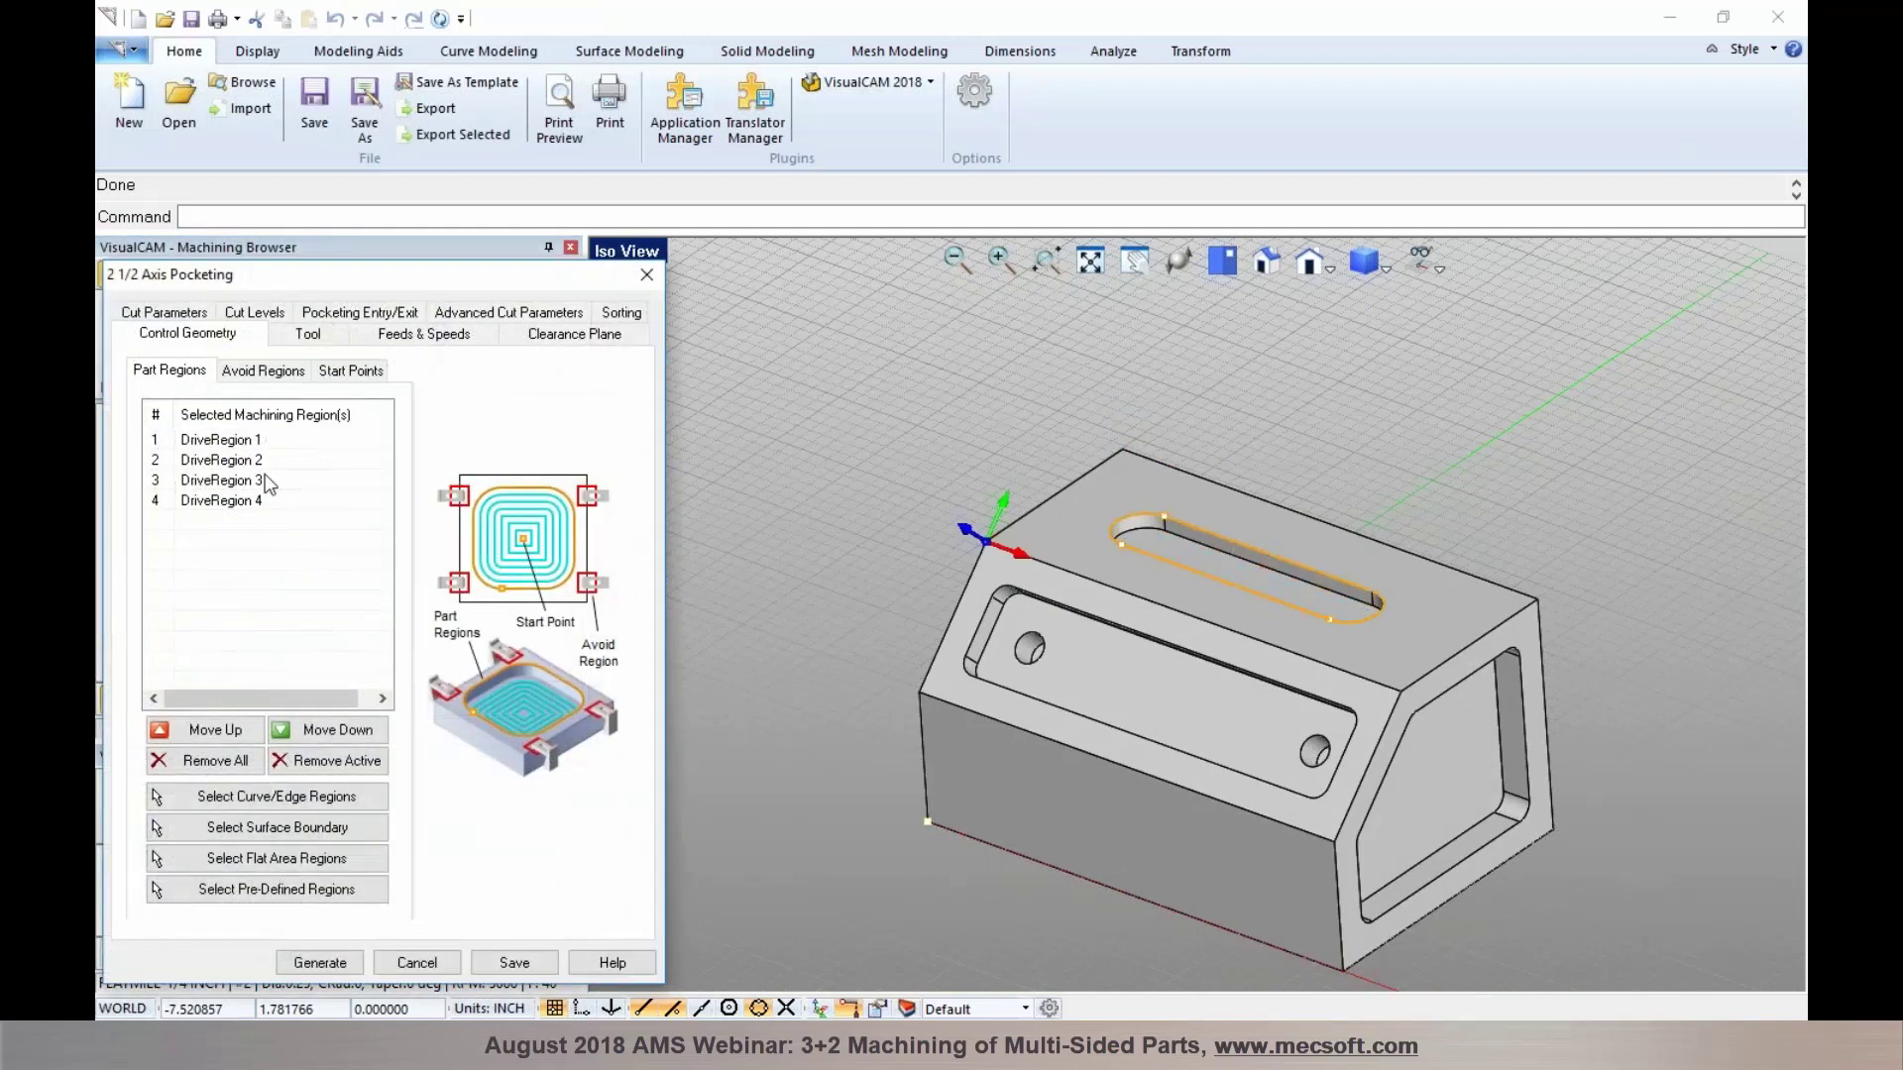
left_click(429, 337)
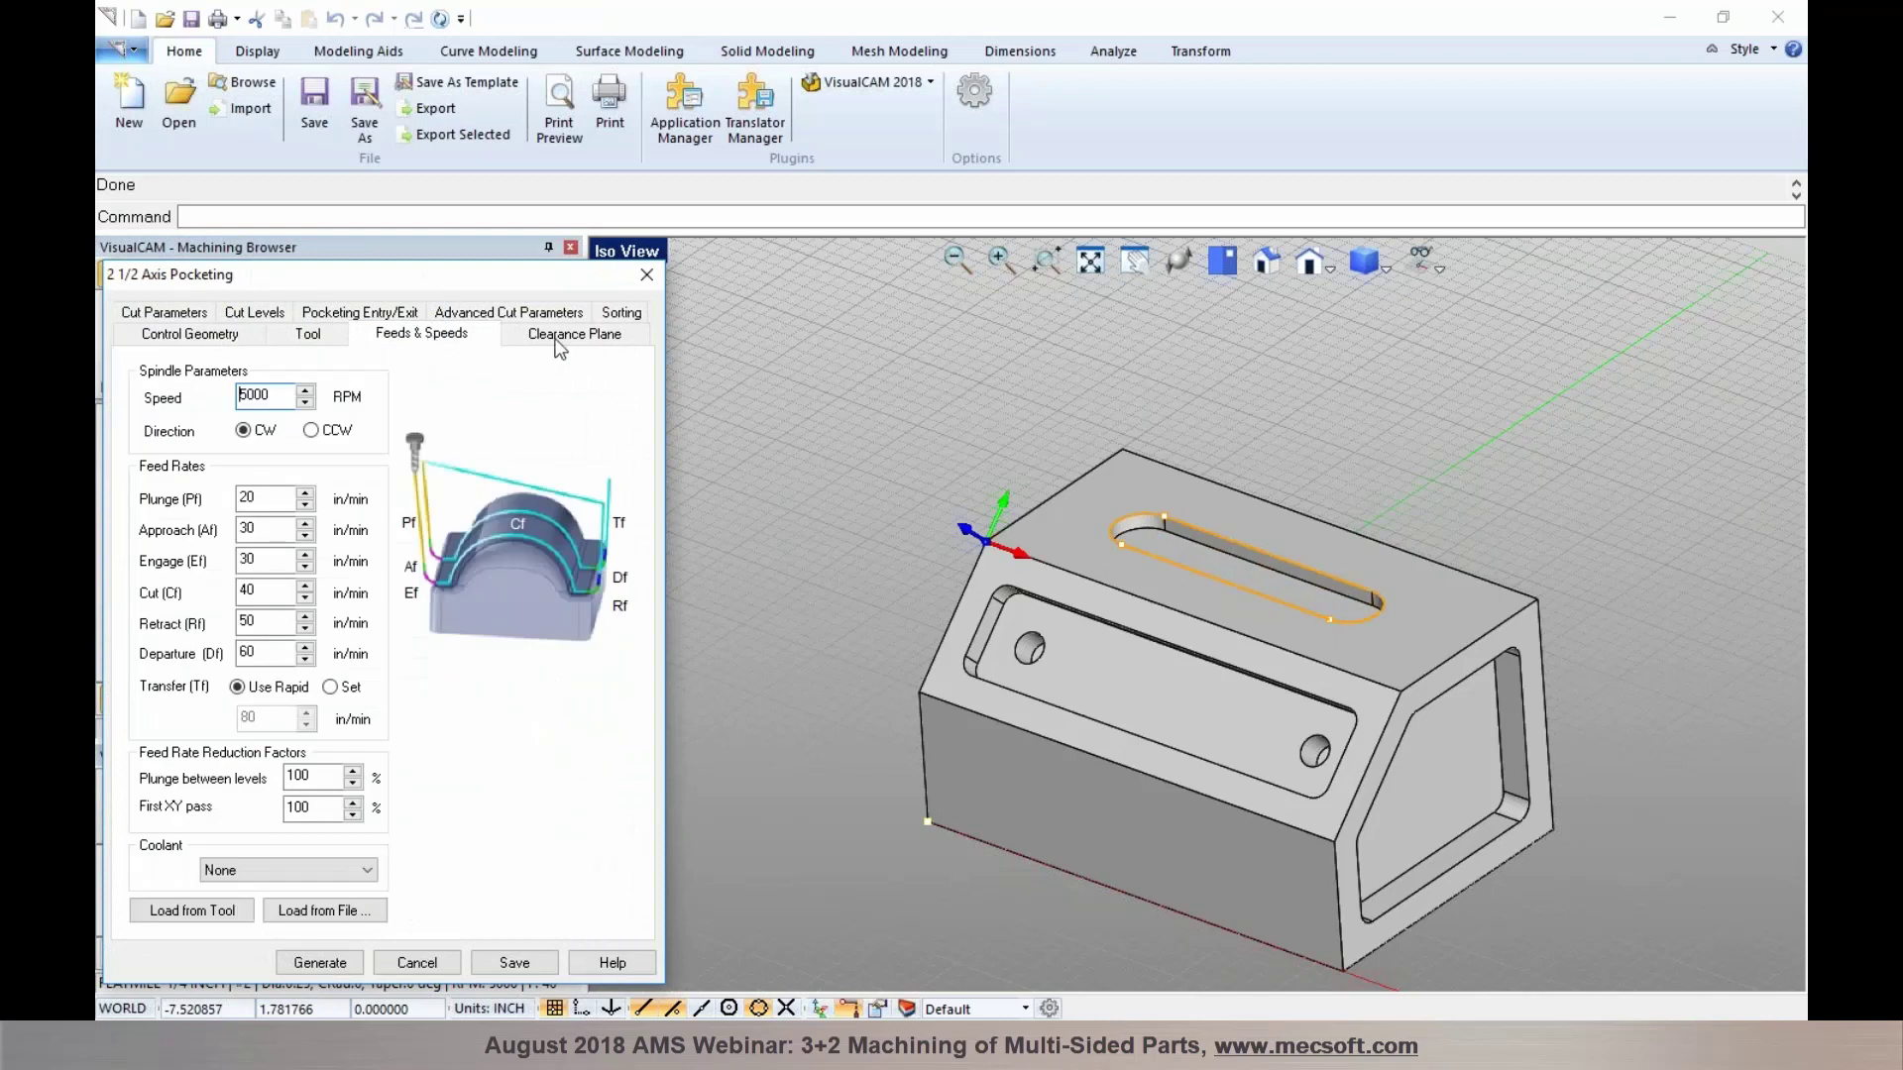
left_click(557, 337)
right_click_drag(974, 495, 1061, 496)
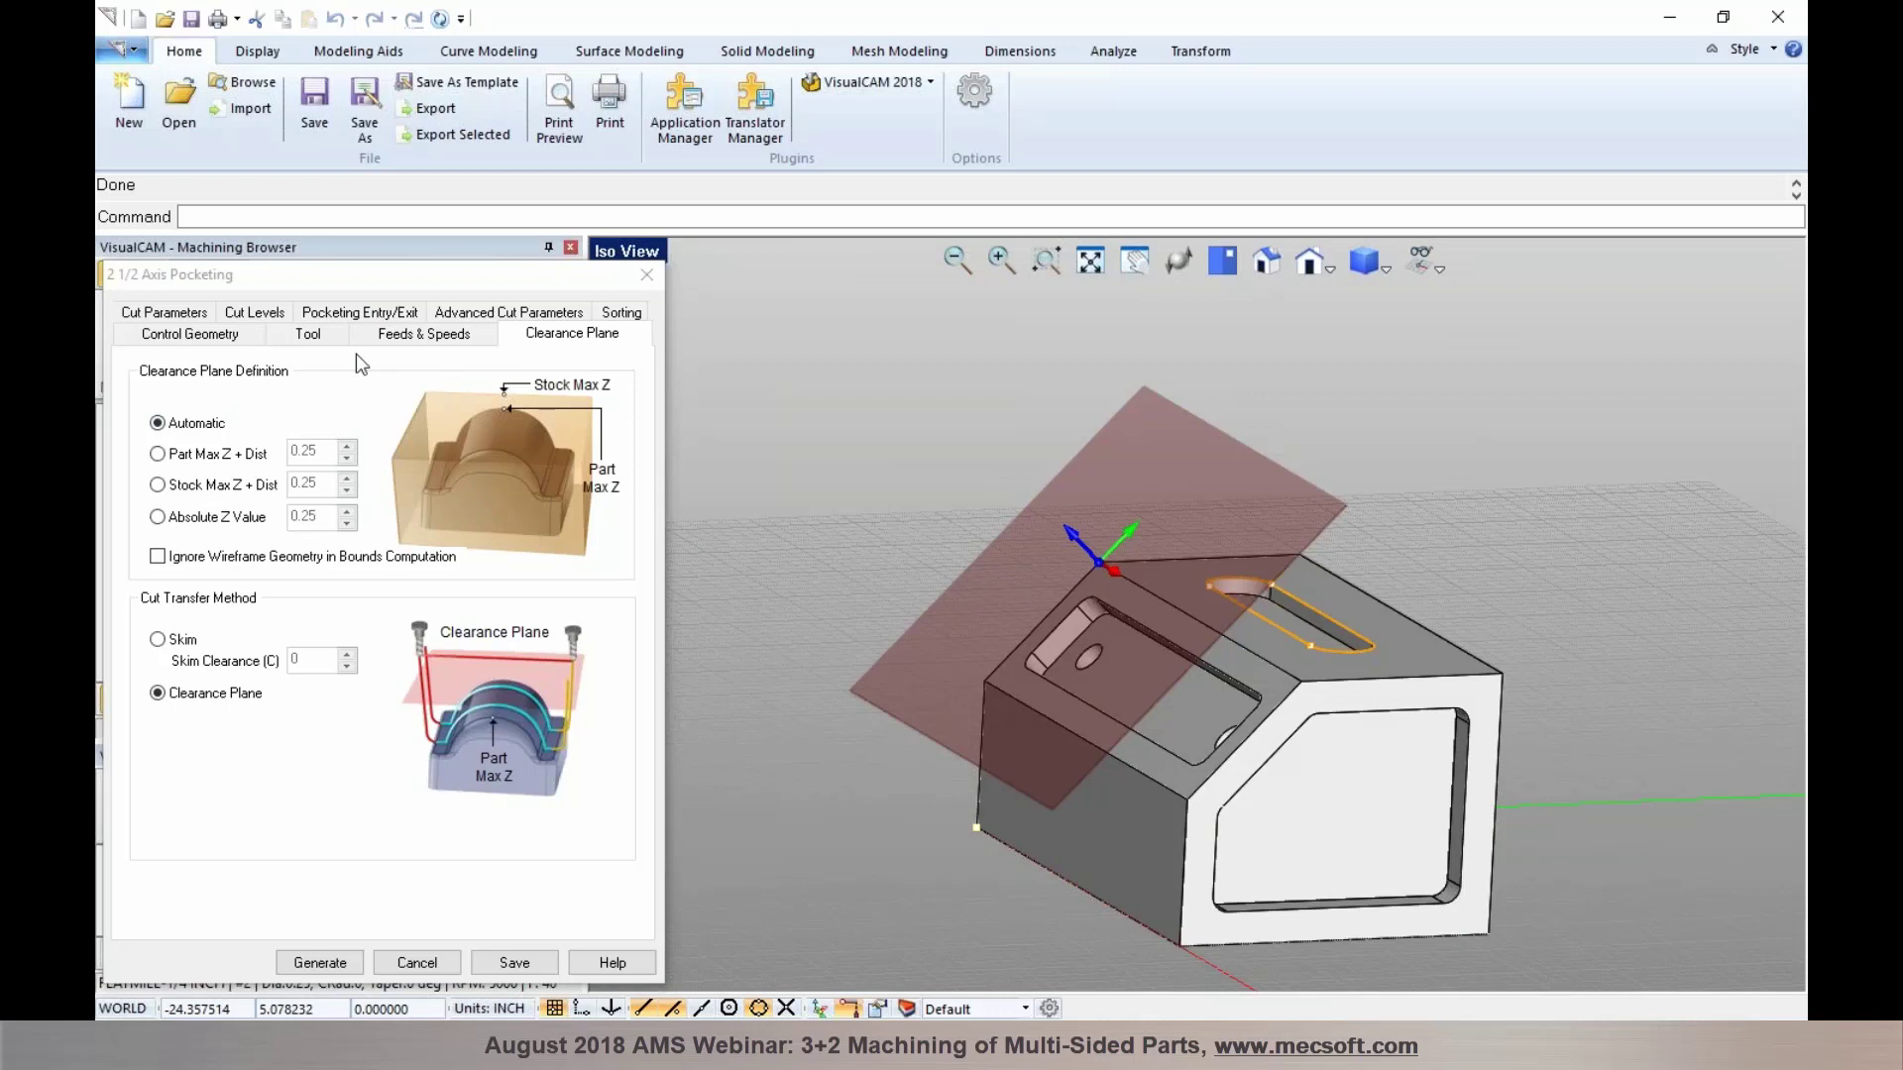
left_click(188, 313)
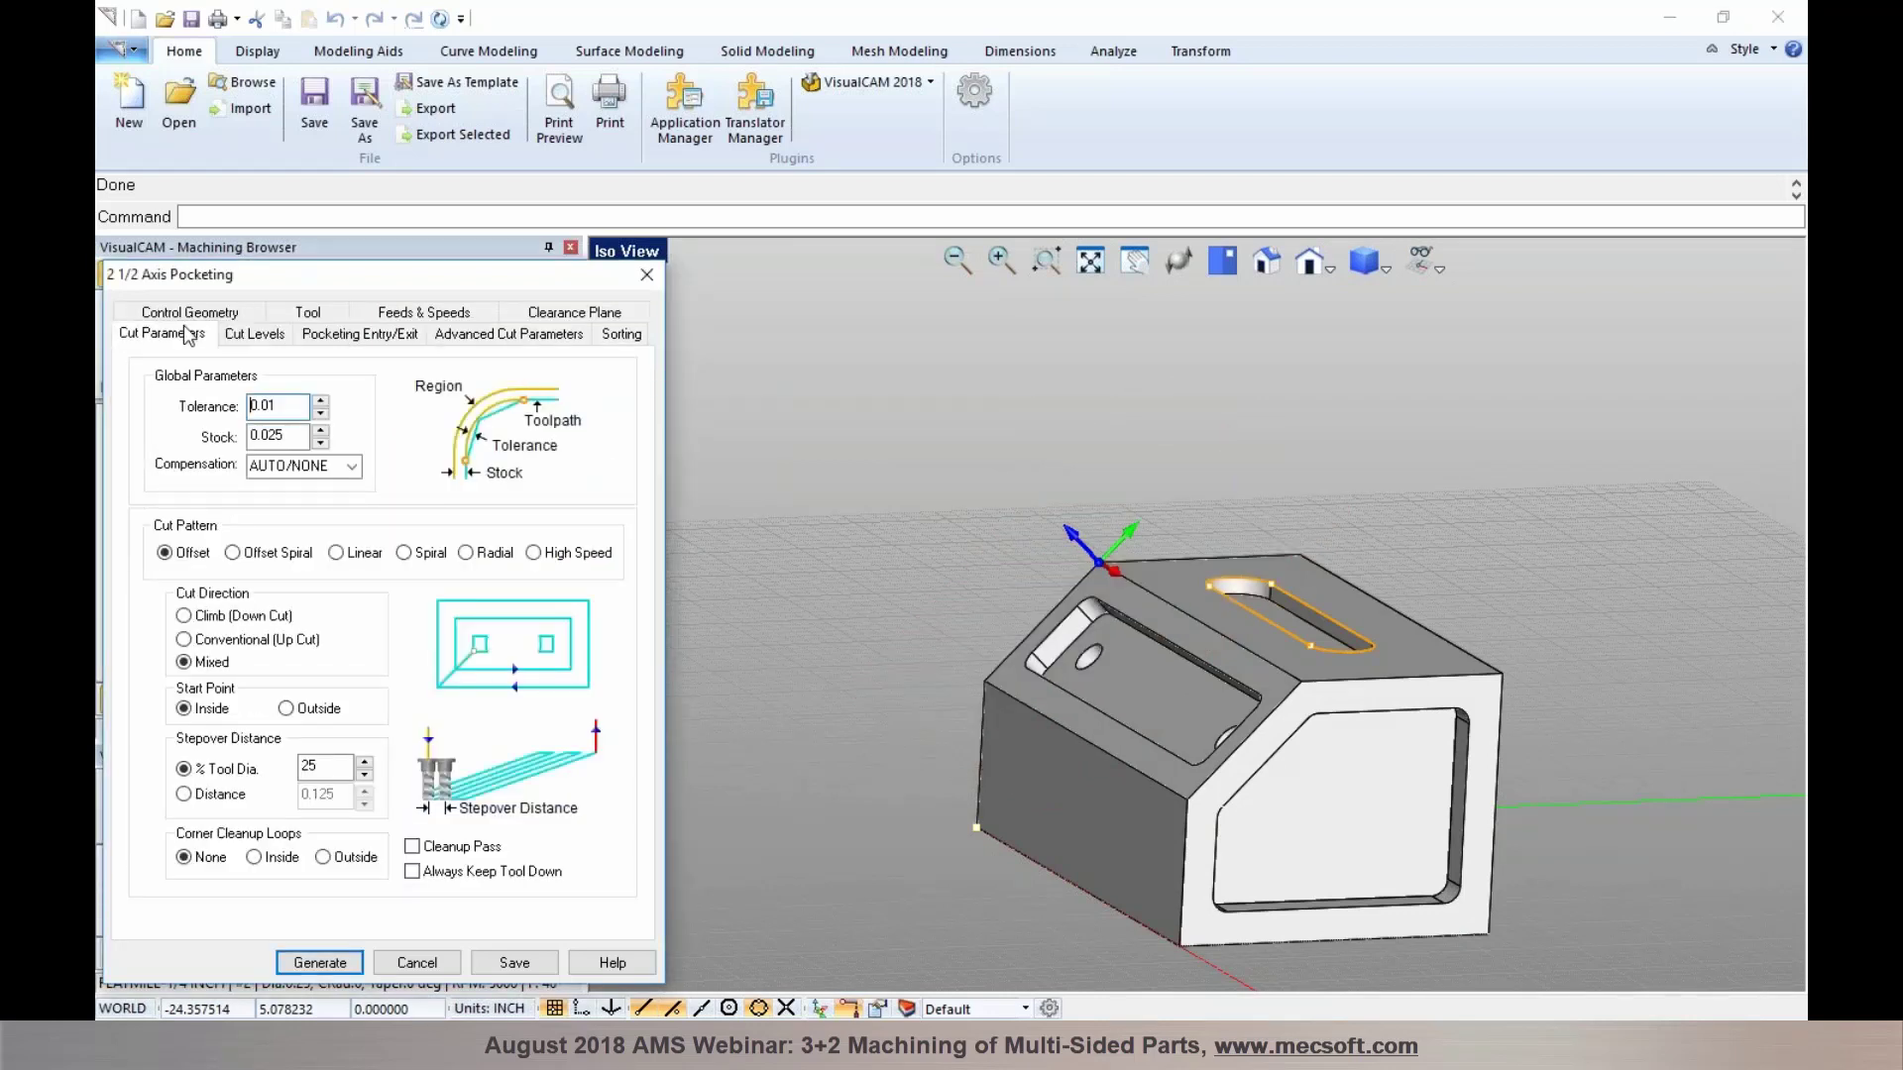
Replace the copied pocketing's machining regions with the eight upper edges of the rectangular pocket on the angled face
left_click(190, 314)
left_click(220, 758)
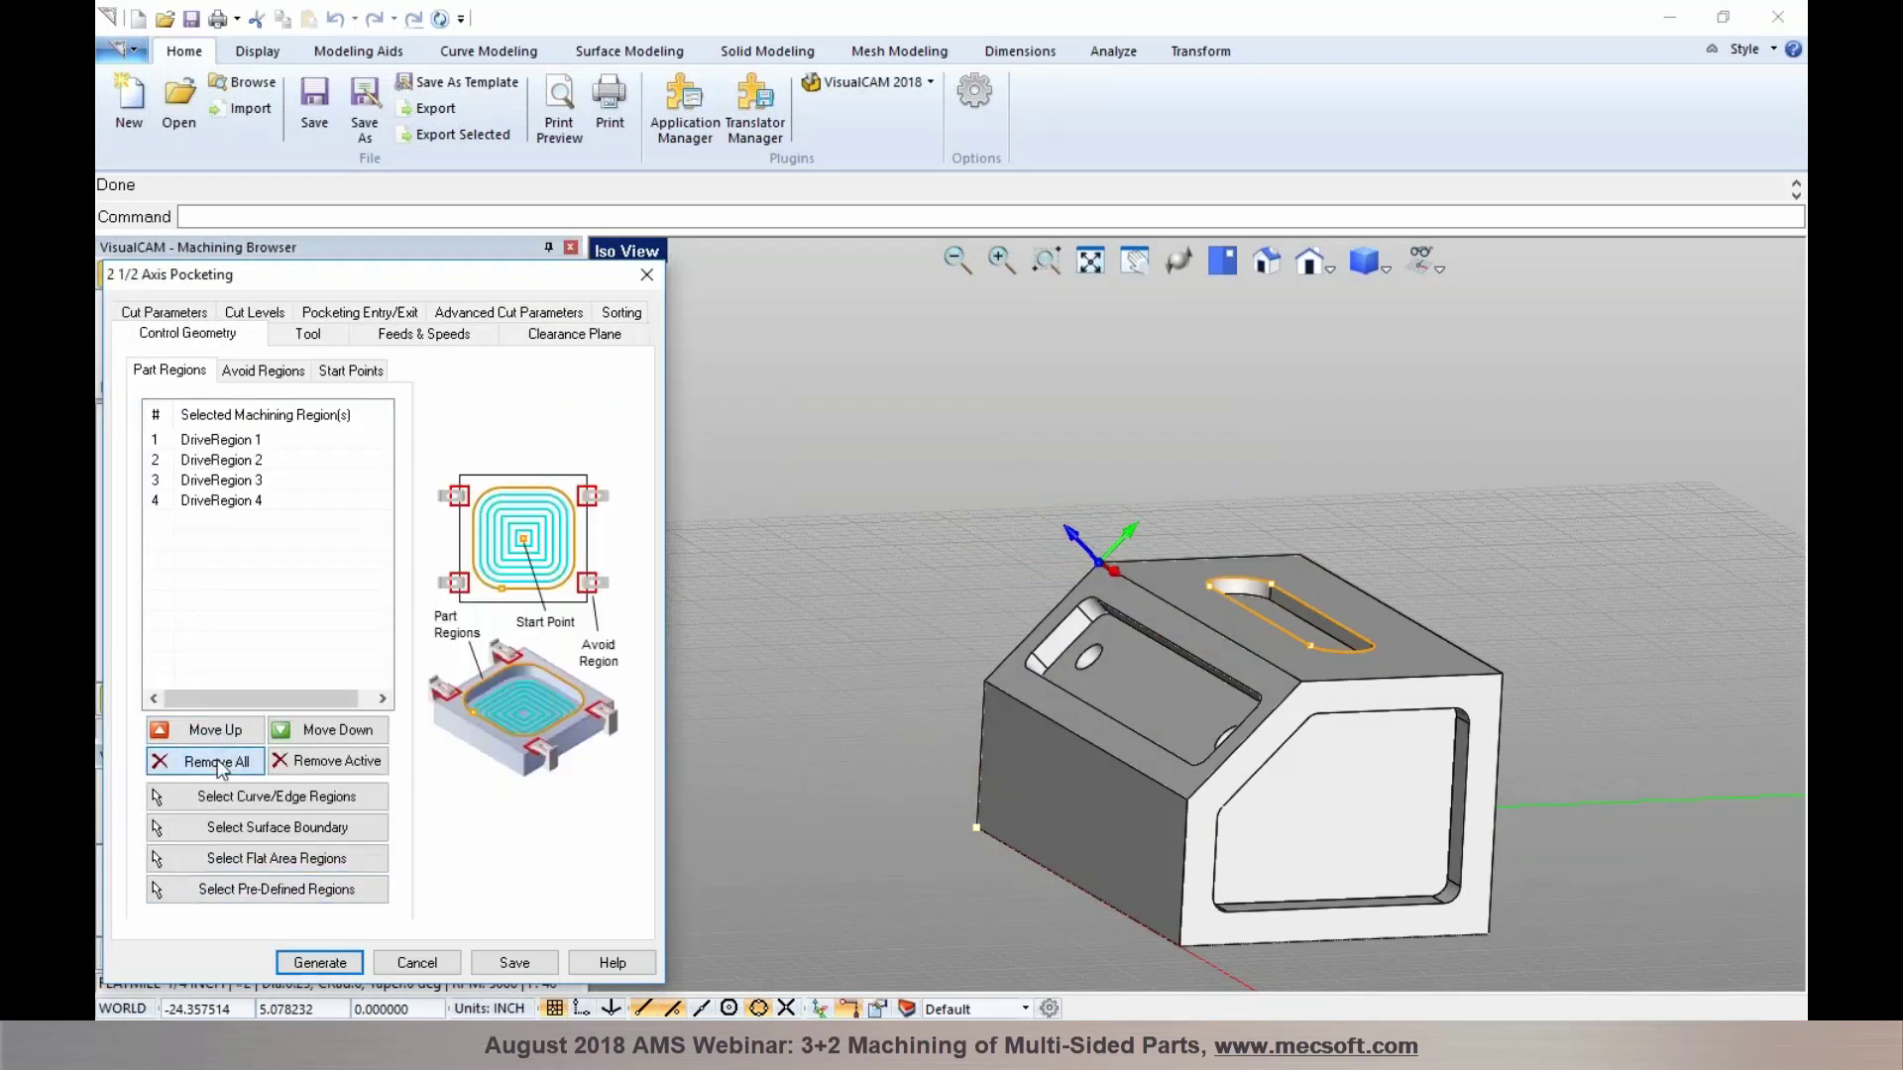
left_click(268, 796)
scroll(1118, 589, "up", 5)
left_click(1090, 634)
left_click(1118, 697)
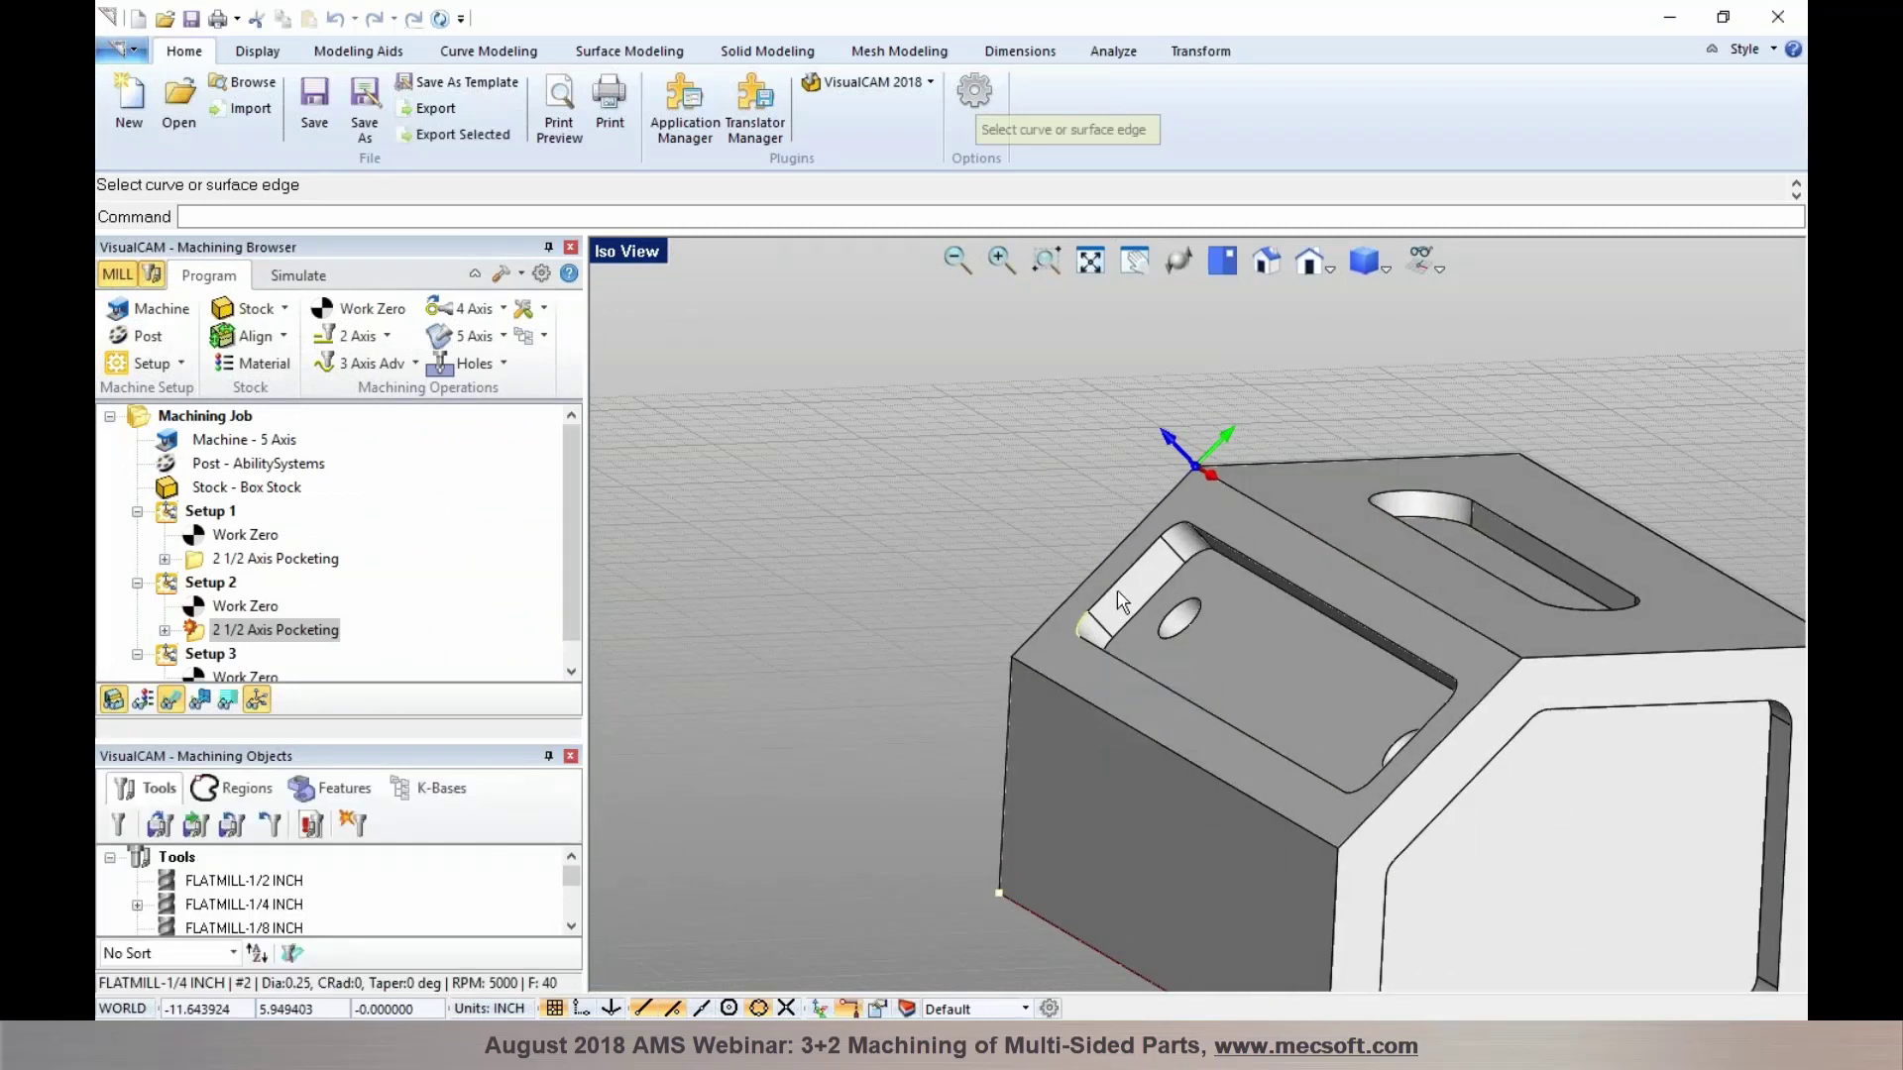
left_click(1116, 579)
left_click(1172, 659)
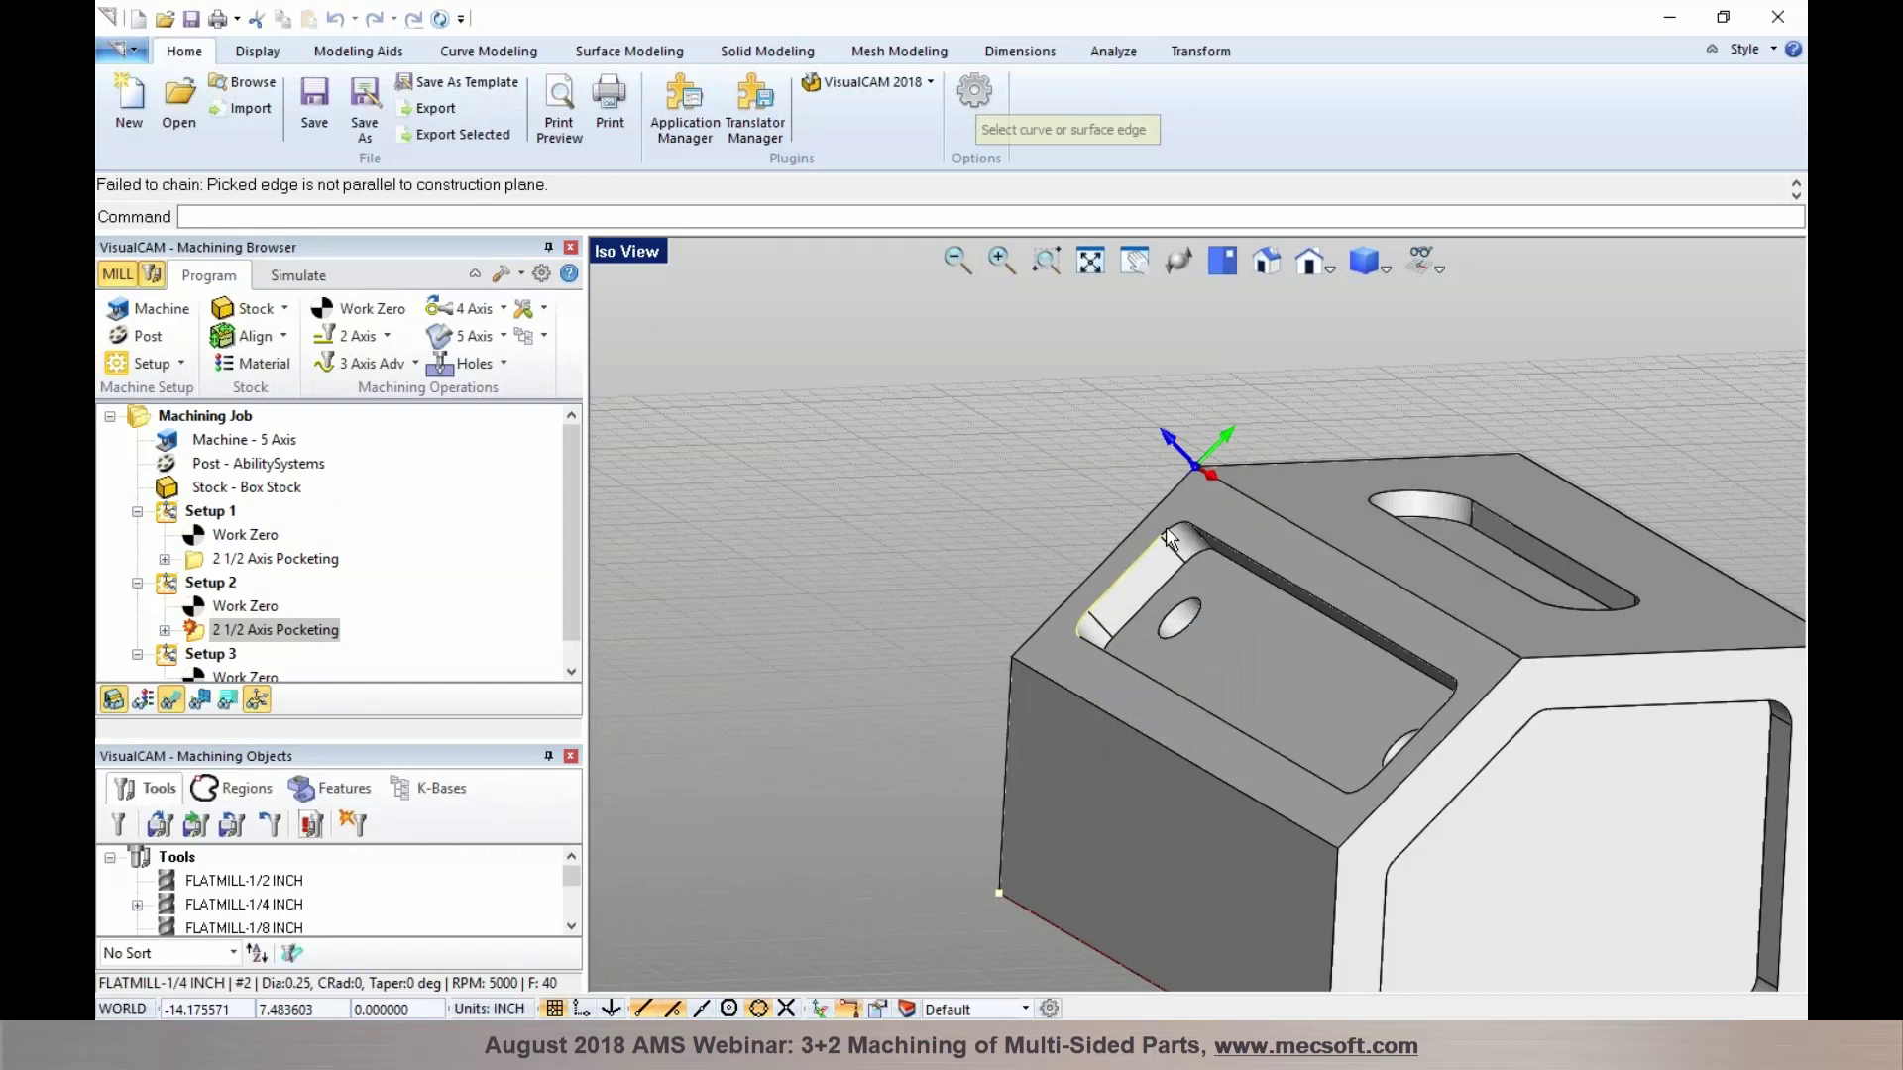
left_click(1172, 534)
left_click(1217, 608)
left_click(1245, 557)
left_click(1293, 633)
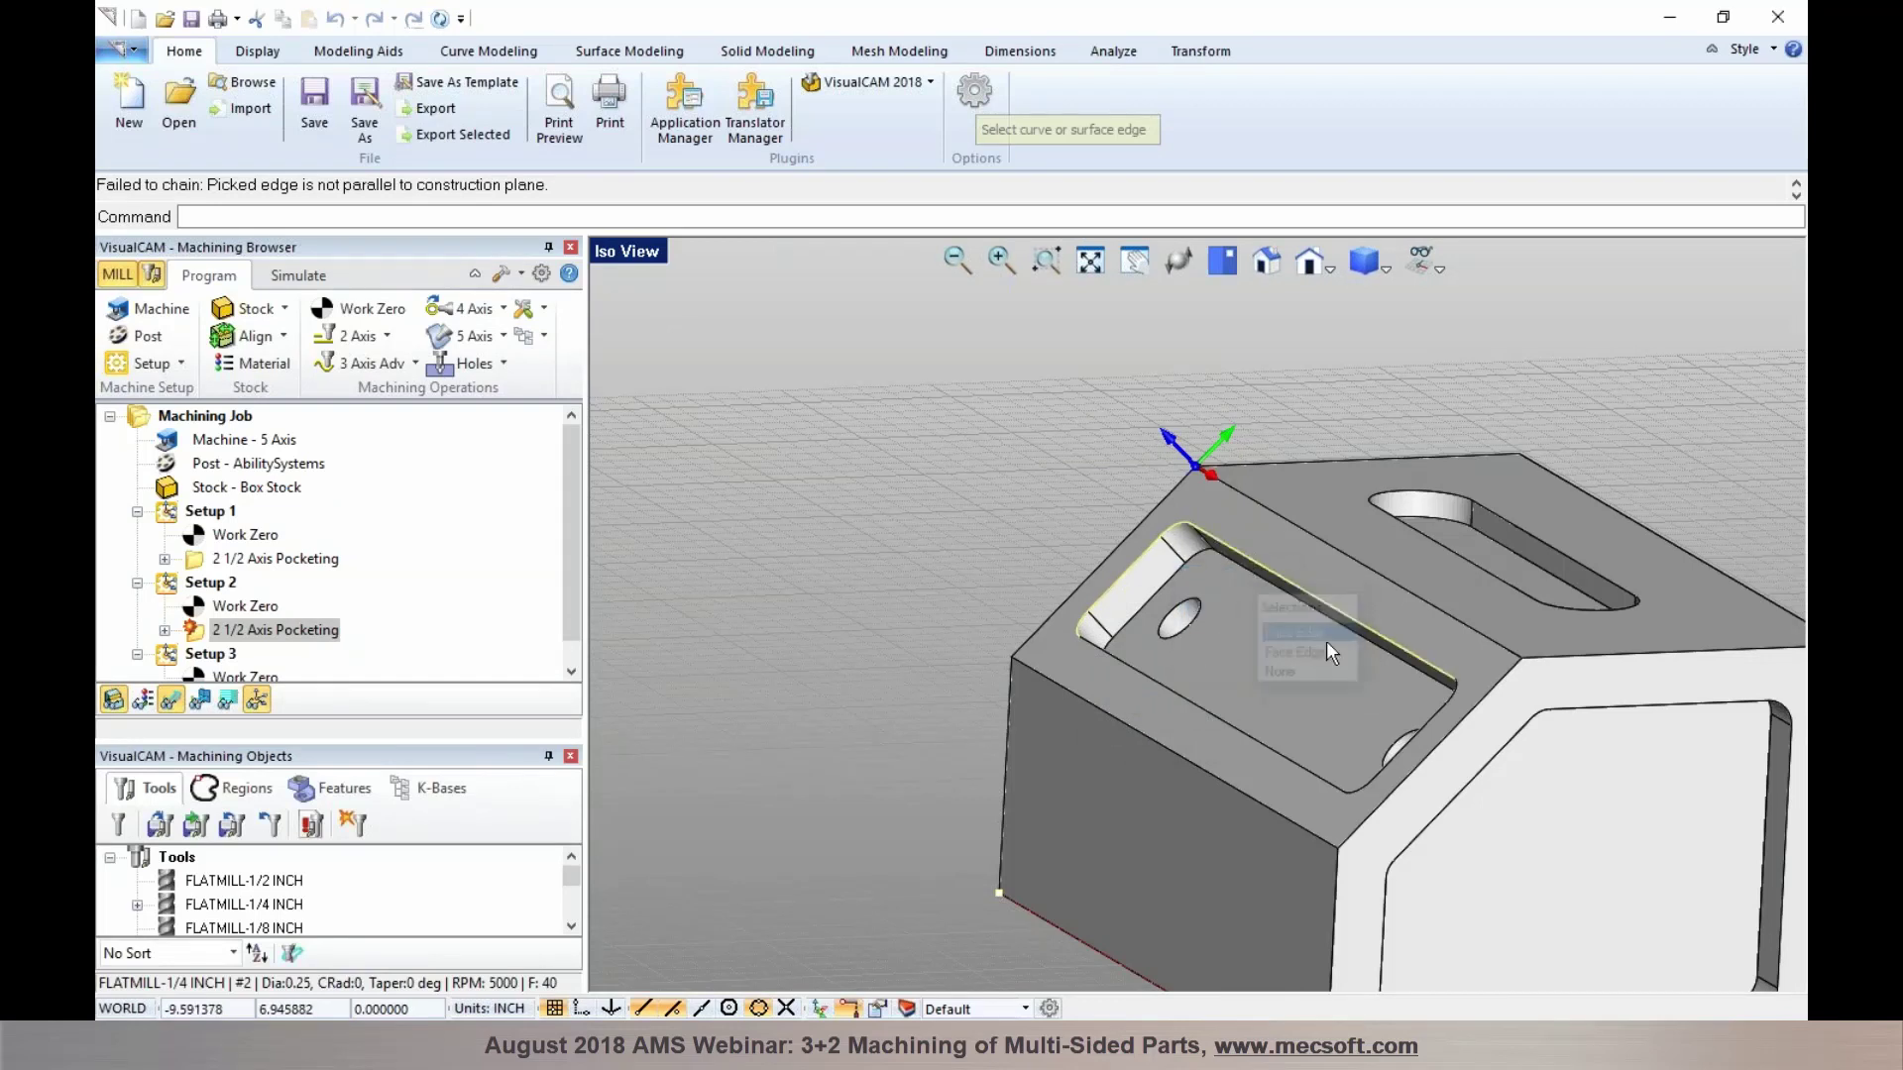
left_click(1449, 696)
left_click(1492, 775)
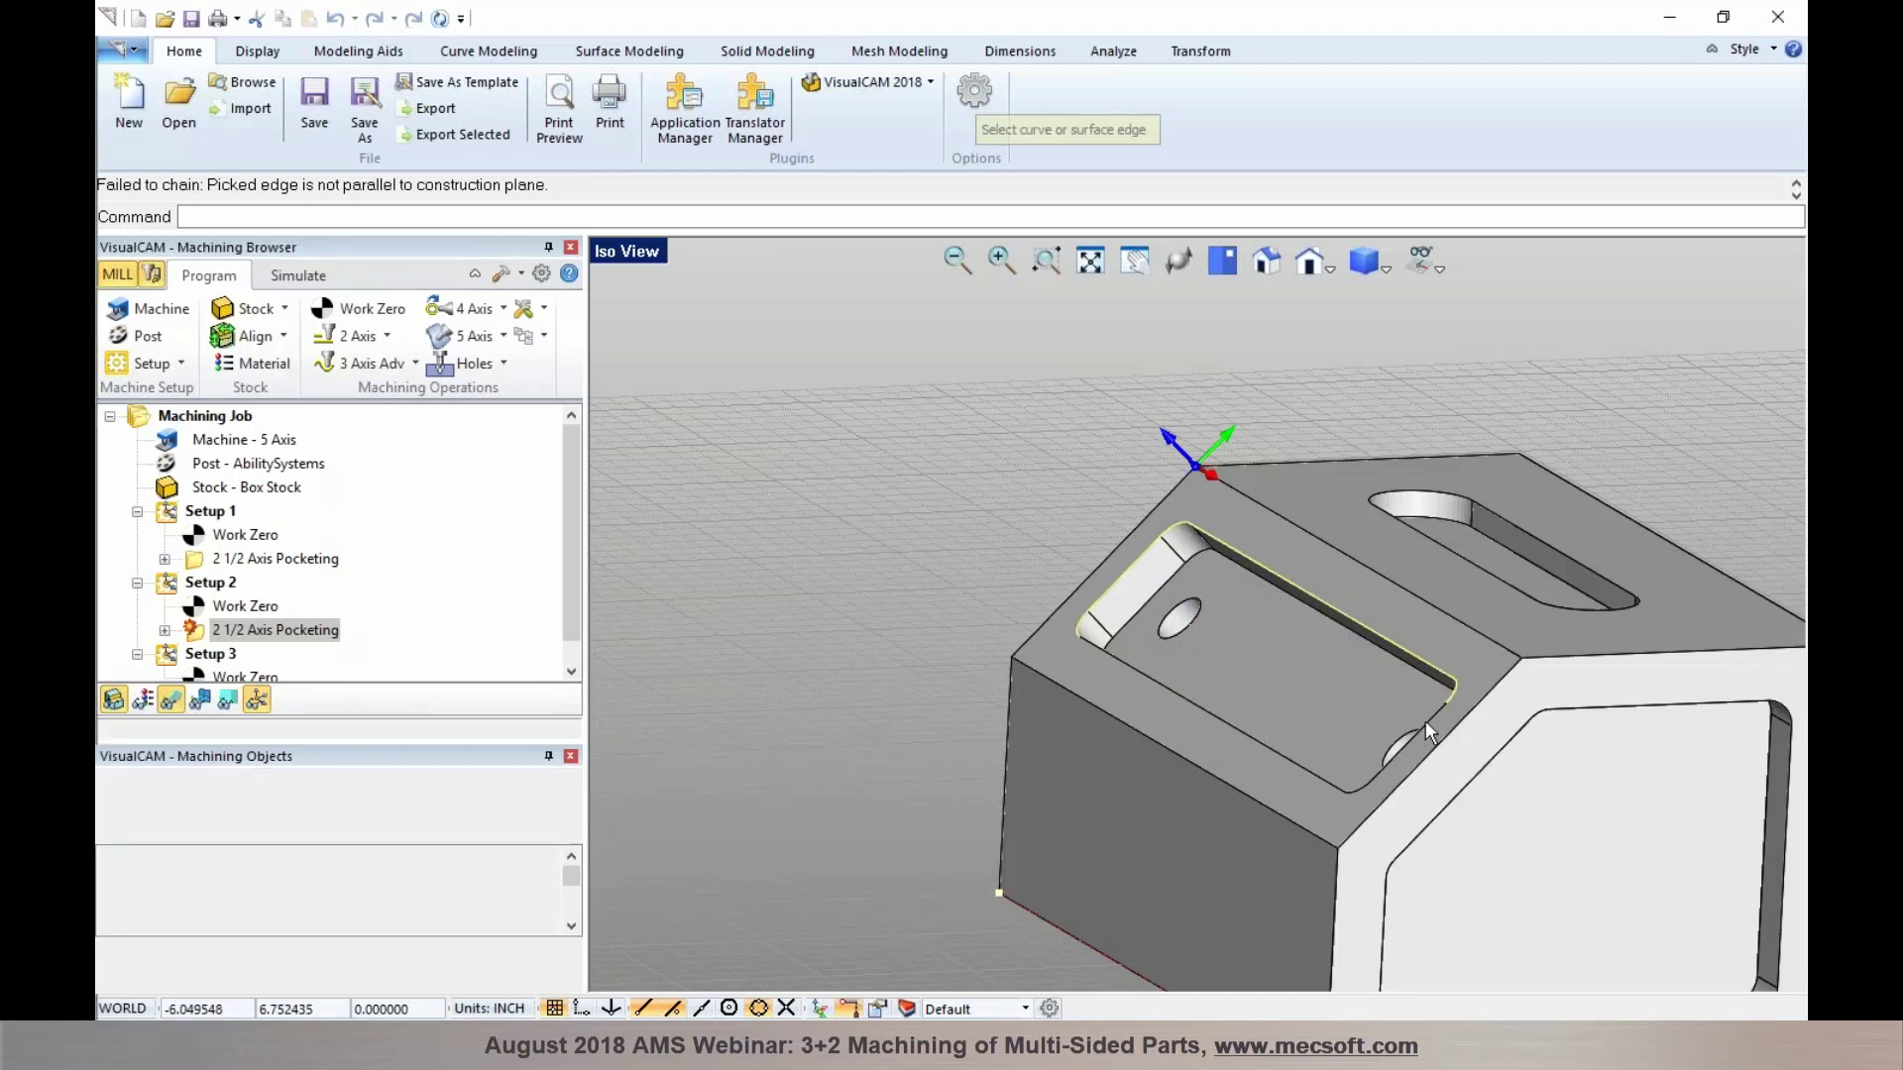
left_click(1426, 722)
left_click(1469, 793)
left_click(1352, 793)
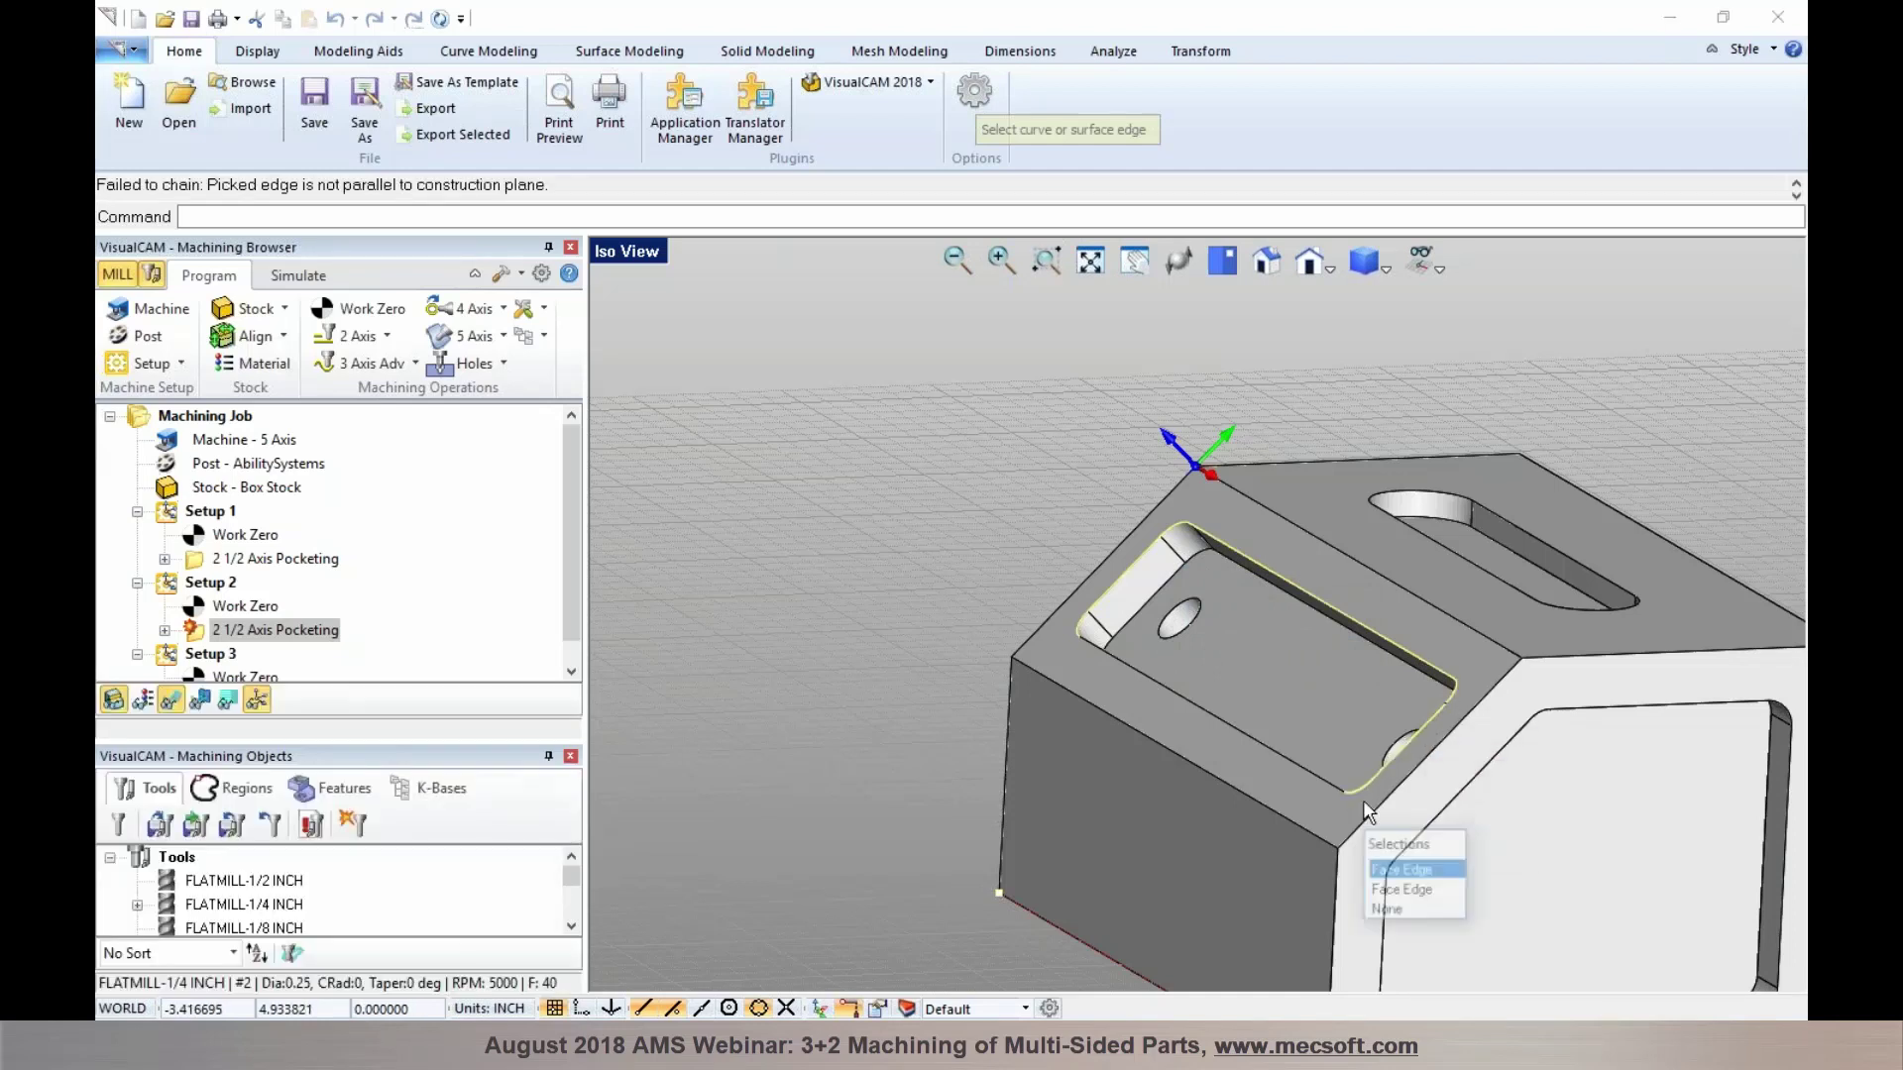
right_click(1330, 783)
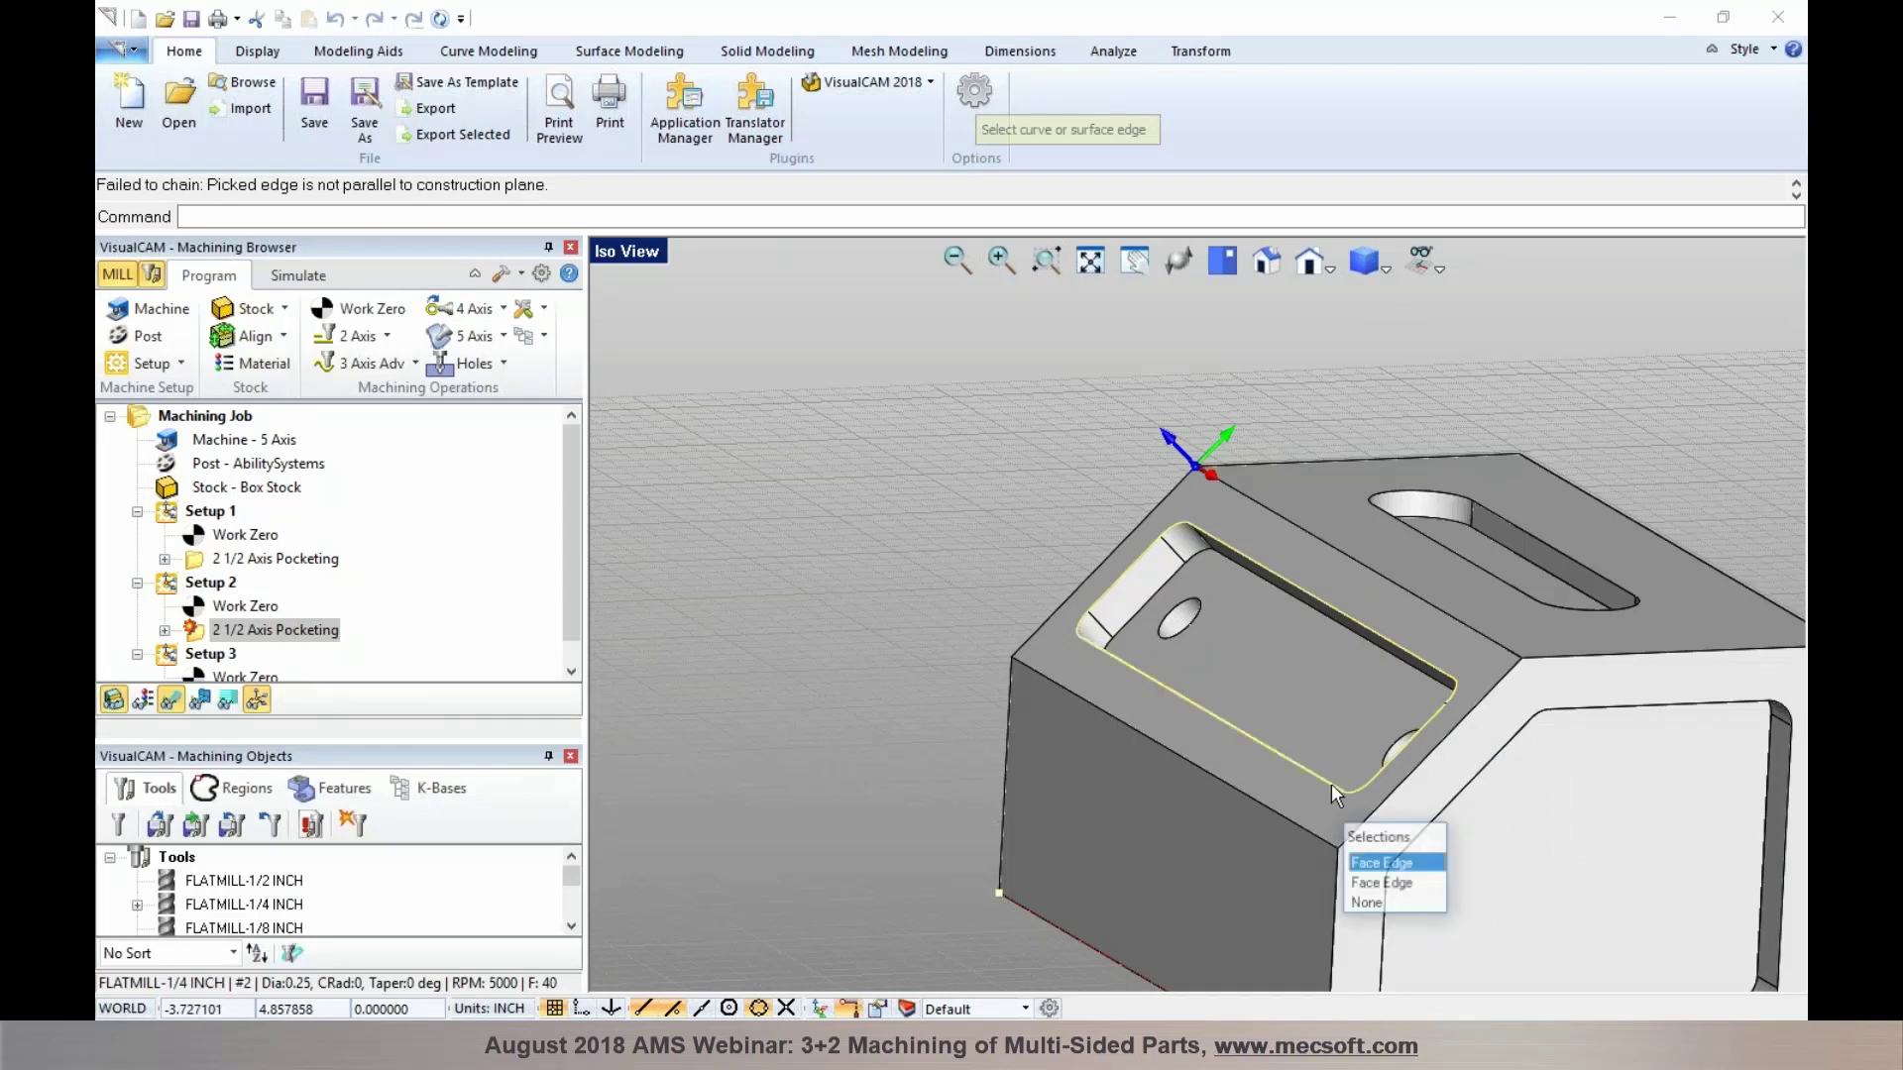
left_click(1360, 854)
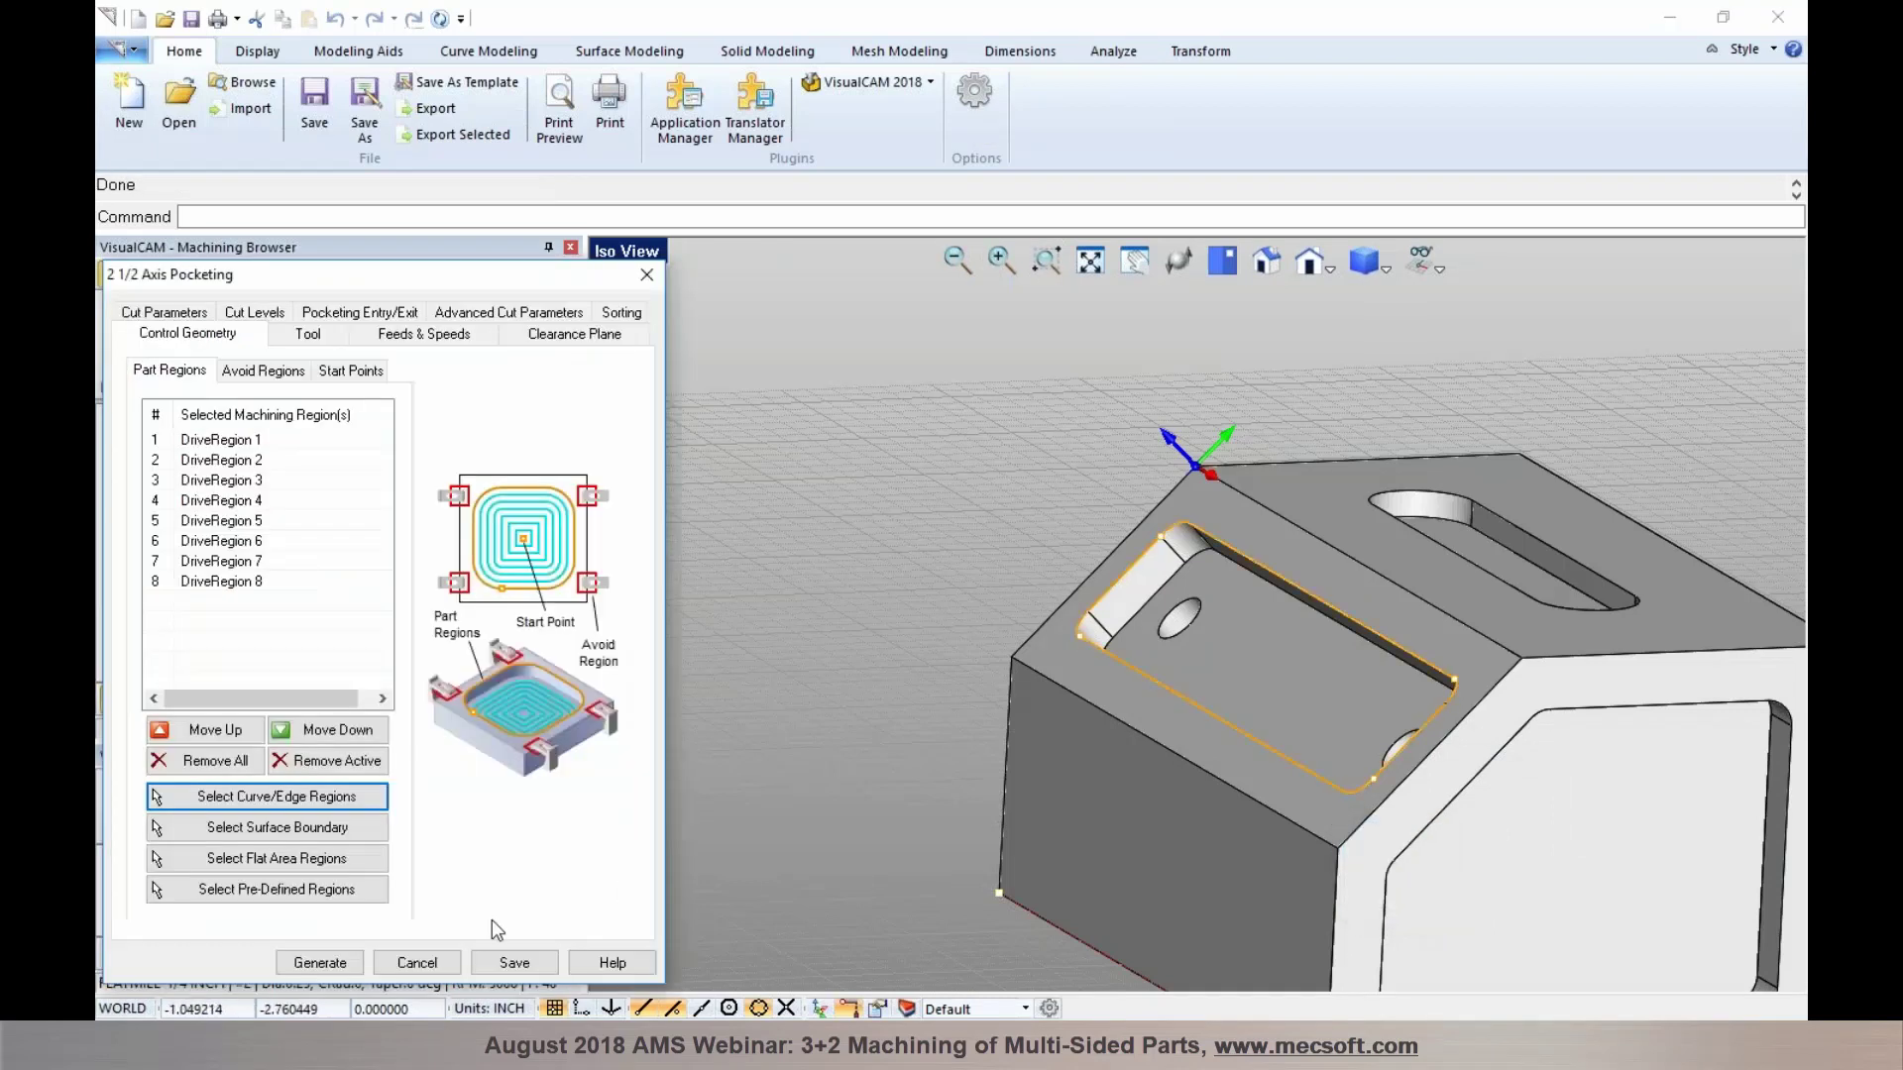
Generate the Setup 2 pocketing toolpath and inspect it in the angled-face pocket
left_click(320, 962)
middle_click_drag(817, 587, 1164, 704)
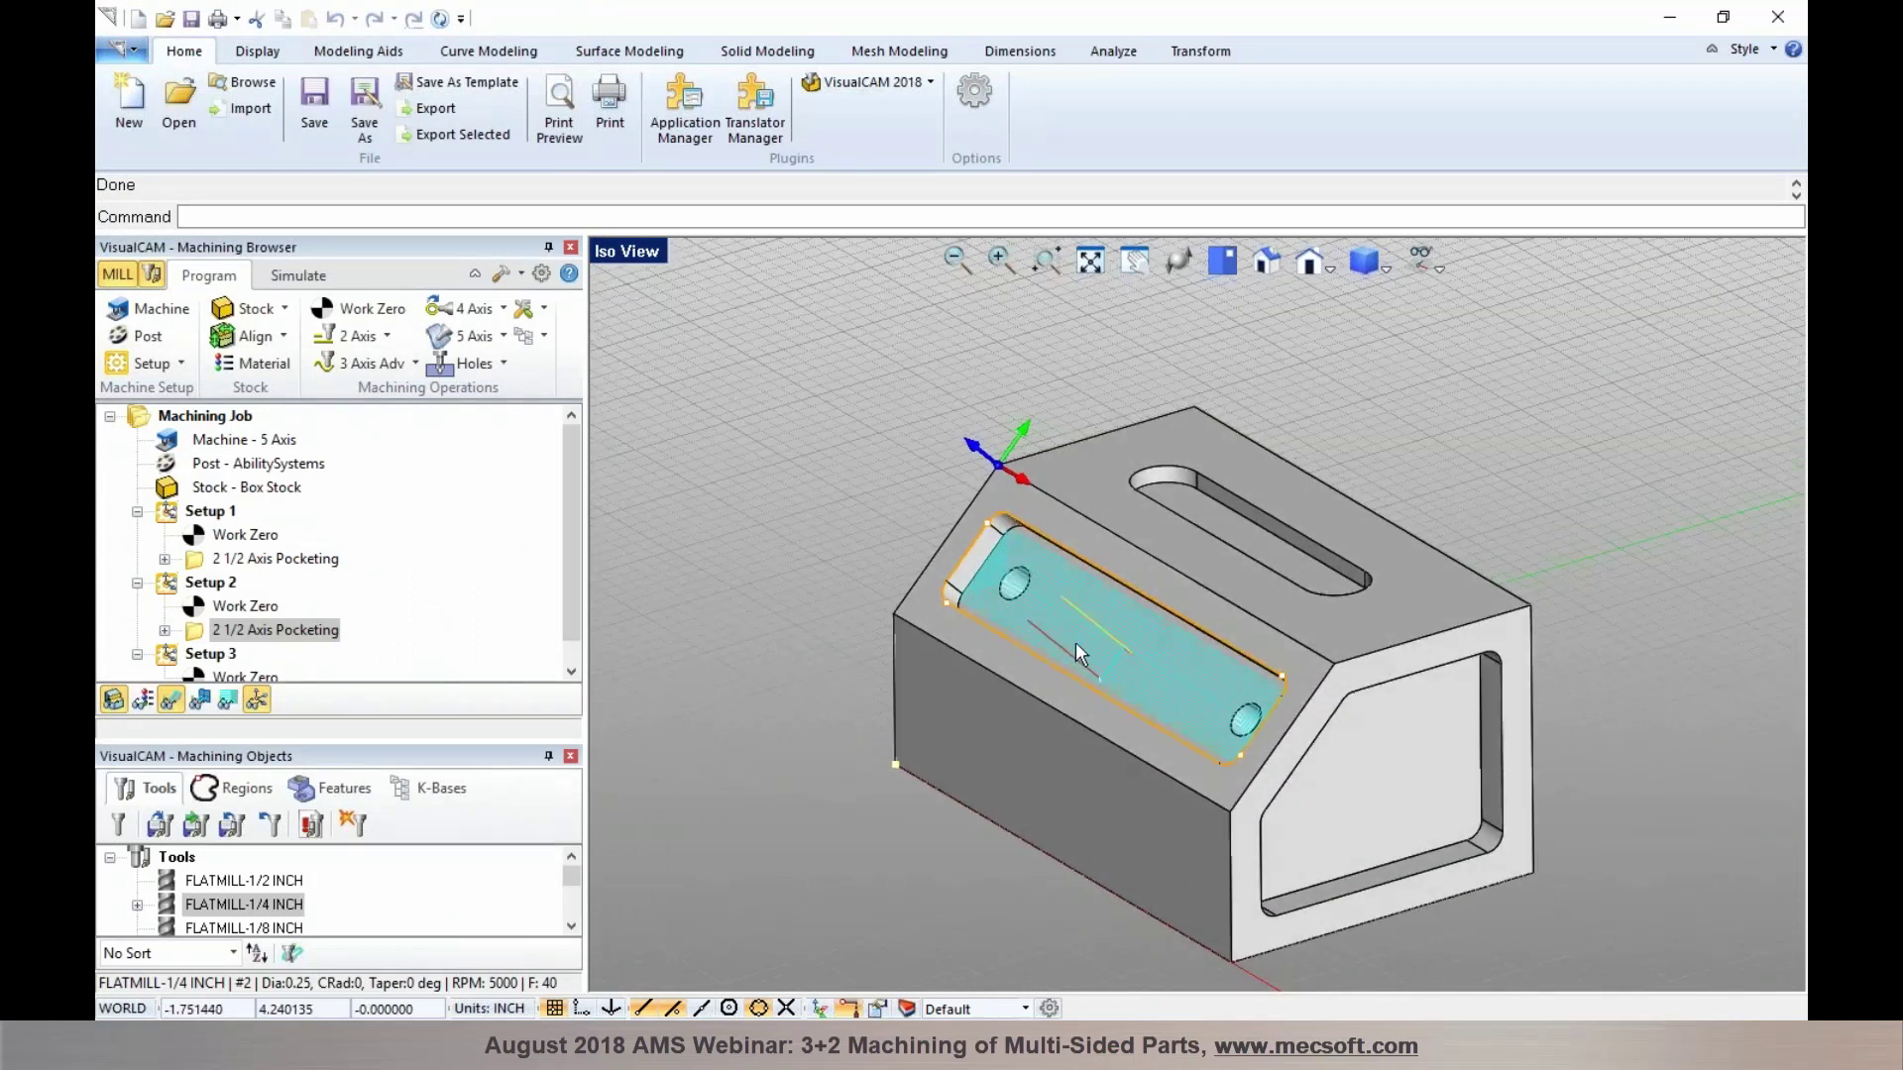
Collapse Setup 1 and Setup 2 in the machining job and delete the empty Setup 3
left_click(205, 512)
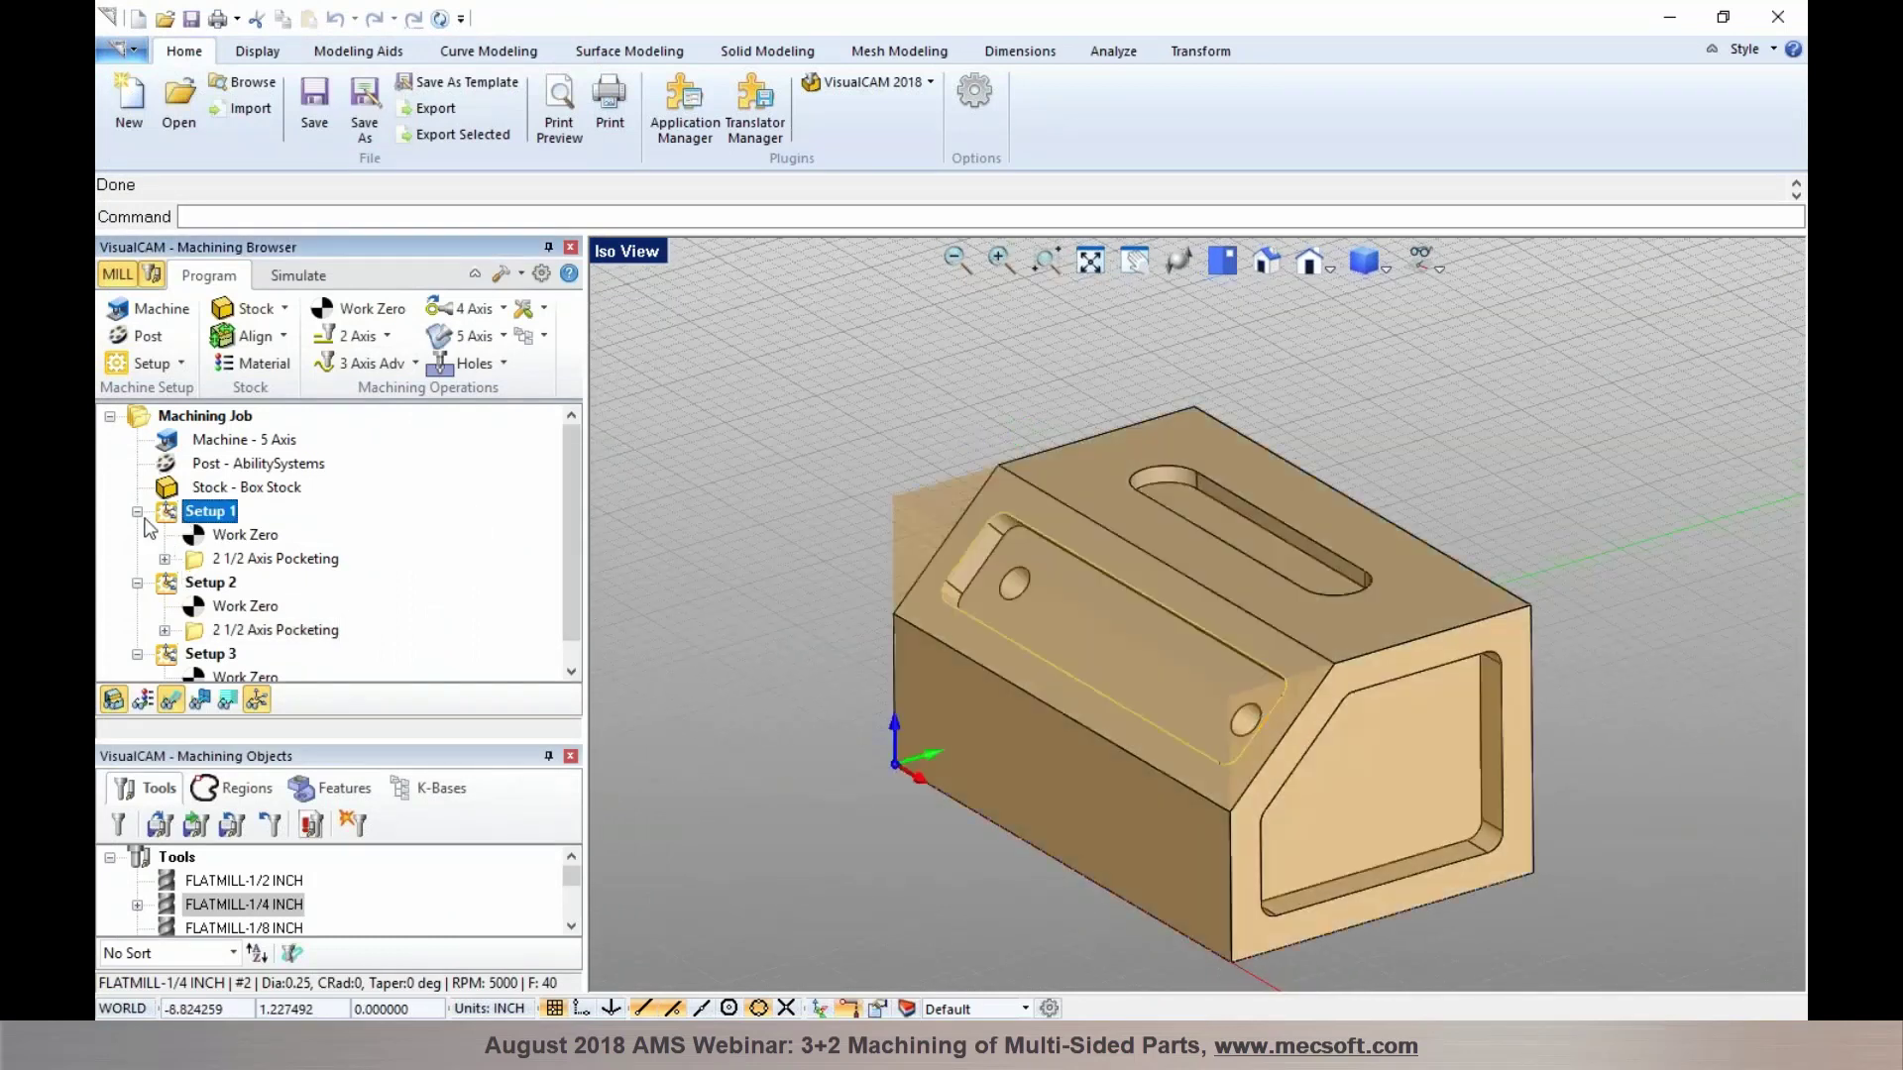
left_click(136, 512)
left_click(136, 536)
left_click(205, 539)
left_click(203, 513)
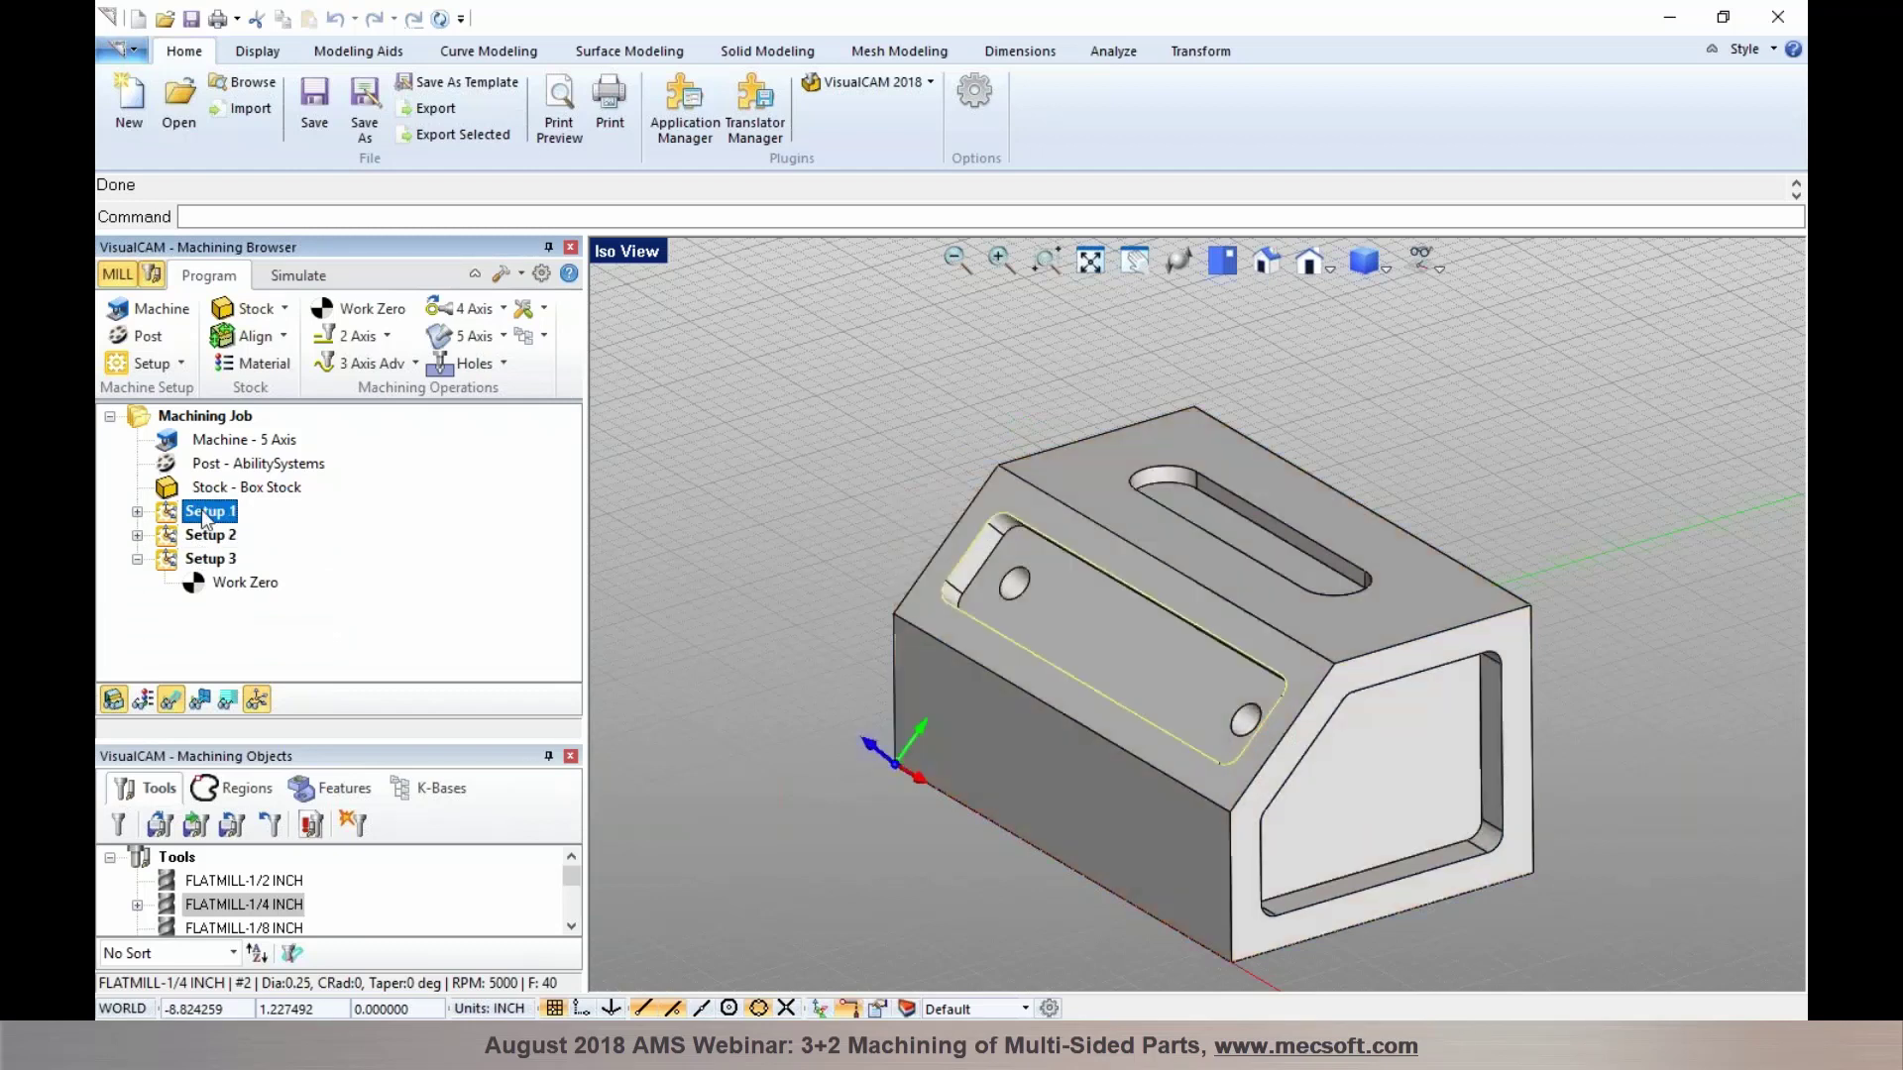
left_click(202, 539, "shift")
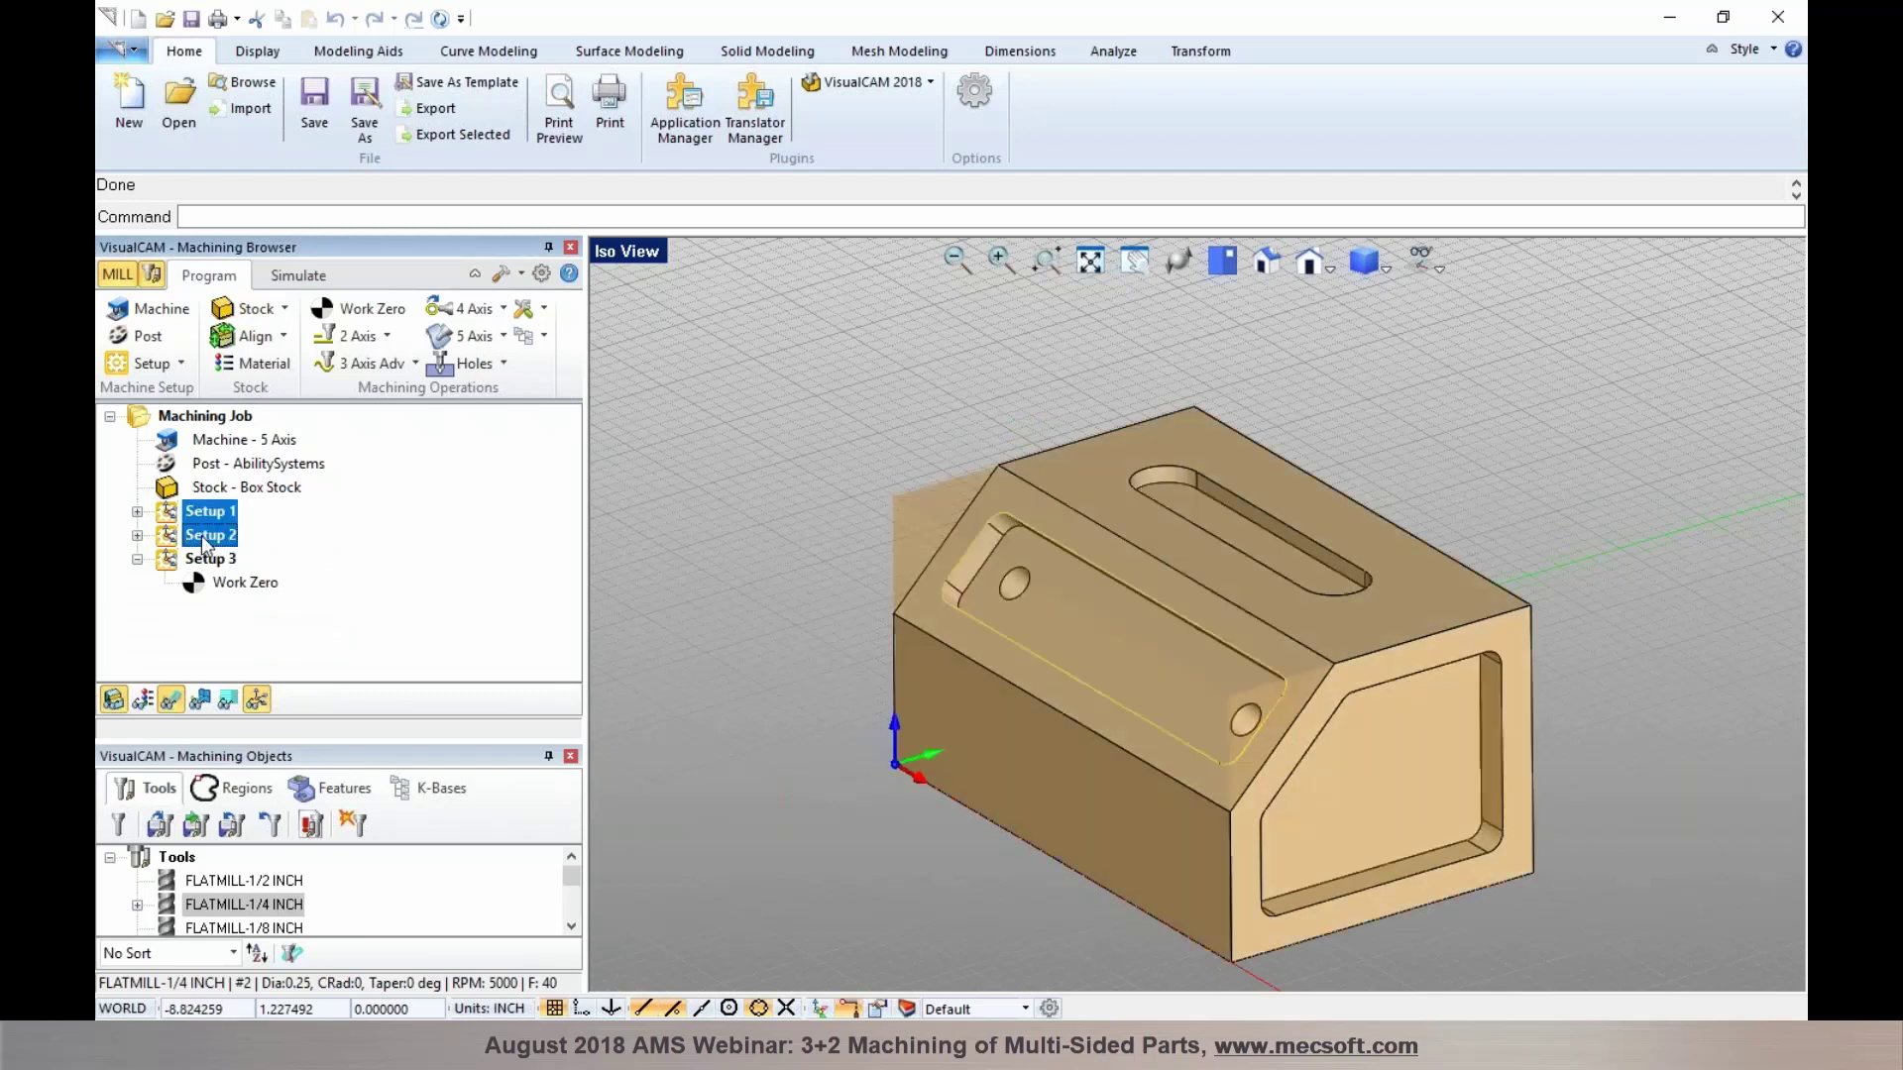
left_click(199, 559)
key("Delete")
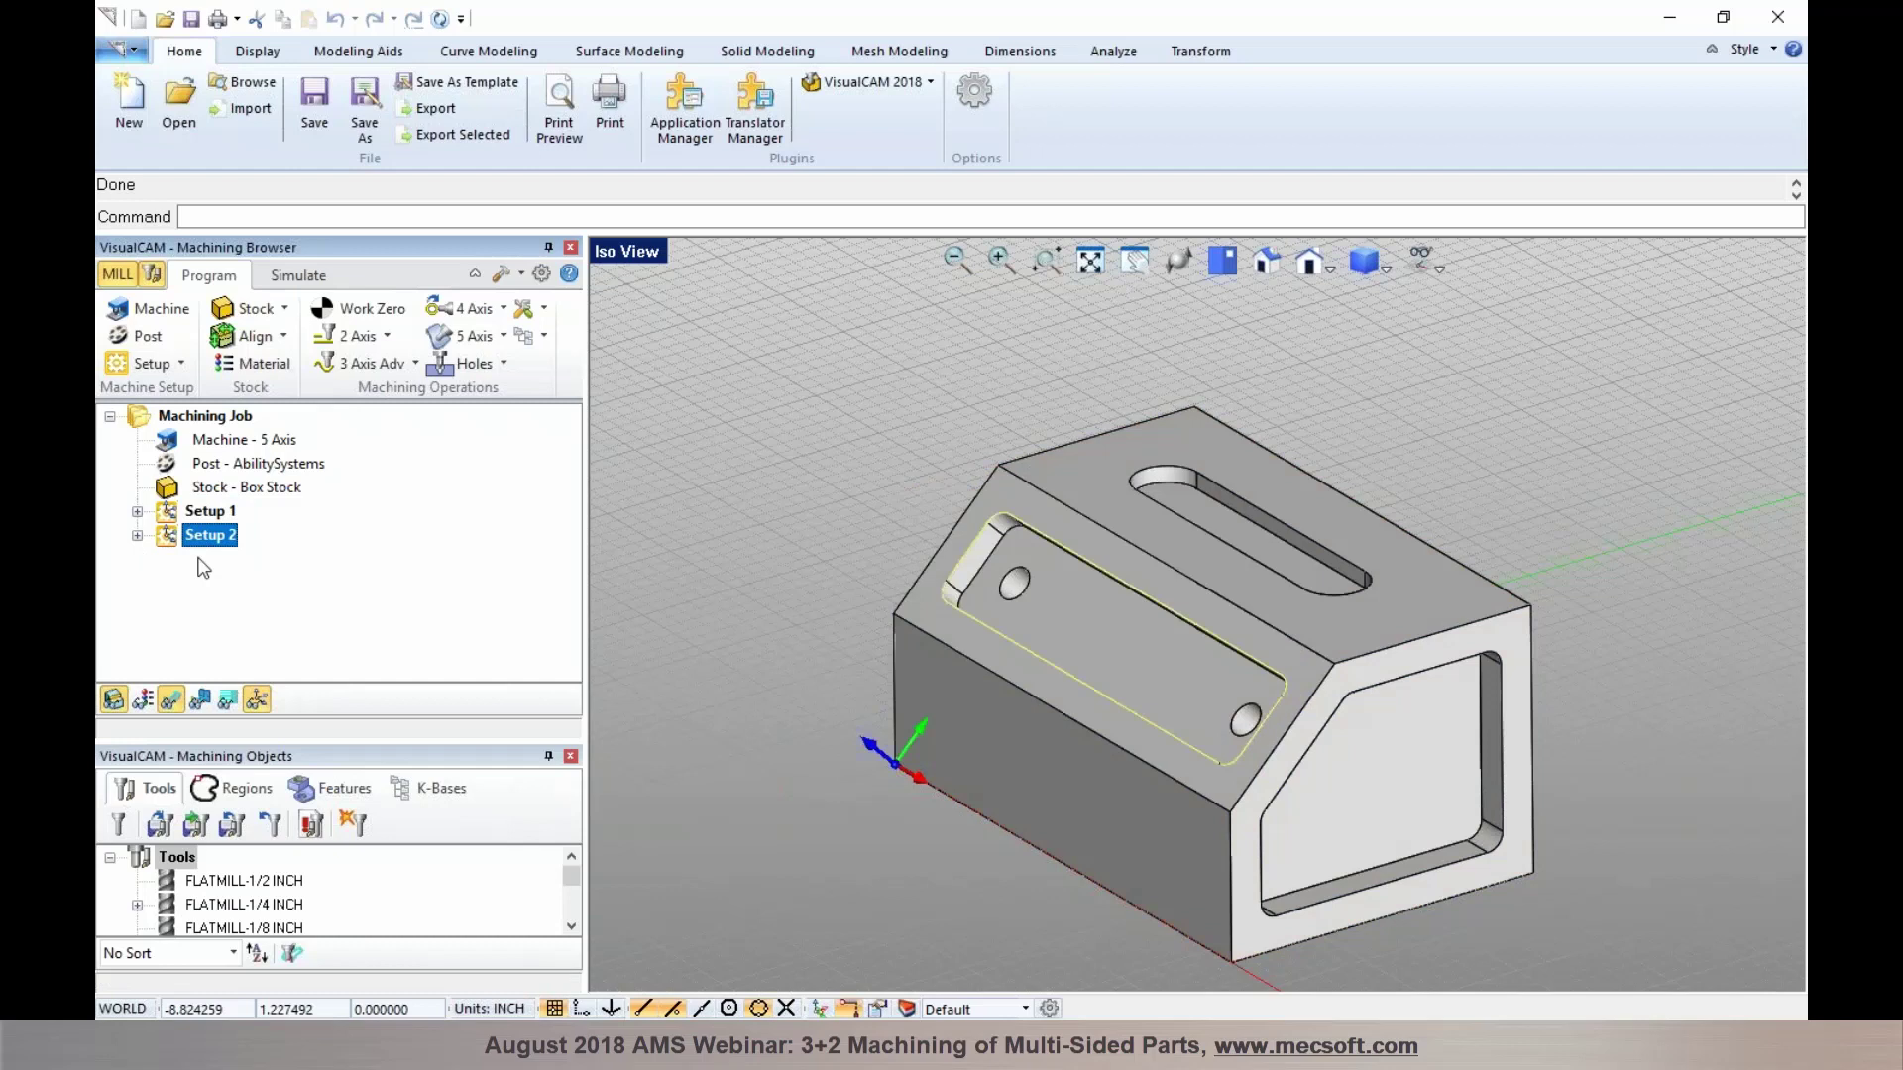
Post the whole machining job to 3+2-Example.nc with the 5Axis-Post-Sample post-processor
left_click(197, 420)
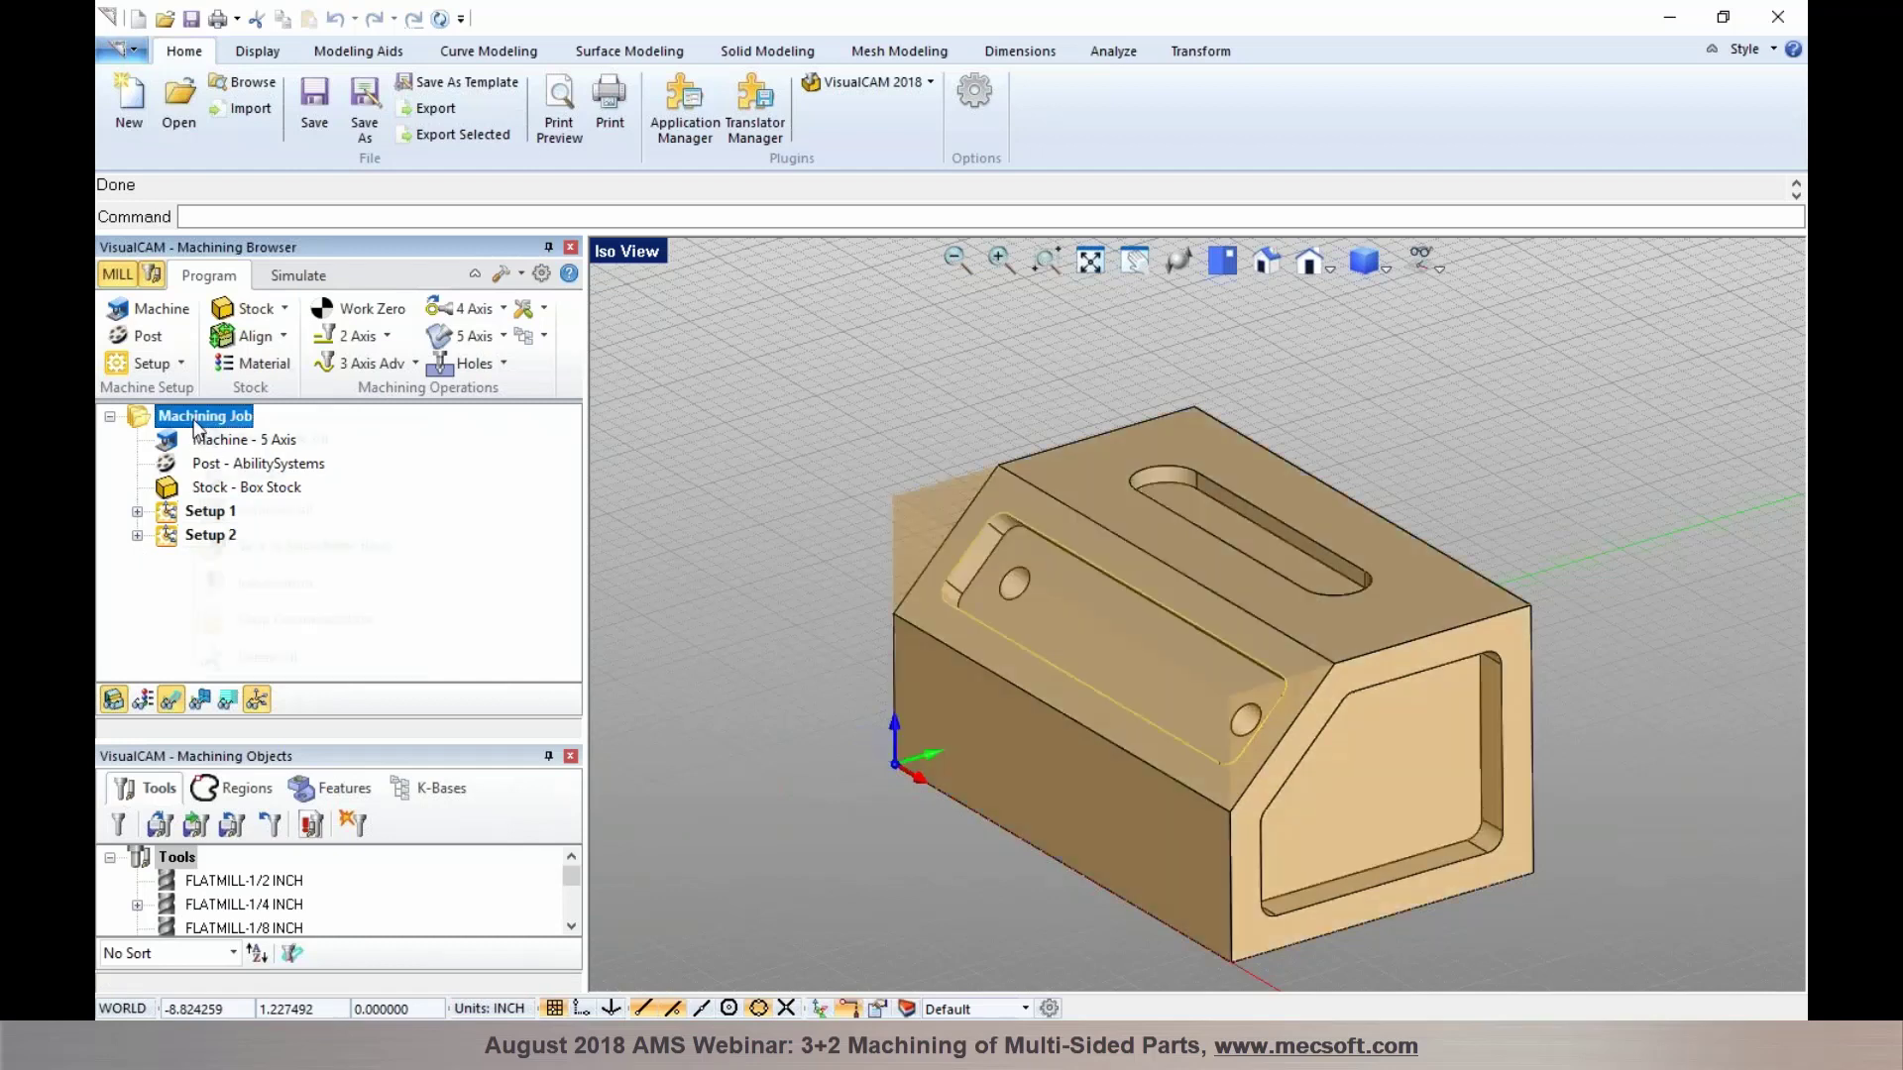
left_click(228, 475)
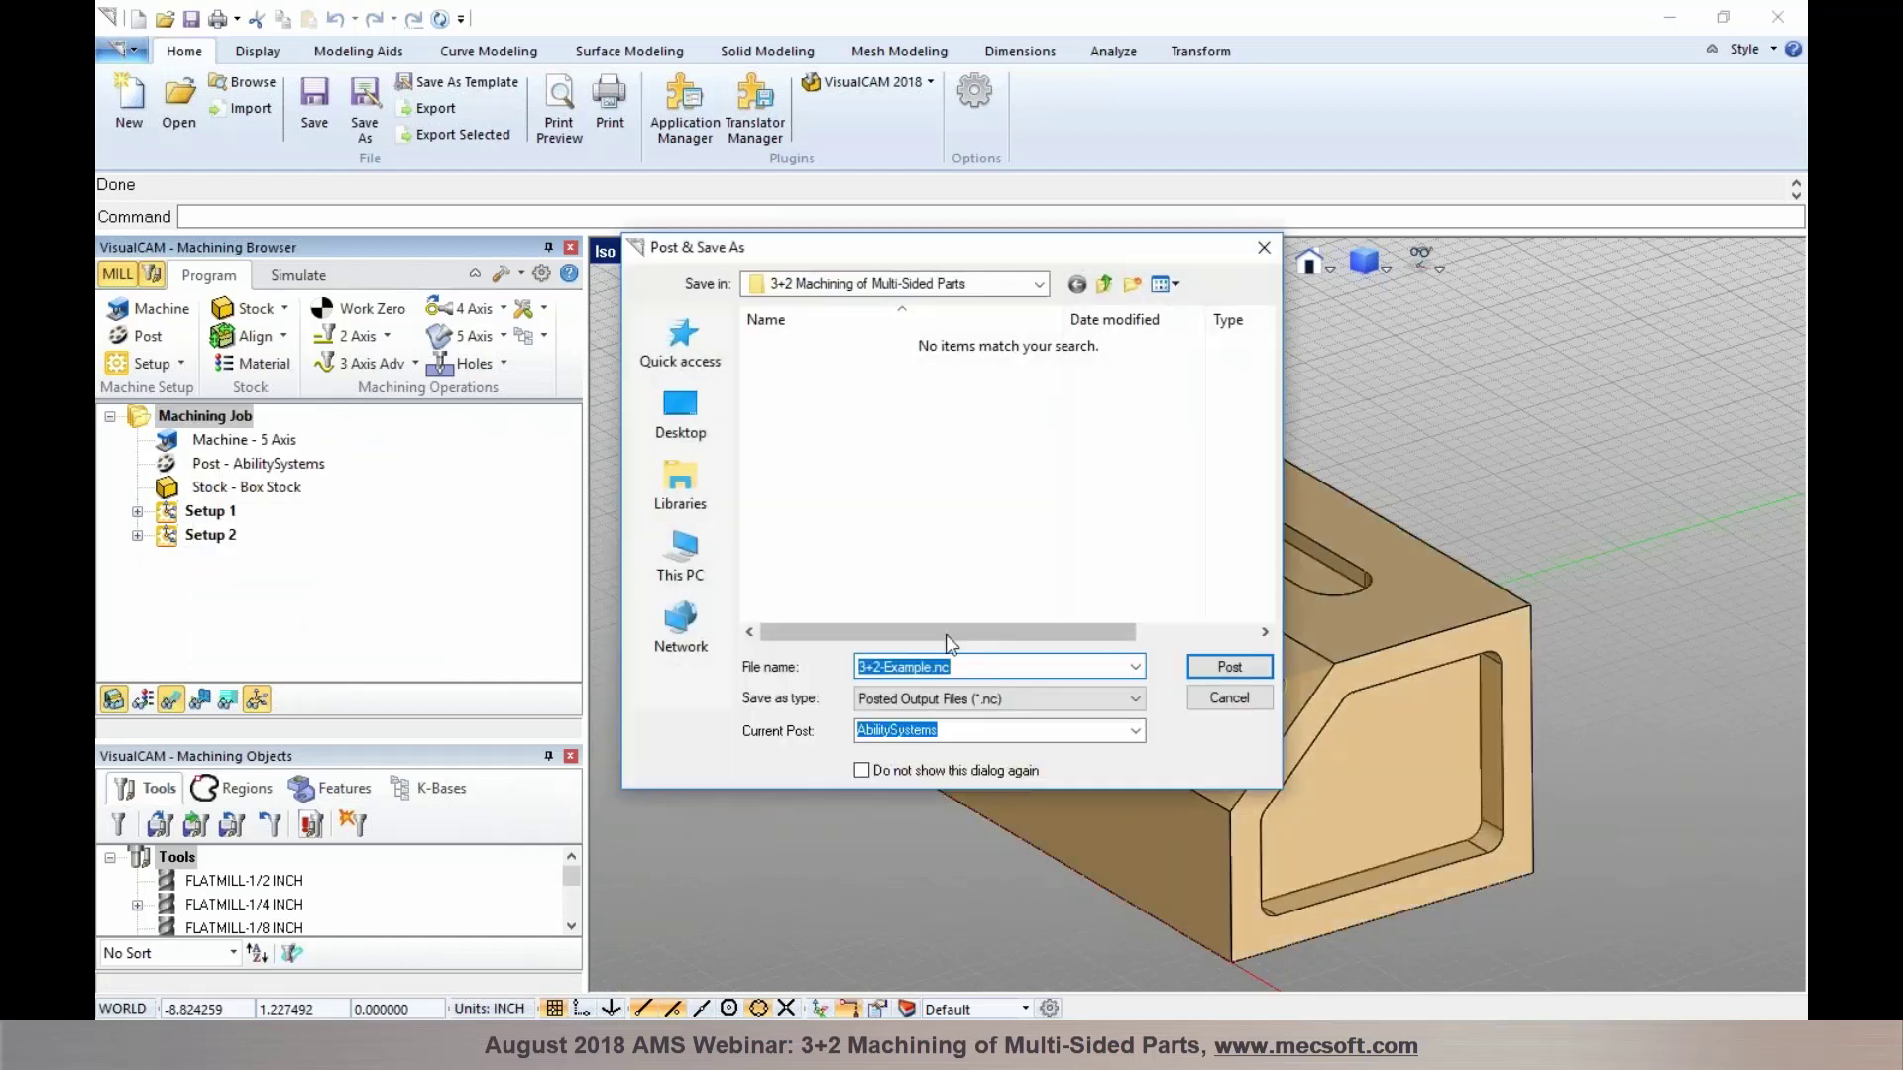
left_click(1135, 731)
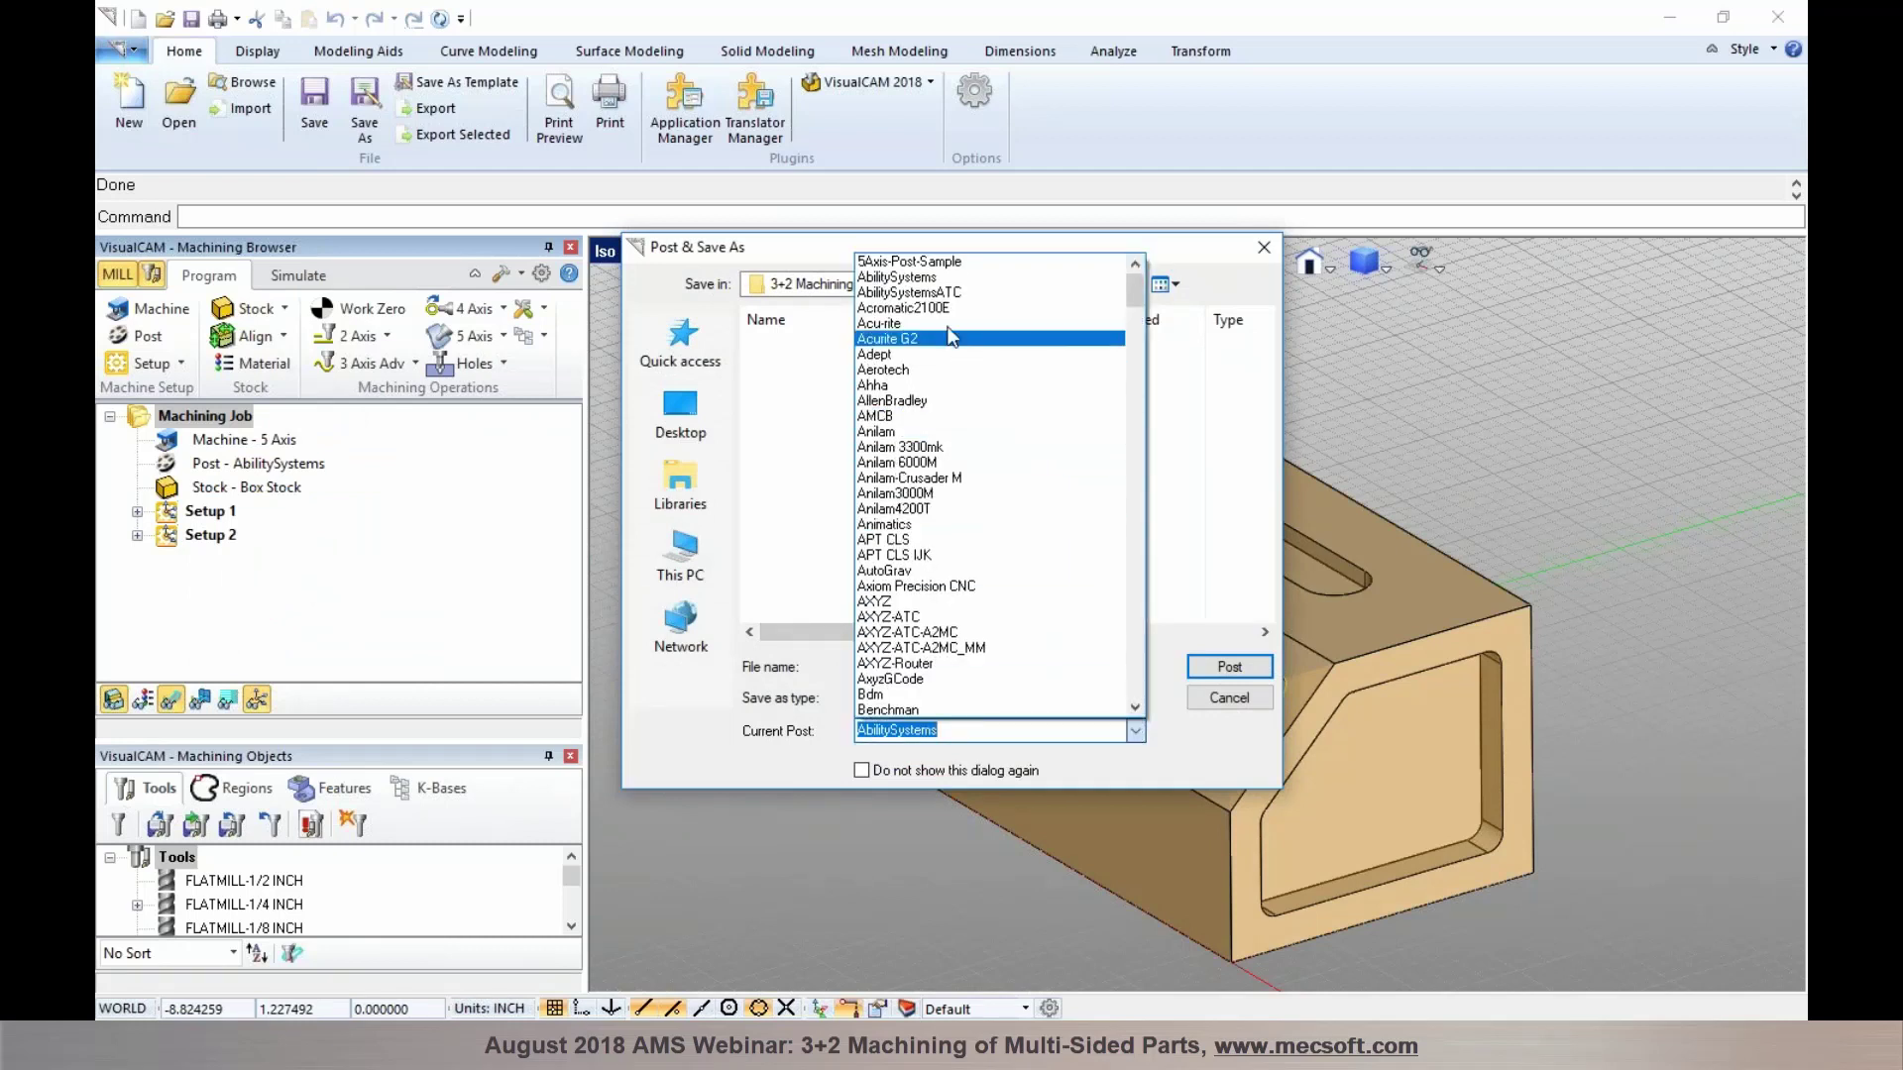
left_click(938, 262)
left_click(1229, 666)
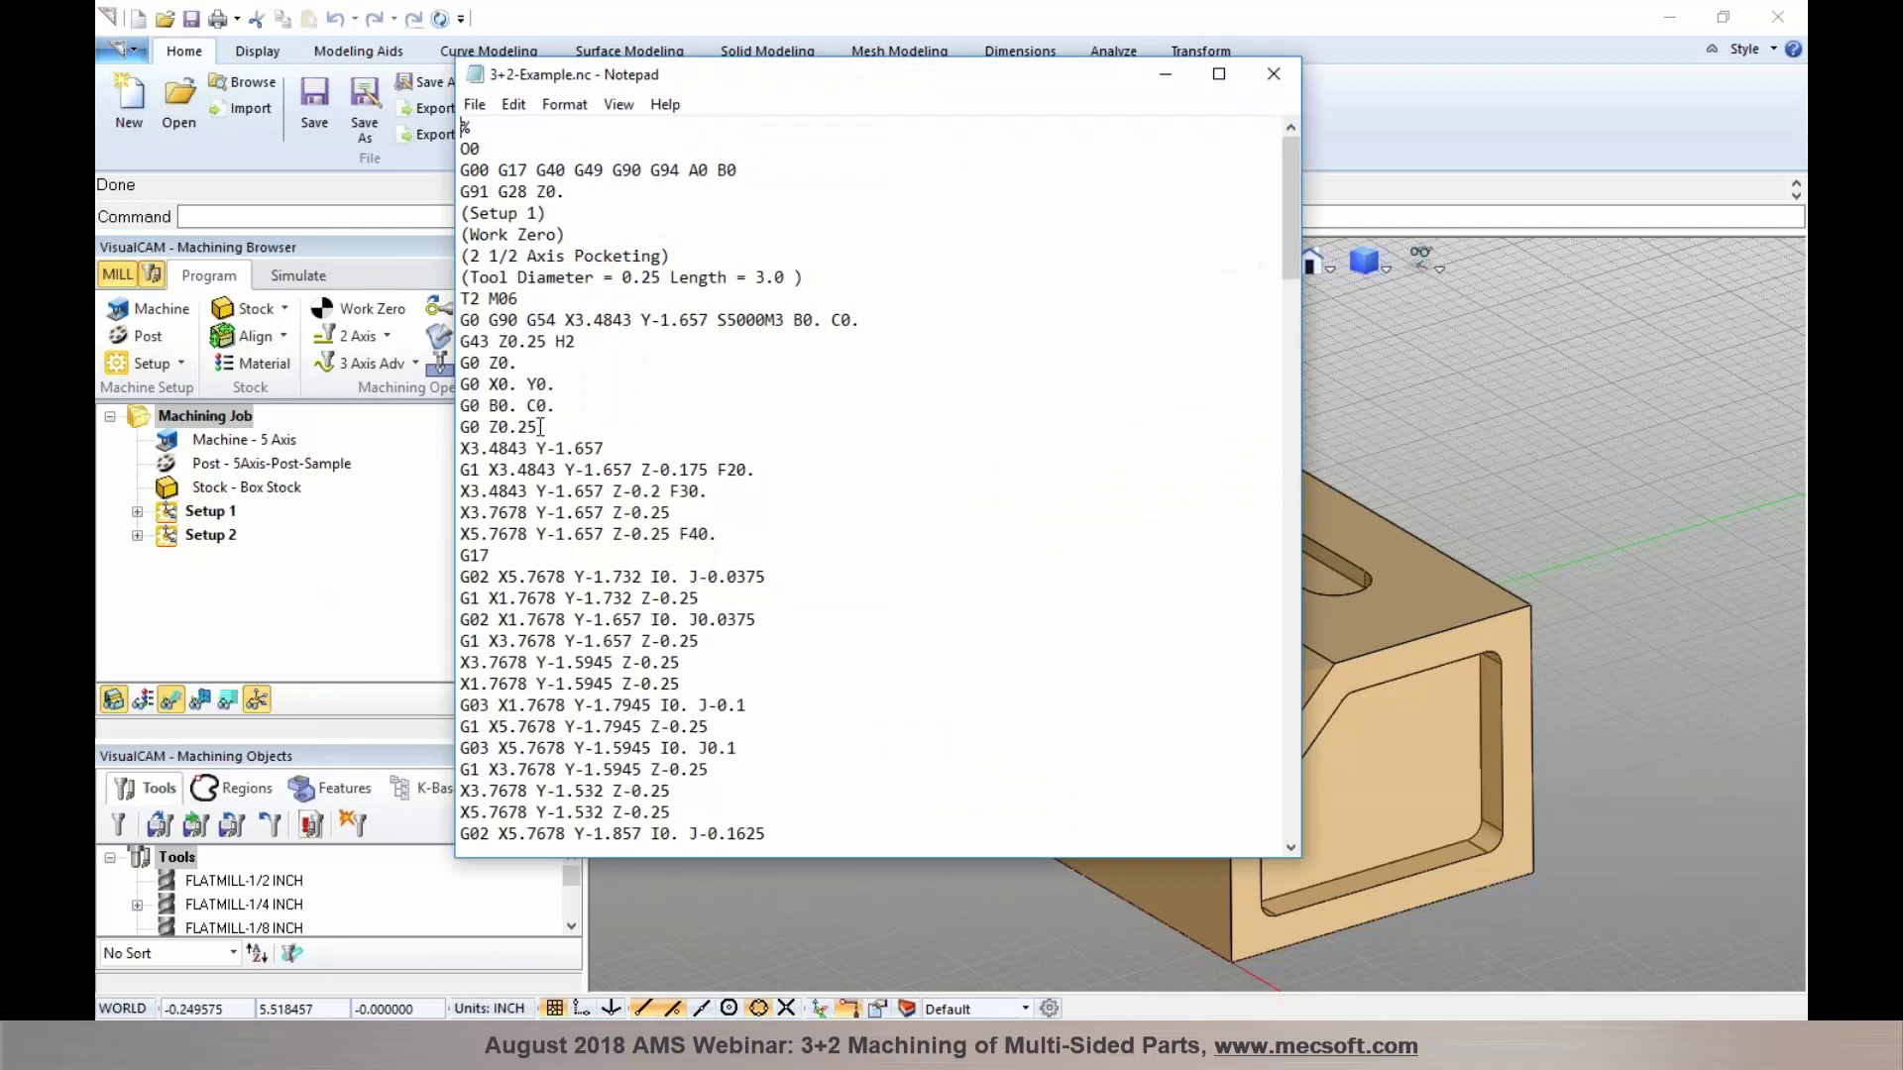
Examine the B and C rotary positioning line in the Setup 1 section of the posted G-code
left_click_drag(566, 409, 466, 407)
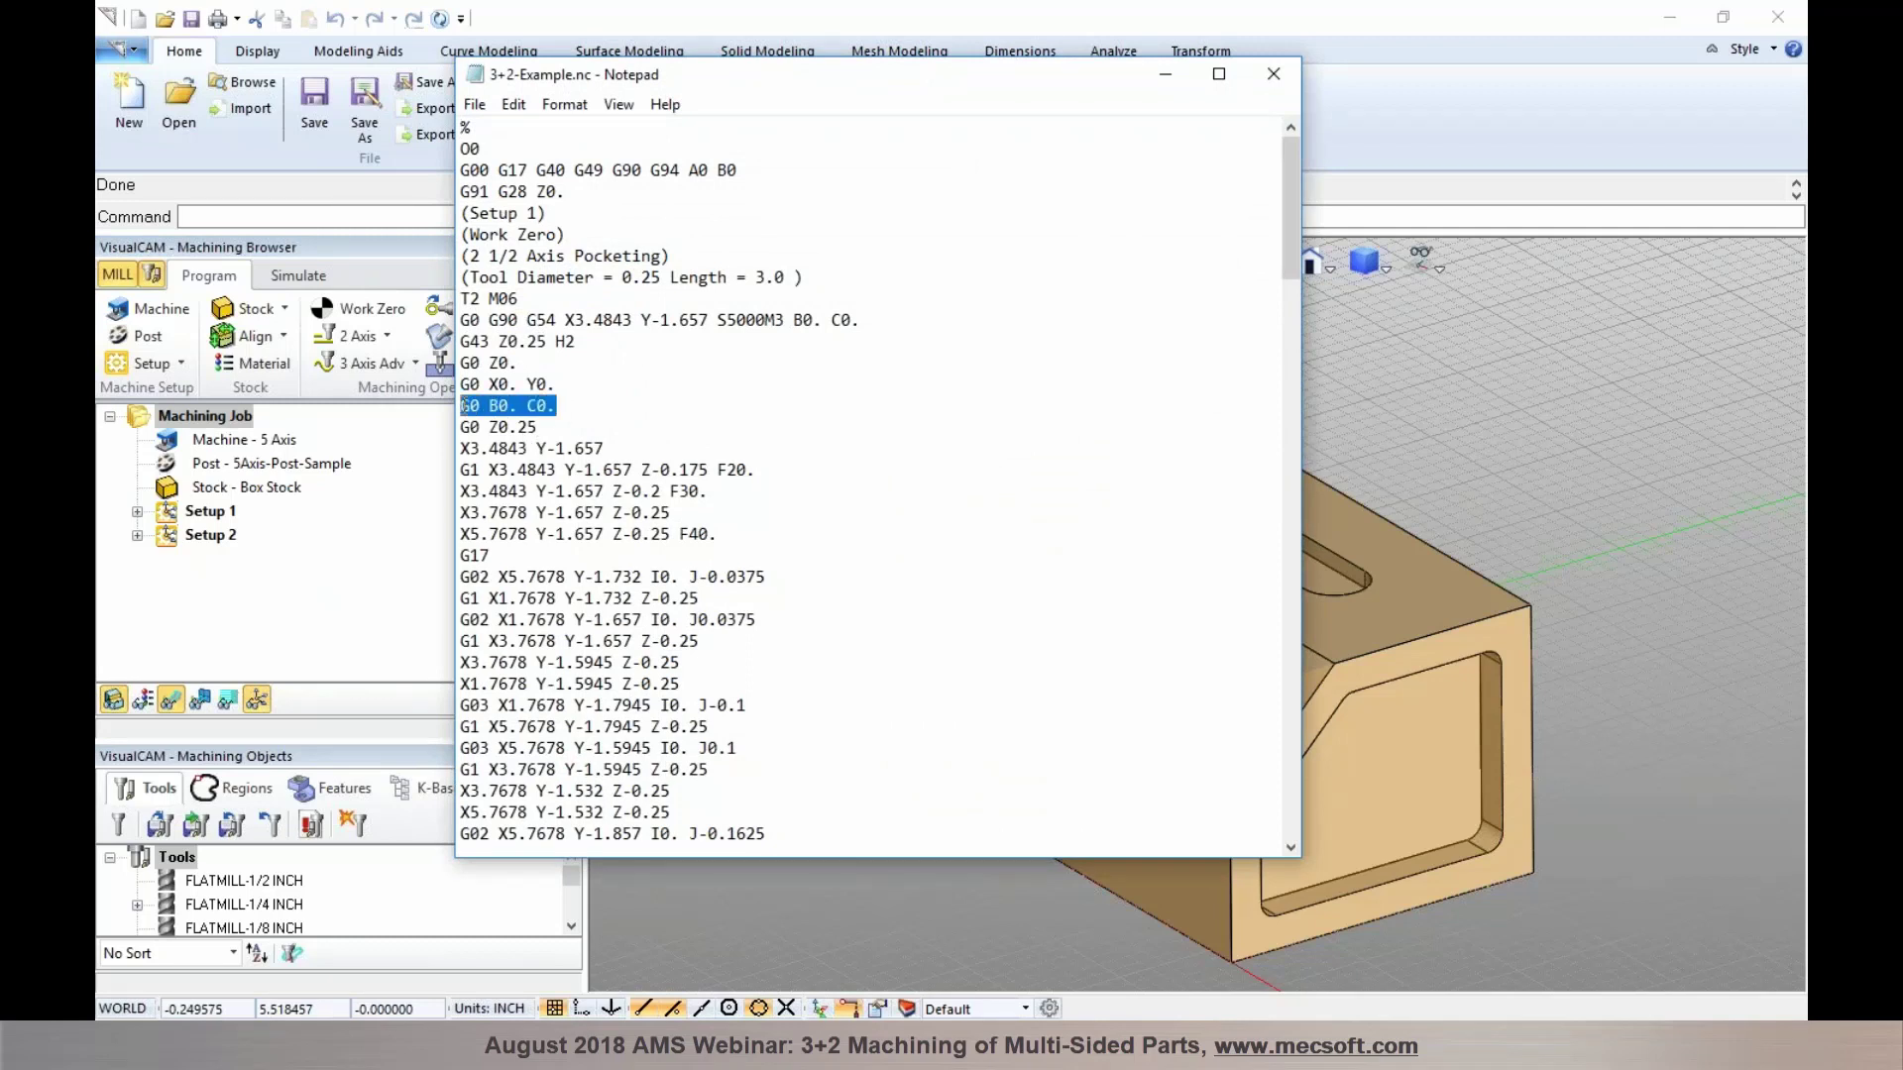
left_click(578, 409)
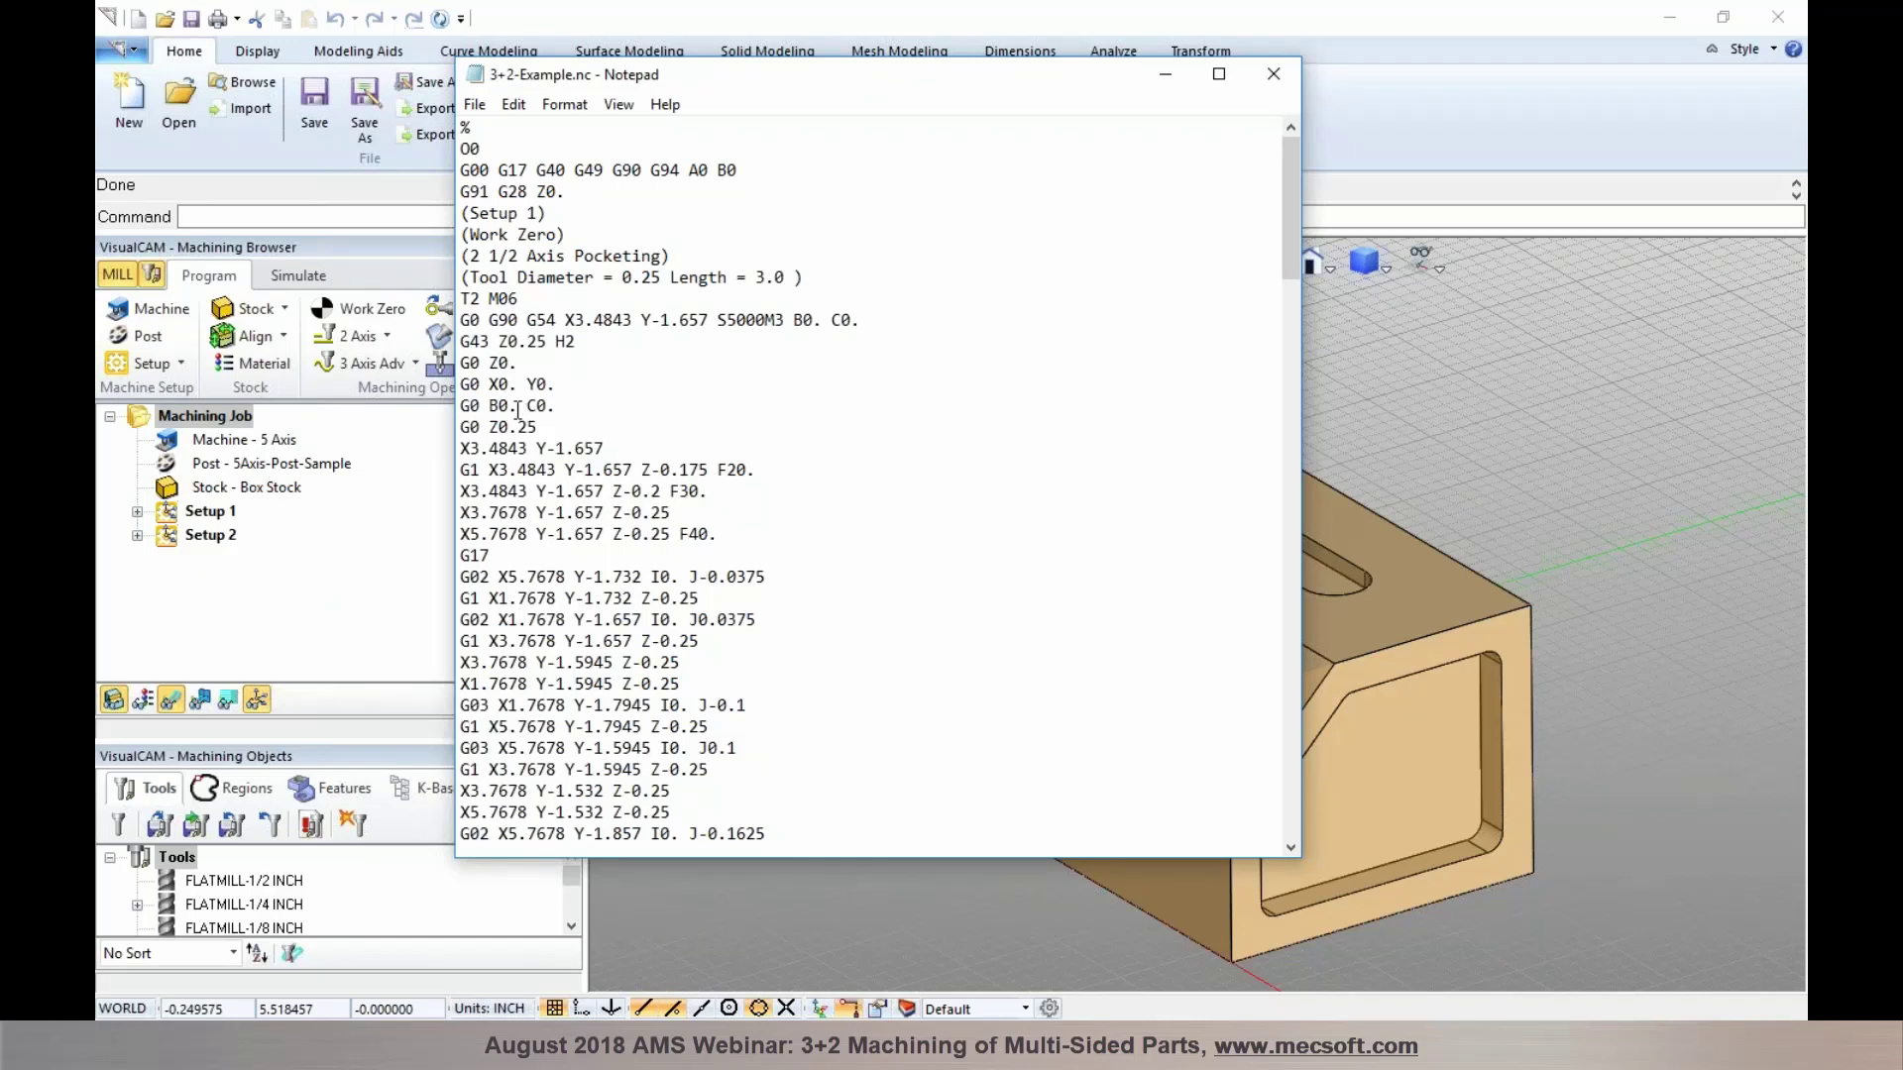
left_click_drag(488, 409, 502, 410)
left_click(539, 407)
scroll(660, 424, "down", 2)
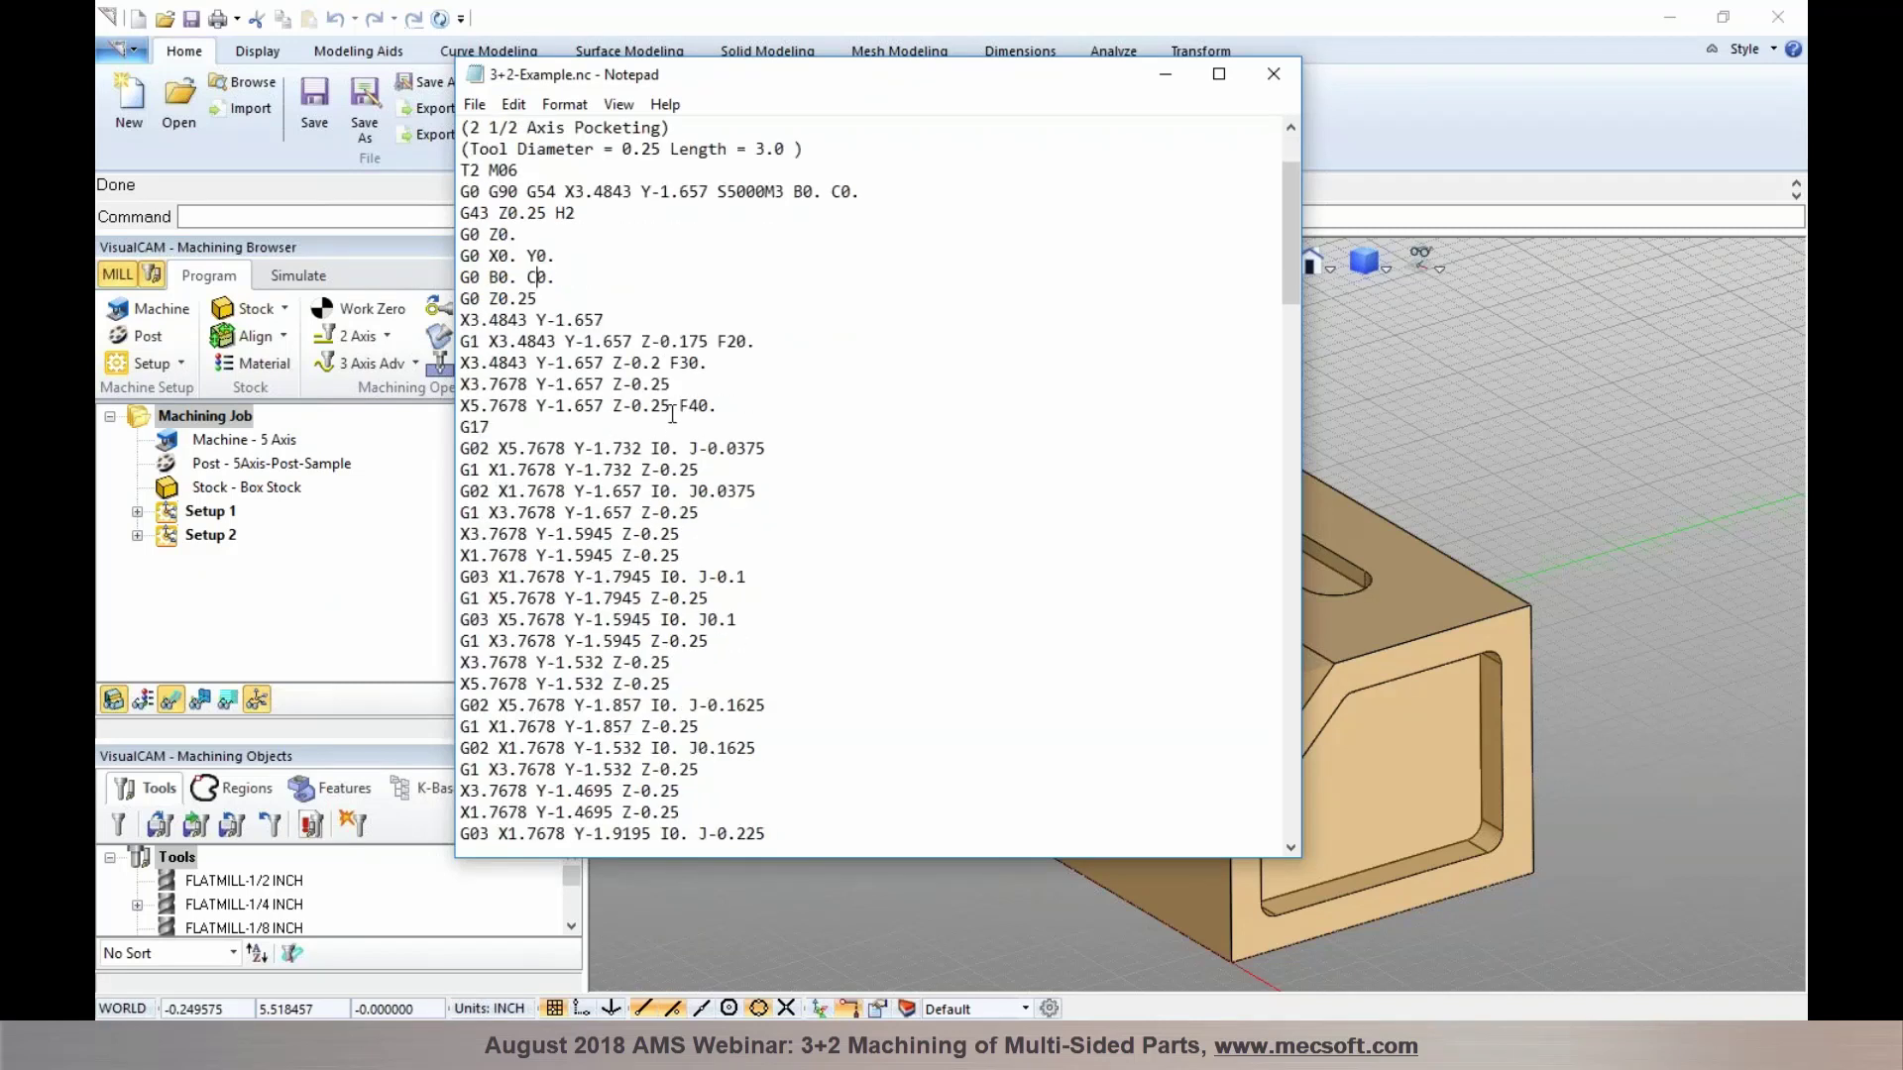
Examine the rotary positioning and preceding retract moves in the Setup 2 section of the G-code, and close the file
scroll(900, 433, "down", 20)
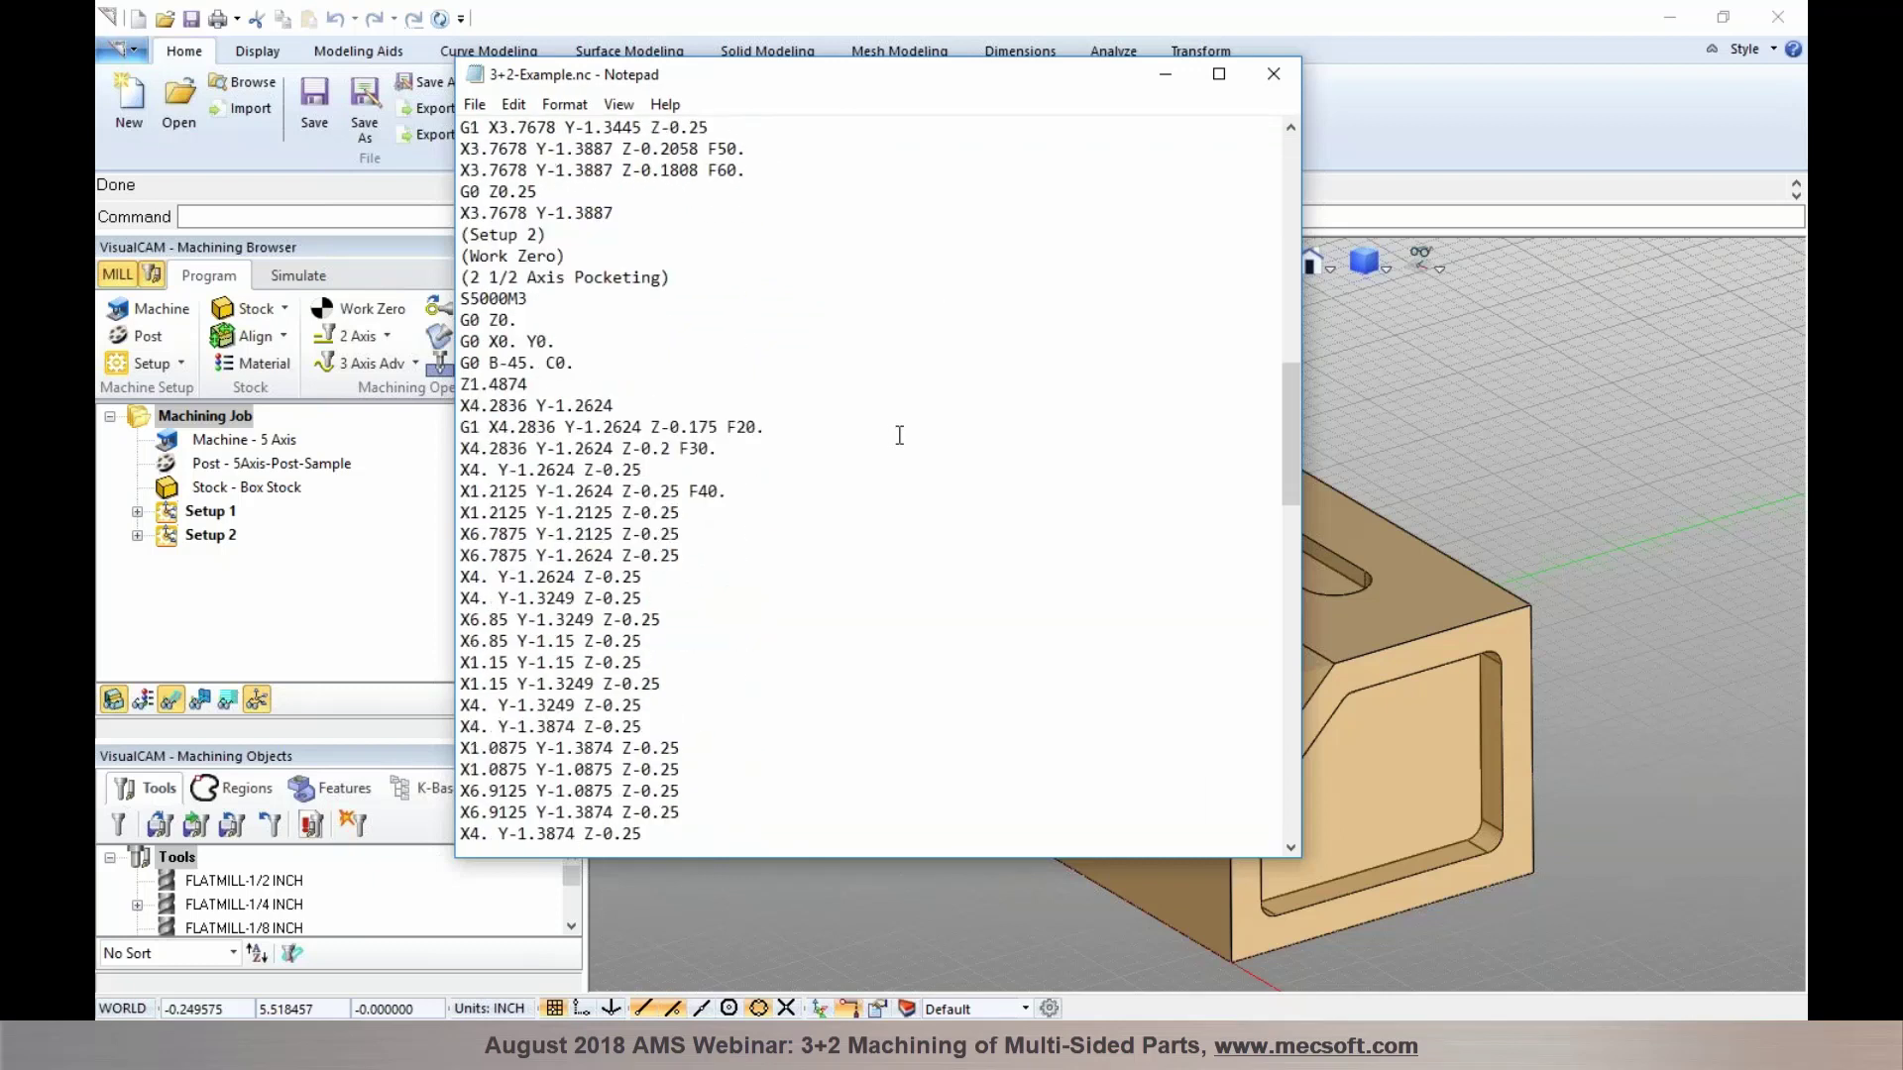
left_click_drag(592, 363, 461, 369)
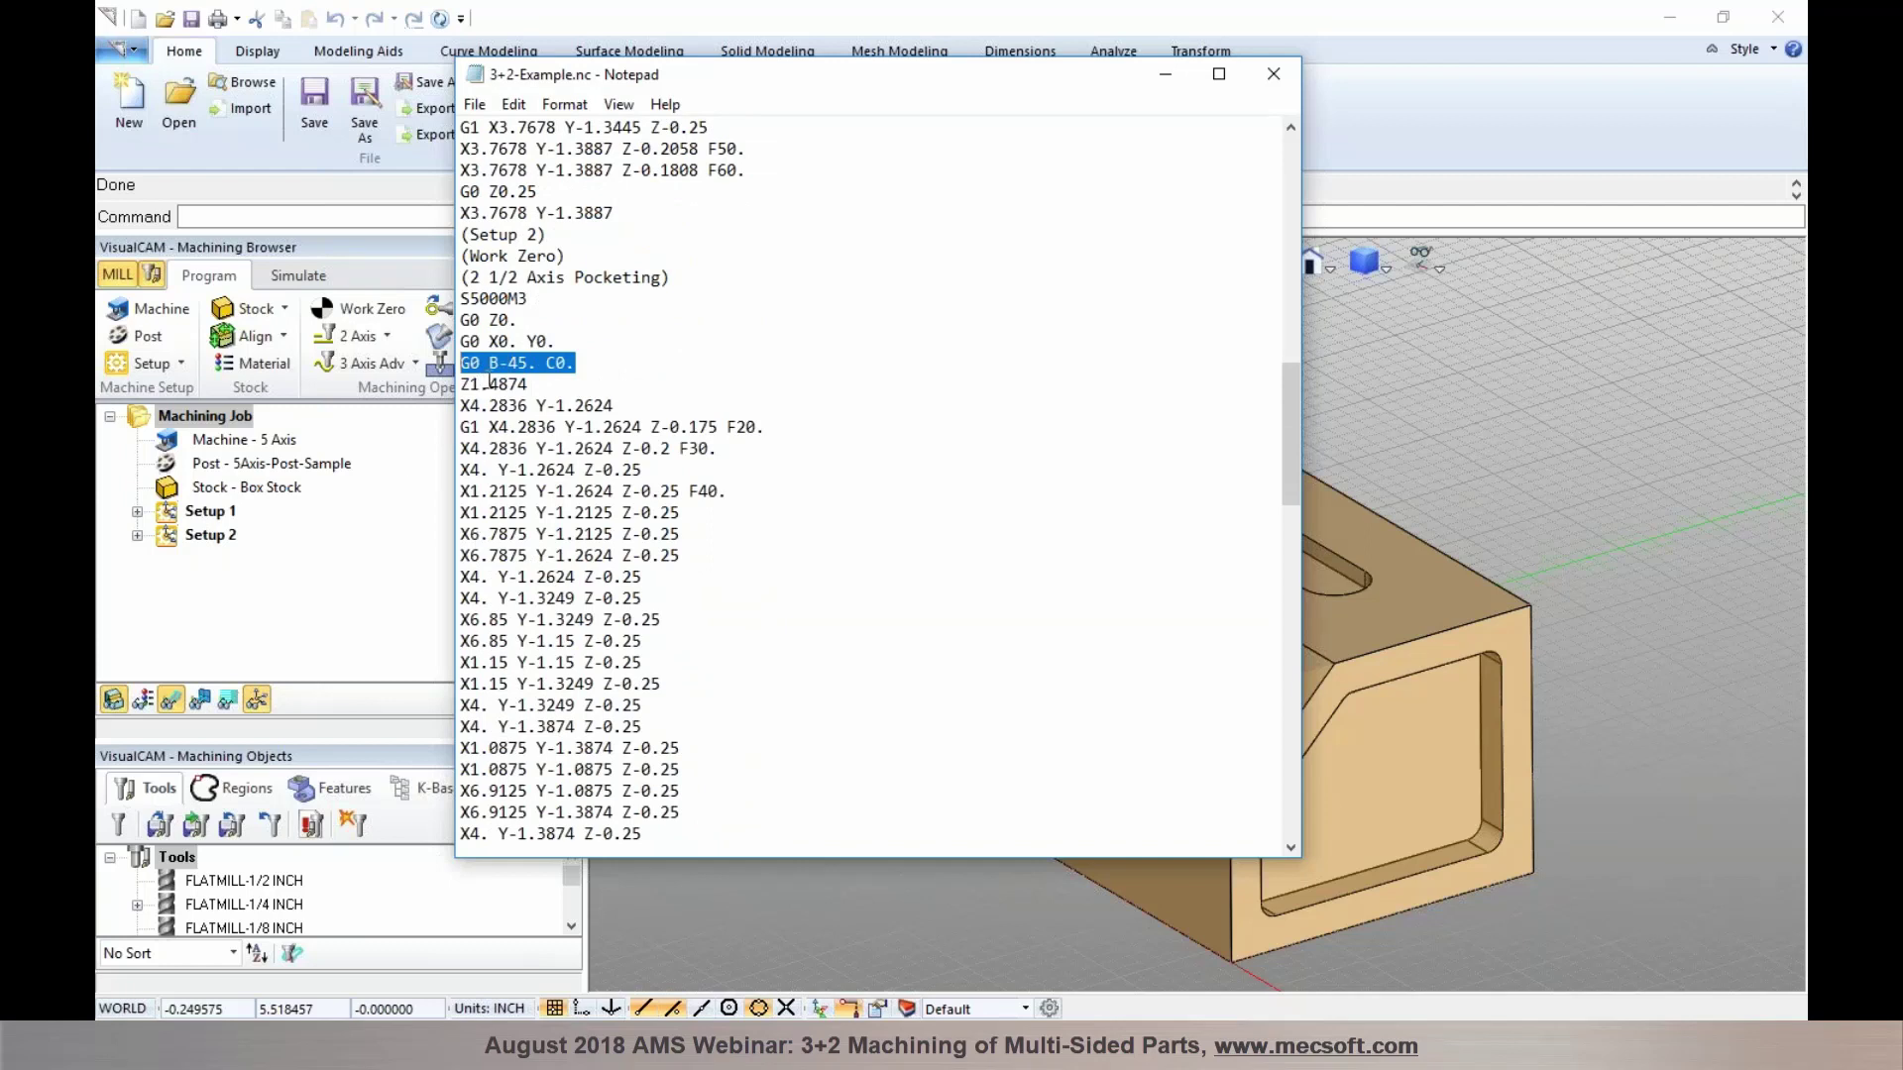
left_click(499, 363)
left_click_drag(489, 363, 590, 368)
left_click(595, 365)
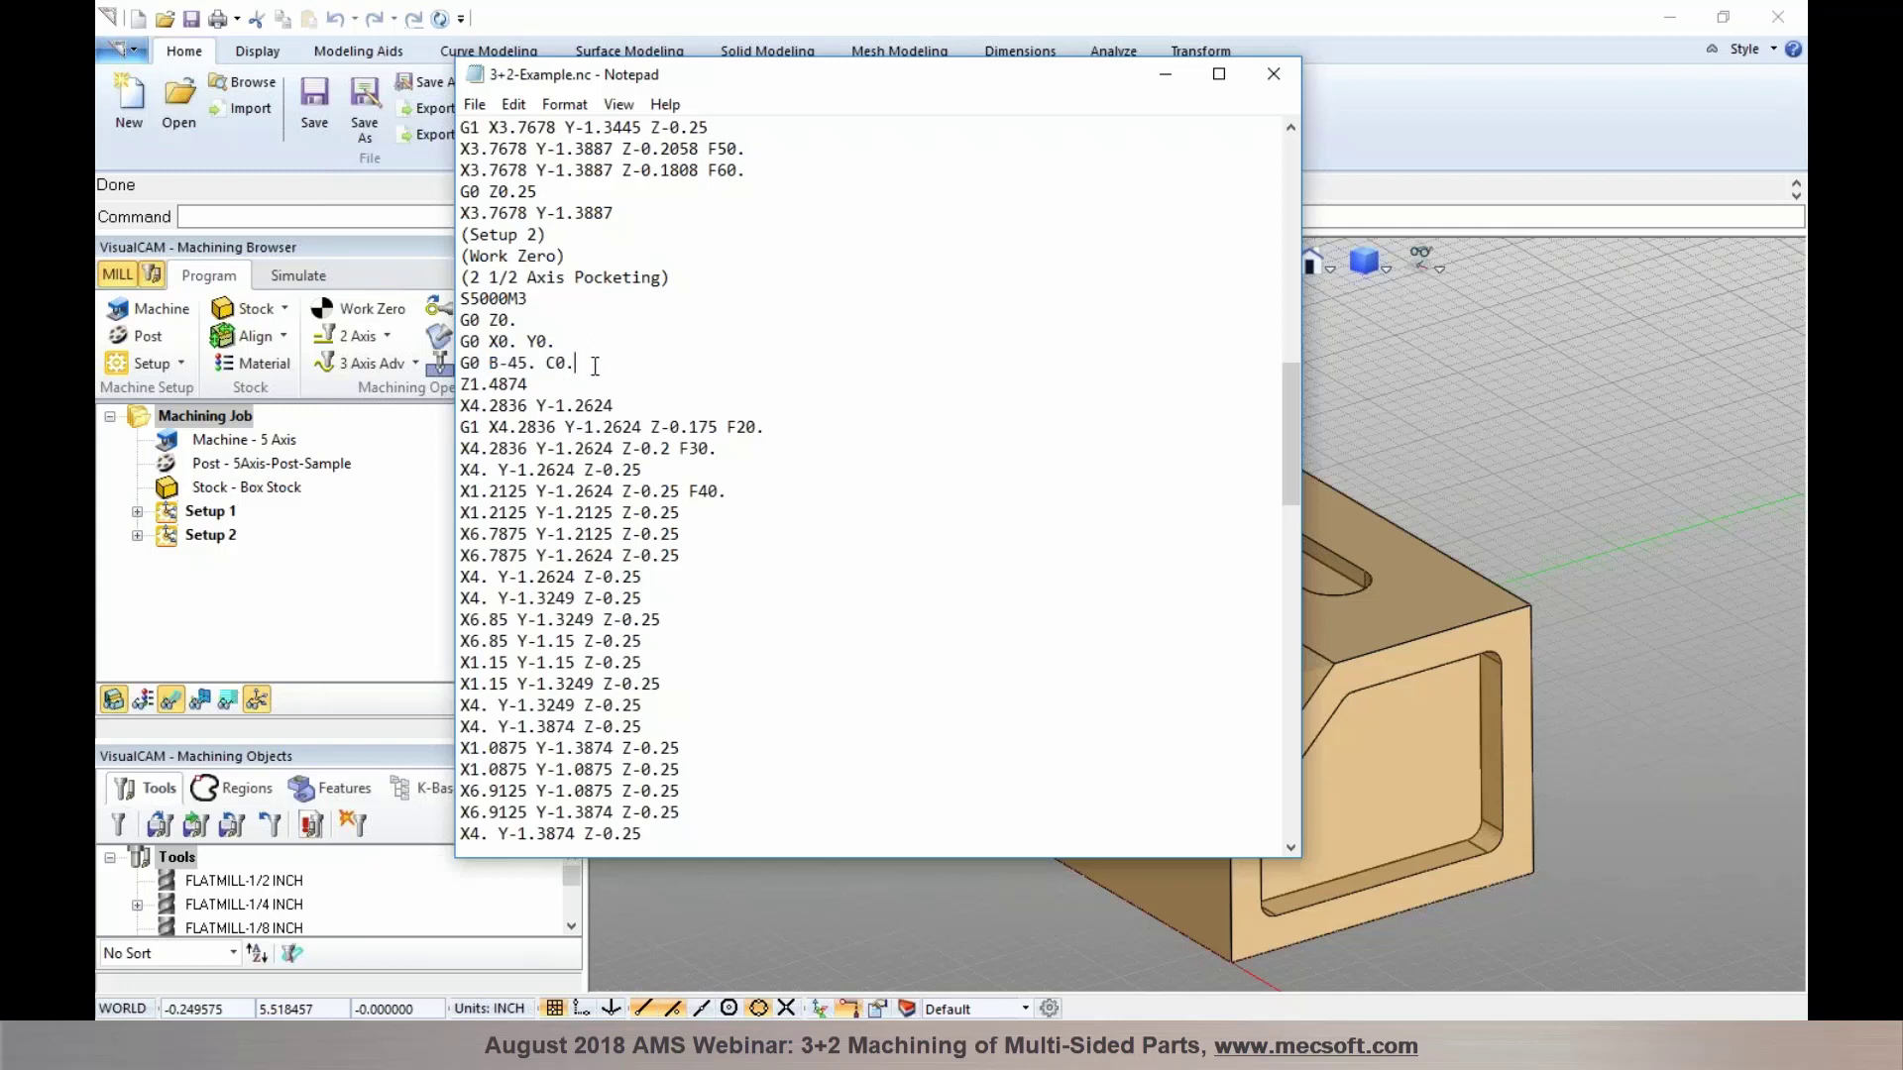
left_click_drag(585, 362, 461, 317)
left_click(600, 356)
left_click_drag(594, 365, 462, 363)
left_click(615, 376)
left_click(1275, 76)
Reopen the original part with an unprogrammed machining job, discarding the unsaved changes to the current one
mouse_move(1184, 415)
middle_mouse_down()
mouse_move(1164, 407)
mouse_move(1176, 440)
mouse_move(1156, 403)
mouse_move(1168, 426)
middle_mouse_up()
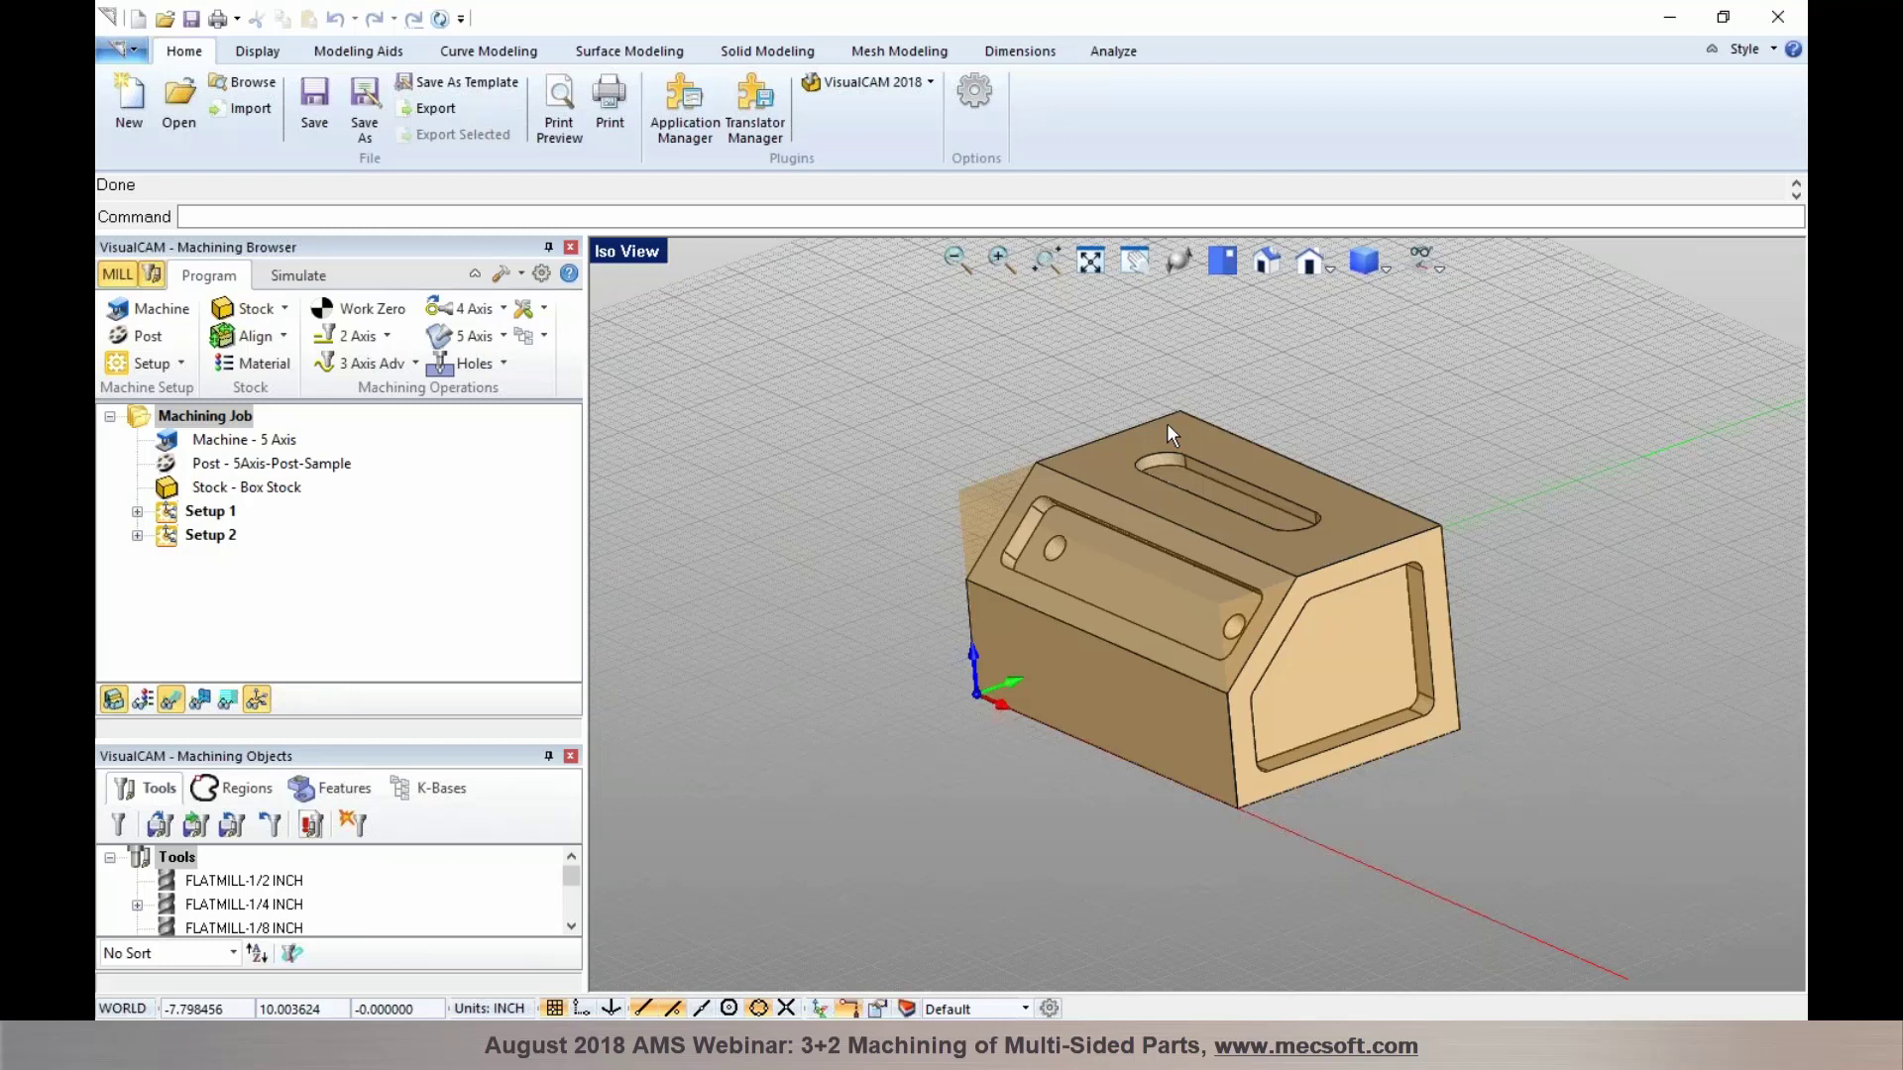
middle_click_drag(1155, 607, 1195, 612)
left_click(119, 58)
left_click(339, 118)
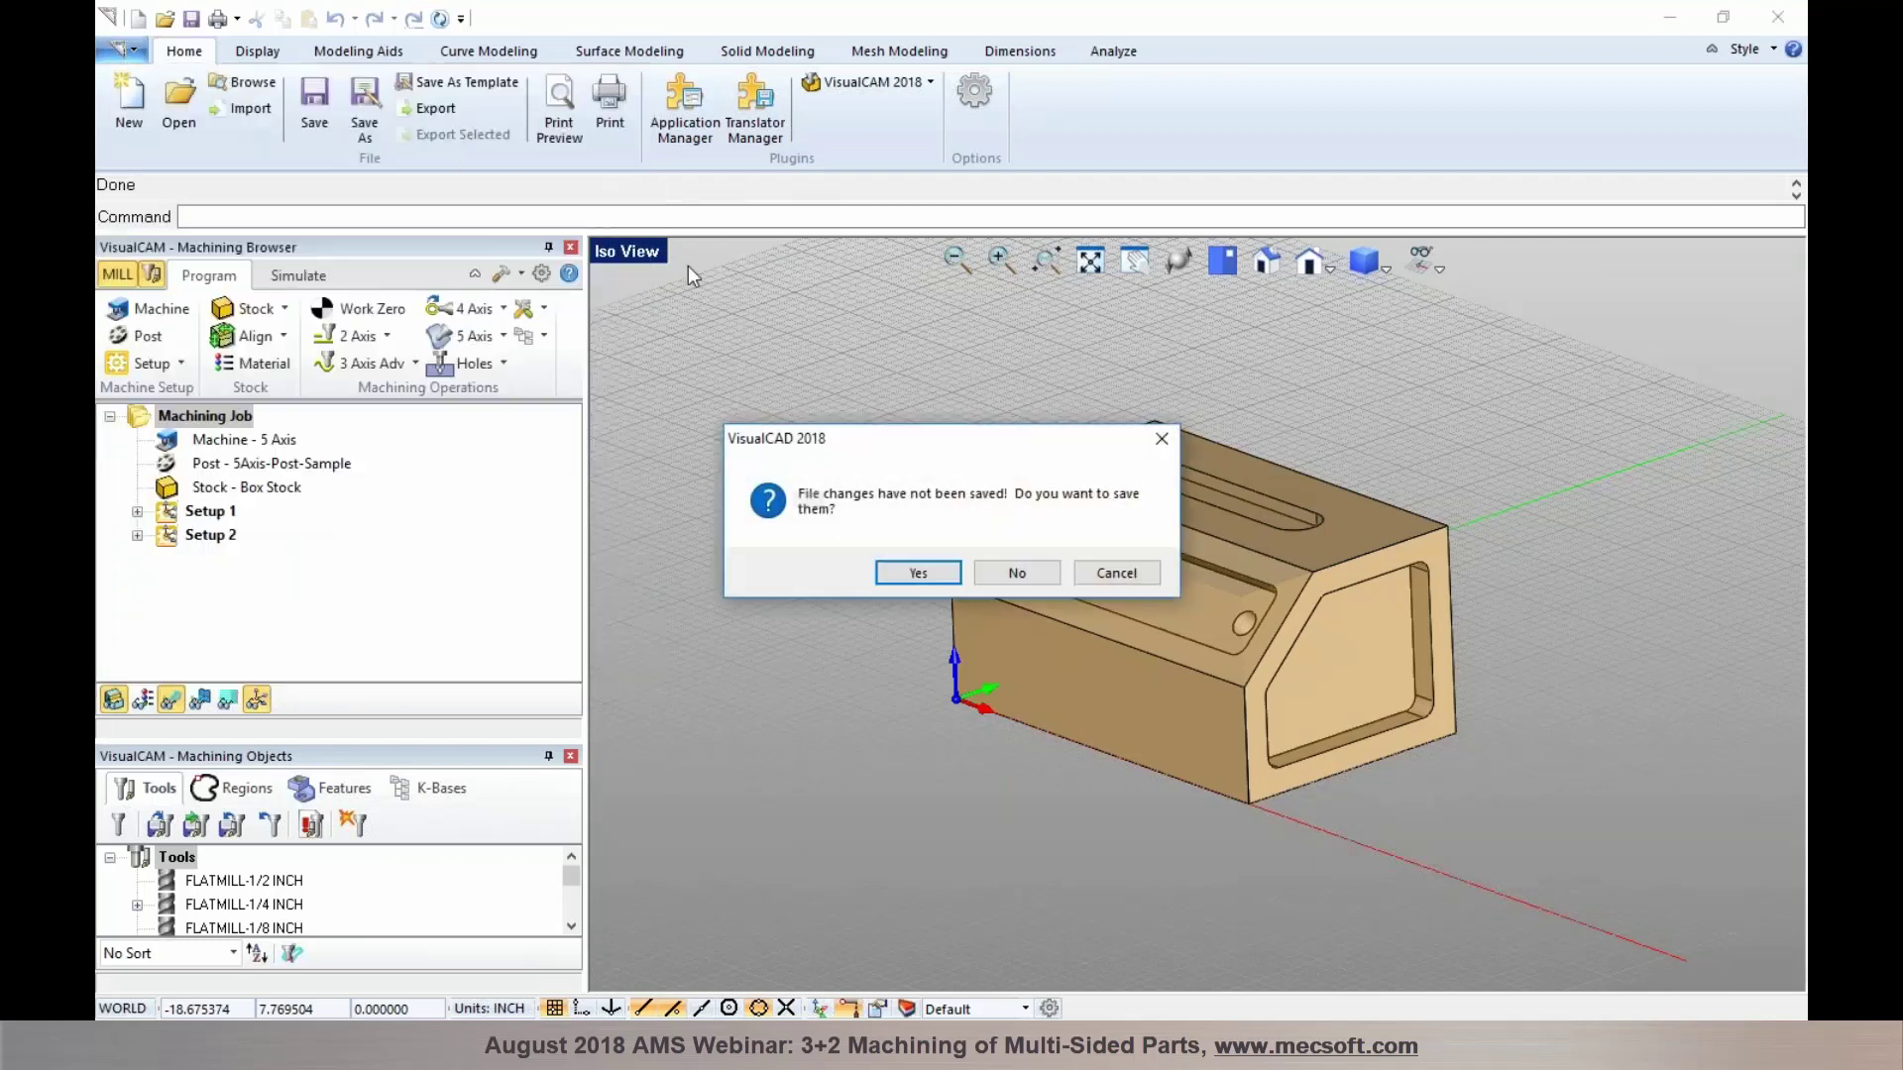
left_click(1017, 572)
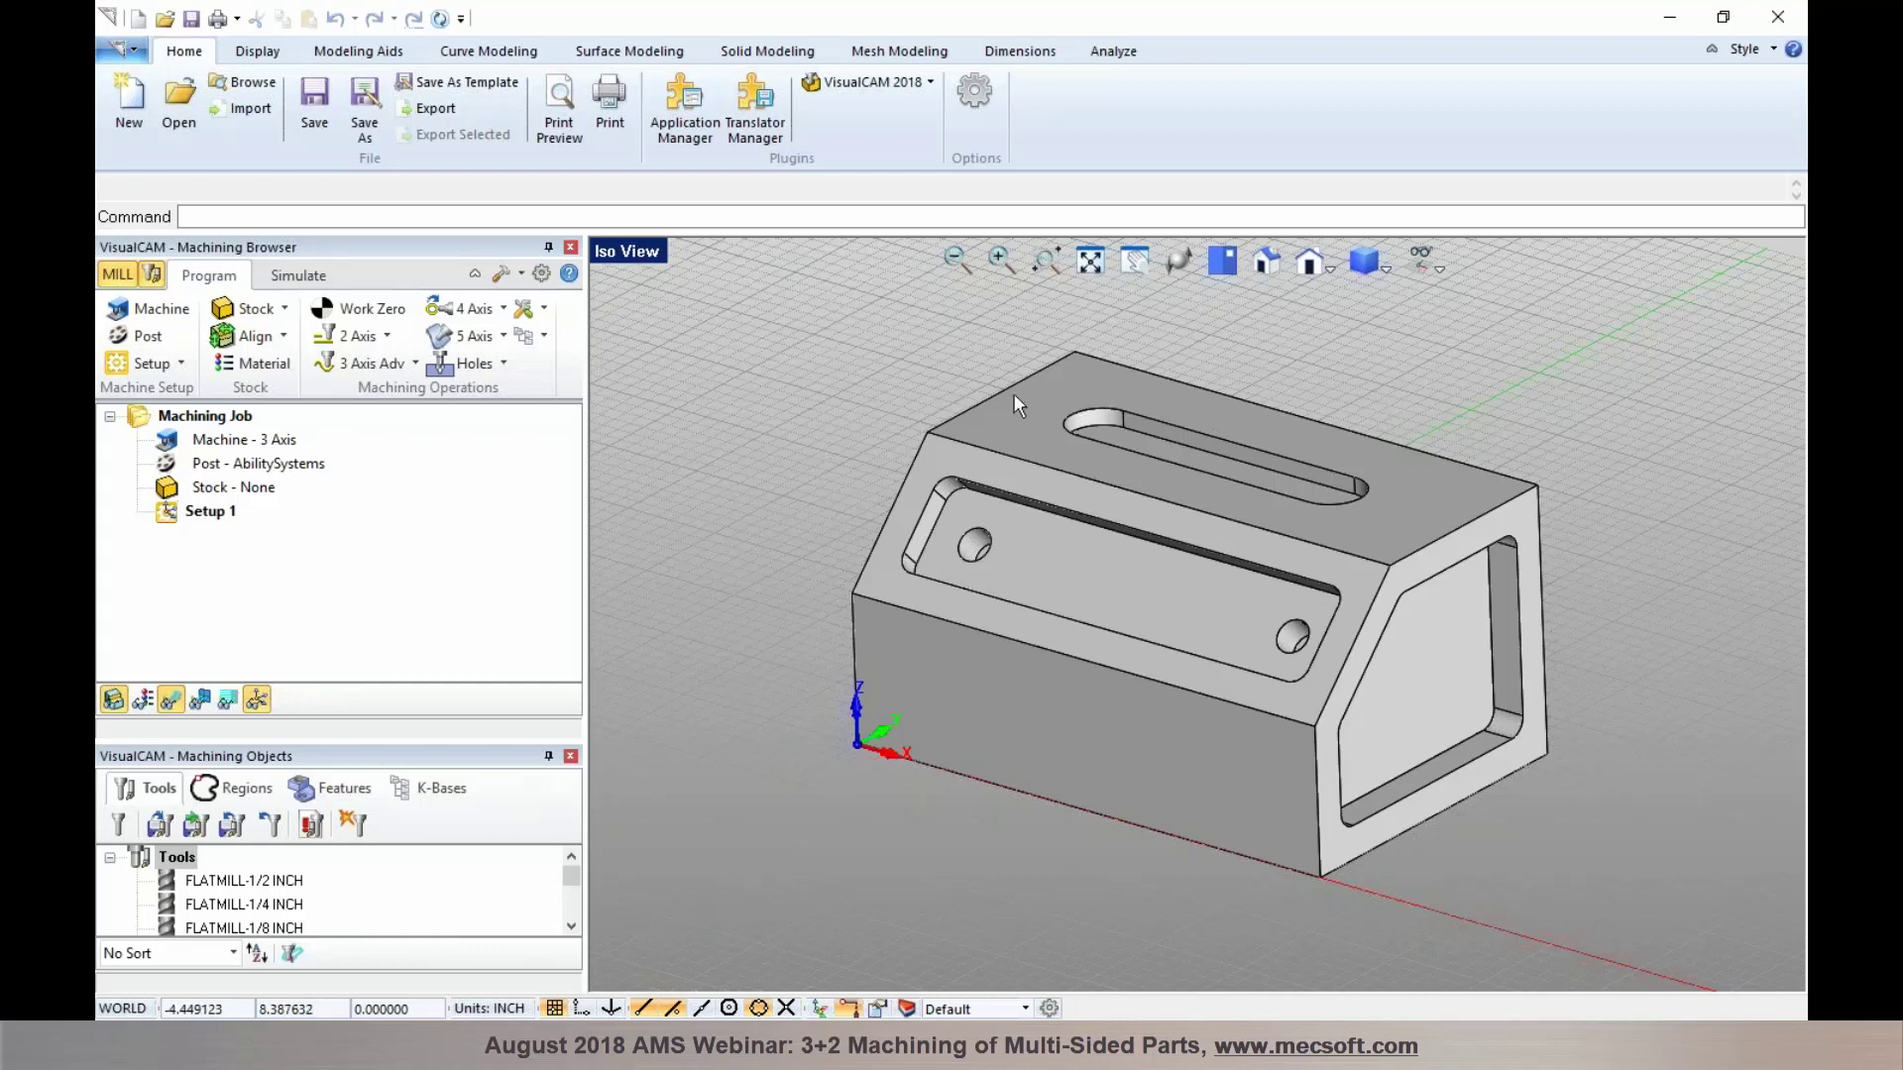
Inspect the slotted top face in the top view and the angled pocket face in the iso view
left_click(1220, 263)
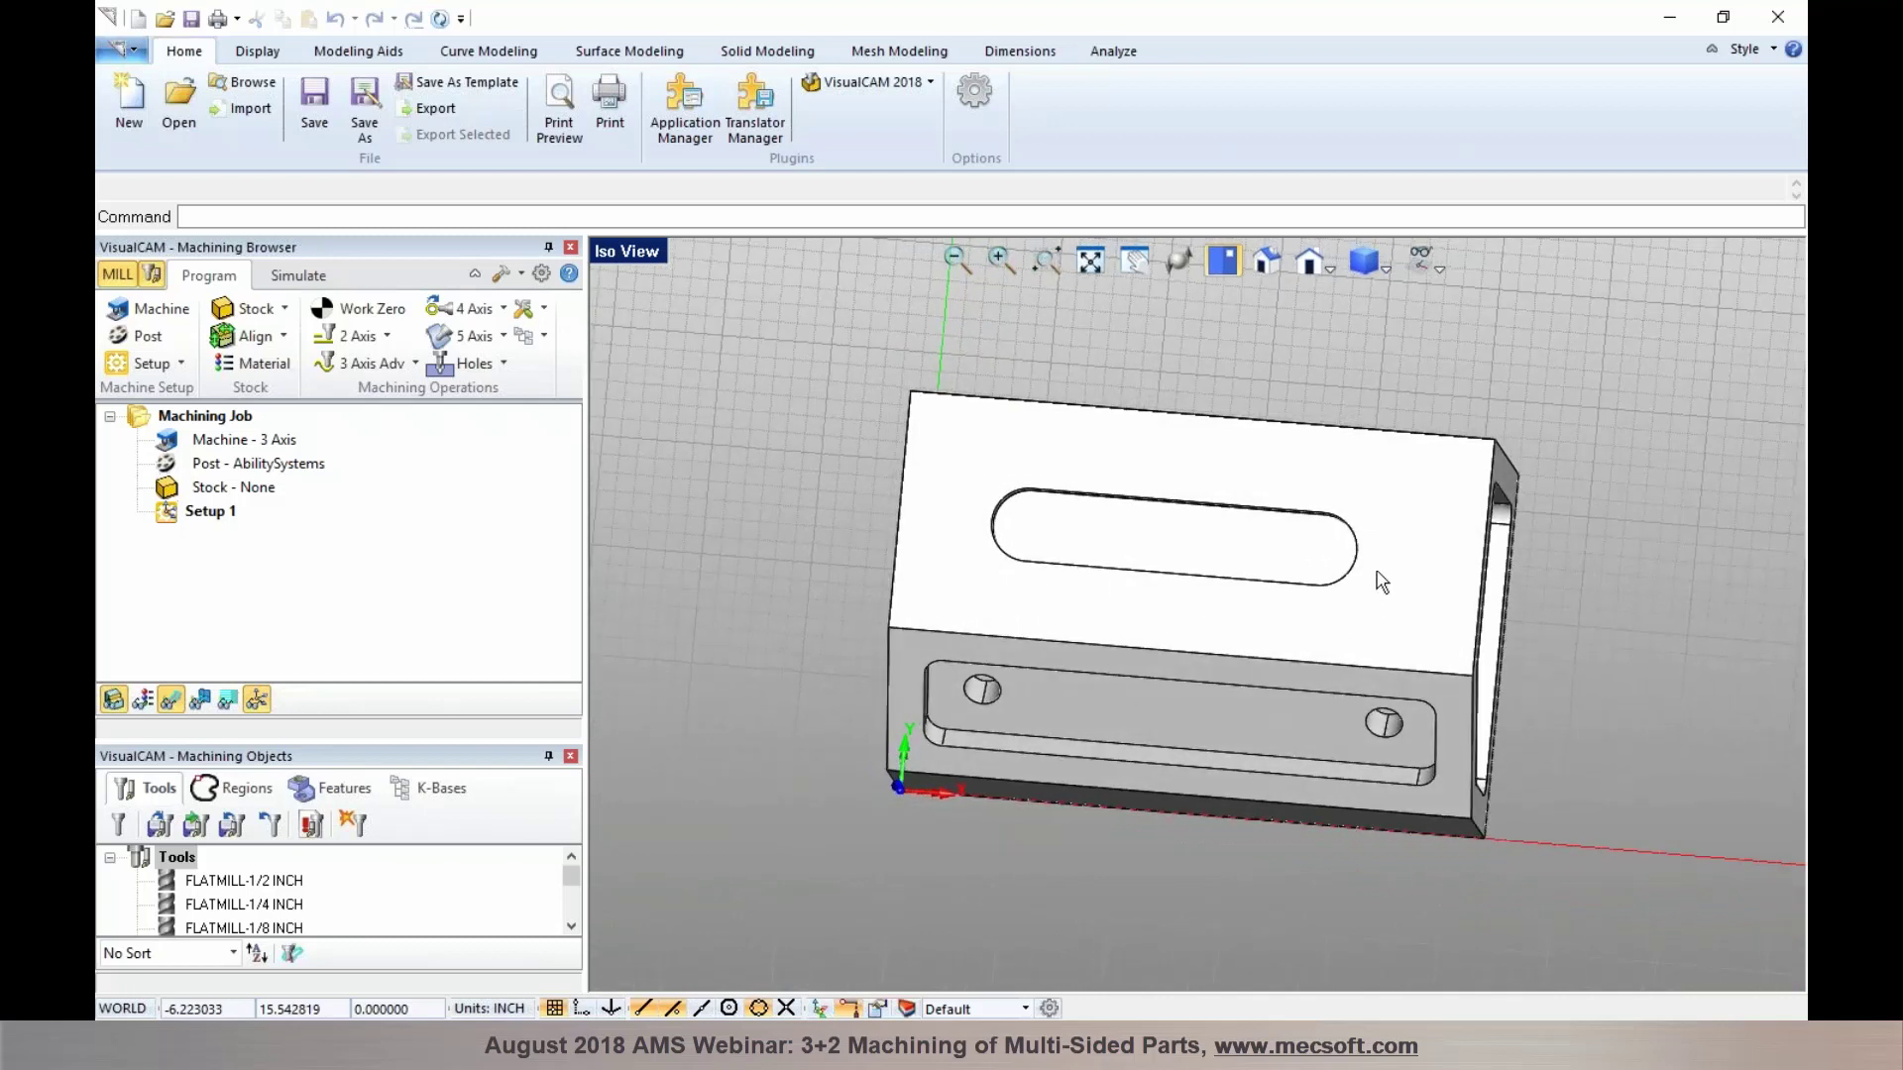
scroll(1288, 526, "up", 3)
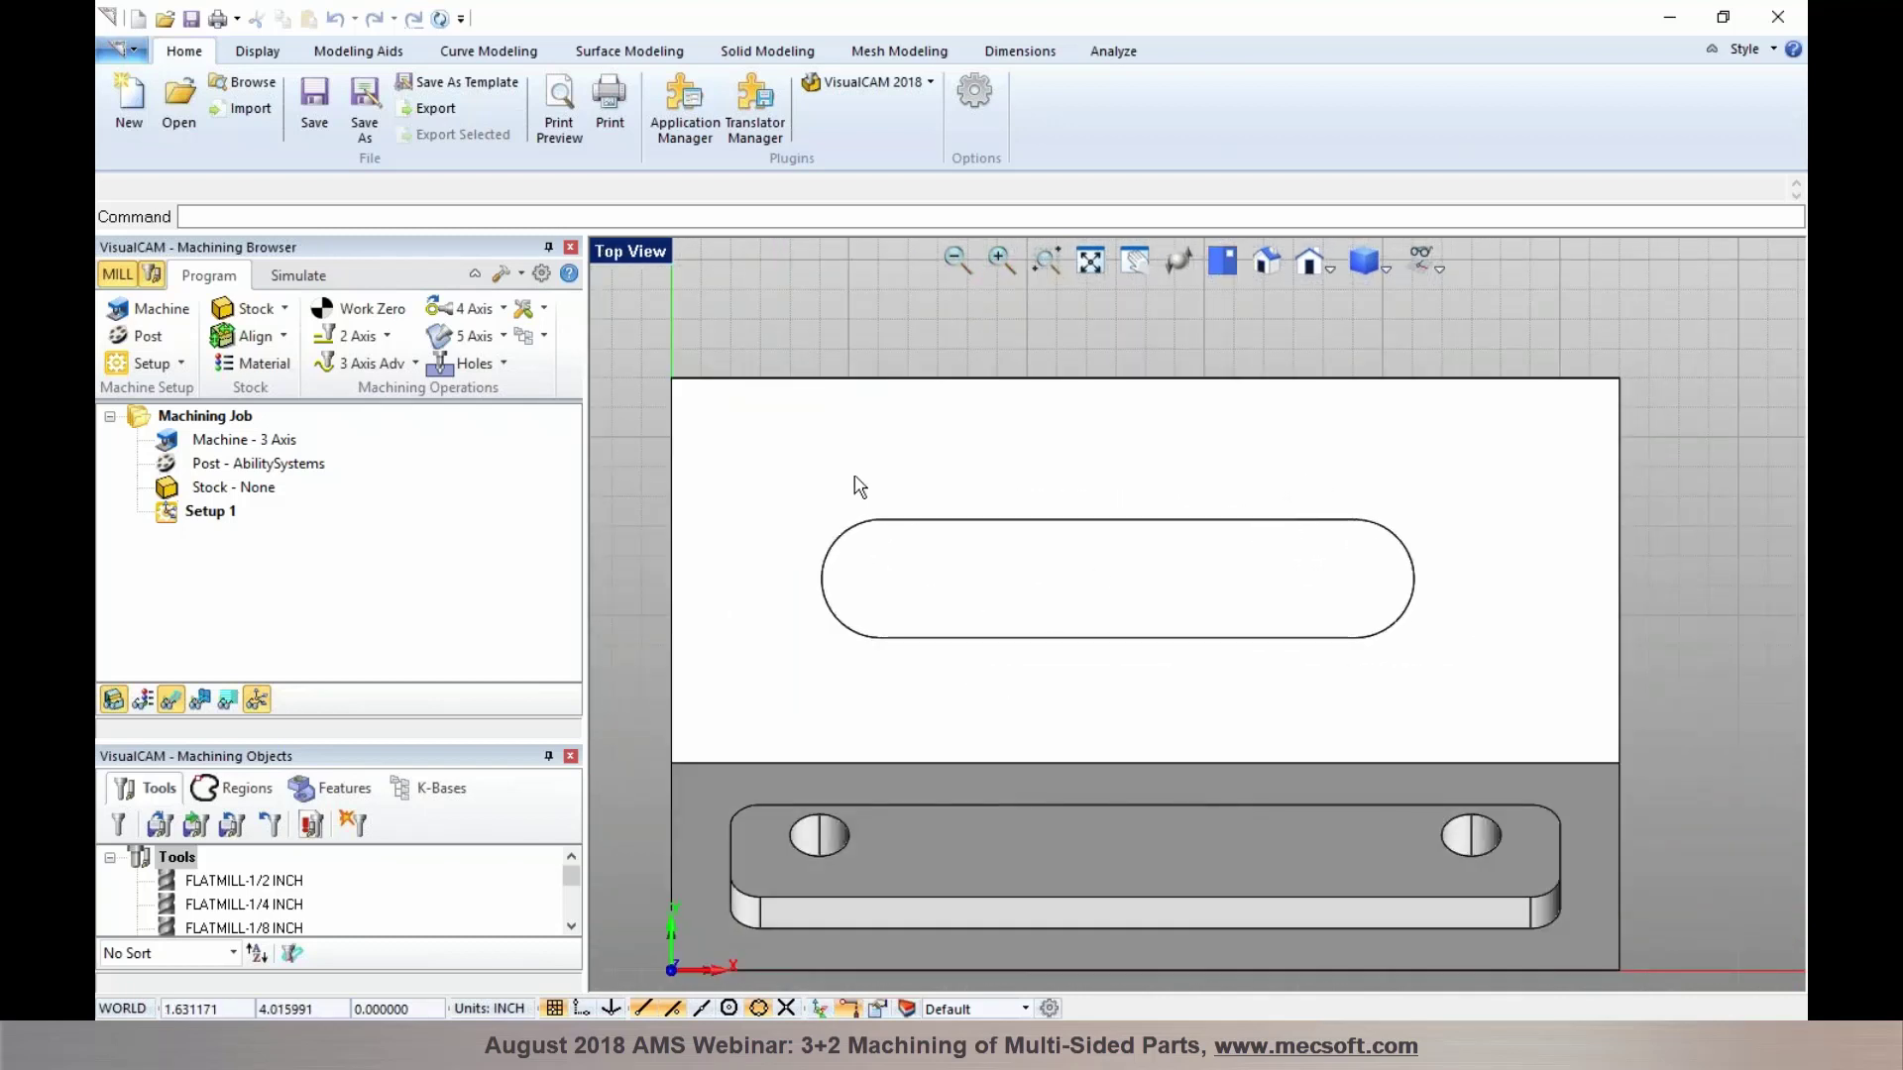
middle_click_drag(1185, 707, 1169, 640)
scroll(1184, 605, "down", 3)
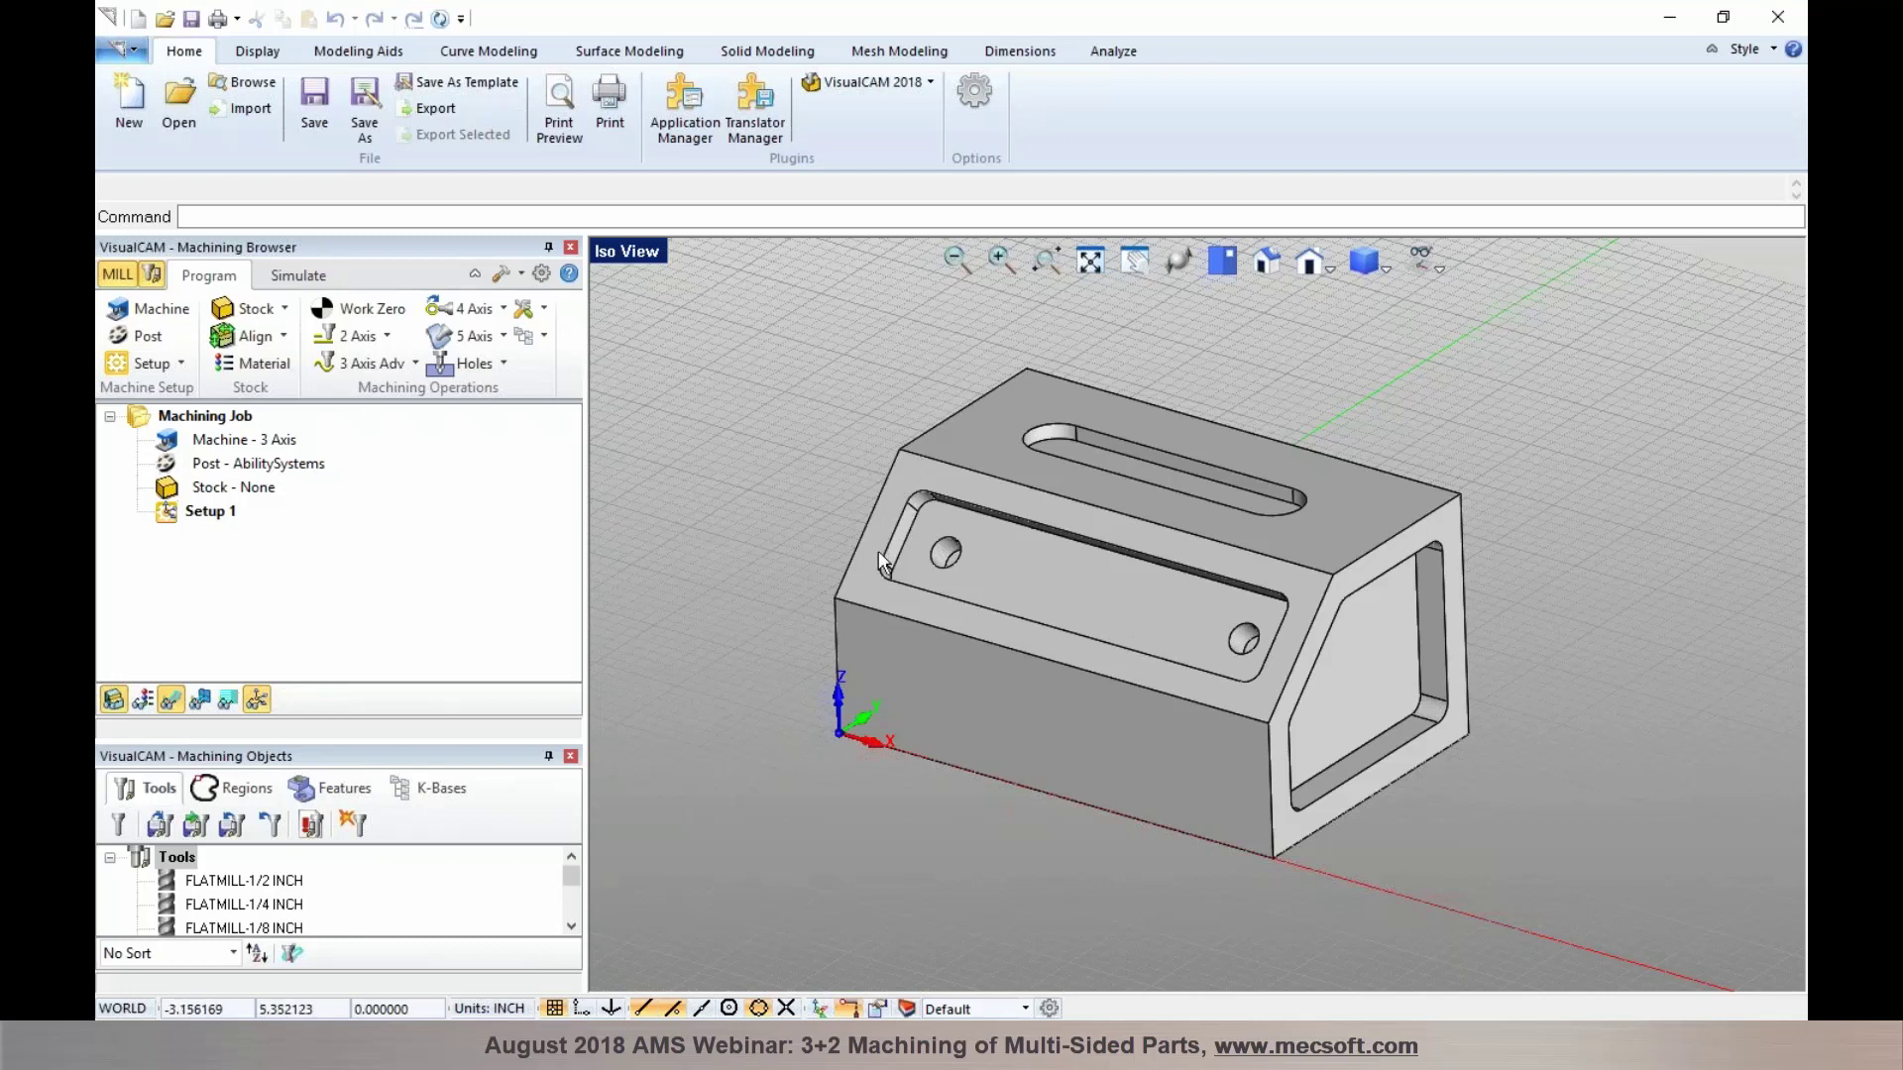
left_click(906, 461)
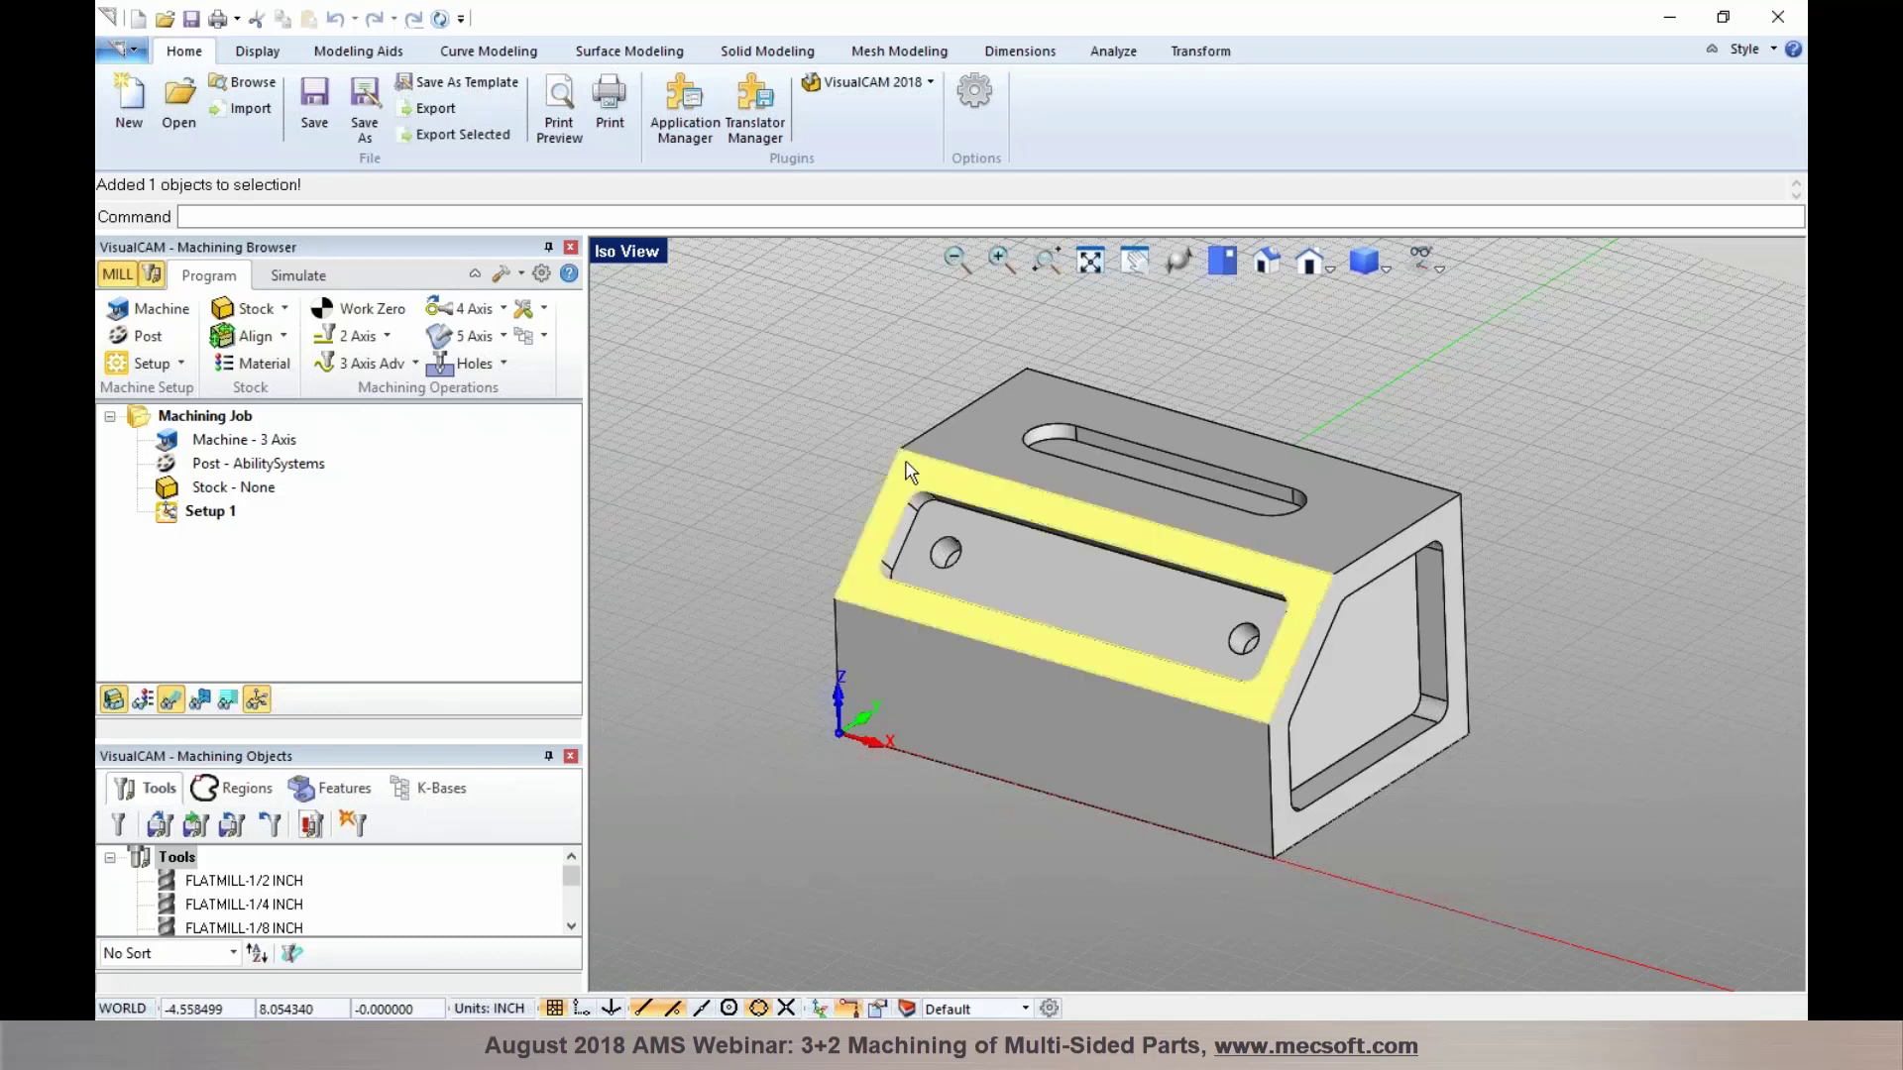
left_click(834, 454)
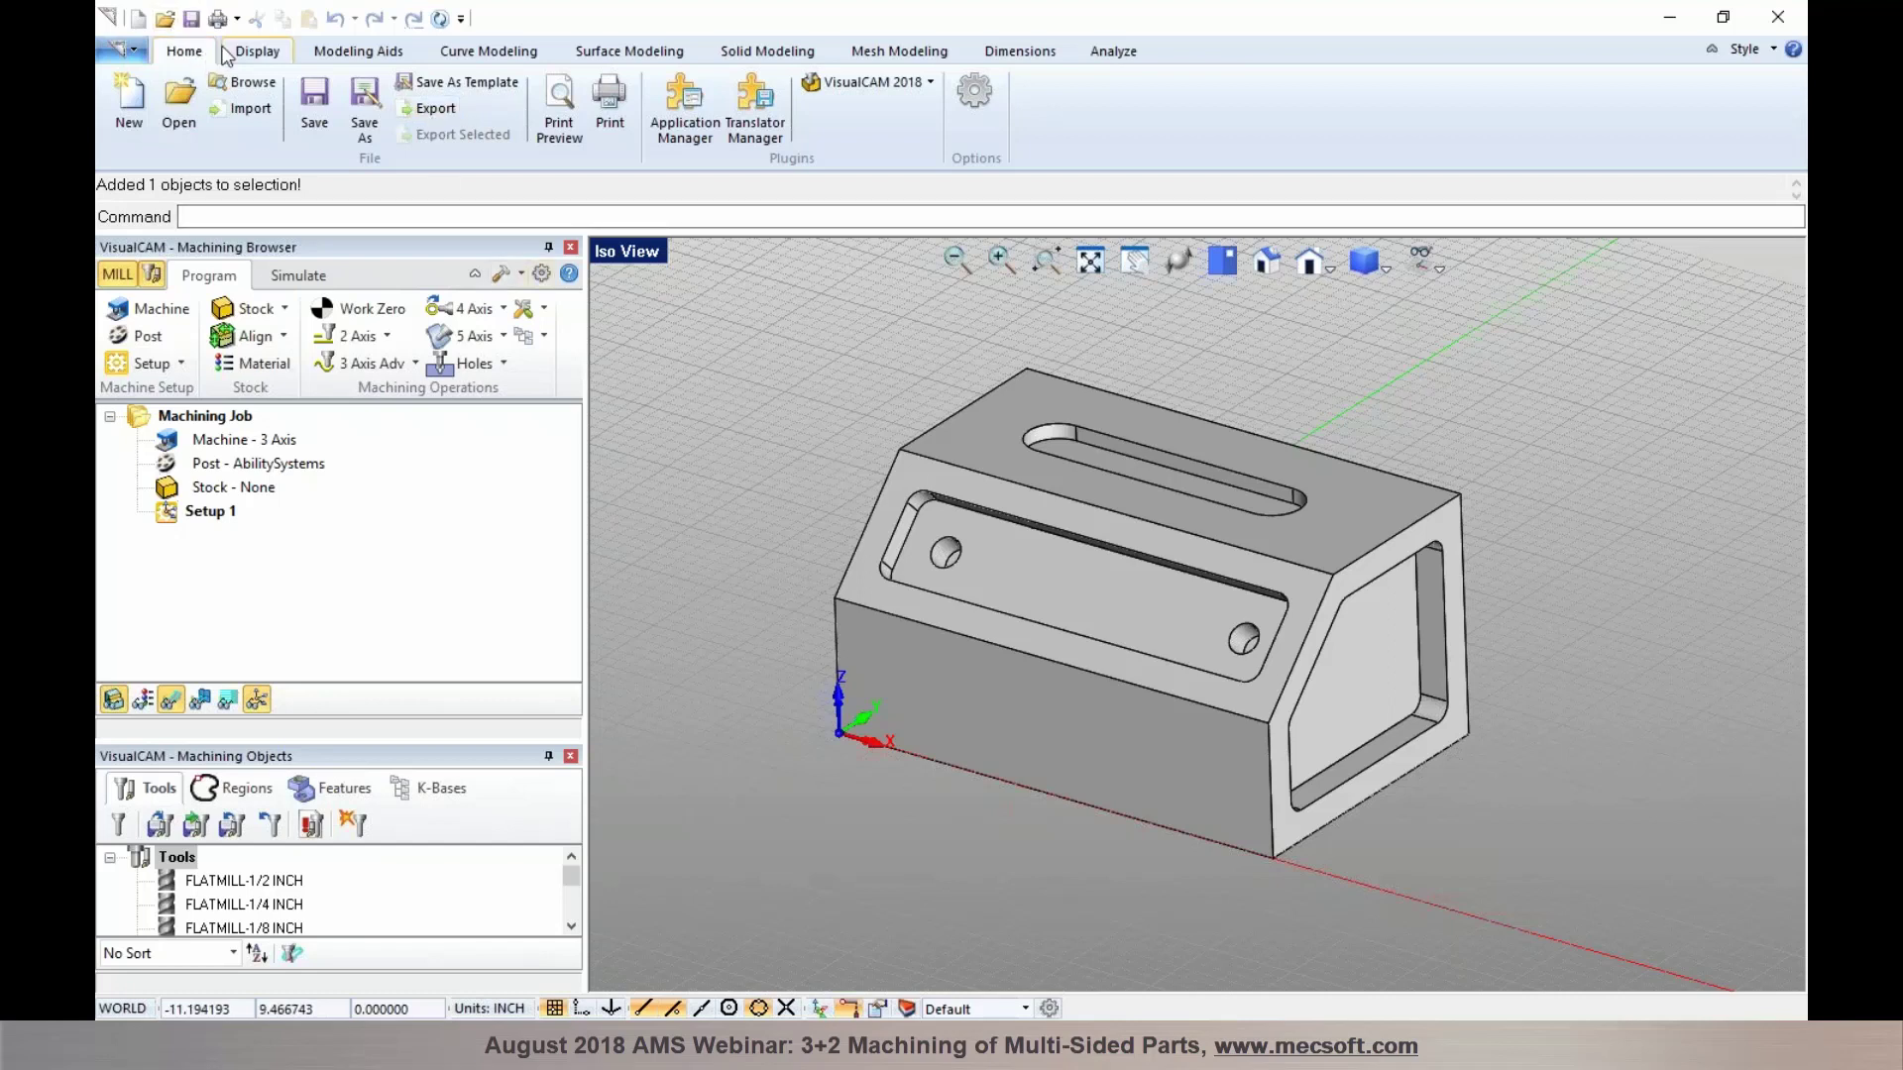
Define a construction plane by three points on the angled pocket face, with its origin and X axis along the lower edge
left_click(352, 53)
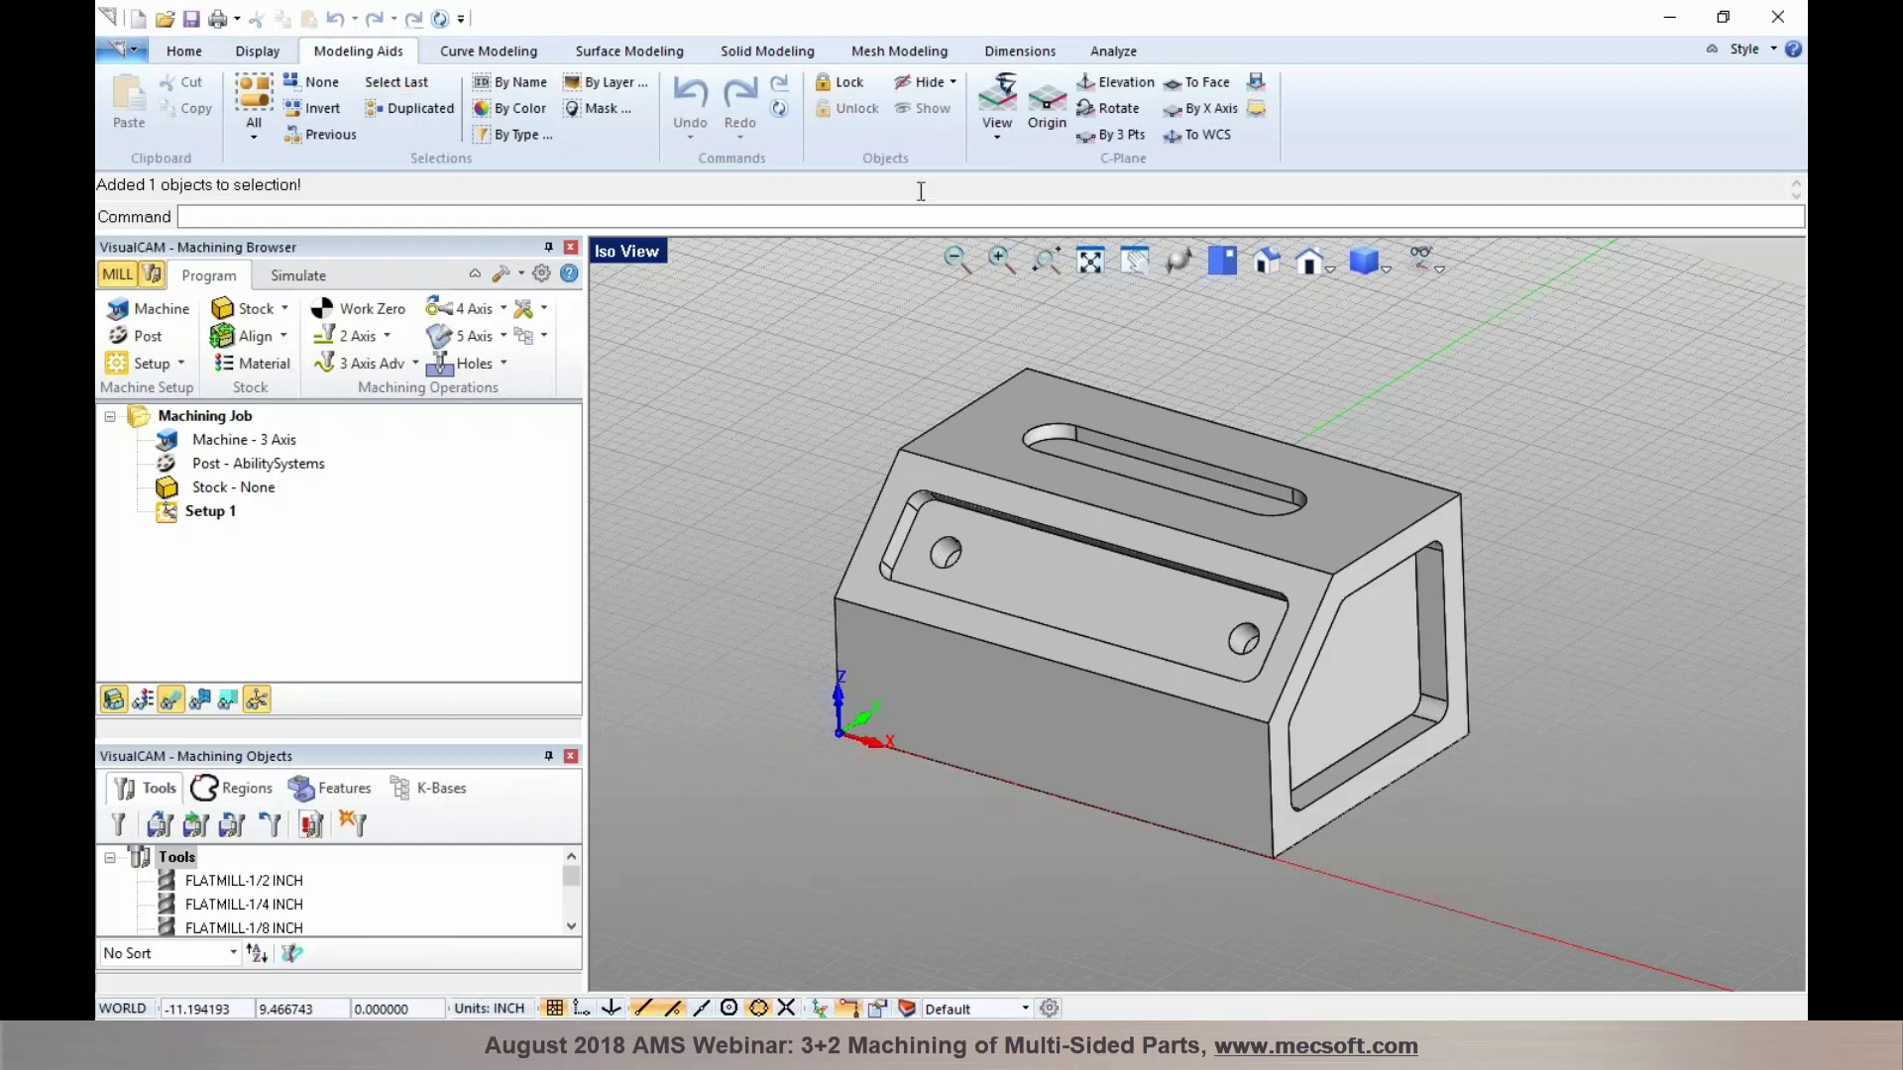
left_click(1134, 135)
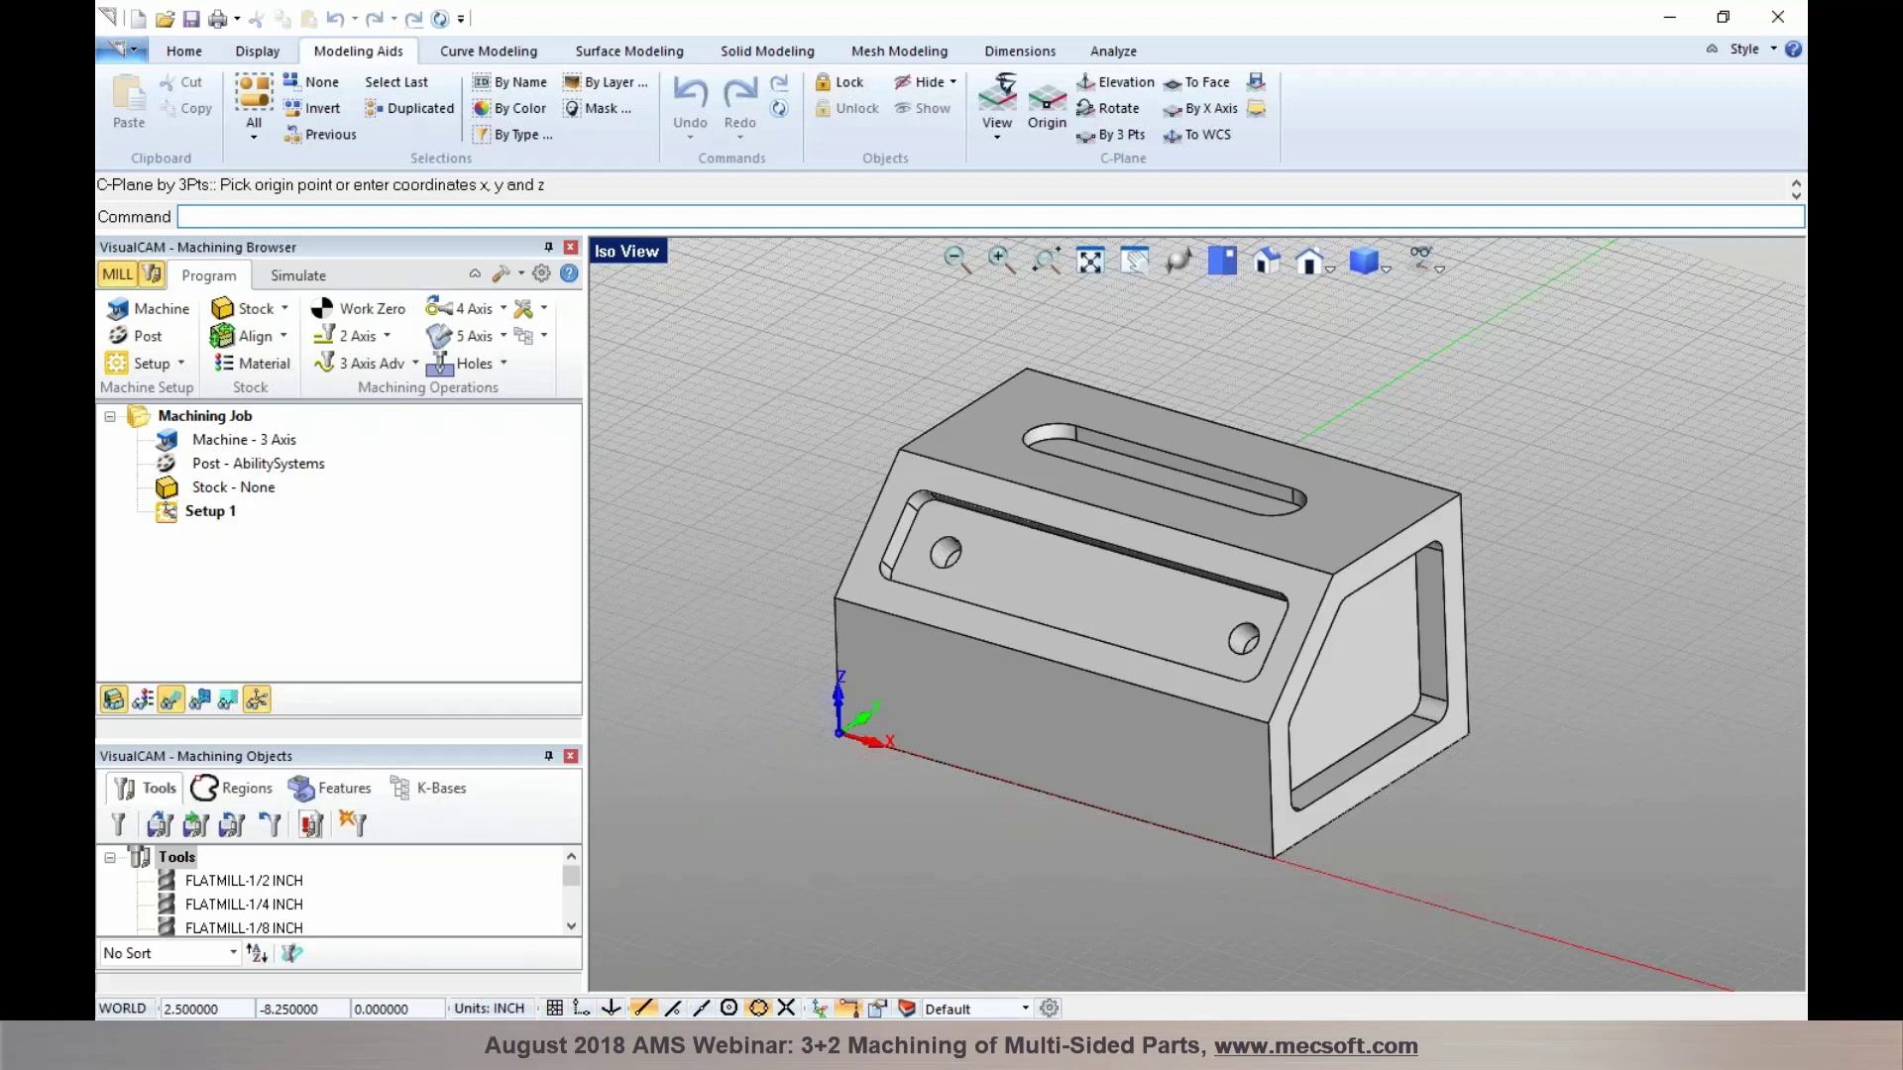
left_click(834, 596)
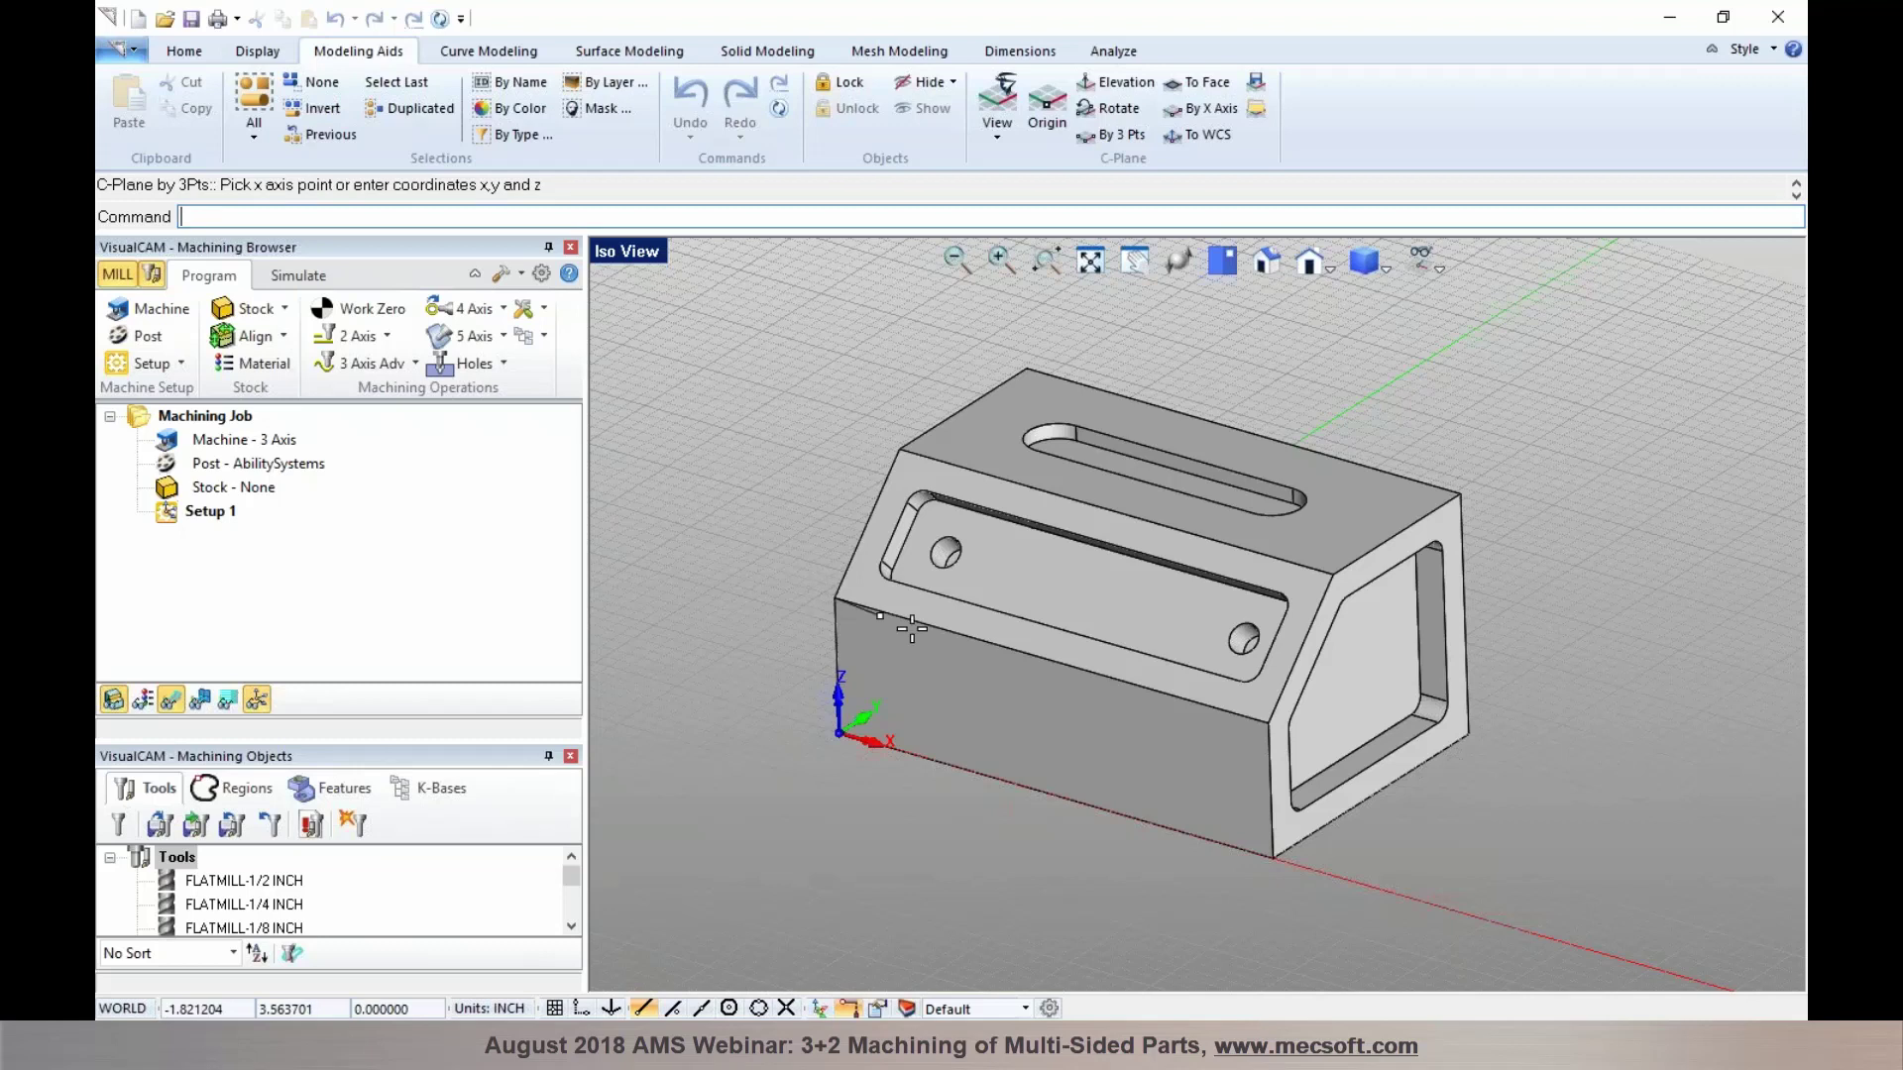
left_click(1265, 724)
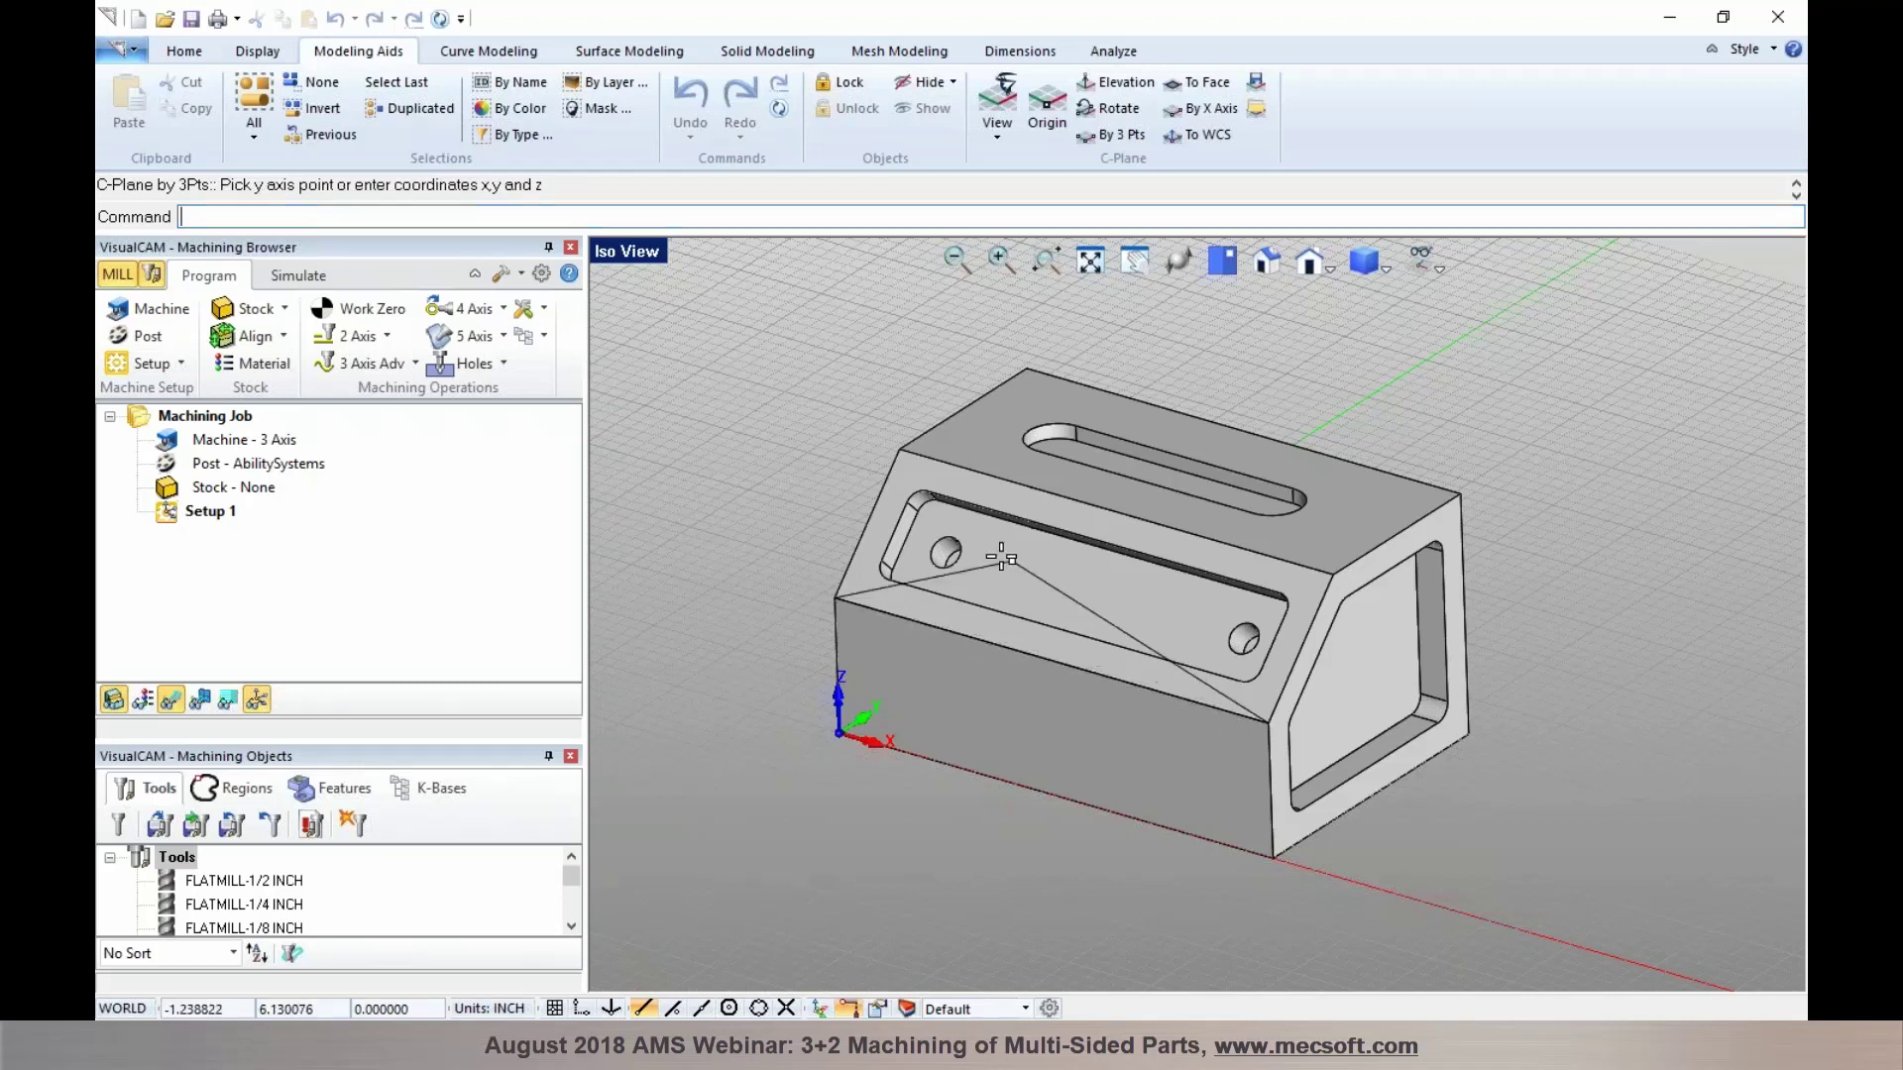
left_click(897, 449)
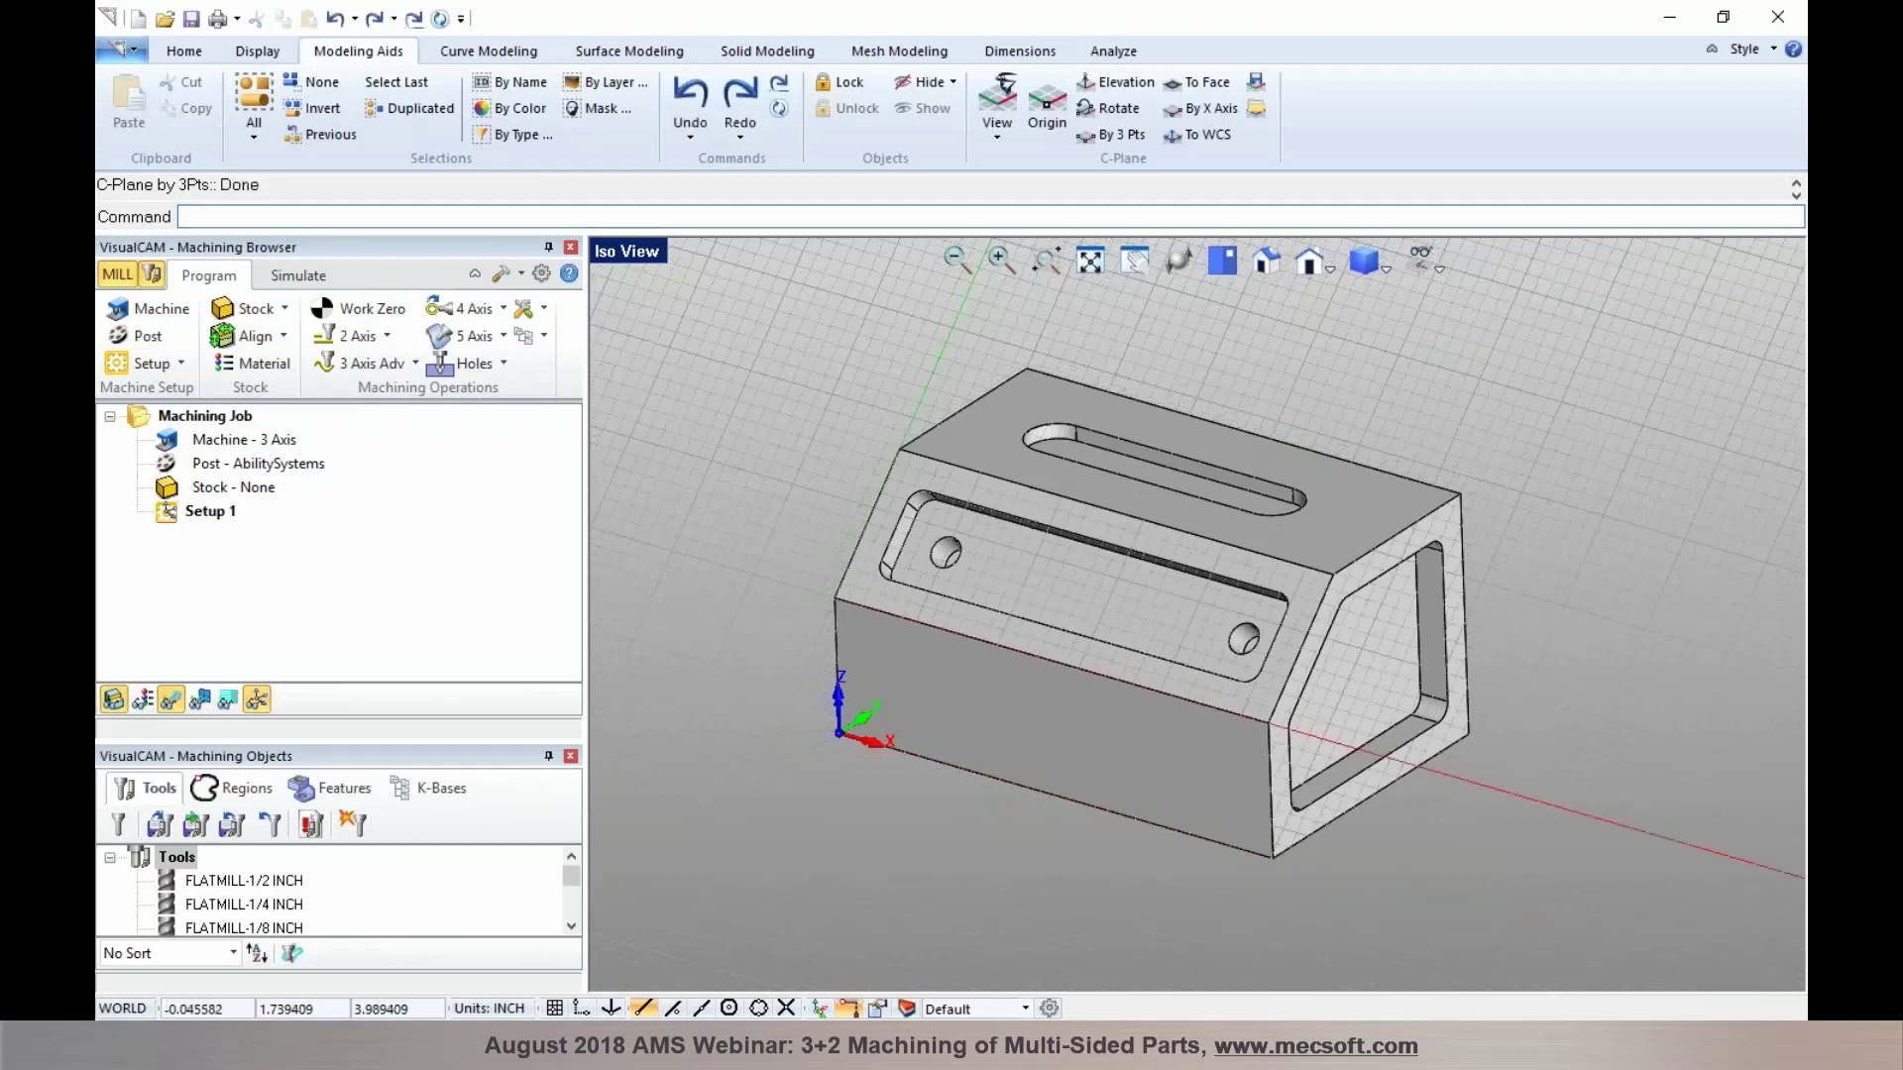
Align the view to the construction plane on the angled pocket face
middle_click_drag(1104, 578, 957, 547)
right_click(730, 454)
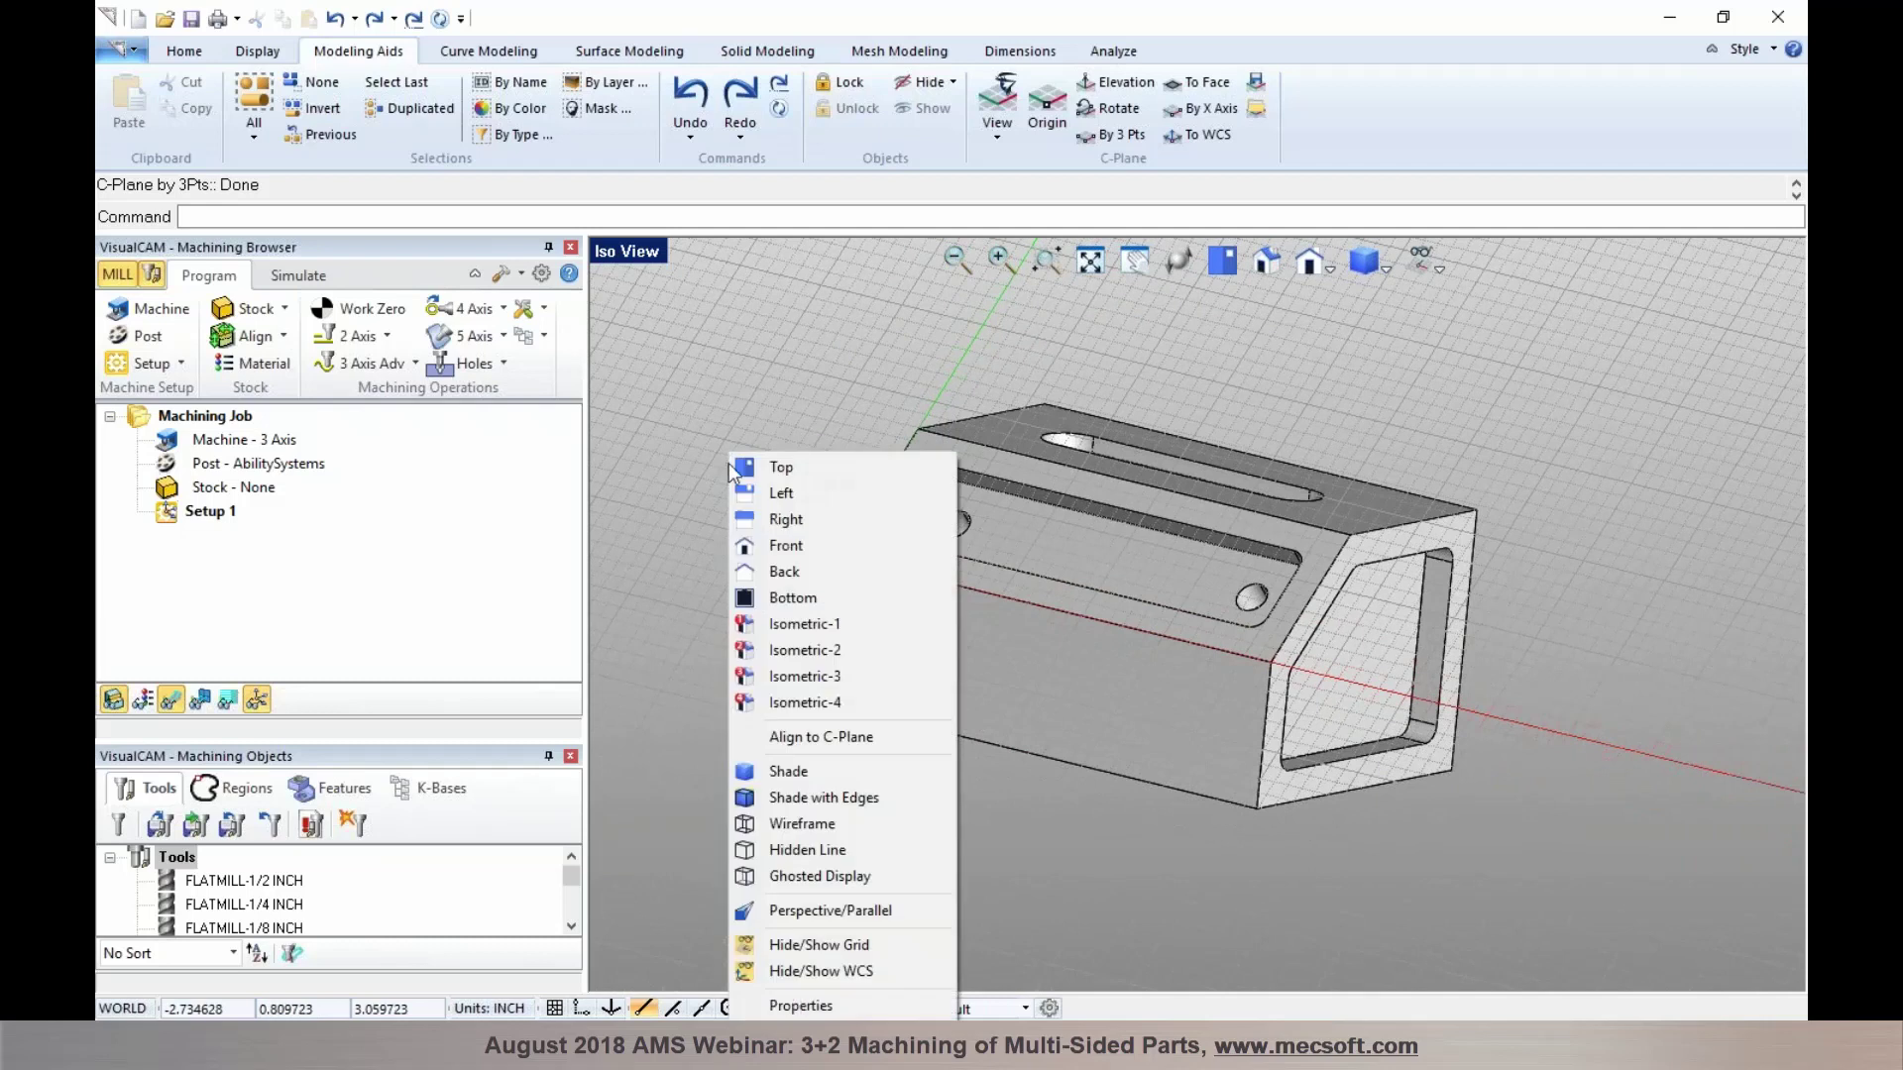
left_click(783, 738)
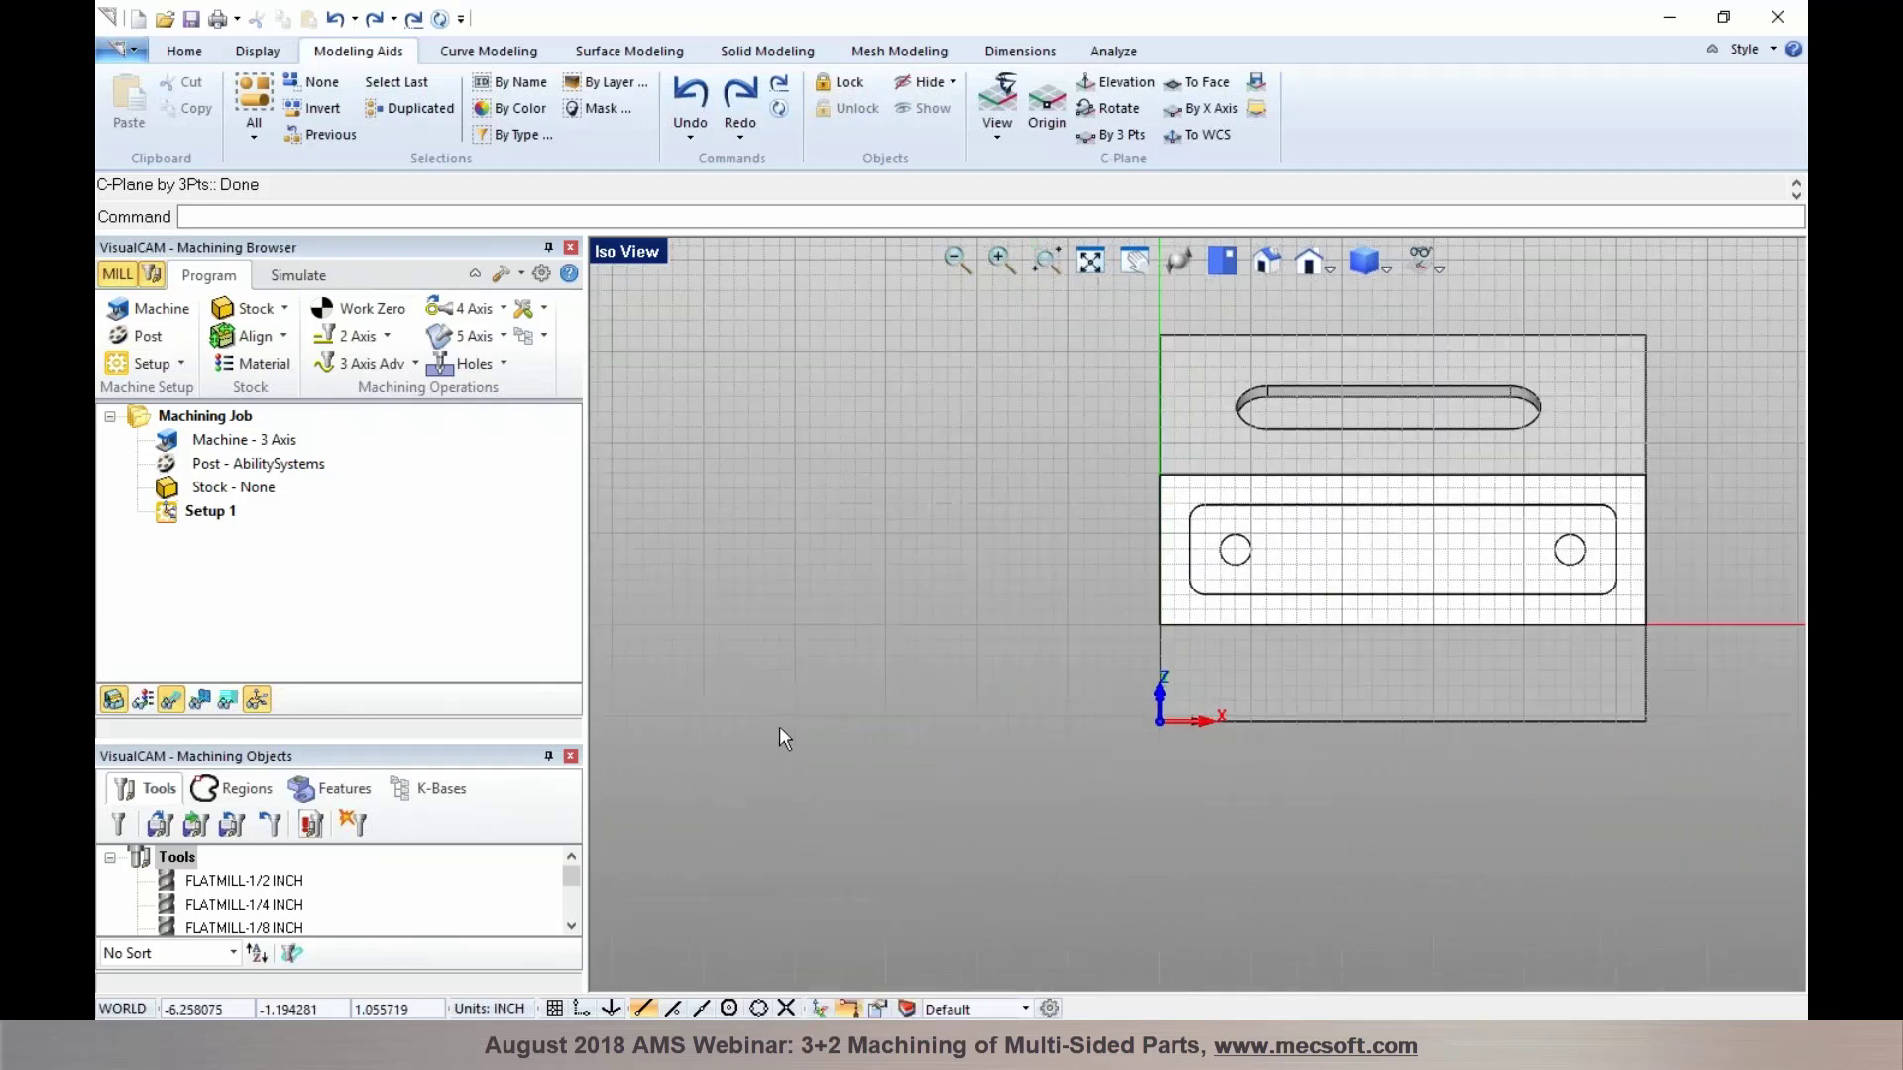
scroll(779, 727, "down", 1)
scroll(1567, 585, "up", 2)
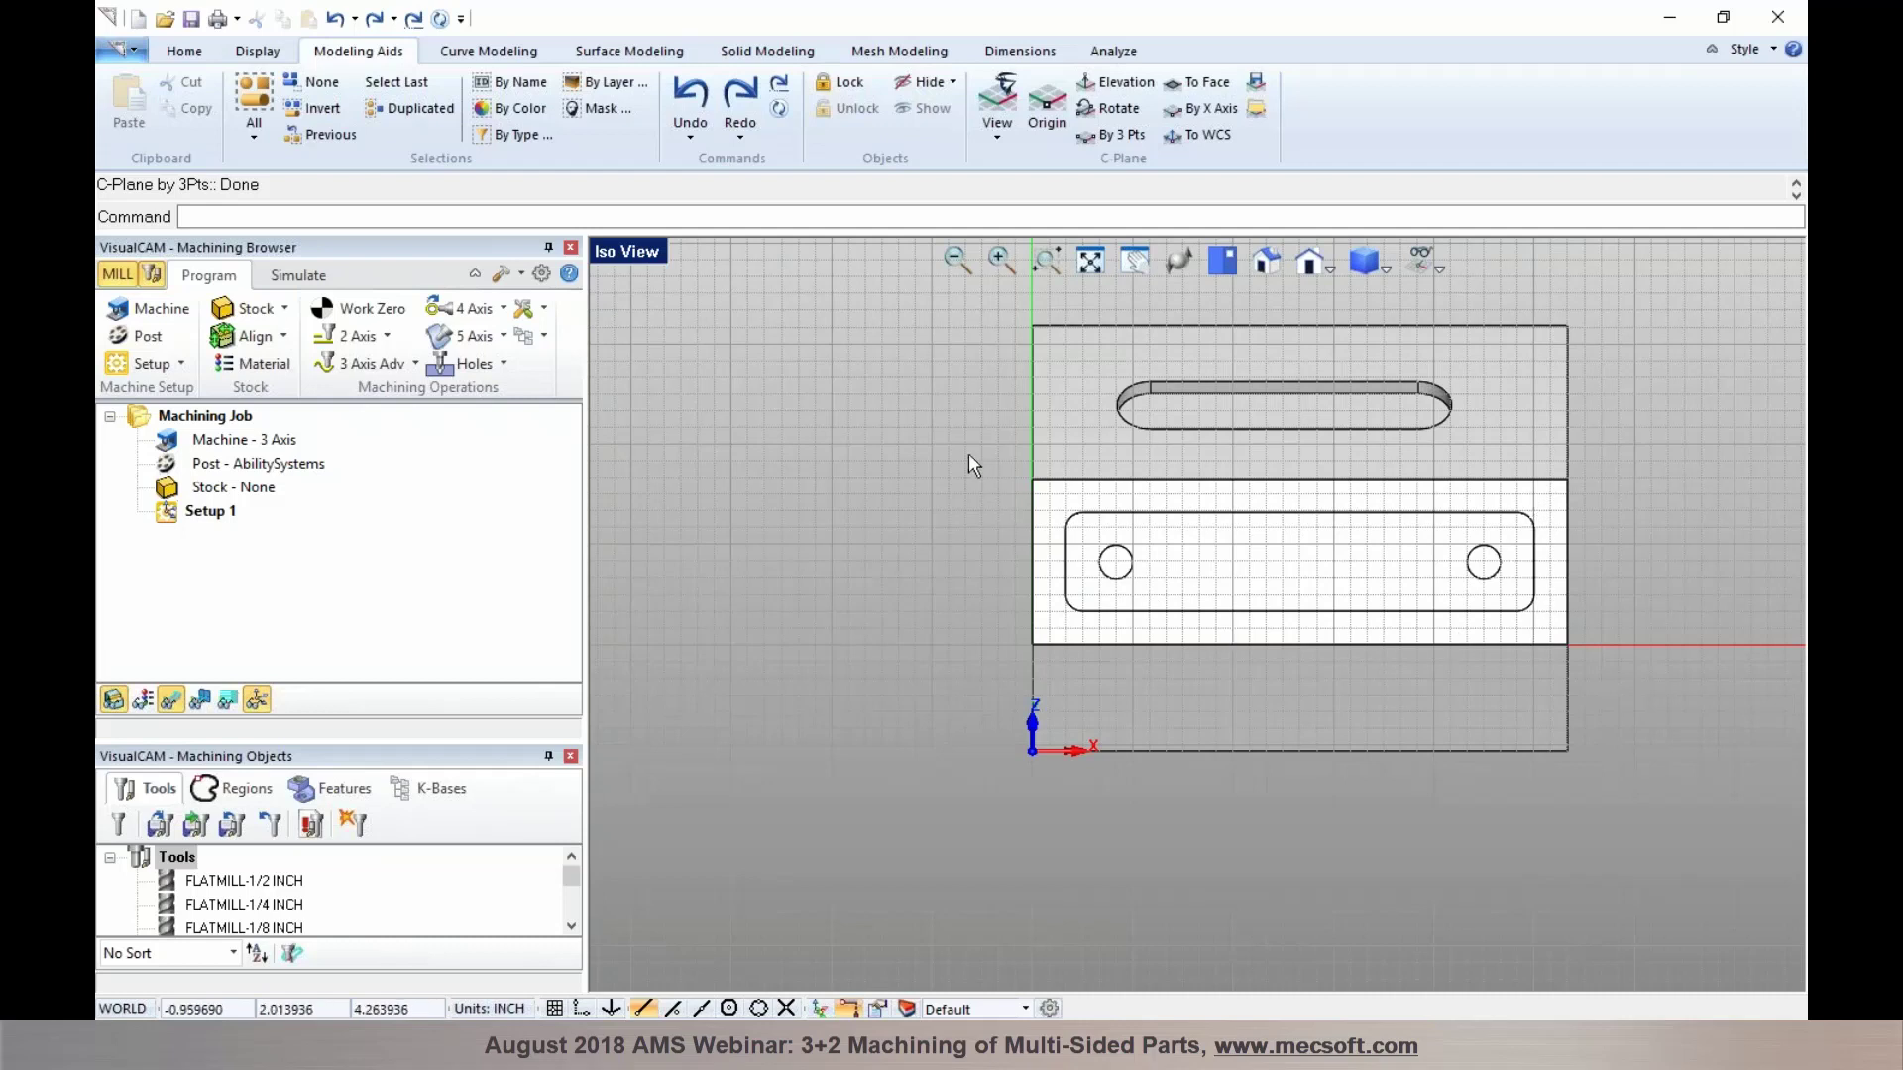
Select all geometry and orient the entire part using the Set As Current View Direction option
key("ctrl+a")
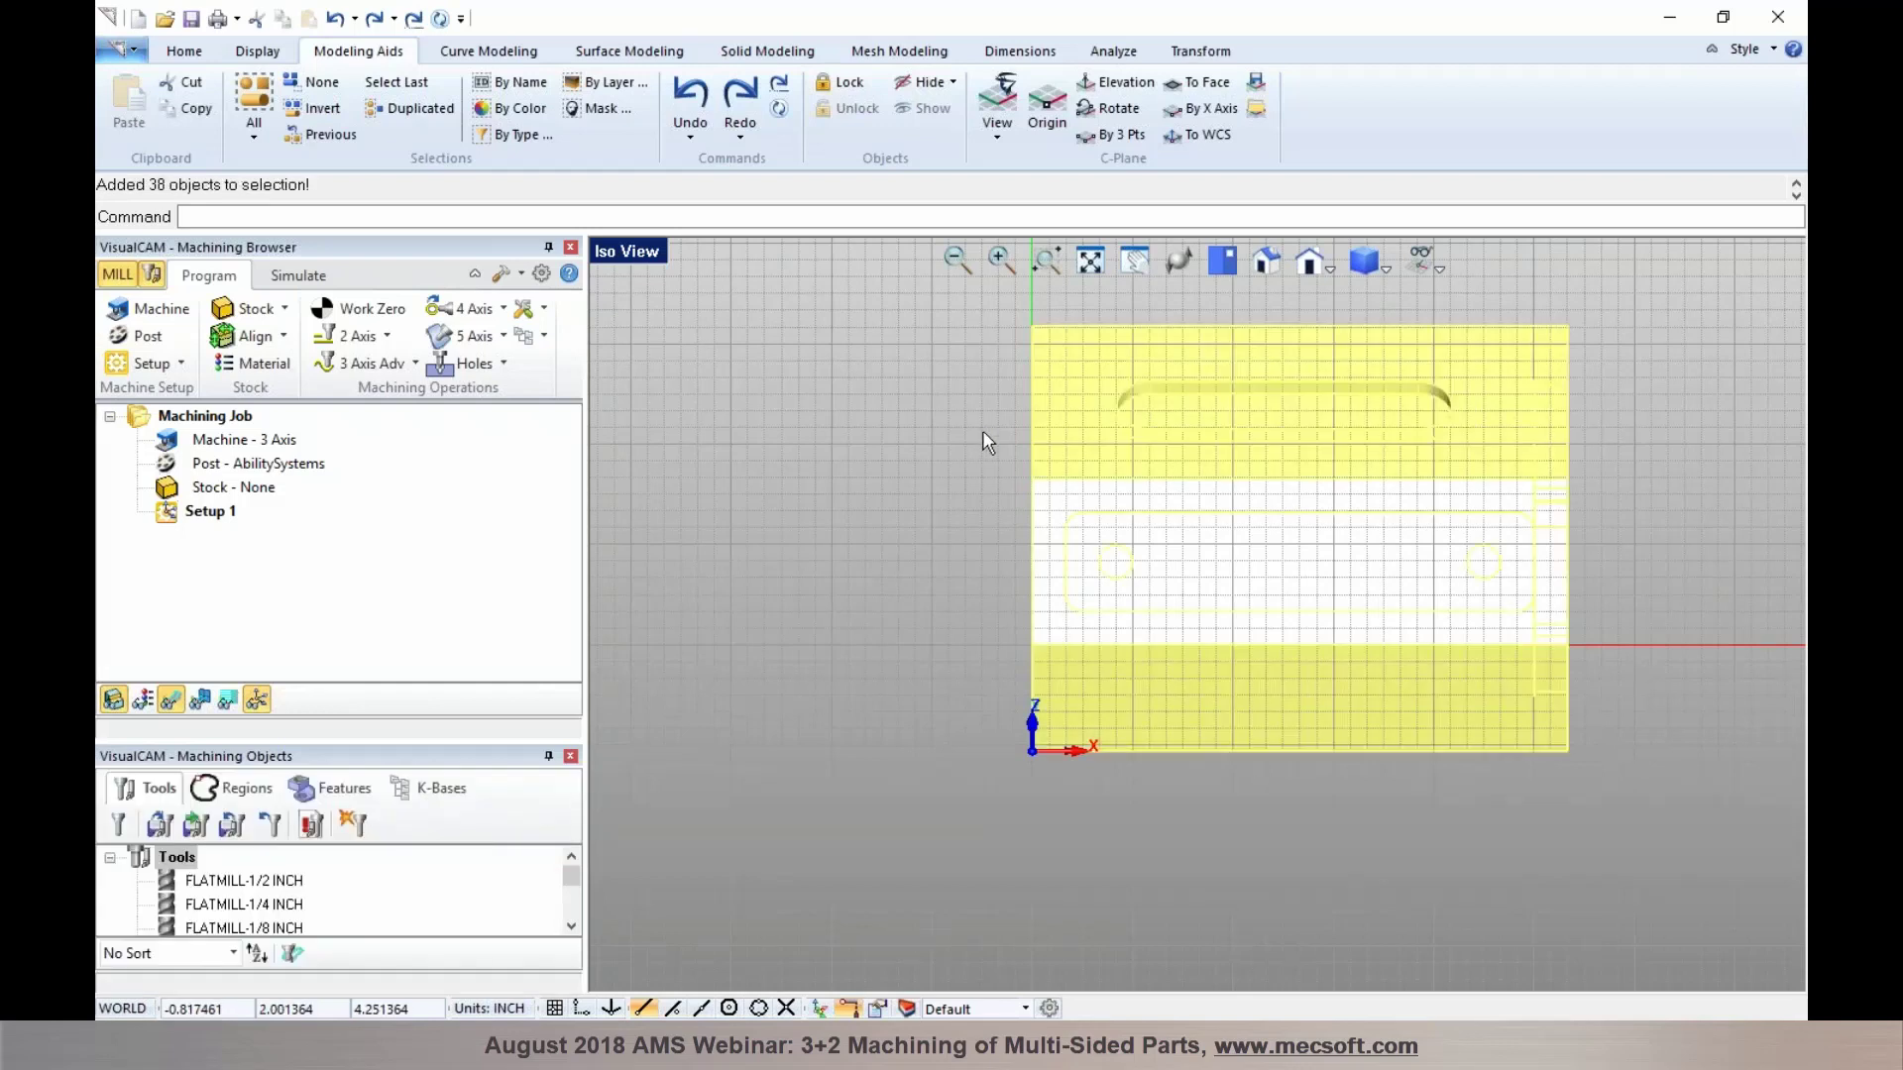
left_click(1185, 54)
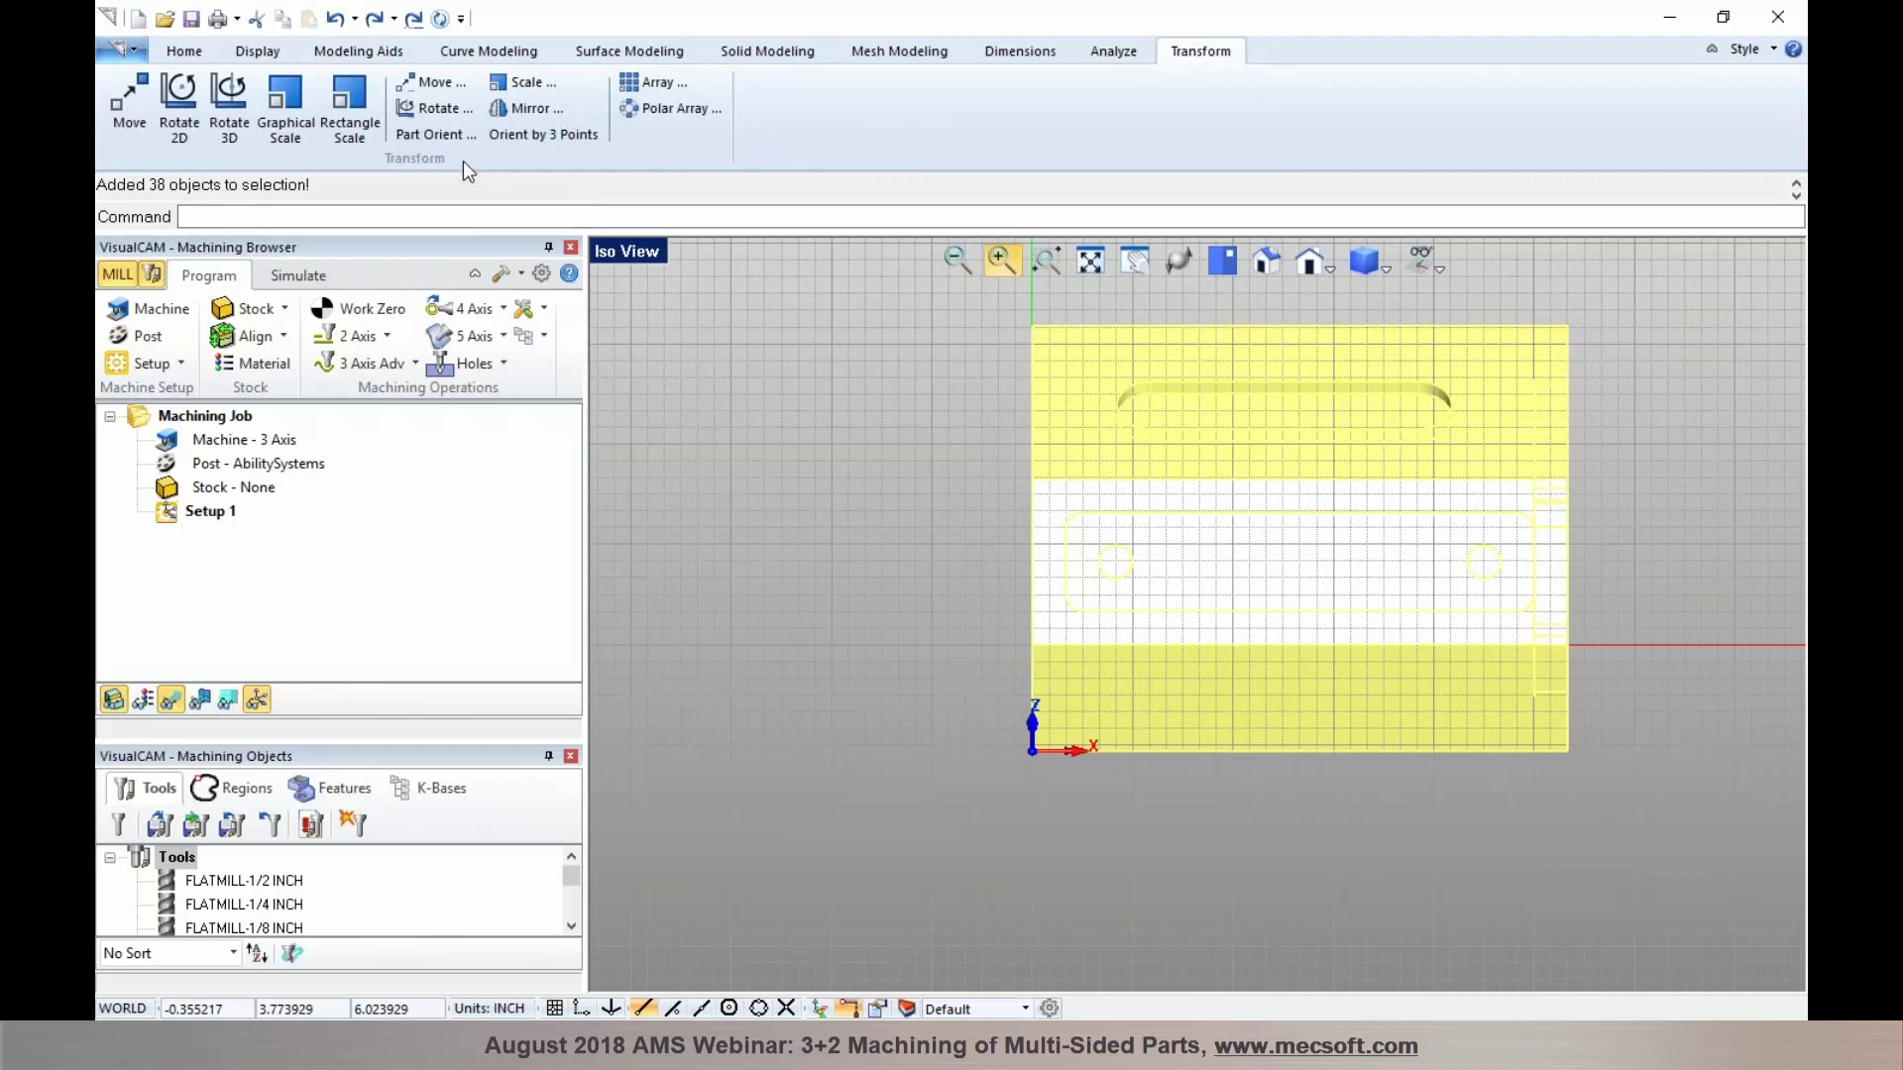
left_click(450, 138)
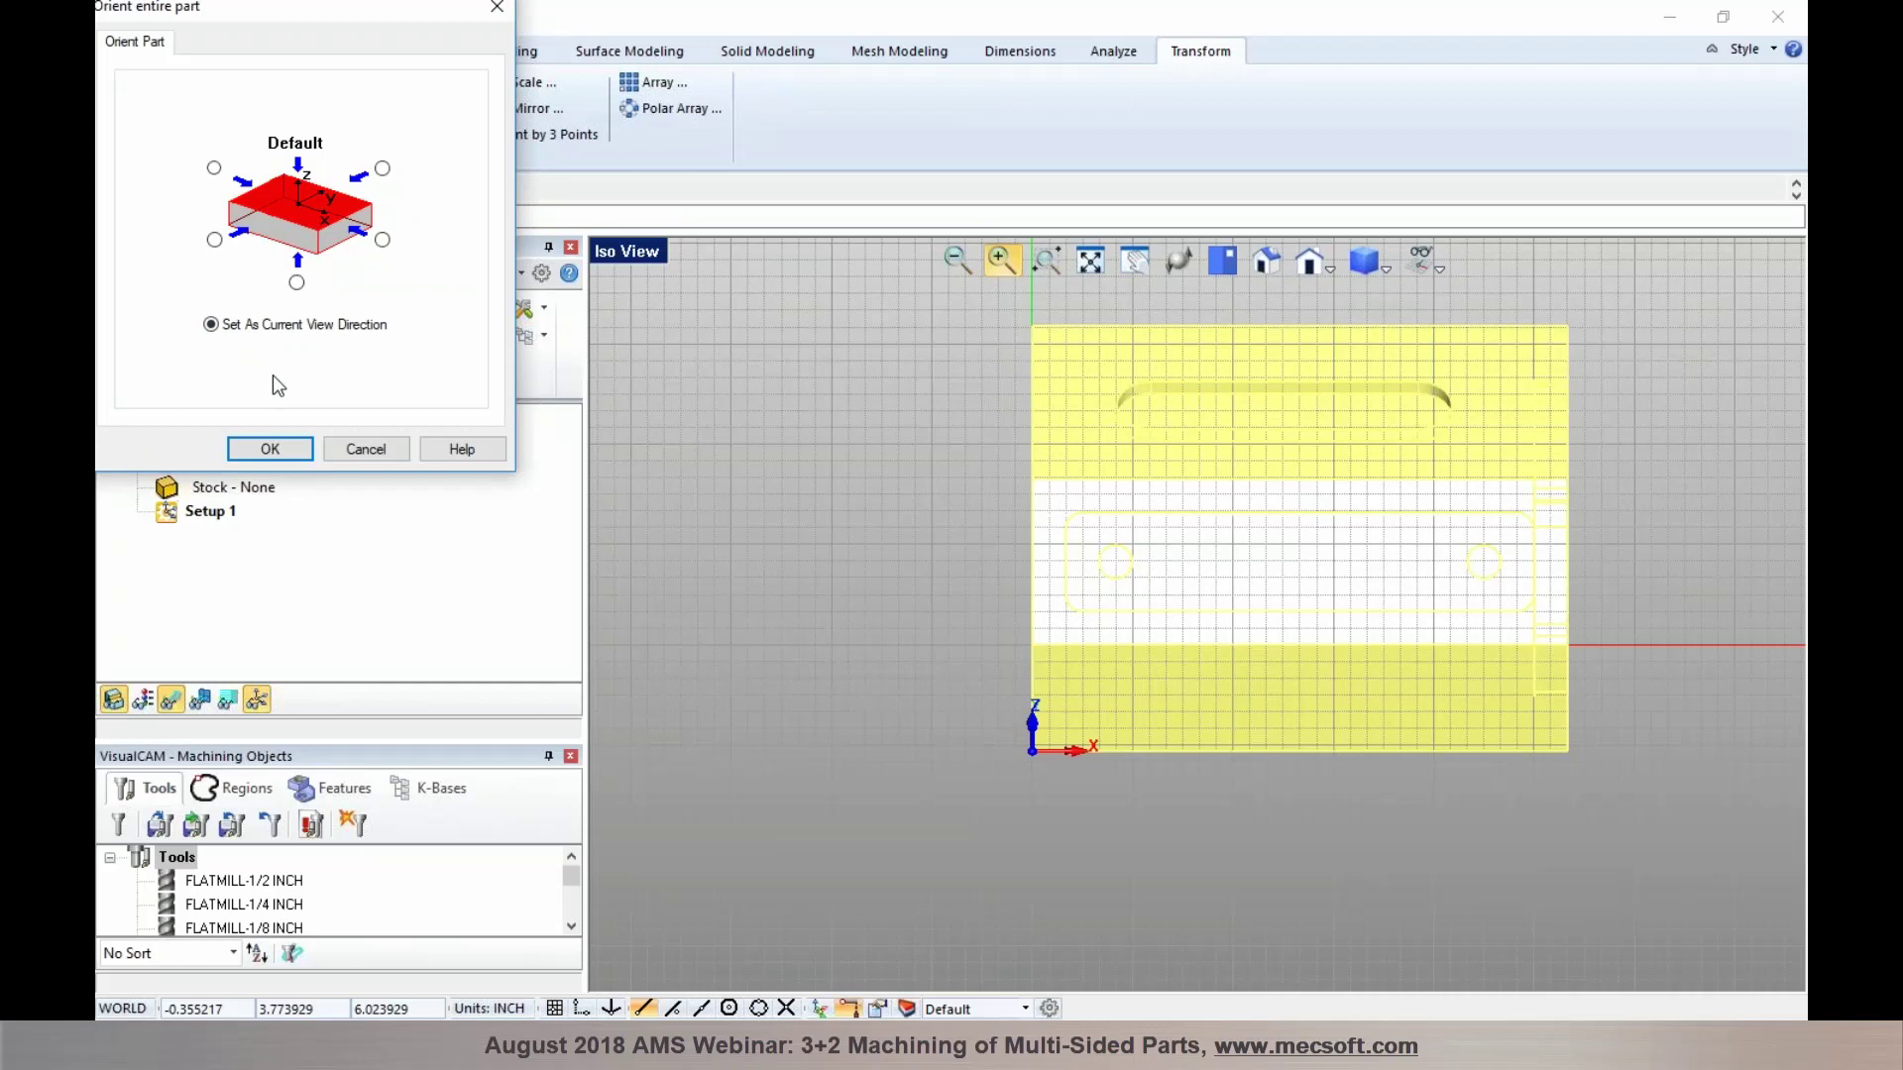
left_click(268, 451)
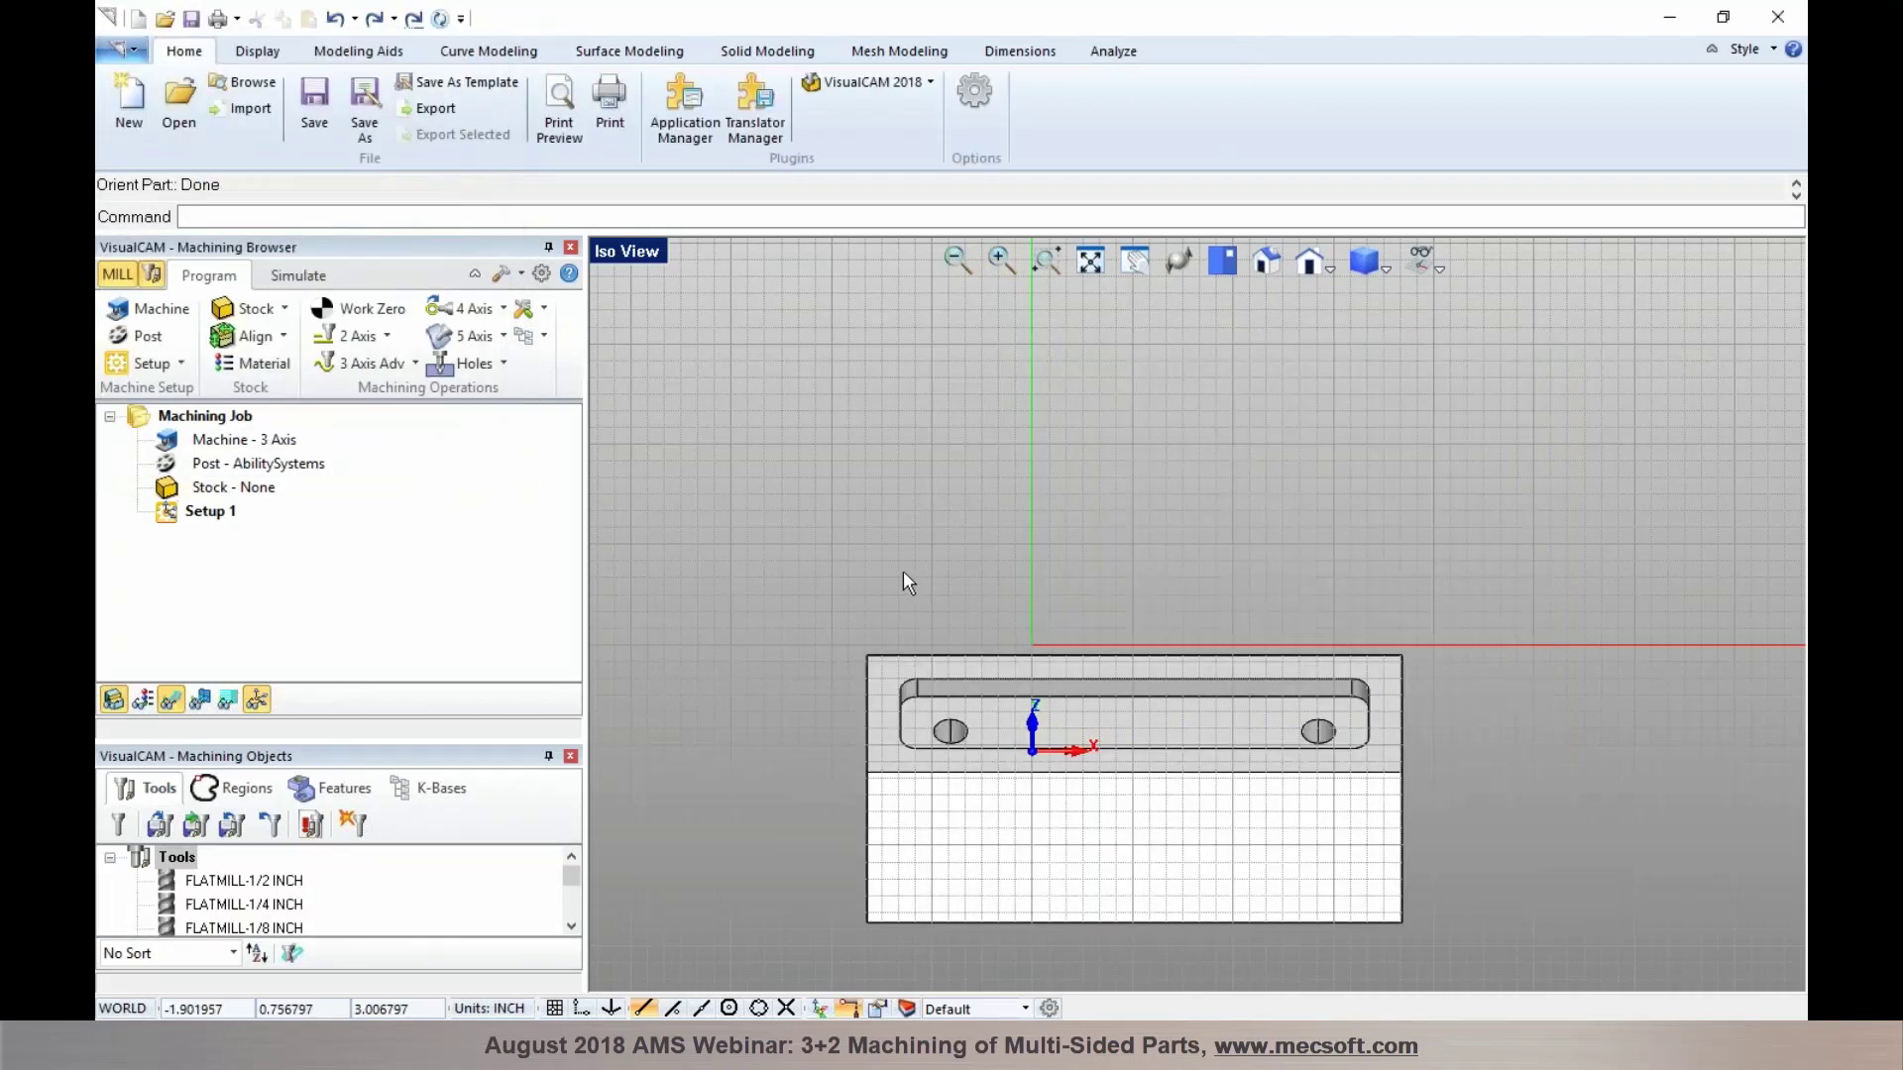
Reset the construction plane to the world coordinate system and check the reoriented part in the top and iso views
left_click(489, 51)
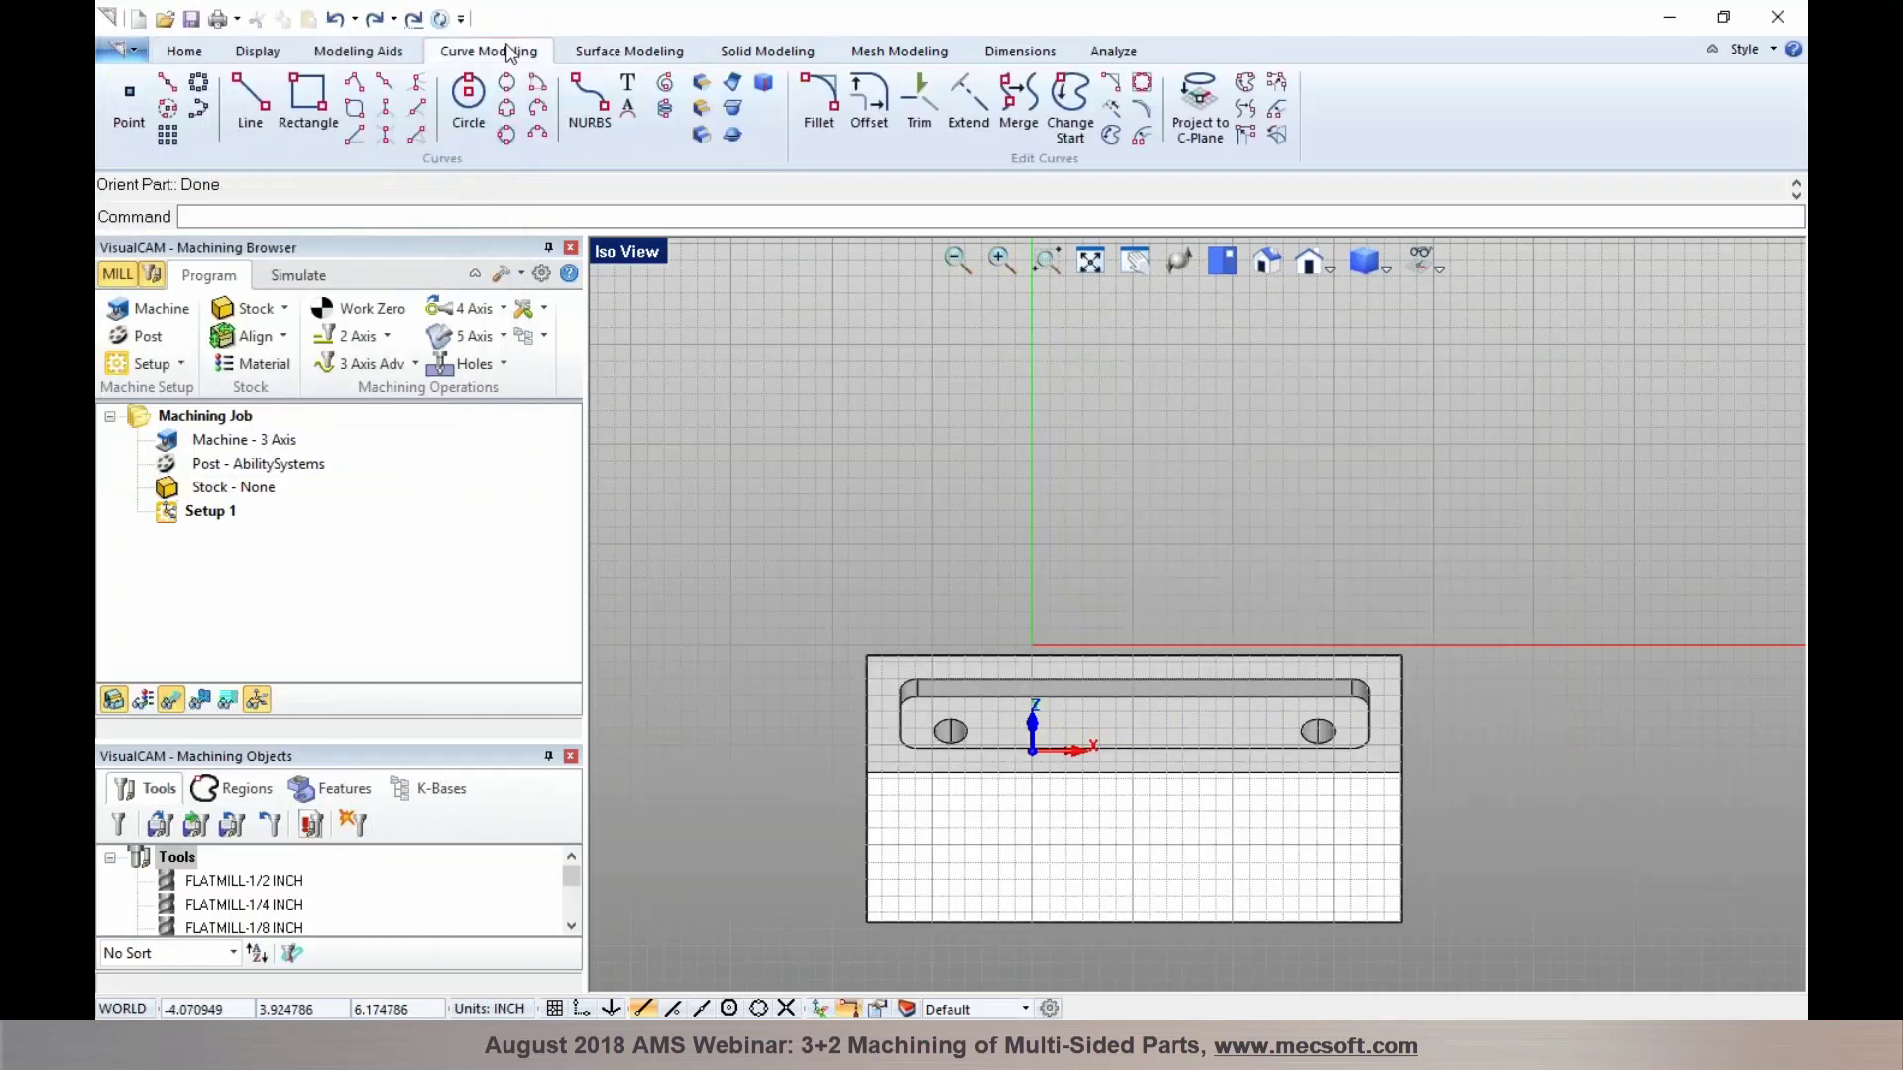
left_click(388, 51)
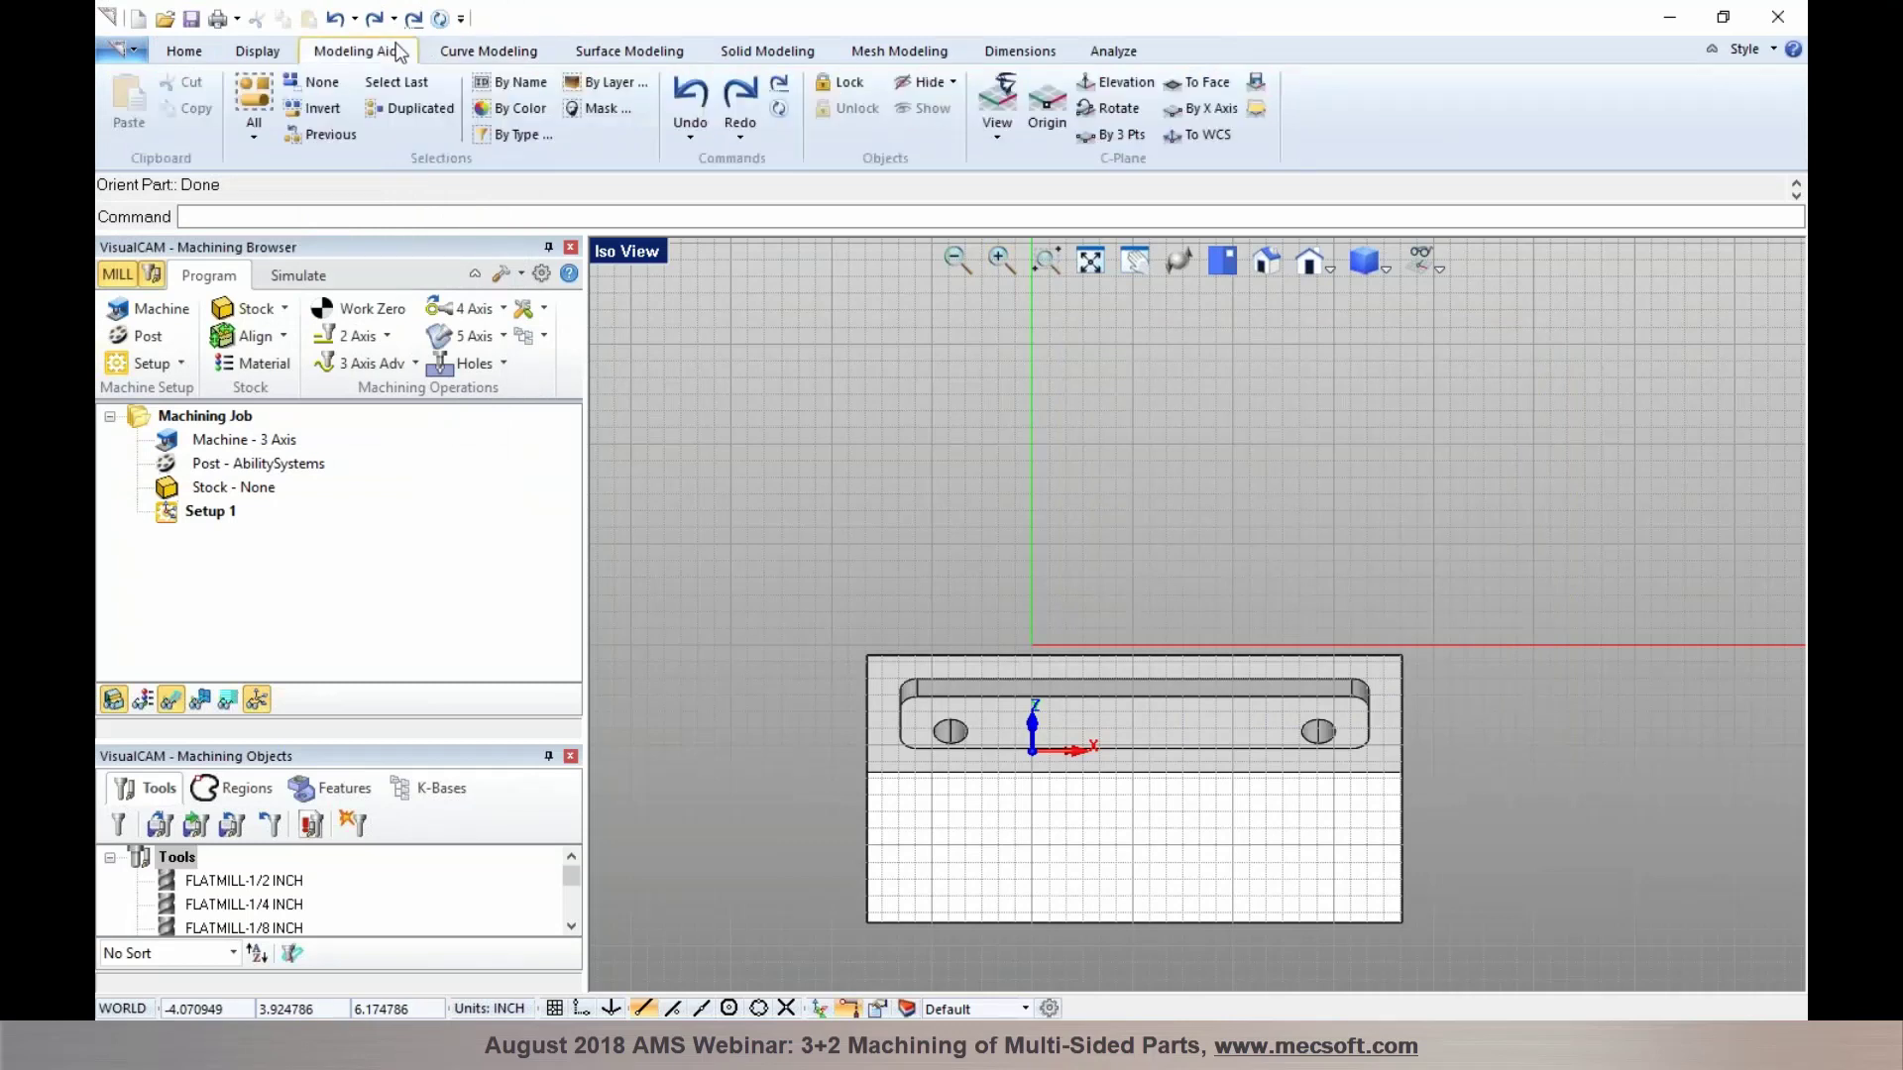
left_click(1207, 136)
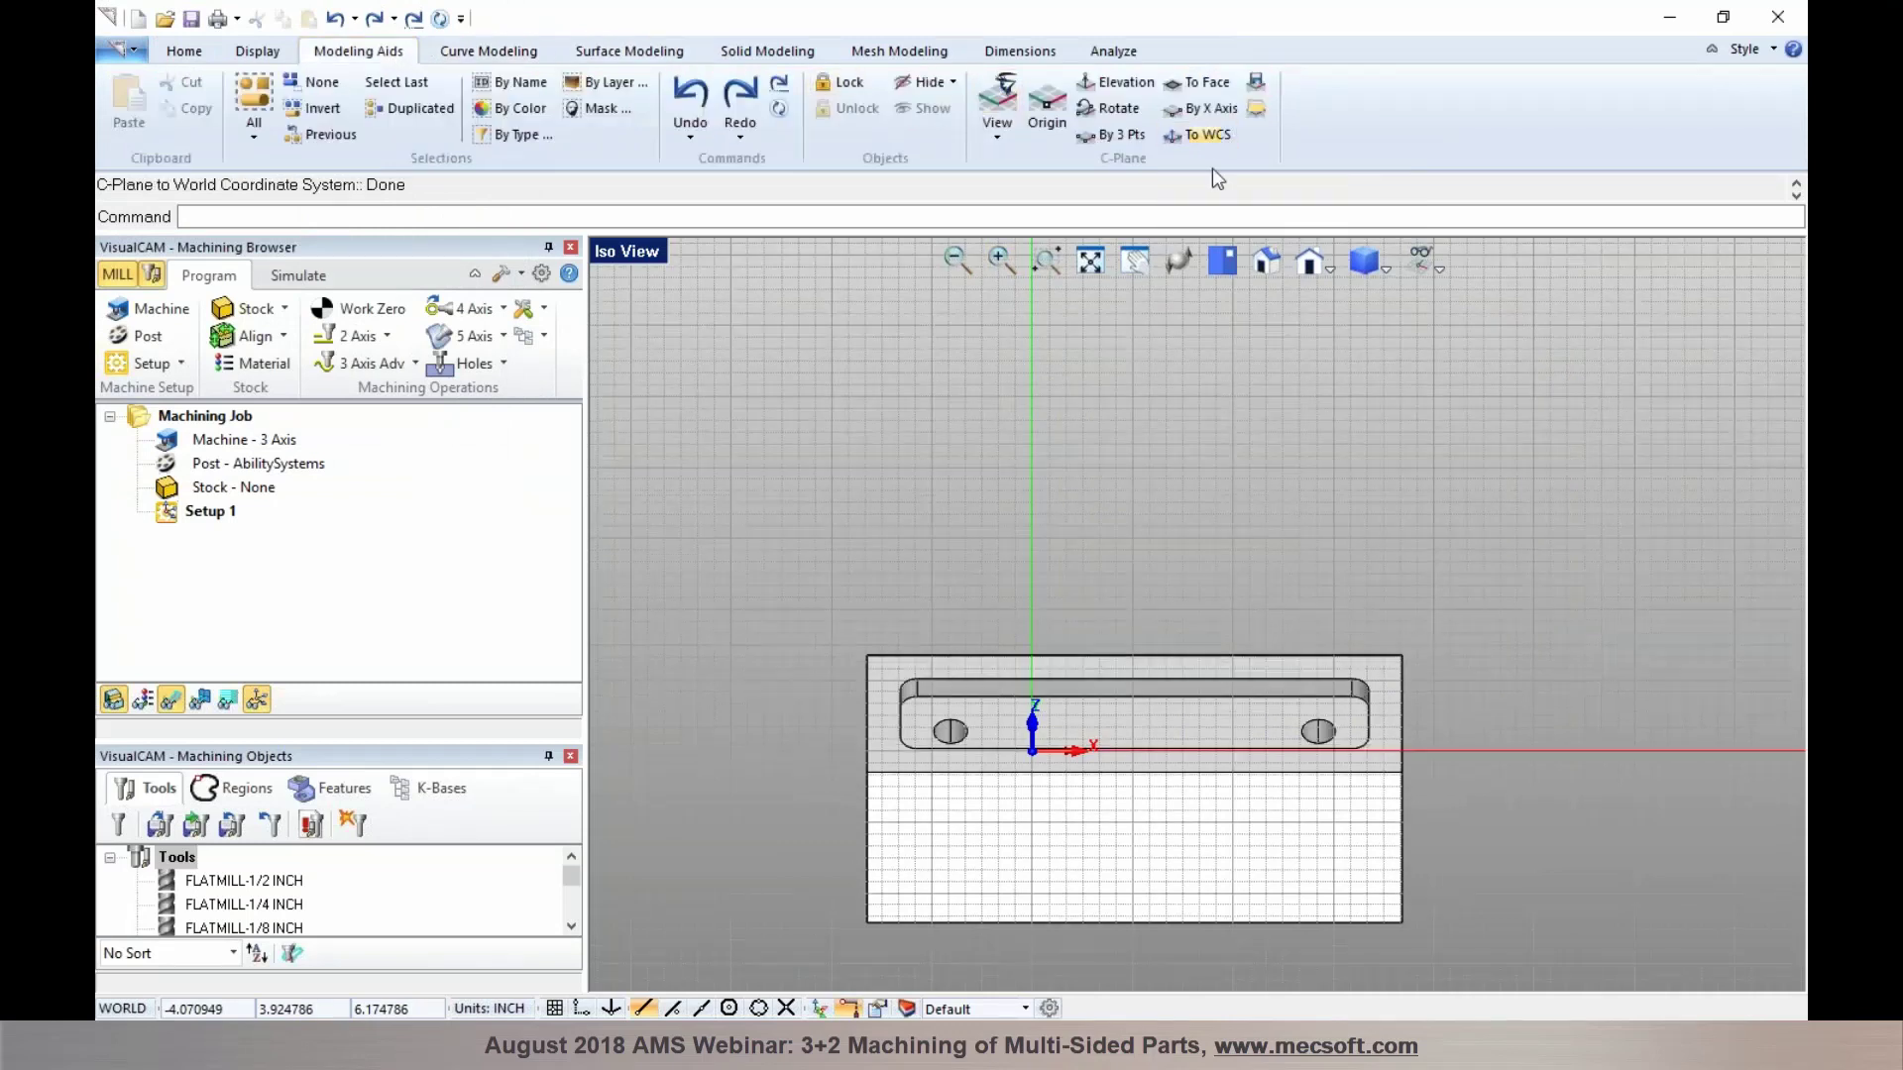
left_click(1268, 263)
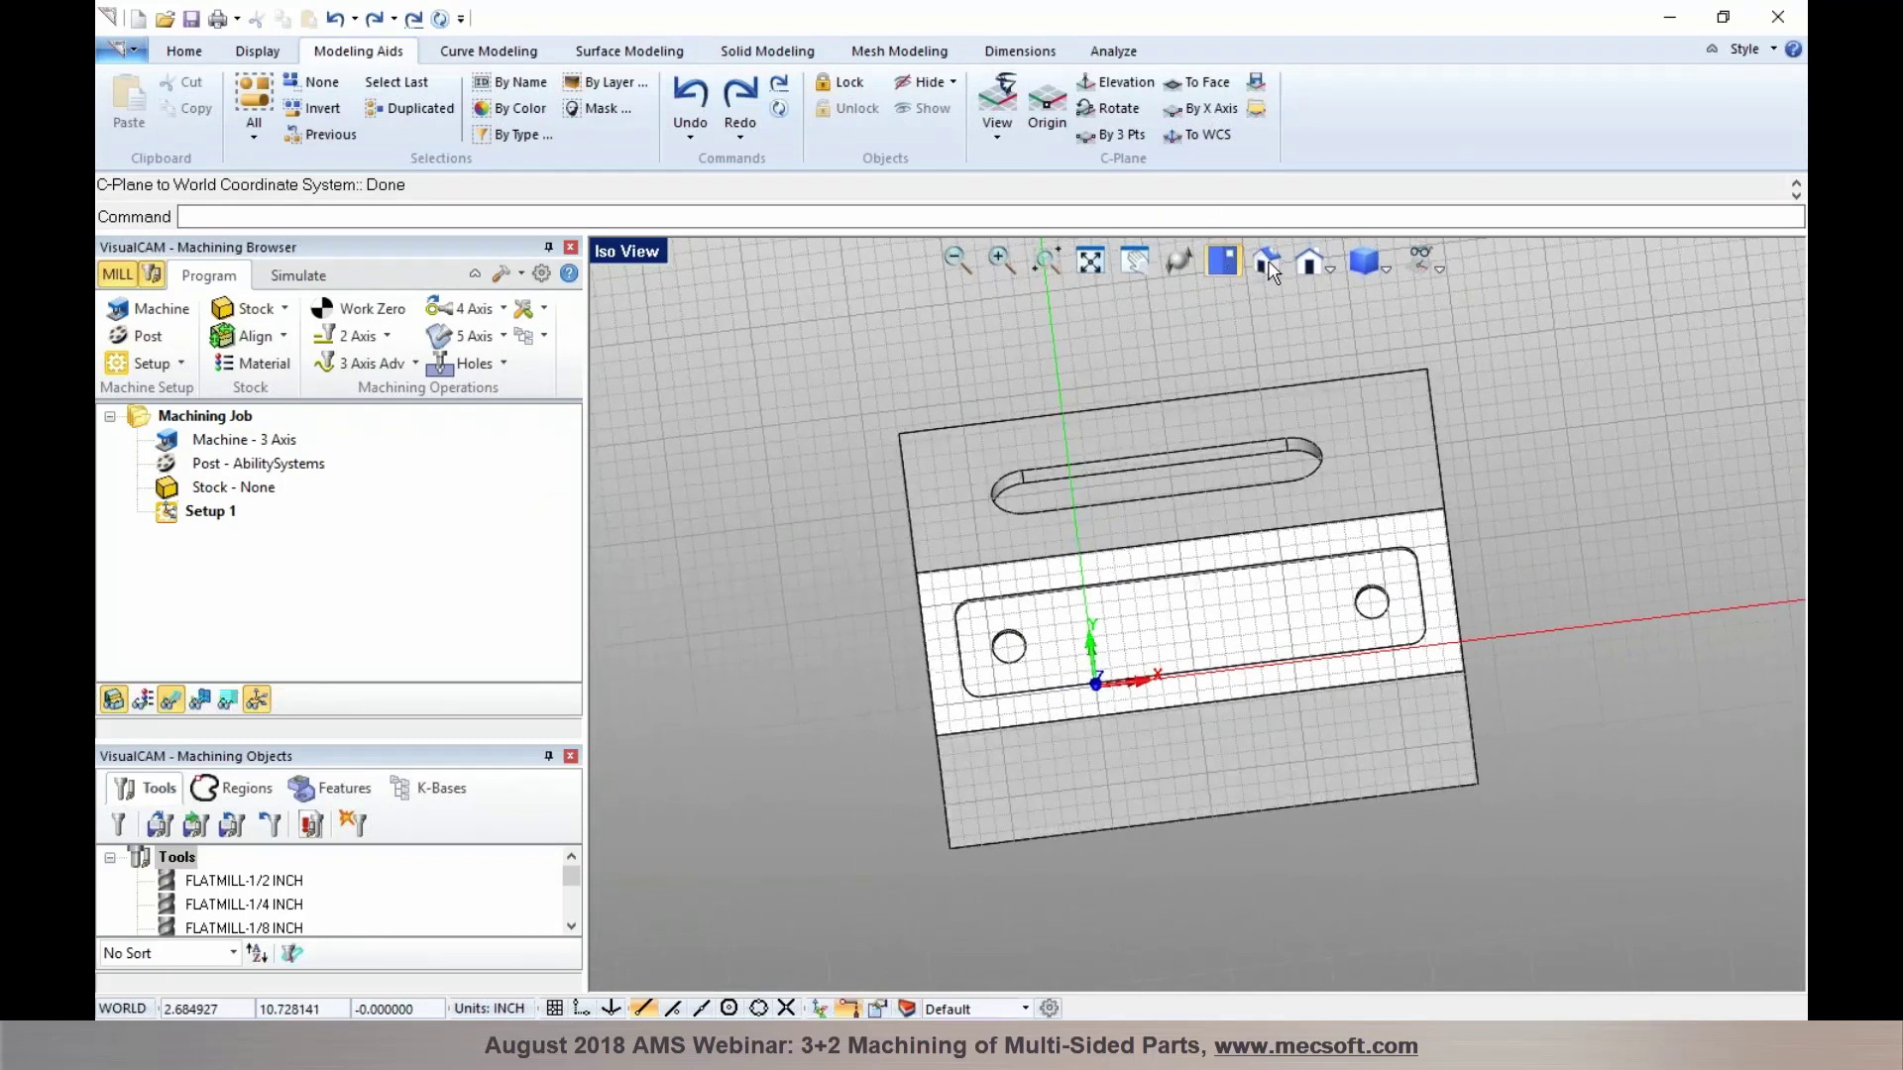
left_click(1271, 266)
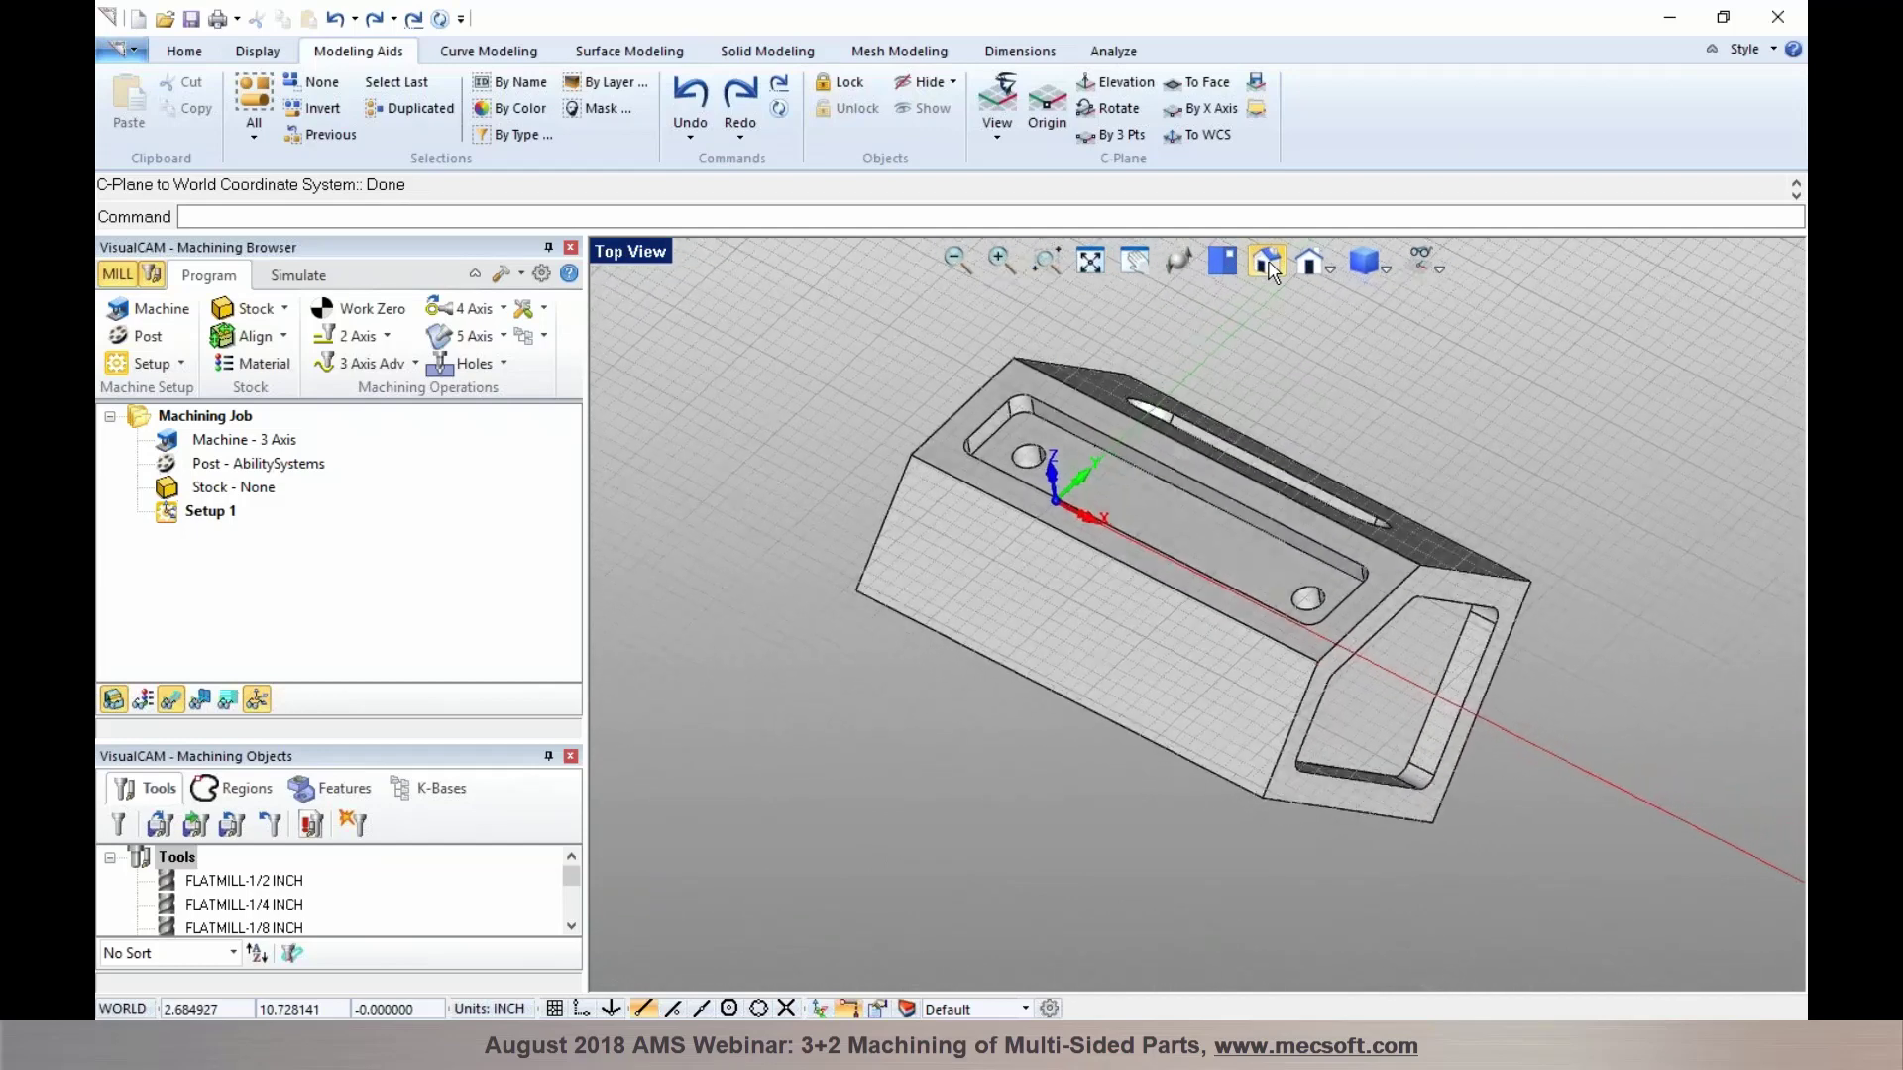
middle_click_drag(1160, 458, 1040, 431)
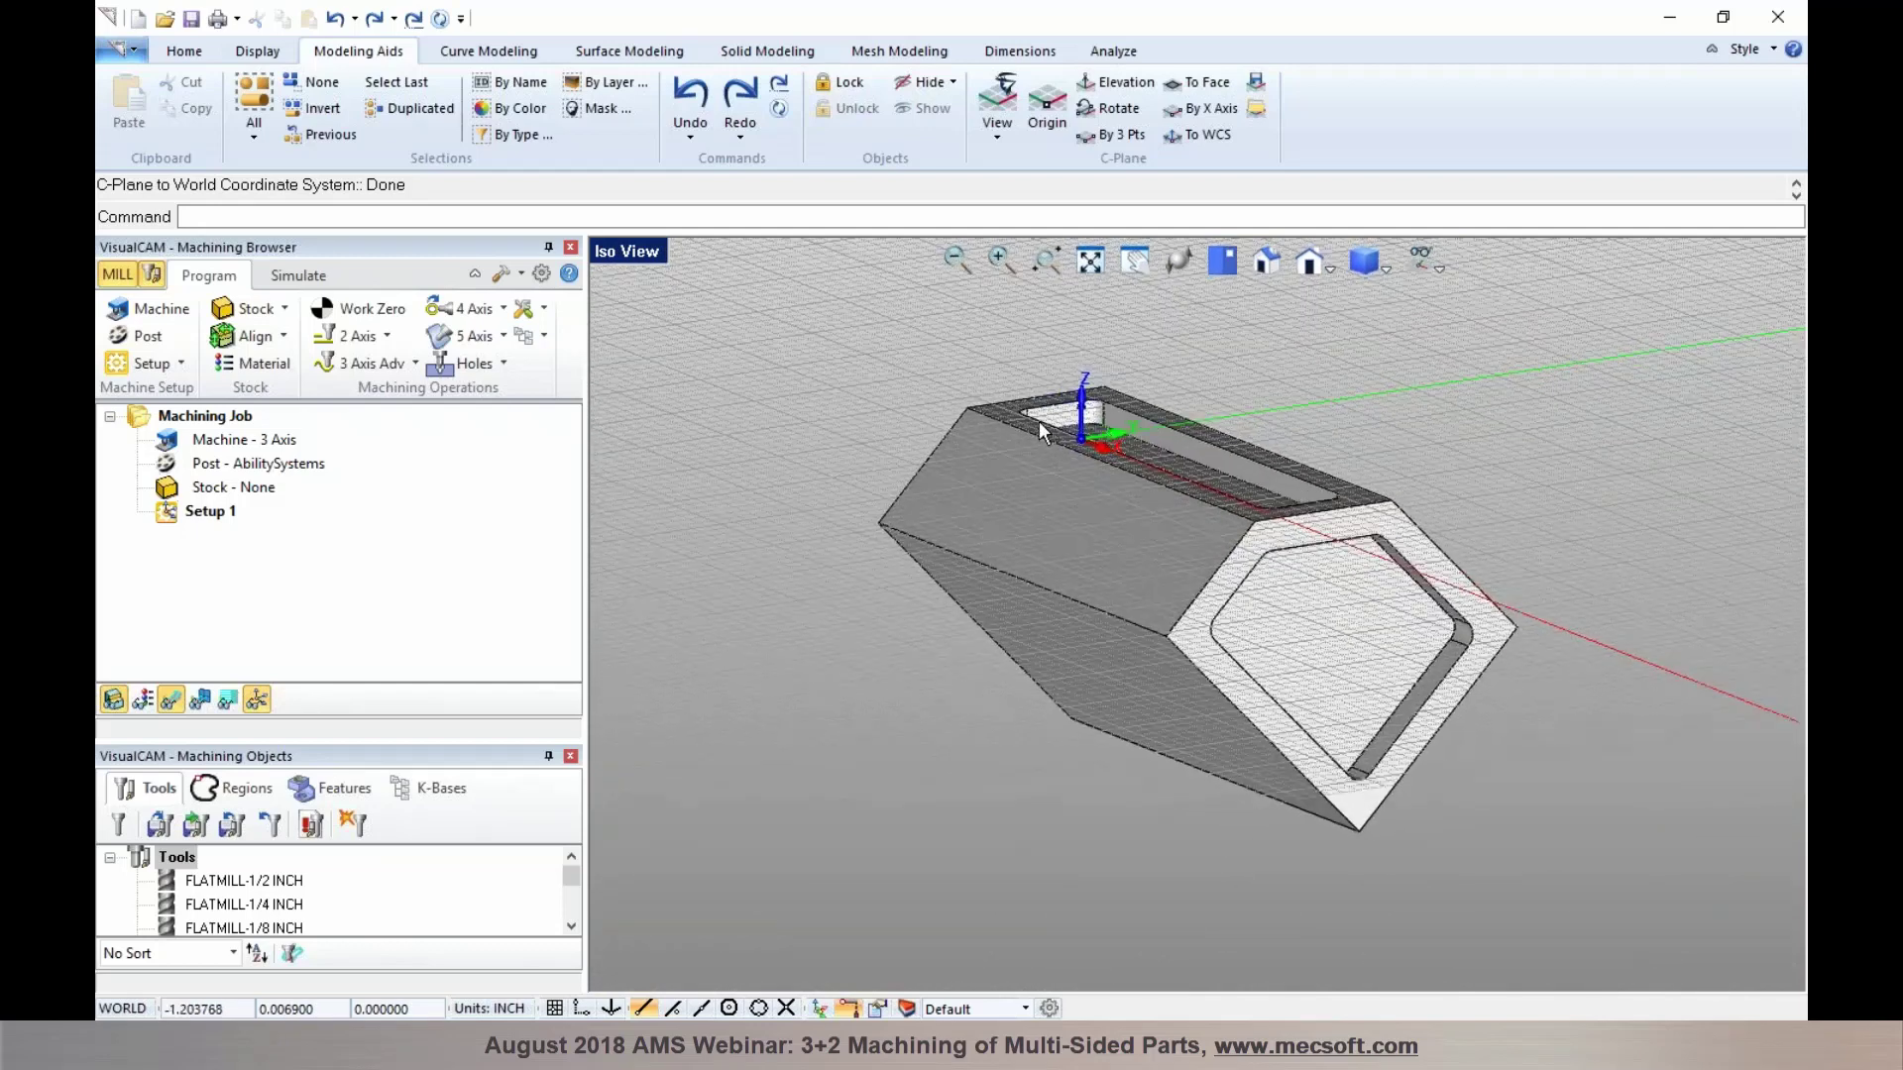
left_click(1033, 429)
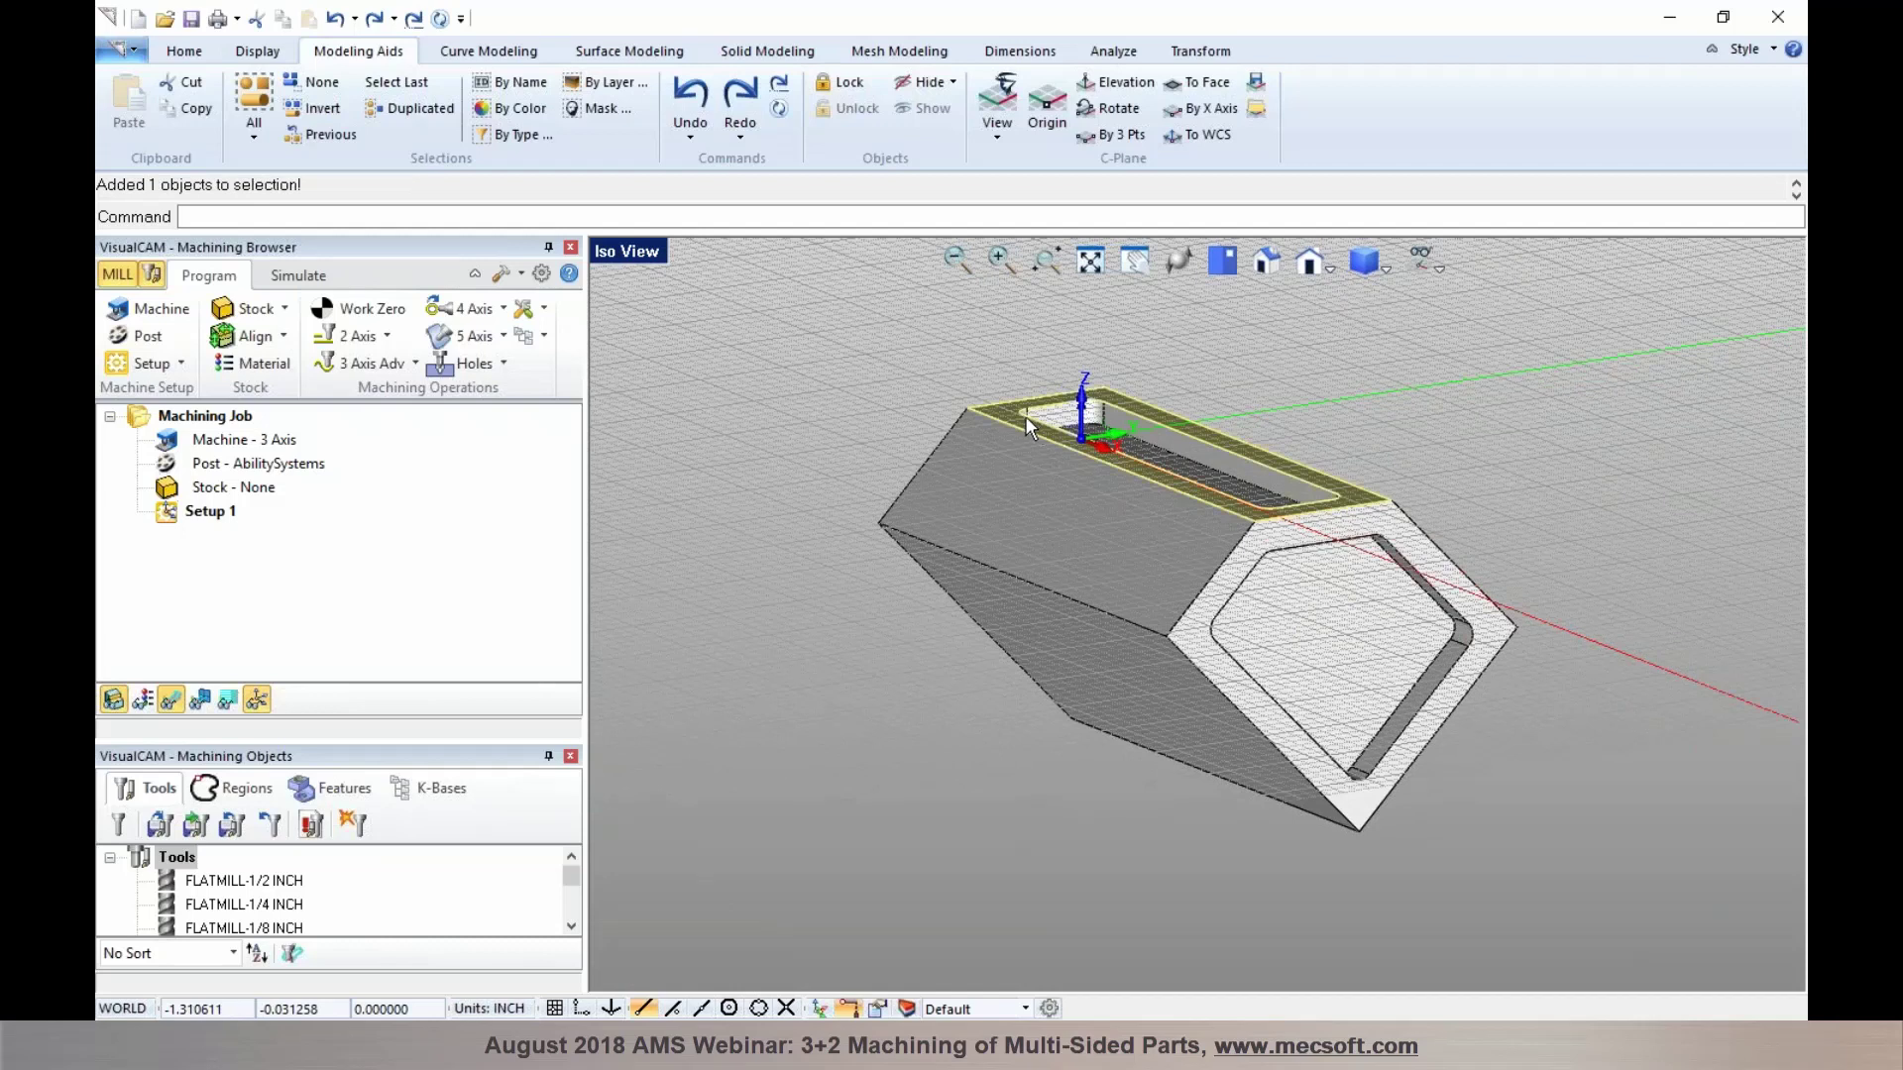
left_click(861, 377)
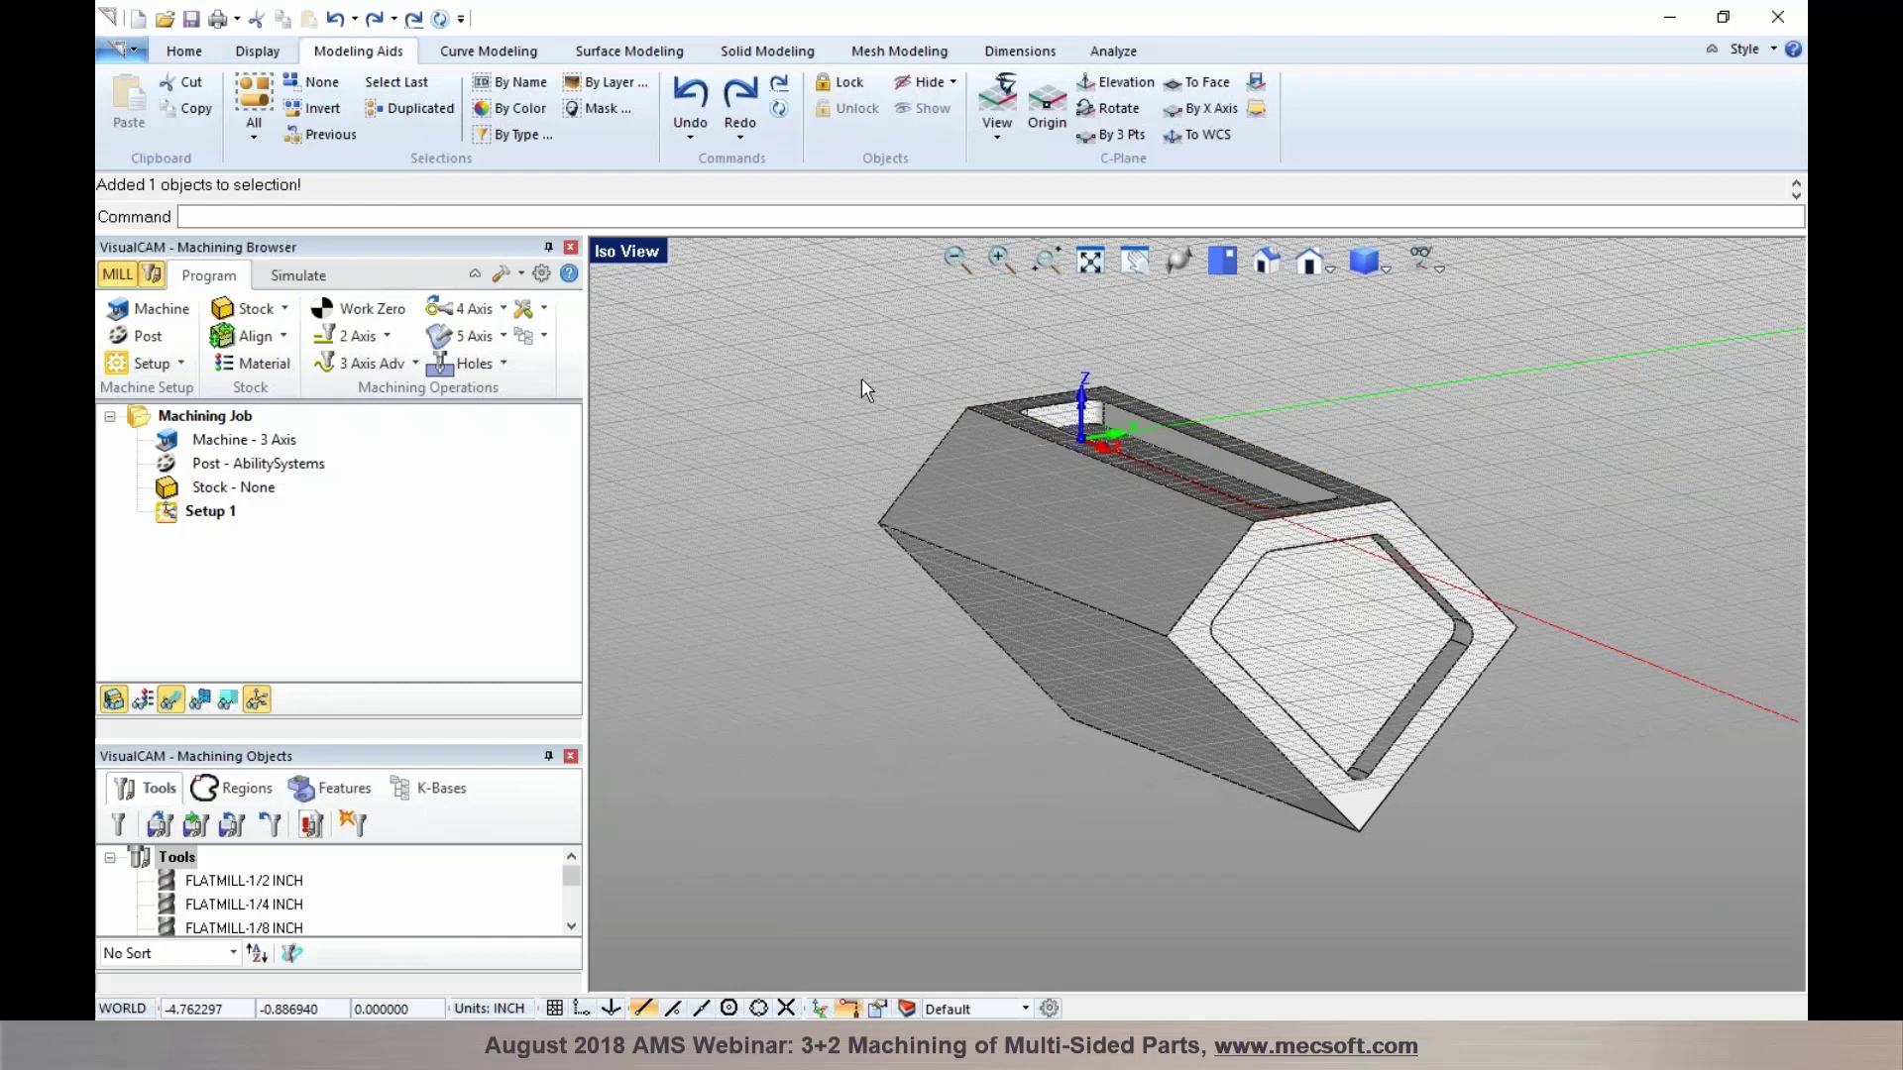
left_click(179, 364)
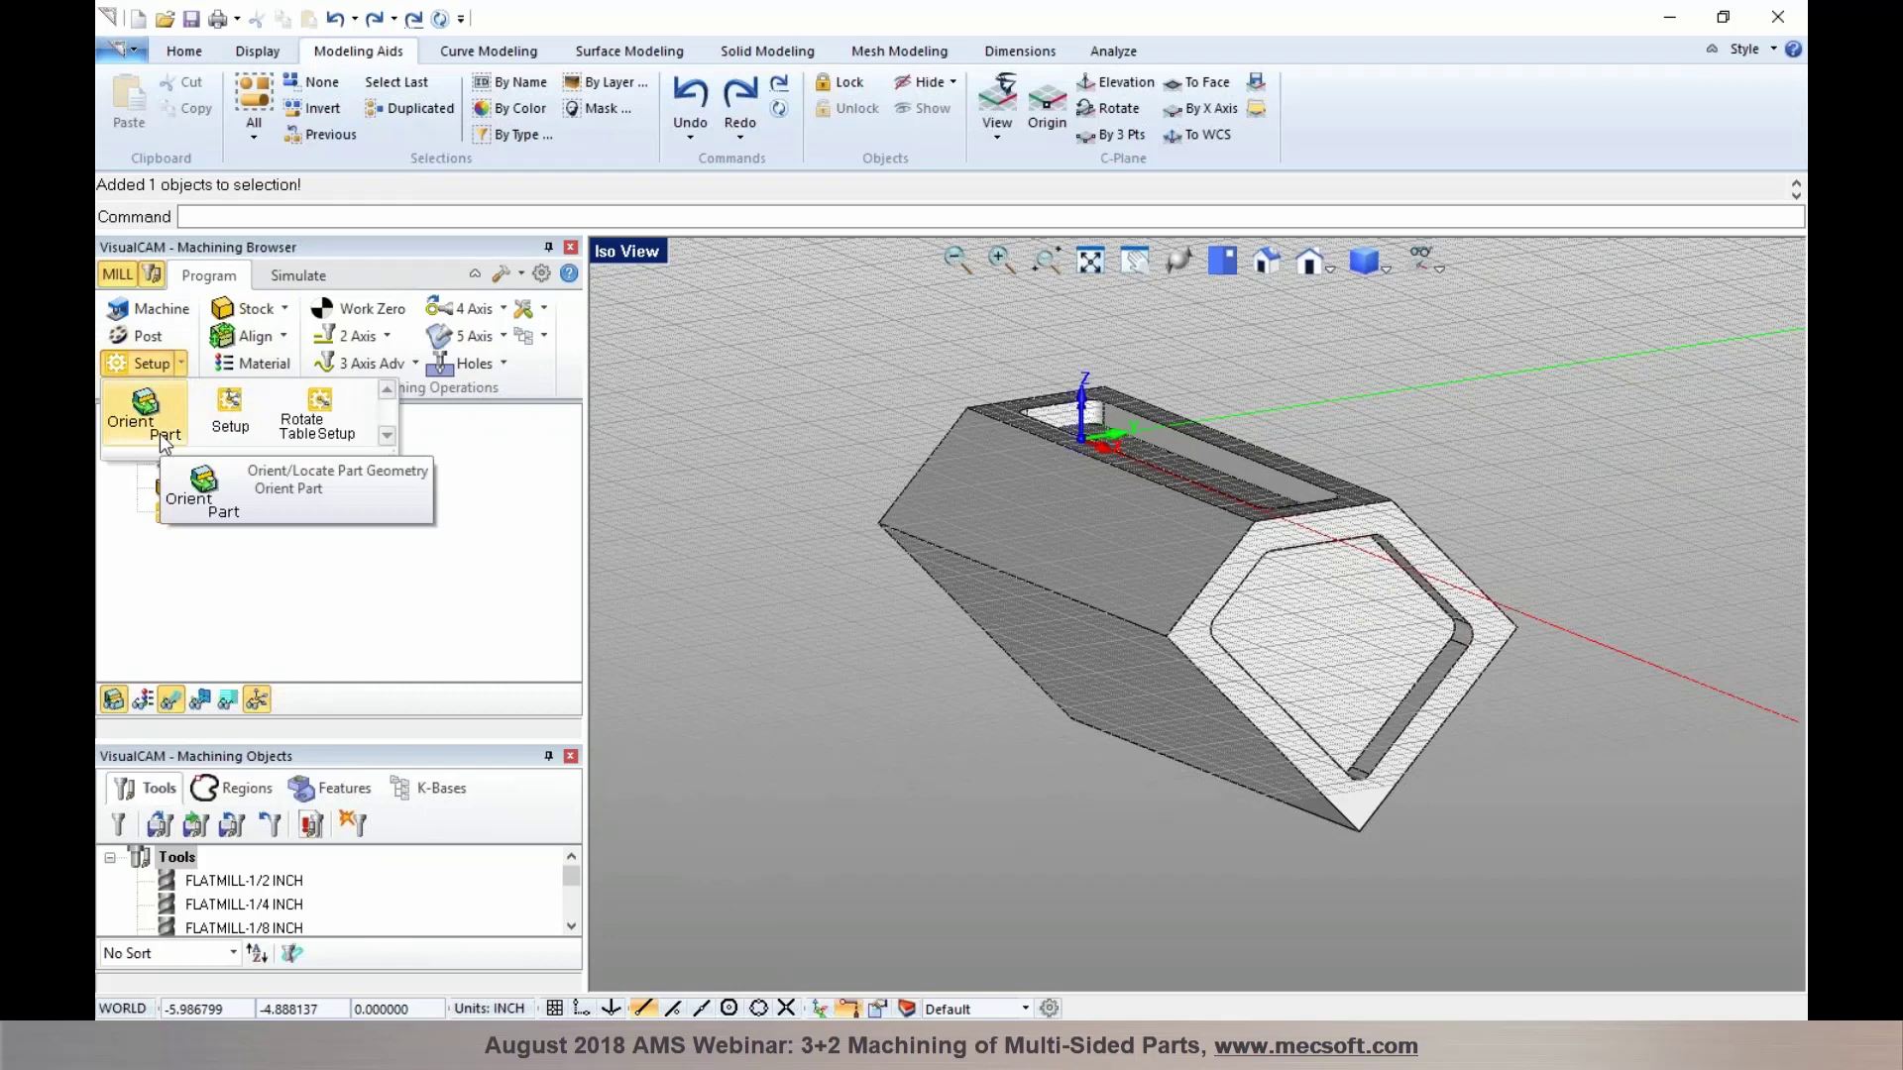
left_click(838, 468)
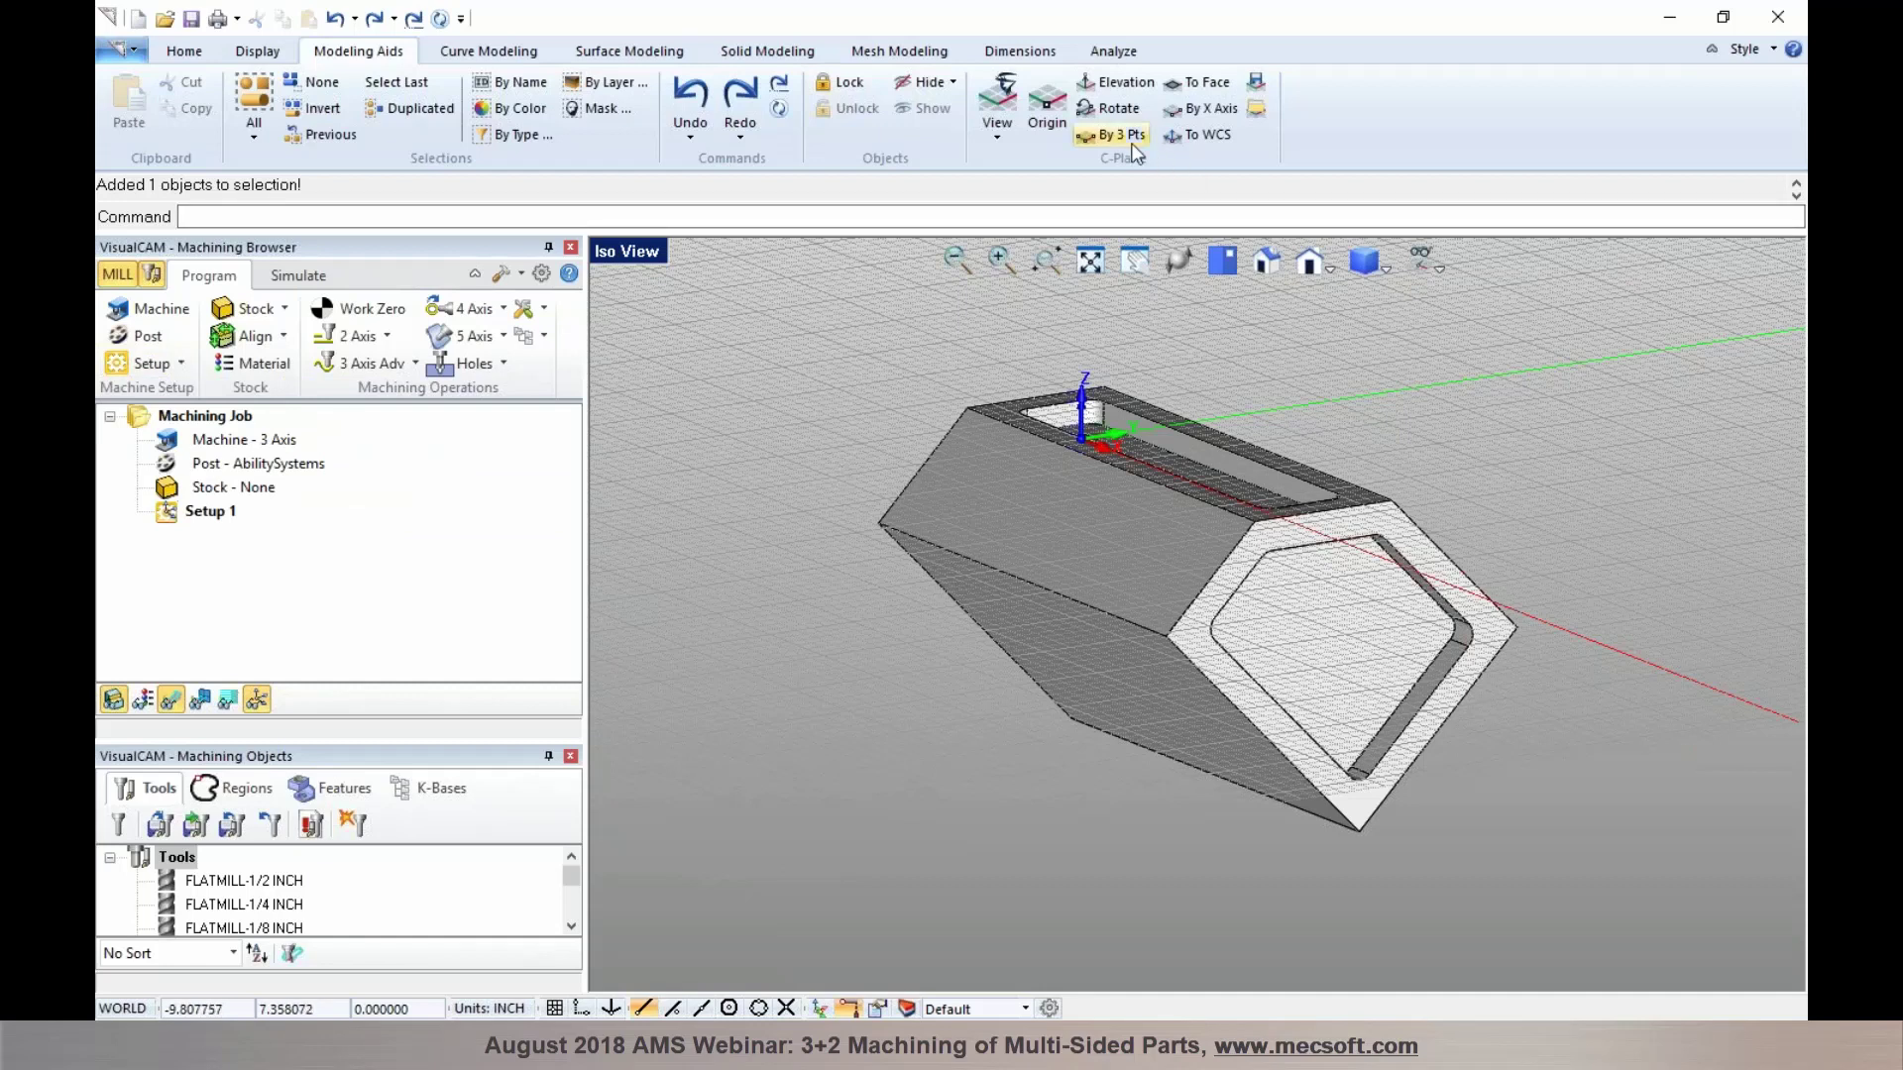
right_click(825, 309)
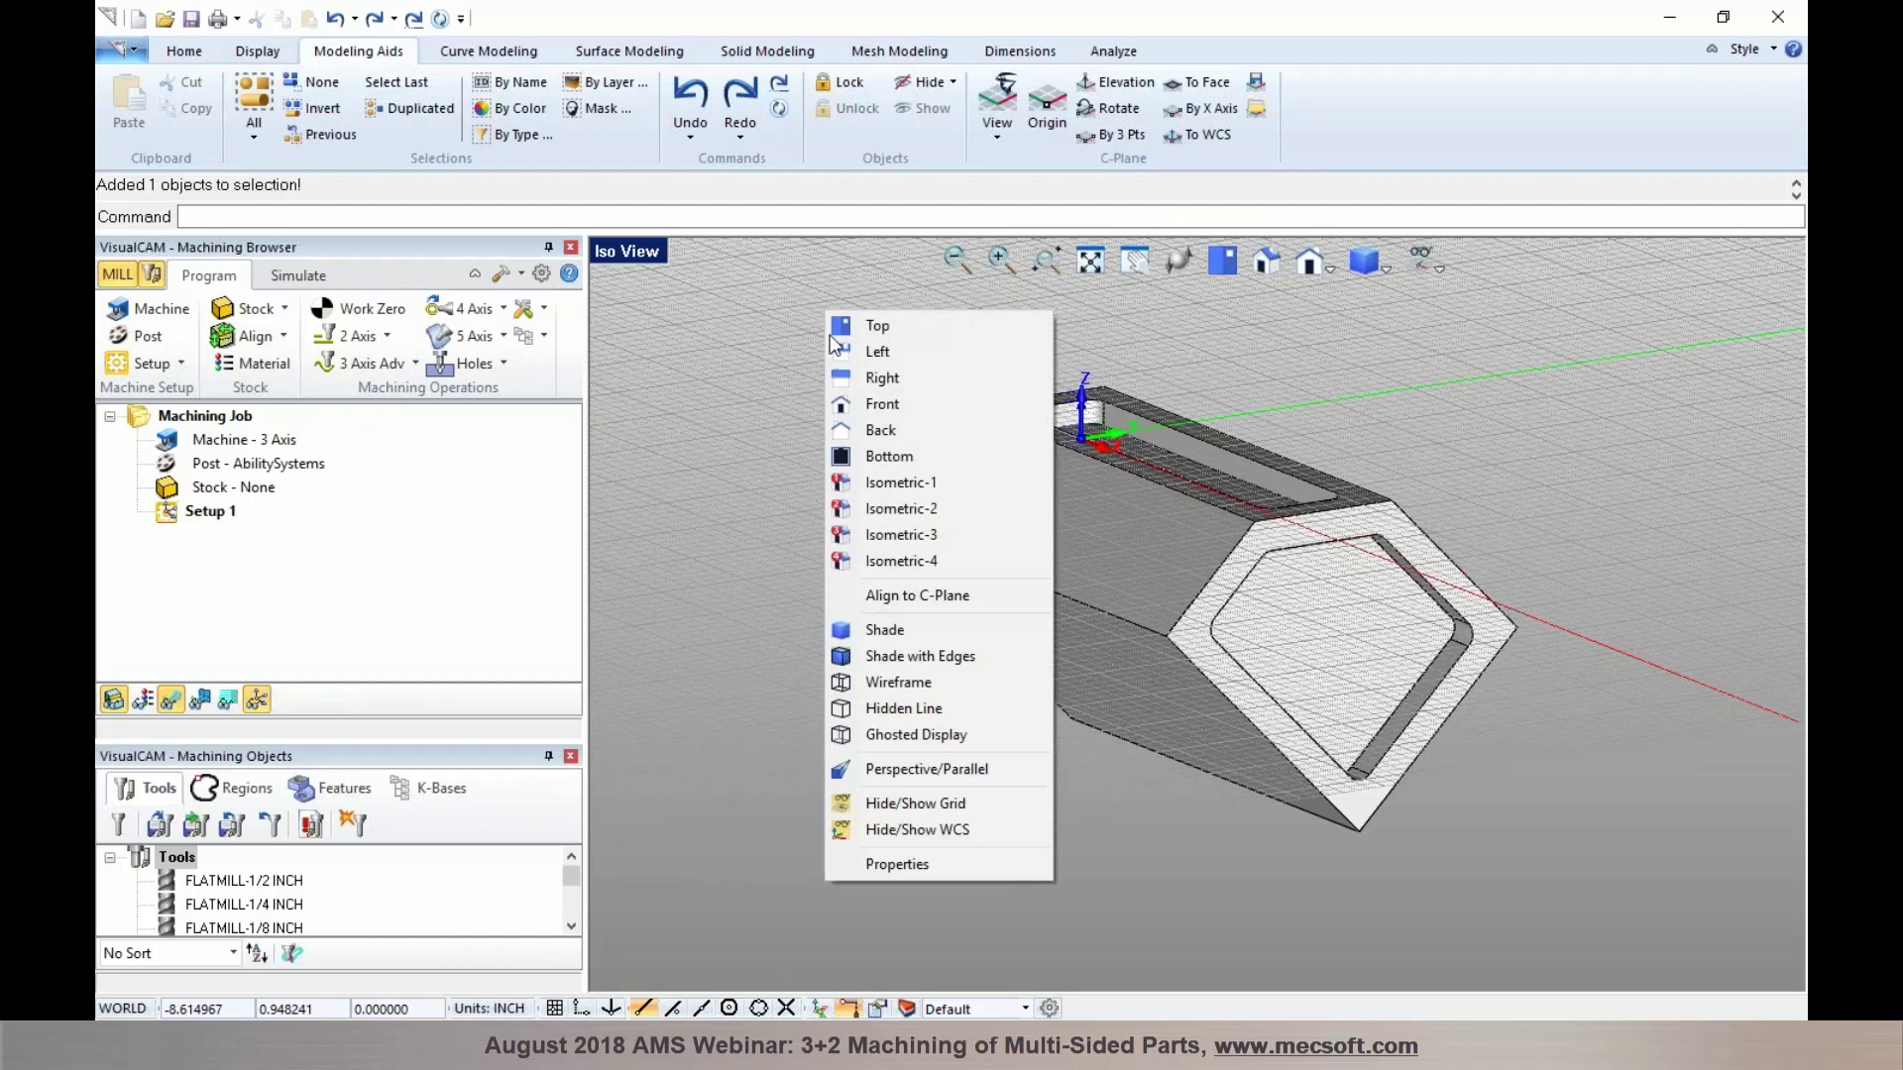
left_click(901, 595)
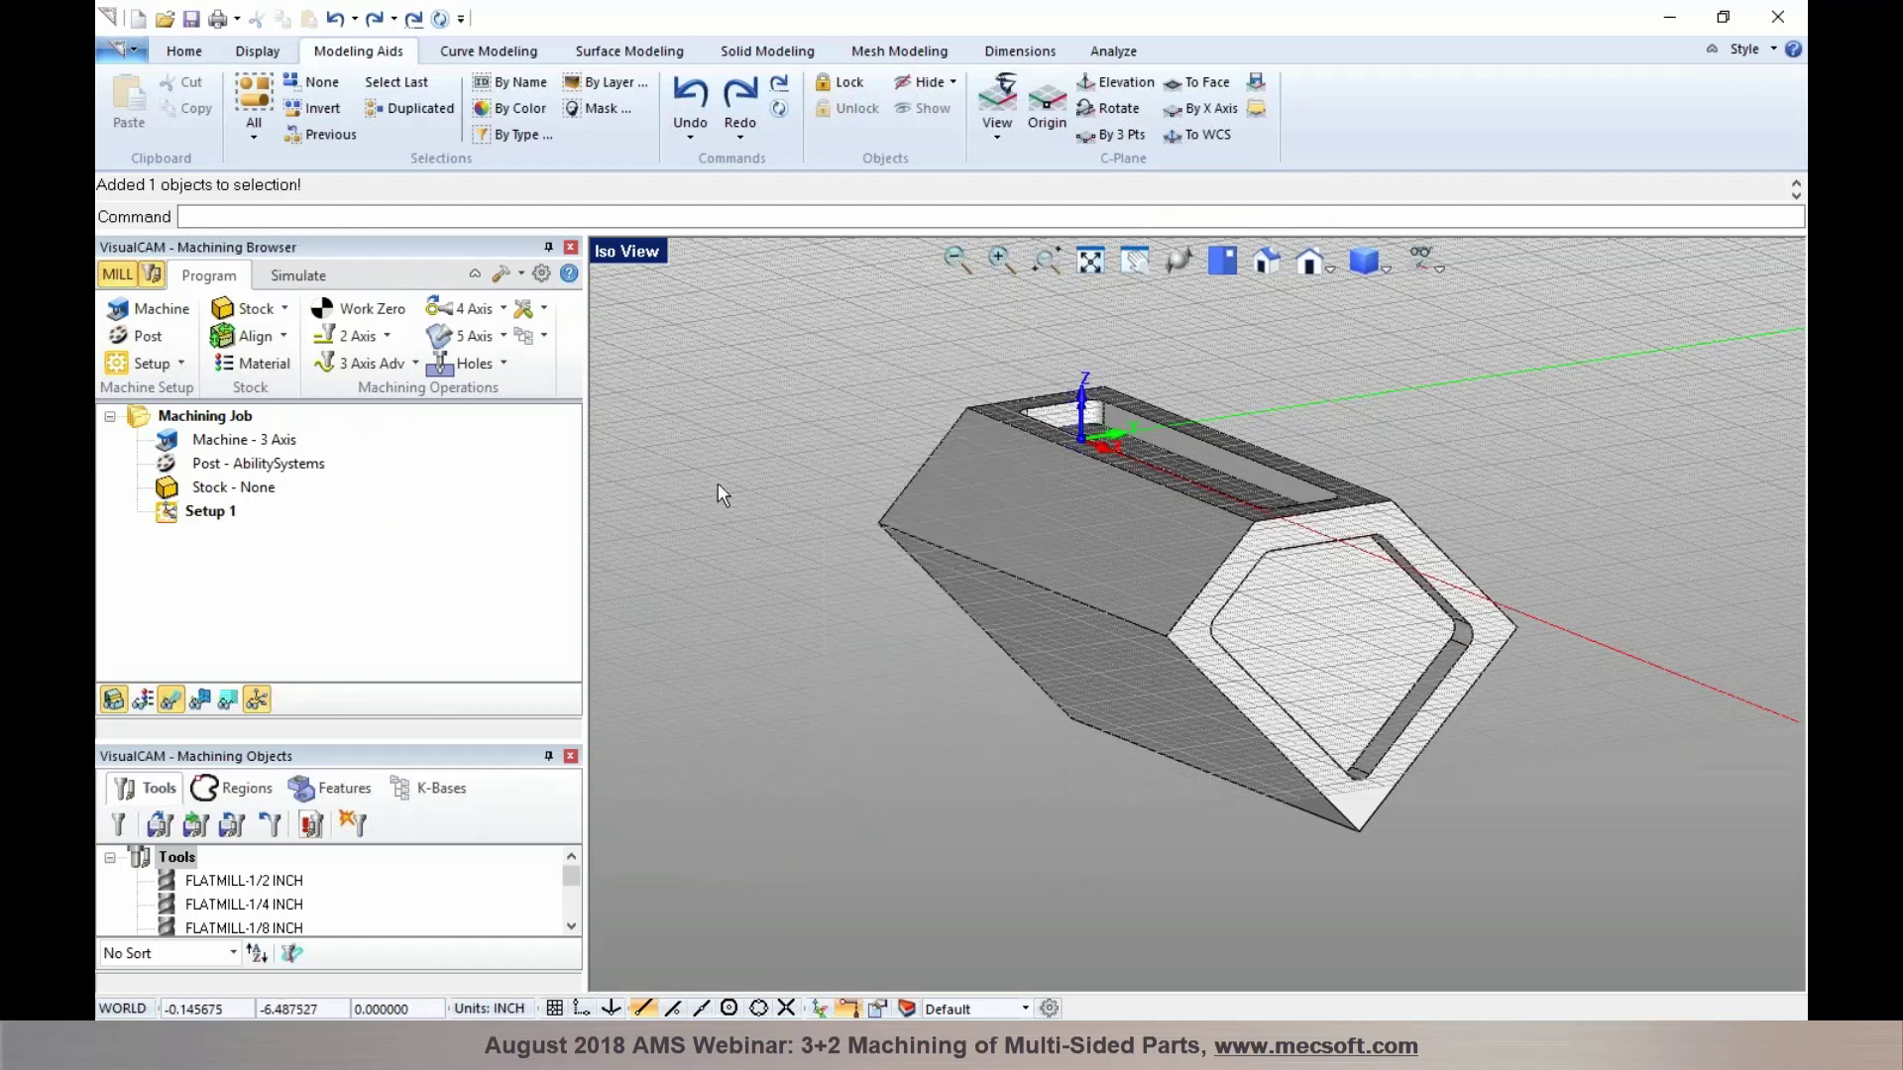
Reopen 3+2-Example.vcp, discarding the unsaved changes to the current part
left_click(122, 52)
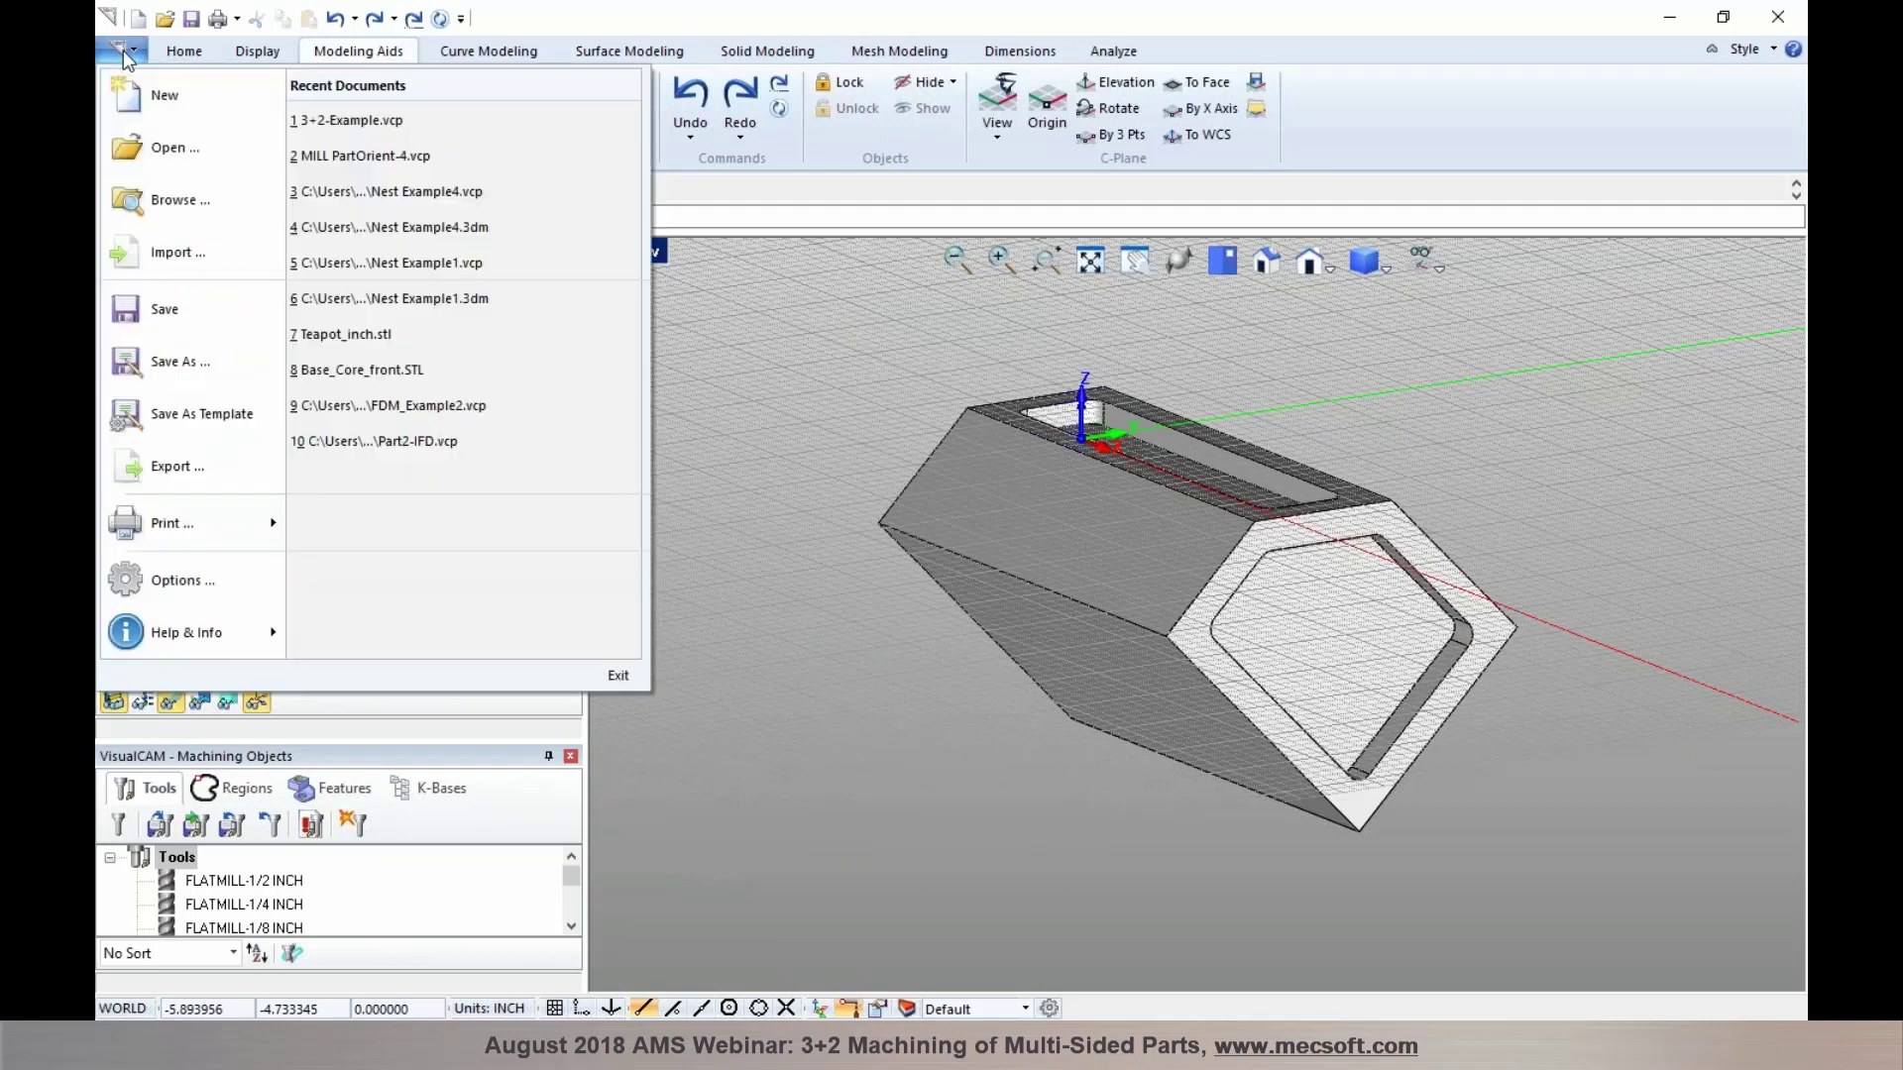
left_click(312, 120)
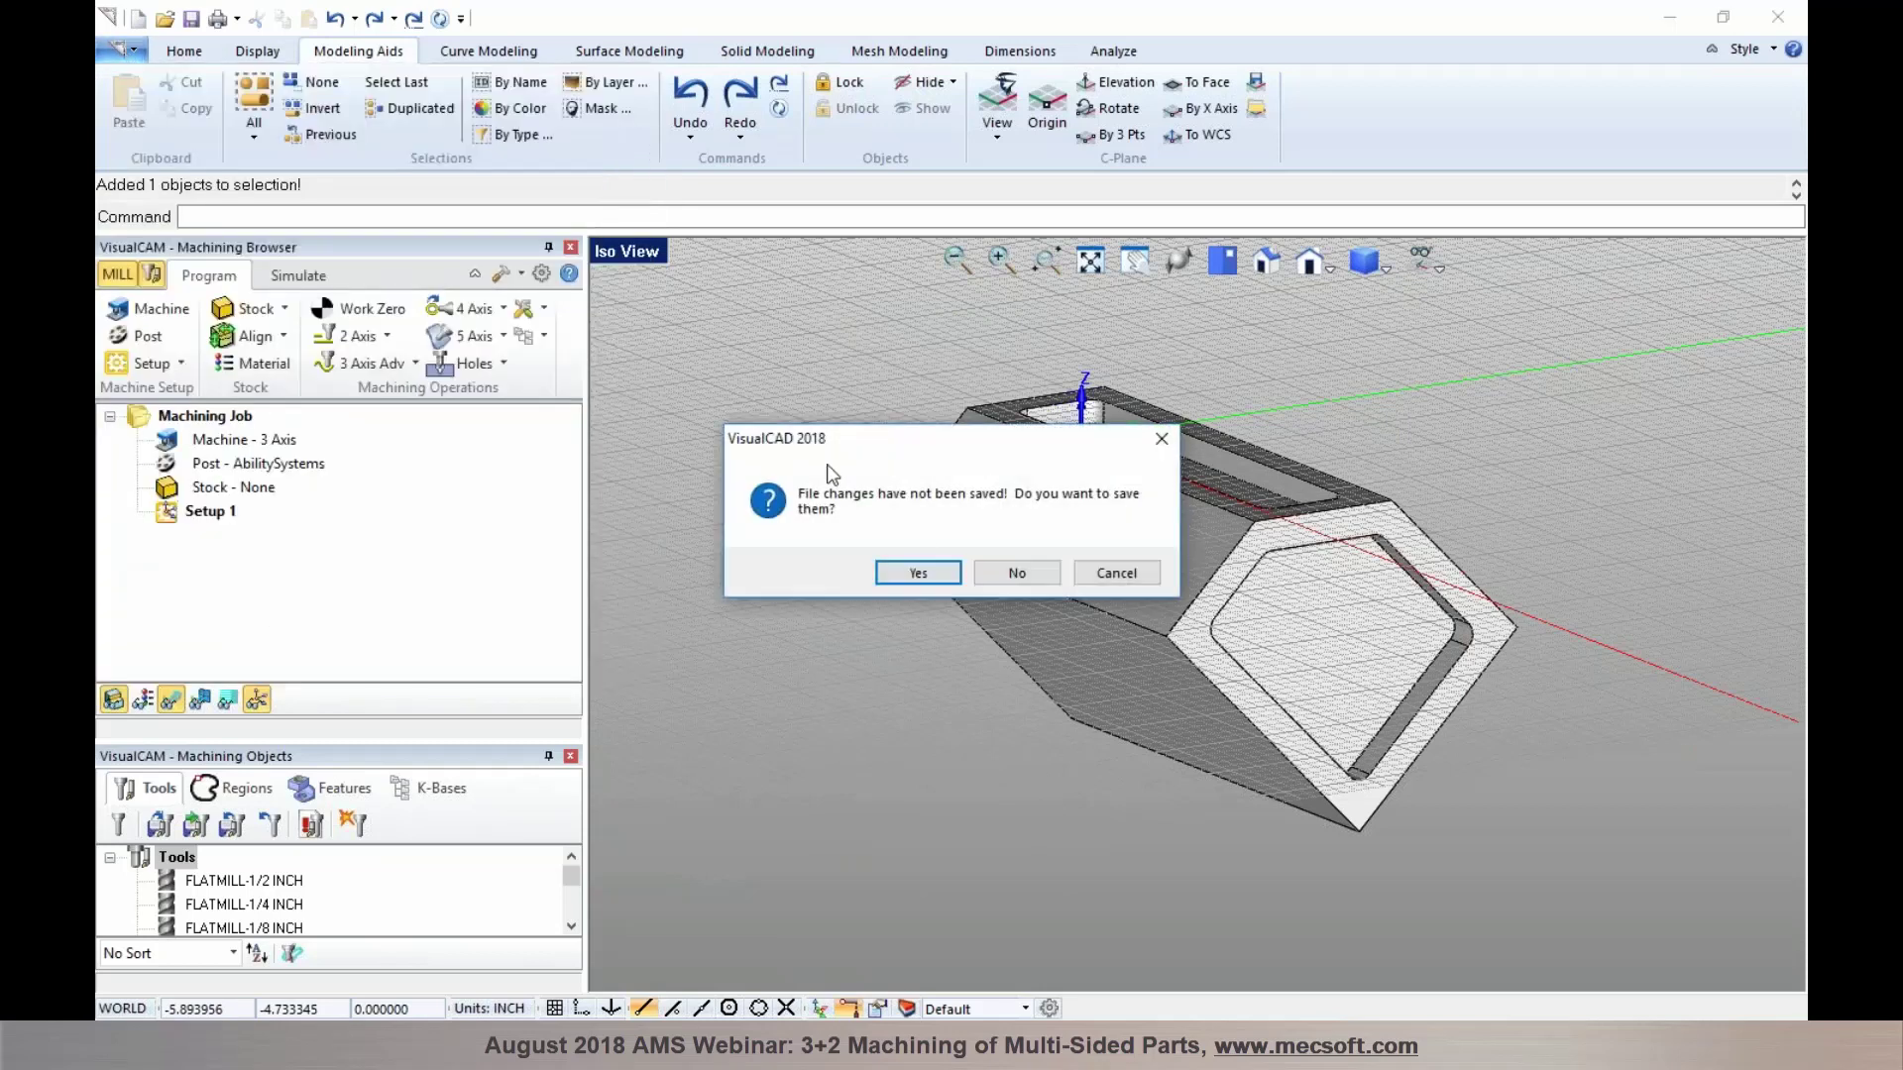
left_click(998, 575)
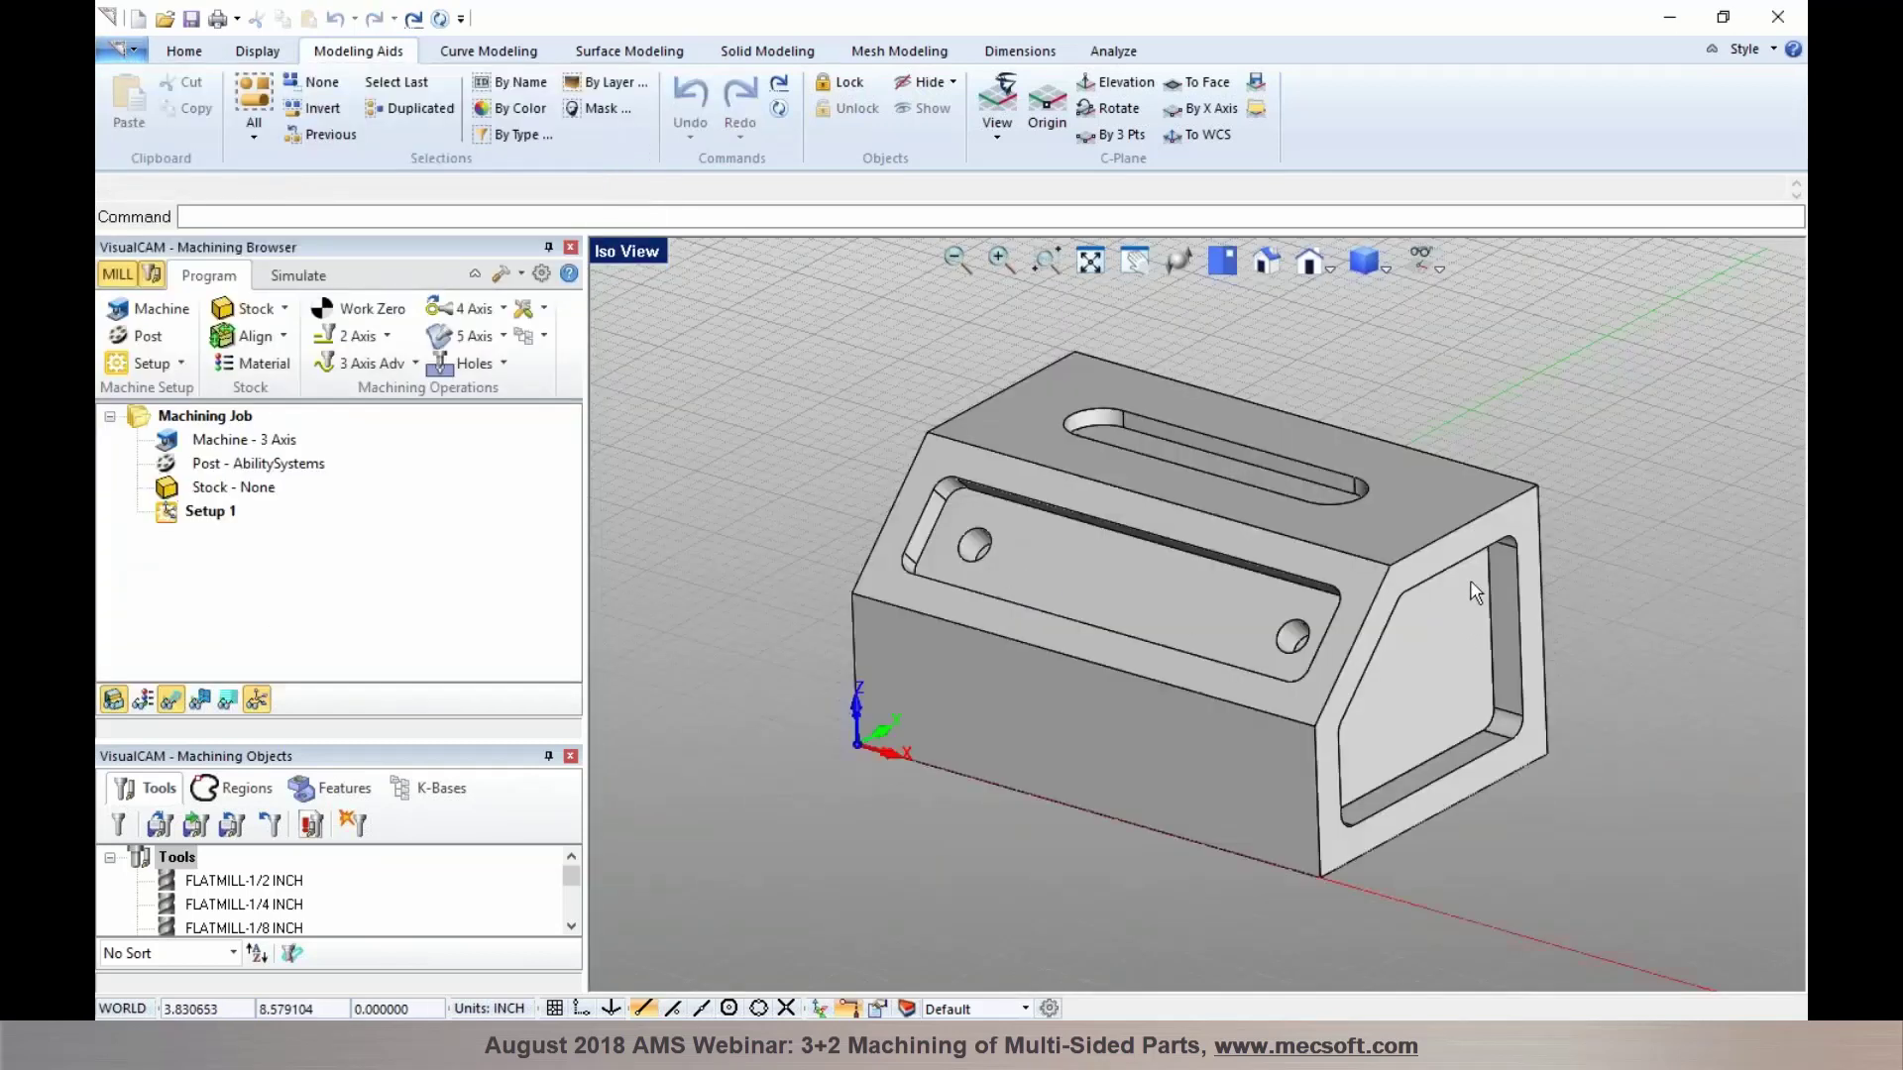
Orient the part geometry with the look-down direction along X so the pocketed end face points up
left_click(181, 365)
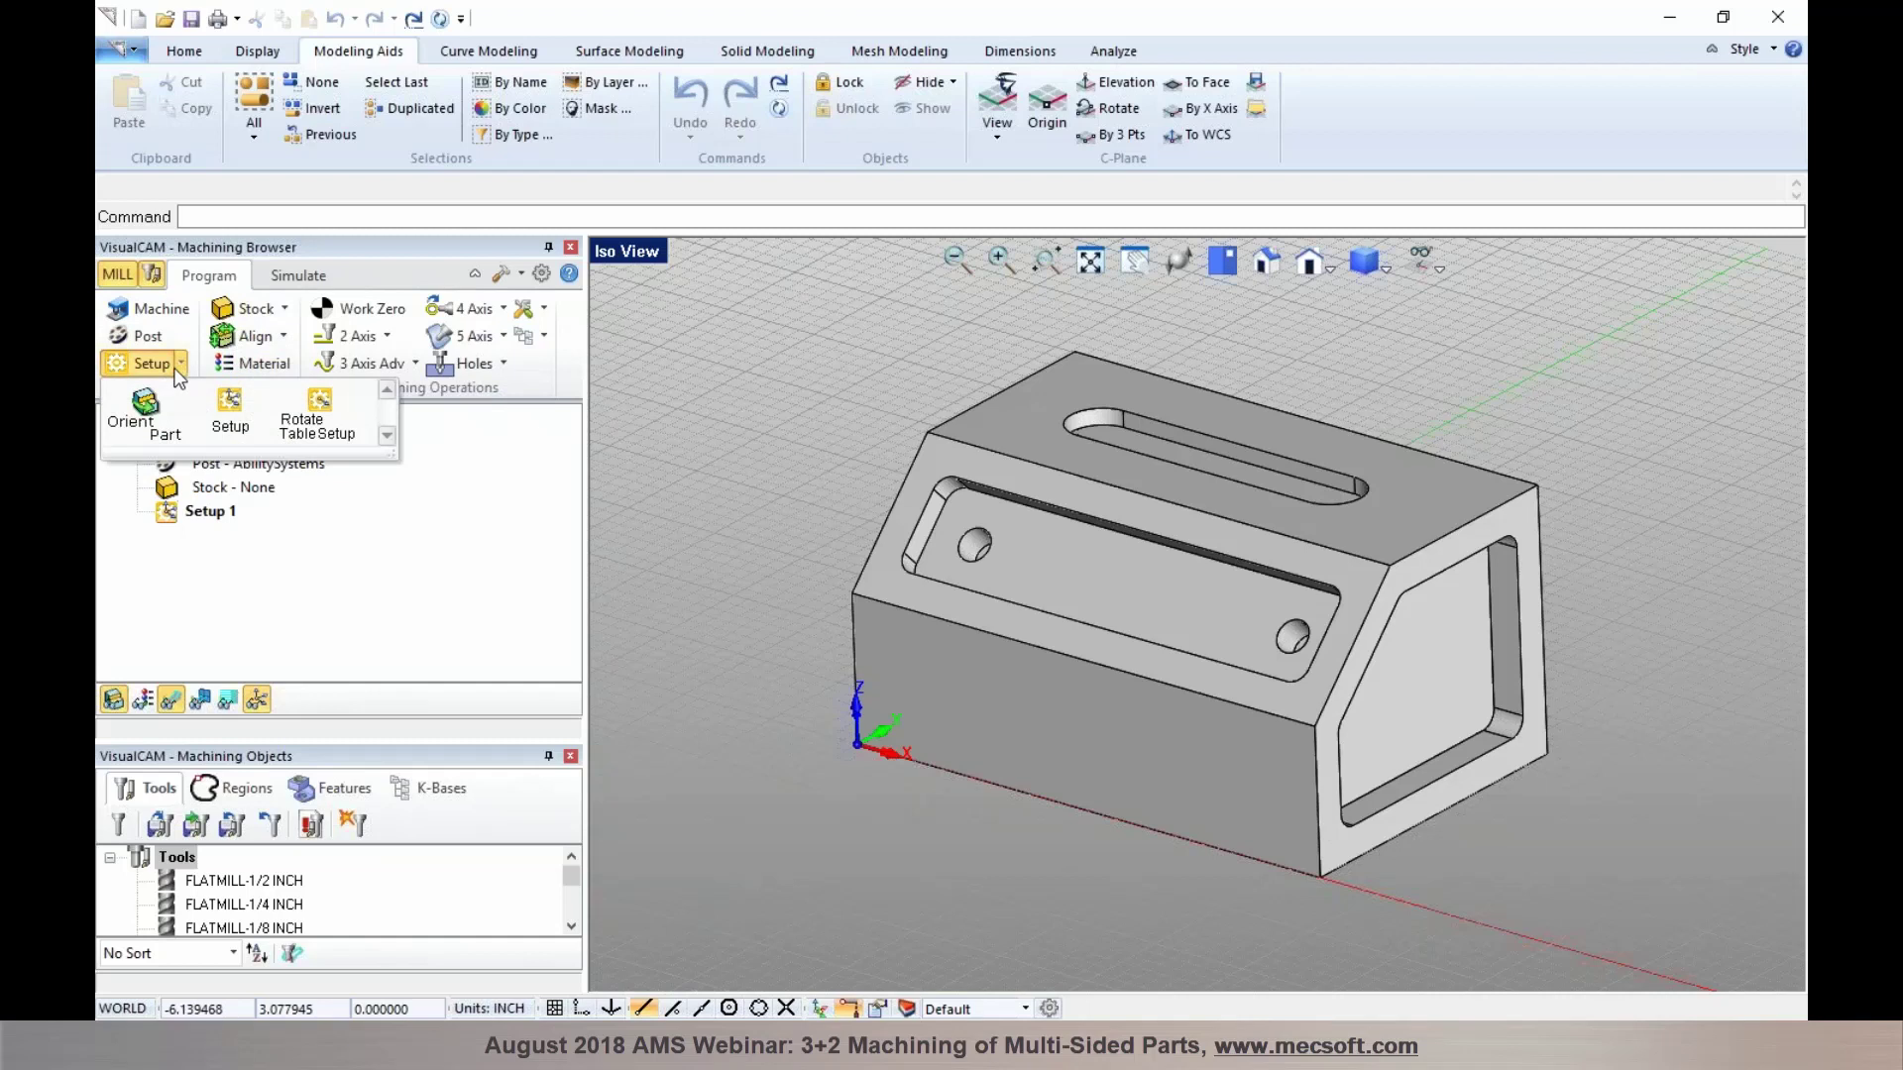
left_click(146, 418)
scroll(966, 471, "down", 1)
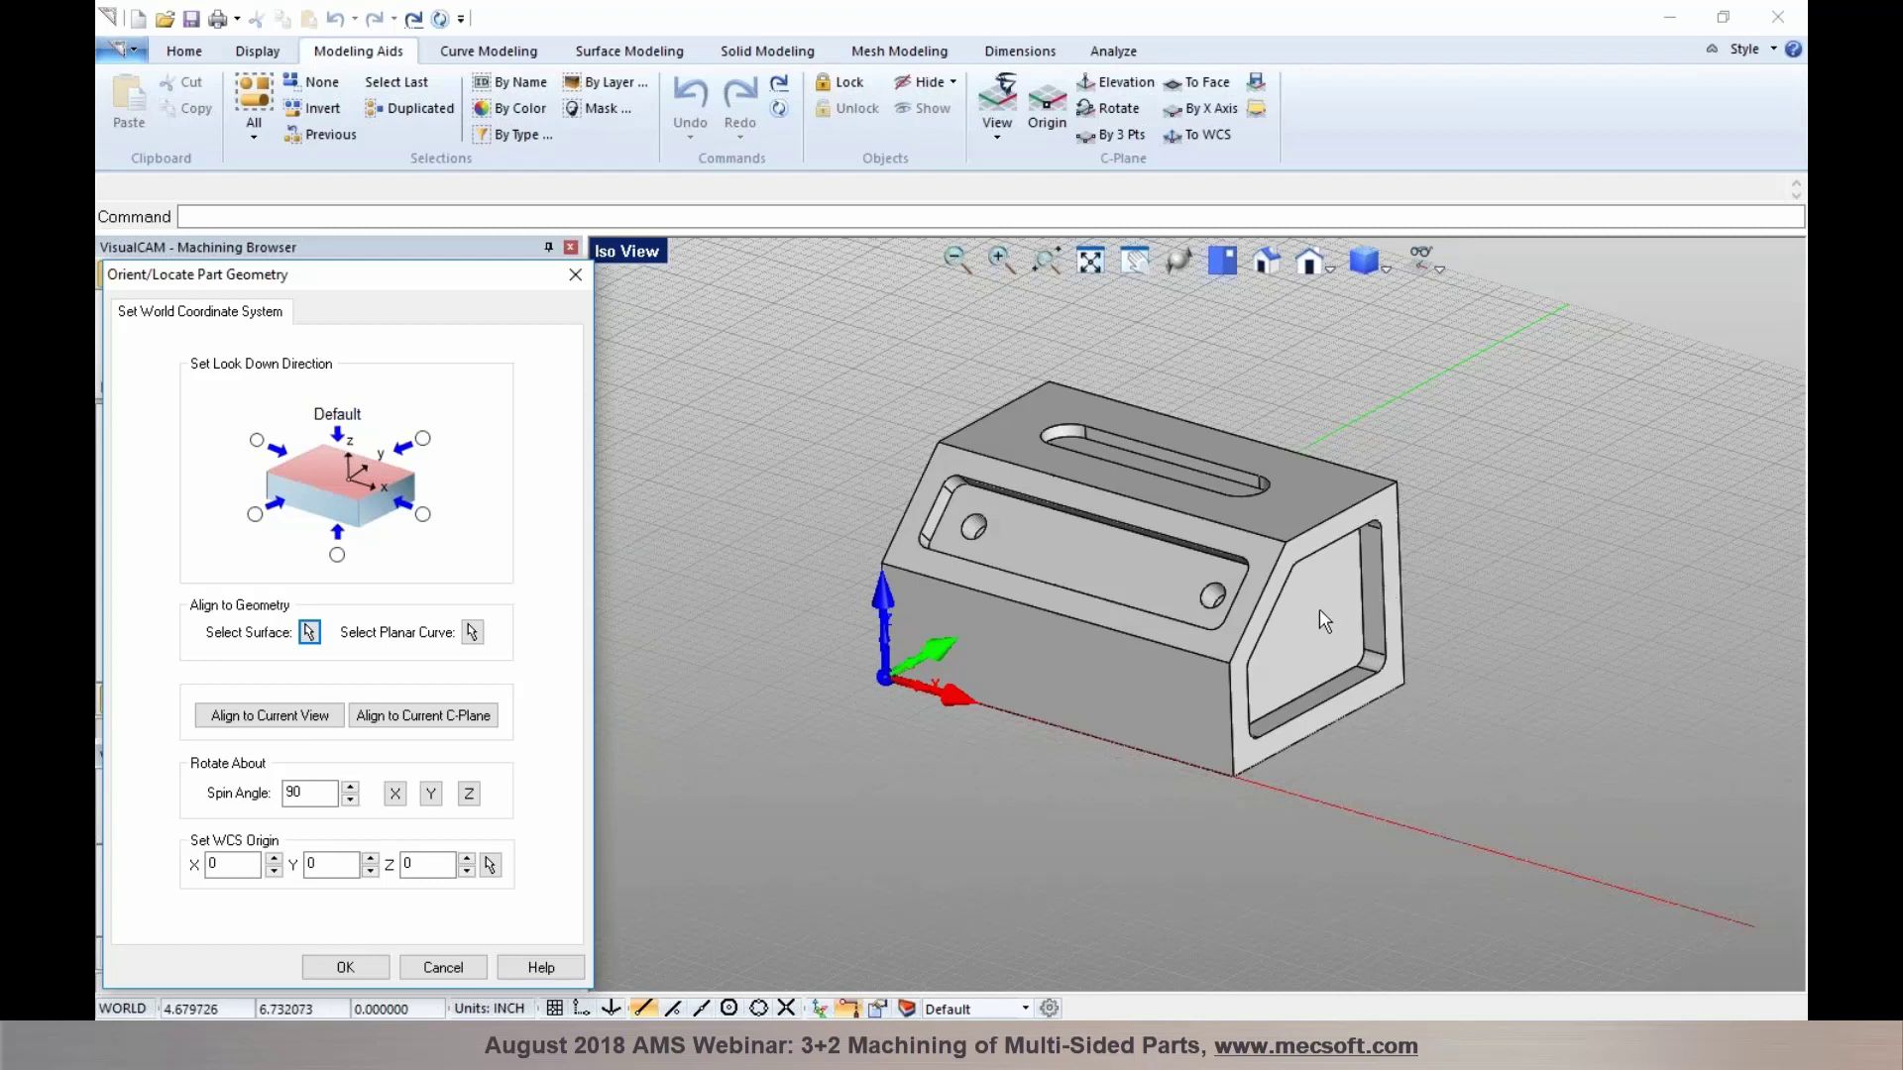
left_click(423, 517)
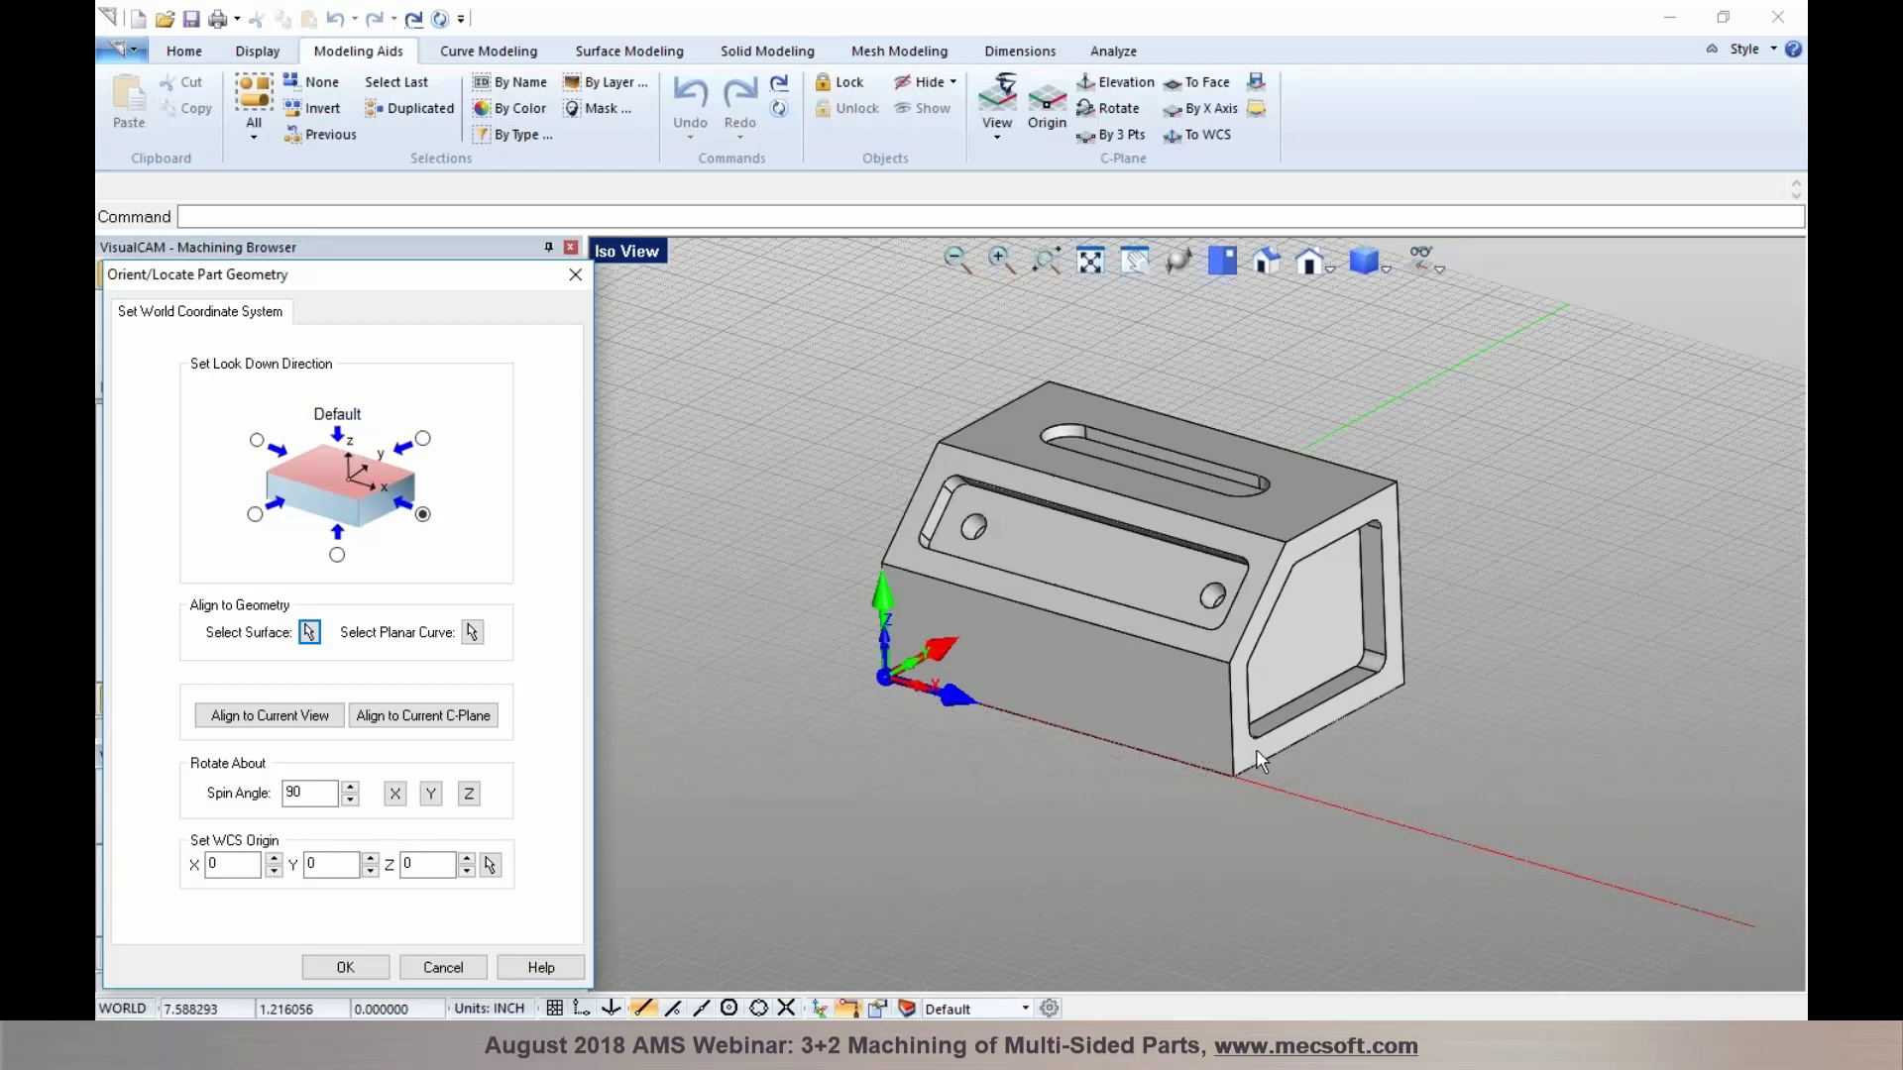
left_click(345, 967)
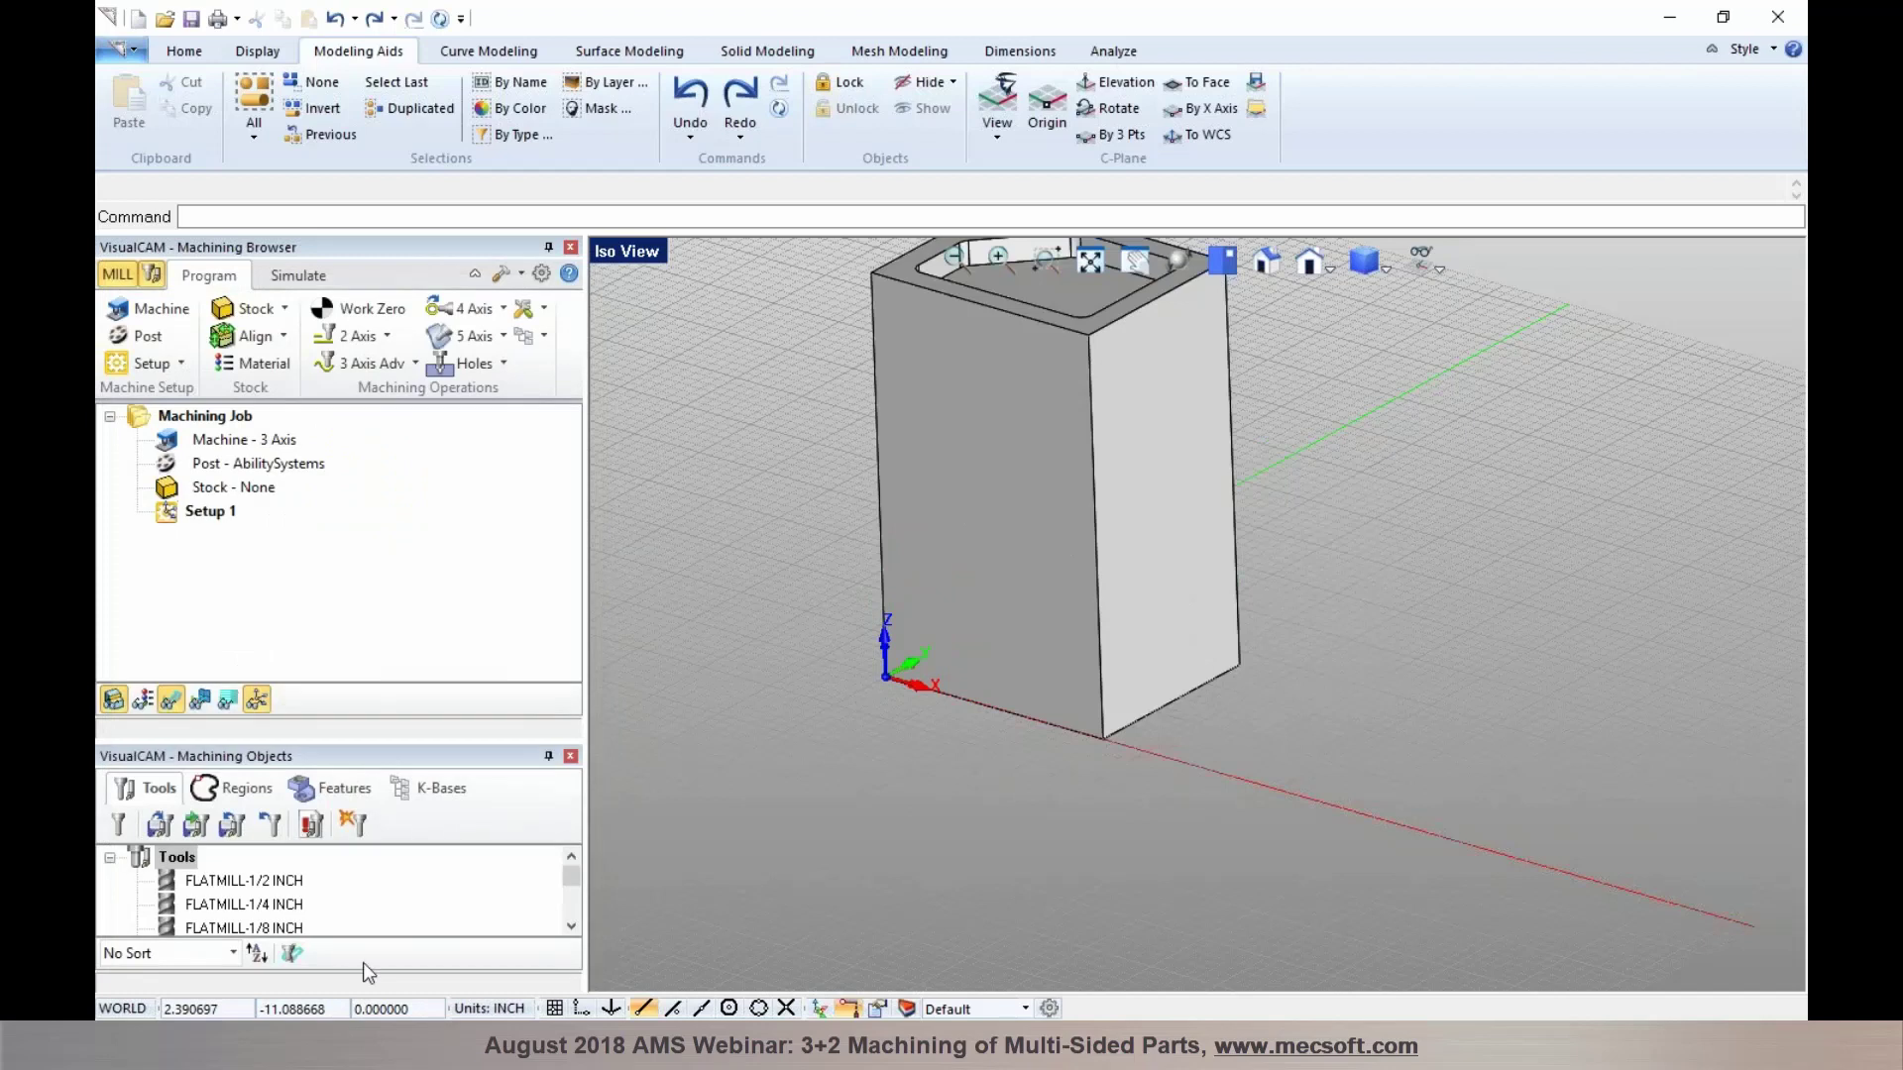
scroll(947, 874, "down", 2)
scroll(934, 398, "up", 2)
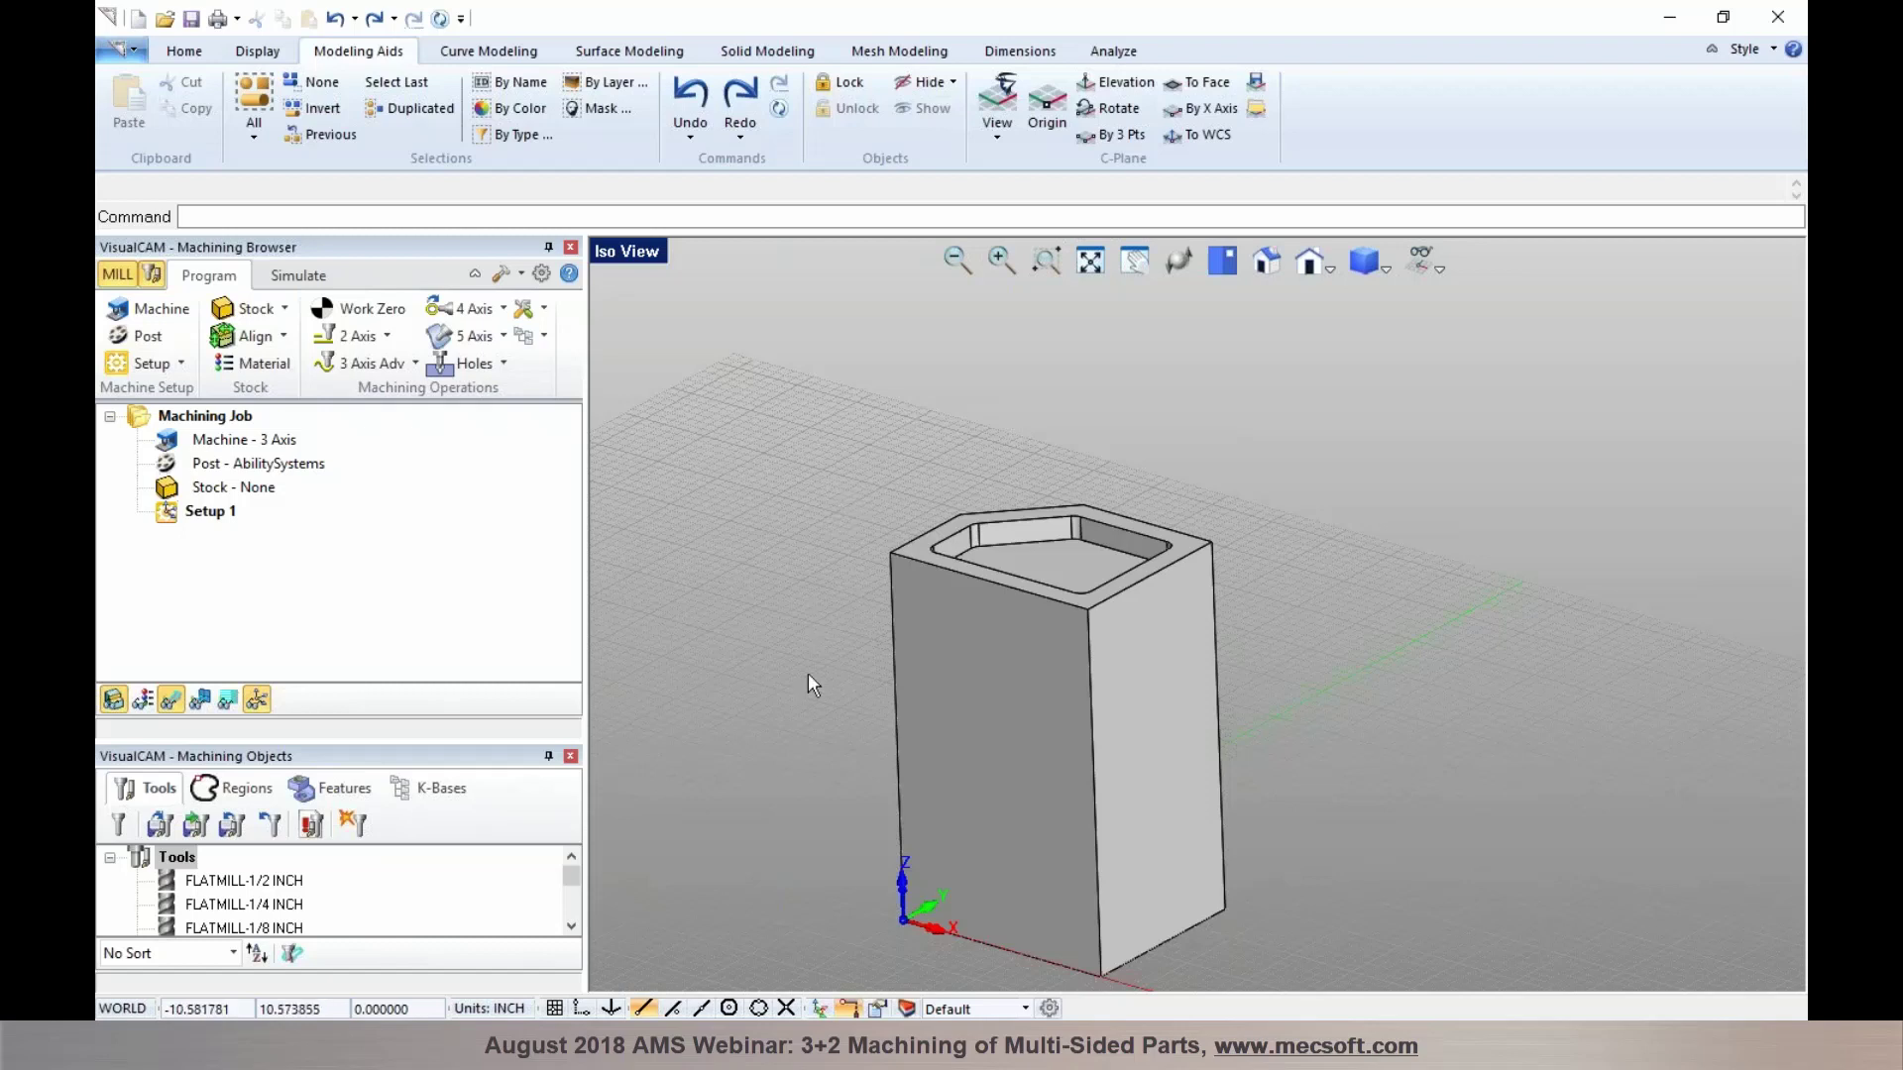
Switch to Rhinoceros and inspect the spoon model inside its support frame
left_click(956, 1047)
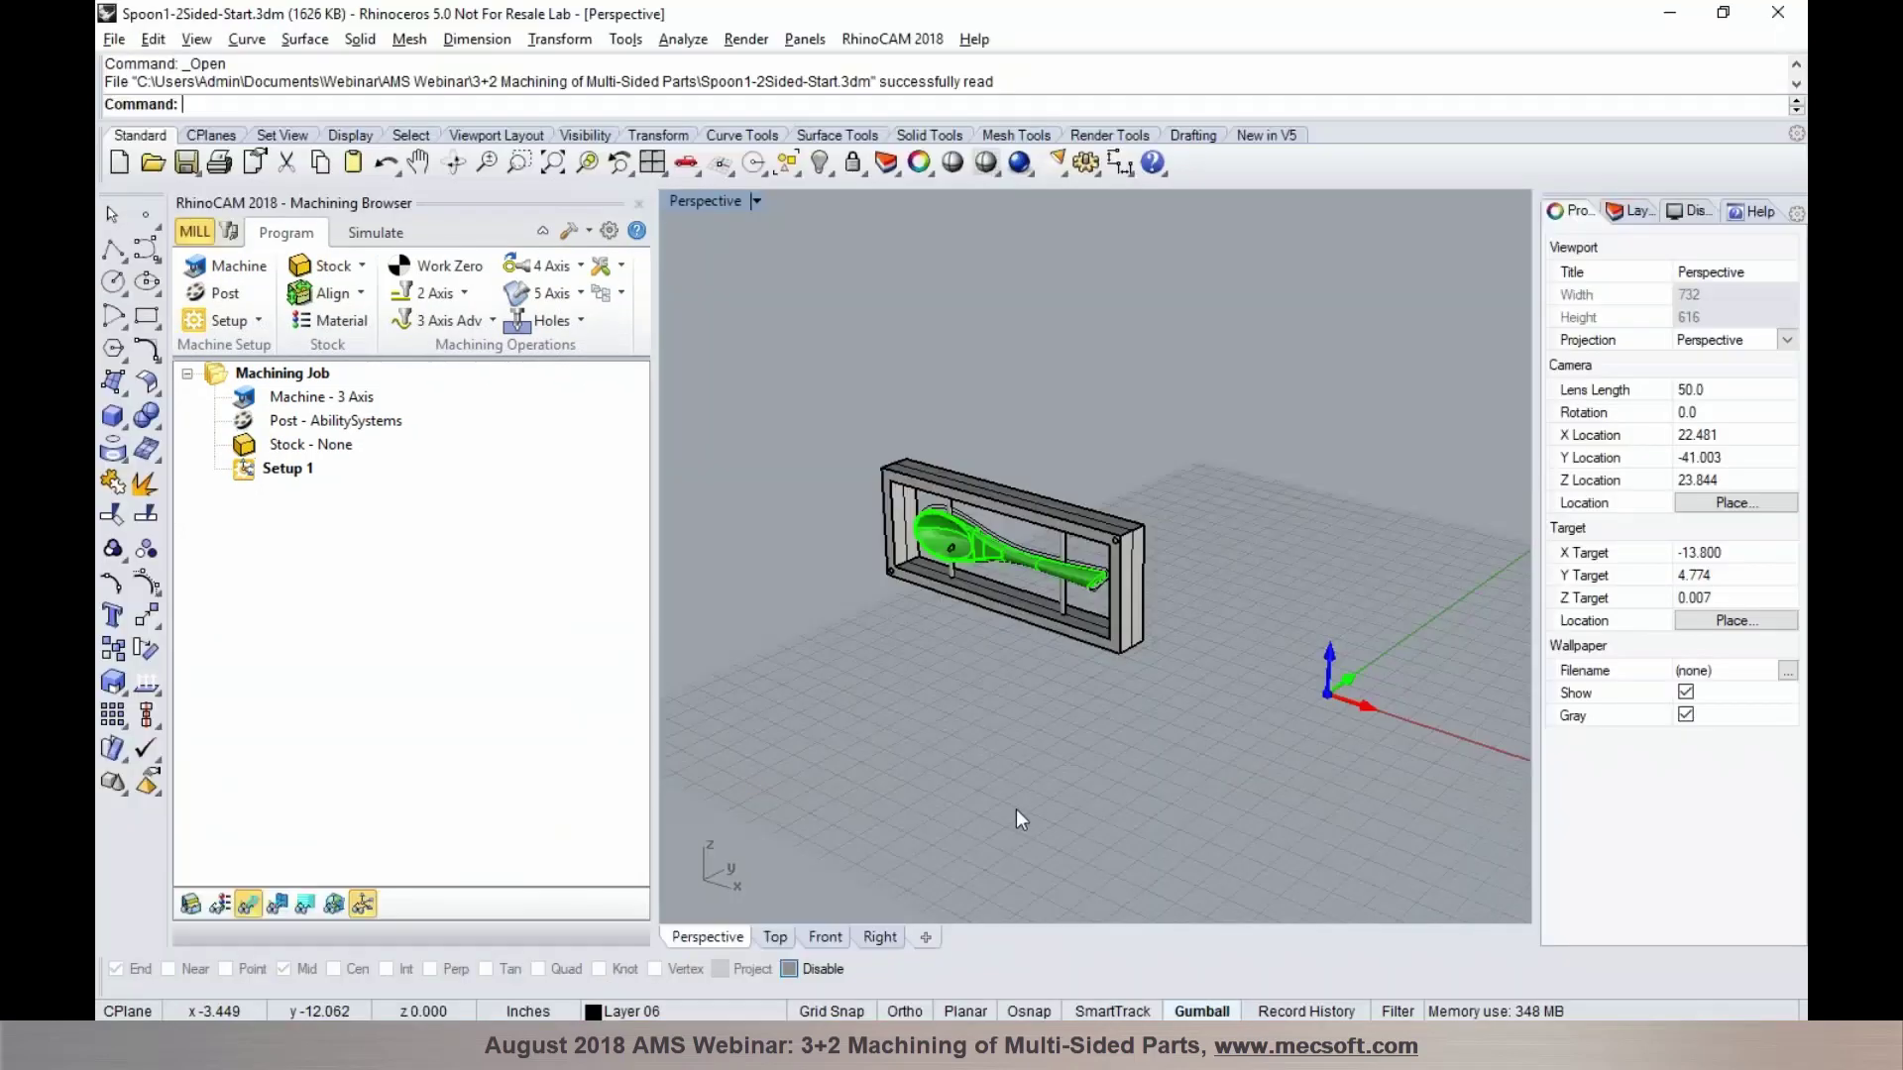
scroll(866, 607, "up", 3)
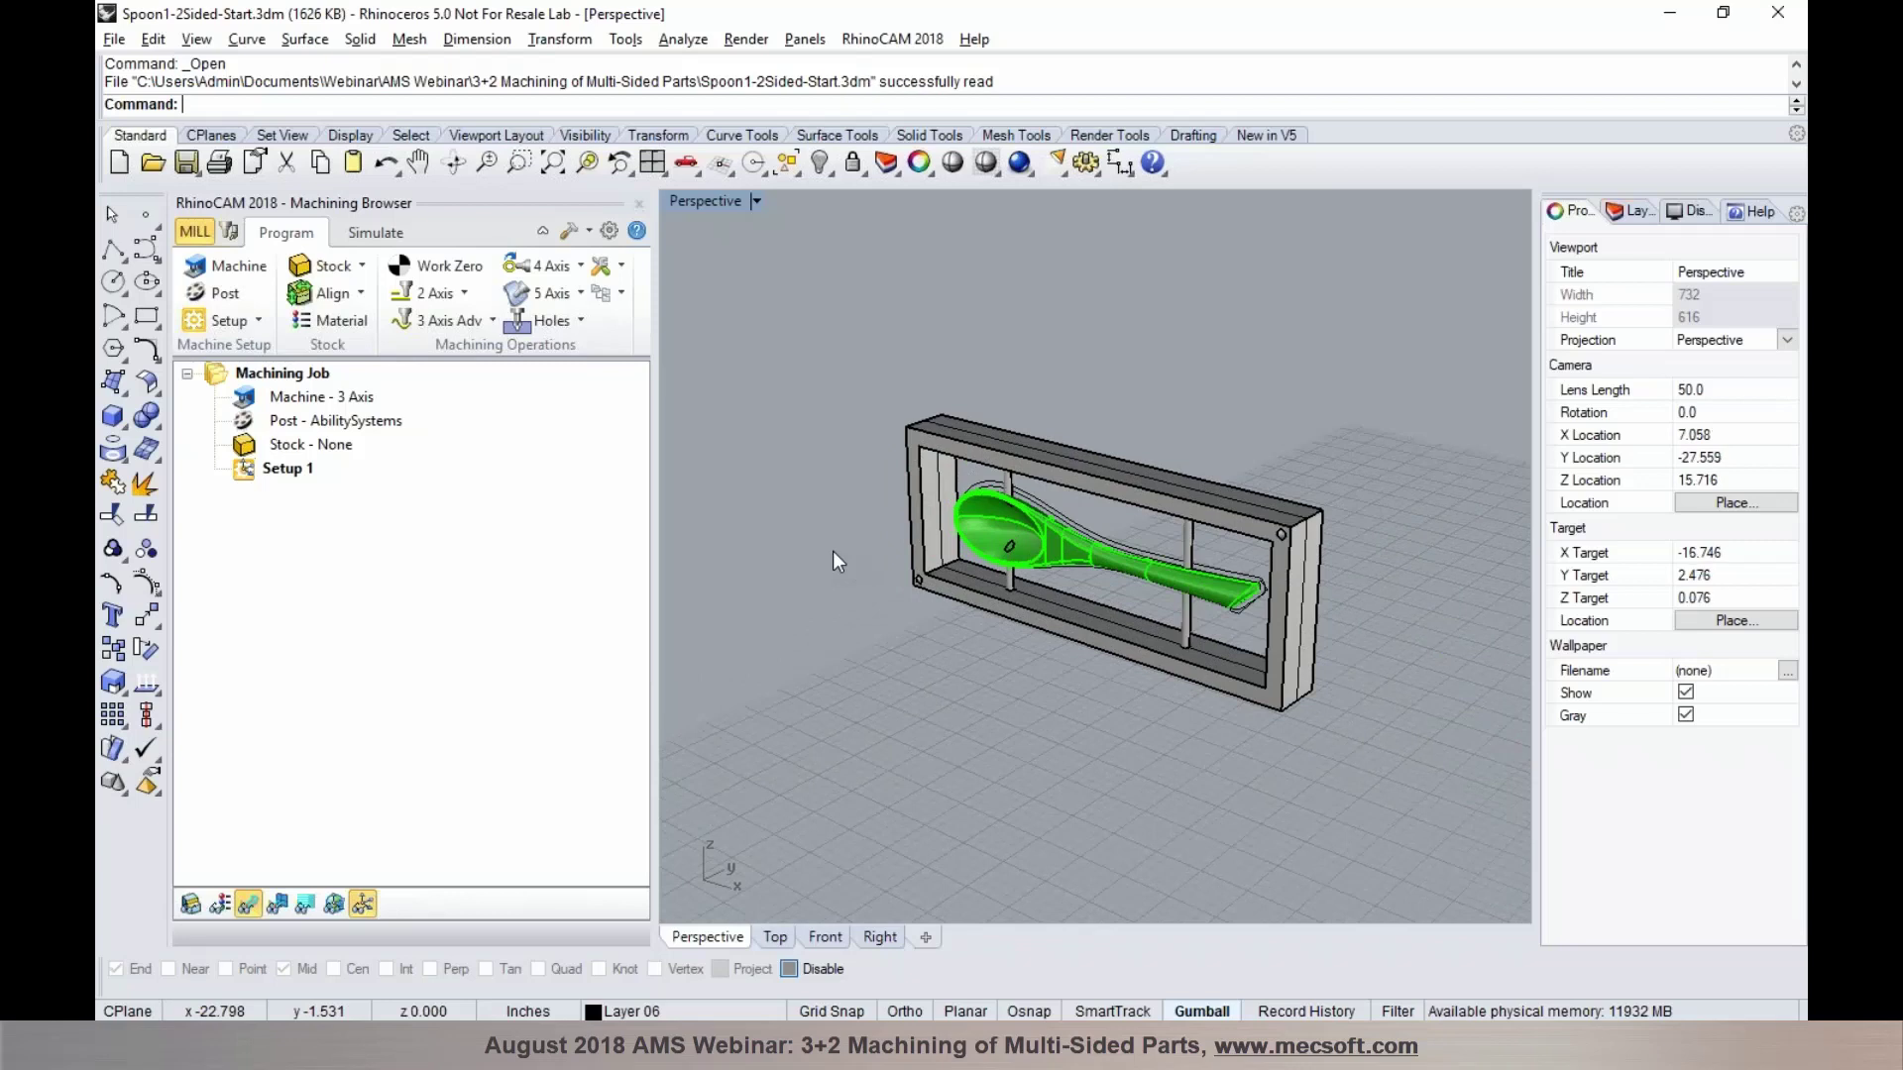
right_click_drag(962, 636, 1057, 612)
scroll(1130, 537, "up", 4)
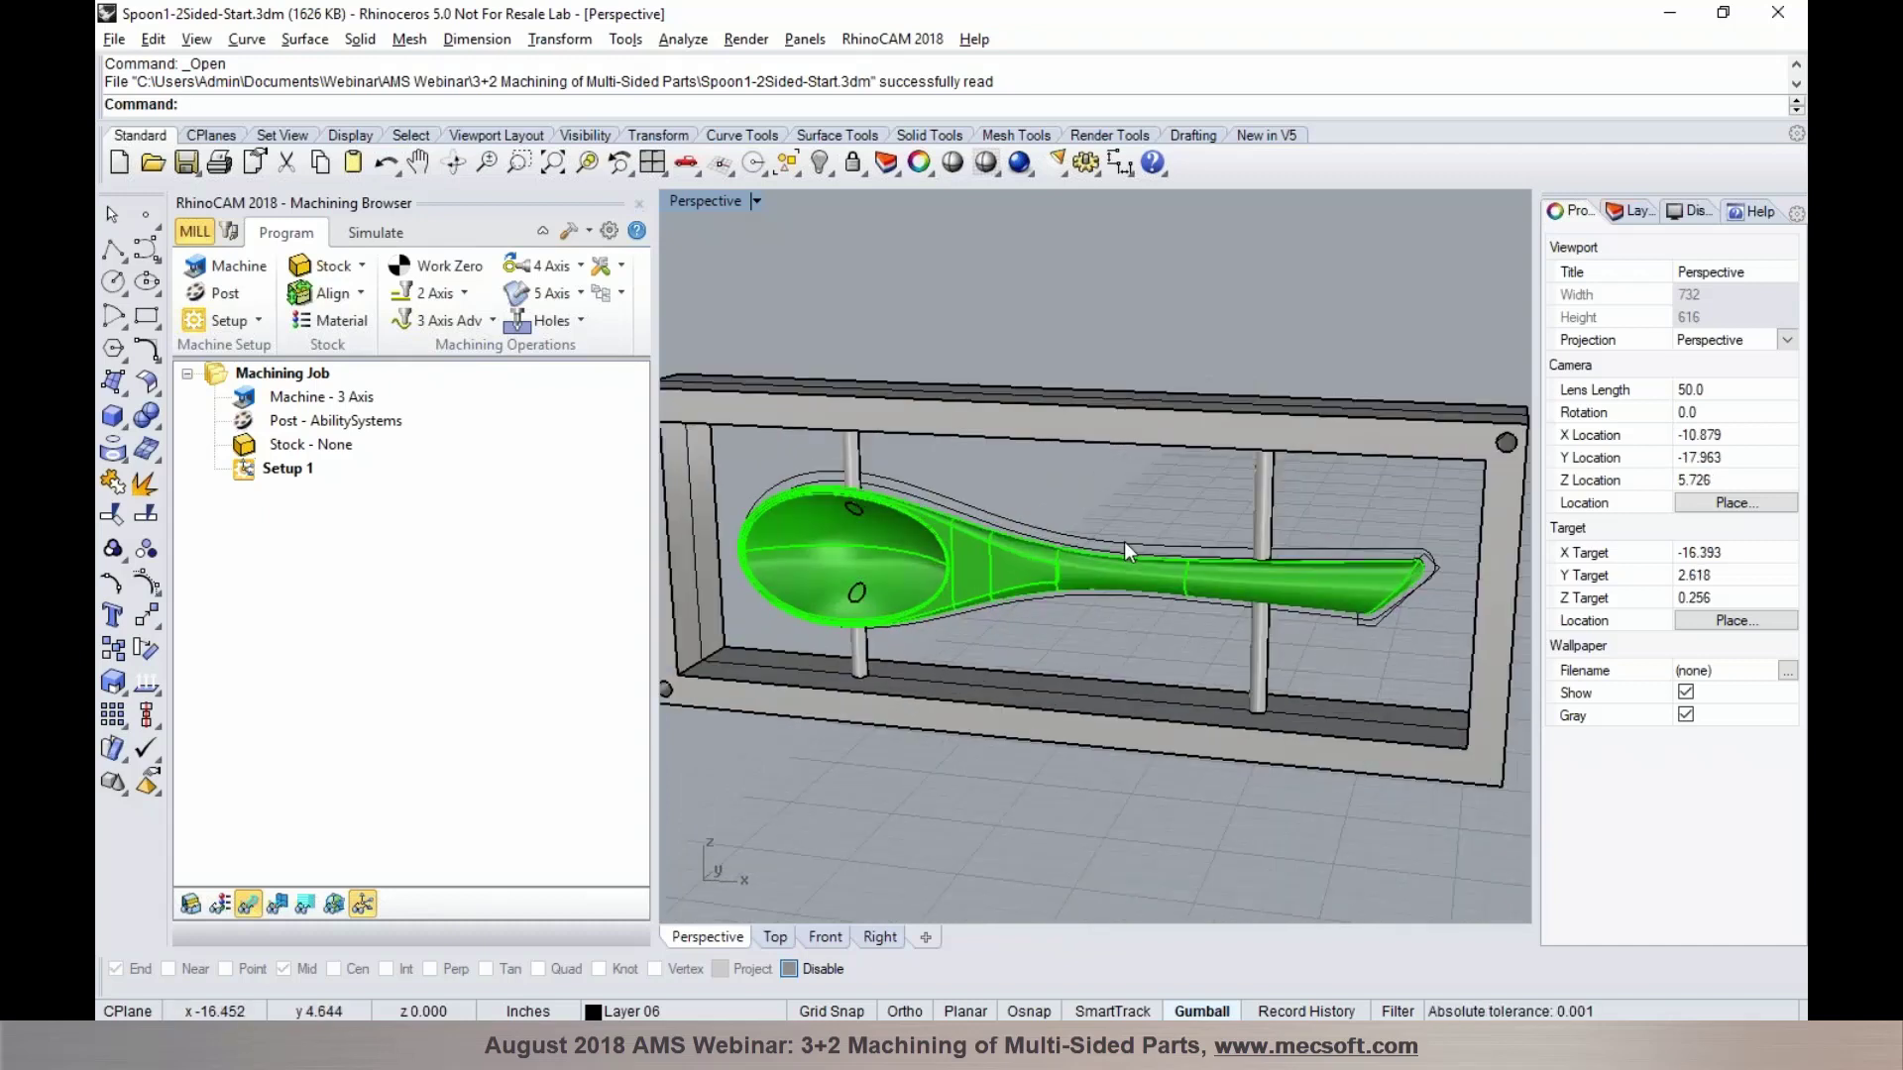
Hide the Frame and Supports layers and examine the isolated spoon and its parting line from several angles
left_click(1608, 212)
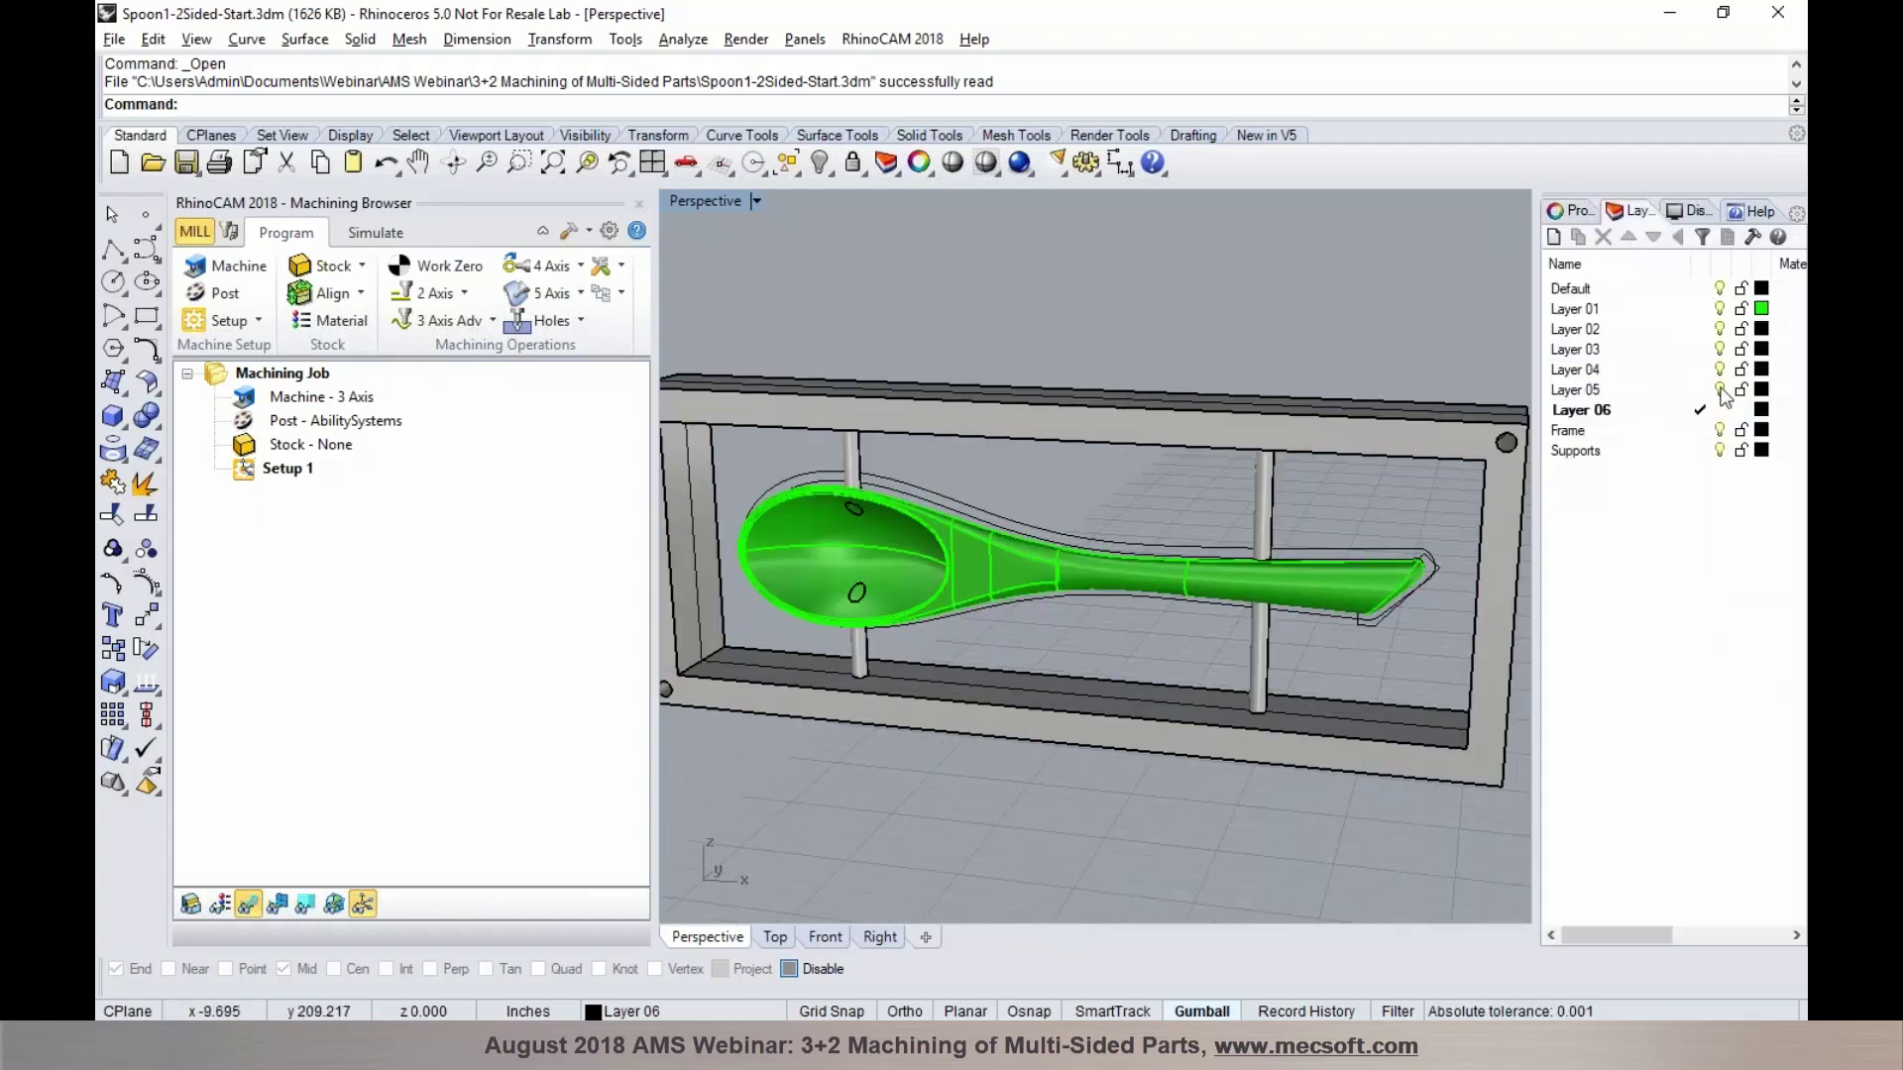
left_click(1720, 430)
left_click(1719, 450)
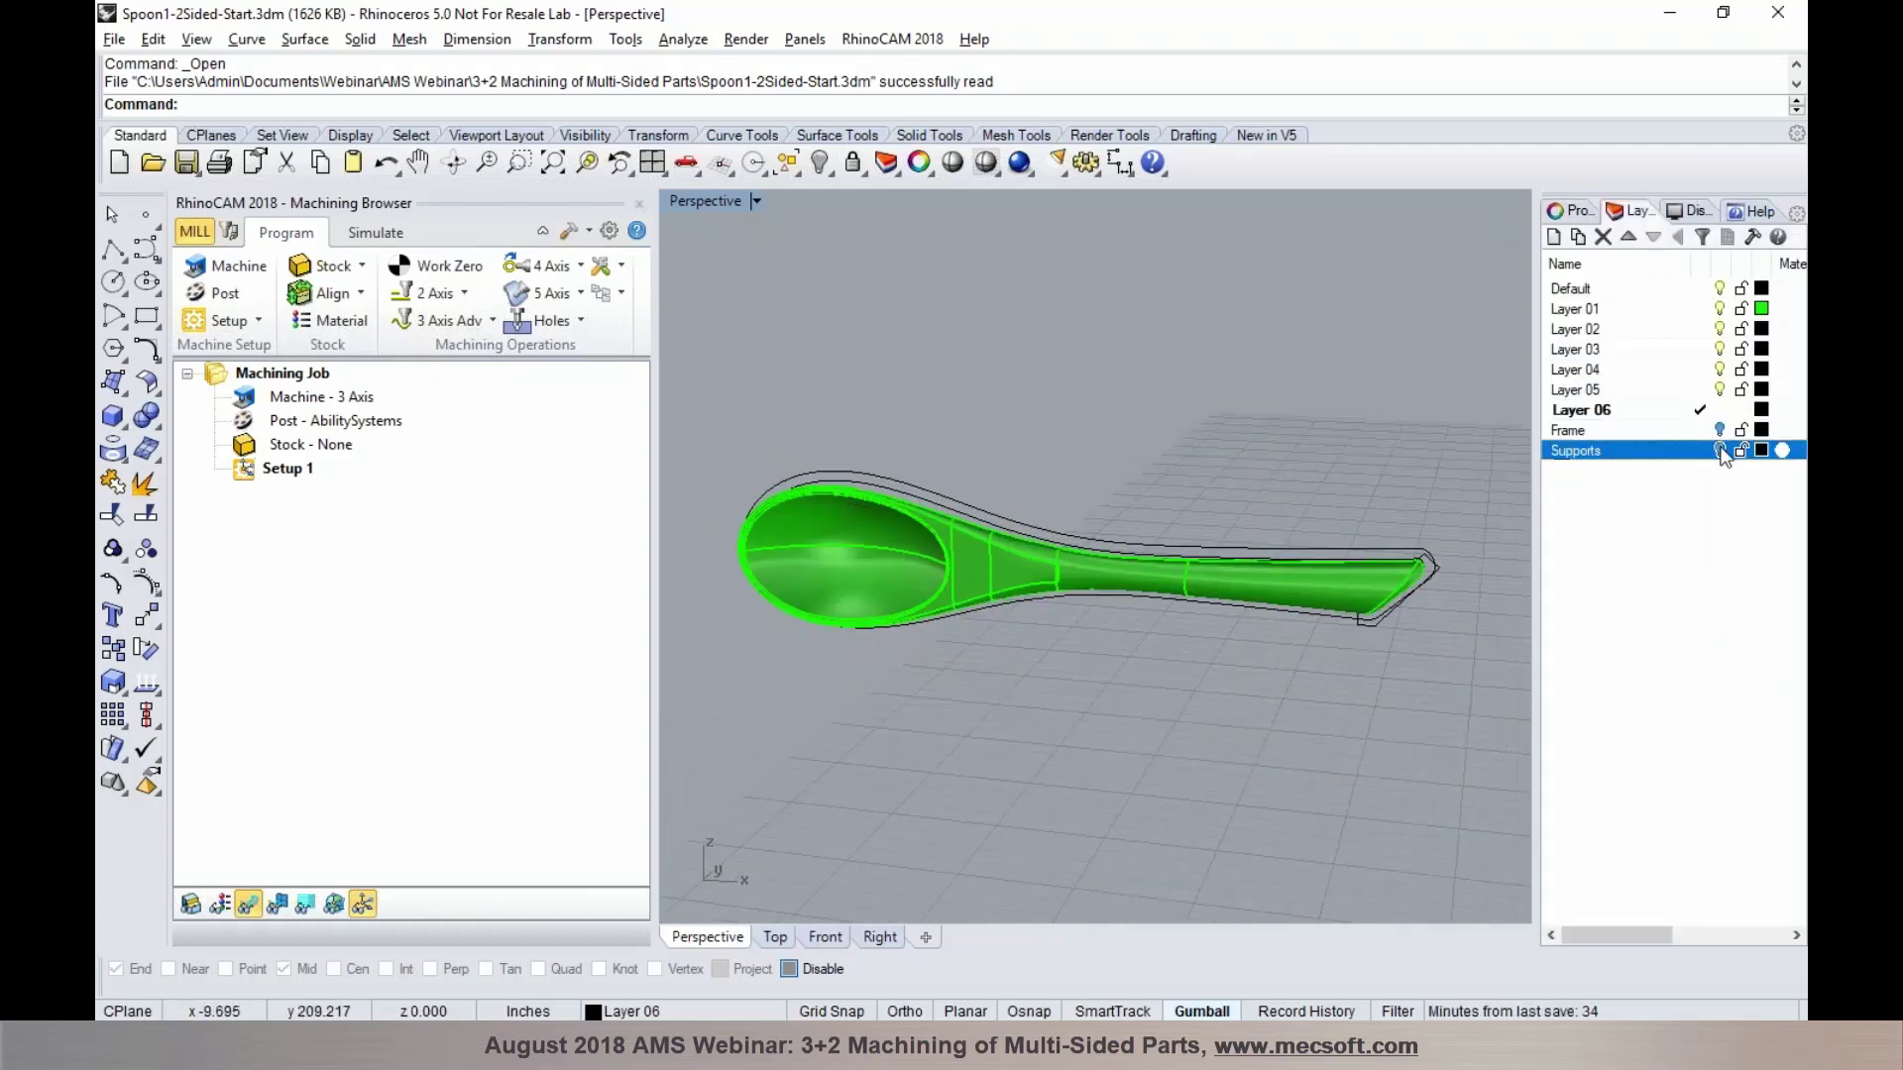
right_click_drag(1169, 583, 1008, 474)
scroll(977, 594, "up", 10)
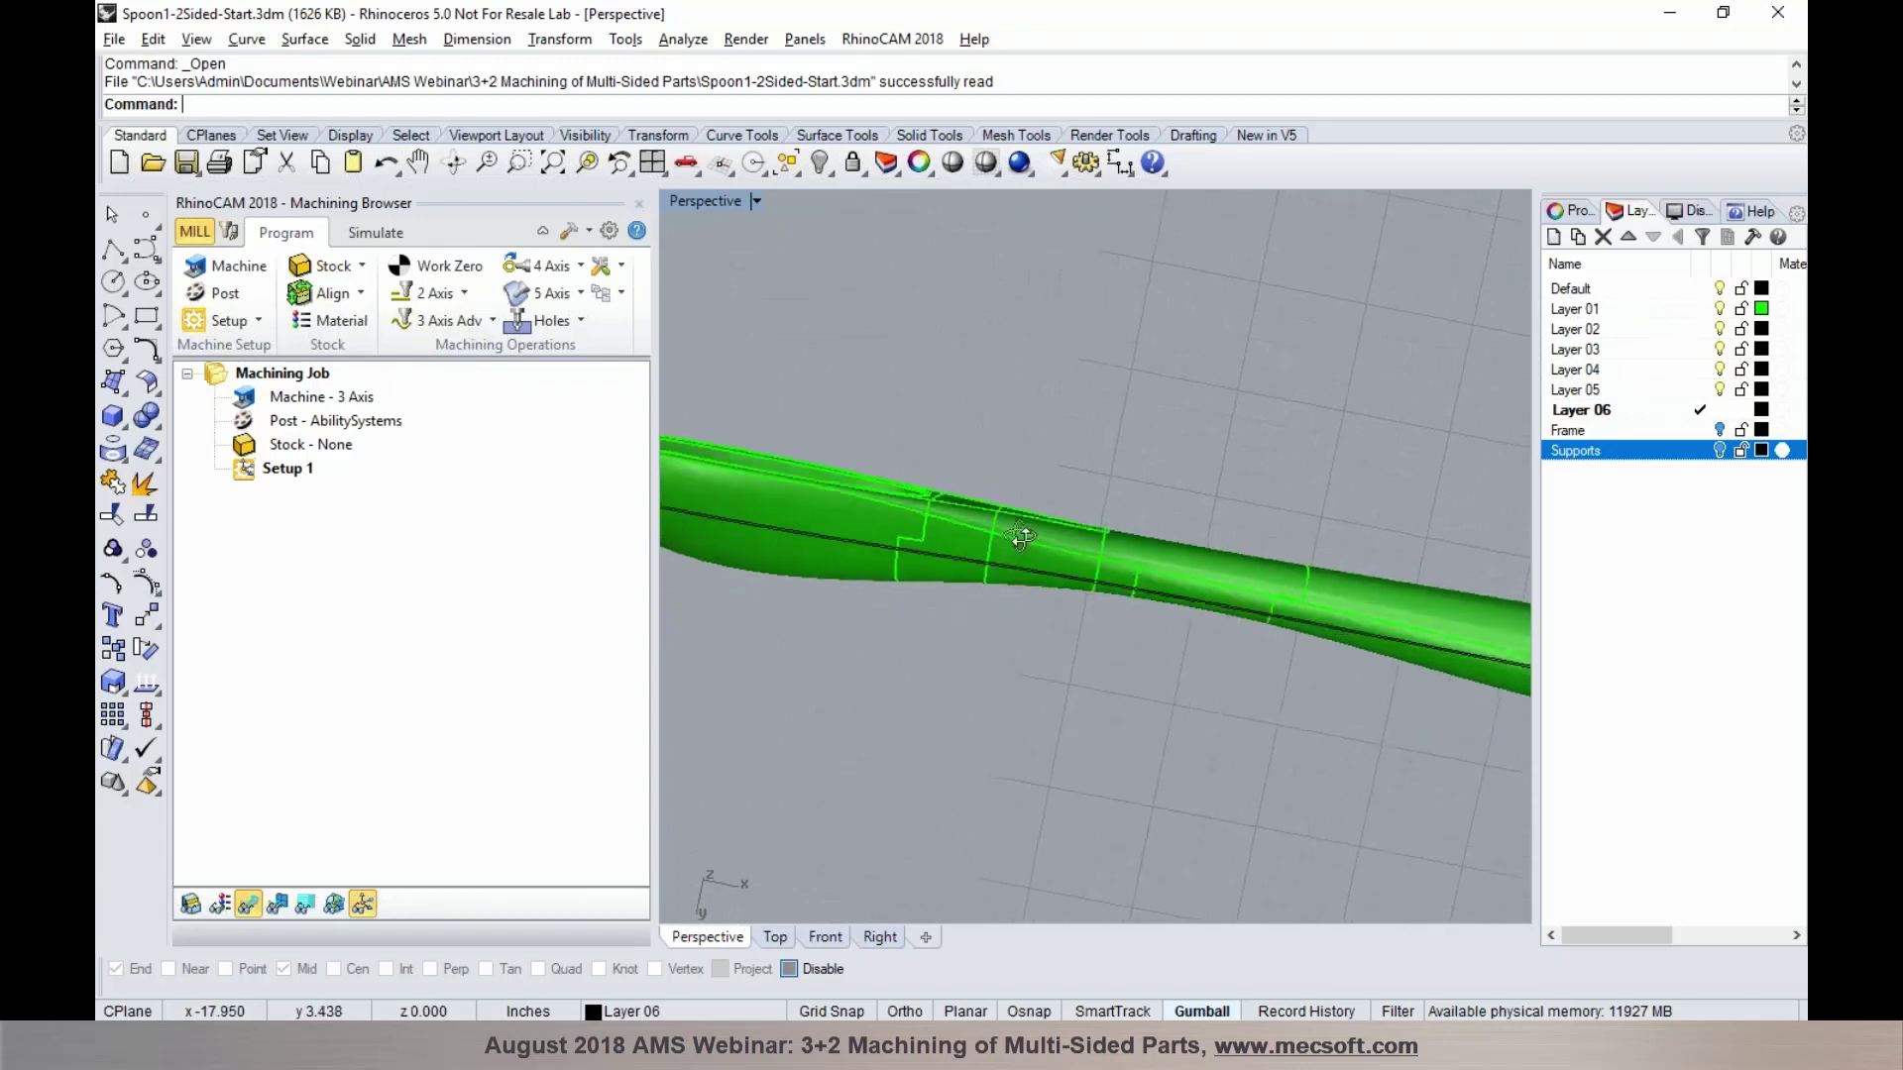
right_click_drag(1007, 400, 926, 531)
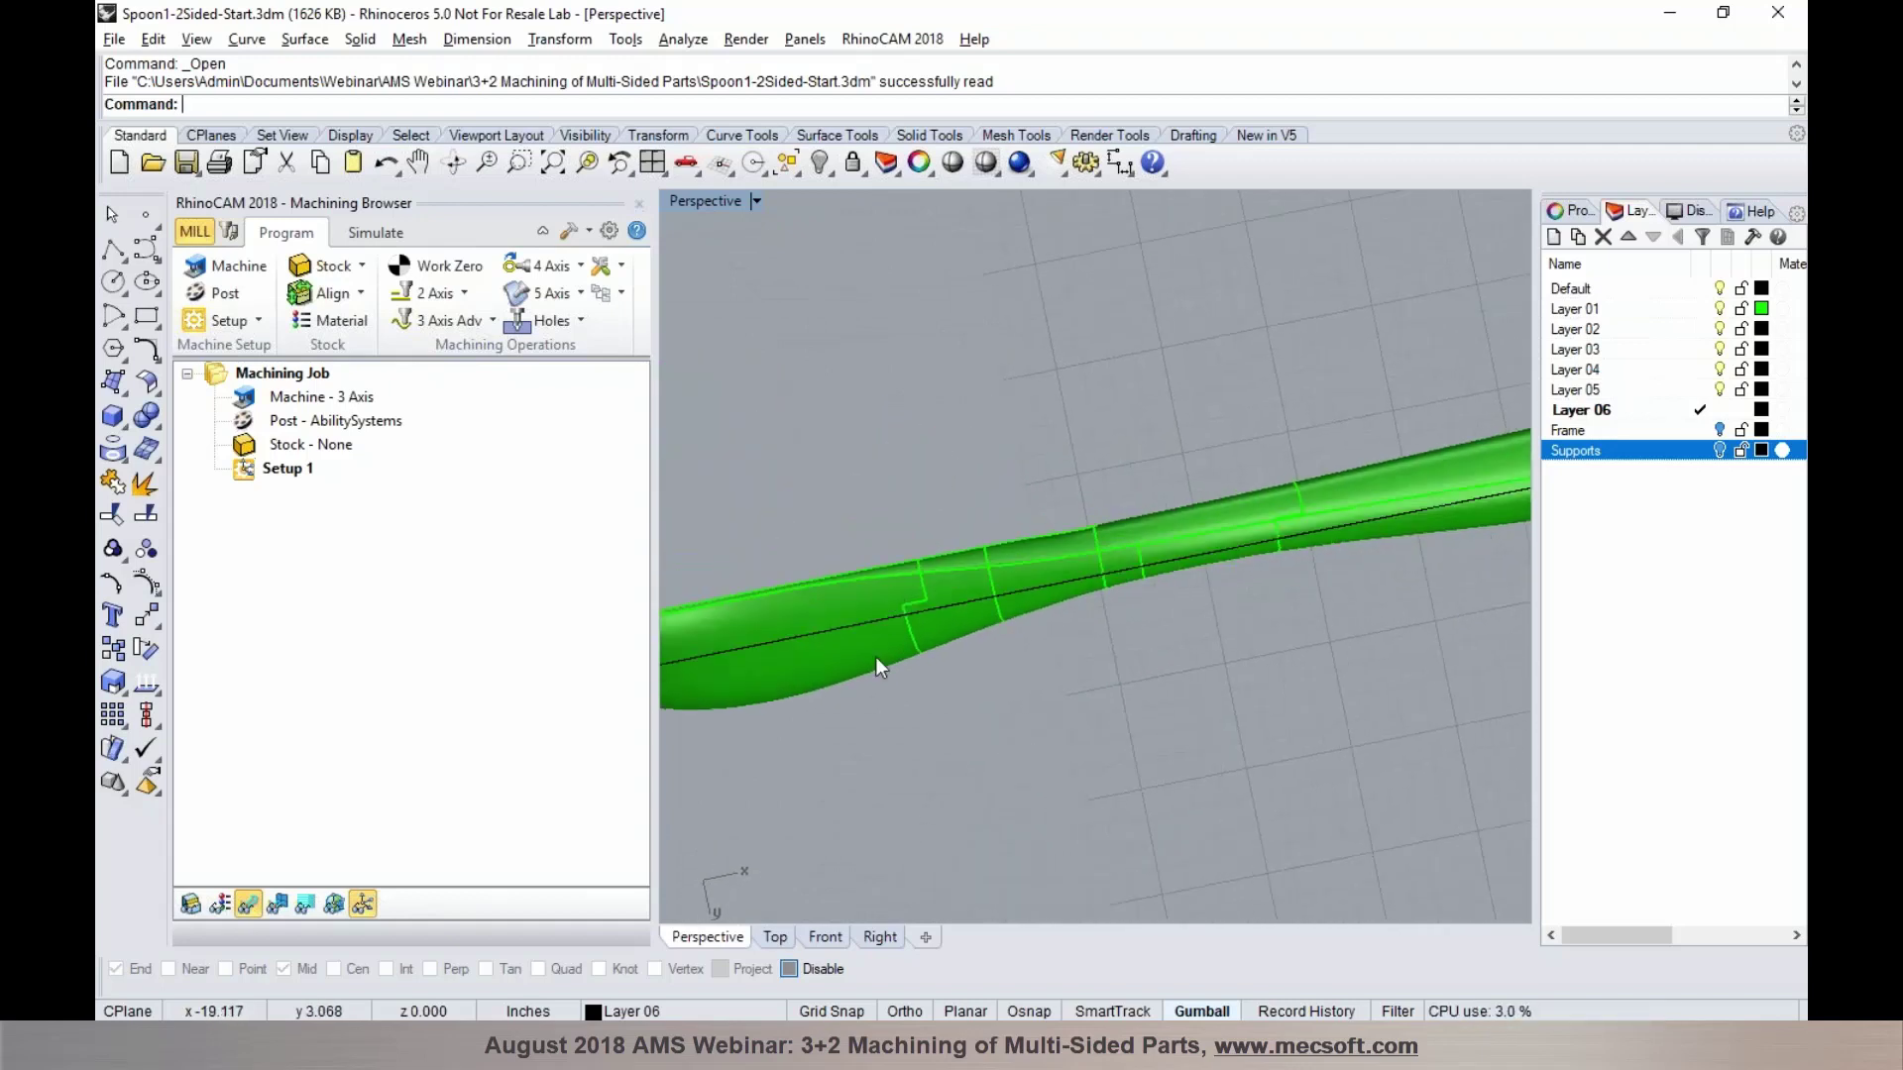
right_click_drag(1243, 580, 1224, 759)
Set the front view to Shaded display and inspect the spoon in the front and perspective views
left_click(825, 936)
scroll(1140, 605, "down", 5)
scroll(990, 599, "up", 5)
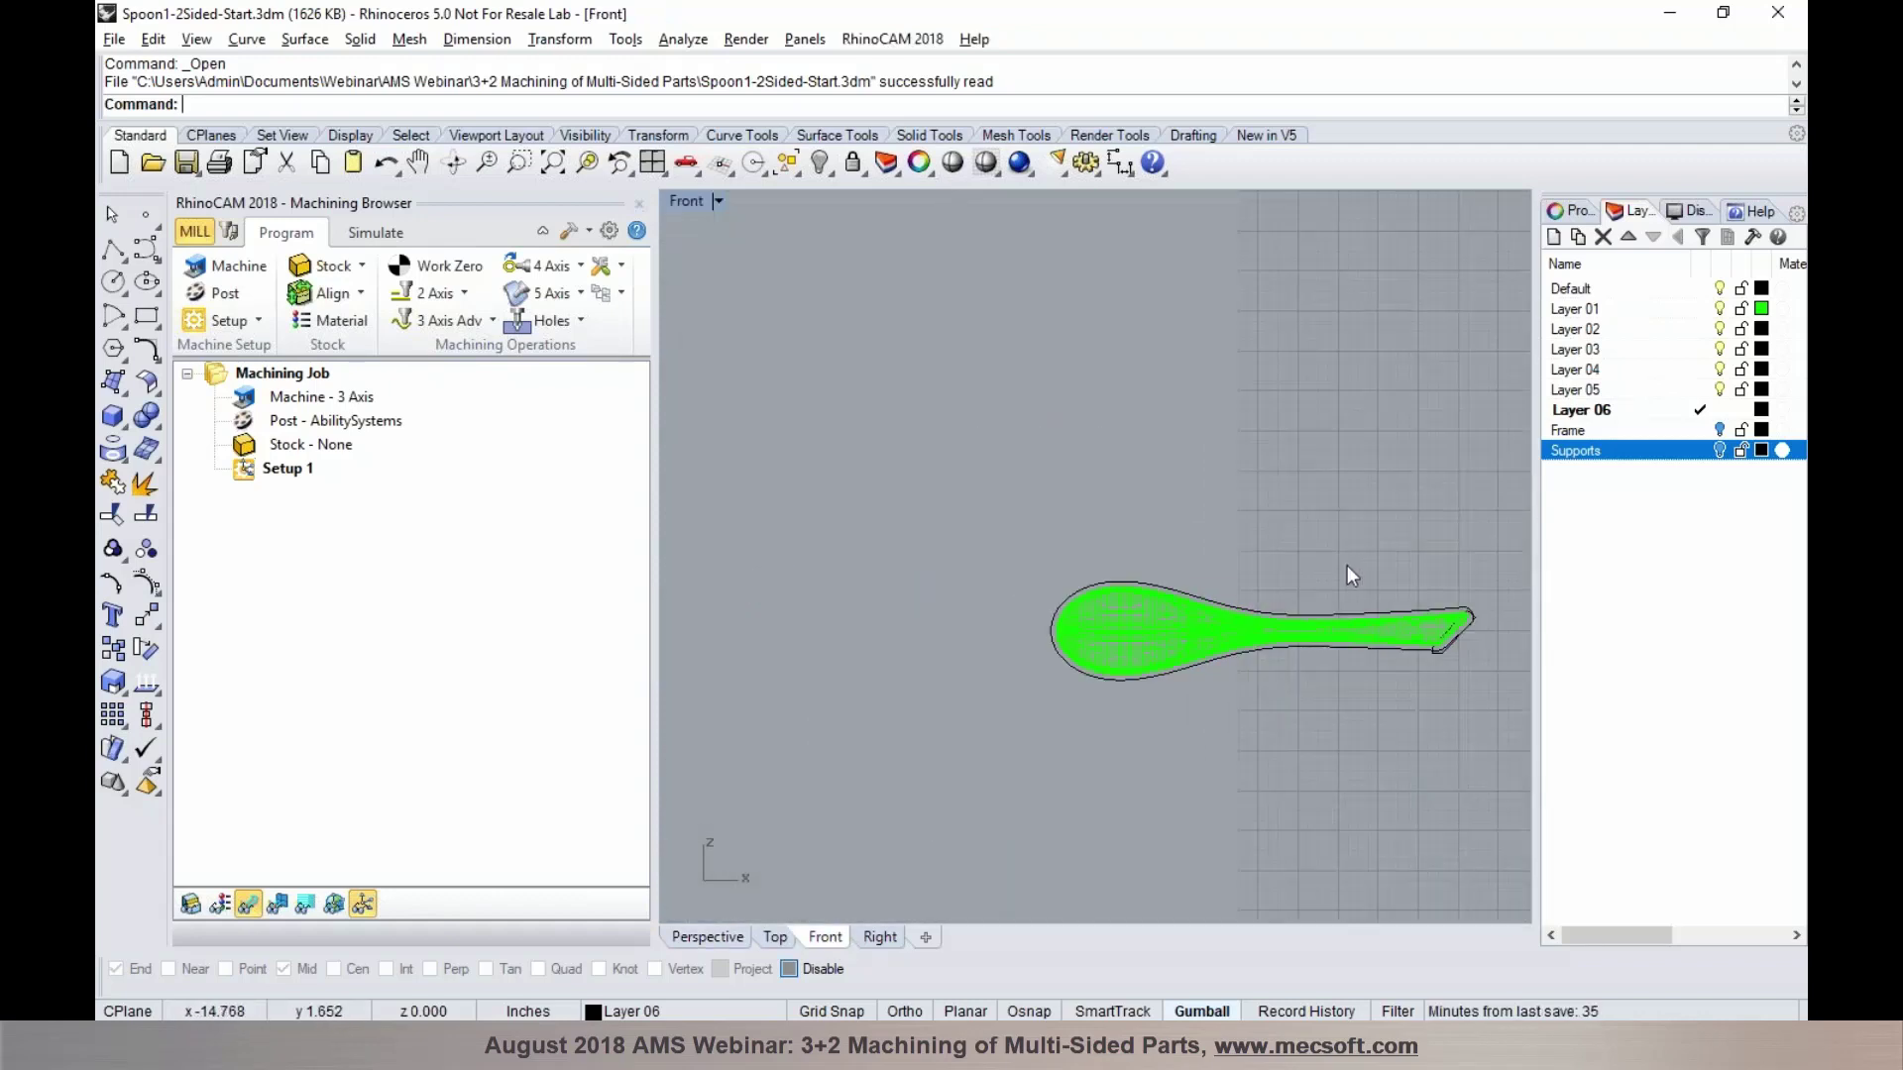
left_click(985, 164)
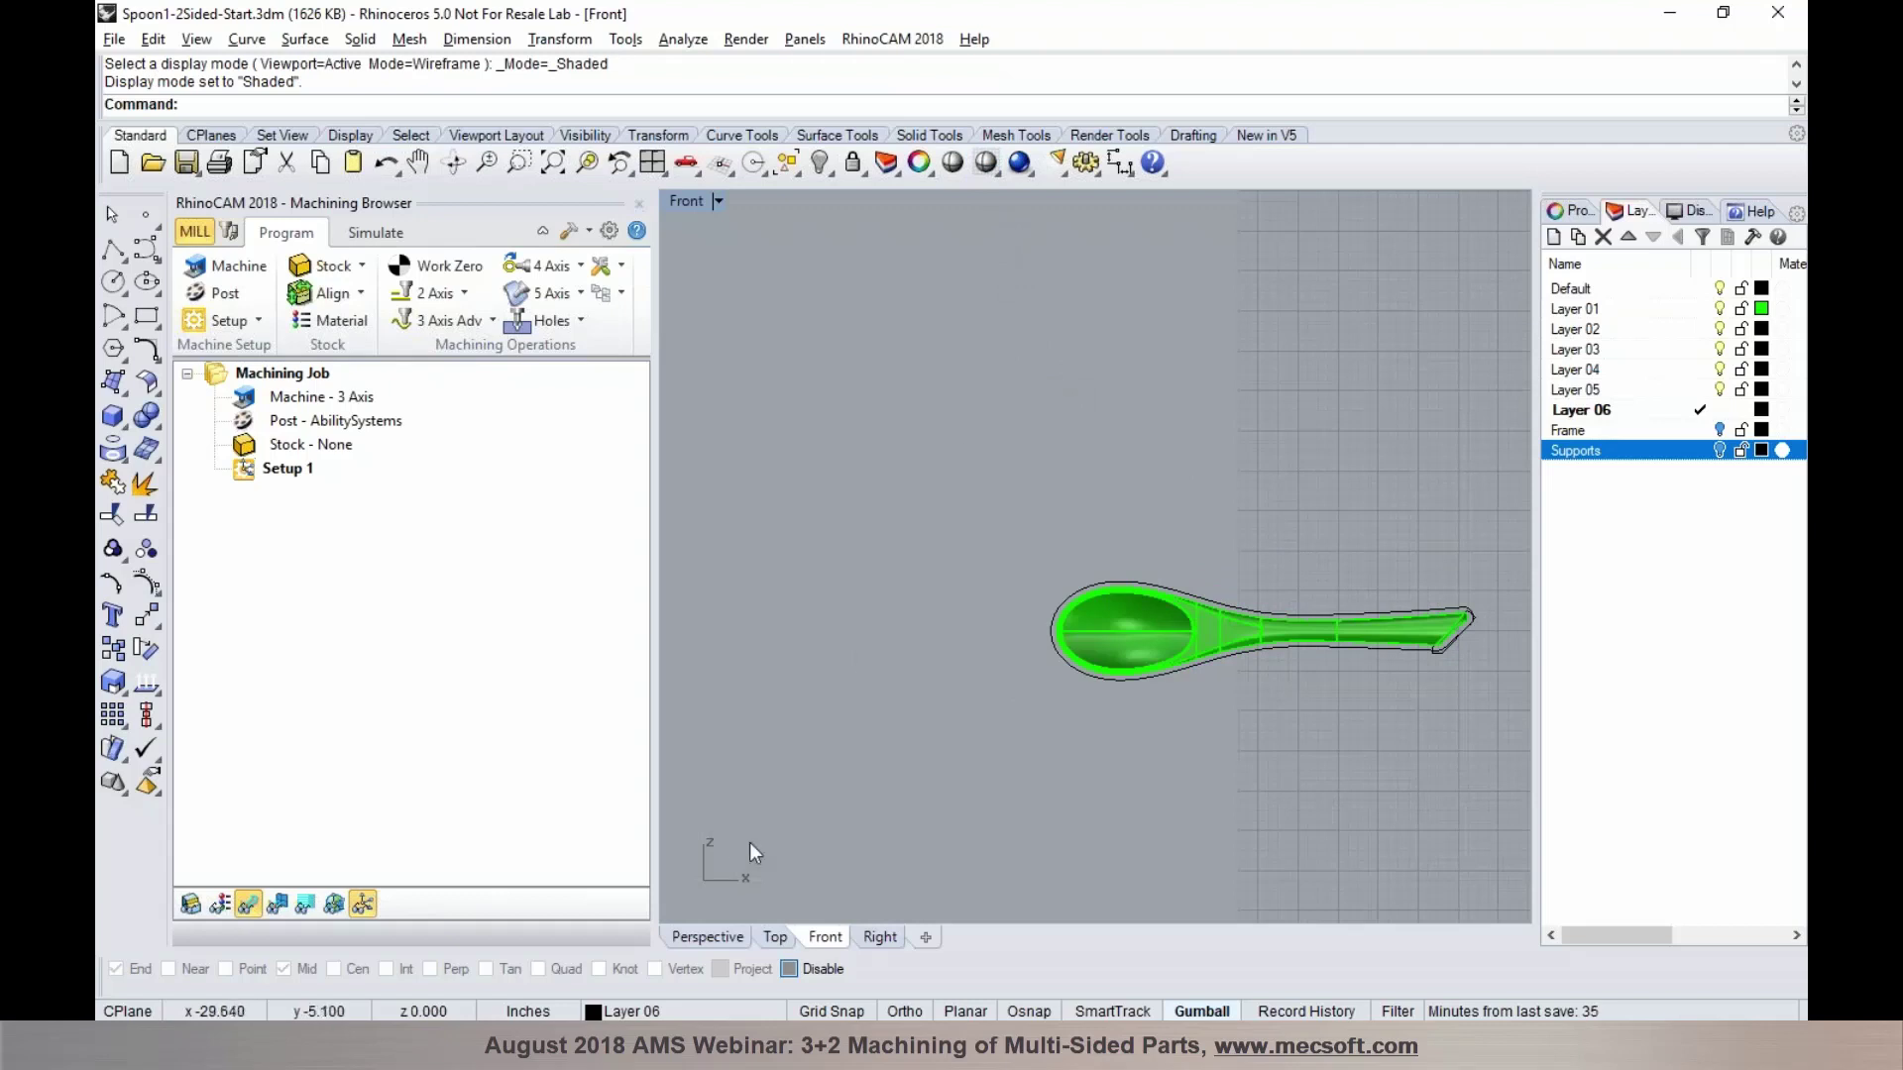
left_click(709, 938)
right_click_drag(1063, 772, 1194, 634)
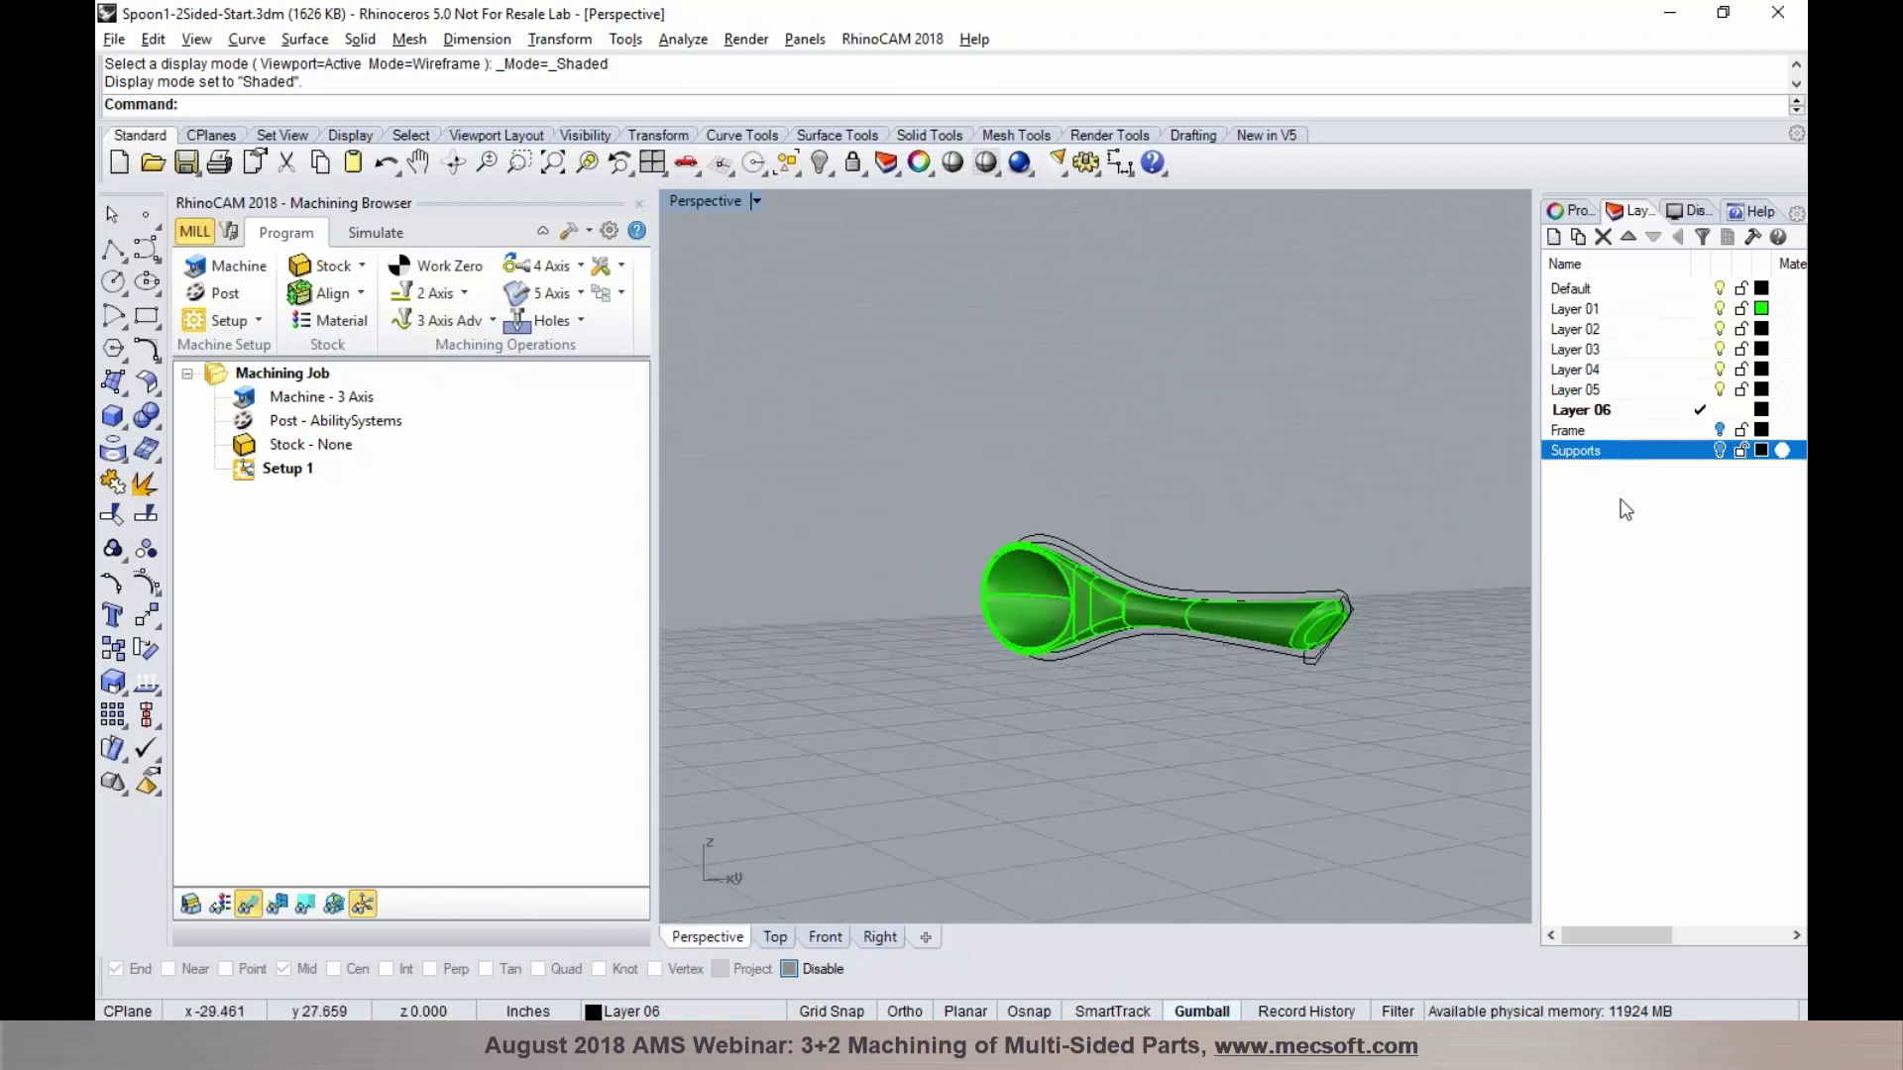
Show the Frame and Supports layers again and view the complete spoon assembly relative to the world origin
left_click(1718, 430)
left_click(1720, 451)
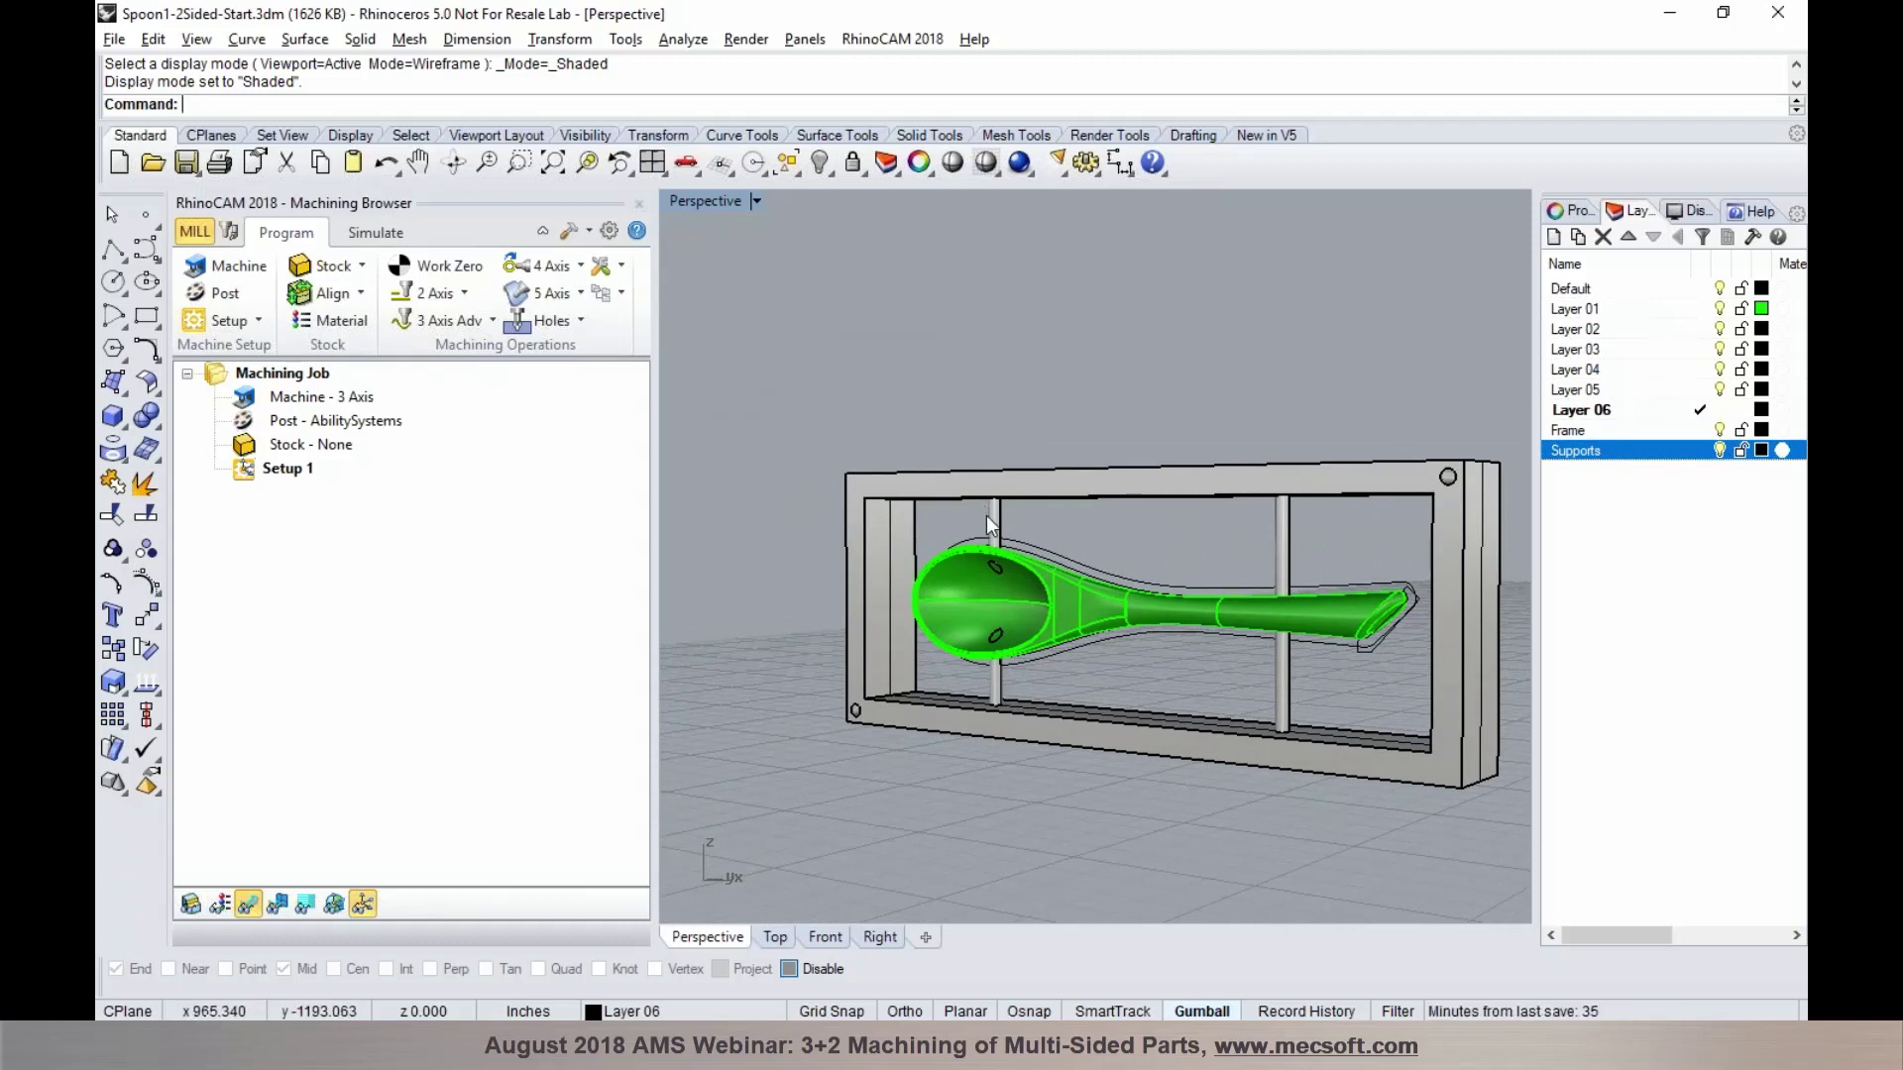
scroll(1016, 756, "down", 5)
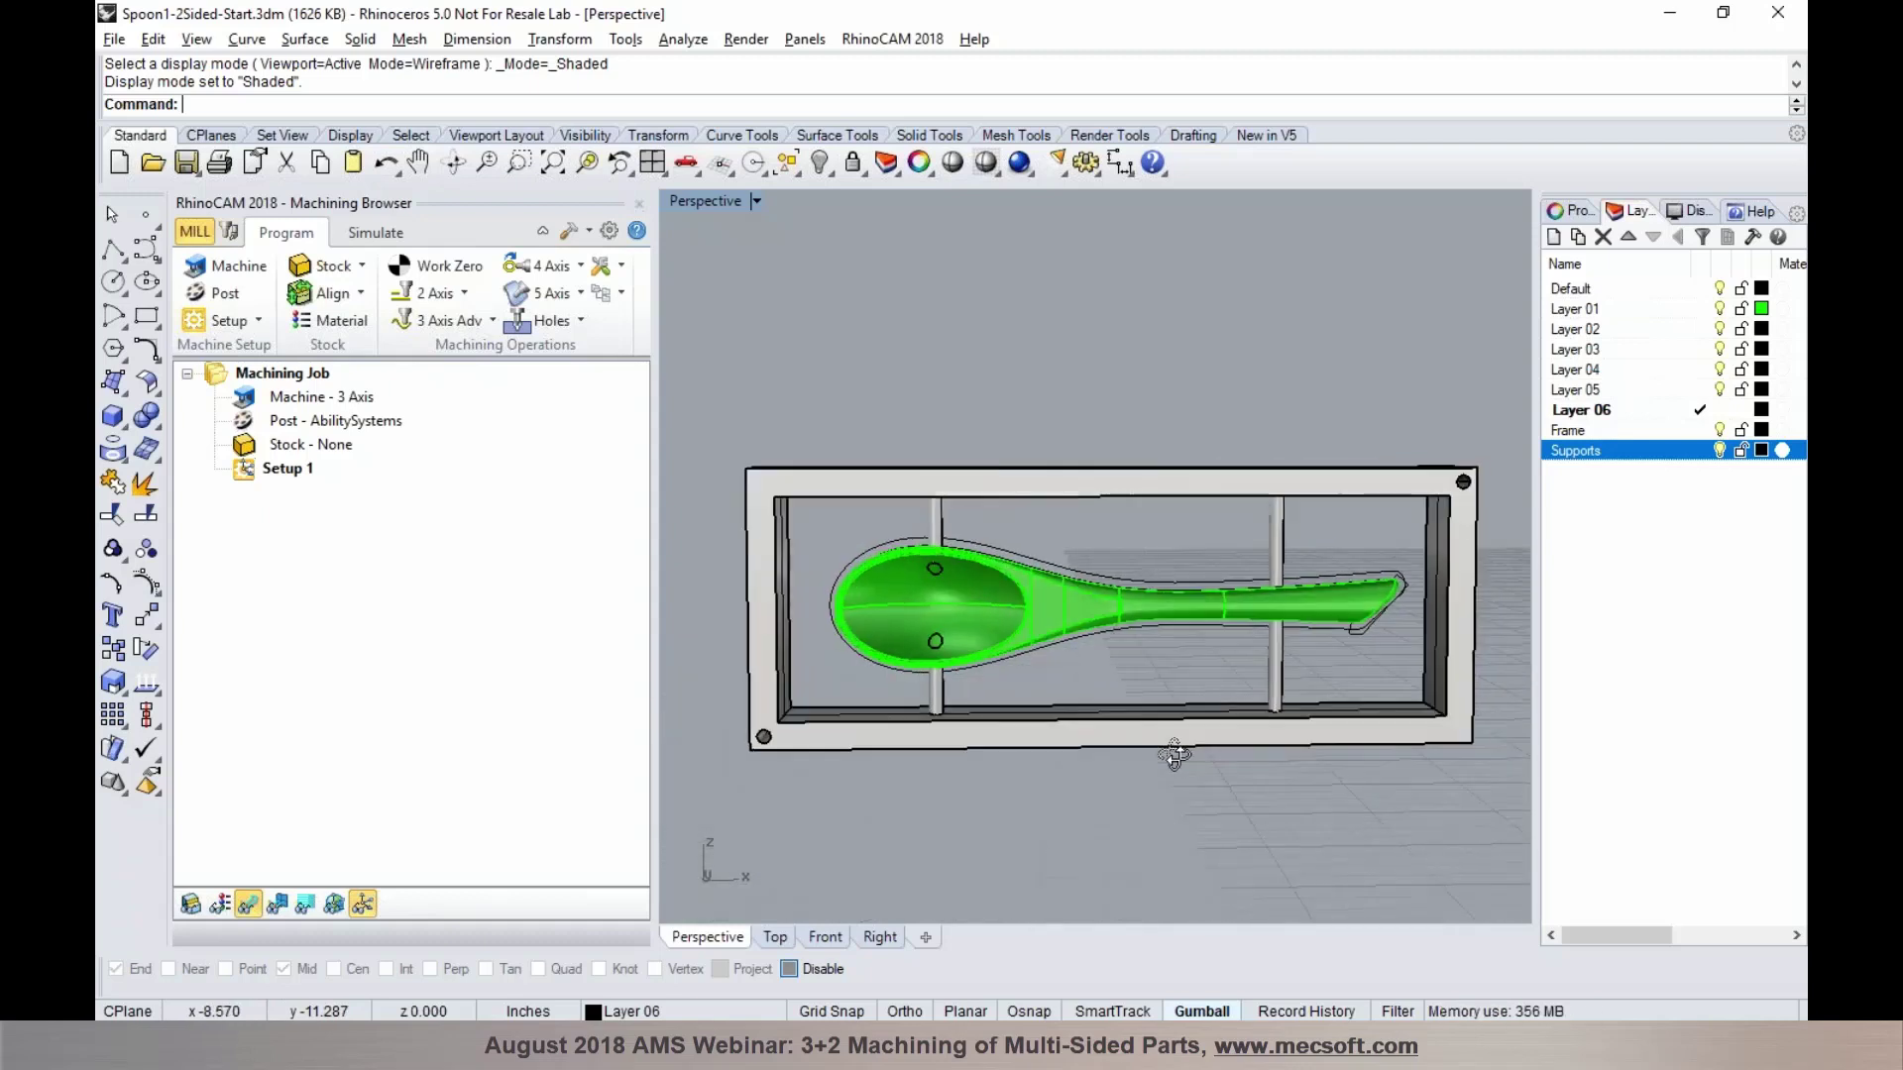
mouse_move(1112, 718)
right_mouse_down()
mouse_move(1088, 741)
mouse_move(1089, 716)
right_mouse_up()
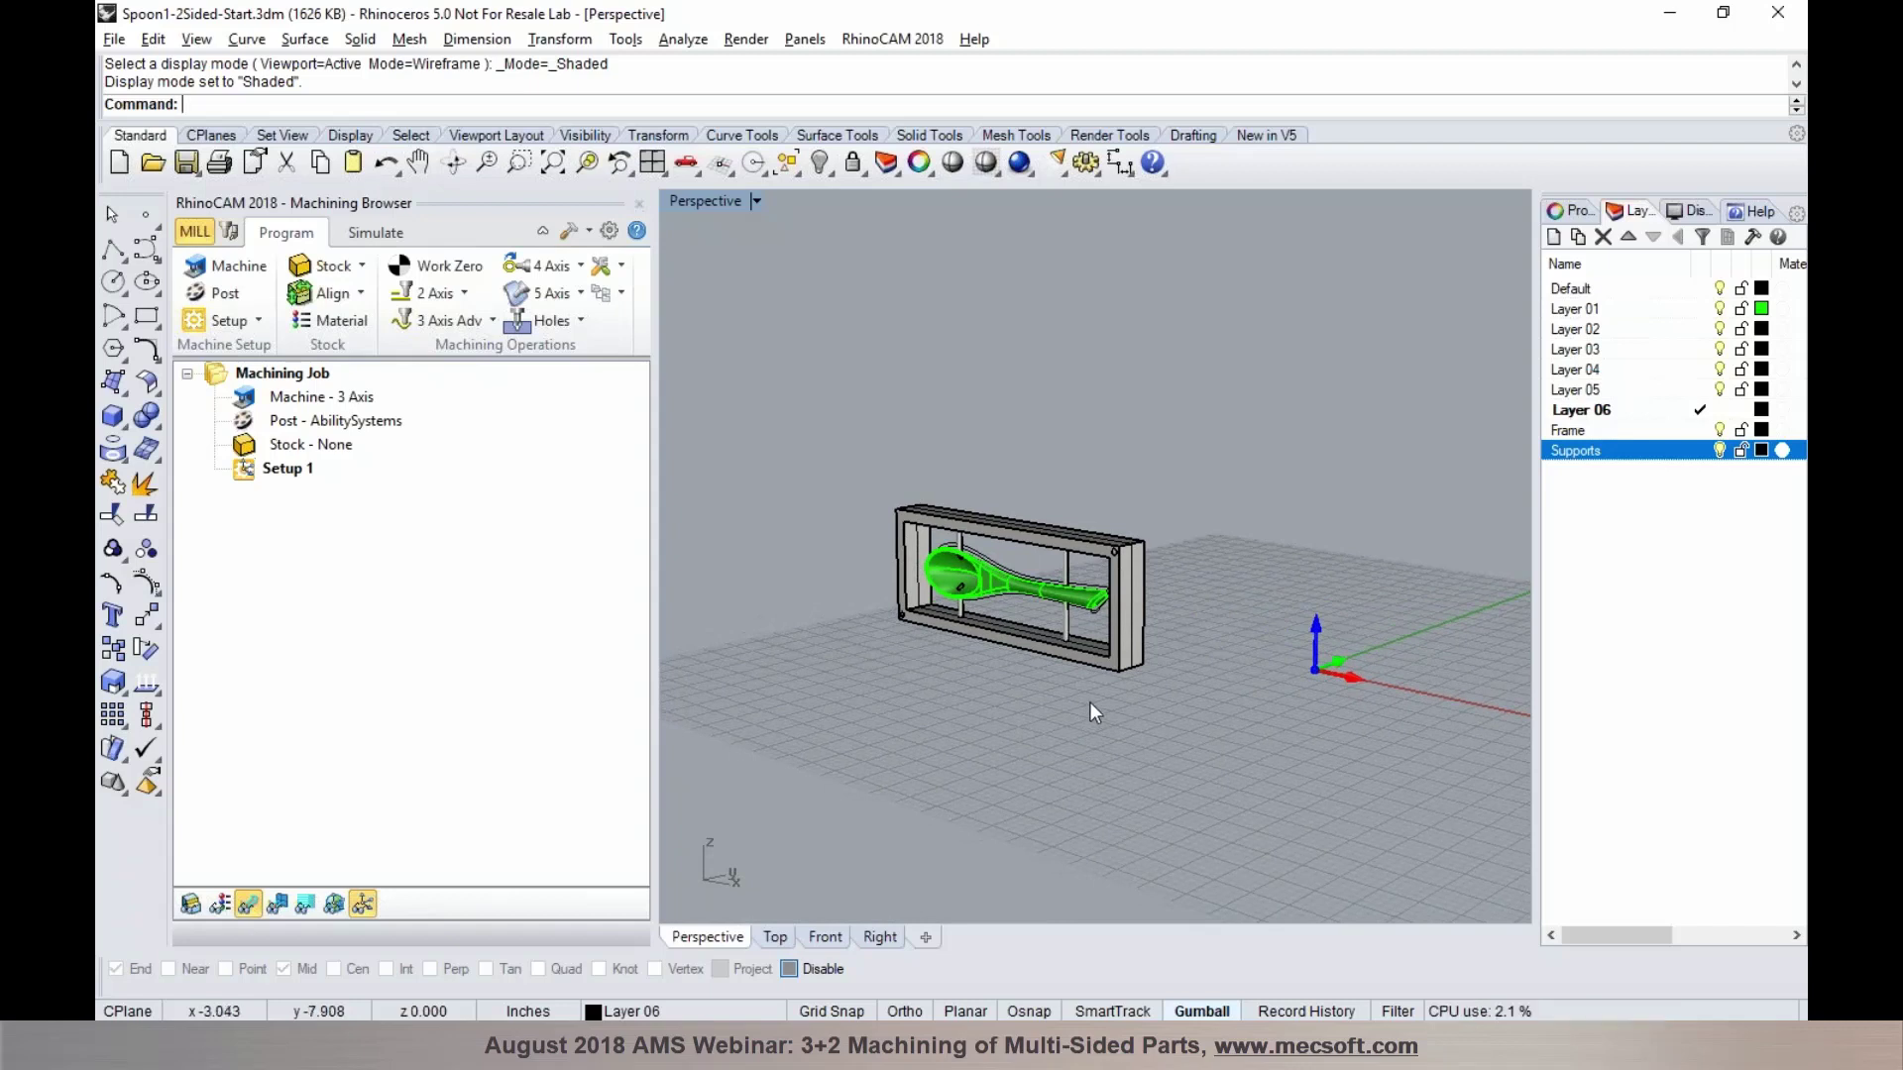
Orient the part geometry with the look-down direction from the negative Y side so the spoon bowl faces up
left_click(256, 321)
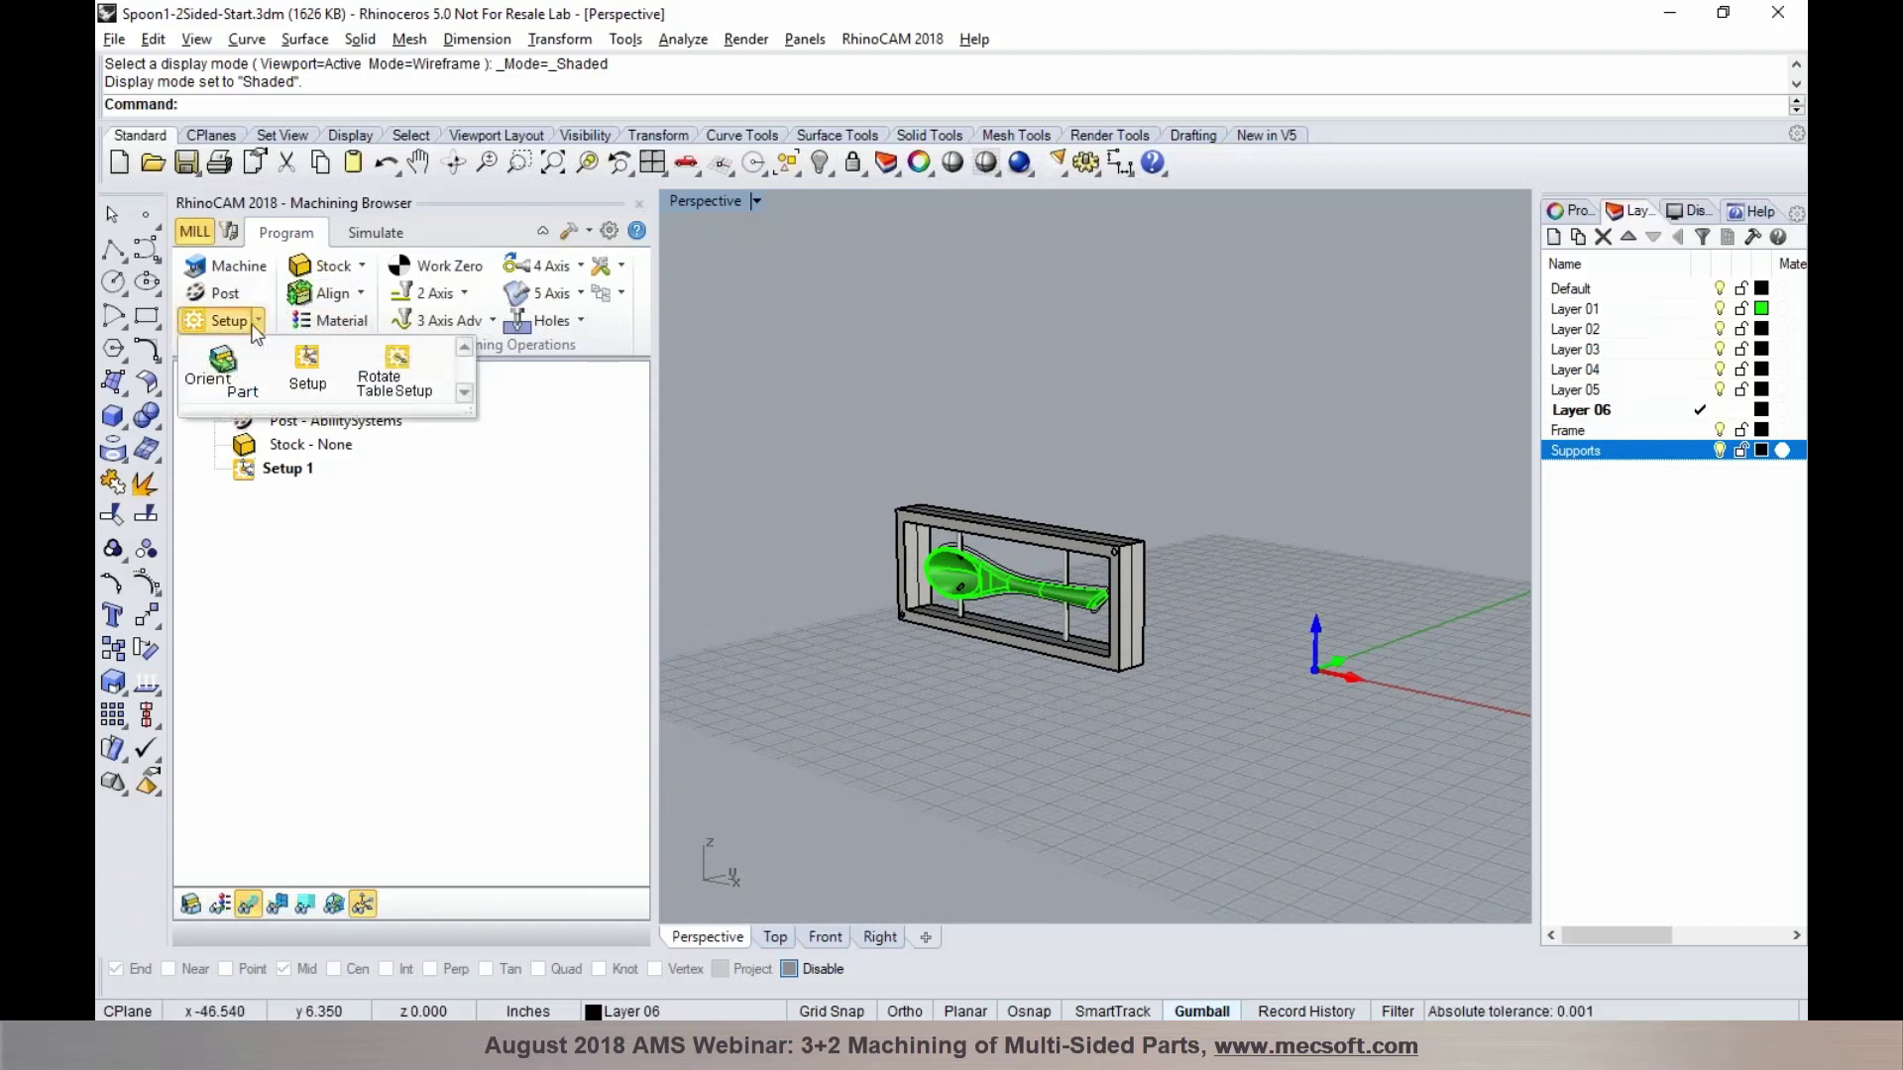
left_click(238, 372)
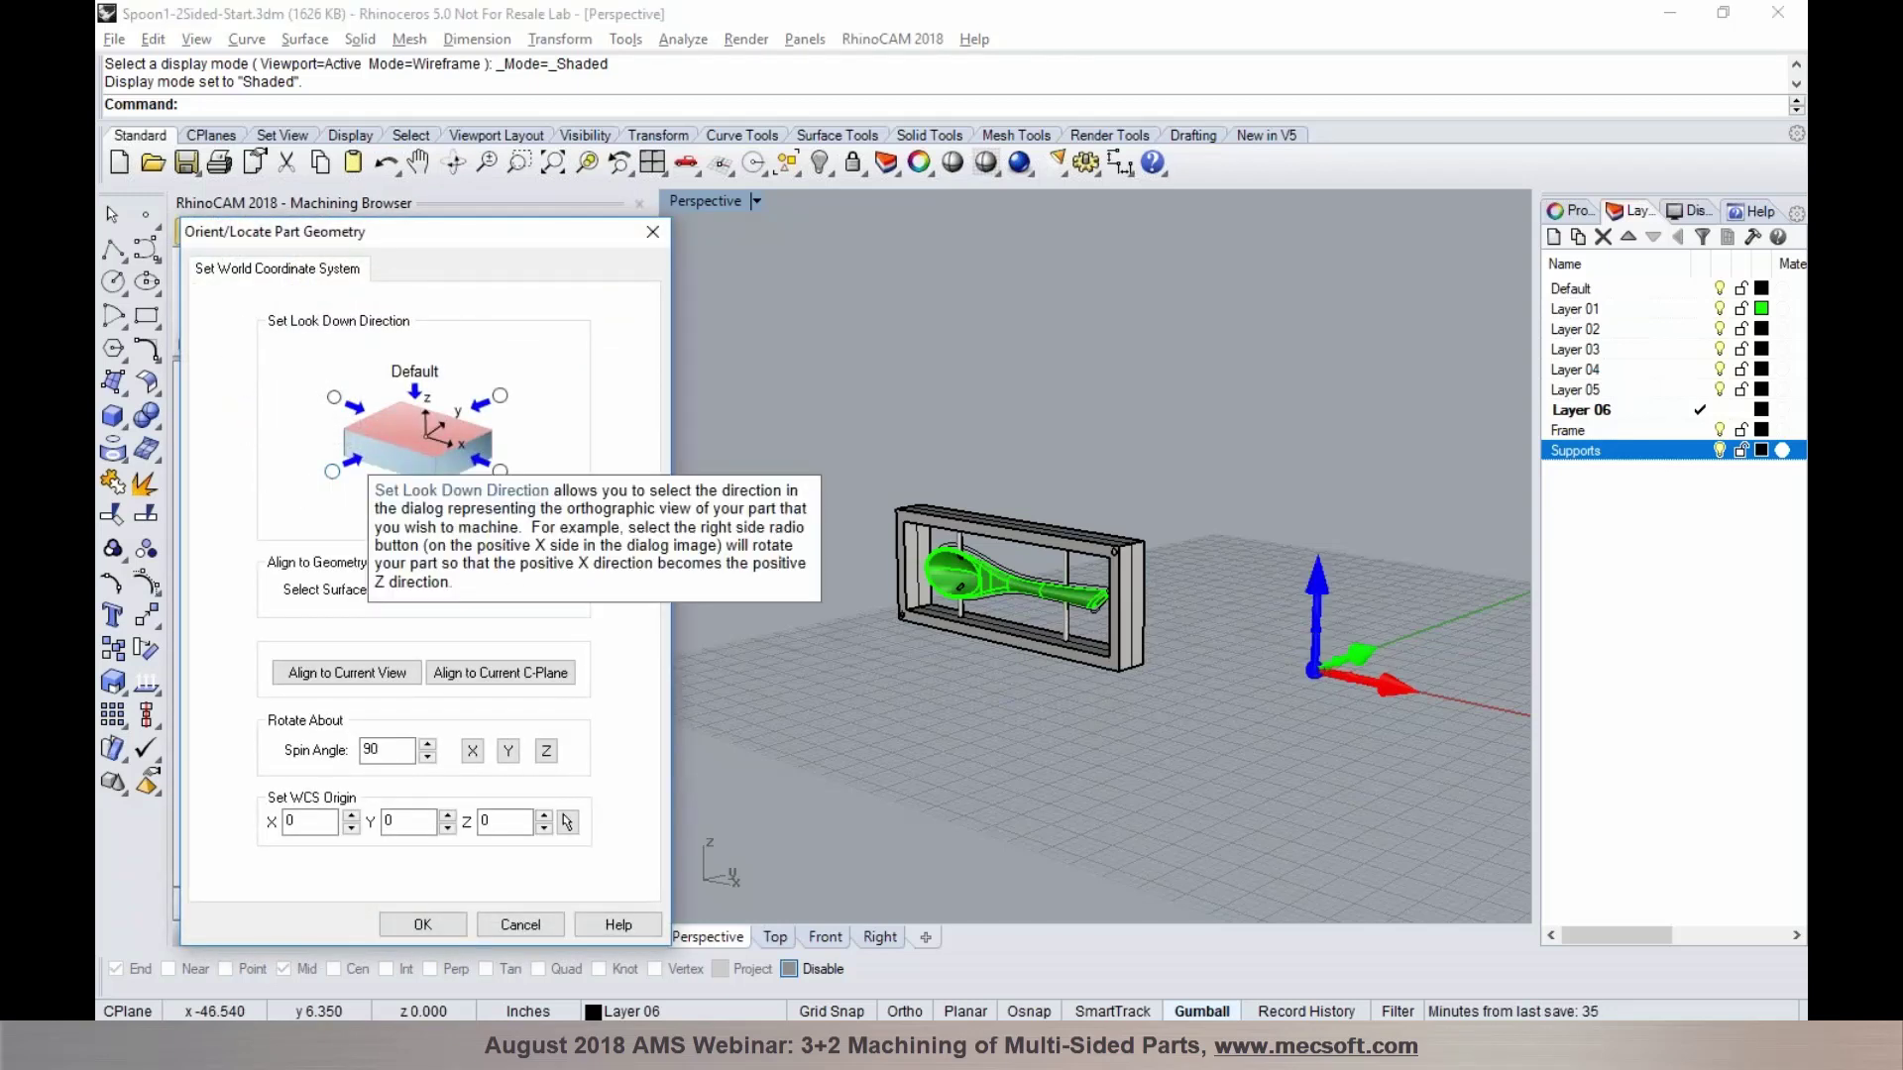
left_click(332, 470)
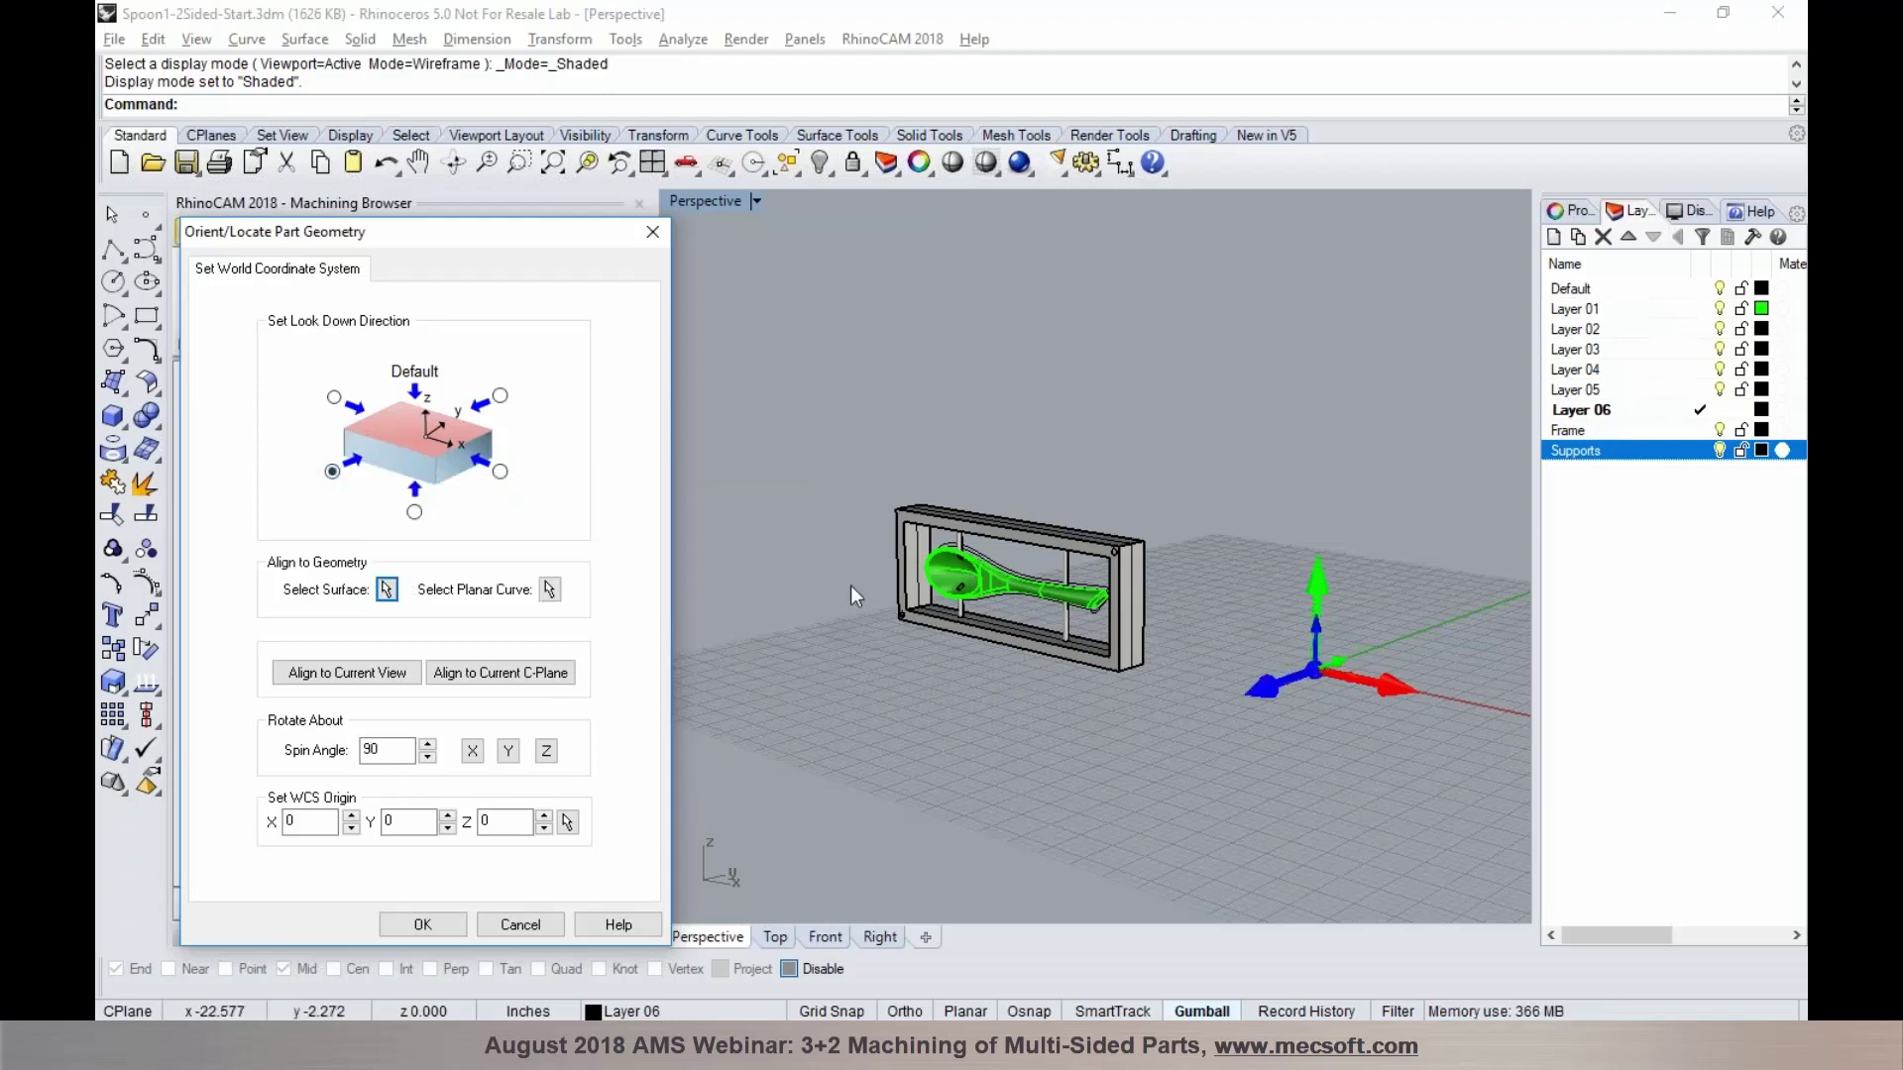
scroll(908, 532, "up", 3)
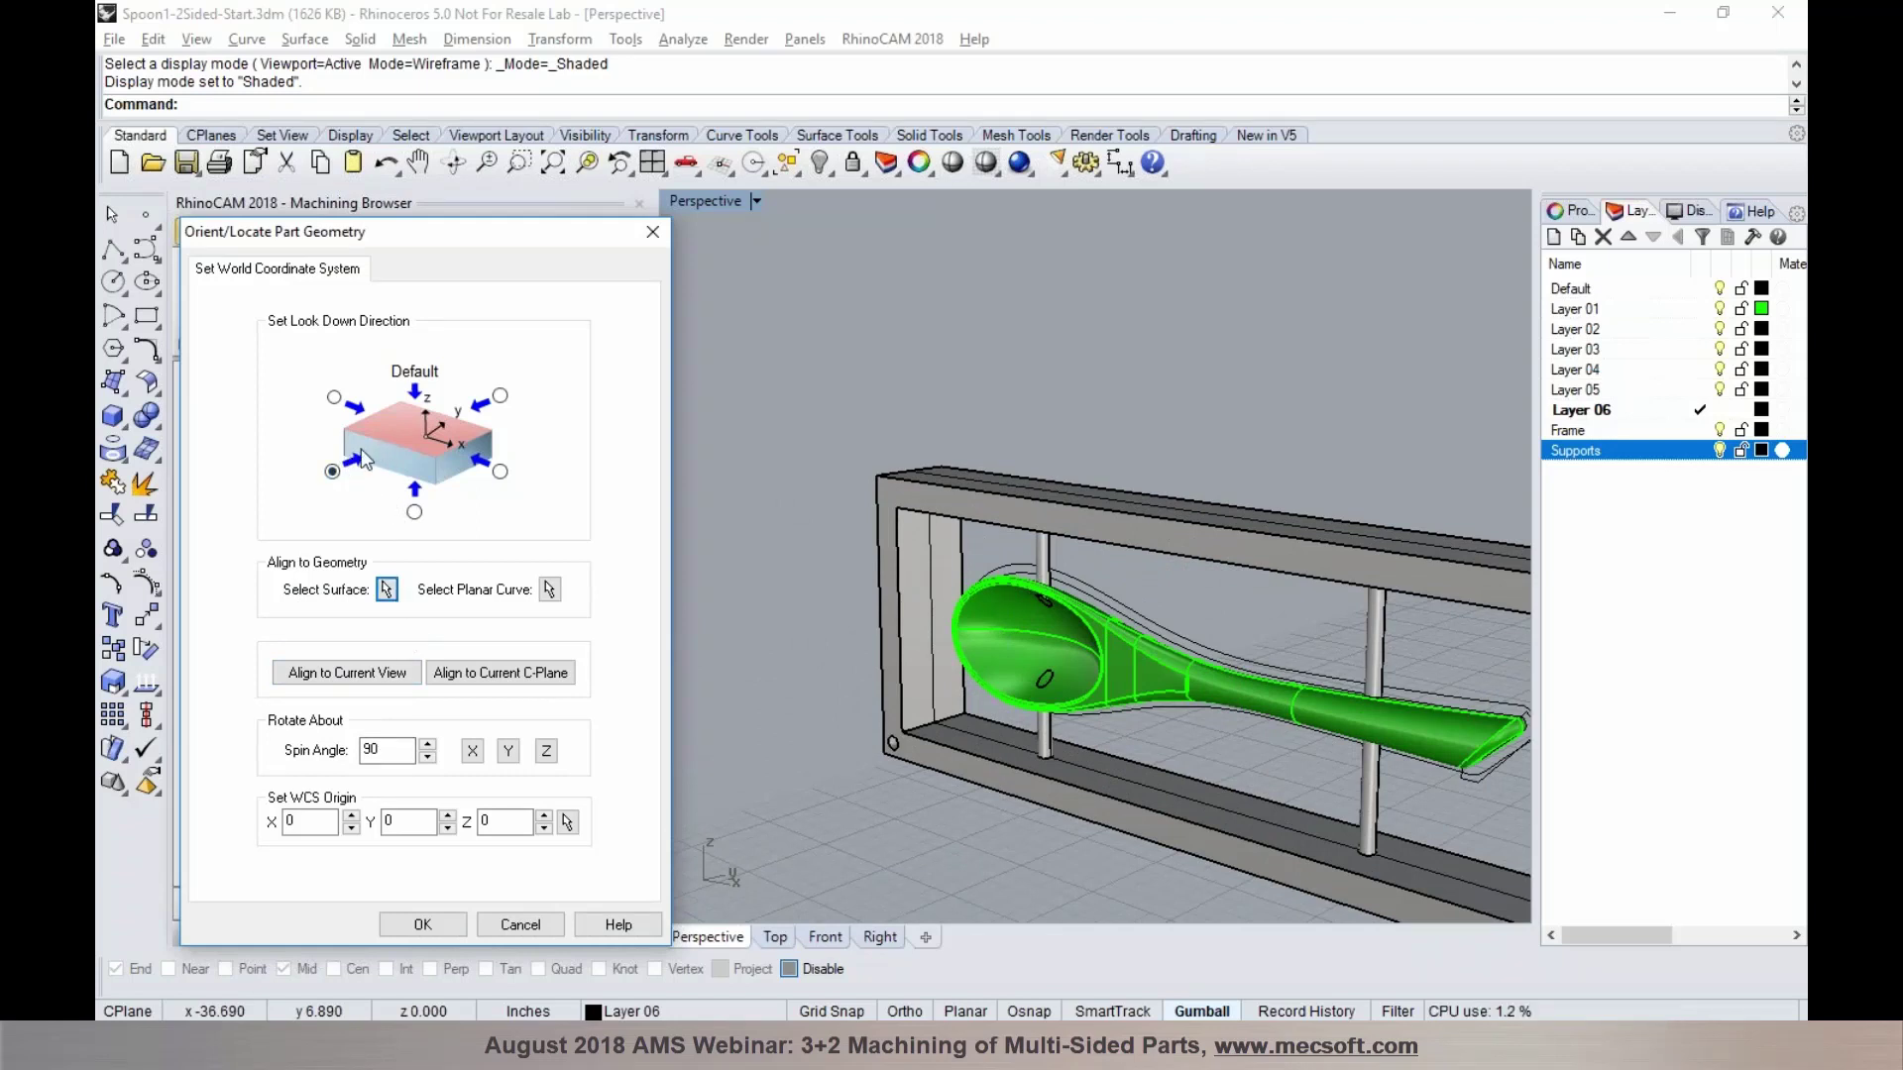
left_click(422, 924)
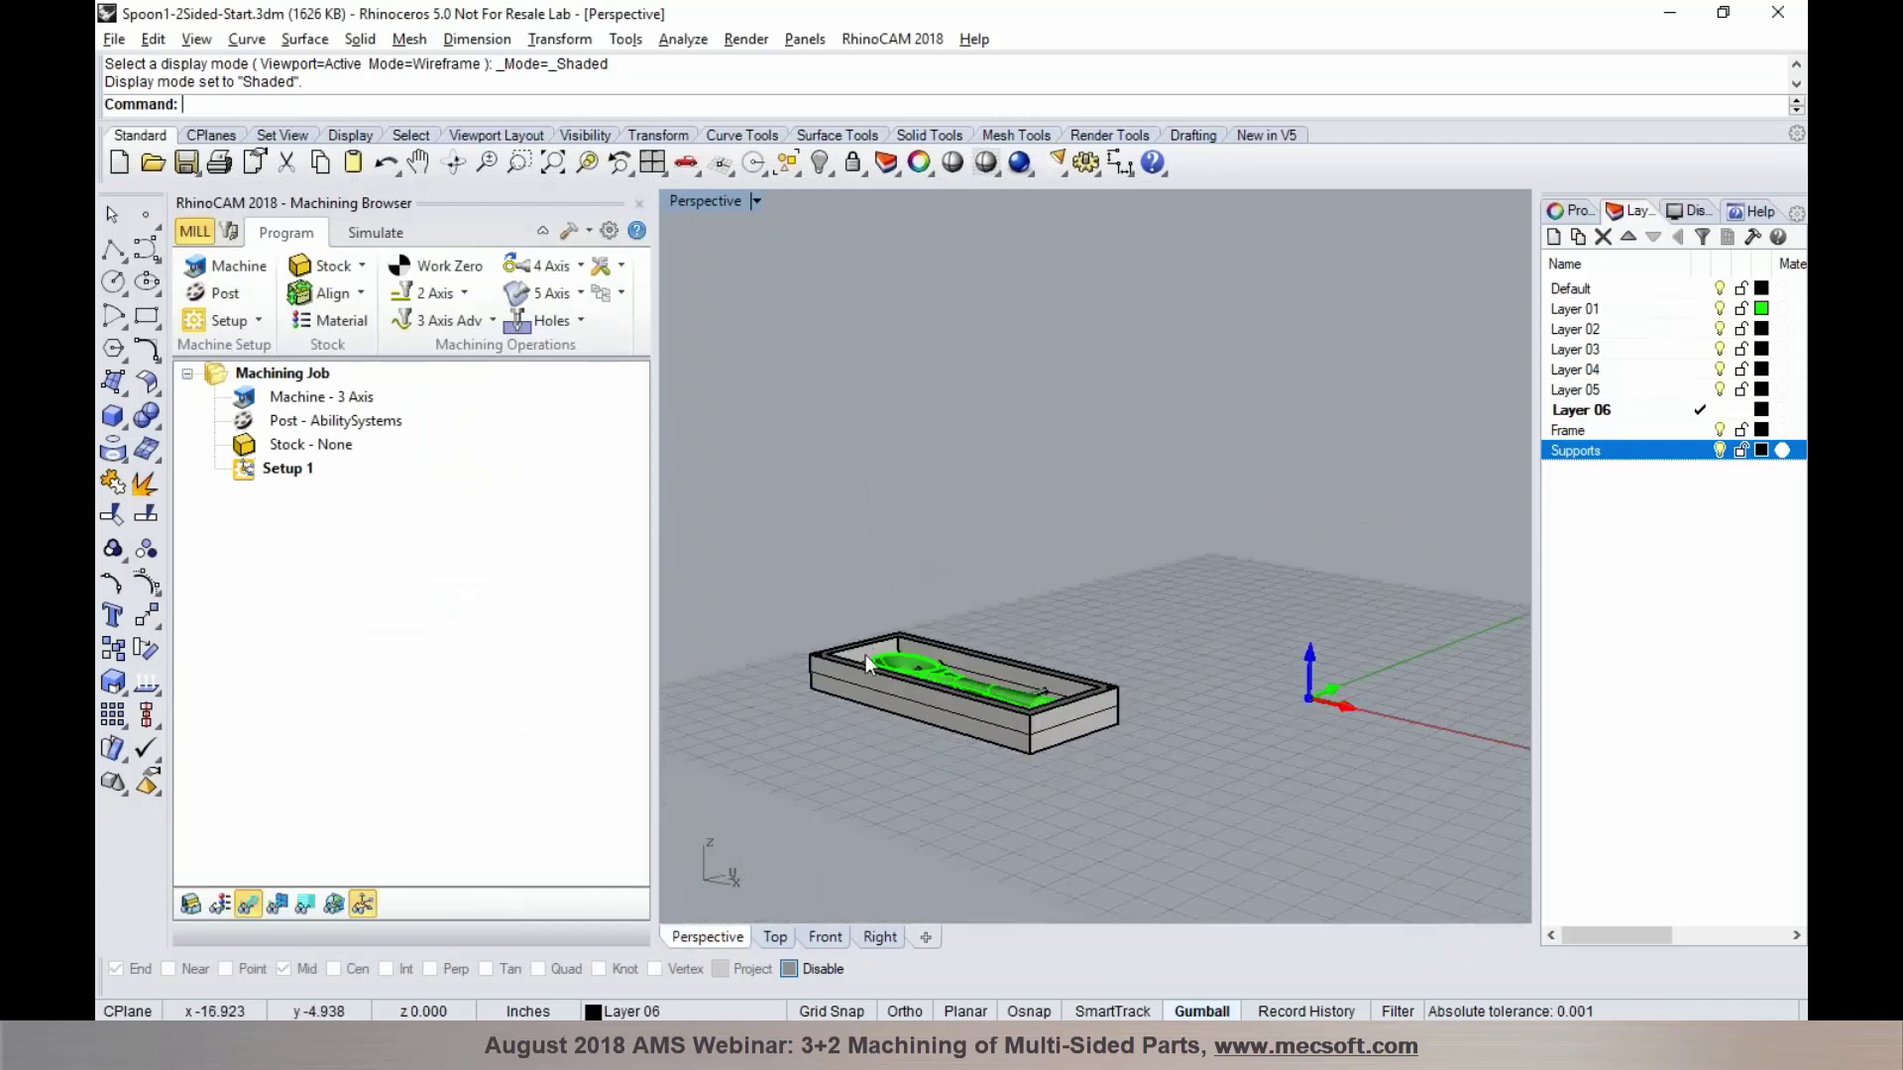
Locate the world coordinate system on the part box with zero face Mid Z and zero position Center
left_click(774, 937)
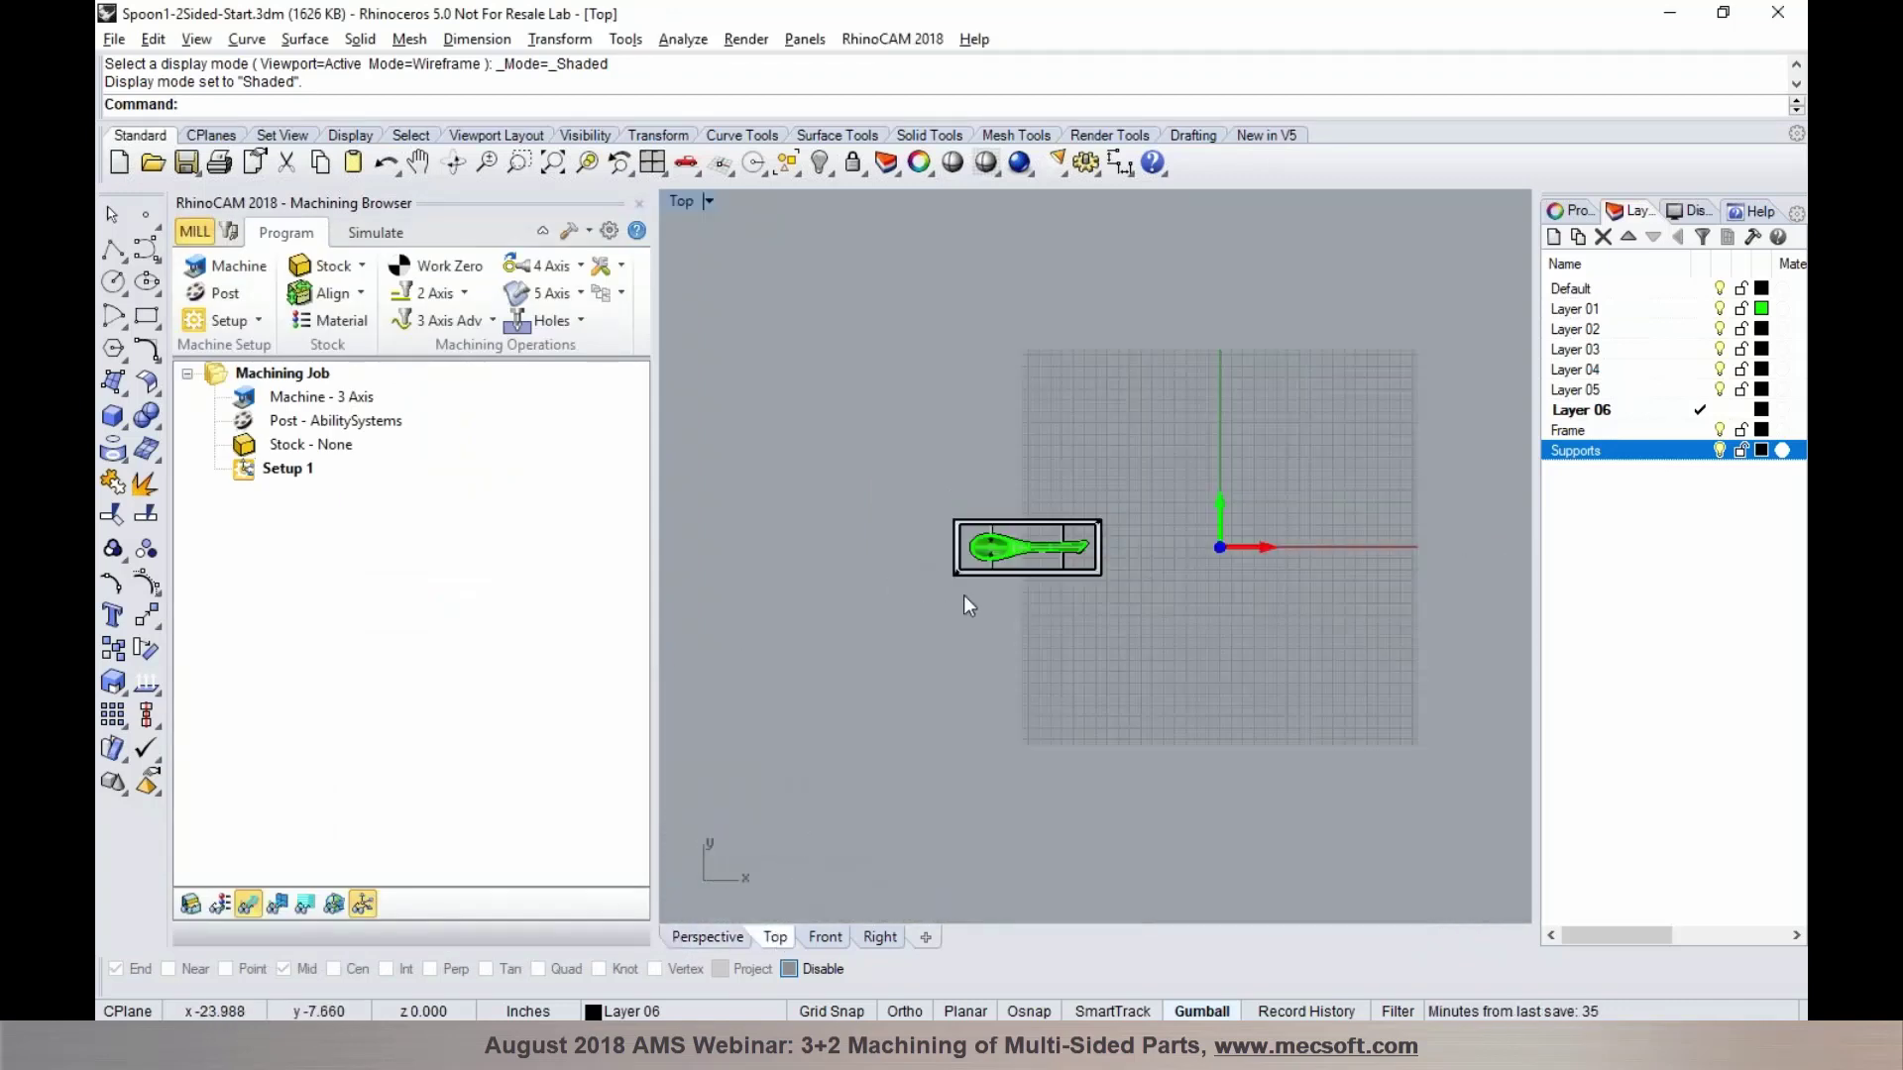
scroll(978, 529, "up", 3)
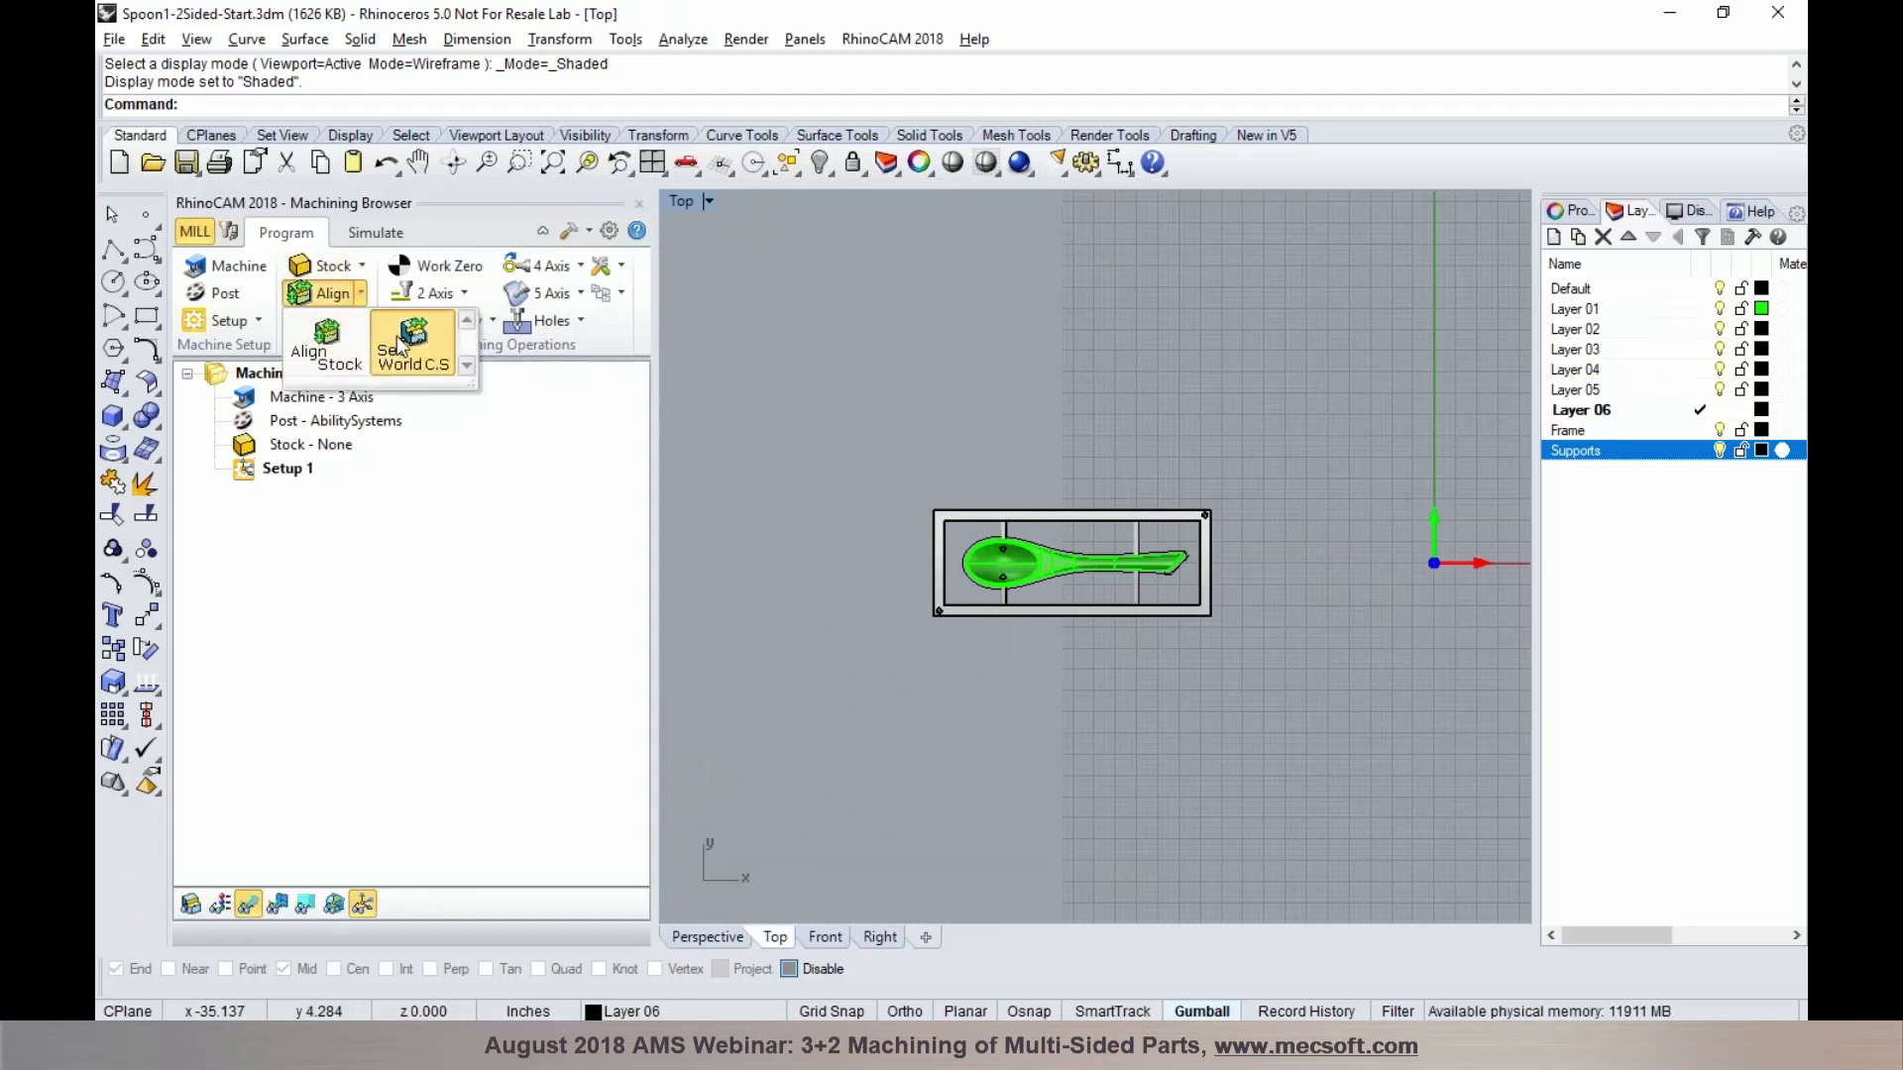
left_click(398, 342)
left_click(491, 558)
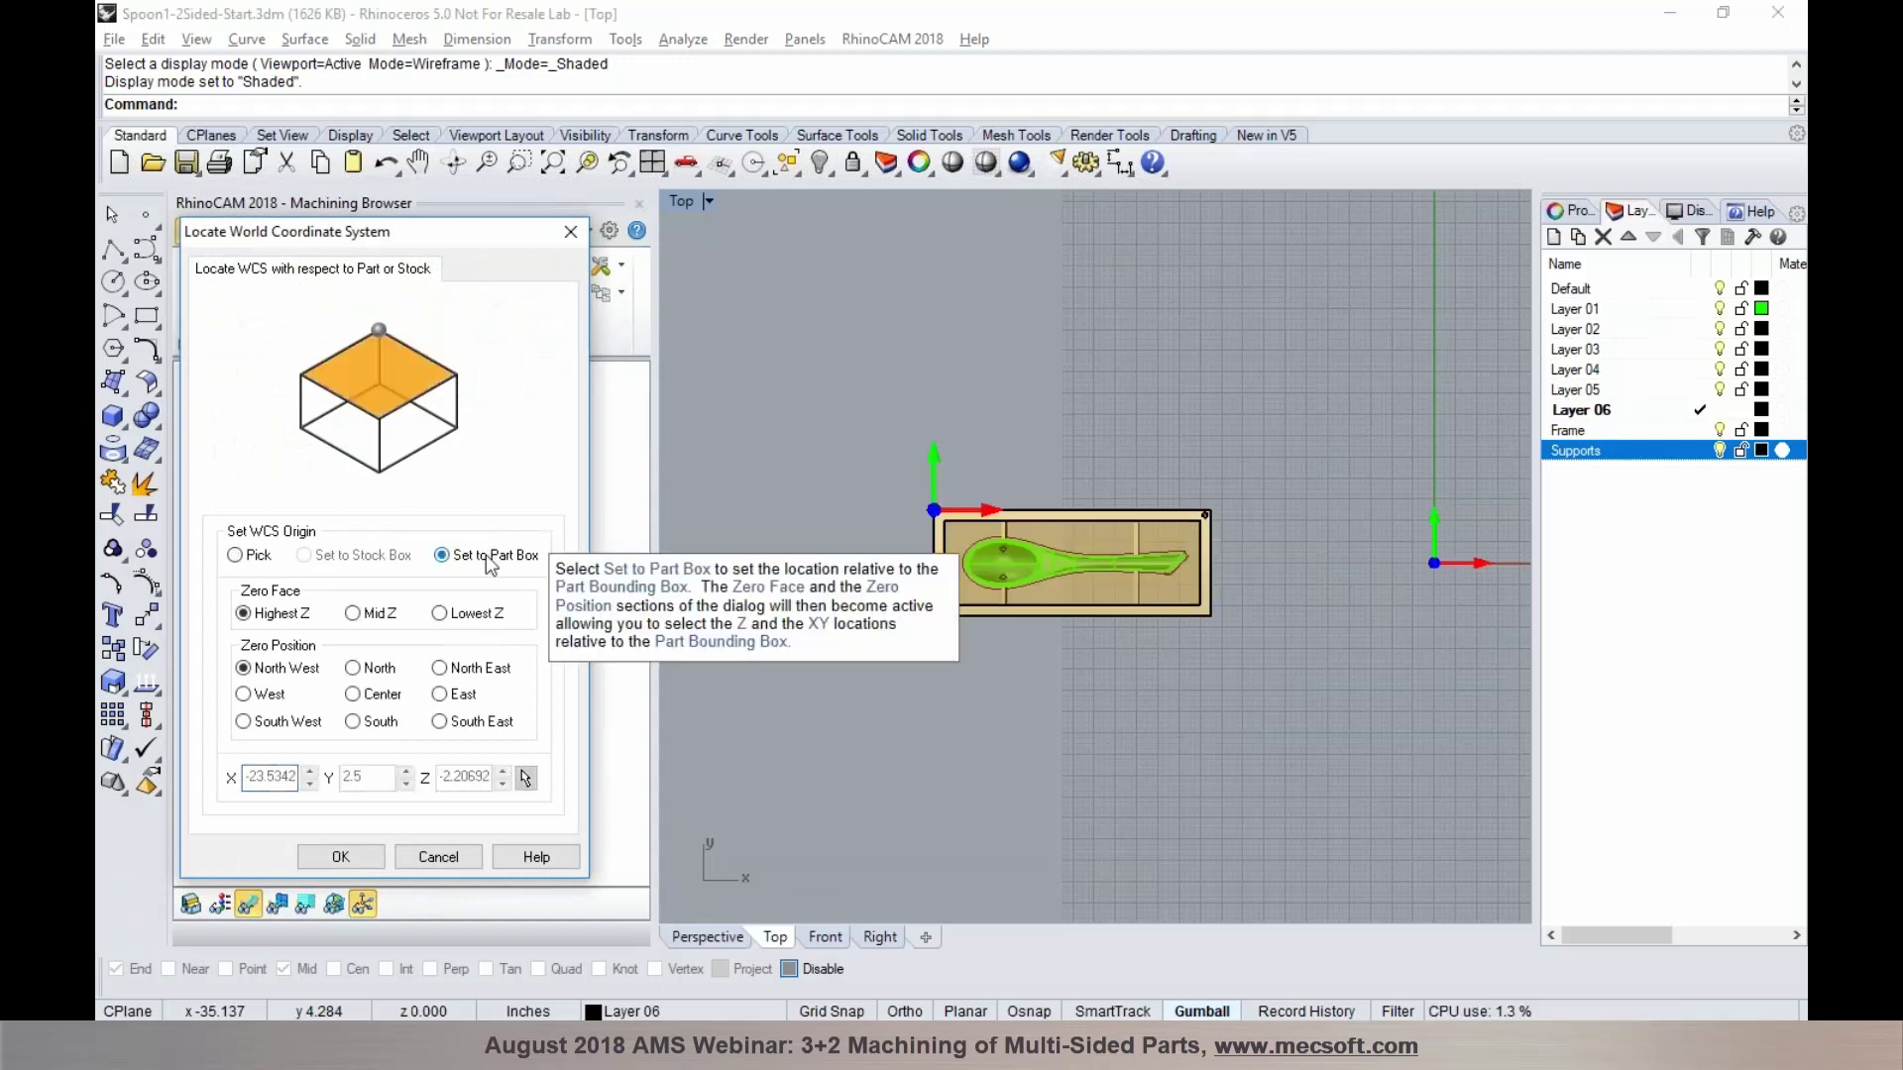
left_click(387, 624)
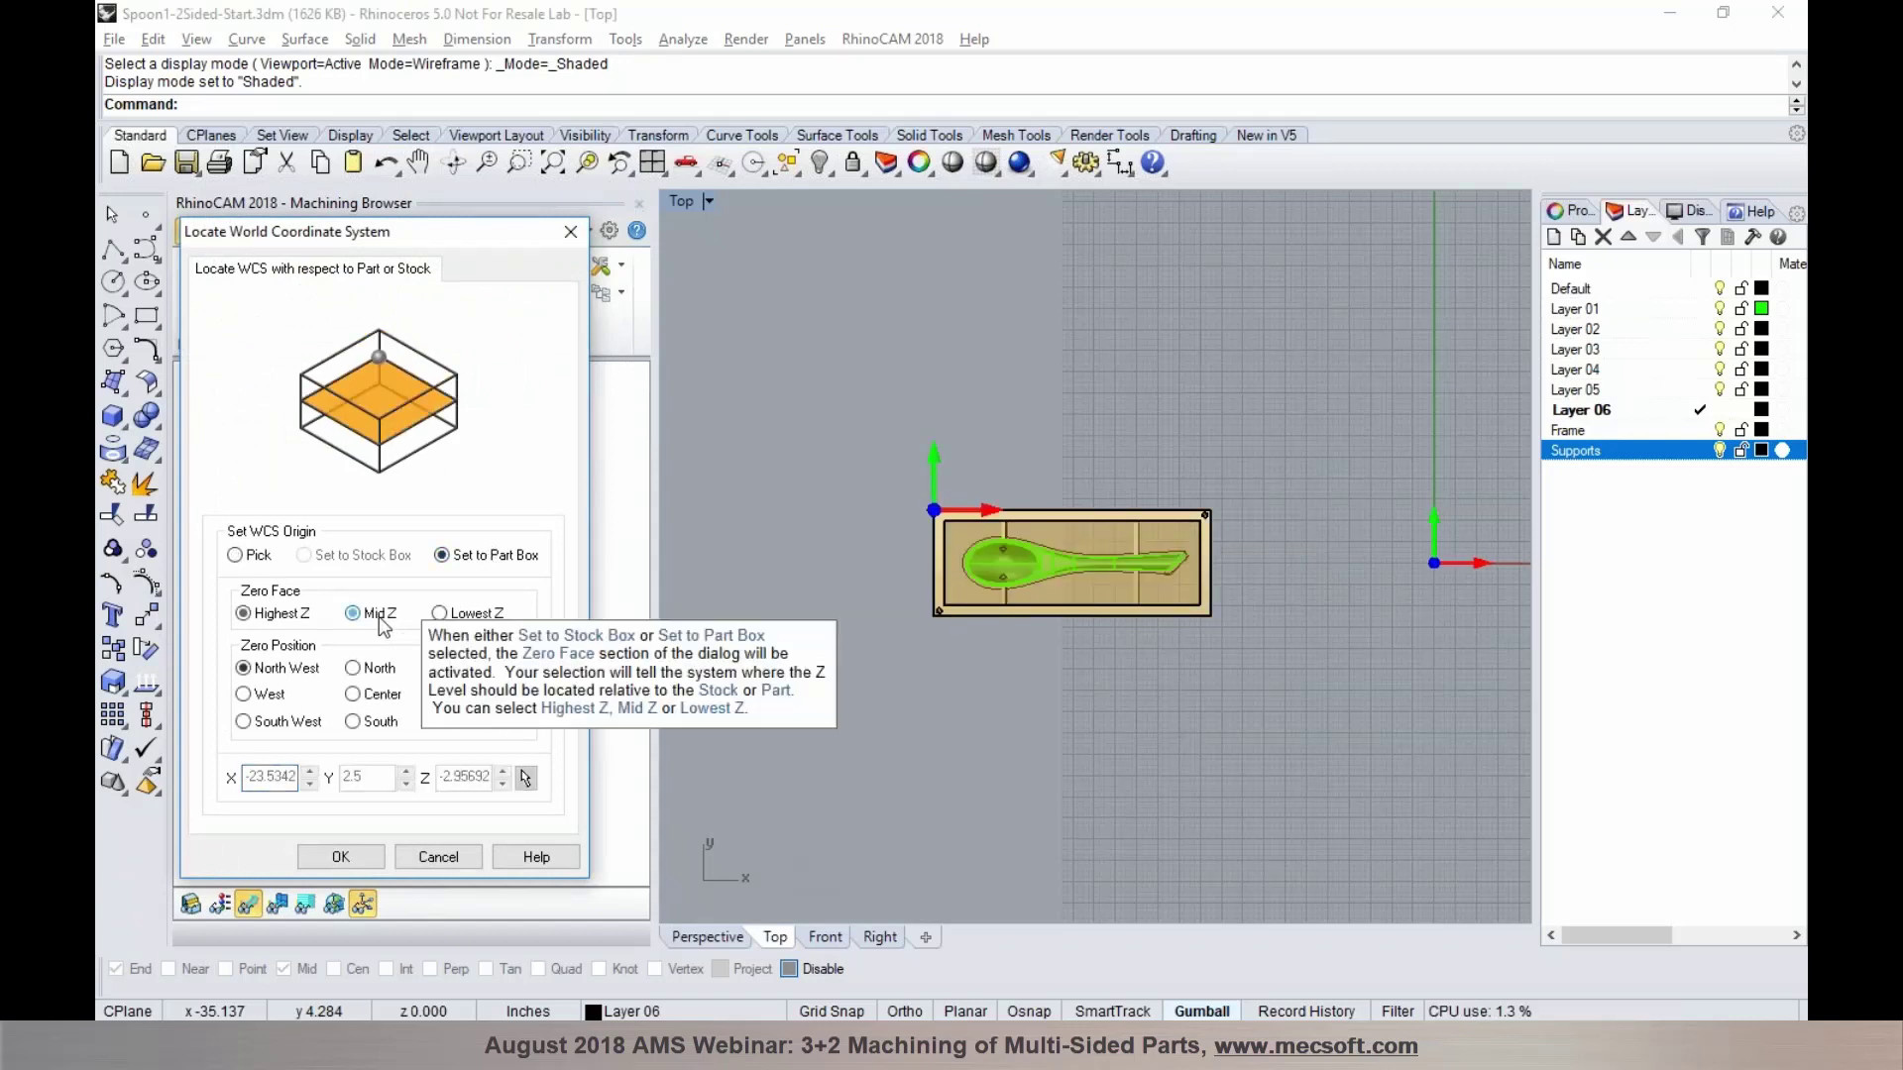
left_click(379, 696)
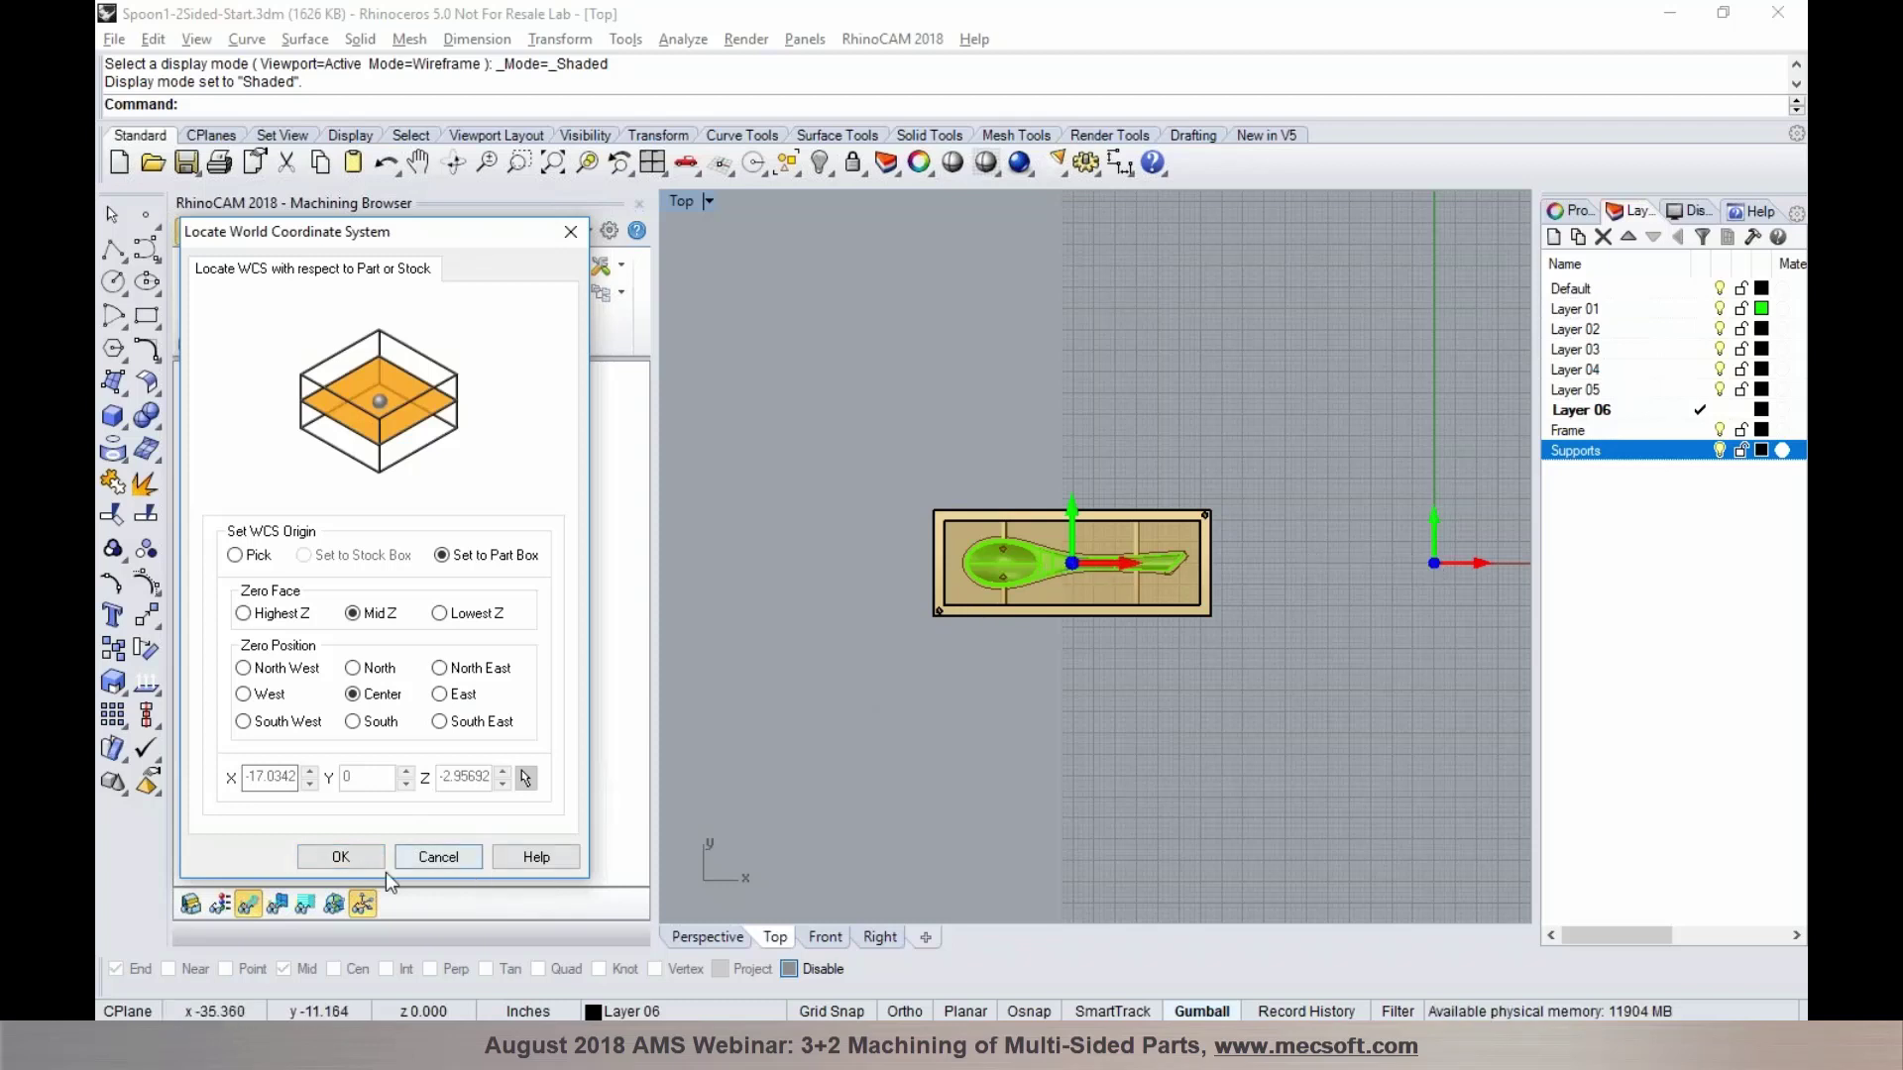
left_click(340, 857)
Create a box stock from the model bounding box, 13 long, 5 wide and 1.5 inches high
left_click(702, 936)
scroll(1090, 649, "down", 3)
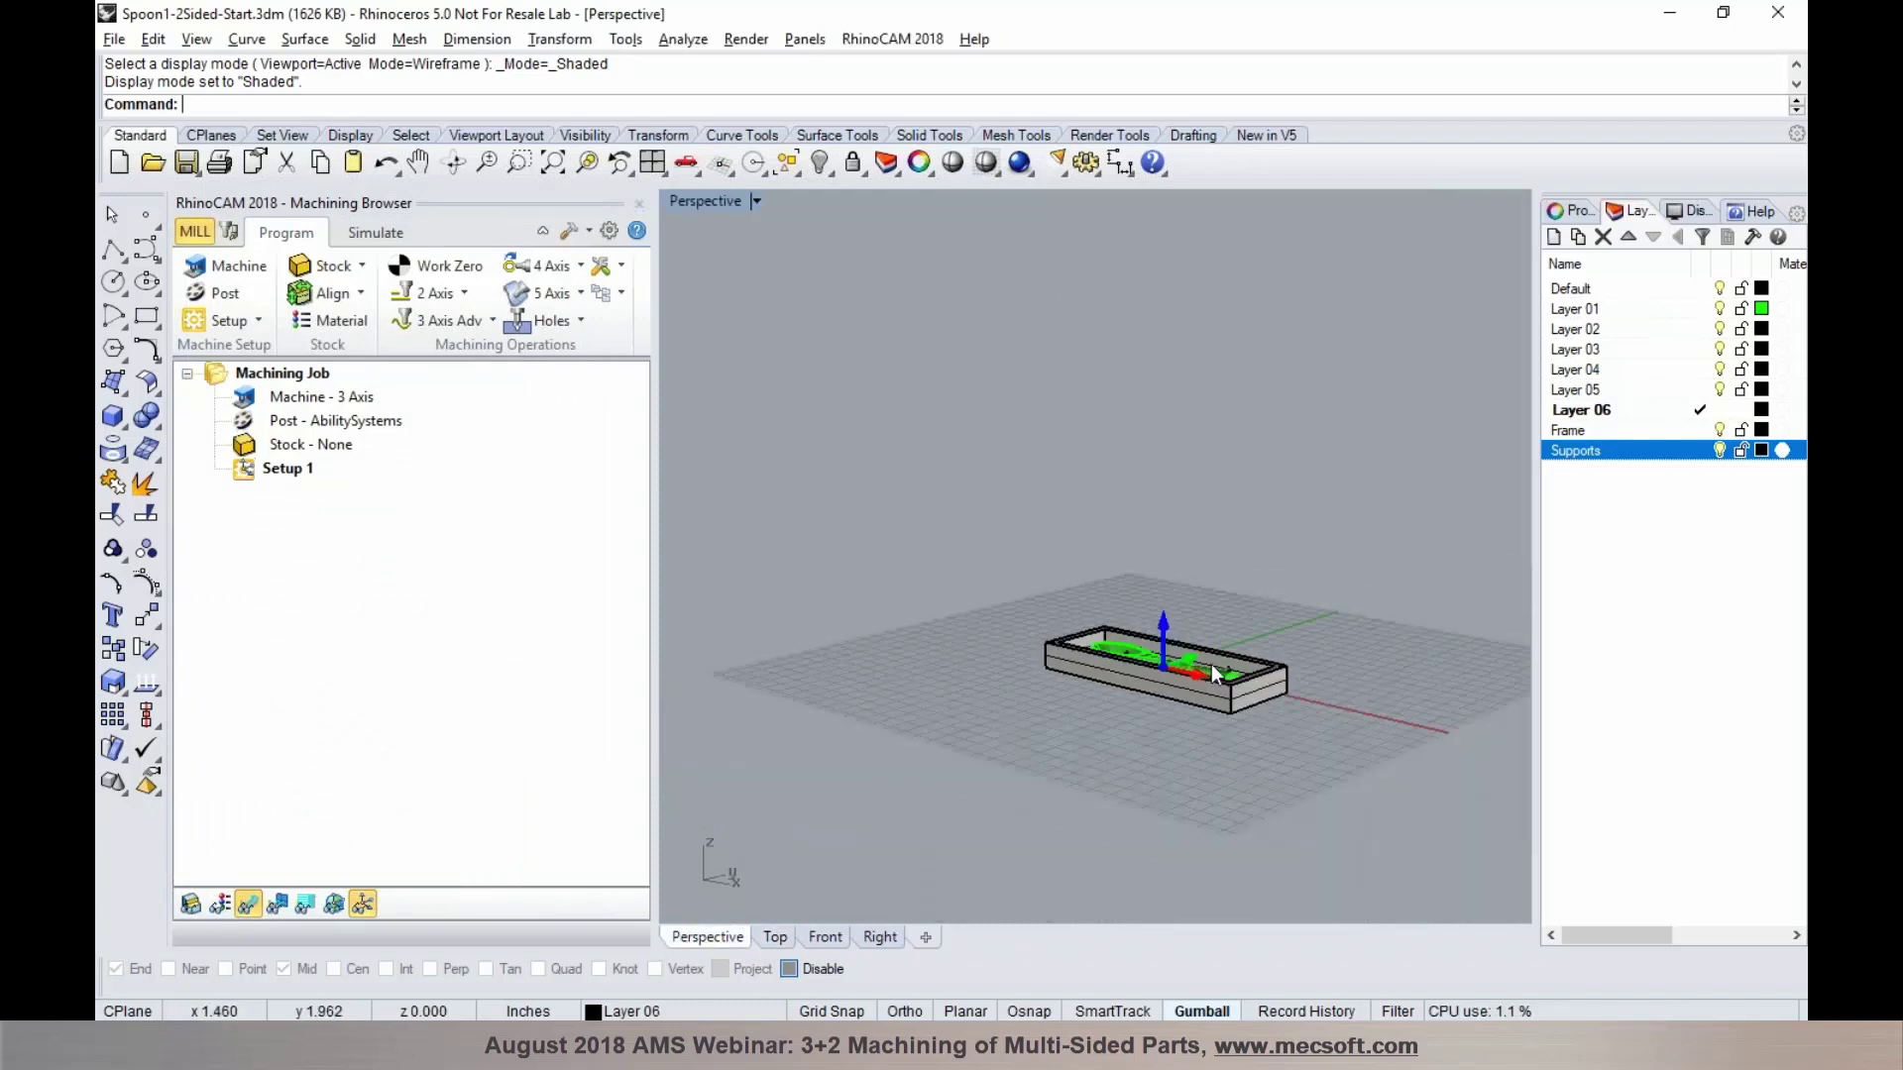
scroll(1186, 694, "up", 5)
mouse_move(1026, 760)
right_mouse_down()
mouse_move(1031, 723)
mouse_move(1044, 750)
right_mouse_up()
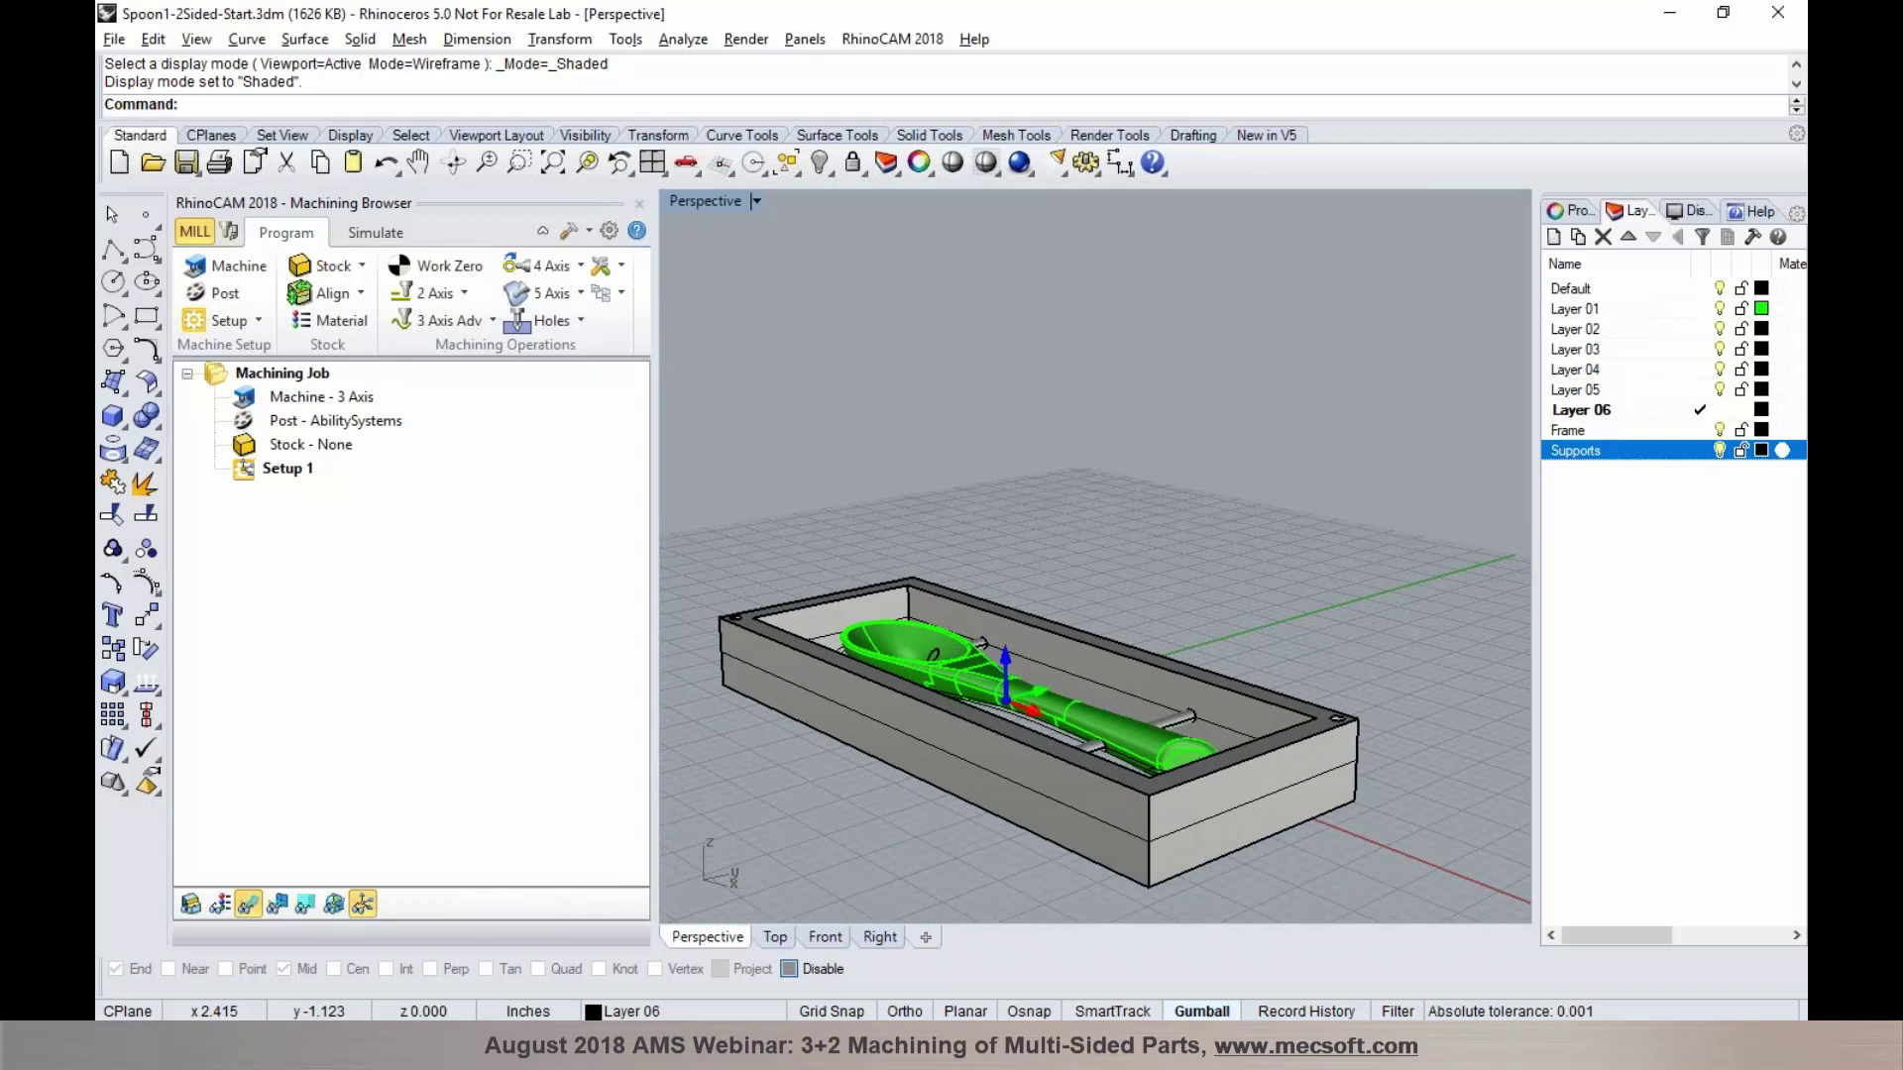
scroll(1057, 652, "down", 4)
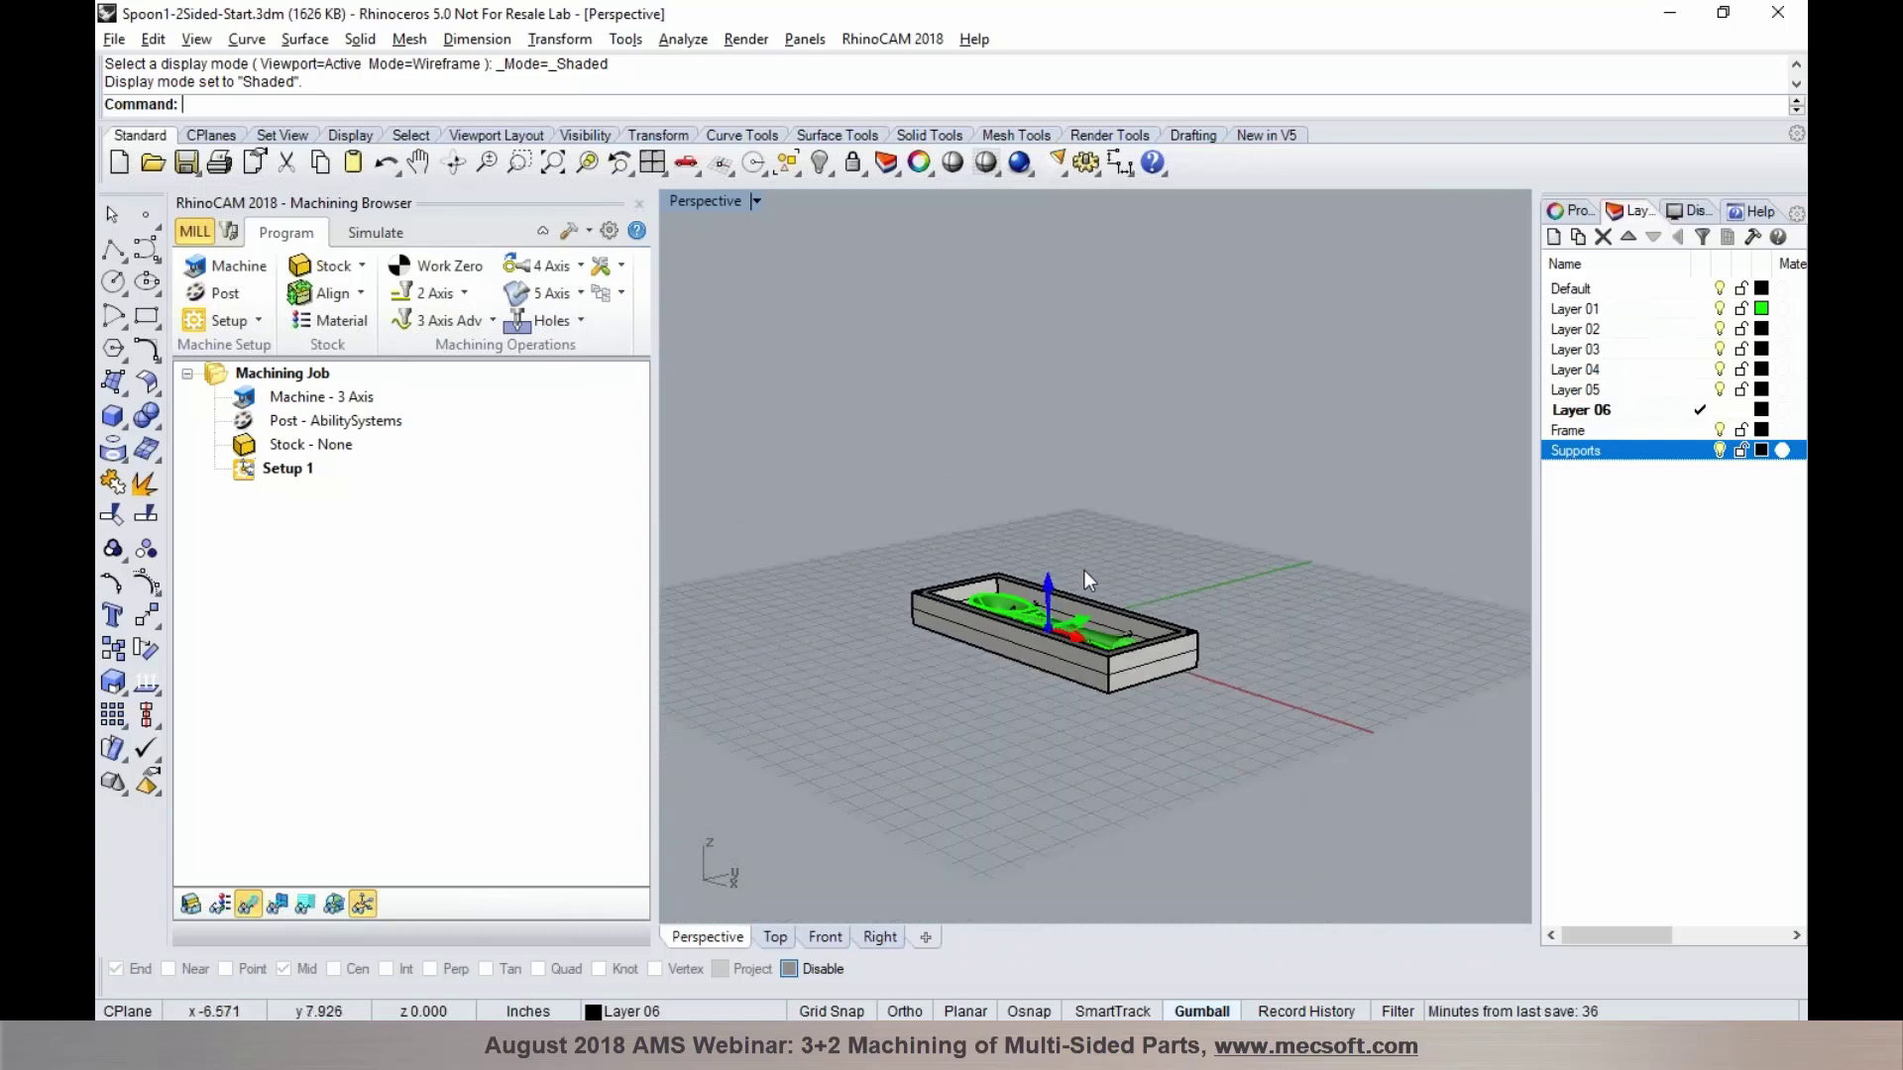
left_click(364, 269)
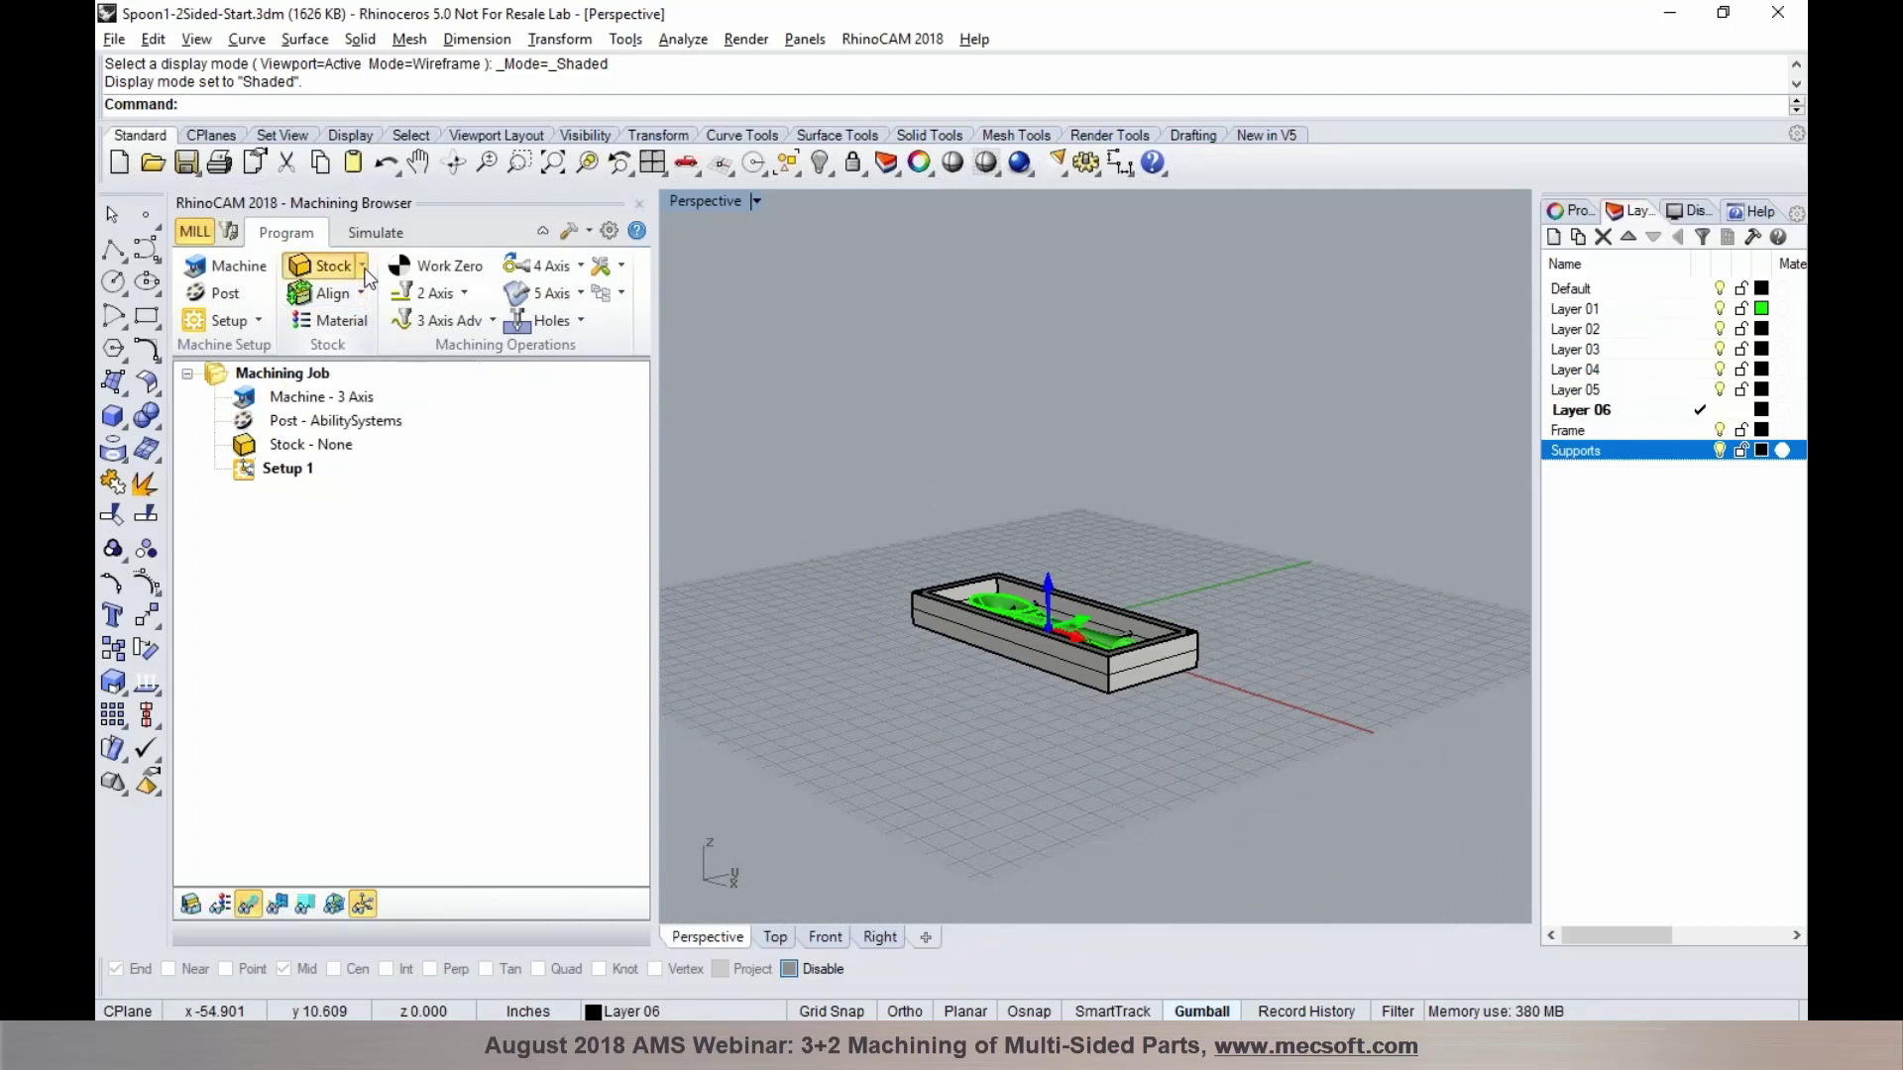
left_click(342, 298)
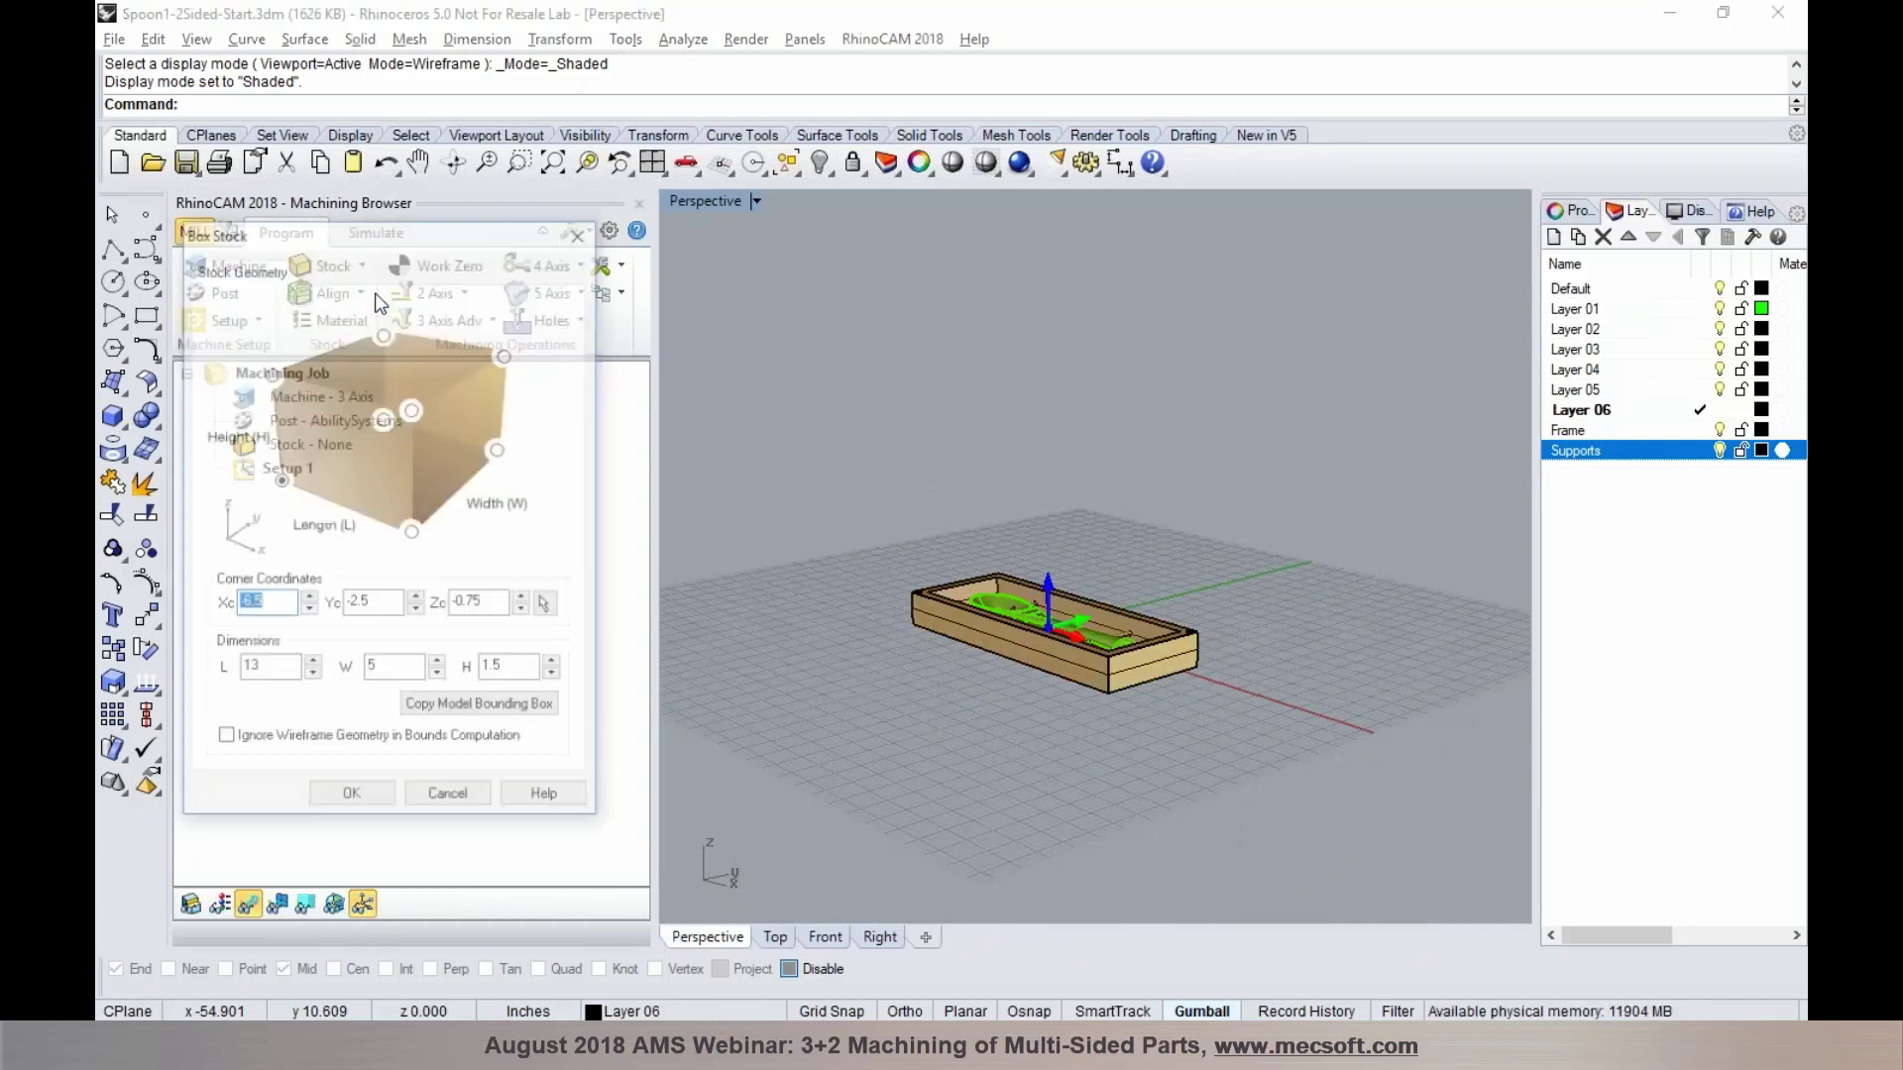
left_click(478, 707)
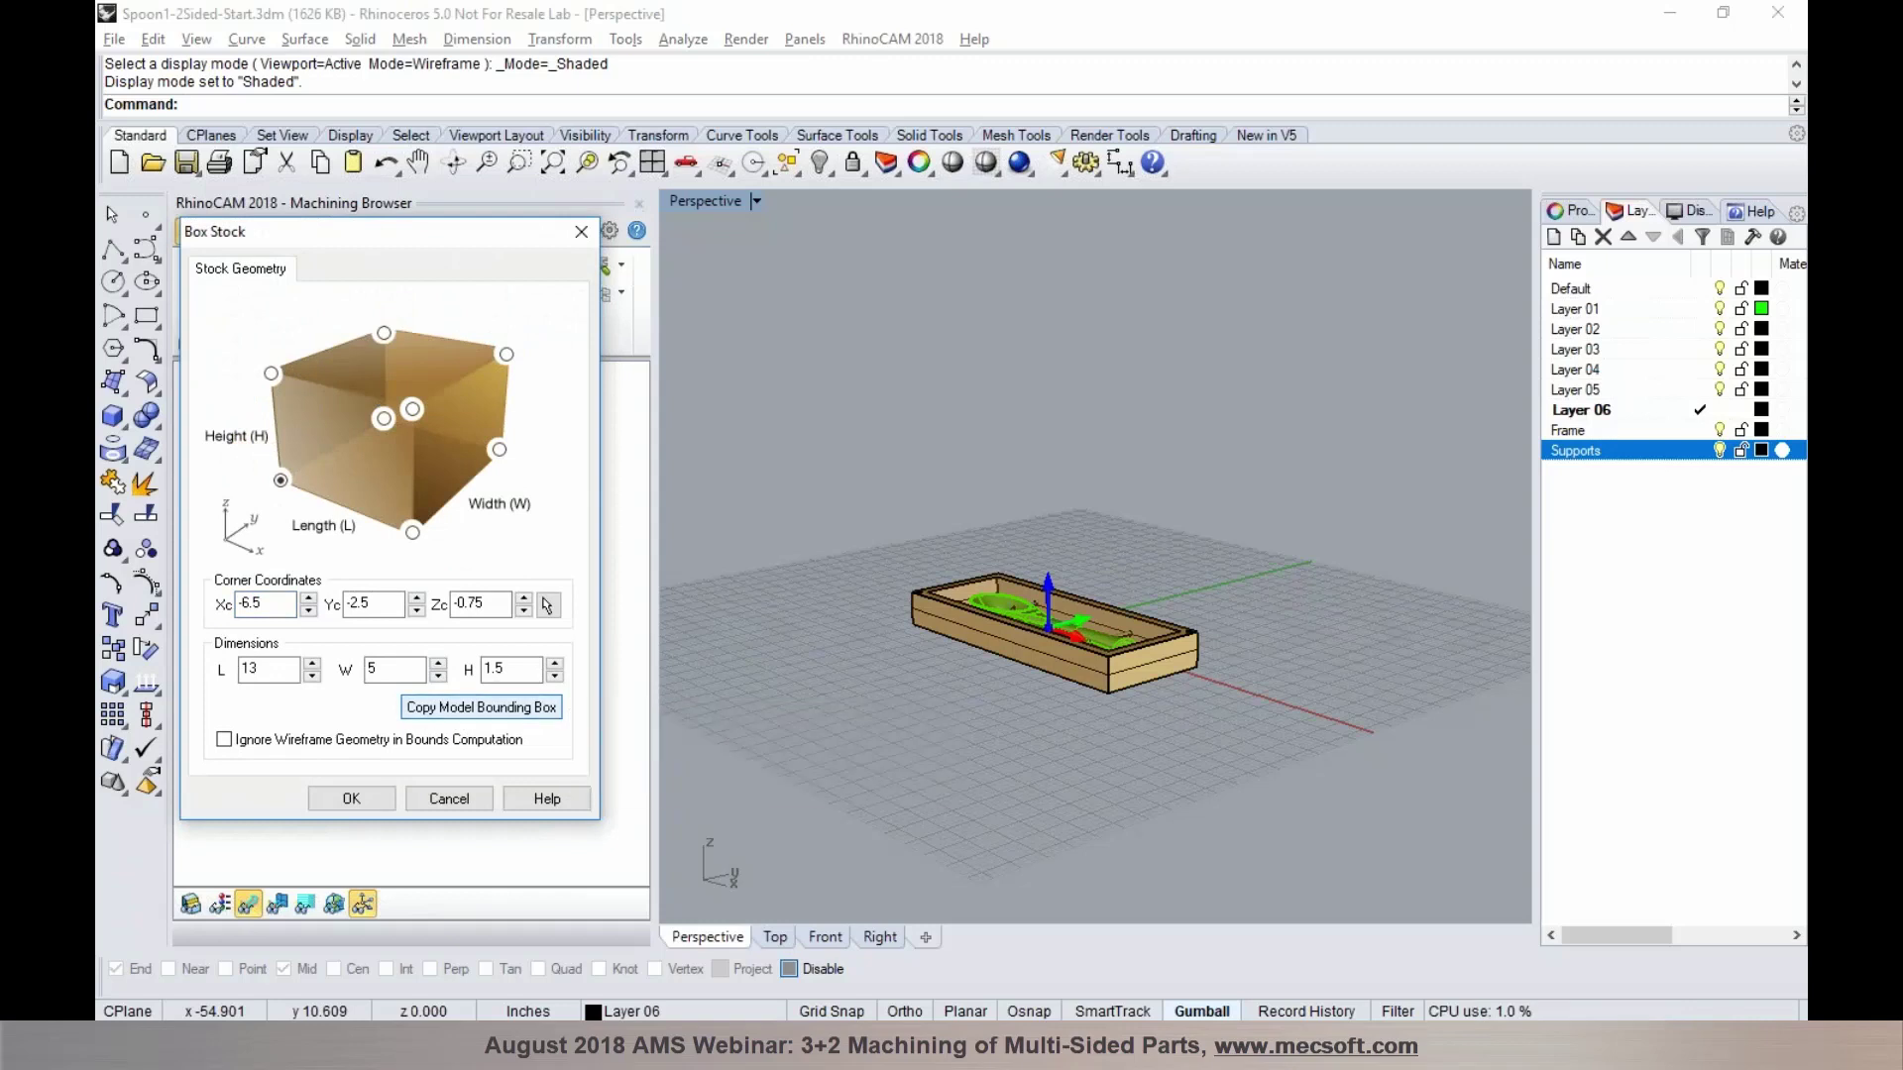
left_click(380, 801)
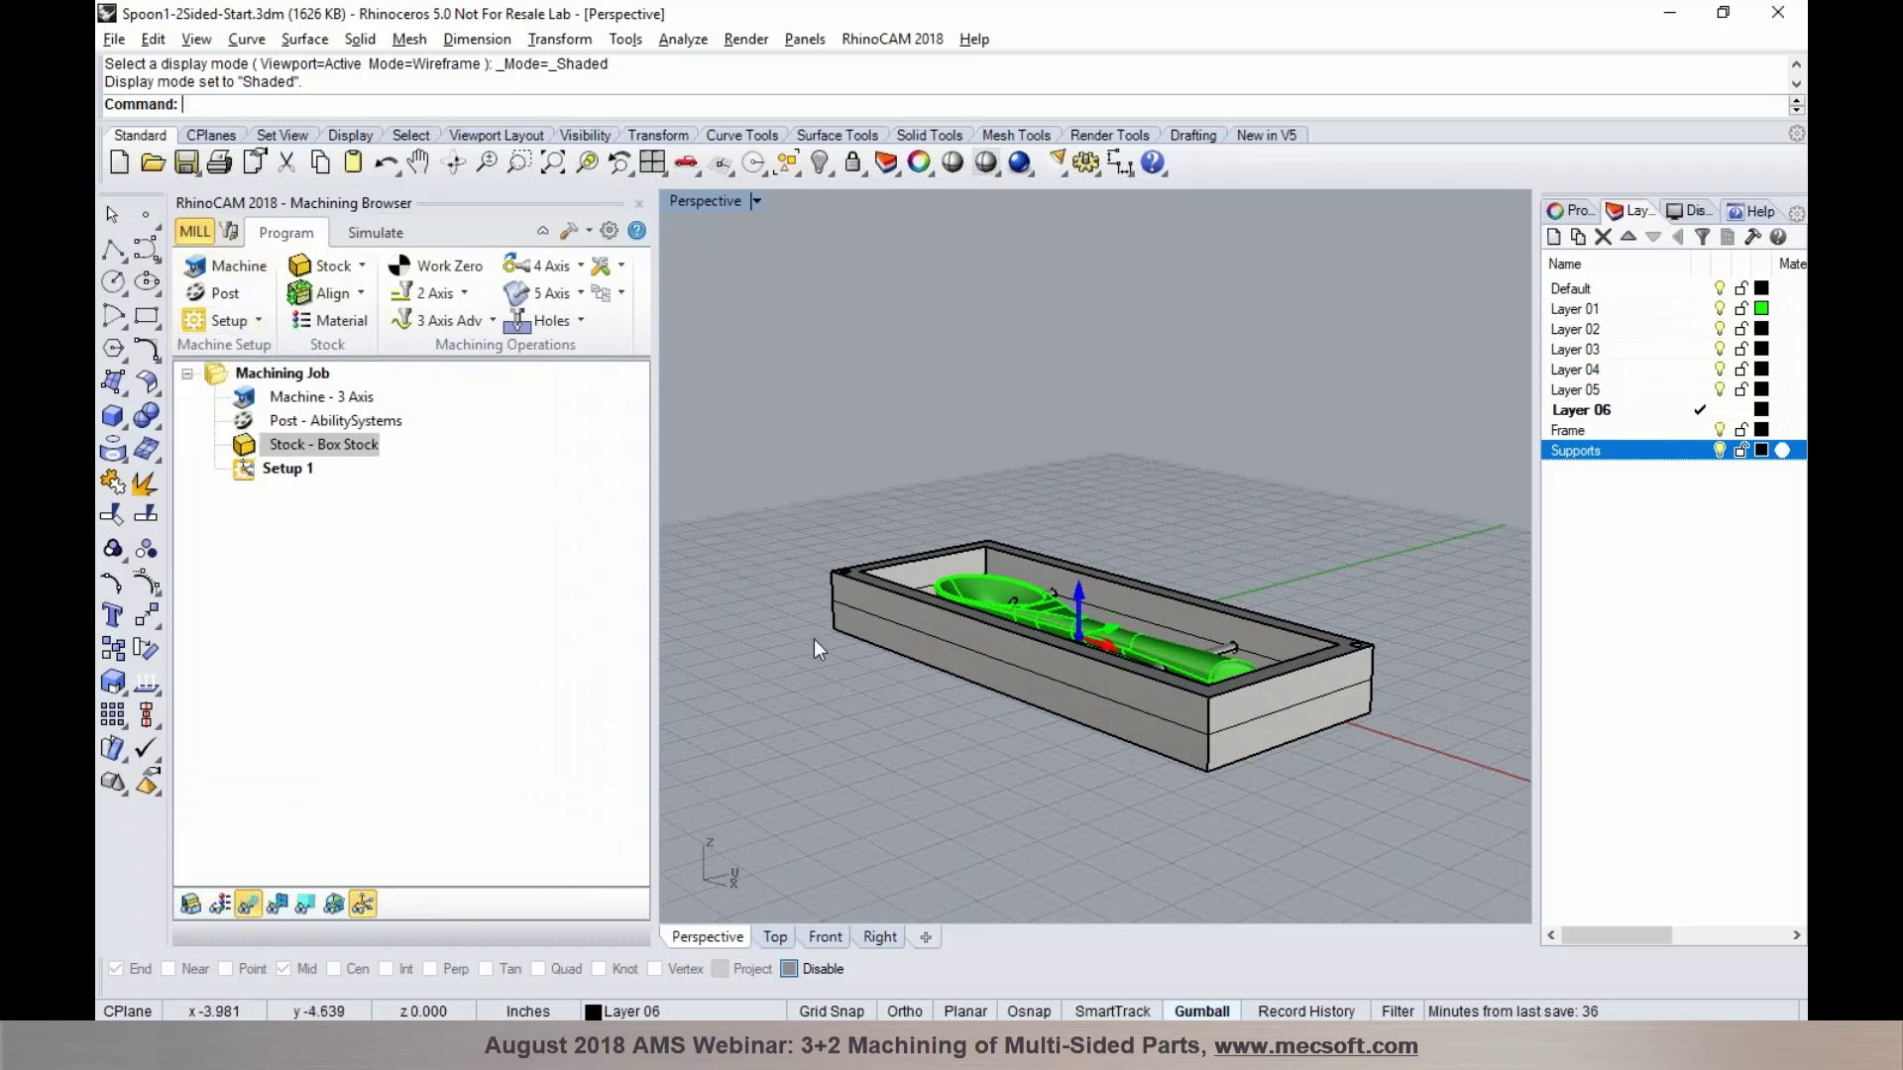
left_click(220, 267)
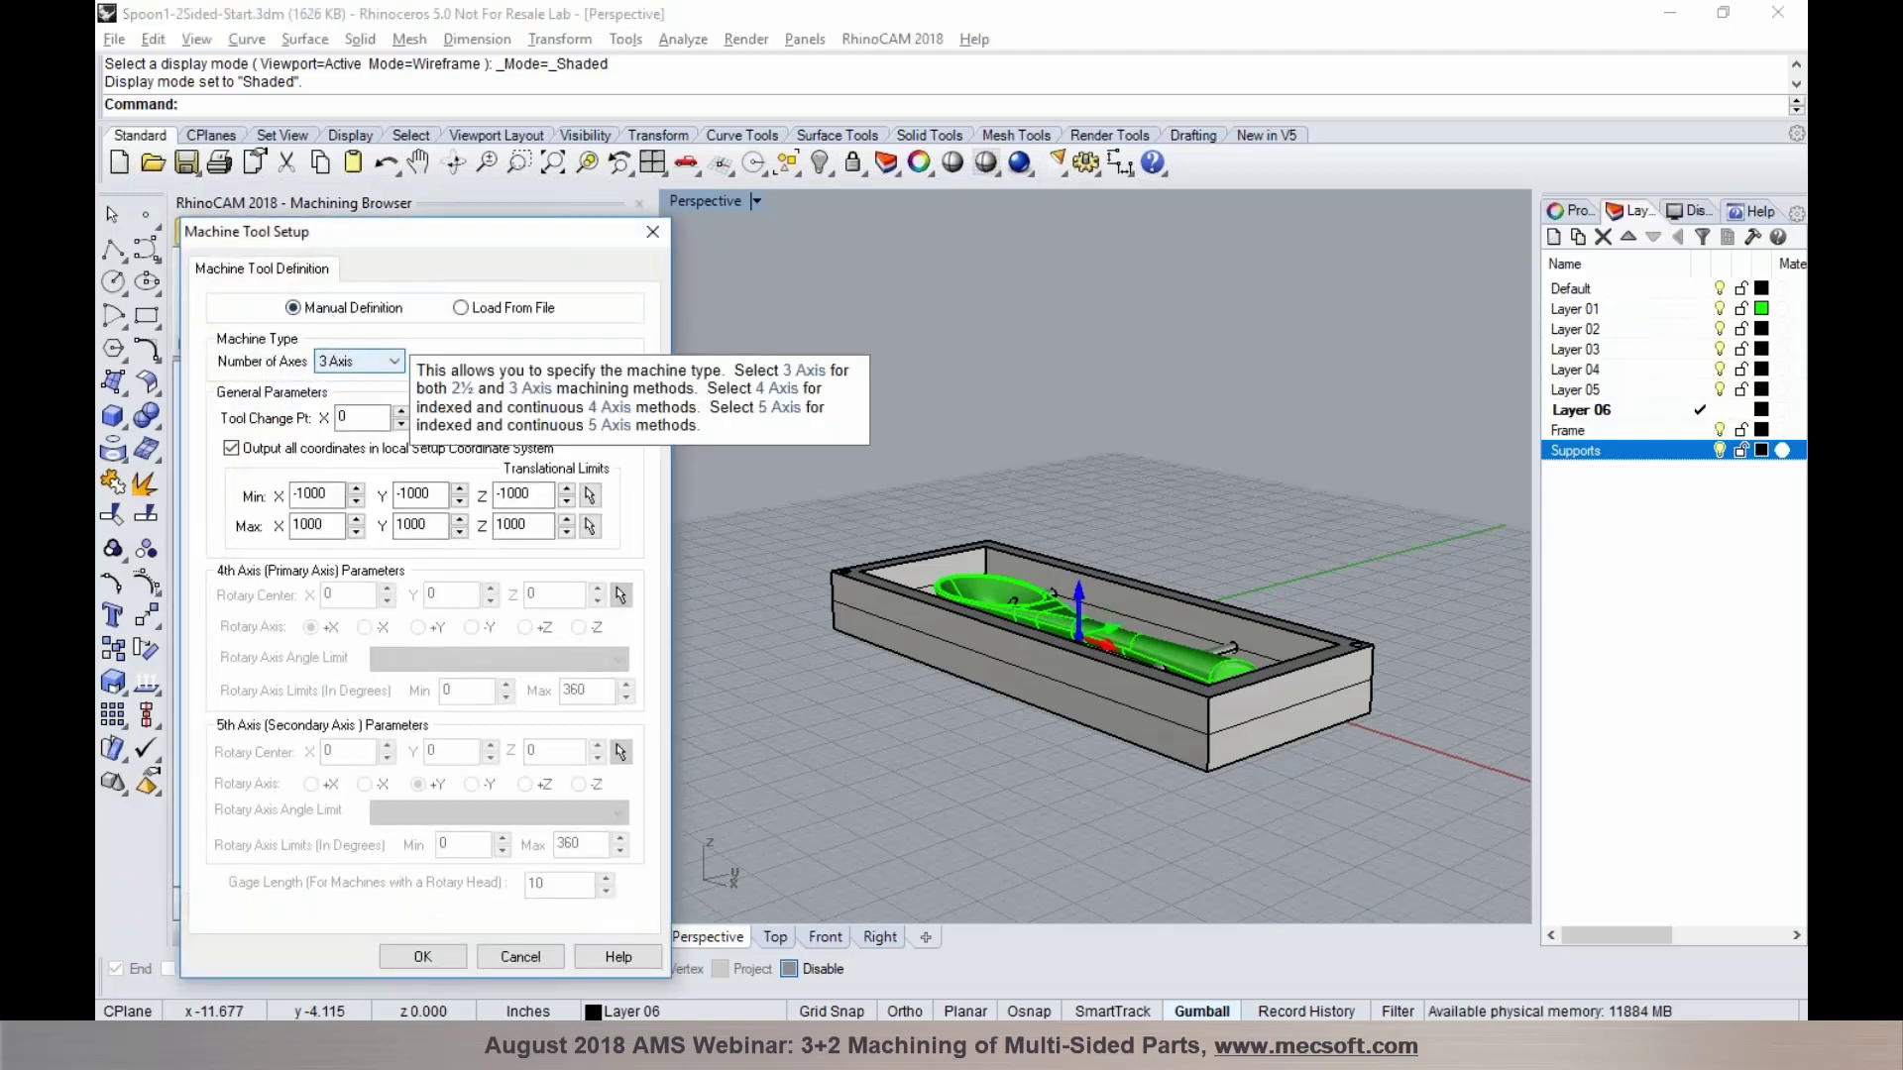
left_click(357, 363)
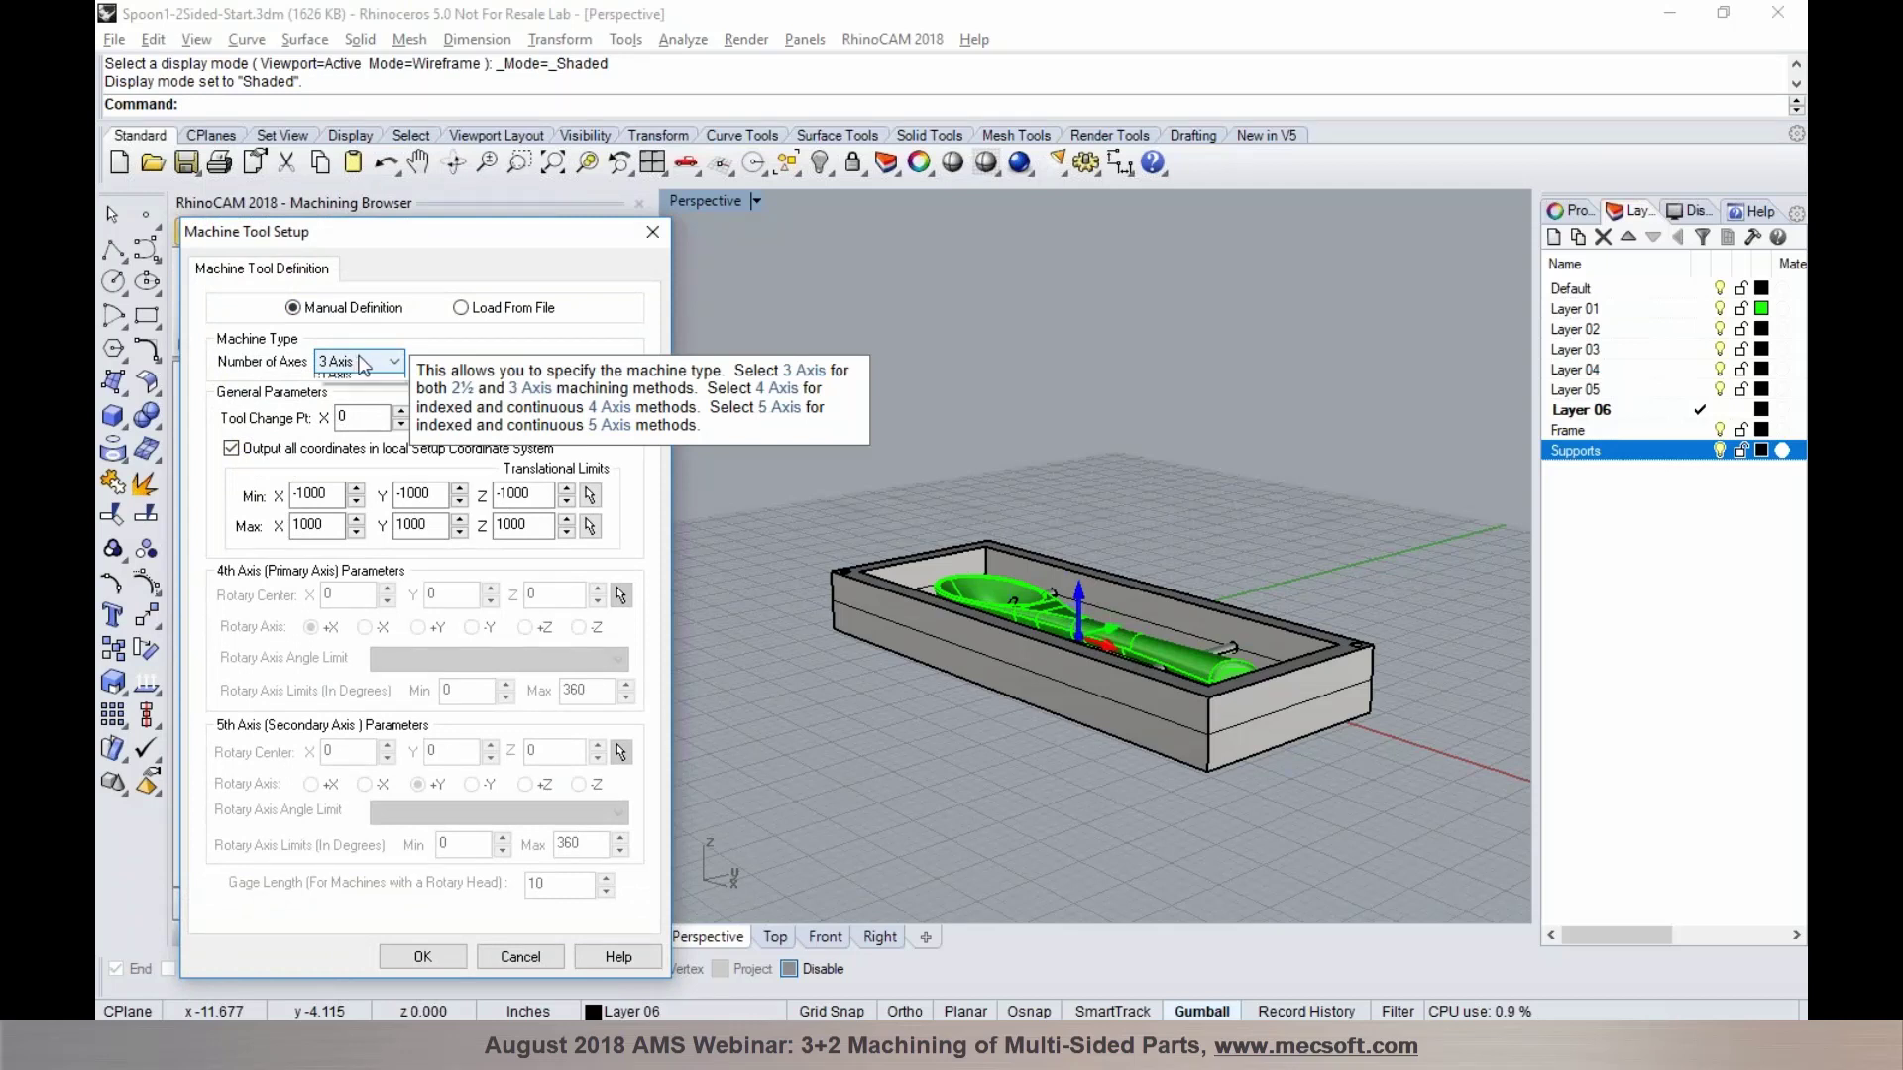
left_click(357, 398)
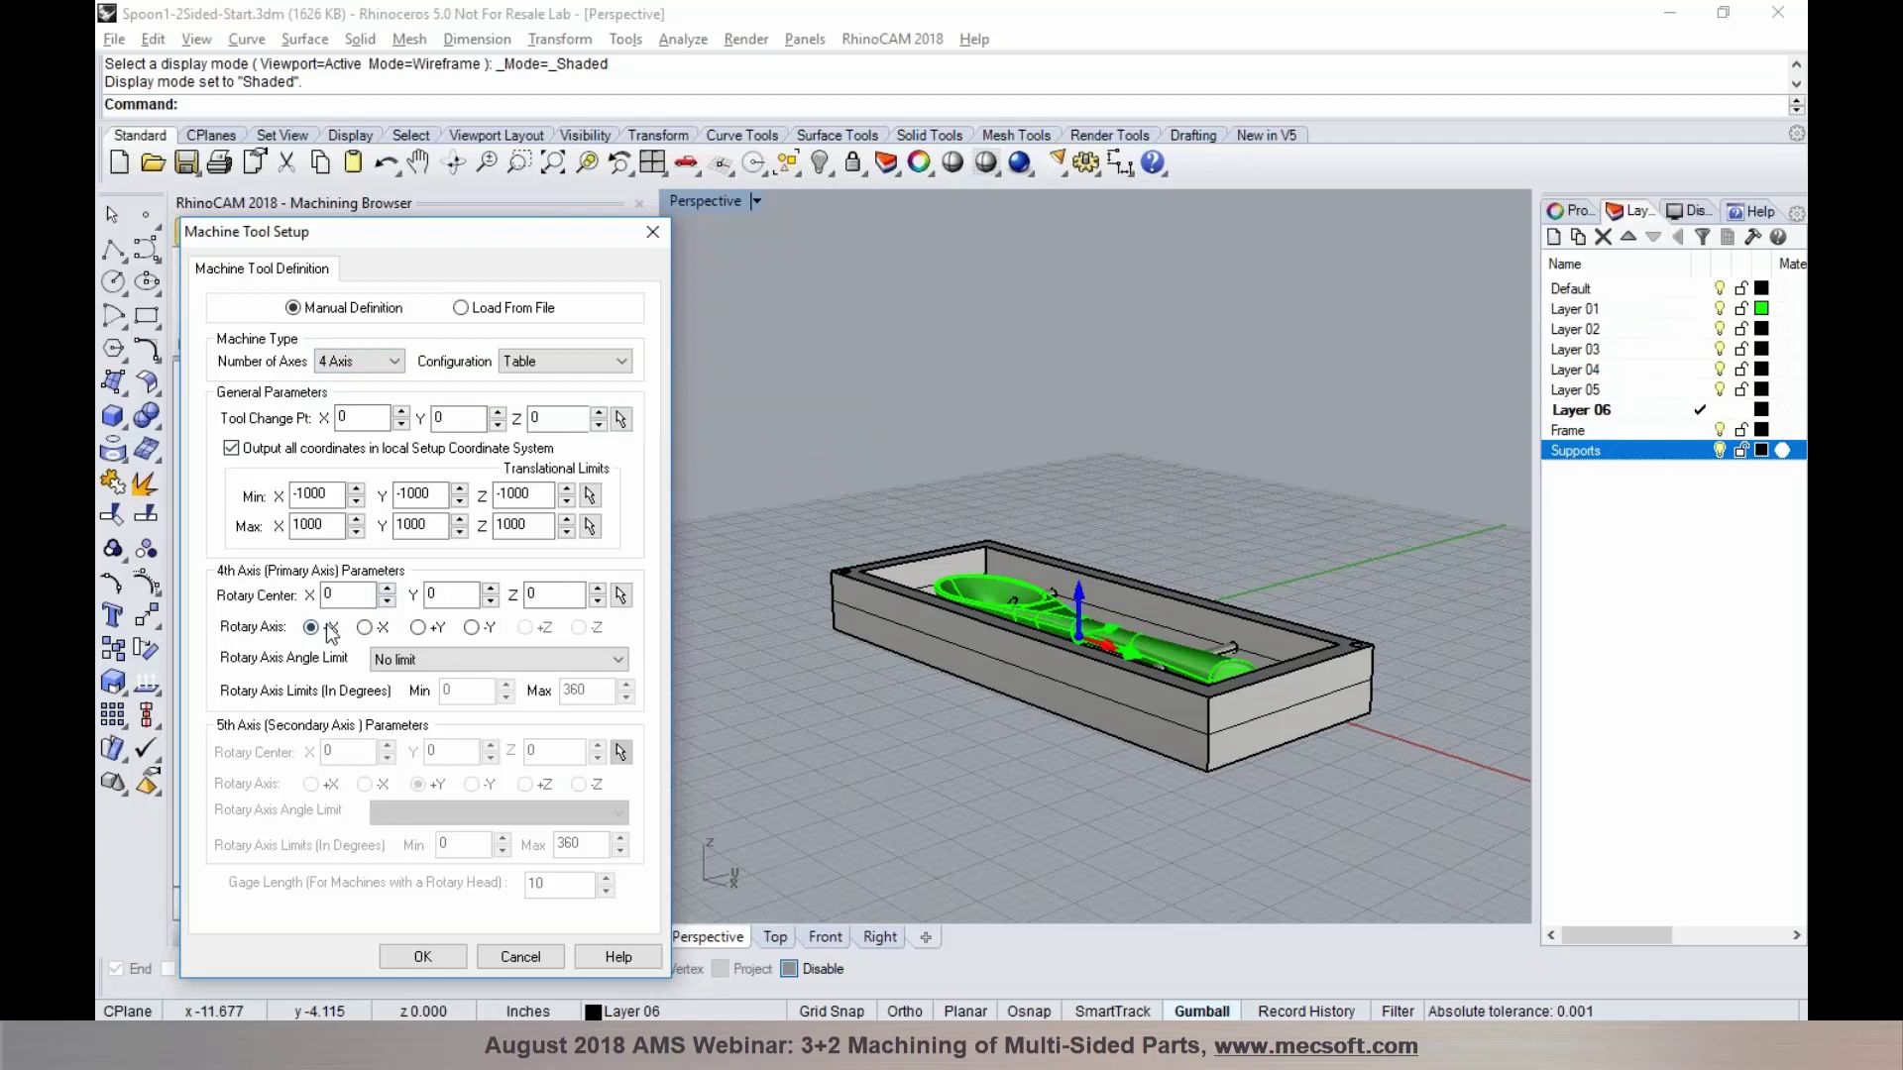
mouse_move(363, 623)
left_click(421, 629)
left_click(311, 627)
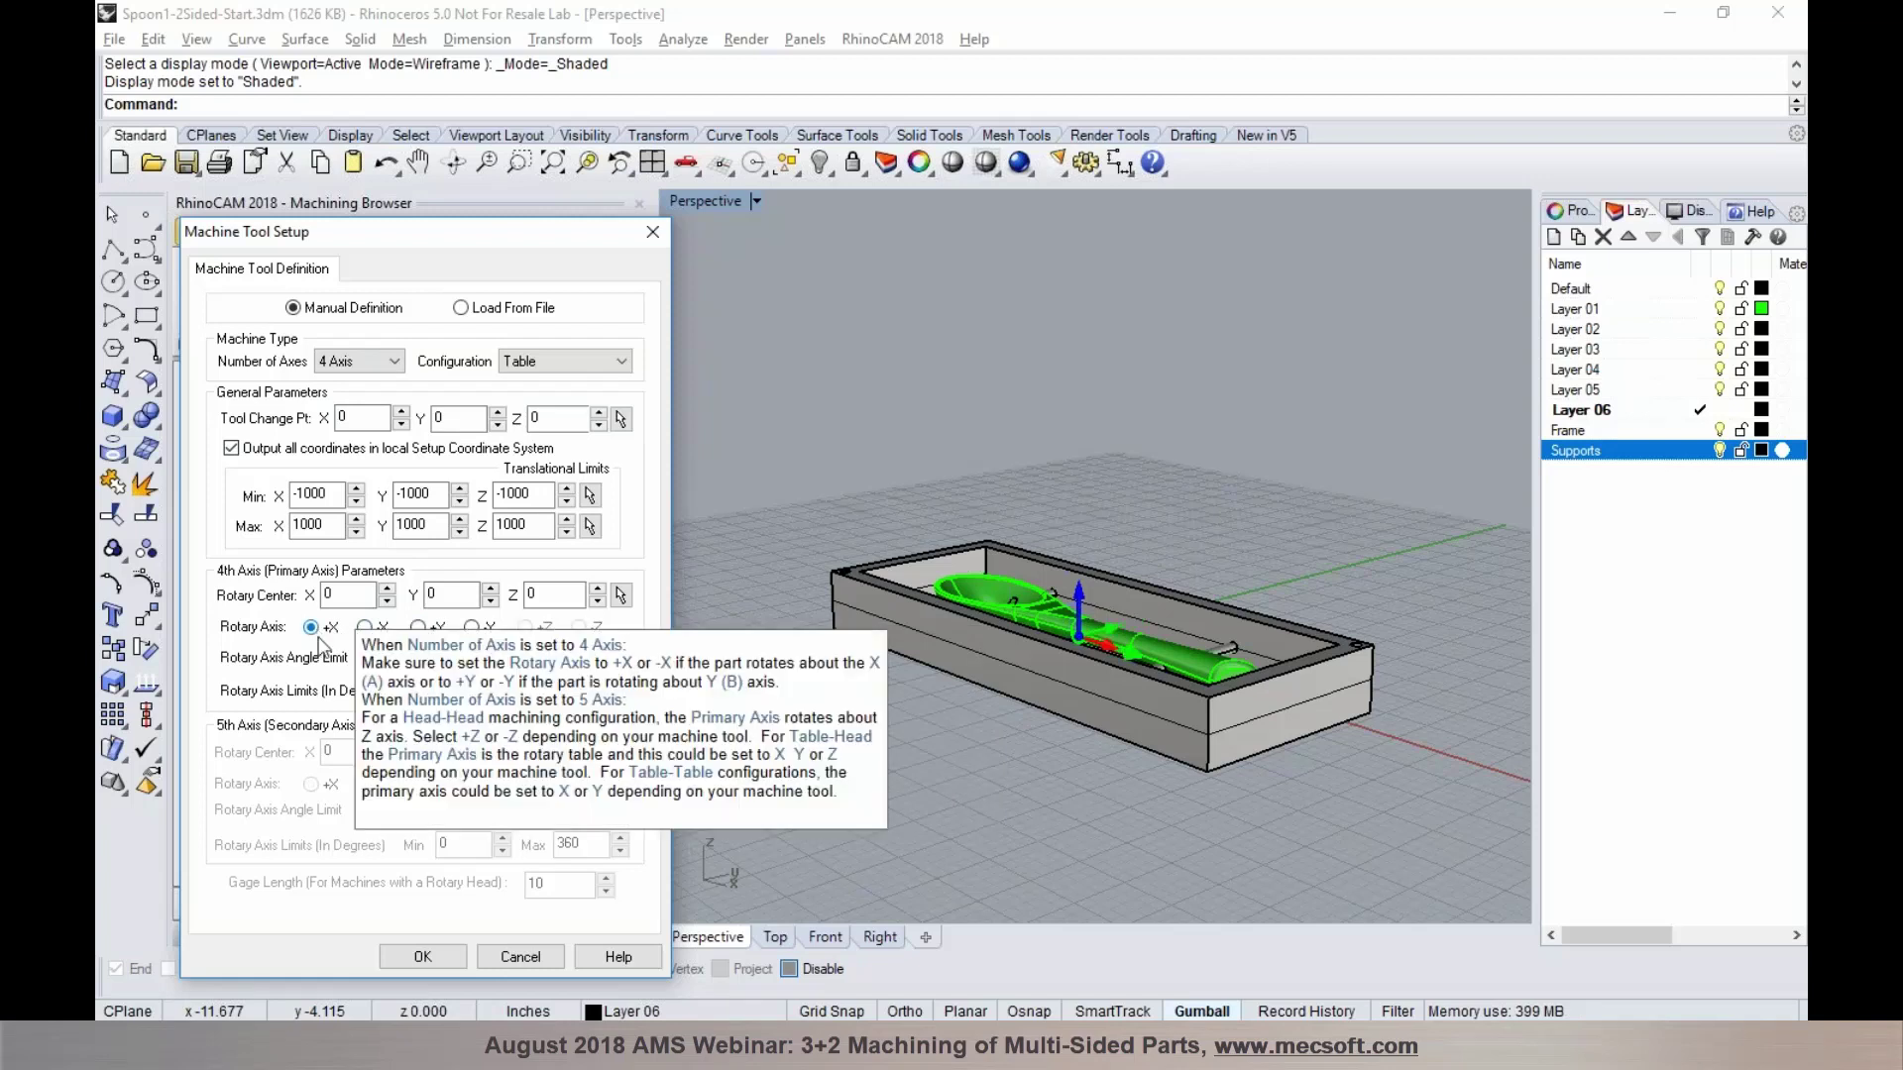
left_click(517, 957)
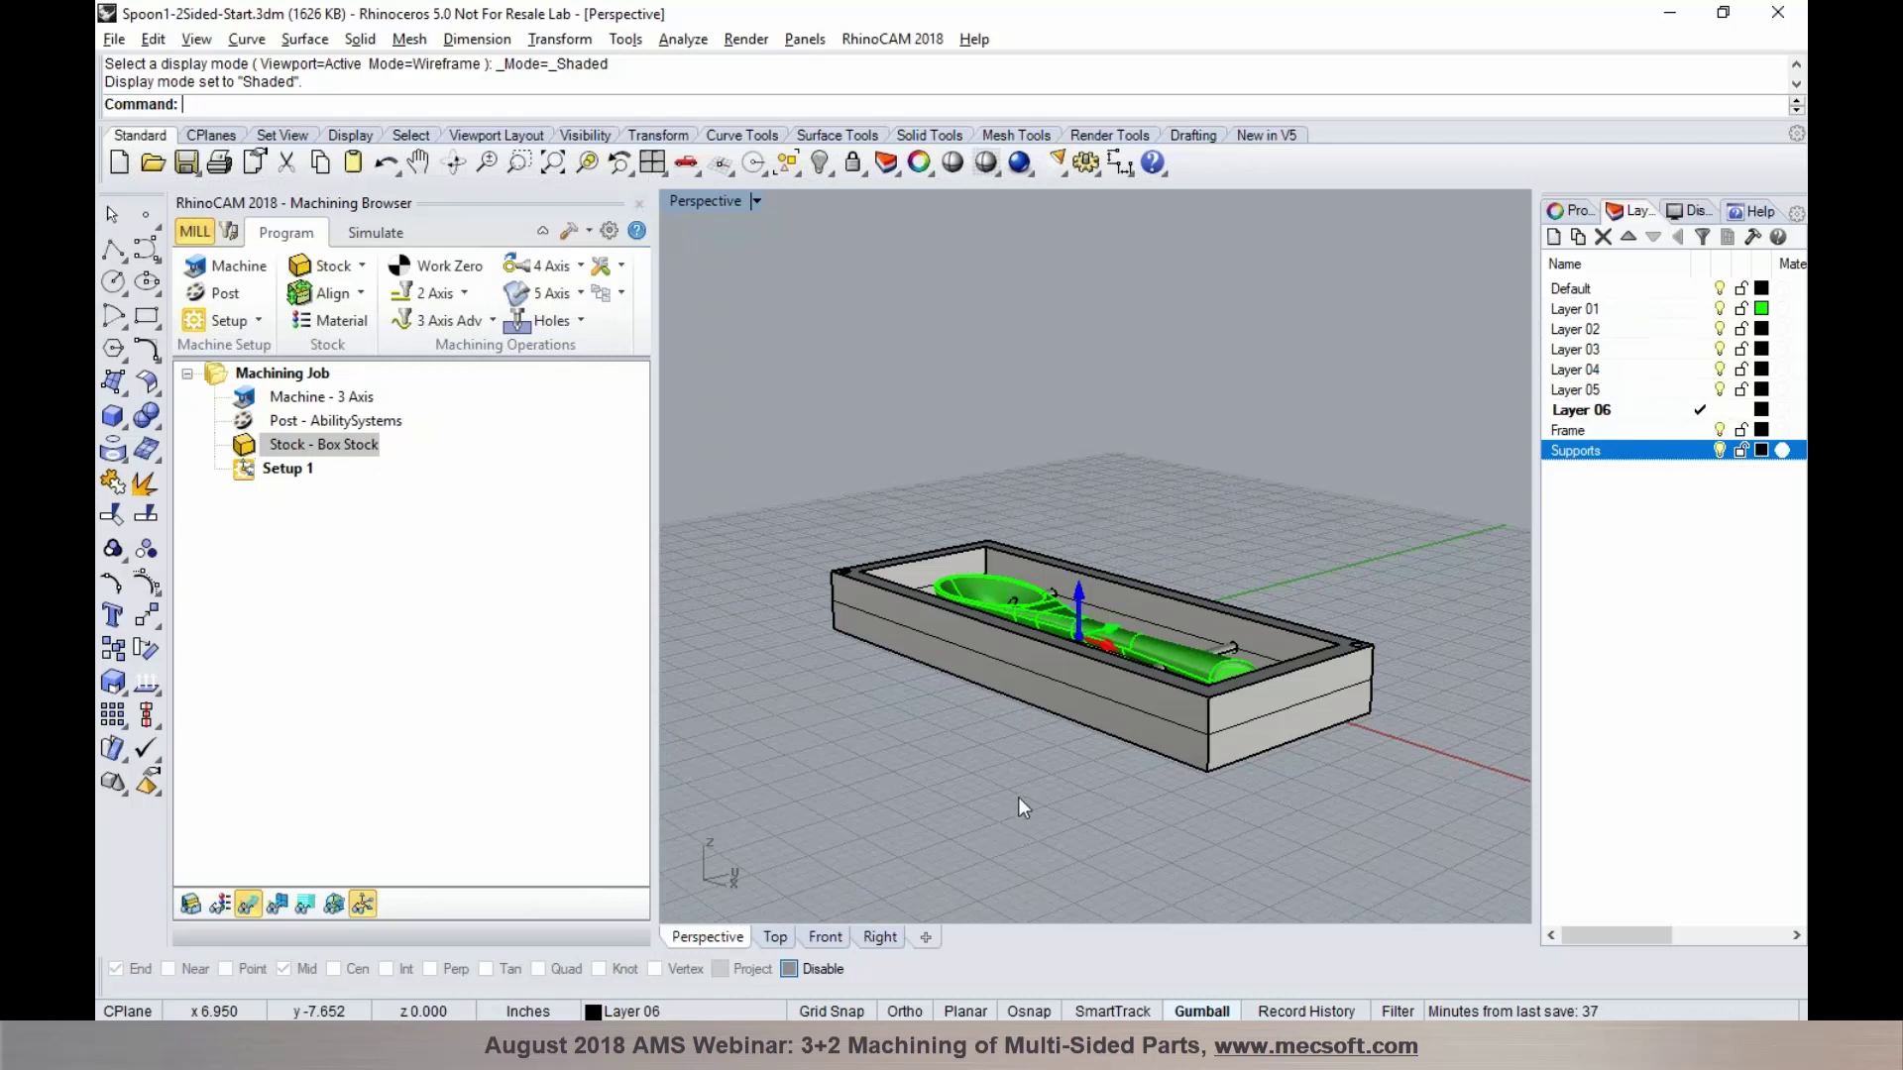
Open the programmed spoon file Spoon1-2Sided.3dm and select Setup 1 in the machining job
right_click_drag(1027, 770, 1085, 787)
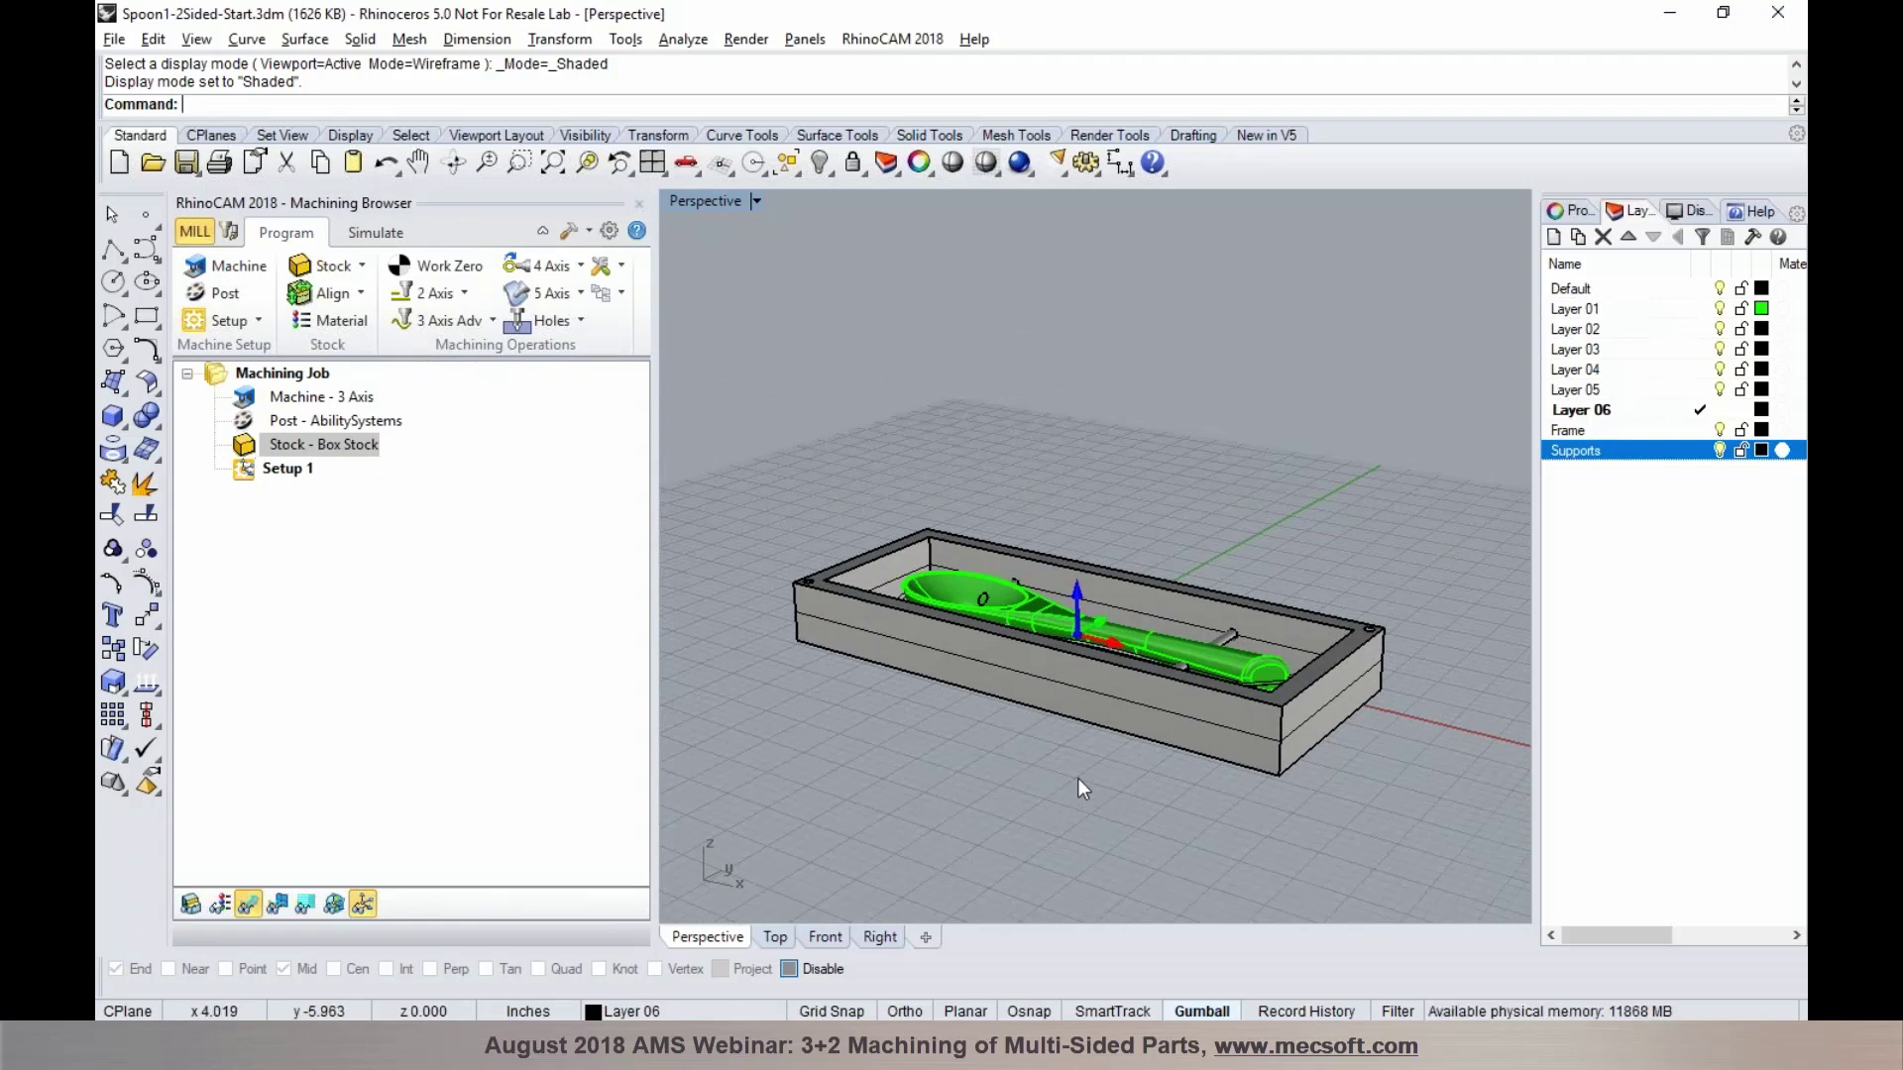
left_click(287, 469)
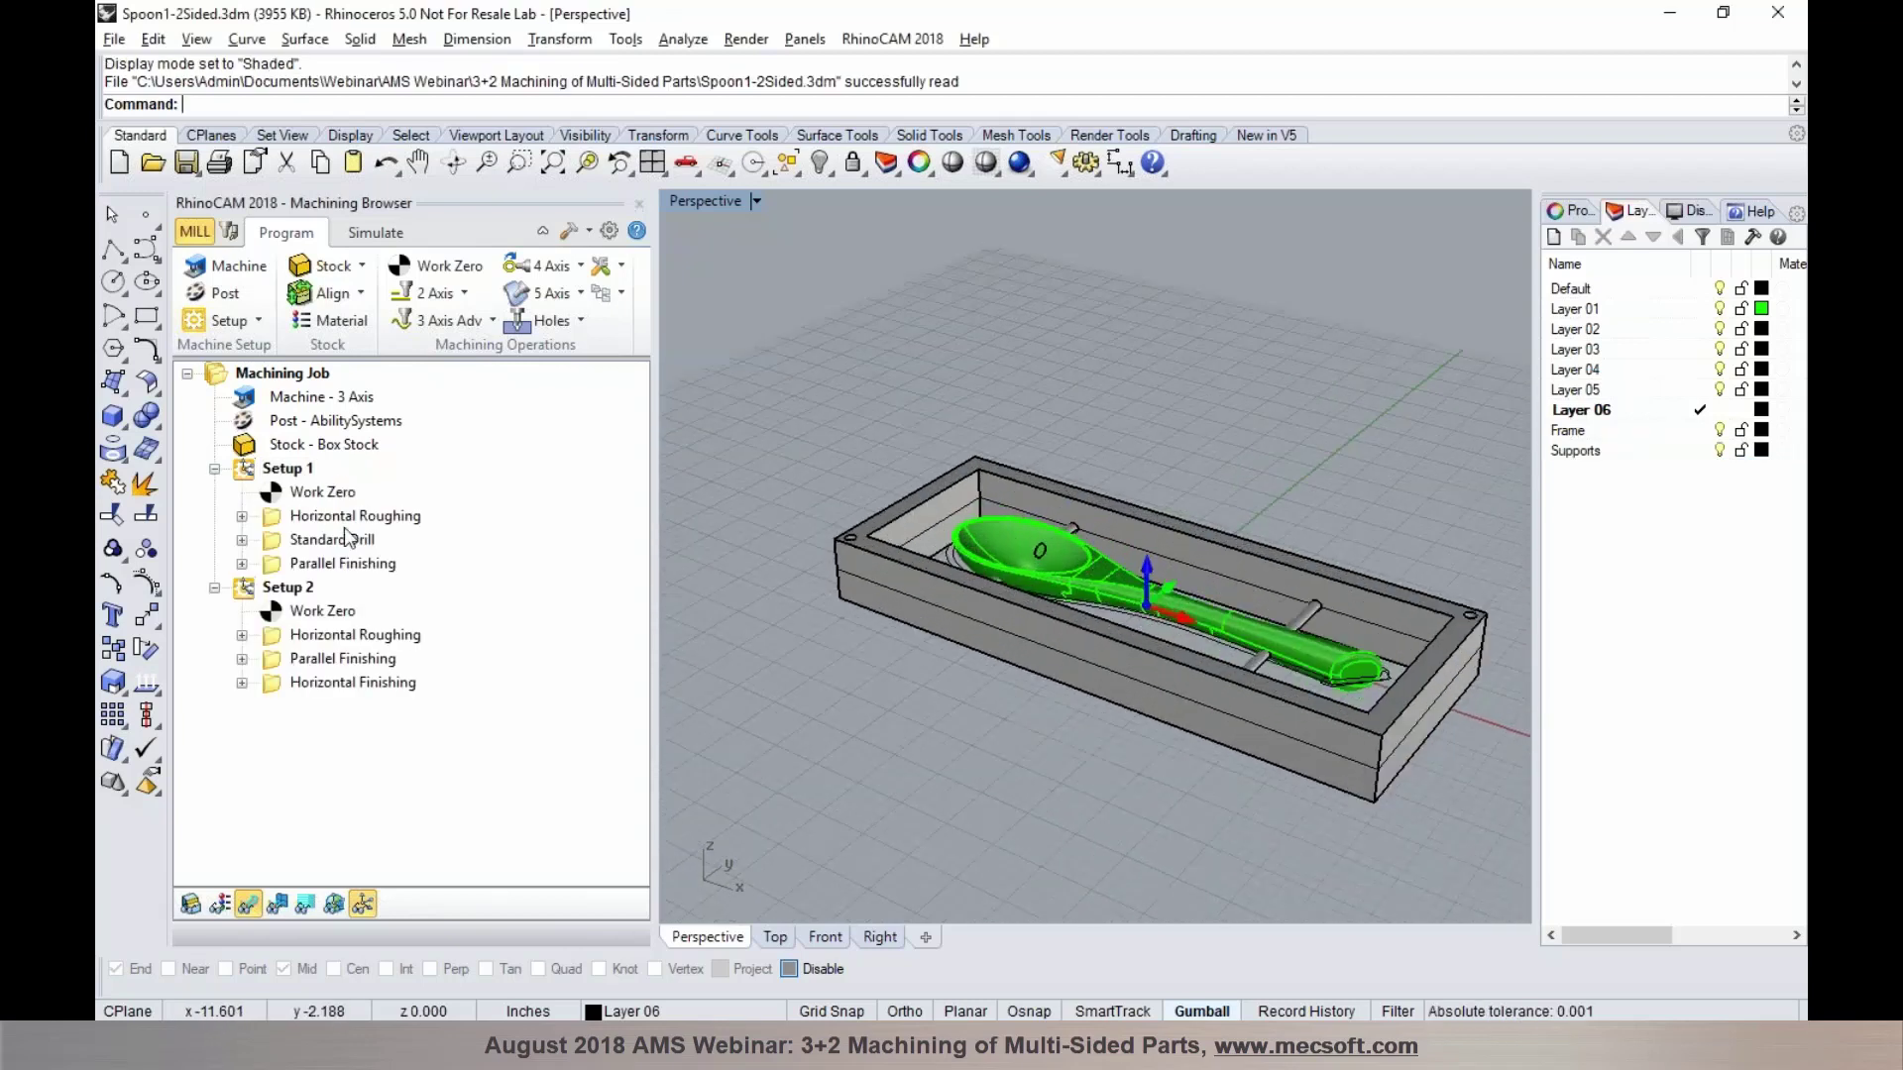
left_click(296, 473)
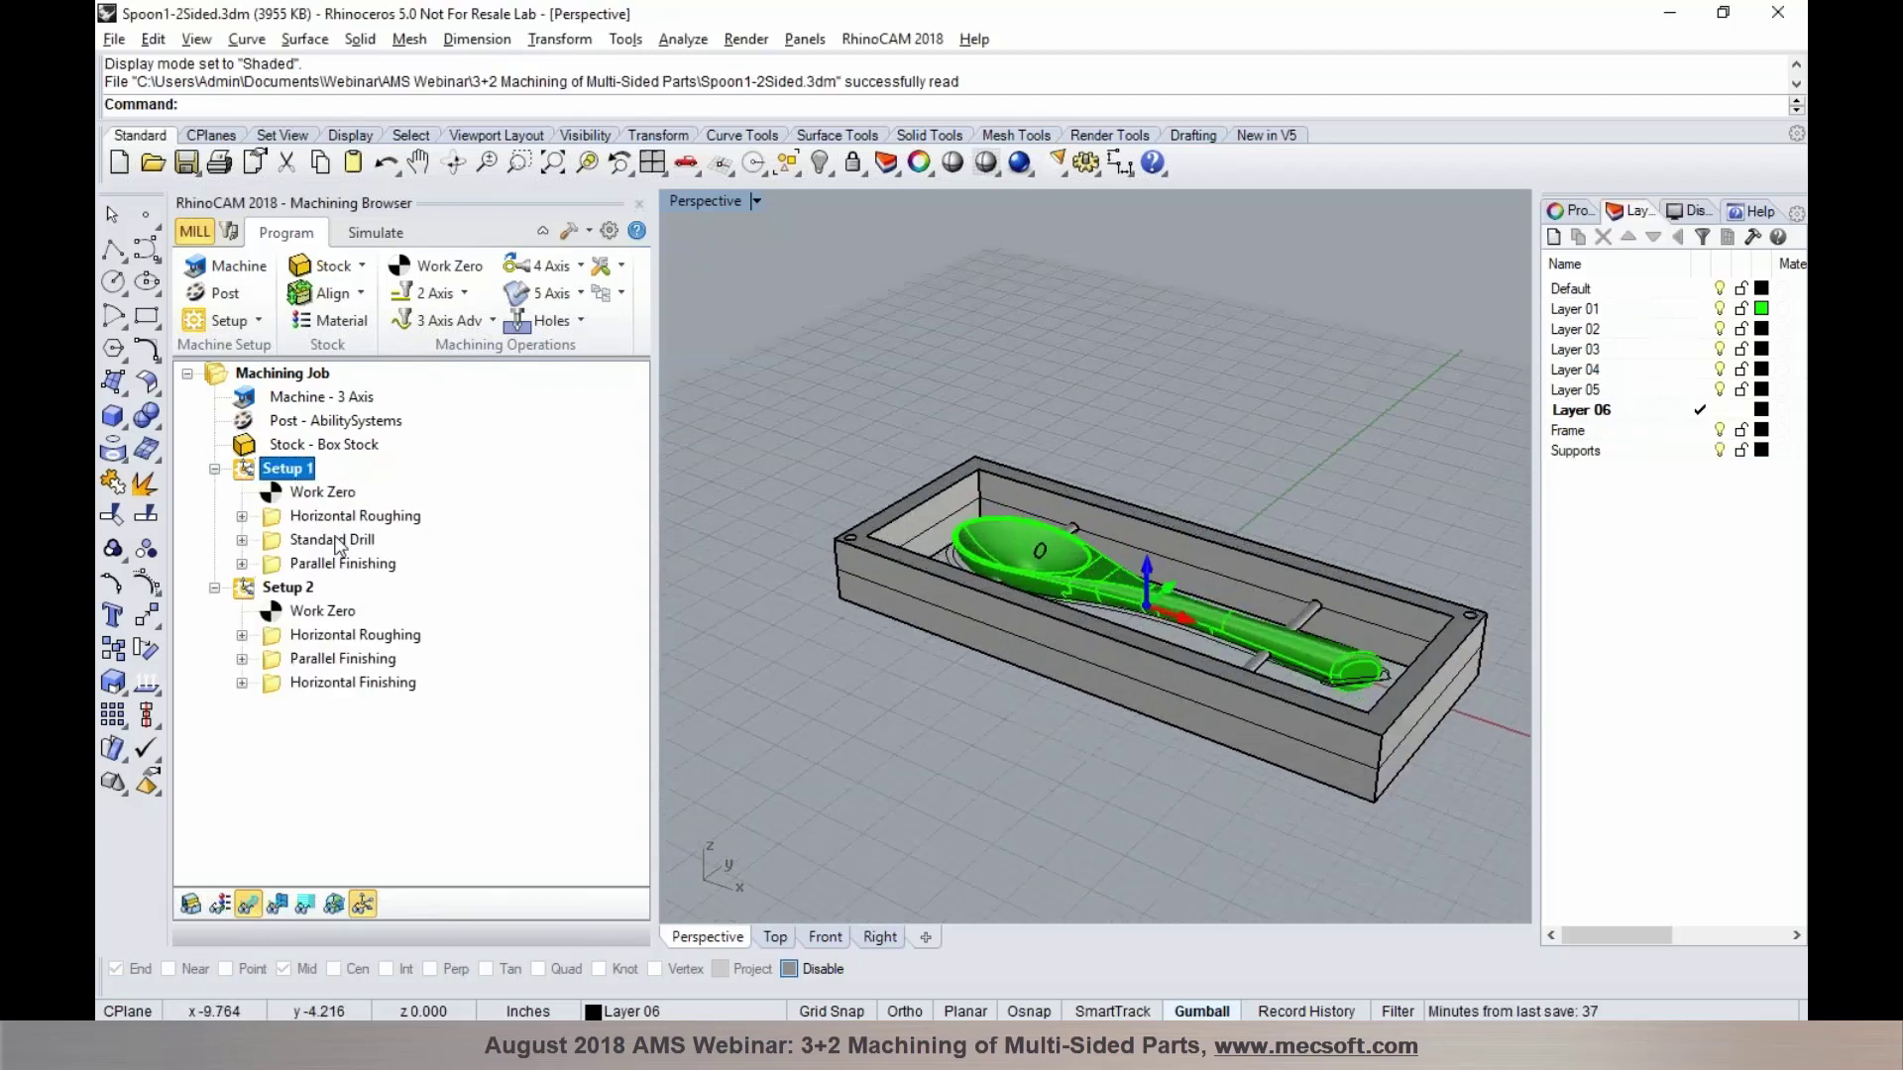
Examine Setup 1's work zero on the stock corner and its Horizontal Roughing, Standard Drill and Parallel Finishing toolpaths
left_click(322, 493)
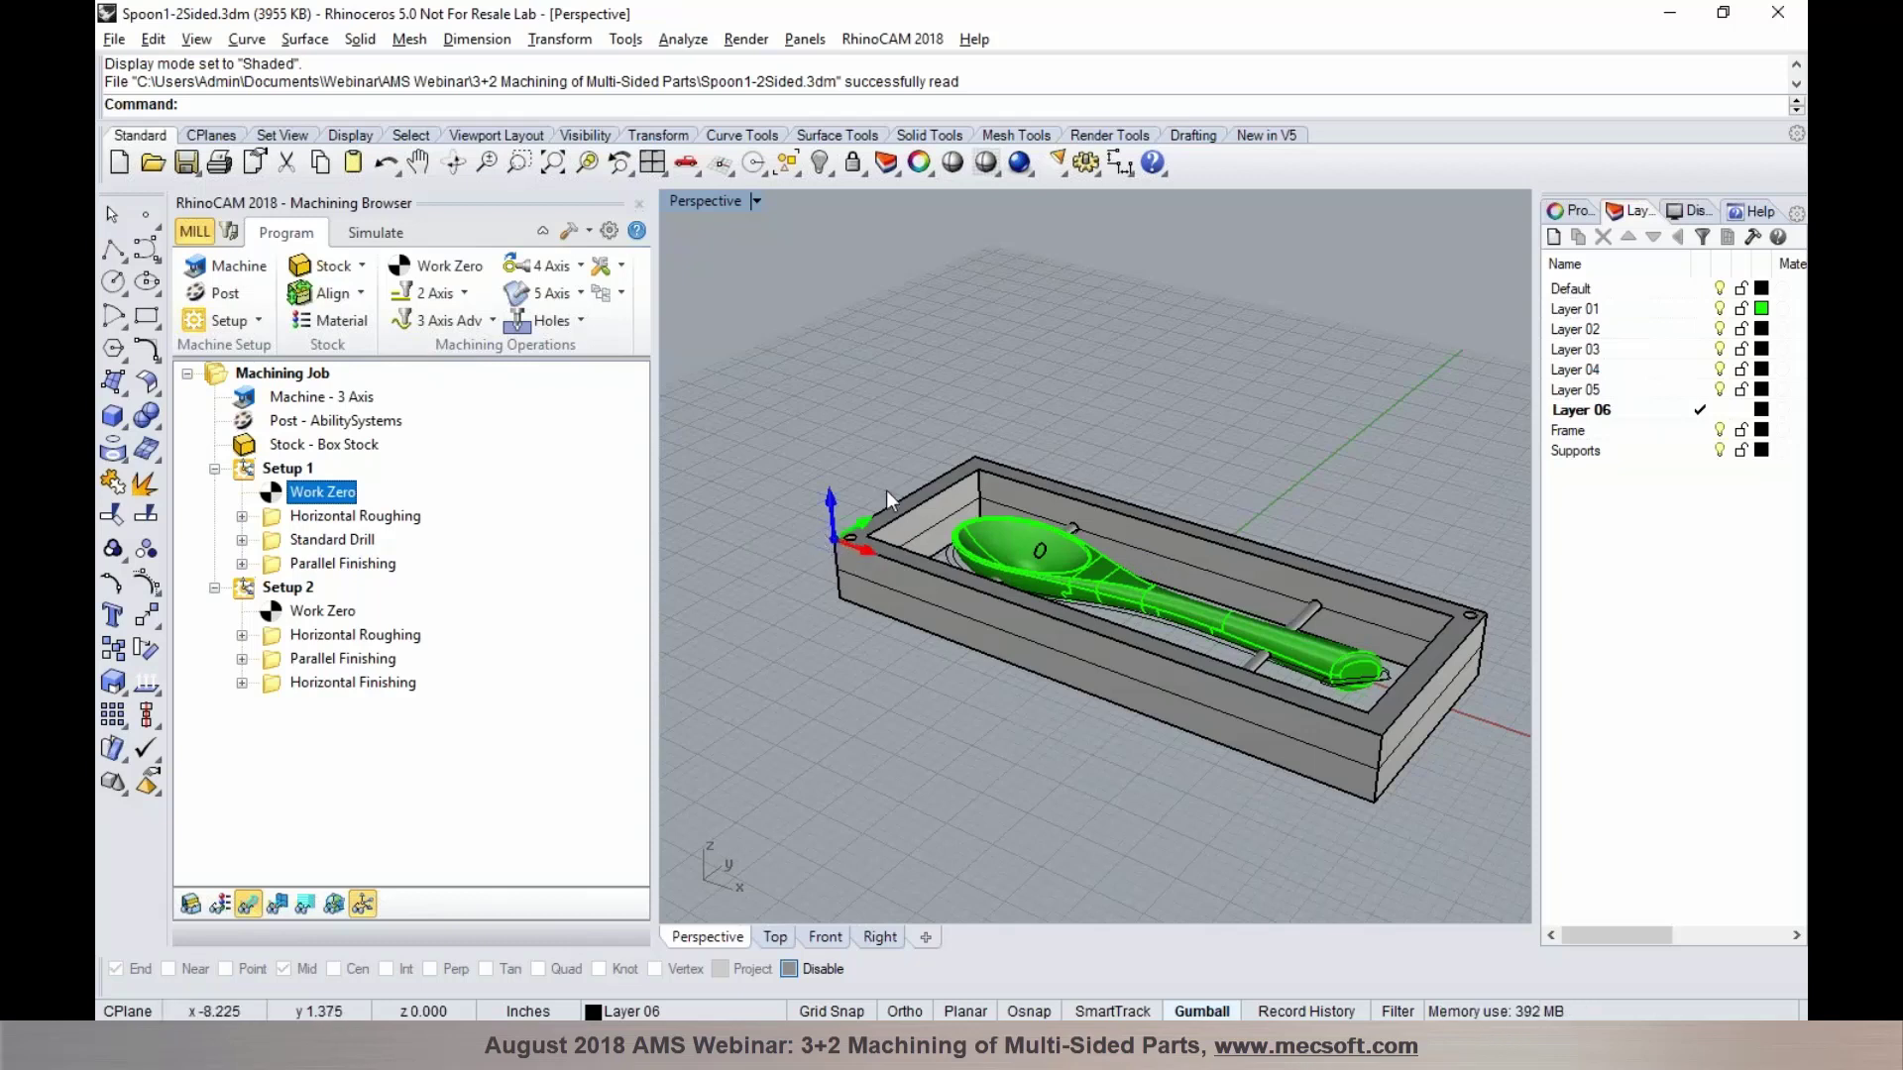
scroll(854, 543, "up", 3)
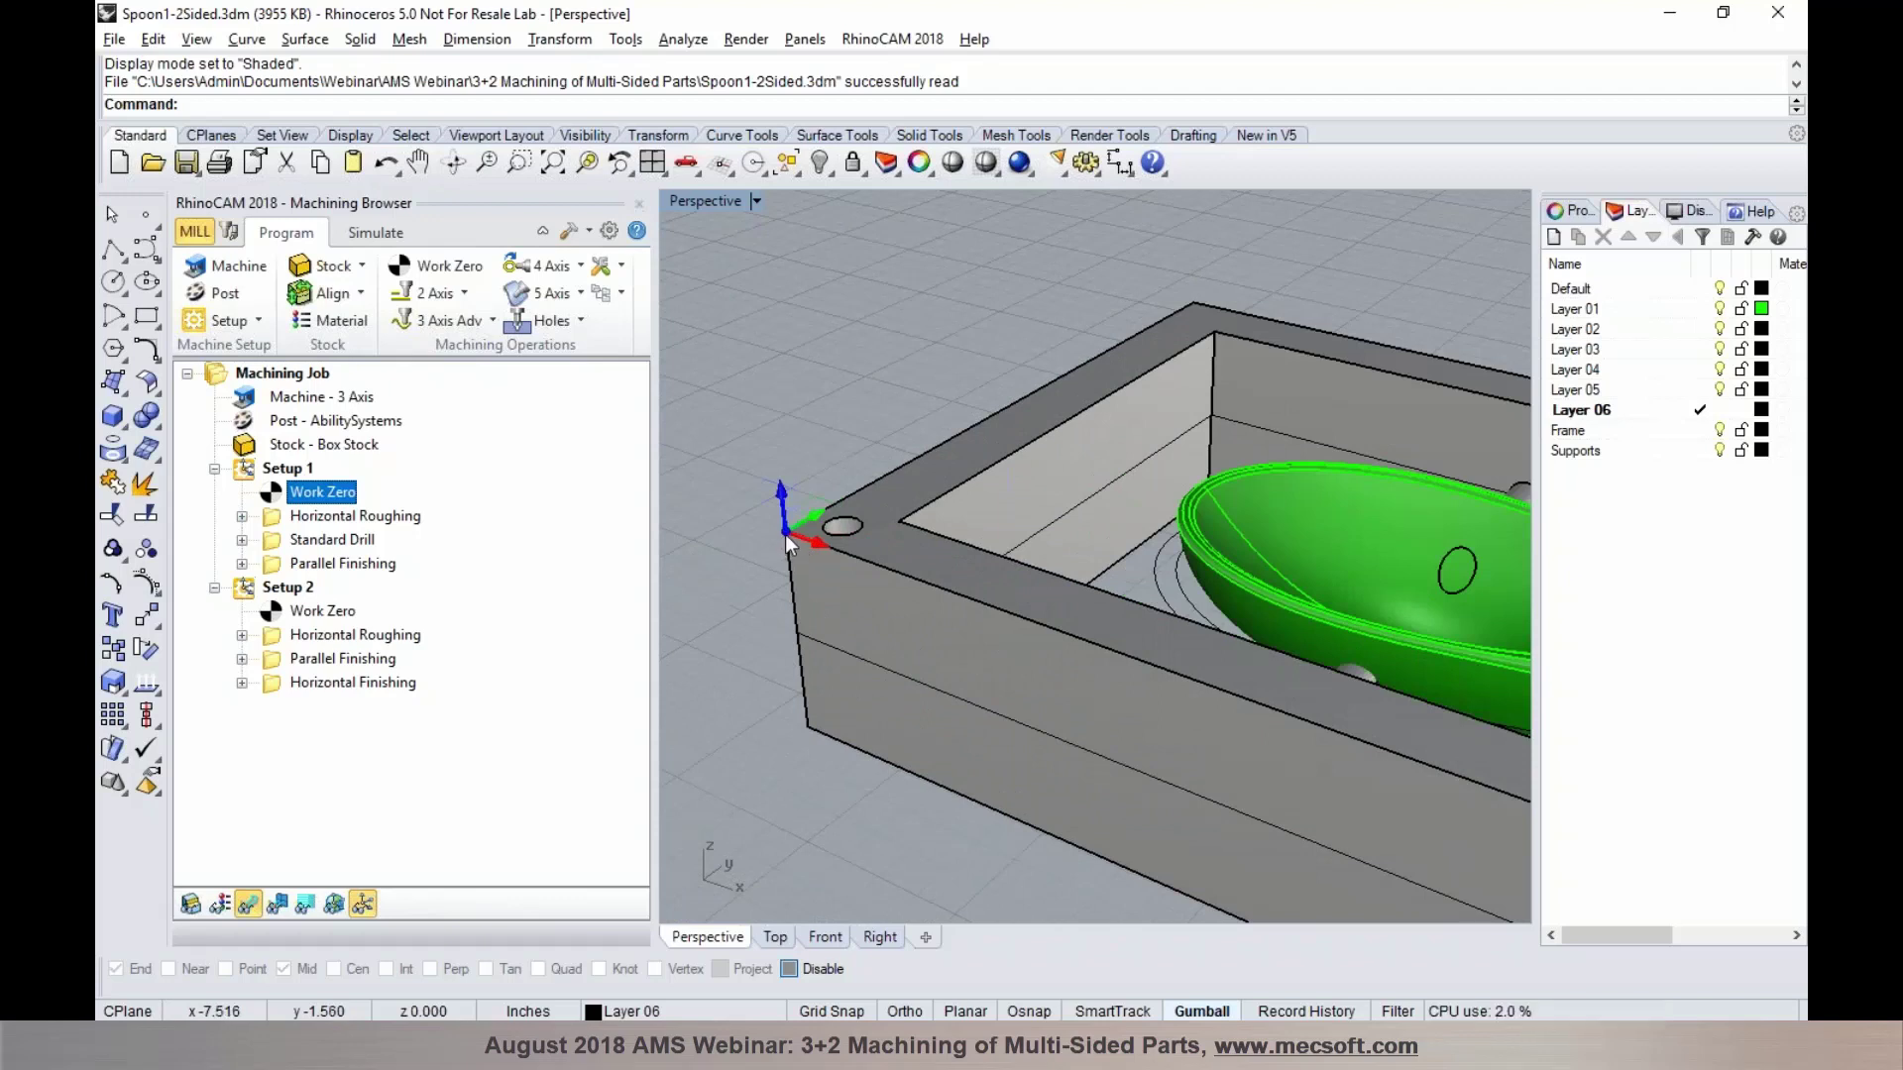
scroll(783, 533, "down", 3)
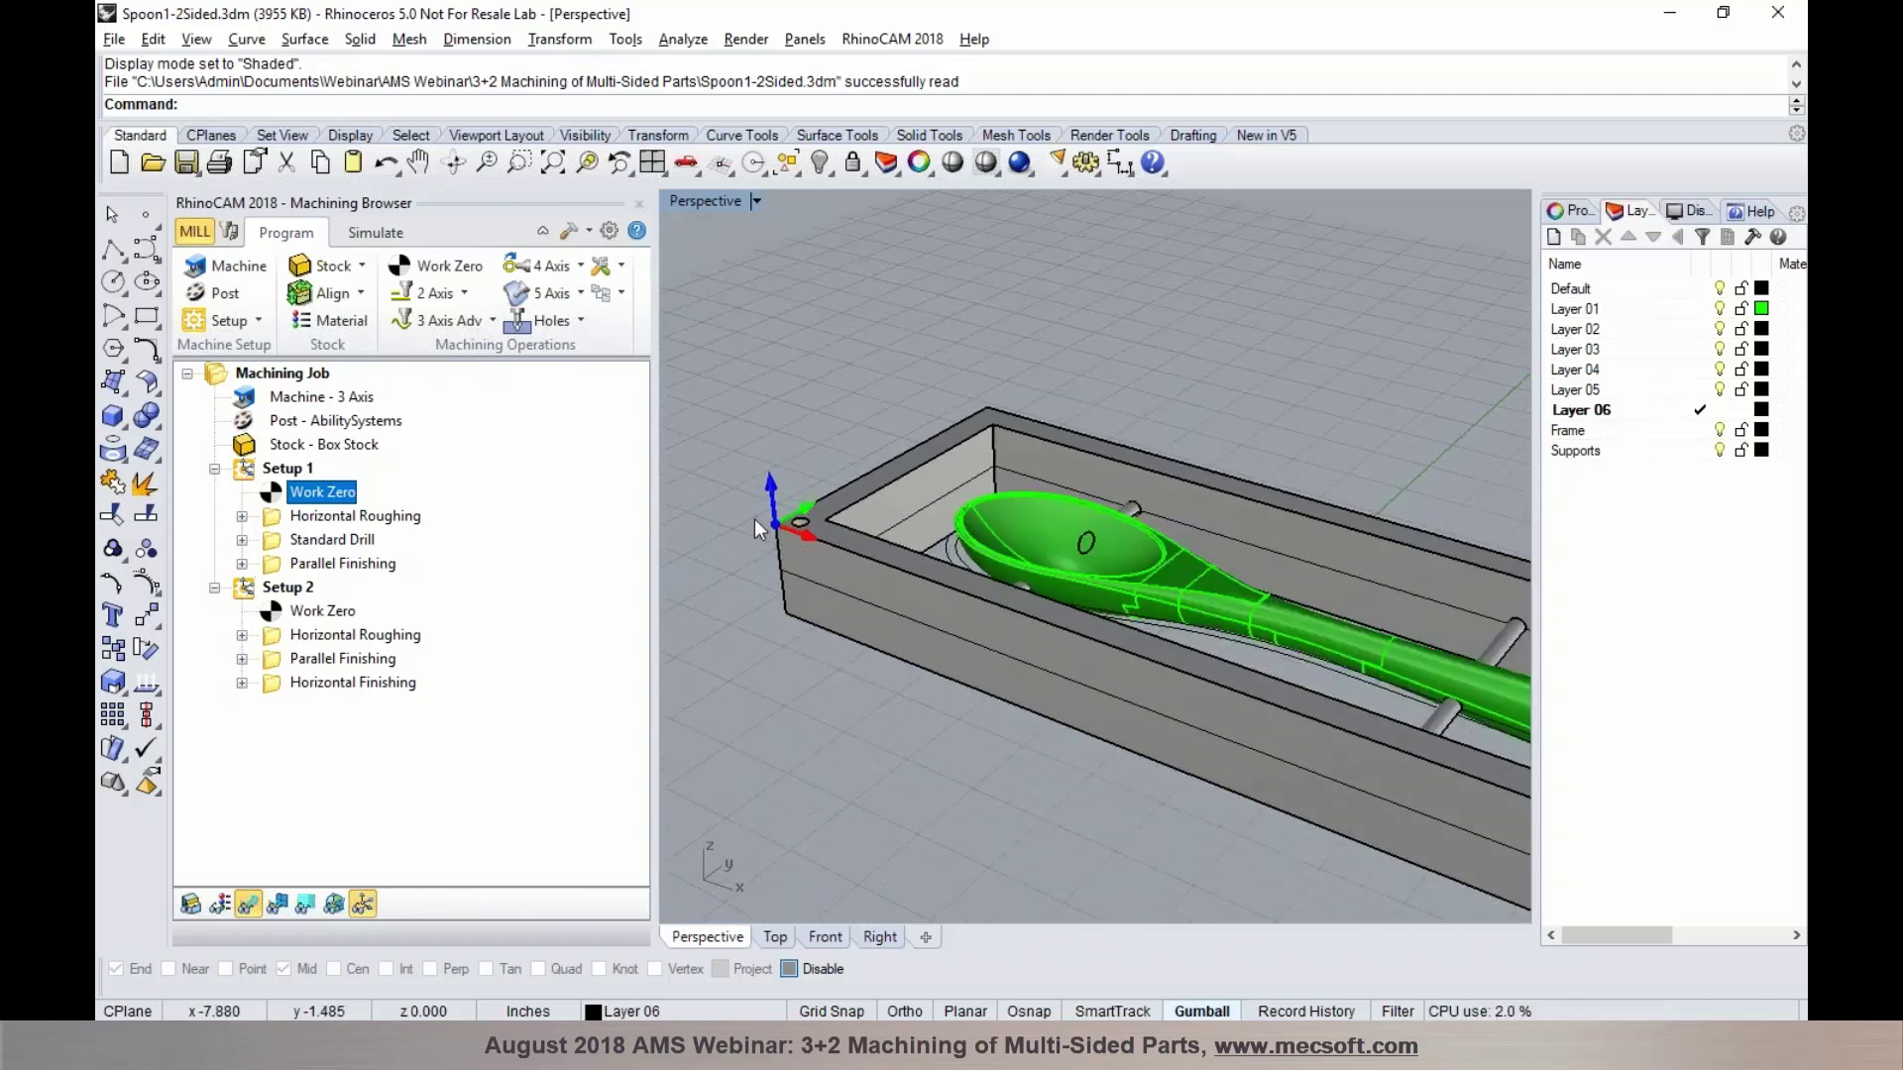
left_click(405, 525)
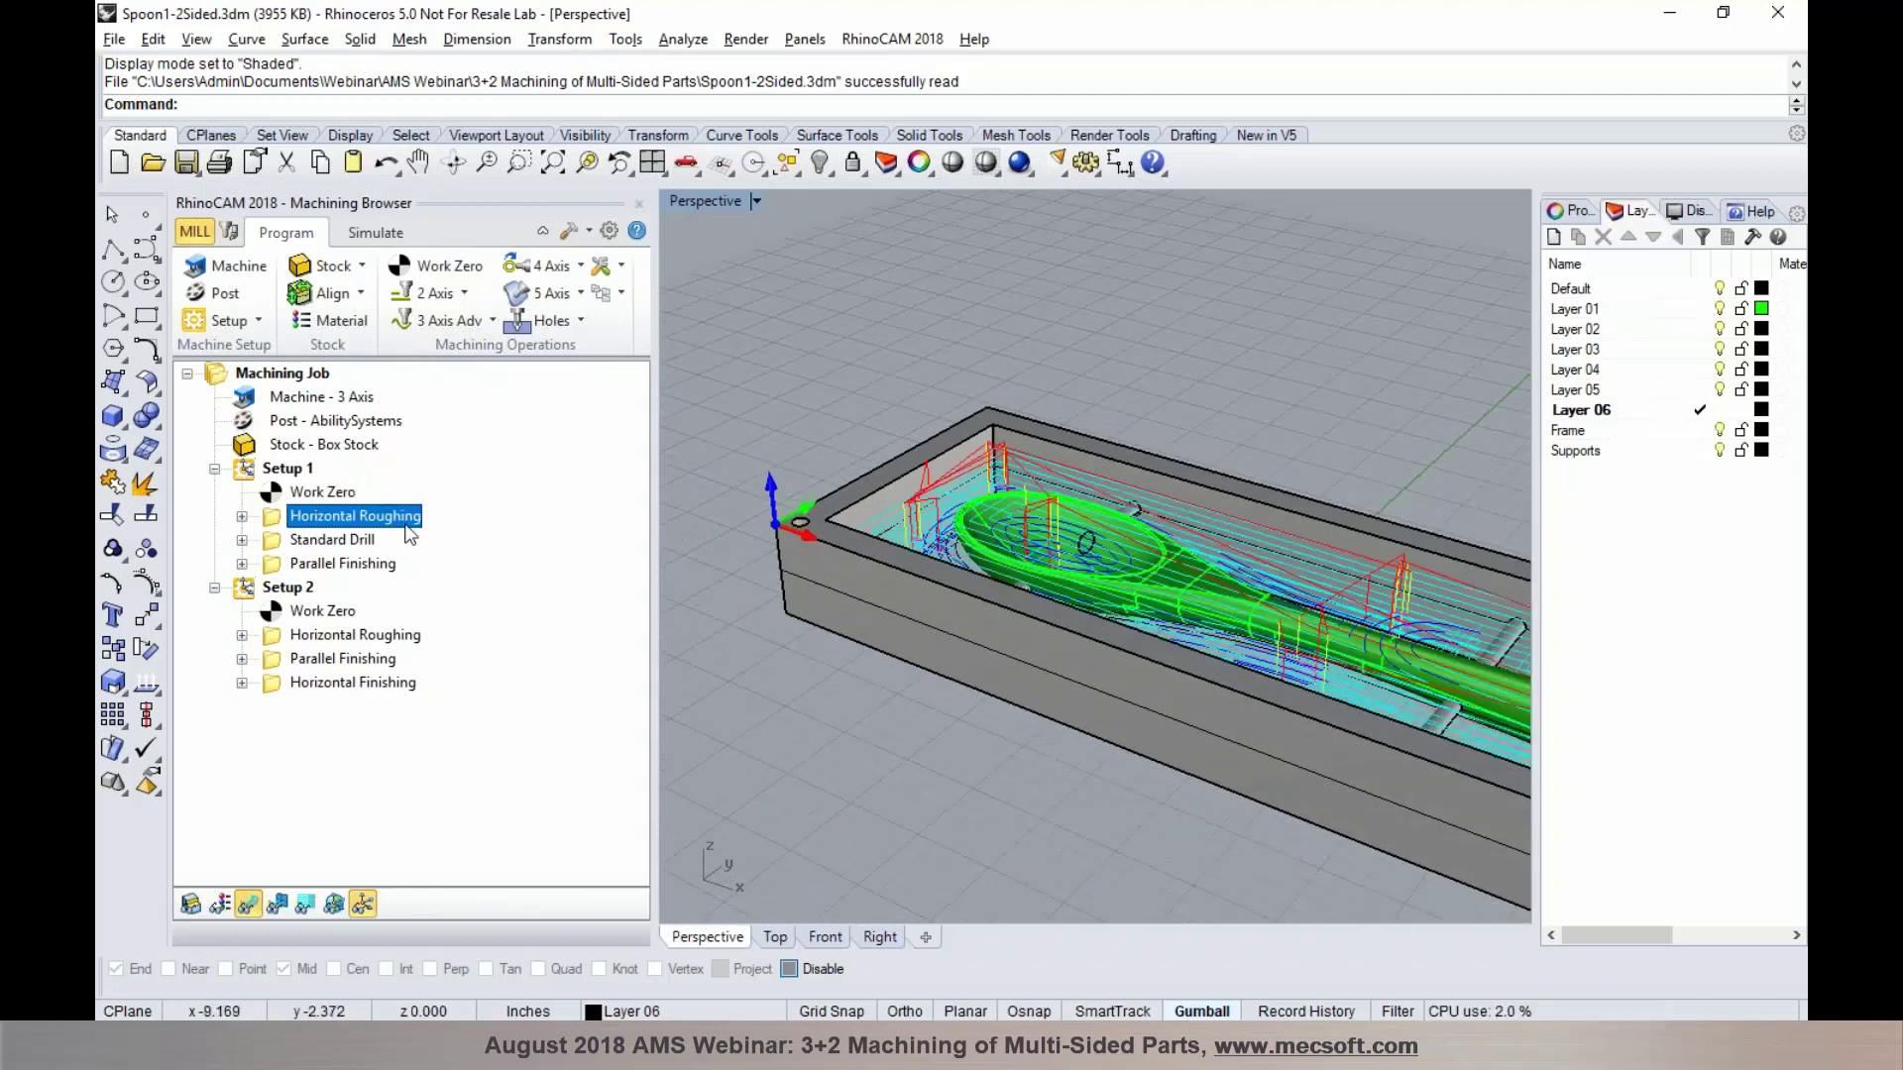
left_click(349, 540)
scroll(737, 504, "down", 3)
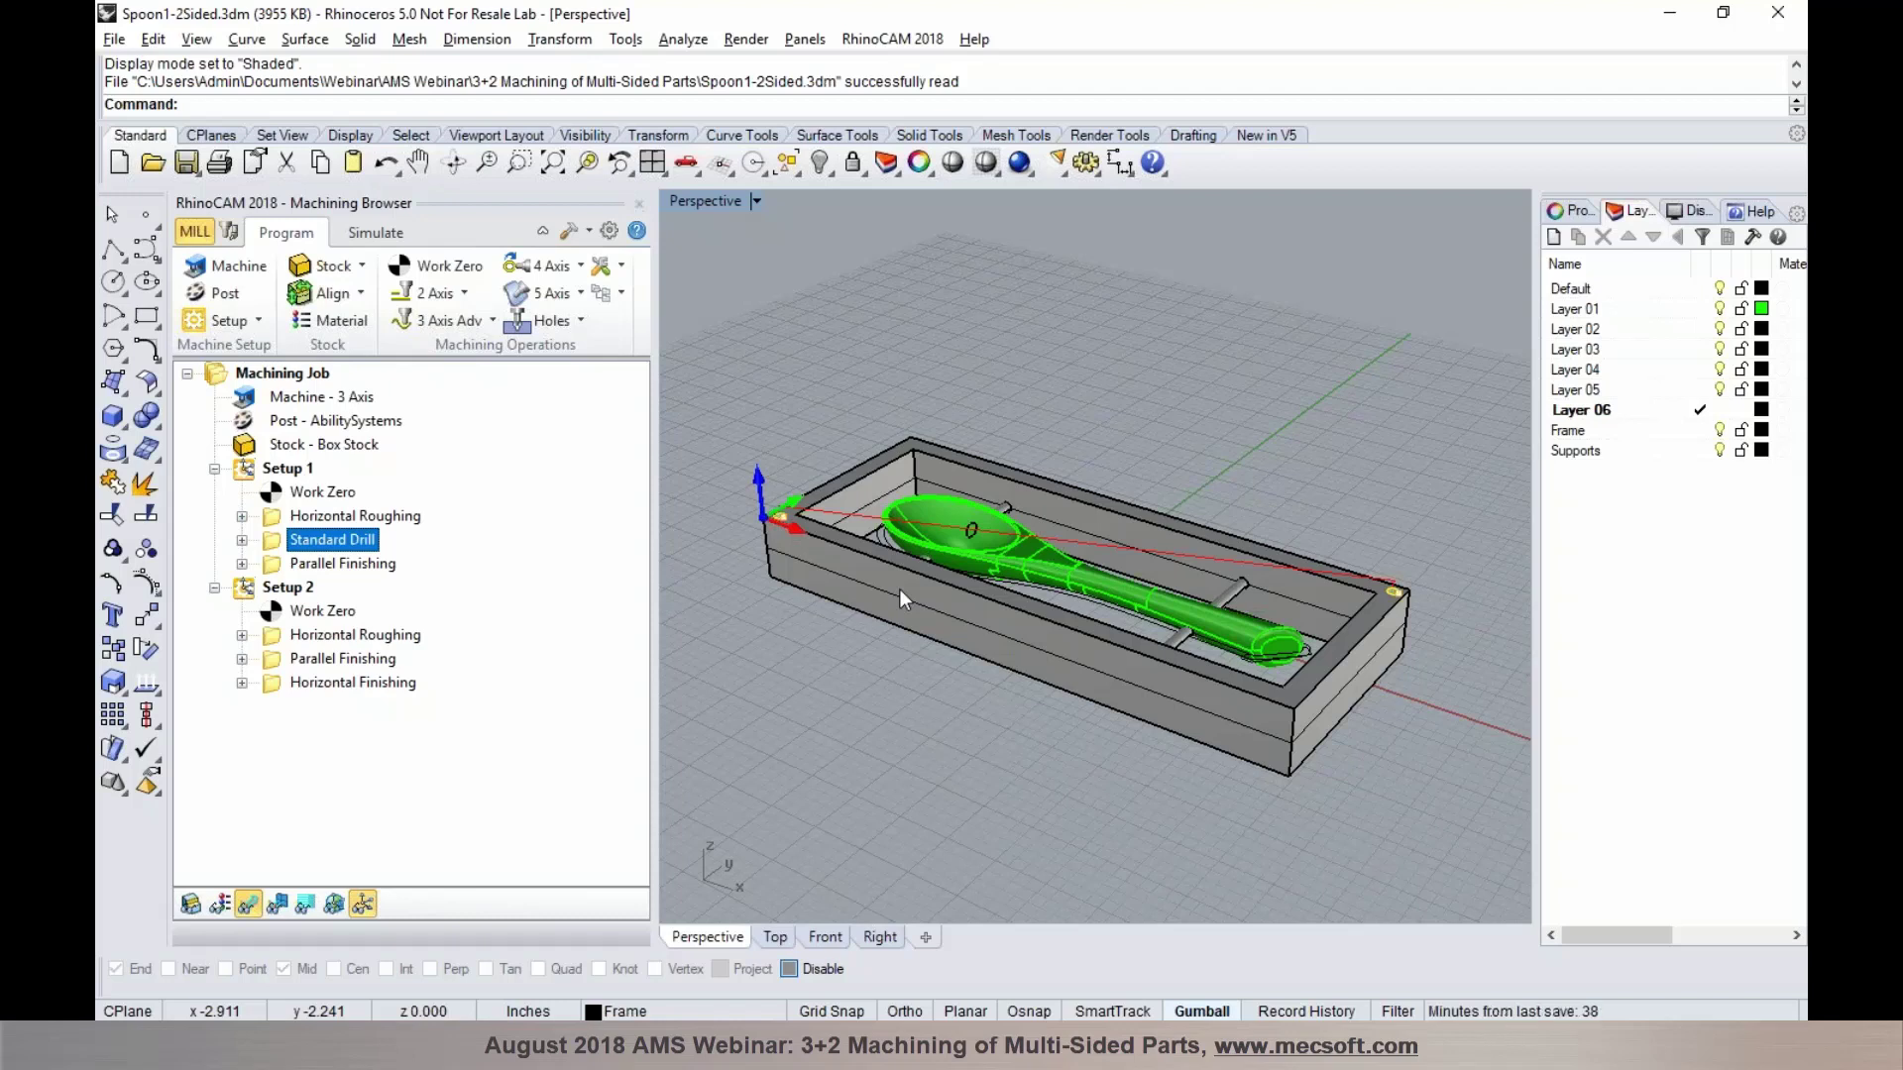
left_click(317, 569)
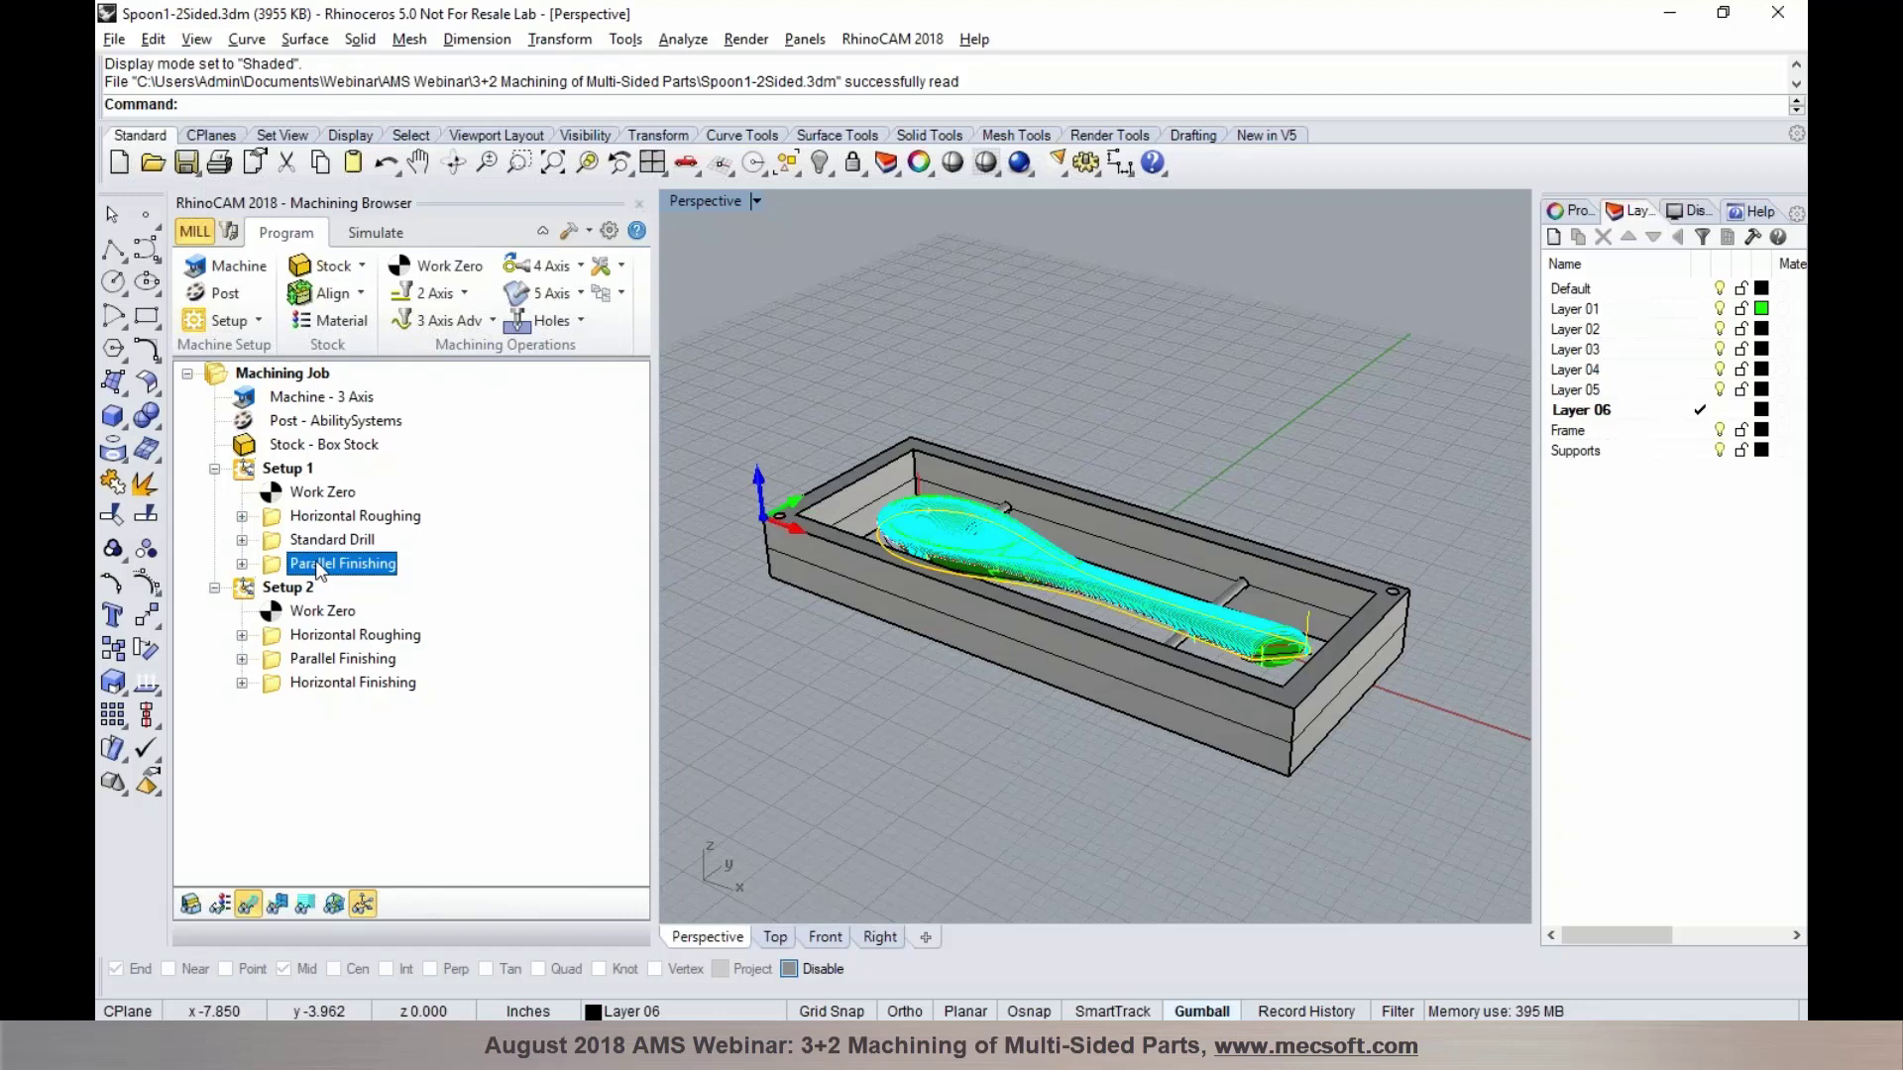
Simulate Setup 1's Horizontal Roughing at a higher simulation speed, run it to the end and inspect the roughed stock
left_click(327, 516)
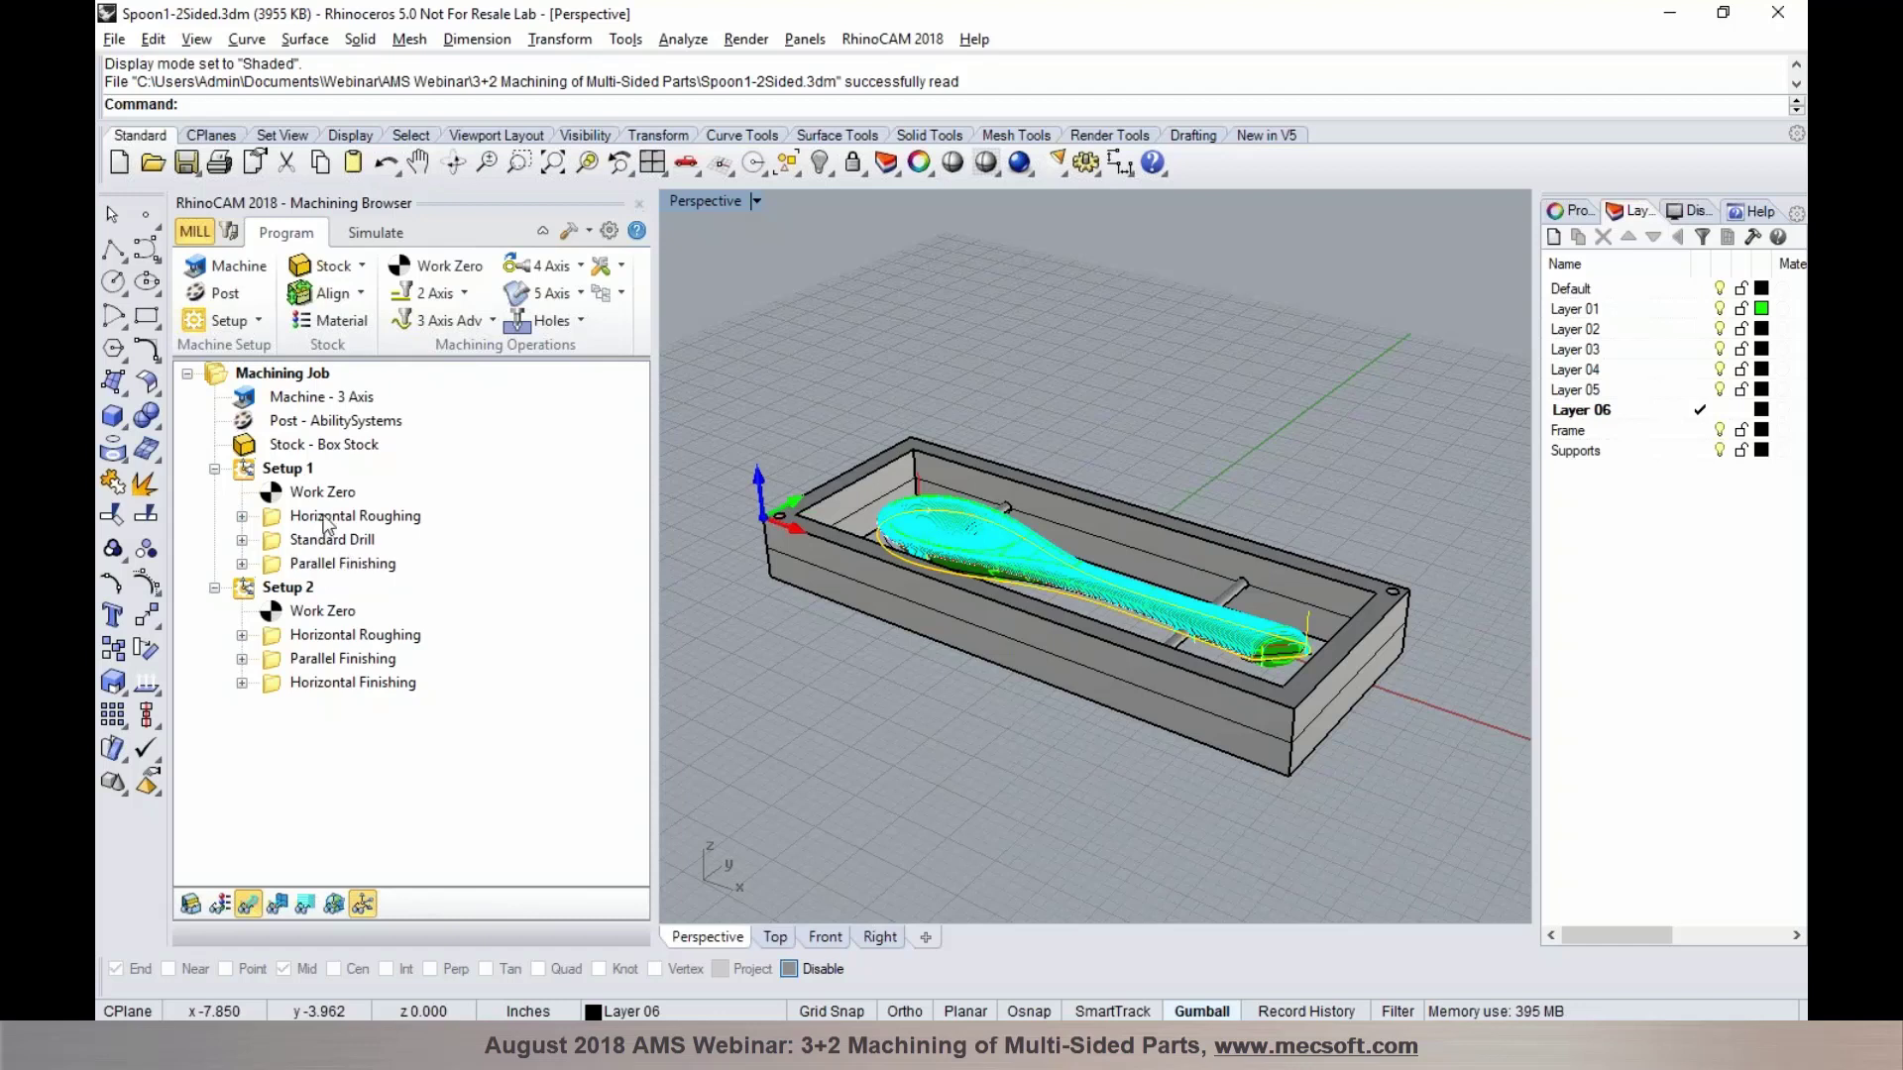
left_click(374, 233)
left_click(376, 293)
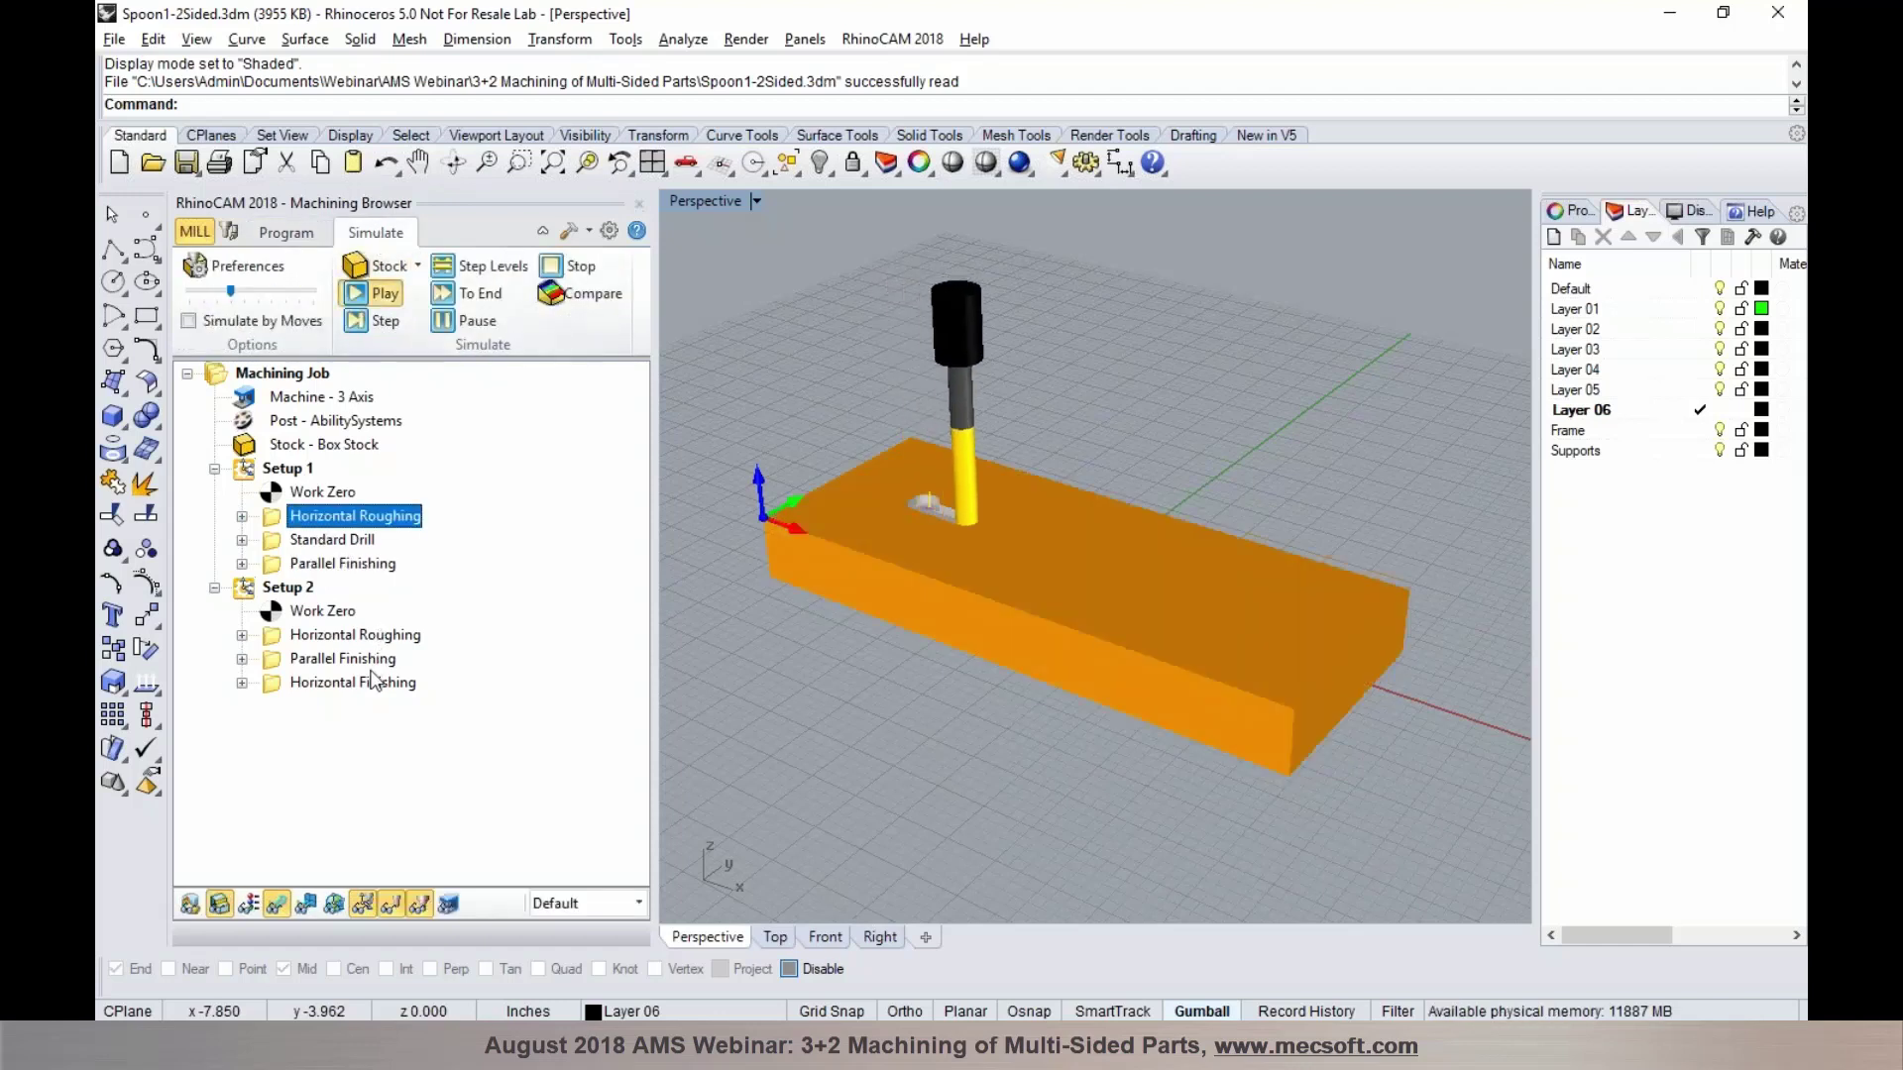
left_click_drag(230, 291, 298, 291)
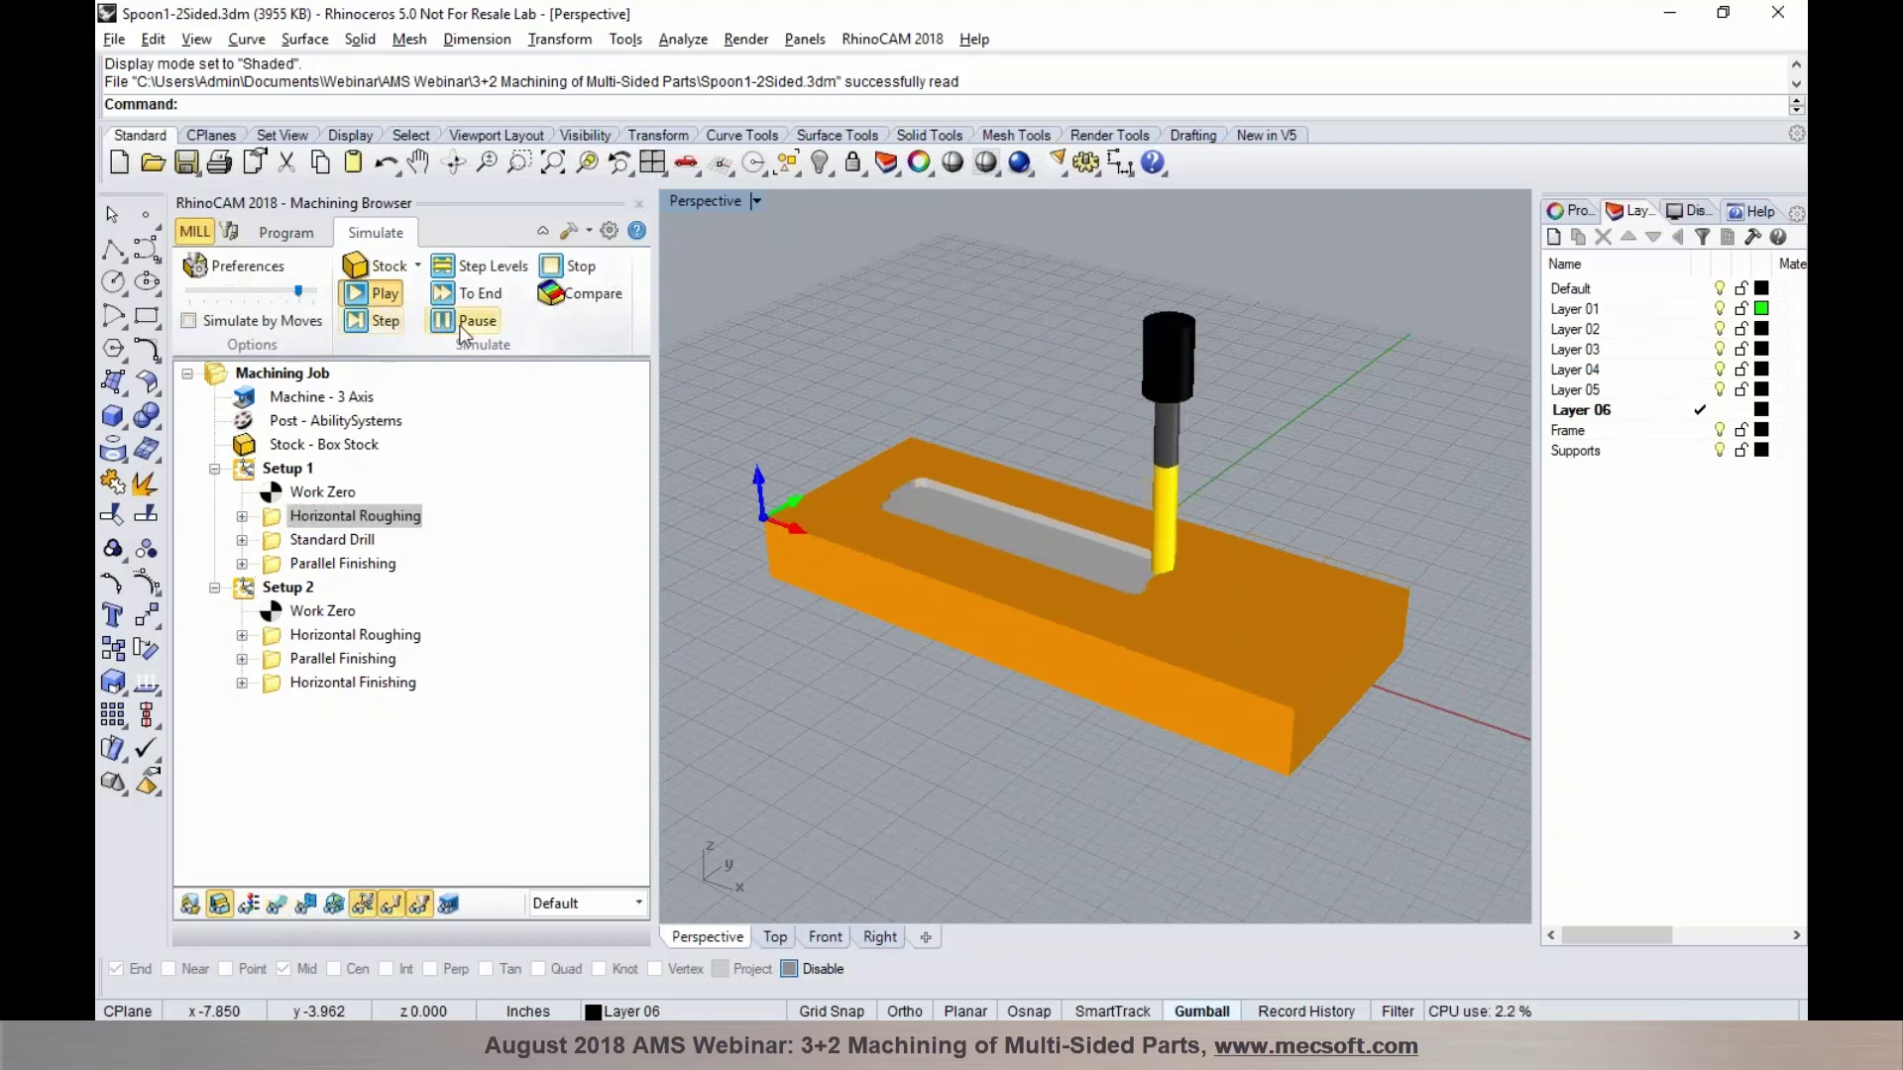
left_click(468, 293)
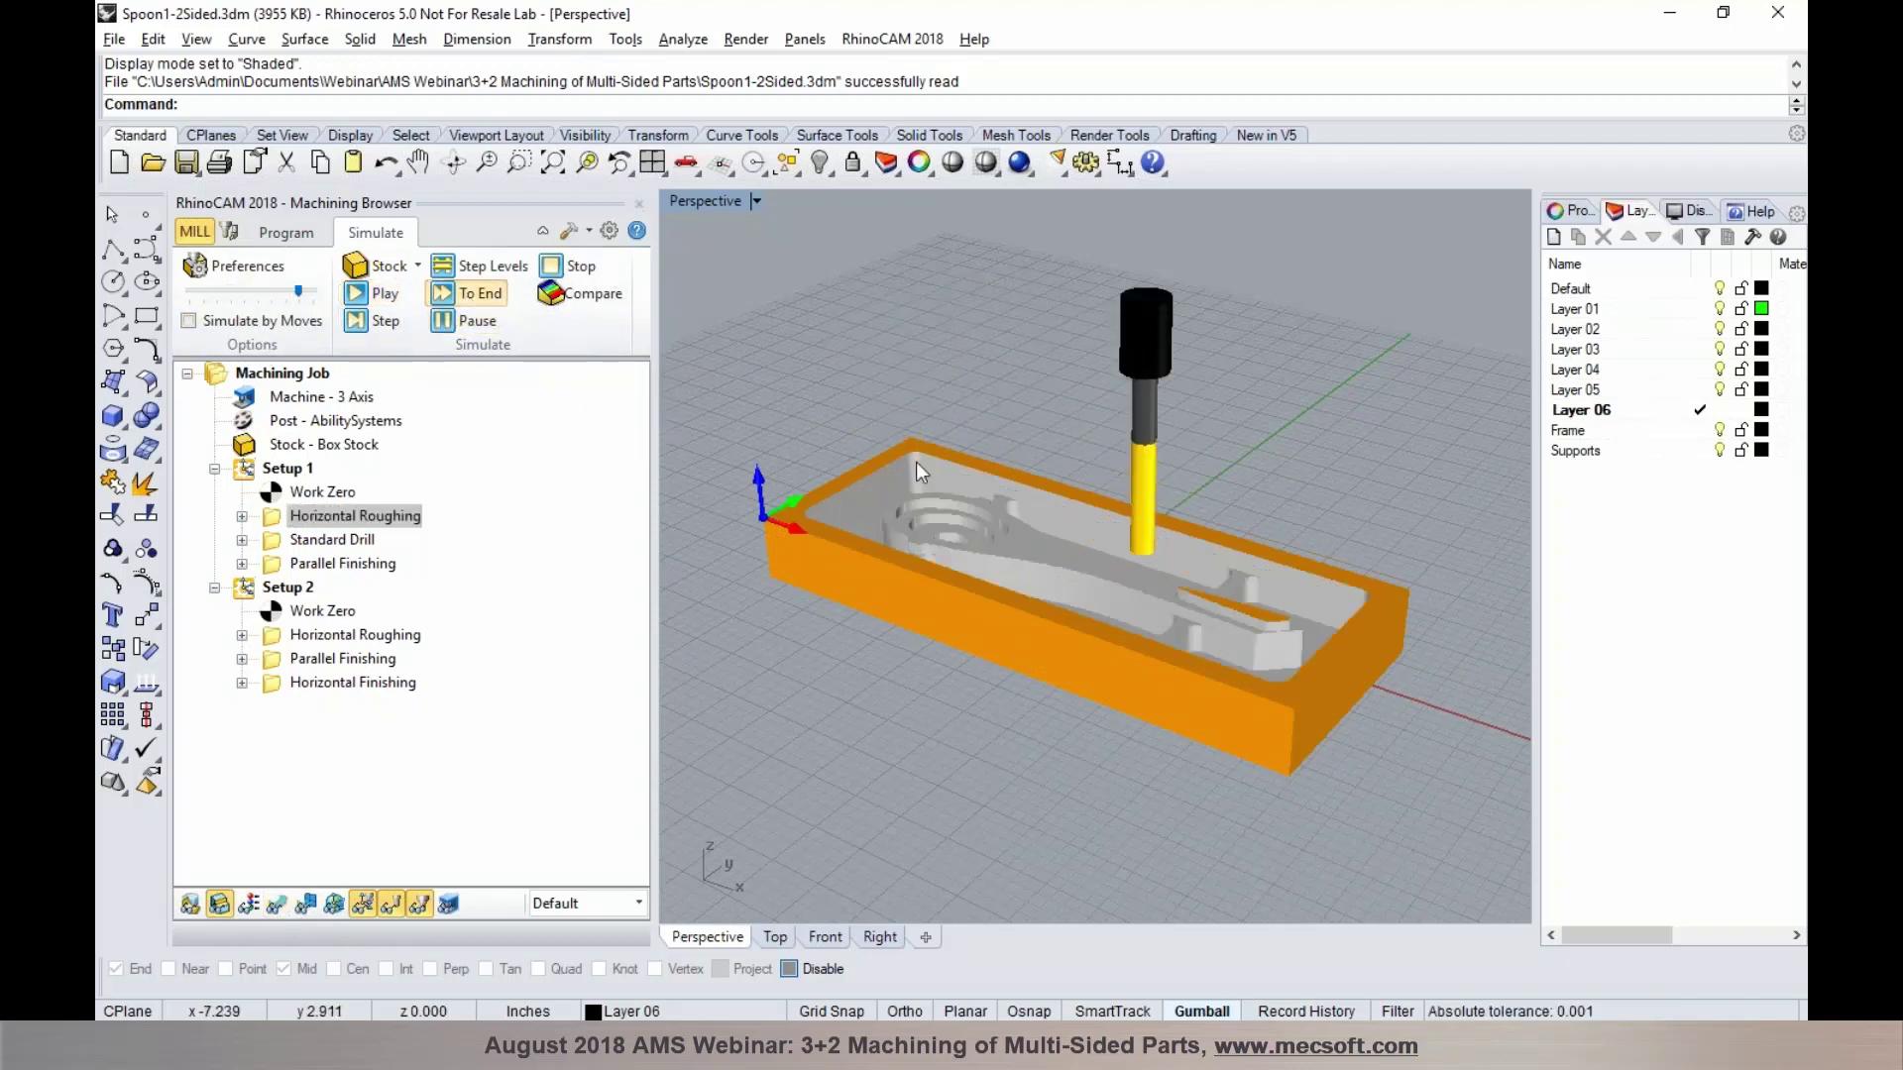
scroll(934, 476, "up", 4)
right_click_drag(933, 479, 859, 446)
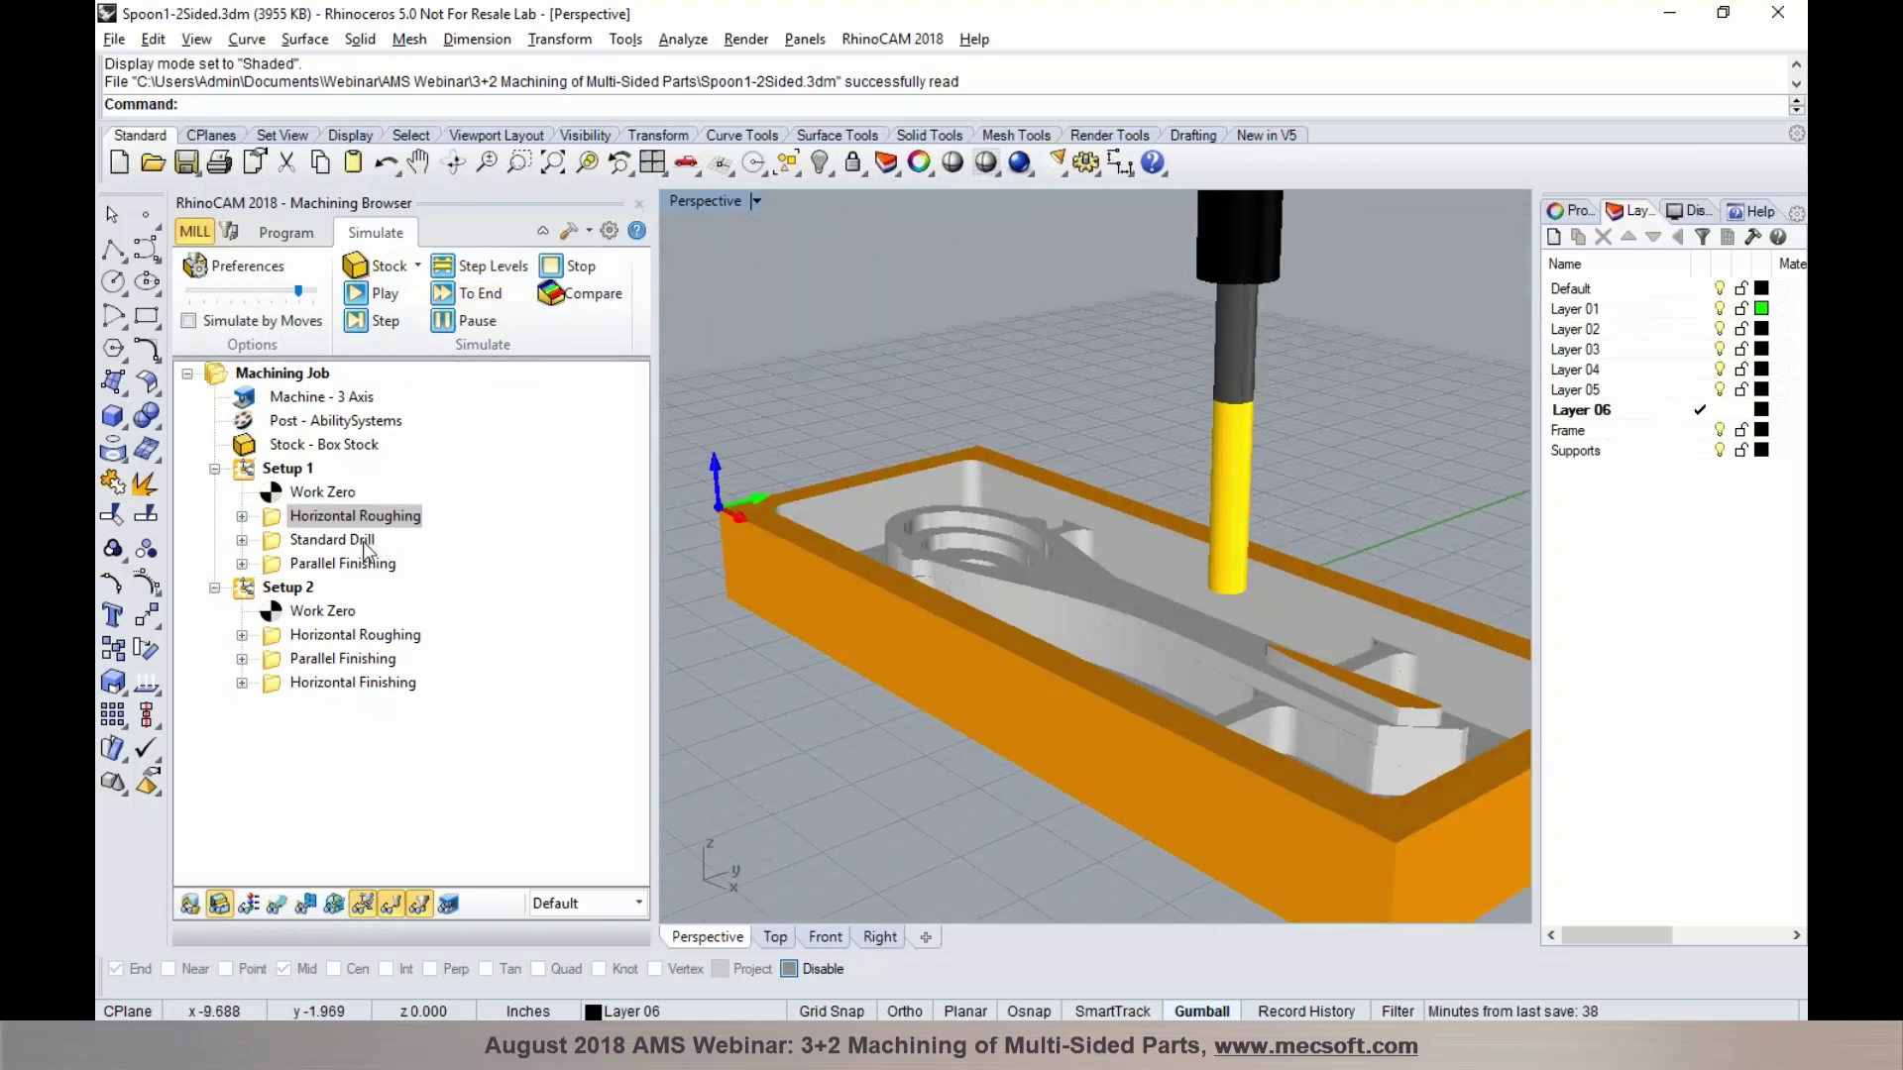
Simulate Setup 1's Standard Drill operation on the two corner holes of the frame
left_click(364, 543)
left_click(383, 293)
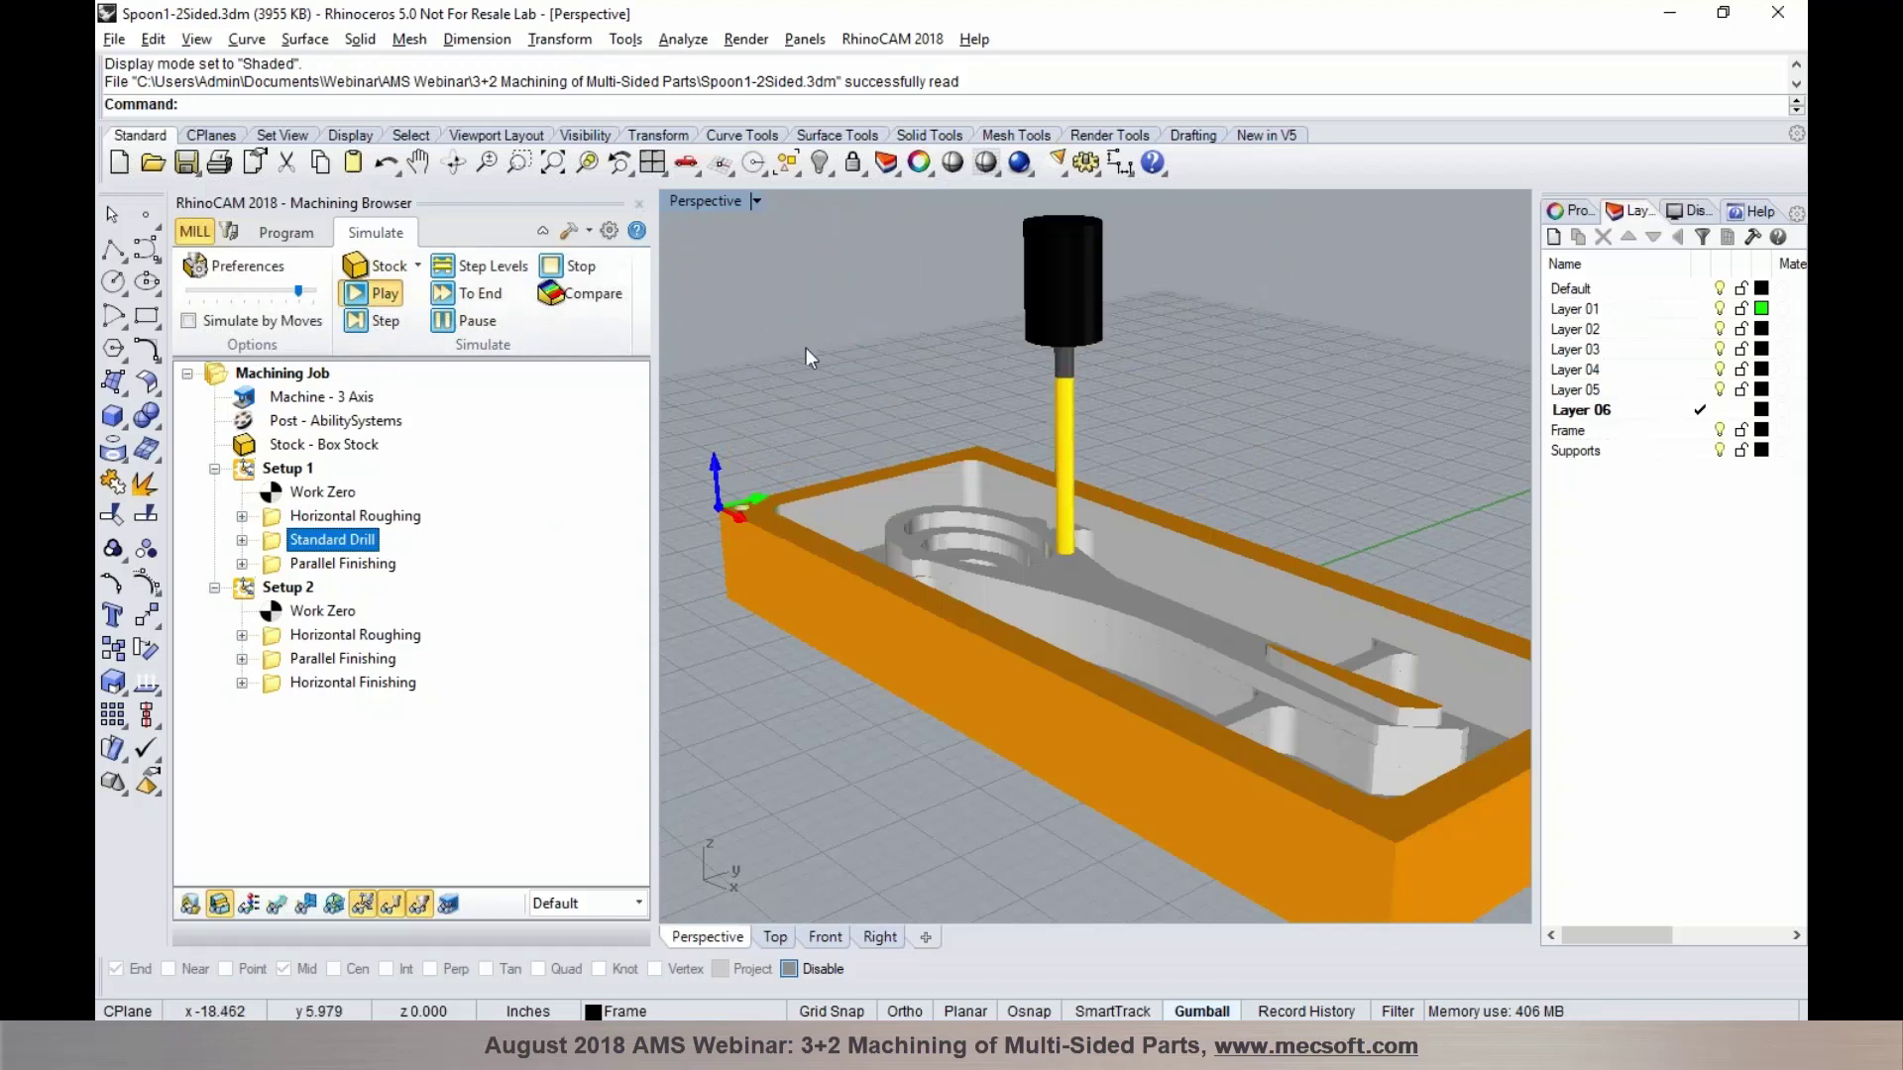
scroll(838, 355, "down", 6)
scroll(832, 351, "up", 4)
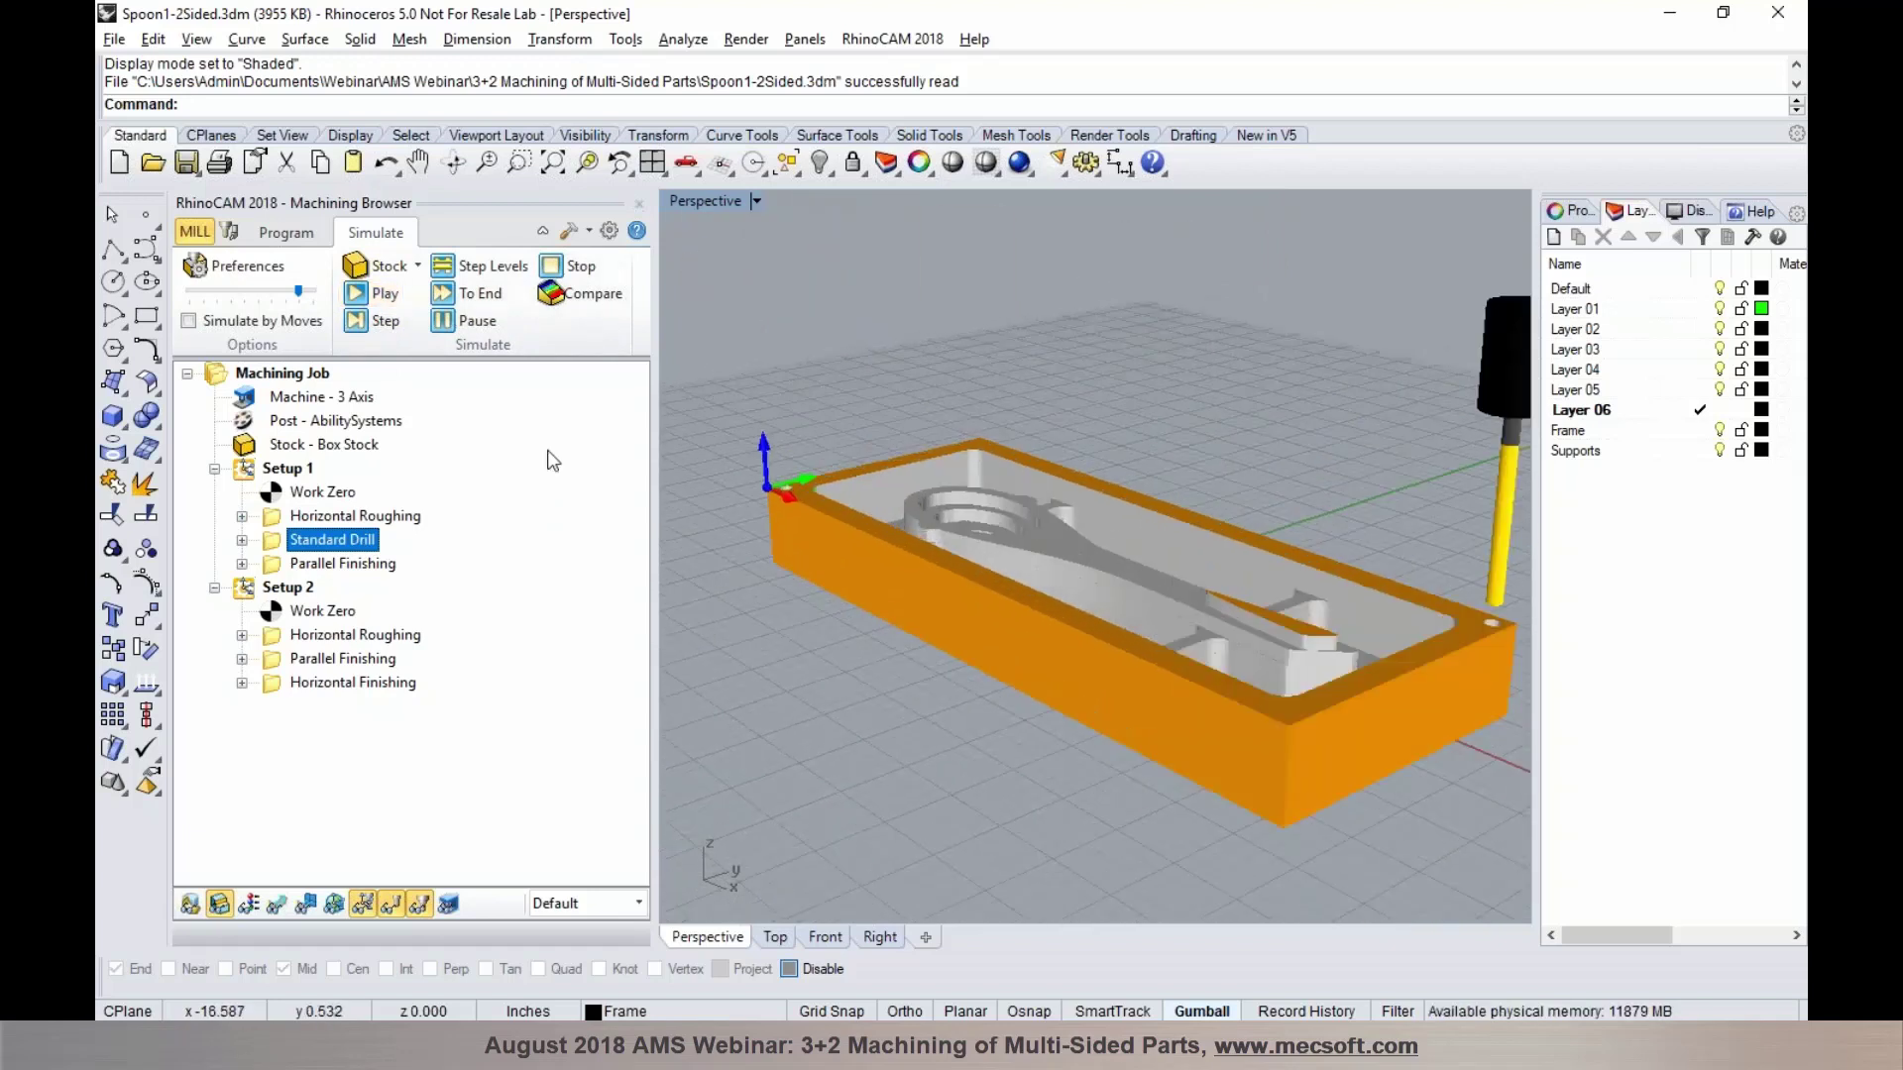
Simulate Setup 1's Parallel Finishing, skip it to the end and inspect the finished spoon bowl side
left_click(387, 563)
left_click(388, 295)
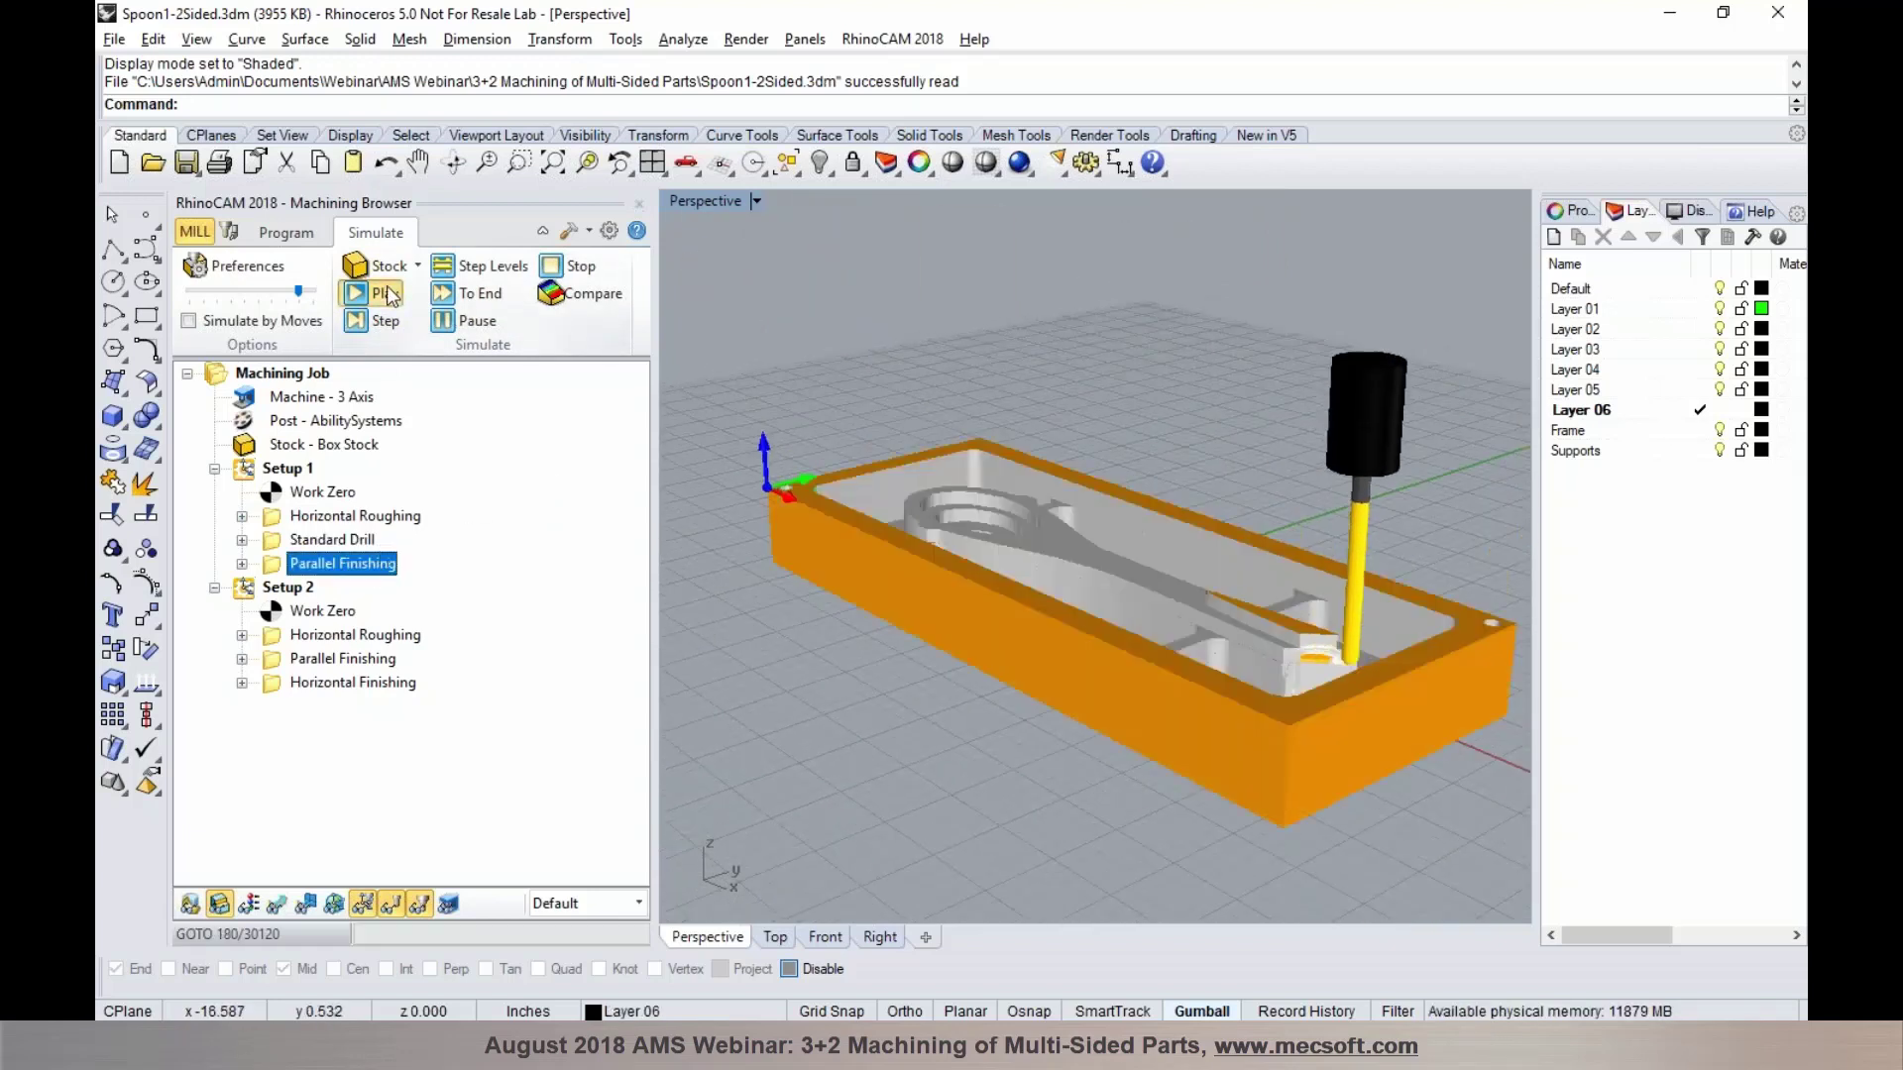
right_click_drag(694, 525, 769, 551)
left_click(445, 325)
left_click(446, 298)
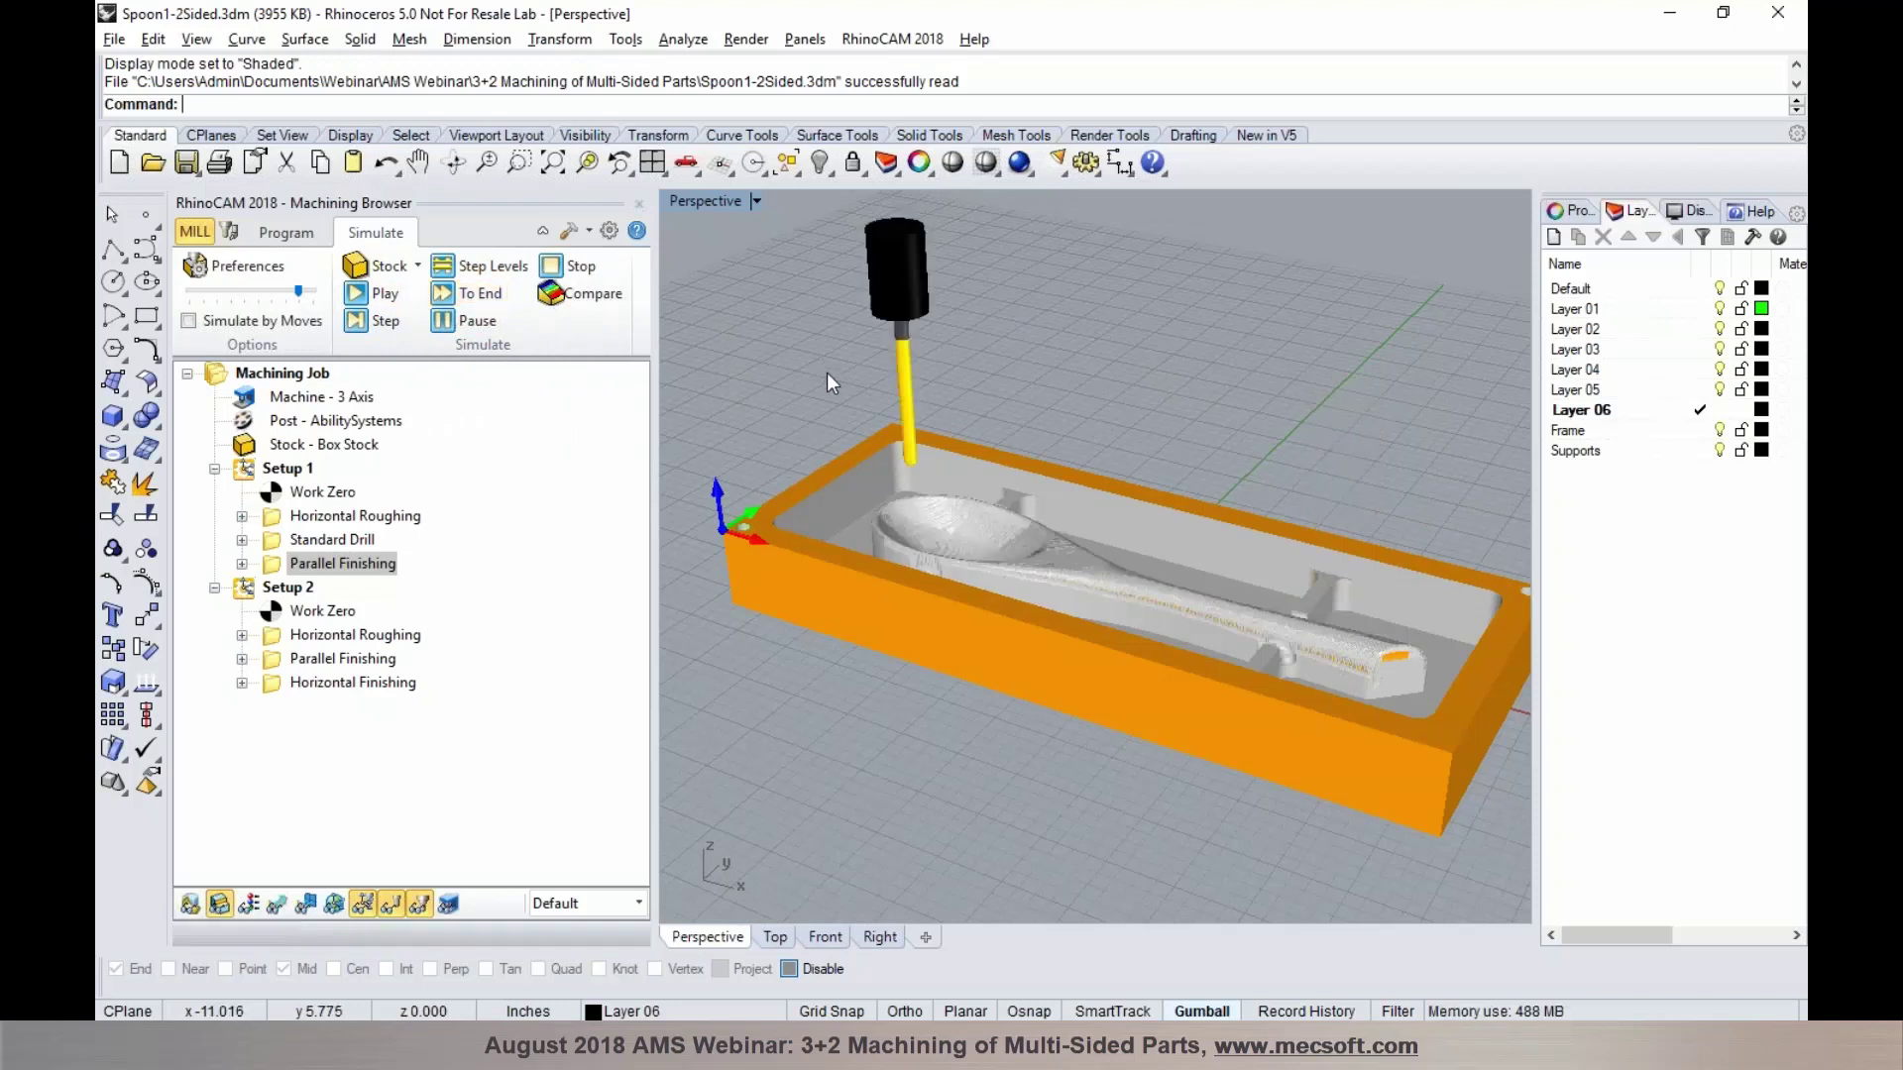
right_click_drag(987, 492, 937, 458)
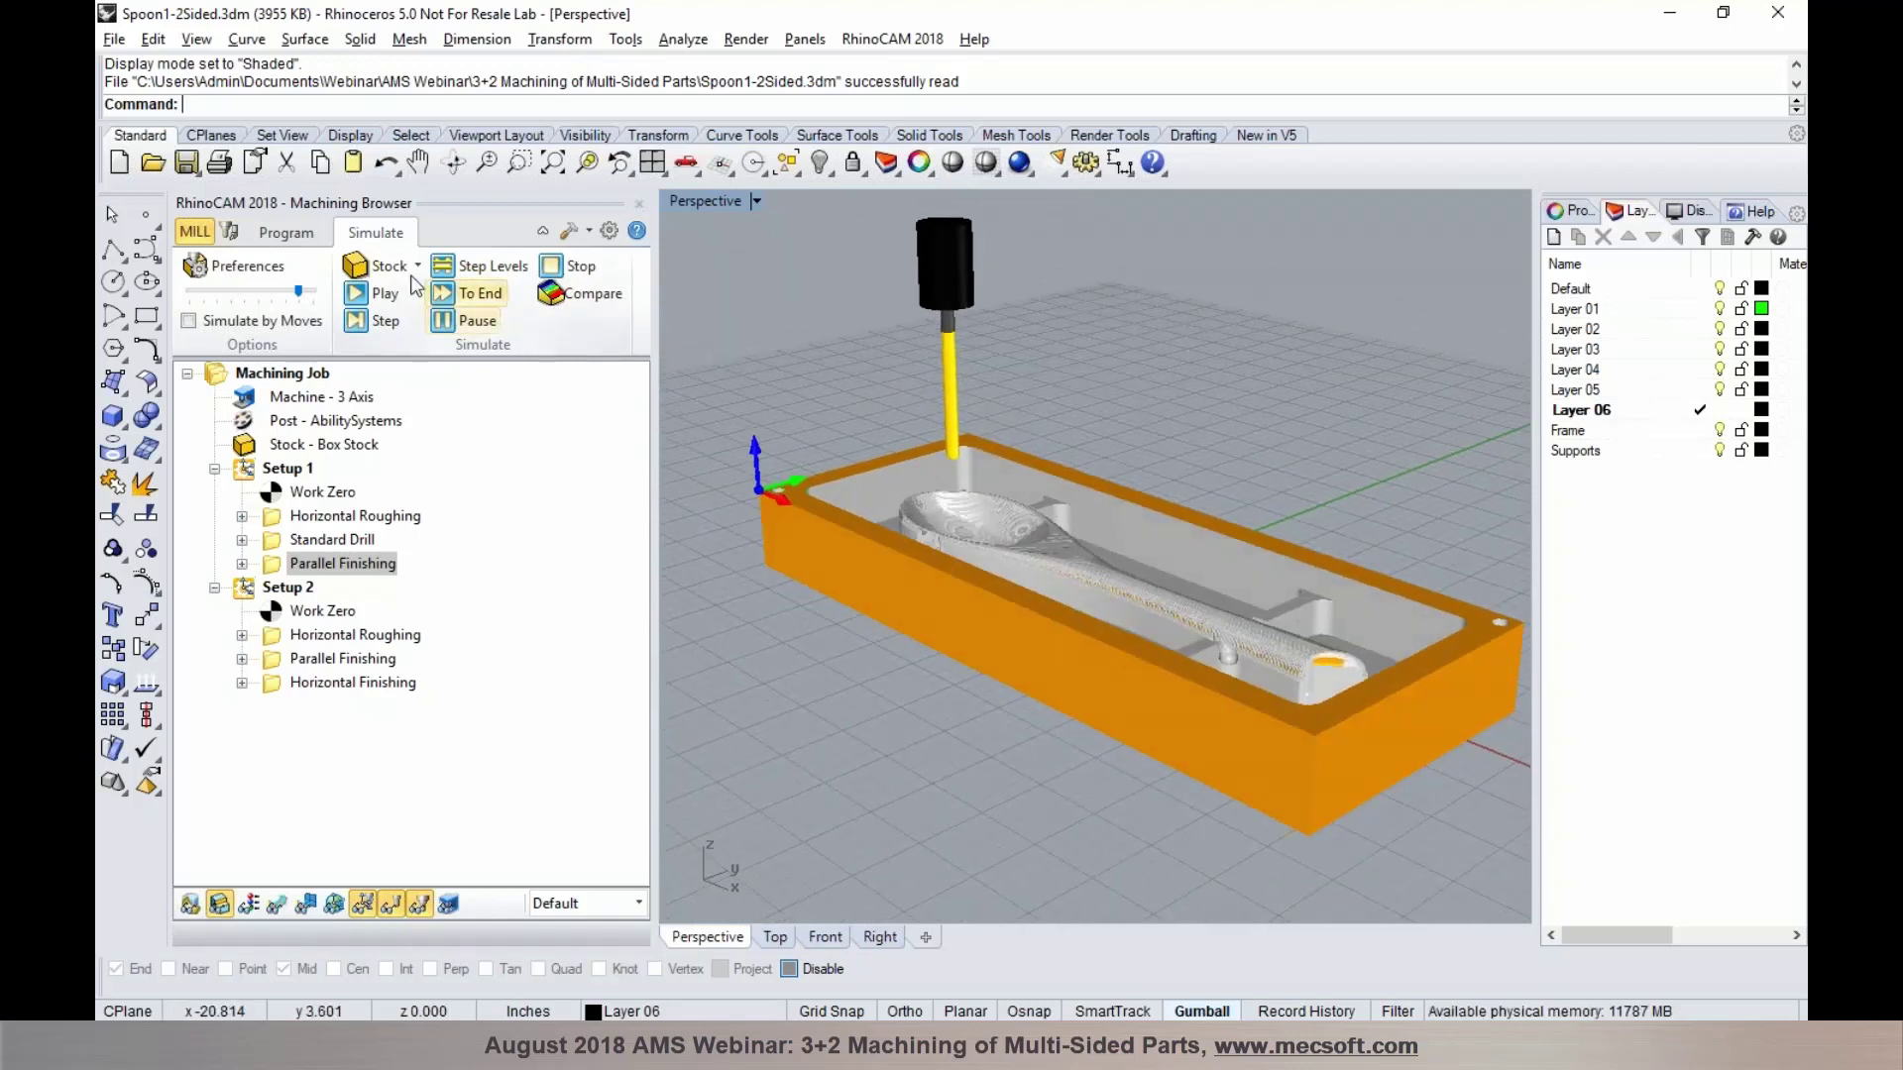
Return to the machining program and examine Setup 2's orientation from the spoon's underside
left_click(307, 238)
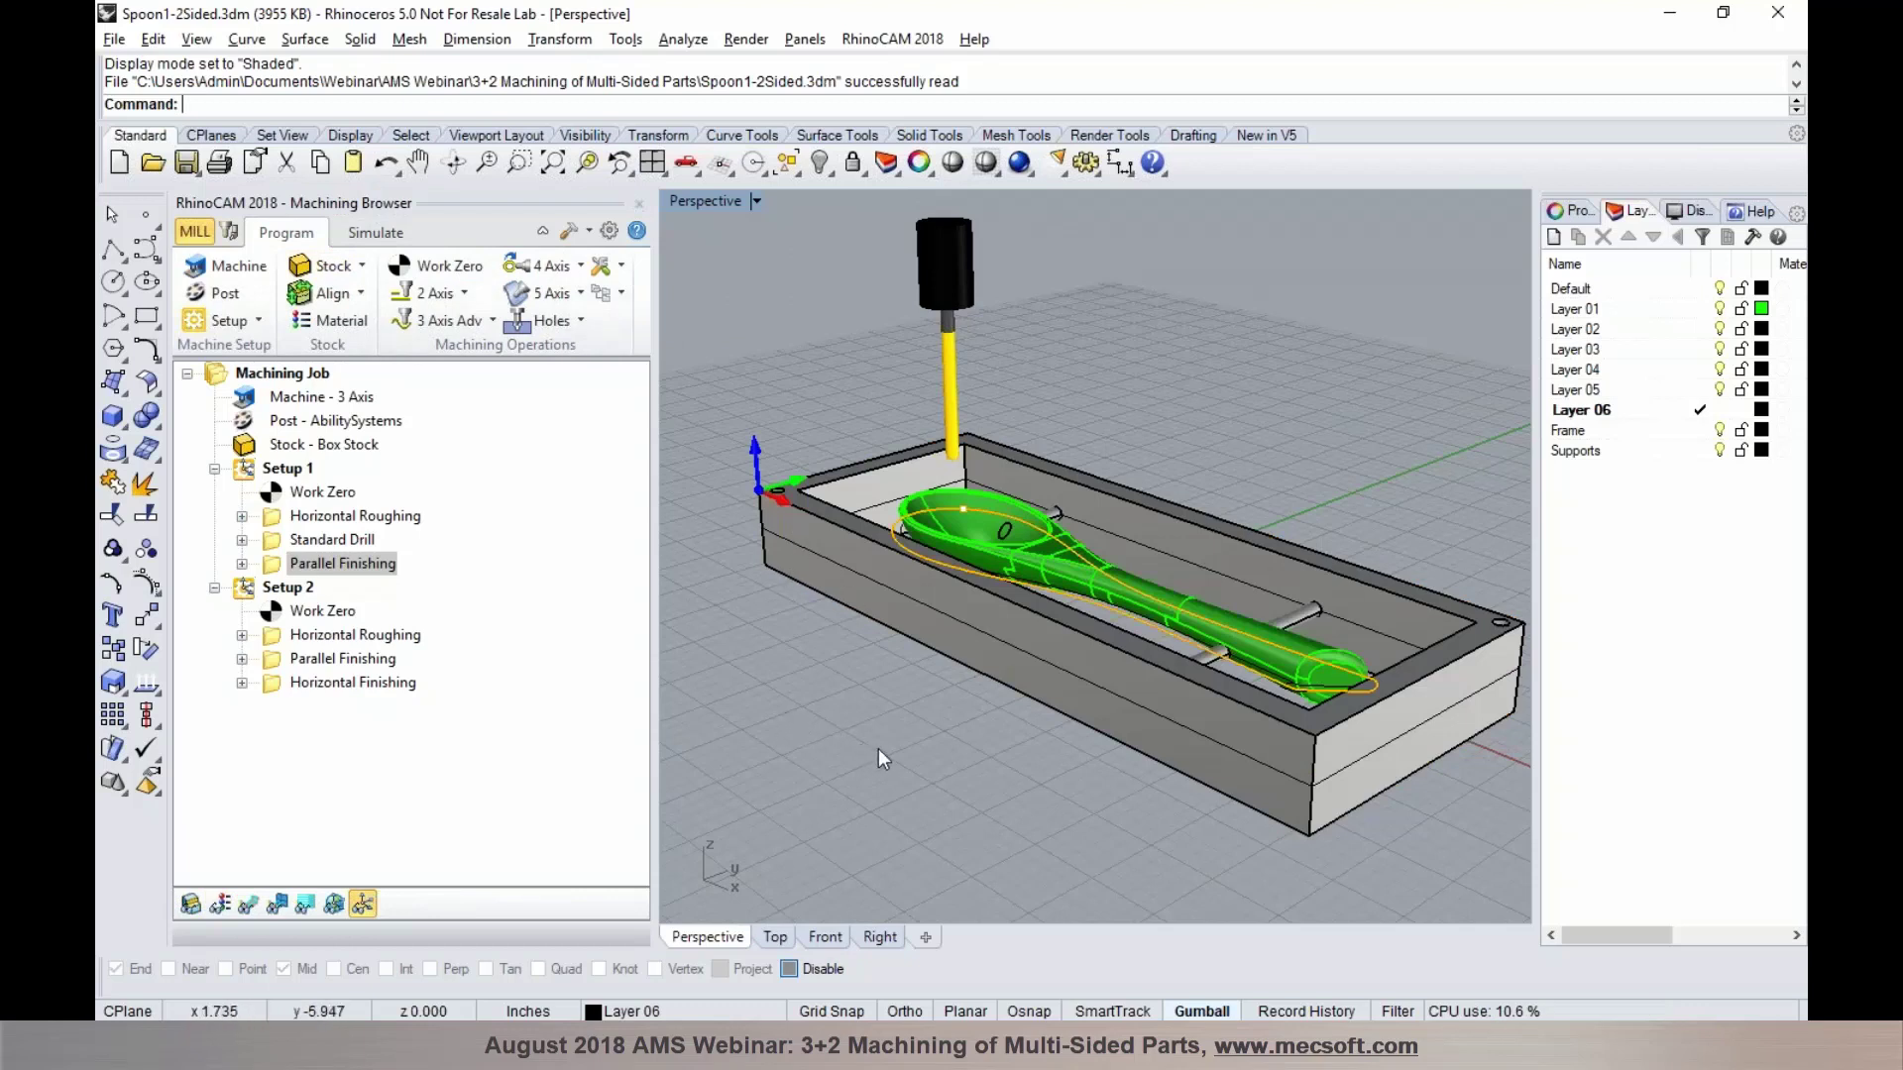
right_click_drag(878, 750, 976, 573)
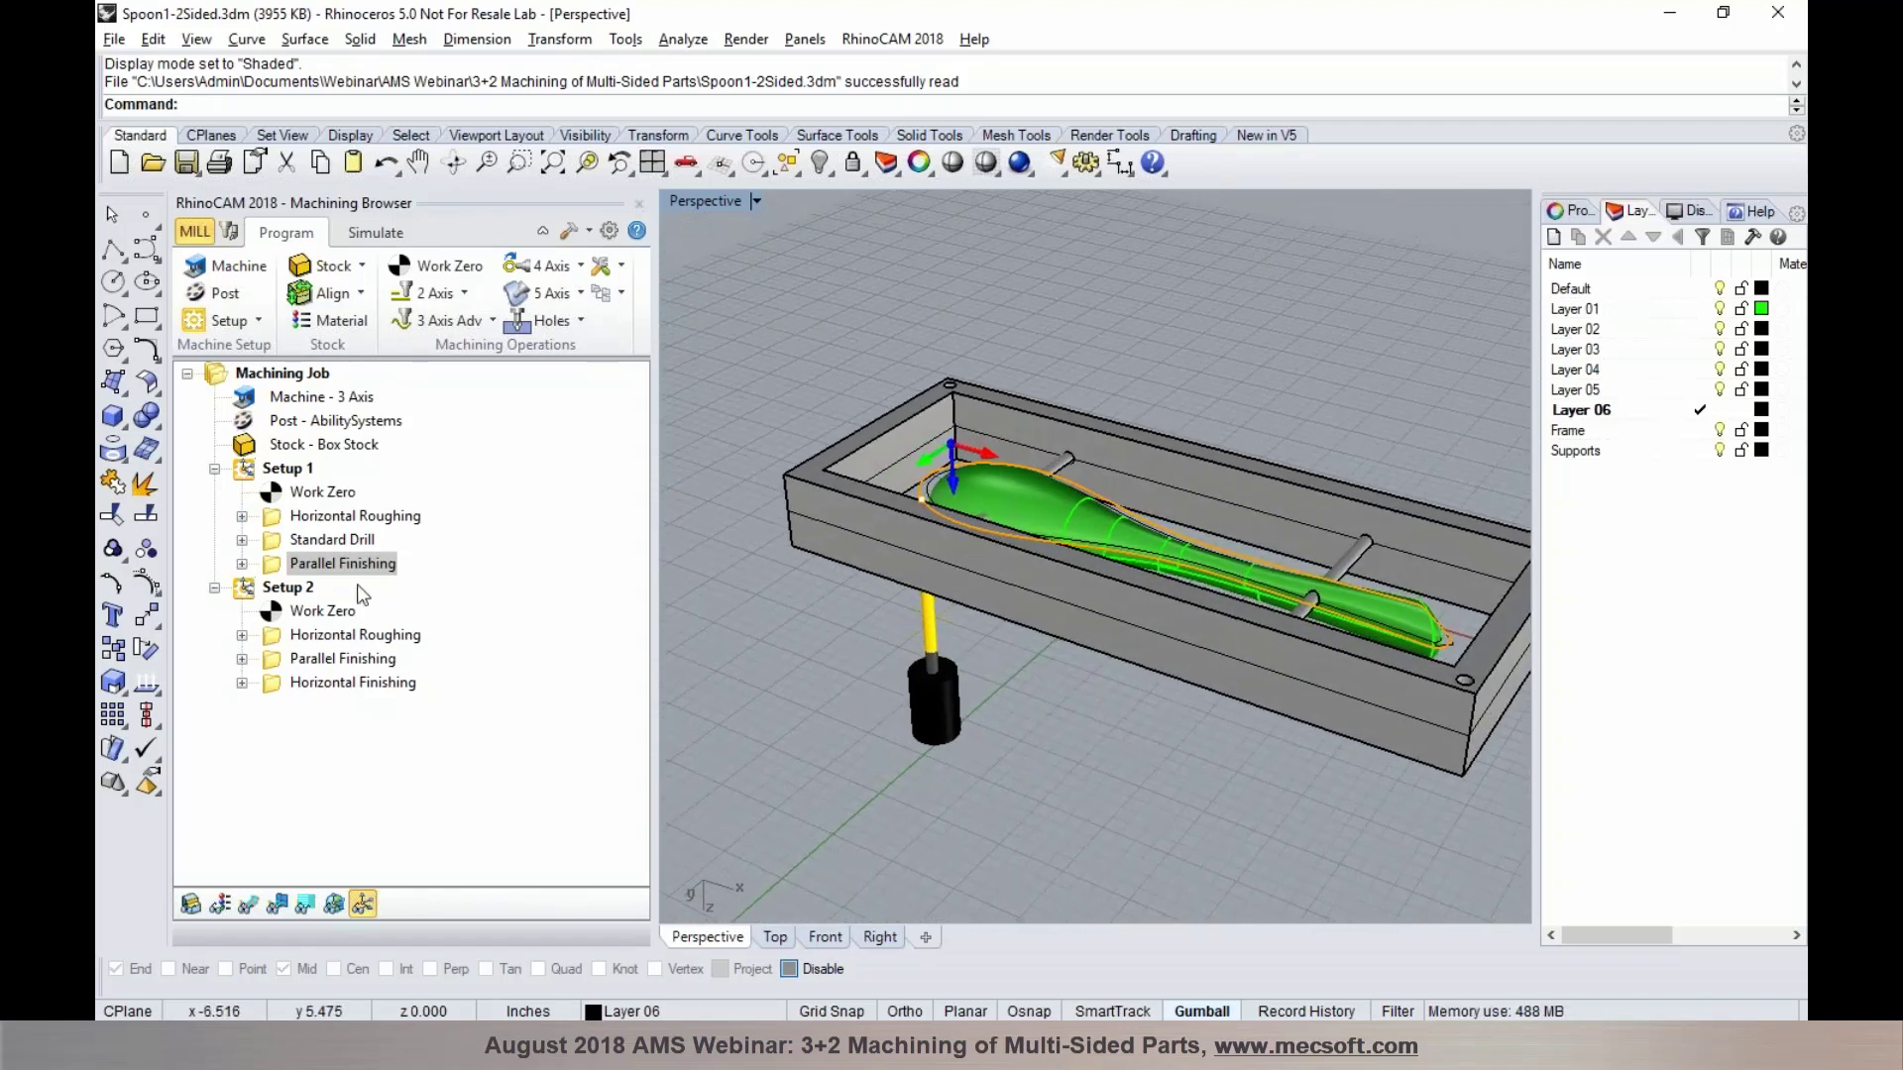
left_click(259, 321)
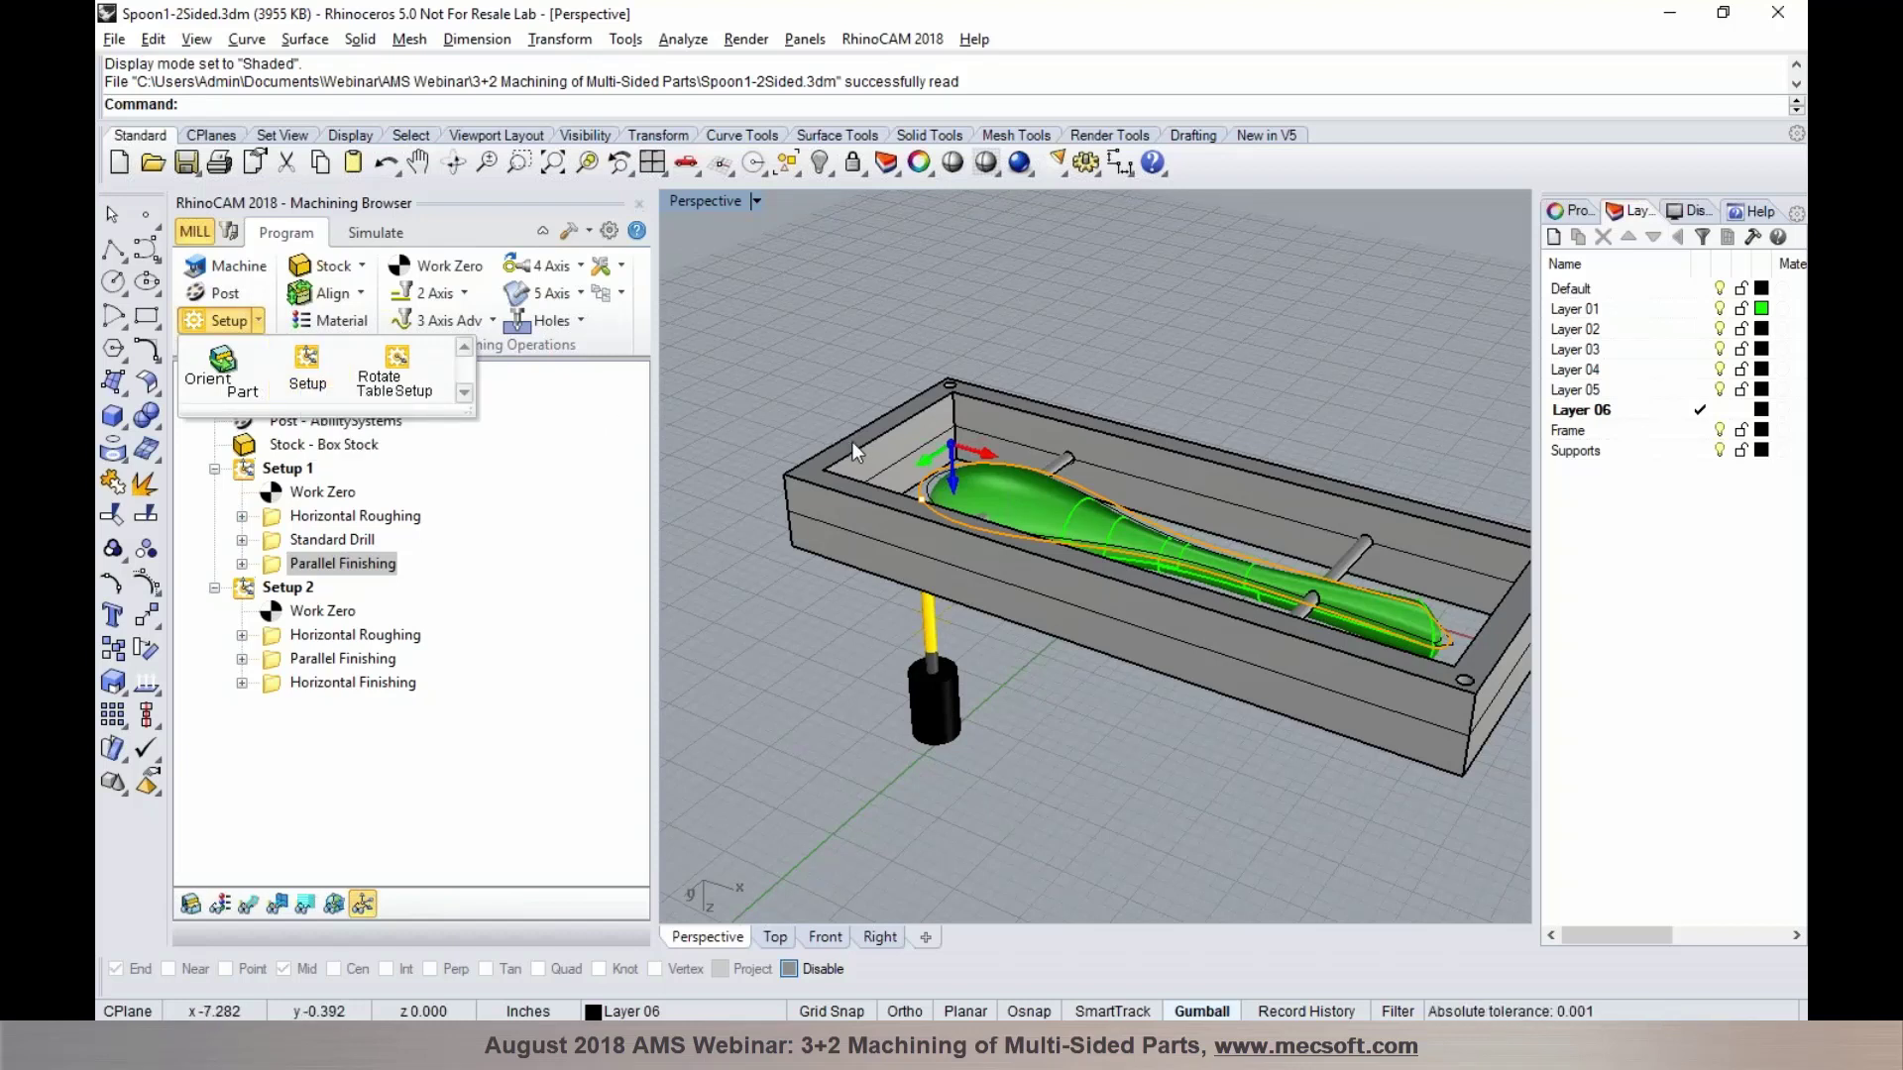
left_click(277, 593)
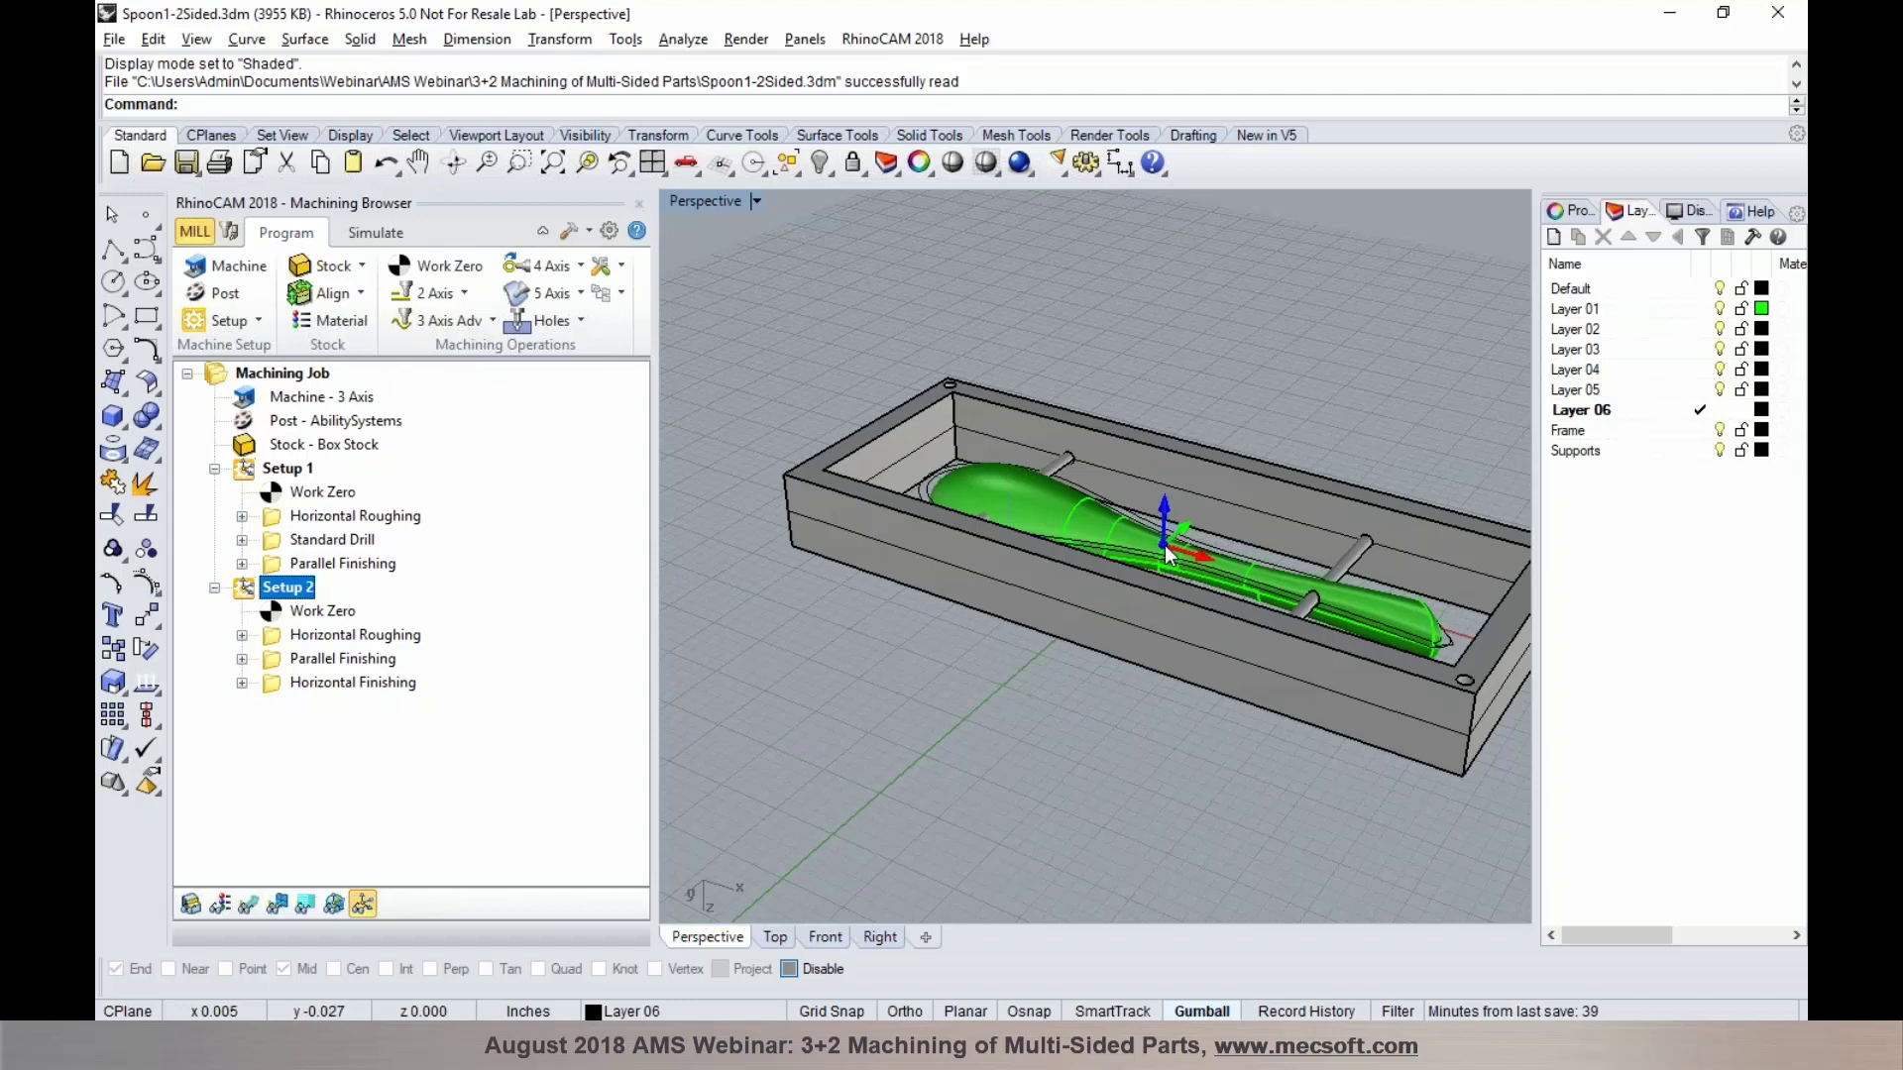
Compare the work zero locations of Setup 1 and Setup 2 on opposite faces of the stock corner
left_click(333, 626)
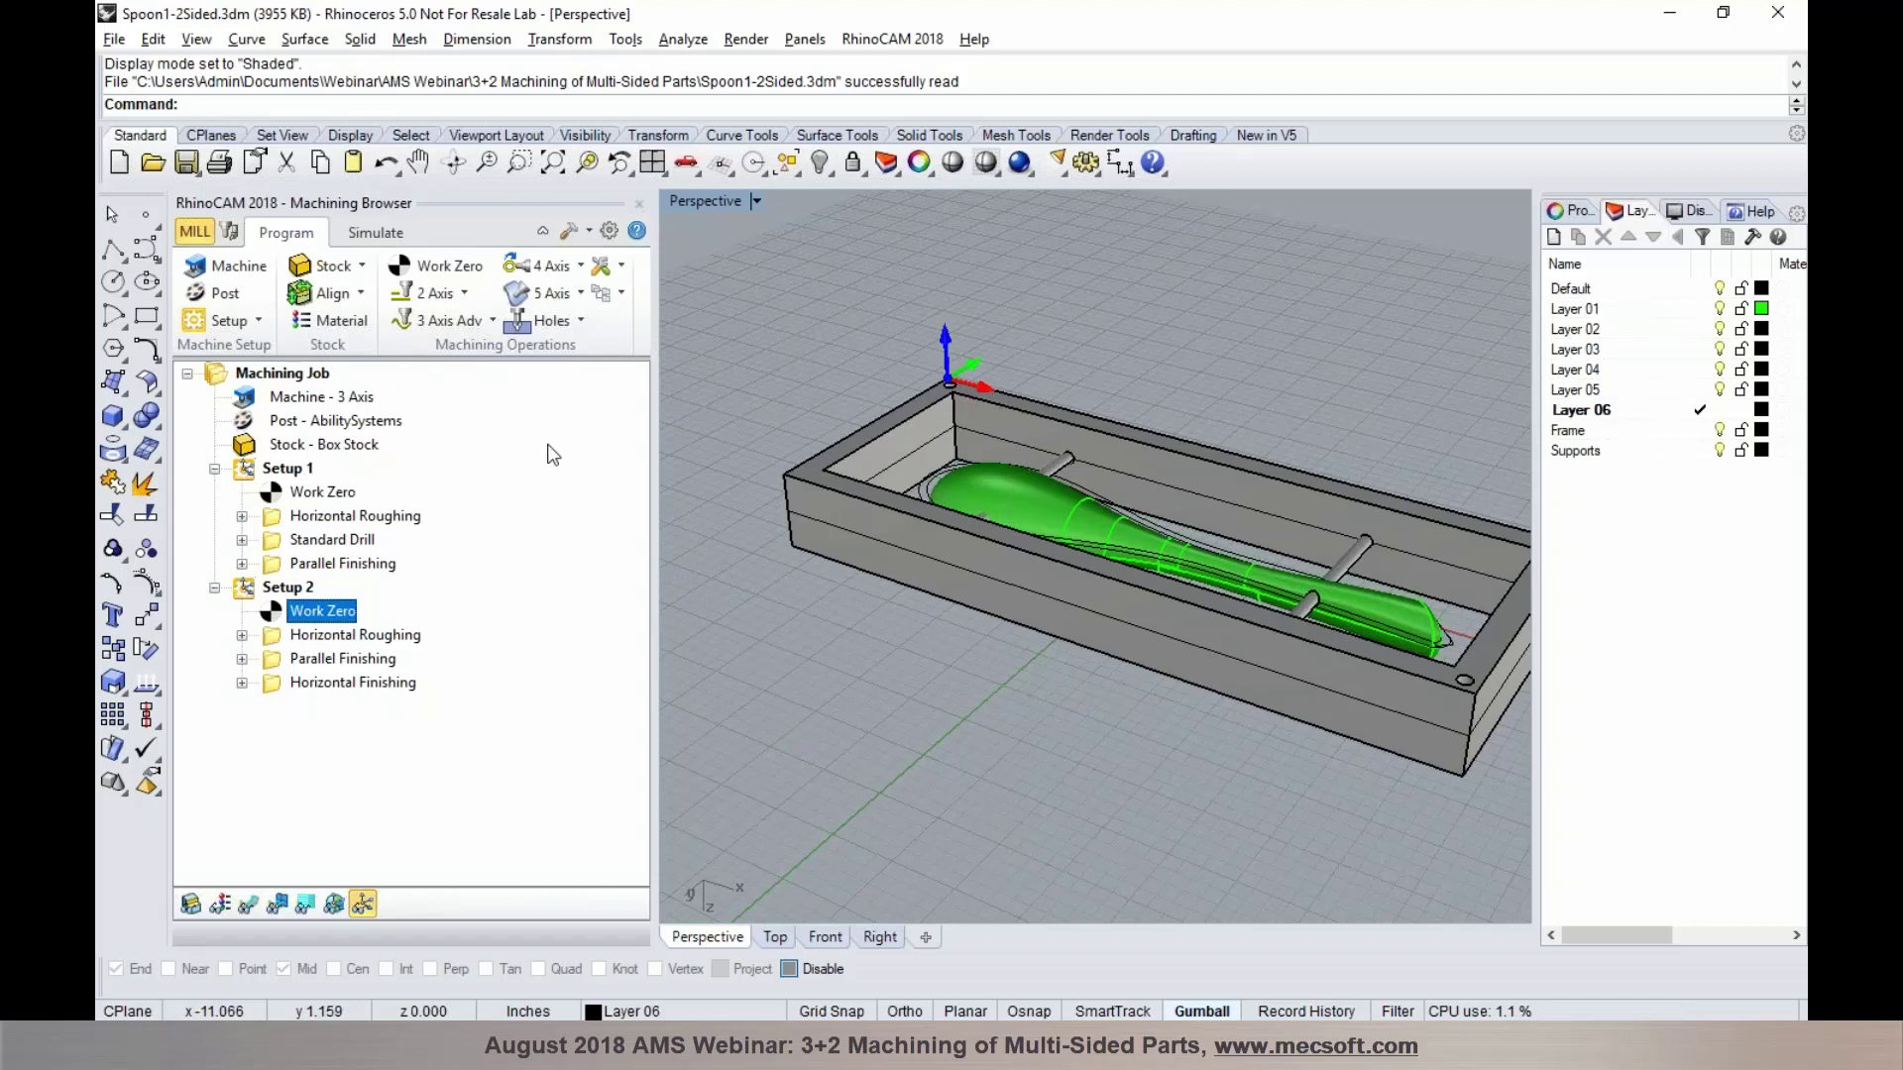
left_click(335, 496)
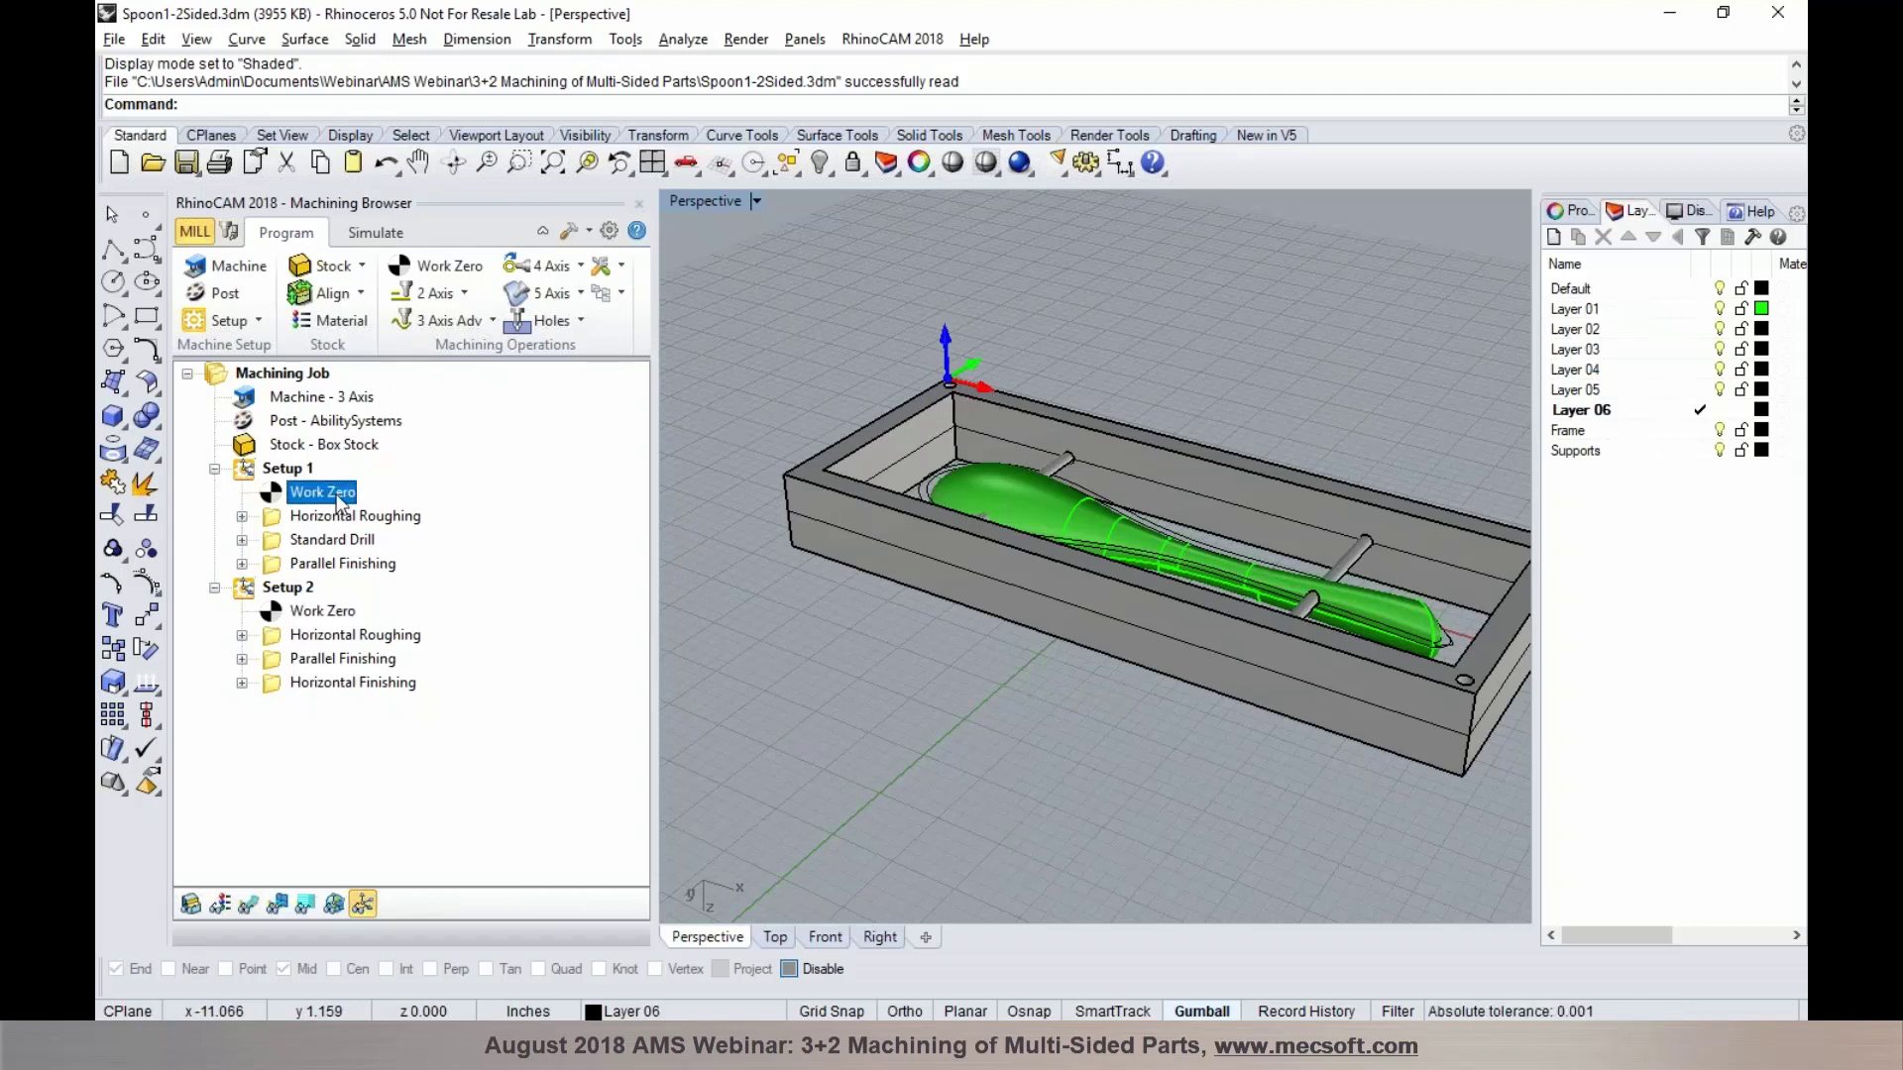
right_click_drag(872, 634, 897, 753)
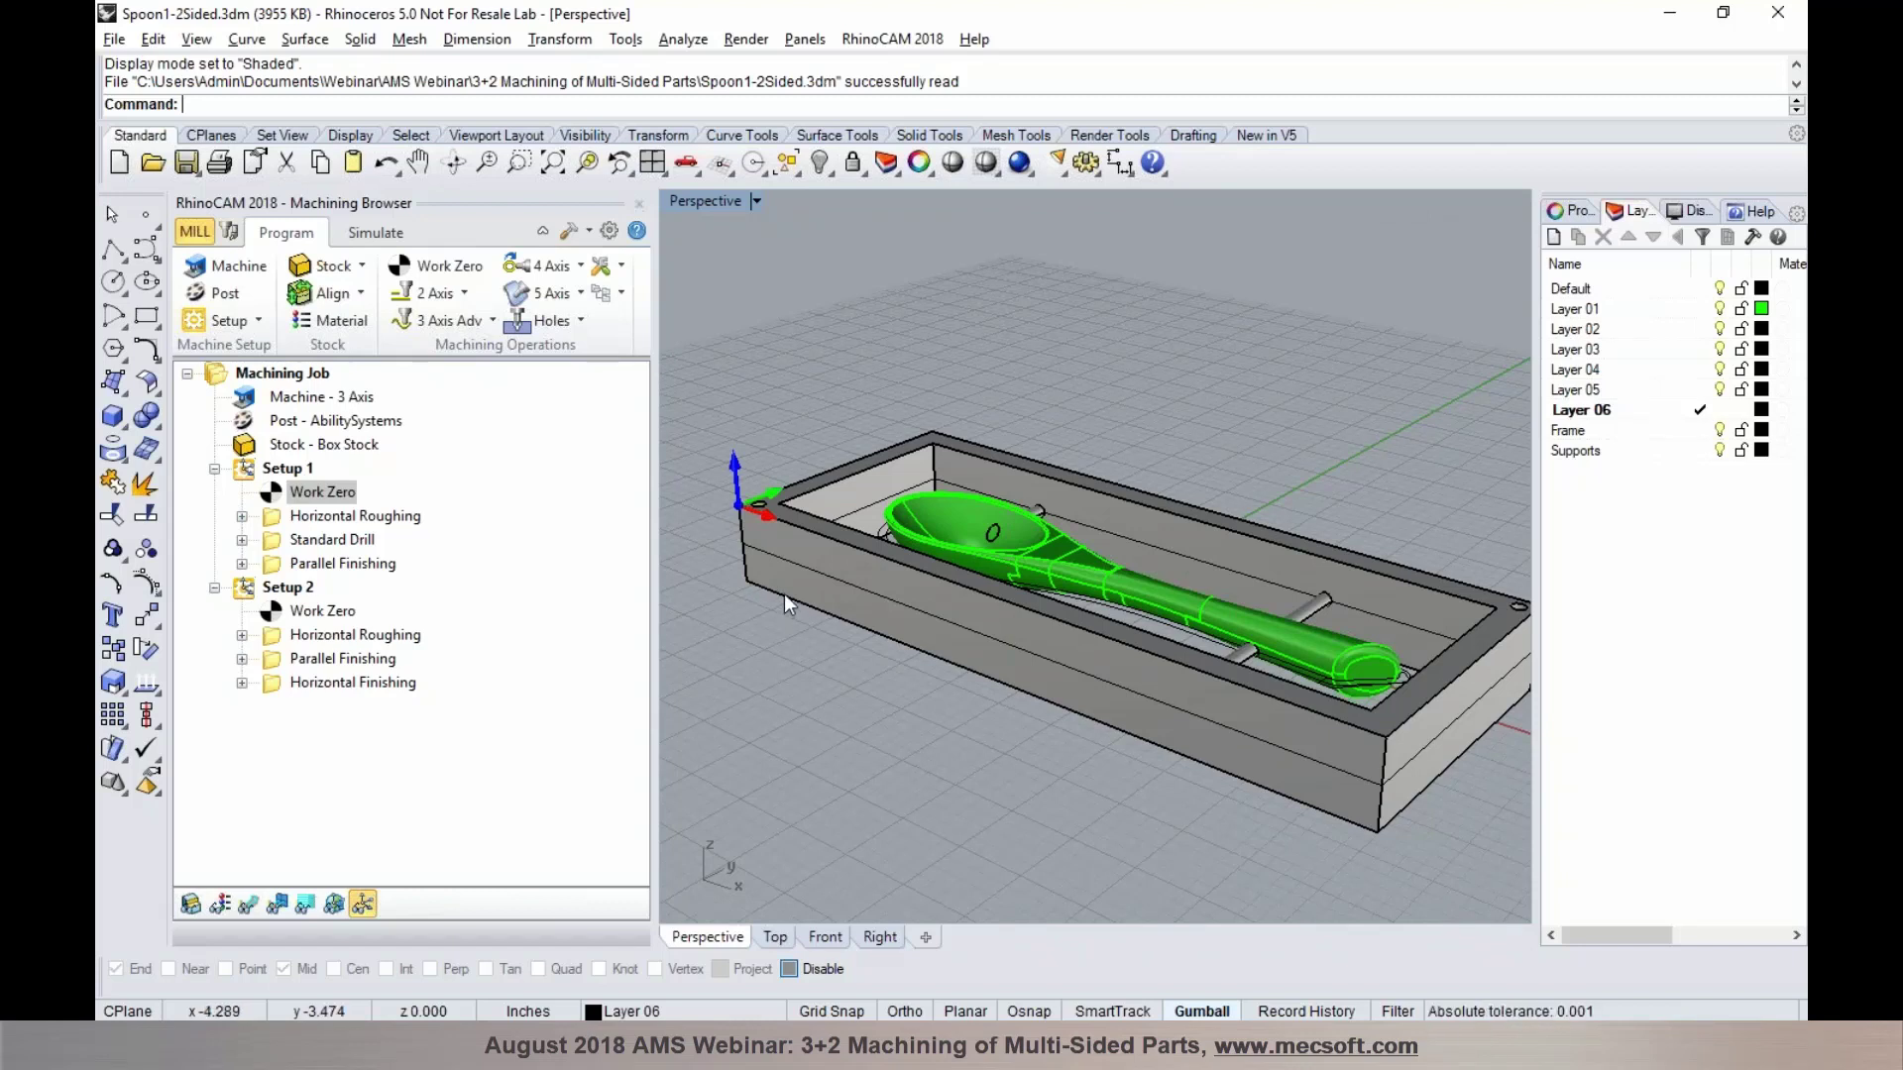
left_click(315, 611)
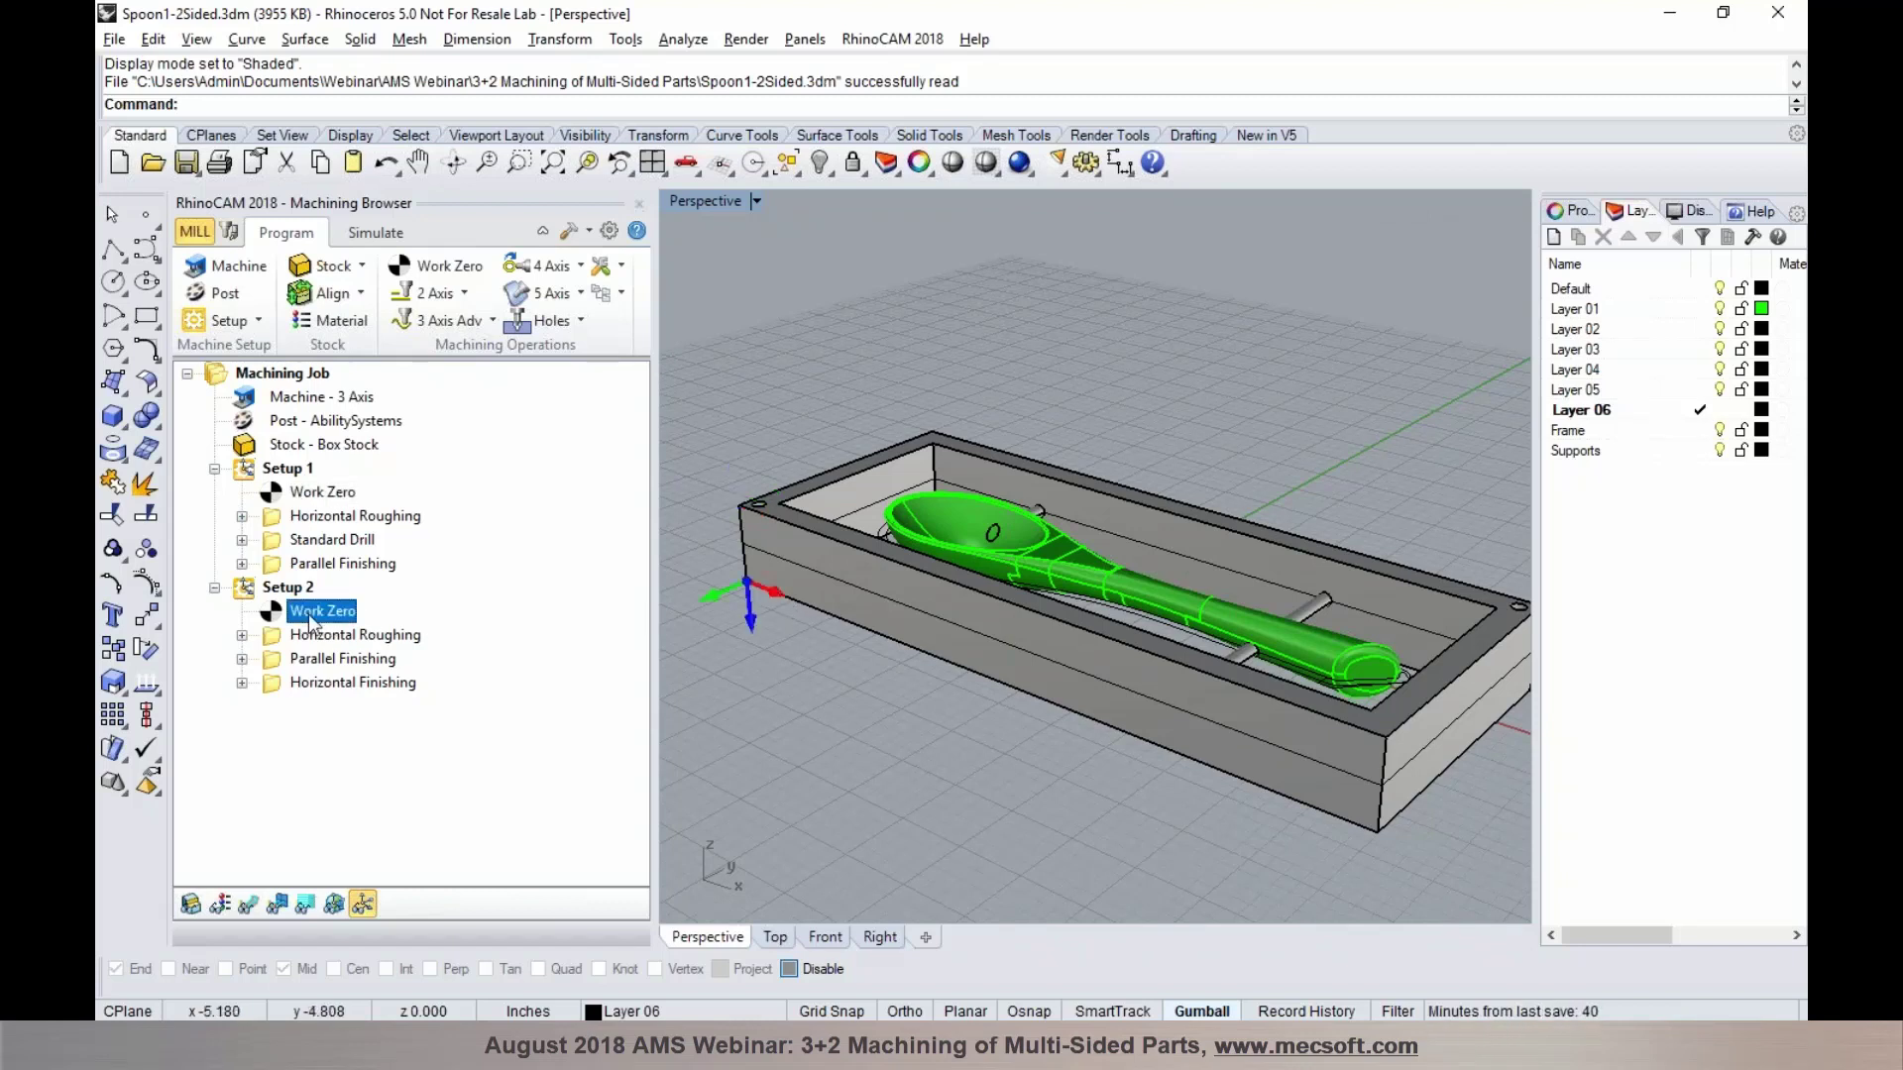
right_click_drag(842, 666, 936, 329)
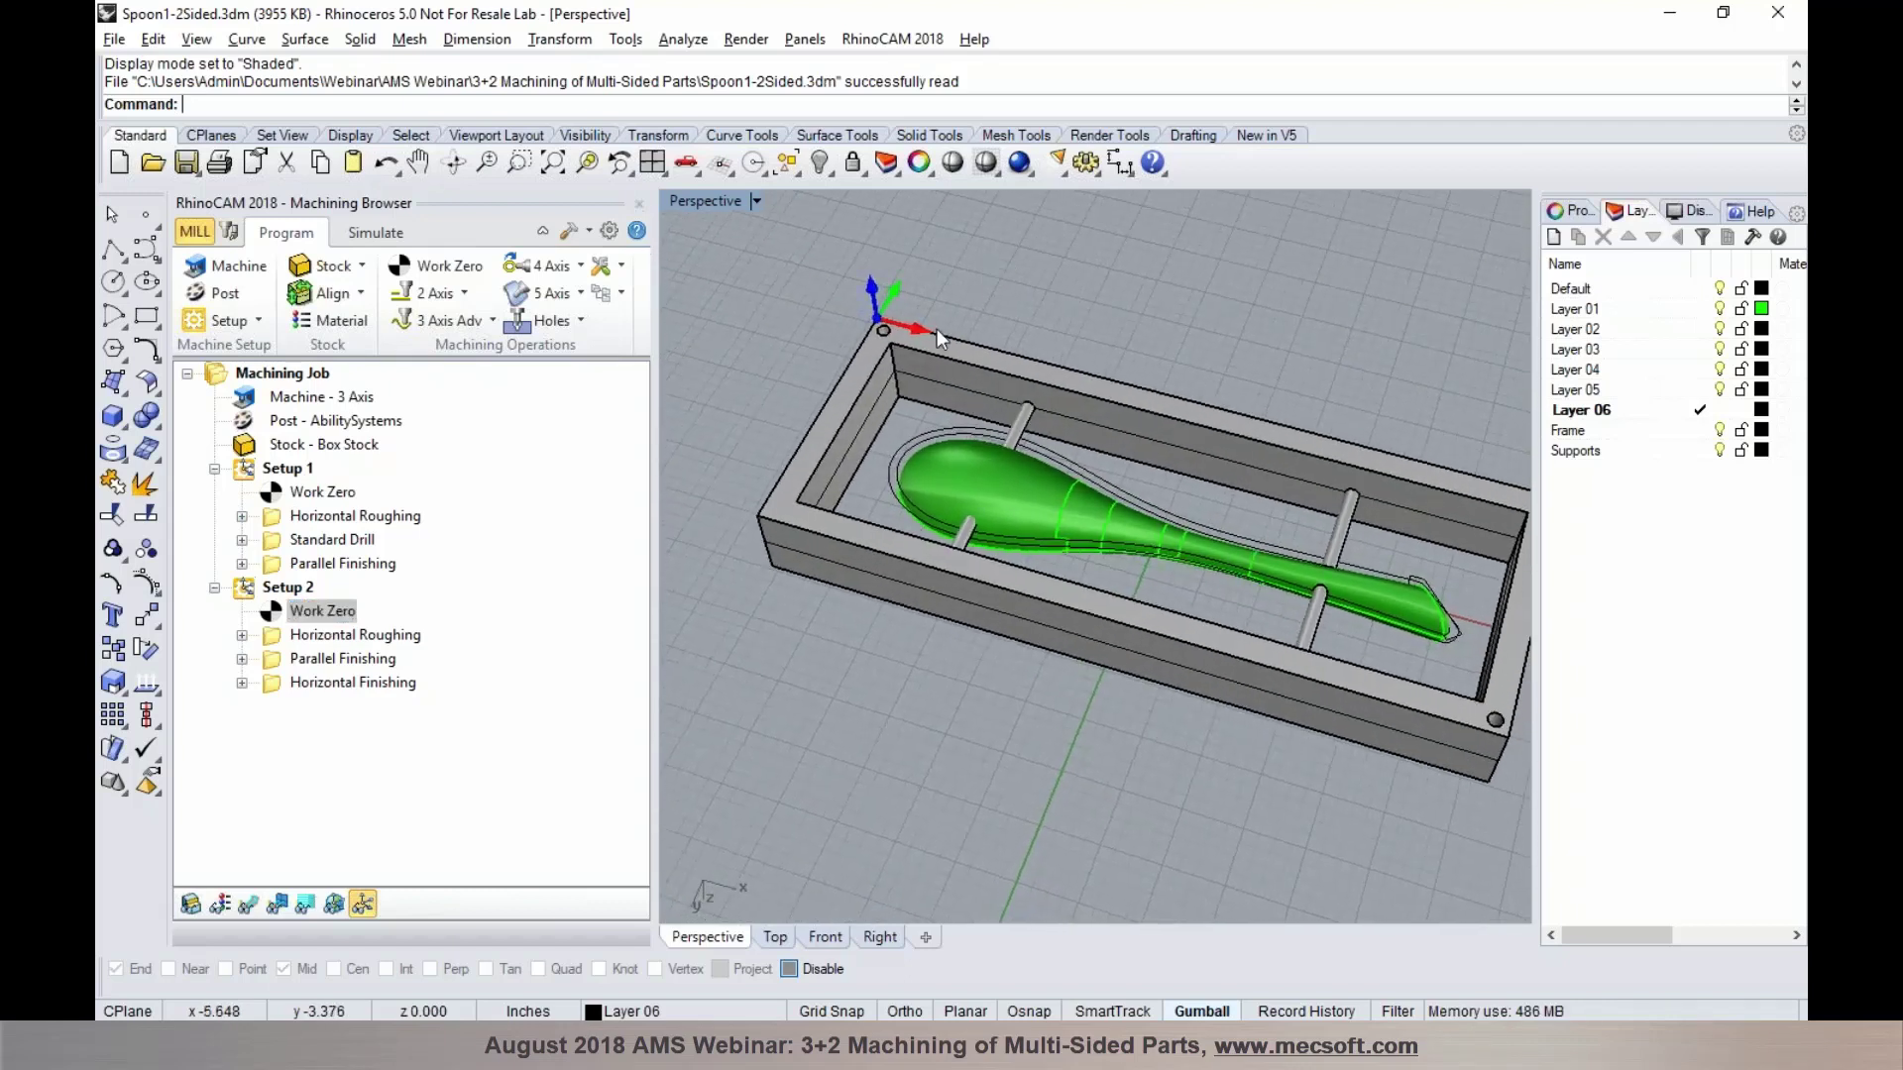
Examine Setup 2's Horizontal Roughing, Parallel Finishing and Horizontal Finishing toolpaths on the spoon's underside
left_click(371, 636)
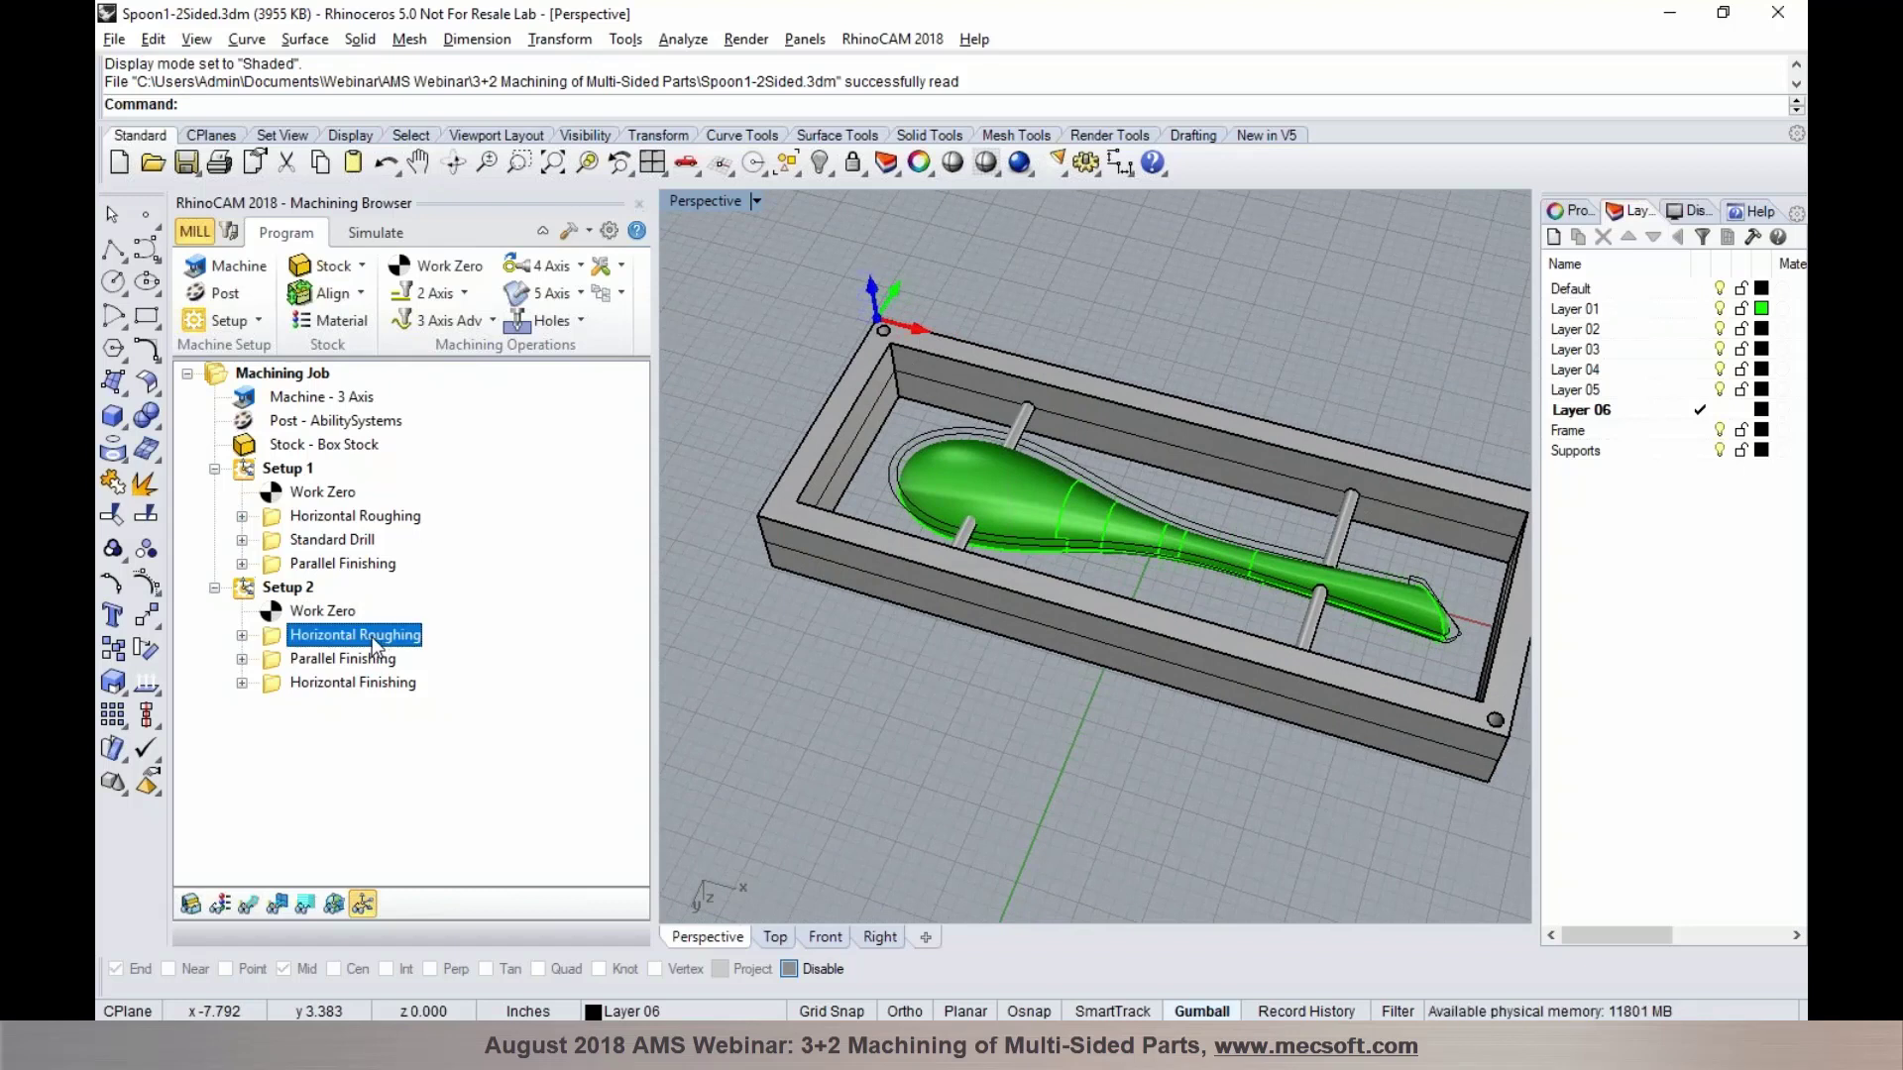
left_click(347, 662)
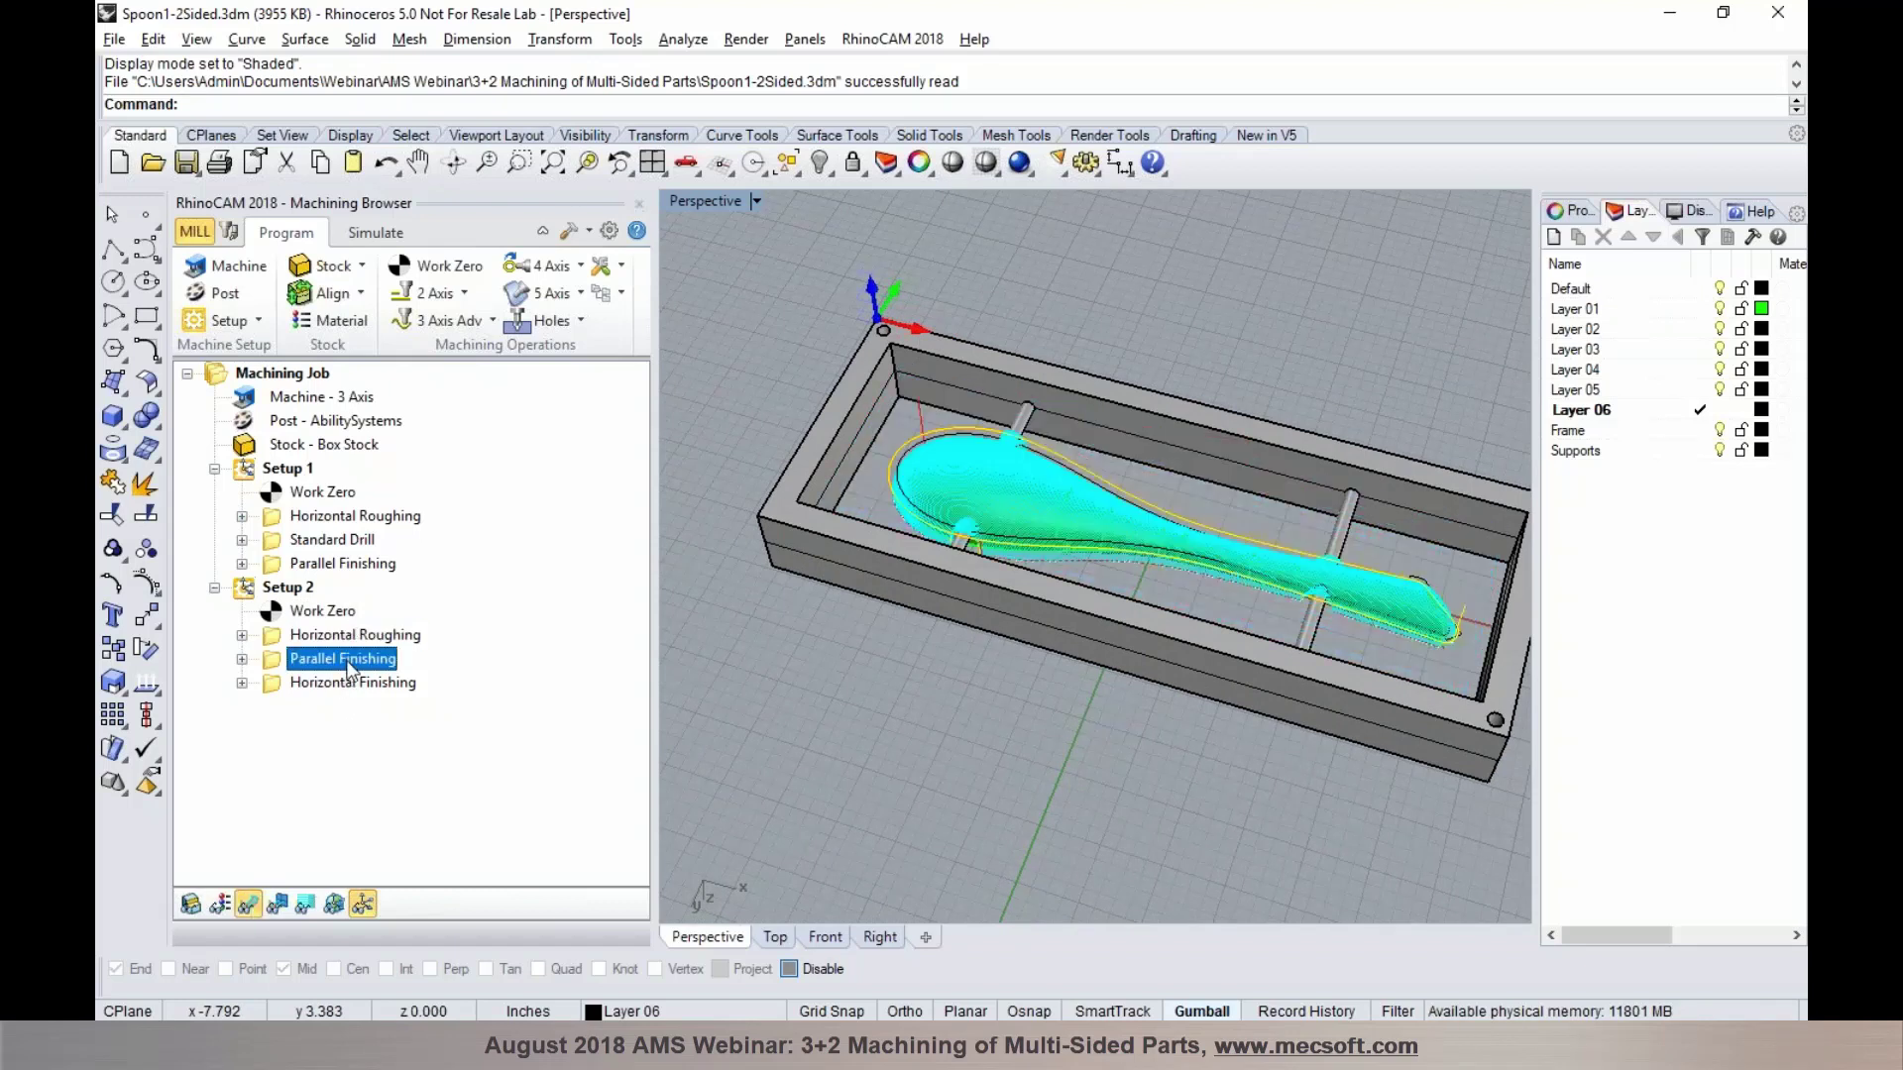
left_click(349, 684)
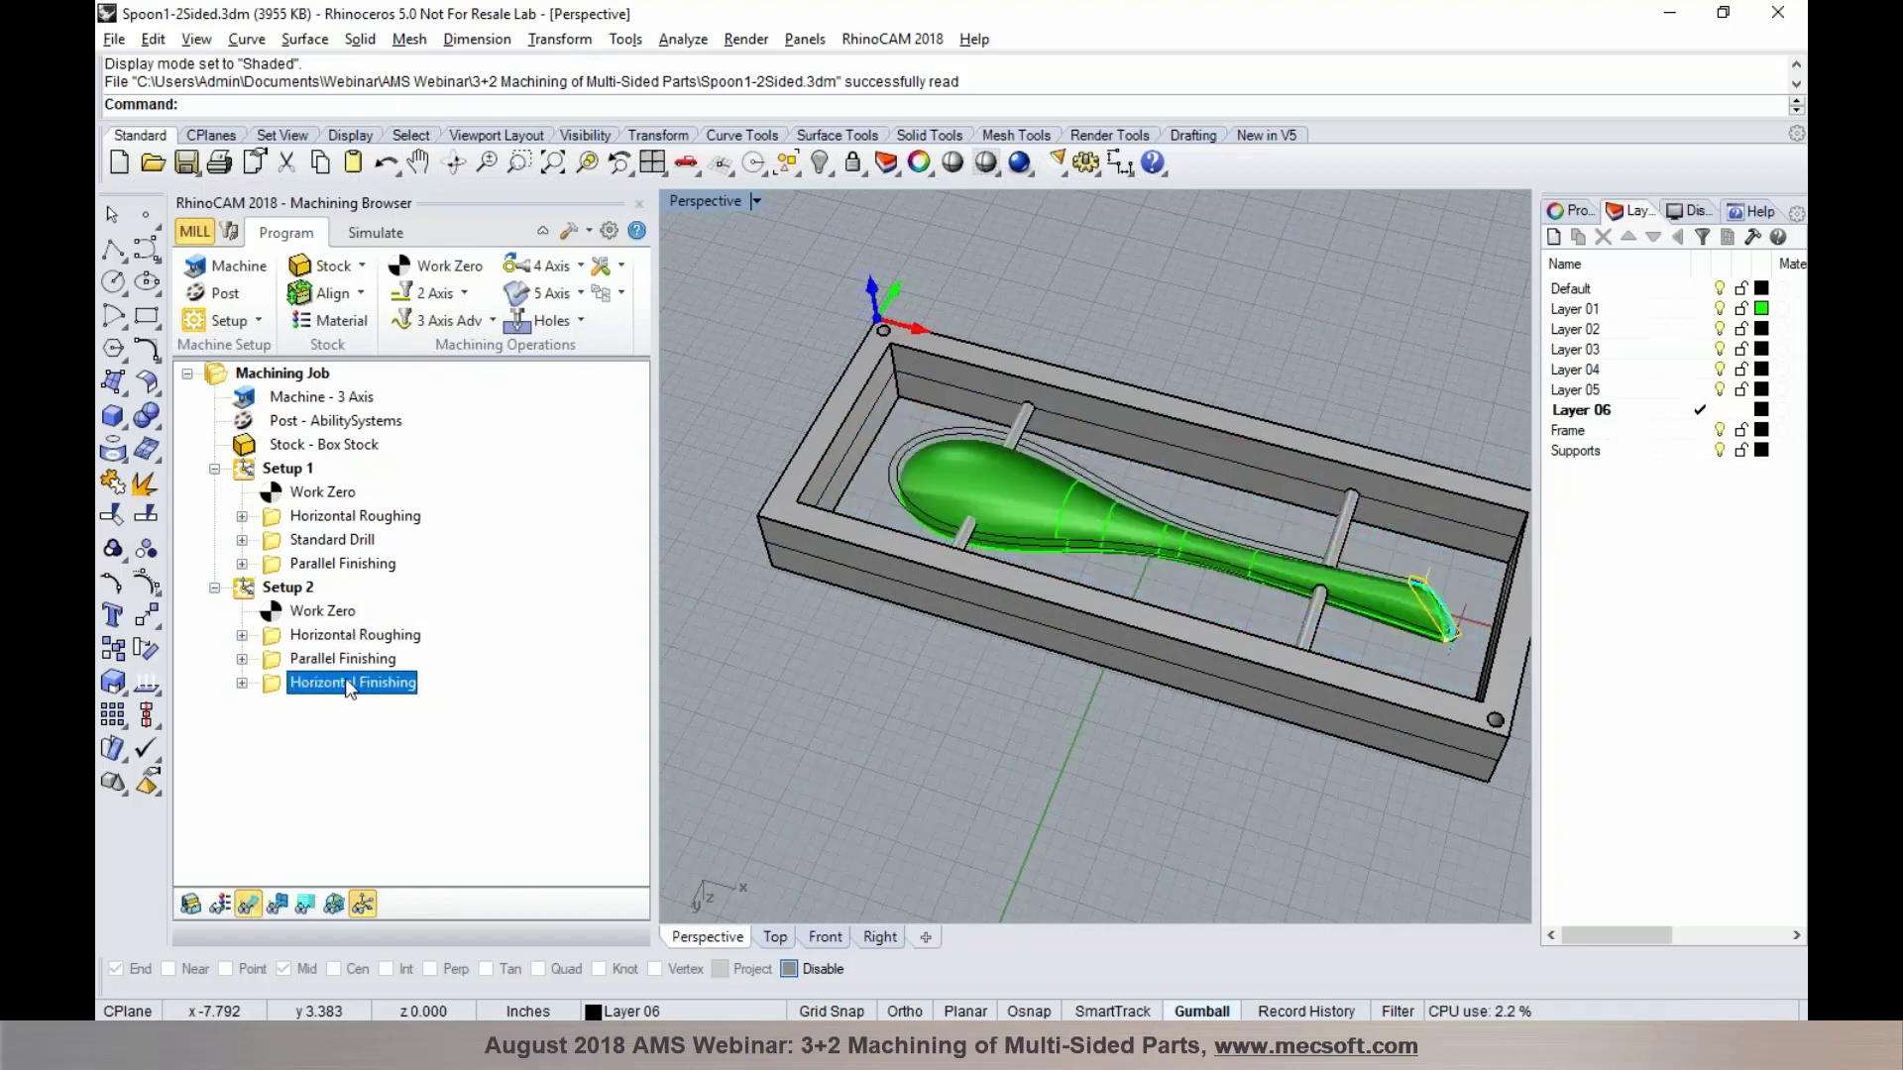
Simulate Setup 2's Horizontal Roughing to the end
left_click(352, 636)
left_click(375, 232)
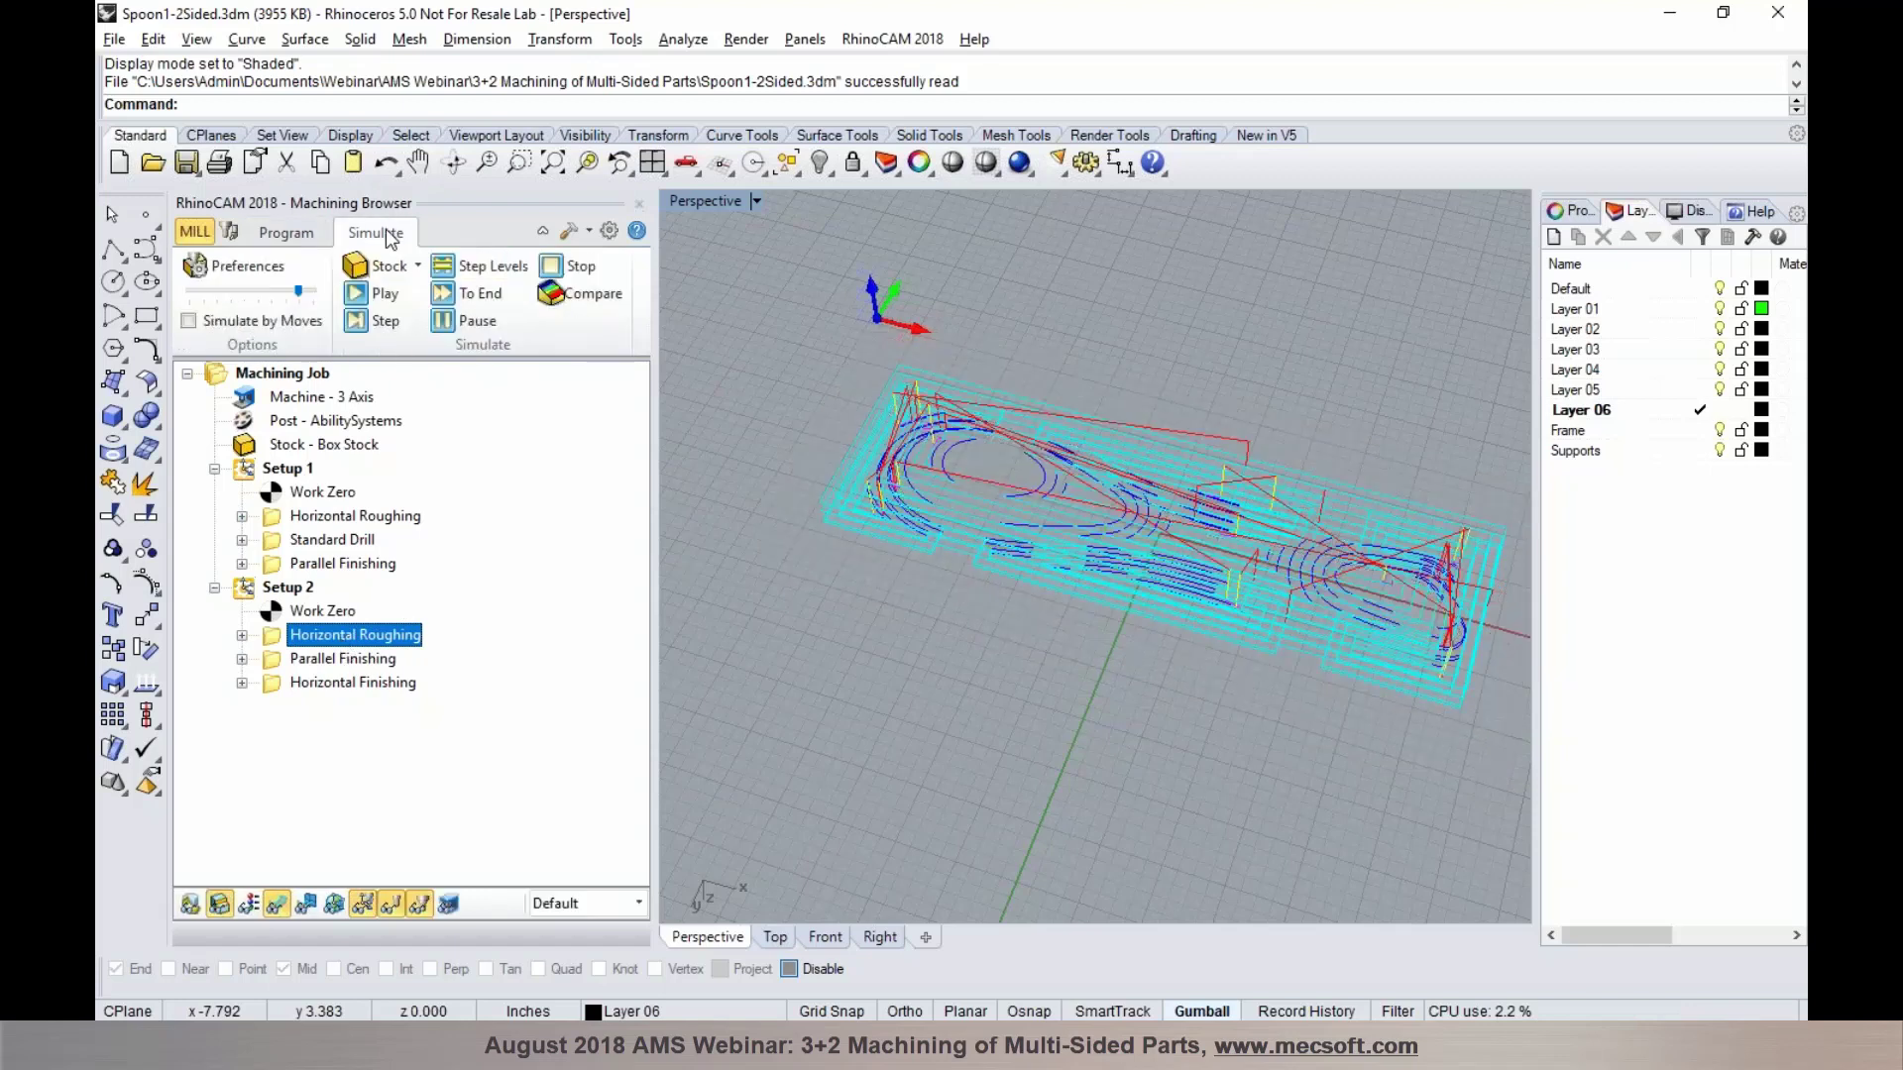
left_click(442, 292)
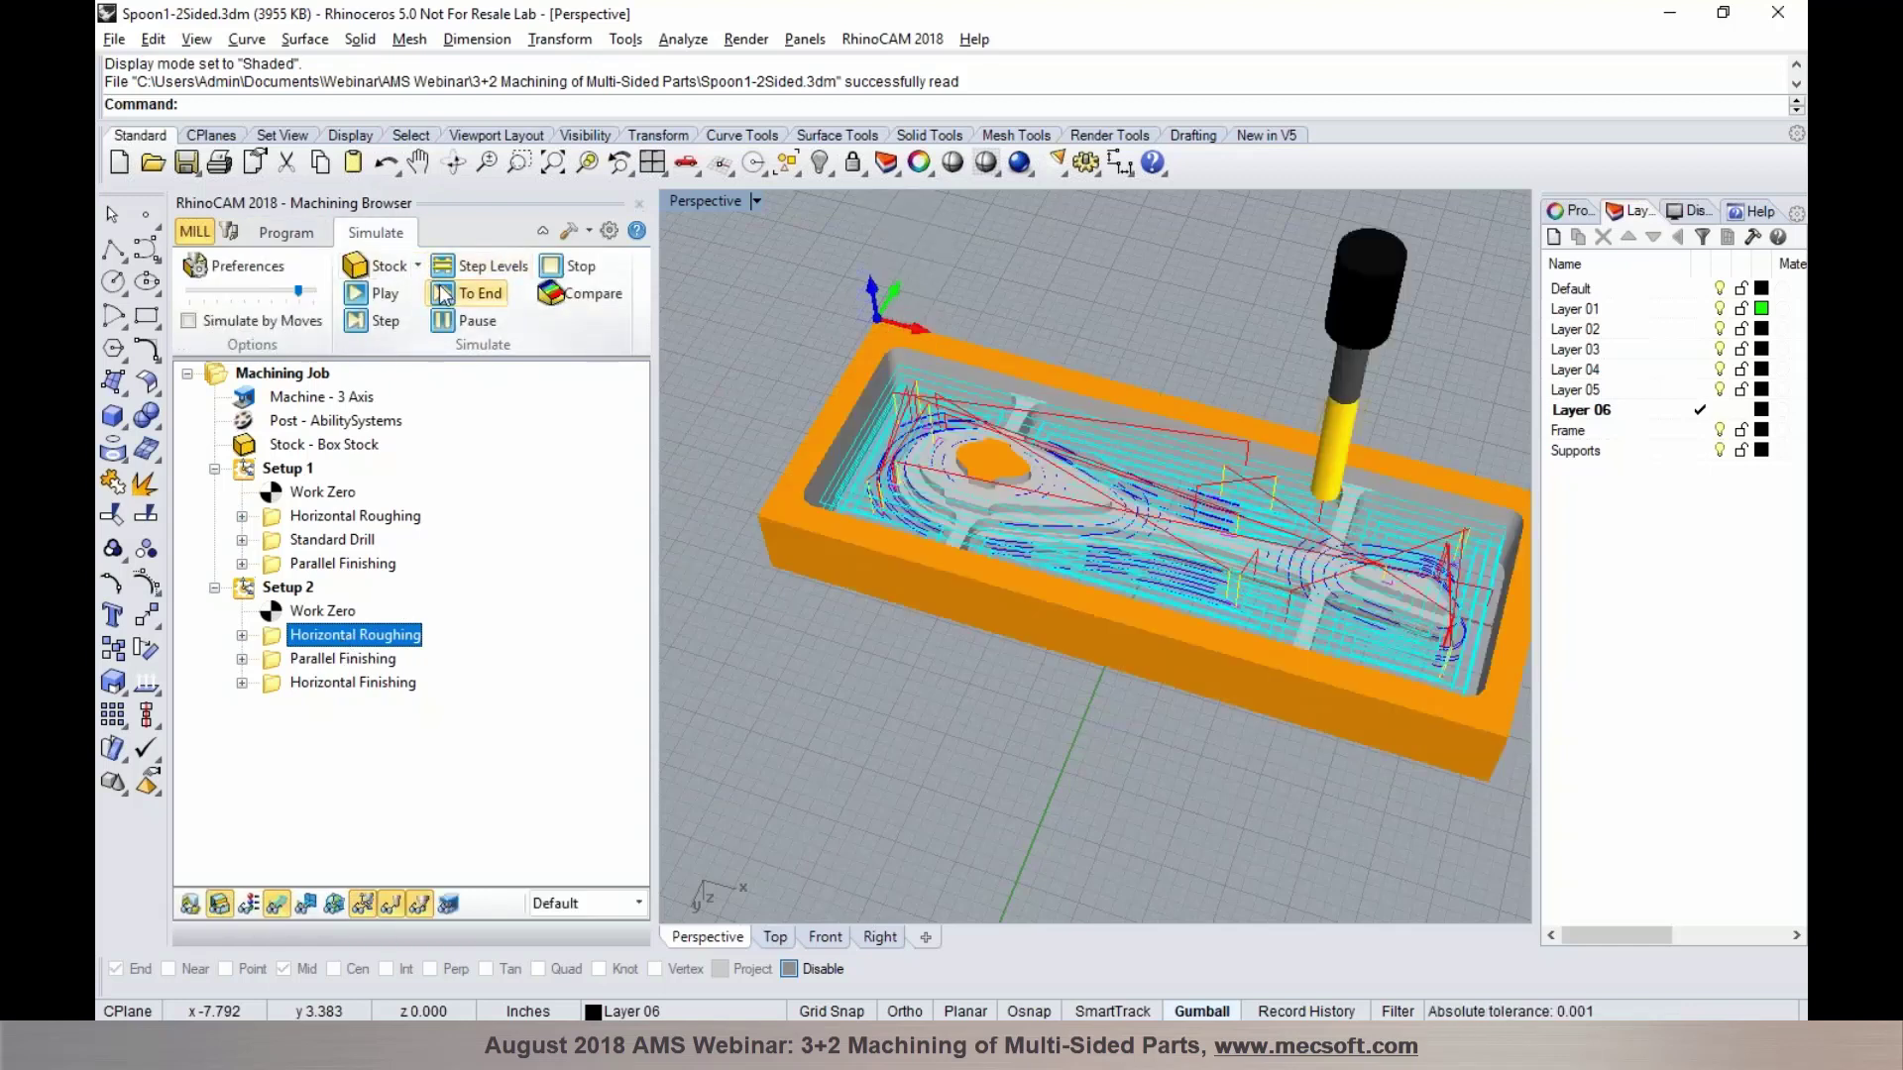
Simulate Setup 2's Parallel Finishing to the end and hide the toolpath display to inspect the cut stock
left_click(342, 659)
left_click(443, 293)
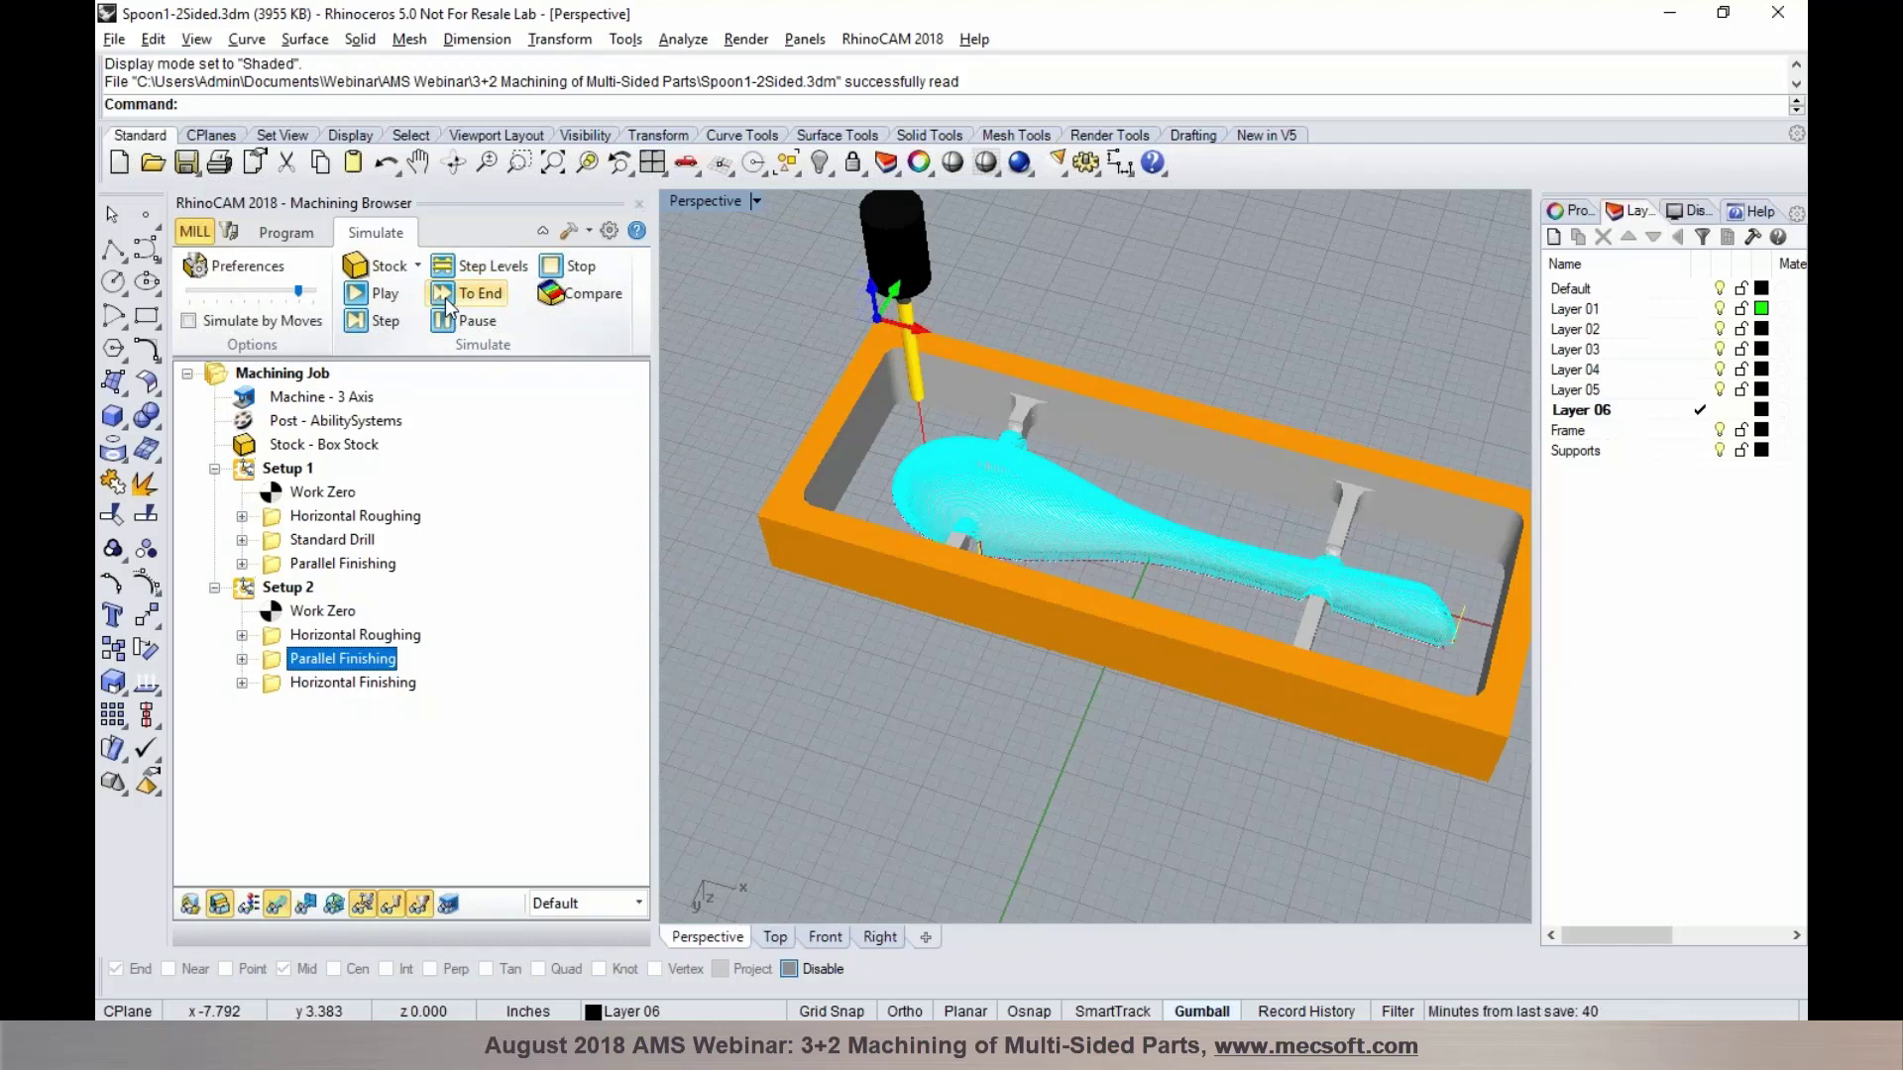
left_click(275, 910)
right_click_drag(830, 535, 996, 511)
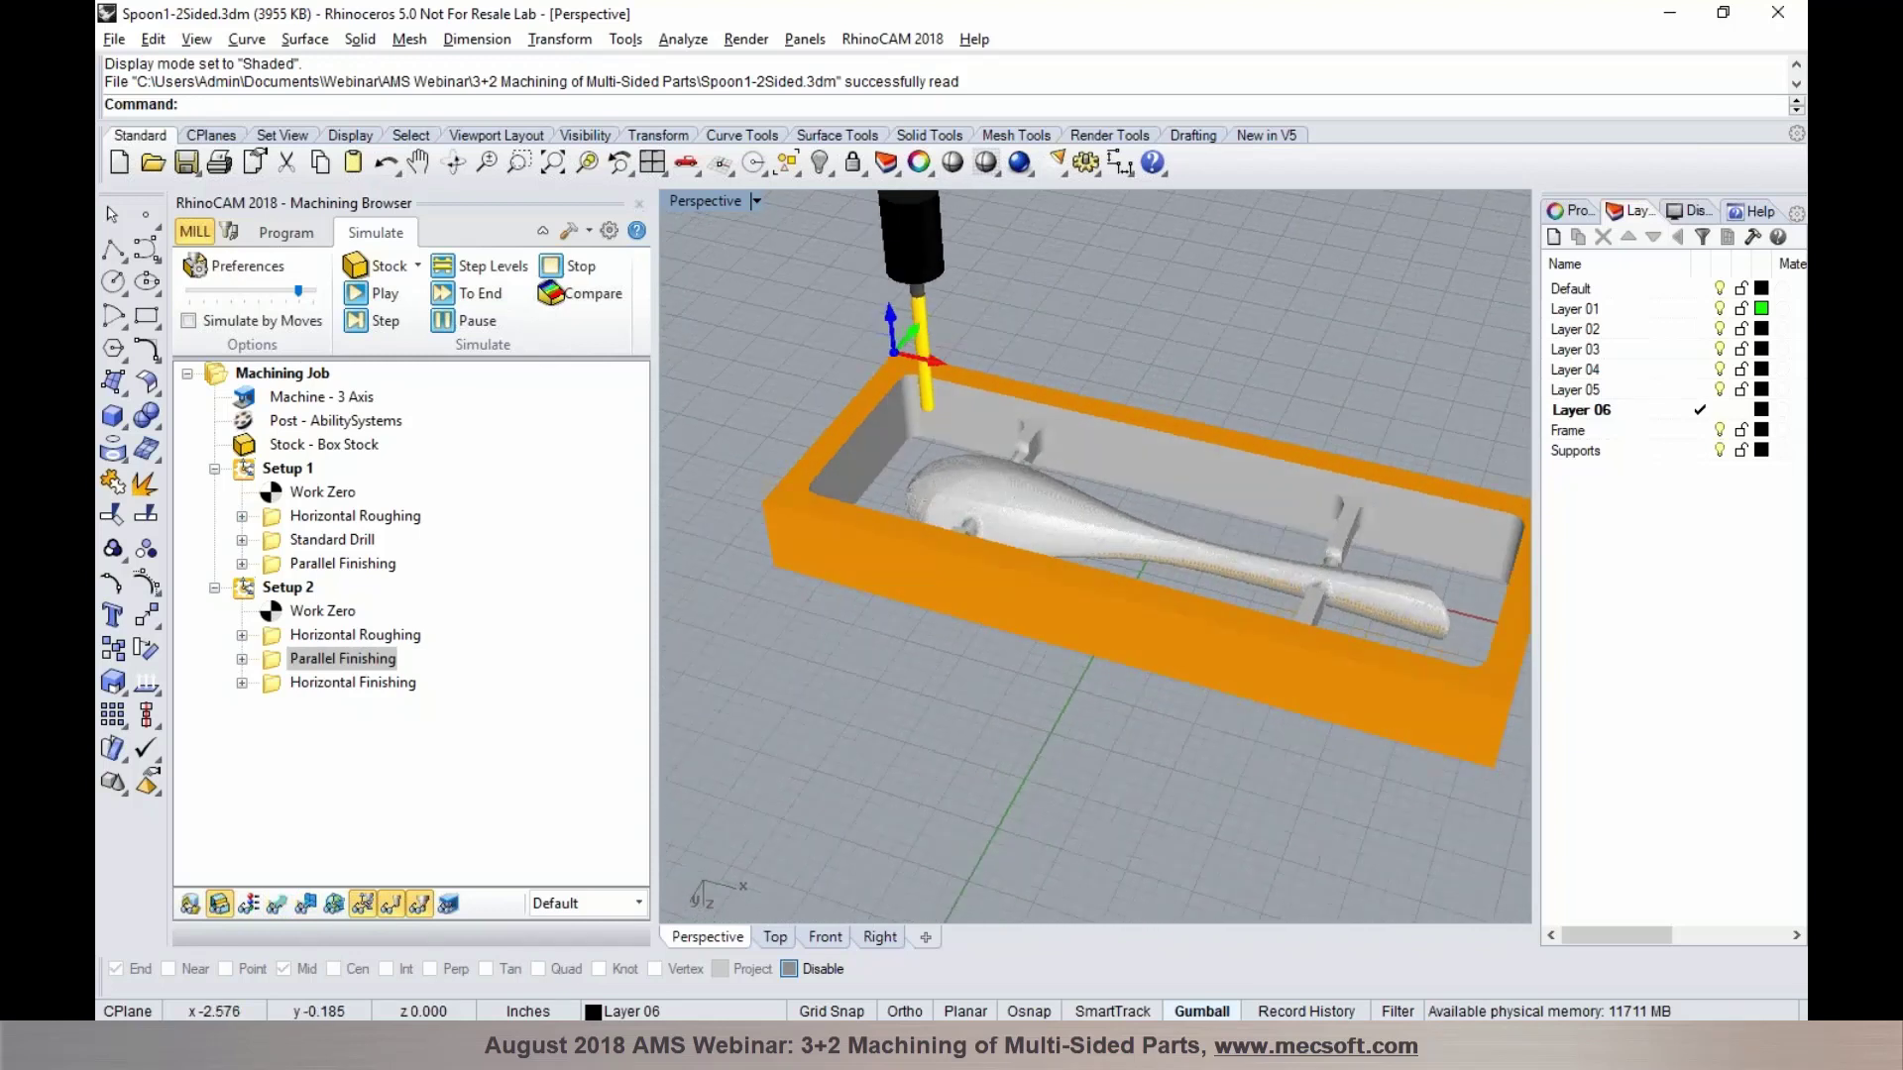
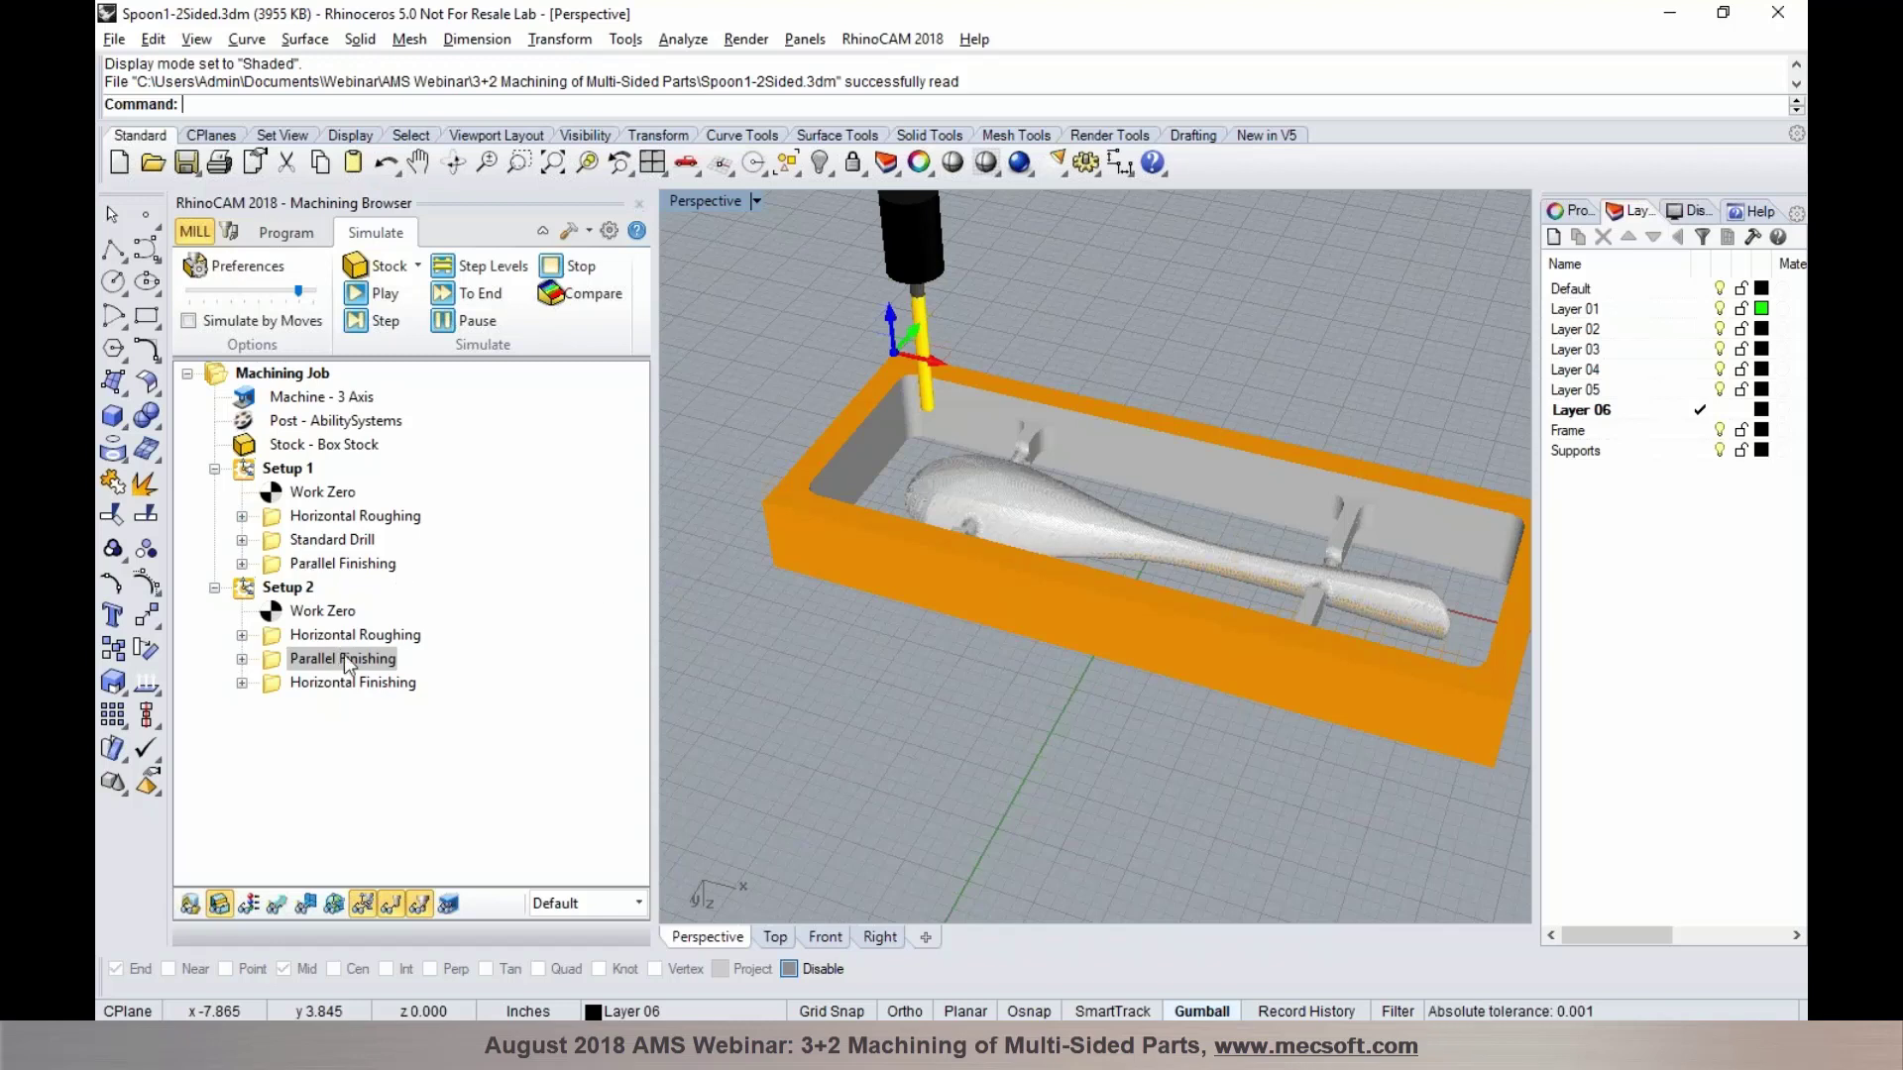
Compare the stock shown for Setup 1's Parallel Finishing with that for Setup 2's Parallel Finishing
left_click(354, 561)
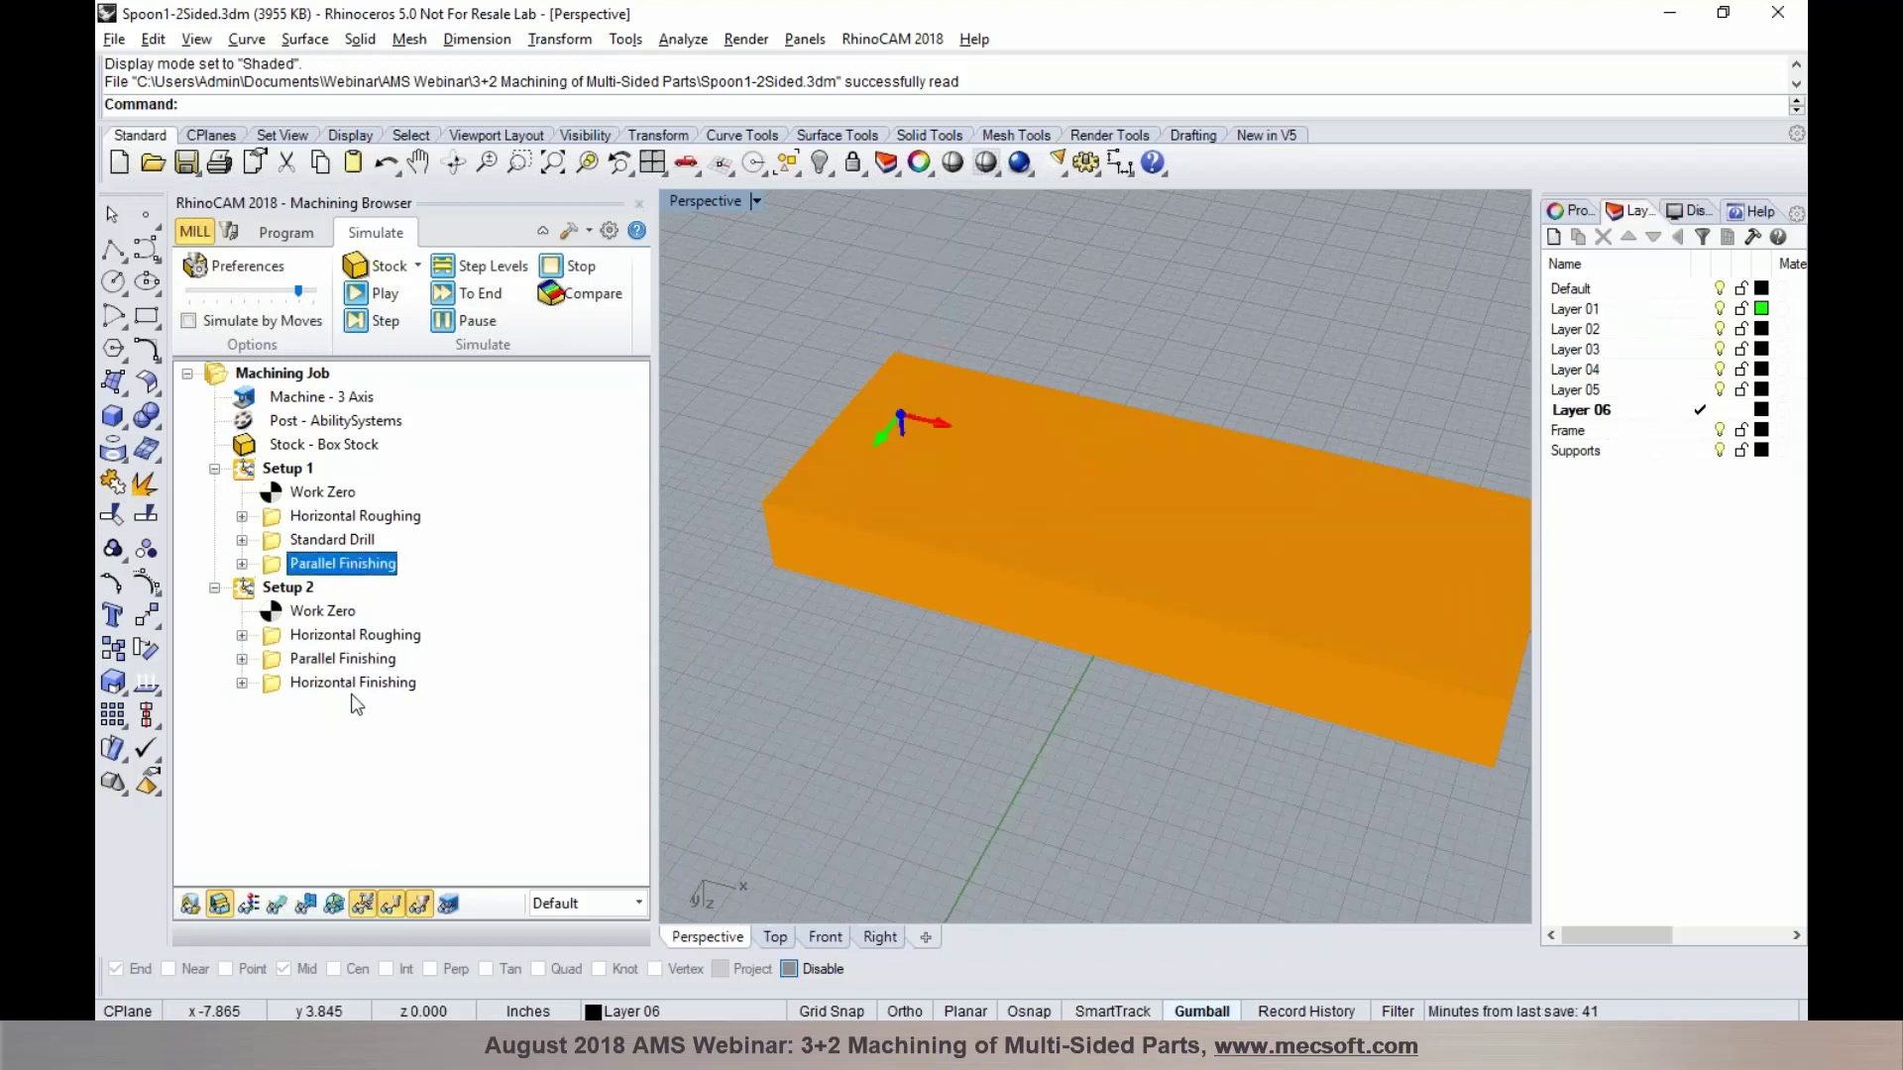
left_click(355, 660)
right_click_drag(880, 674, 1085, 693)
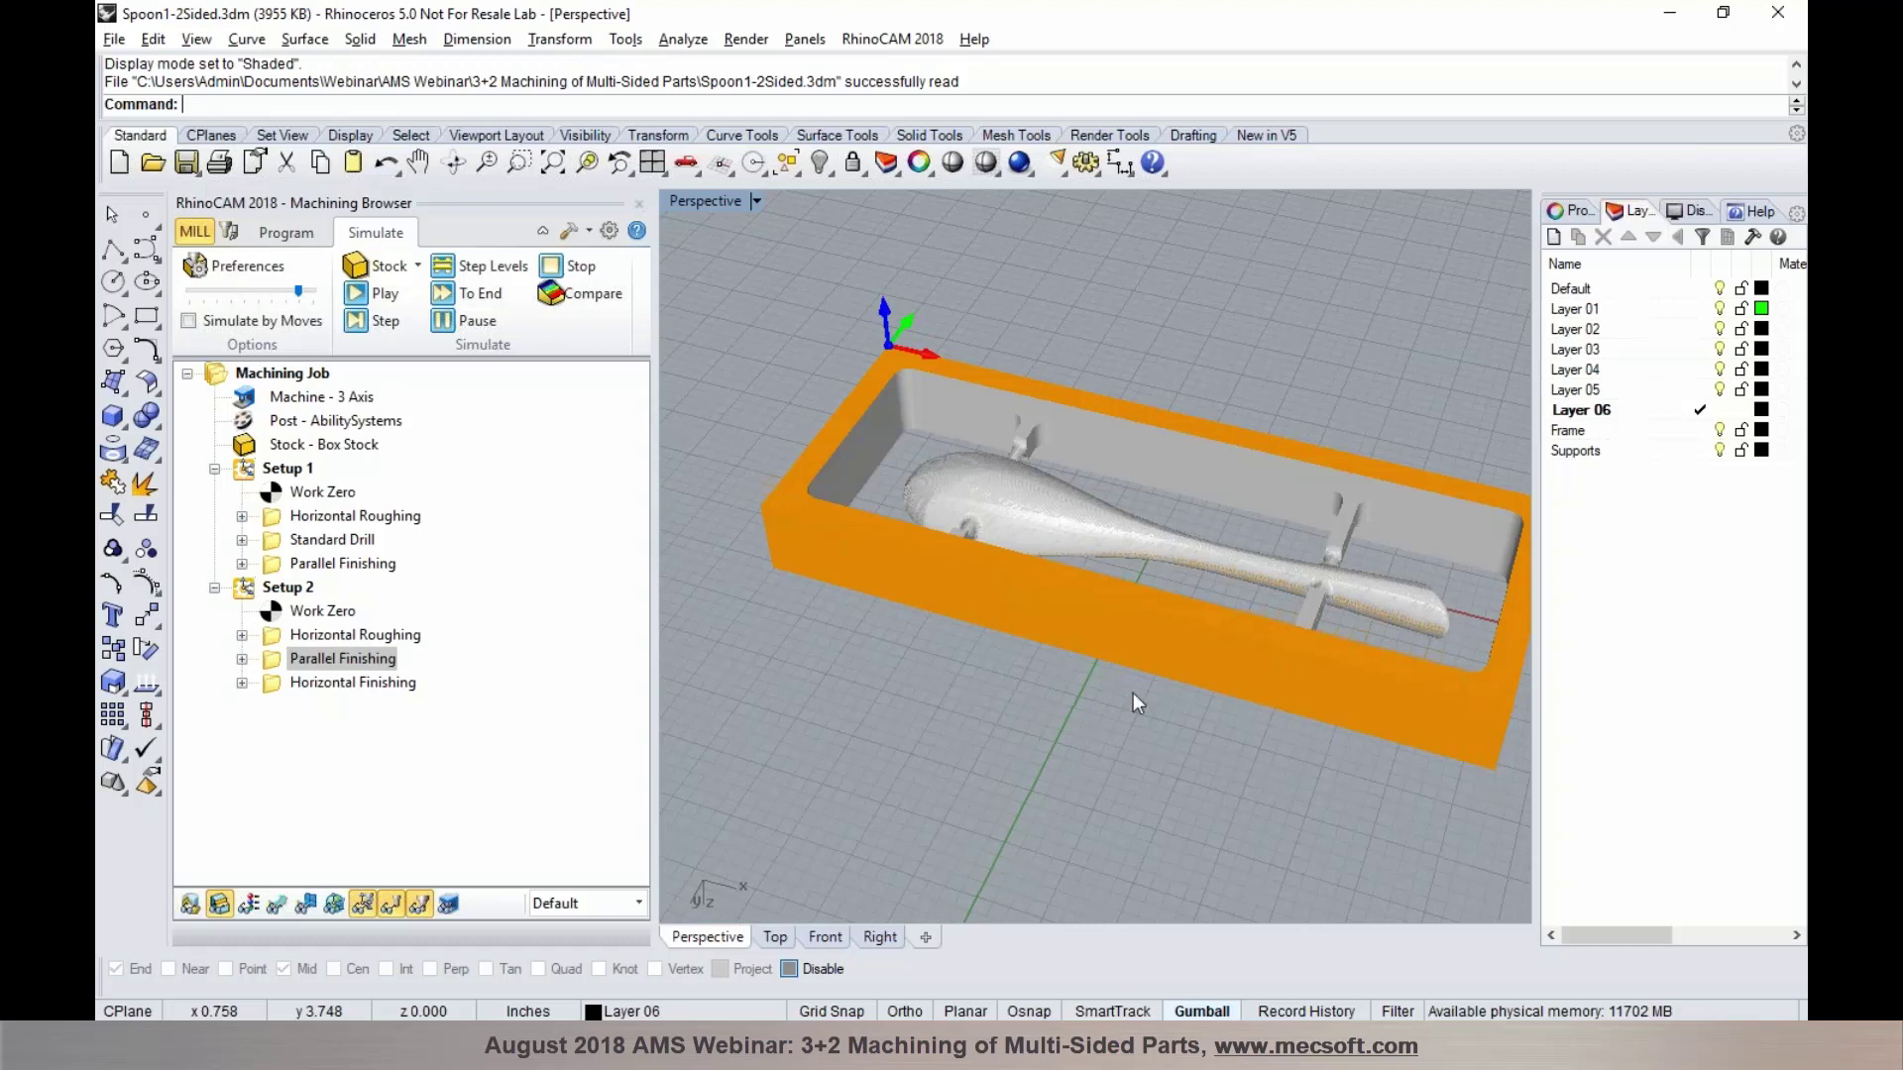
Simulate Setup 2's Horizontal Finishing on the end of the spoon handle
right_click_drag(1286, 650, 1412, 635)
scroll(1376, 781, "up", 7)
mouse_move(1261, 644)
right_mouse_down()
mouse_move(1343, 632)
mouse_move(1253, 626)
right_mouse_up()
left_click(399, 683)
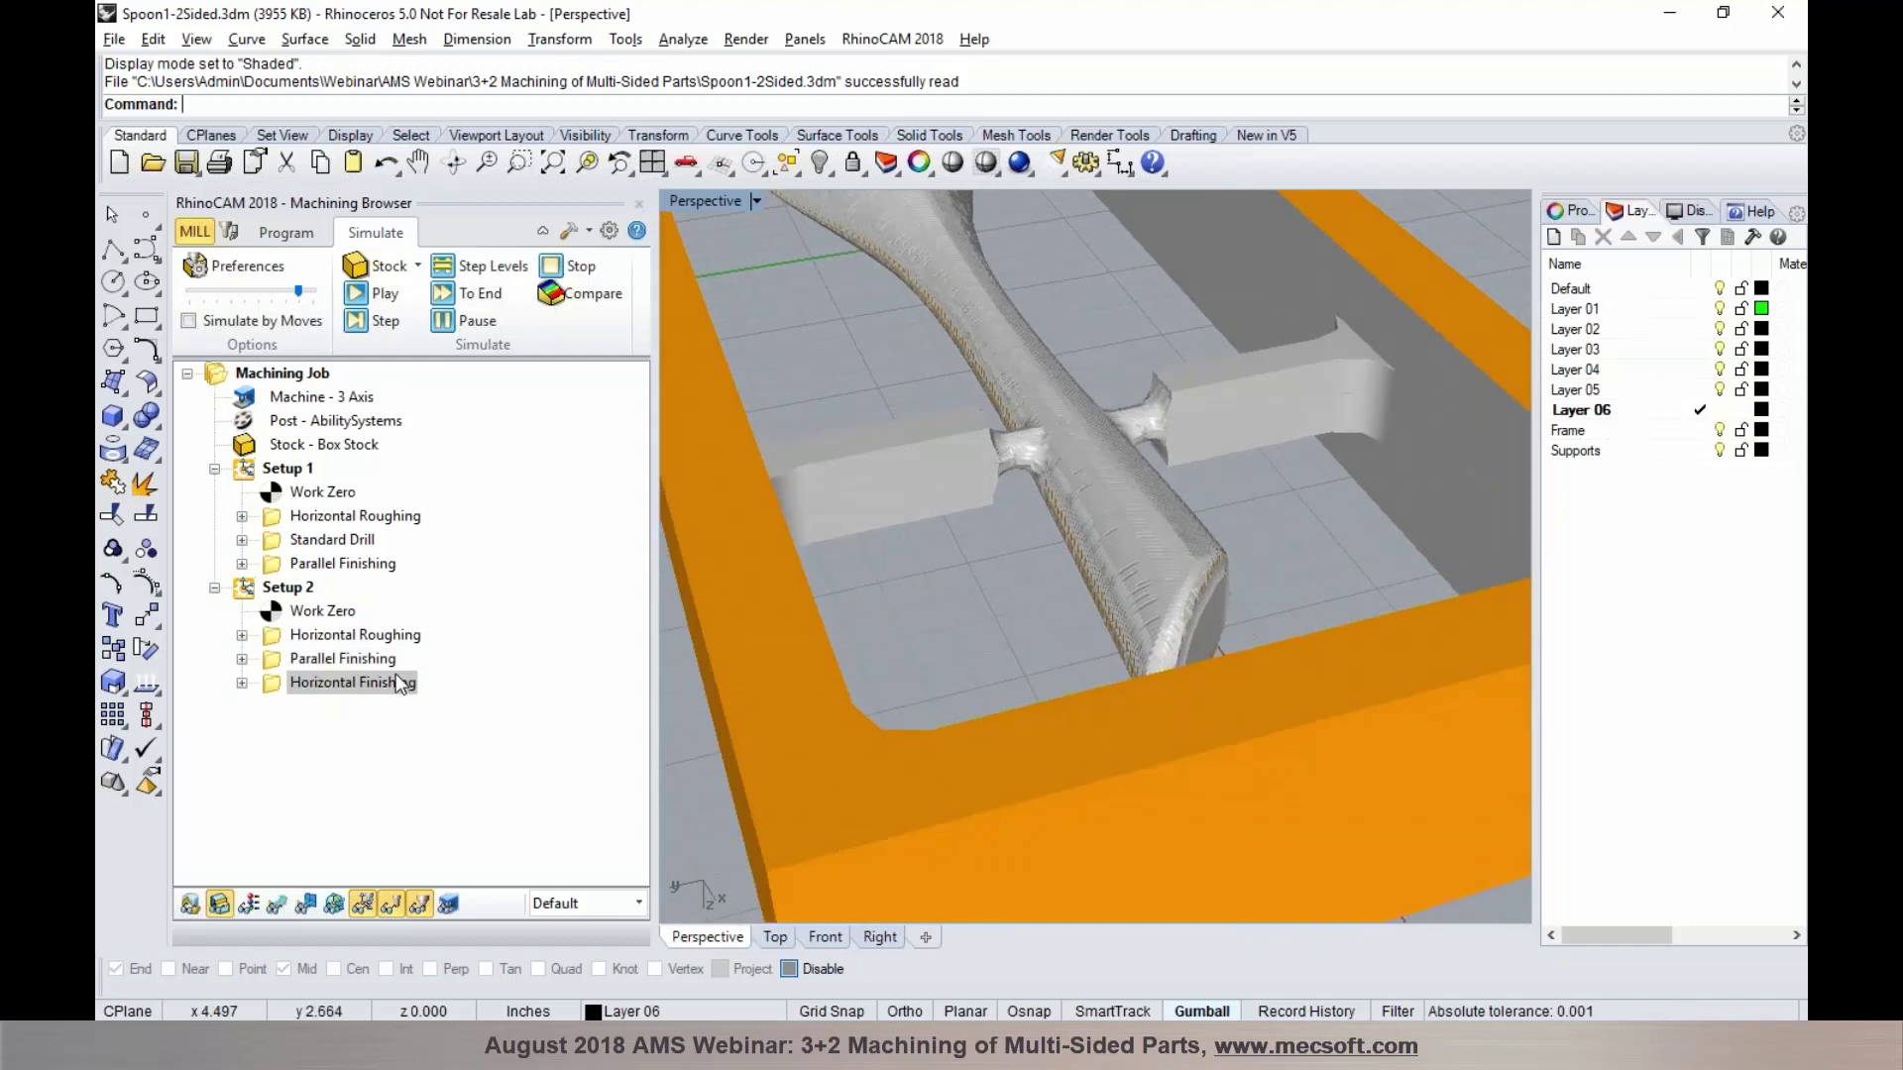
left_click(357, 294)
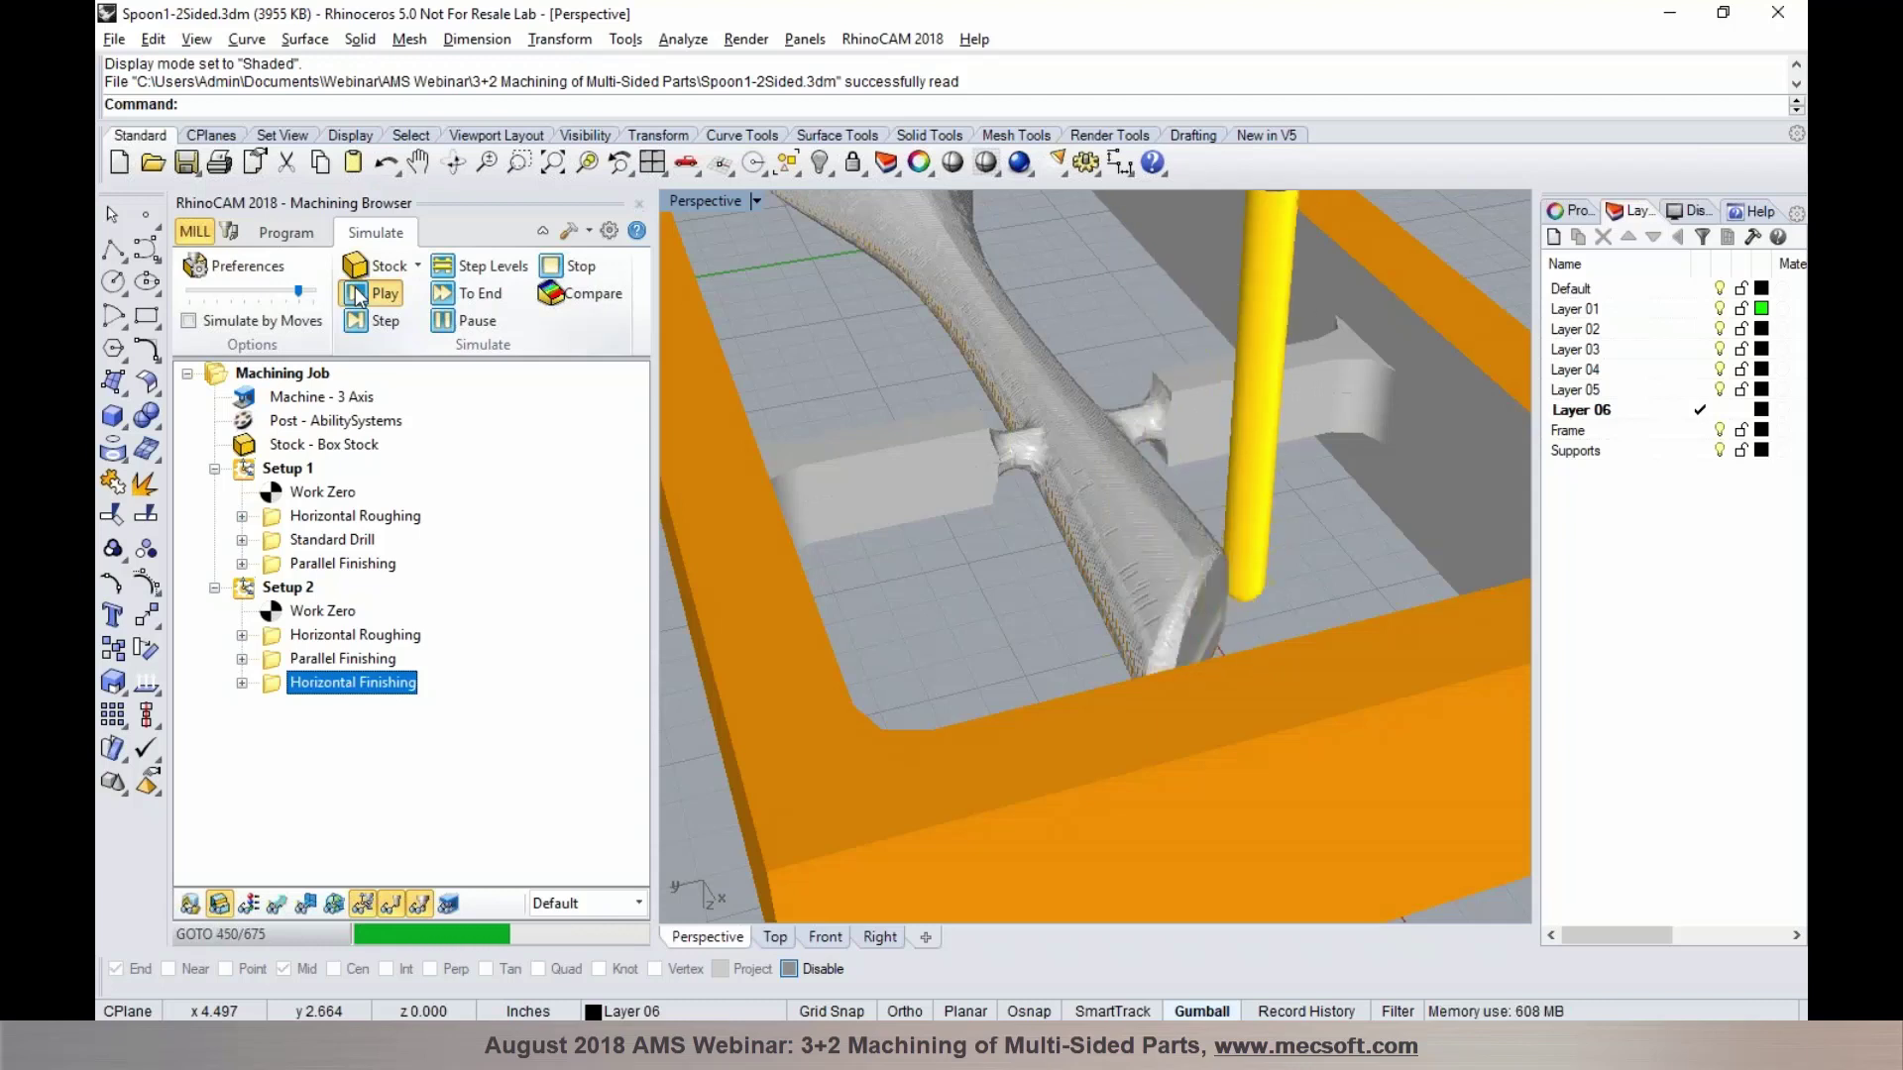
Inspect the cut stock from several angles, including the spoon, support tabs and surrounding frame
mouse_move(892, 421)
right_mouse_down()
mouse_move(704, 471)
mouse_move(926, 430)
right_mouse_up()
scroll(1216, 482, "down", 7)
right_click_drag(1216, 481, 959, 329)
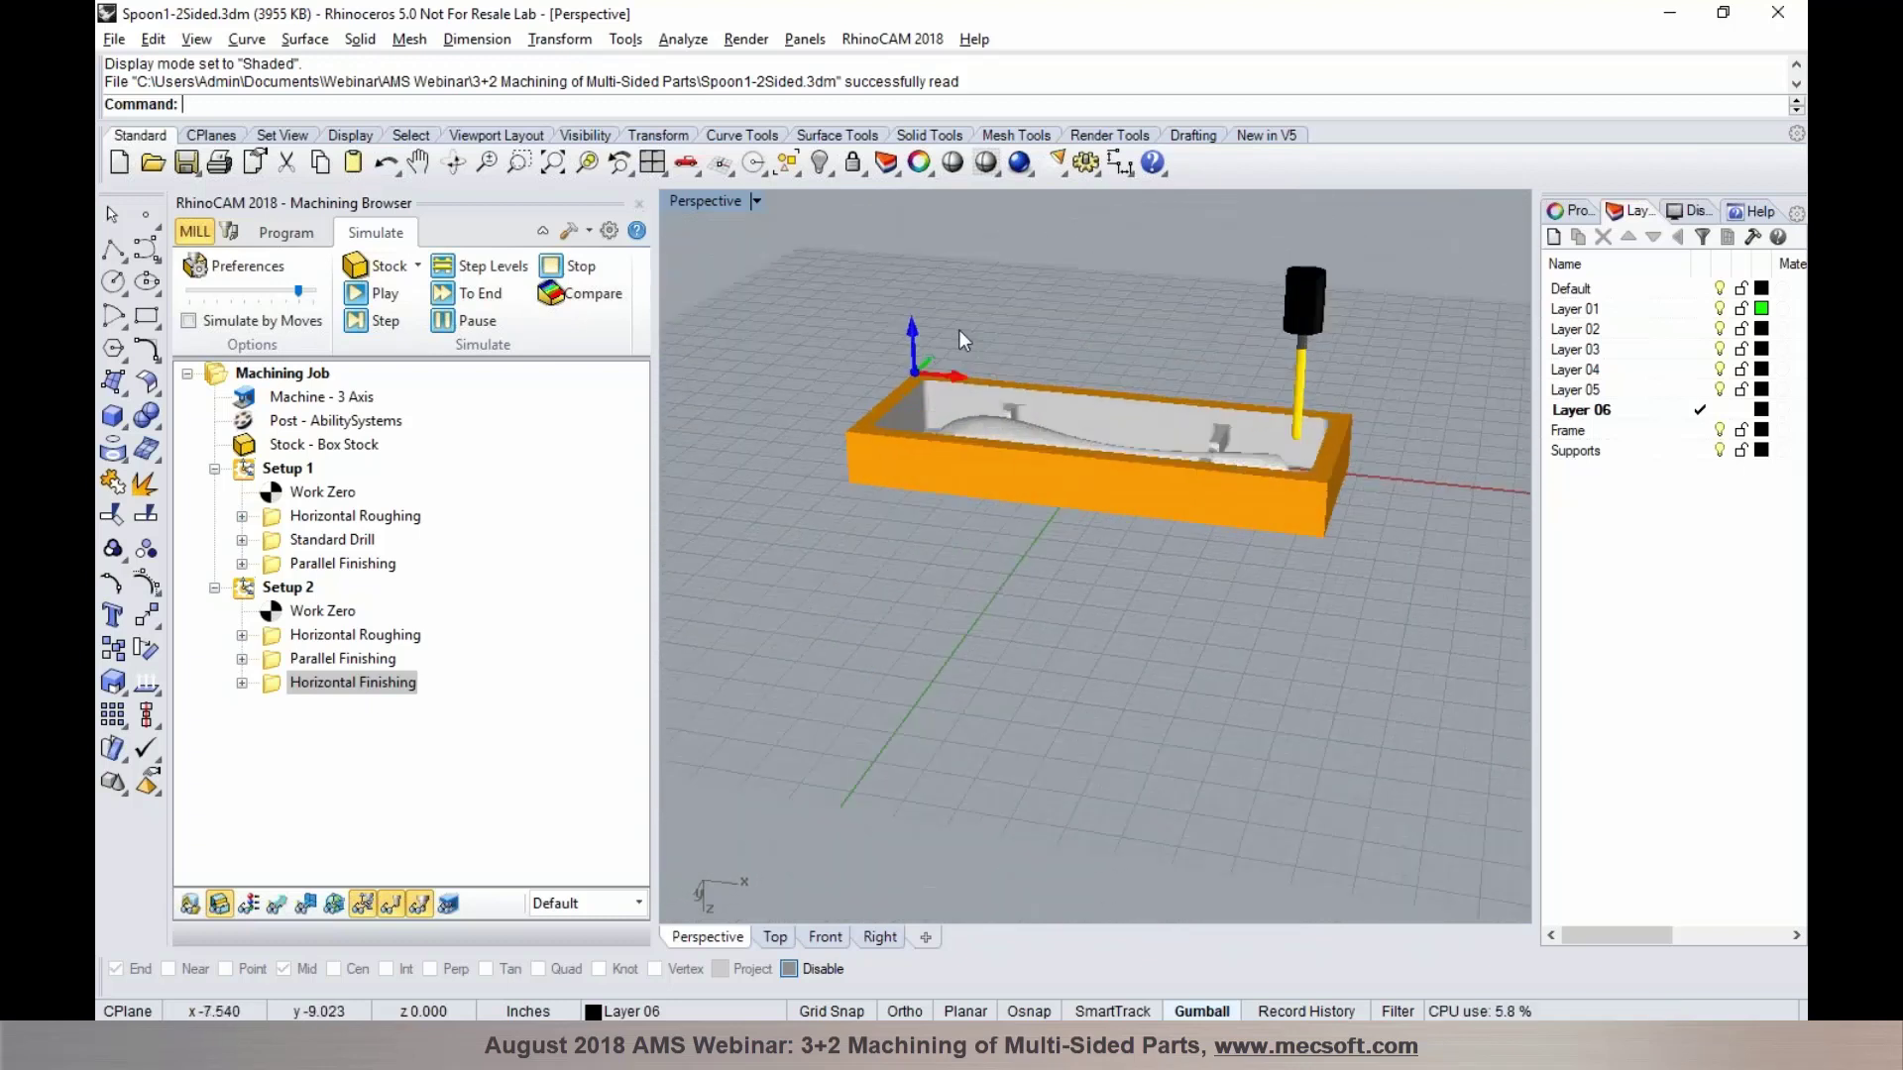
scroll(1021, 381, "up", 4)
right_click_drag(1030, 381, 971, 388)
scroll(969, 378, "down", 6)
scroll(1061, 349, "up", 2)
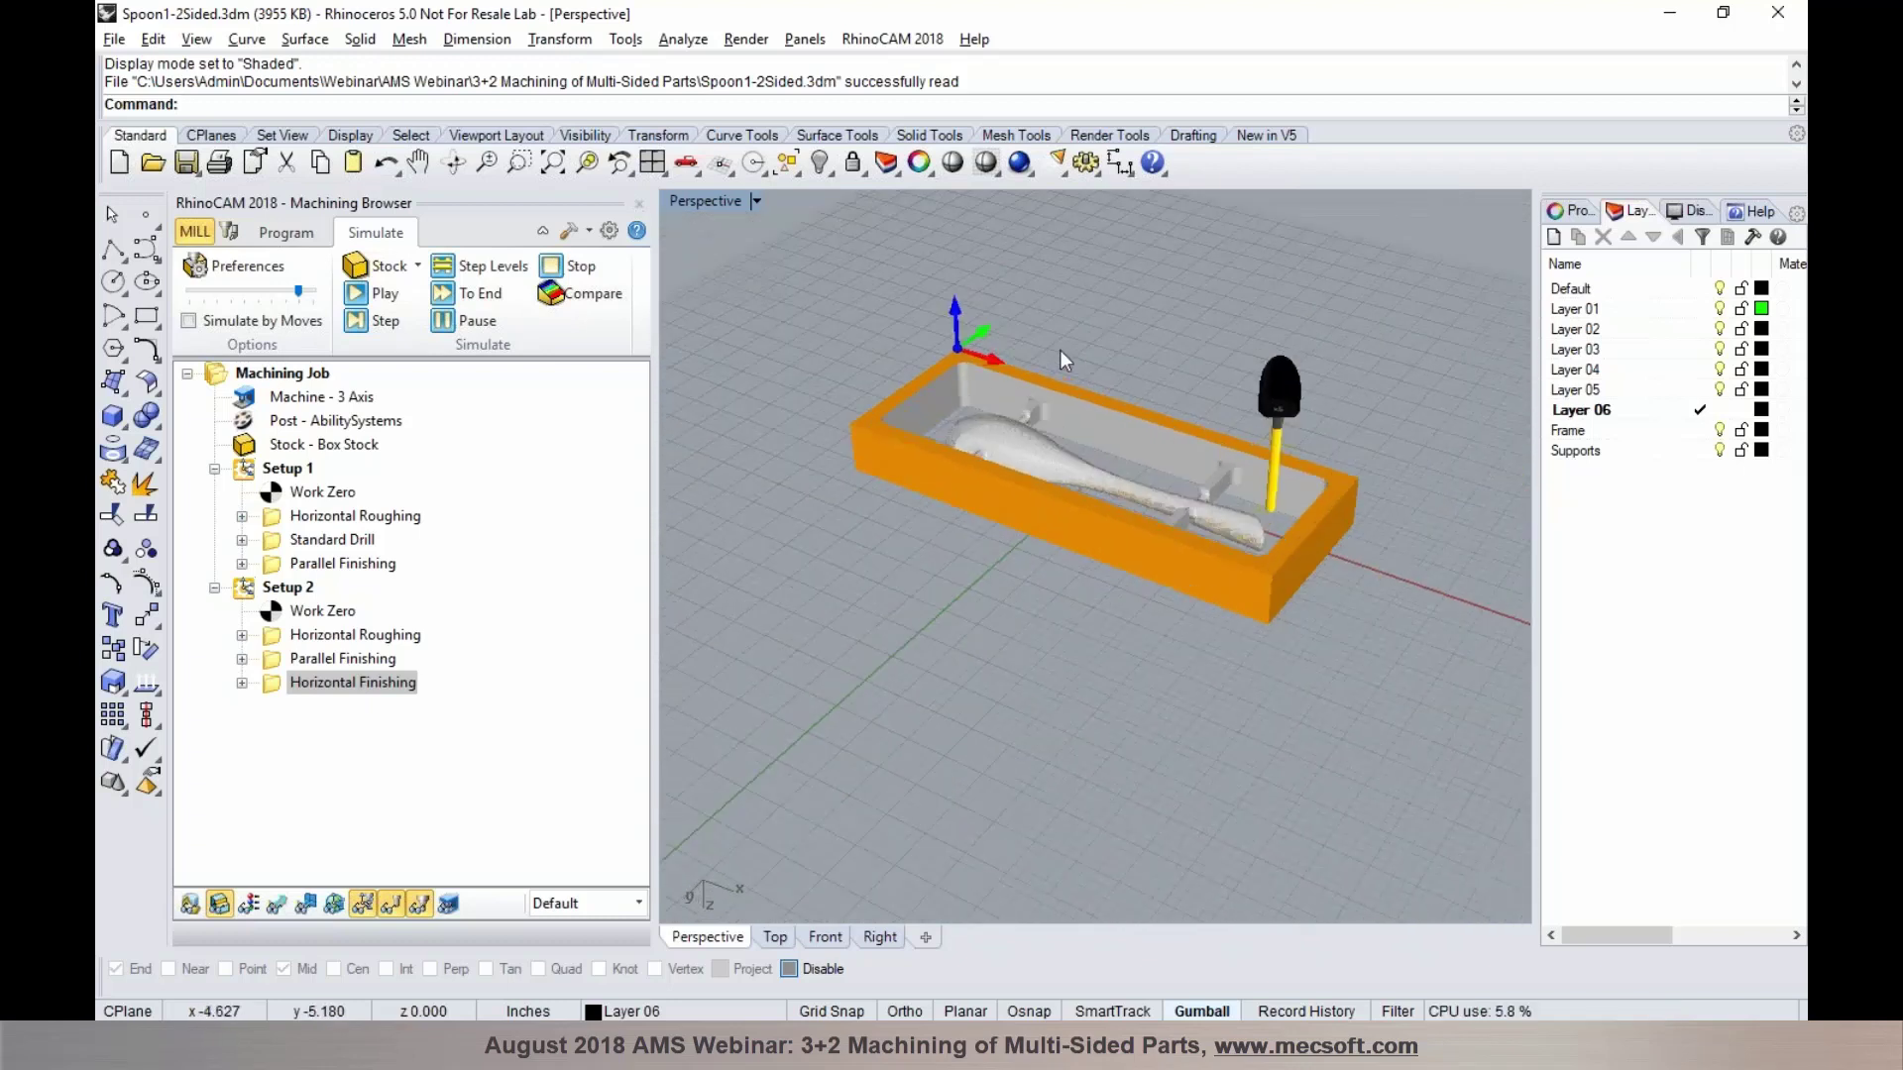
scroll(1061, 349, "up", 2)
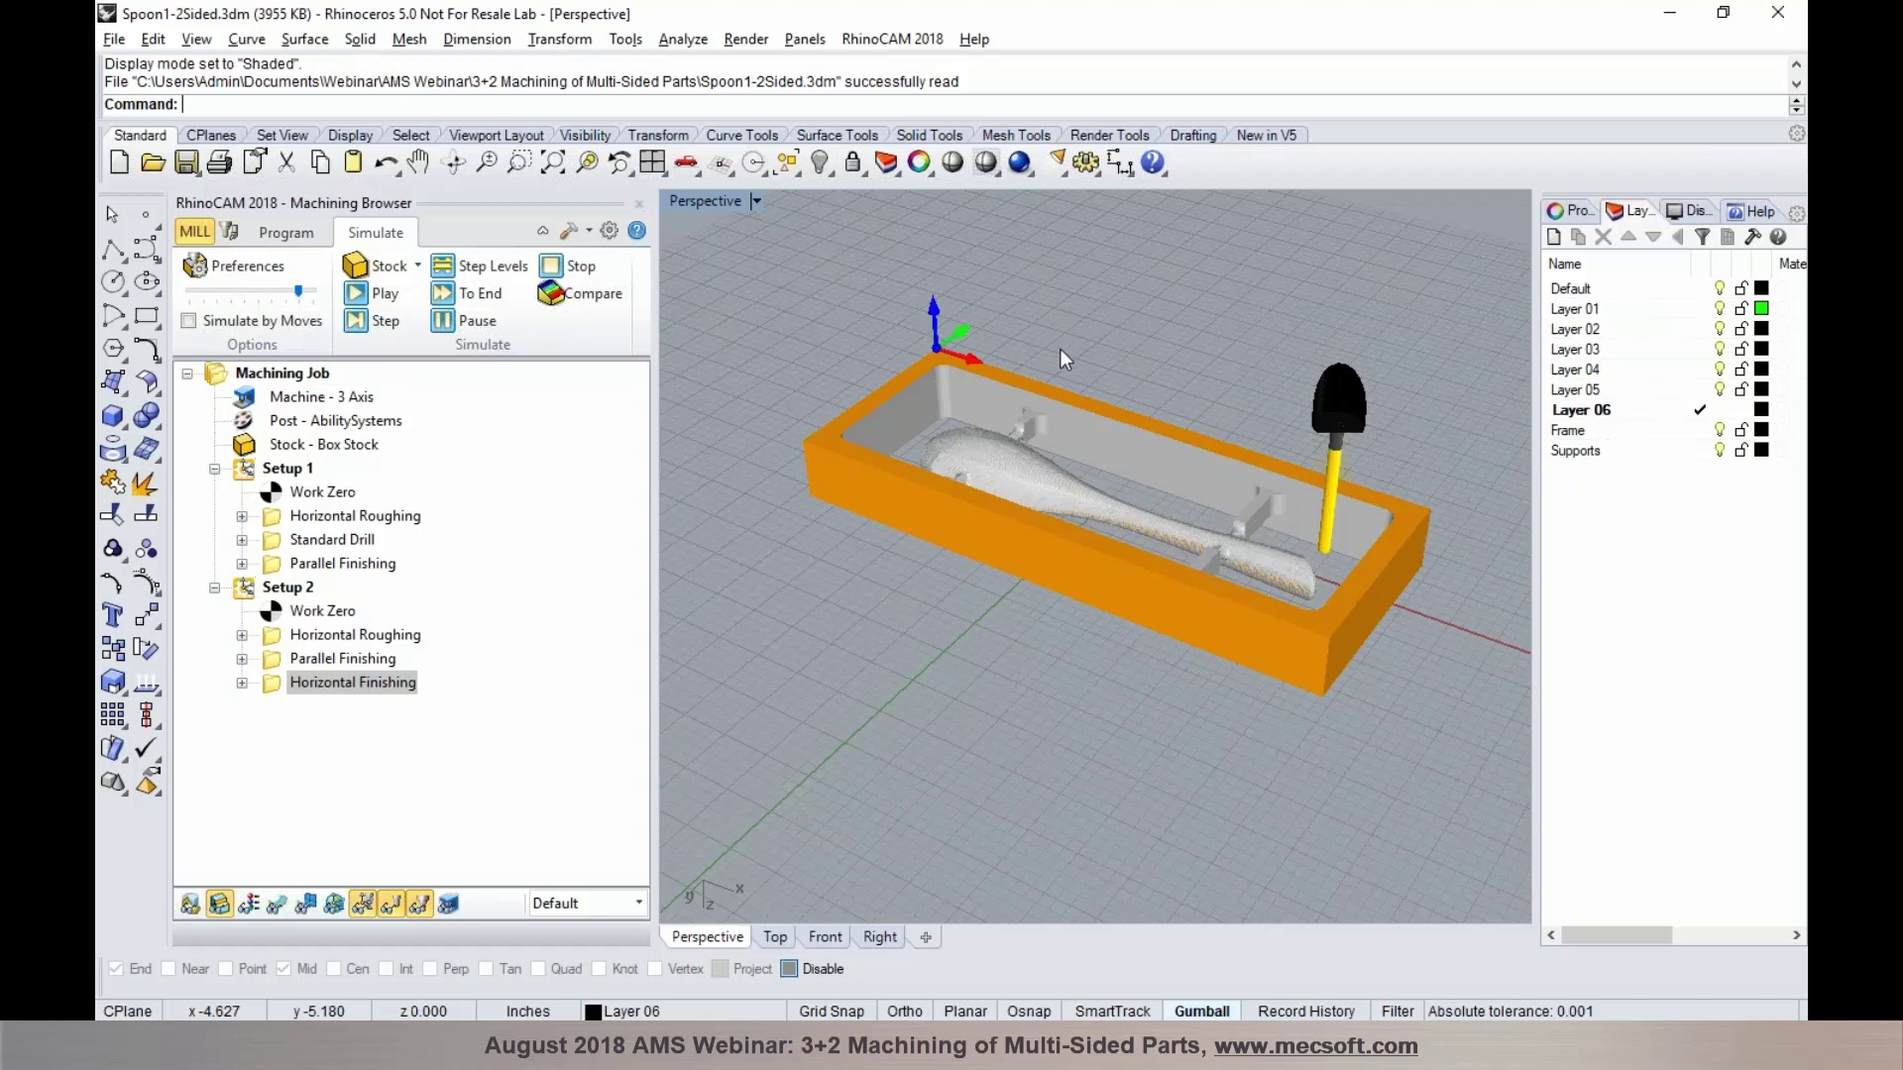
Return to toolpath programming, show Setup 1's work zero on the part and review the available setup types, including Rotate Table Setup
left_click(278, 235)
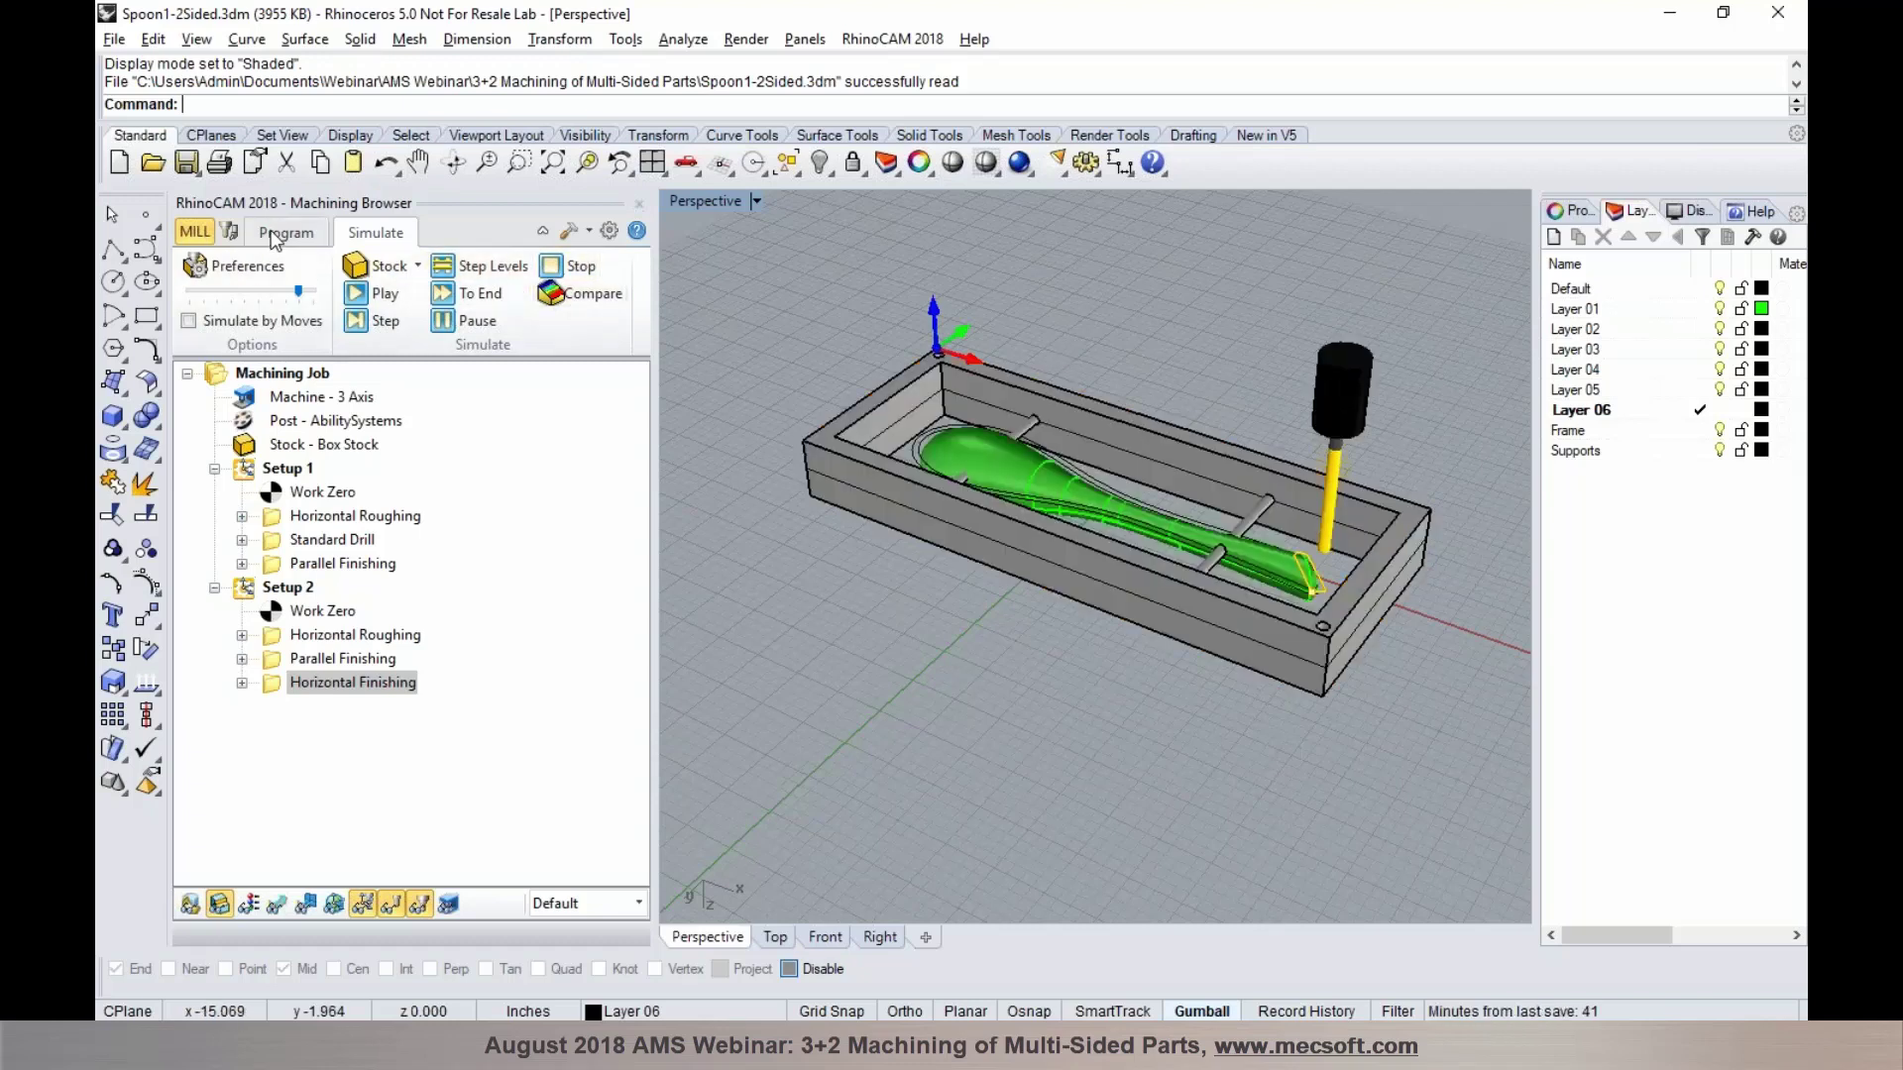
left_click(275, 236)
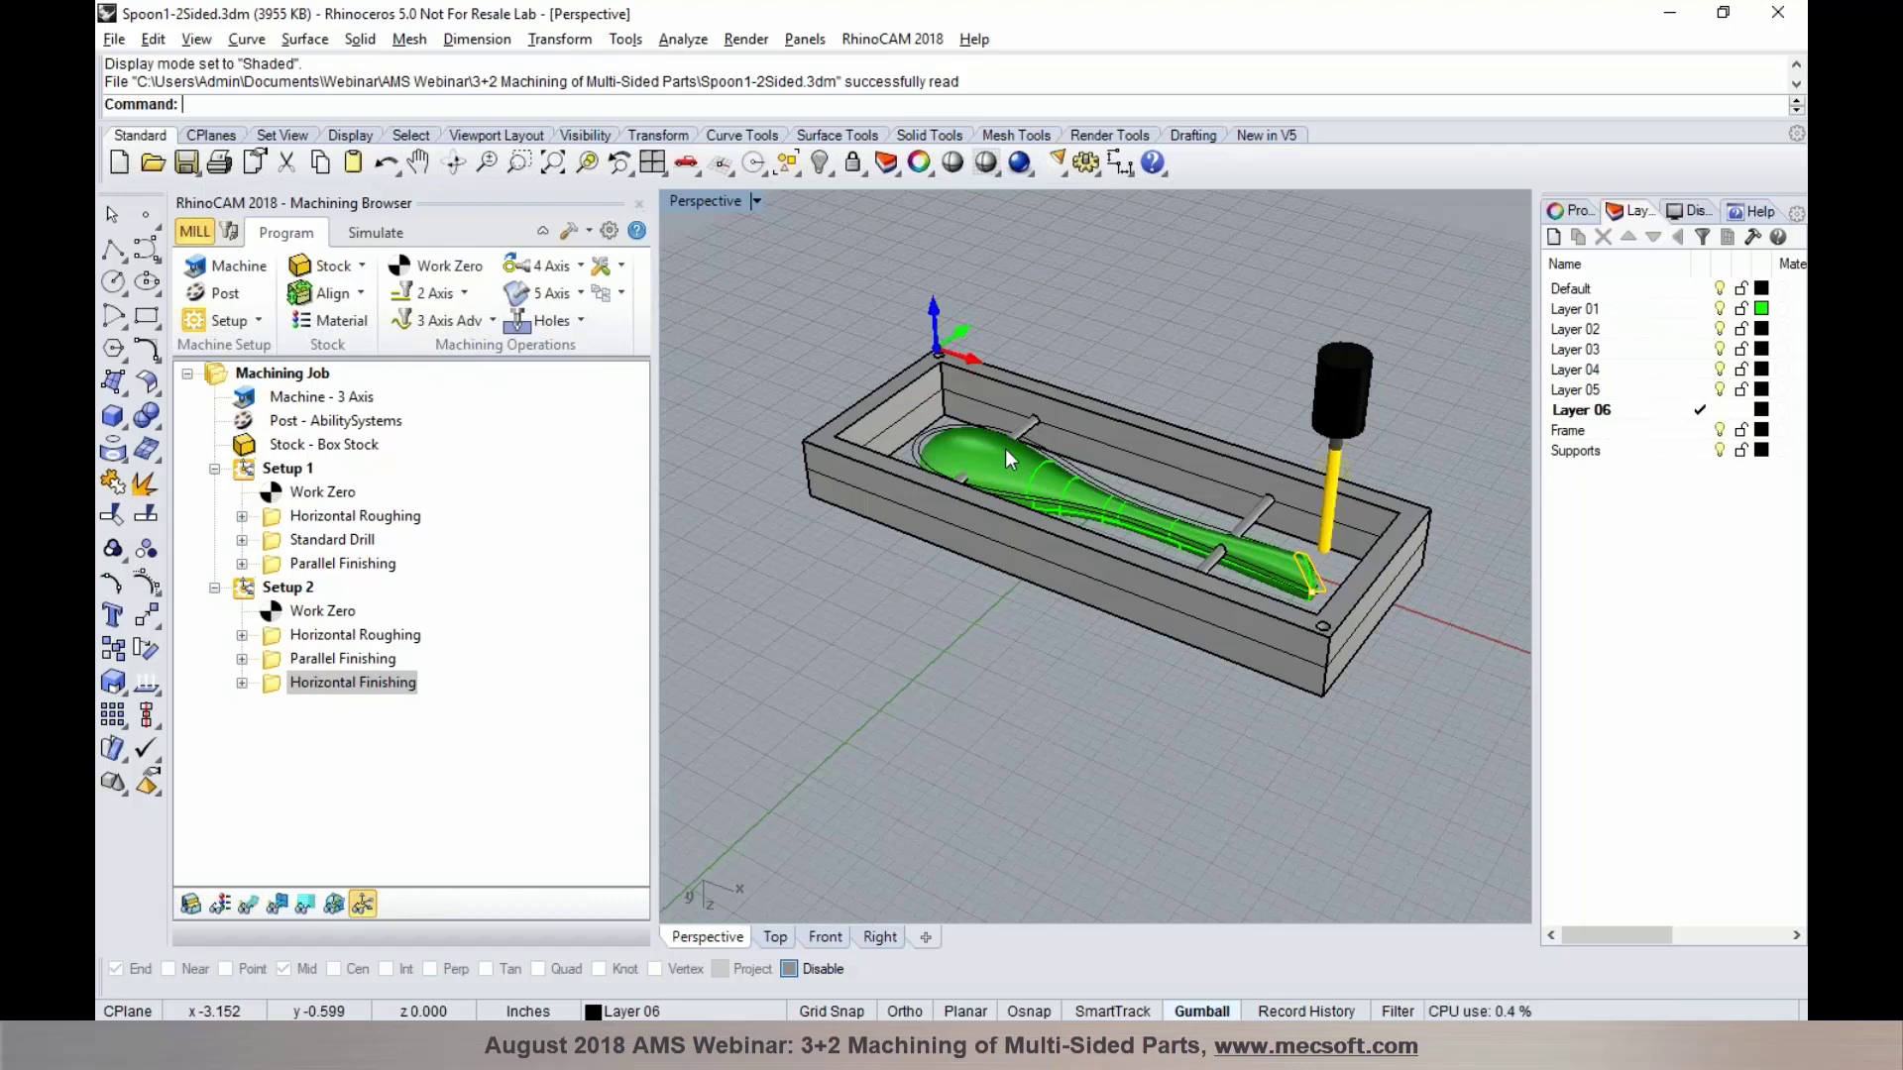
right_click_drag(1014, 449, 864, 563)
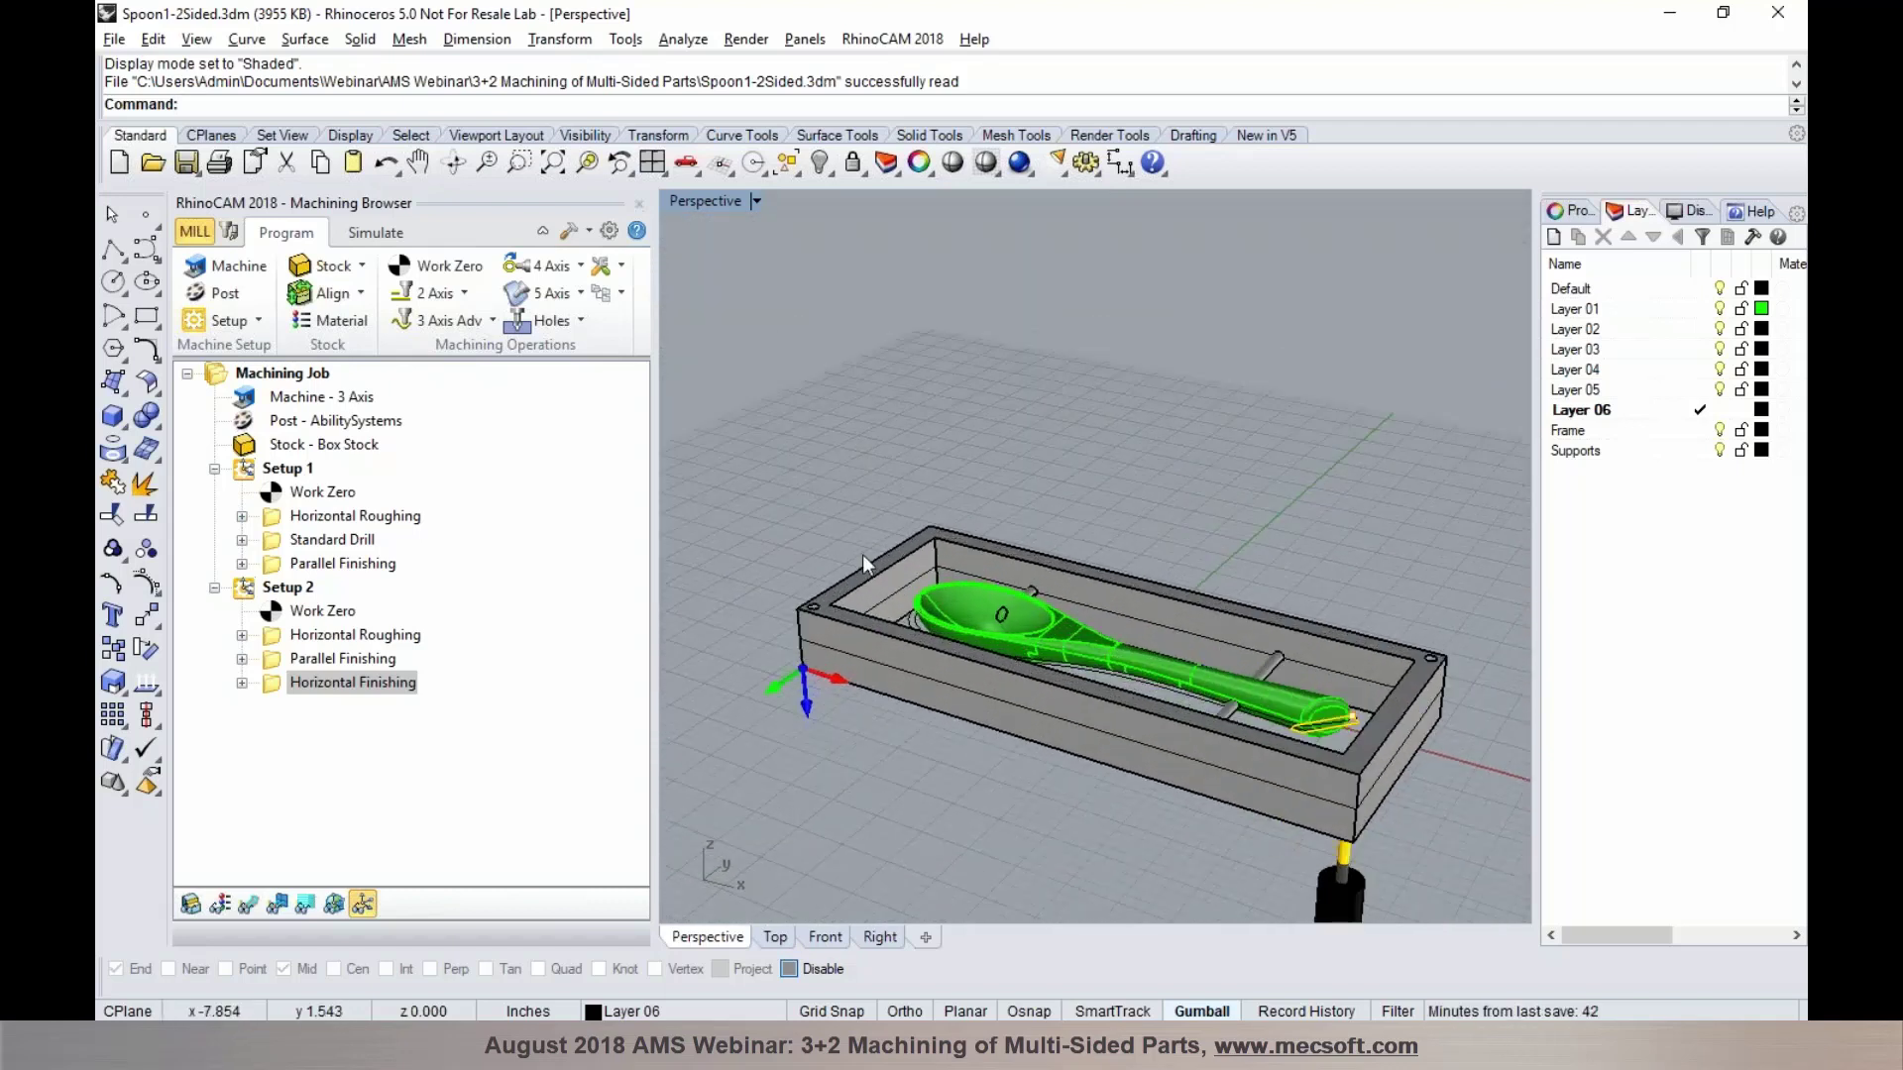
left_click(293, 493)
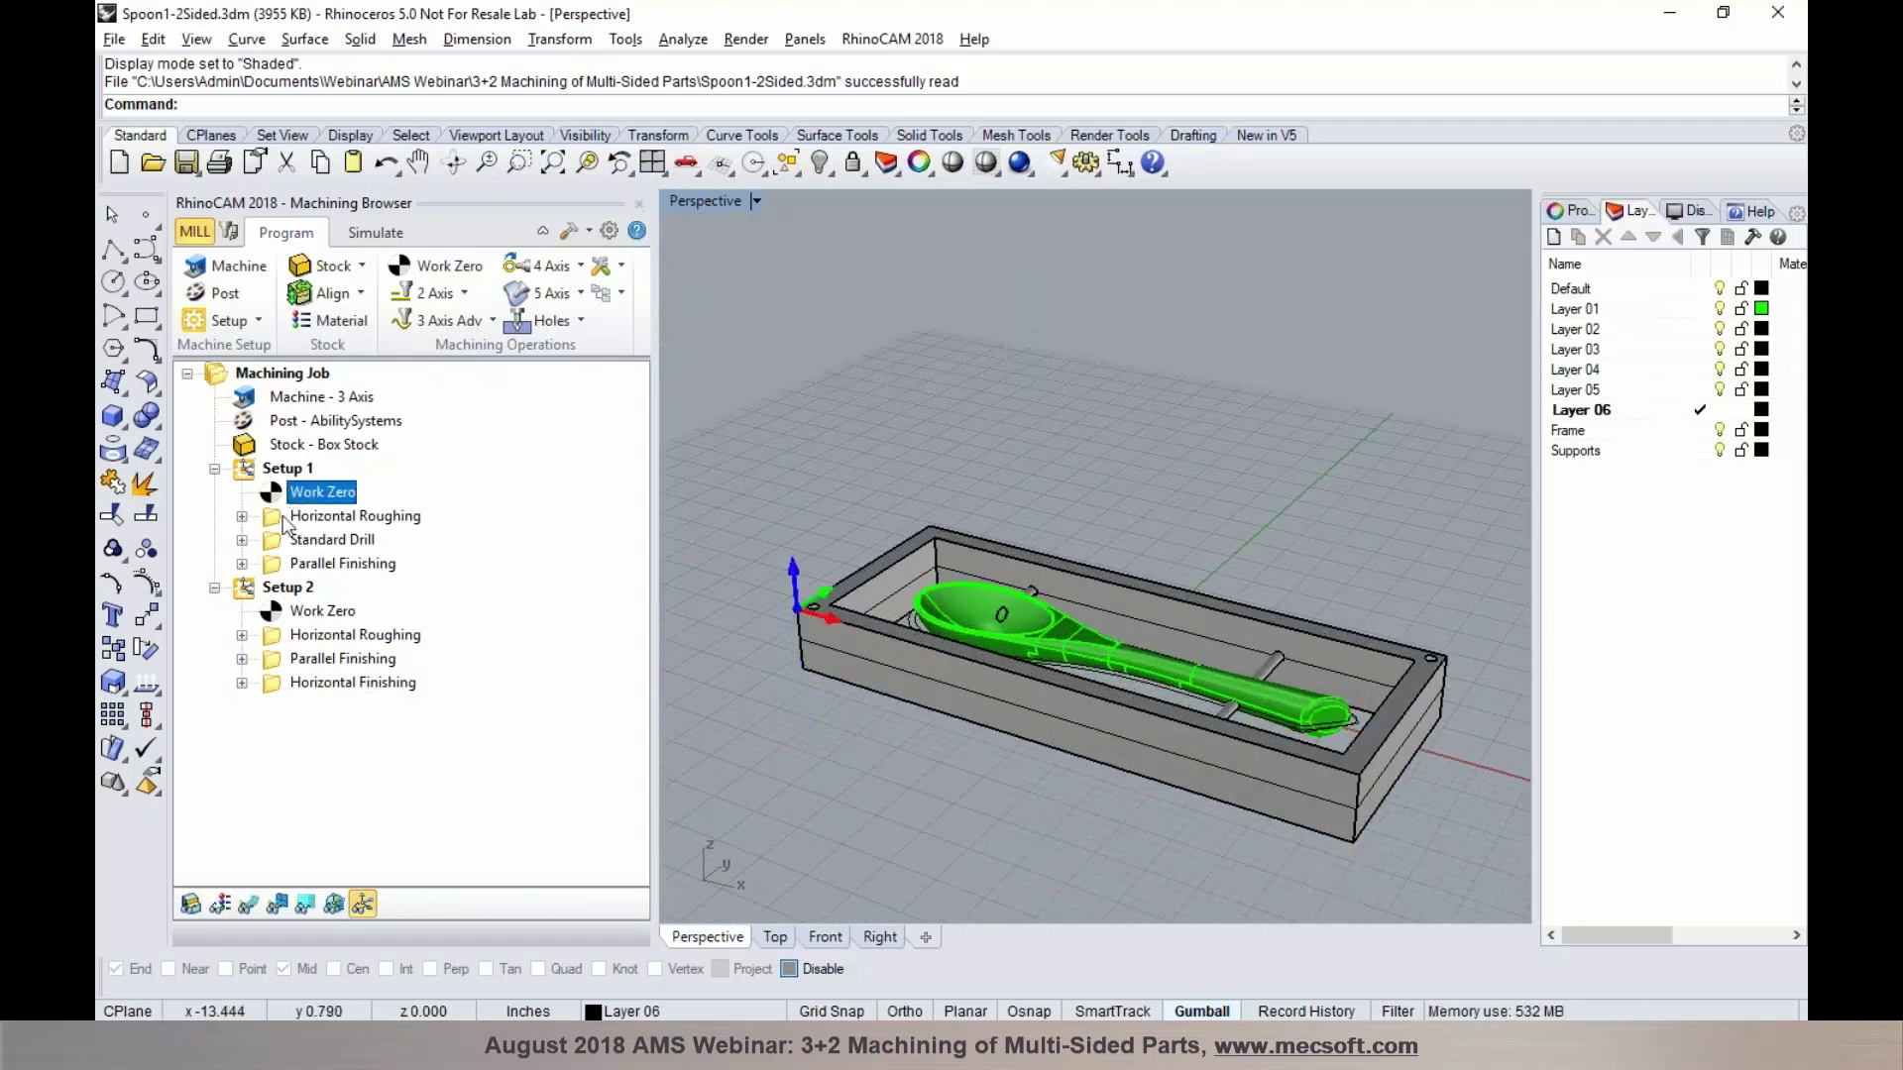
left_click(257, 320)
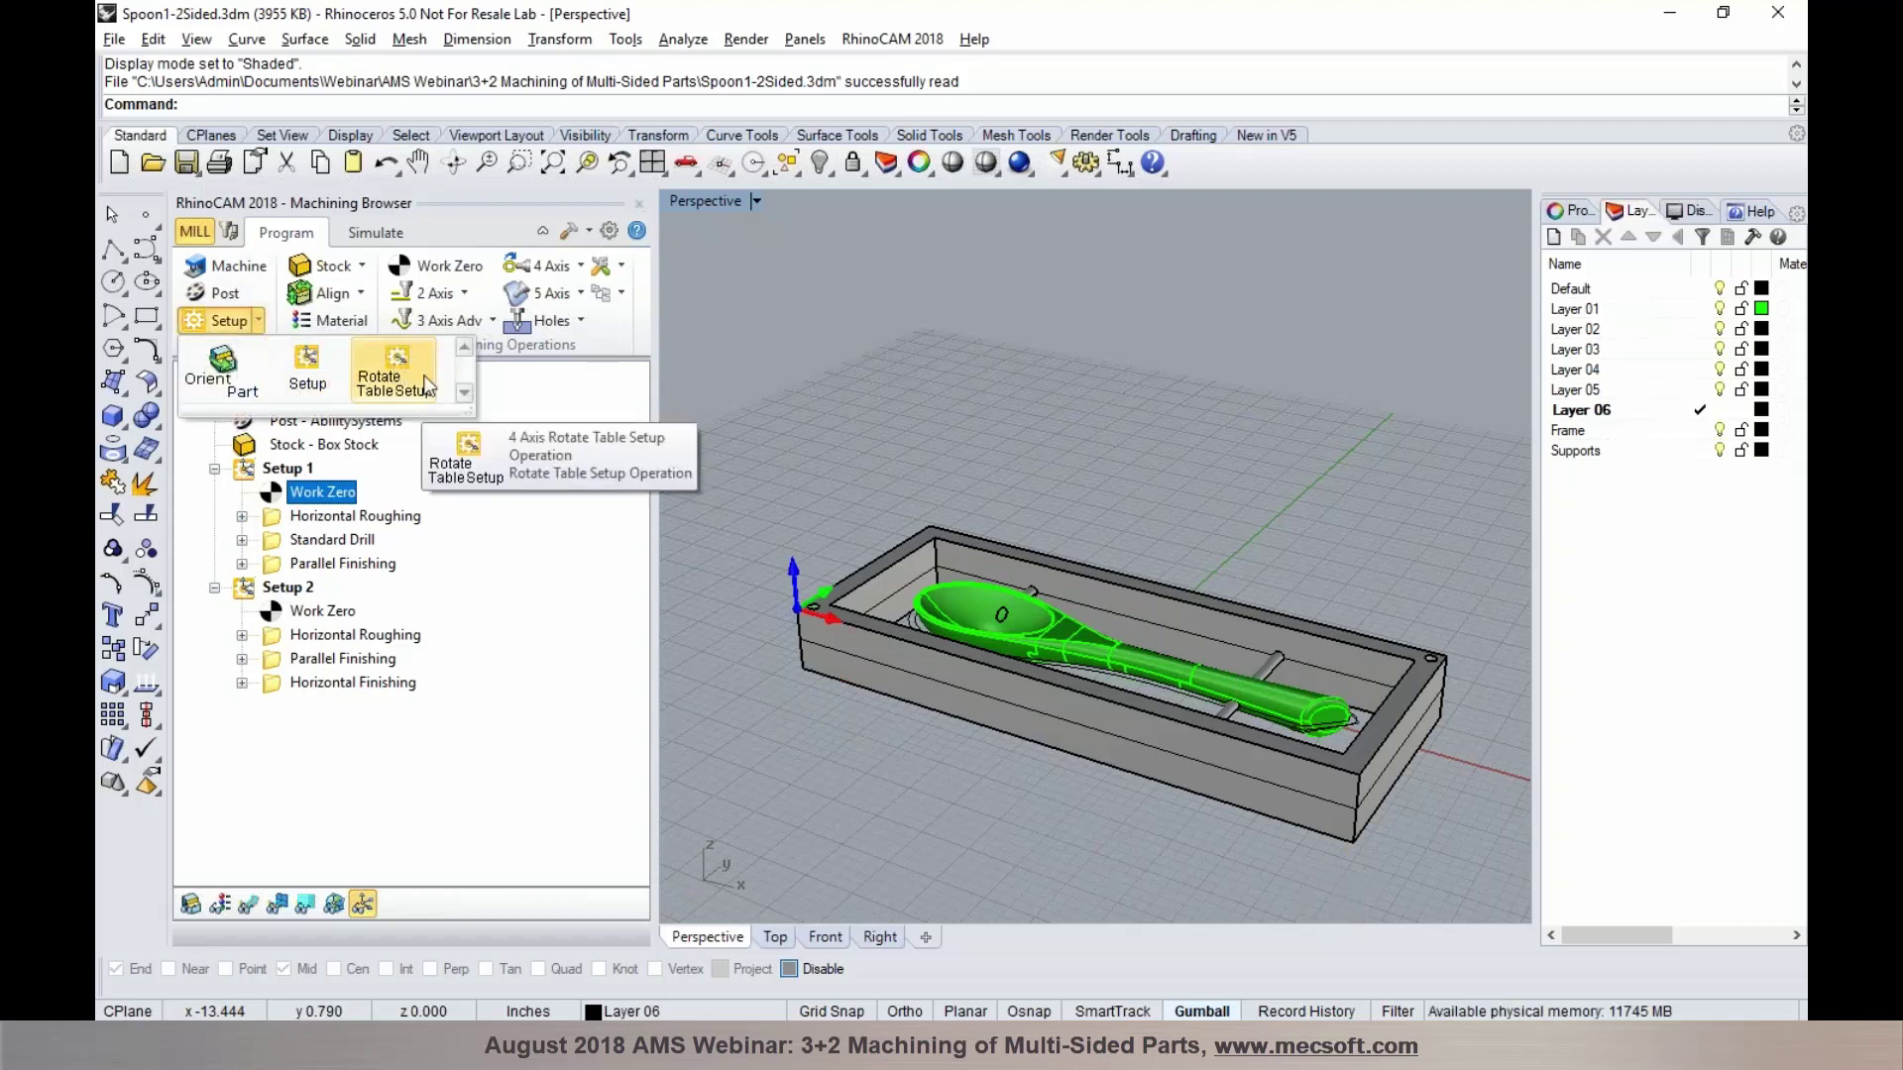
left_click(818, 419)
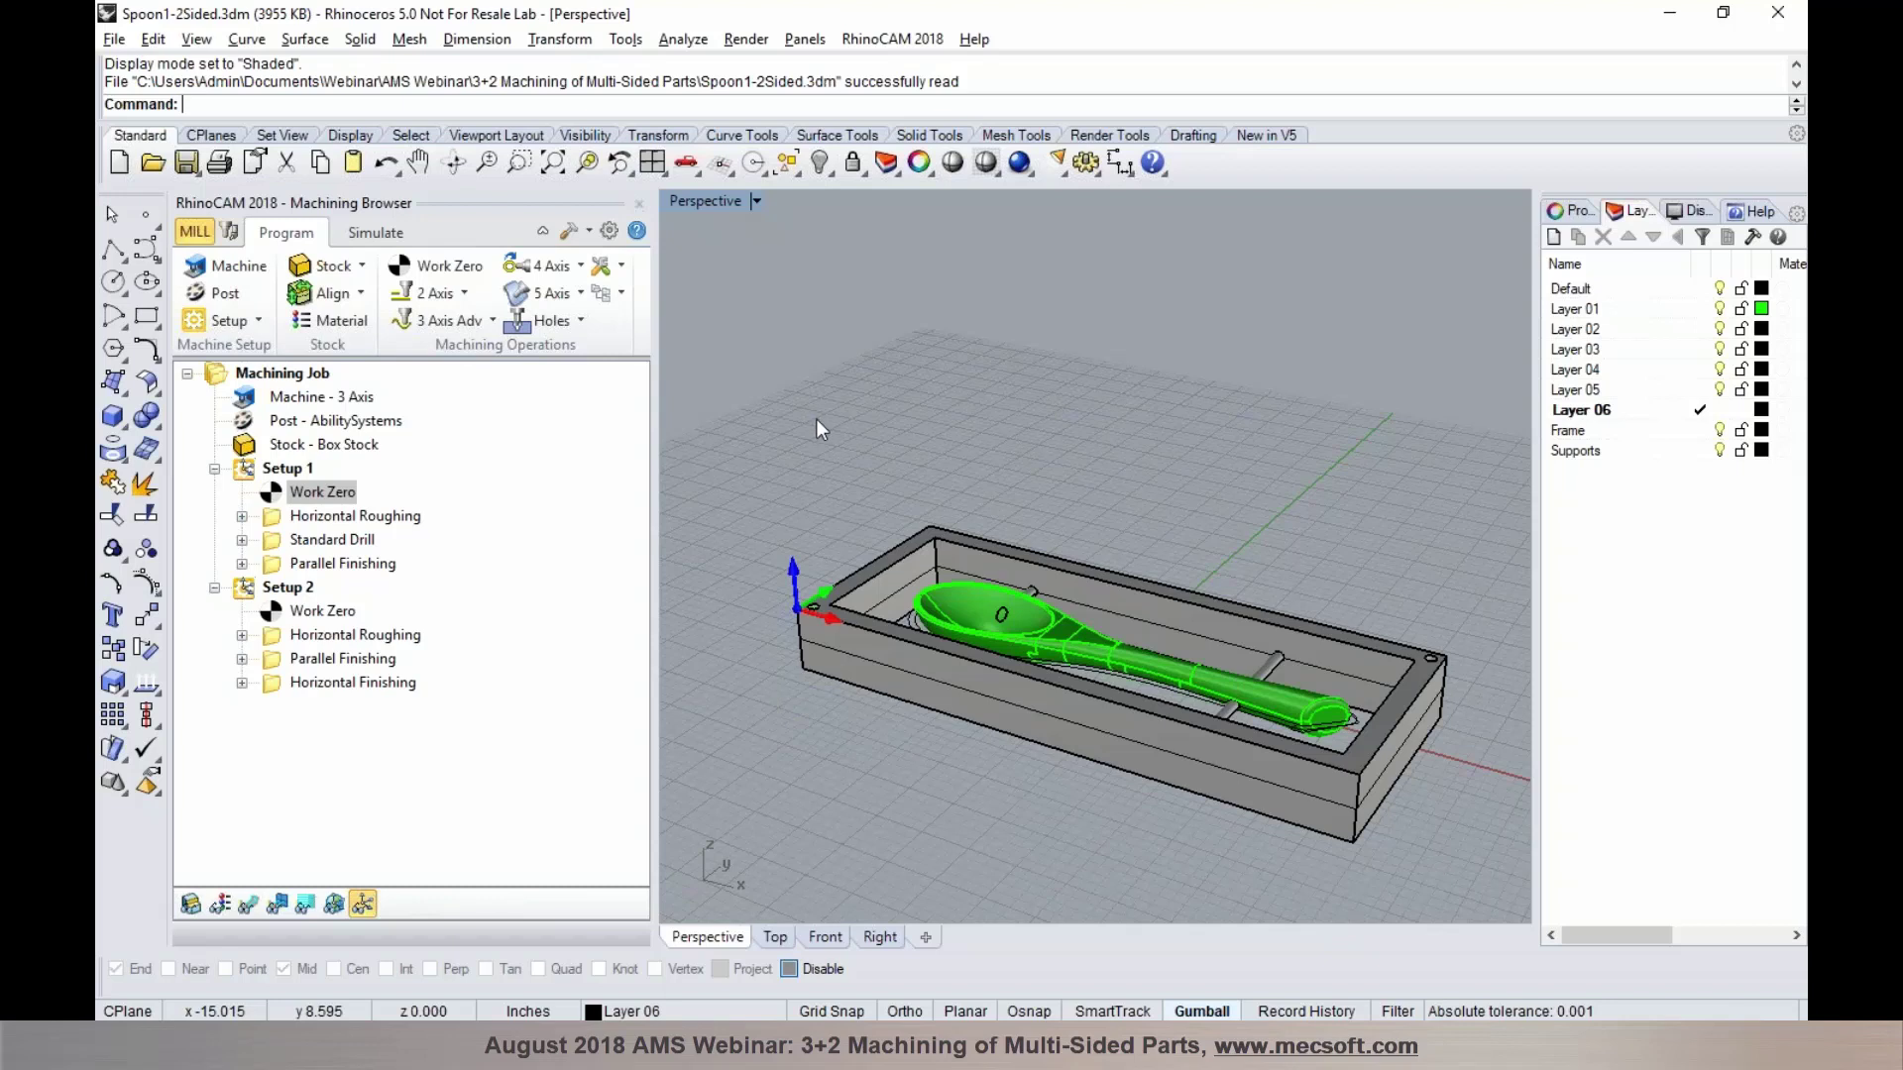
Define the machine as 4 Axis with a Table configuration and the rotary axis along +X
left_click(218, 268)
left_click(367, 366)
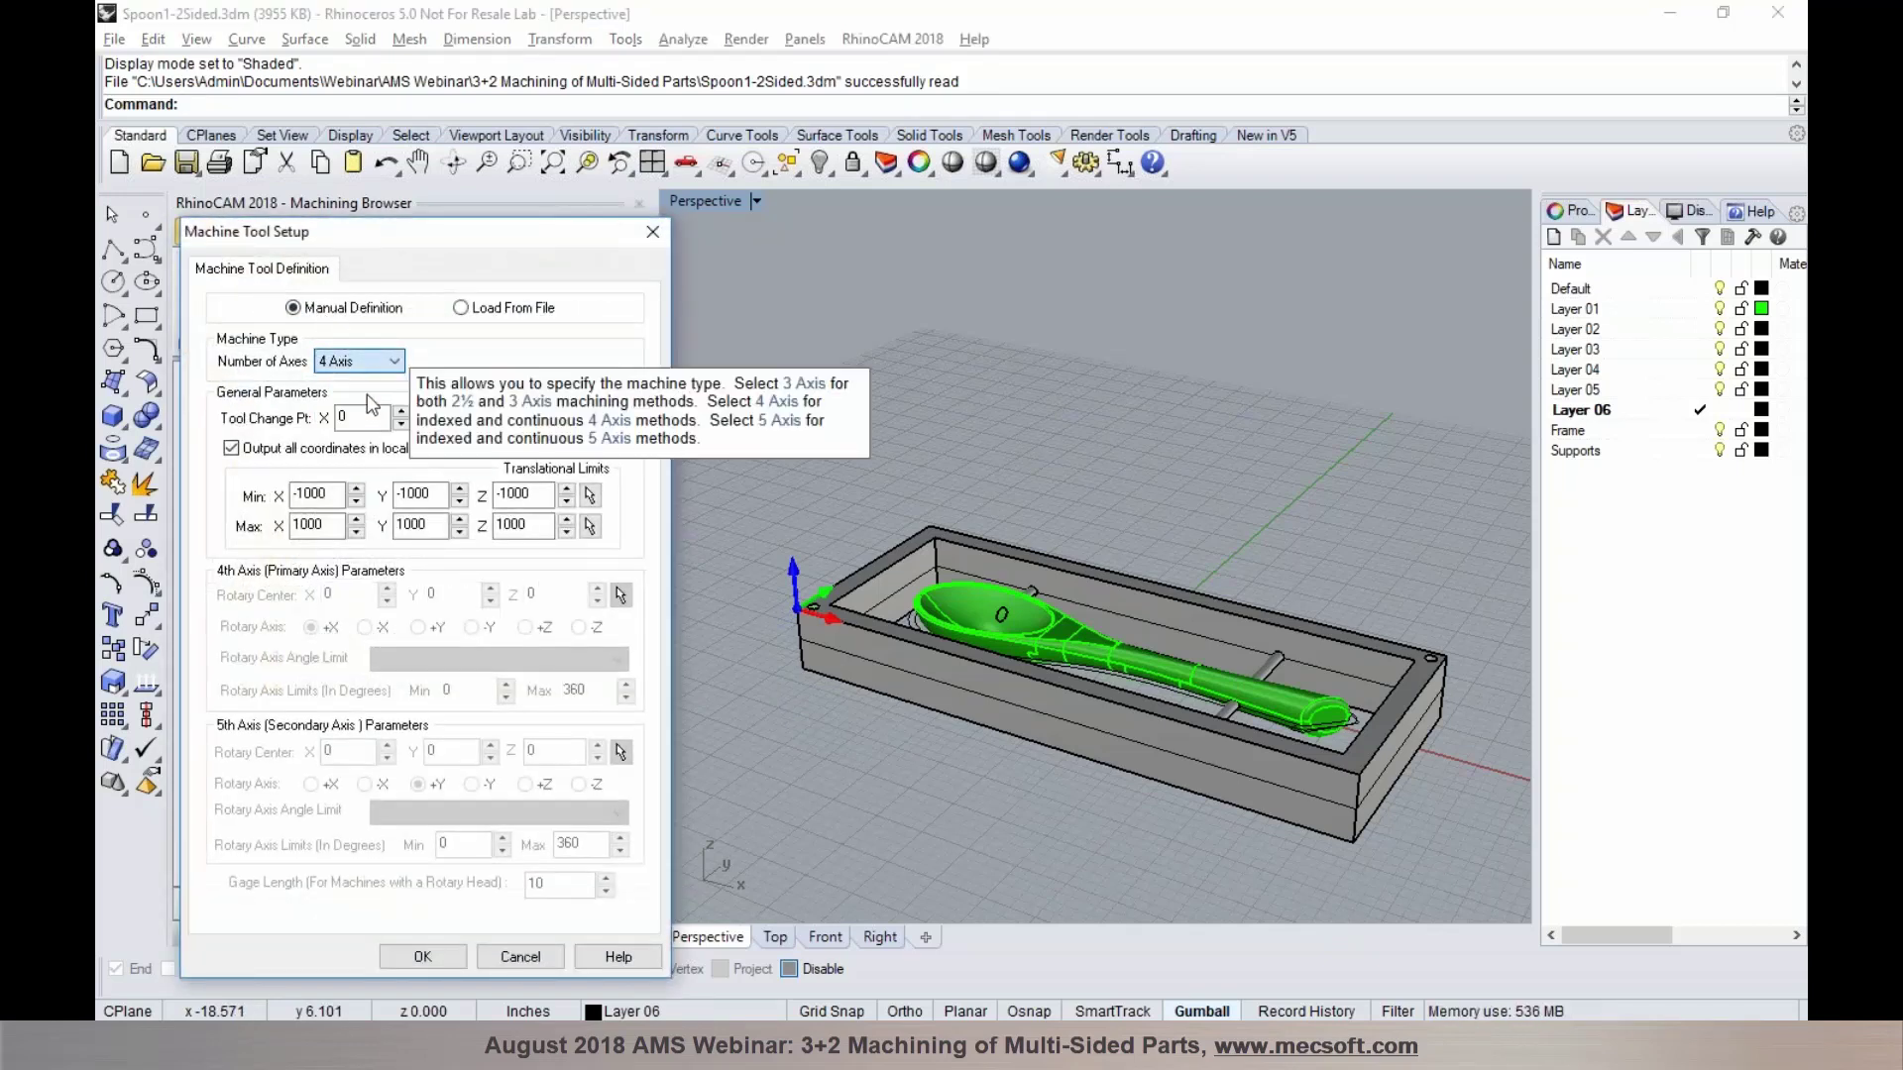
left_click(369, 393)
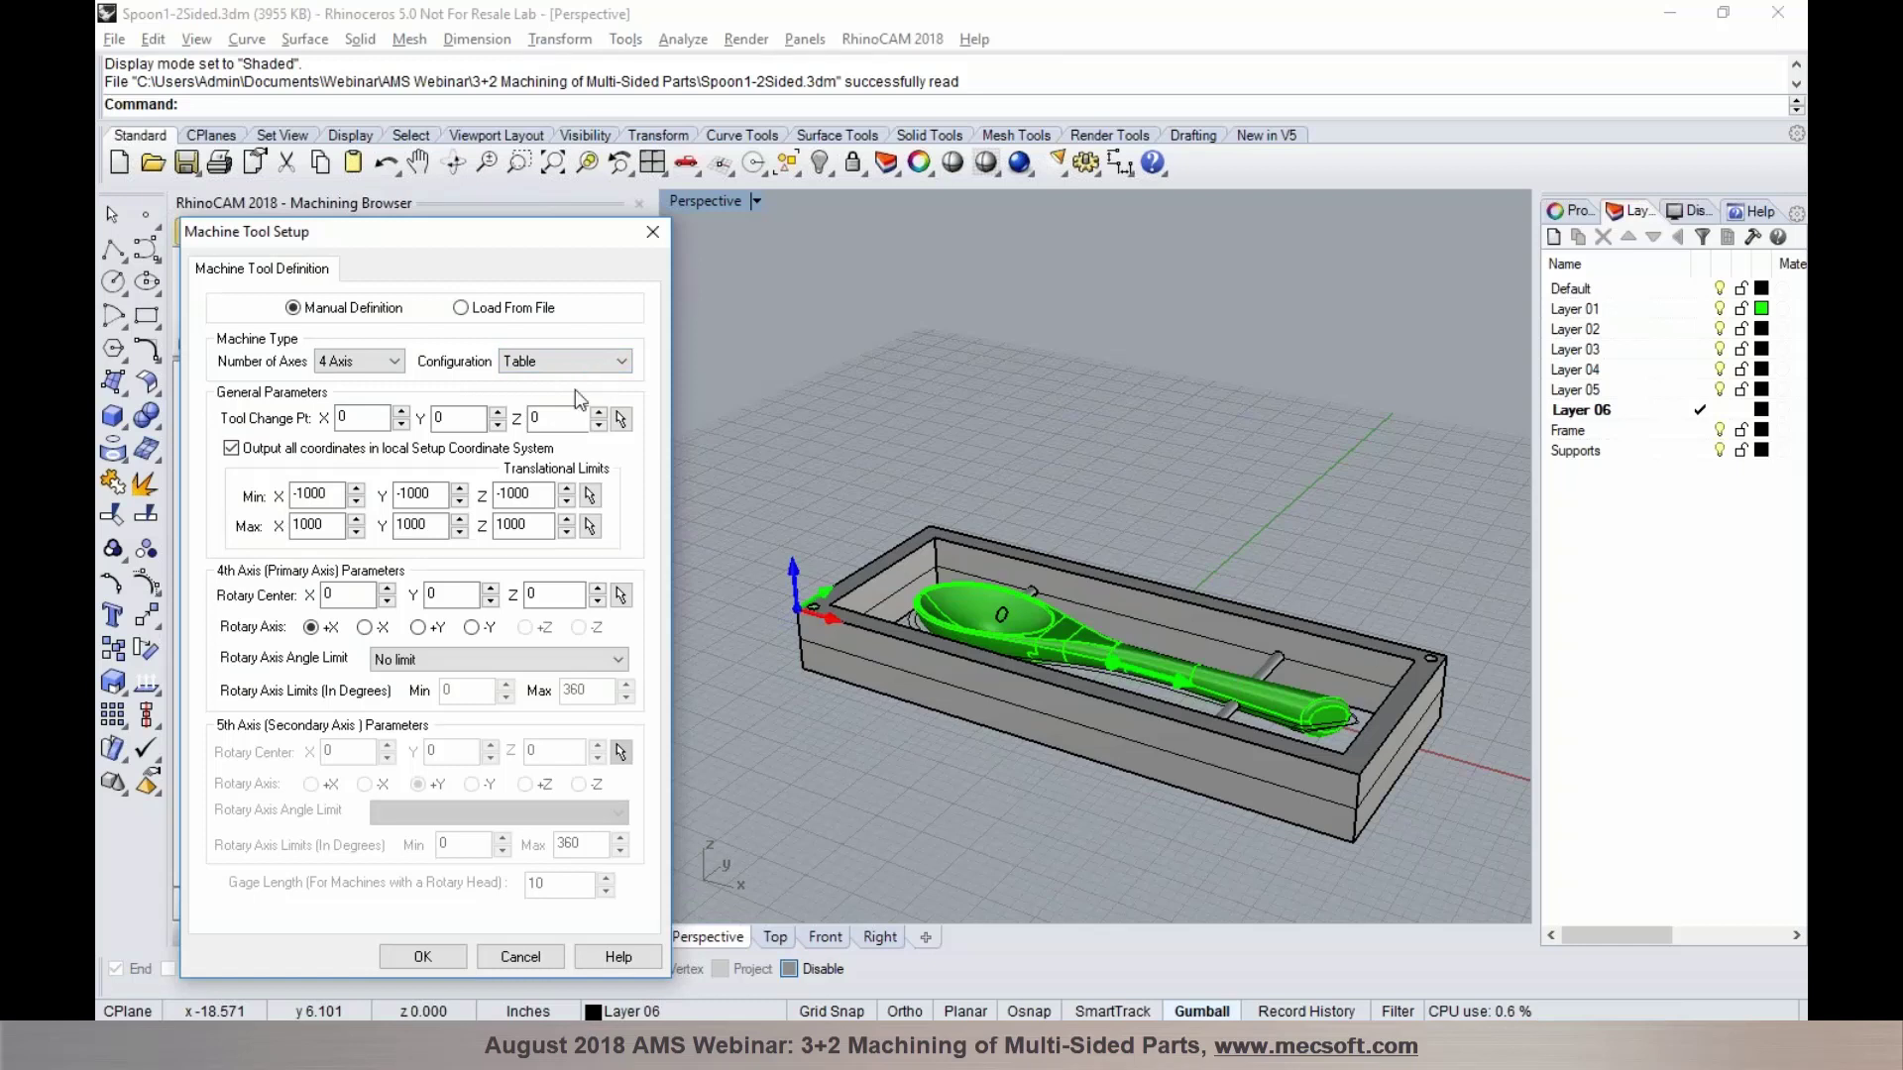
mouse_move(326, 633)
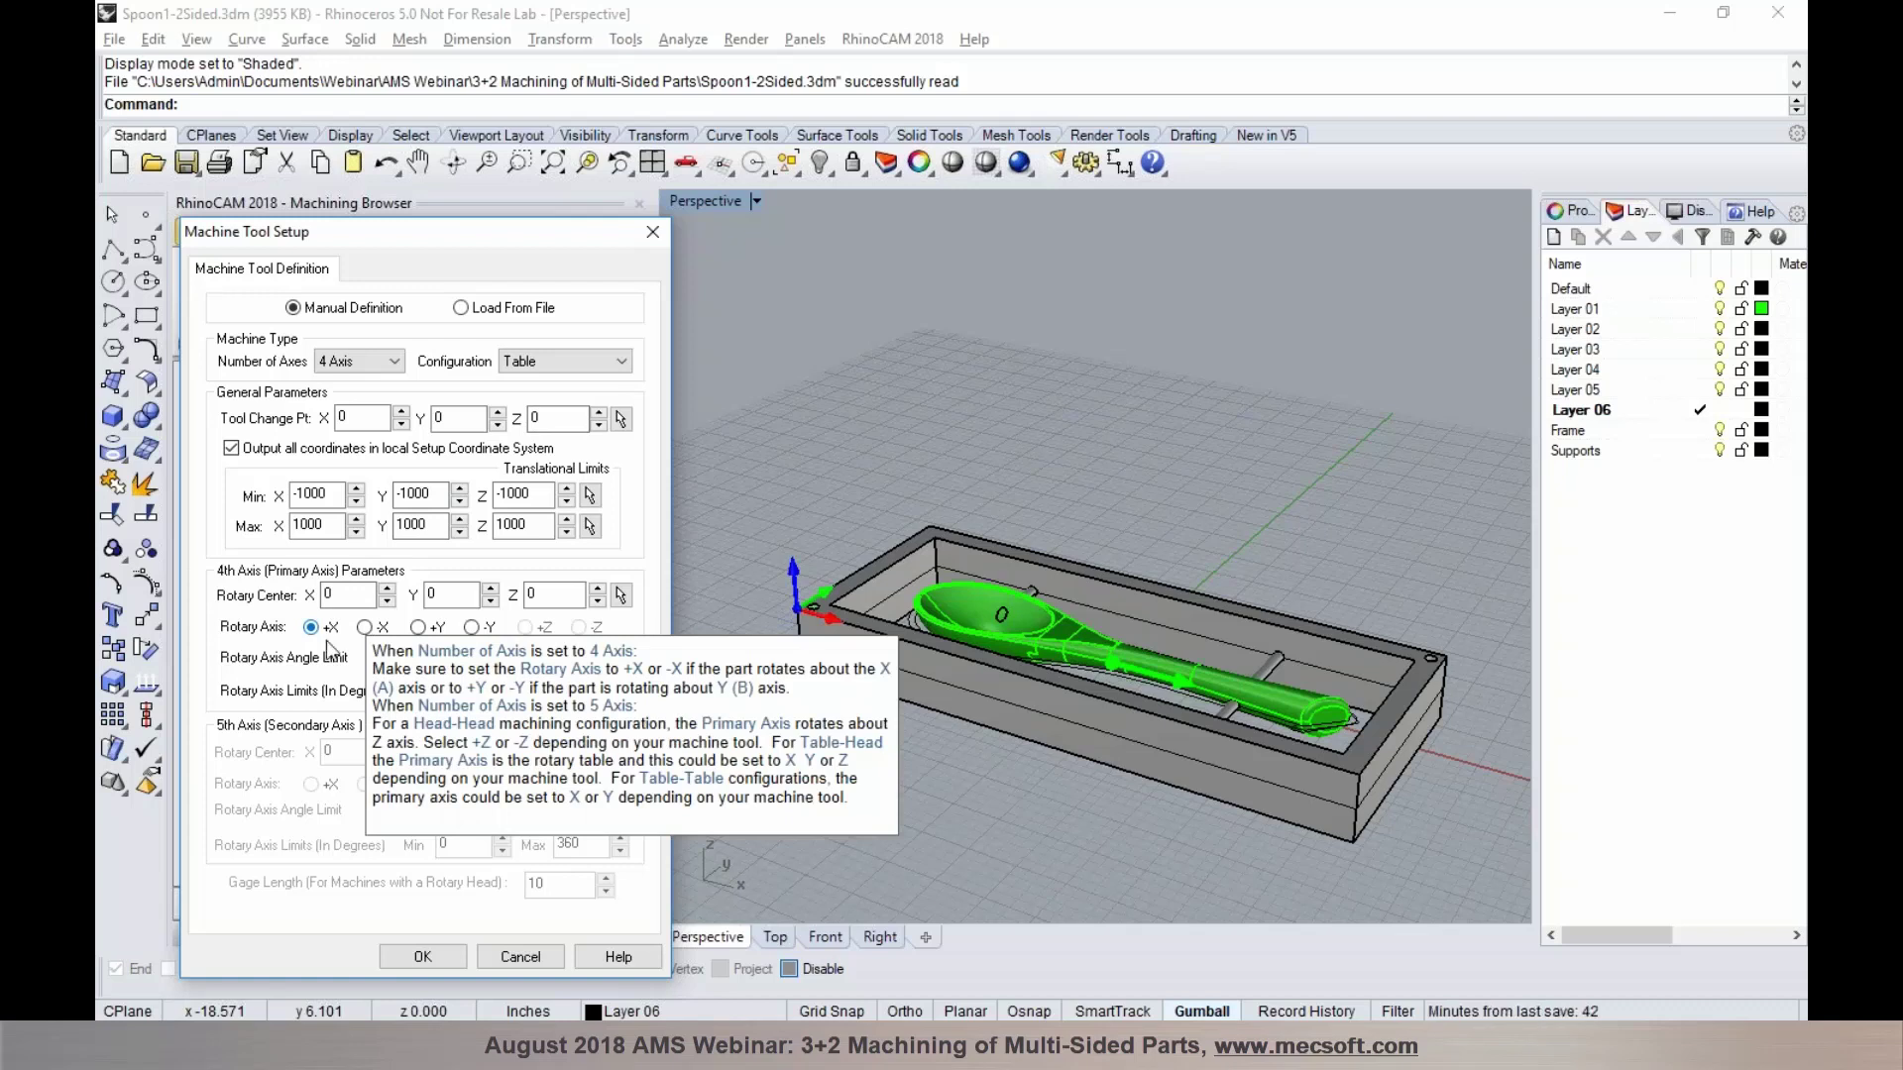
left_click(423, 957)
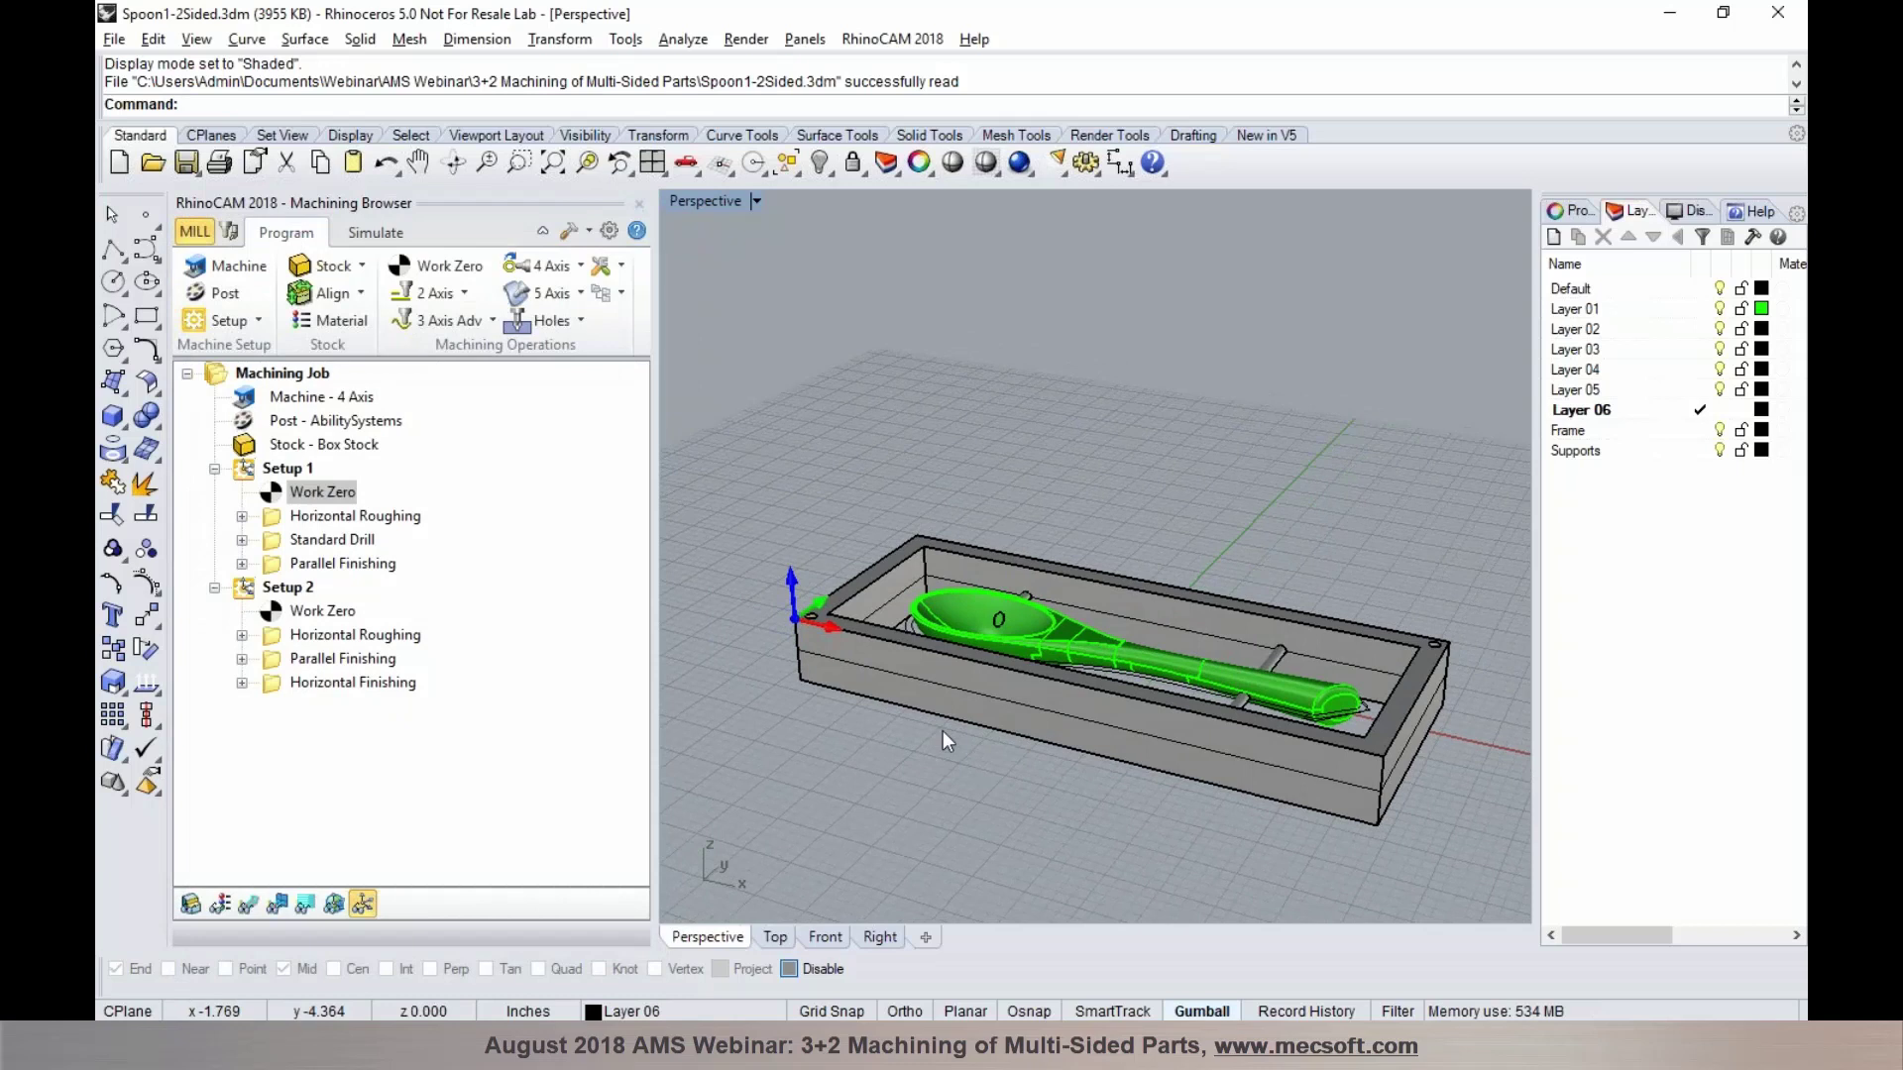
Delete the Work Zero operation from Setup 1
left_click(286, 470)
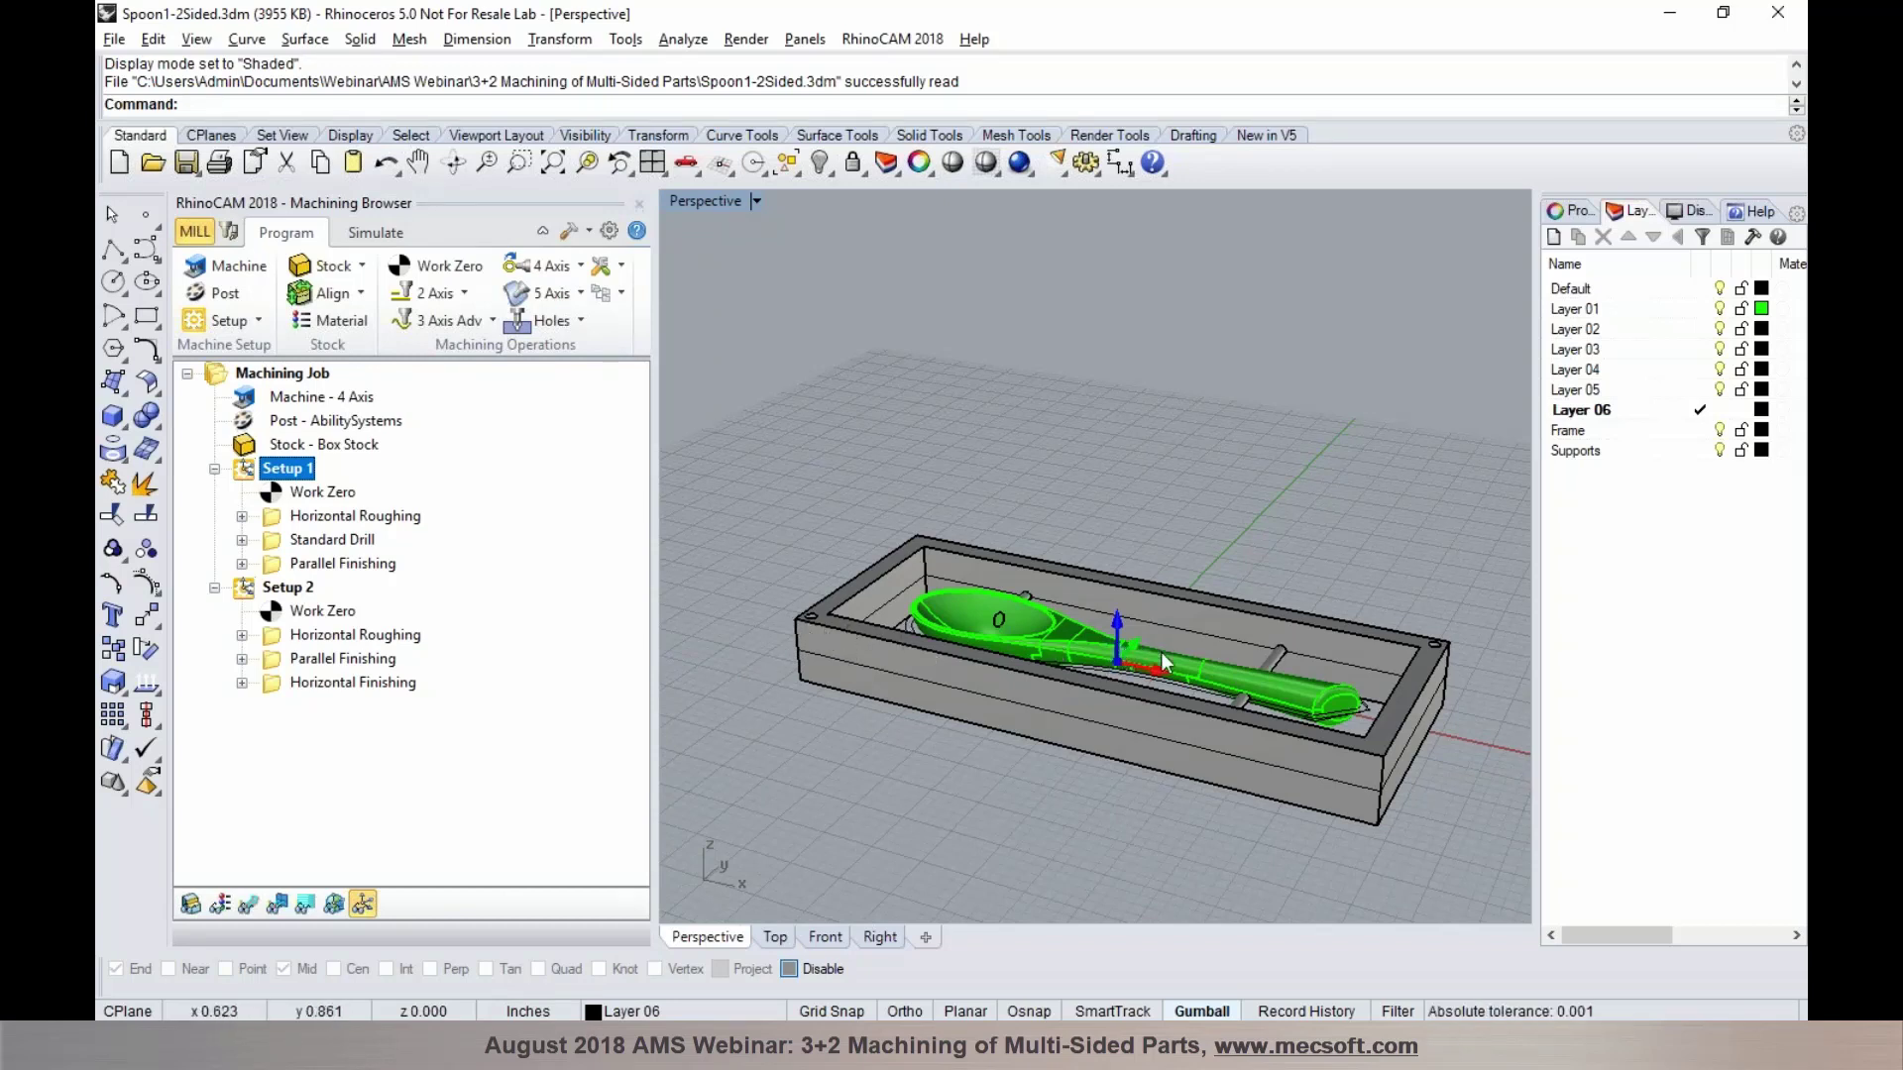
left_click(322, 491)
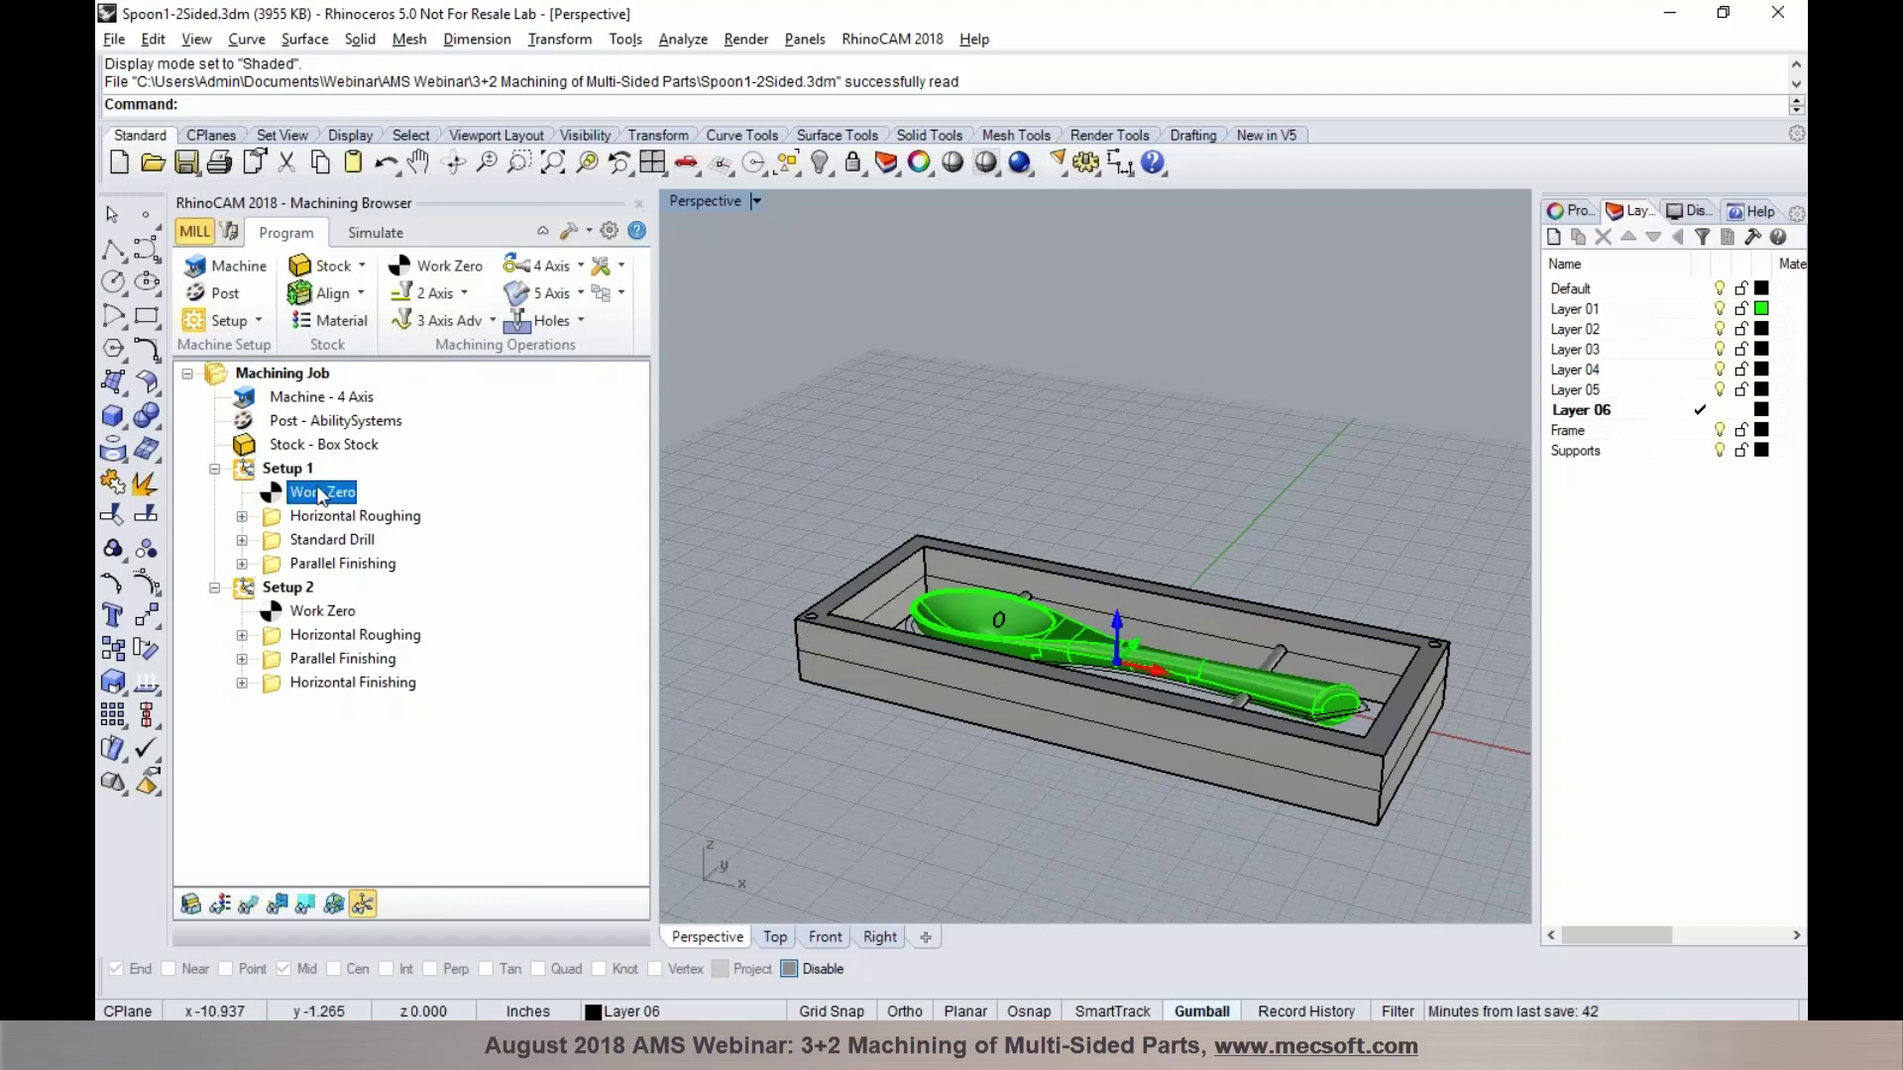
key("Delete")
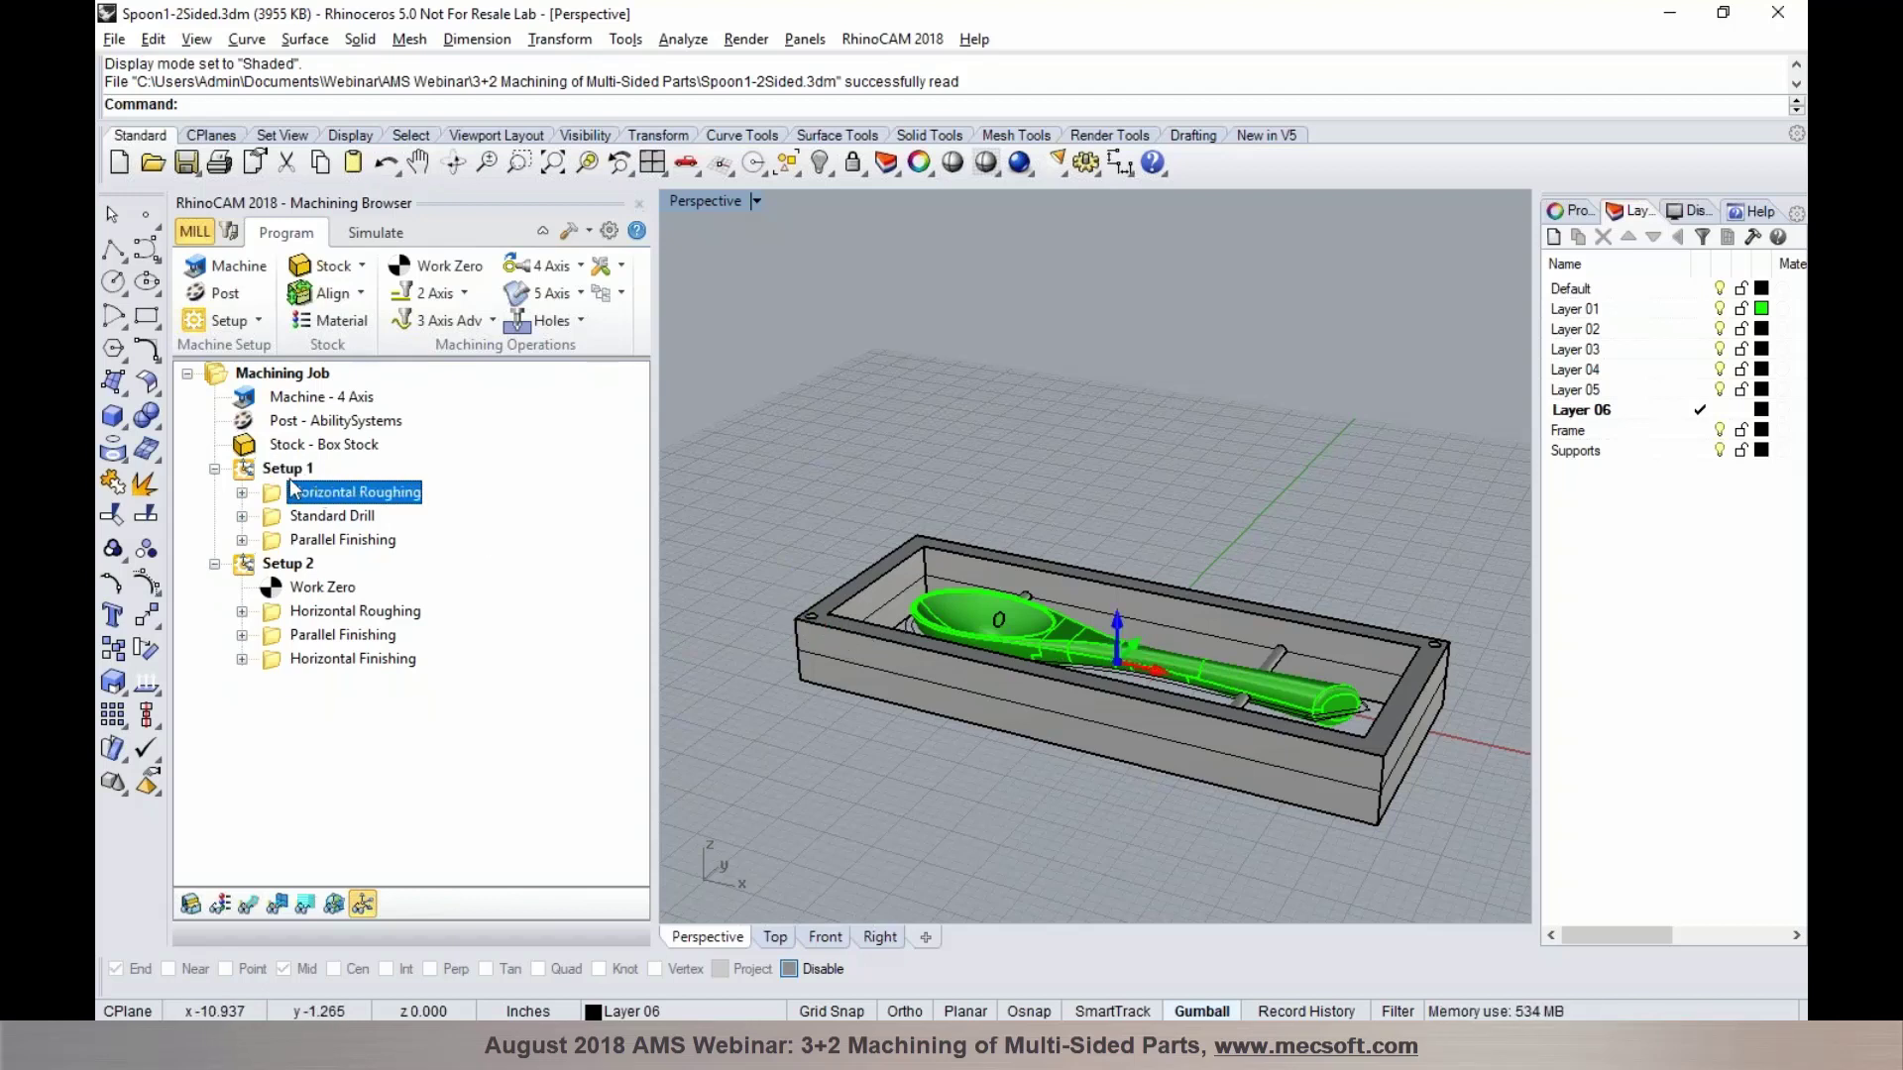
Locate the world coordinate system at the stock box's Highest Z face and South West corner
left_click(289, 469)
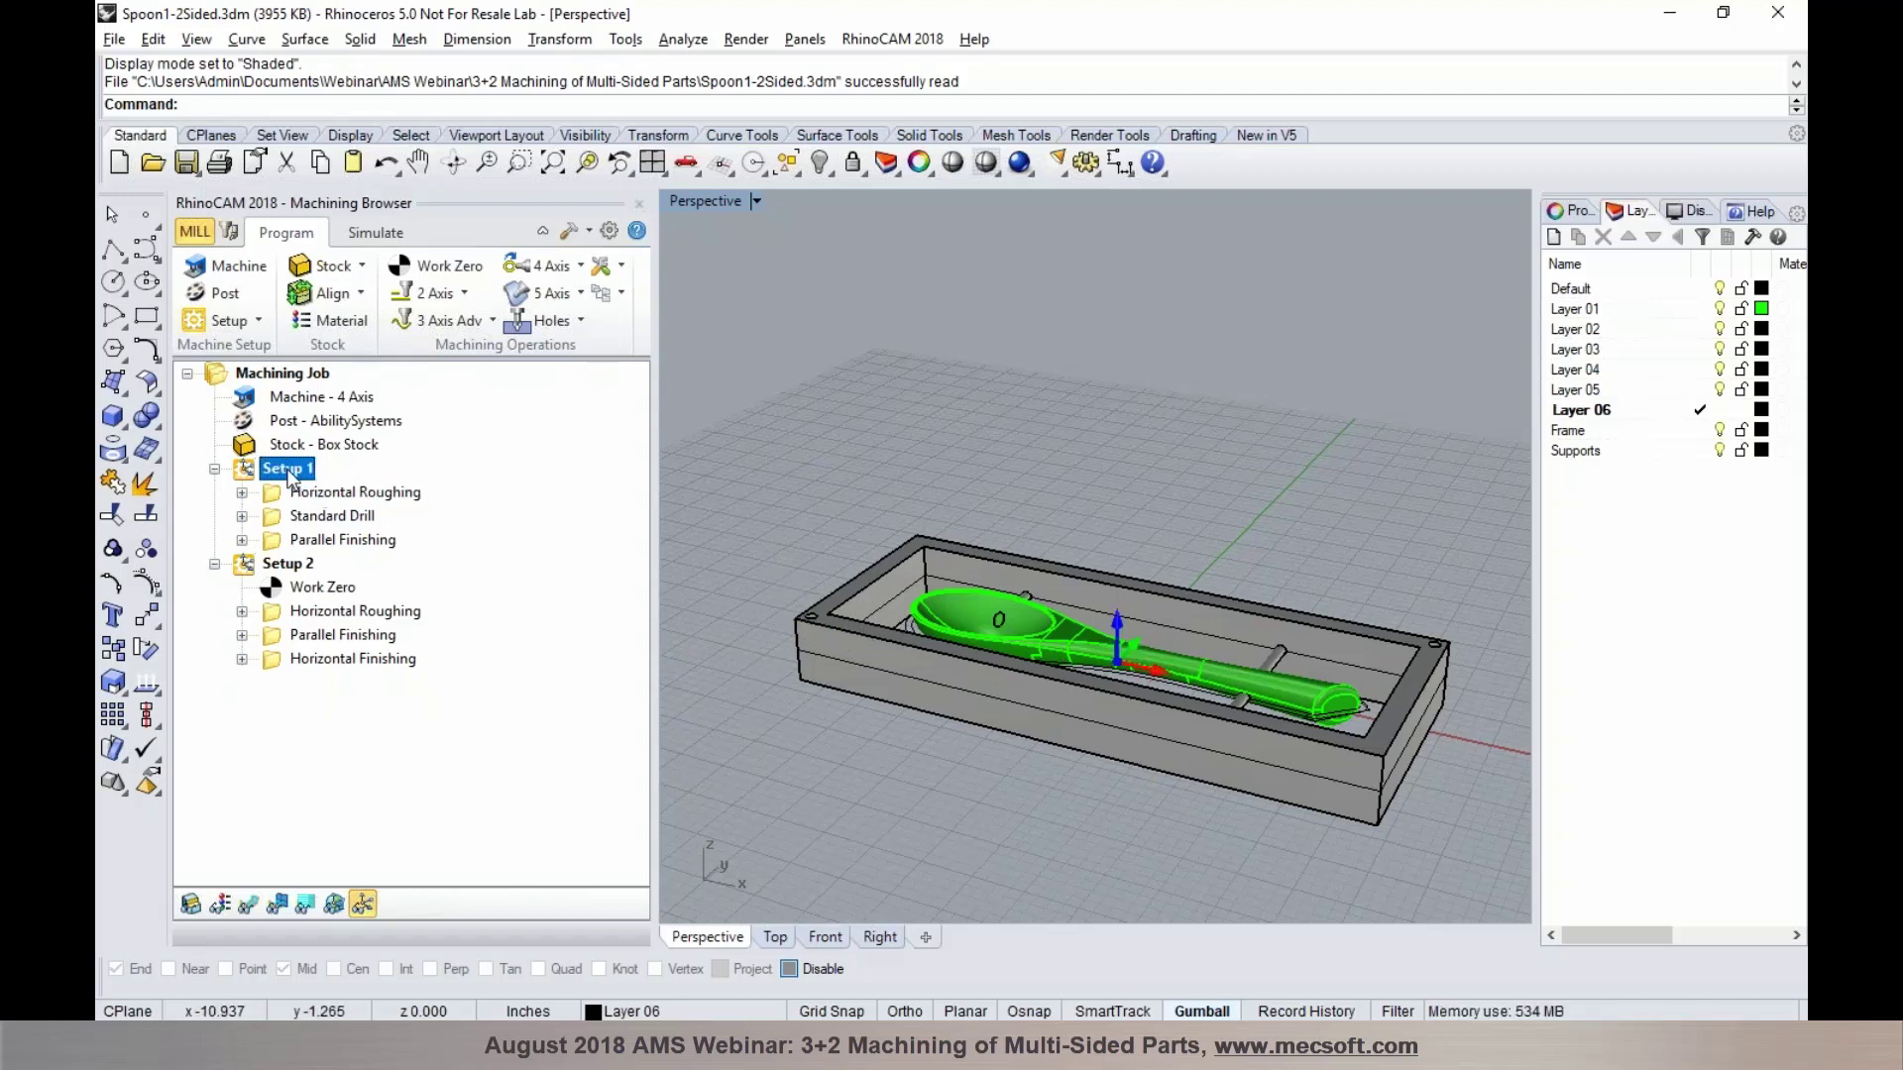
left_click(362, 294)
left_click(418, 359)
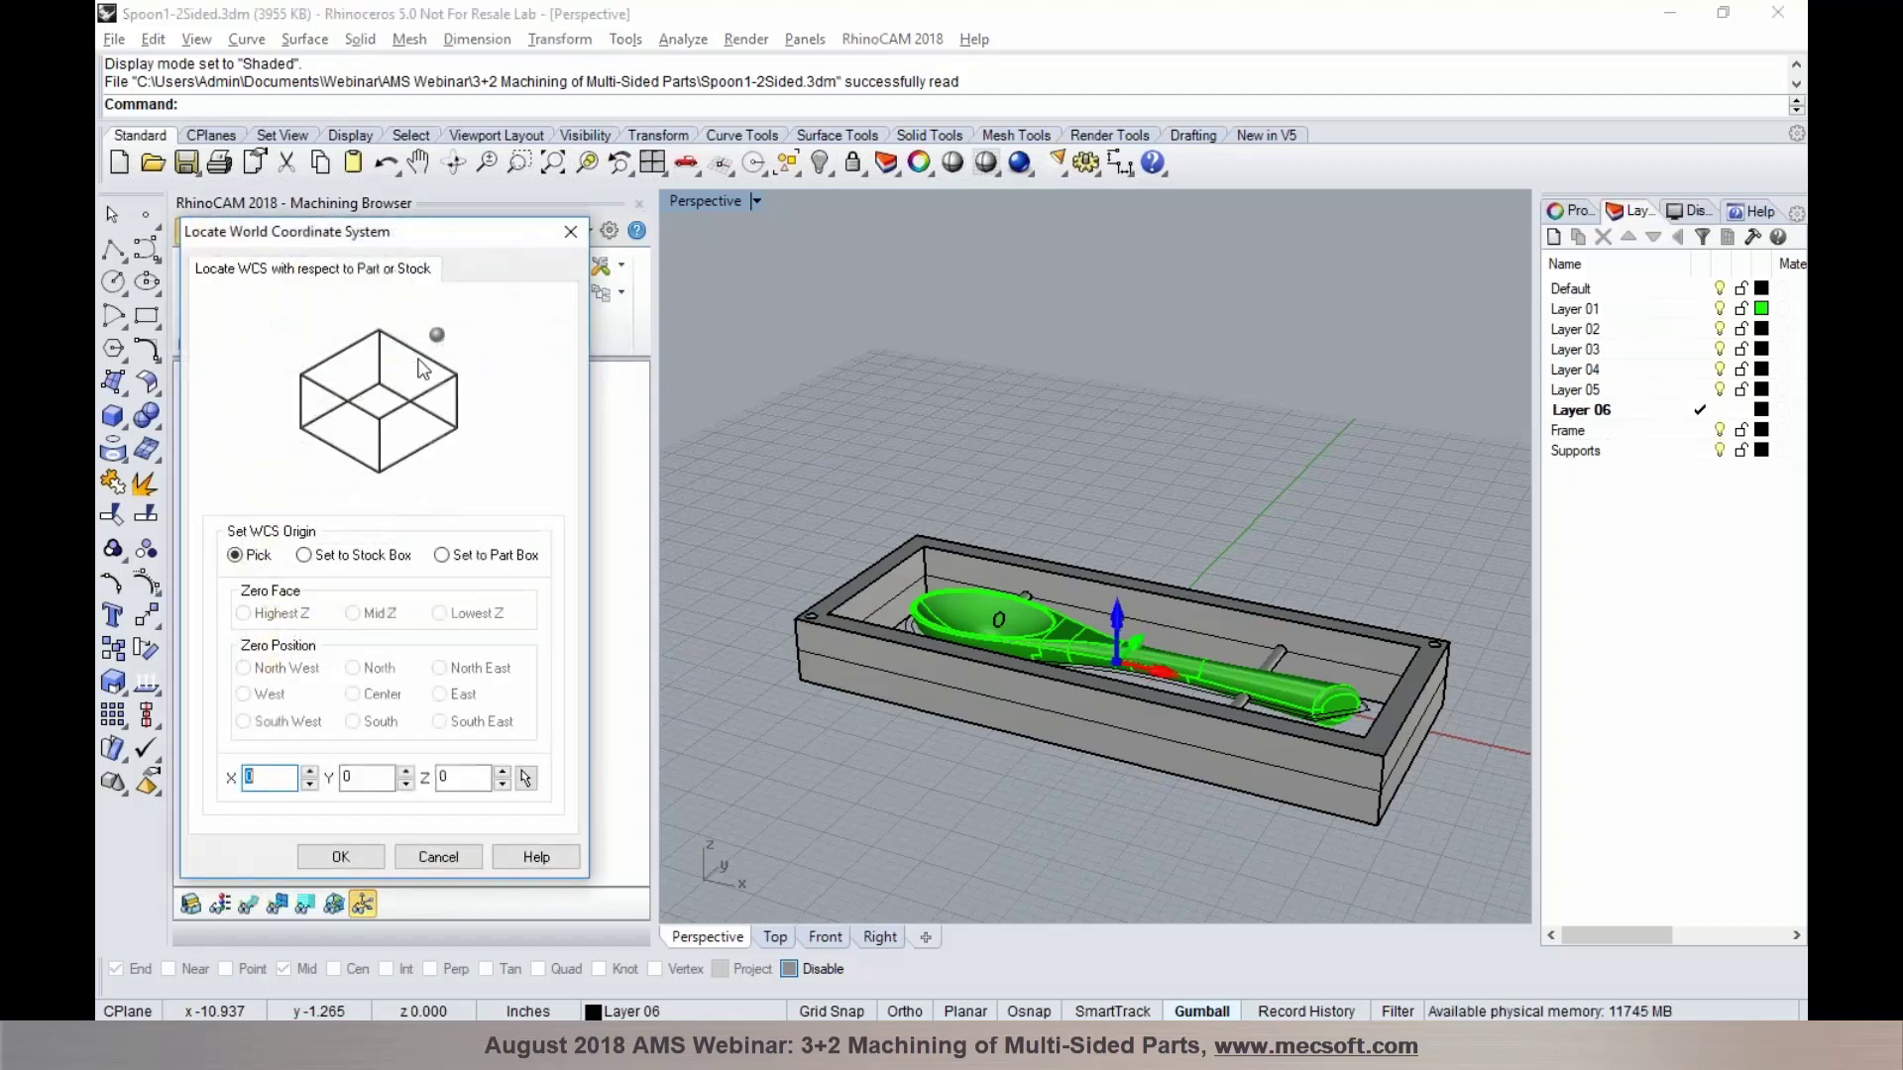
left_click(355, 563)
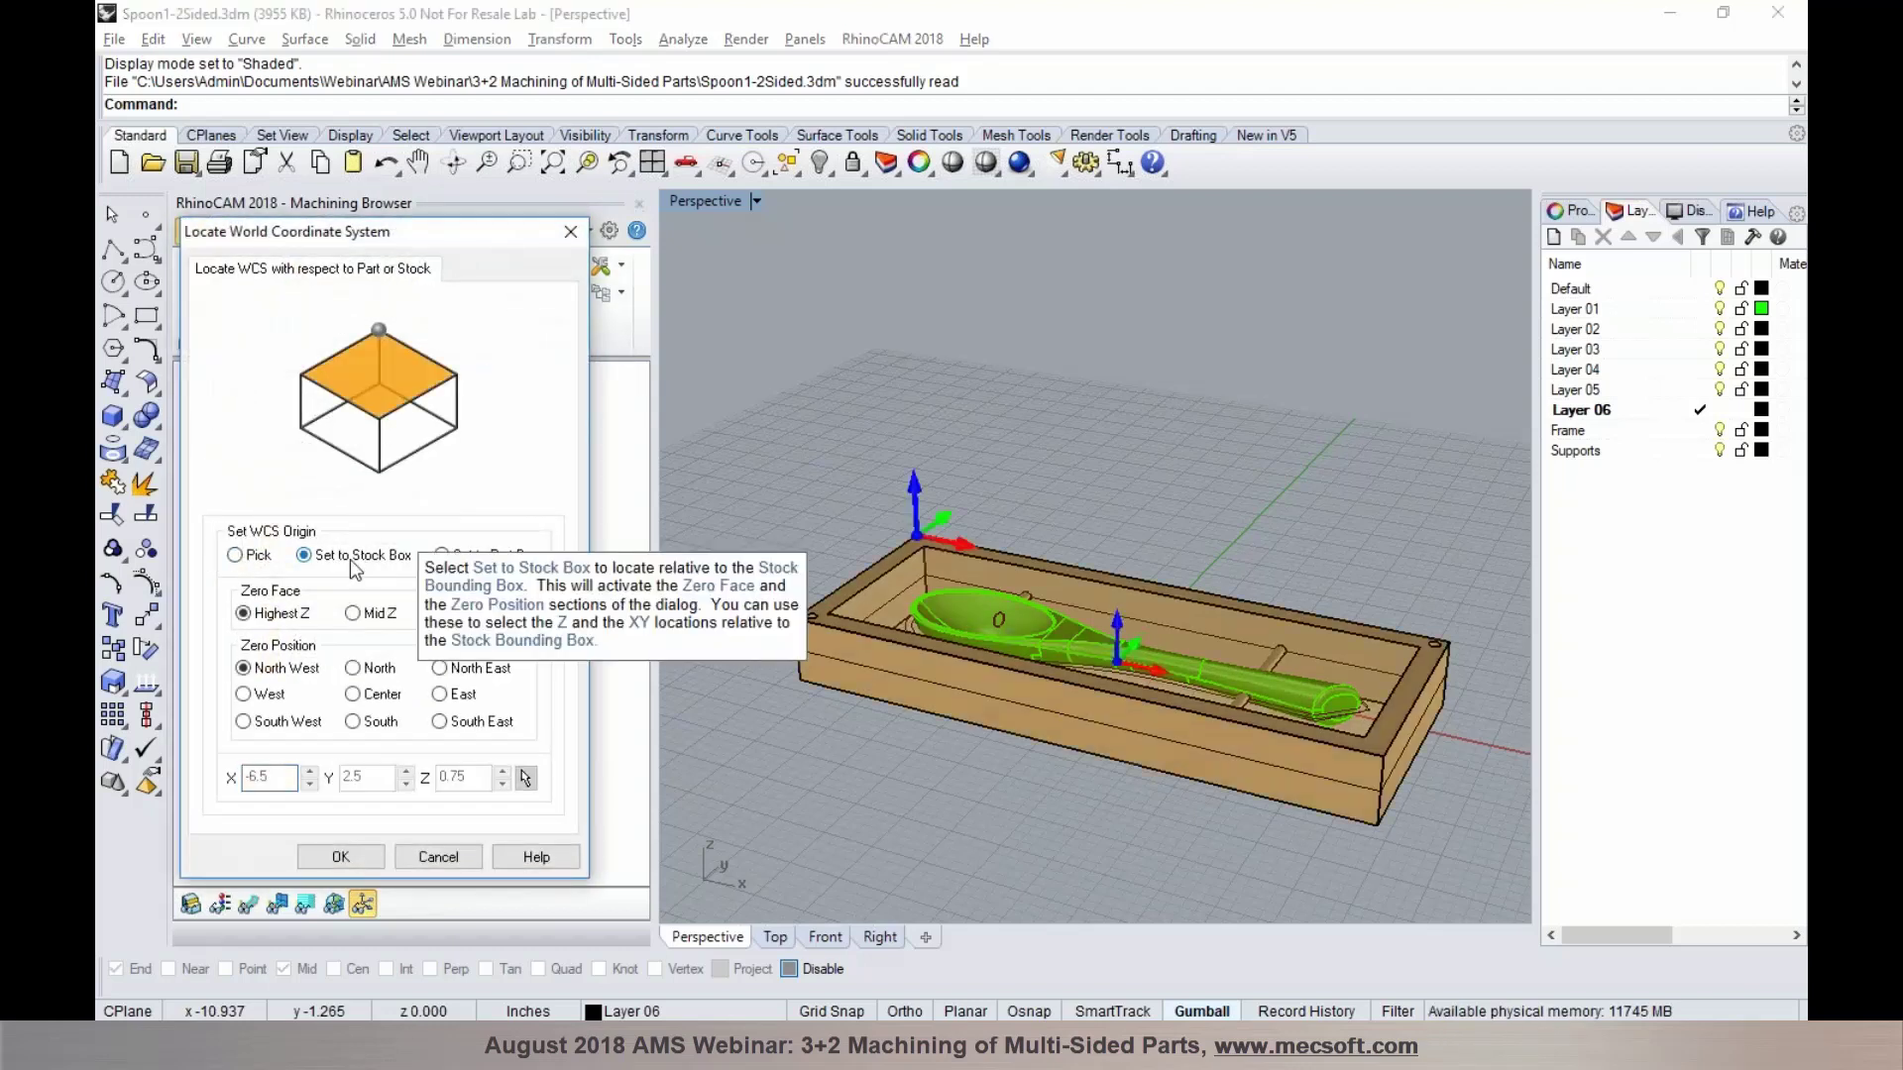
left_click(248, 721)
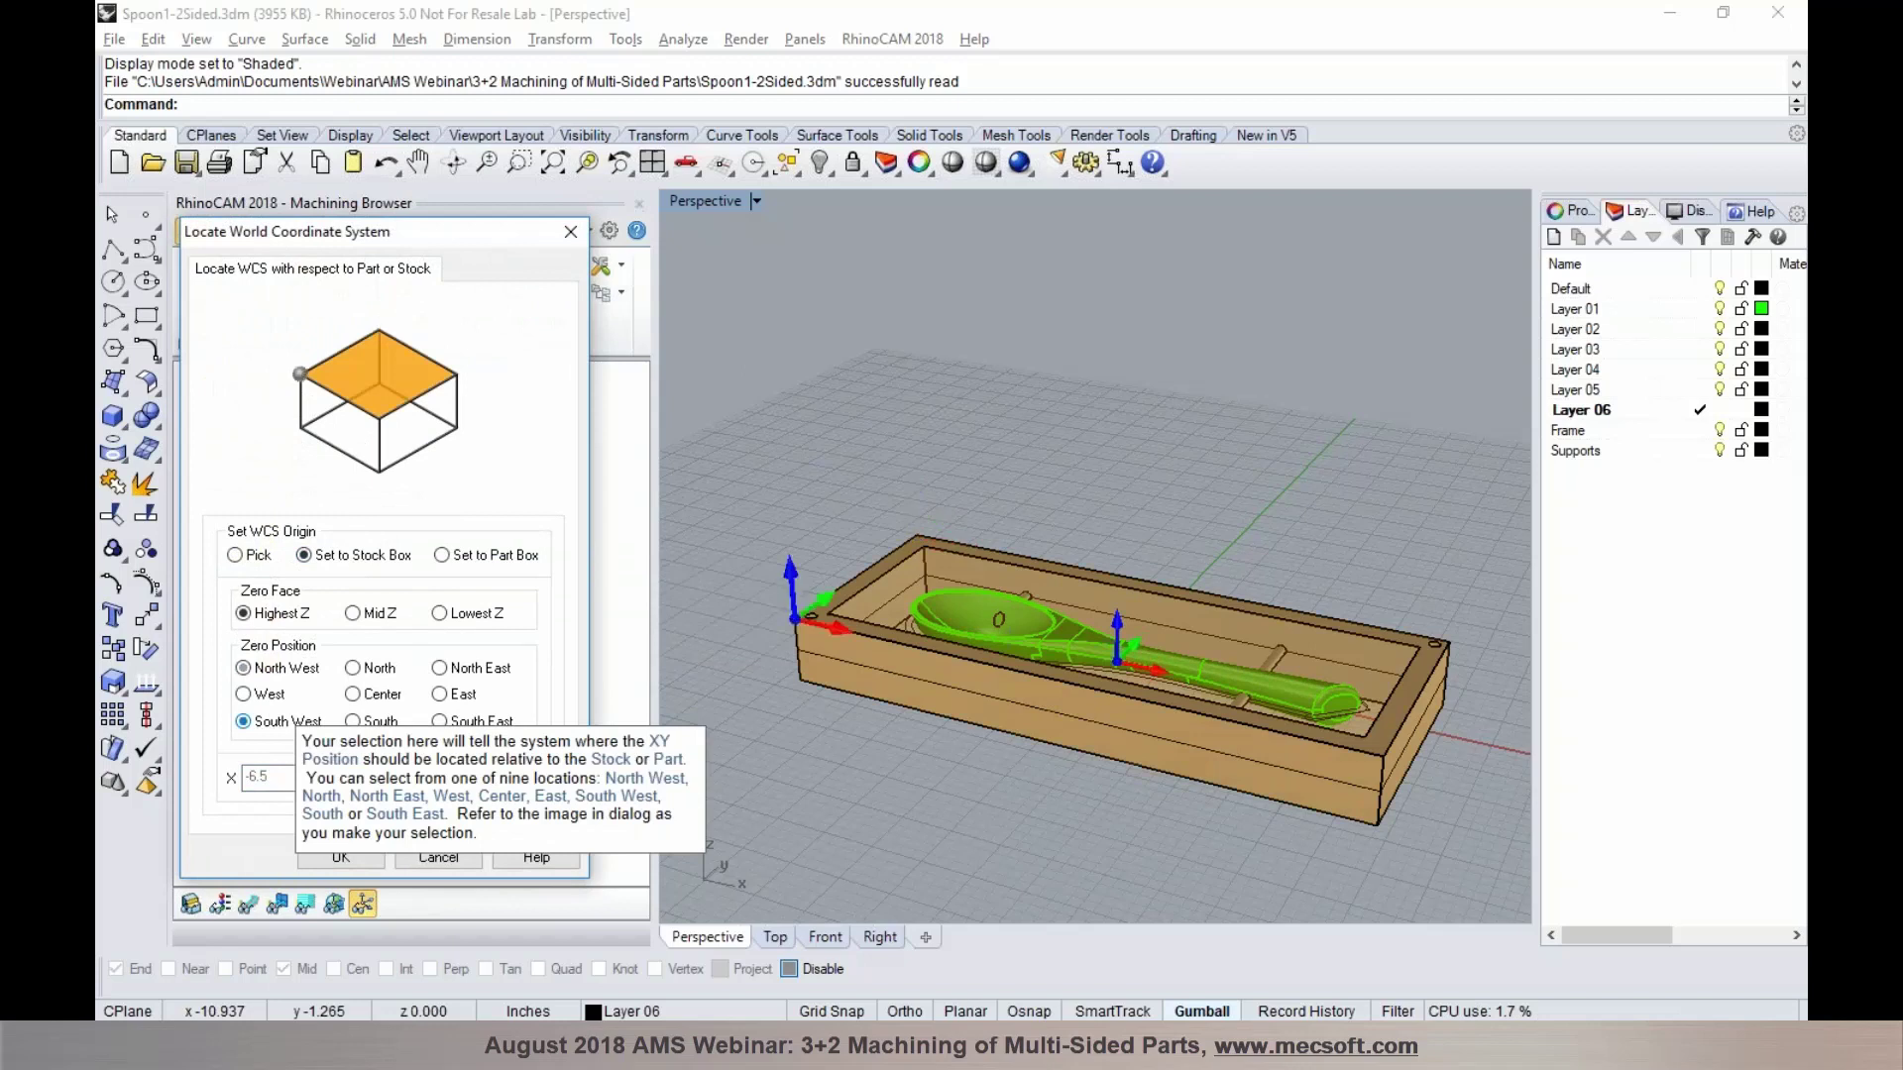
left_click(340, 856)
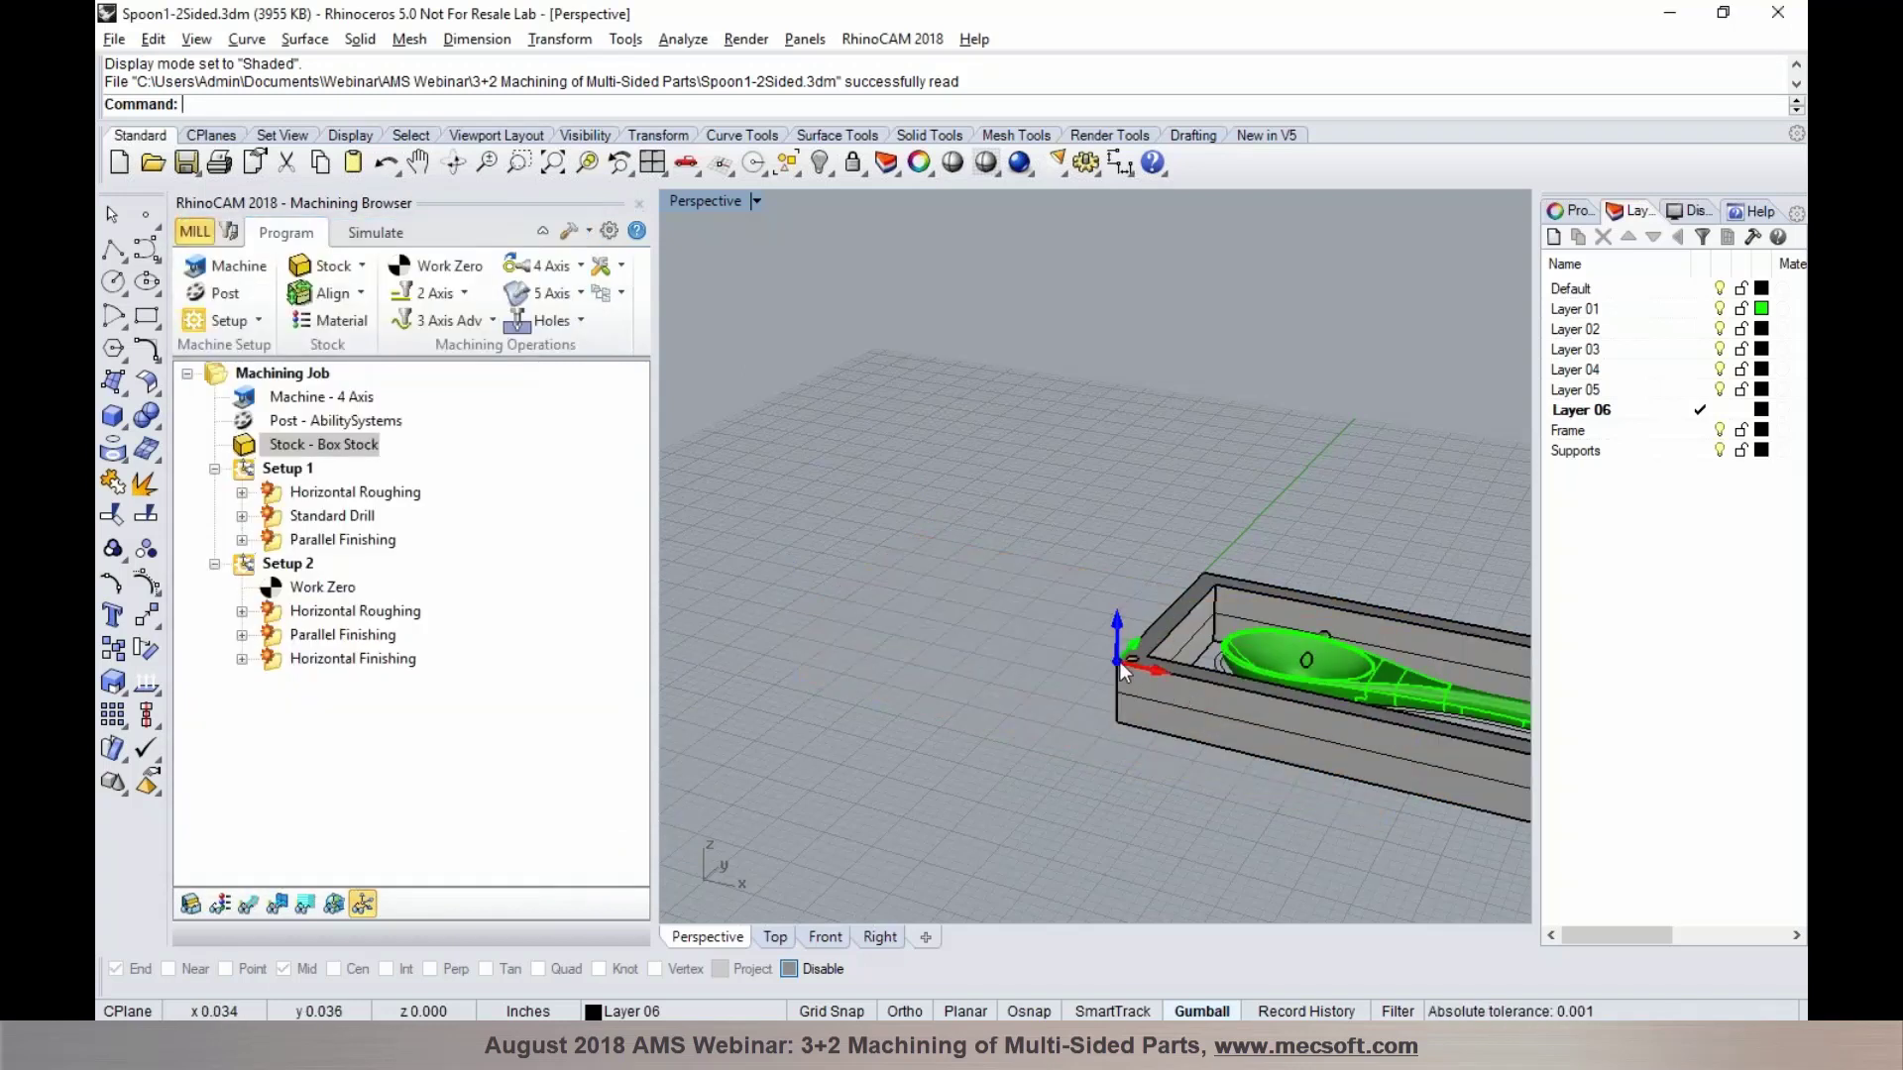
right_click_drag(1182, 686, 1198, 646)
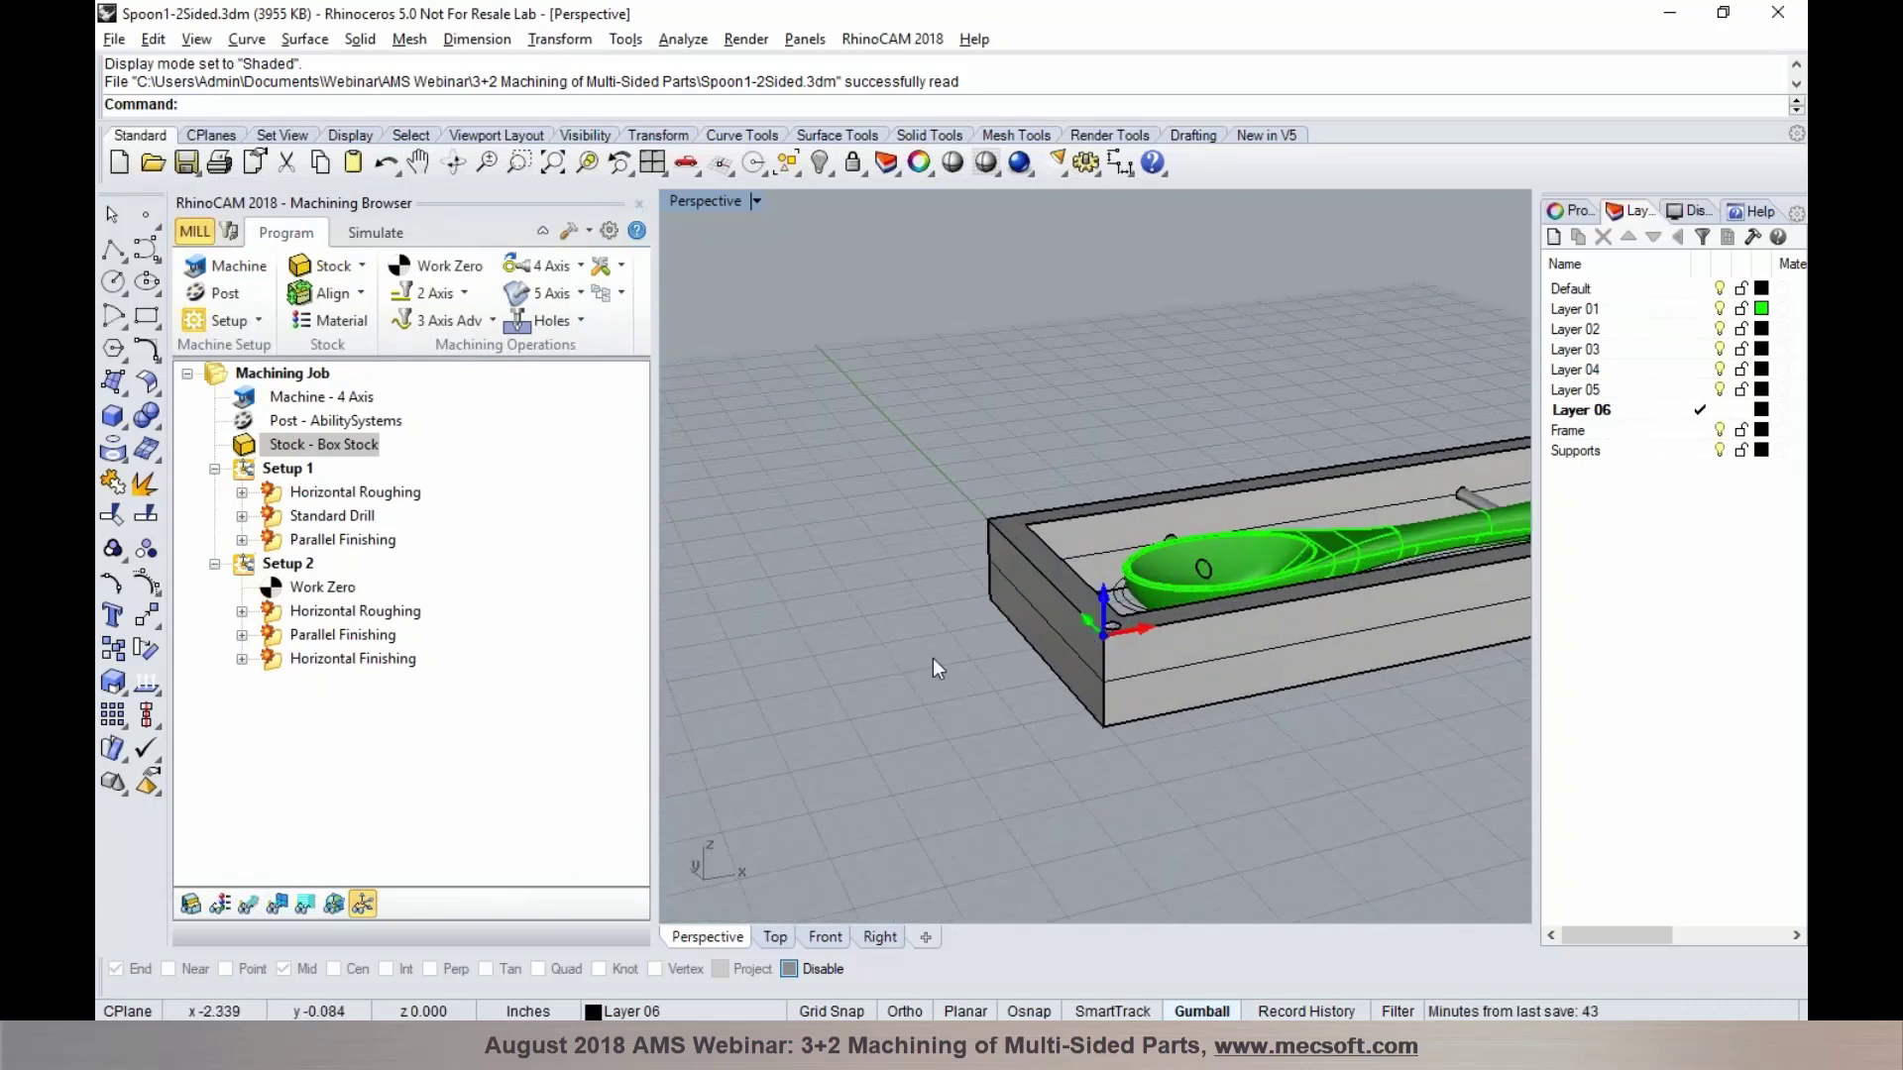
Review the 4-axis rotary center and axis direction against the part's corner origin, leaving the machine definition as it is
left_click(242, 280)
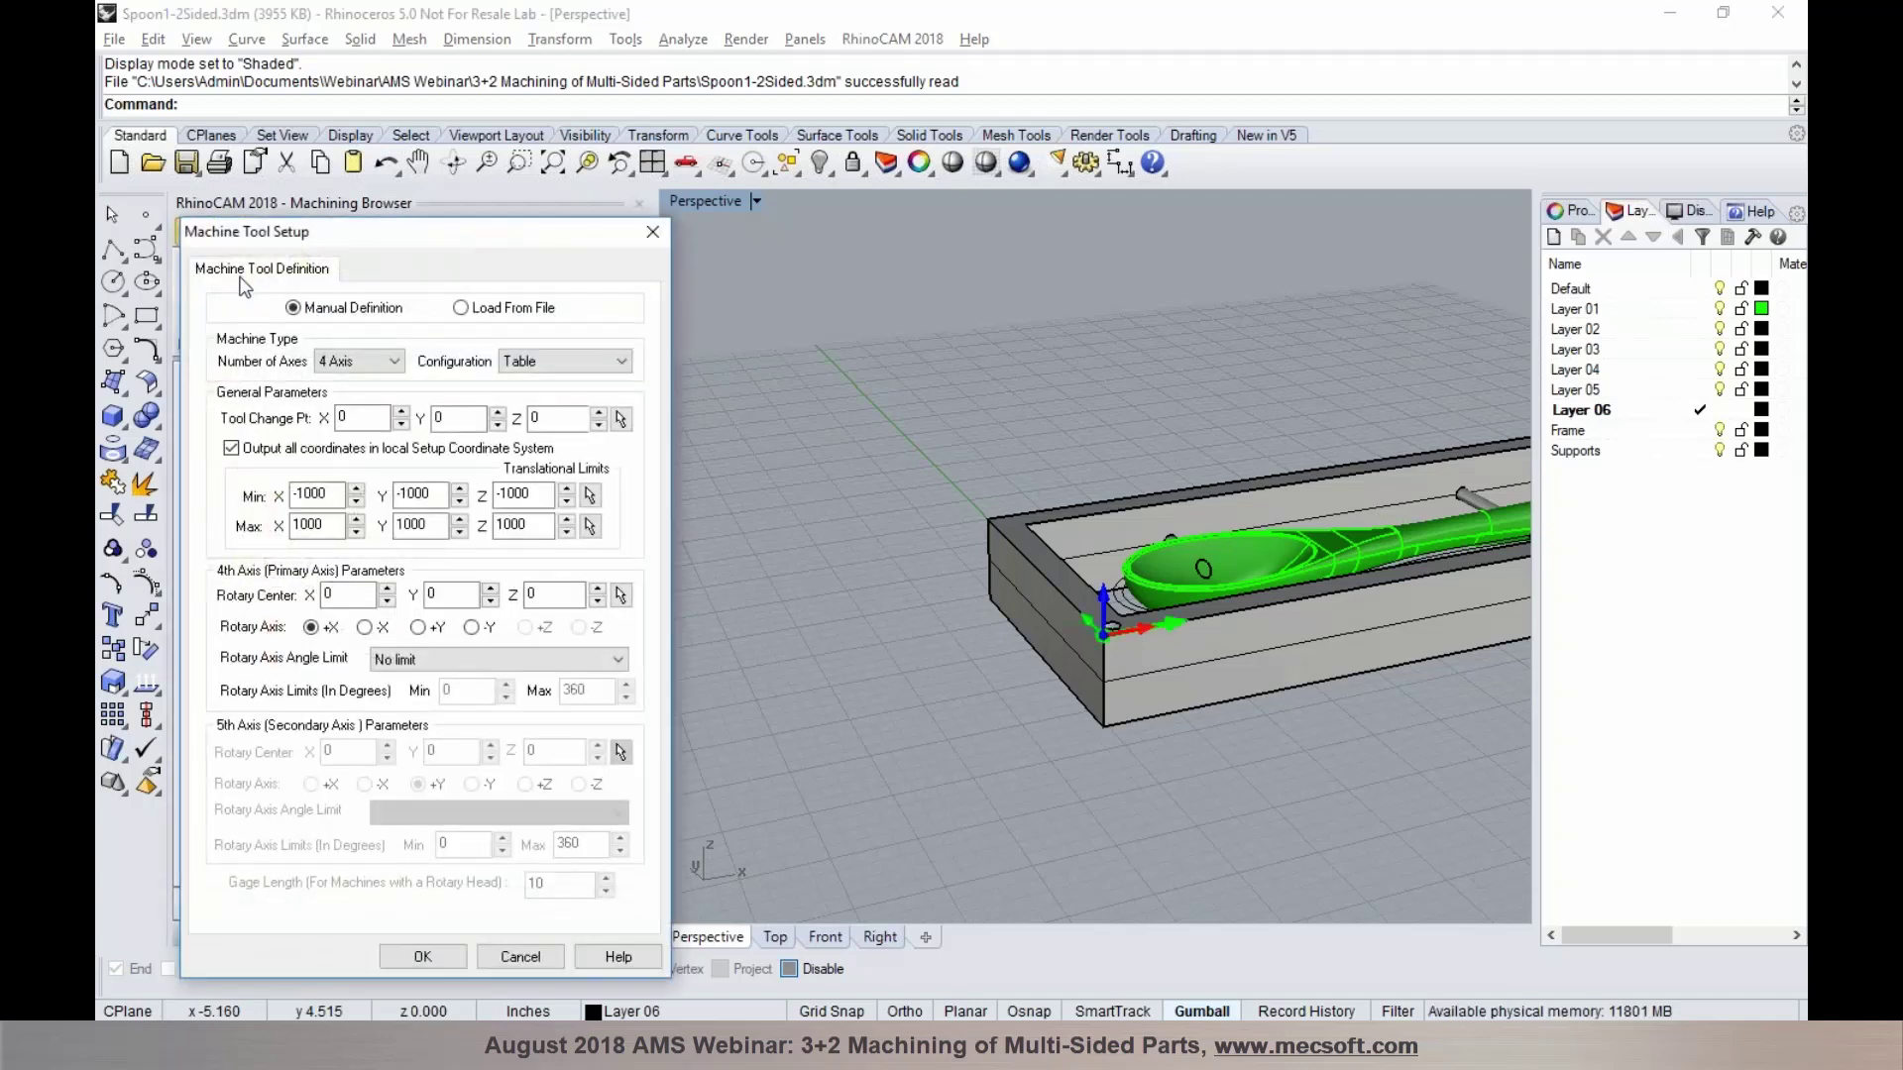
right_click_drag(877, 591, 968, 605)
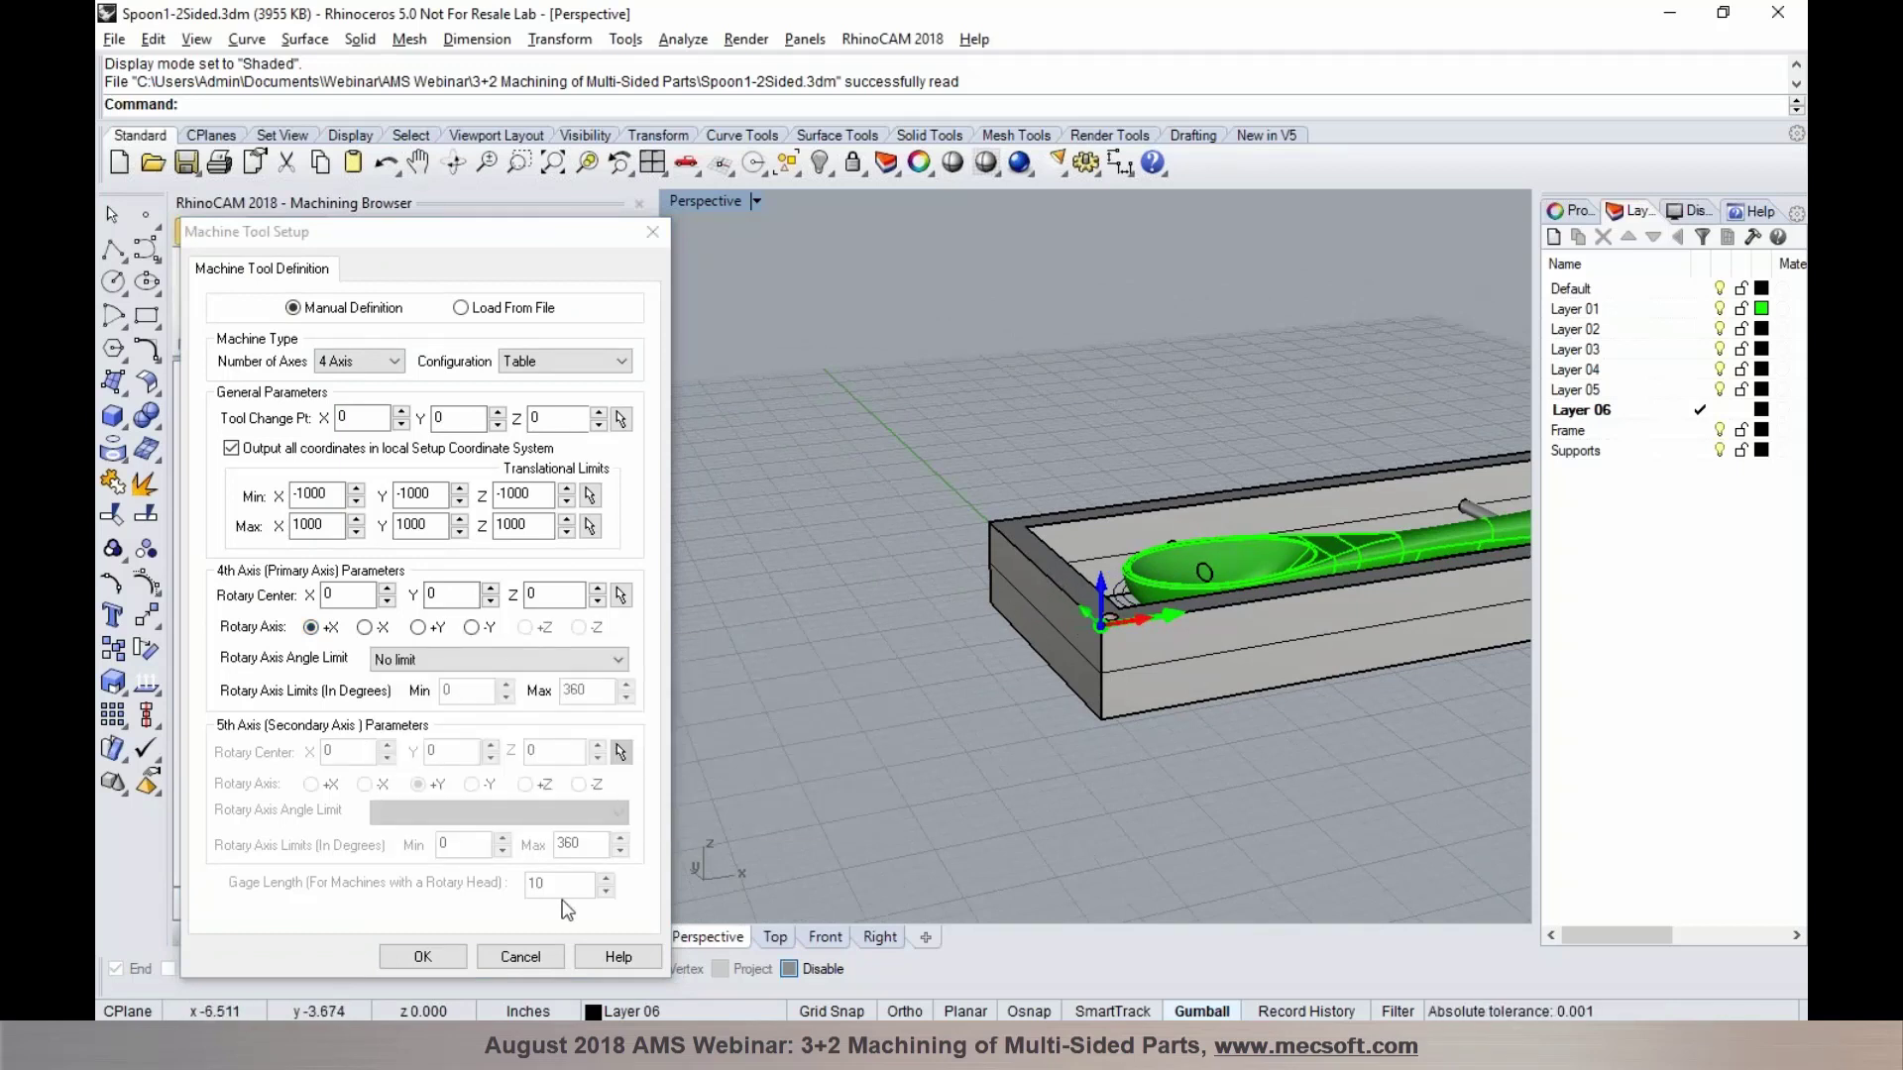
left_click(539, 955)
right_click_drag(1036, 674, 1111, 640)
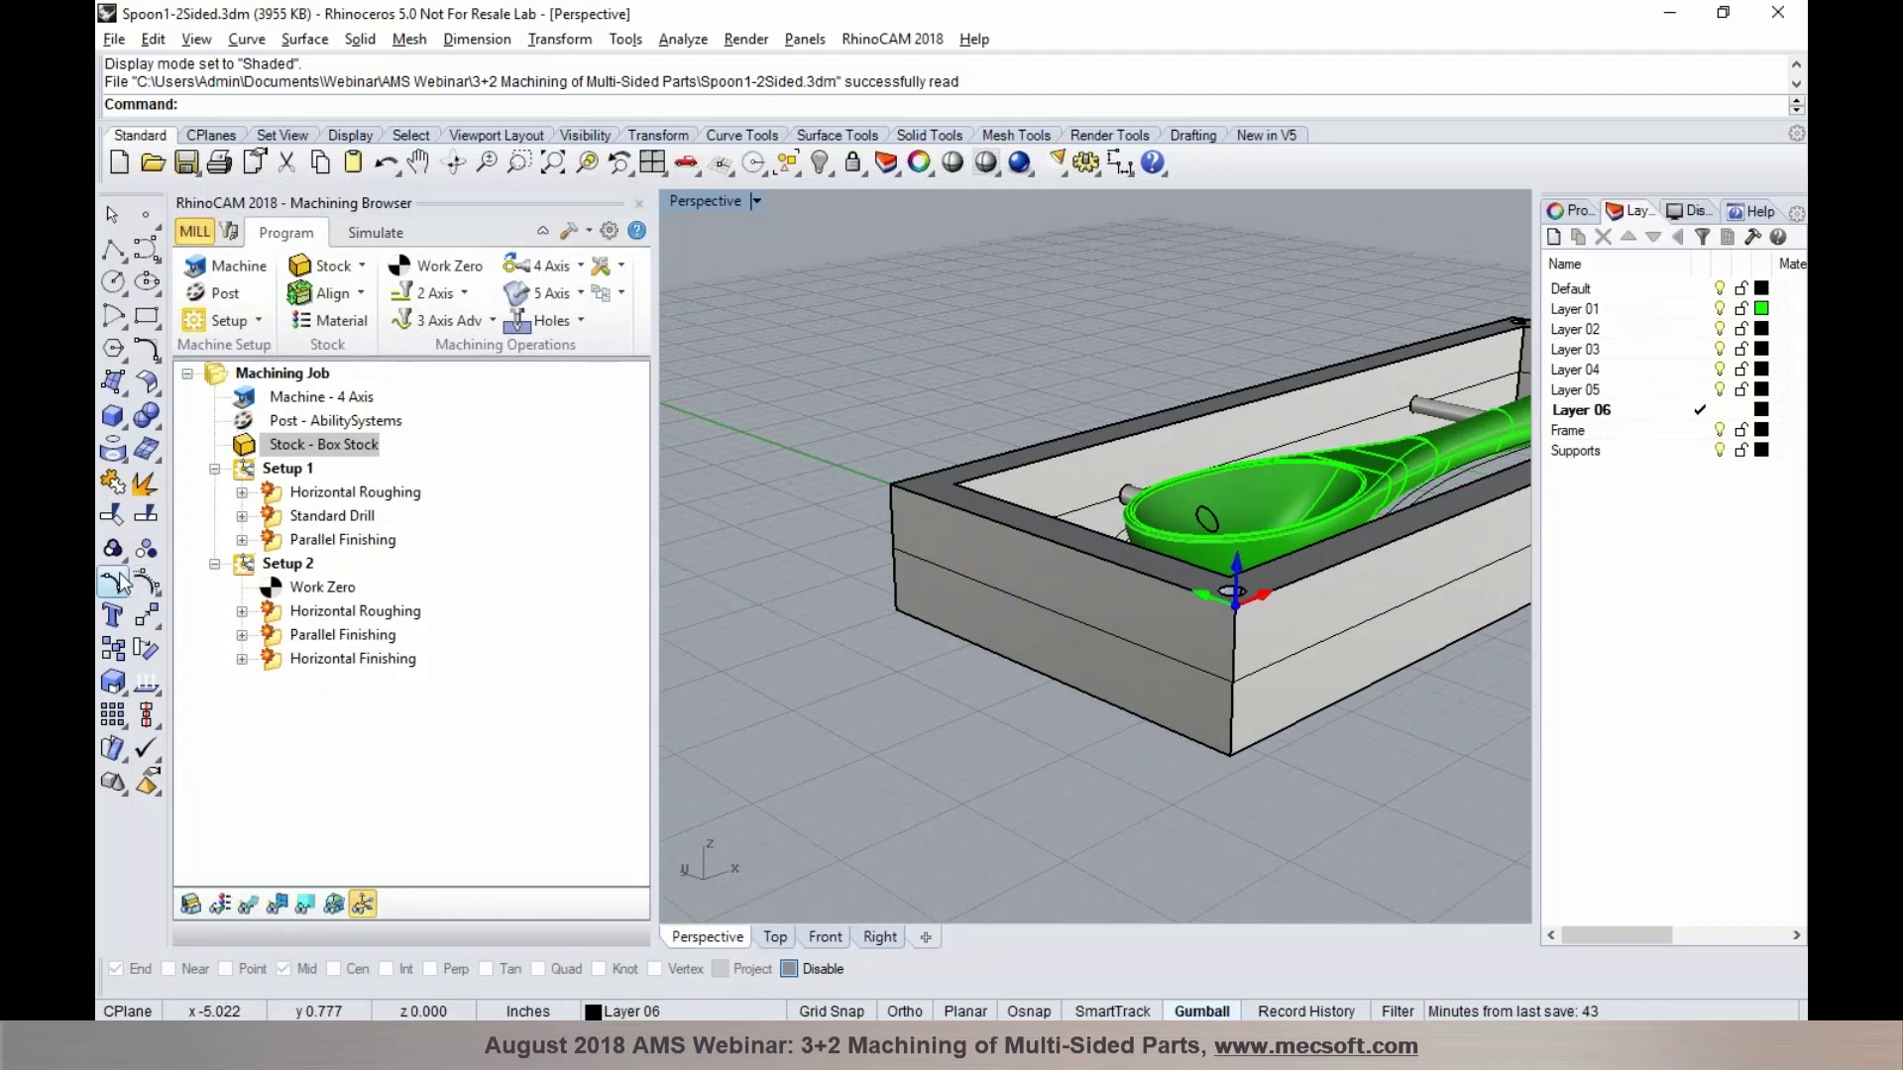
Draw two crossing diagonal polylines between opposite corners of the frame's short end face, with midpoint snapping turned off
left_click(112, 250)
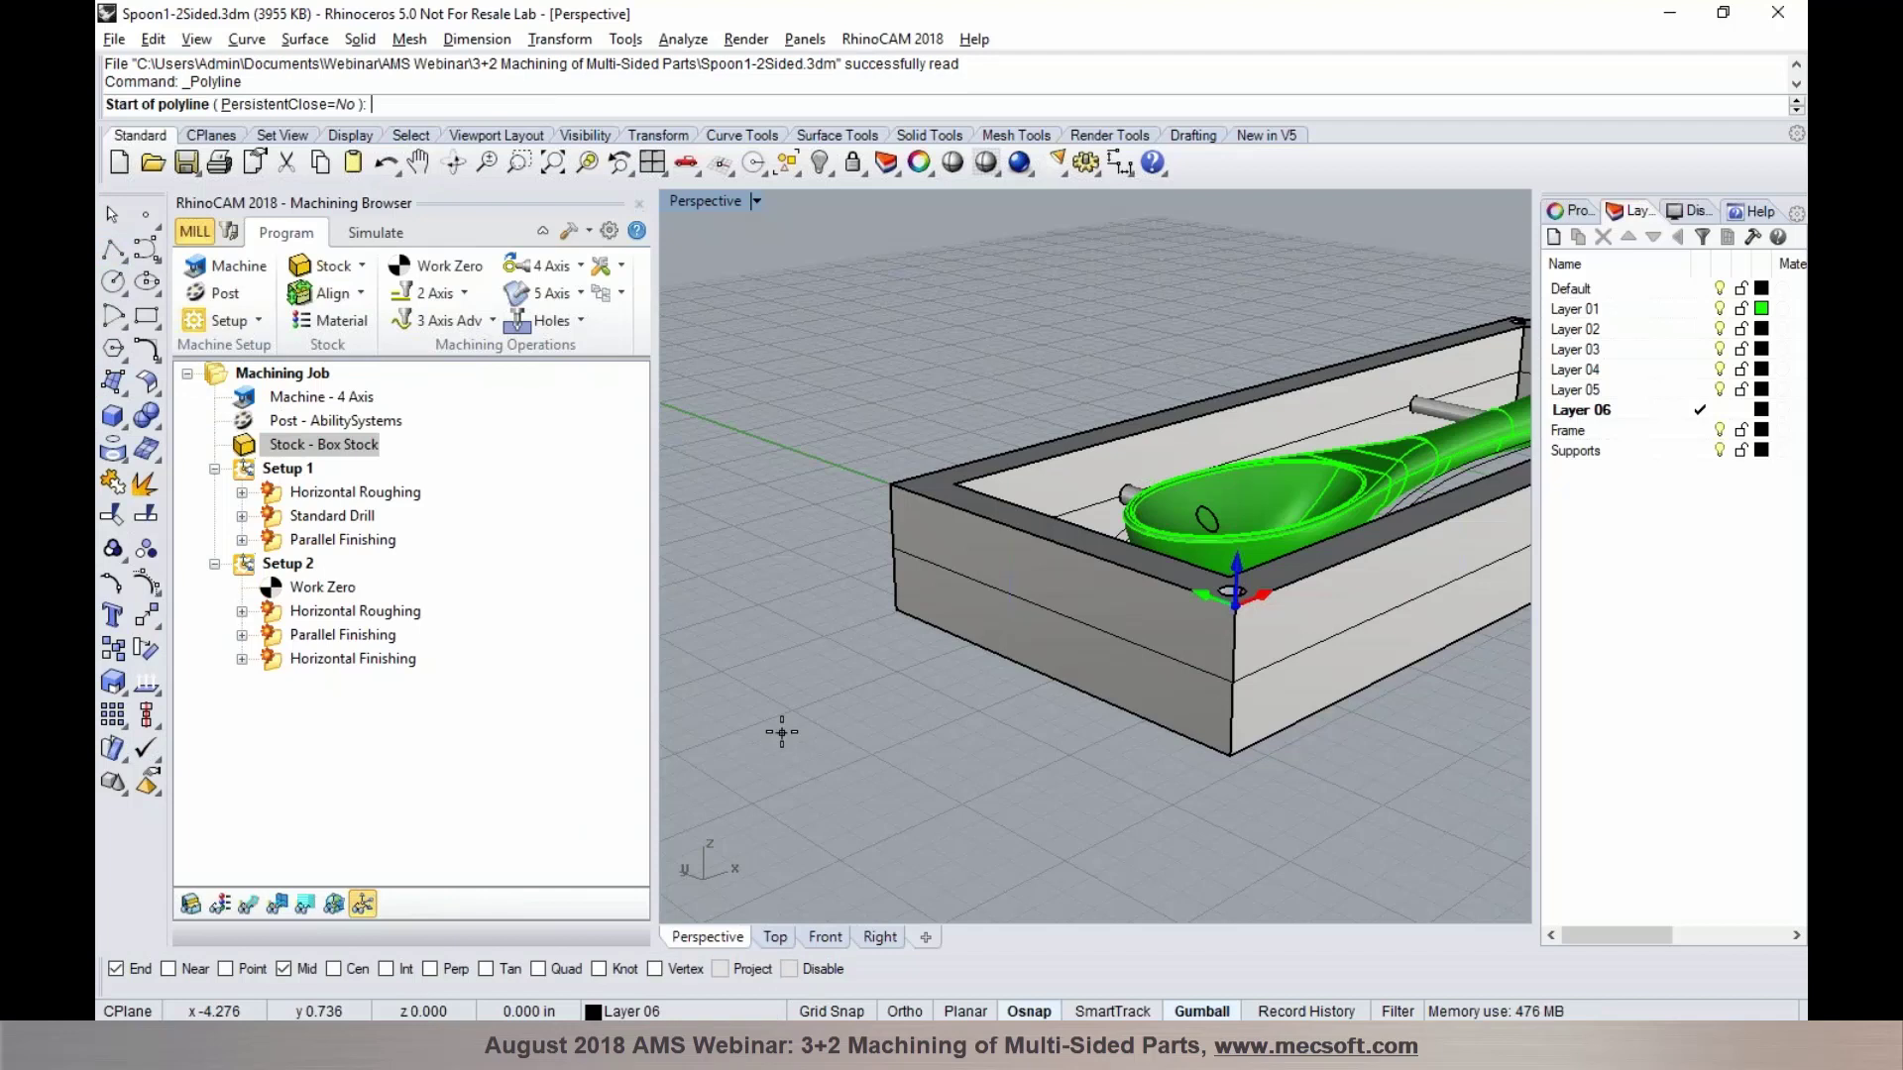
left_click(881, 621)
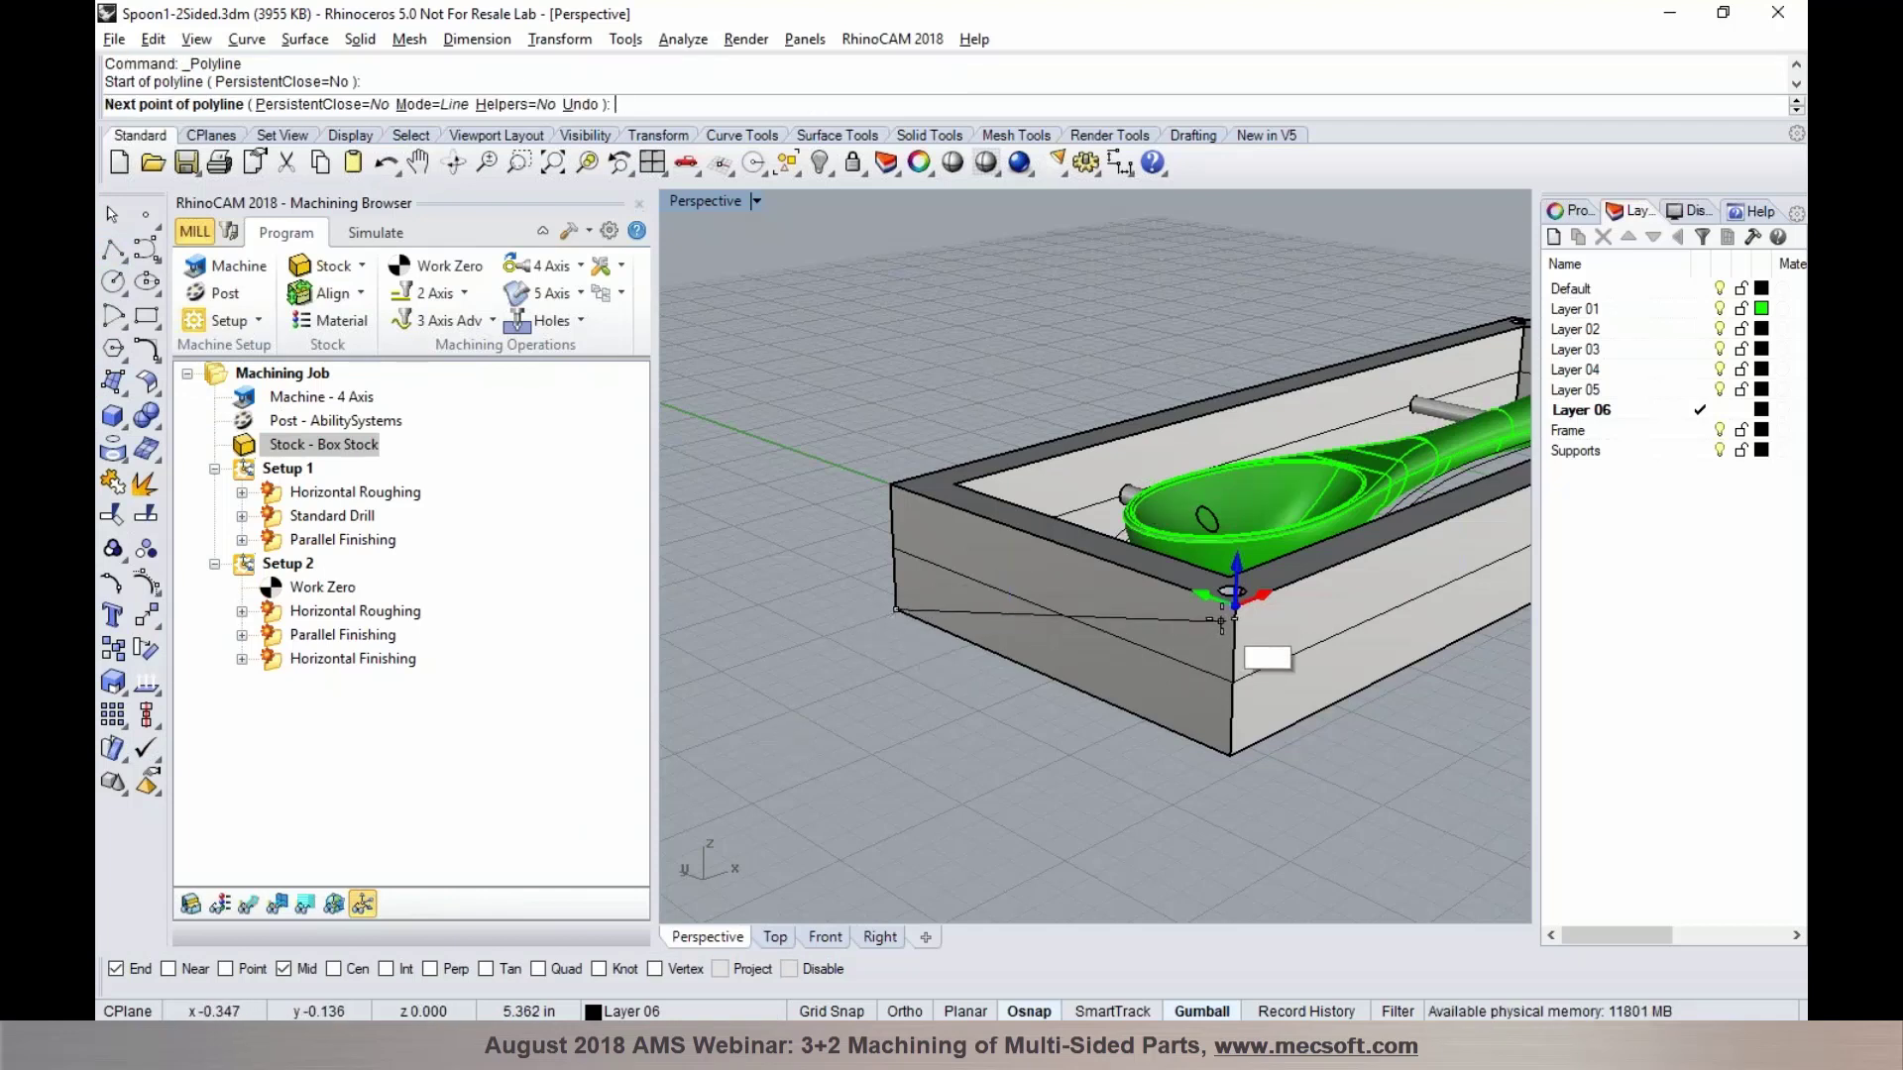
left_click(283, 968)
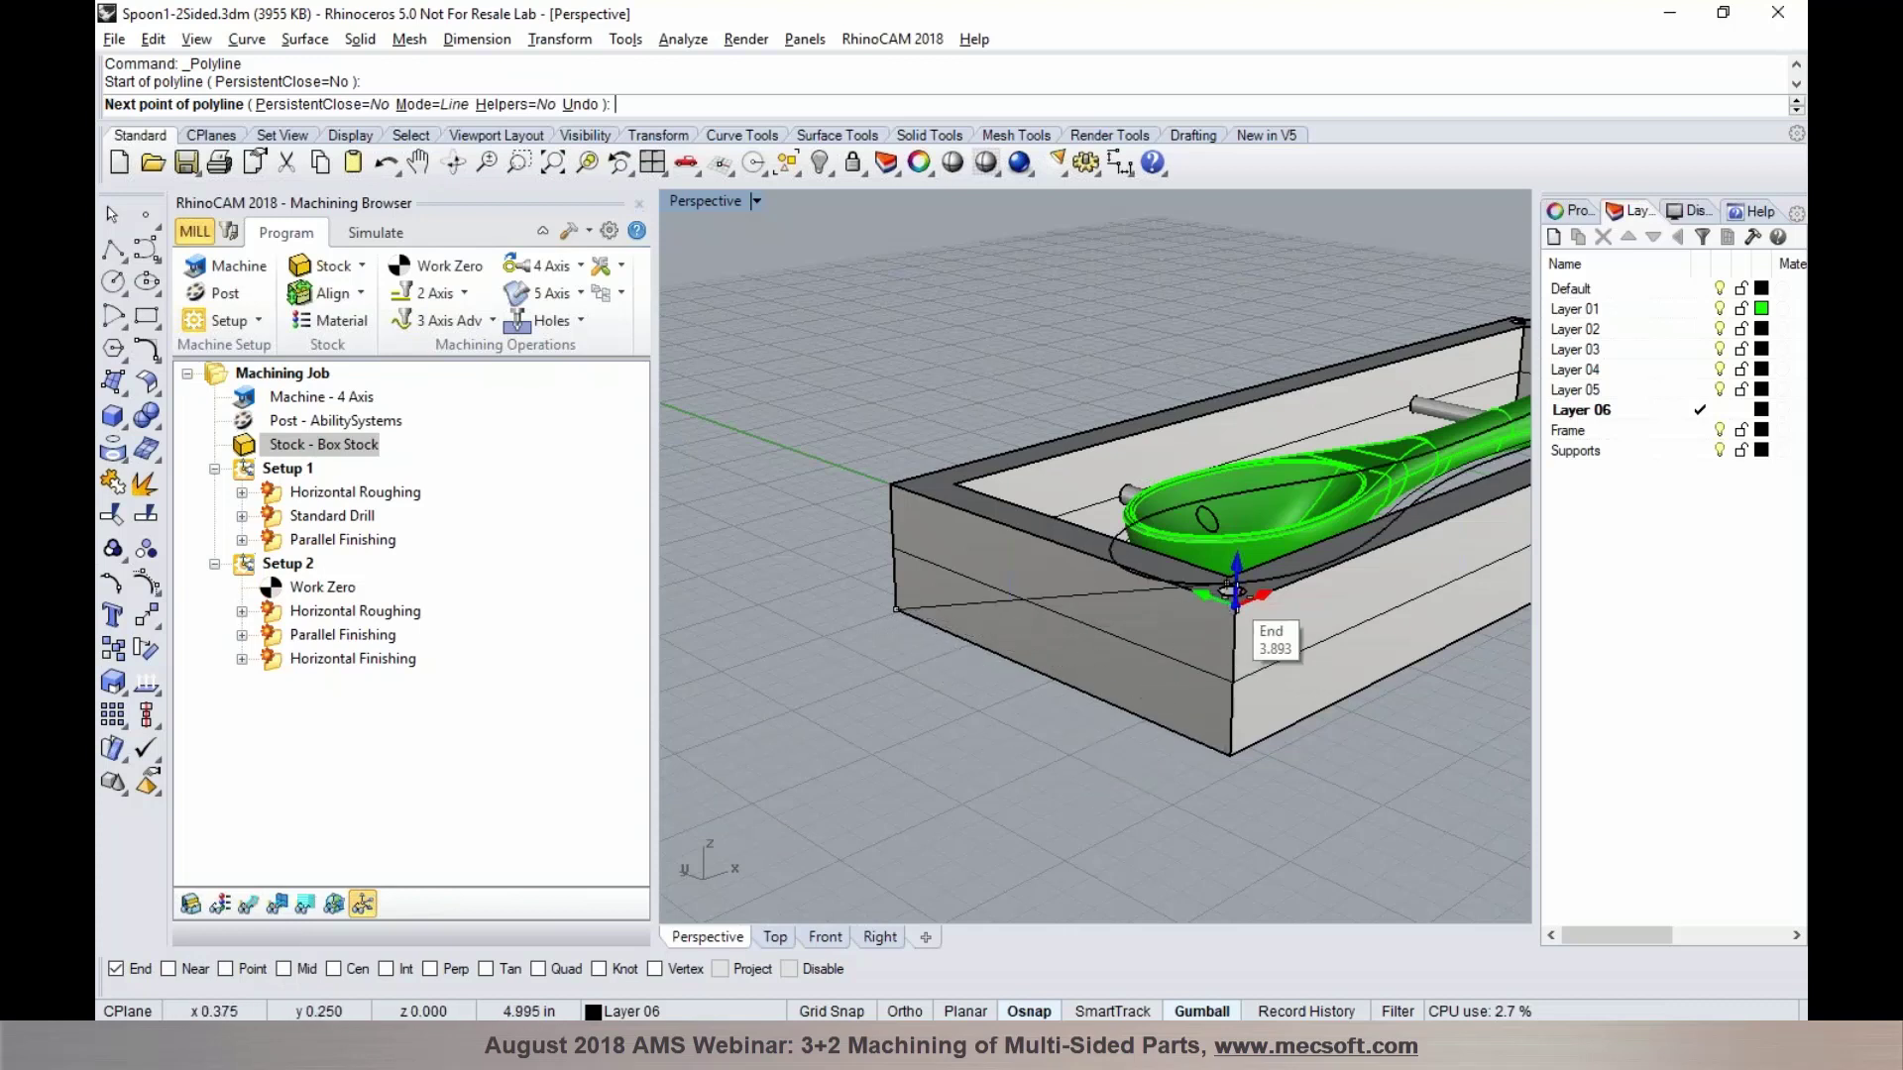
left_click(1236, 607)
right_click(1191, 718)
right_click(1191, 819)
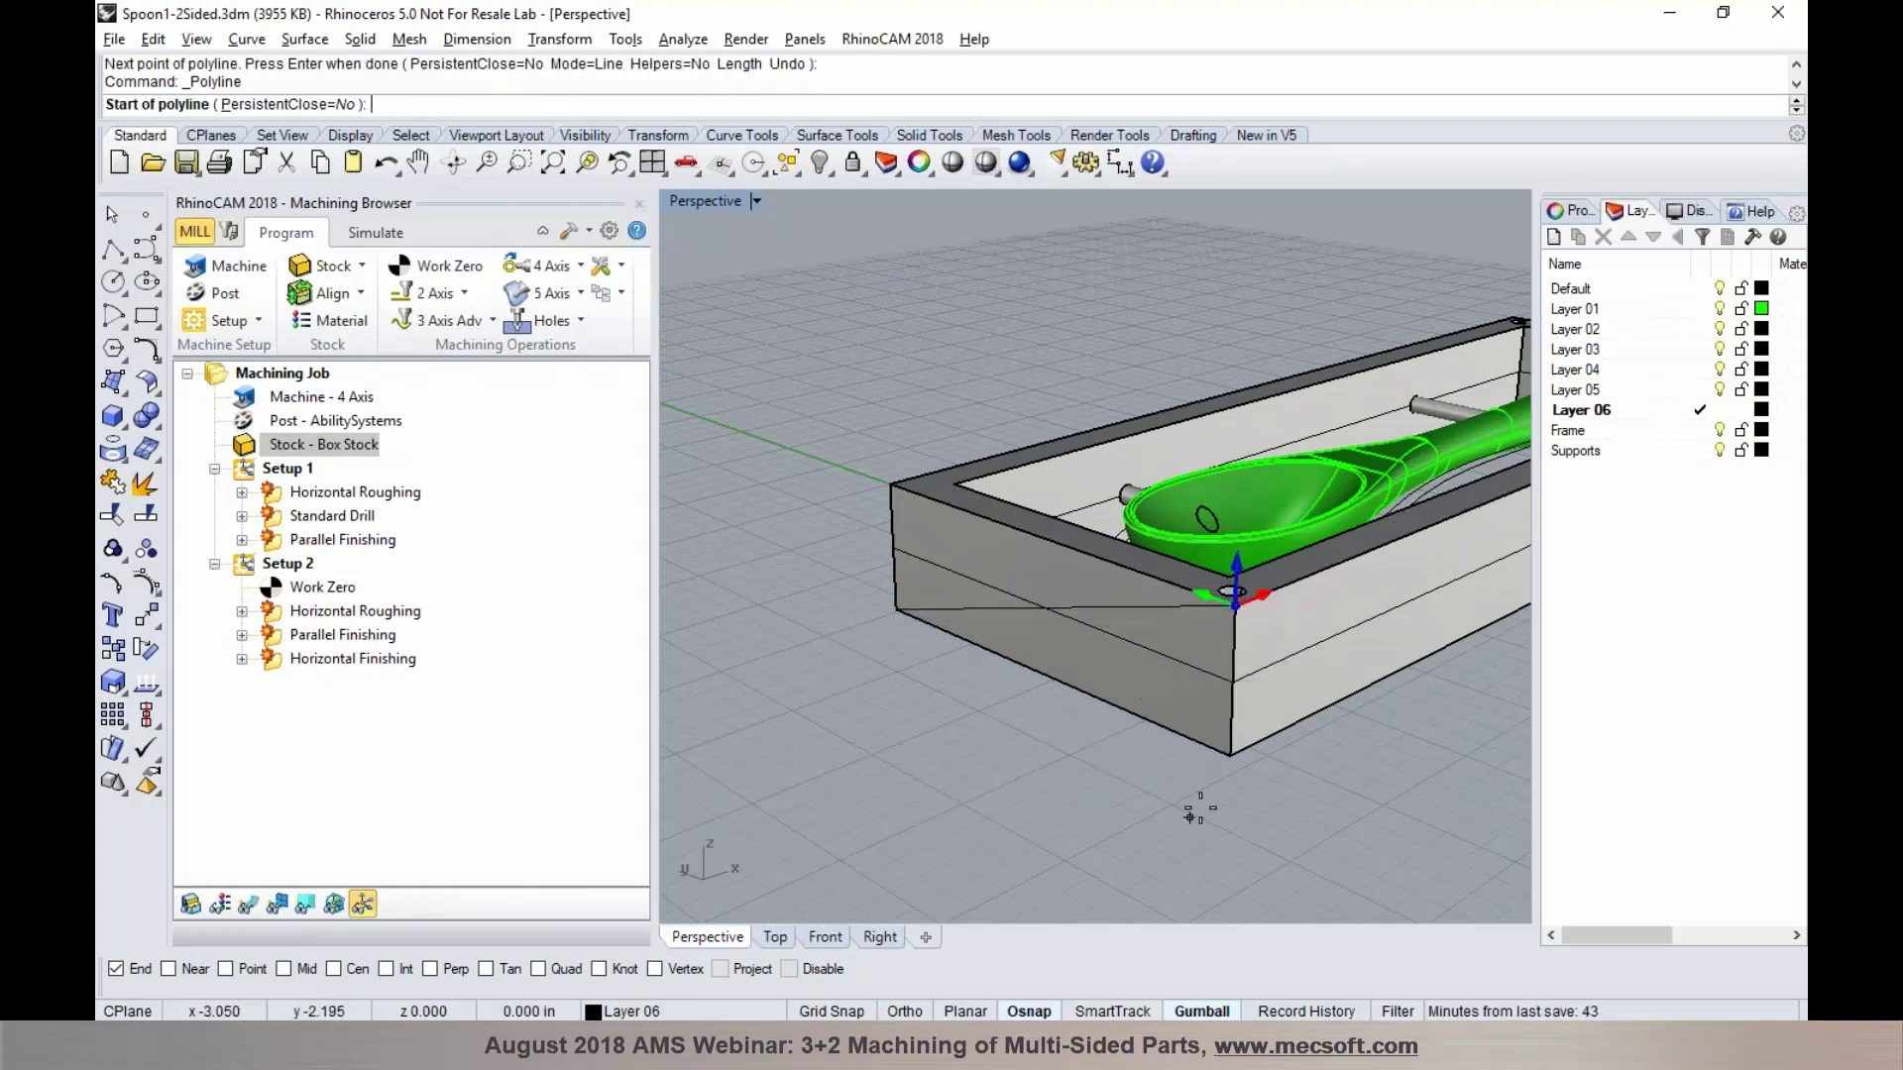
left_click(1230, 756)
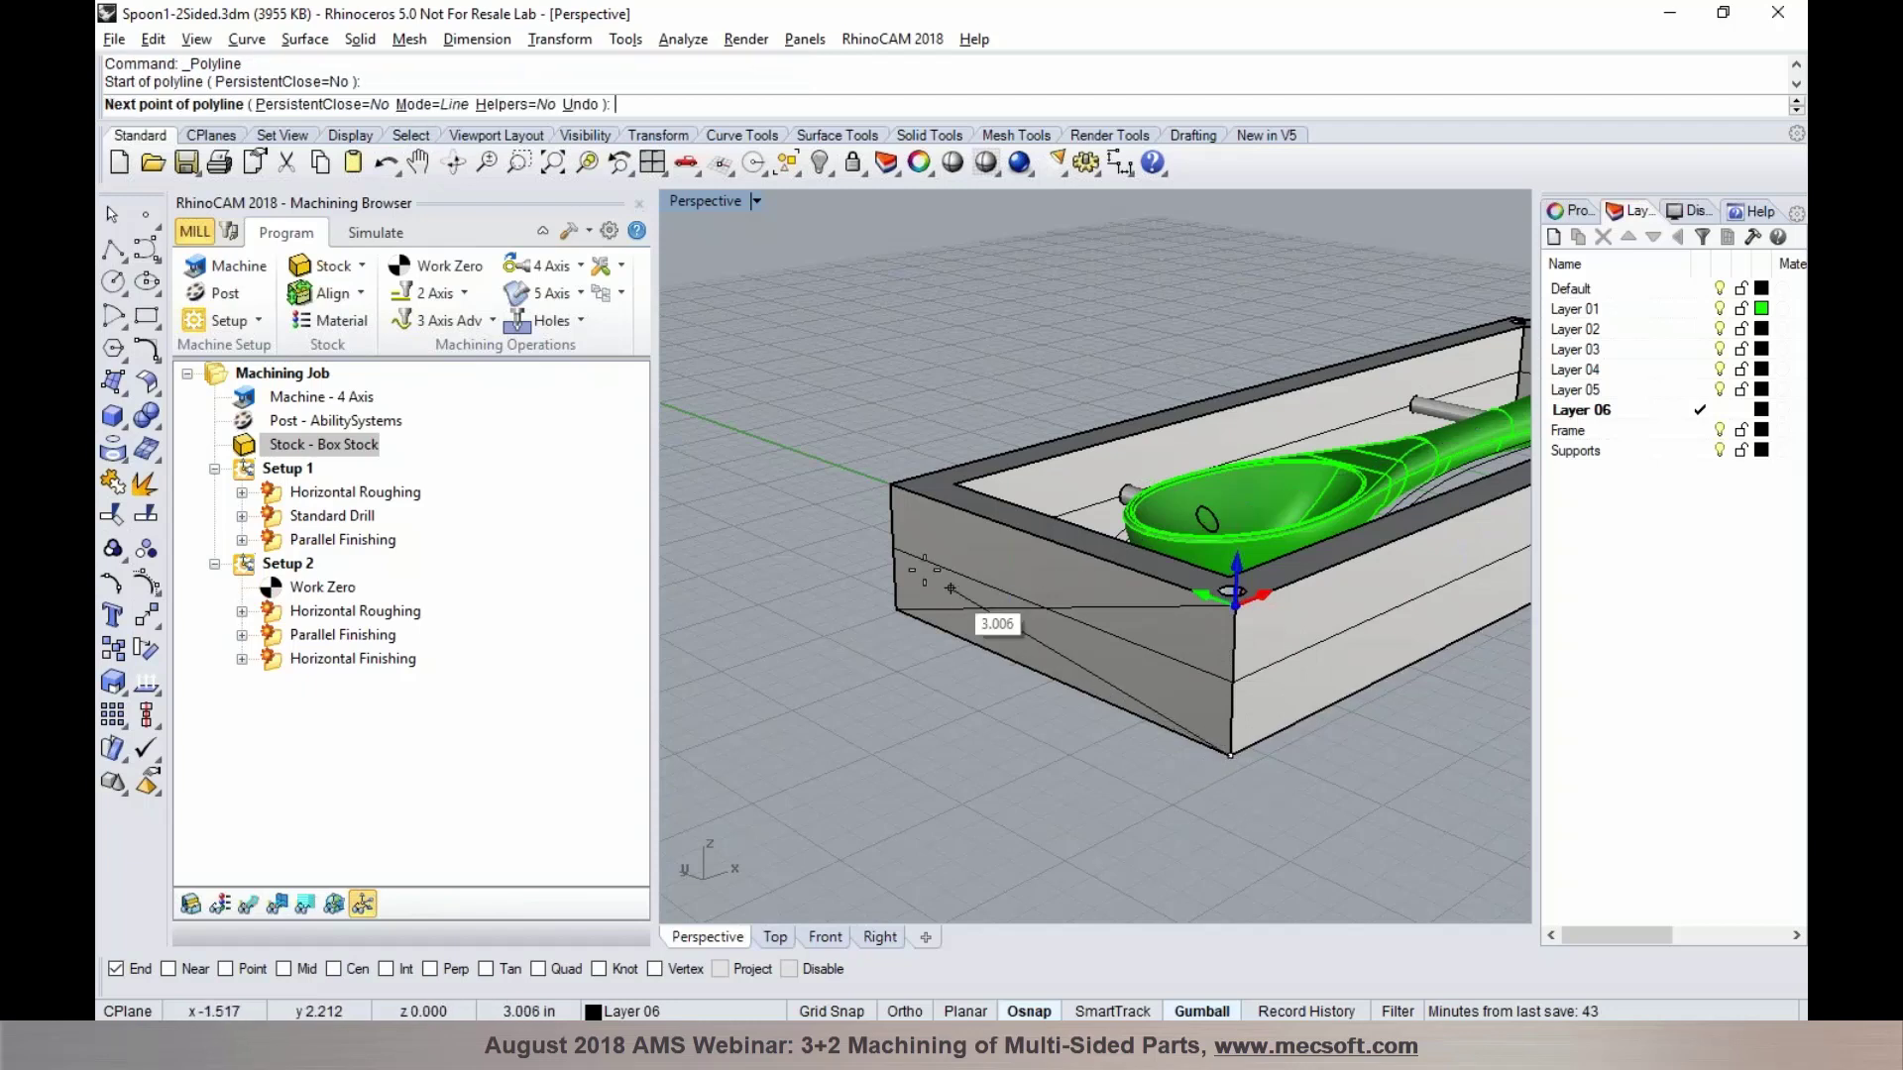
left_click(886, 496)
right_click(886, 495)
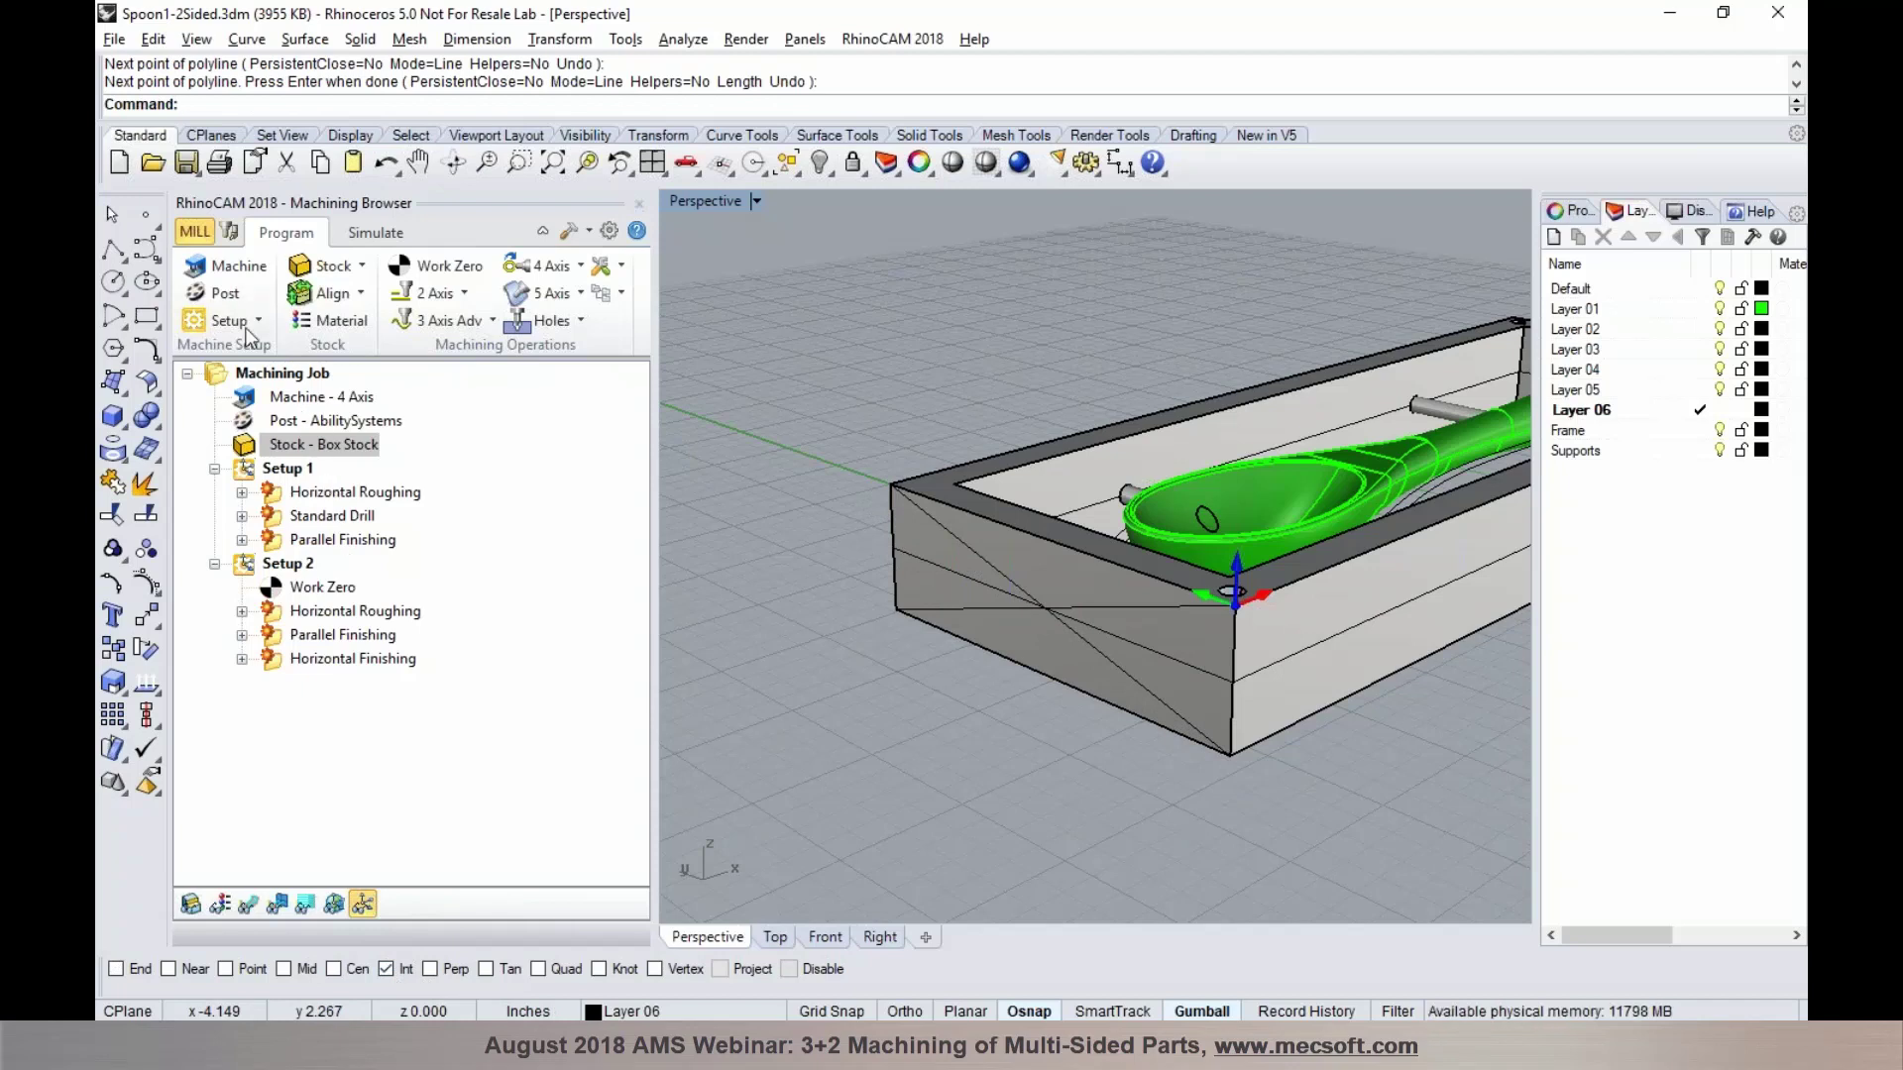
Set the machine's 4th axis rotary center to X 0, Y 2.5, Z -0.75 at the intersection of the end-face diagonals
left_click(232, 269)
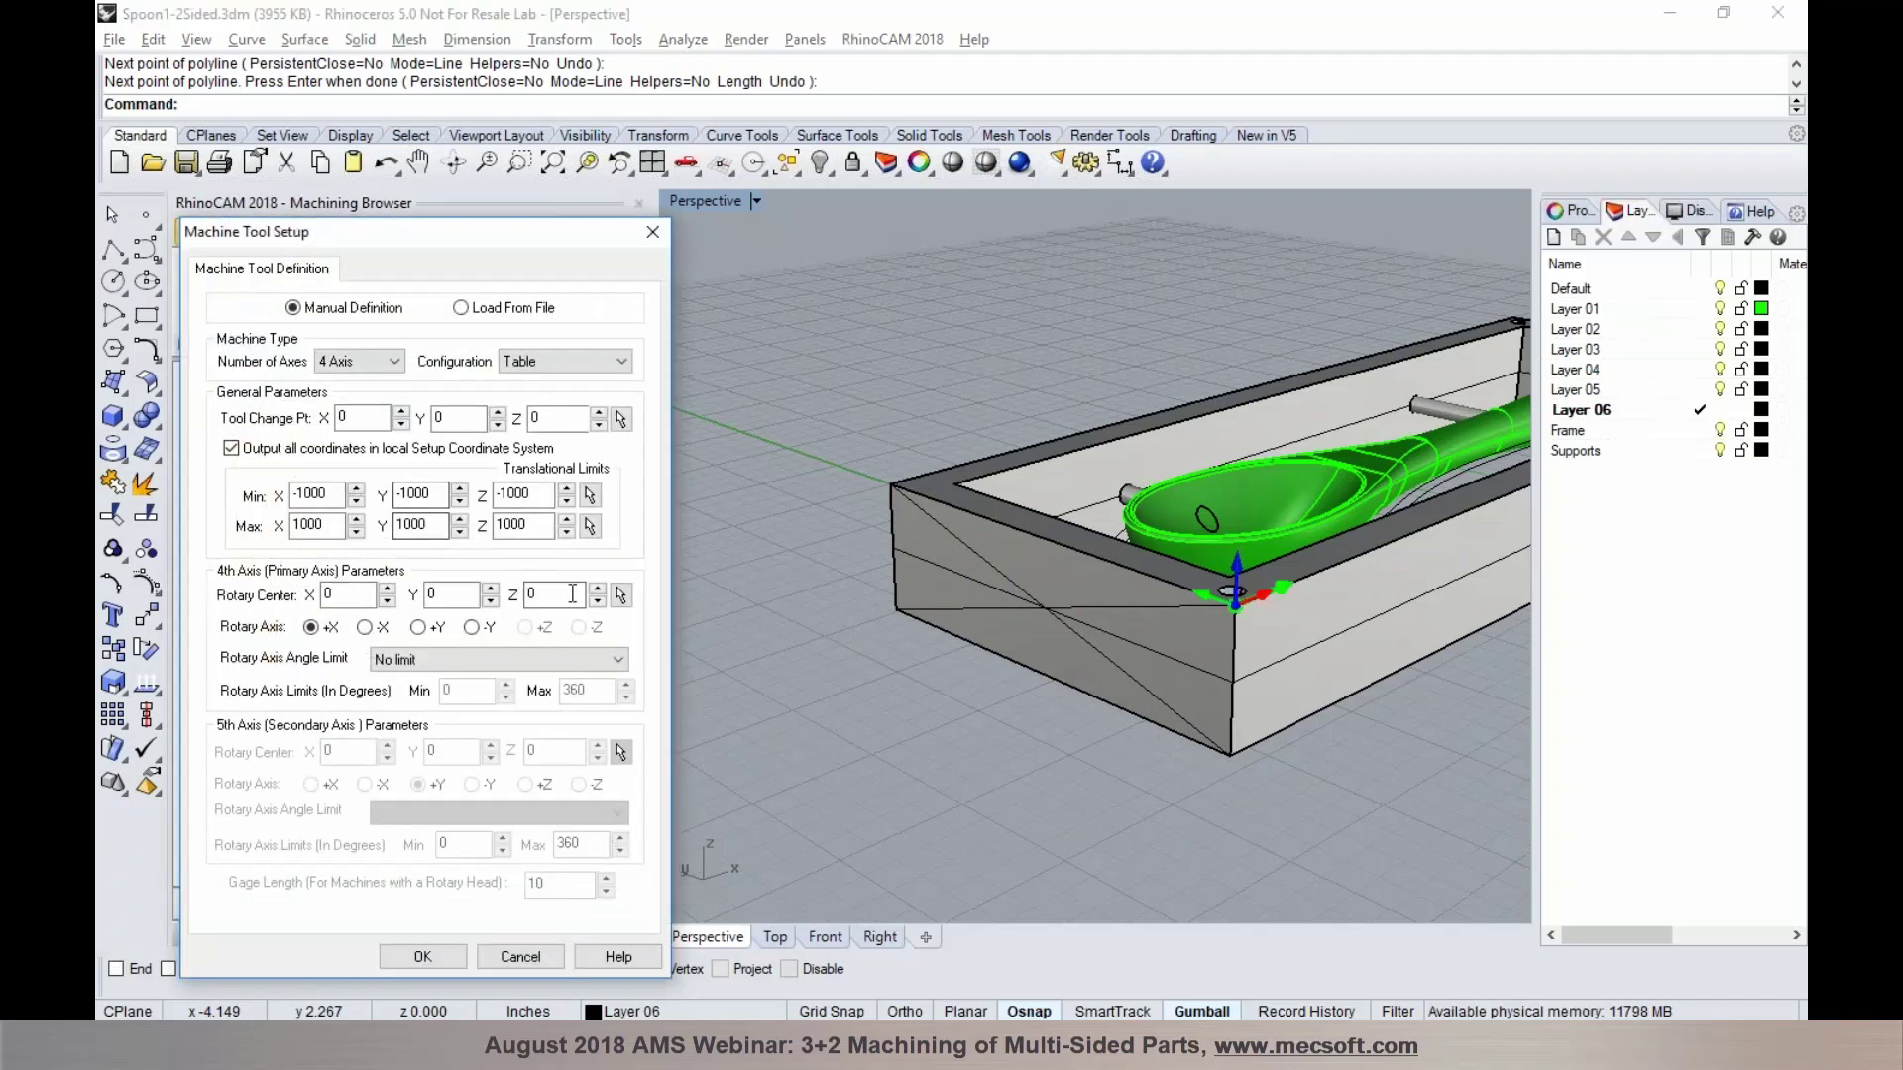
left_click(621, 595)
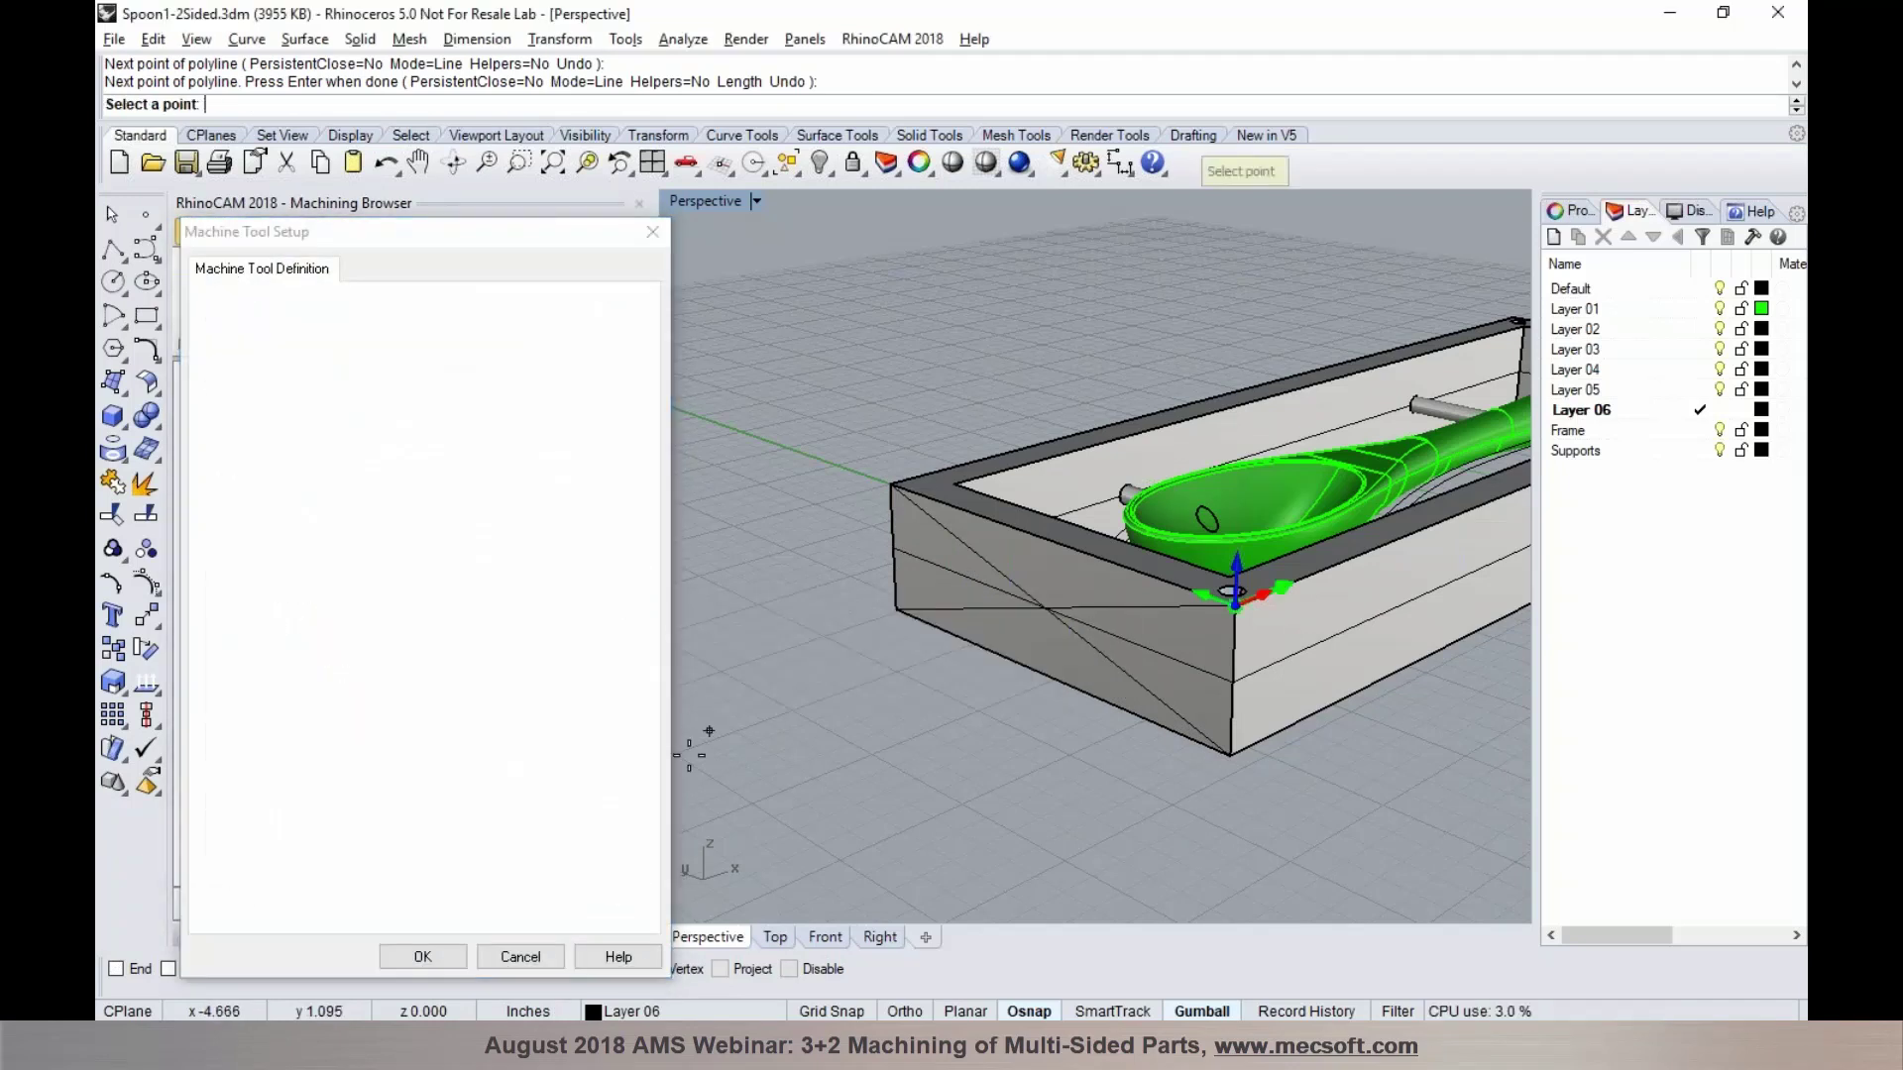
left_click(1031, 626)
right_click_drag(1026, 658, 793, 694)
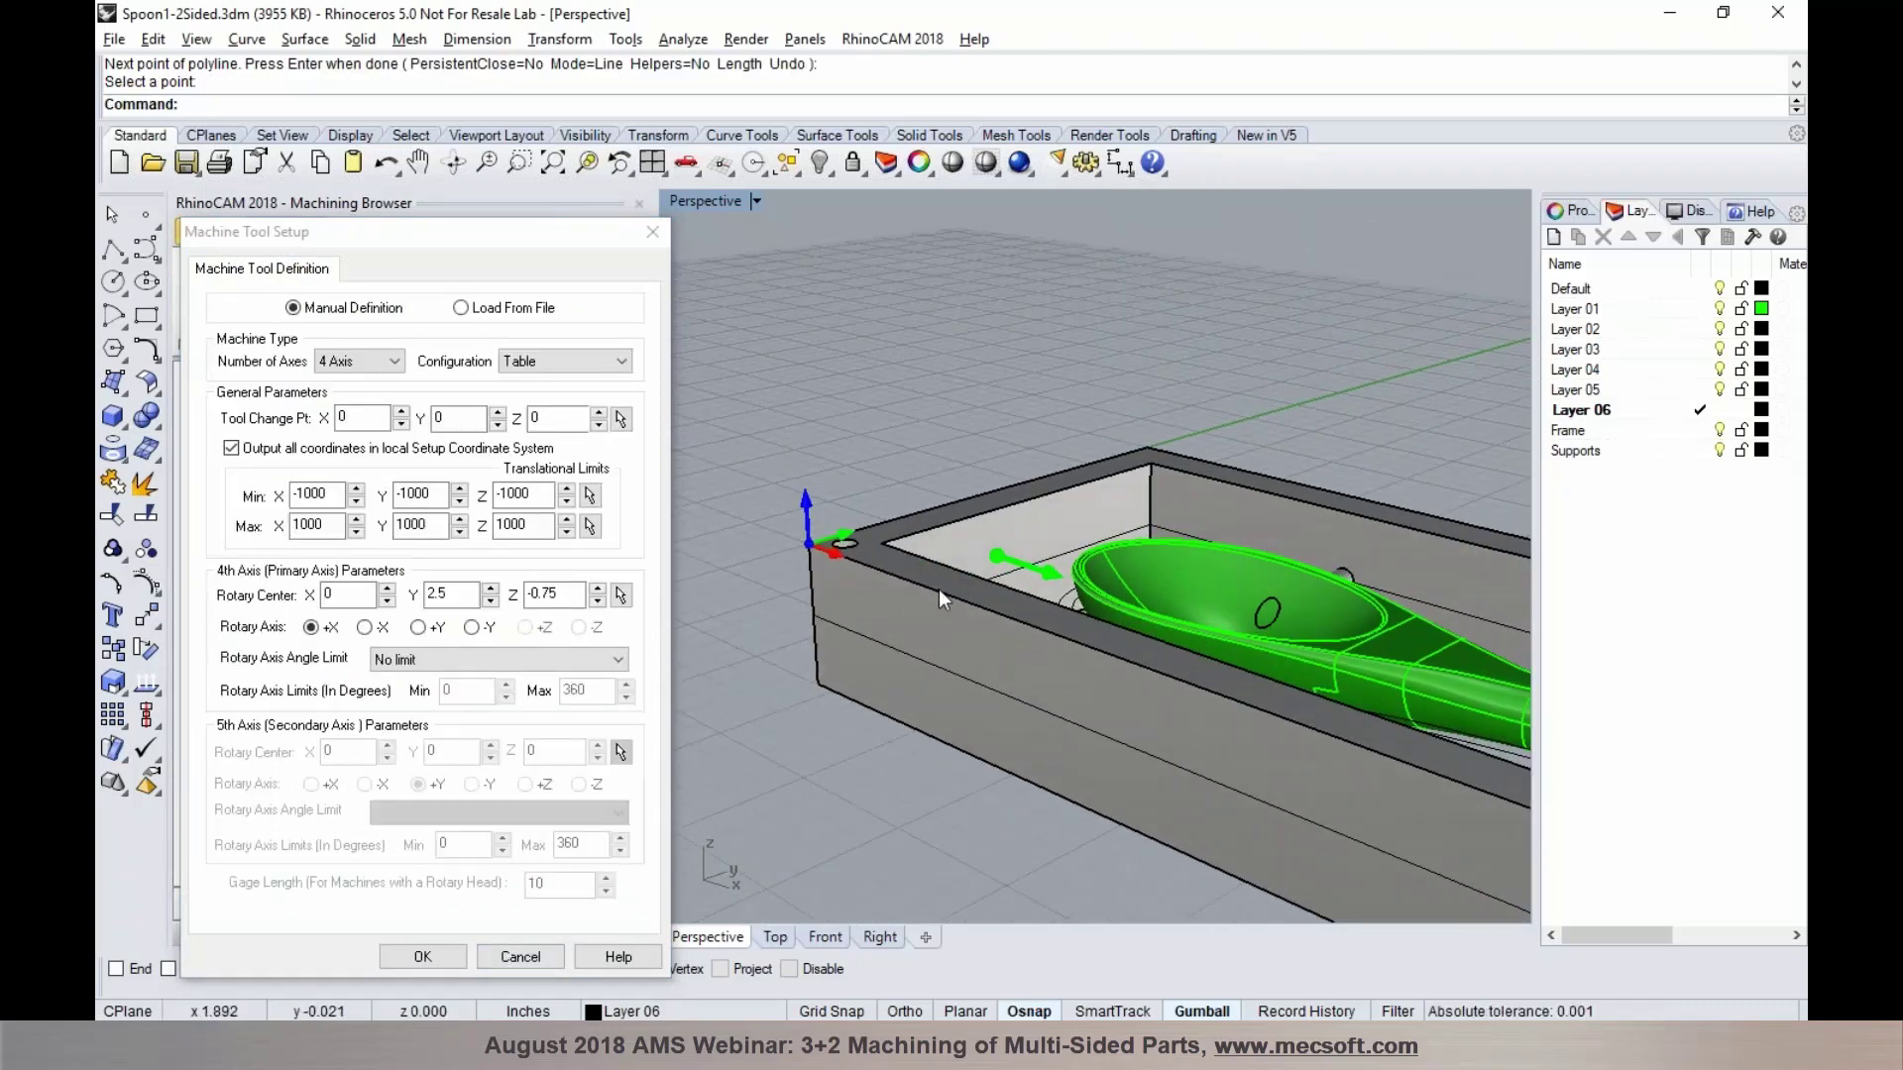
left_click(424, 957)
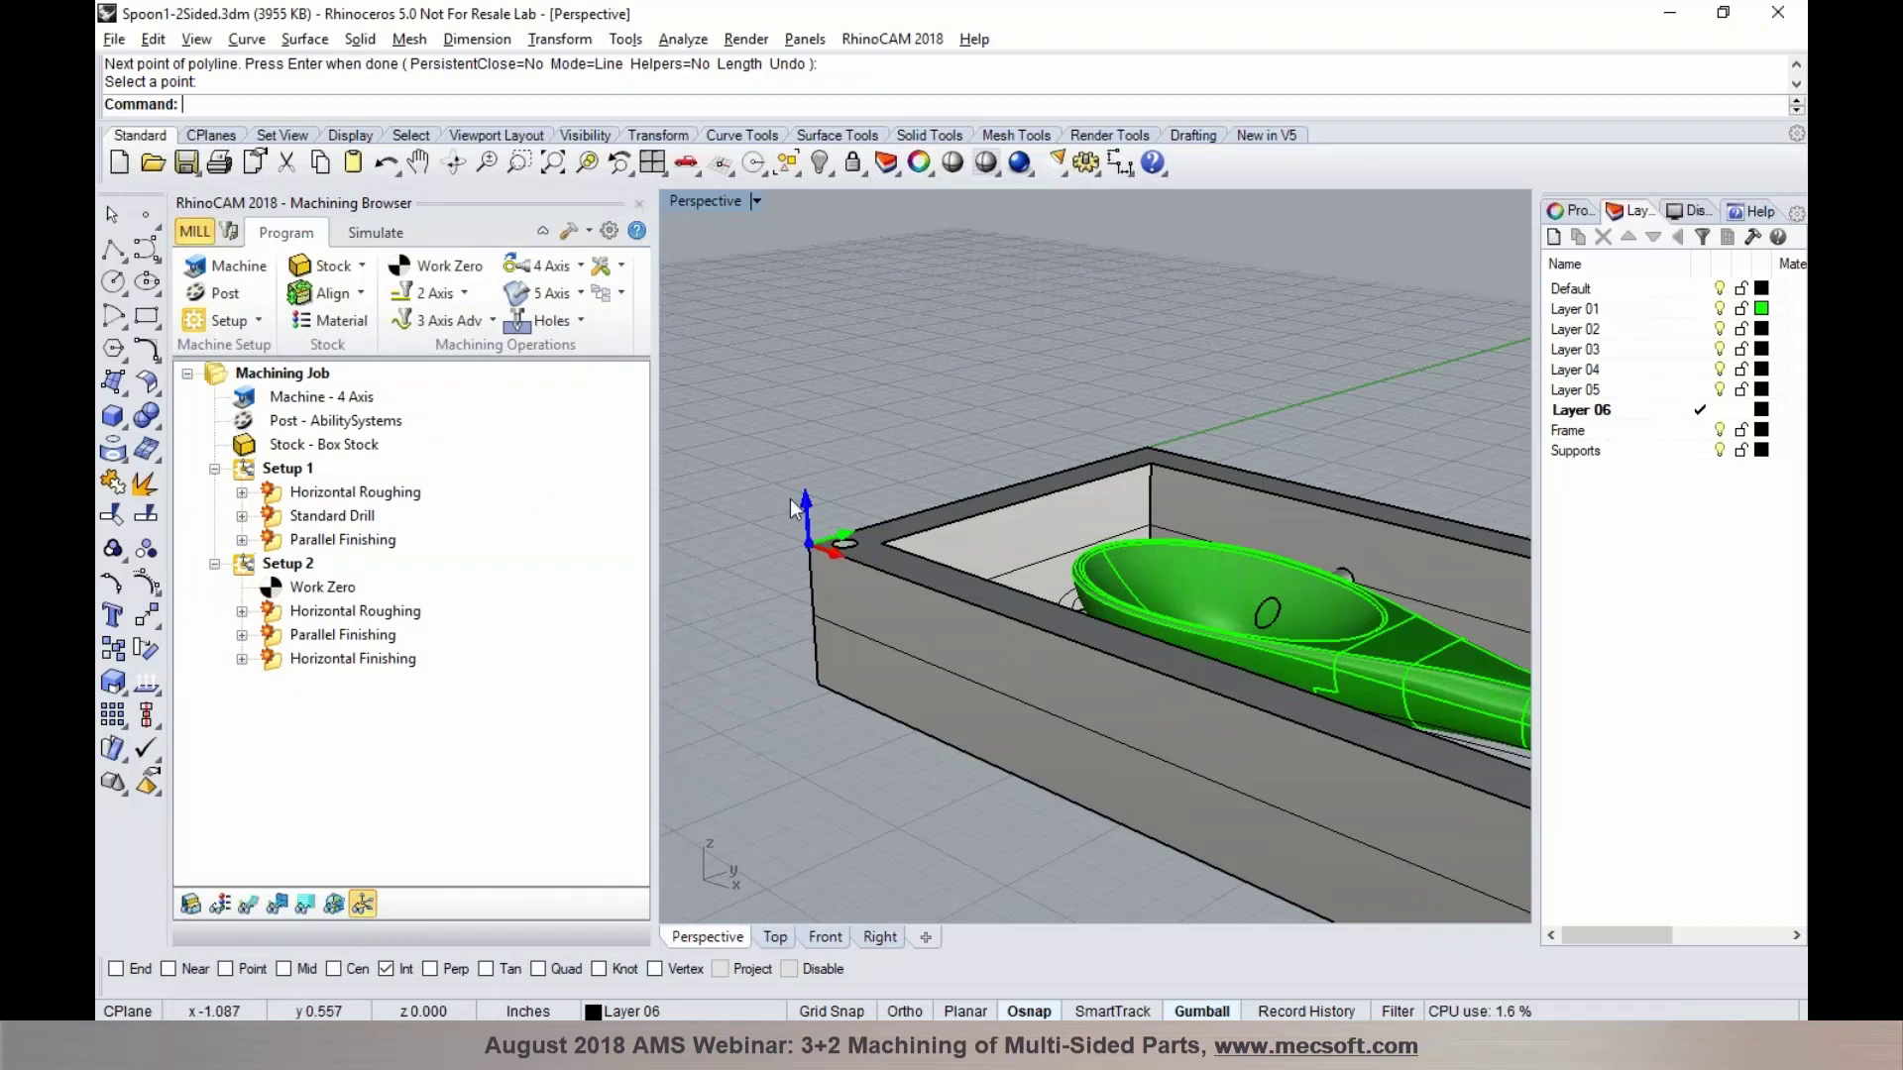
Regenerate all machining operations in Setup 1
scroll(798, 514, "down", 5)
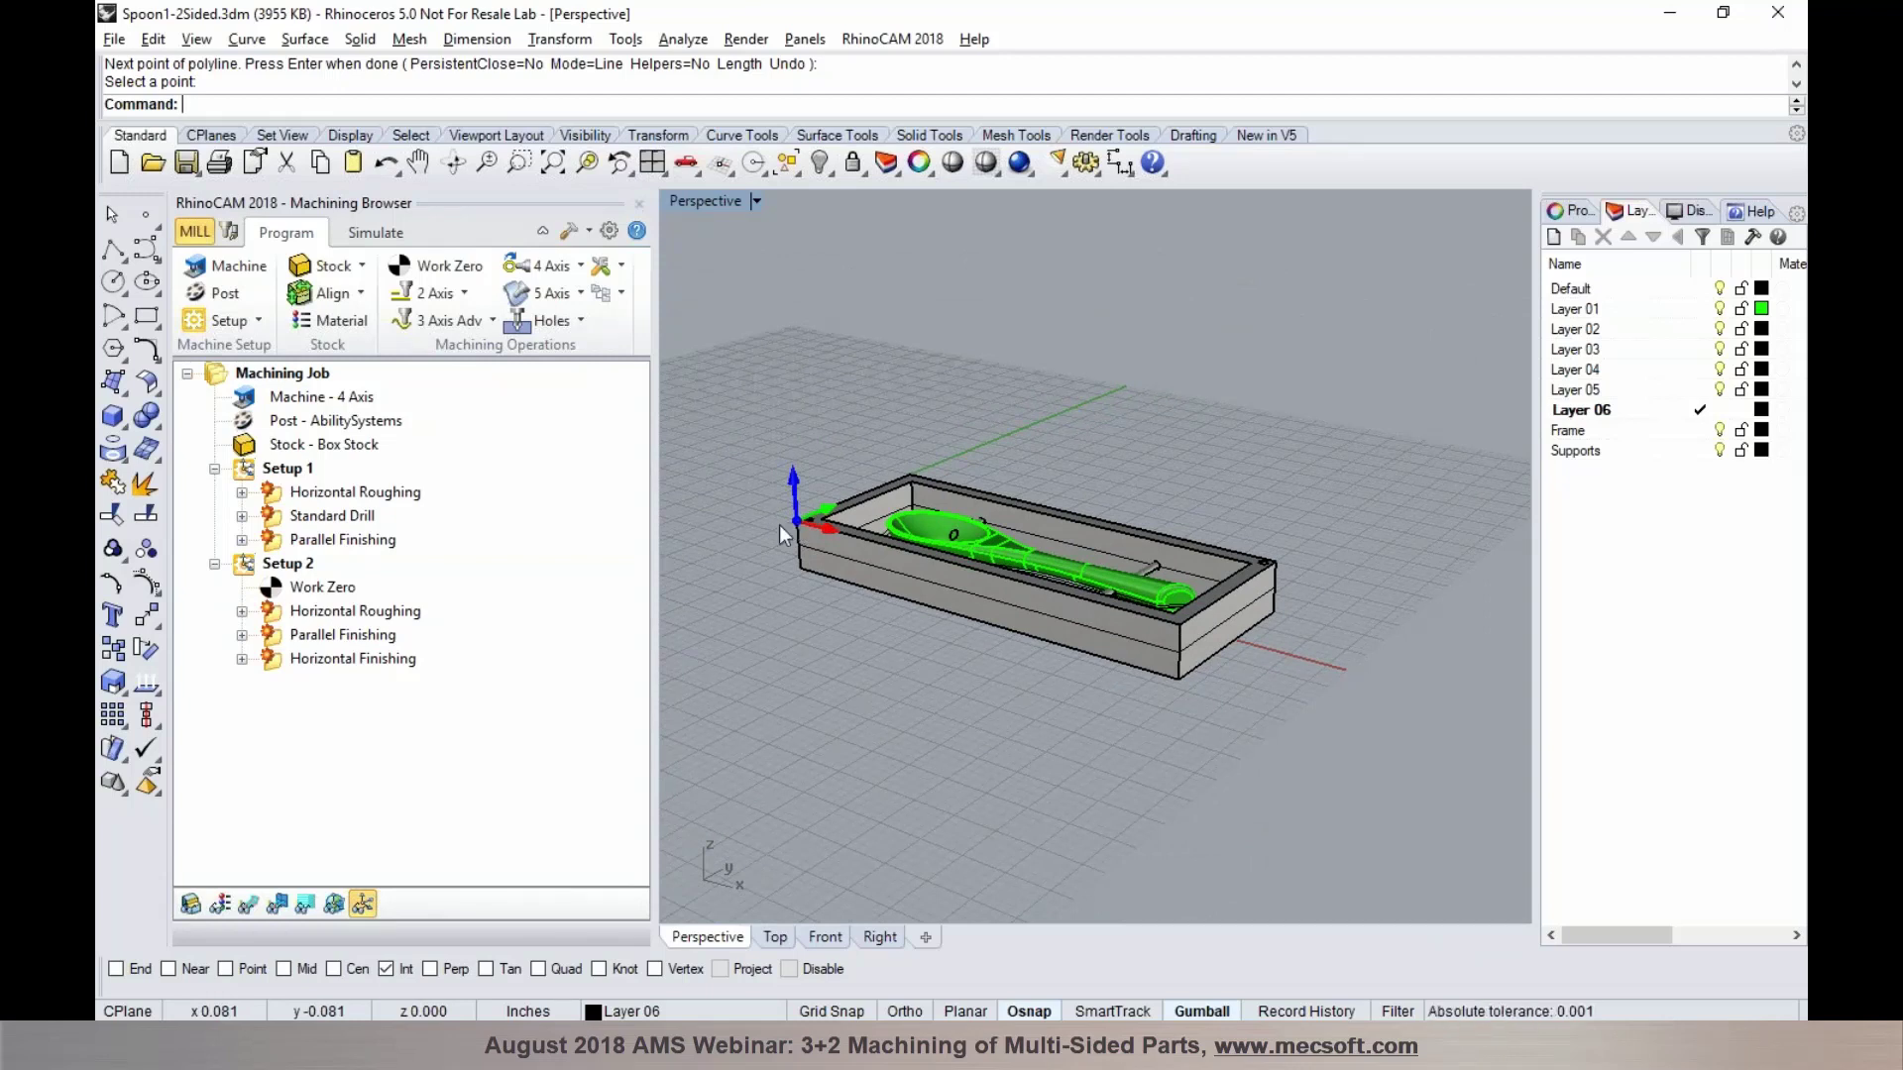
right_click(262, 466)
left_click(272, 478)
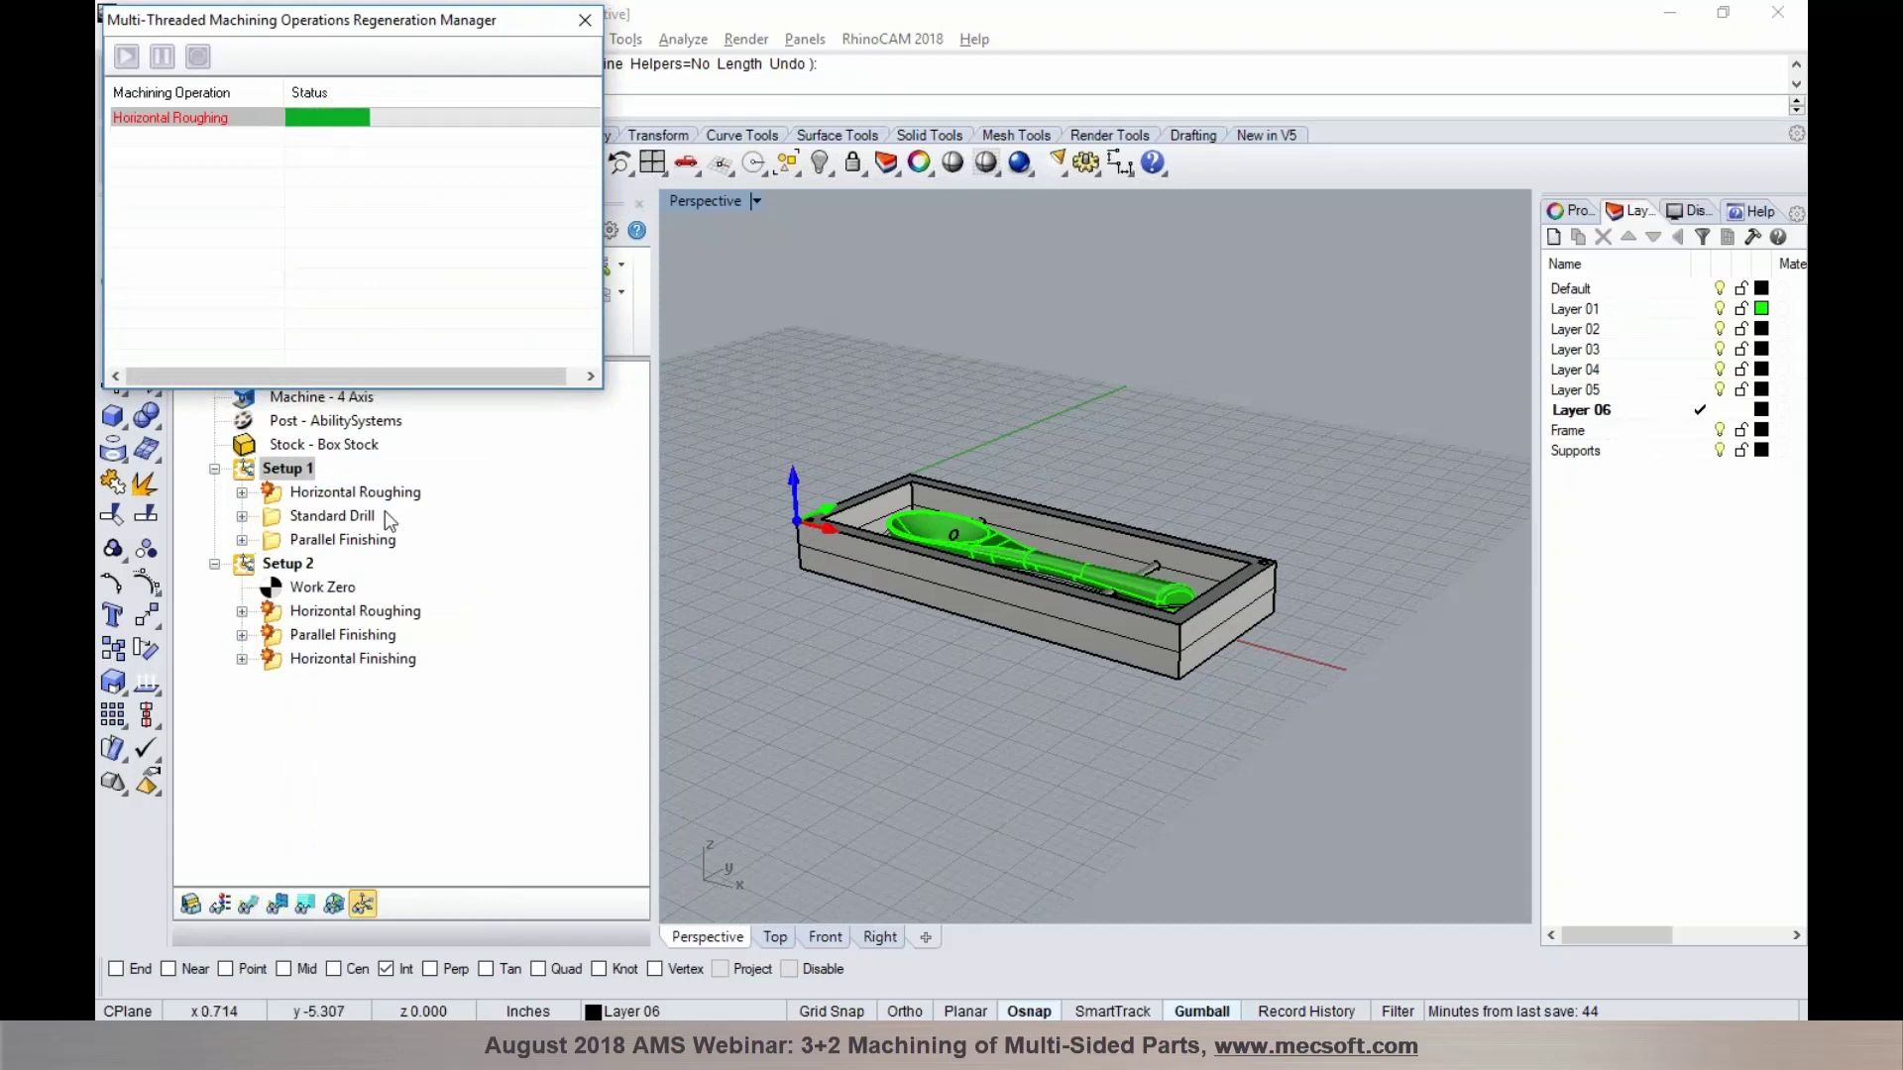
Turn on toolpath display and review the Horizontal Roughing, Standard Drill and Parallel Finishing operations of Setup 1, plus Setup 2's orientation
left_click(322, 501)
left_click(327, 519)
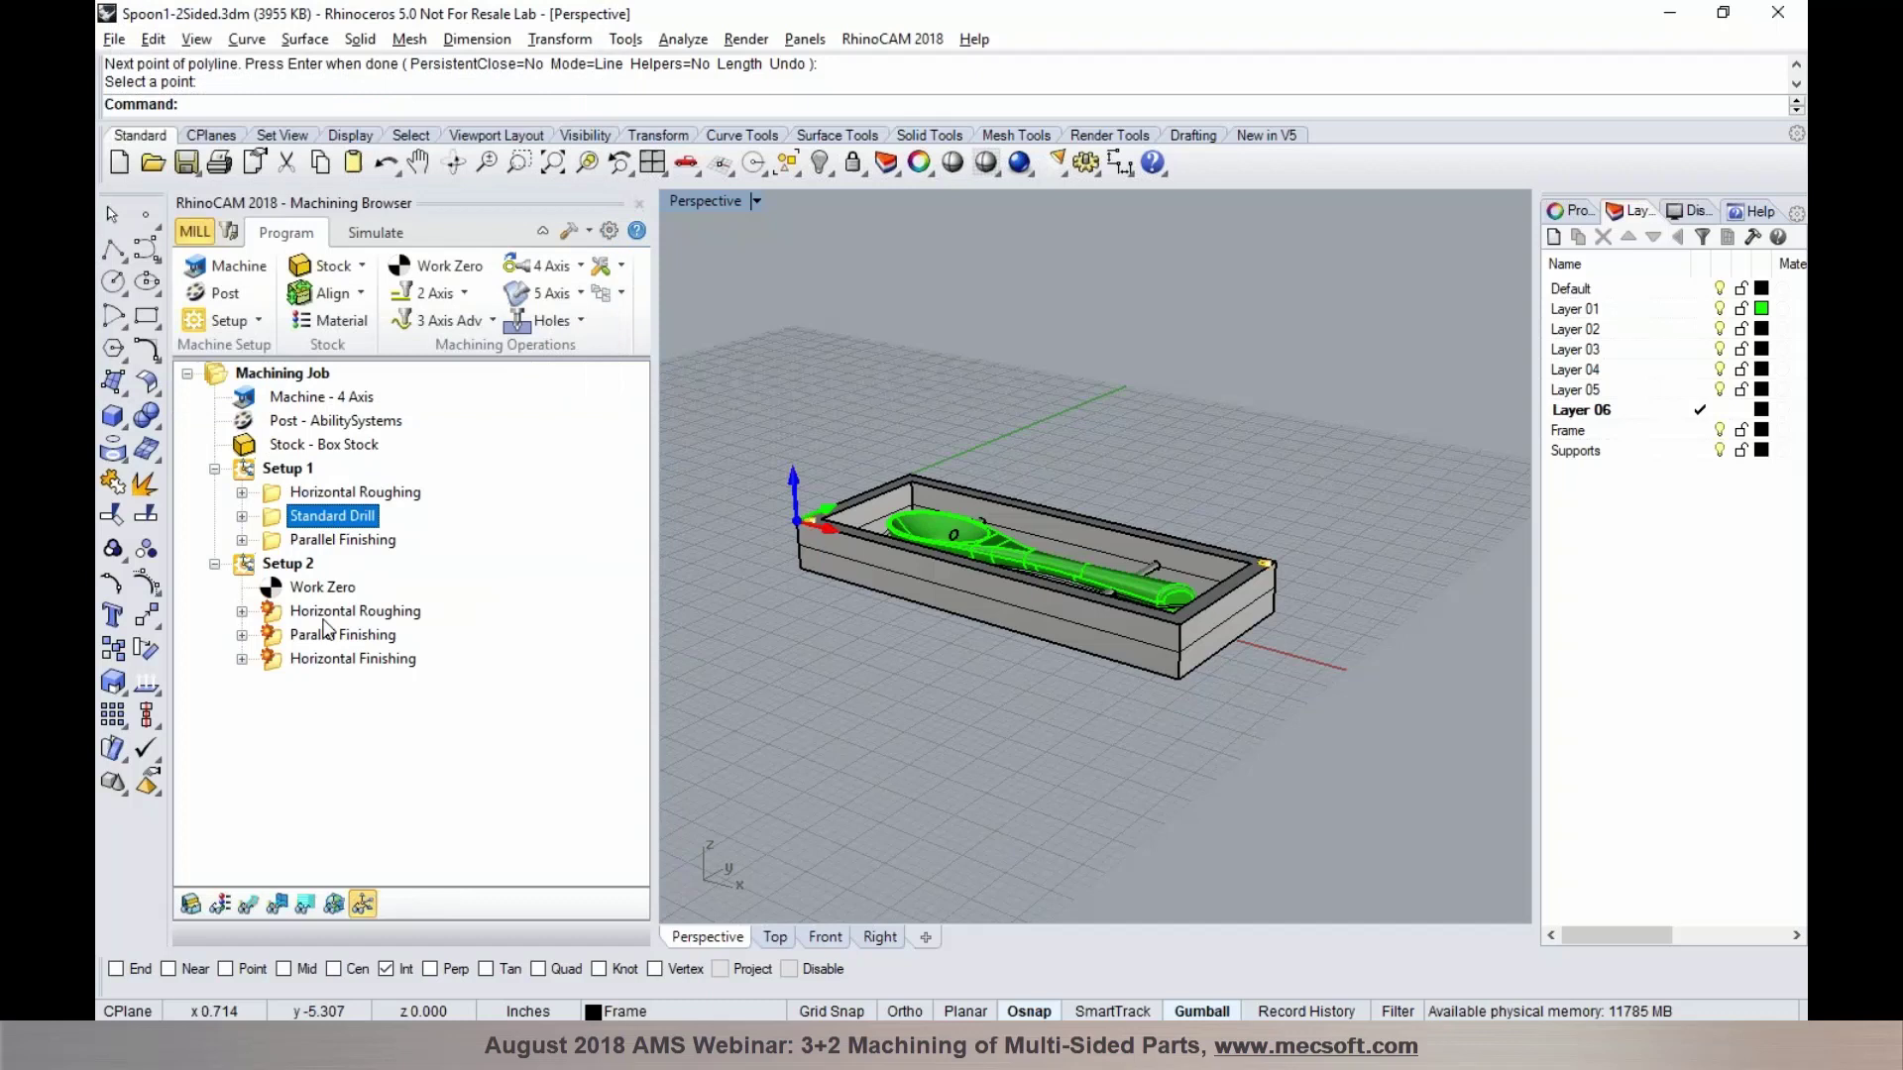
left_click(331, 543)
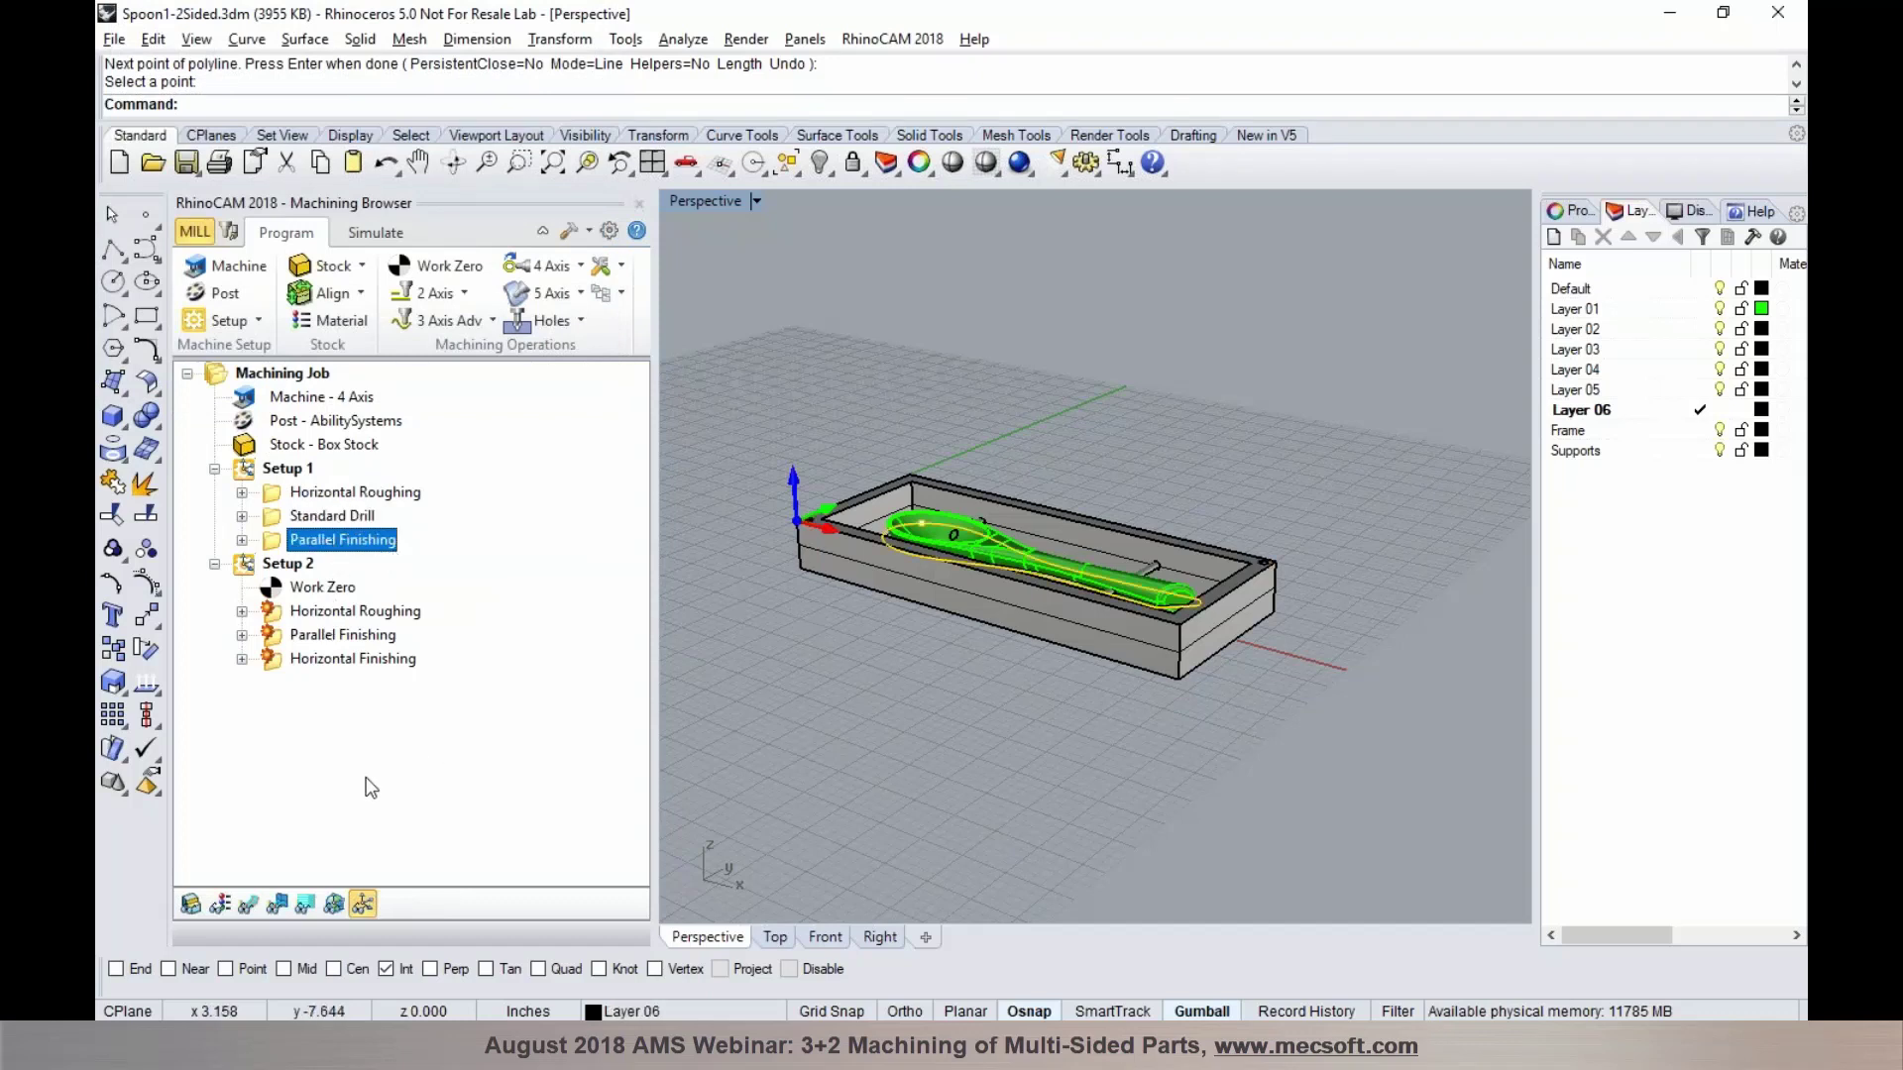
left_click(249, 903)
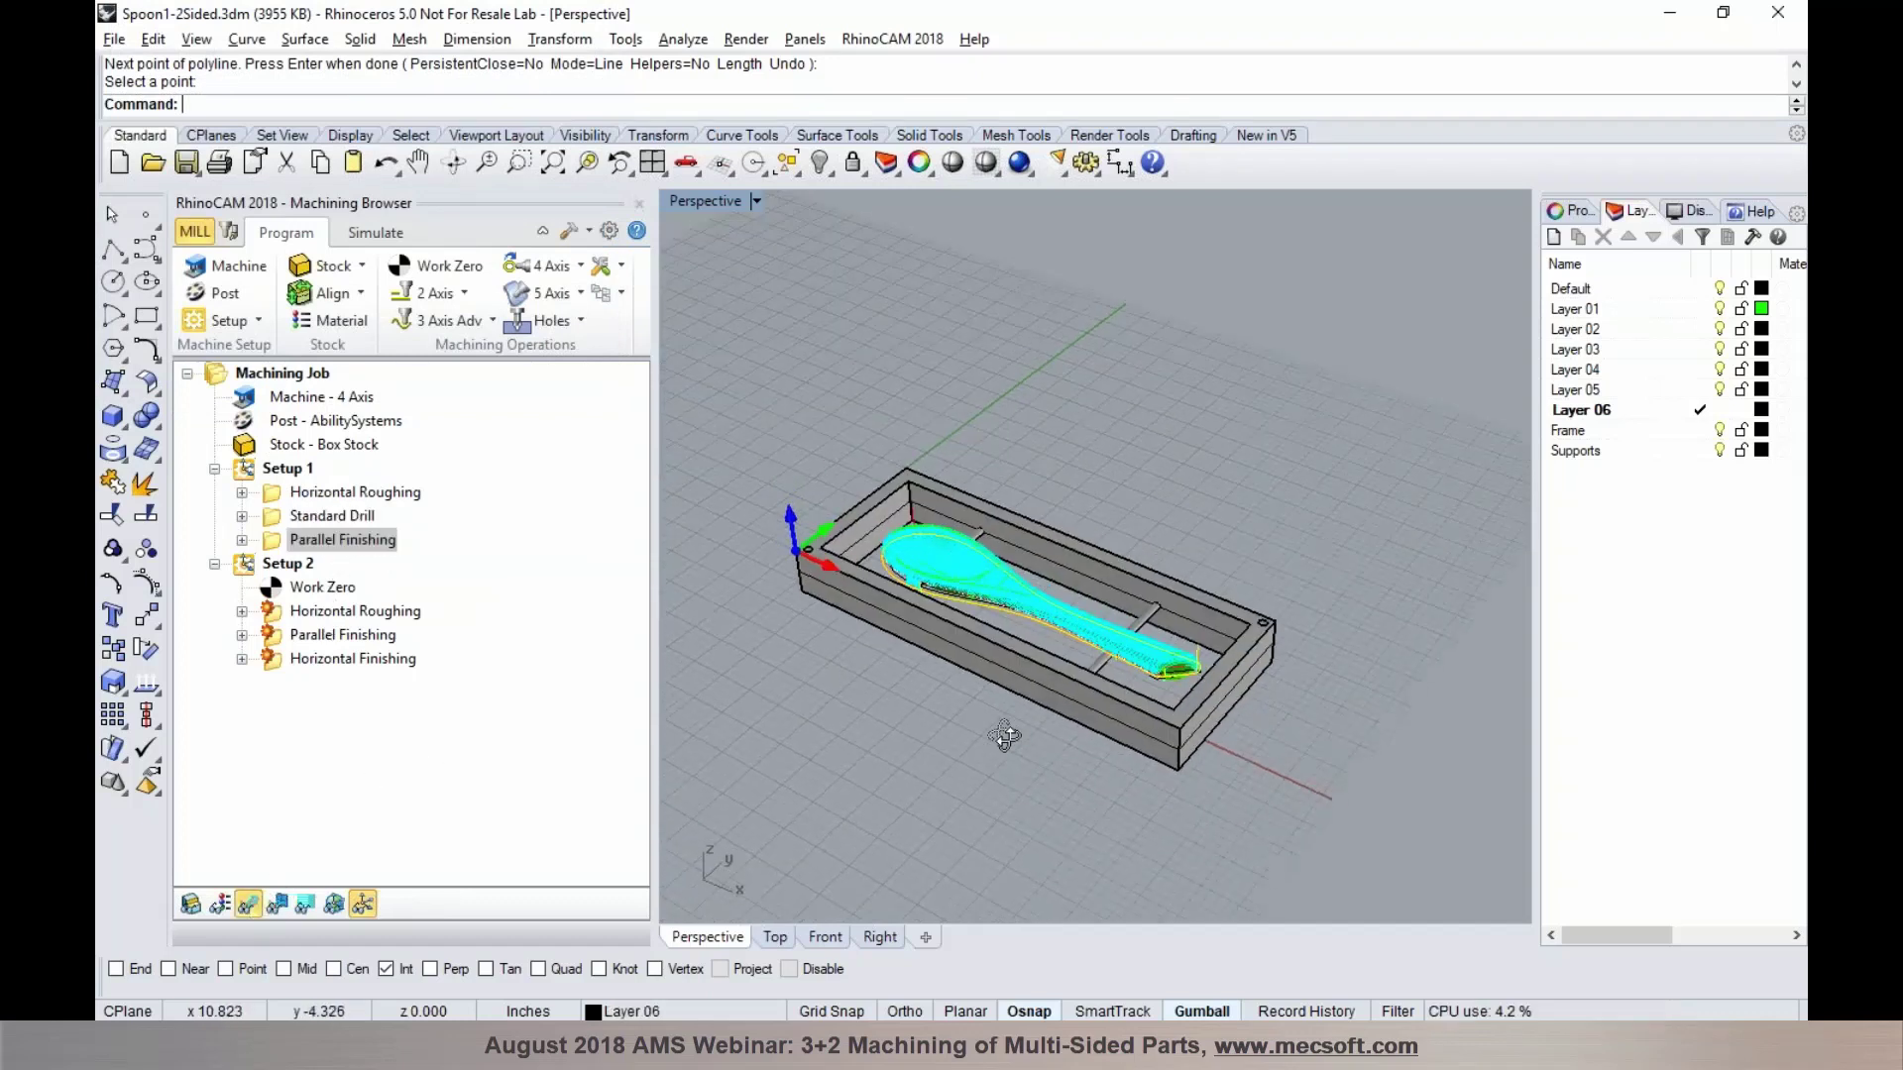
left_click(350, 516)
left_click(349, 494)
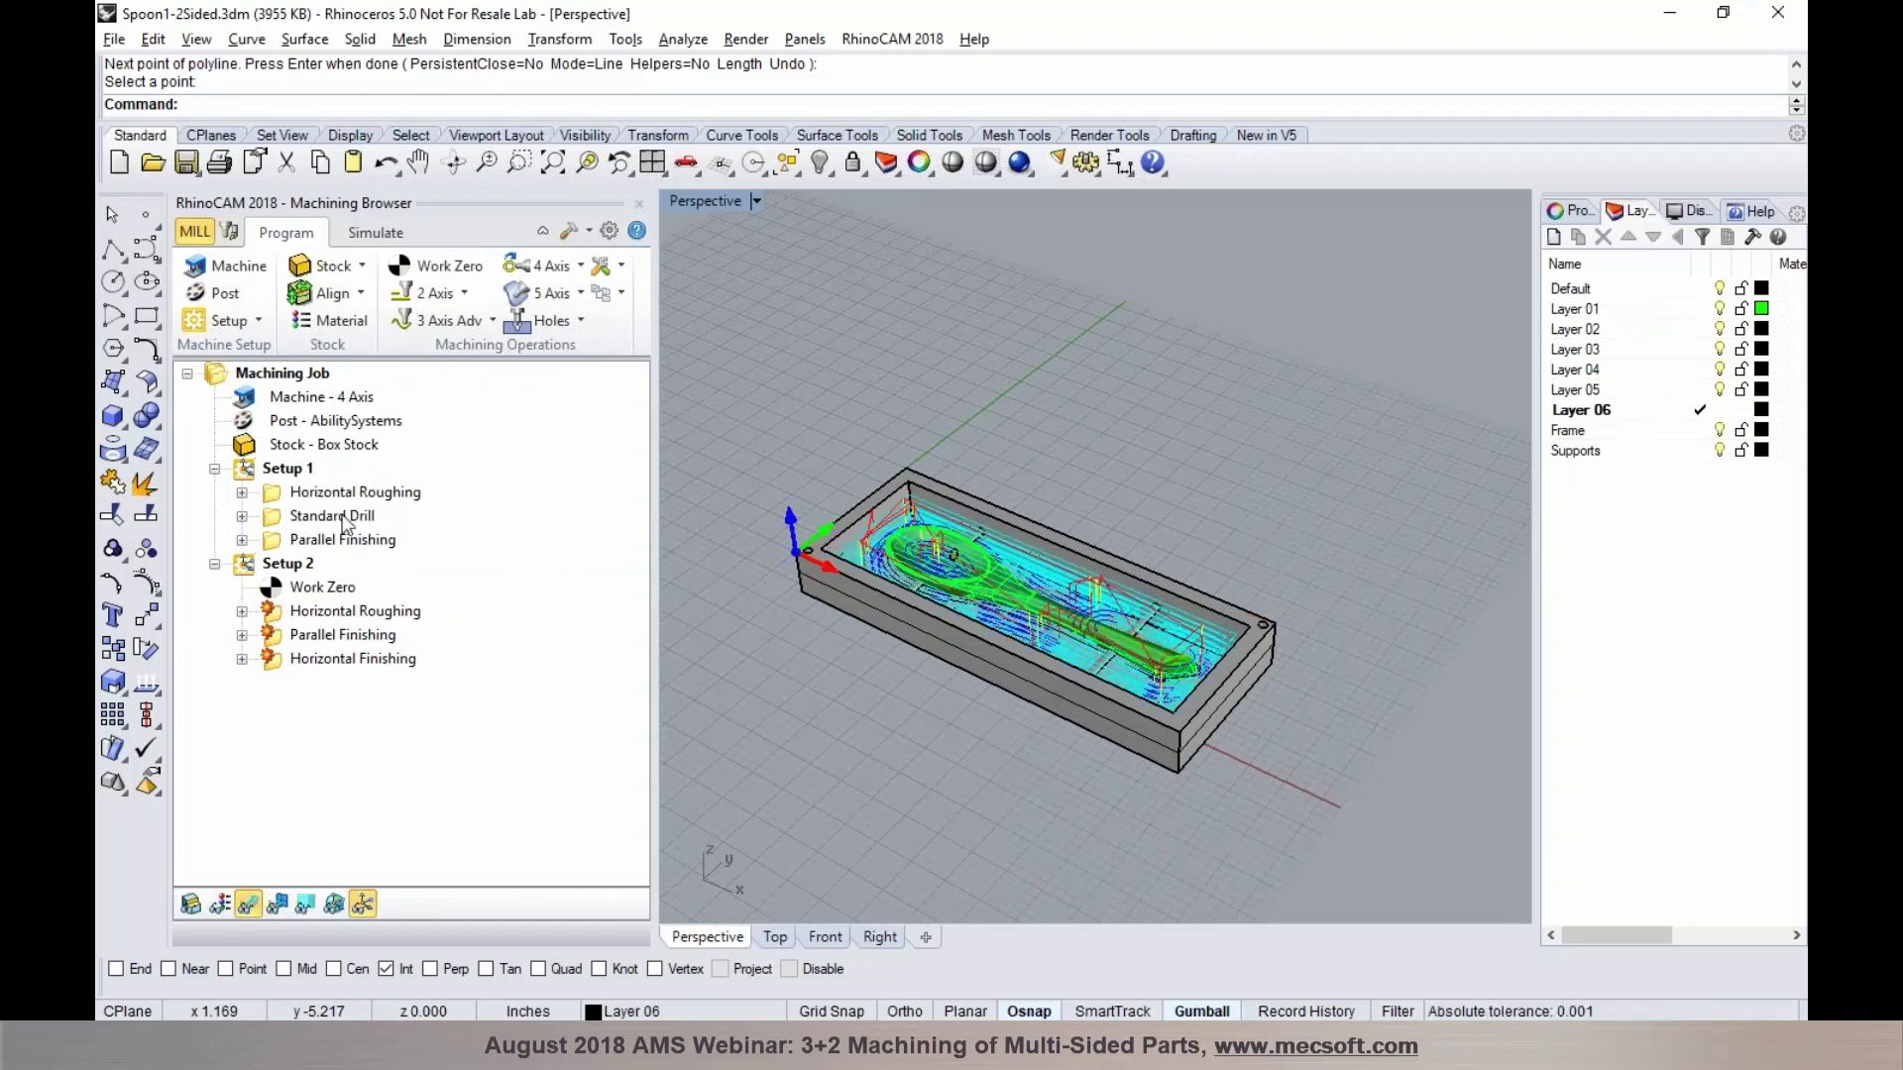
left_click(344, 517)
left_click(337, 538)
left_click(283, 564)
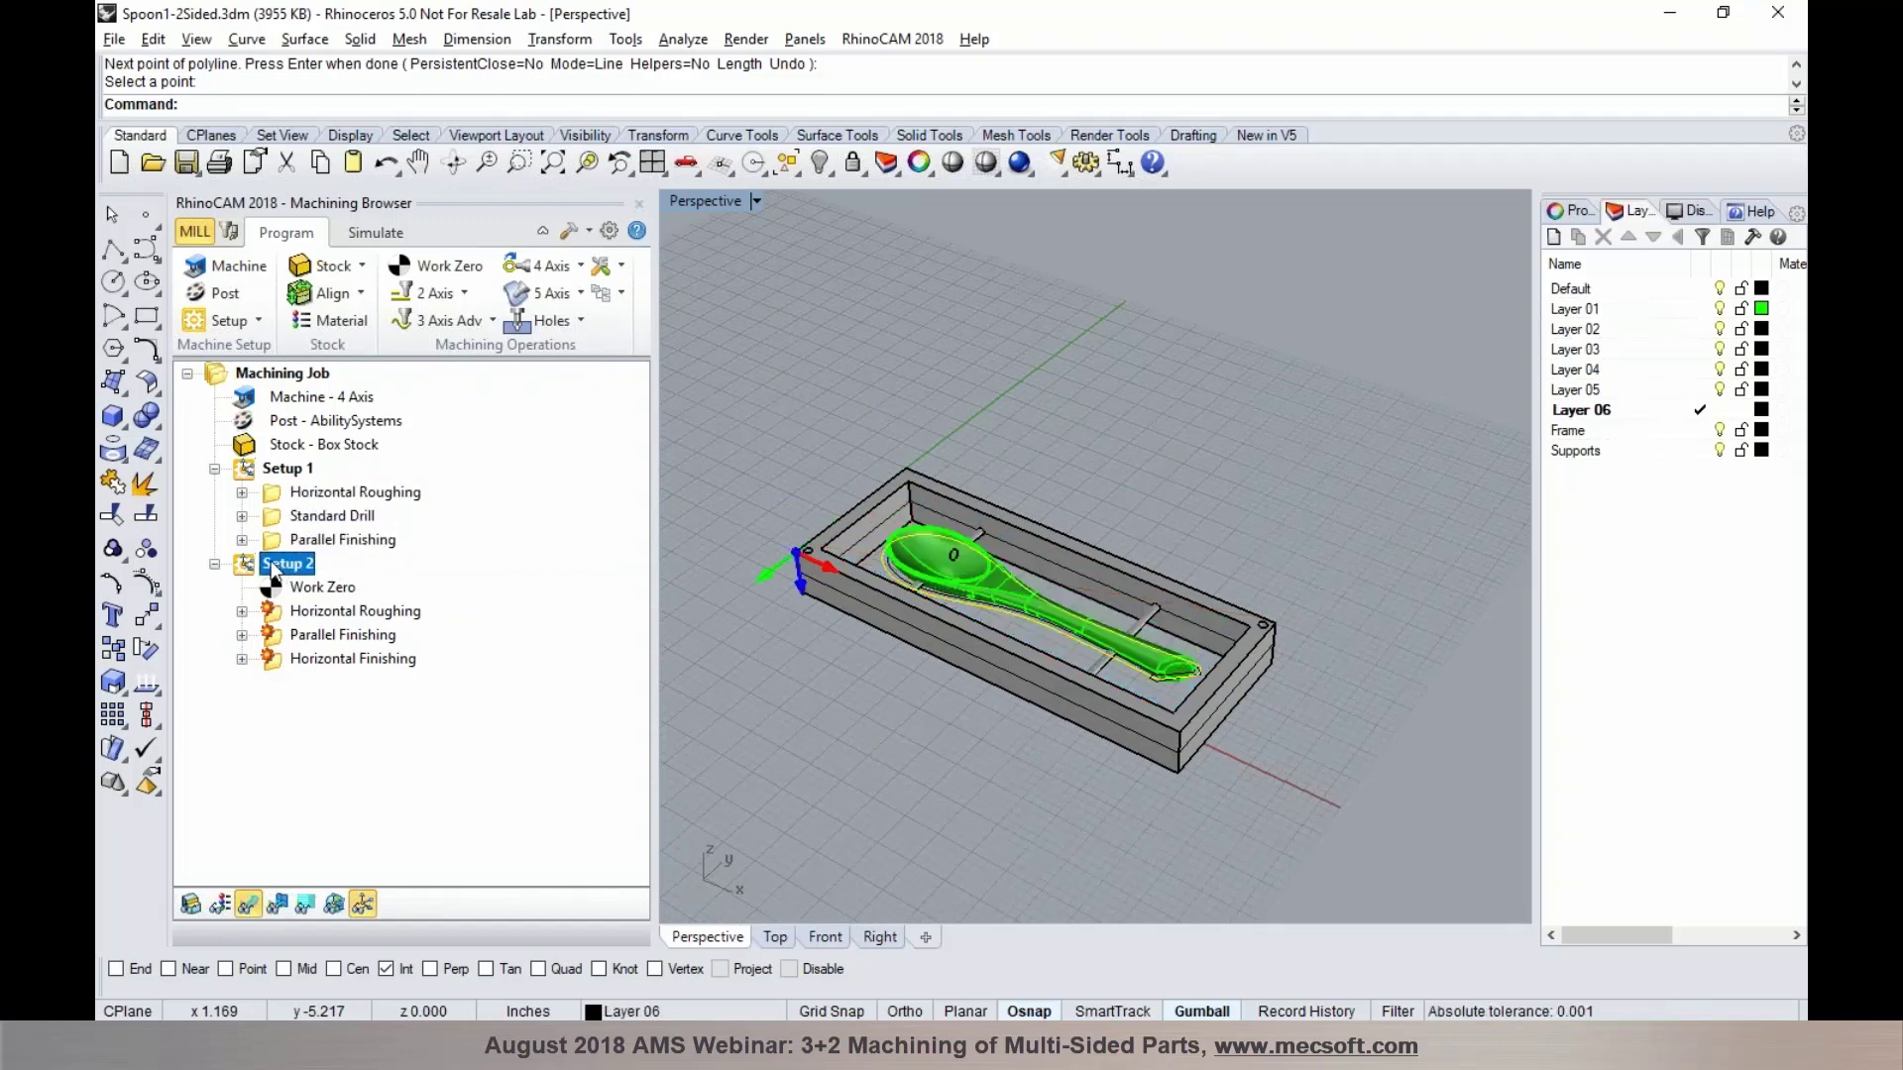
Add a Rotate Table setup after Setup 1's Parallel Finishing with a counter clockwise table rotation angle of 180 degrees
left_click(278, 546)
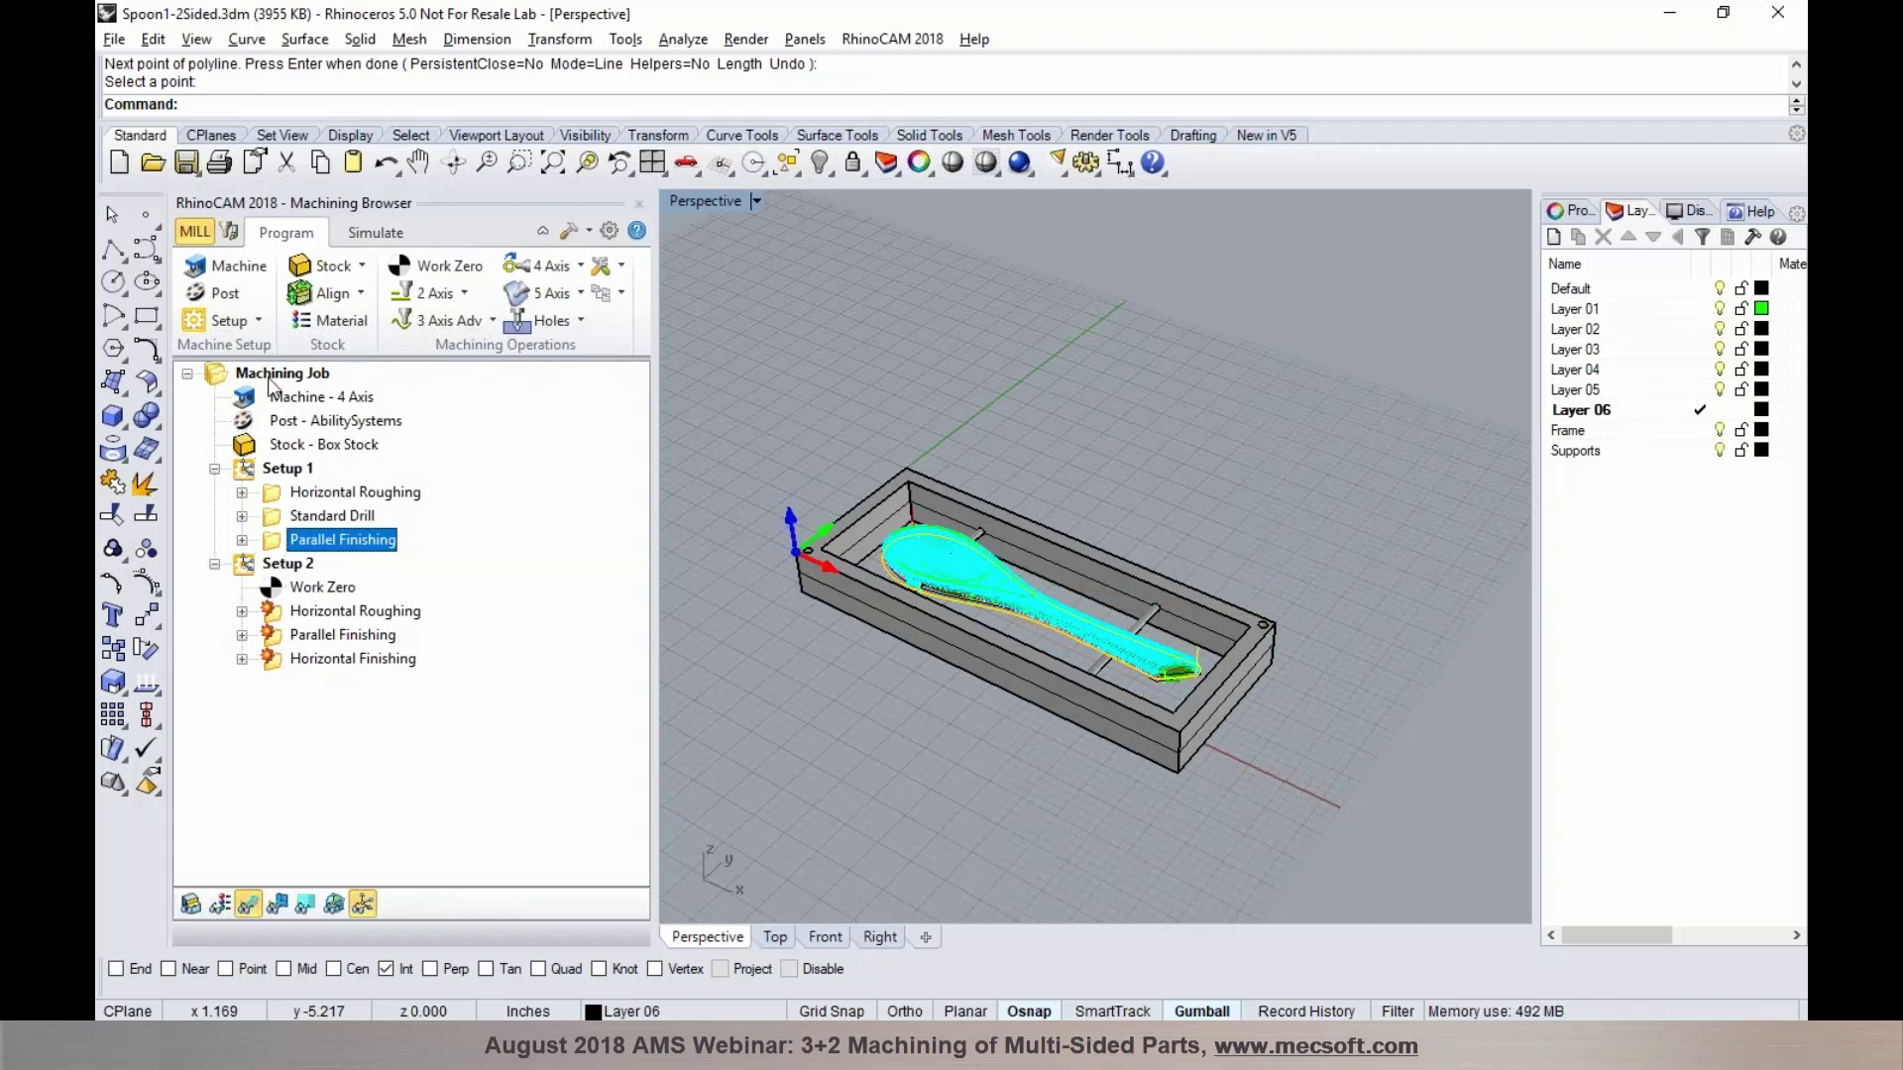
left_click(259, 318)
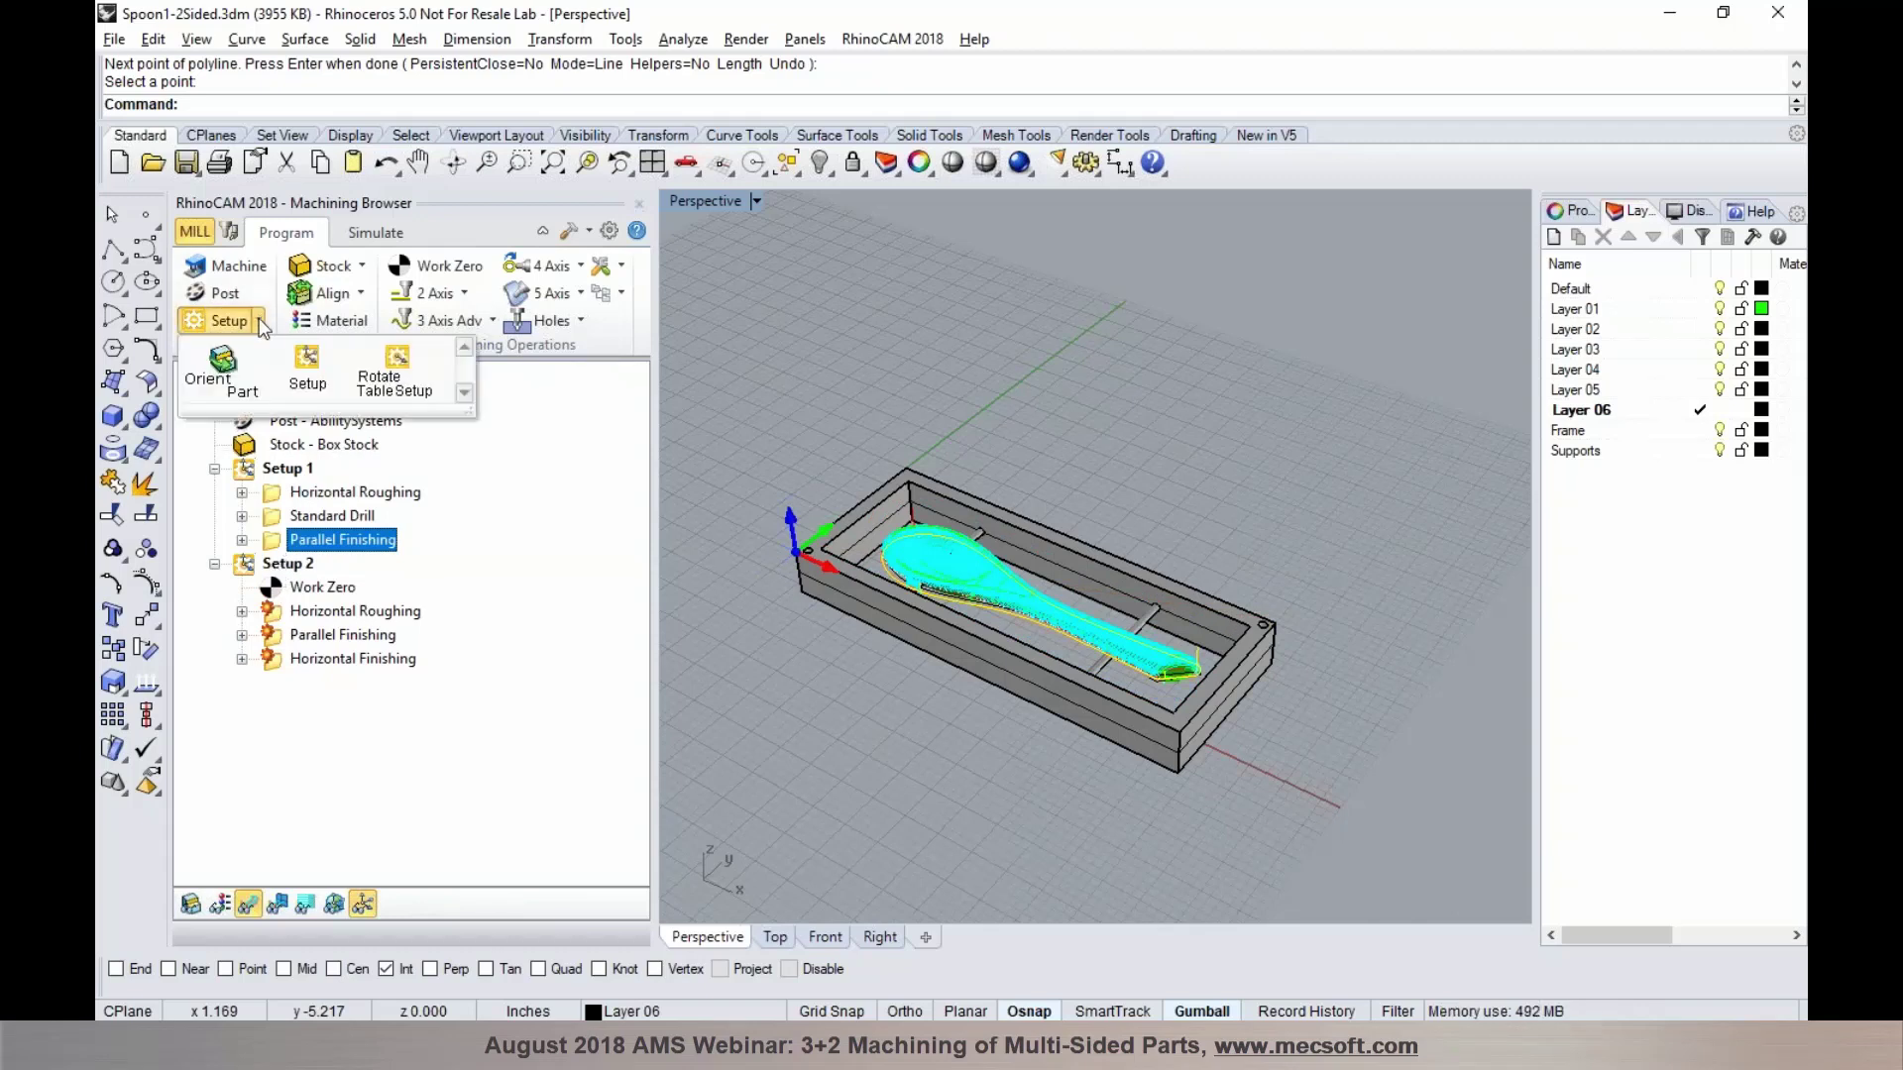
left_click(398, 369)
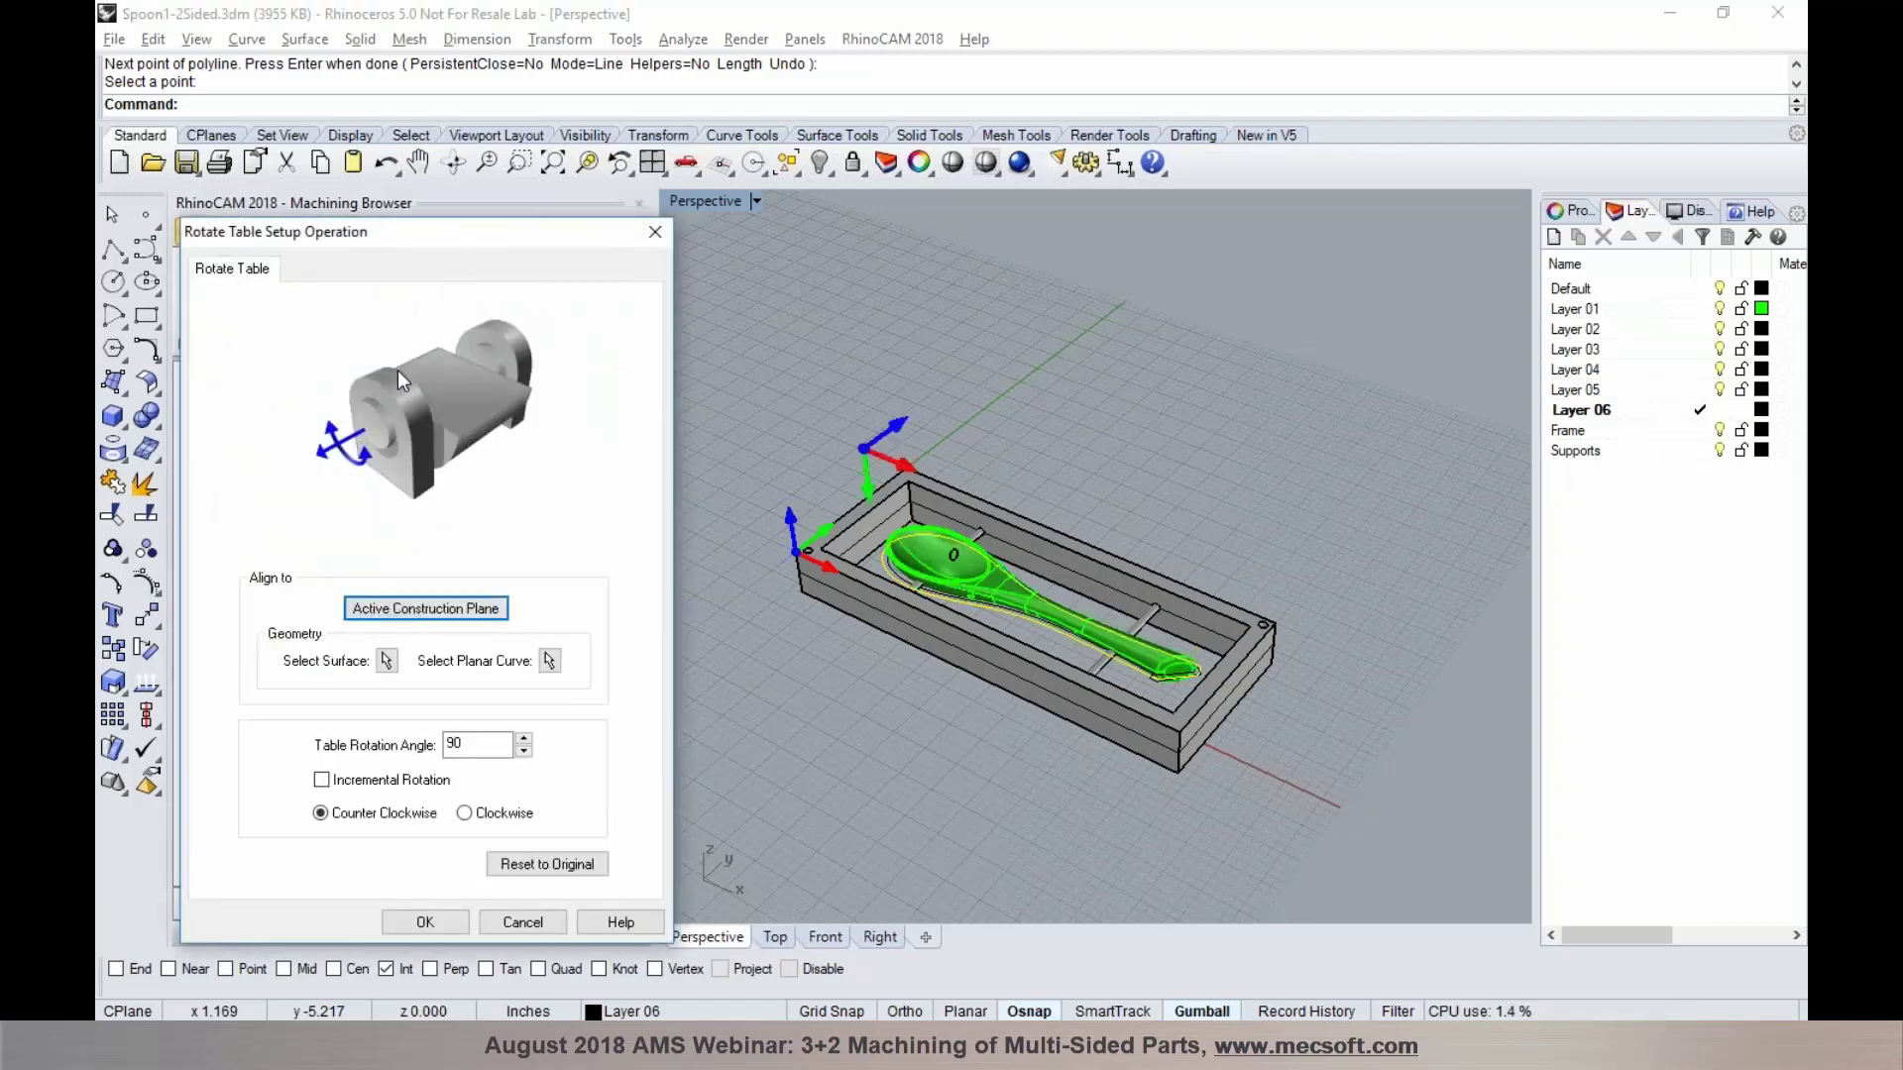
double_click(451, 744)
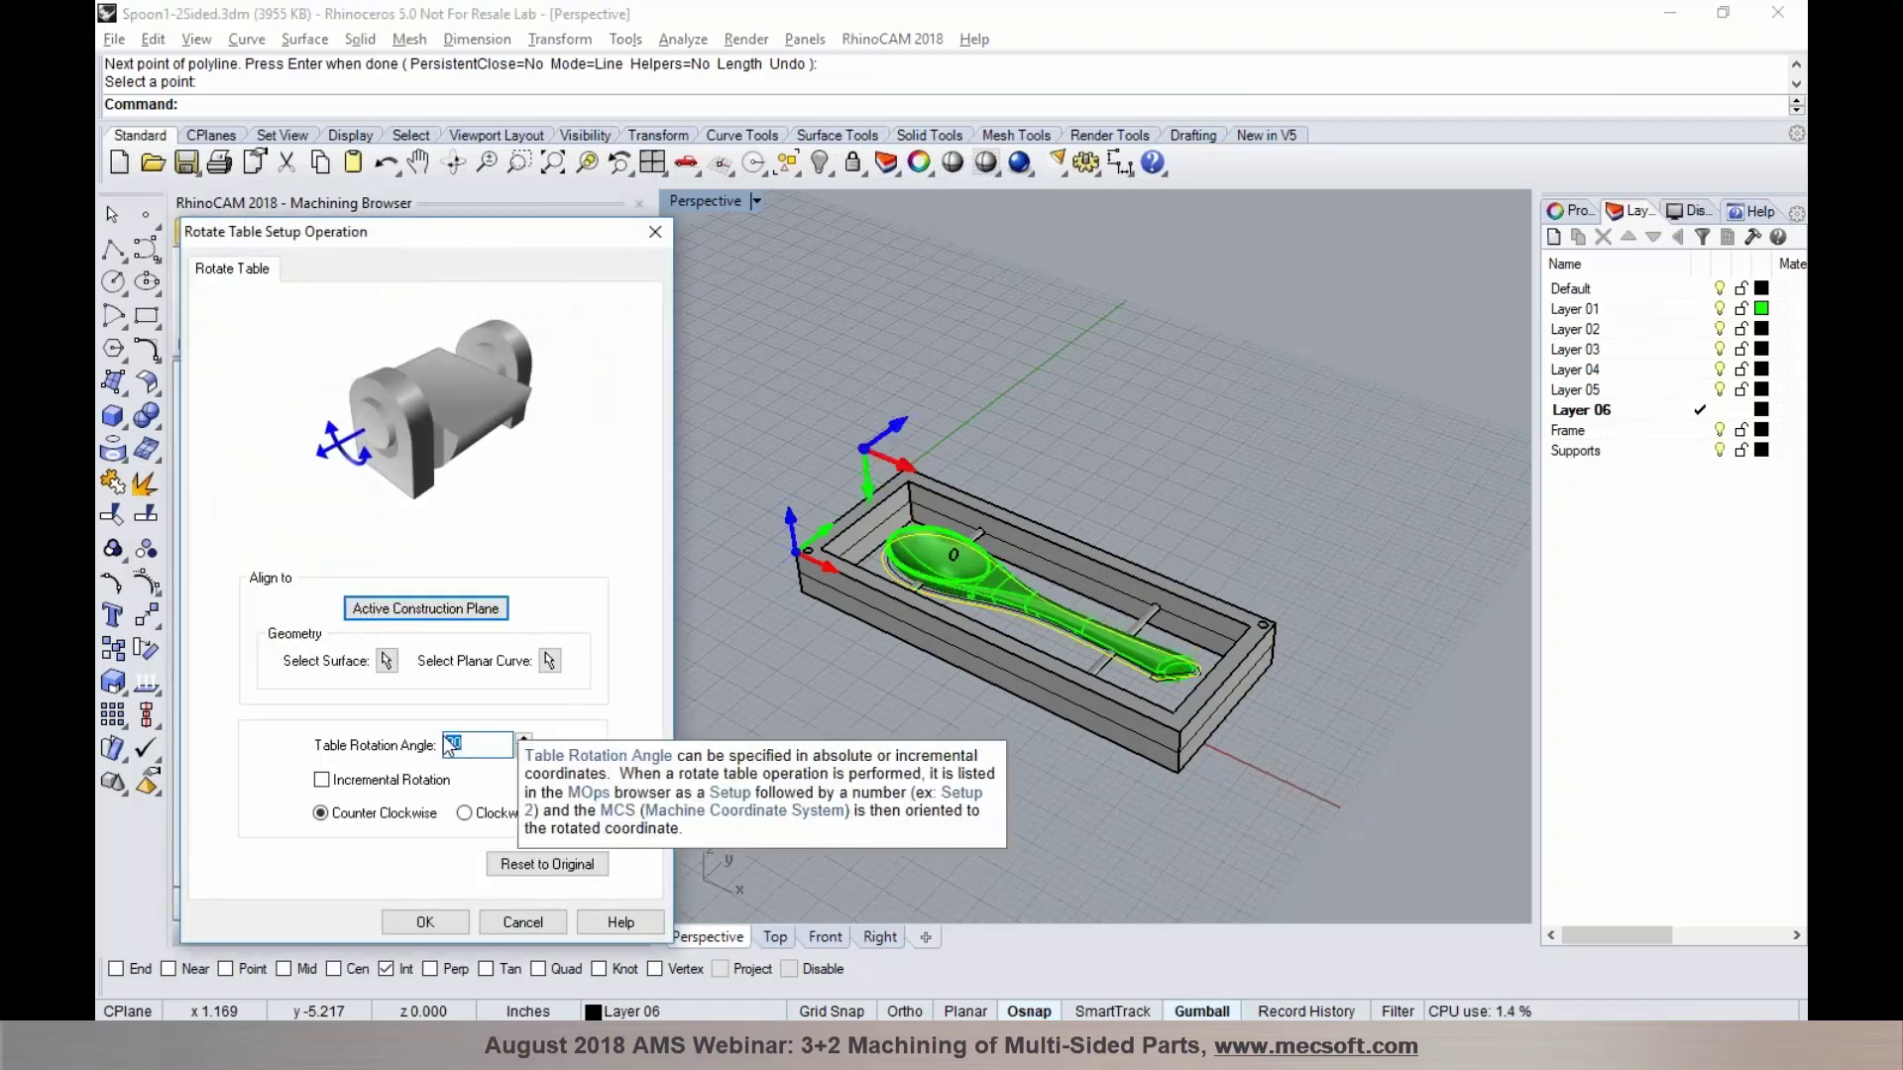
type("180")
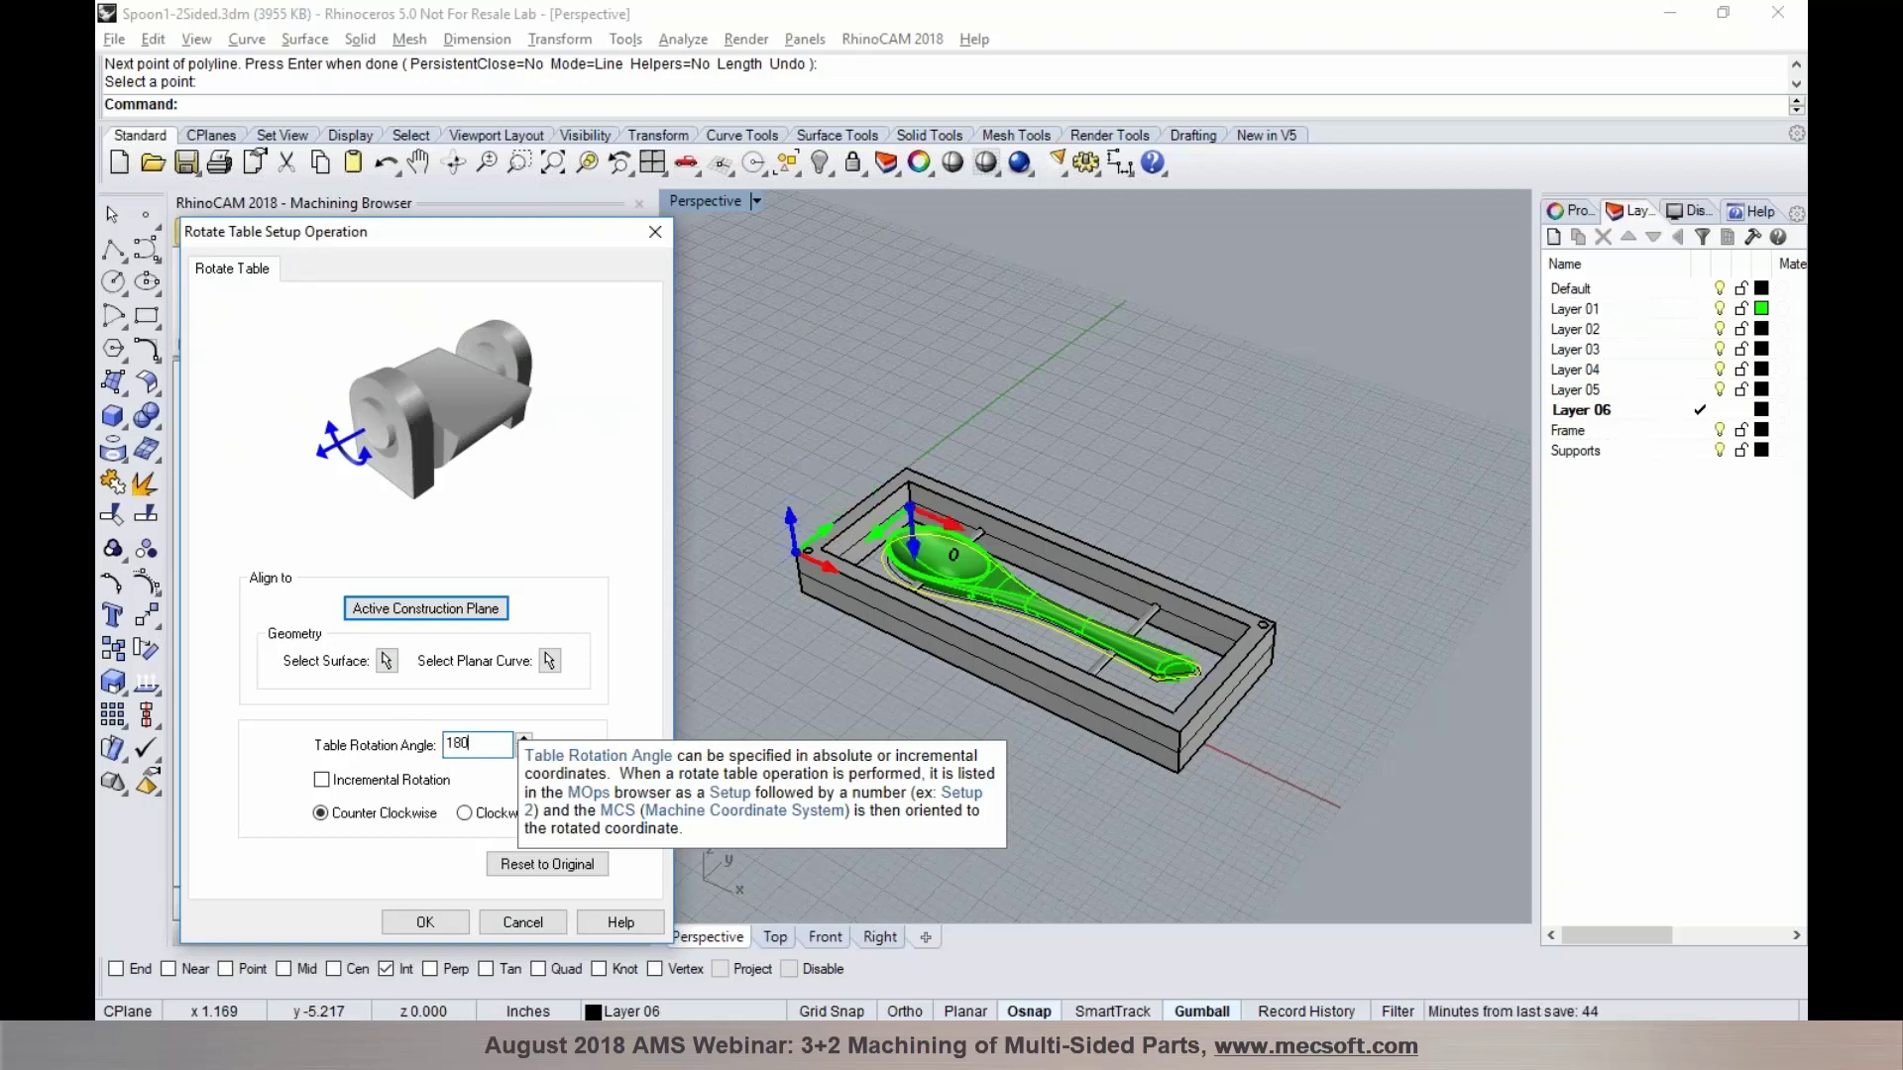
right_click_drag(944, 751, 1085, 662)
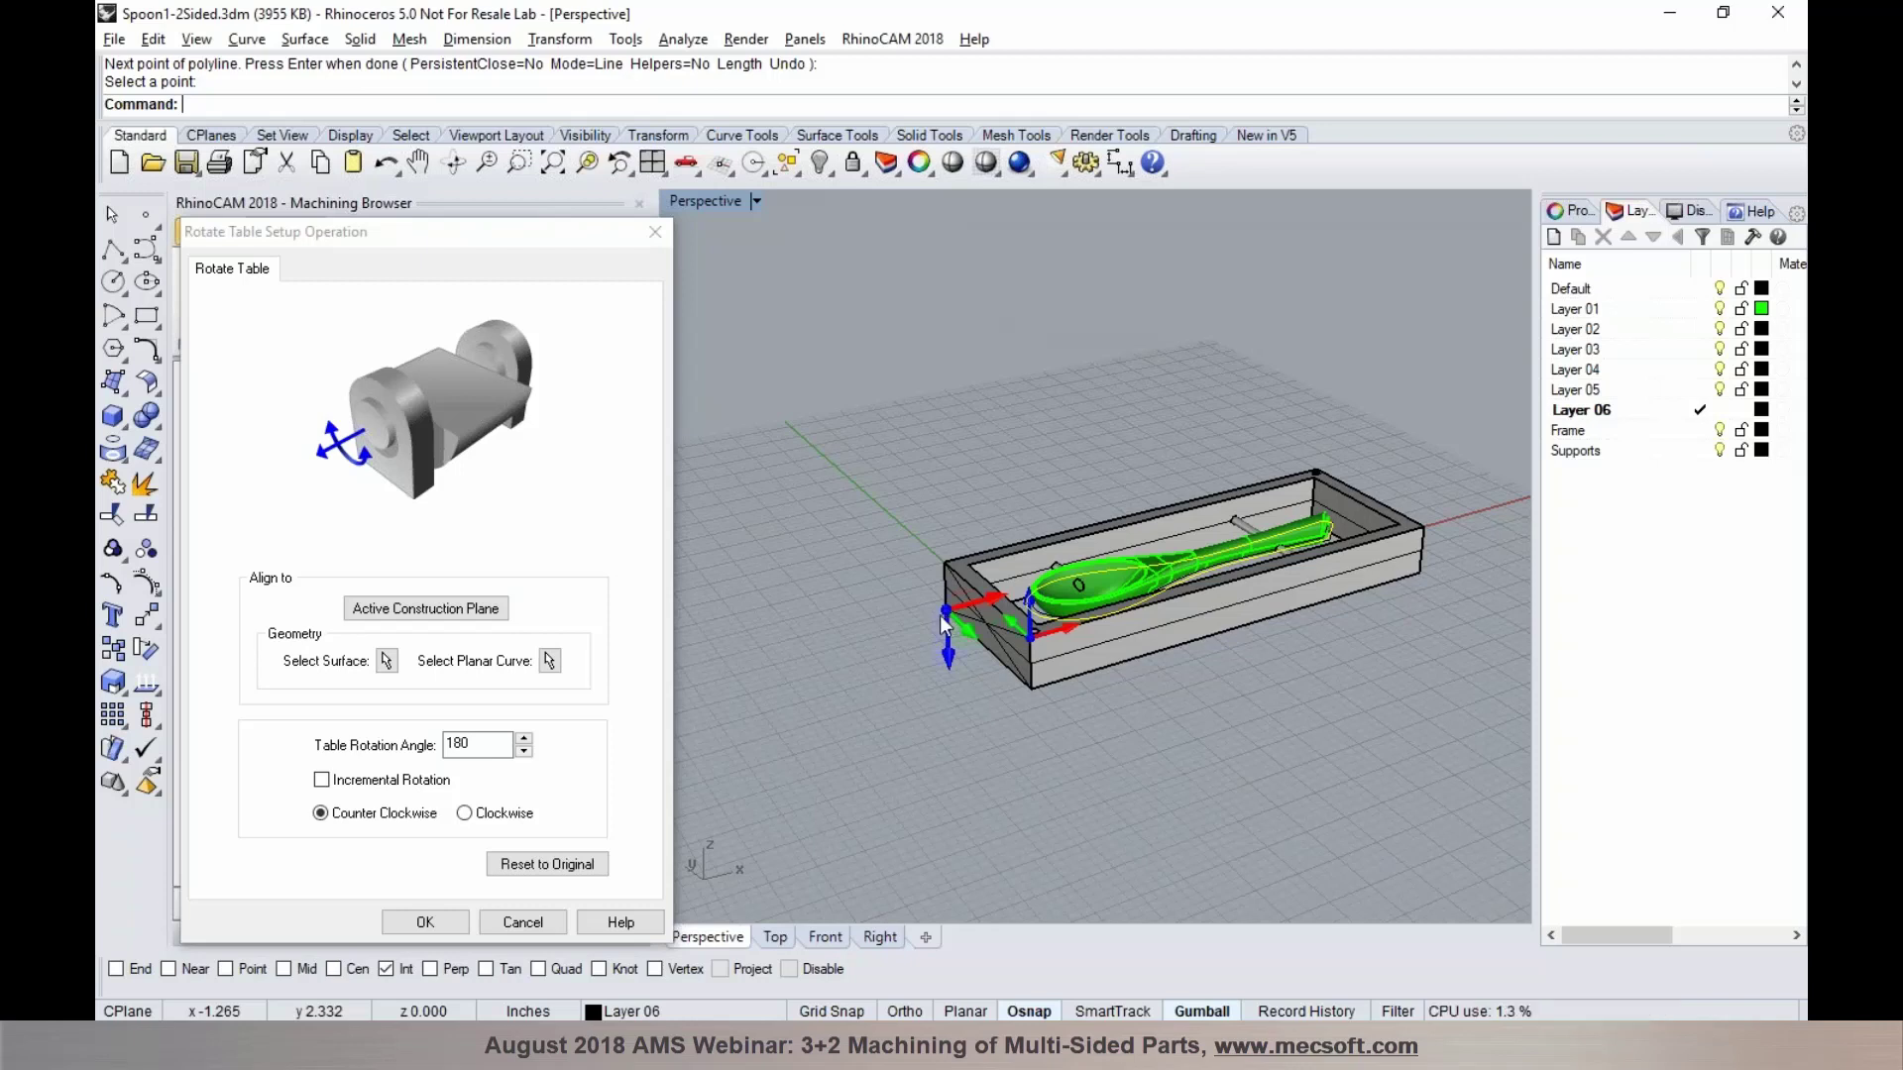
left_click(449, 924)
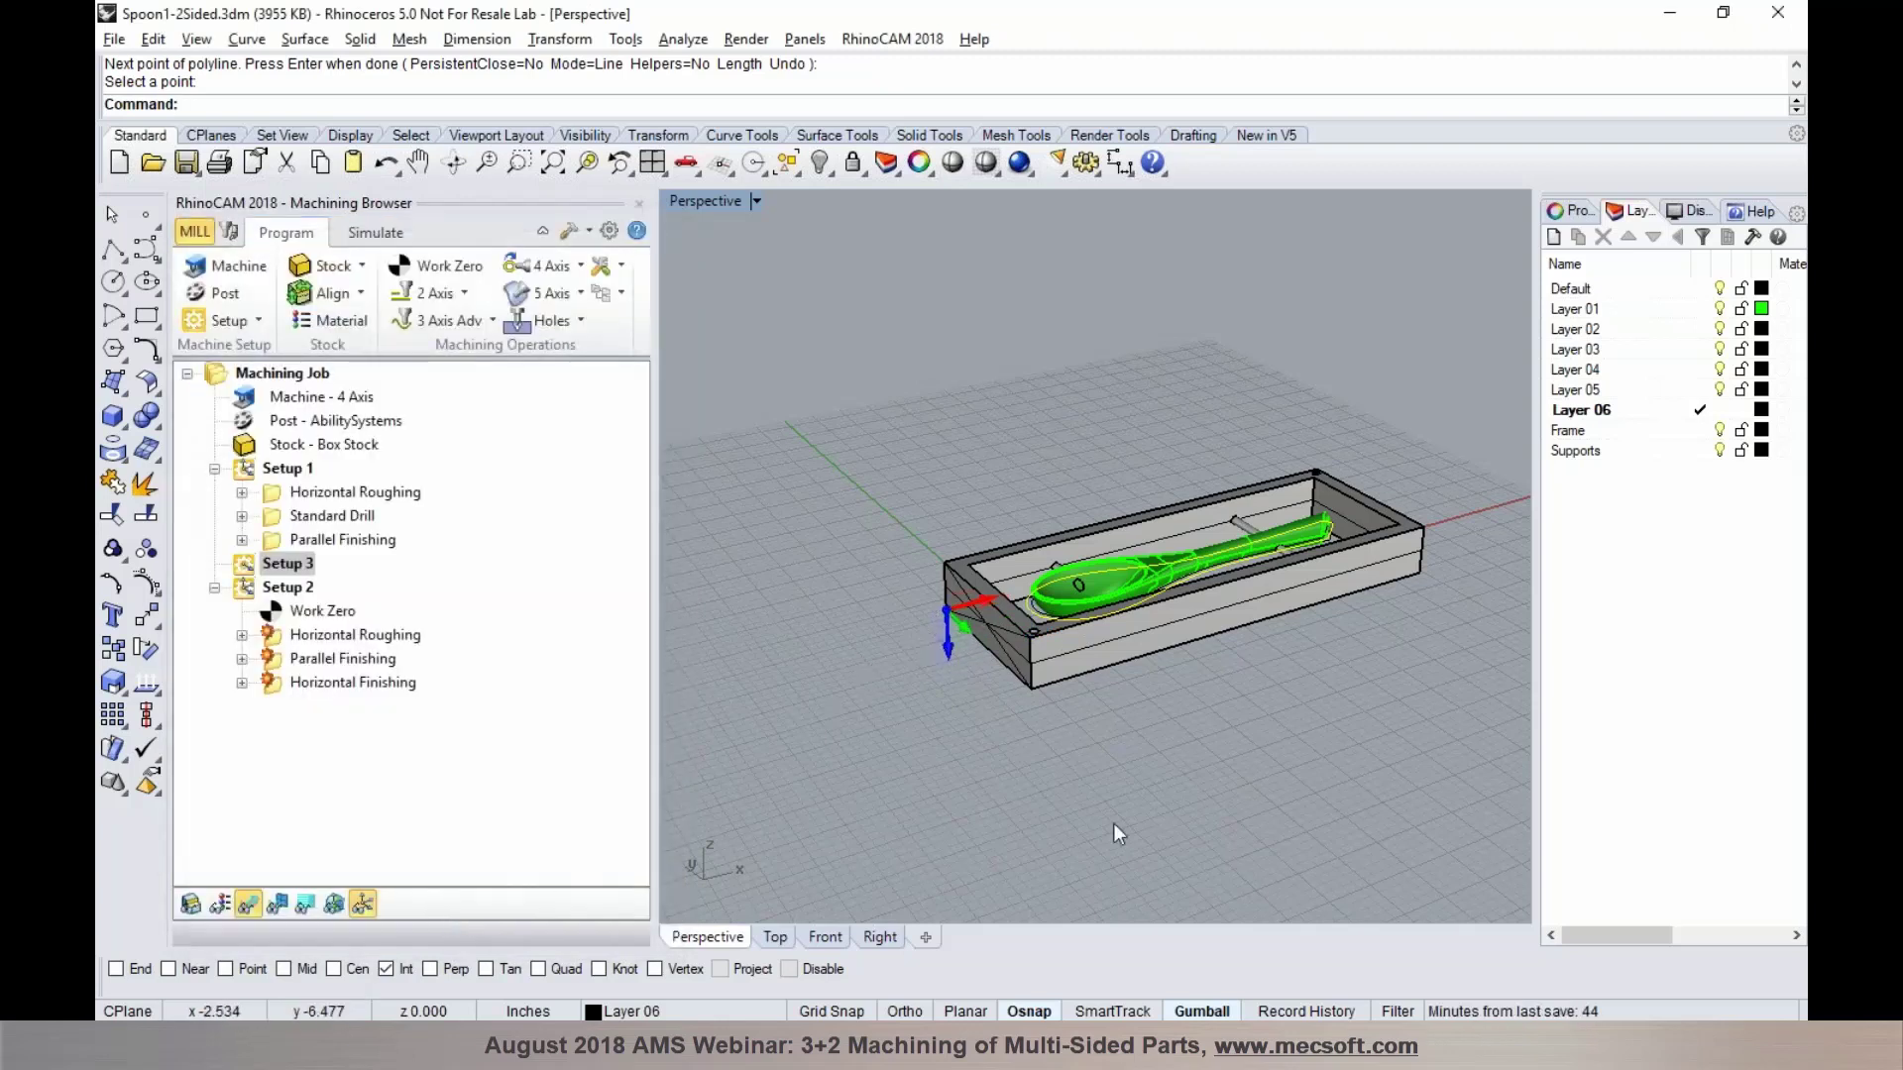
Move Setup 2's Horizontal Roughing, Parallel Finishing and Horizontal Finishing operations into Setup 3
right_click_drag(1128, 755, 1125, 214)
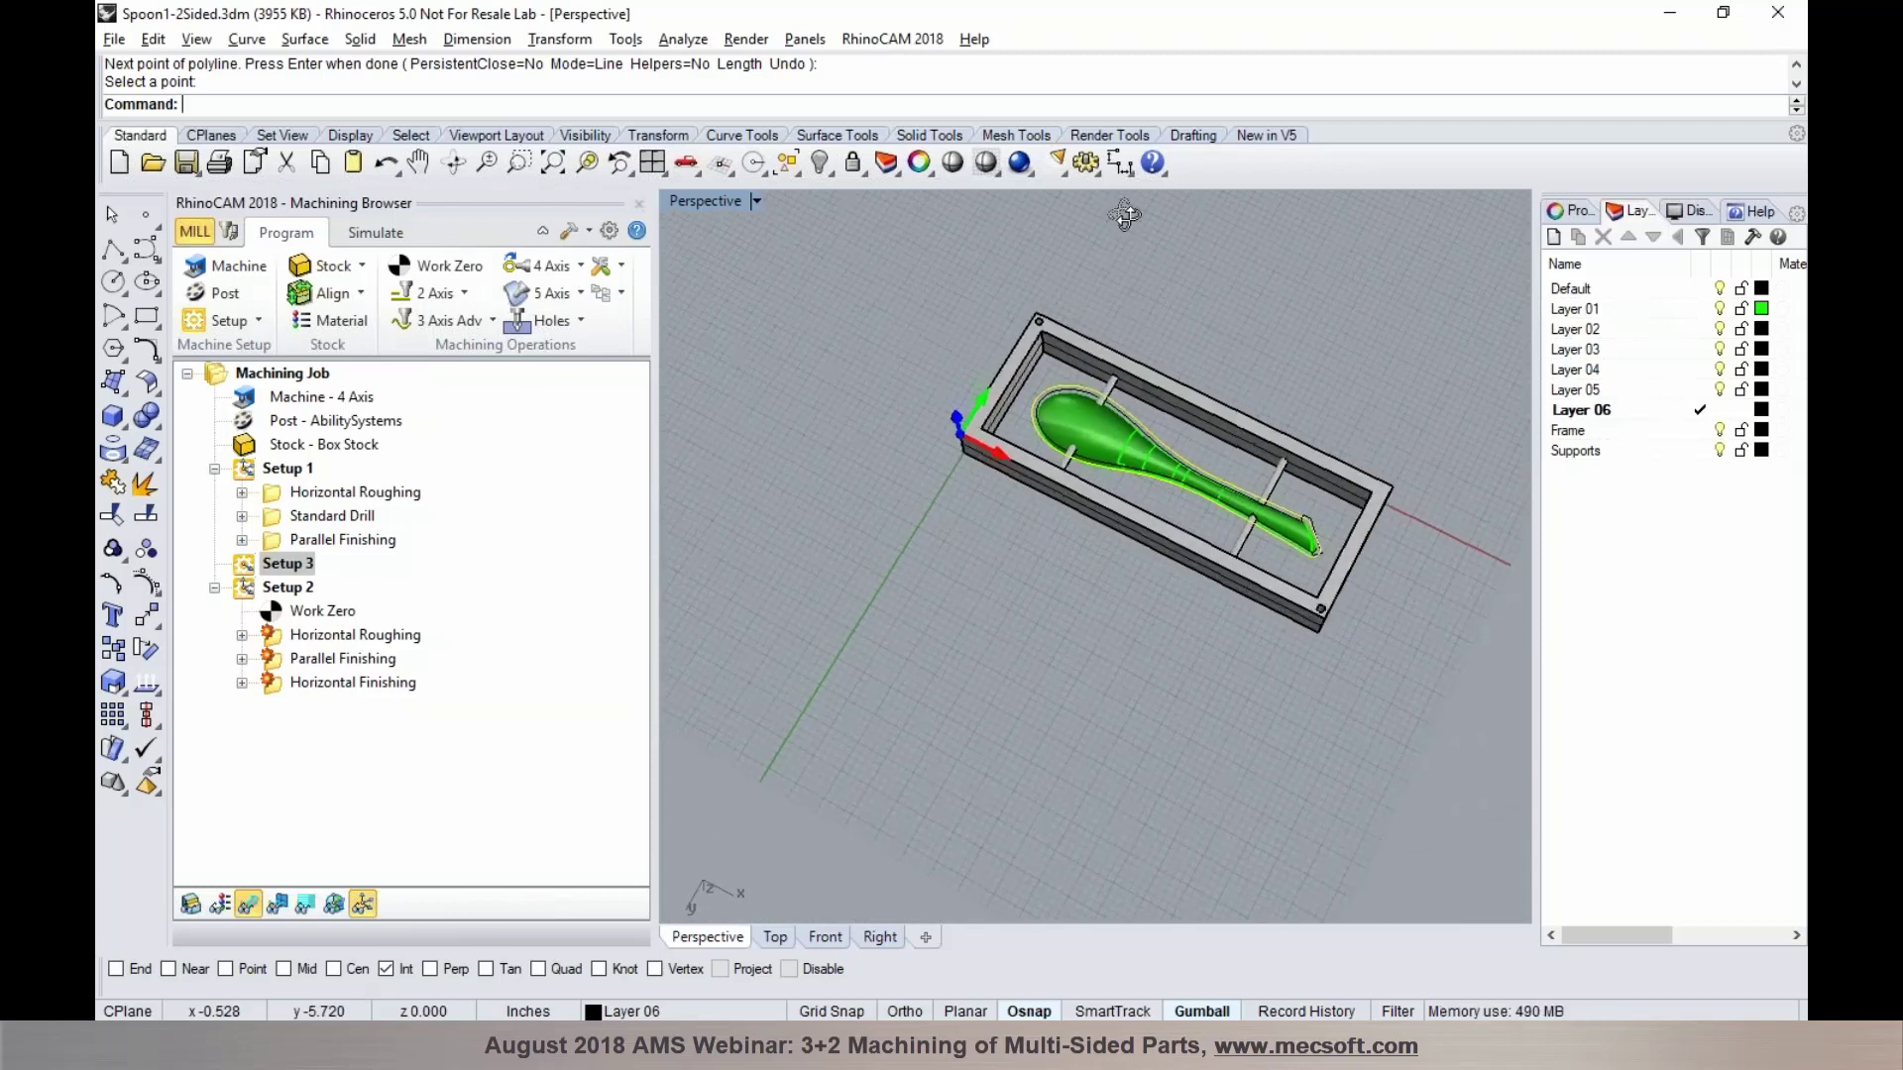
right_click_drag(1108, 682, 1124, 509)
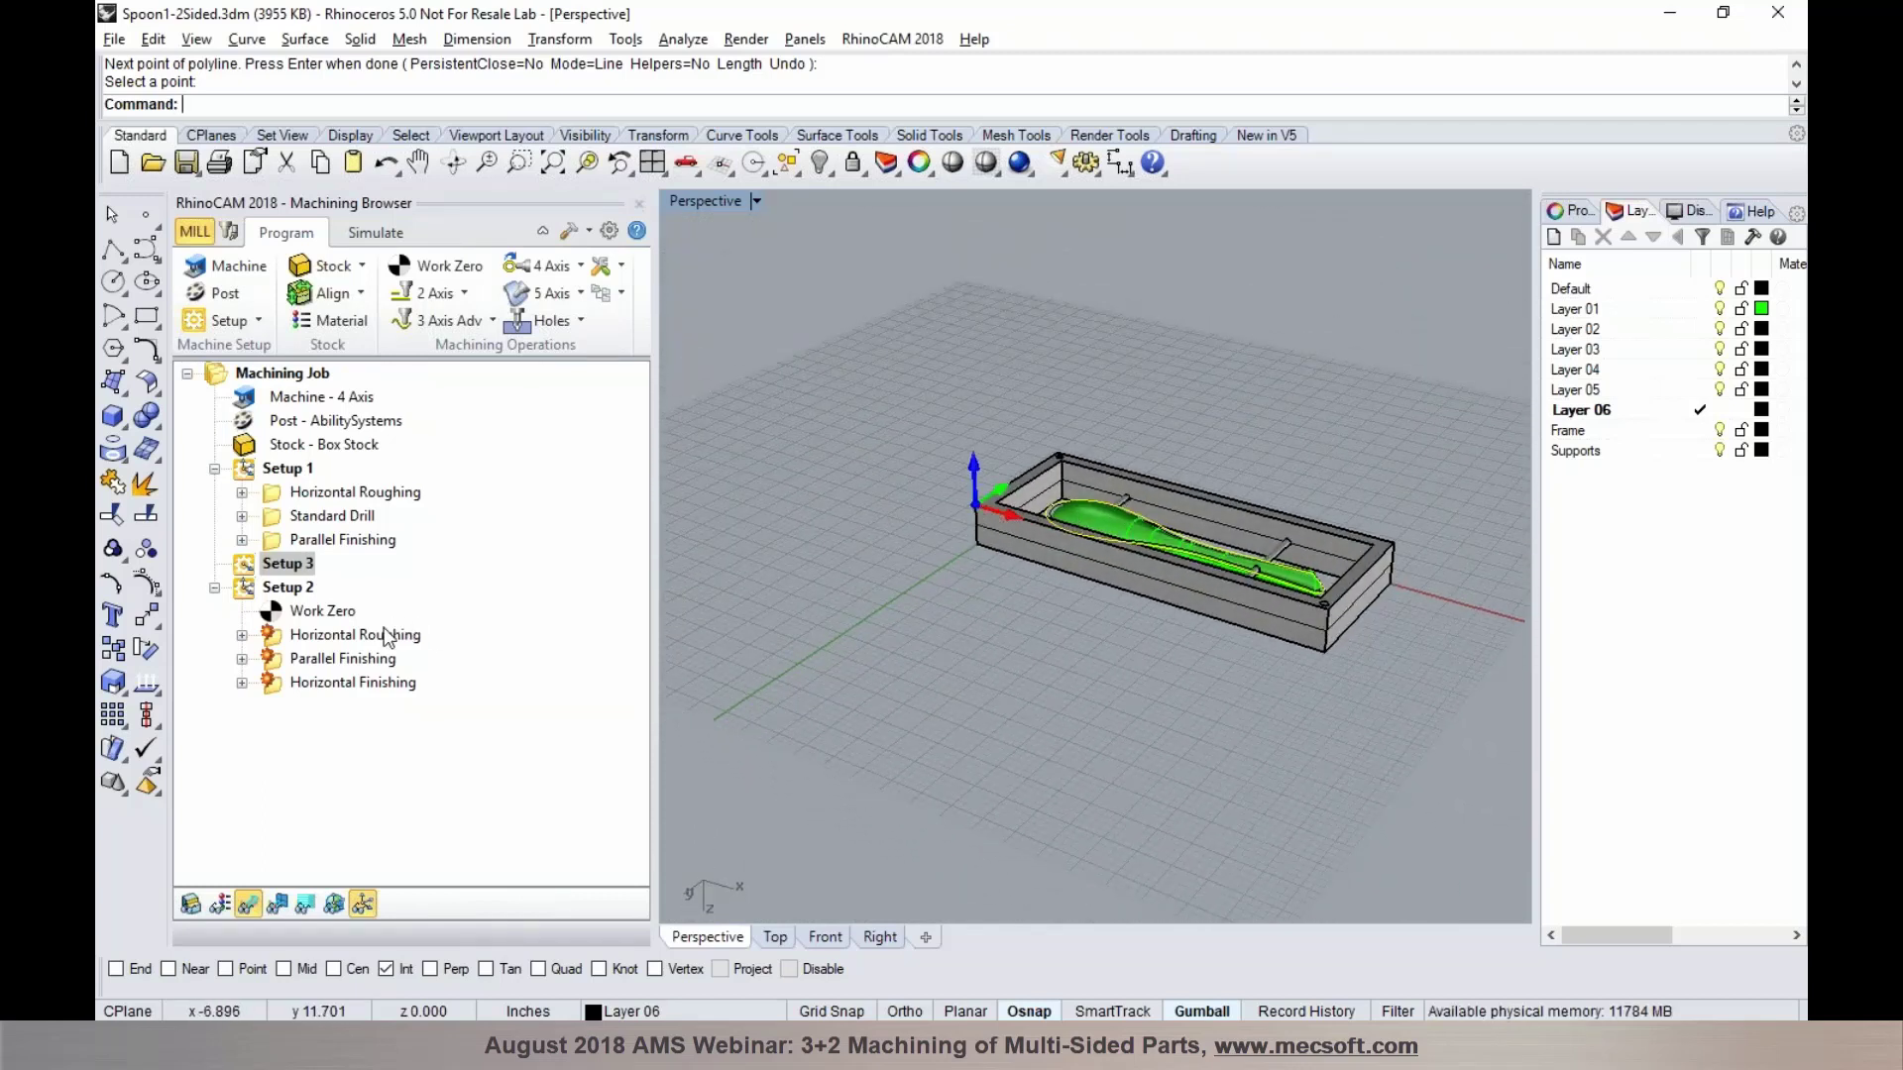
left_click(387, 635)
left_click(355, 681, "shift")
left_click_drag(291, 636, 271, 565)
Regenerate the operations in Setup 3 and delete Setup 2 together with its Work Zero
left_click(285, 564)
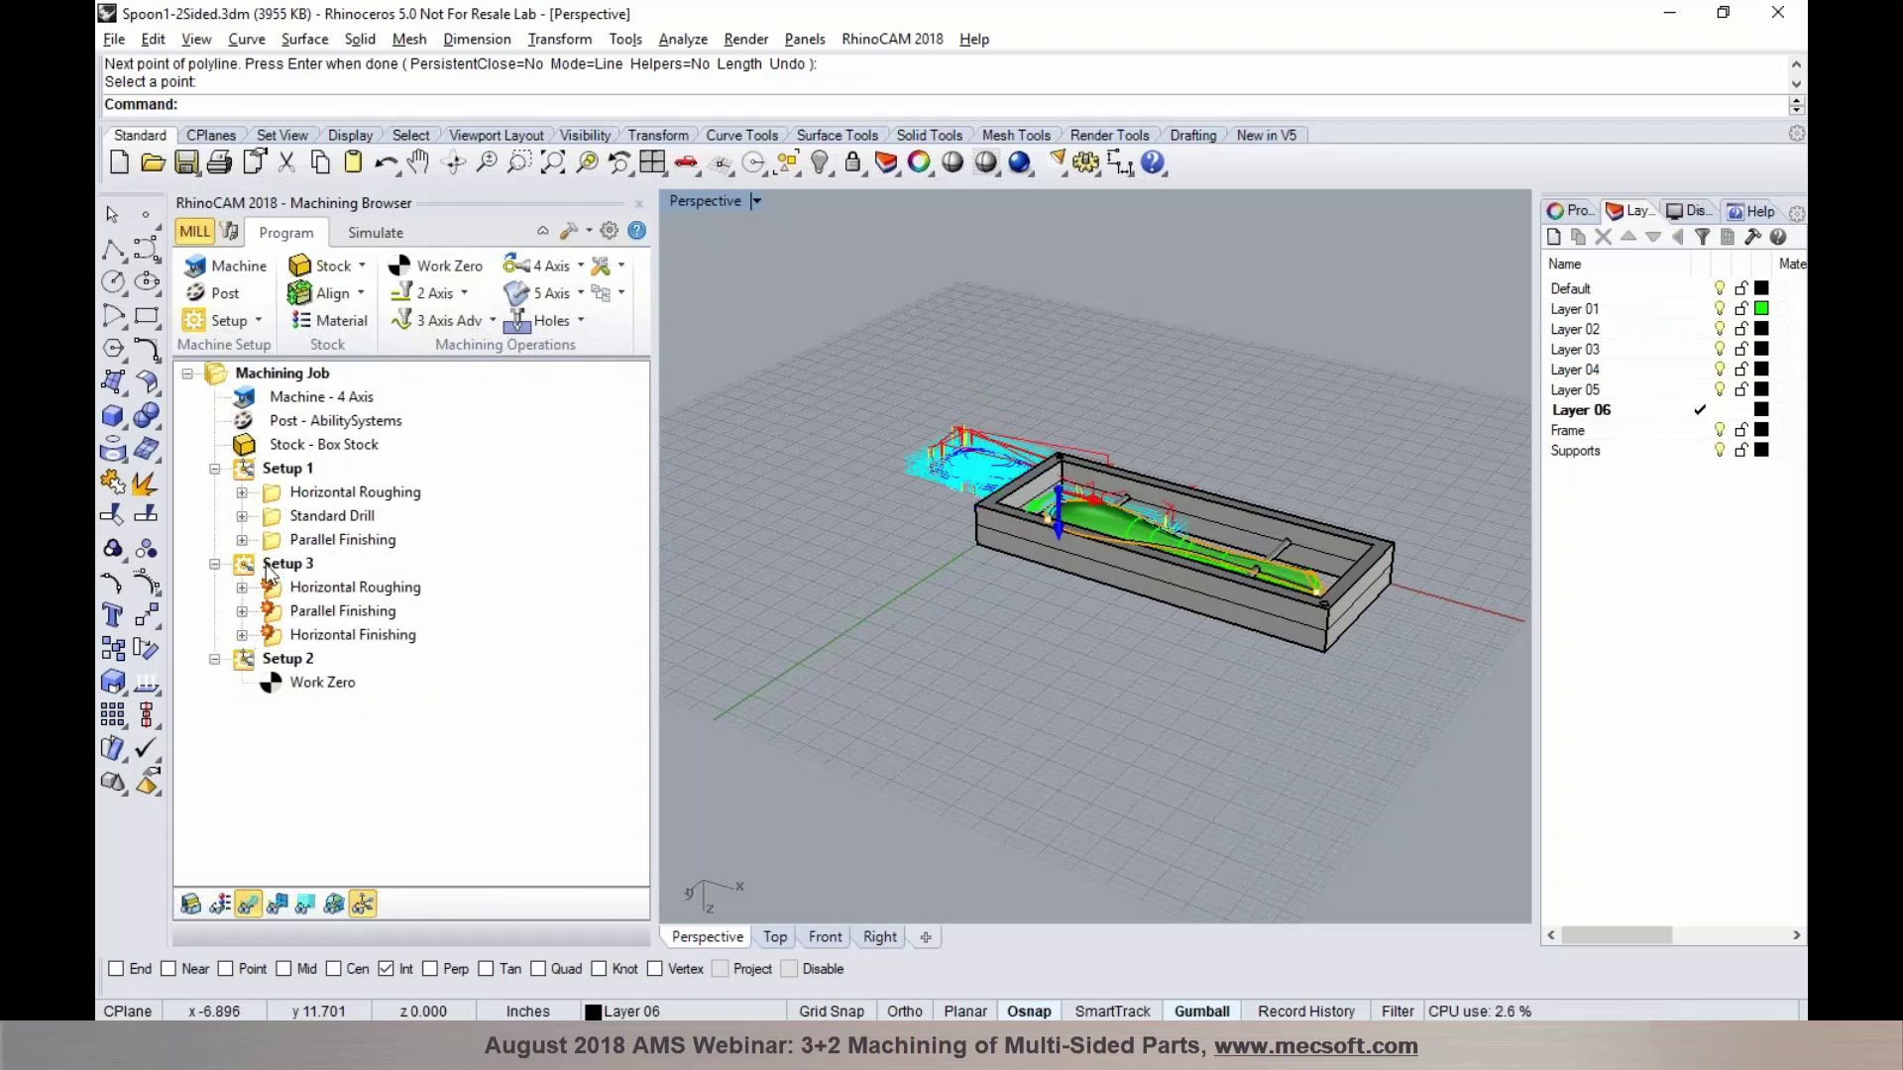
right_click(267, 563)
left_click(332, 106)
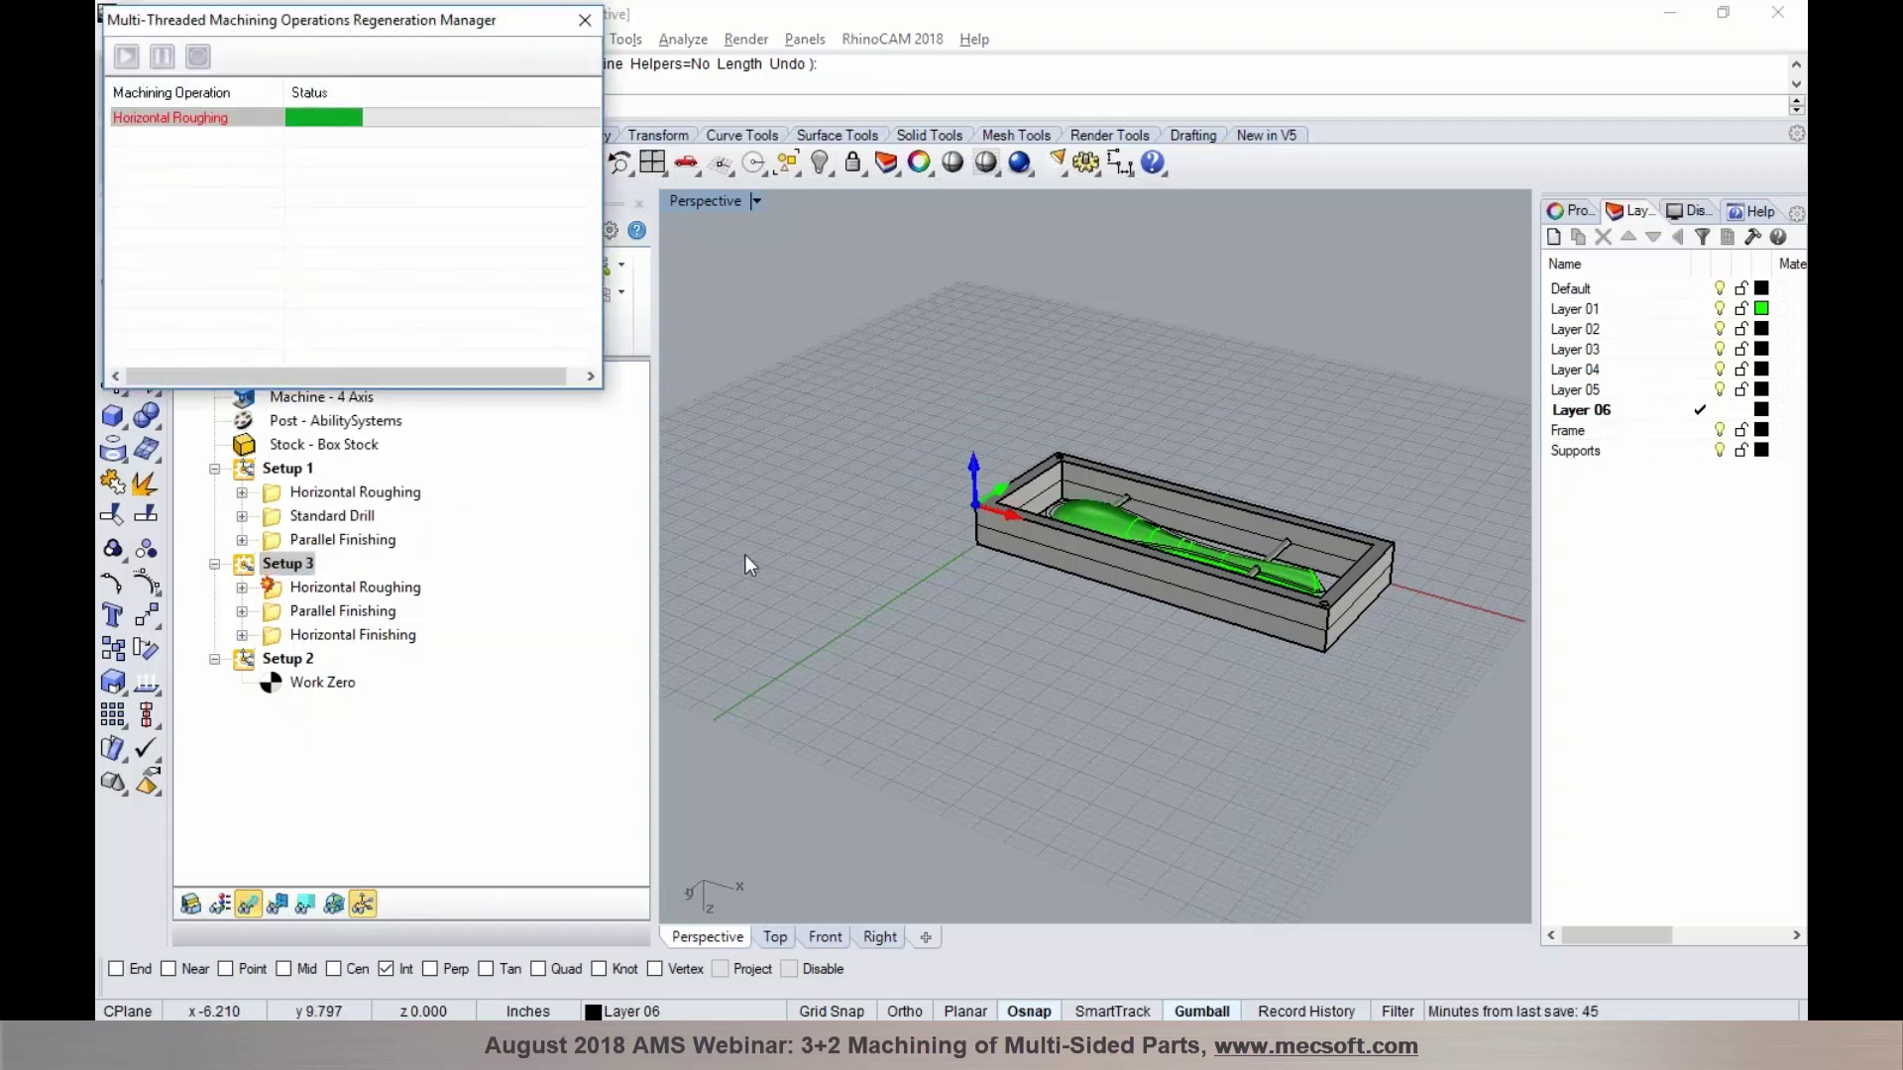
left_click(304, 660)
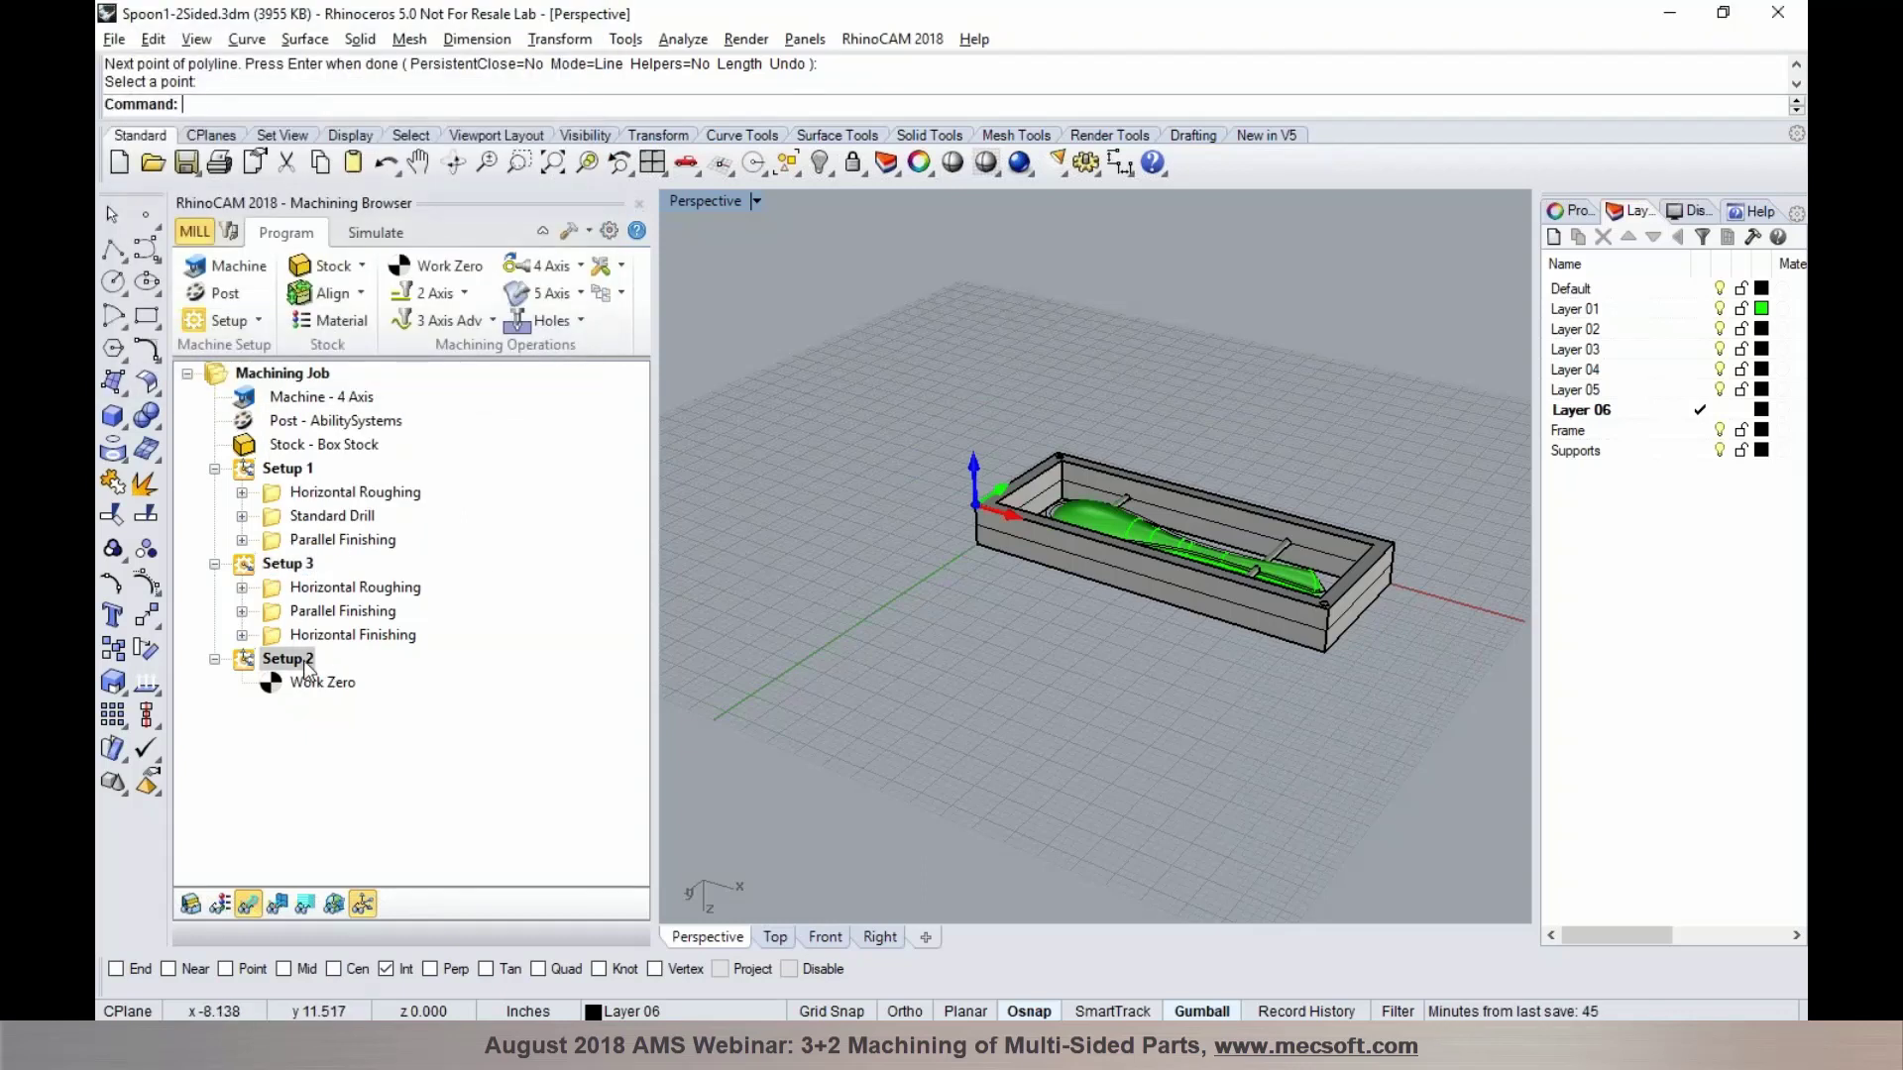
key("Delete")
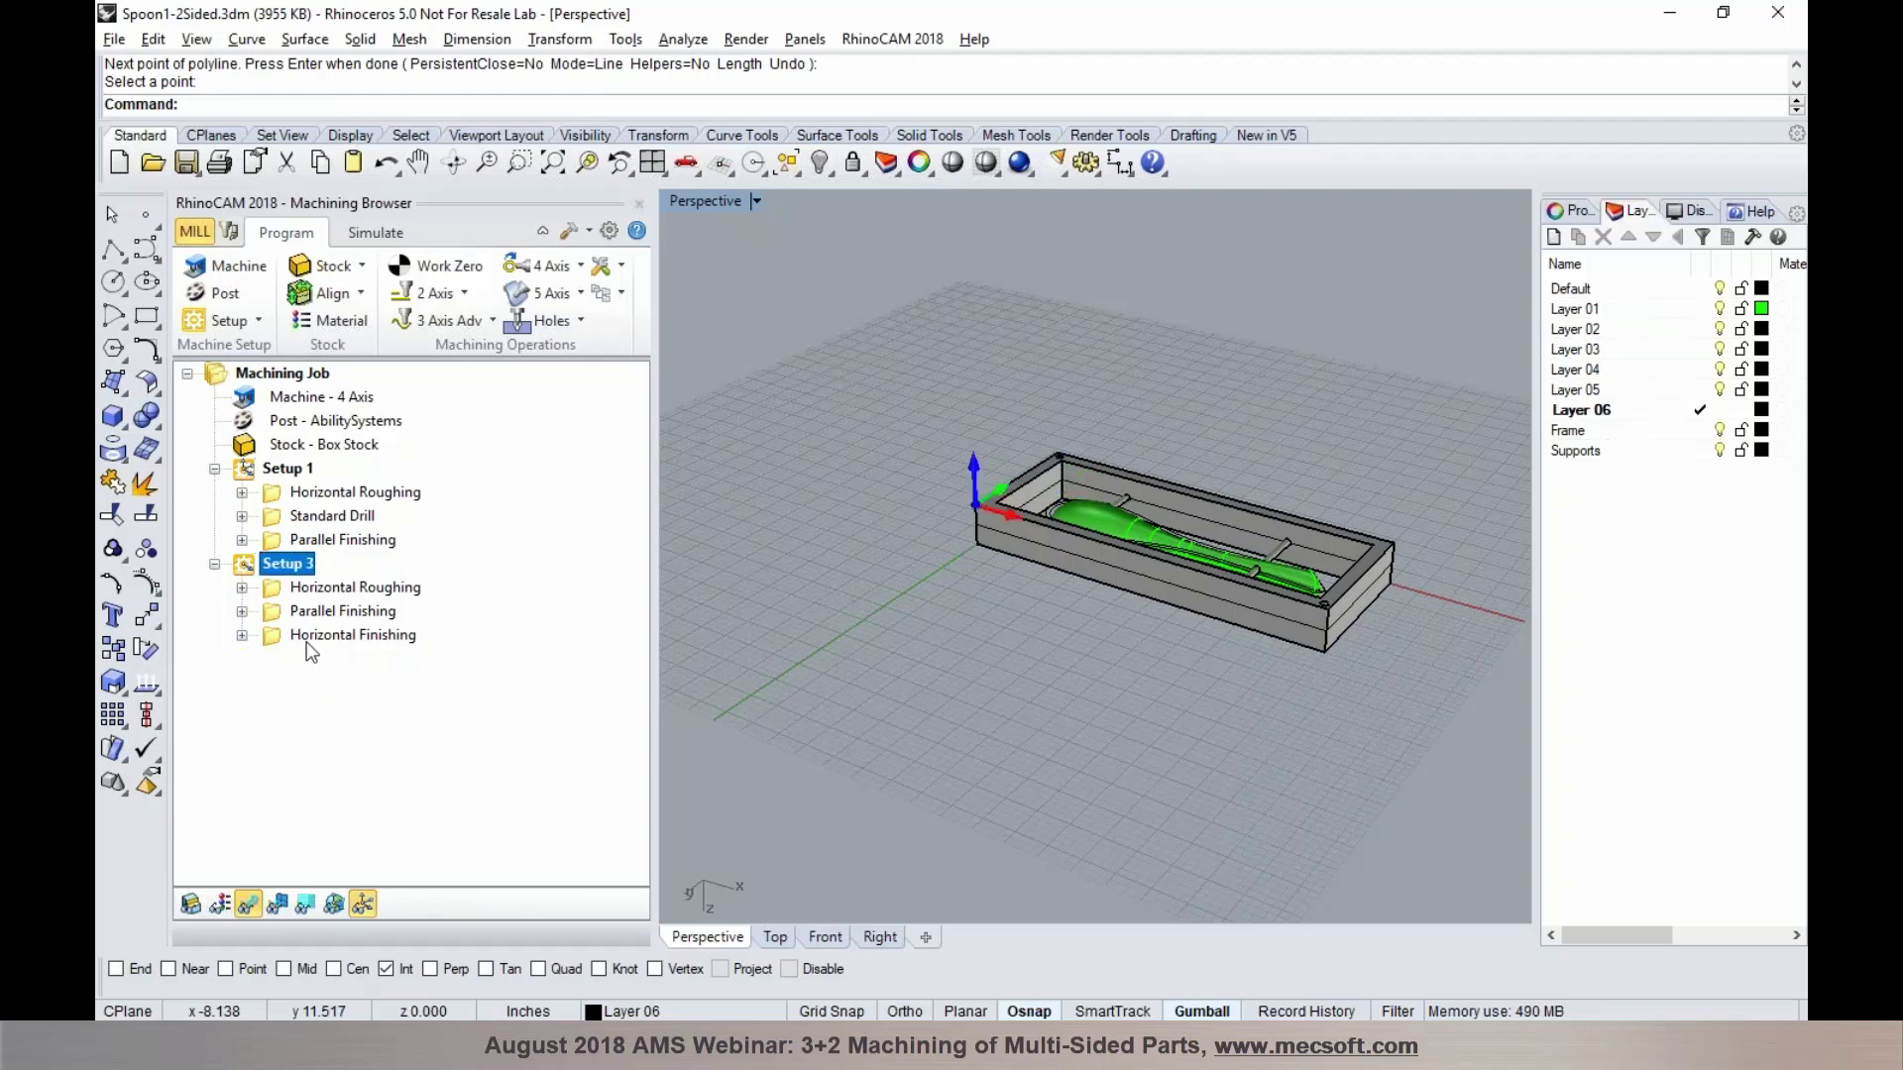
Compare the orientations of Setup 1 and Setup 3 and review the toolpaths of Setup 3's roughing and finishing operations
scroll(1308, 496, "up", 2)
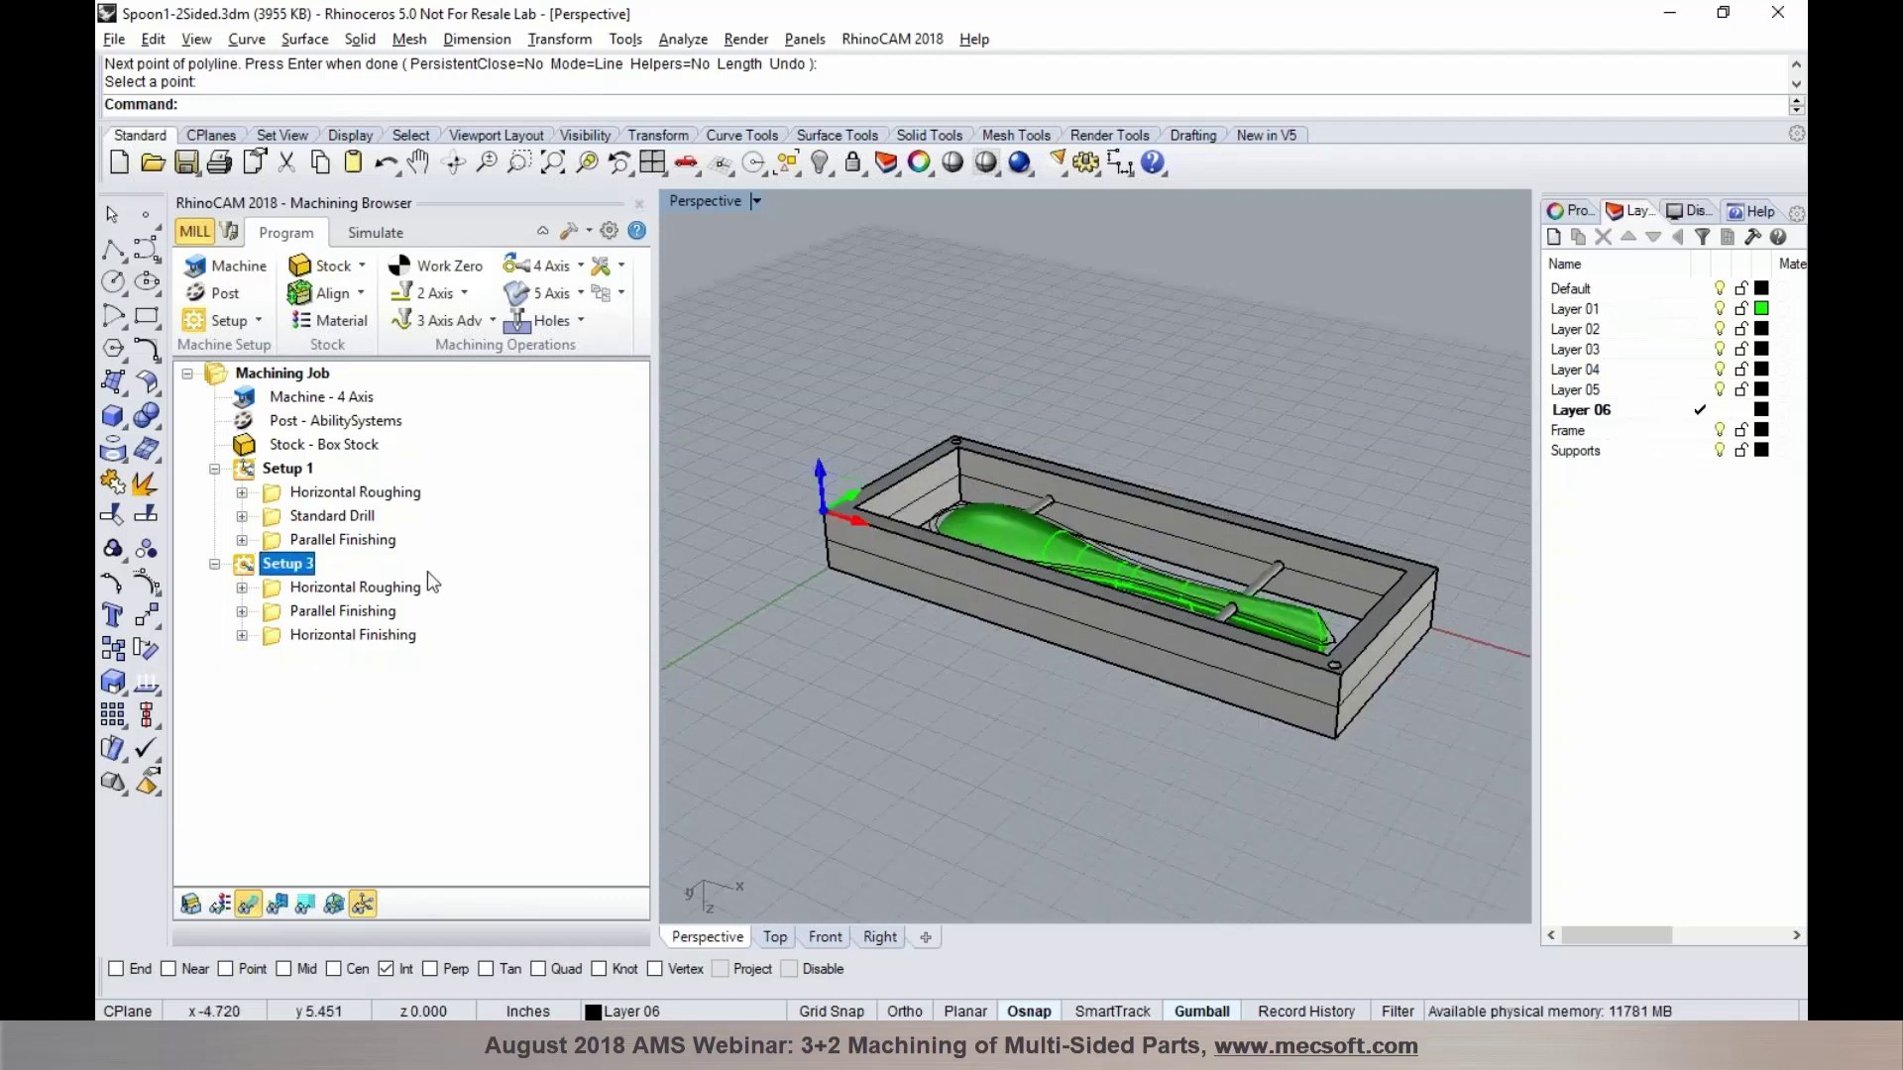
left_click(289, 475)
left_click(264, 567)
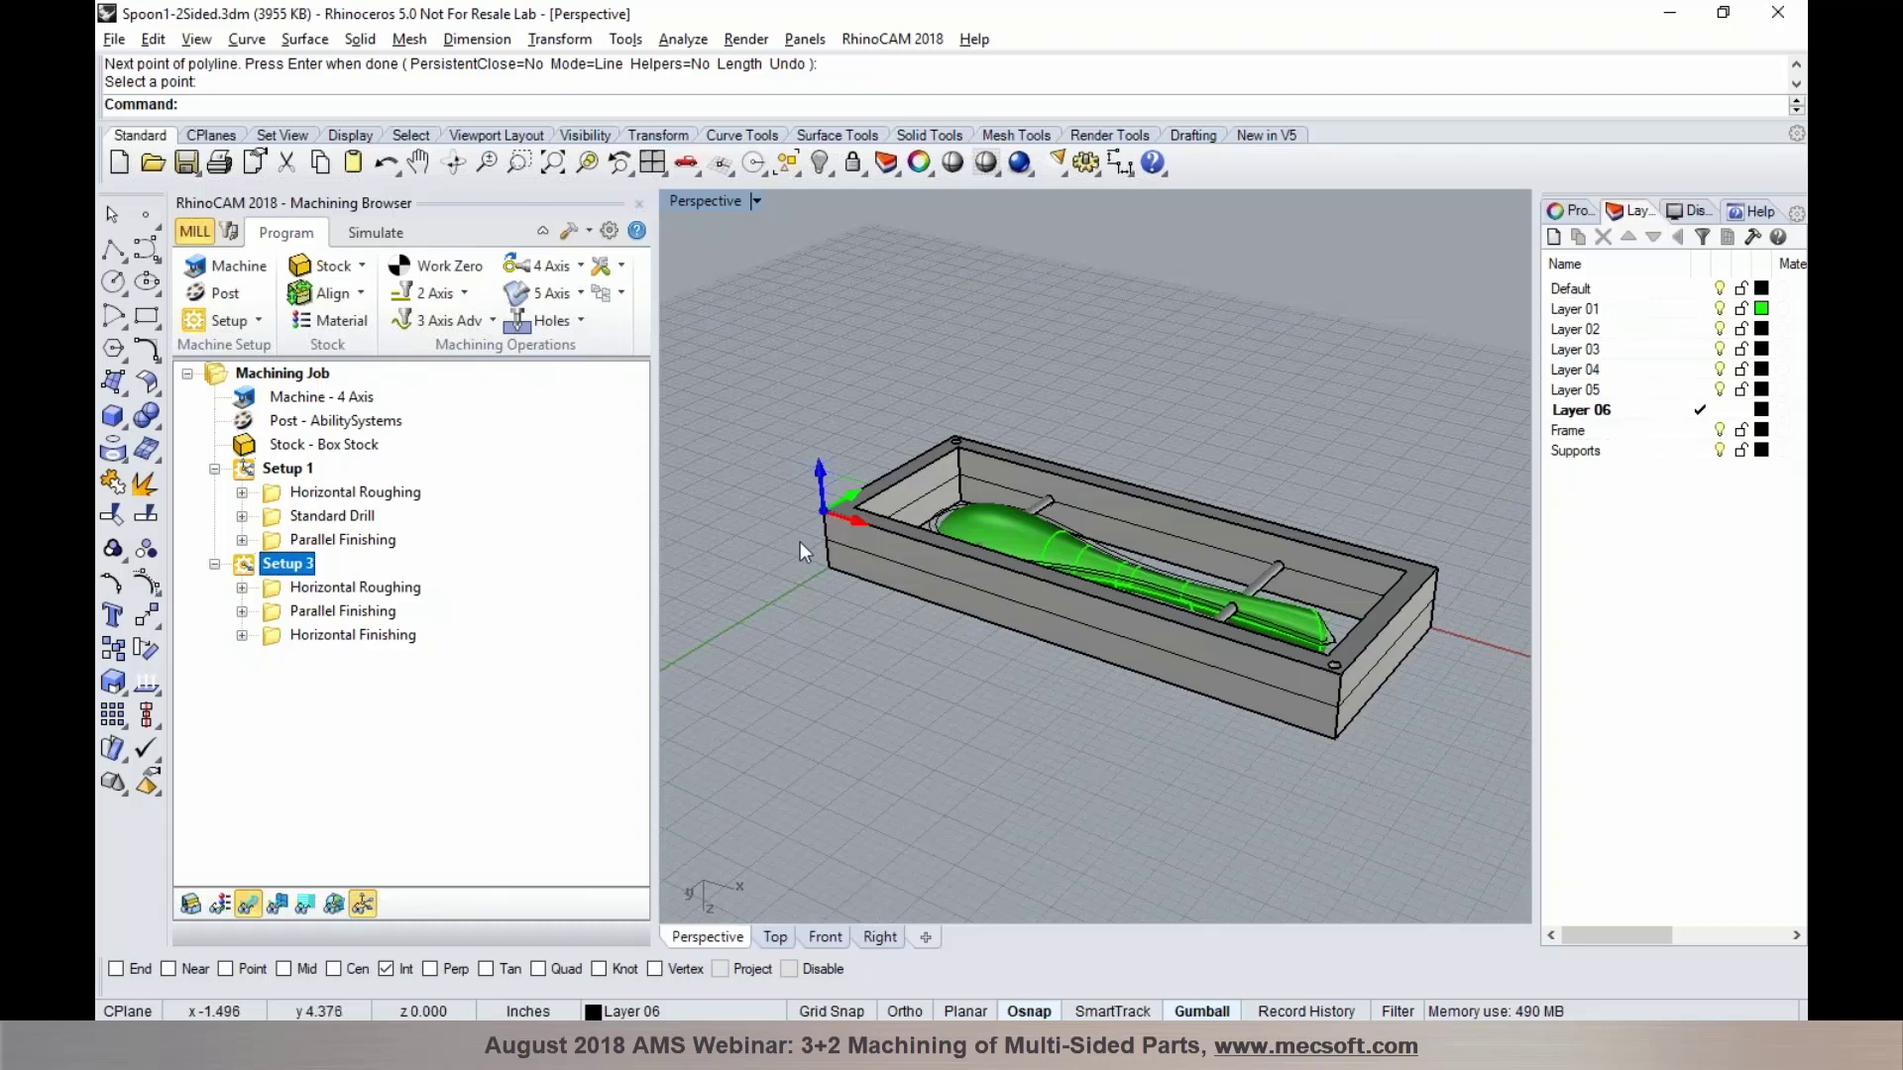
left_click(349, 590)
left_click(348, 612)
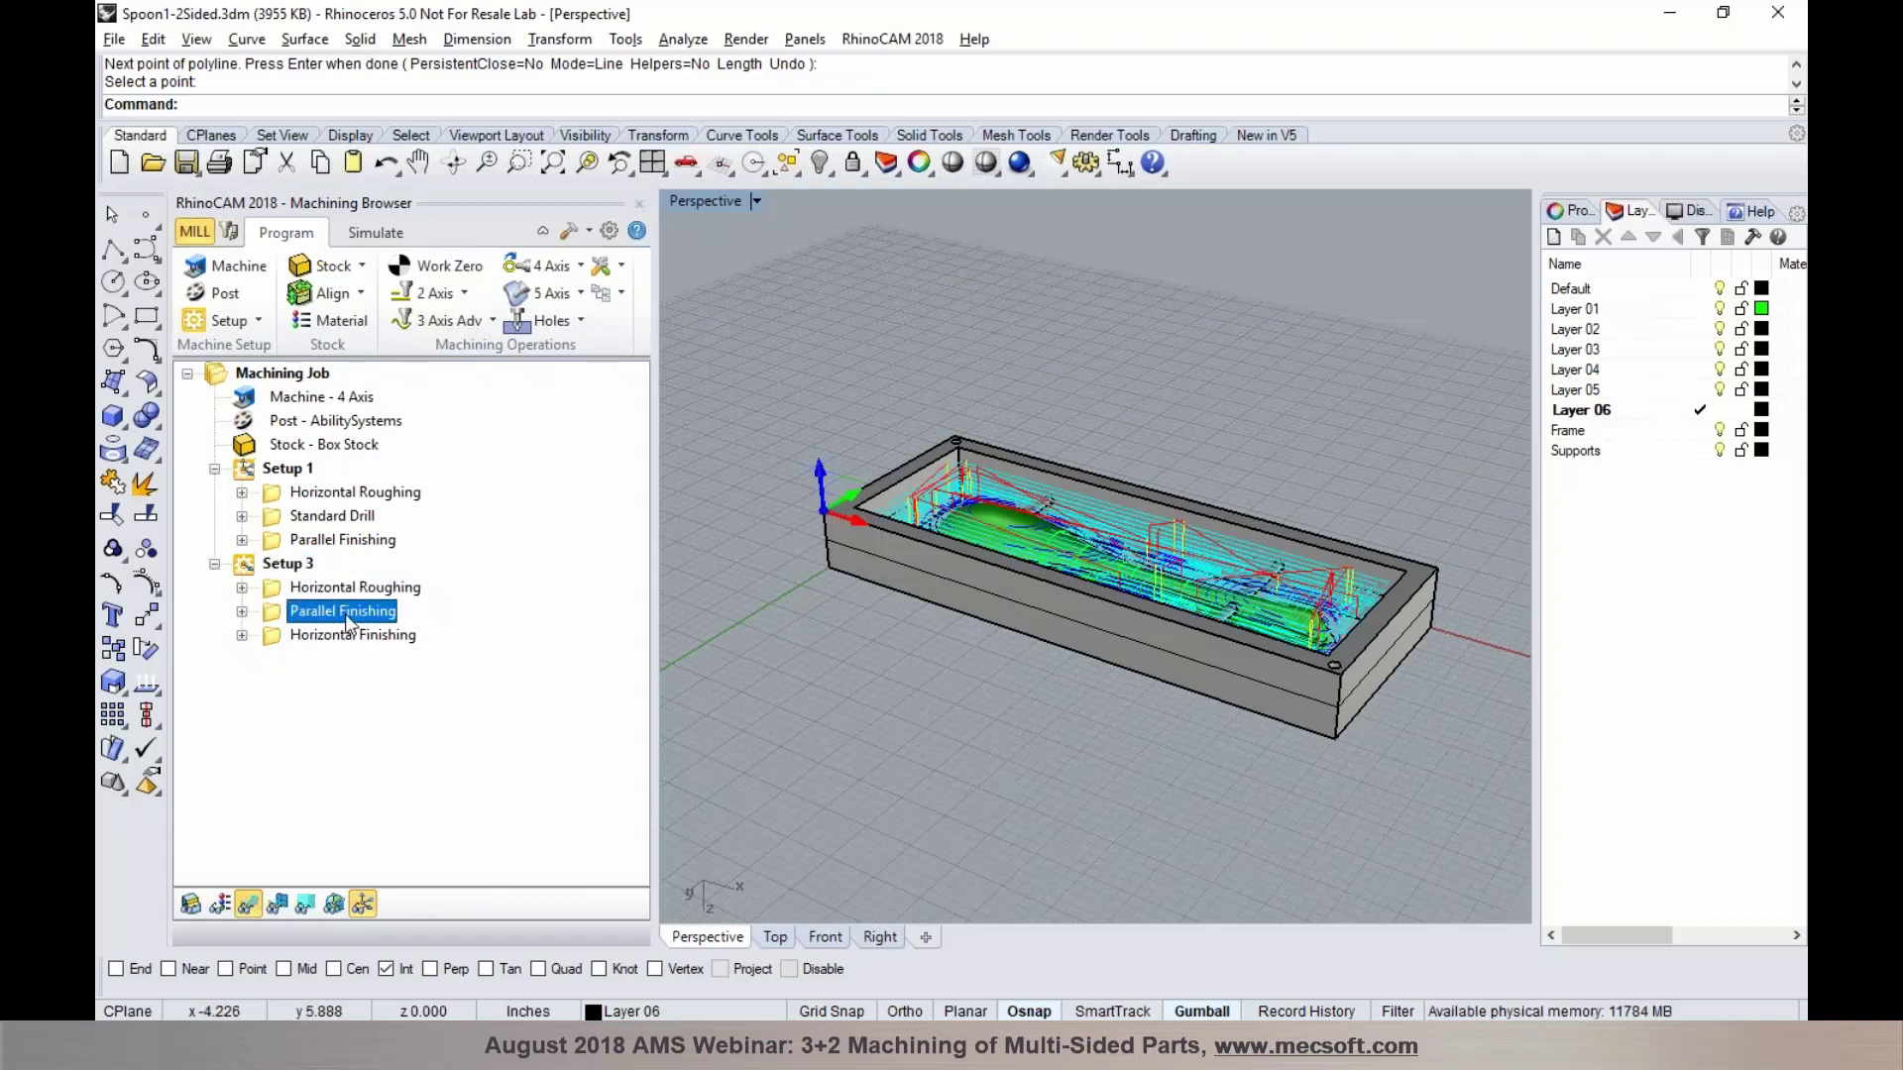
left_click(353, 635)
right_click_drag(1090, 745, 1081, 702)
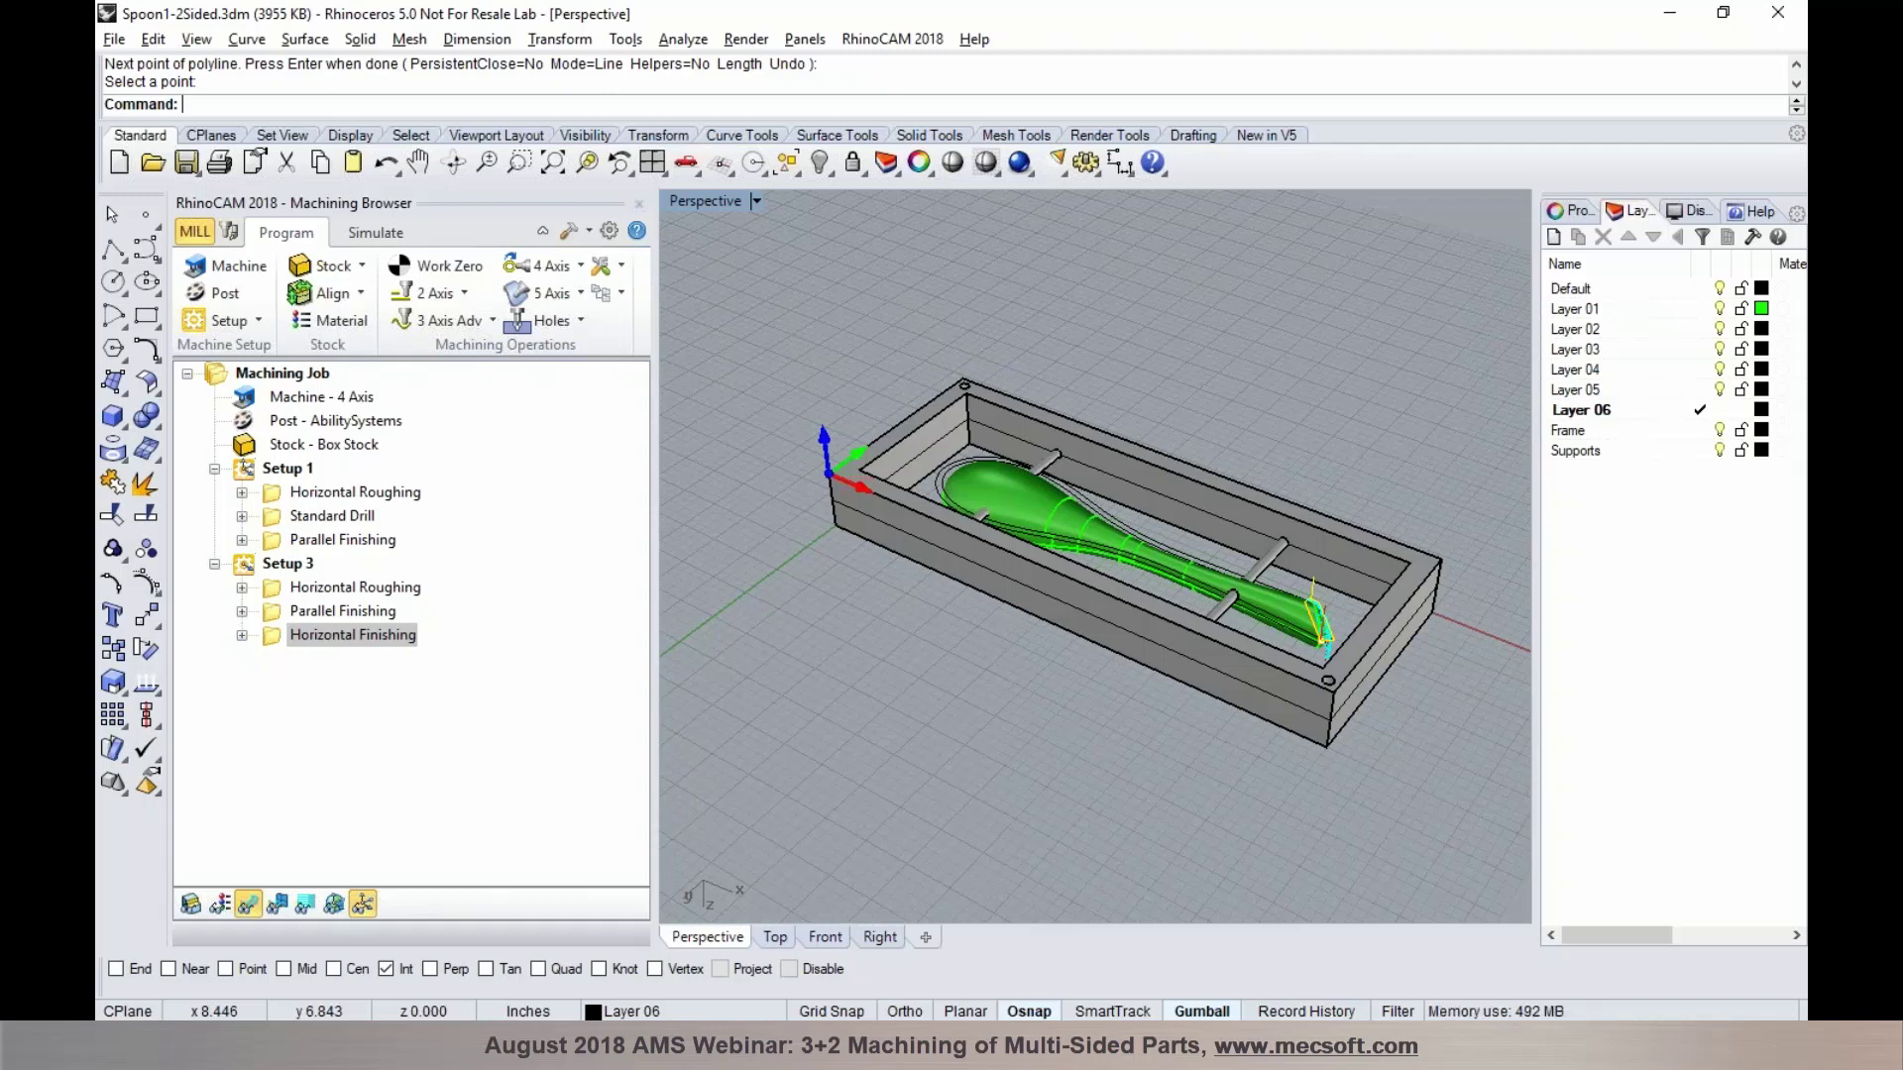
Switch to SOLIDWORKS with the PartOrient-4 part open in VisualCAM 2018
left_click(1173, 1048)
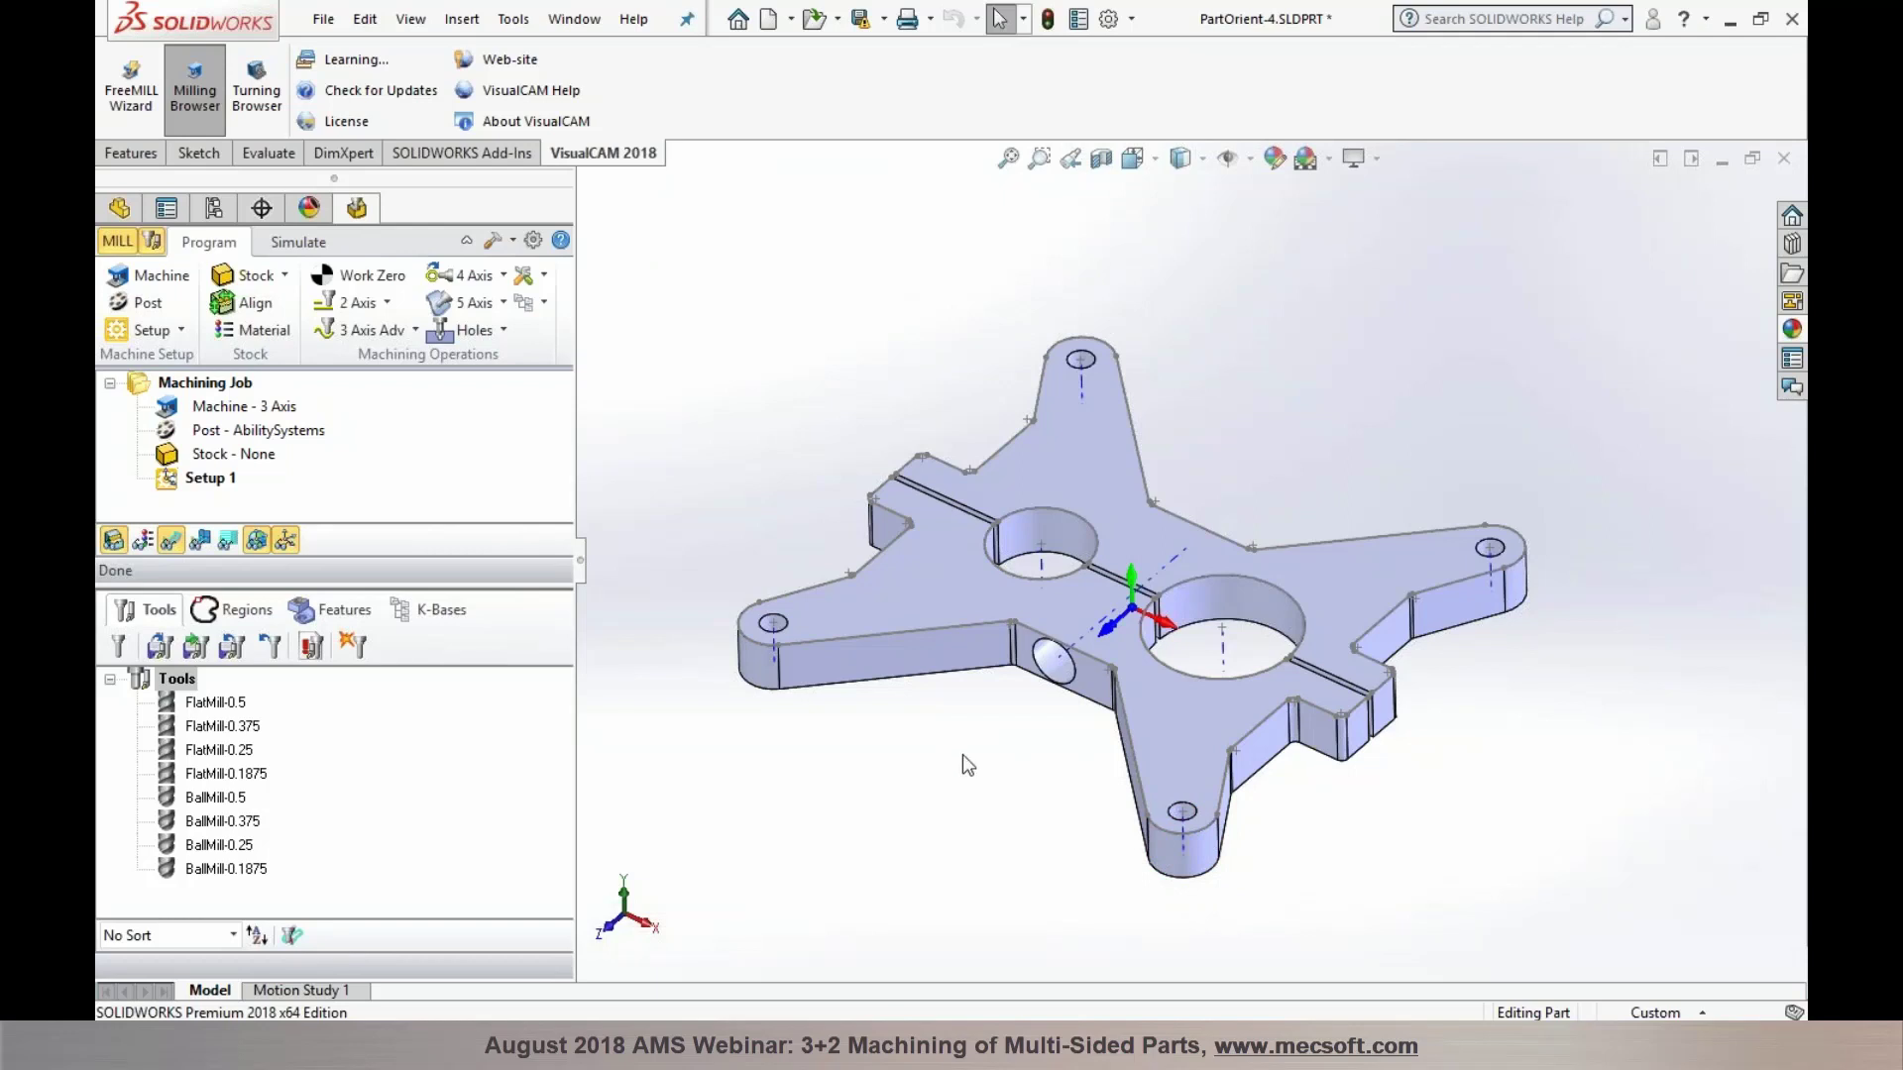
Examine the plate in the top view and at an angle, including its flat upper face and coordinate axes
scroll(961, 754, "up", 1)
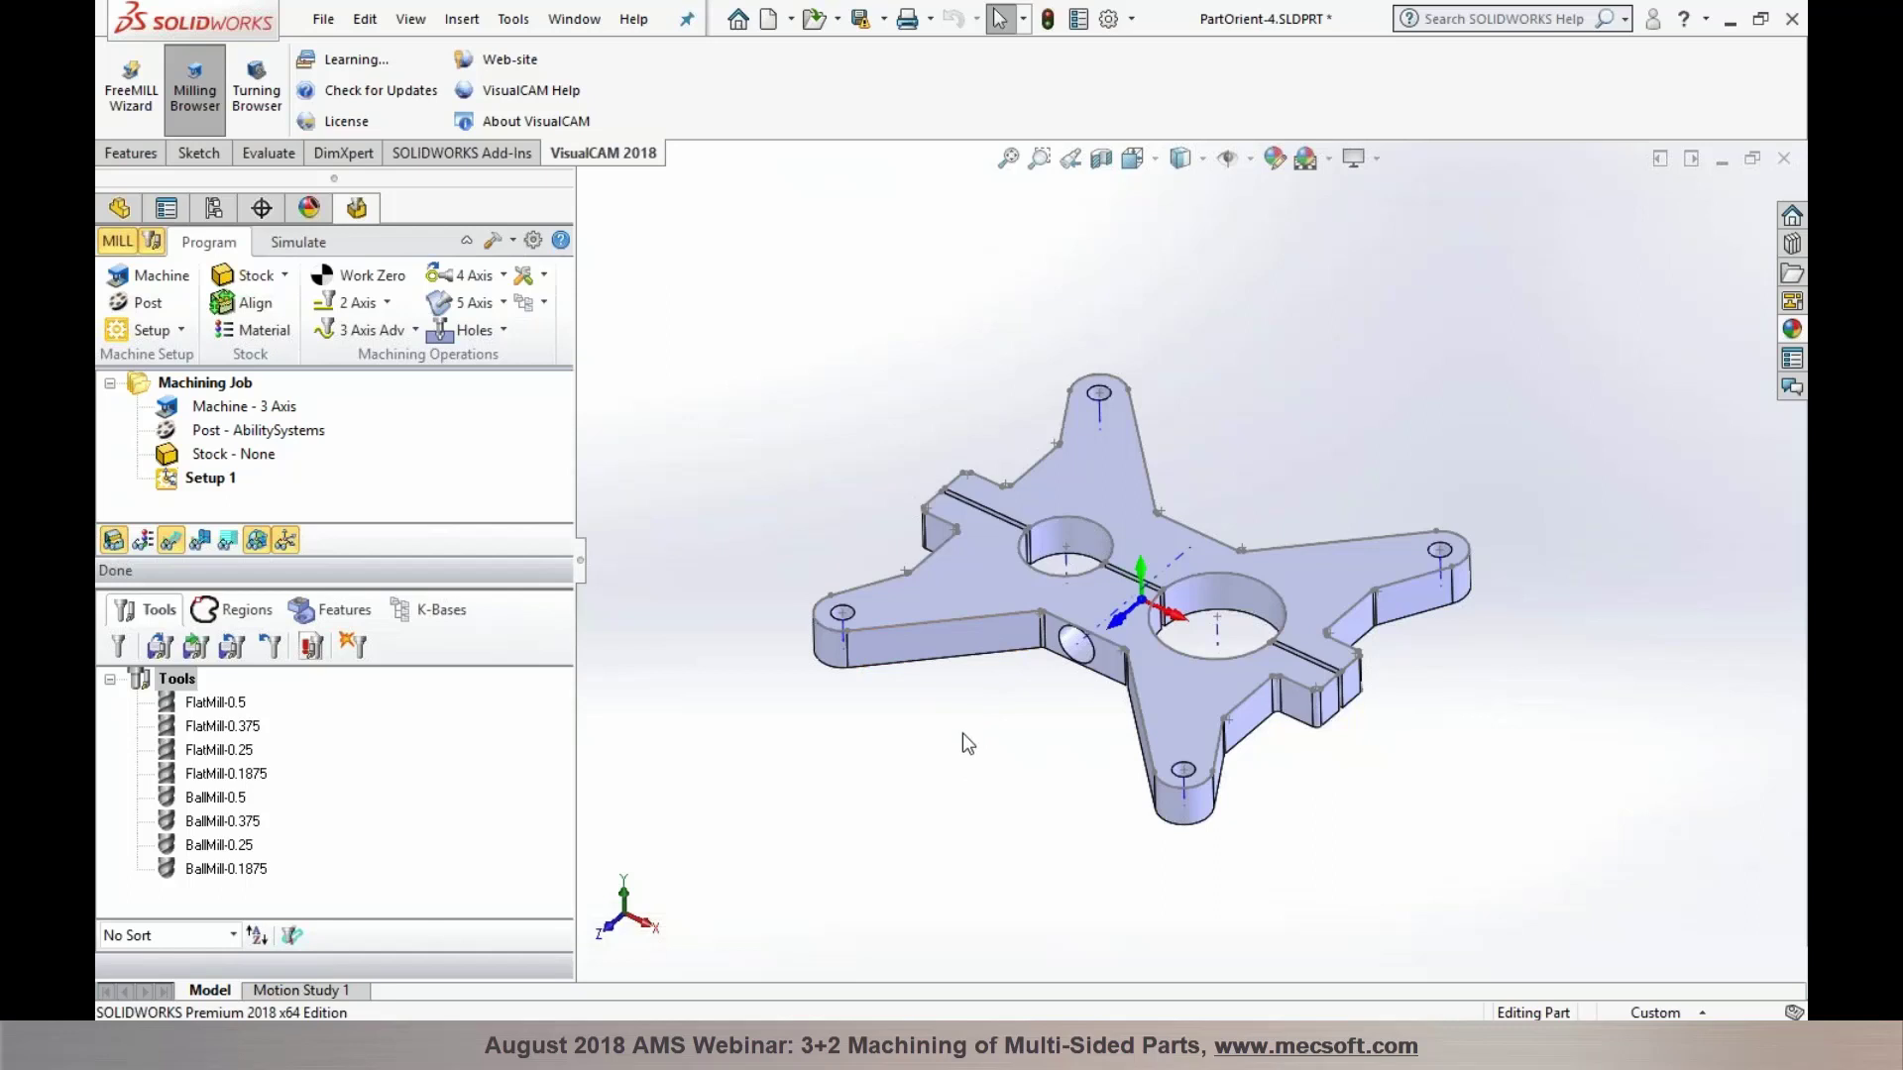
left_click(1154, 161)
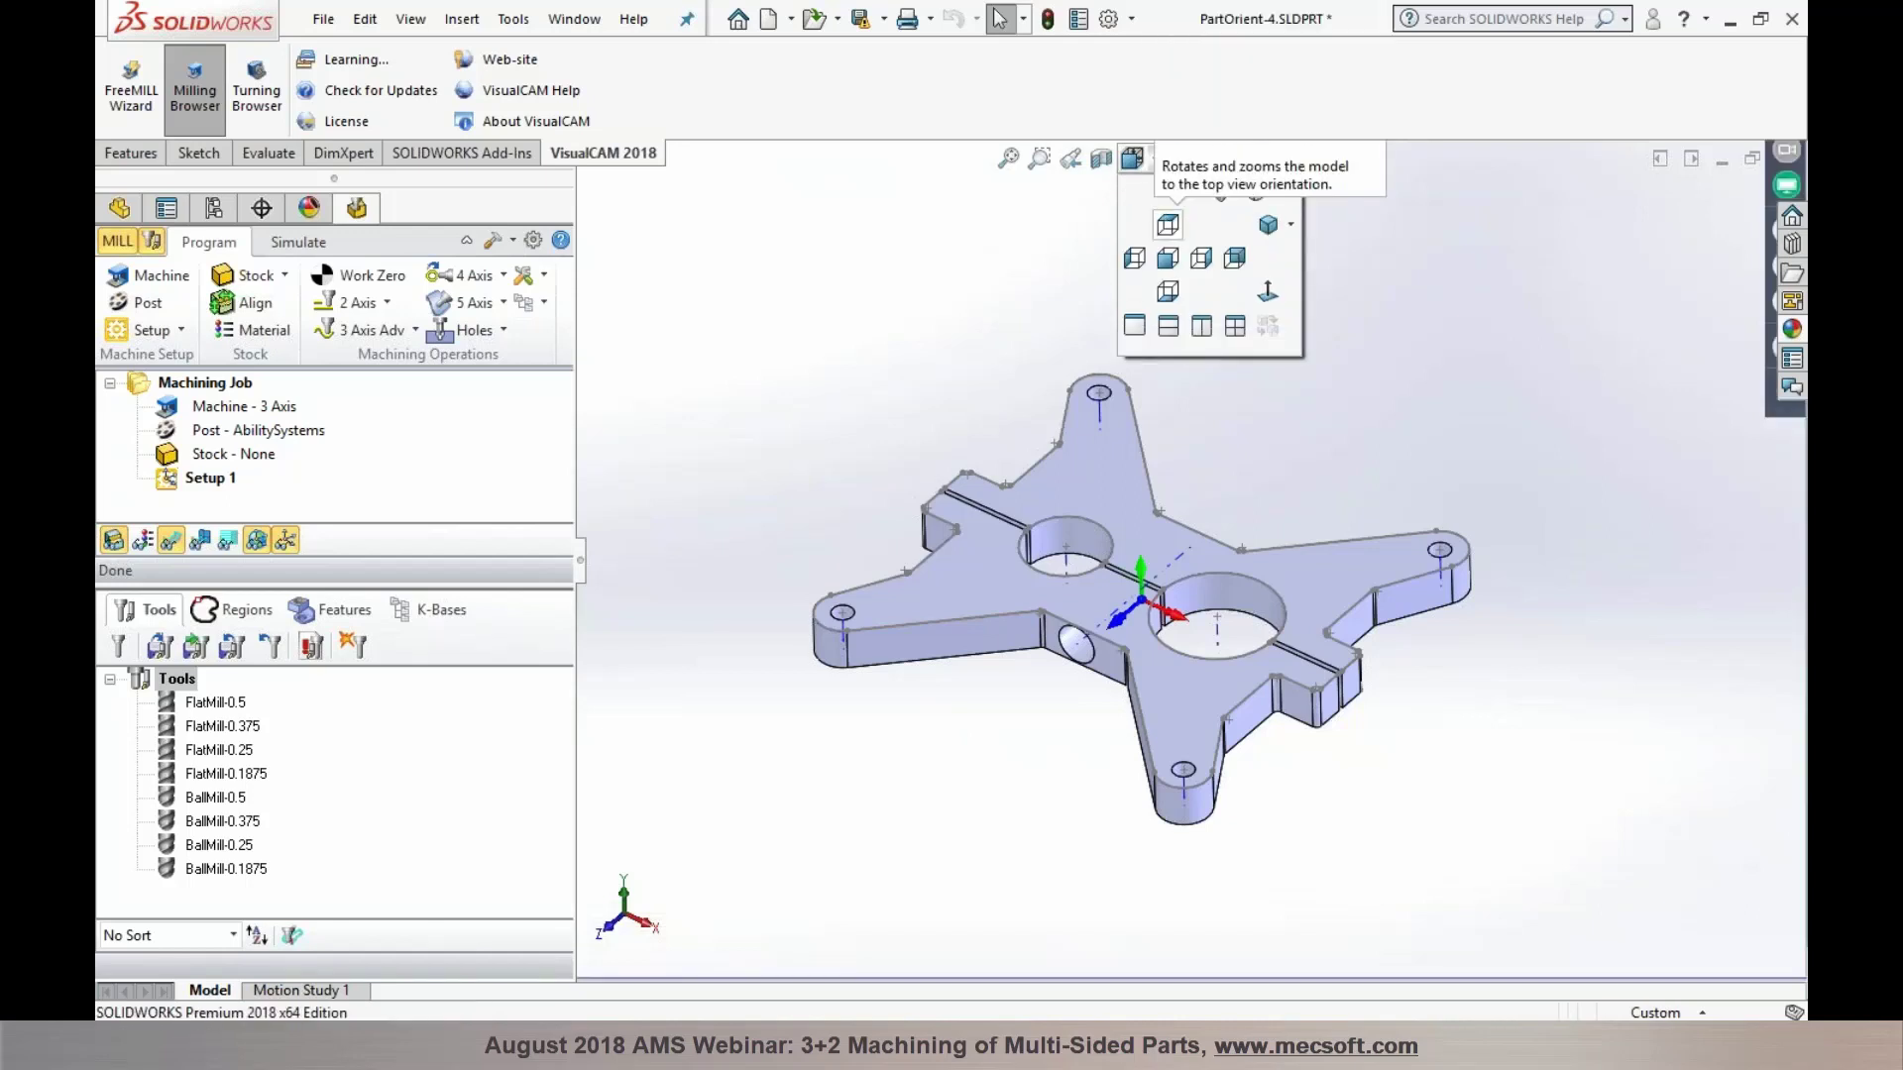
left_click(1168, 224)
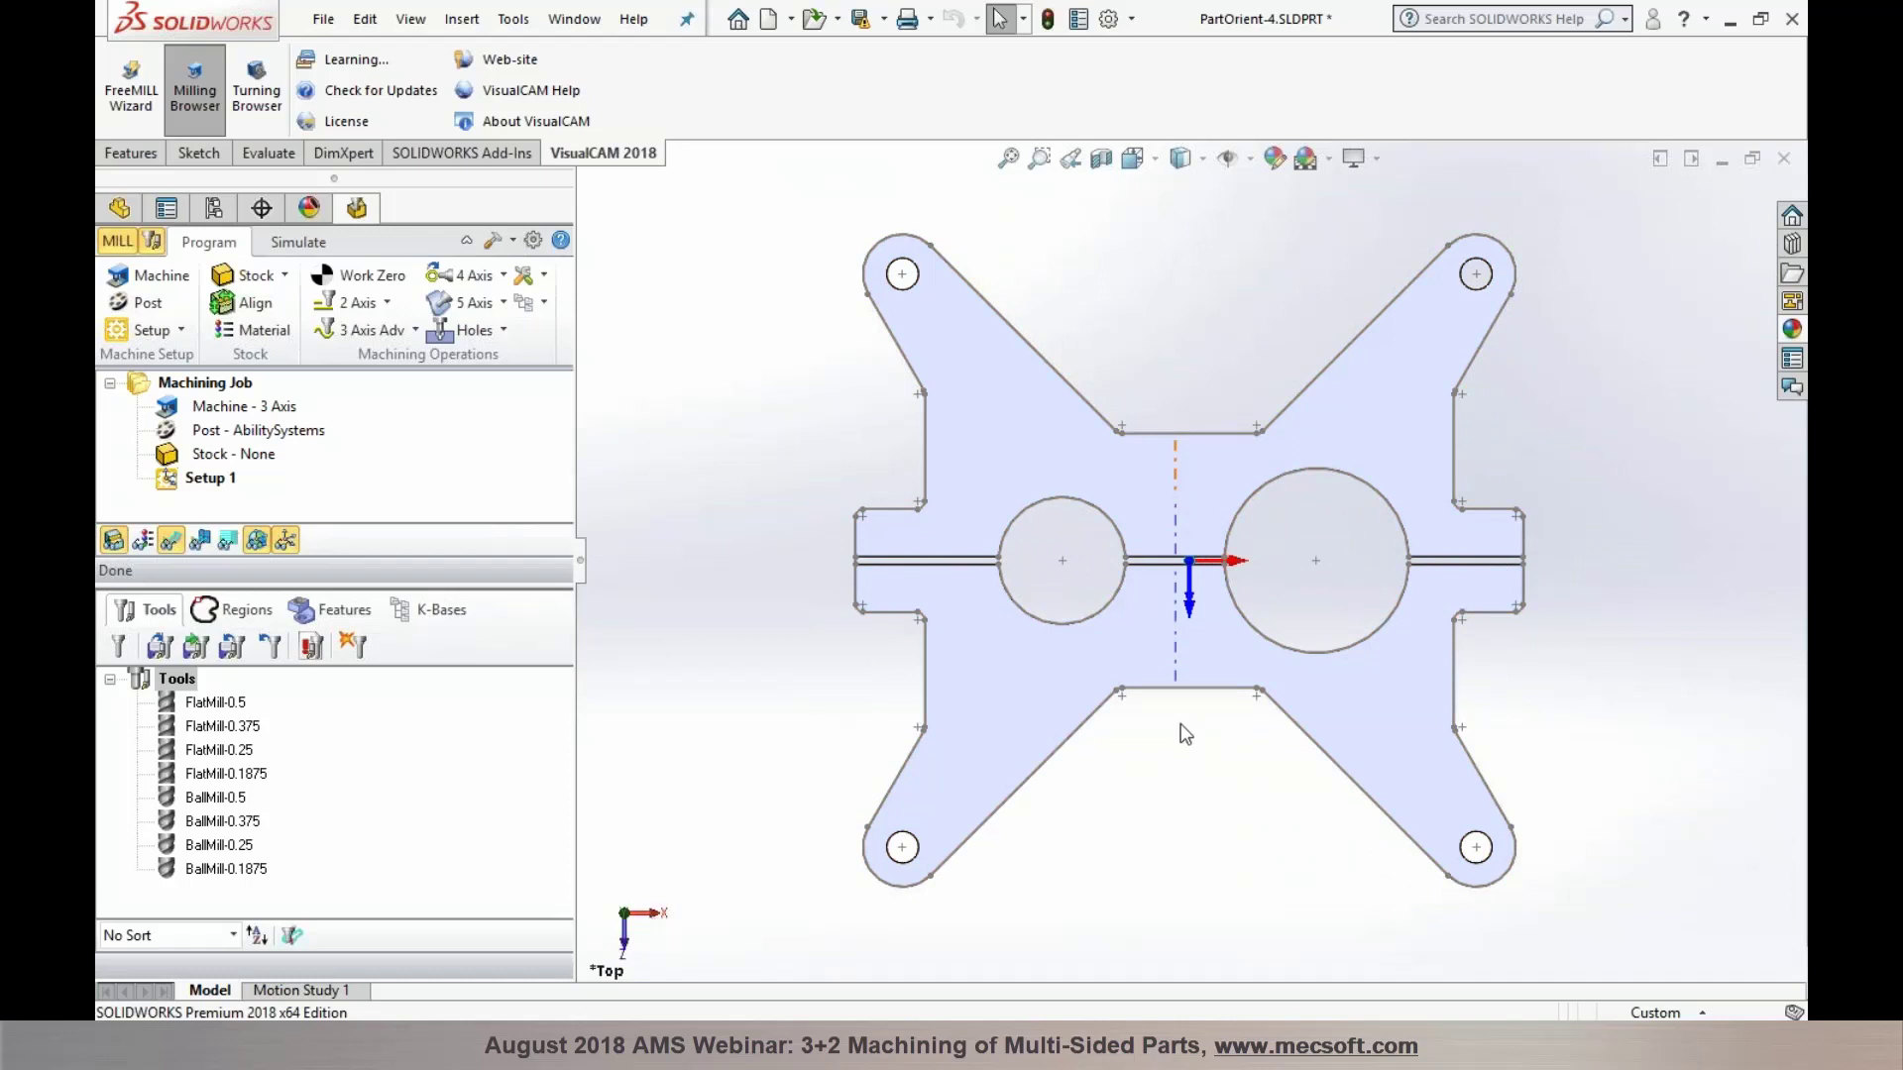
middle_click_drag(1168, 799, 1091, 448)
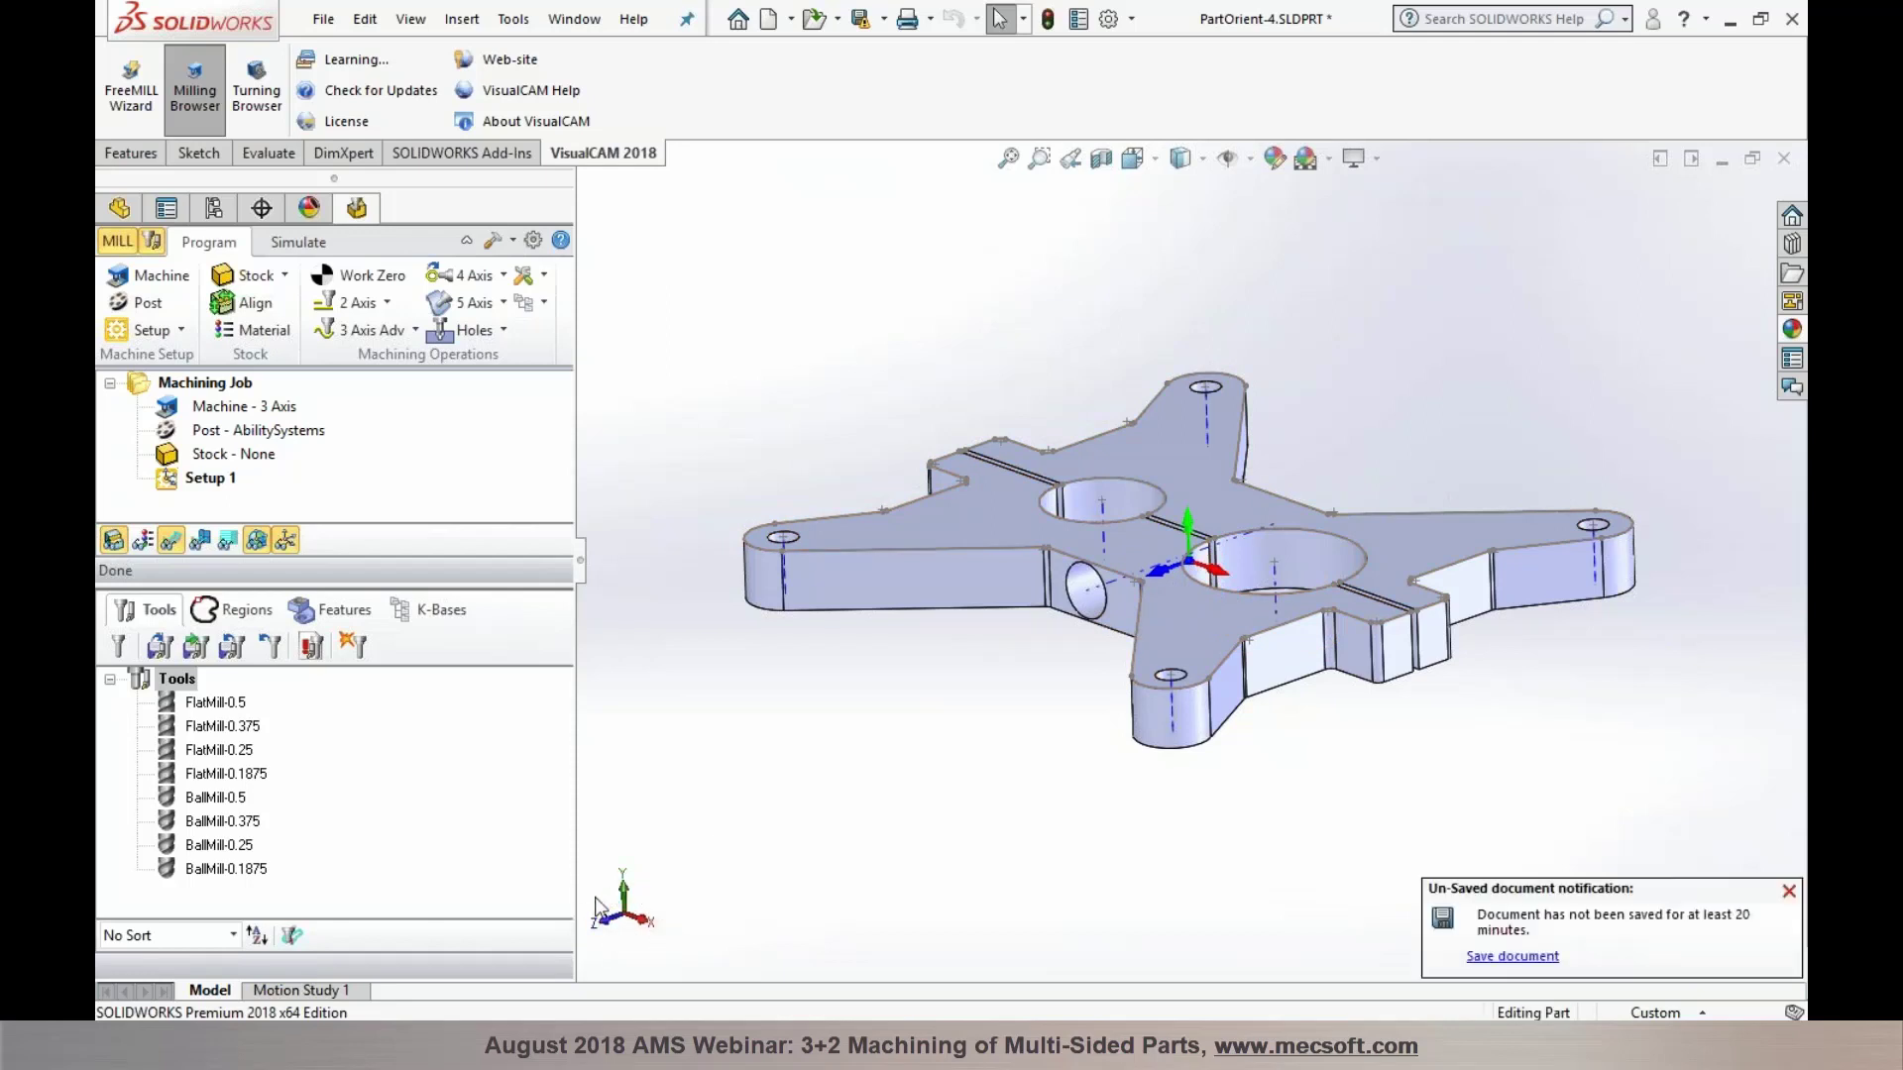
left_click(1789, 891)
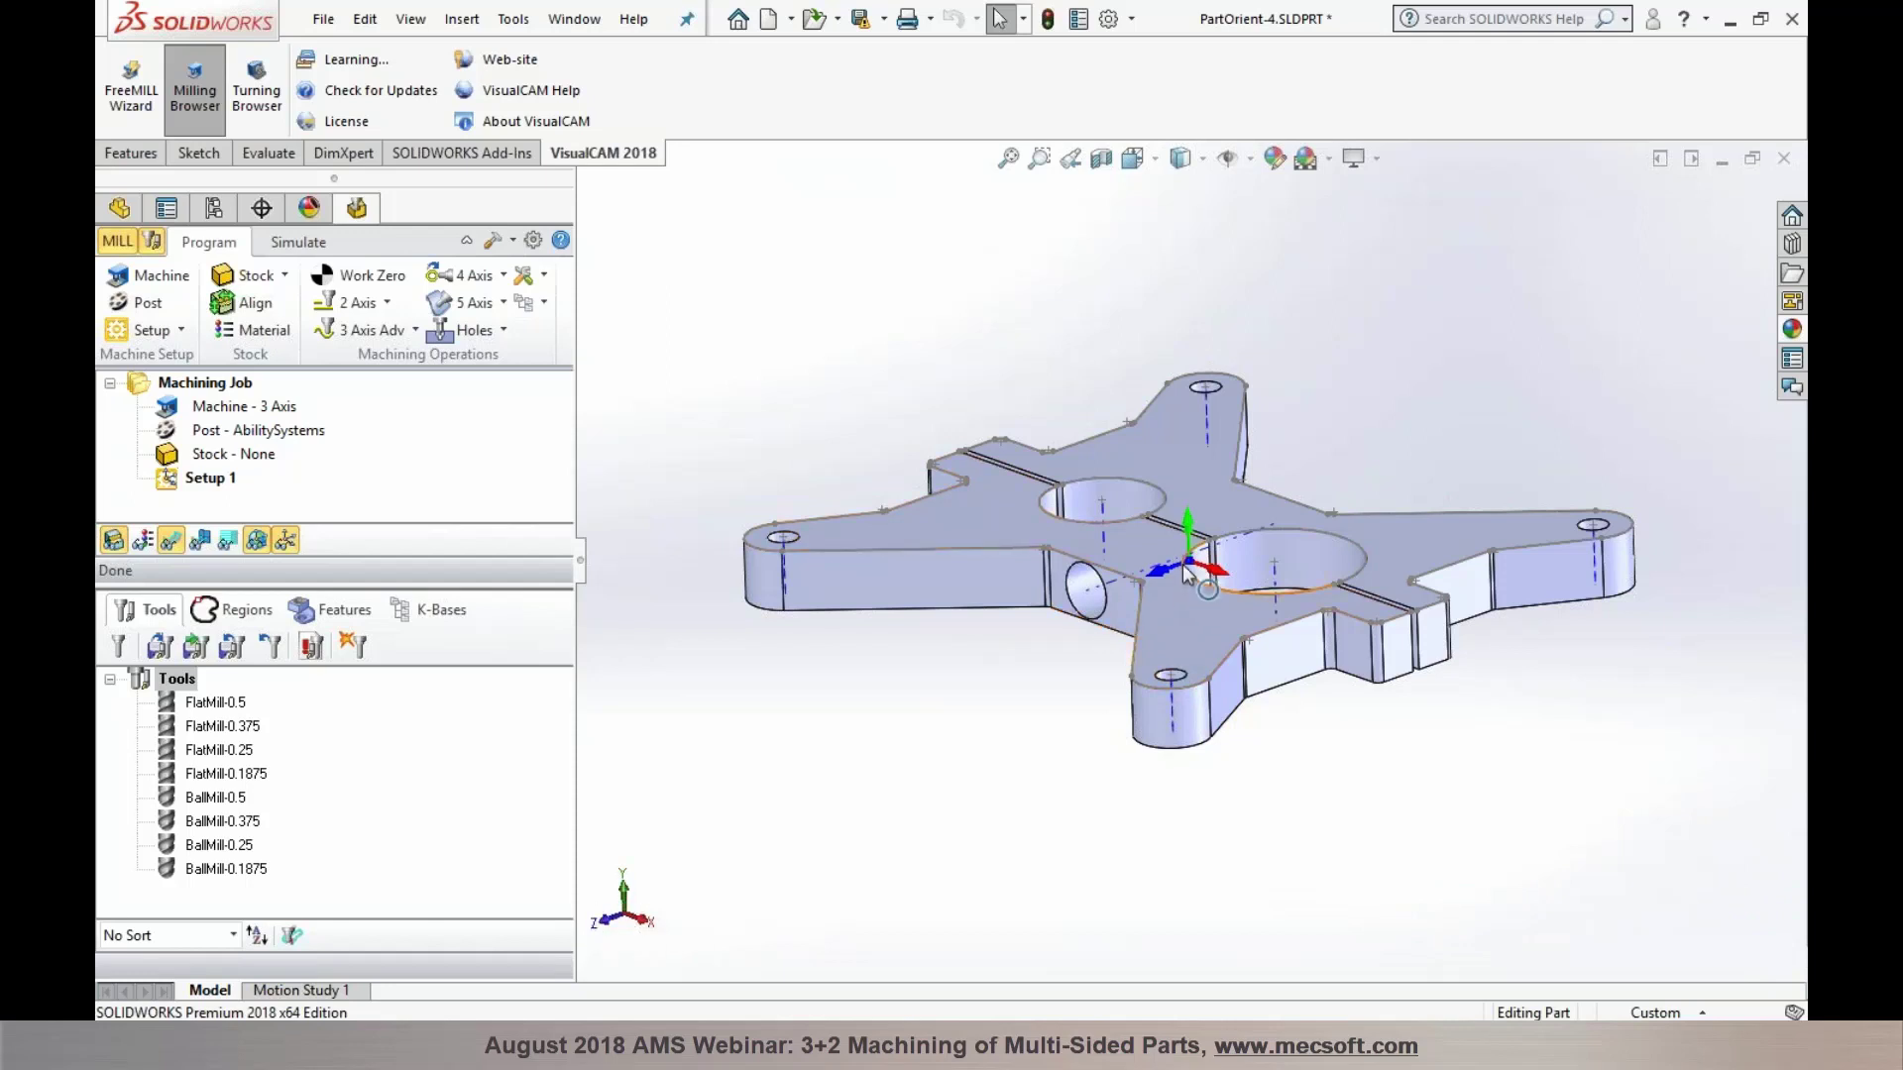
middle_click_drag(1020, 745, 1023, 756)
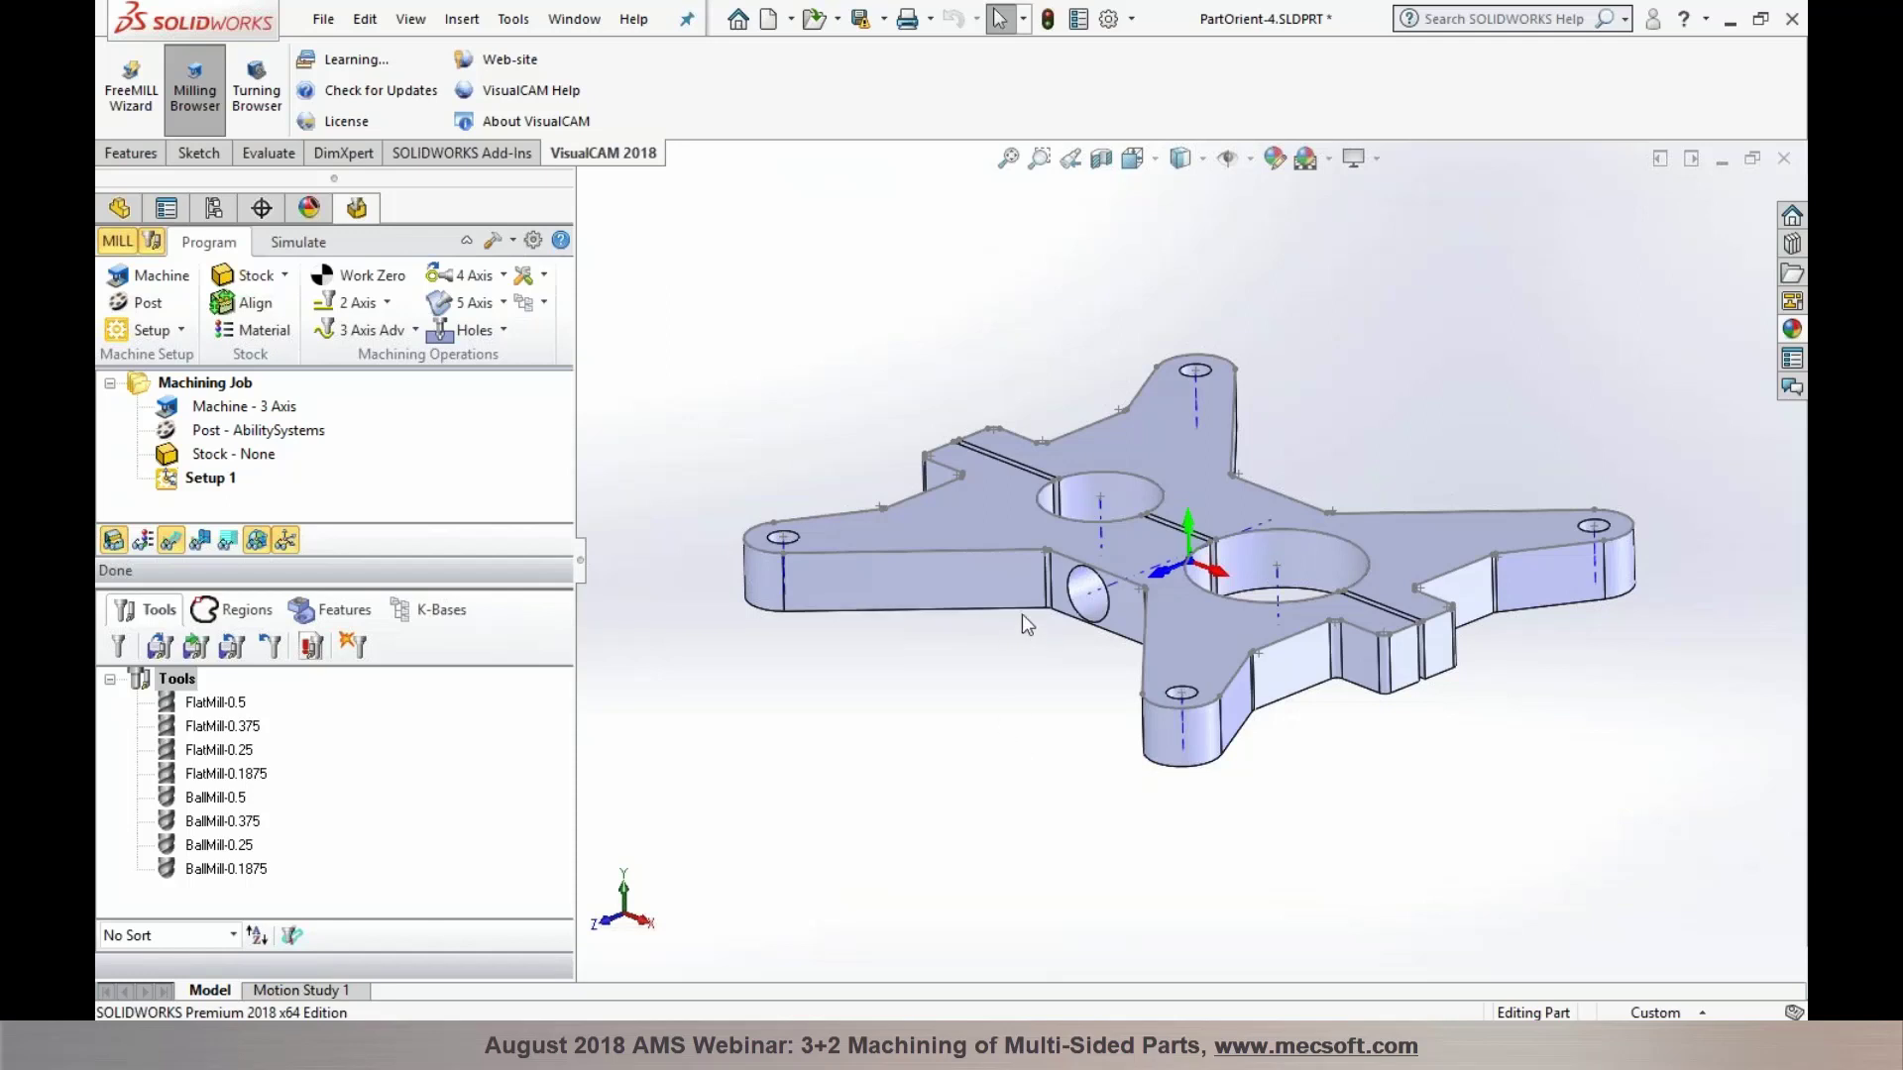
left_click(972, 509)
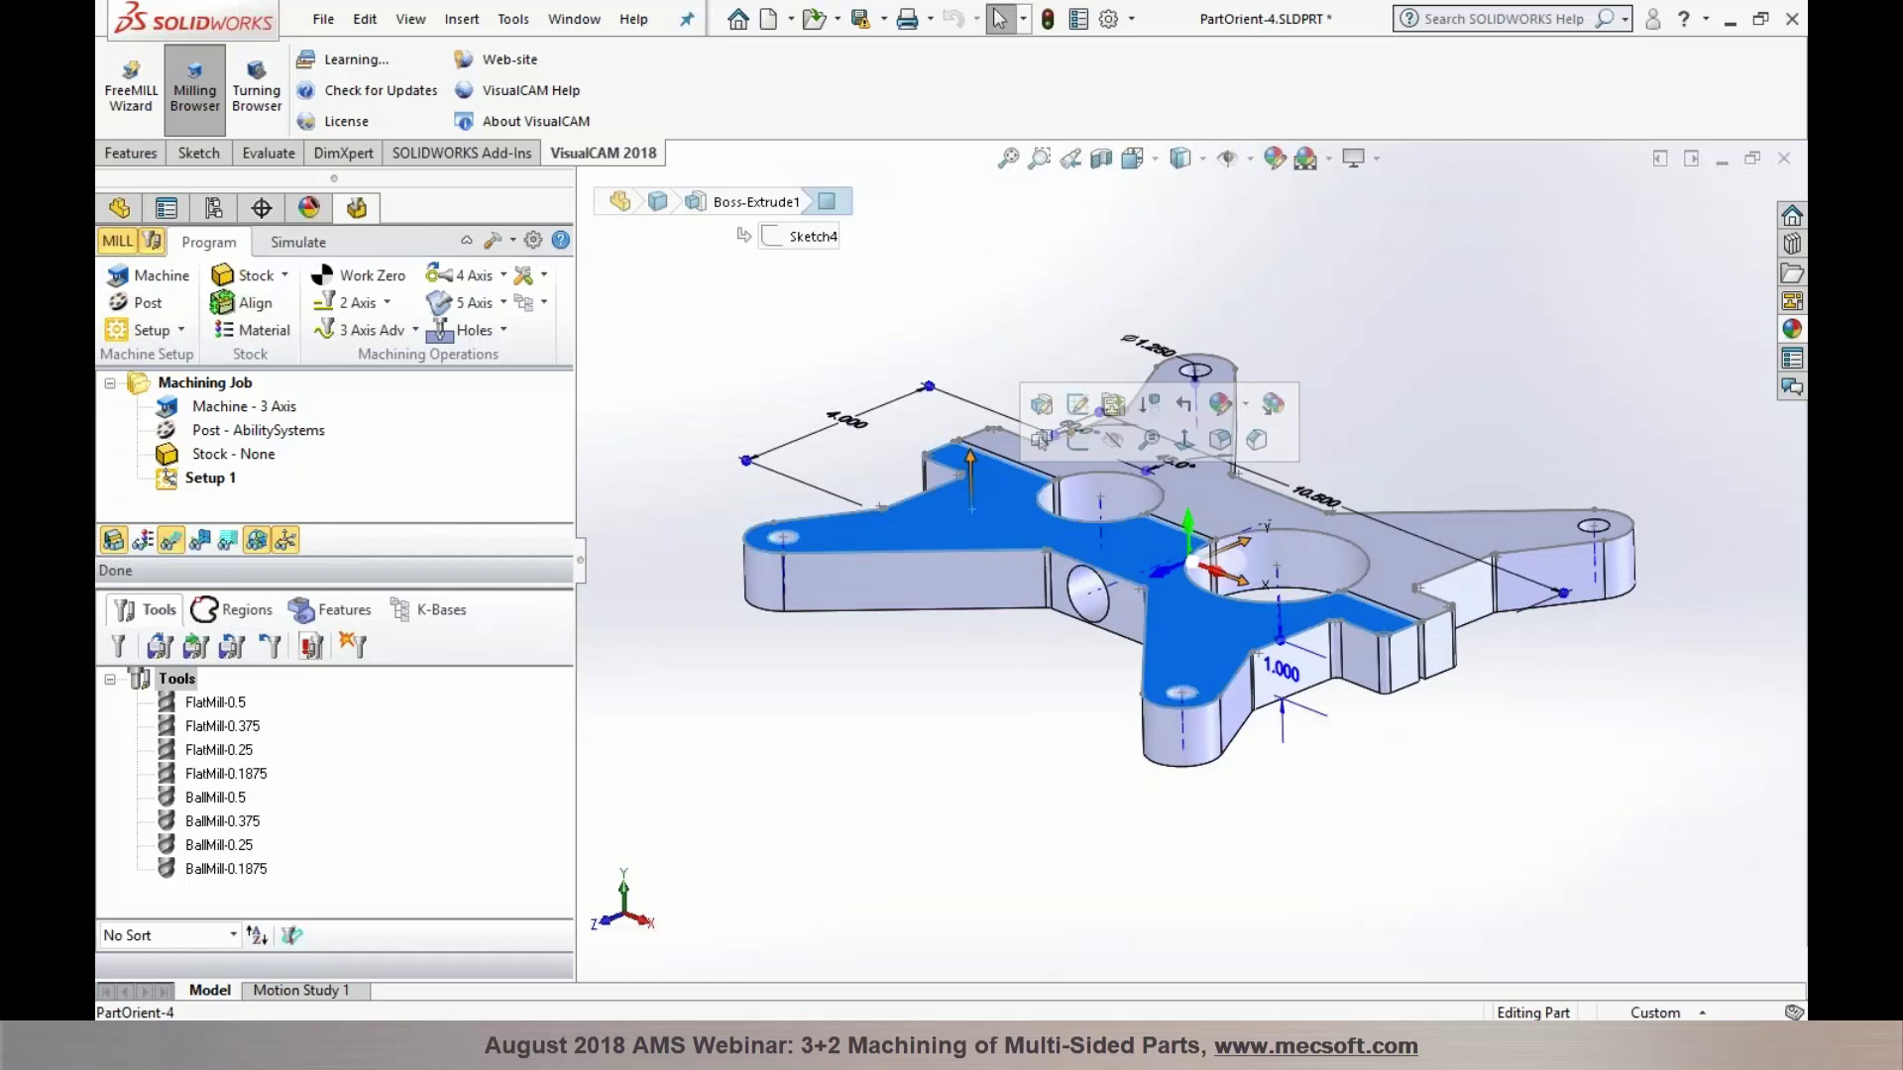
left_click(979, 698)
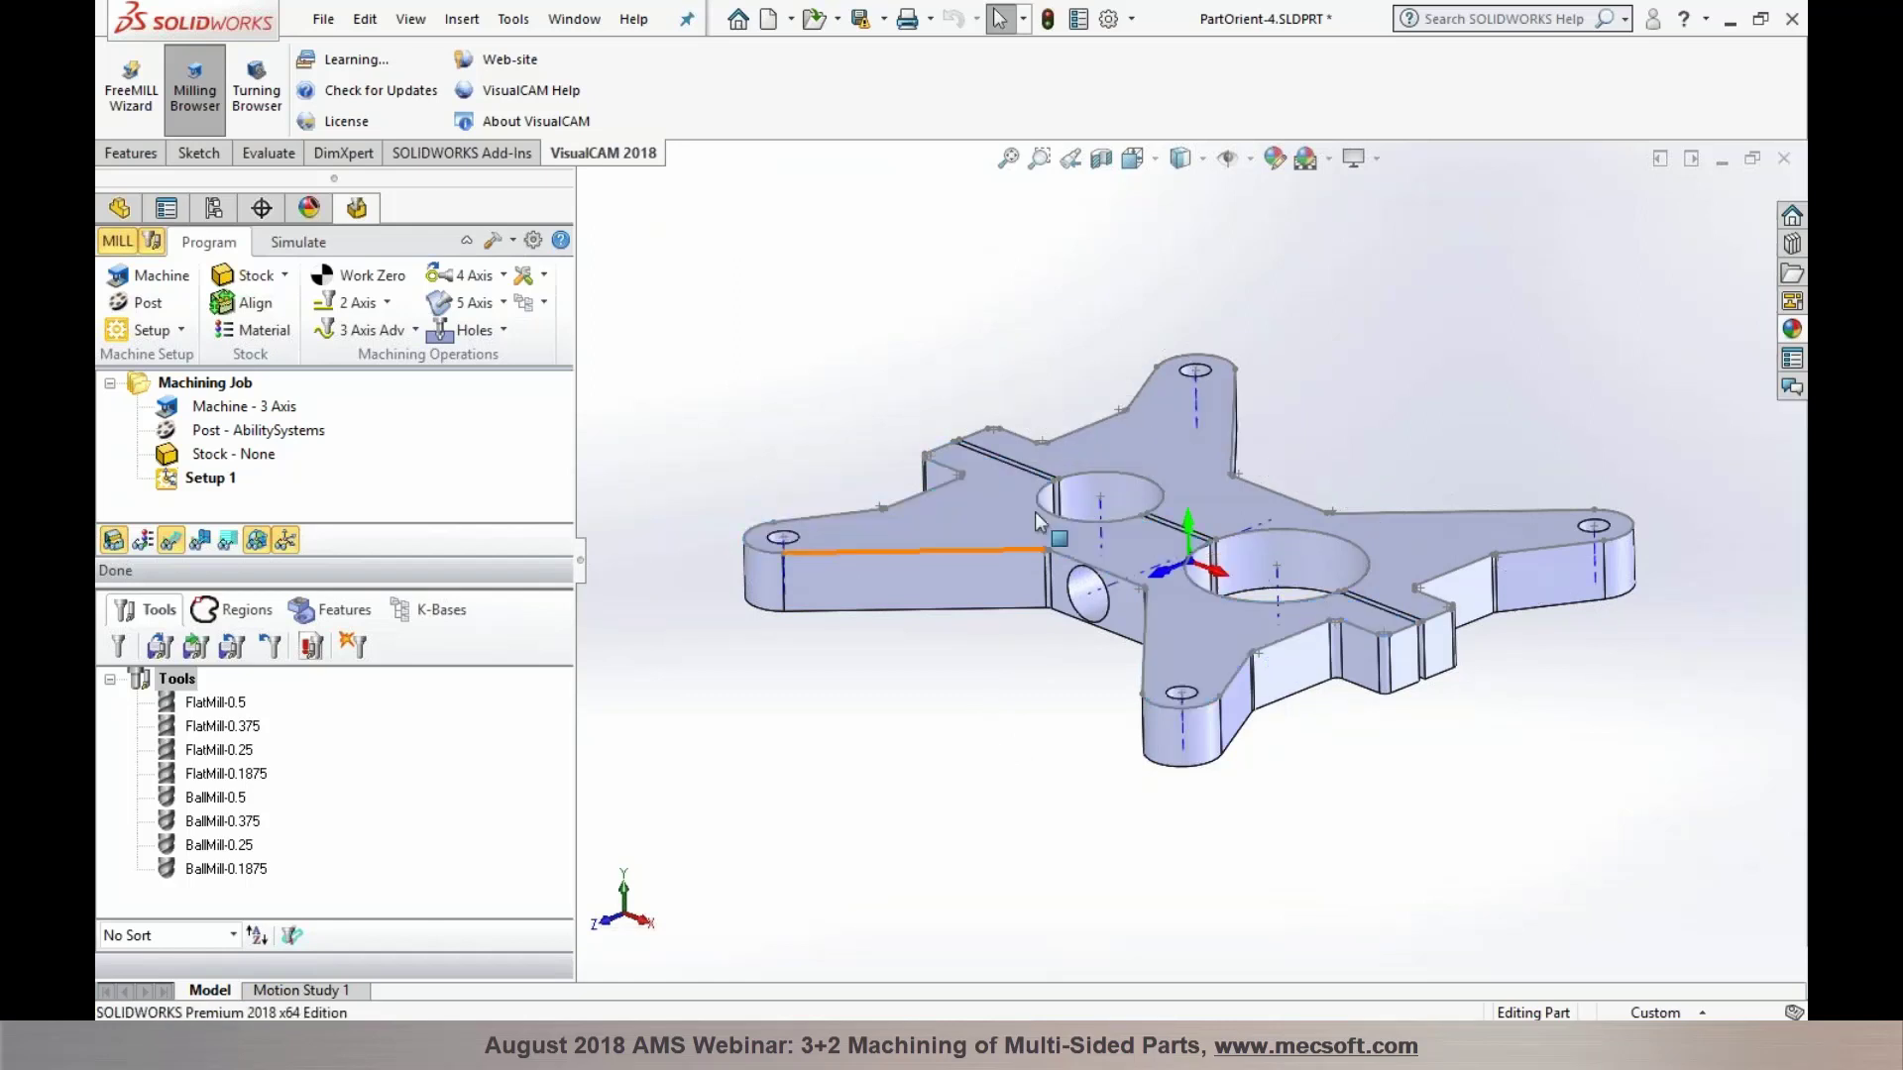
left_click(997, 491)
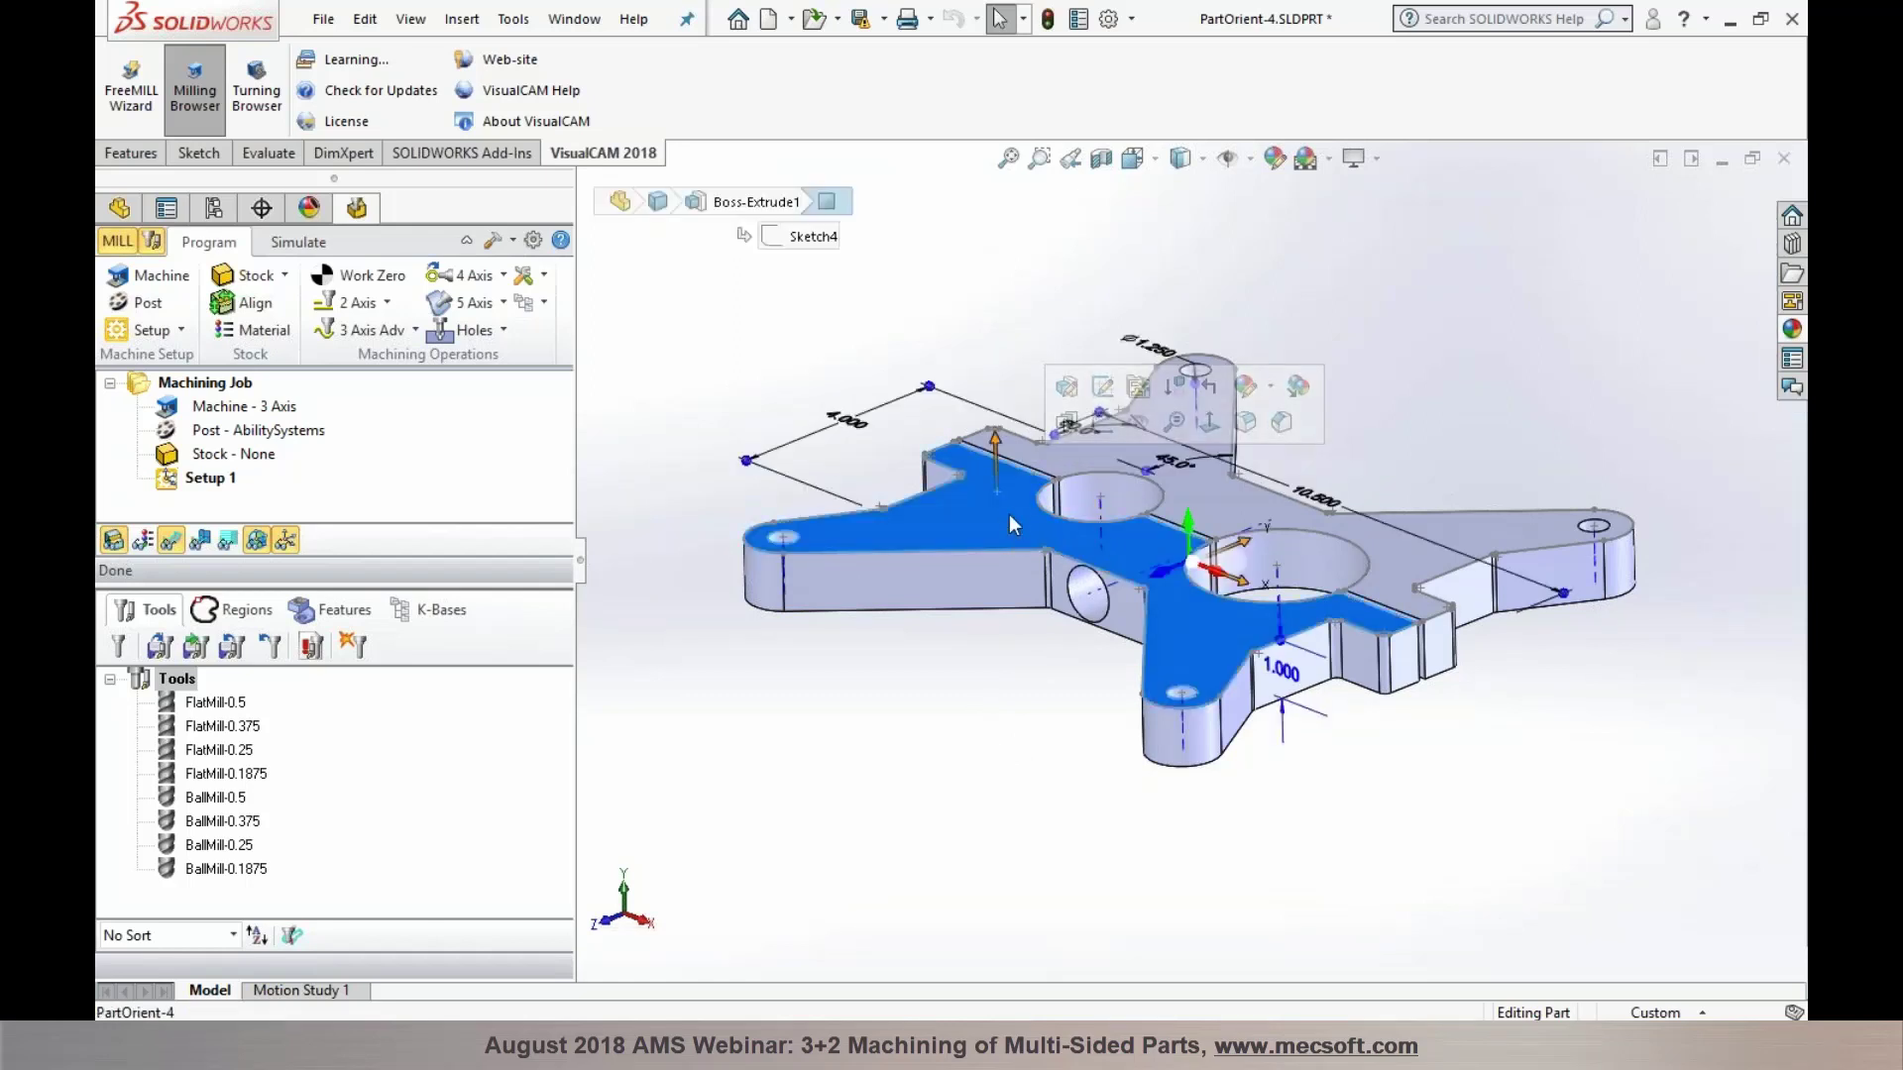
left_click(1012, 698)
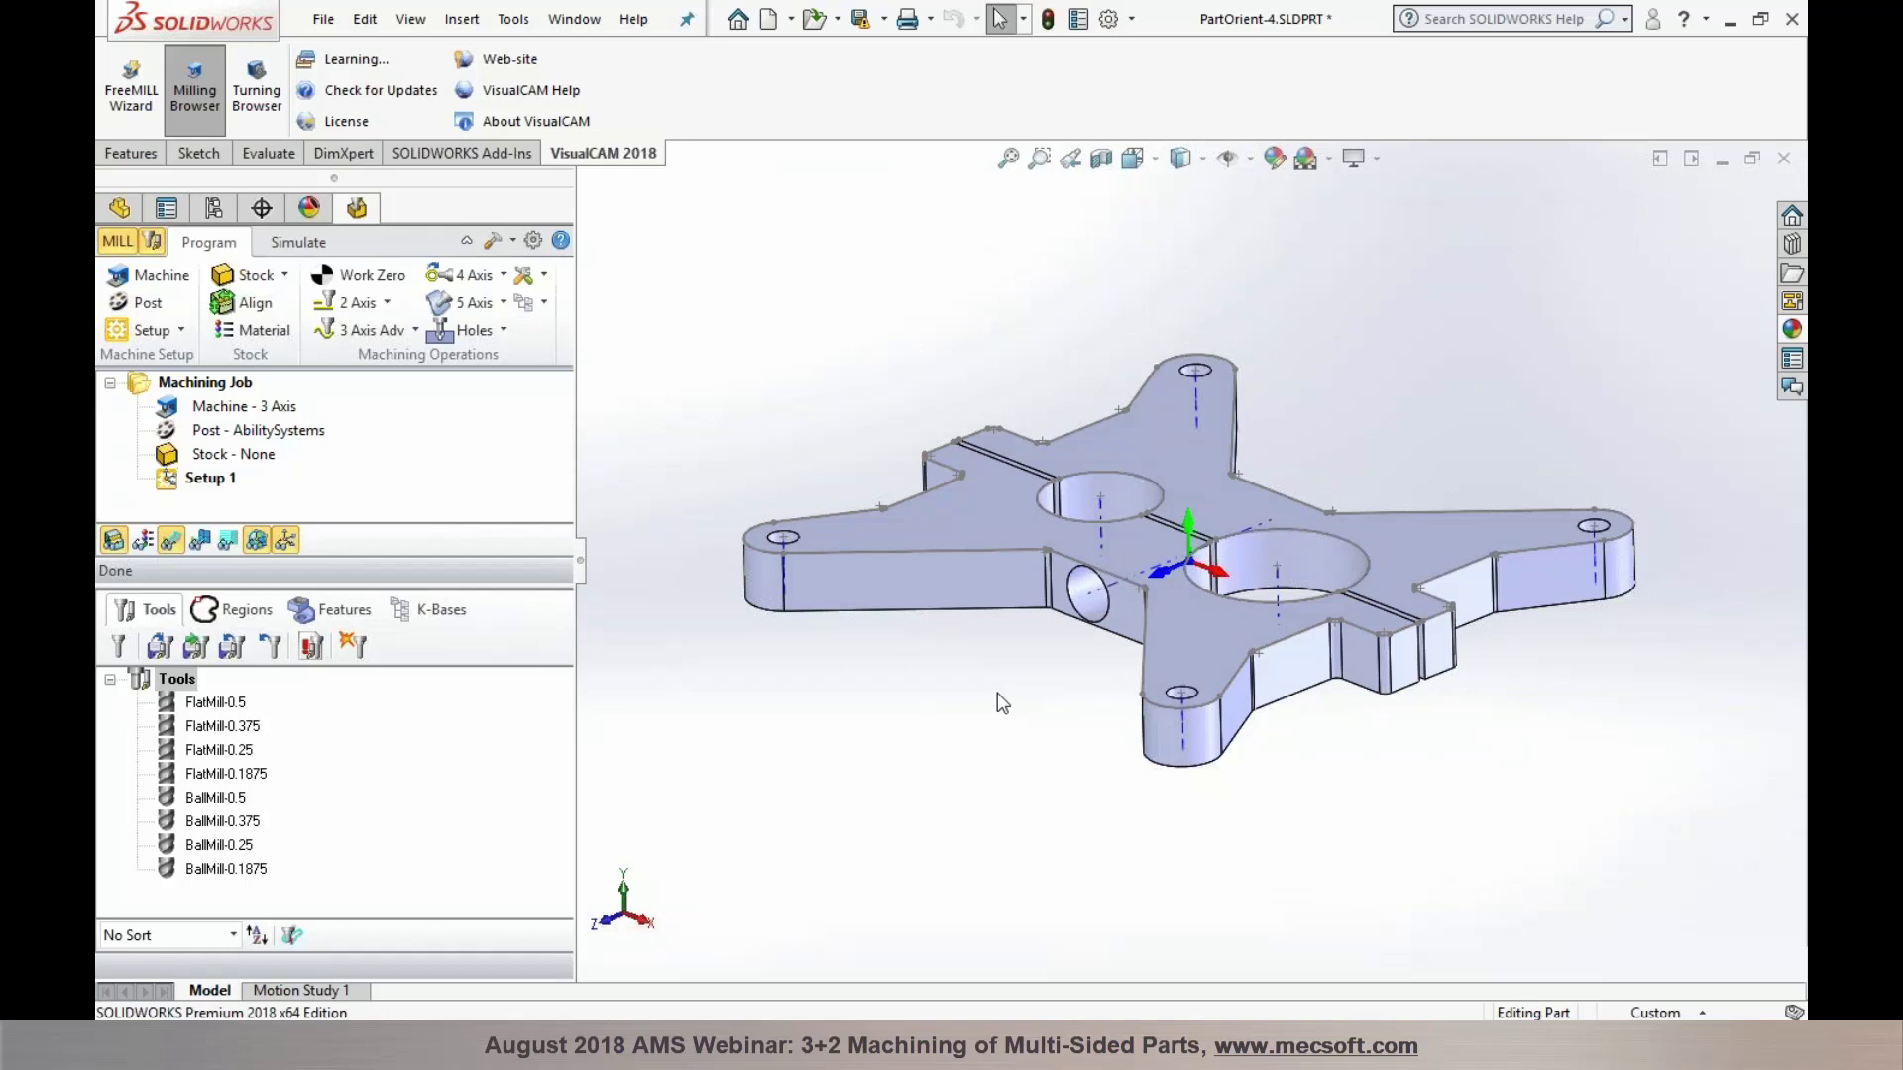
Open the machine tool setup and compare its coordinate system with the plate, viewed square to the upper face and at an angle
left_click(129, 282)
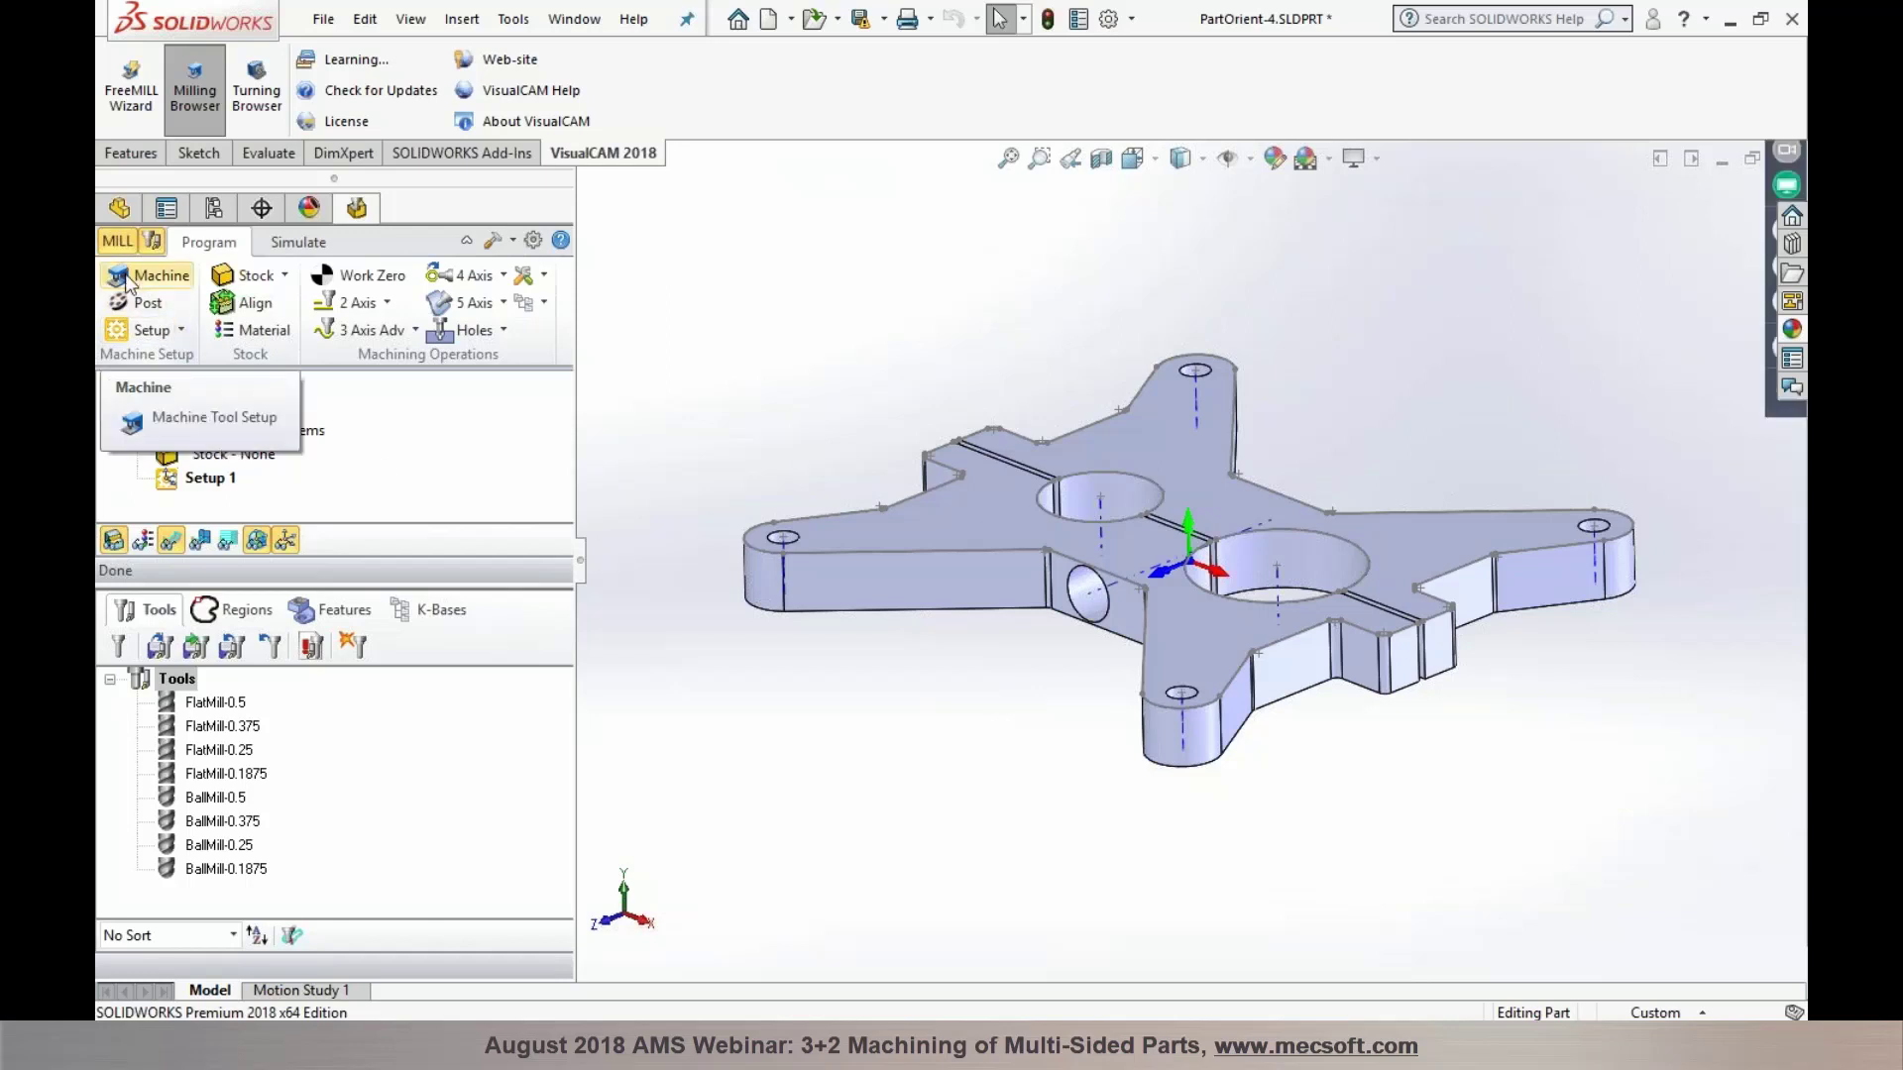
left_click(129, 281)
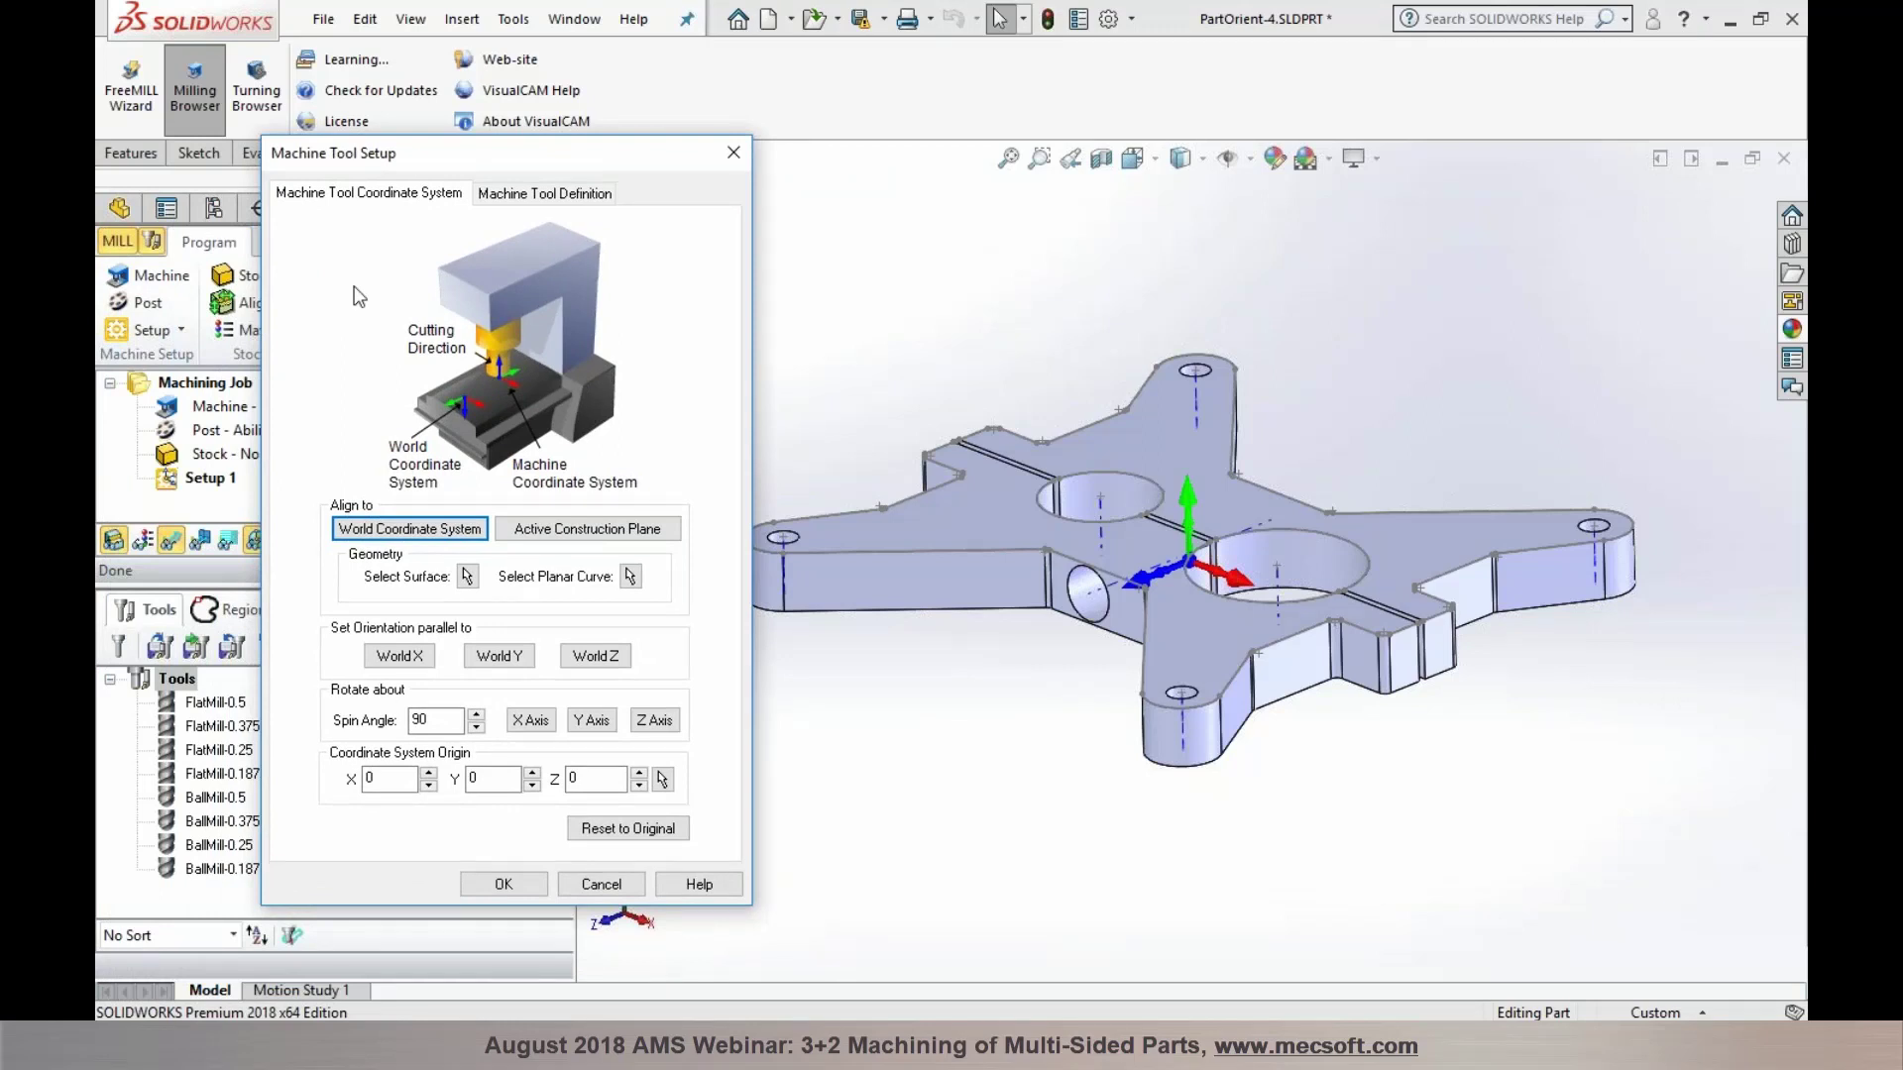
scroll(1462, 397, "down", 4)
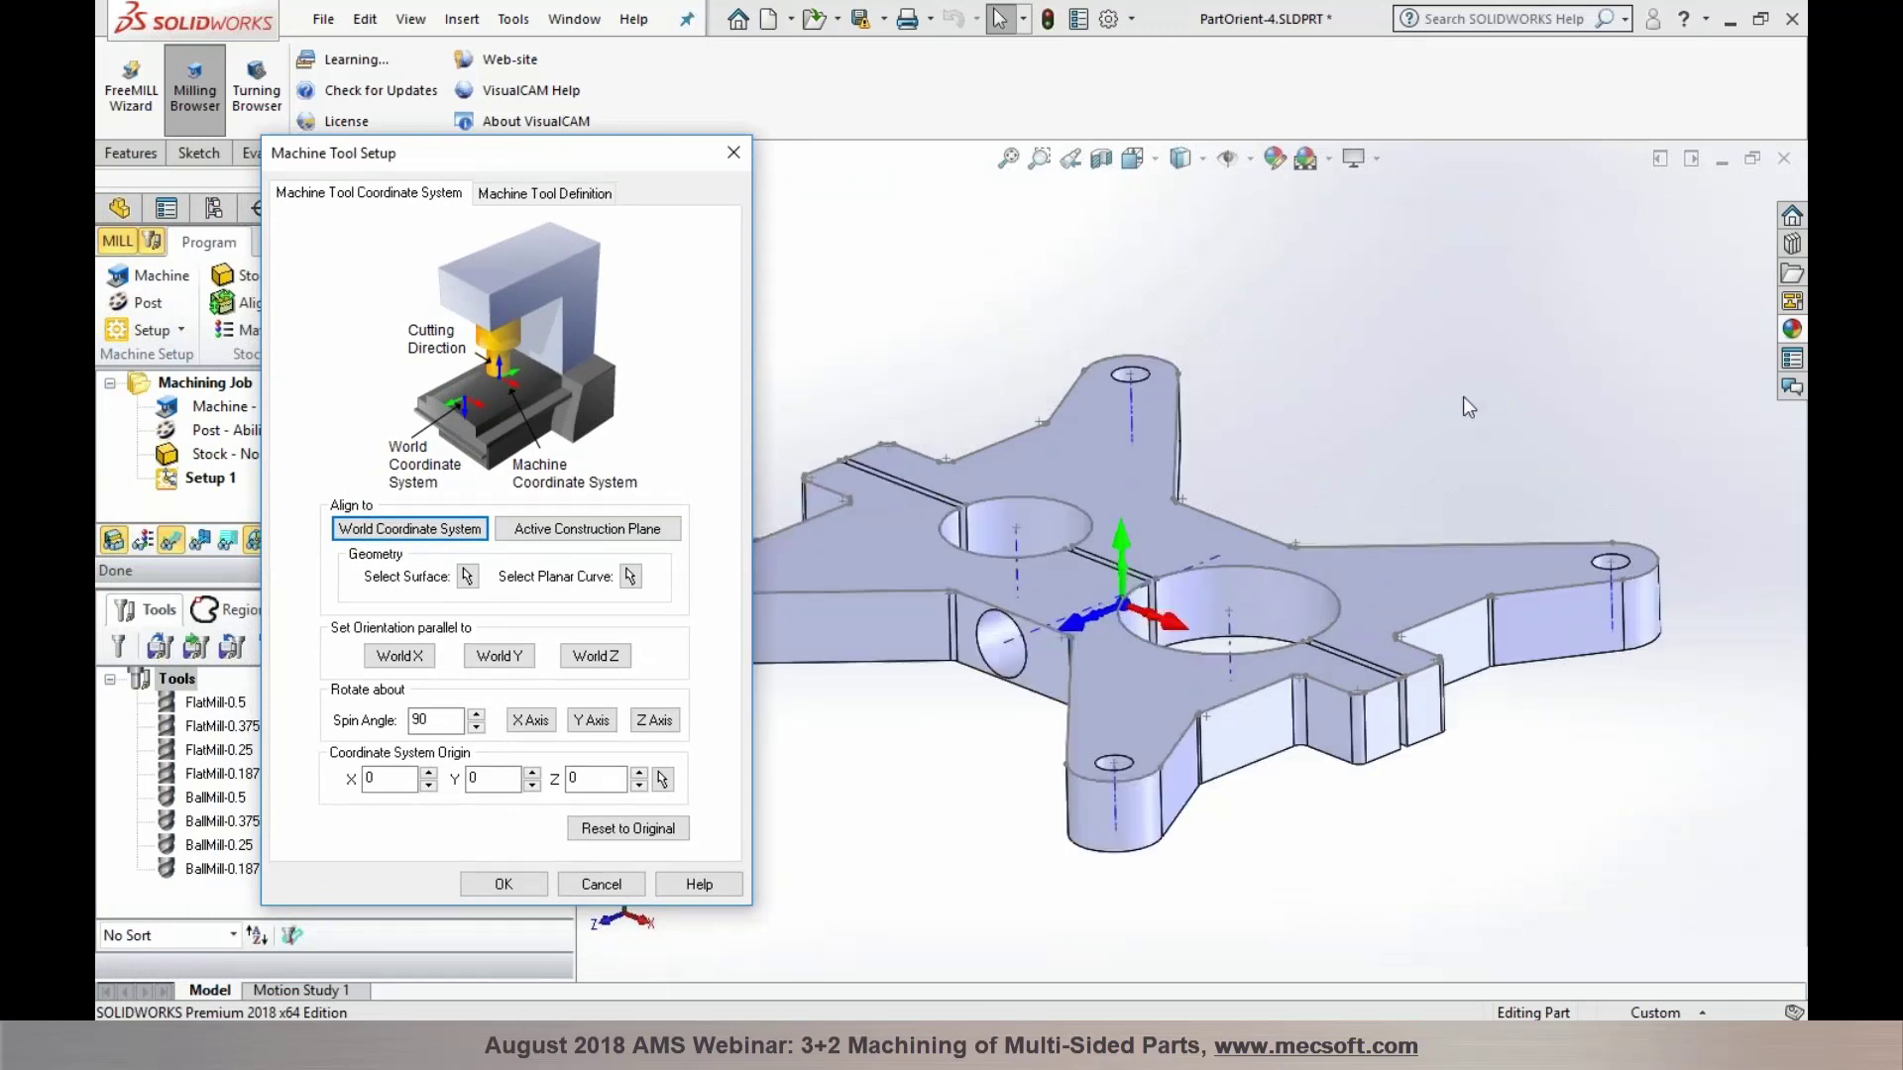
scroll(1493, 409, "up", 8)
scroll(1065, 579, "down", 3)
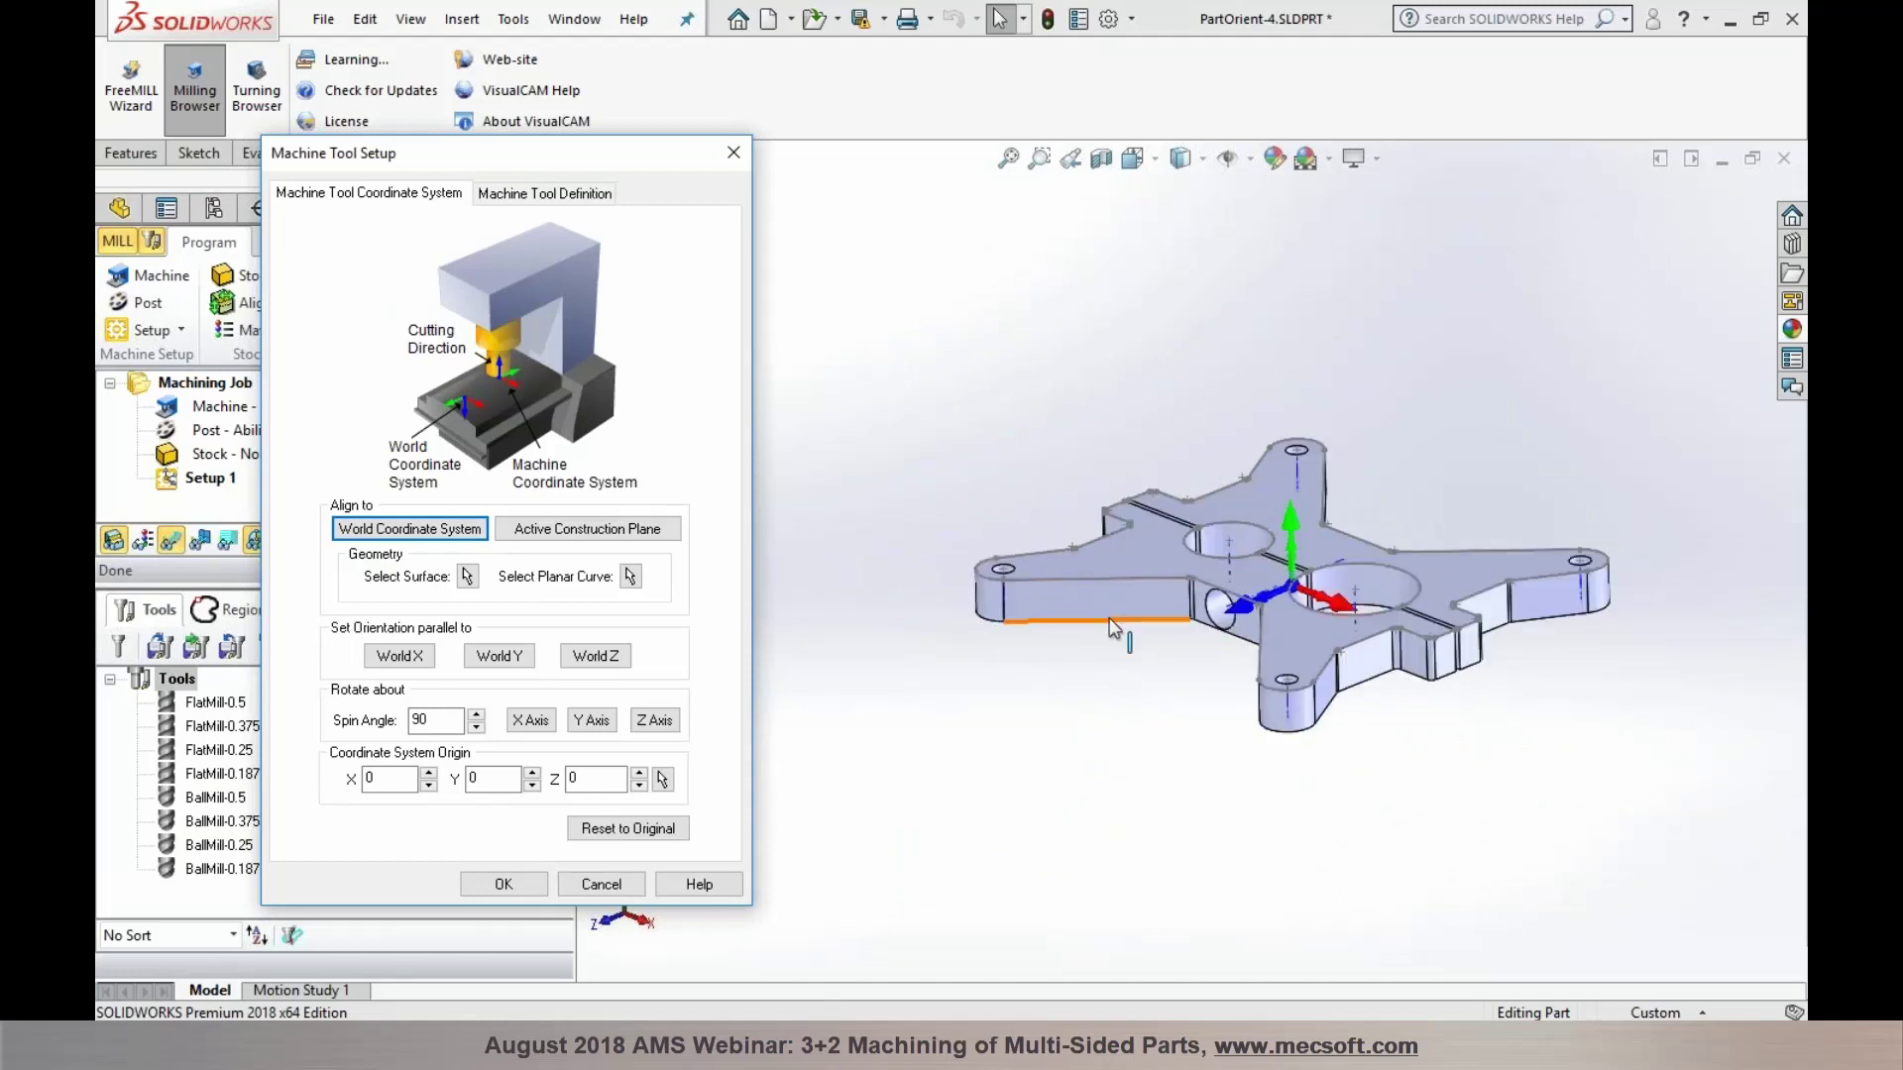
left_click(1154, 545)
left_click(1366, 476)
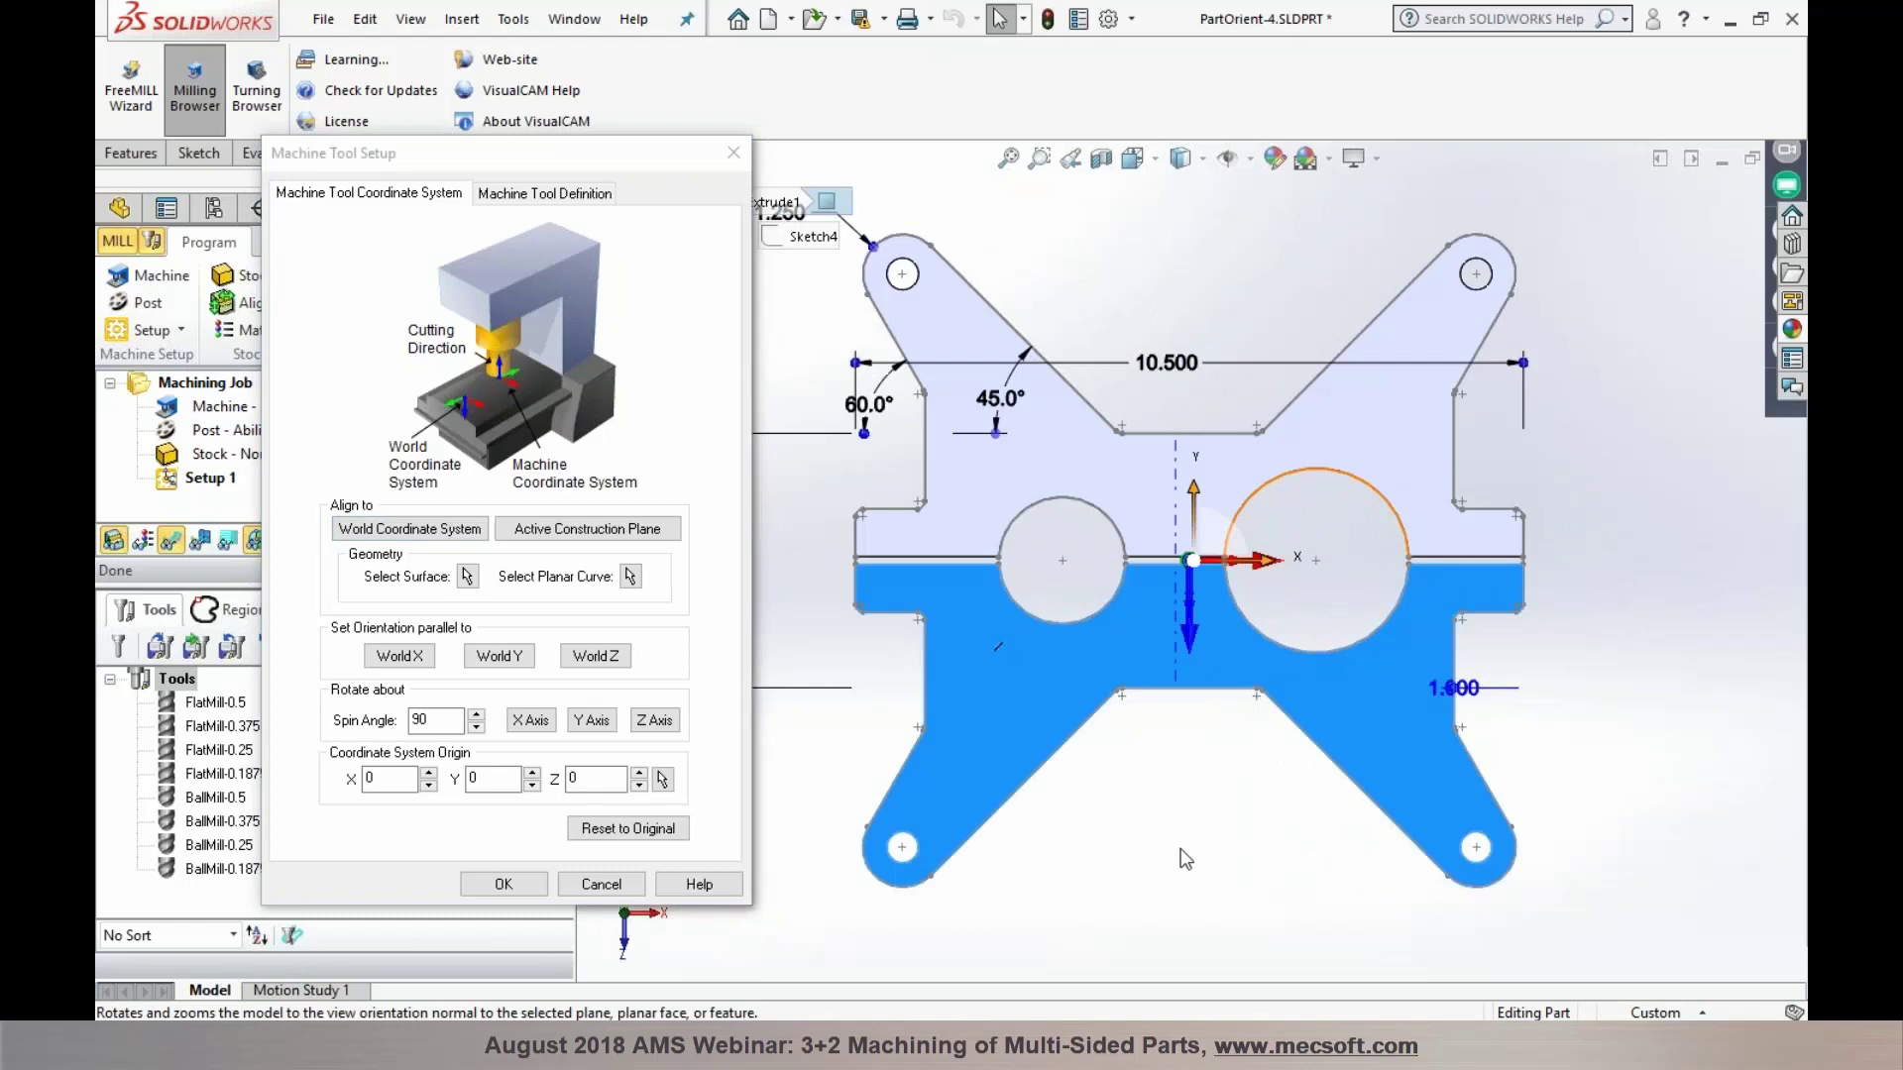
left_click(1229, 704)
middle_click_drag(1229, 704, 1128, 689)
scroll(1112, 742, "up", 2)
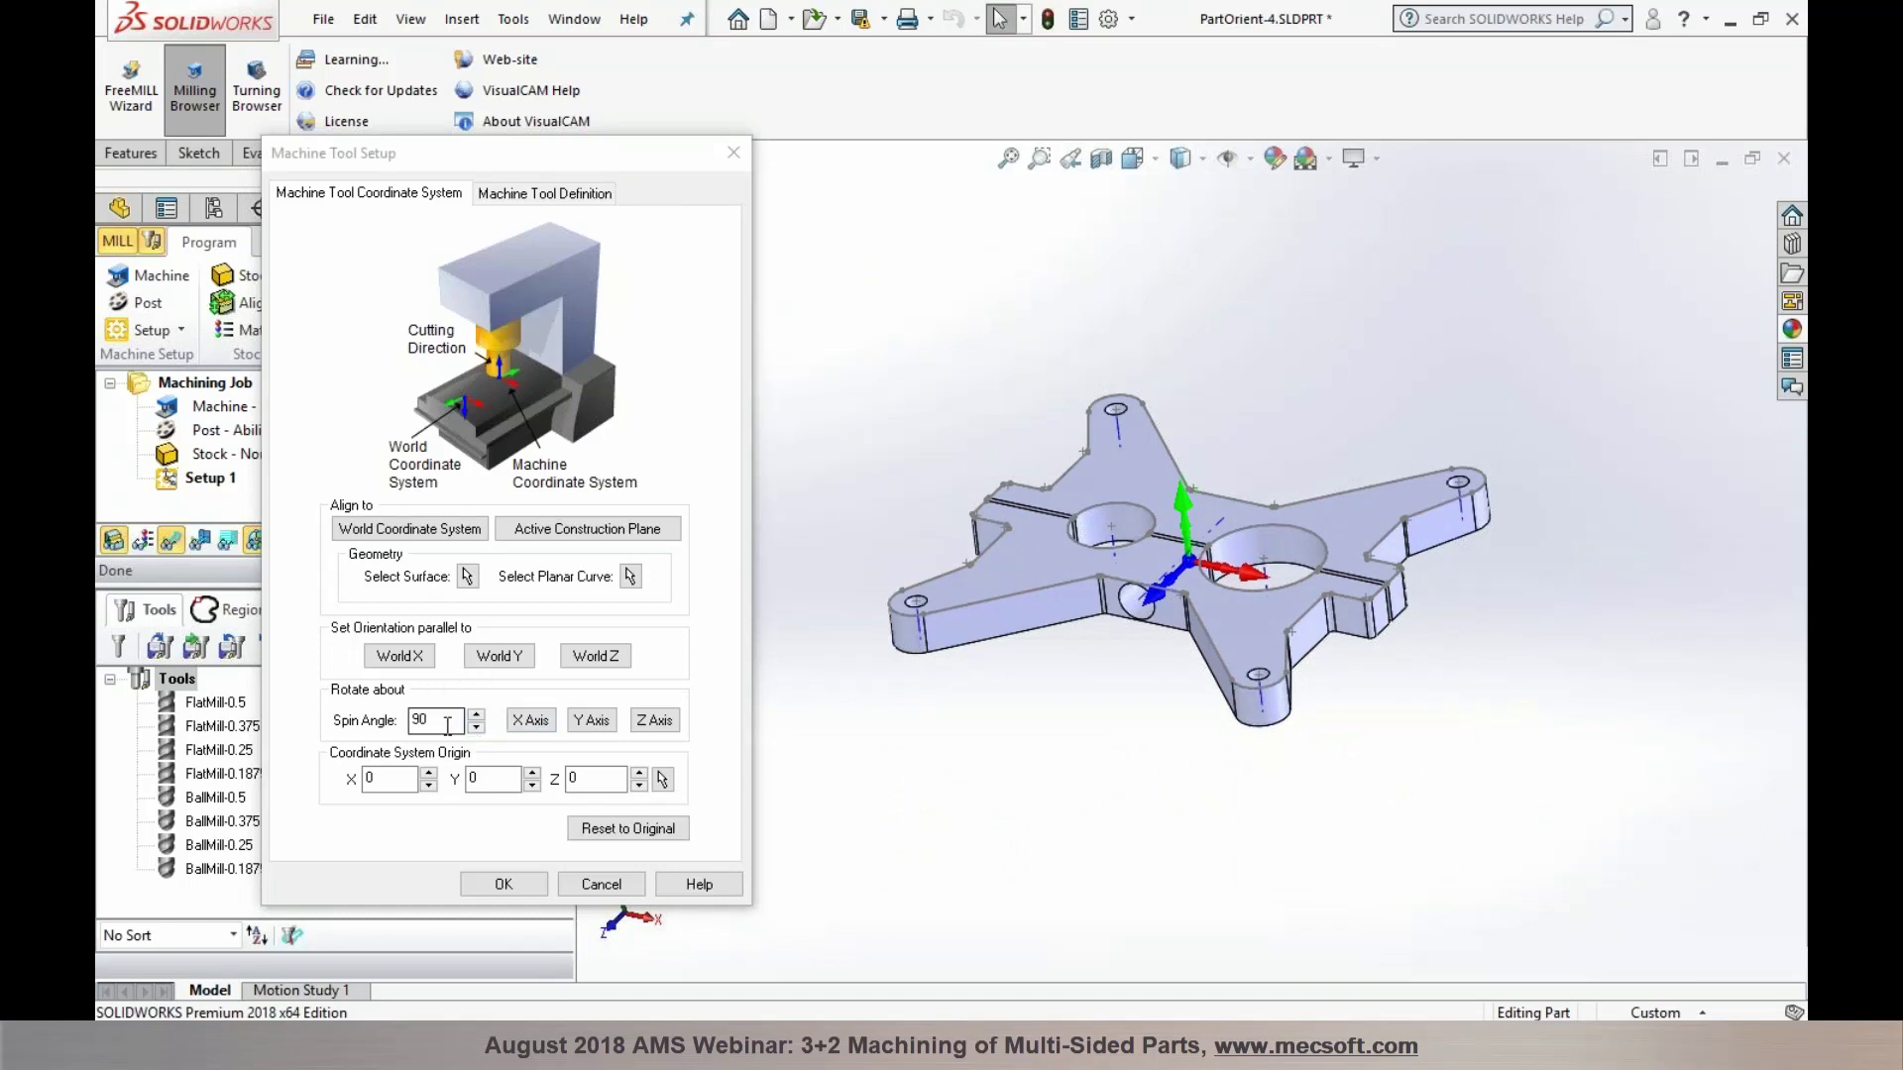
Align the machine coordinate system to the plate's upper face by selecting that surface
left_click(466, 576)
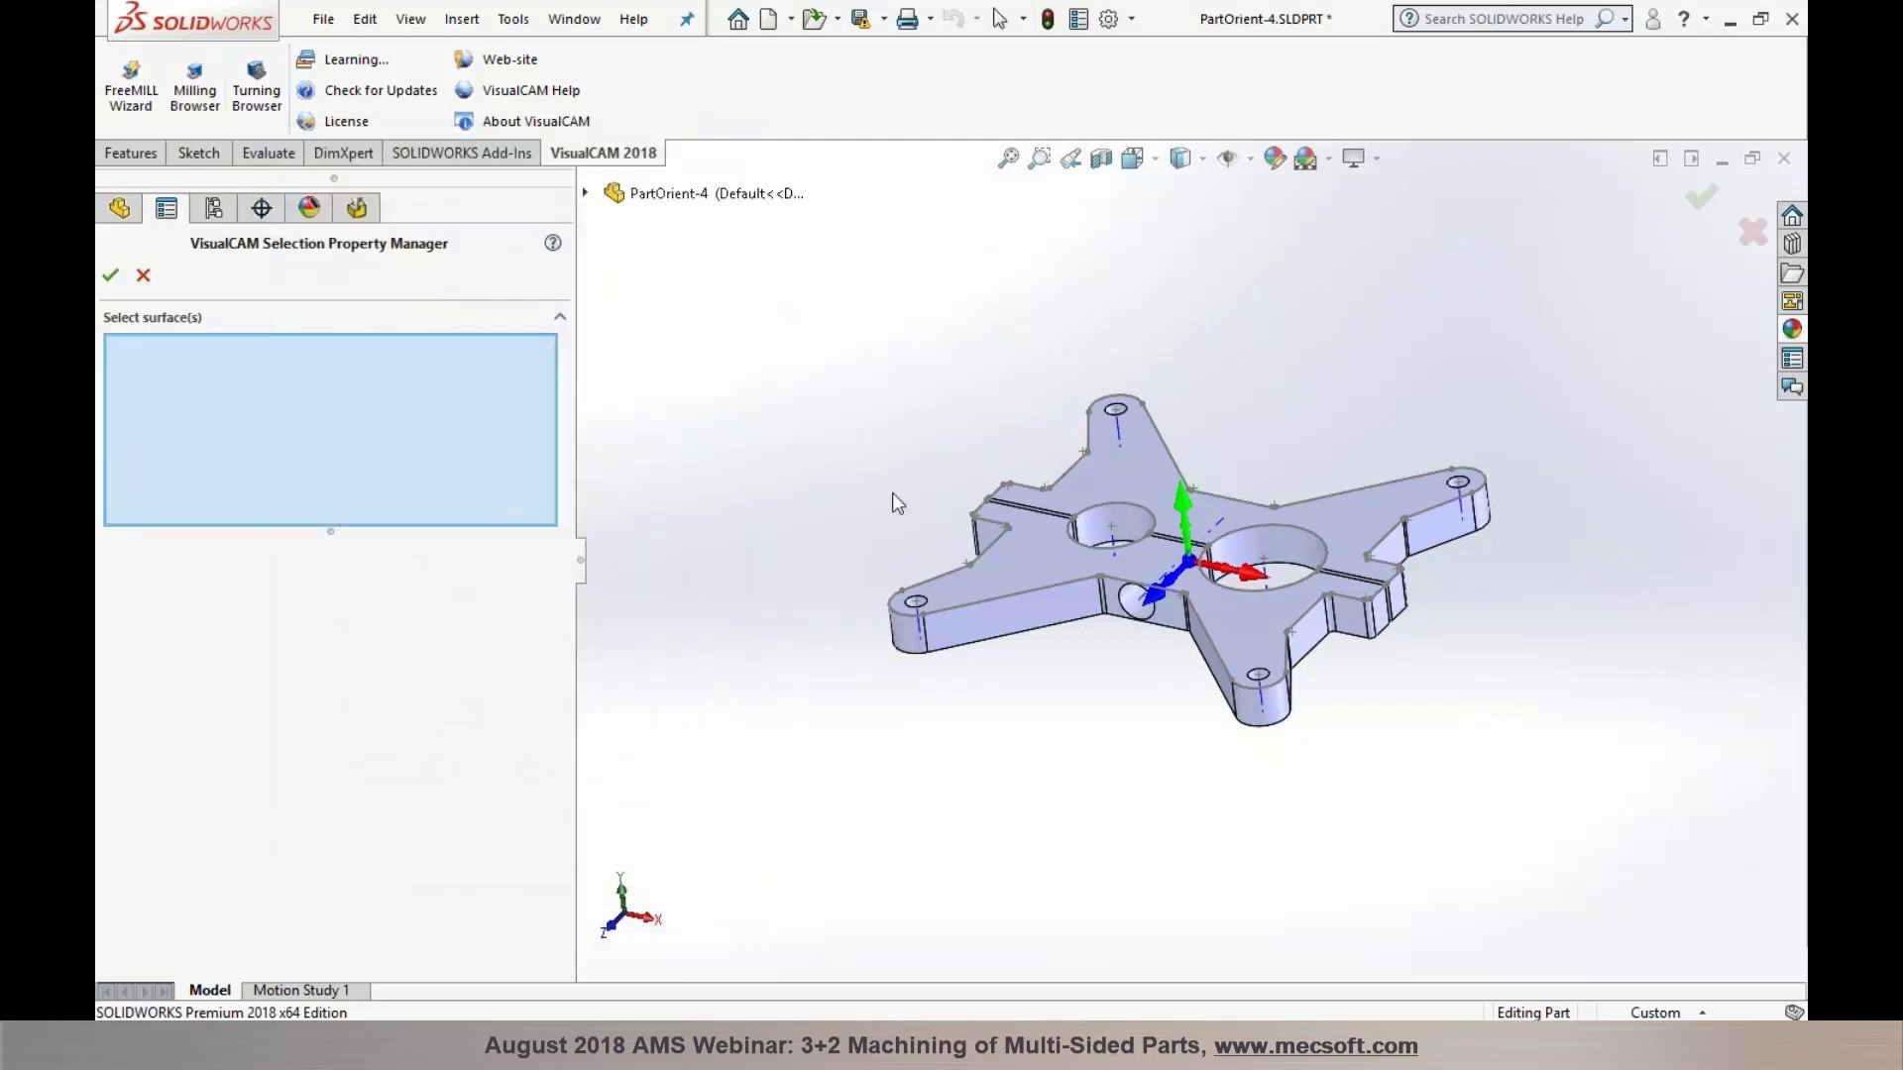
left_click(1023, 553)
left_click(110, 276)
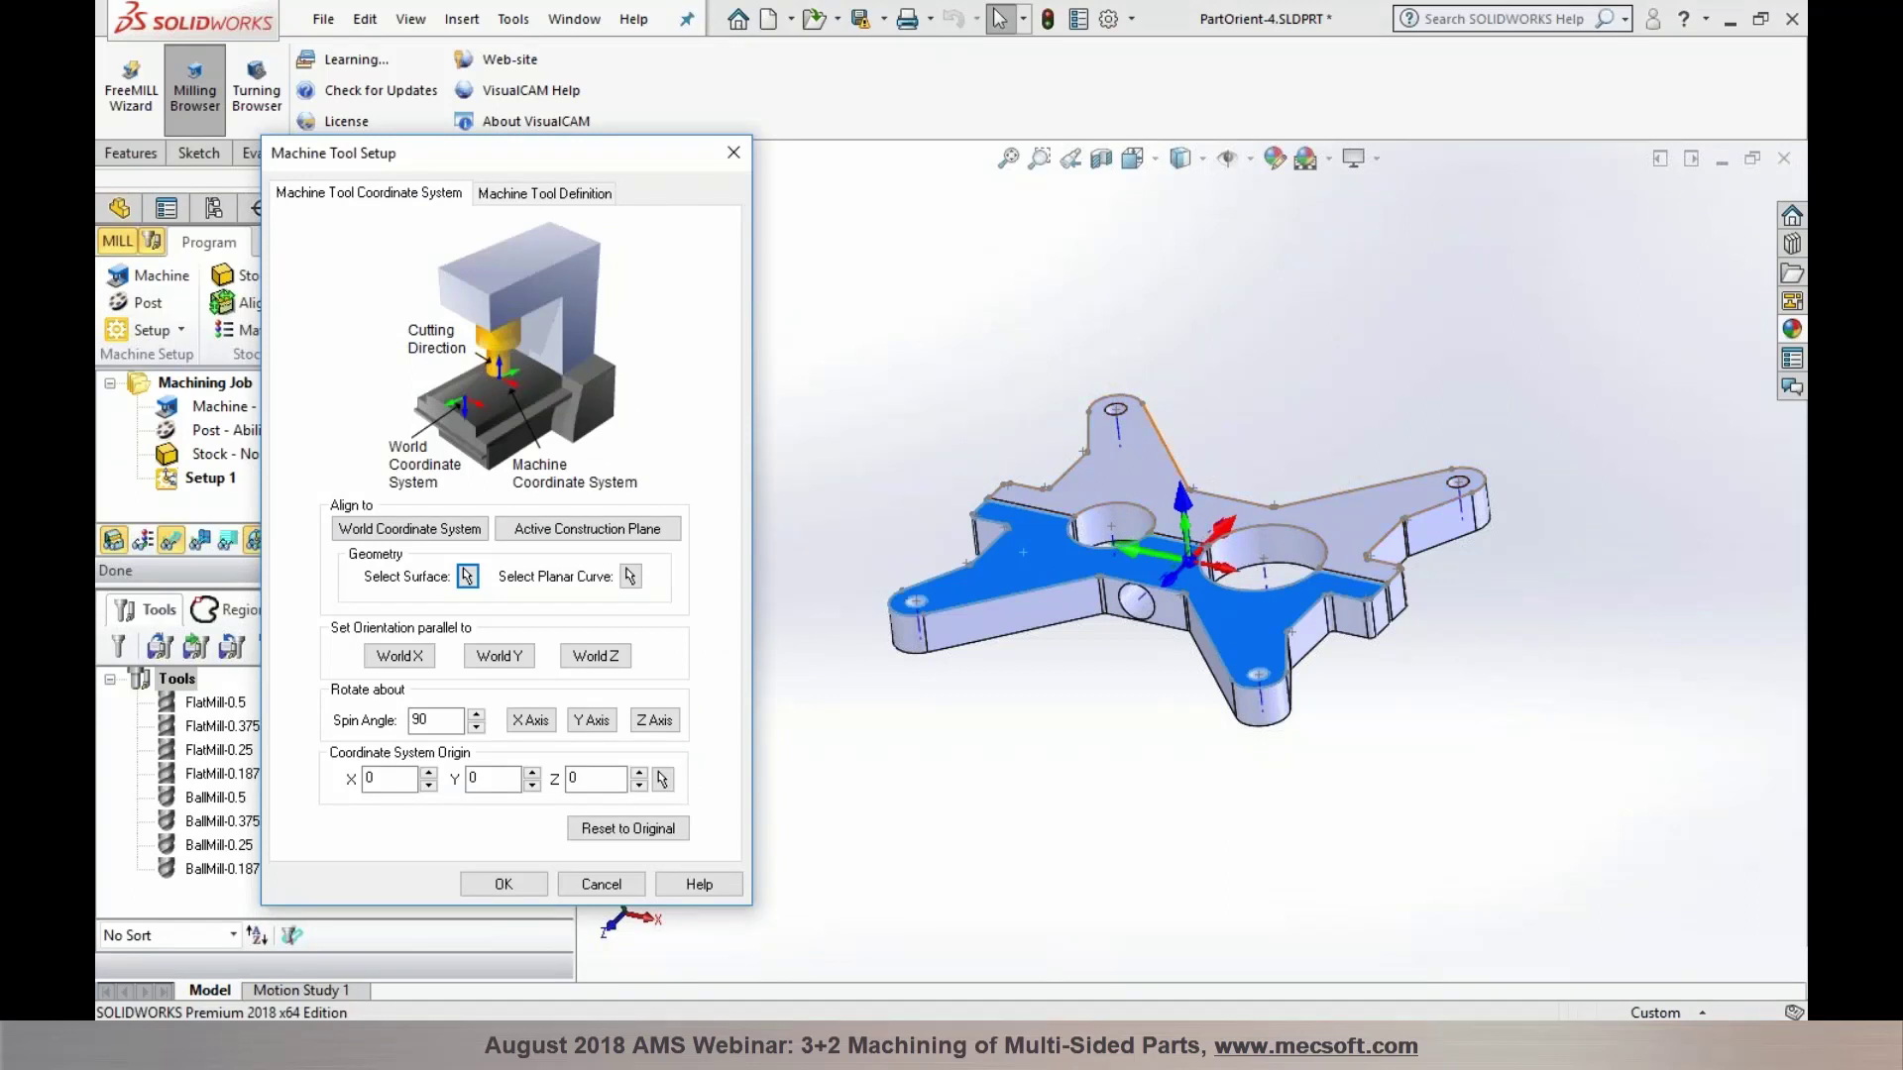
left_click(502, 883)
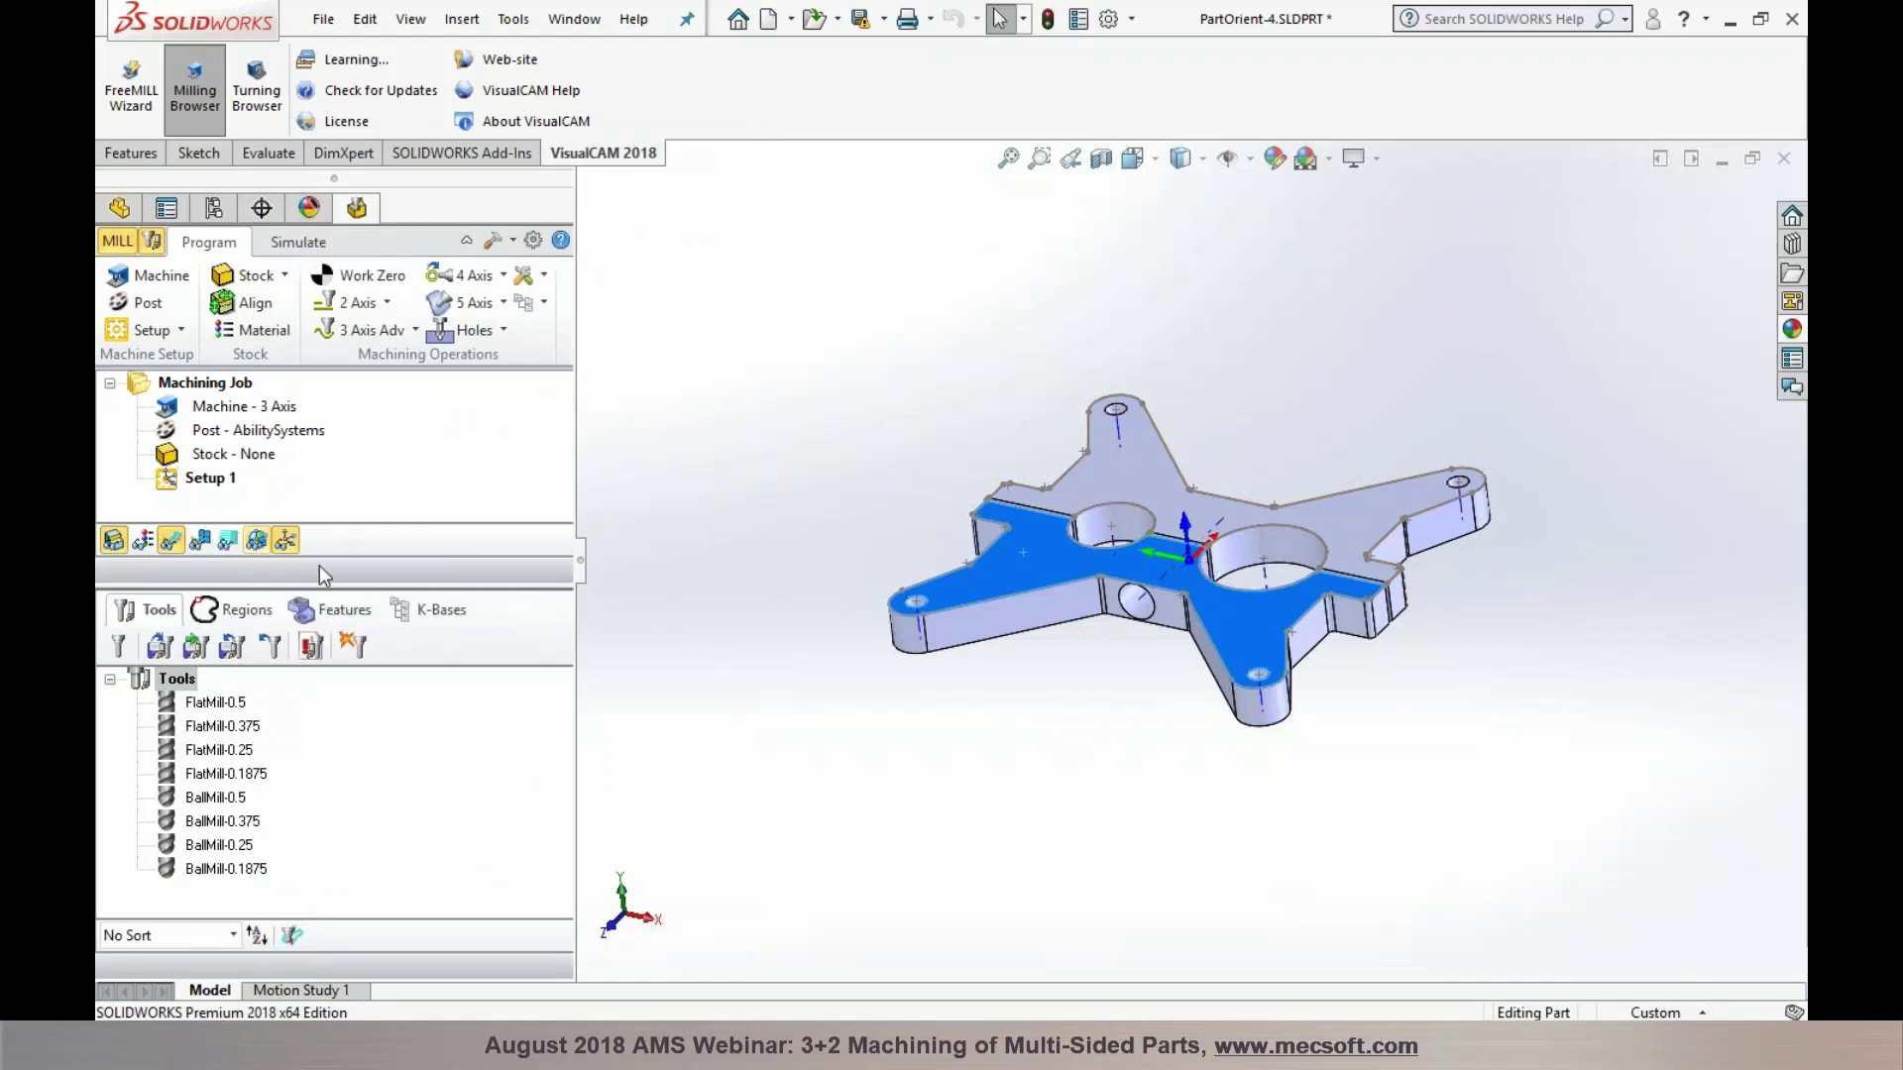
Check the aligned axes against the plate and rotate the machine coordinate system 90° about its Z axis
left_click(1032, 747)
middle_click_drag(1032, 748, 942, 705)
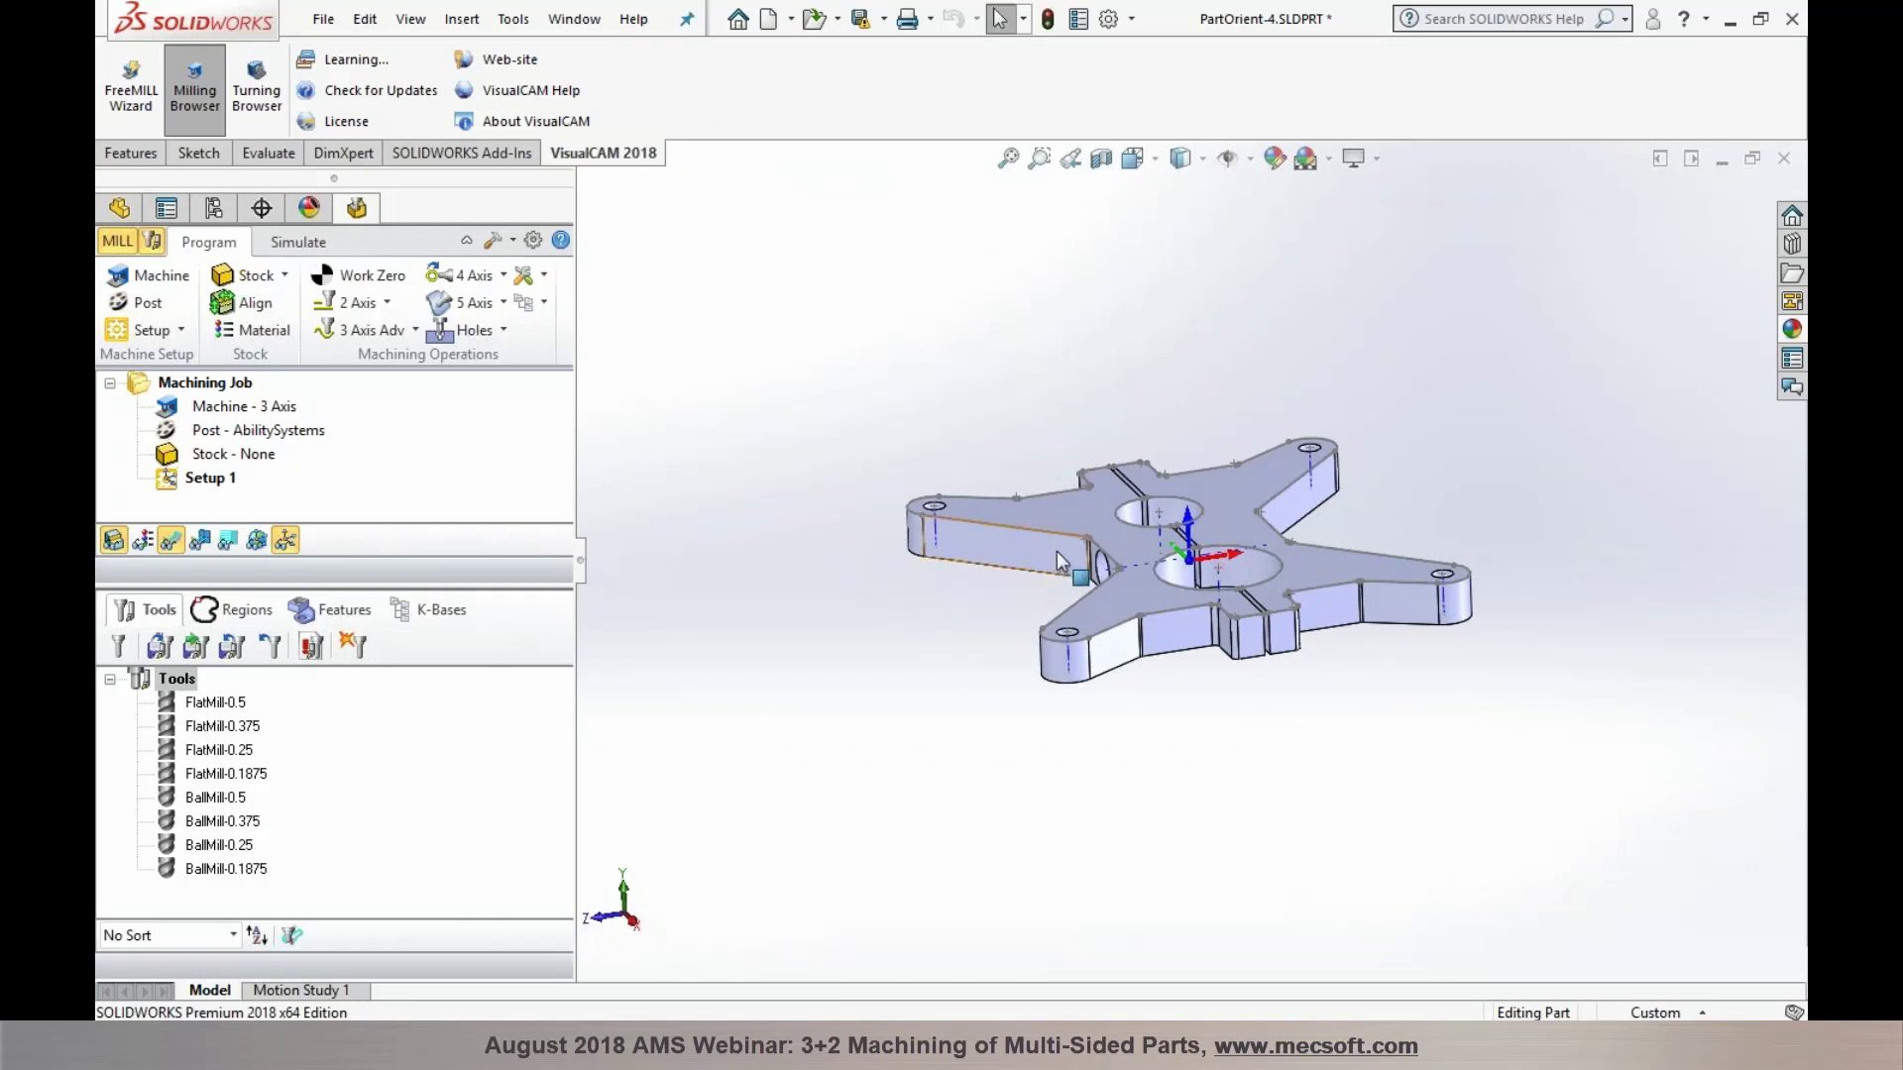
middle_click_drag(1069, 585, 1105, 540)
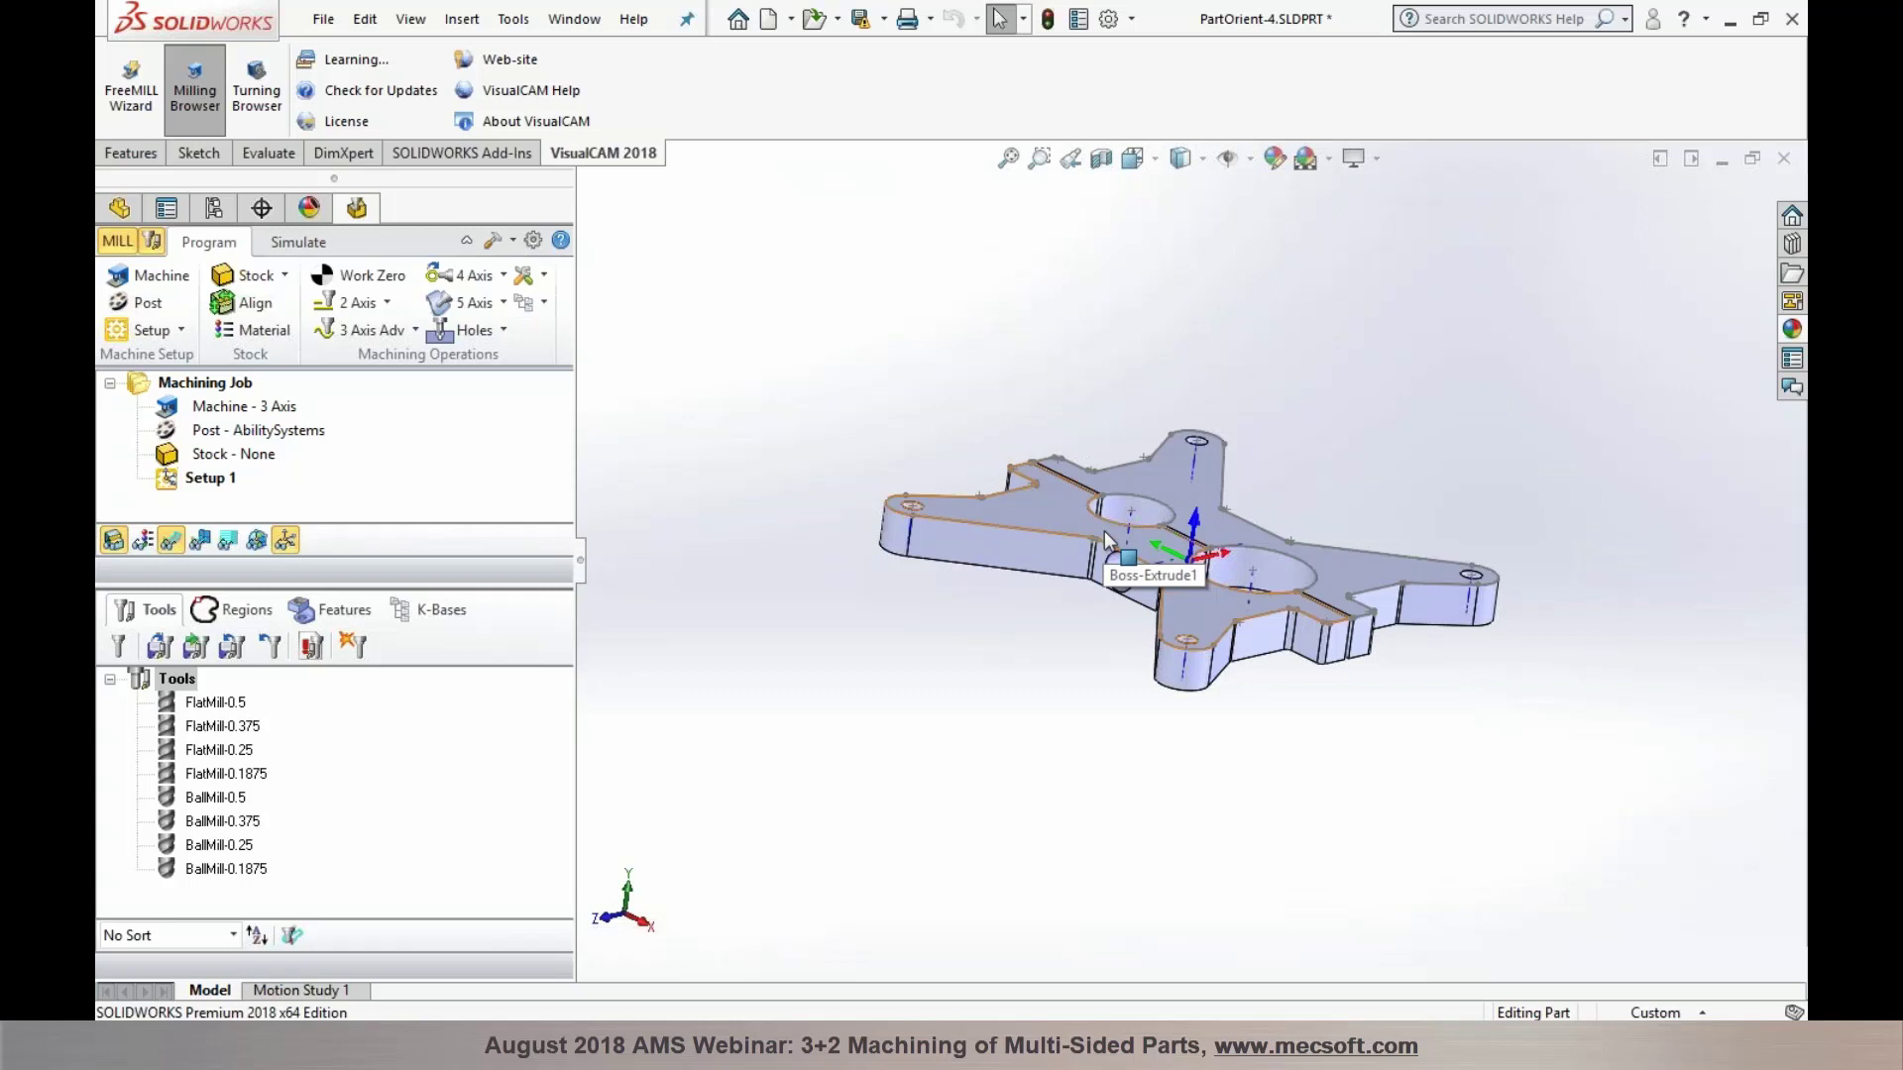
left_click(1204, 609)
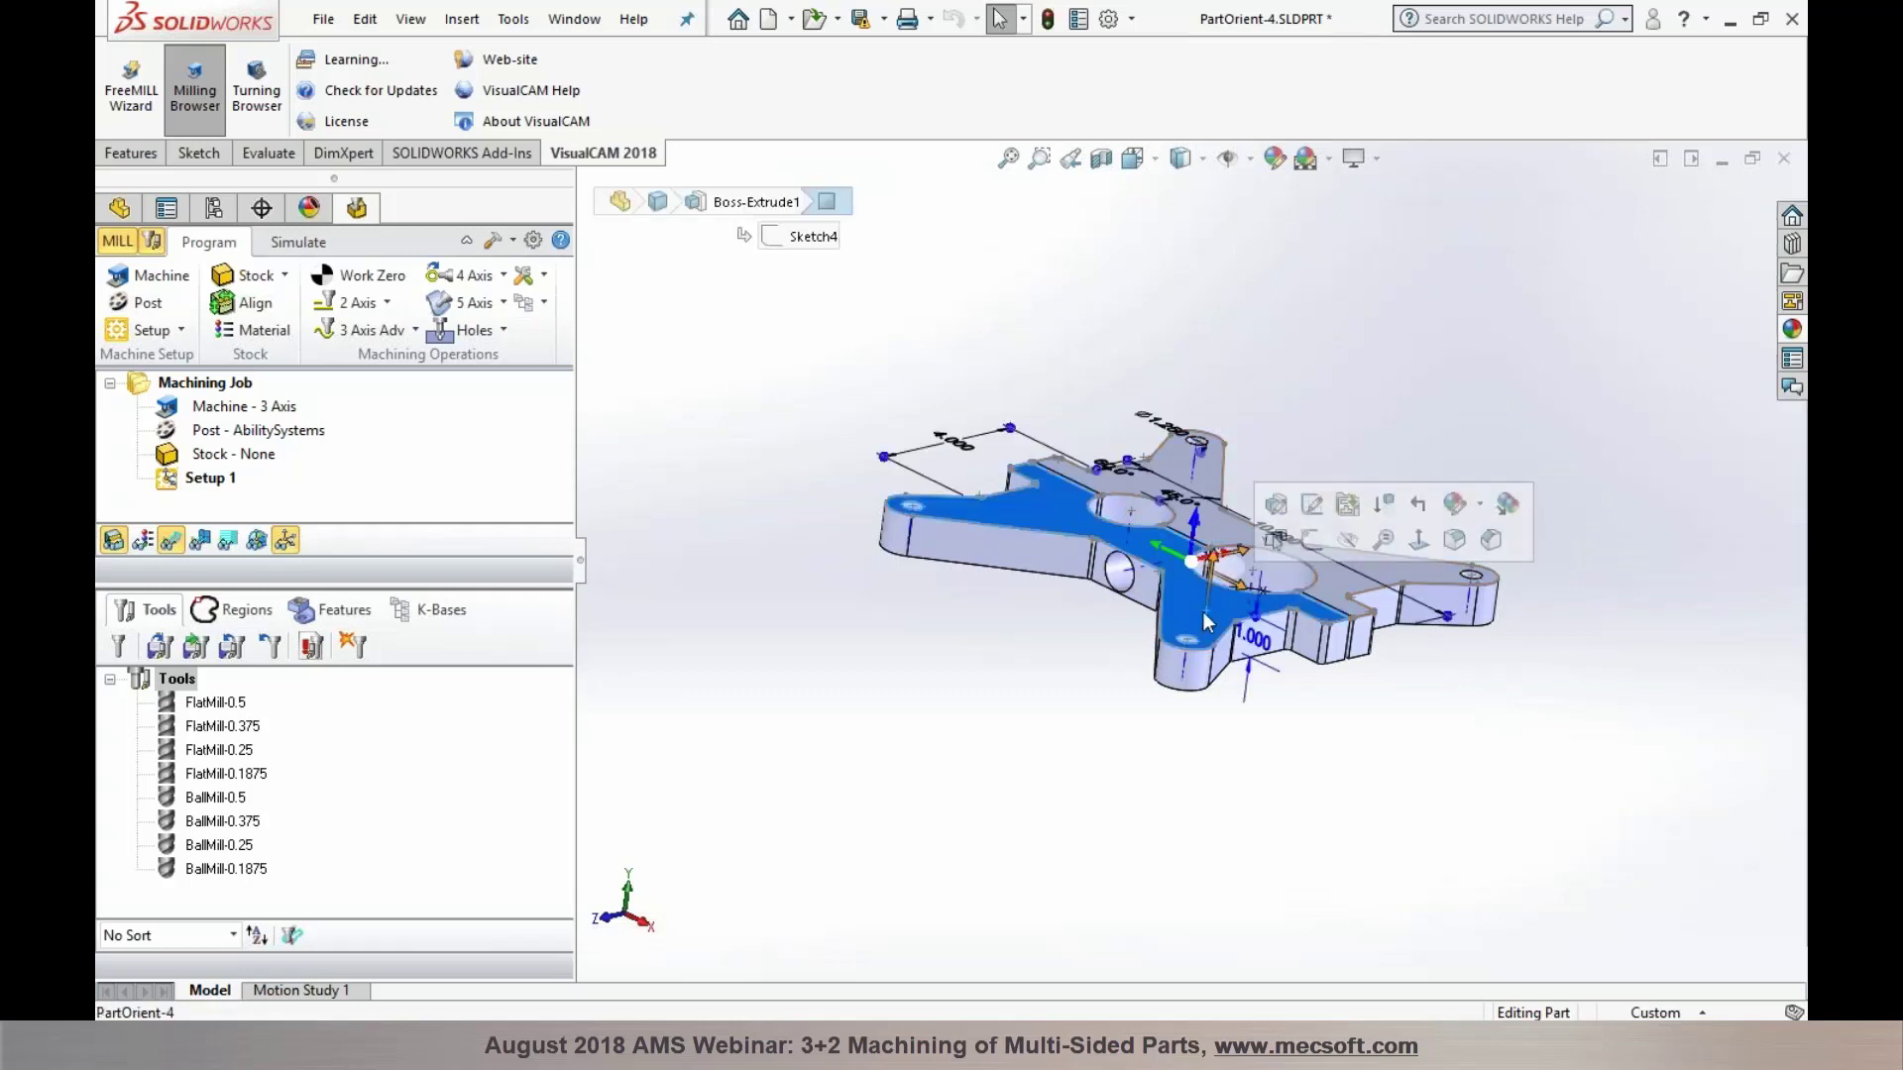
left_click(926, 715)
middle_click_drag(926, 715, 947, 777)
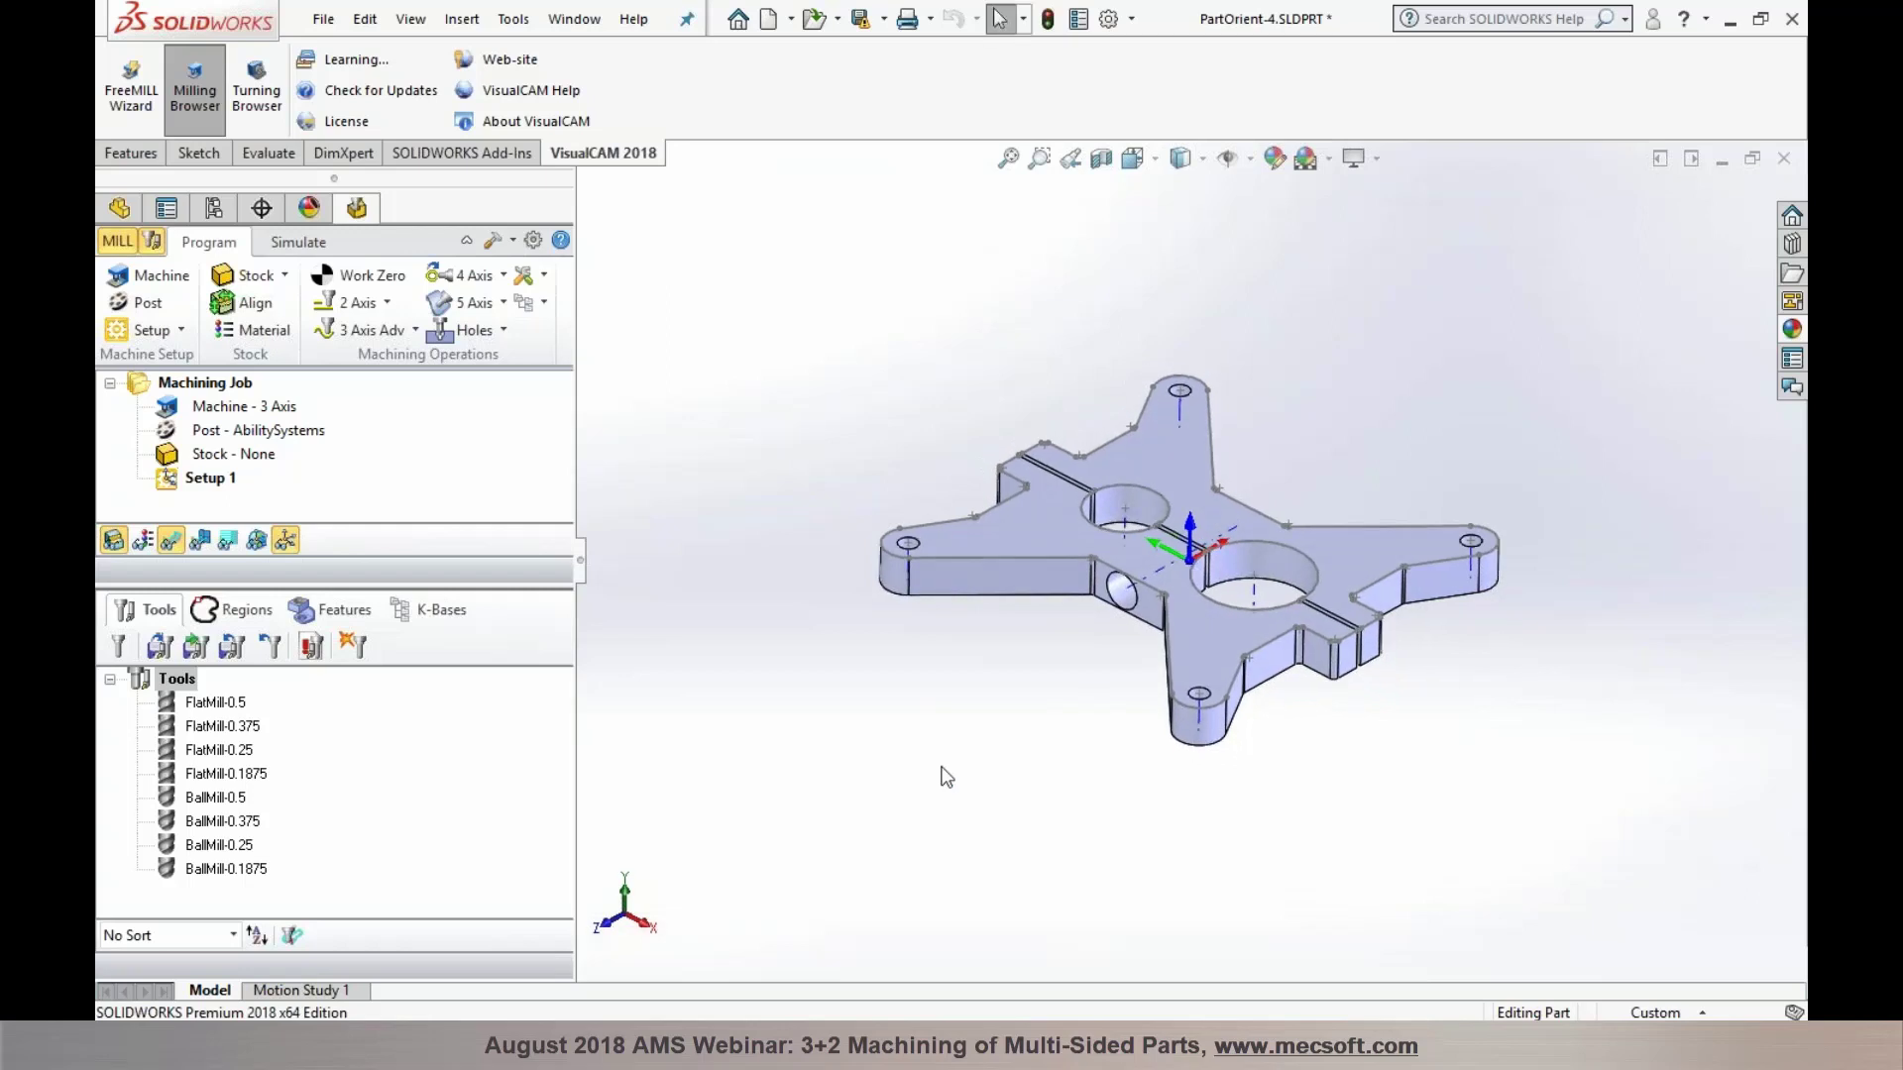
left_click(149, 276)
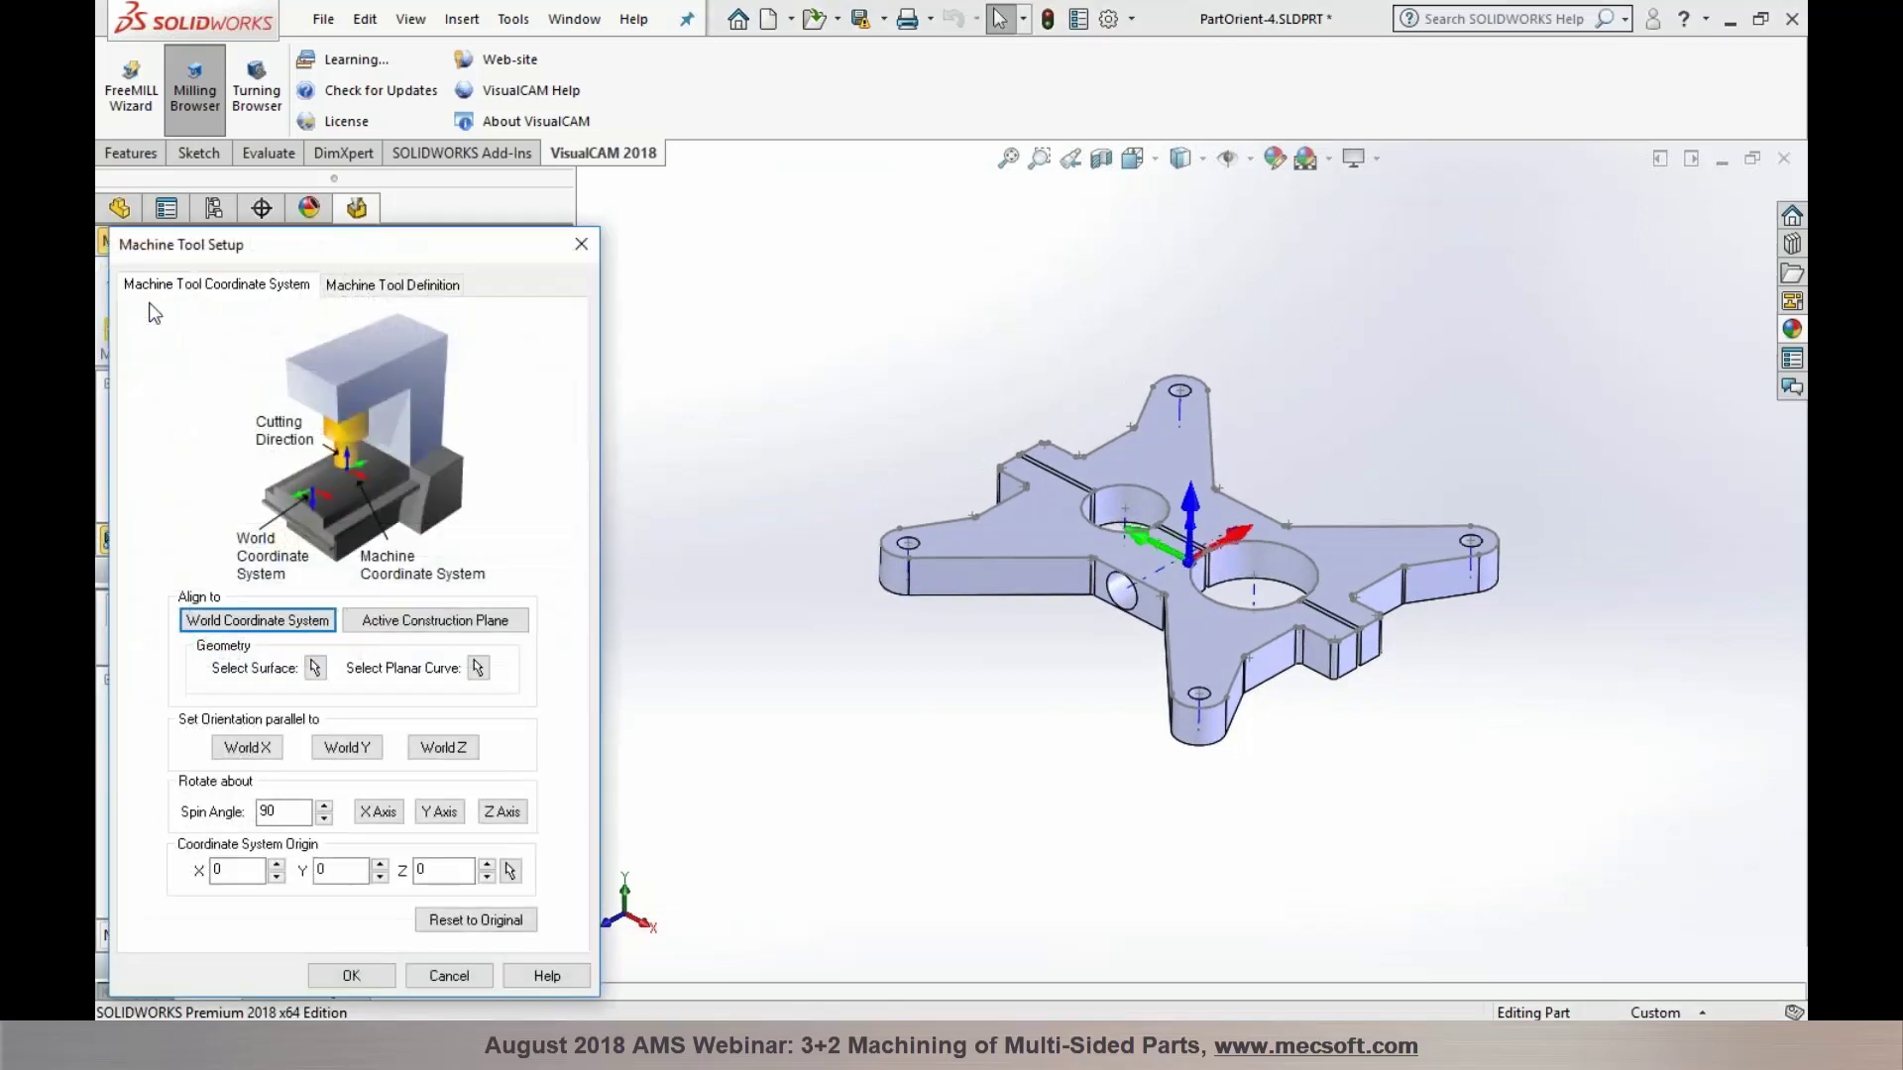
left_click(502, 812)
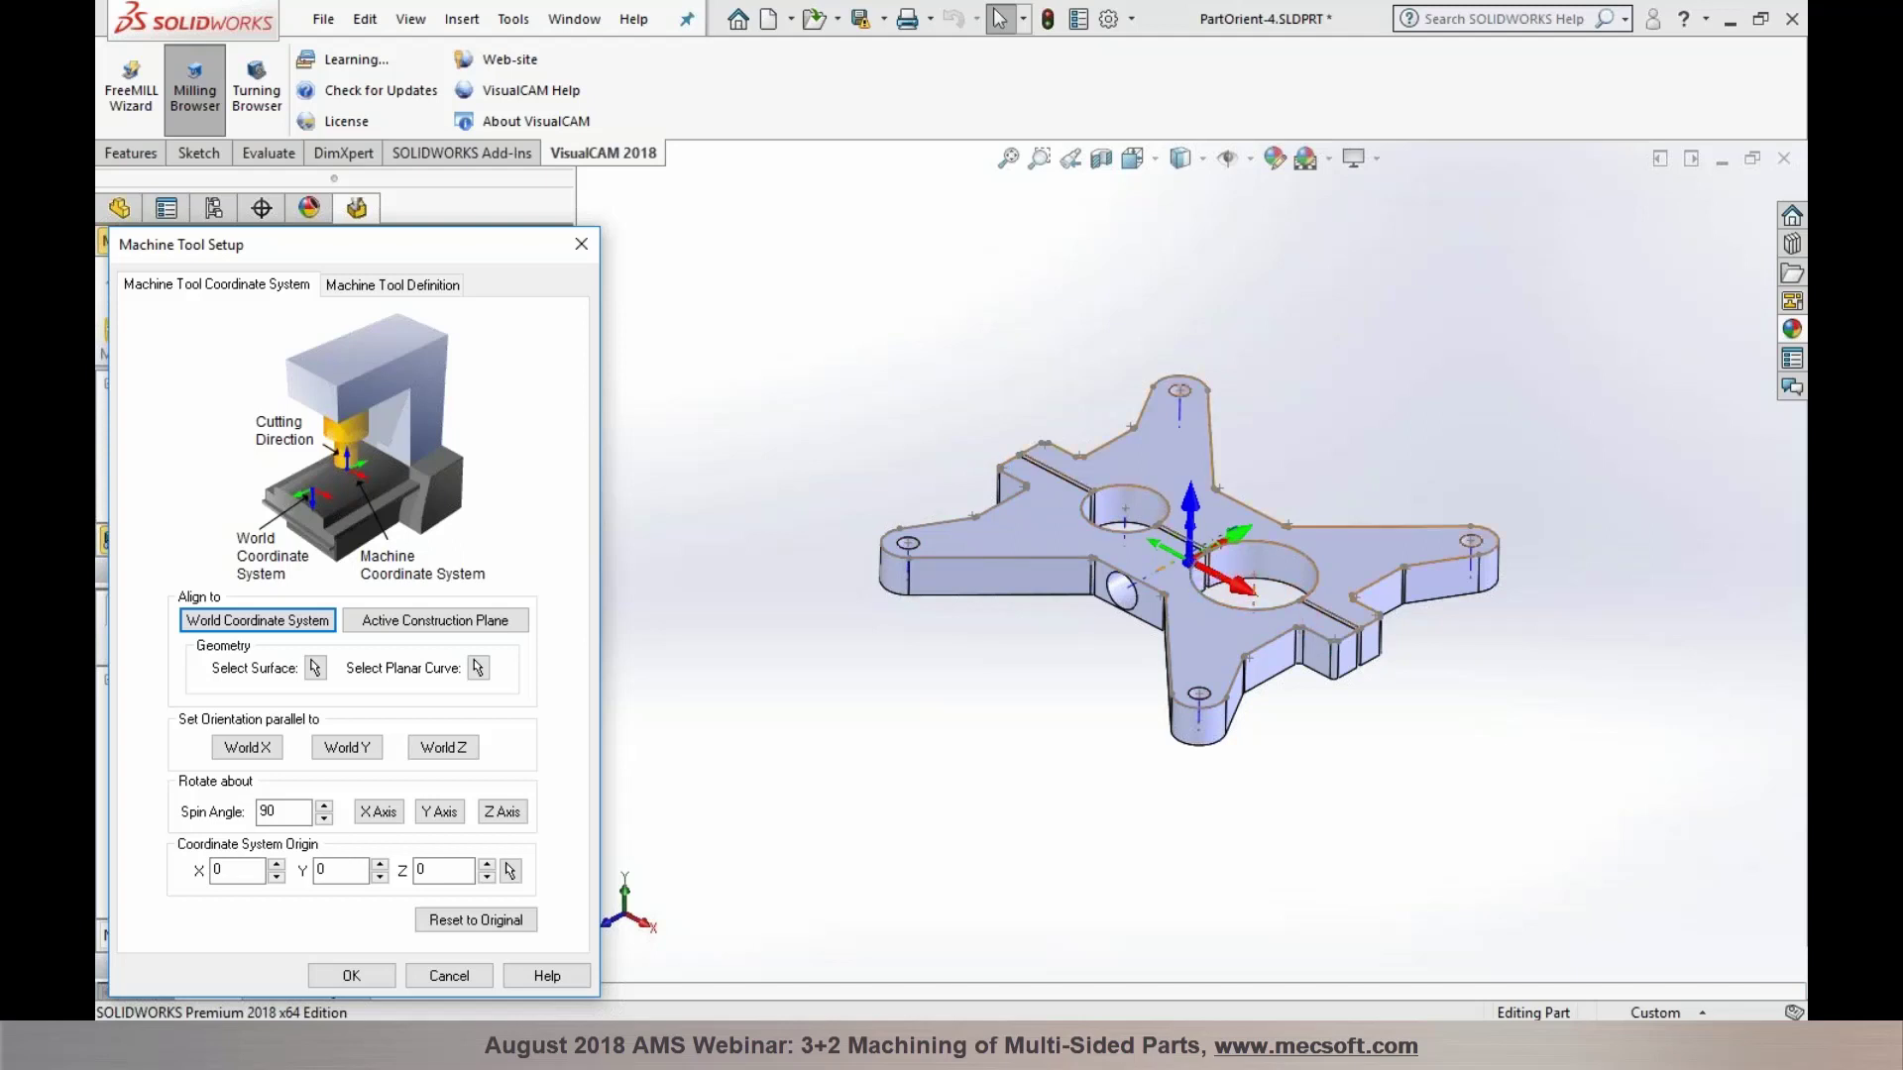
left_click(349, 977)
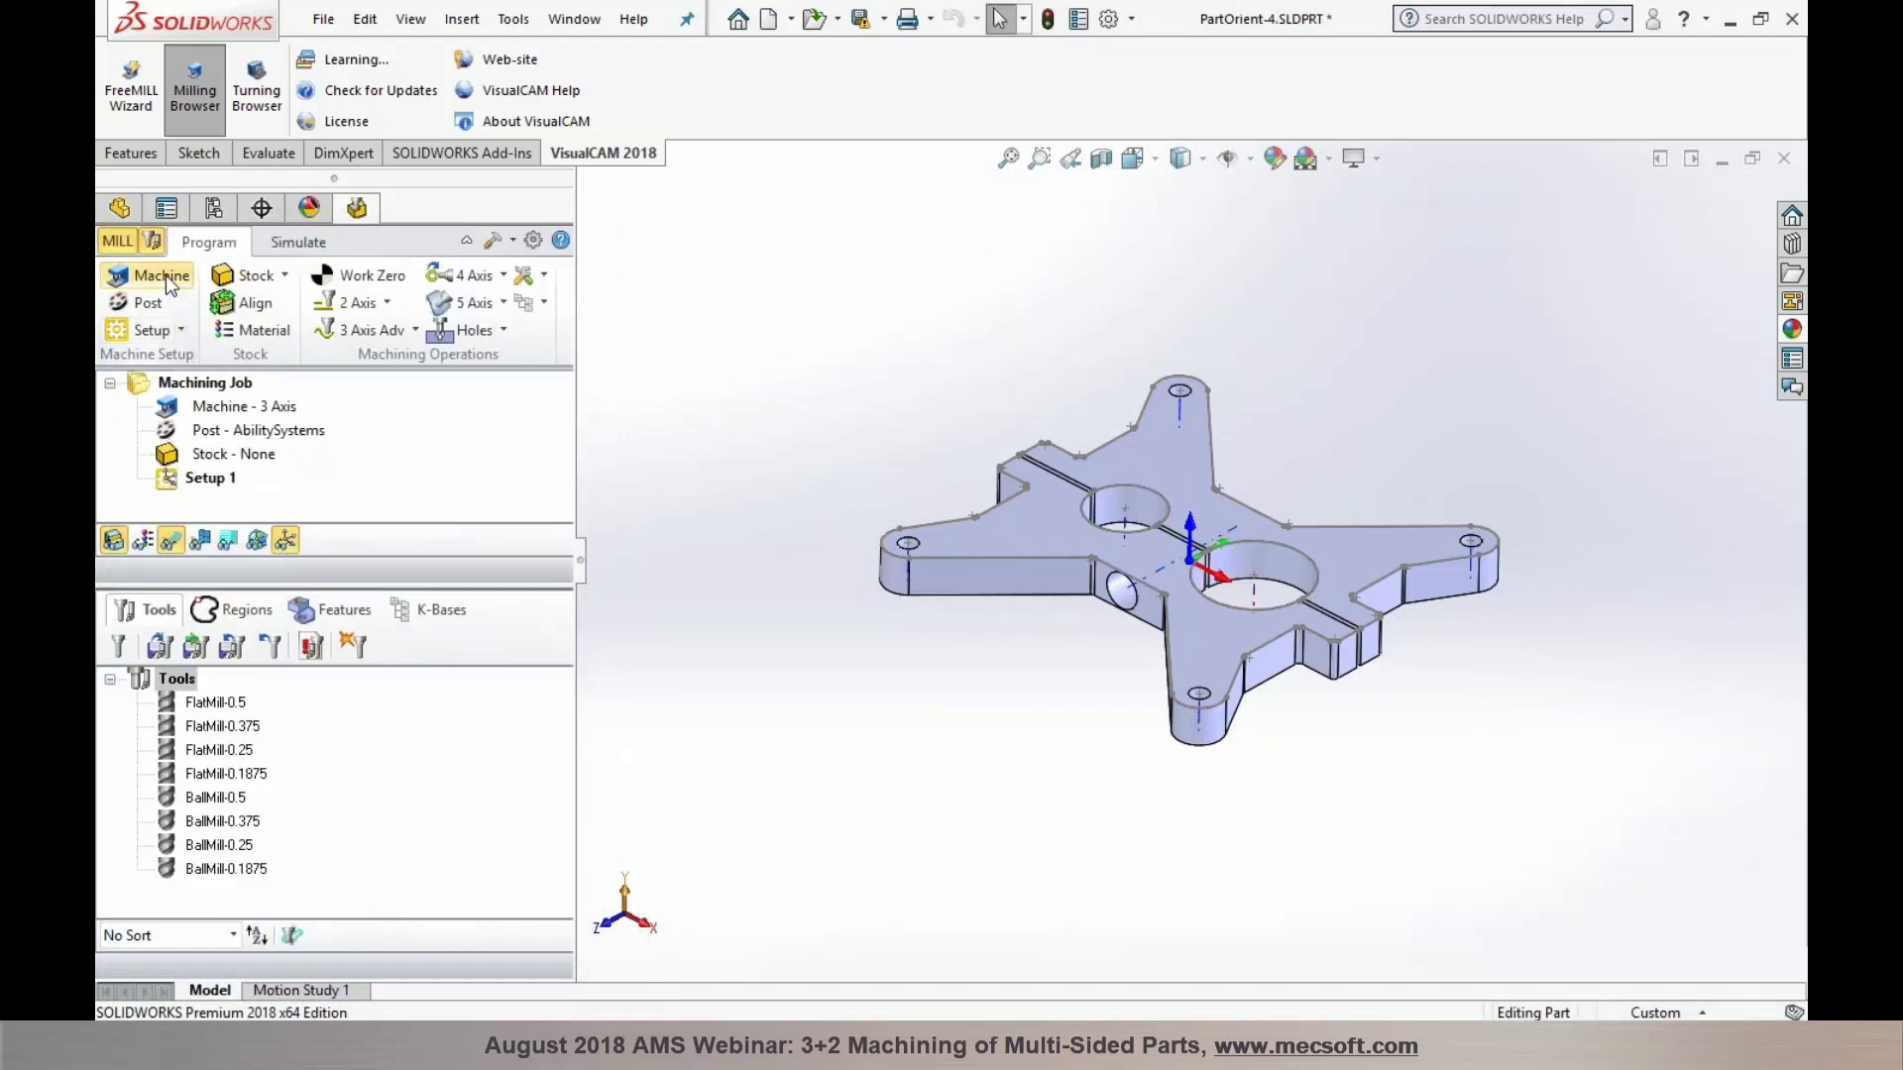
Review the number-of-axes options in the machine tool definition and keep the 3 Axis machine type
left_click(165, 276)
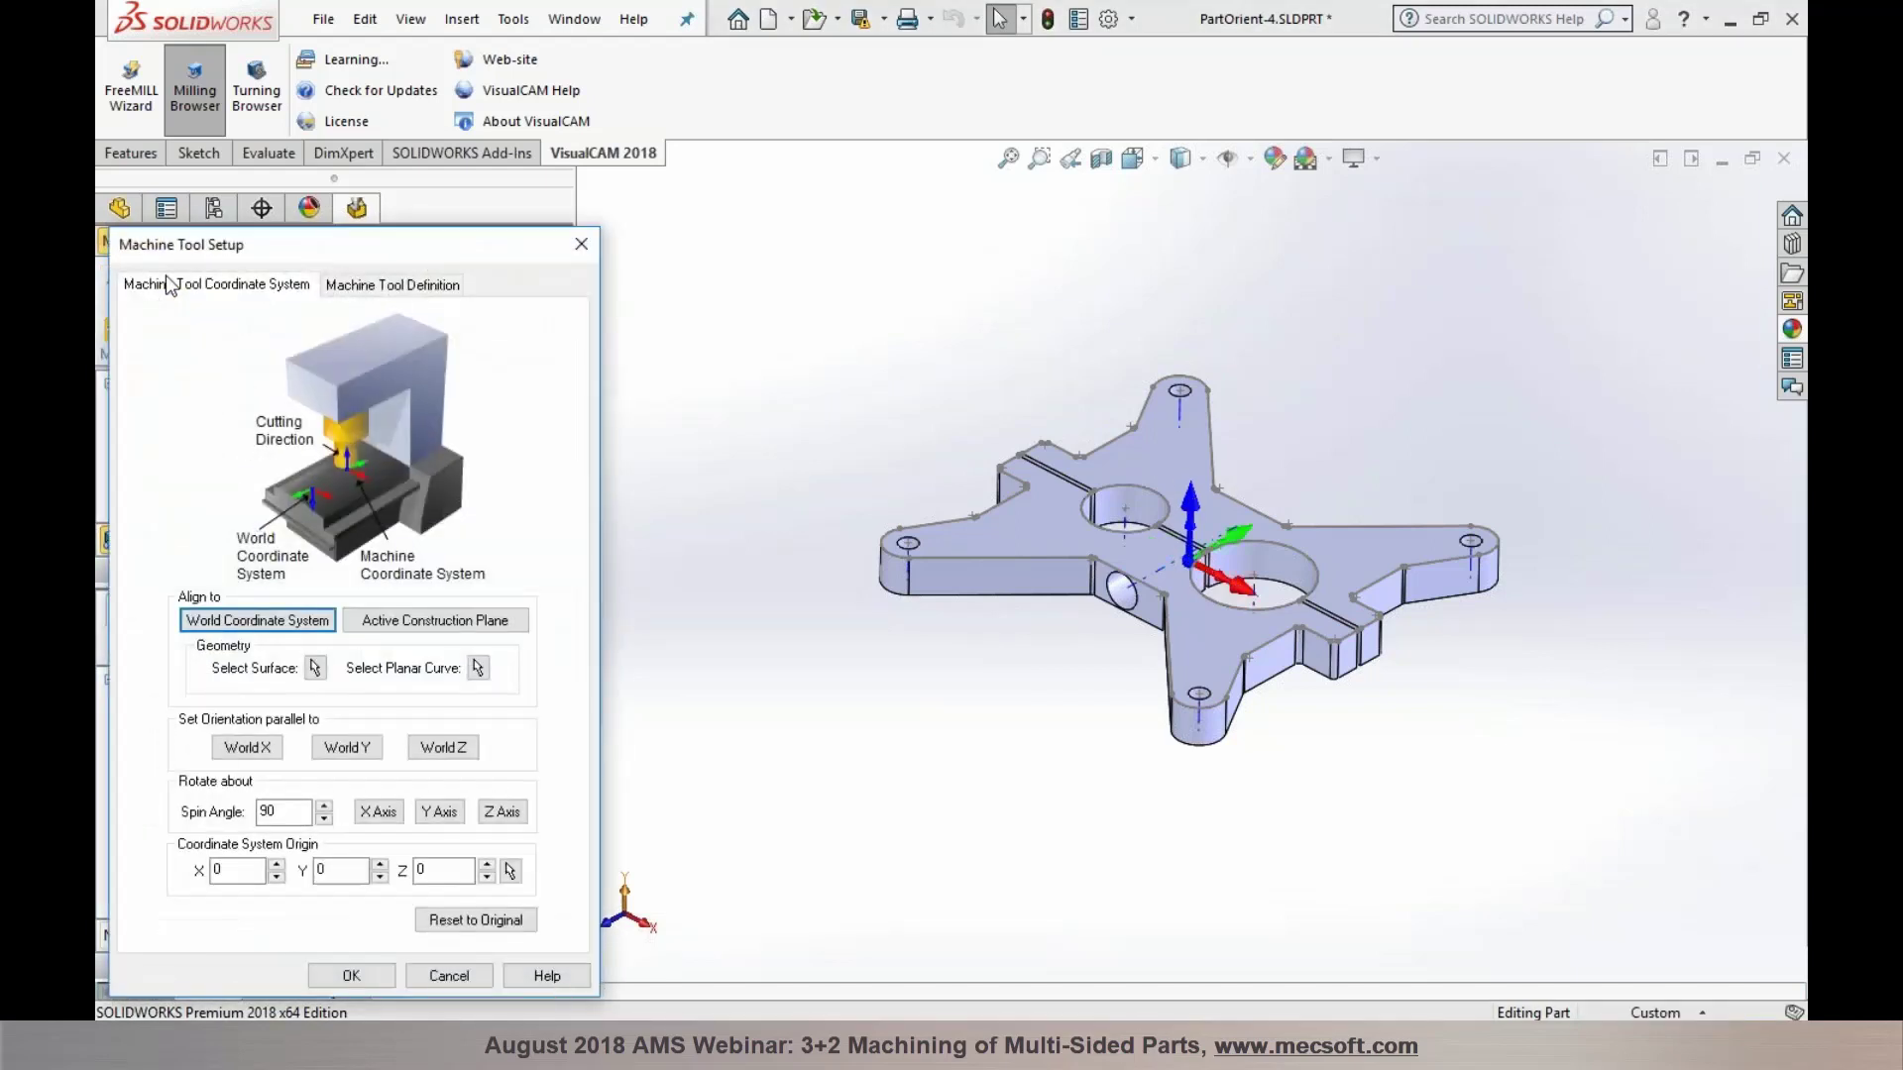
left_click(426, 288)
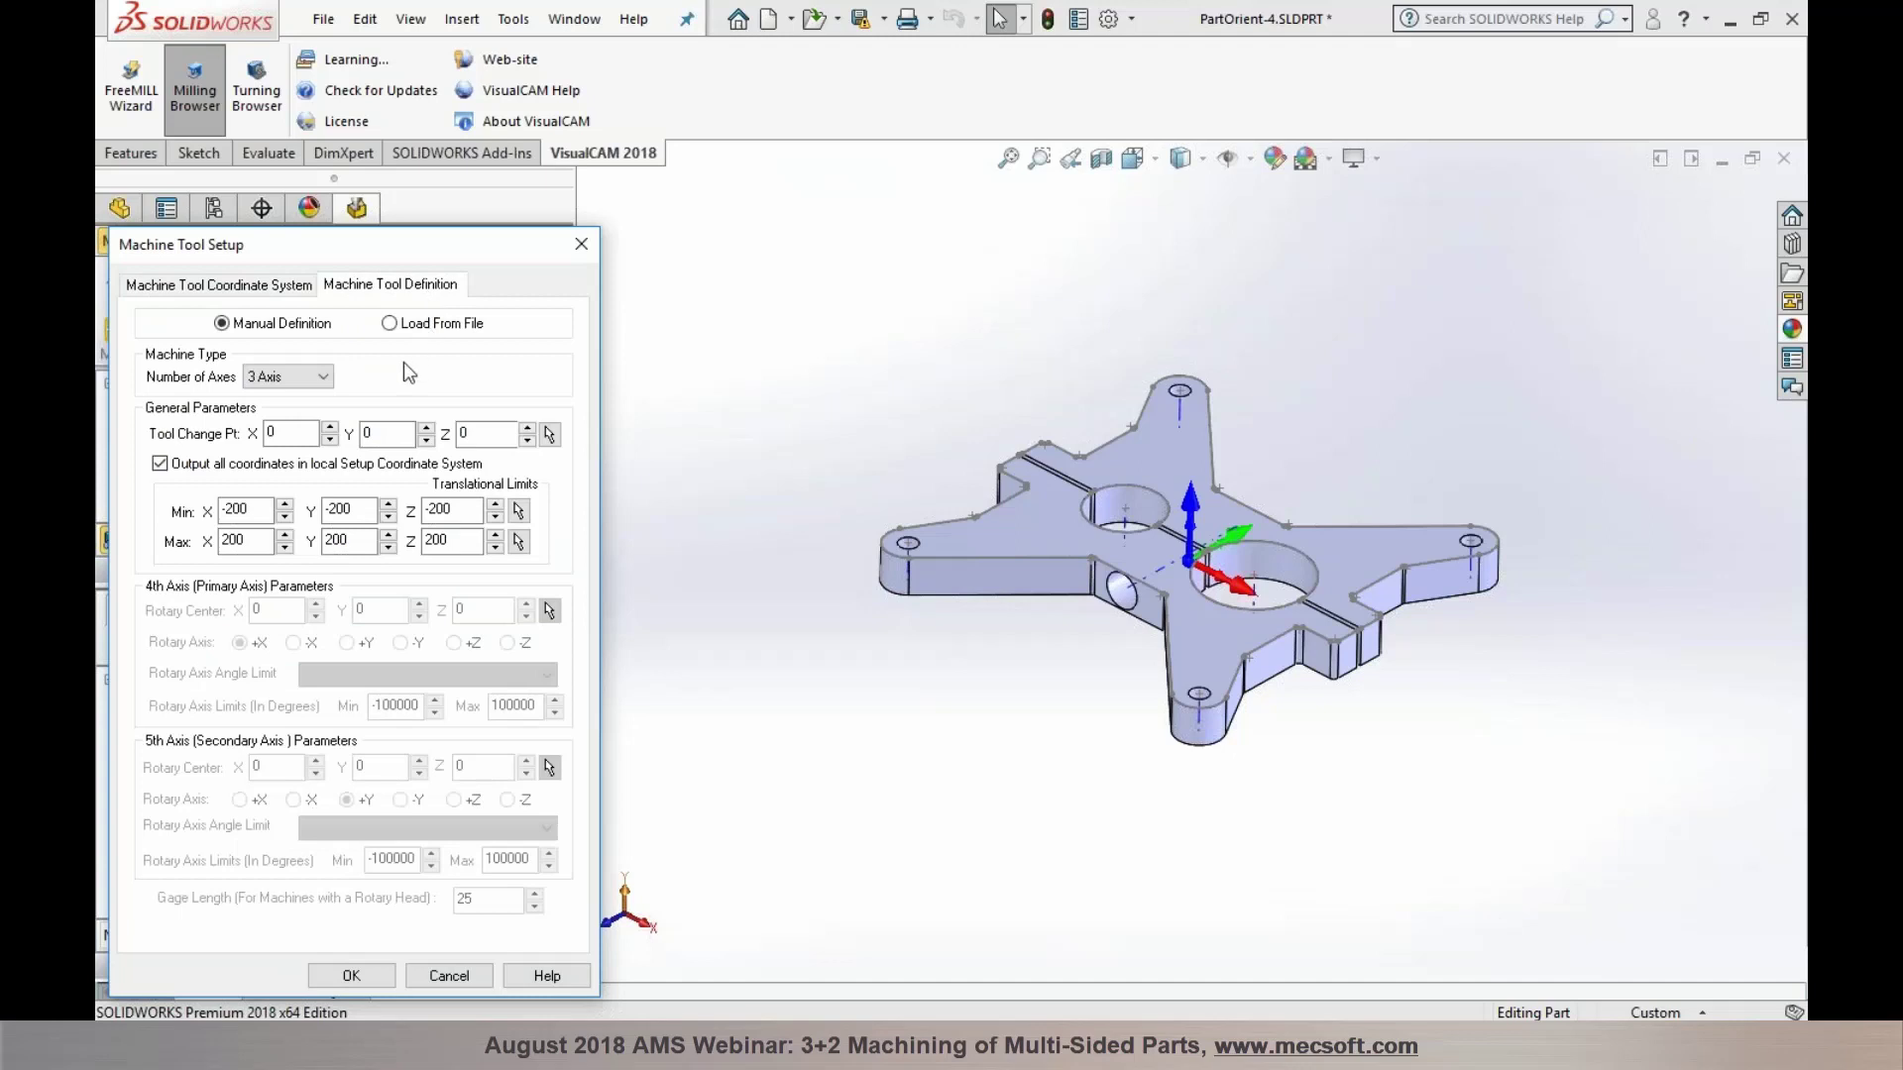
left_click(323, 377)
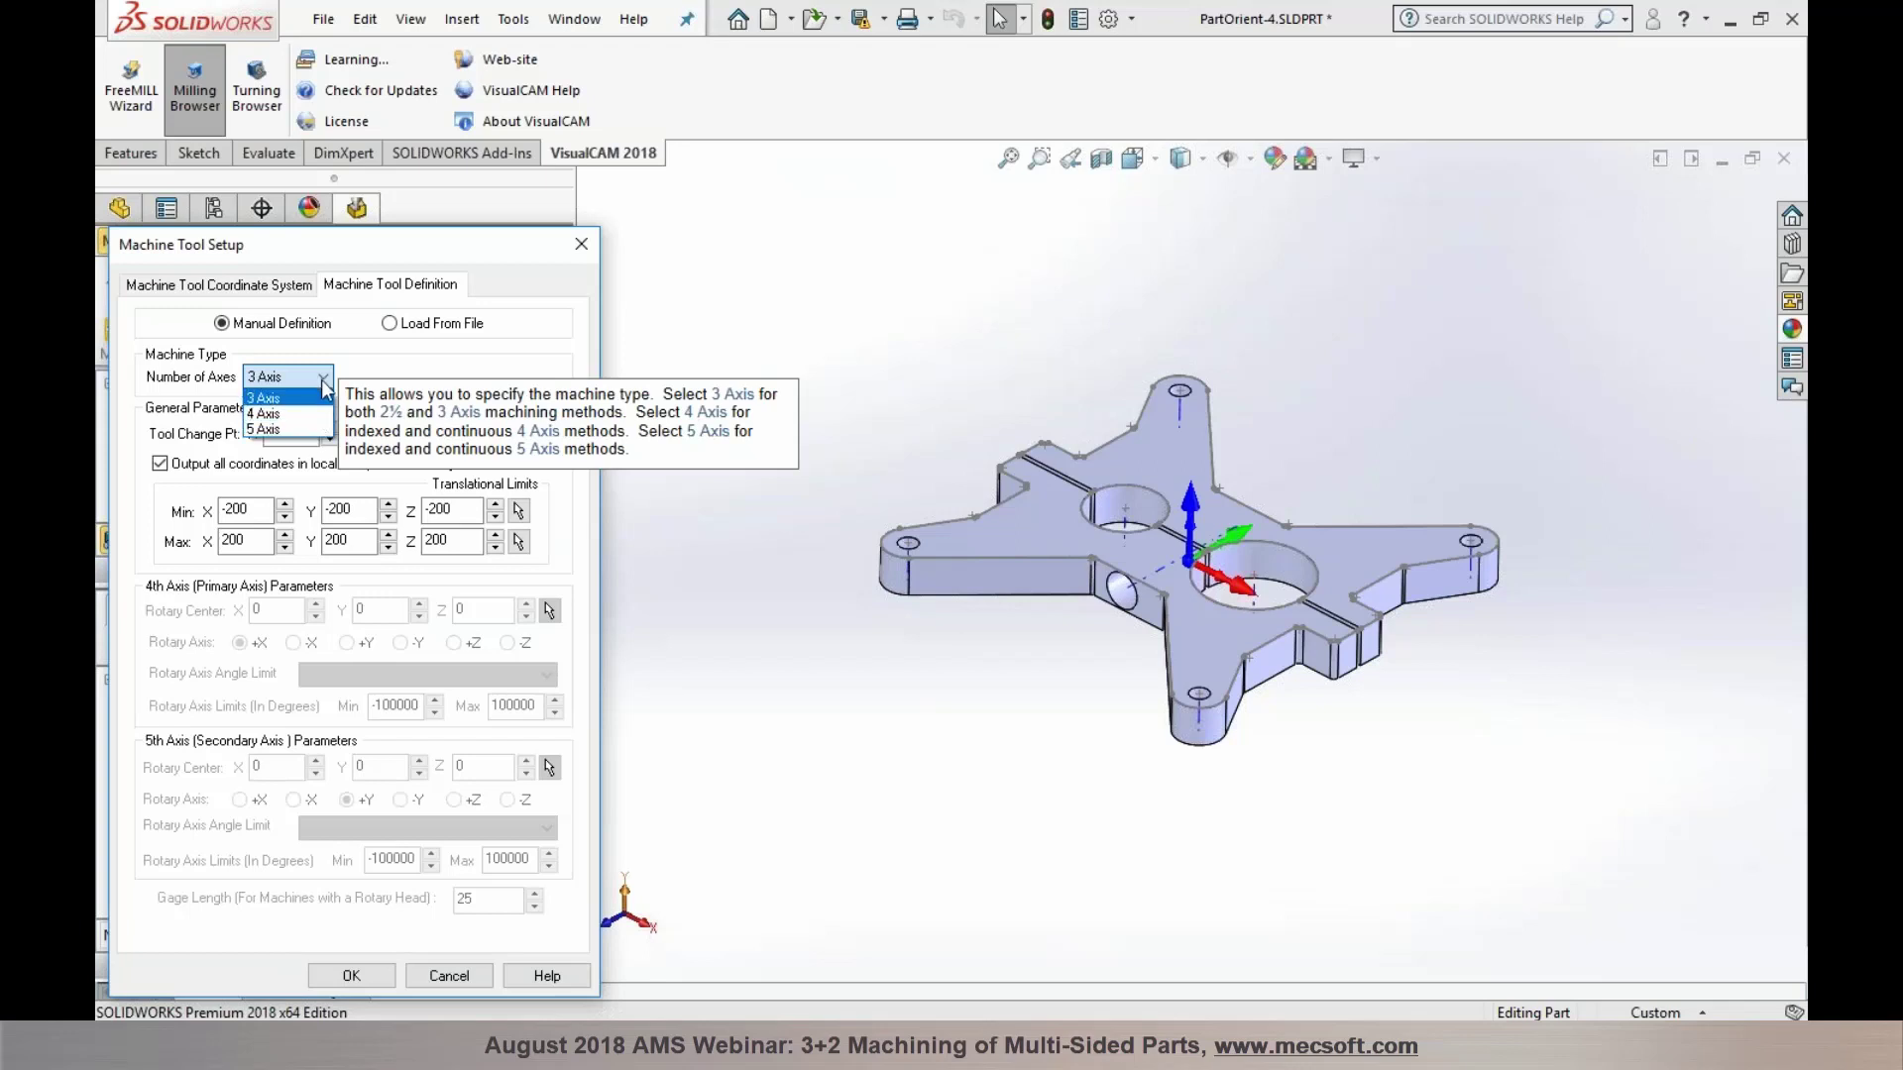
left_click(380, 356)
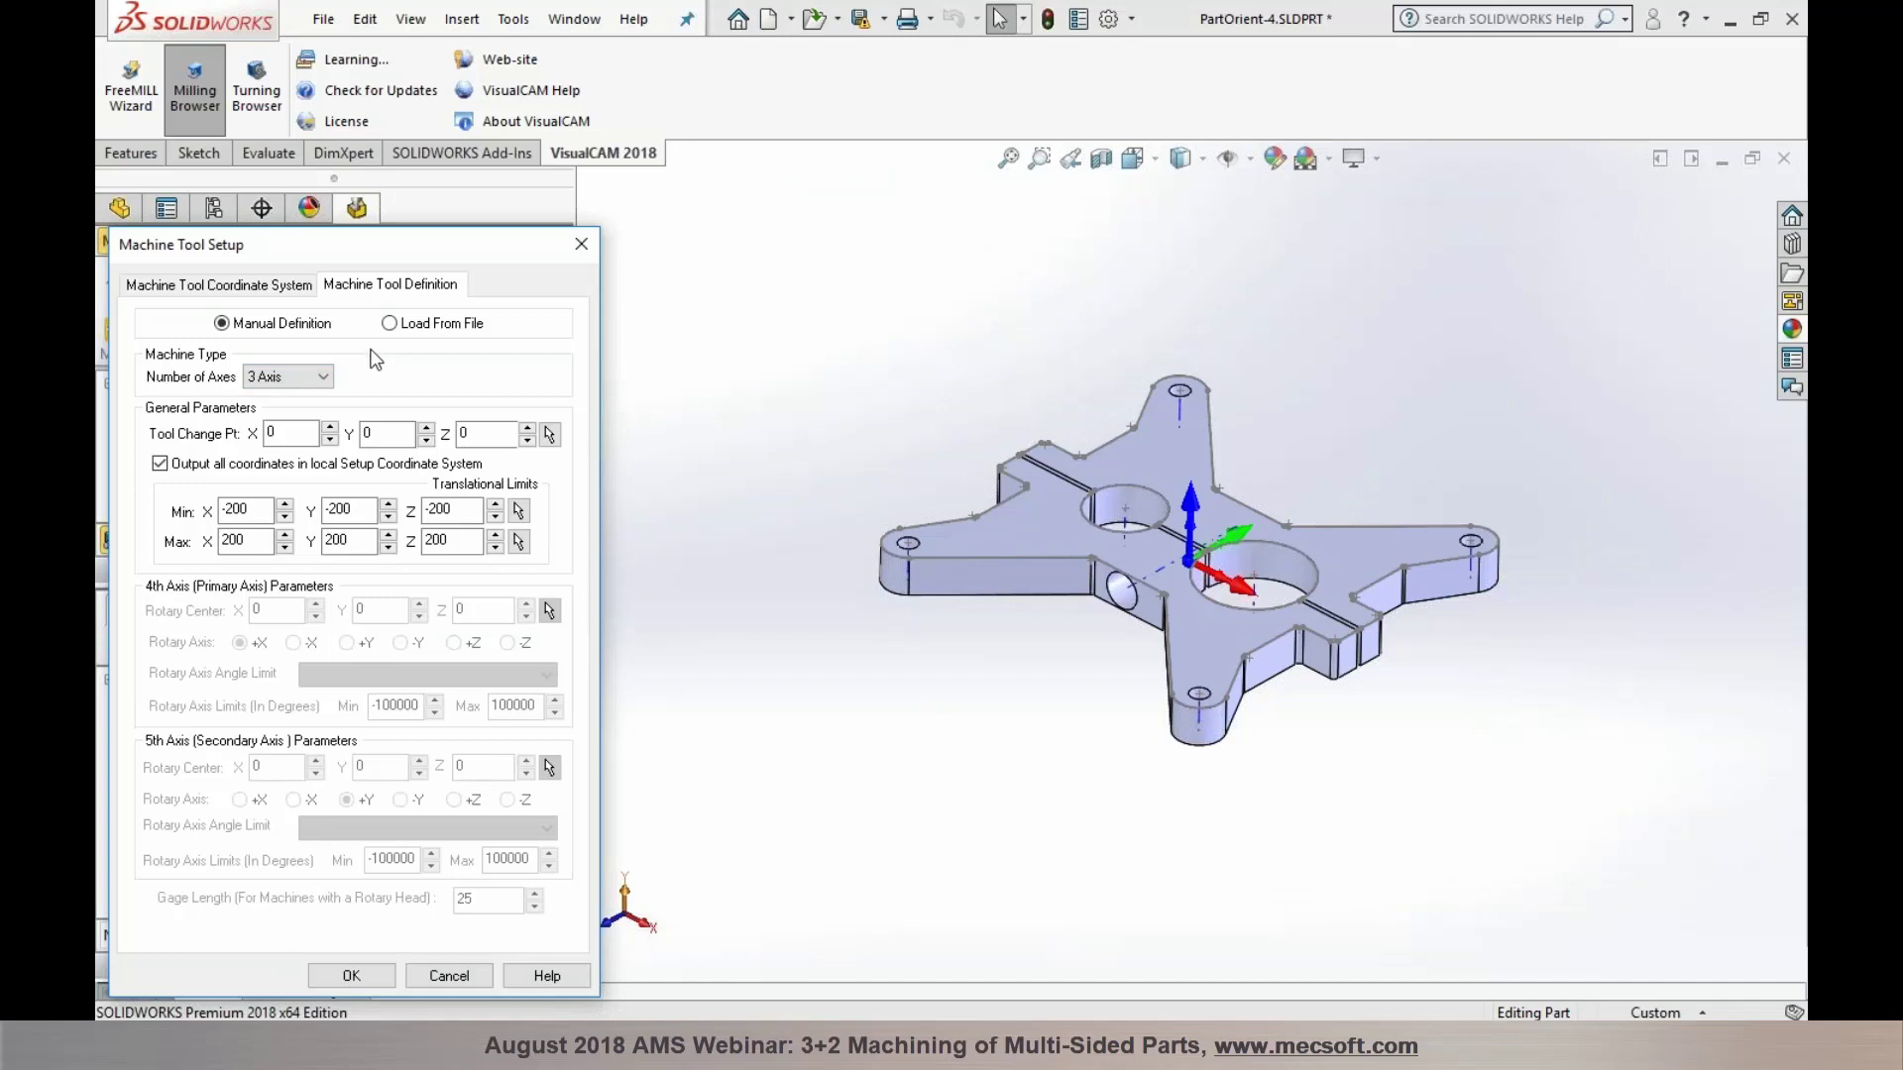
left_click(363, 976)
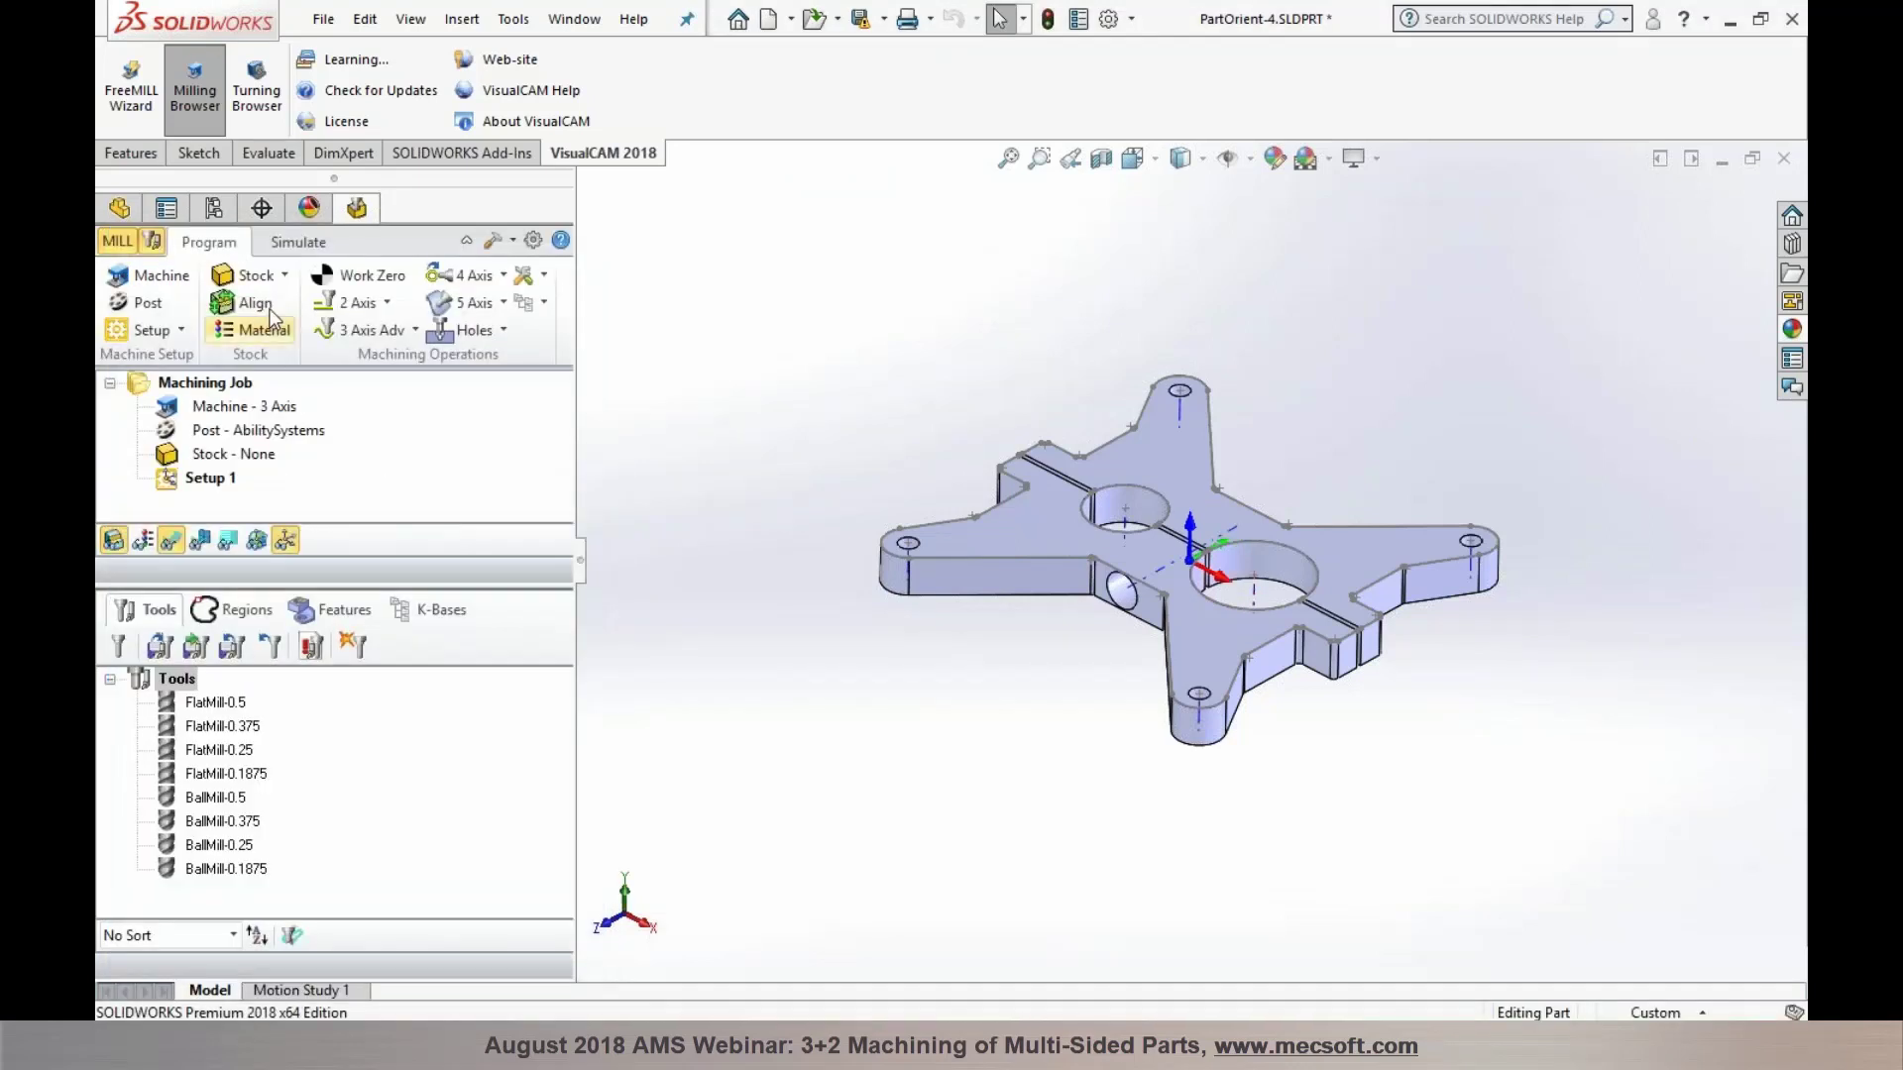
Create a box stock from the model's bounding box, ignoring wireframe geometry in the bounds computation
left_click(258, 276)
left_click(266, 309)
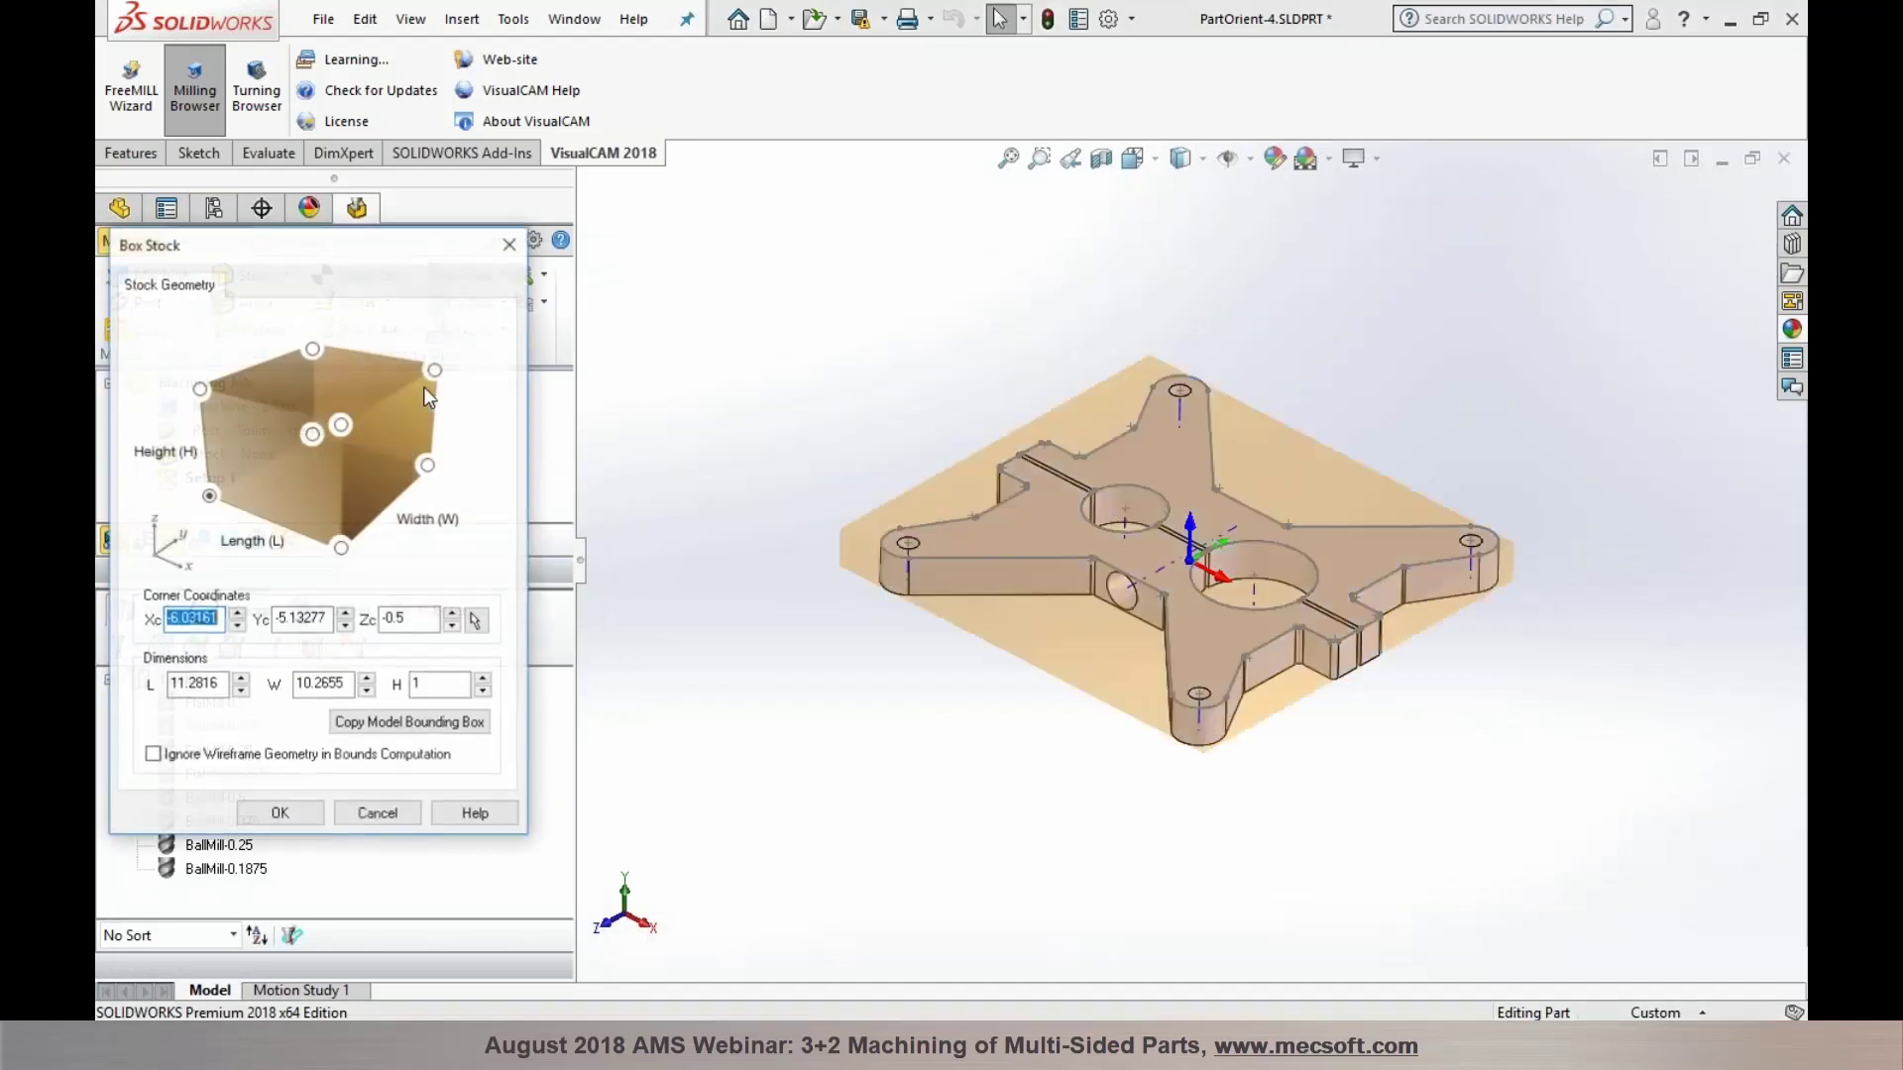
left_click(424, 727)
left_click(284, 760)
left_click(357, 725)
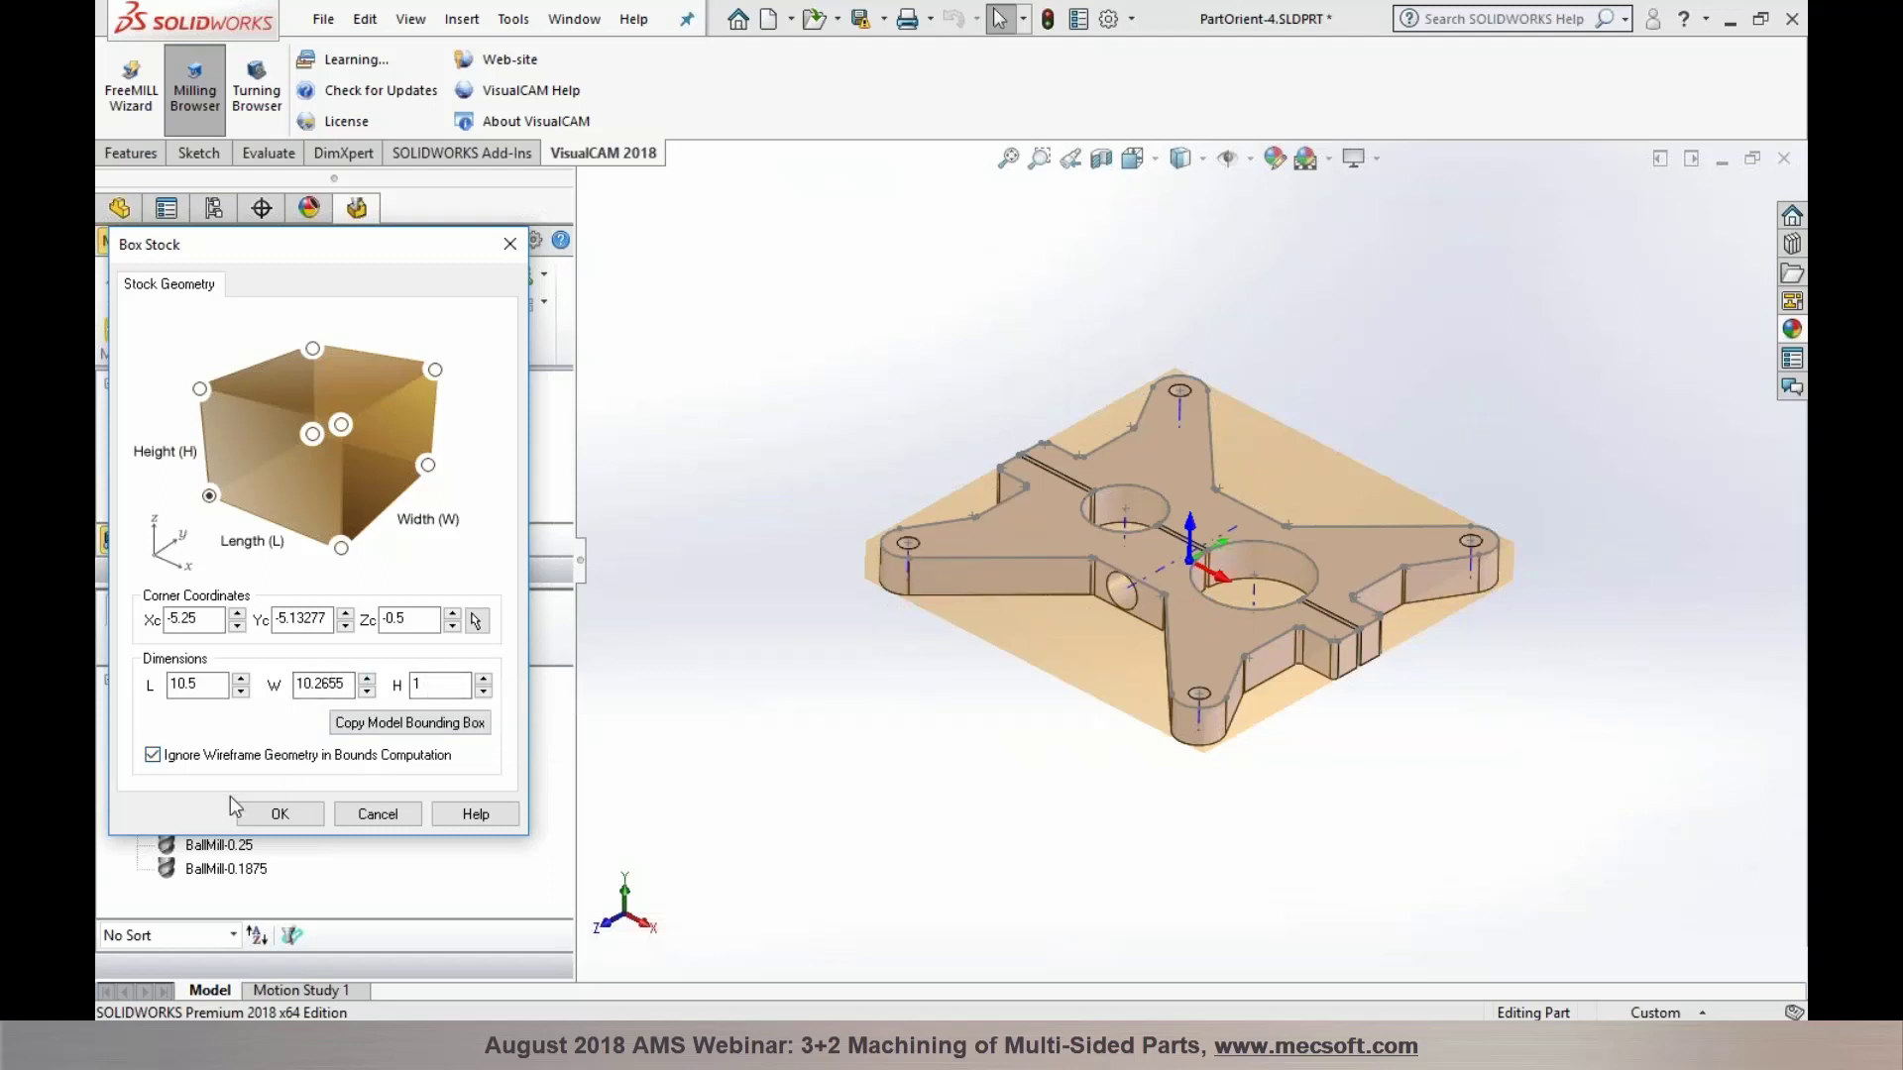
left_click(266, 814)
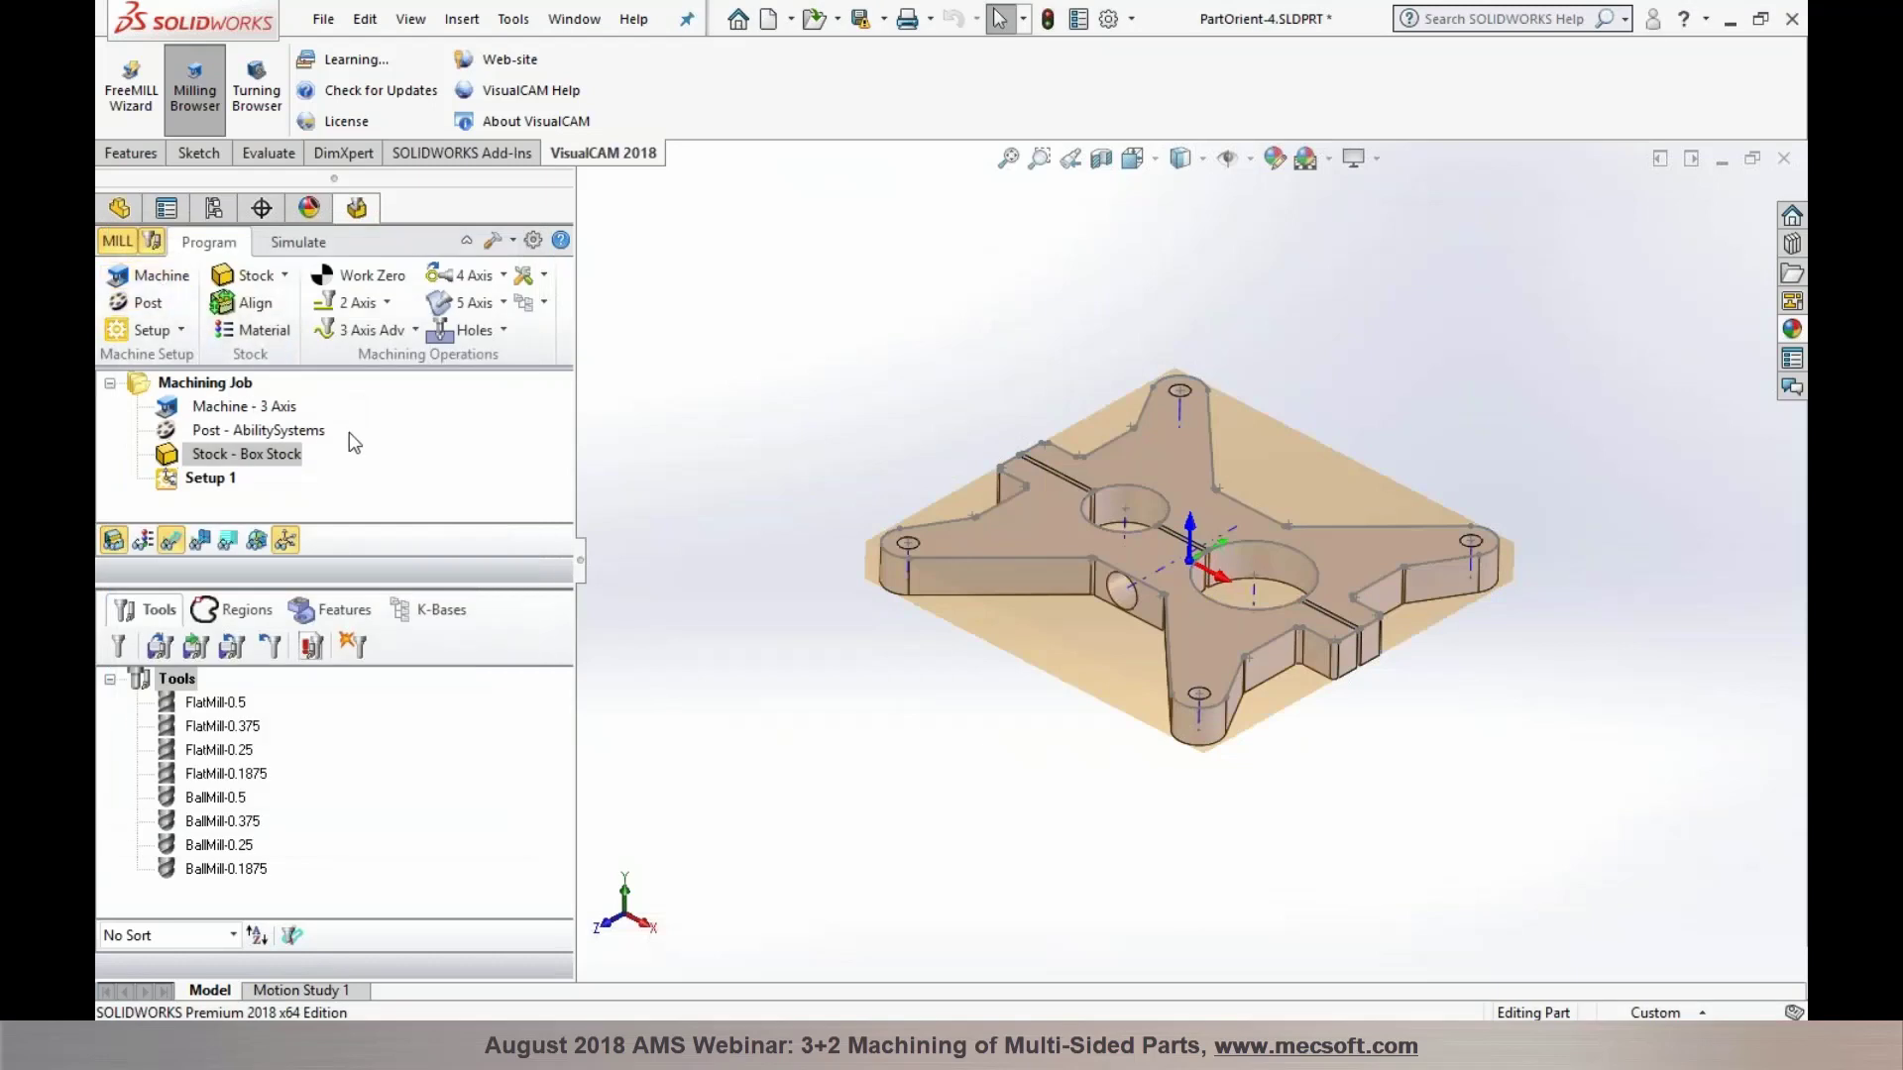
Generate a work zero relative to the stock box, using the Highest Z face and the South West position
left_click(372, 277)
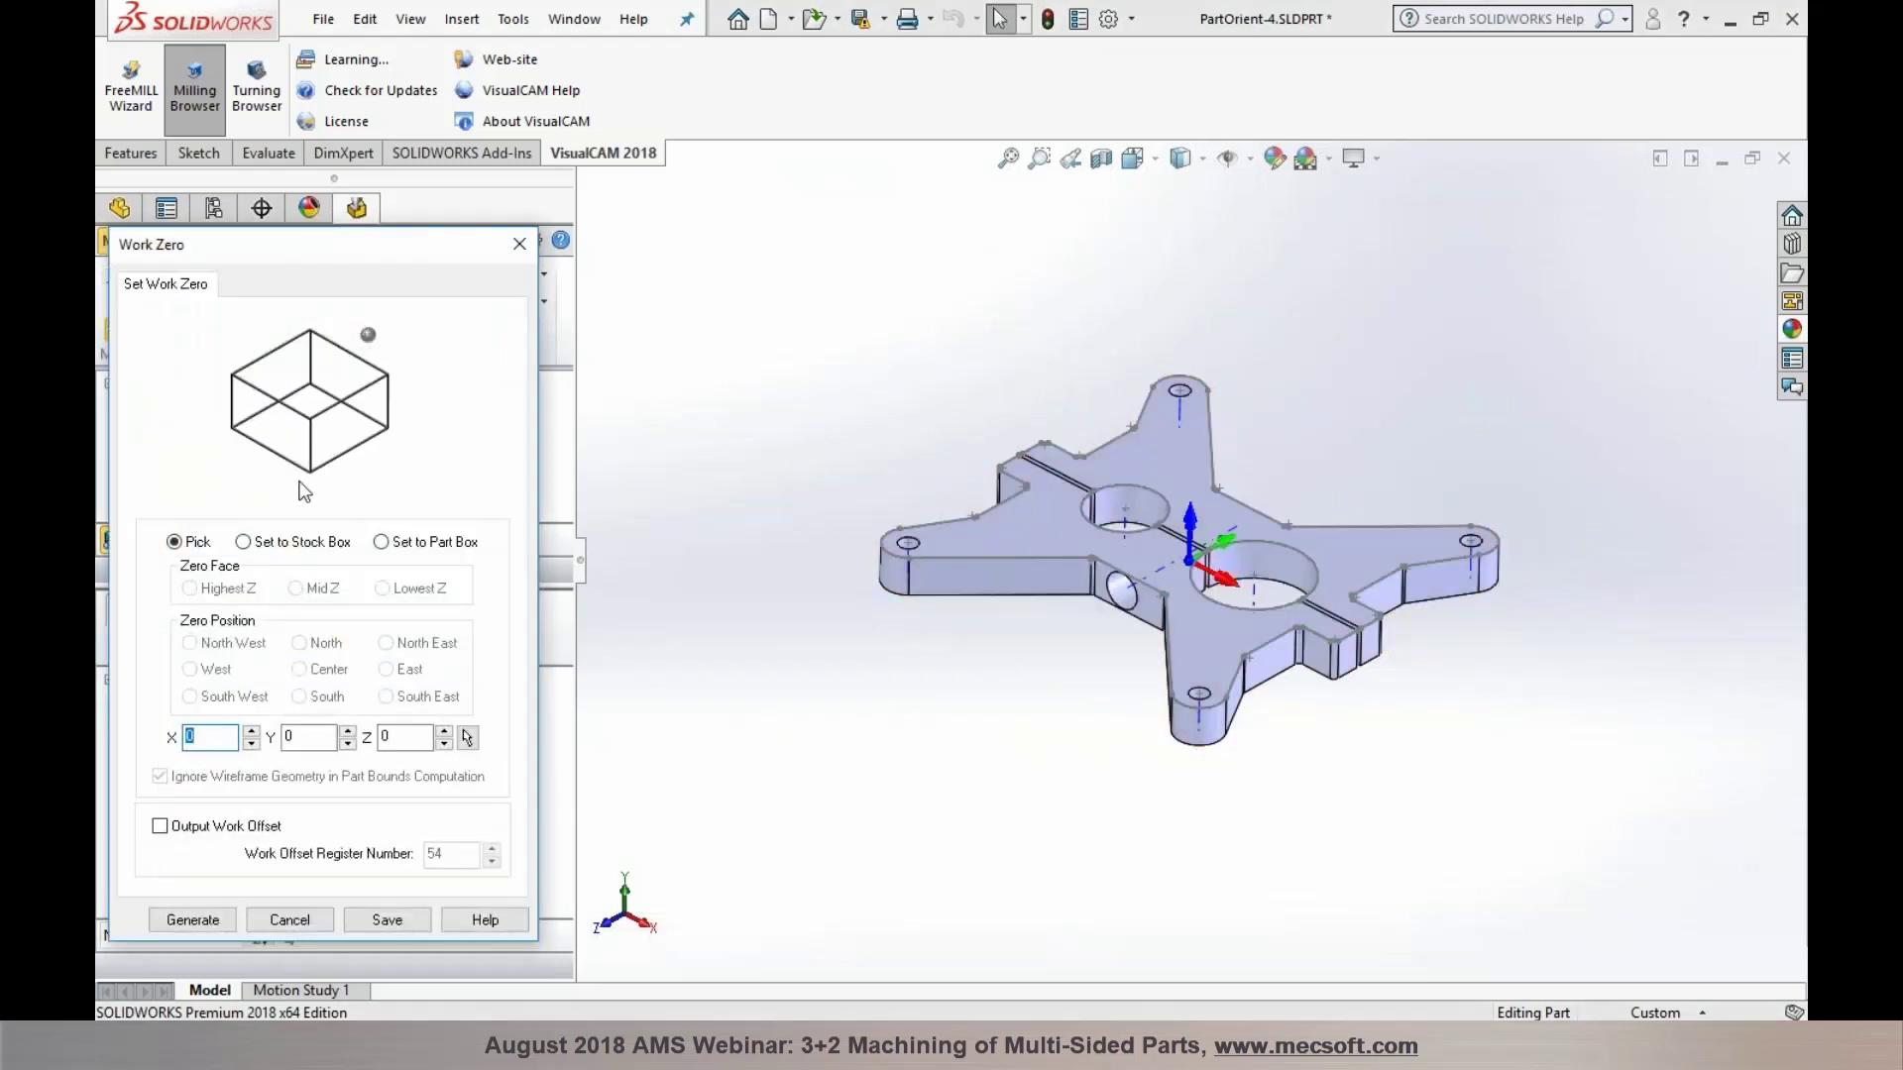
left_click(302, 544)
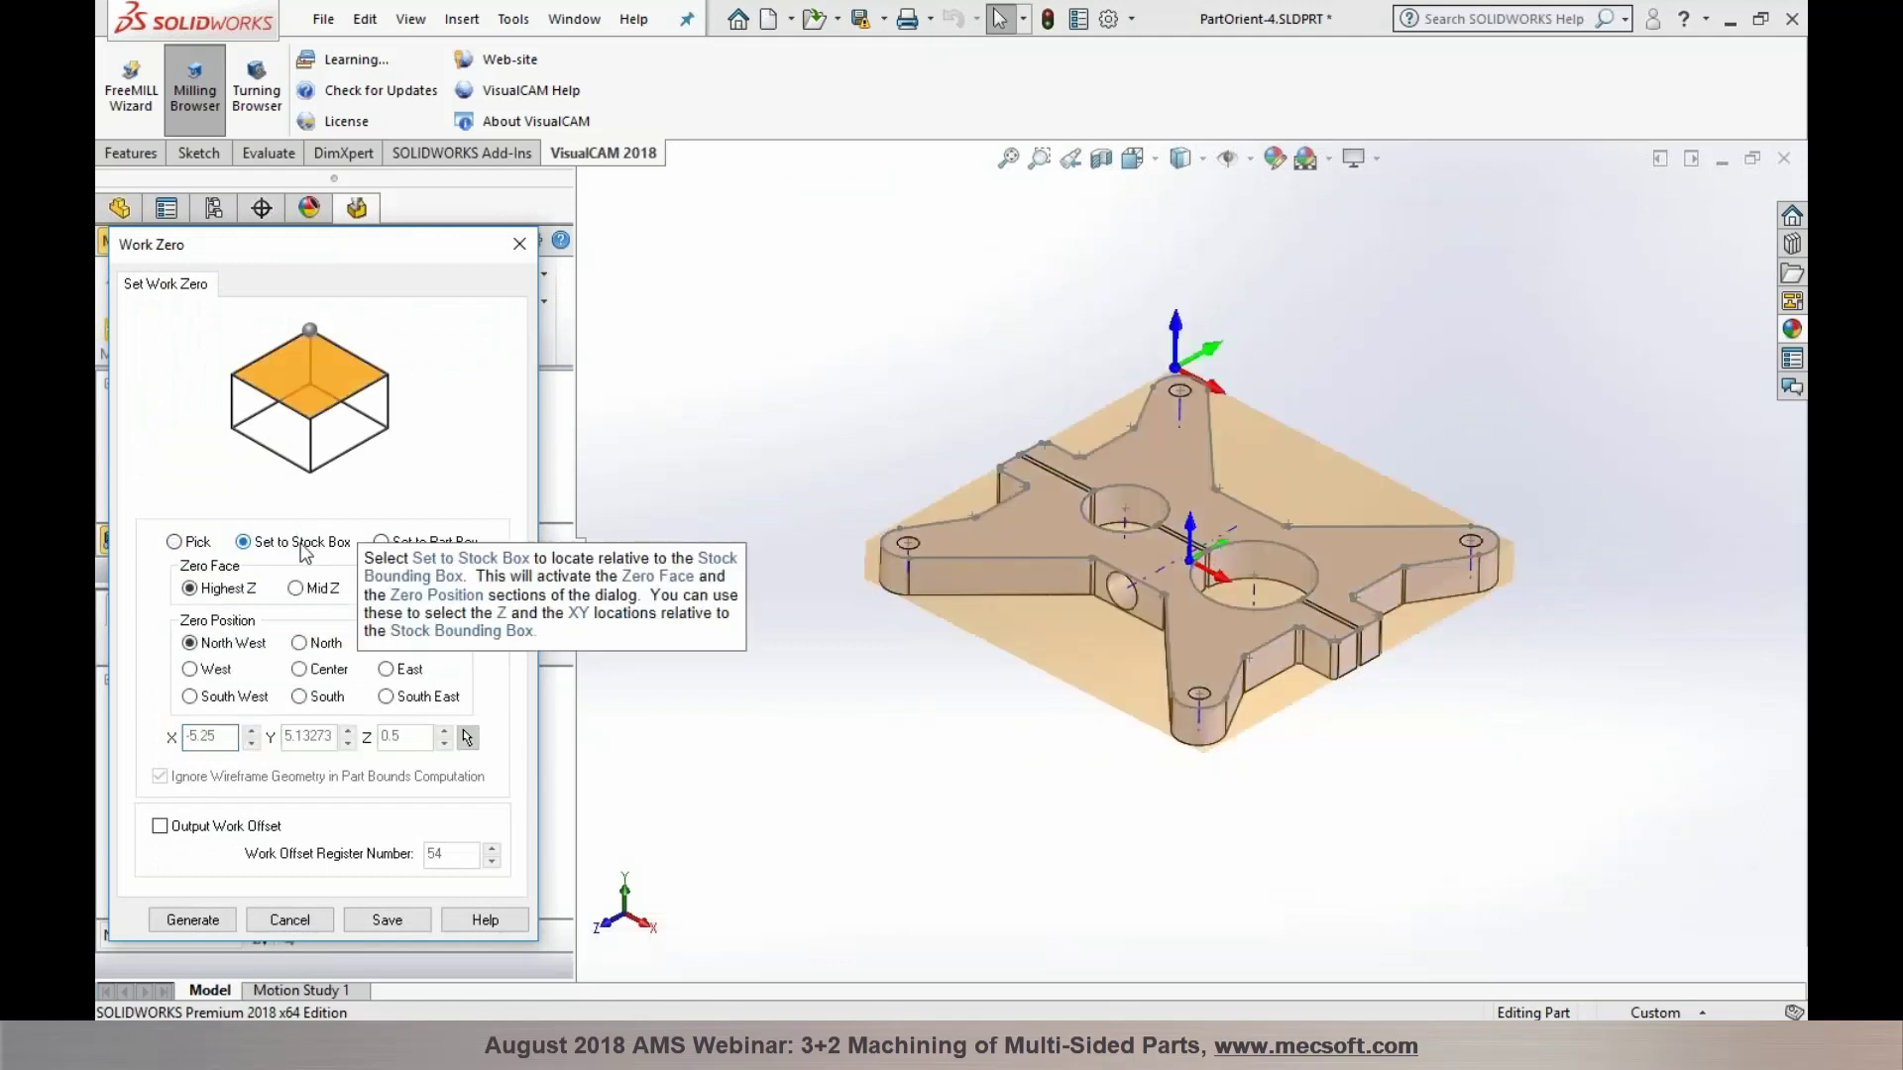
left_click(227, 699)
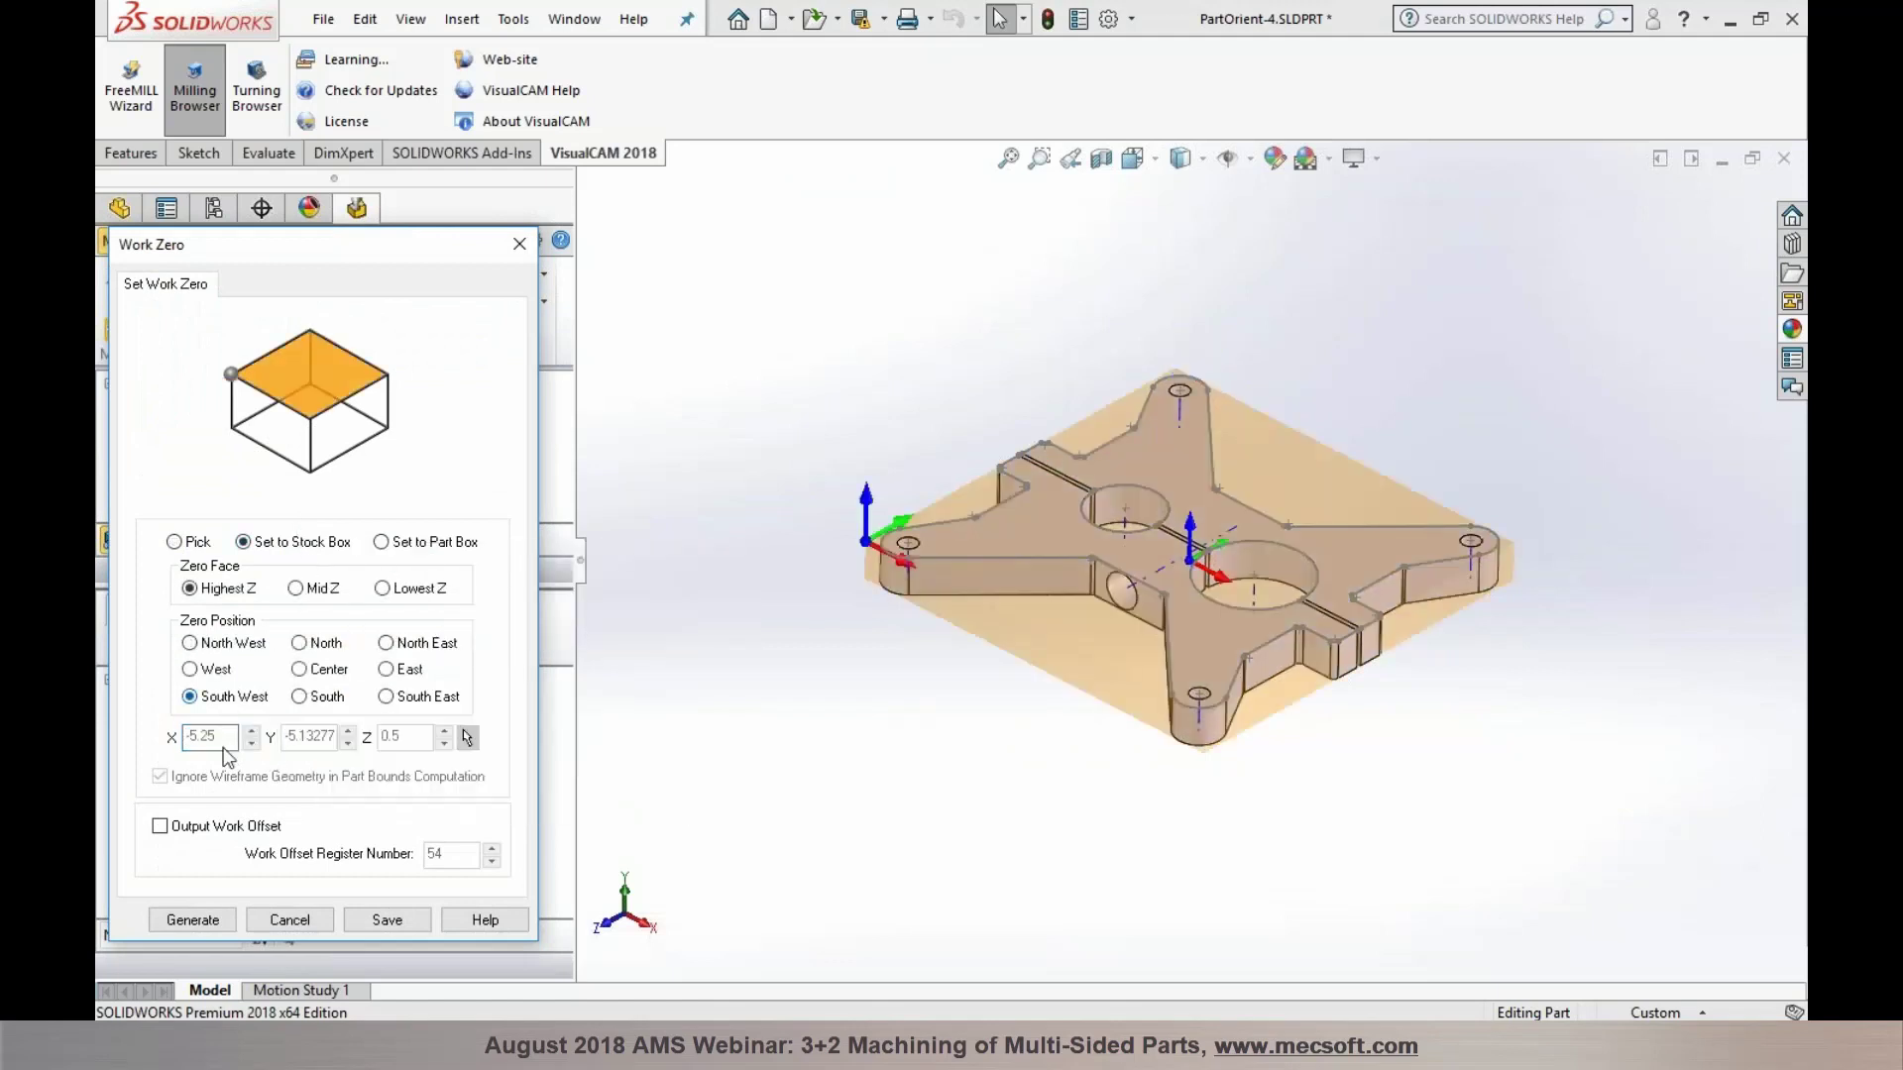
left_click(192, 830)
mouse_move(440, 879)
left_click(193, 921)
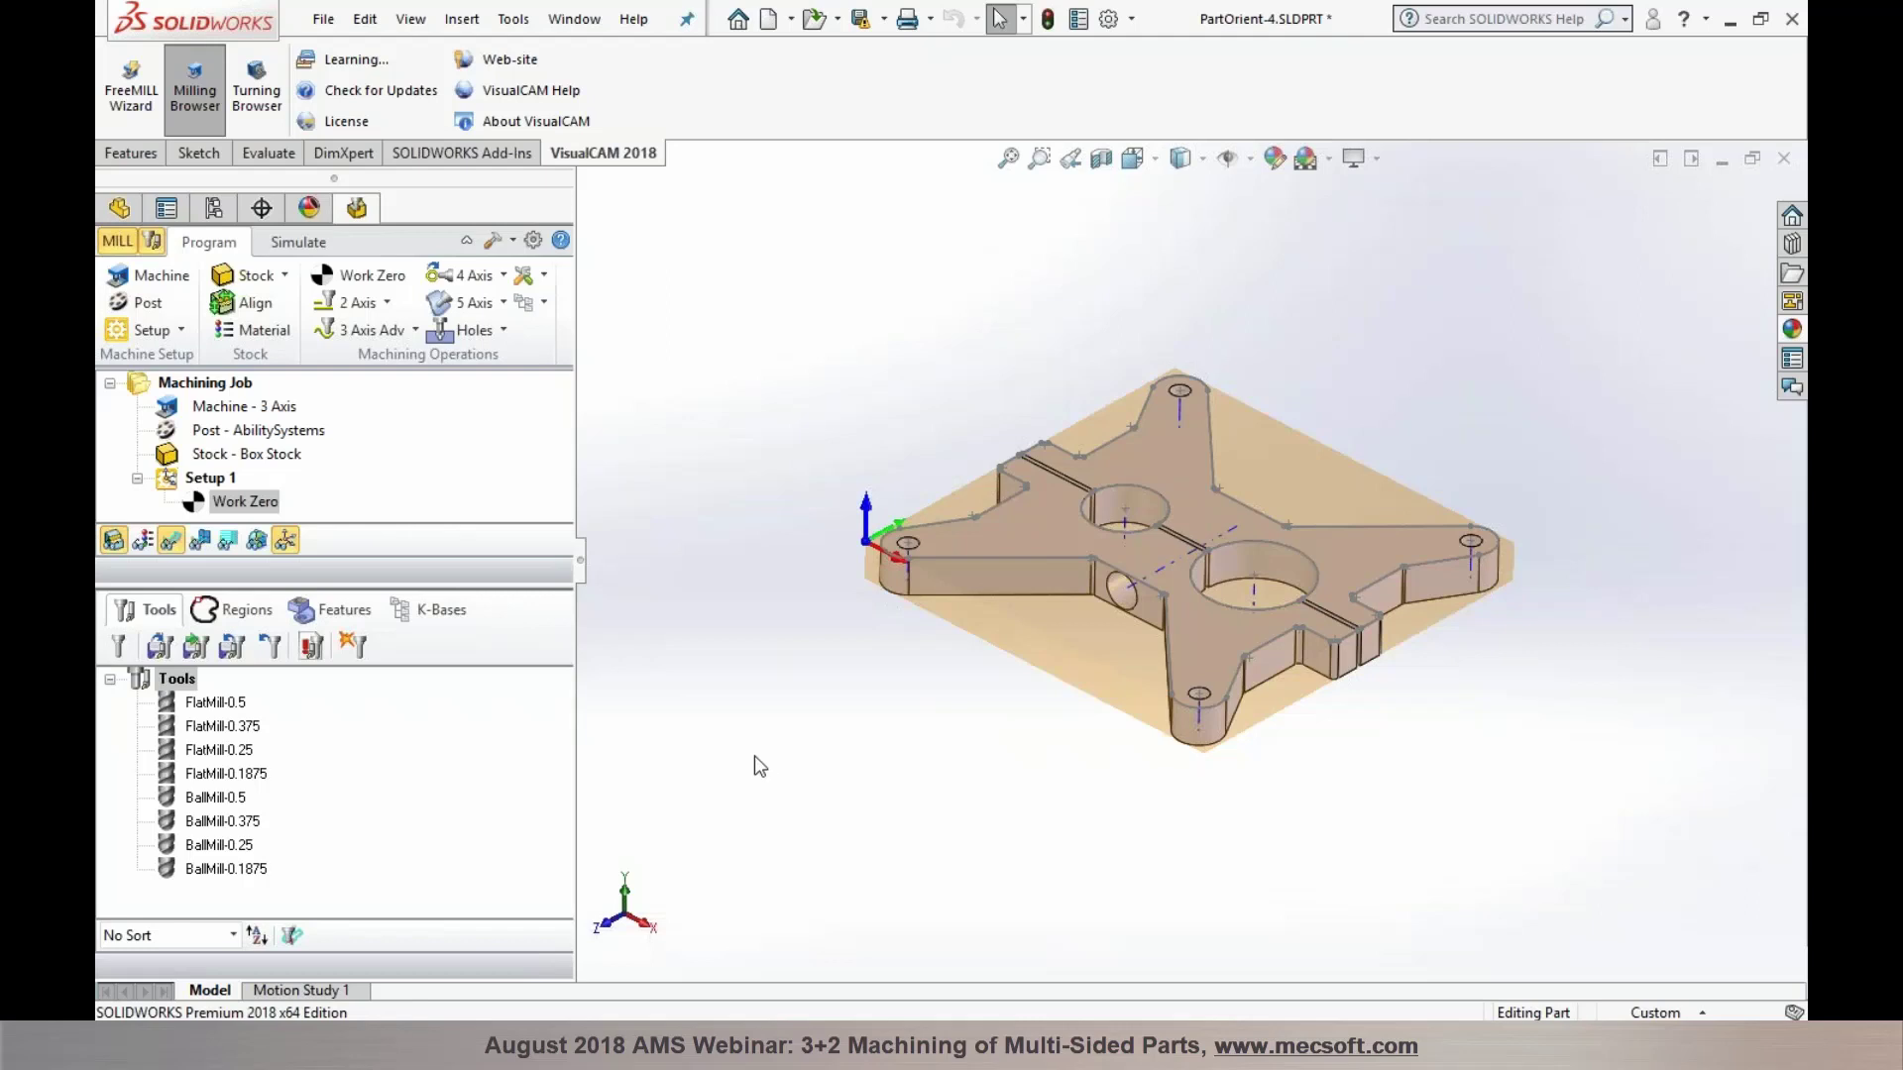
Examine the machine tool coordinate system alignment options for the job and for Setup 1, leaving both without changes
left_click(182, 331)
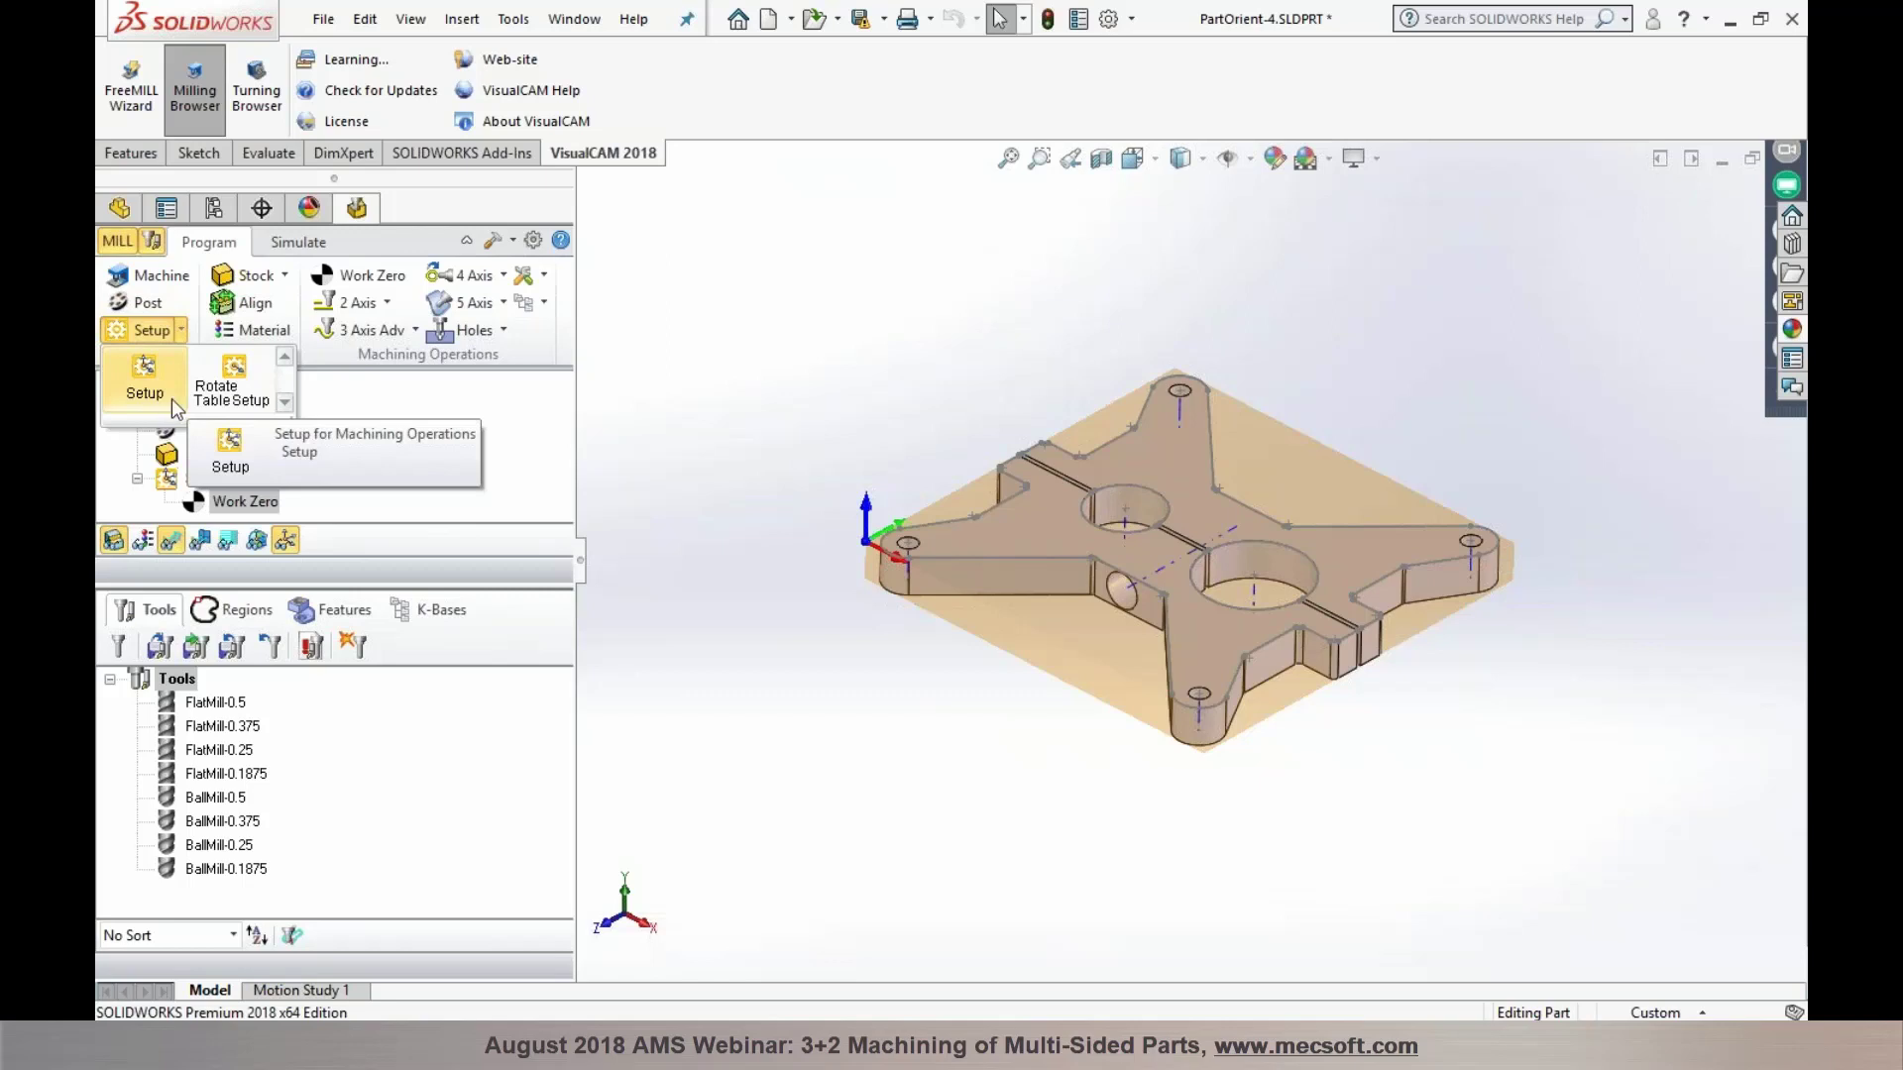
left_click(171, 398)
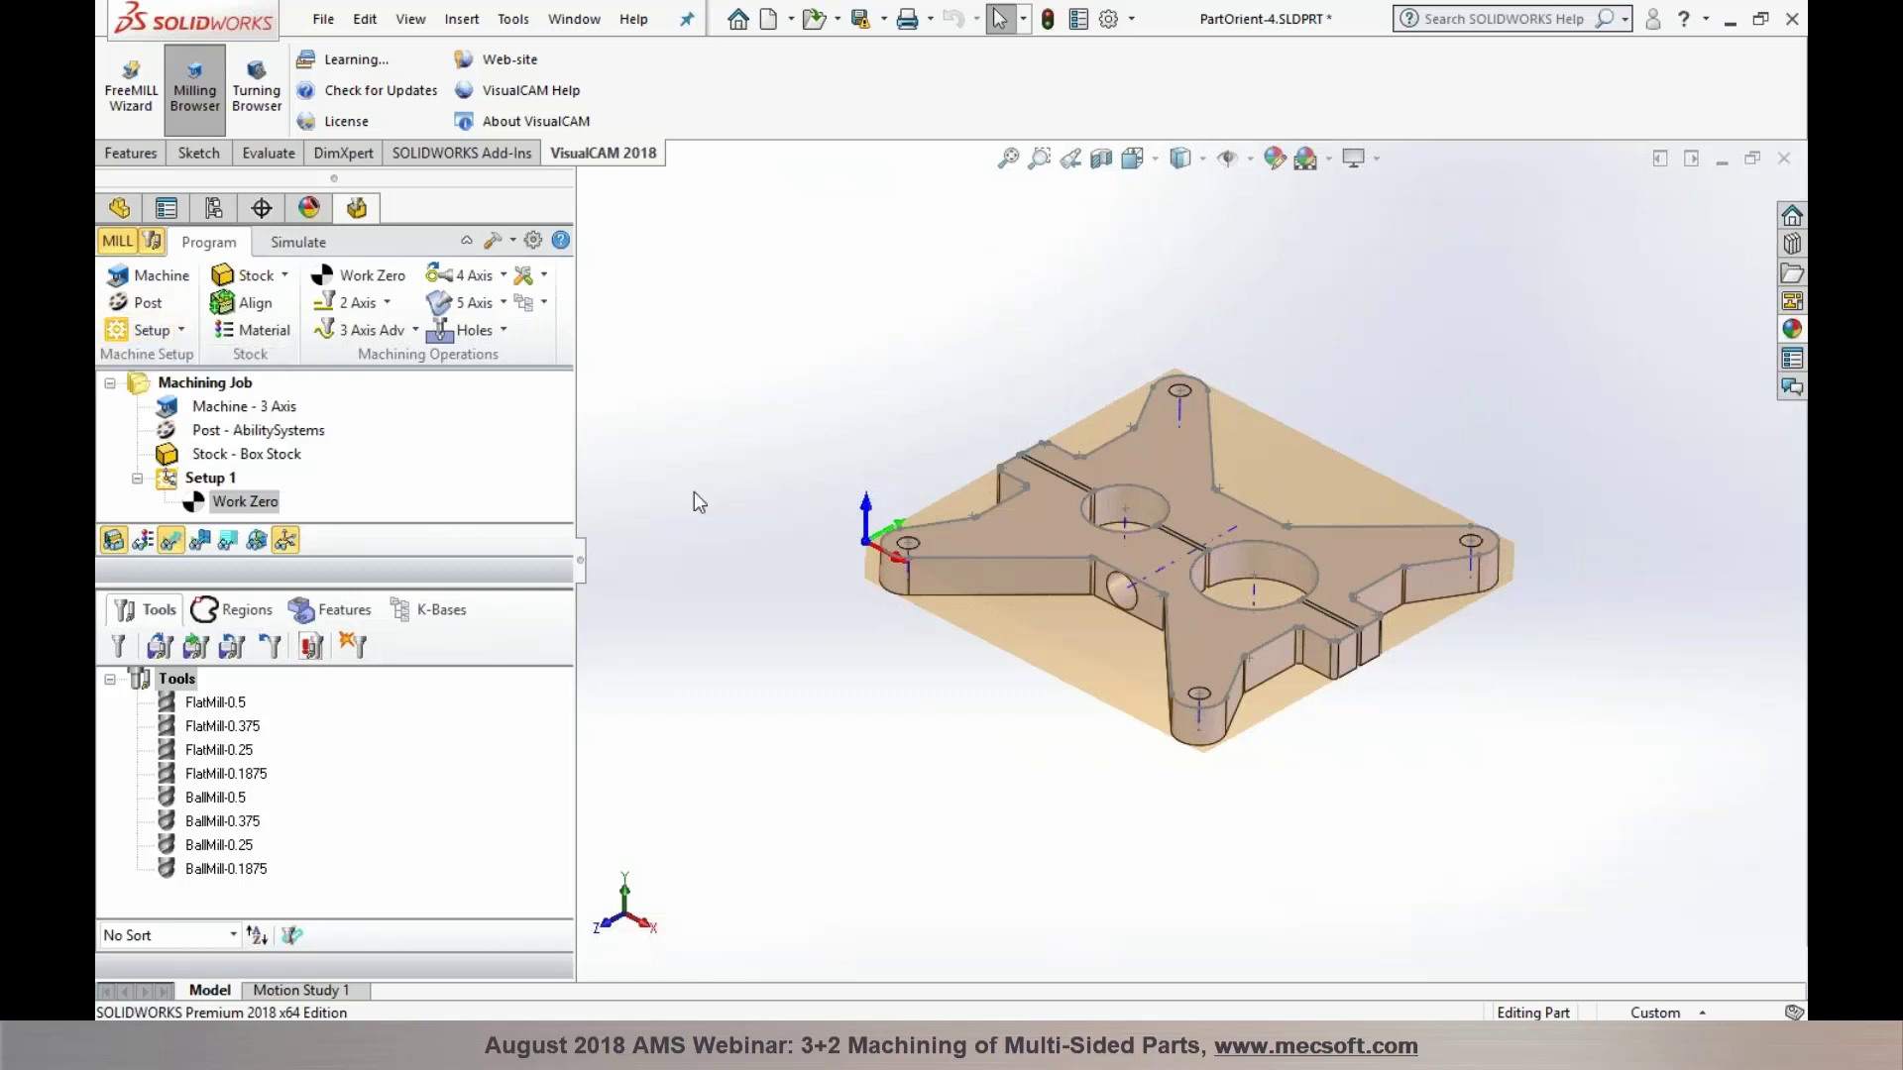
left_click(151, 278)
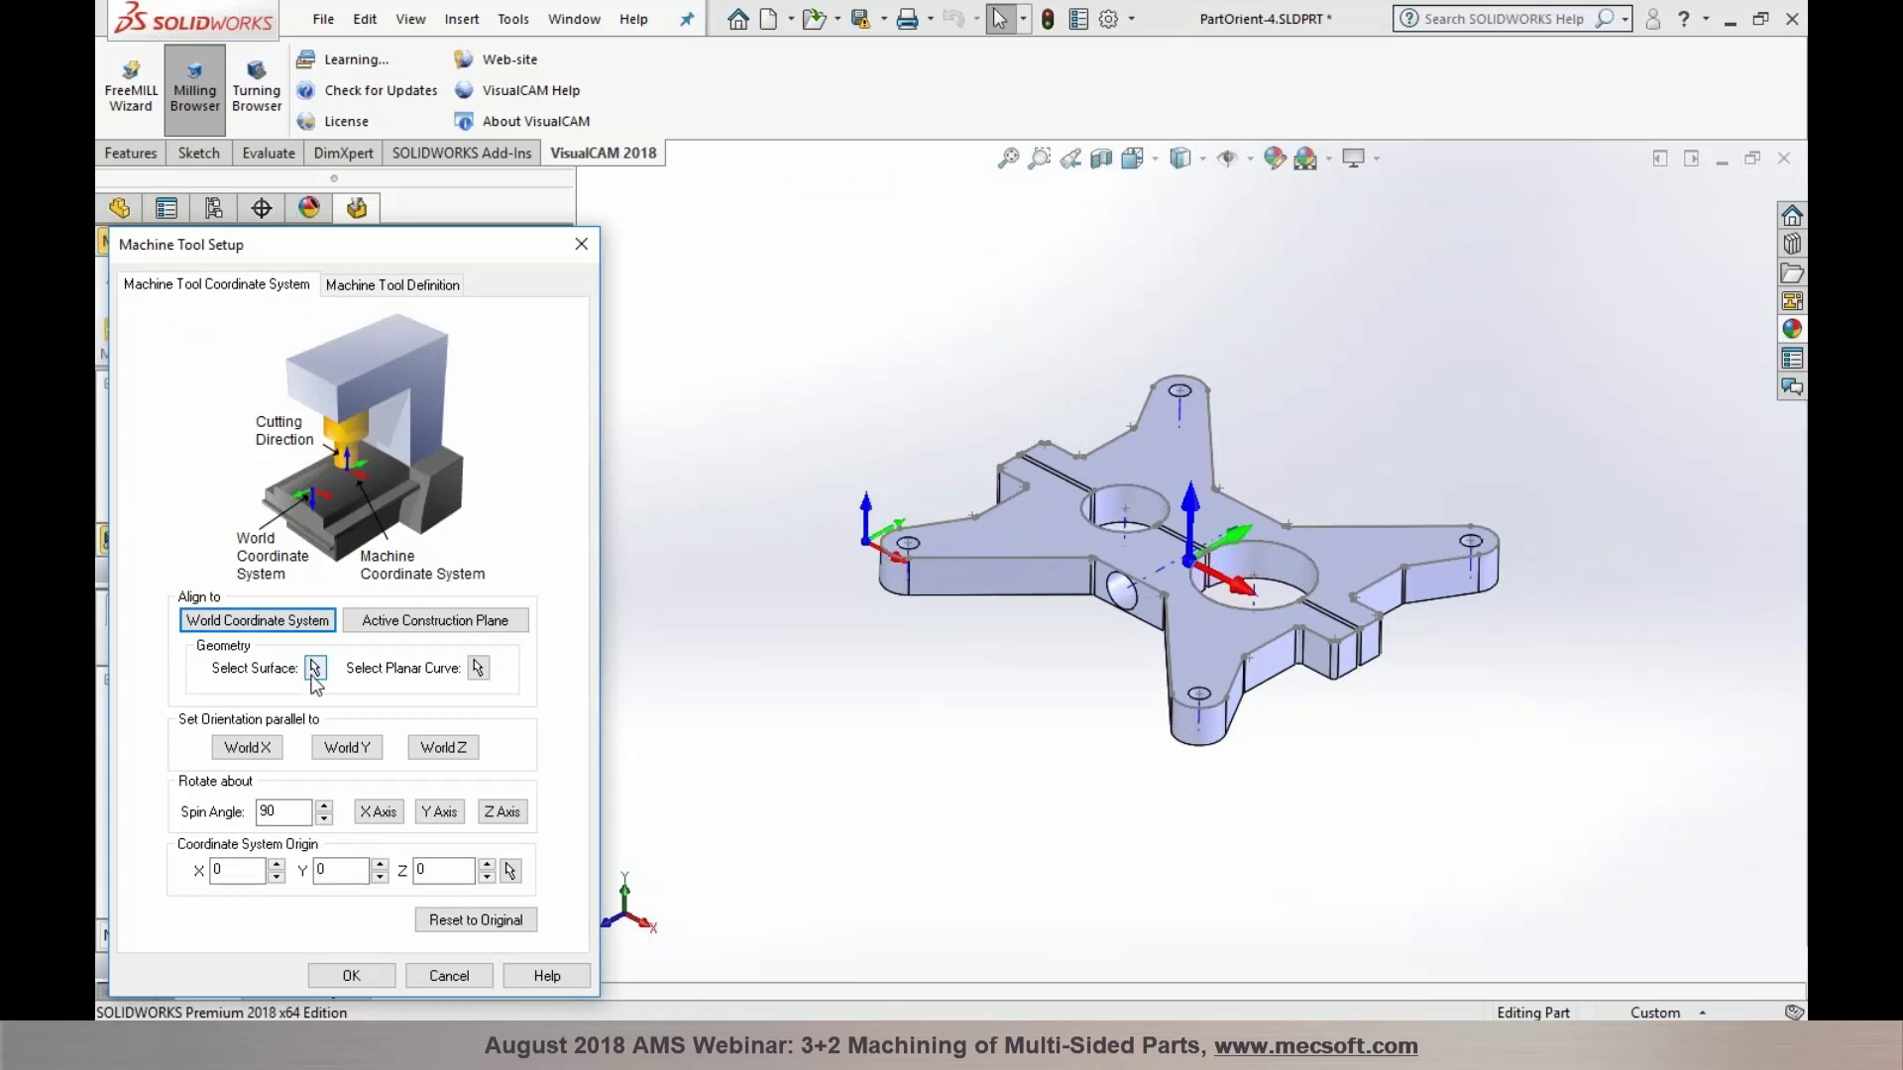
left_click(456, 982)
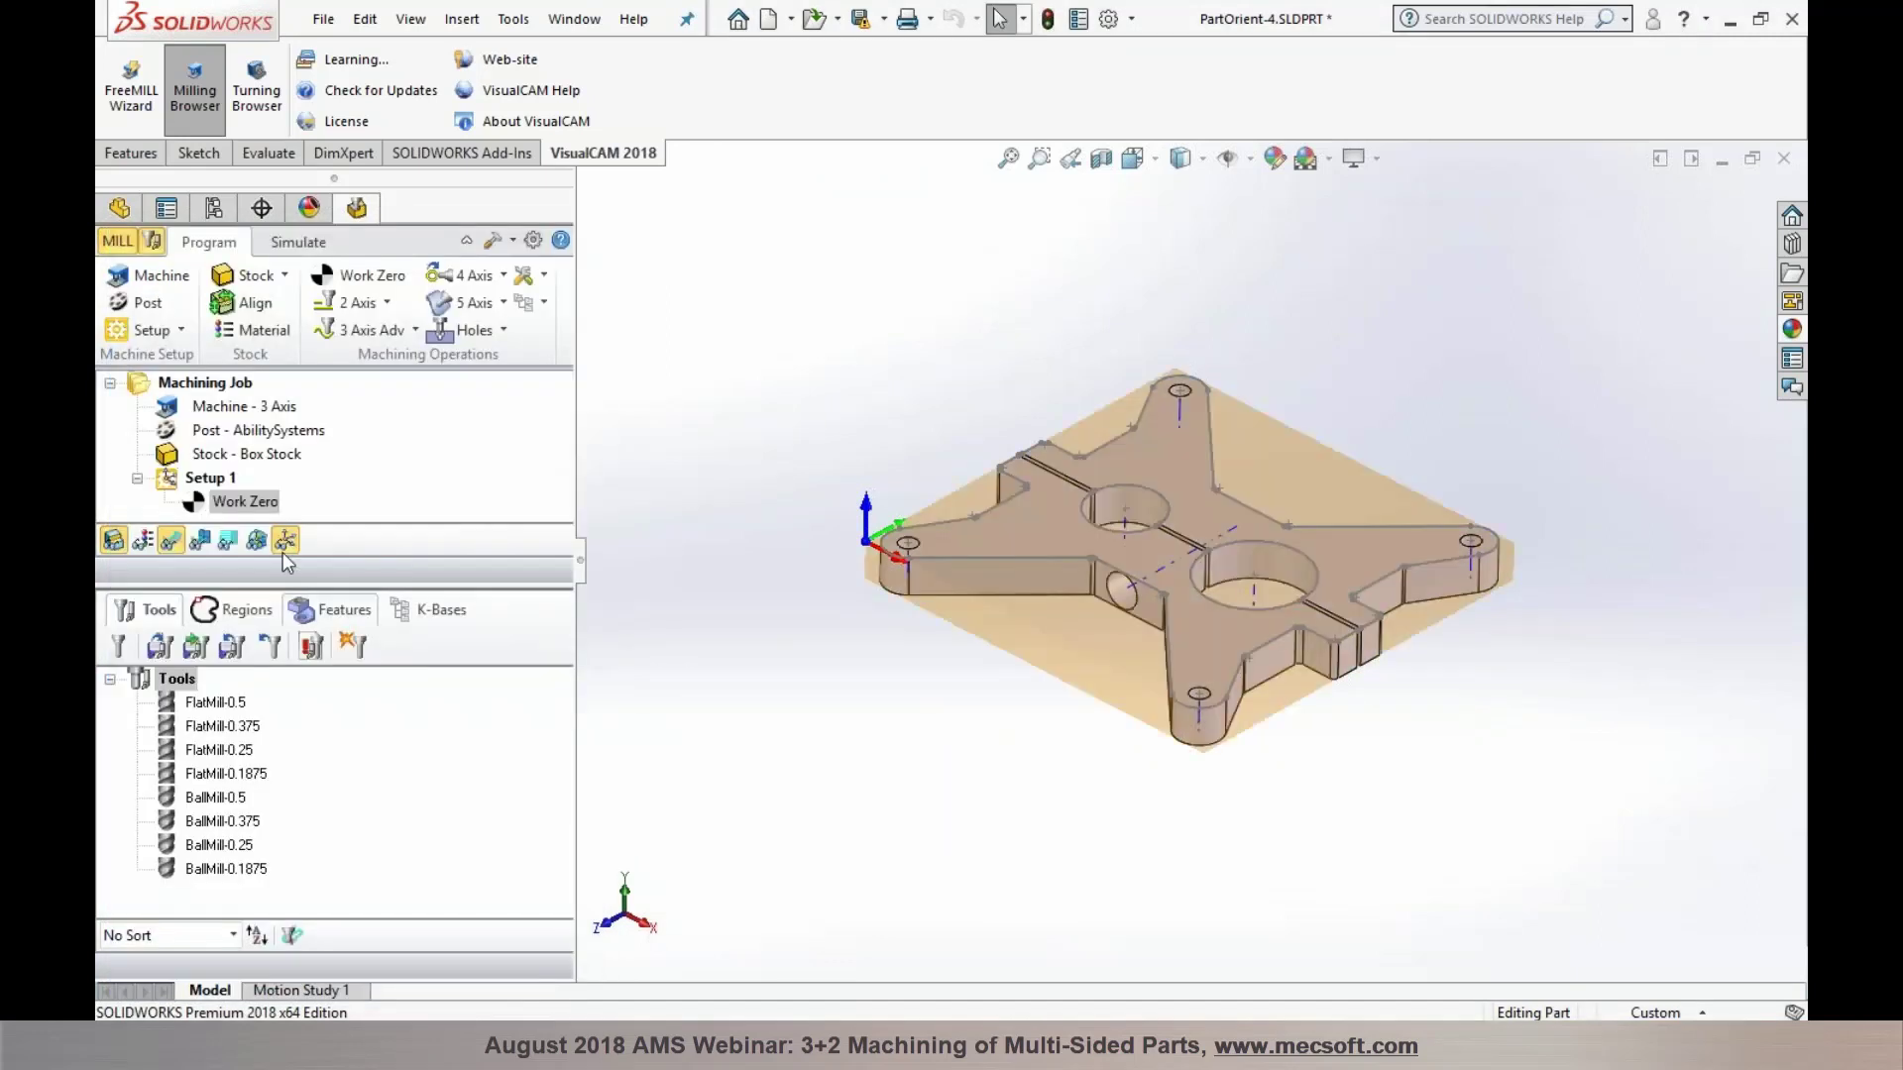
left_click(206, 480)
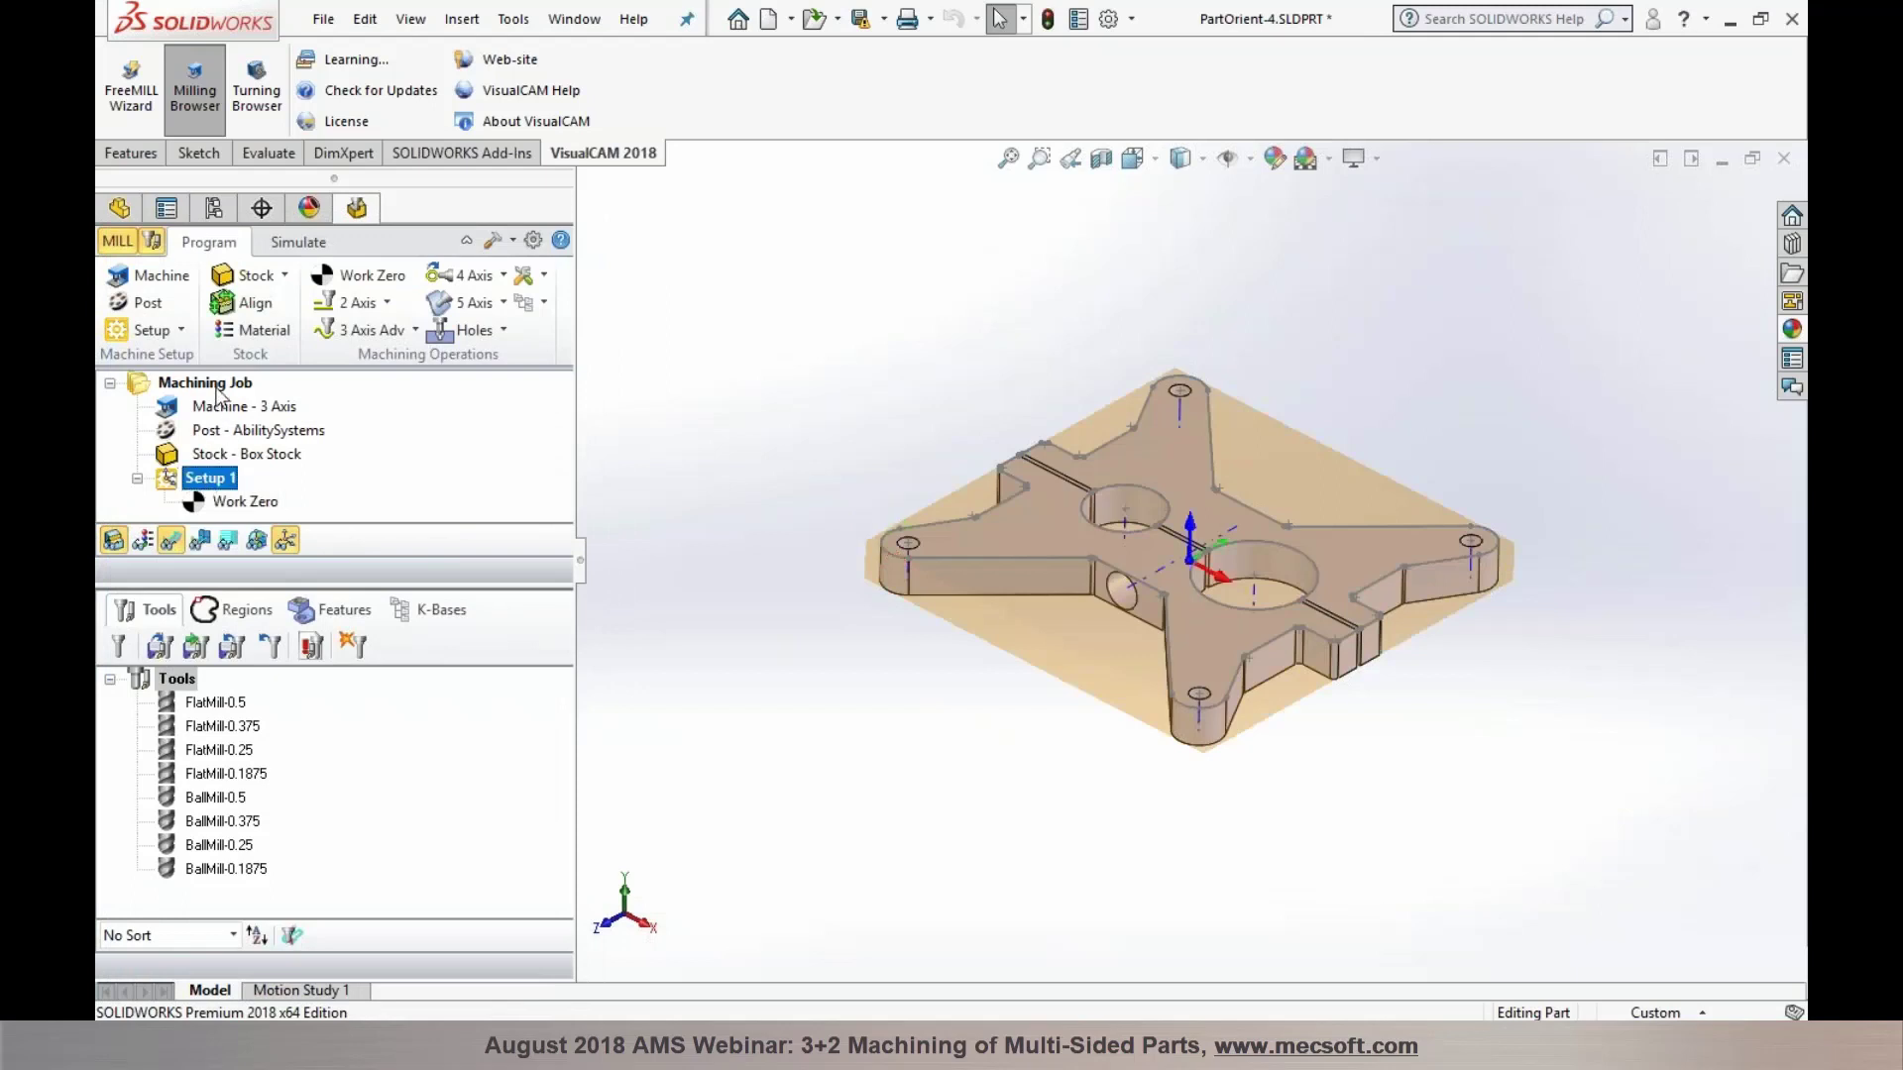
left_click(168, 331)
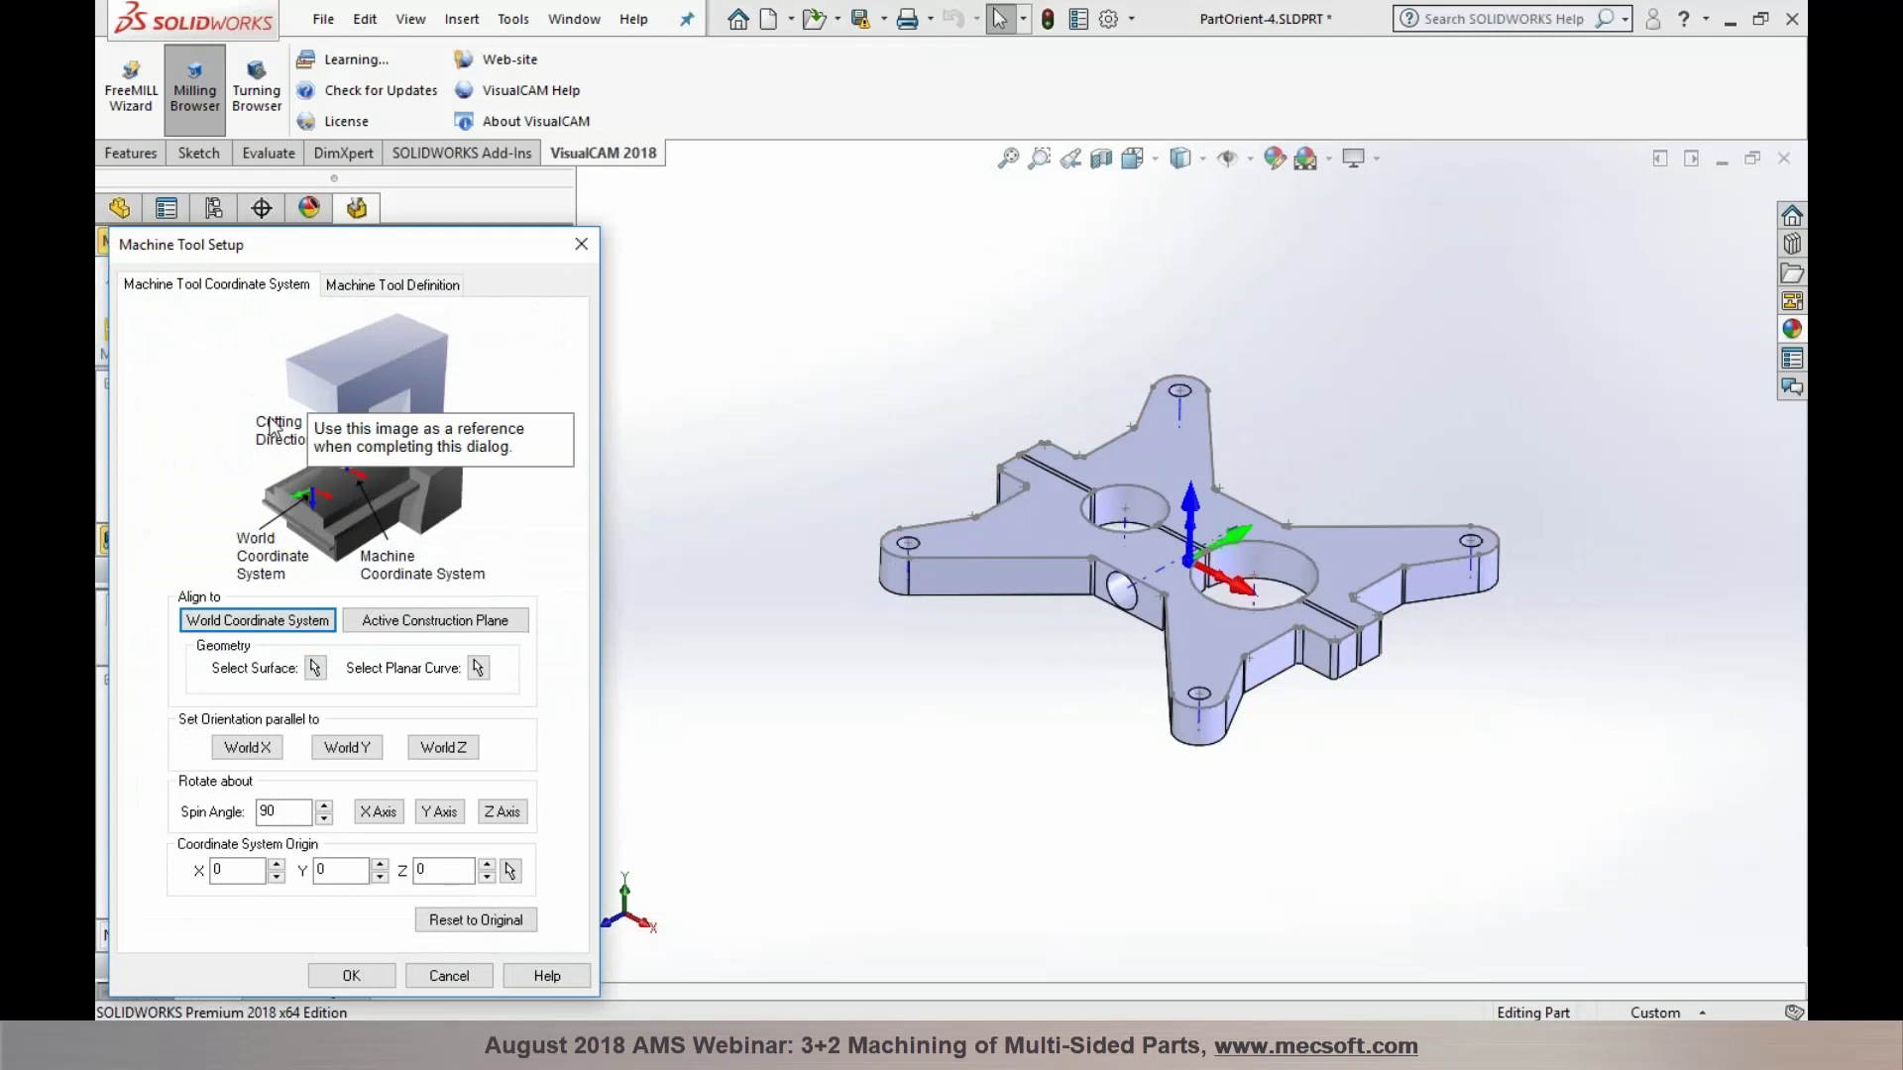
left_click(451, 976)
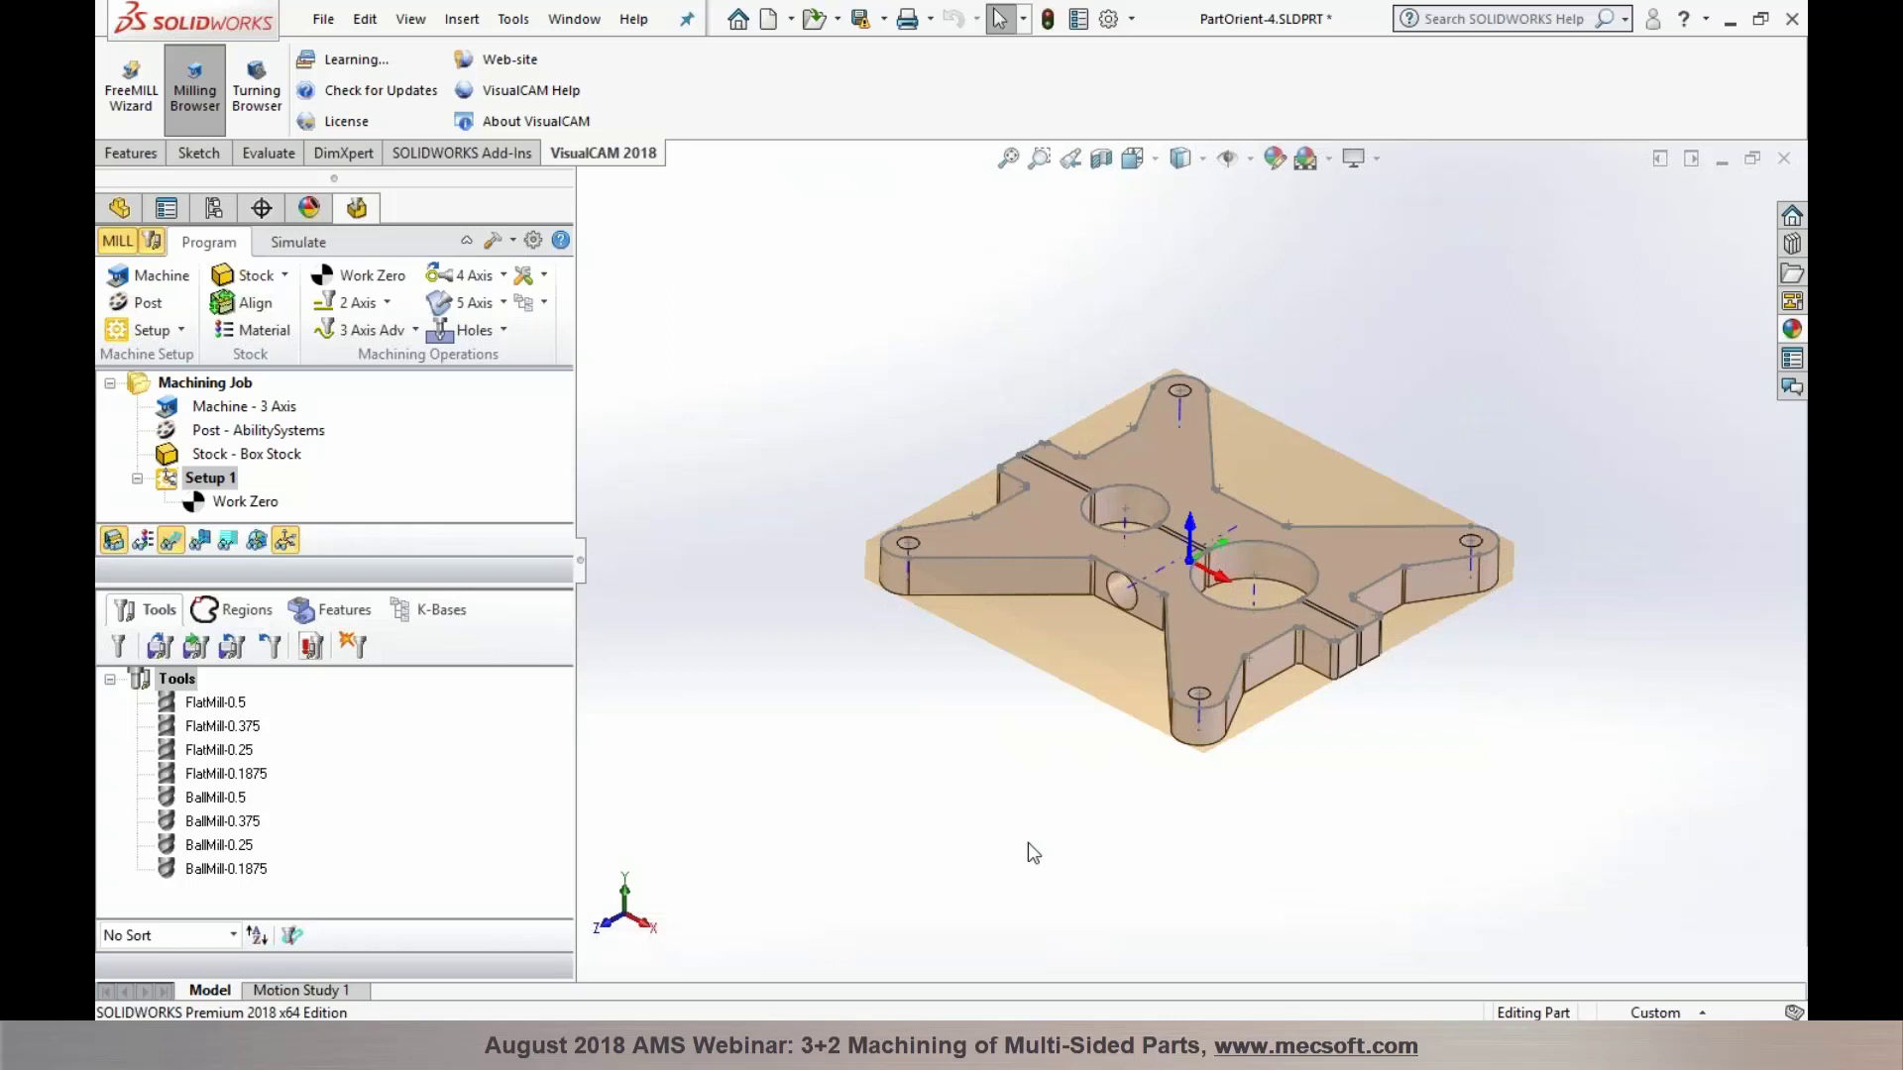
Enlarge the machining job list temporarily and check where the work zero under Setup 1 sits on the stock
left_click_drag(535, 585, 535, 662)
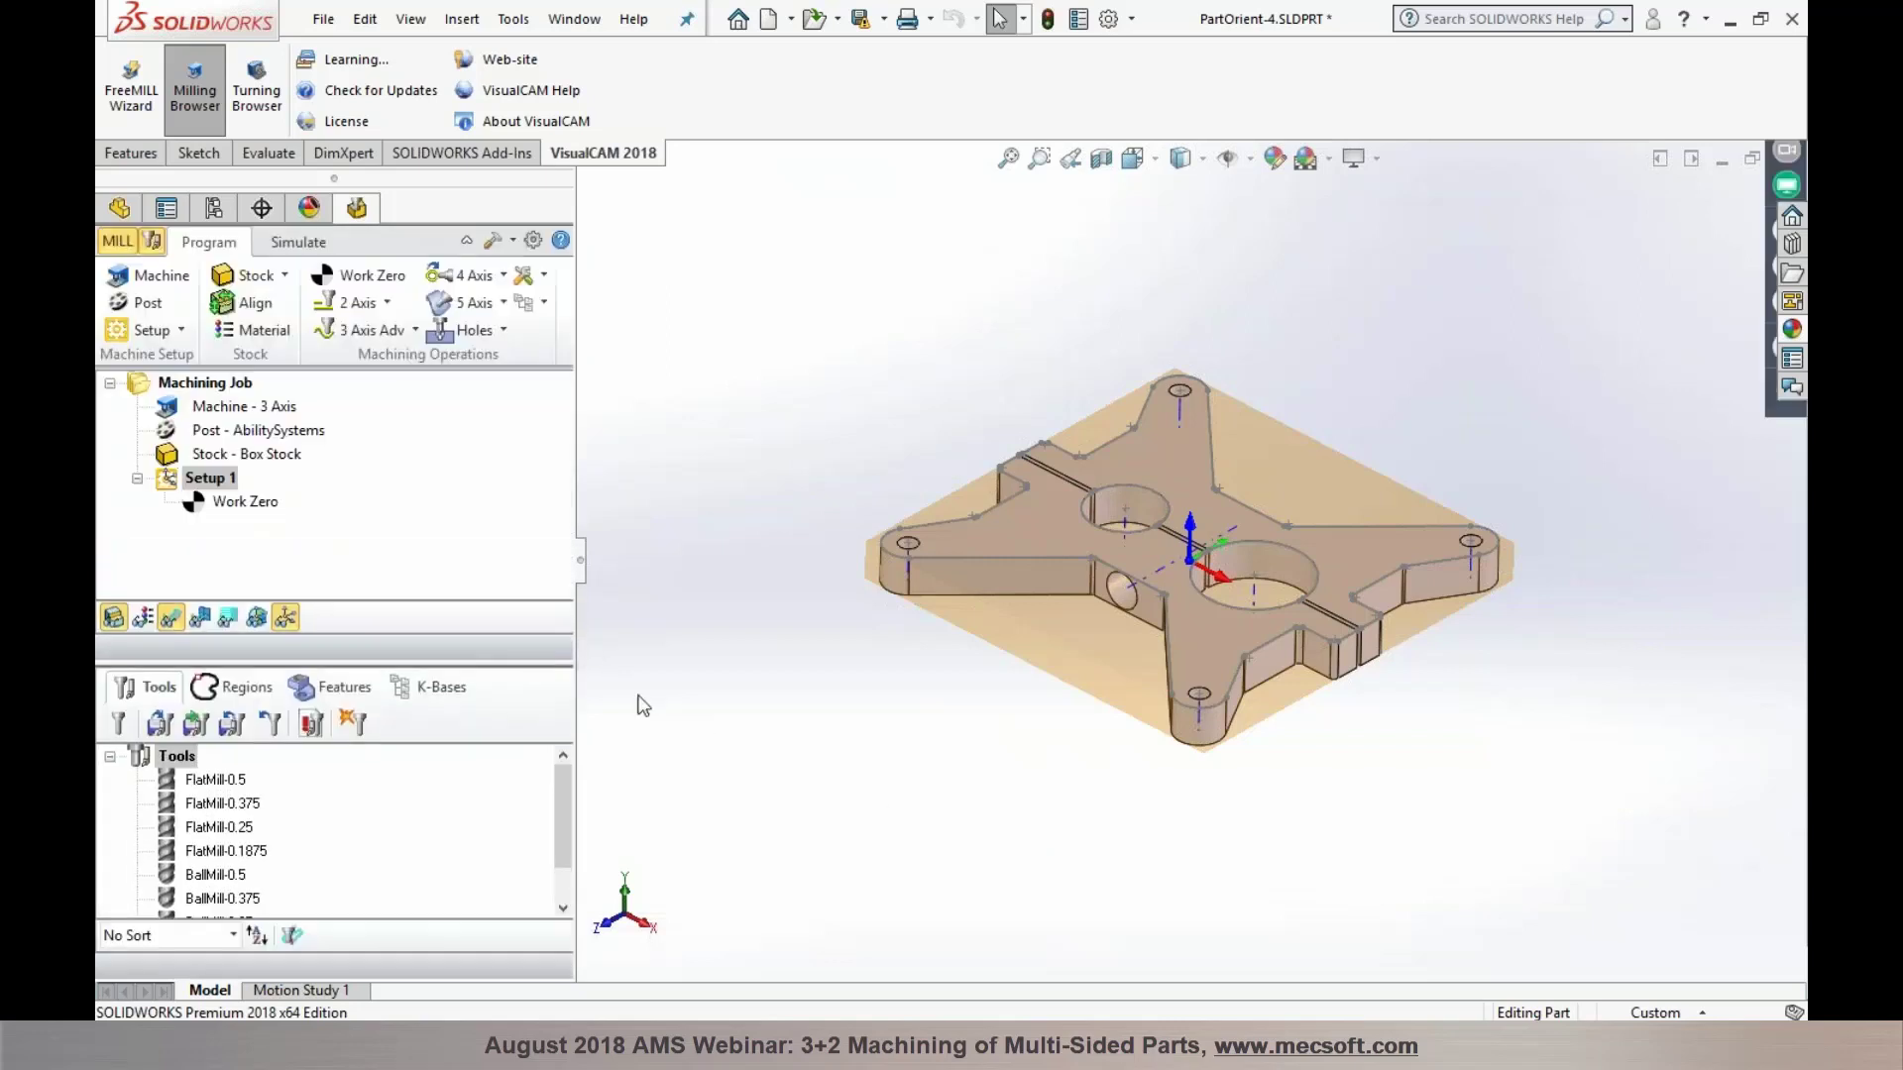
left_click(268, 503)
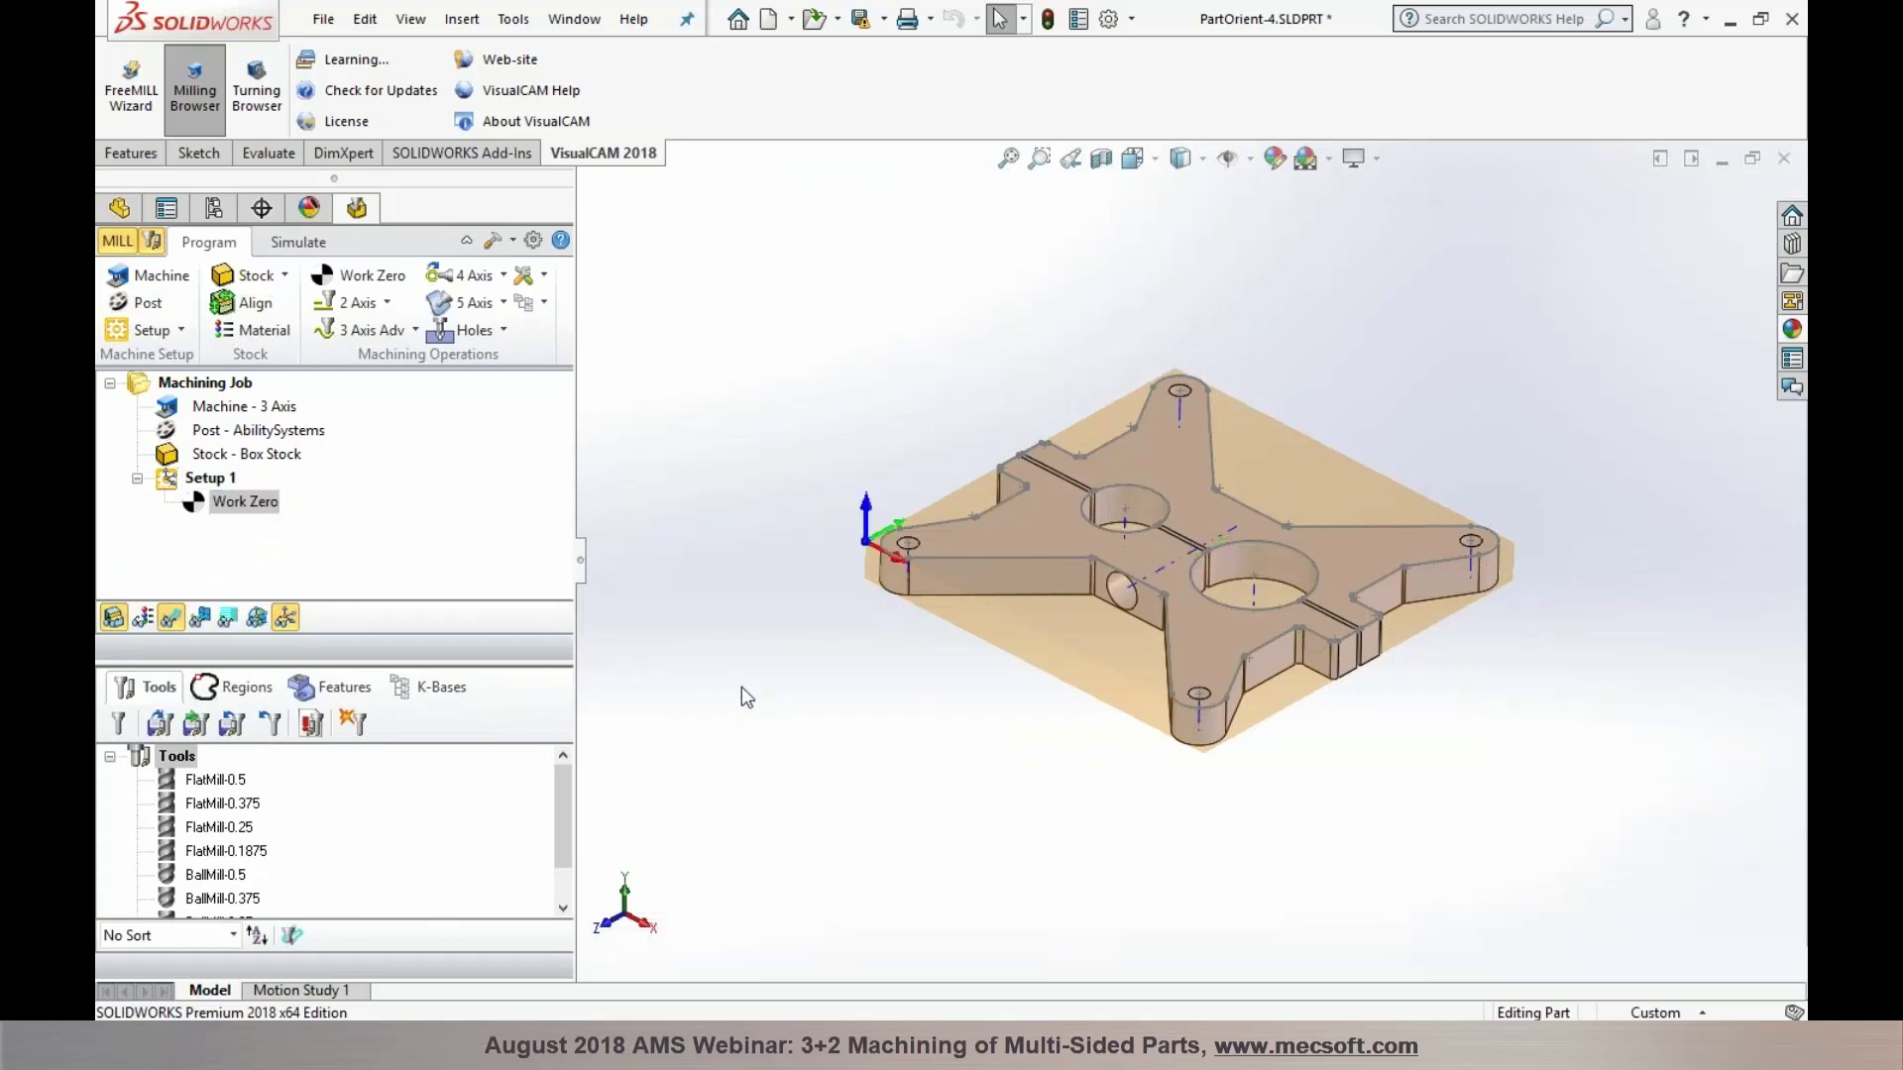
left_click_drag(537, 660, 537, 598)
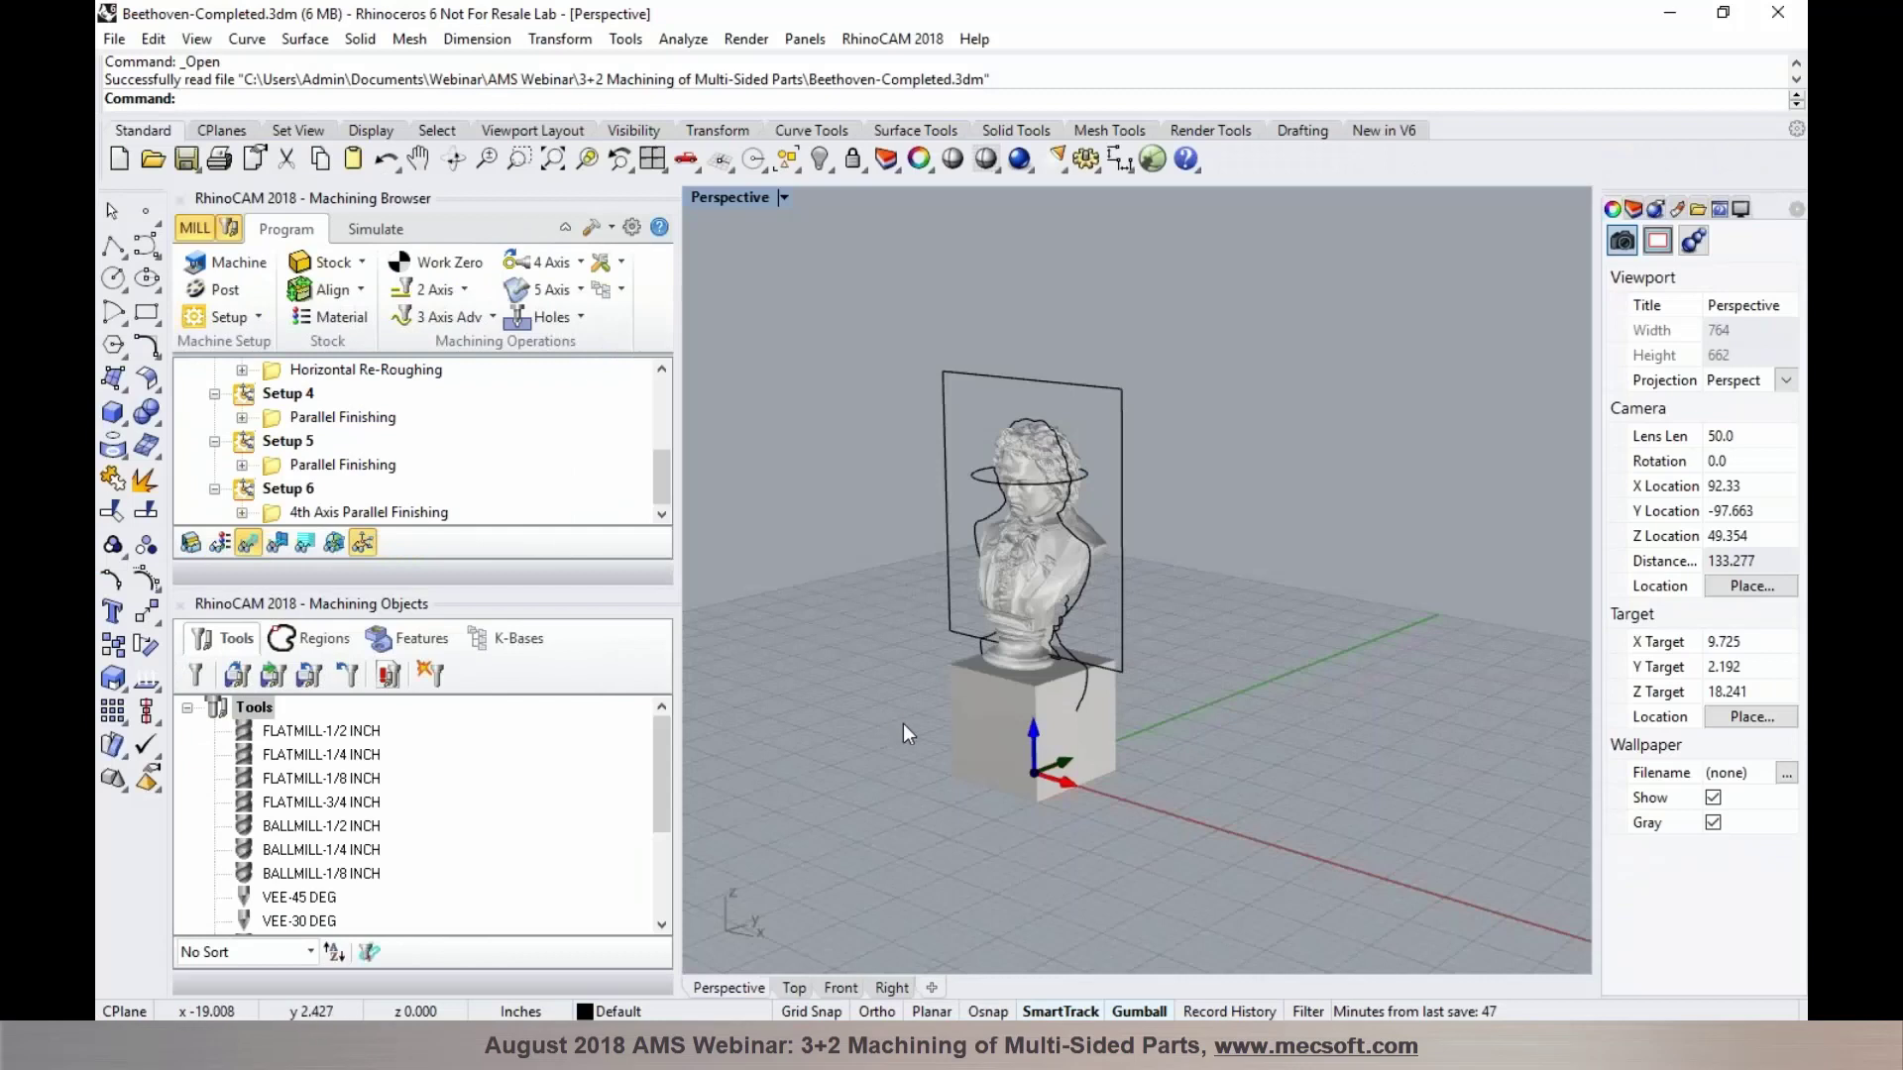
Switch to Rhinoceros with Beethoven-Completed.3dm, enlarge the RhinoCAM machining job list and review the bust and its setups
scroll(904, 725, "up", 3)
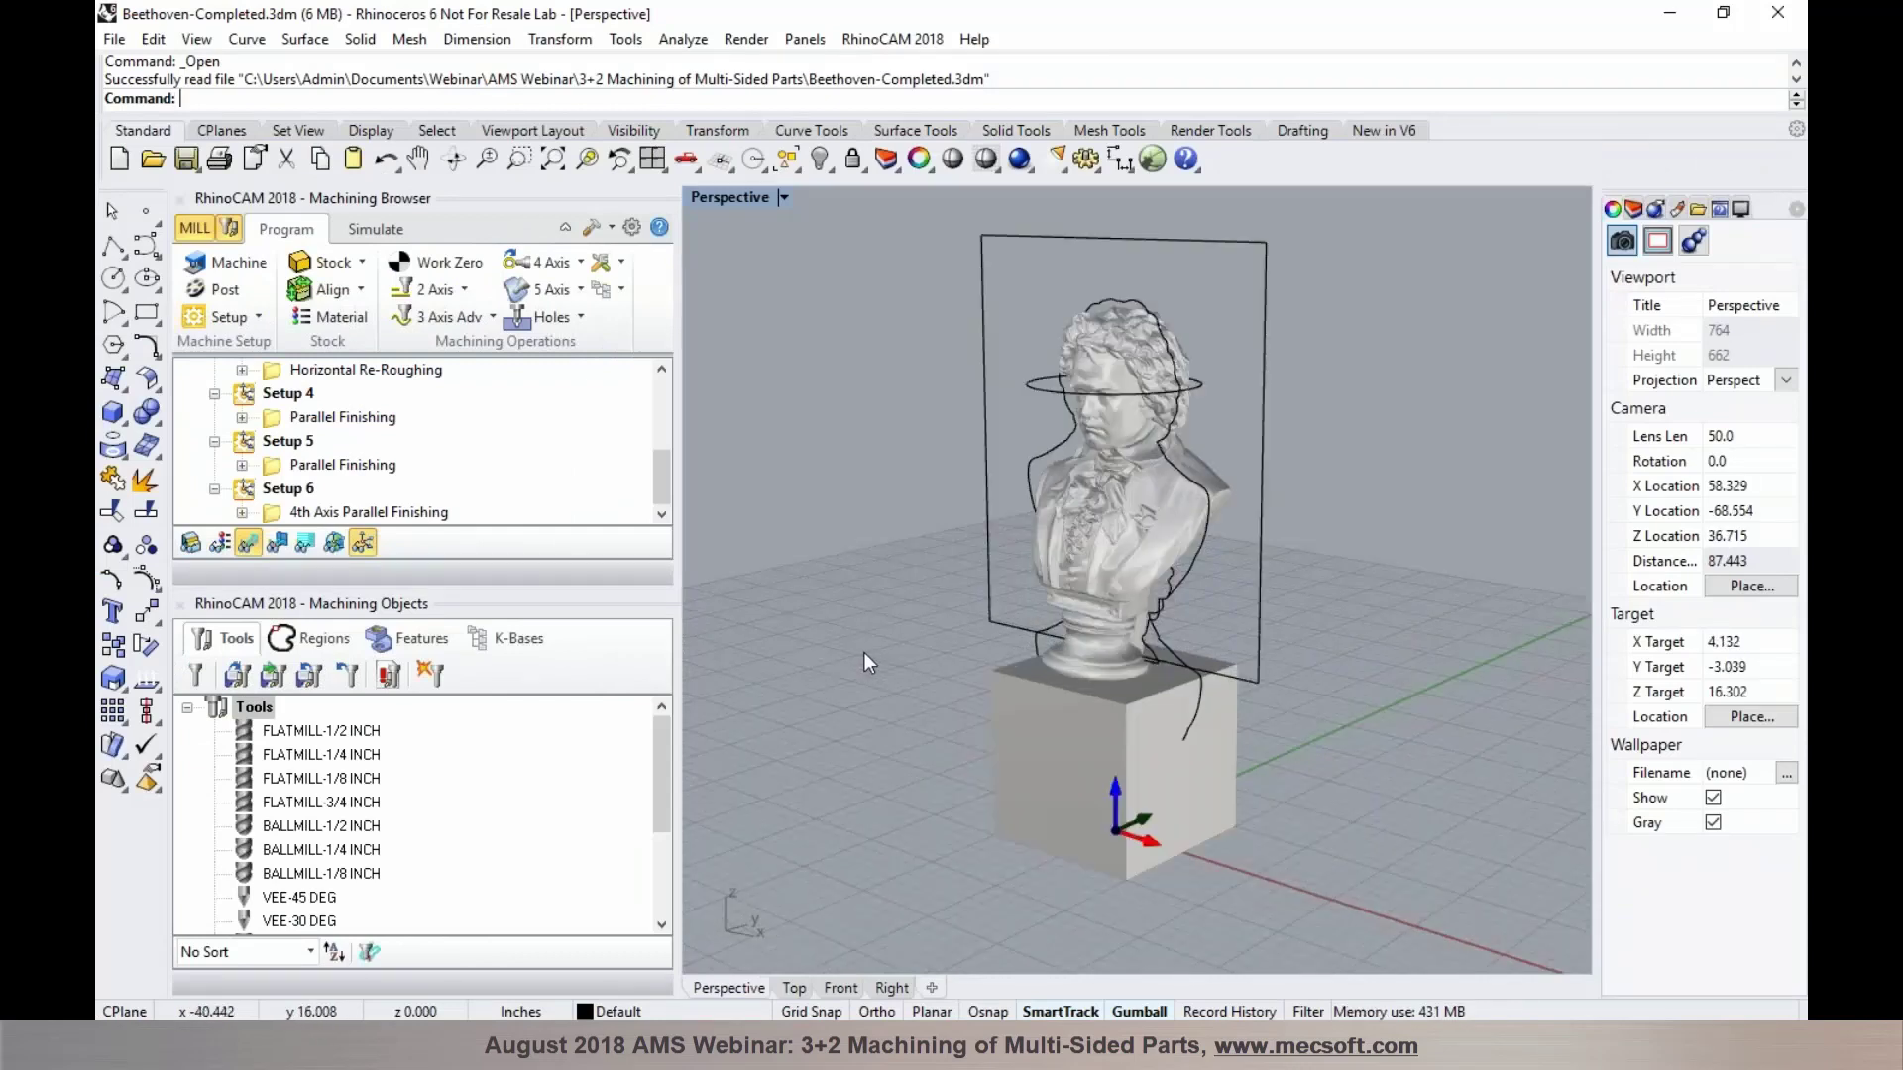
left_click_drag(538, 589, 533, 710)
scroll(872, 801, "down", 2)
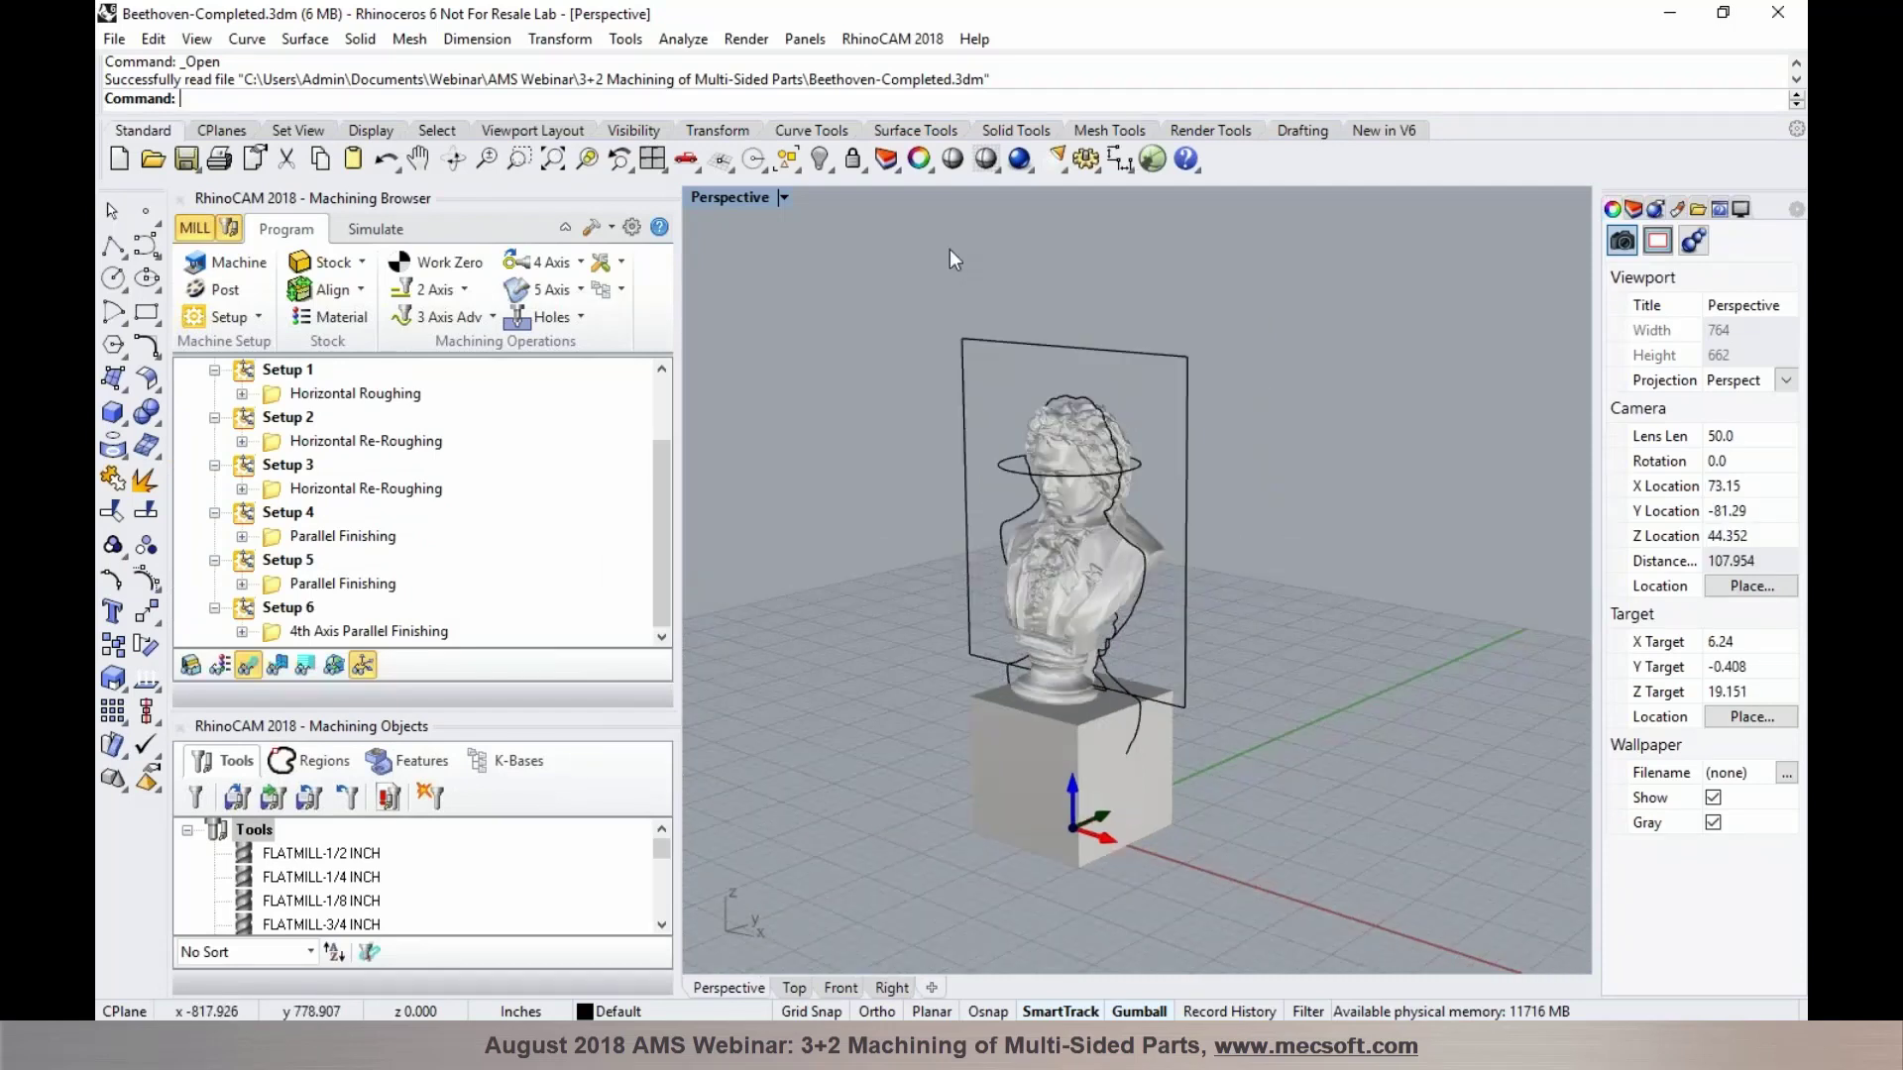
scroll(930, 277, "up", 2)
scroll(623, 403, "up", 2)
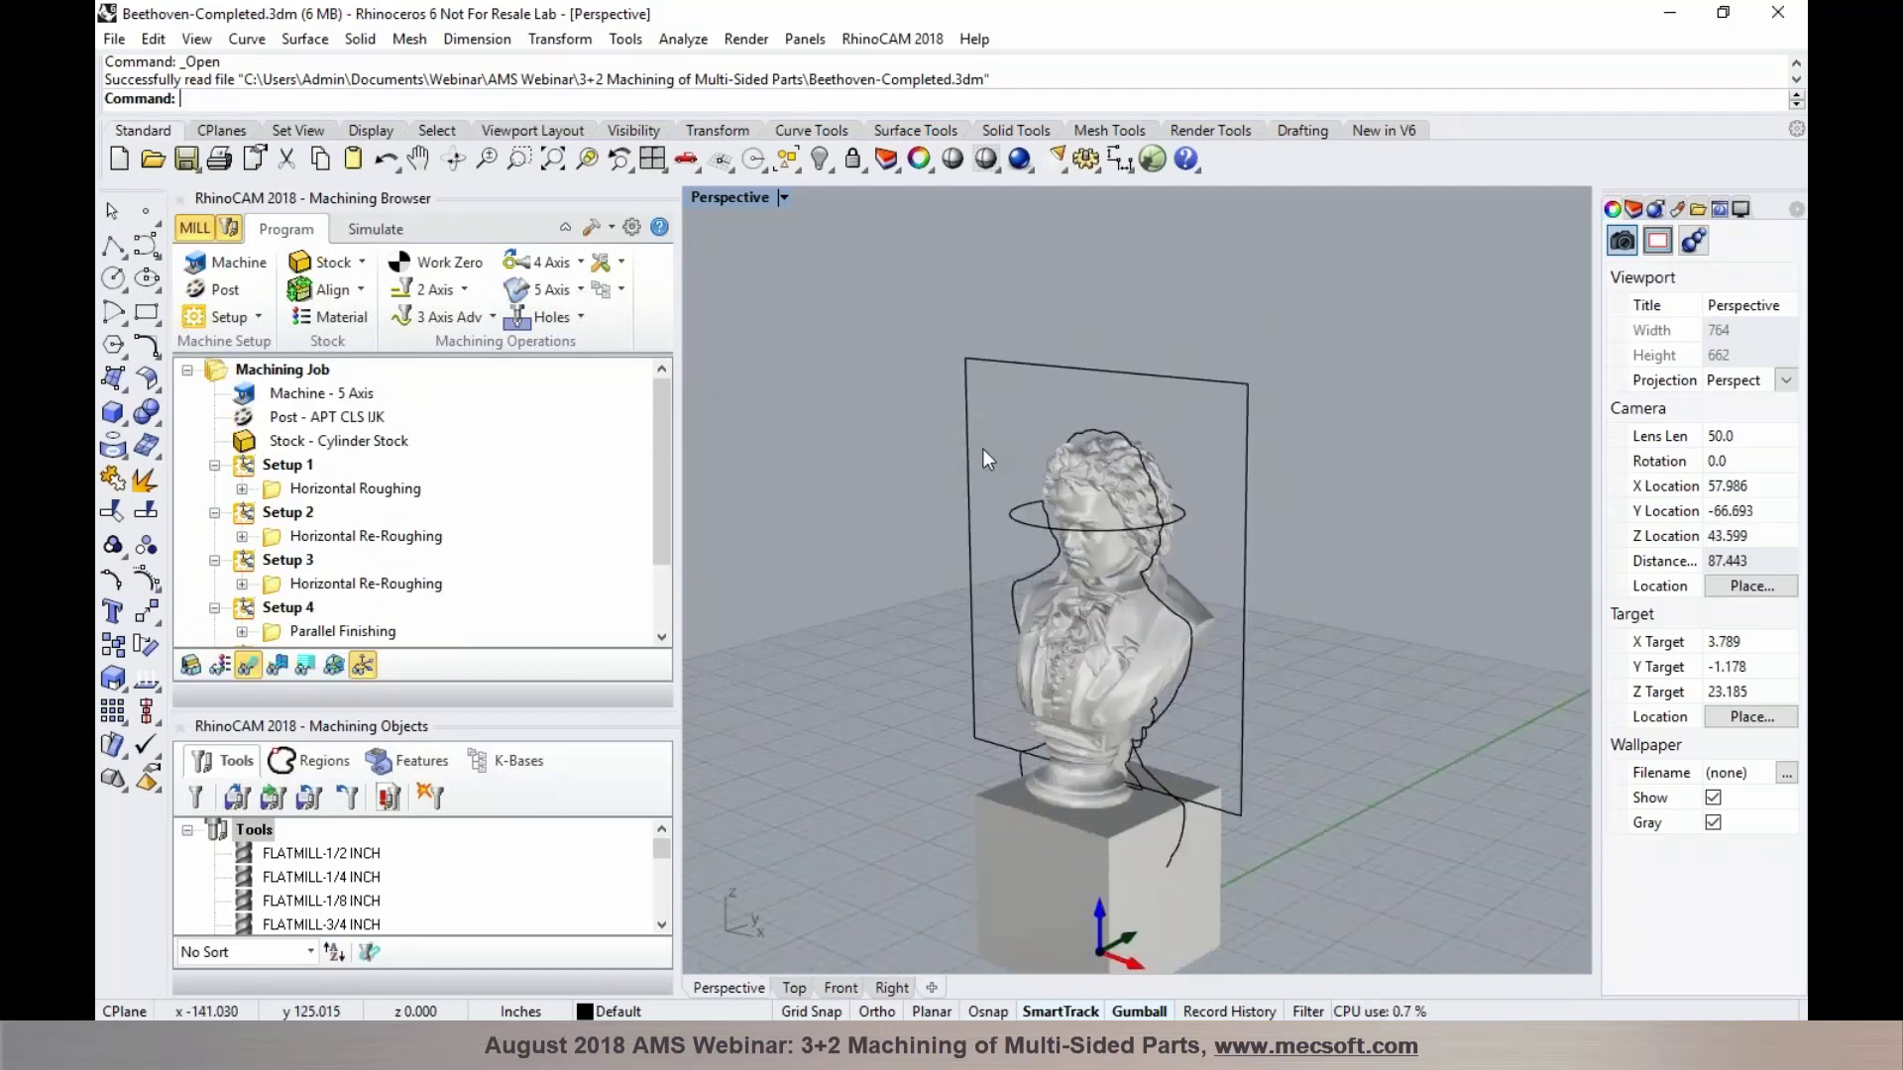
scroll(1057, 633, "down", 3)
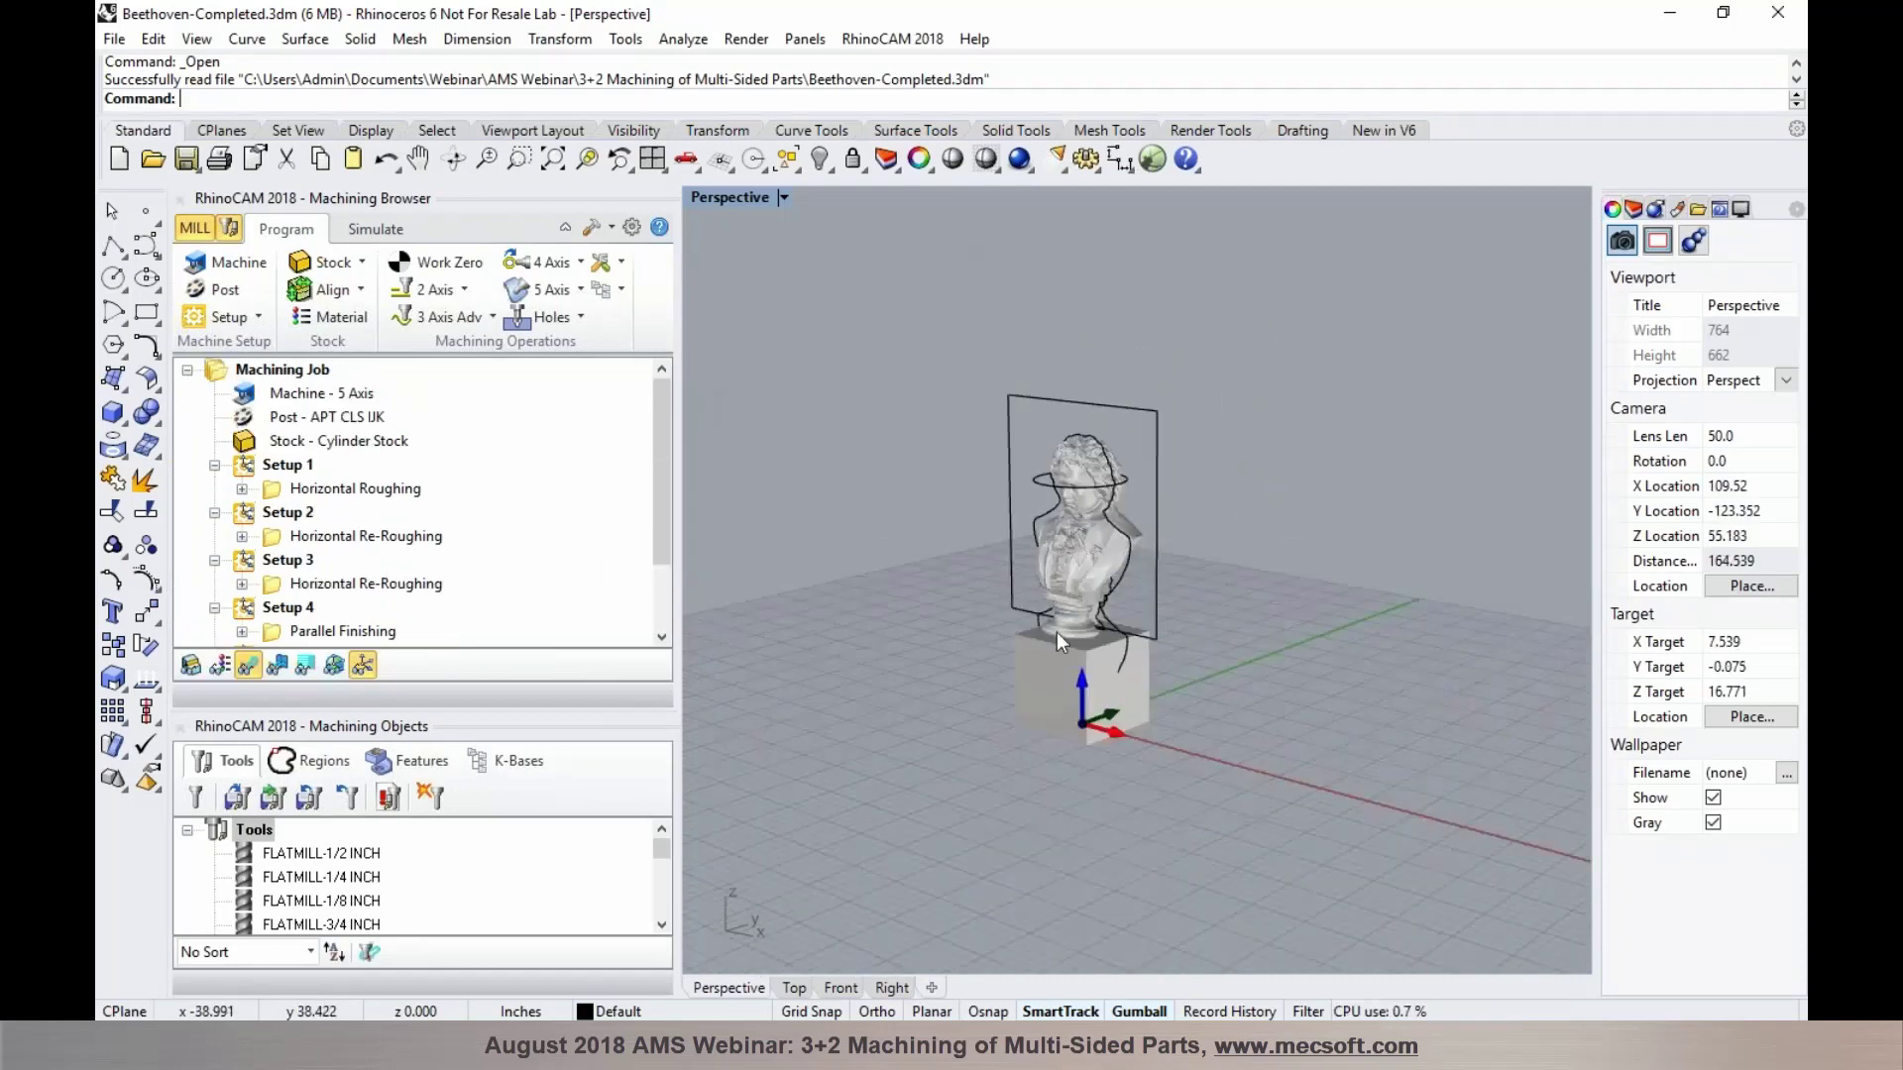
Examine the bust's 5 Axis Head-Head machine tool definition, including the gage length for machines with a rotary head
left_click(232, 260)
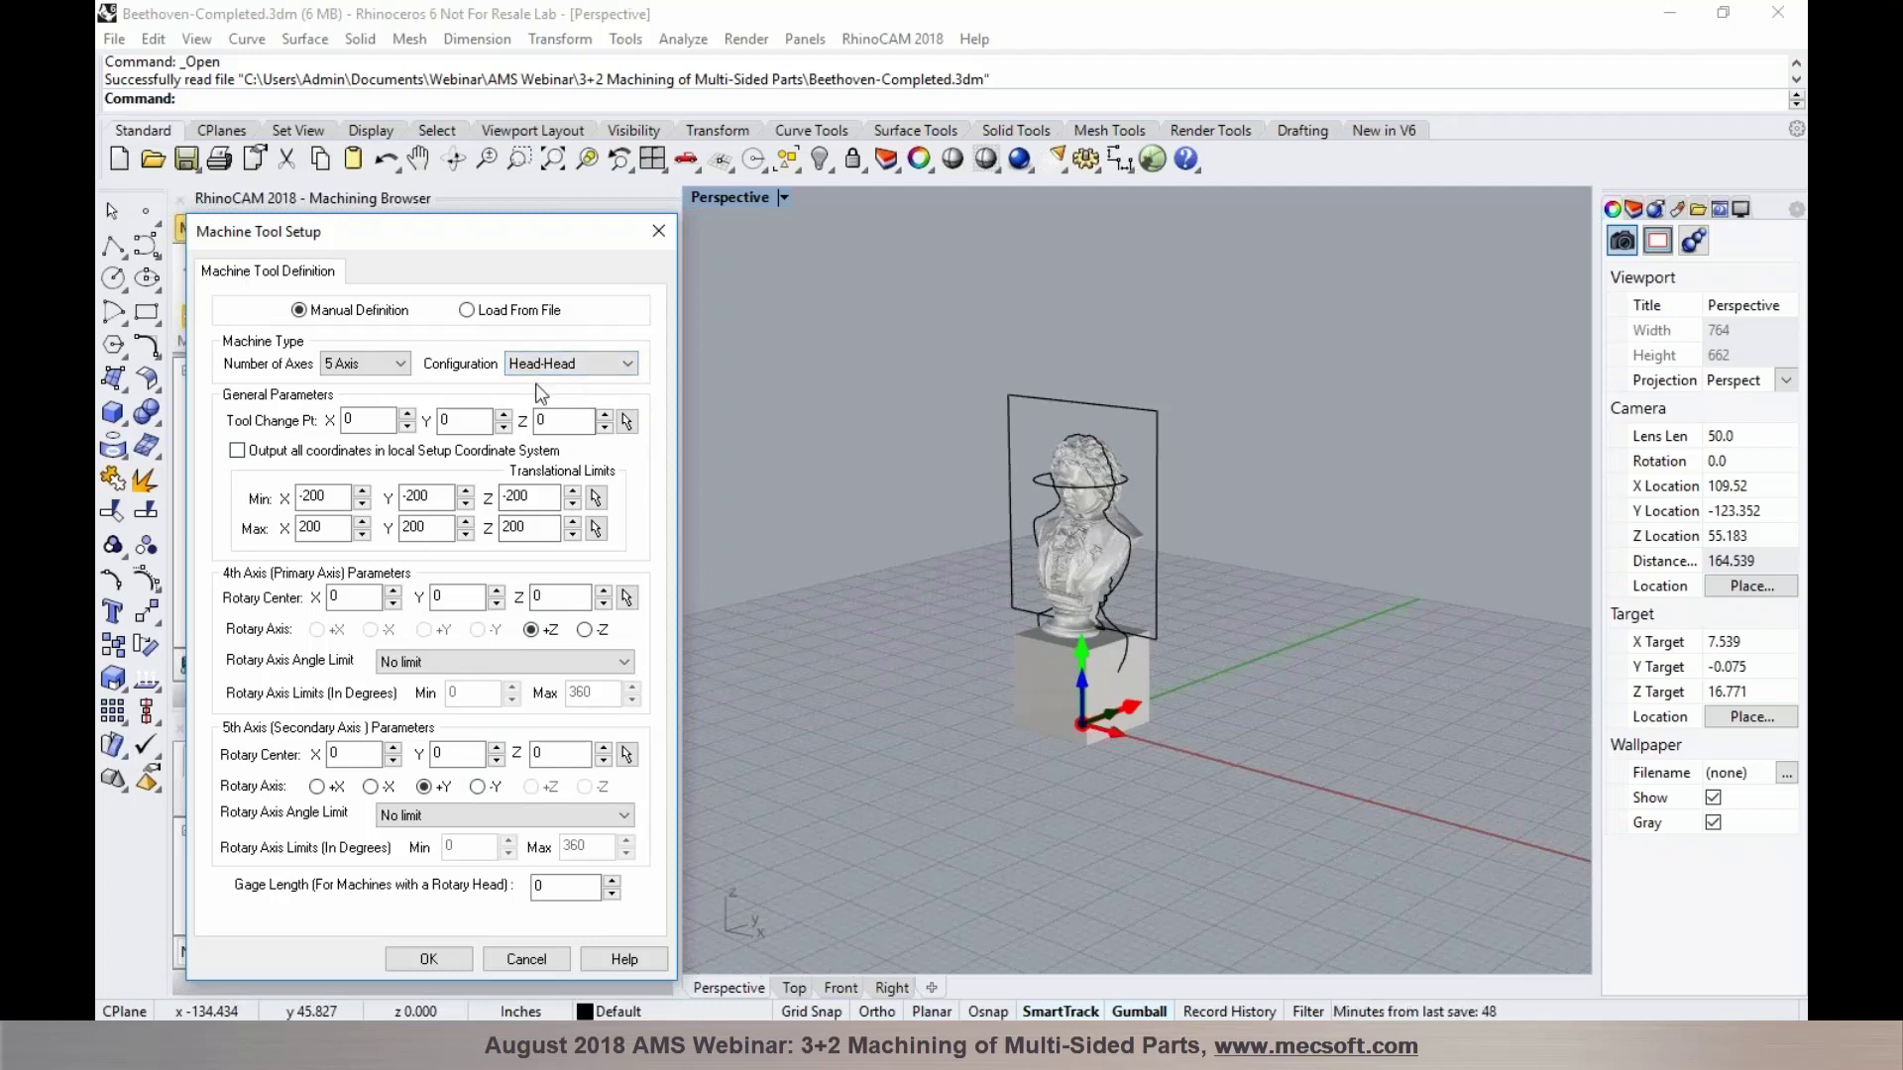
mouse_move(585, 892)
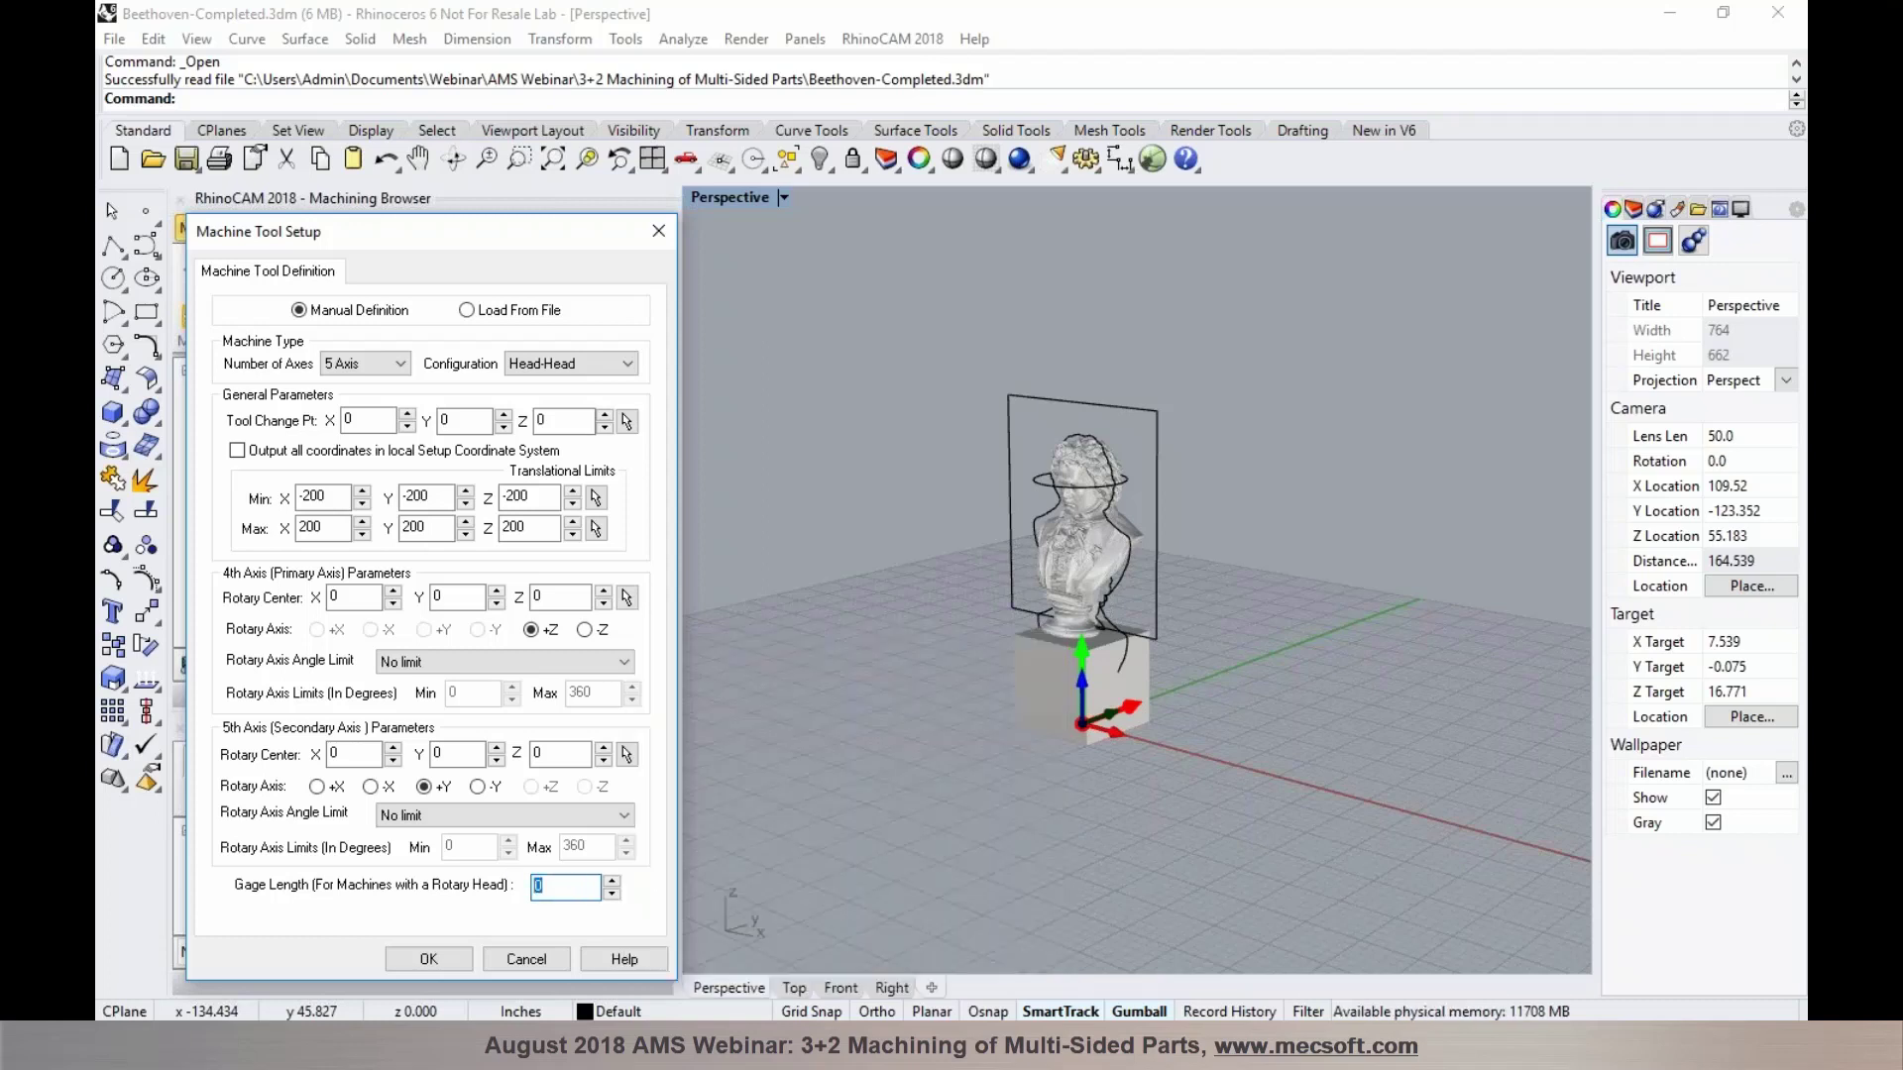
left_click(547, 891)
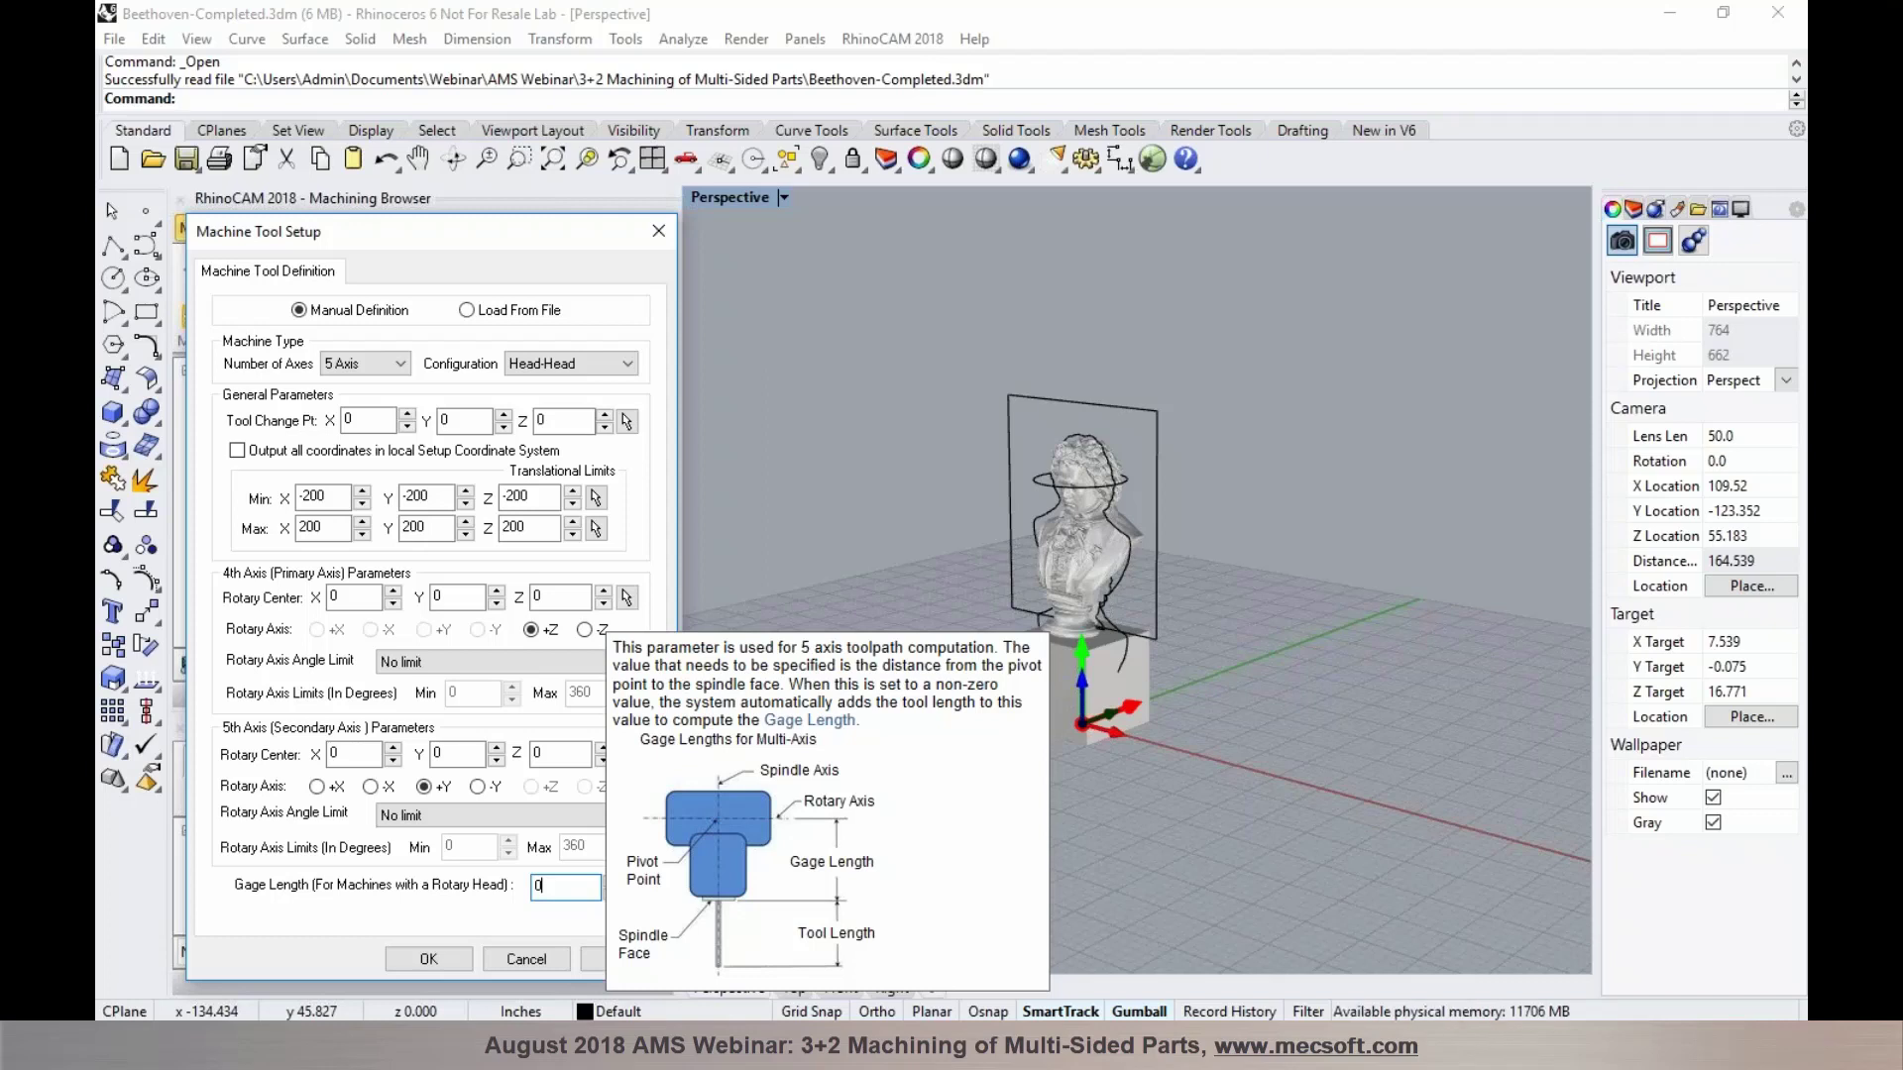
double_click(537, 887)
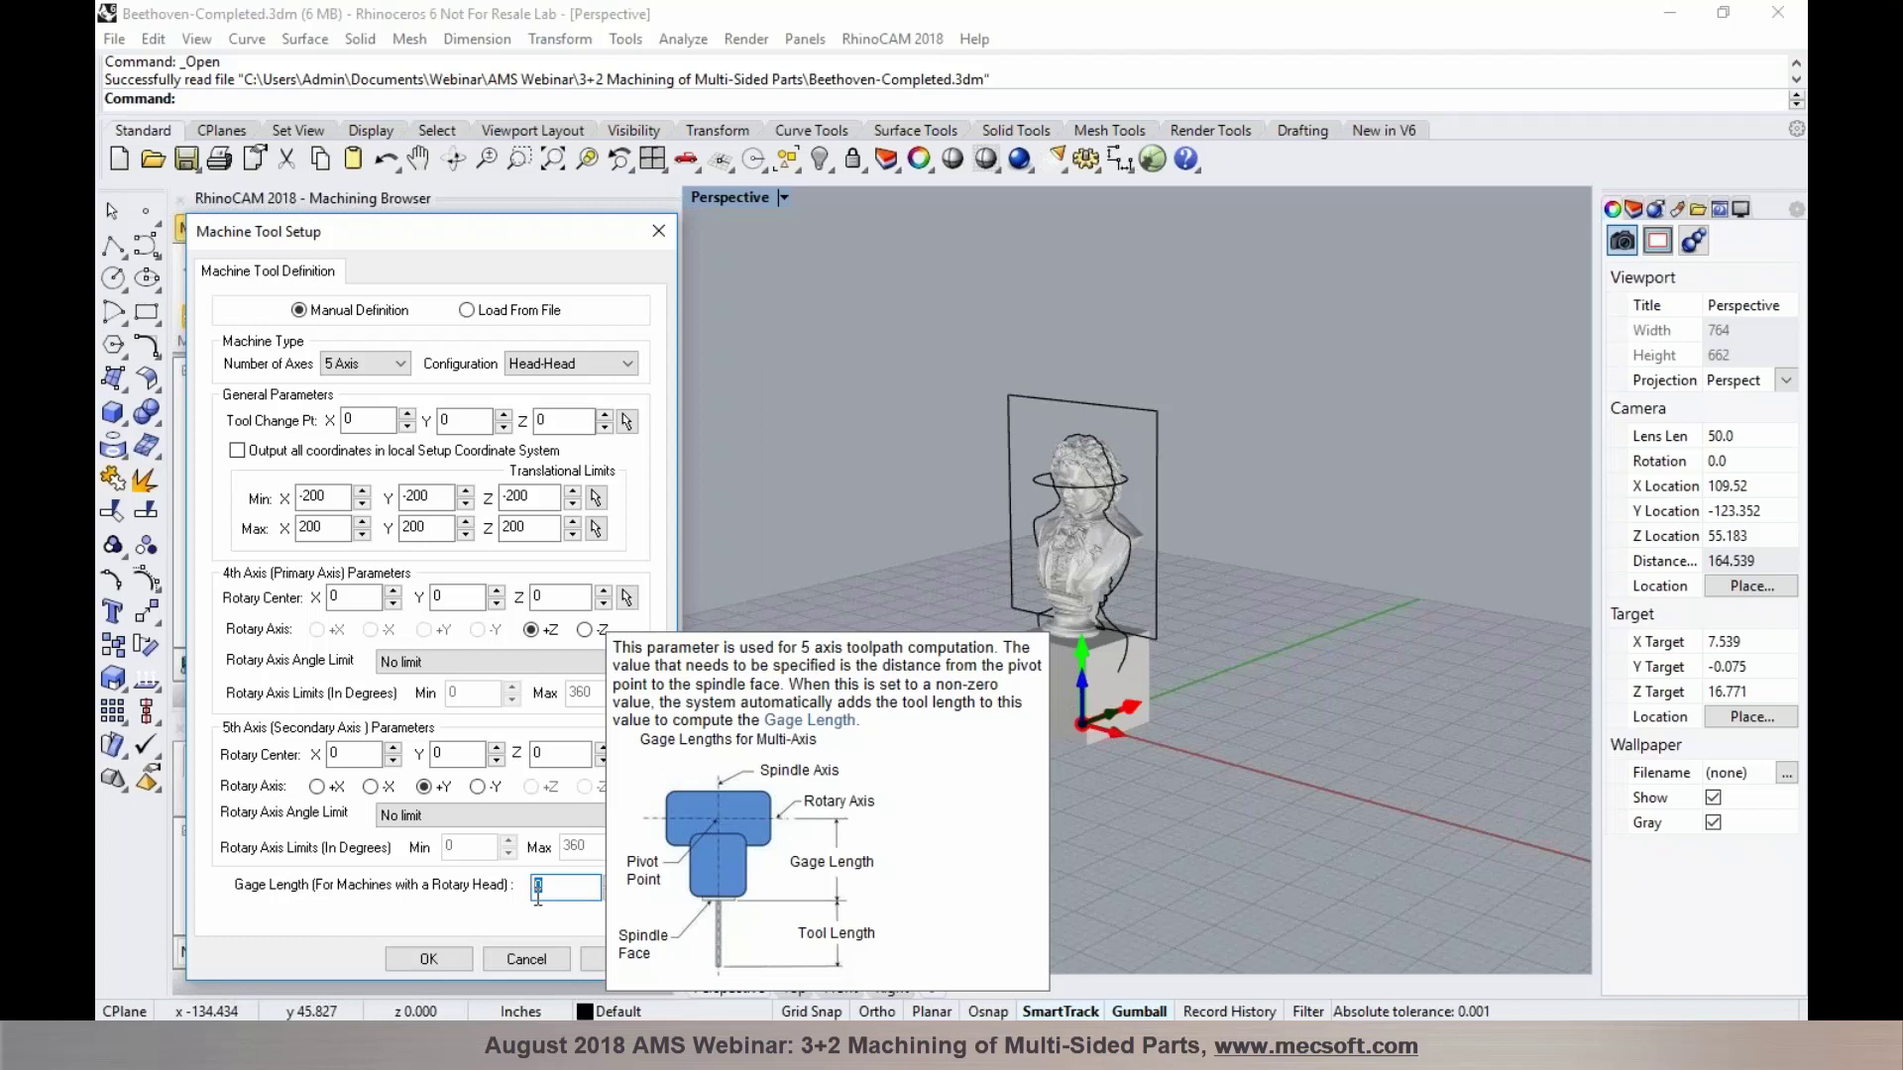
Try the Table-Head and Table-Table machine configurations to compare their parameters, and return to Head-Head
left_click(628, 365)
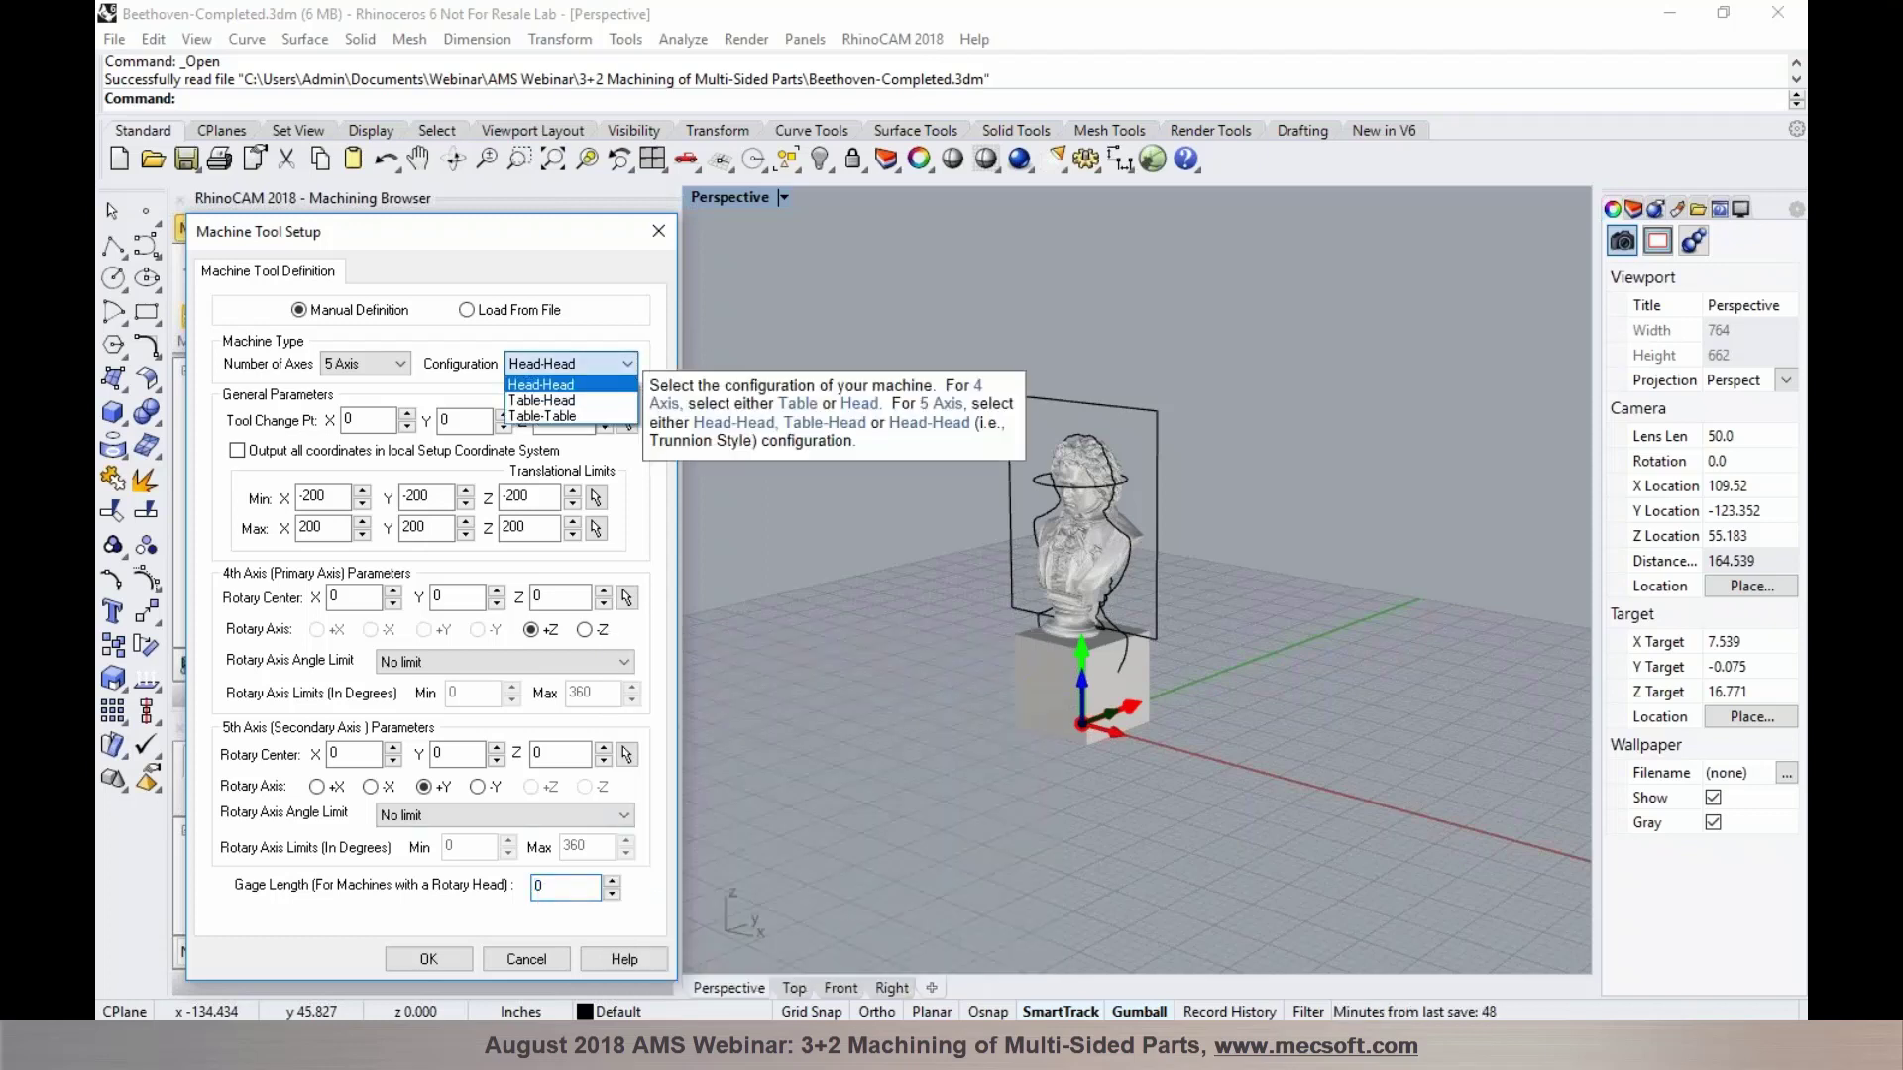
left_click(600, 399)
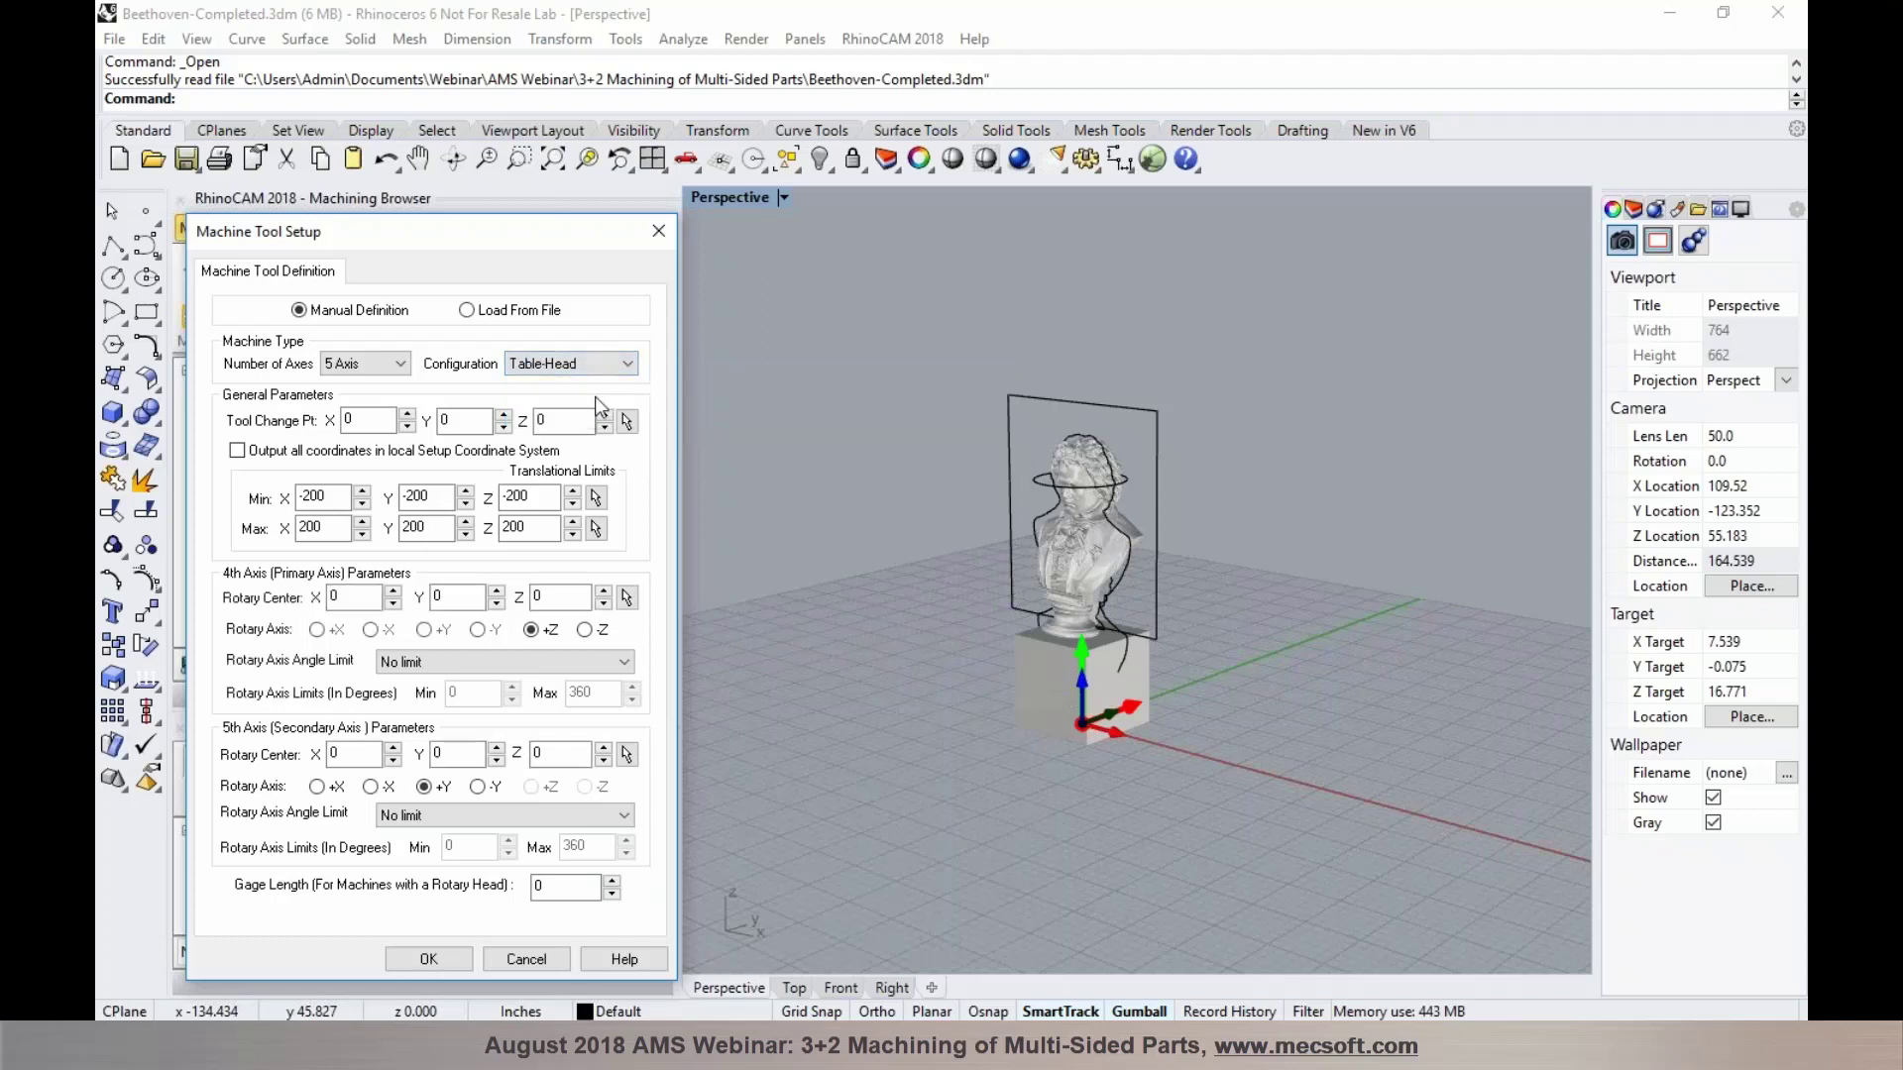
left_click(611, 365)
left_click(598, 416)
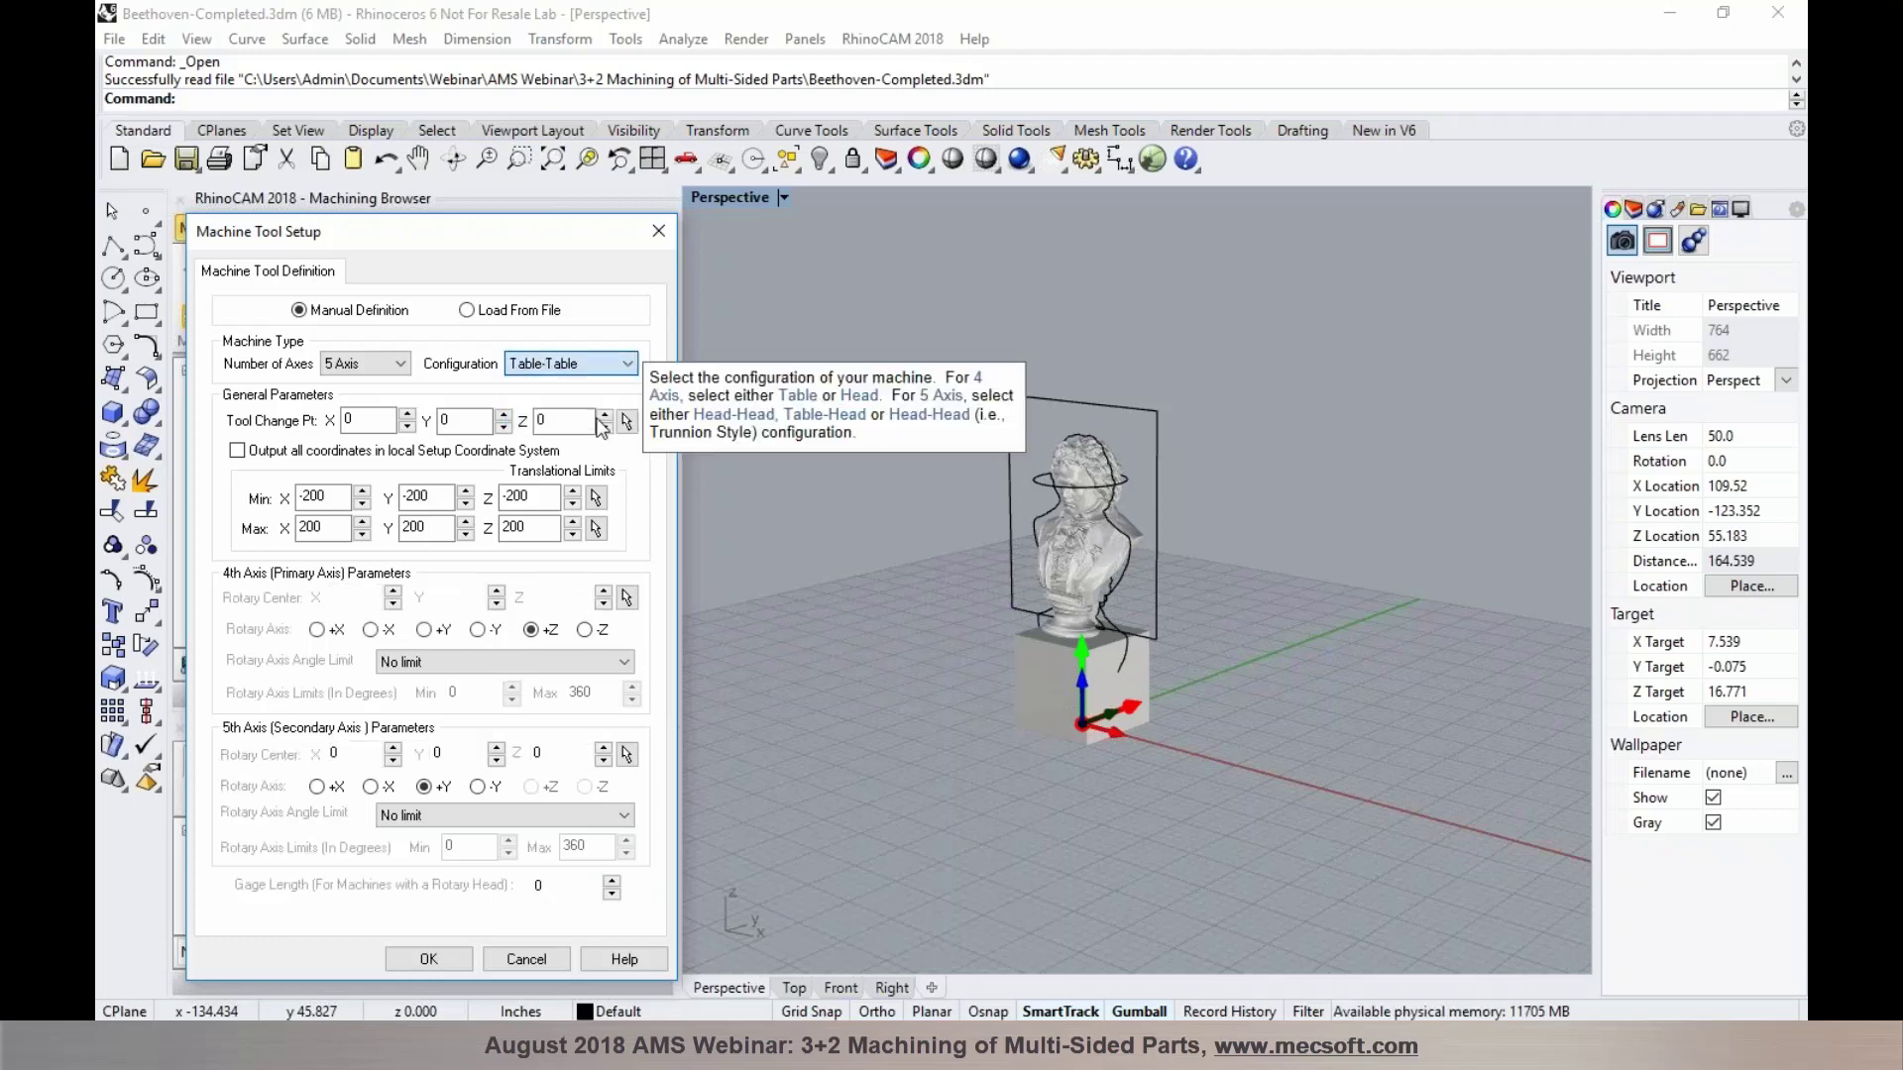
left_click(612, 365)
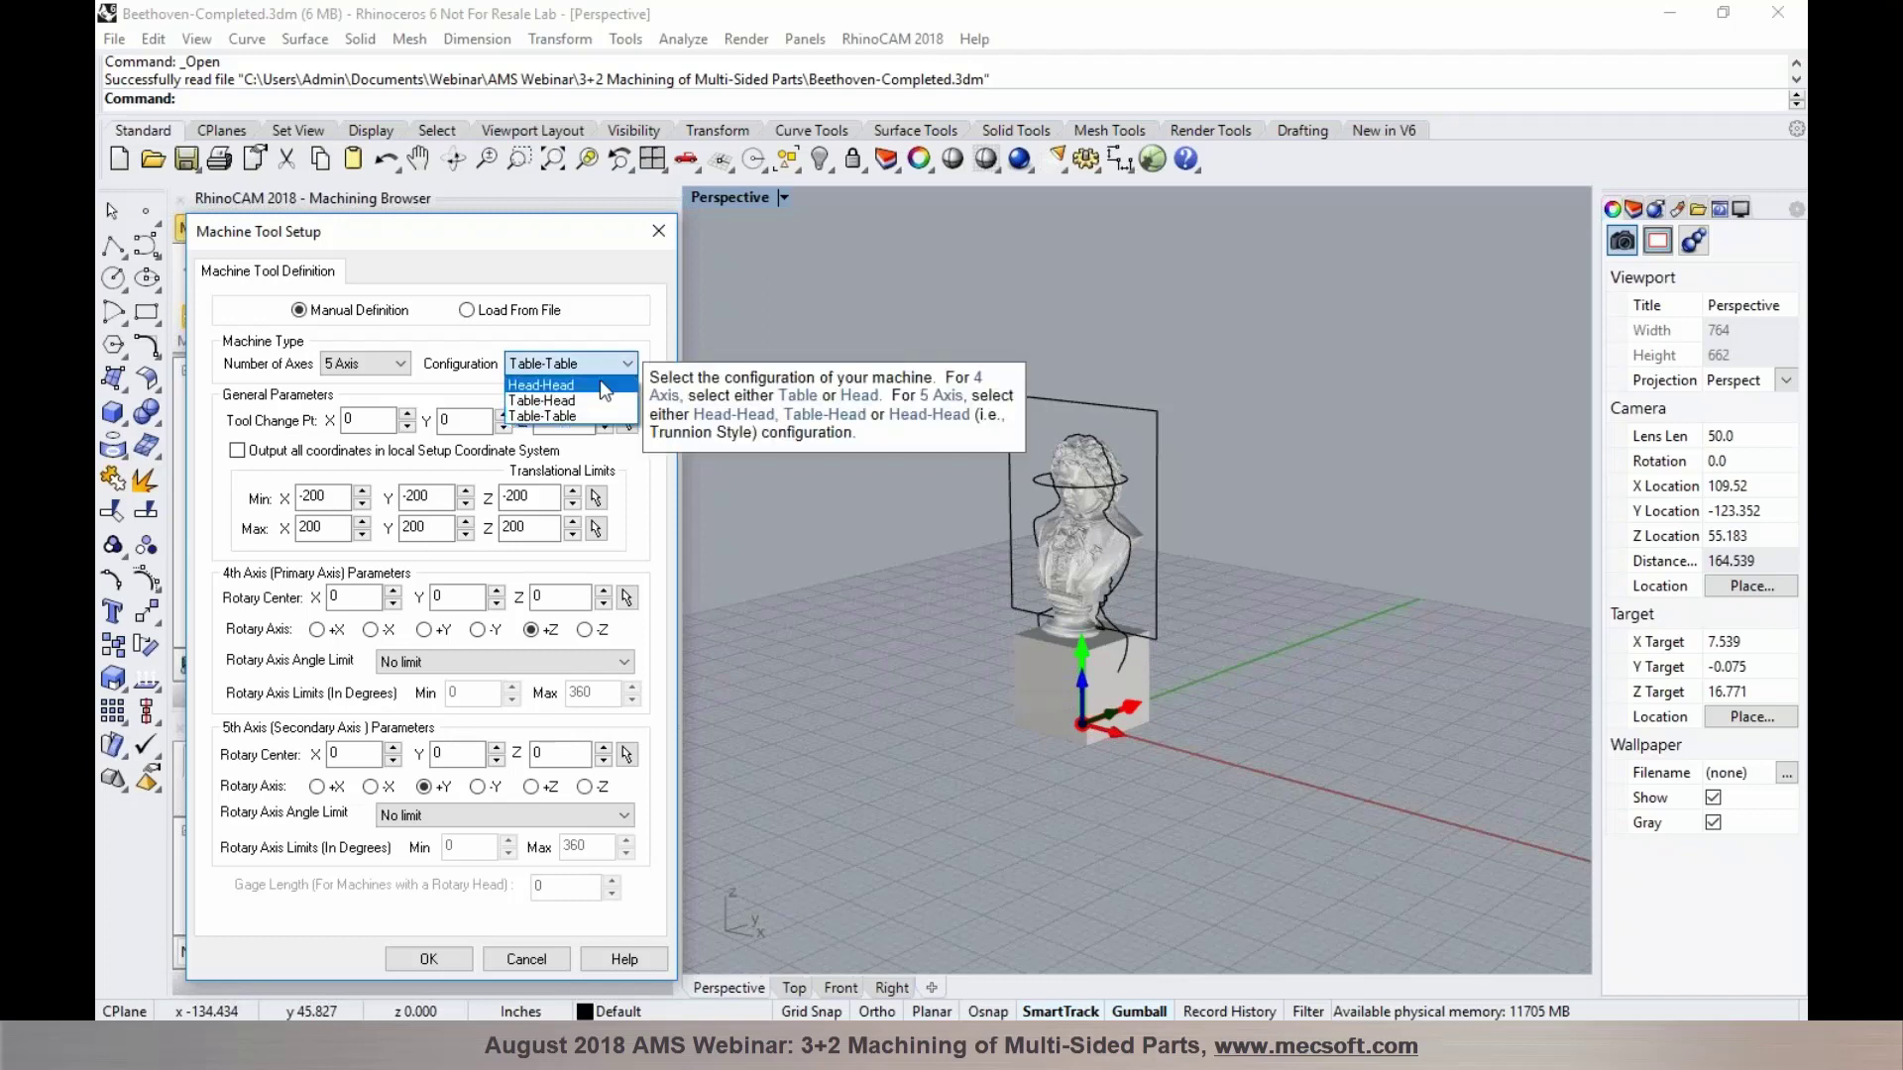
left_click(599, 386)
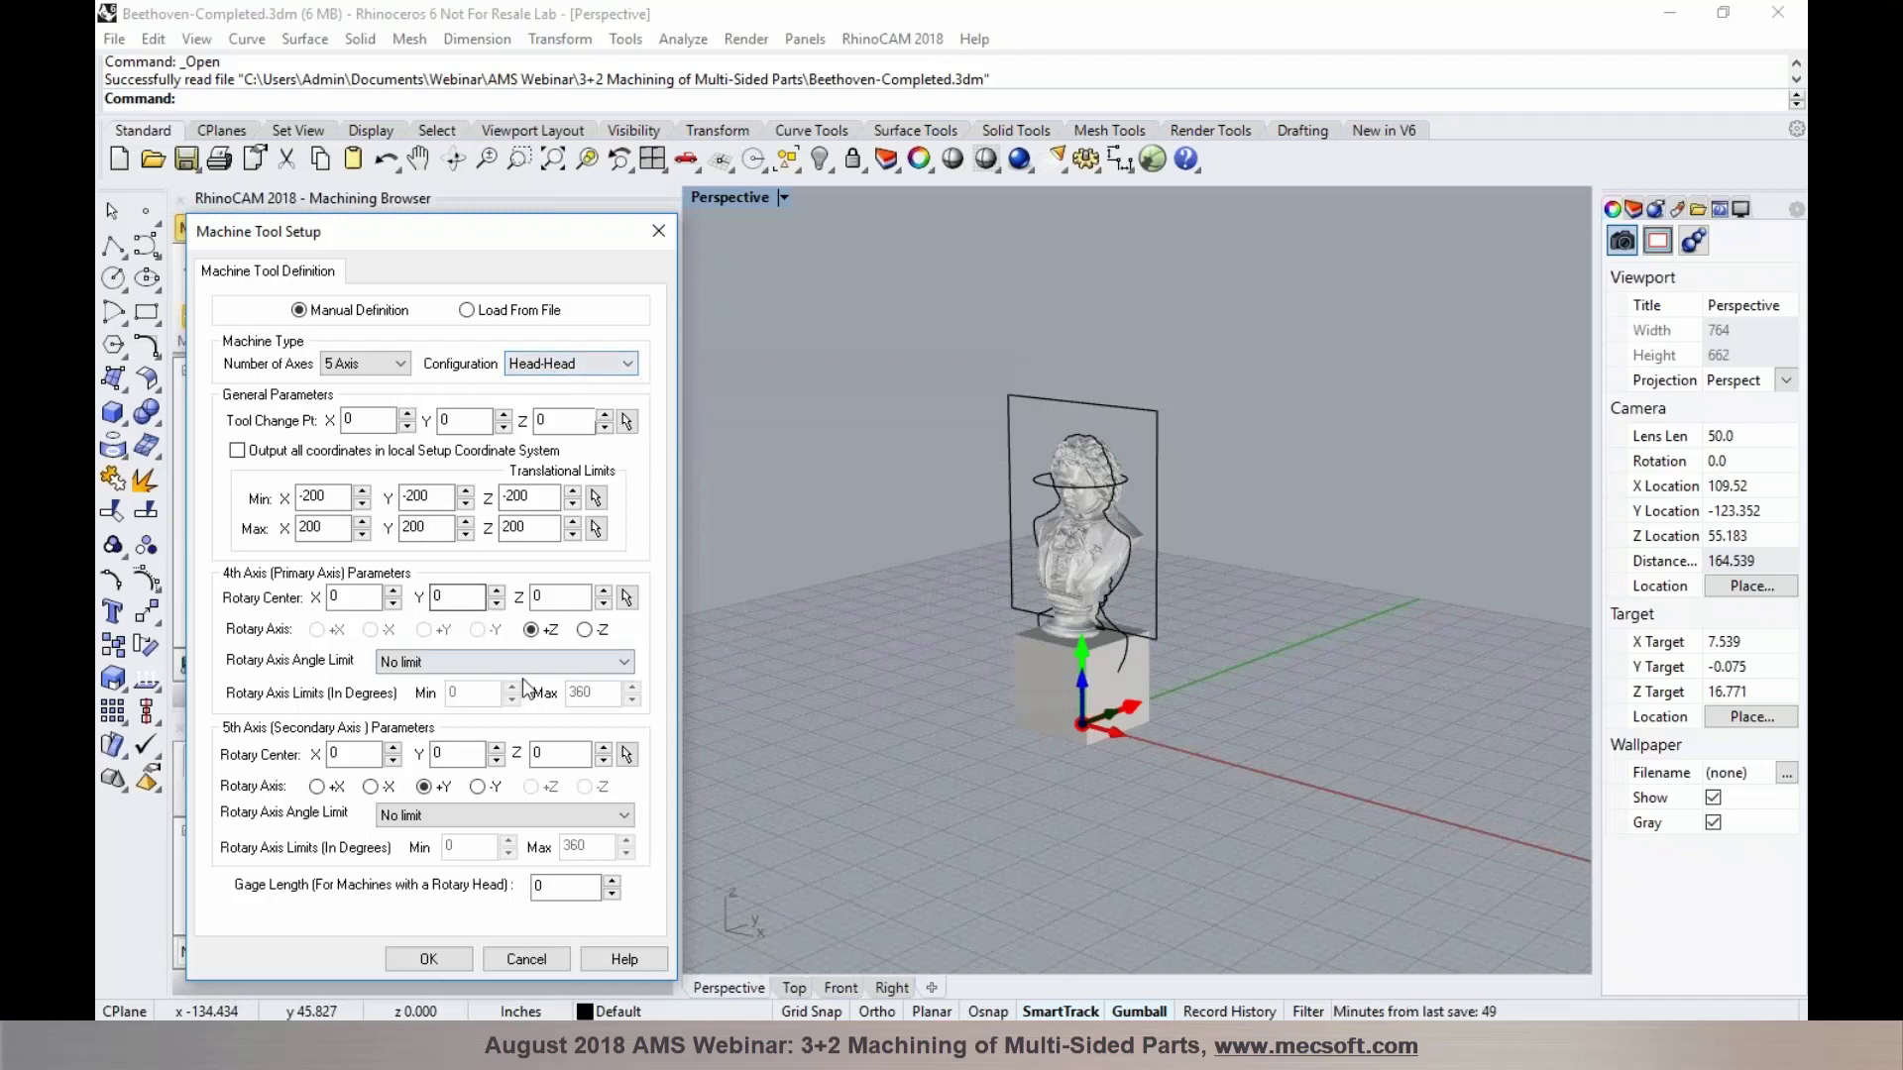
Check the primary and secondary rotary axis directions against the bust and accept the 5 Axis Head-Head machine definition
mouse_move(553, 640)
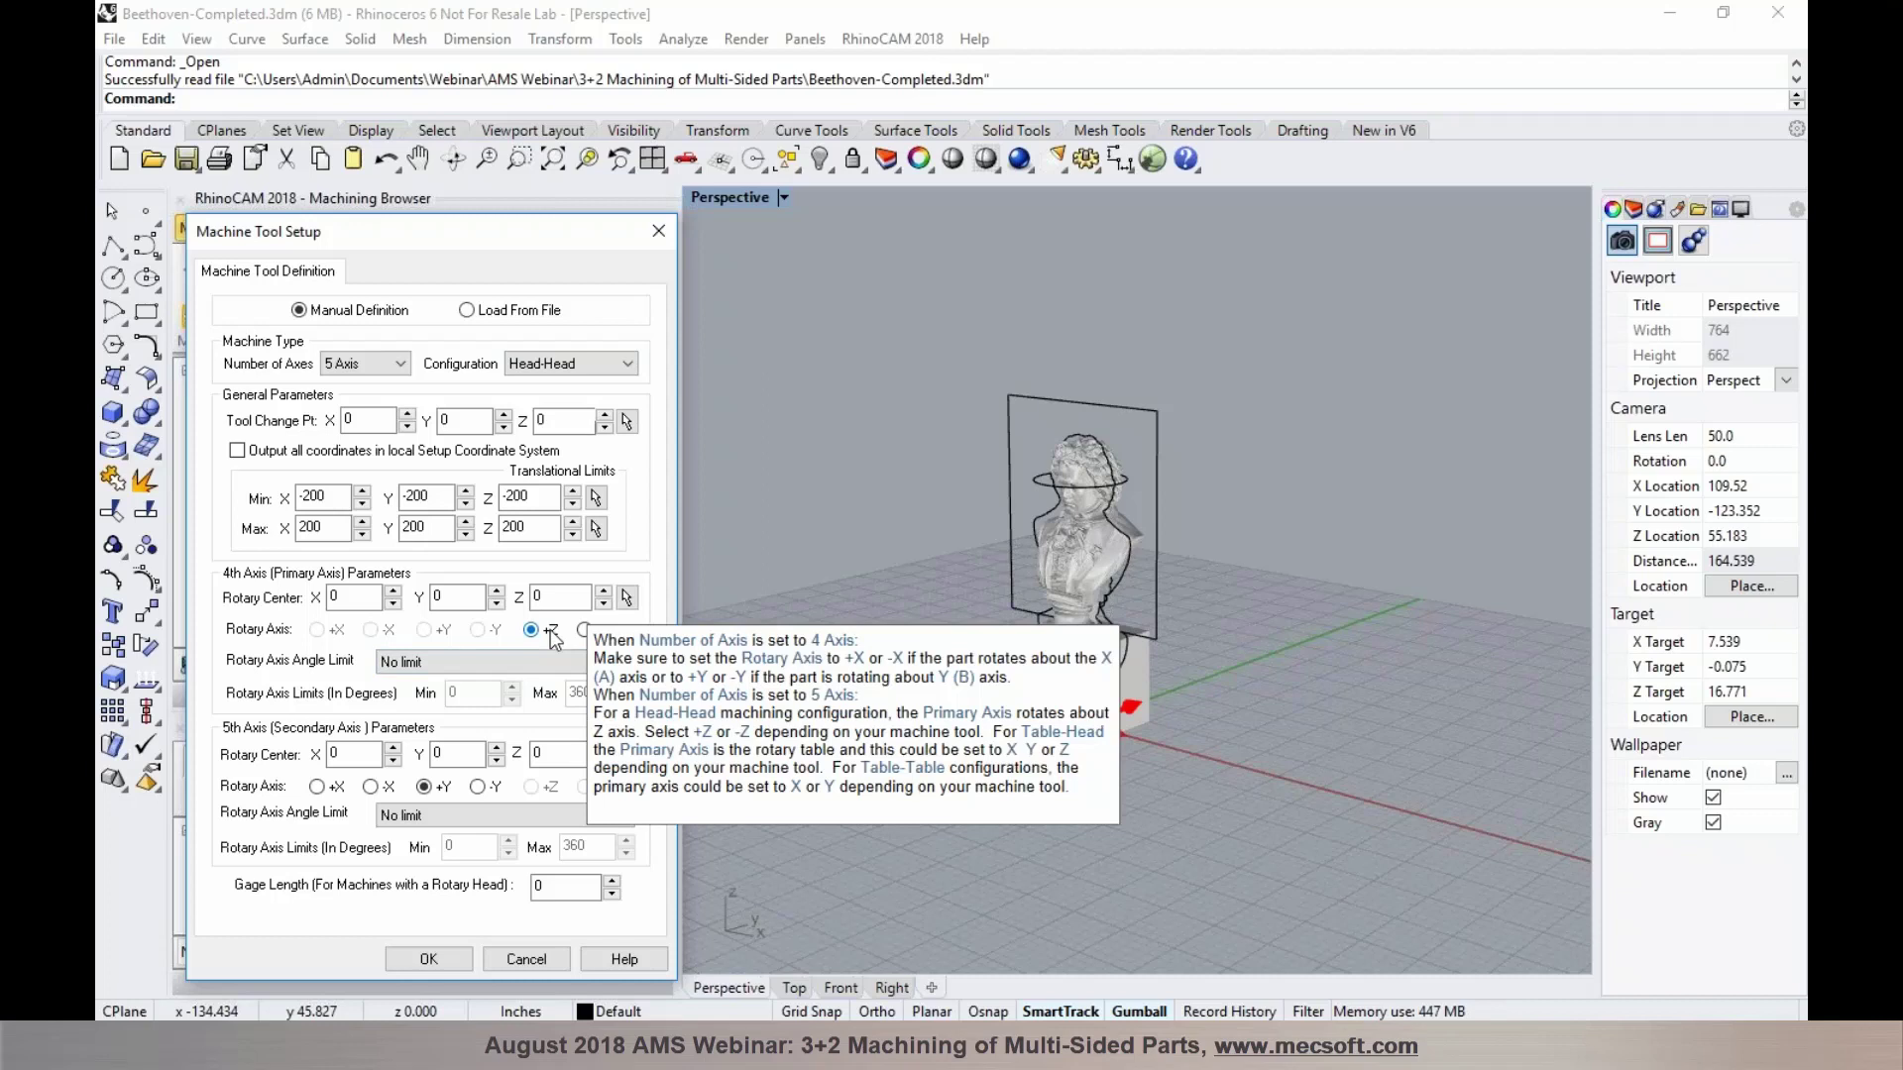
scroll(1136, 561, "up", 2)
scroll(1136, 561, "up", 4)
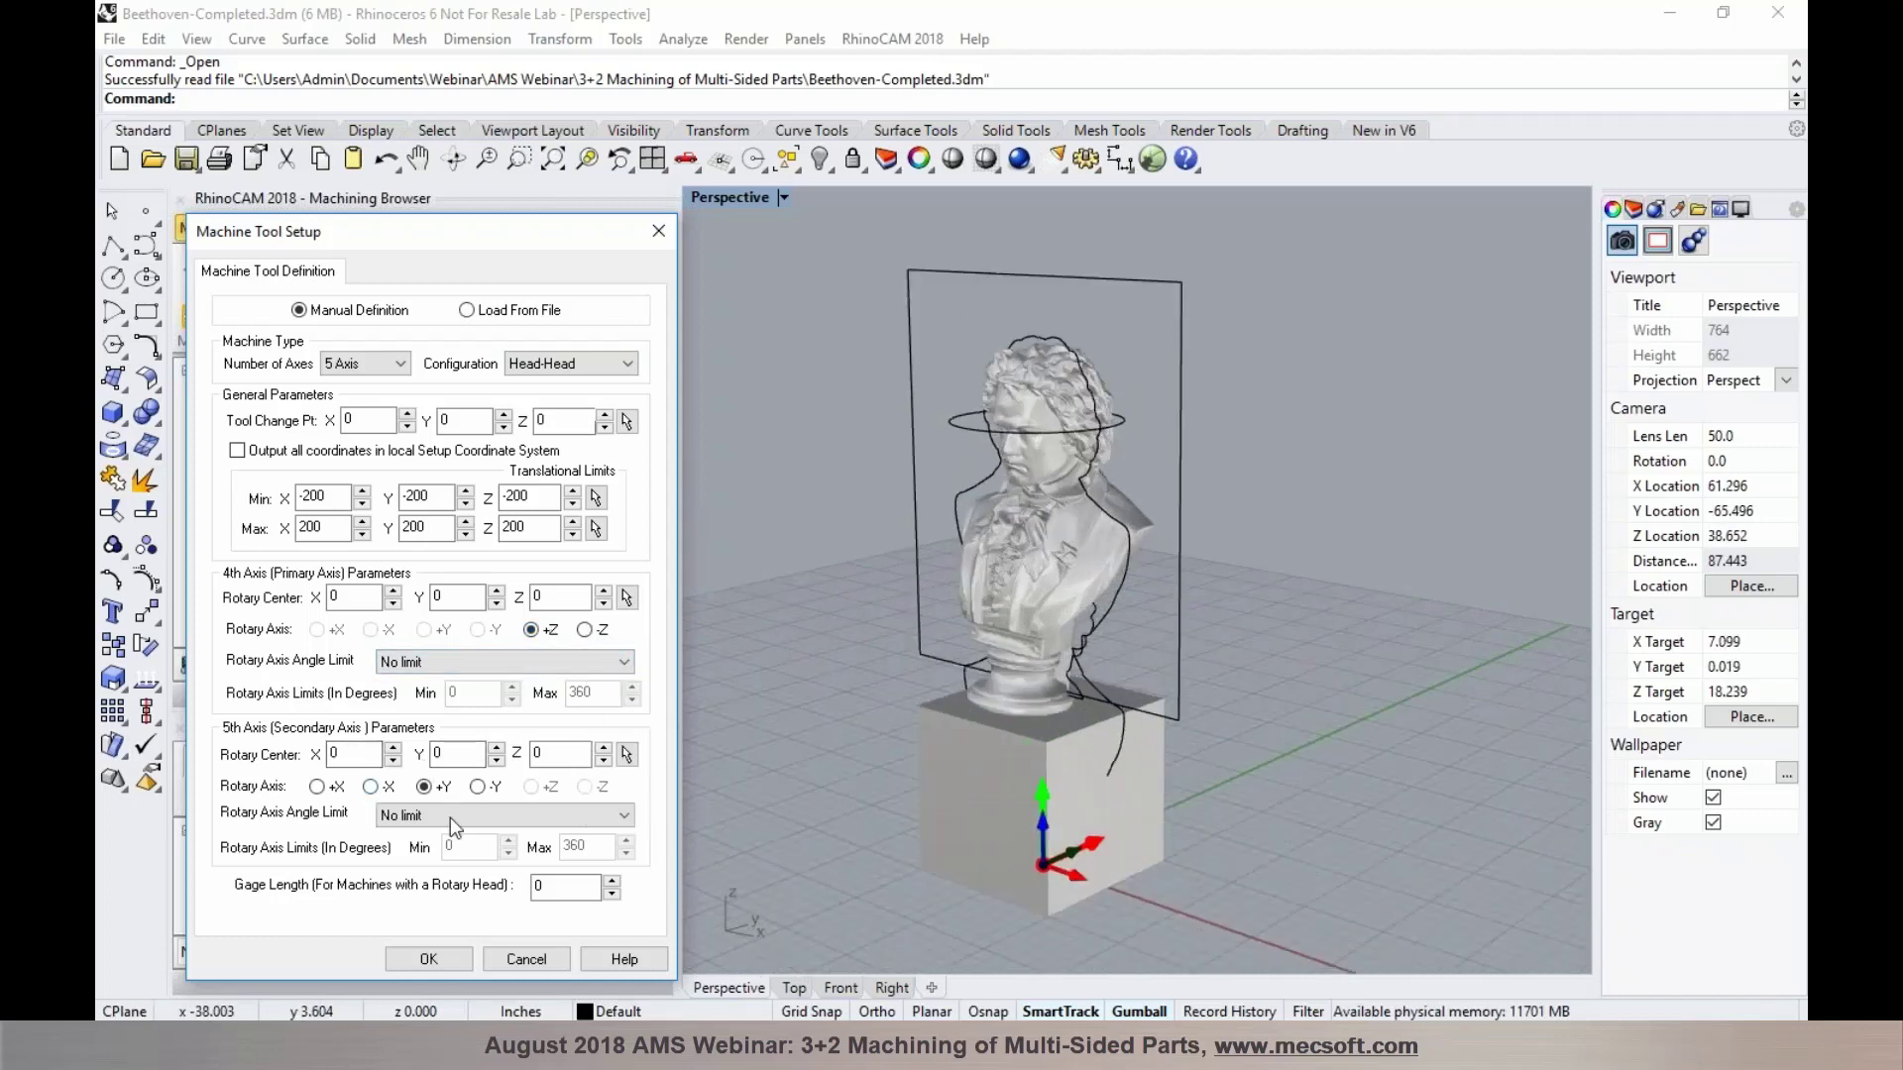
left_click(428, 958)
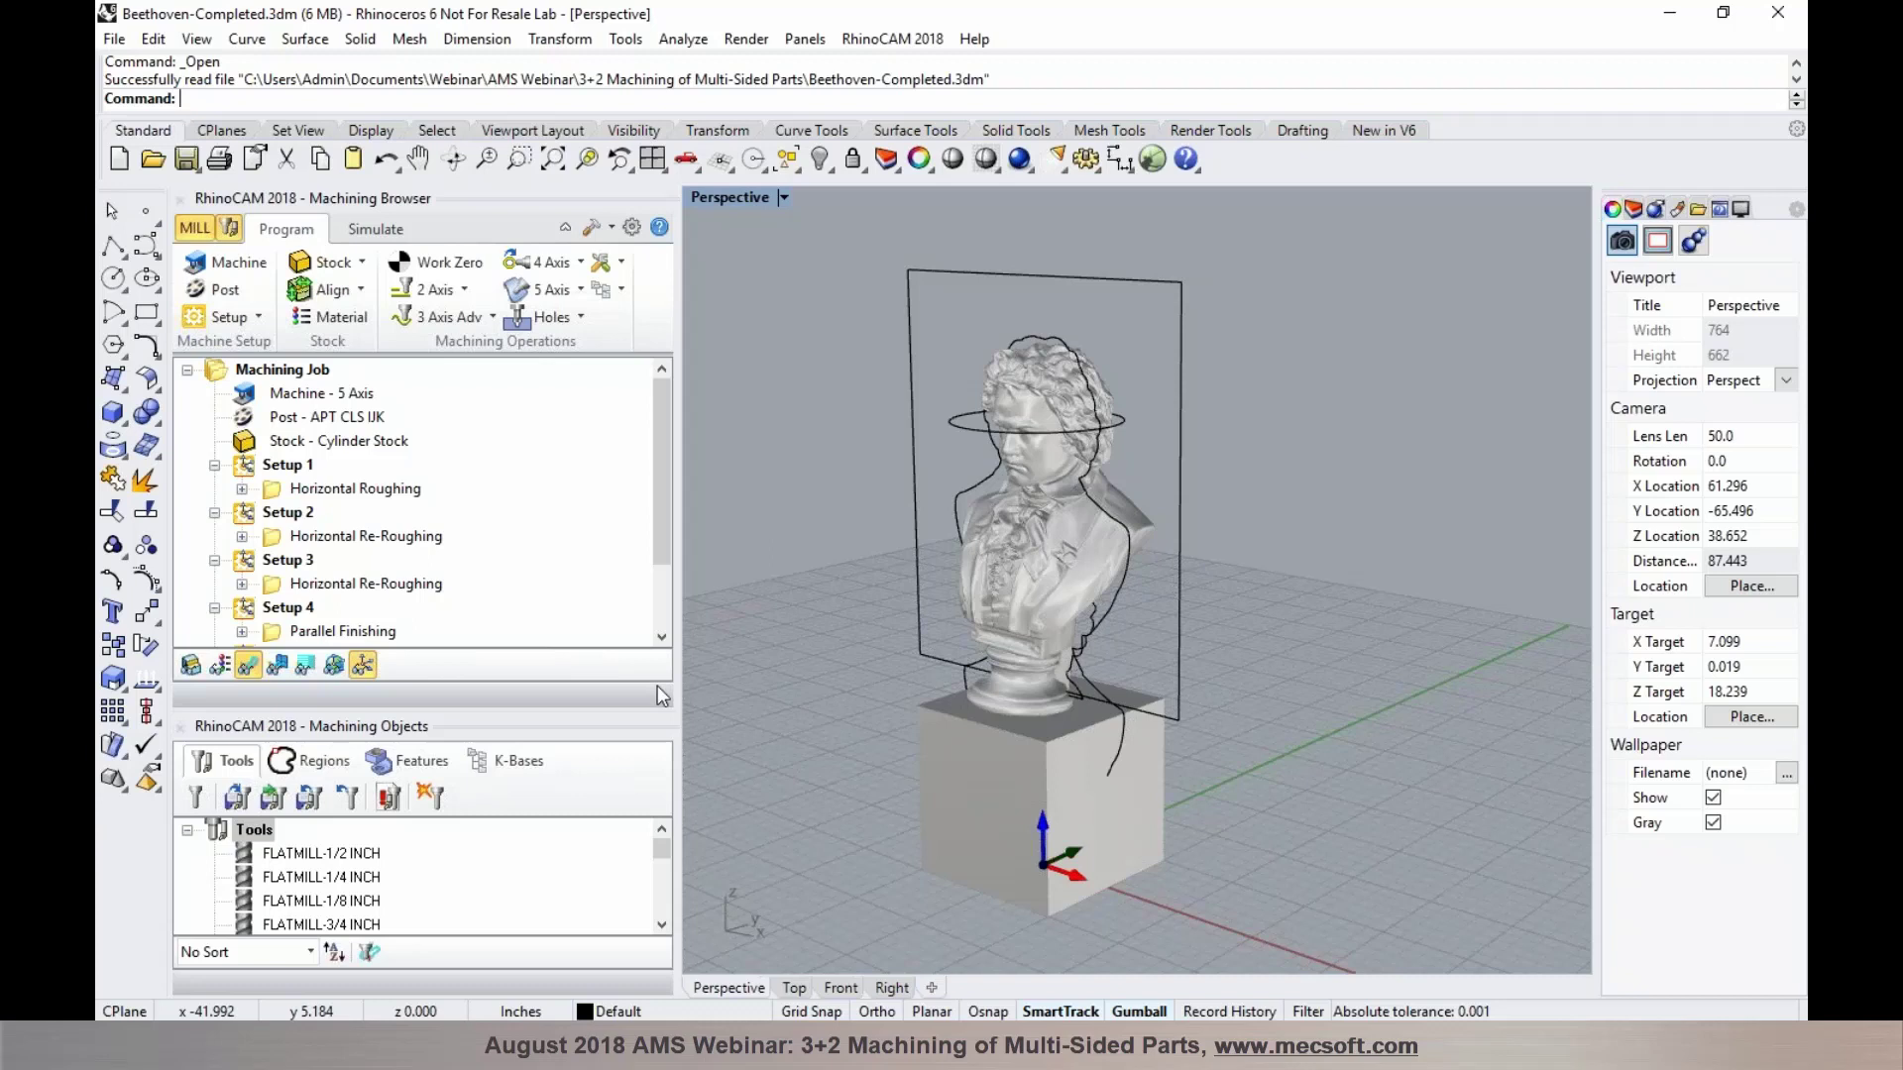
Inspect the Setup 1 orientation and its Horizontal Roughing toolpath around the bust in the Perspective and Top views
left_click(310, 490)
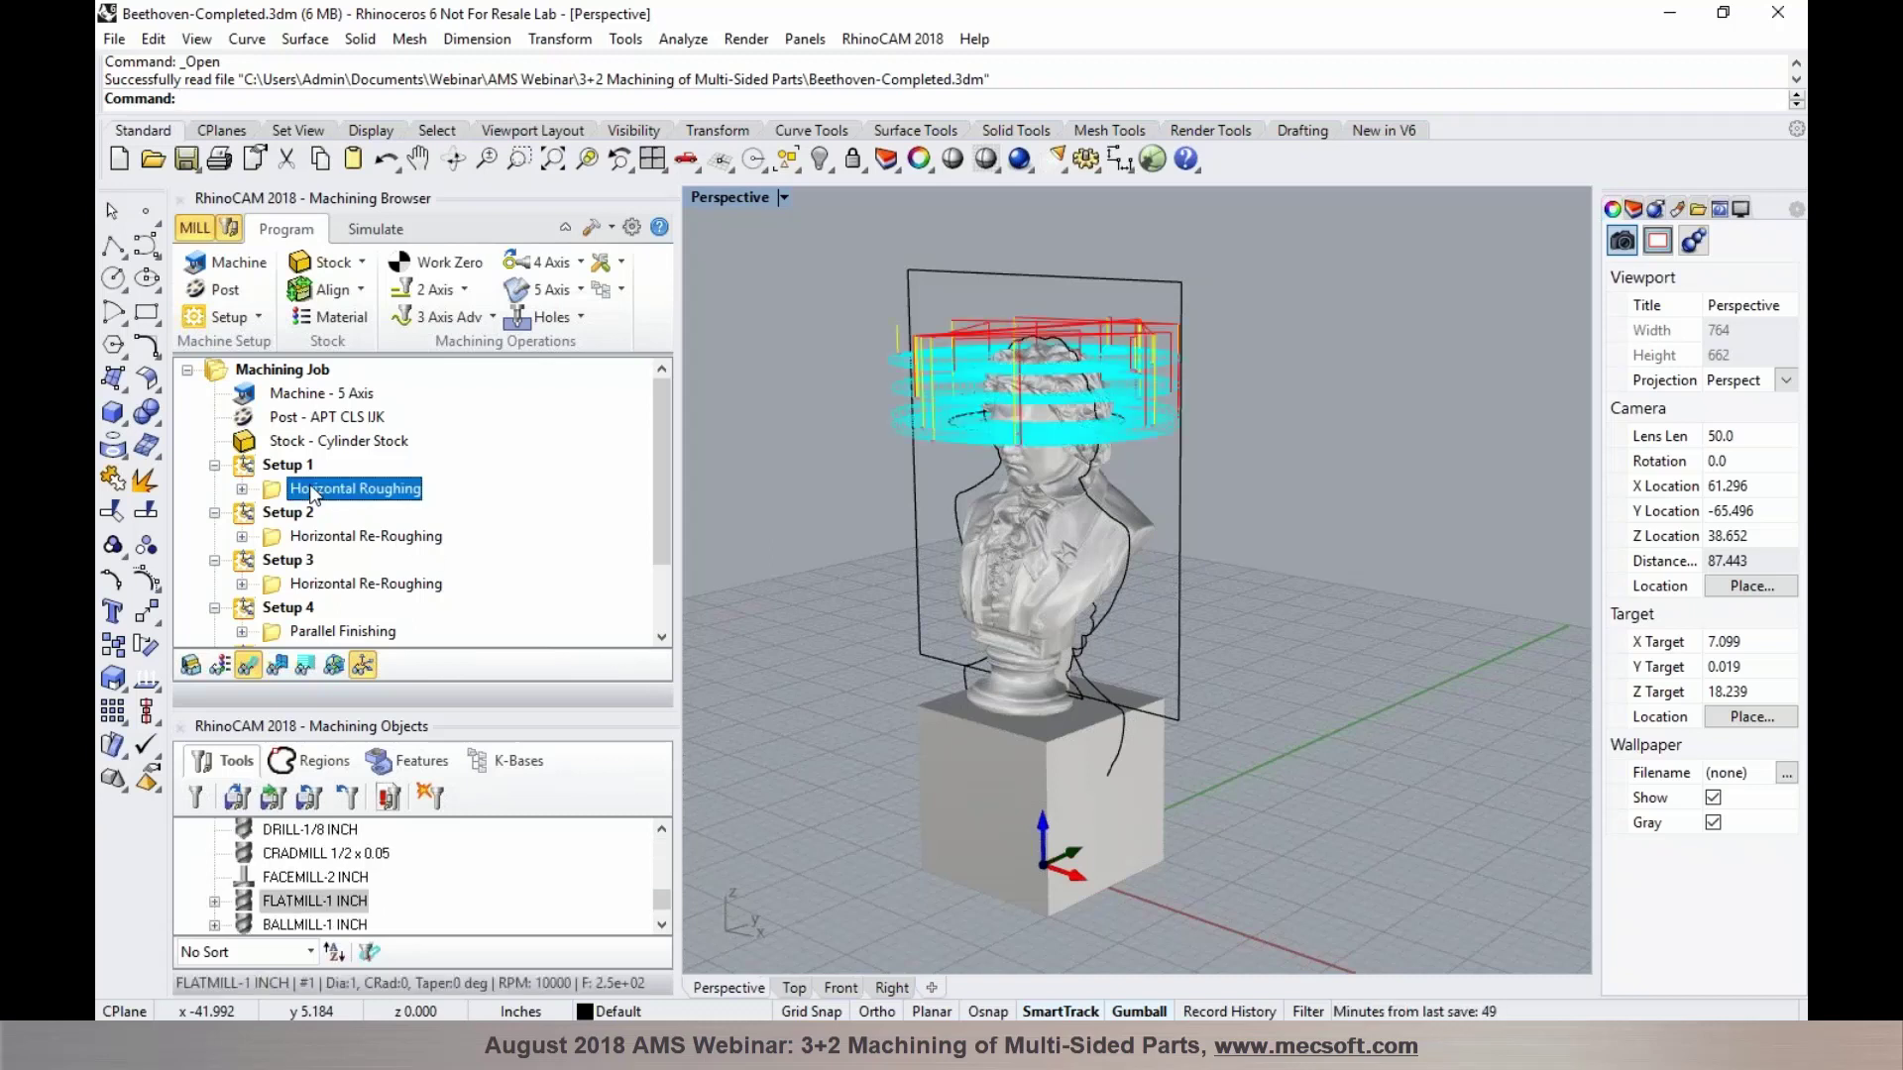
left_click(295, 467)
left_click(288, 466)
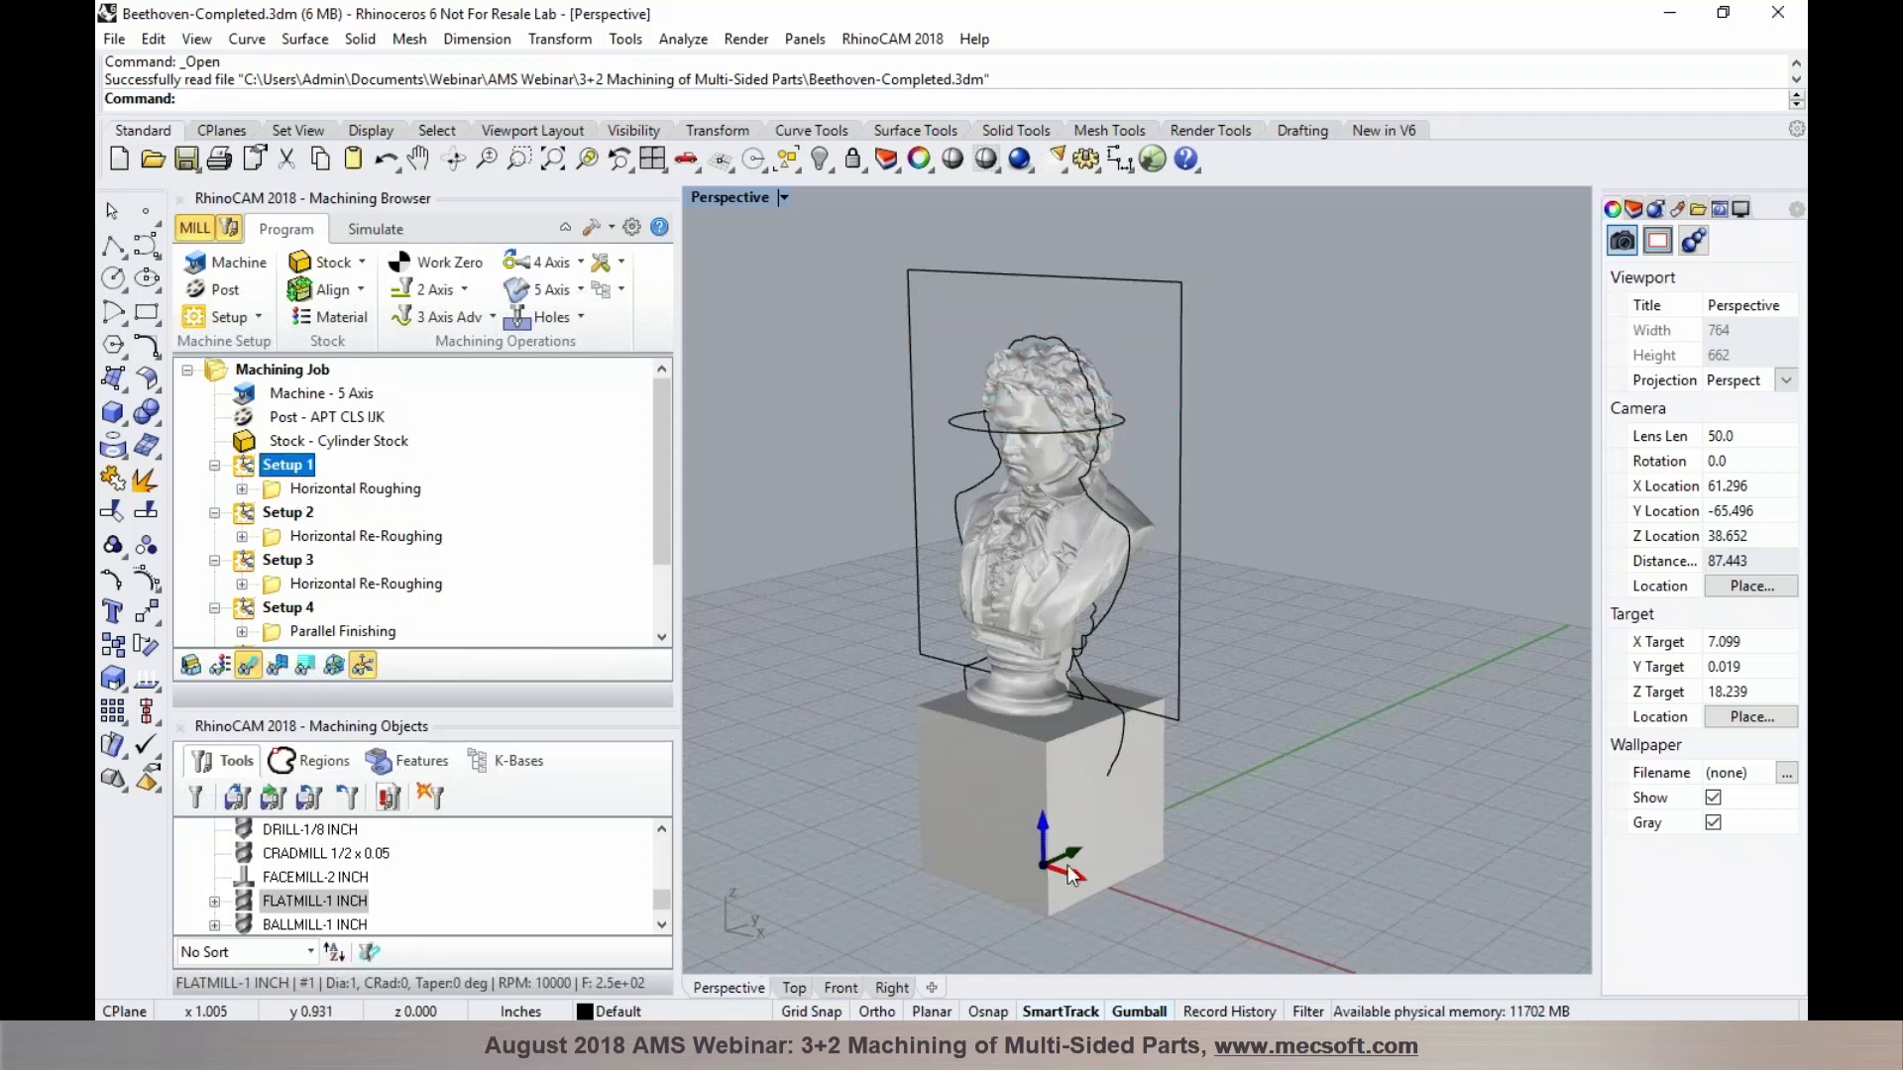
left_click(794, 988)
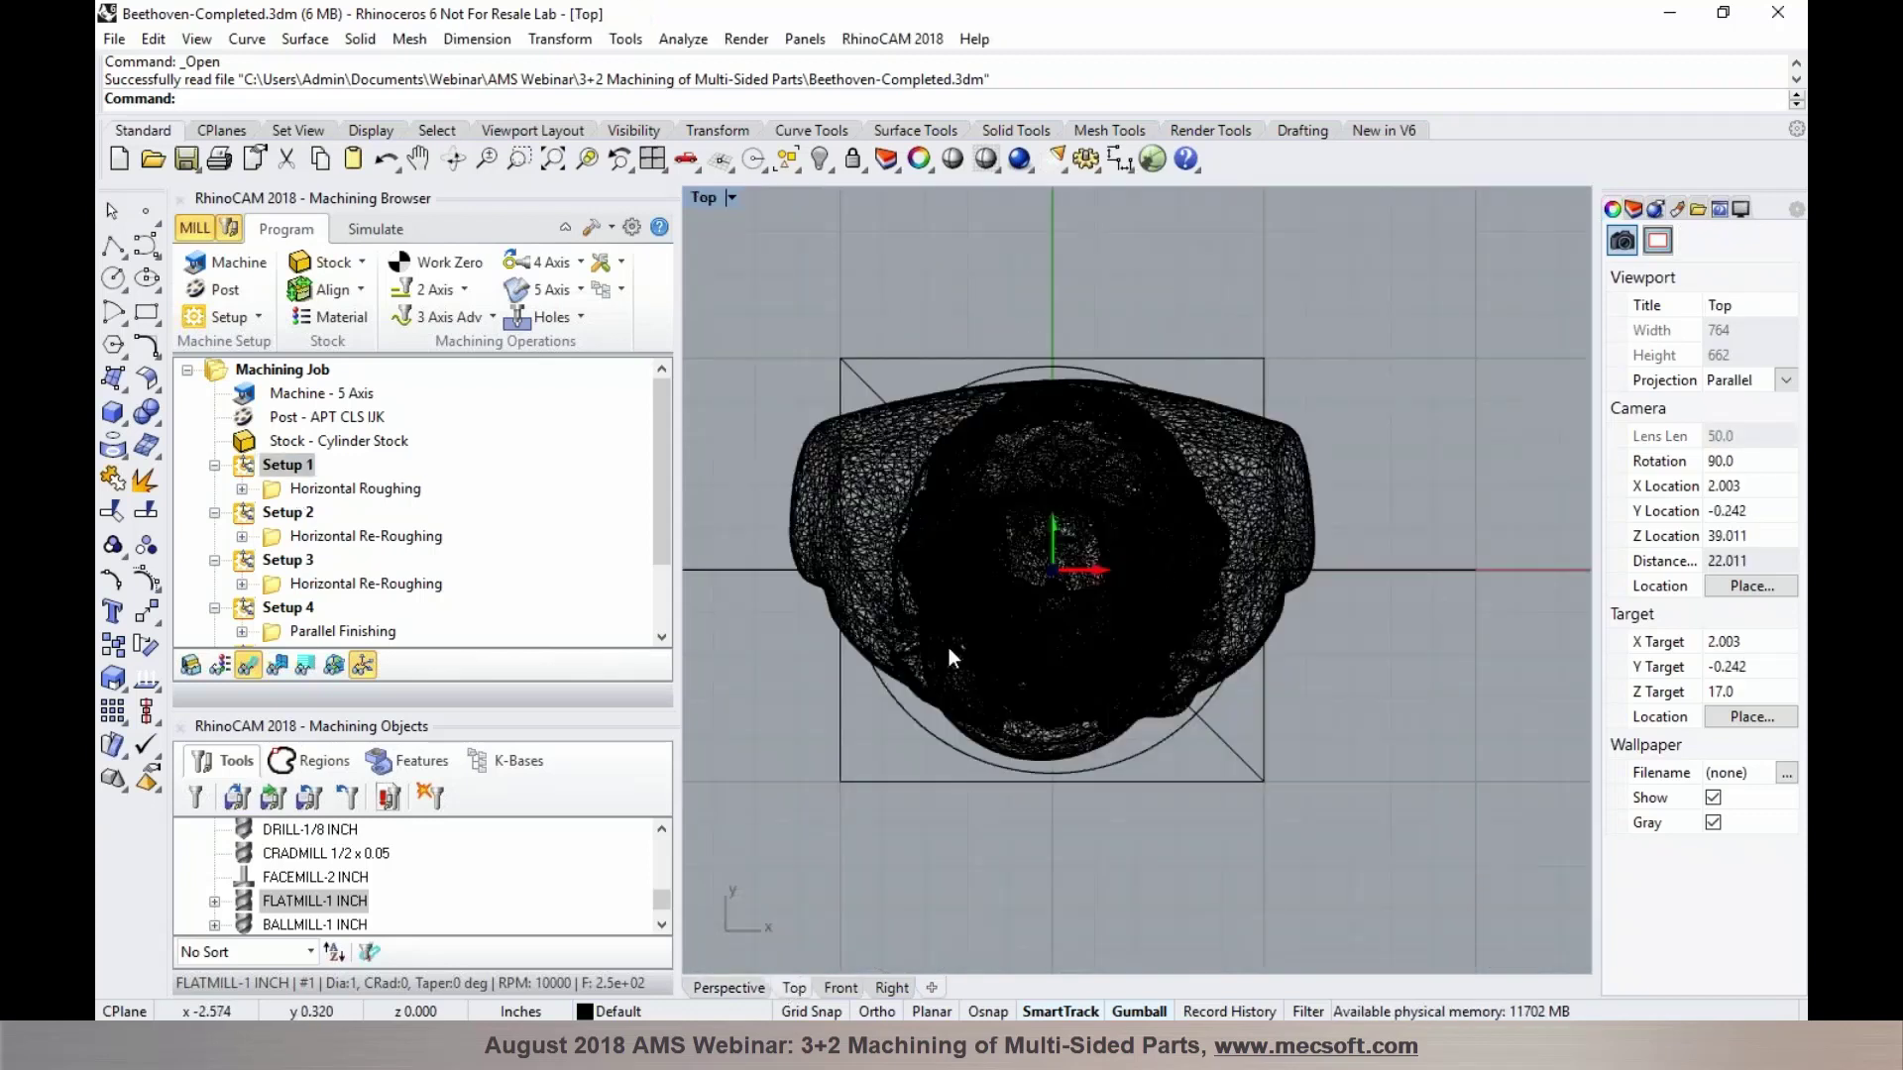
left_click(328, 491)
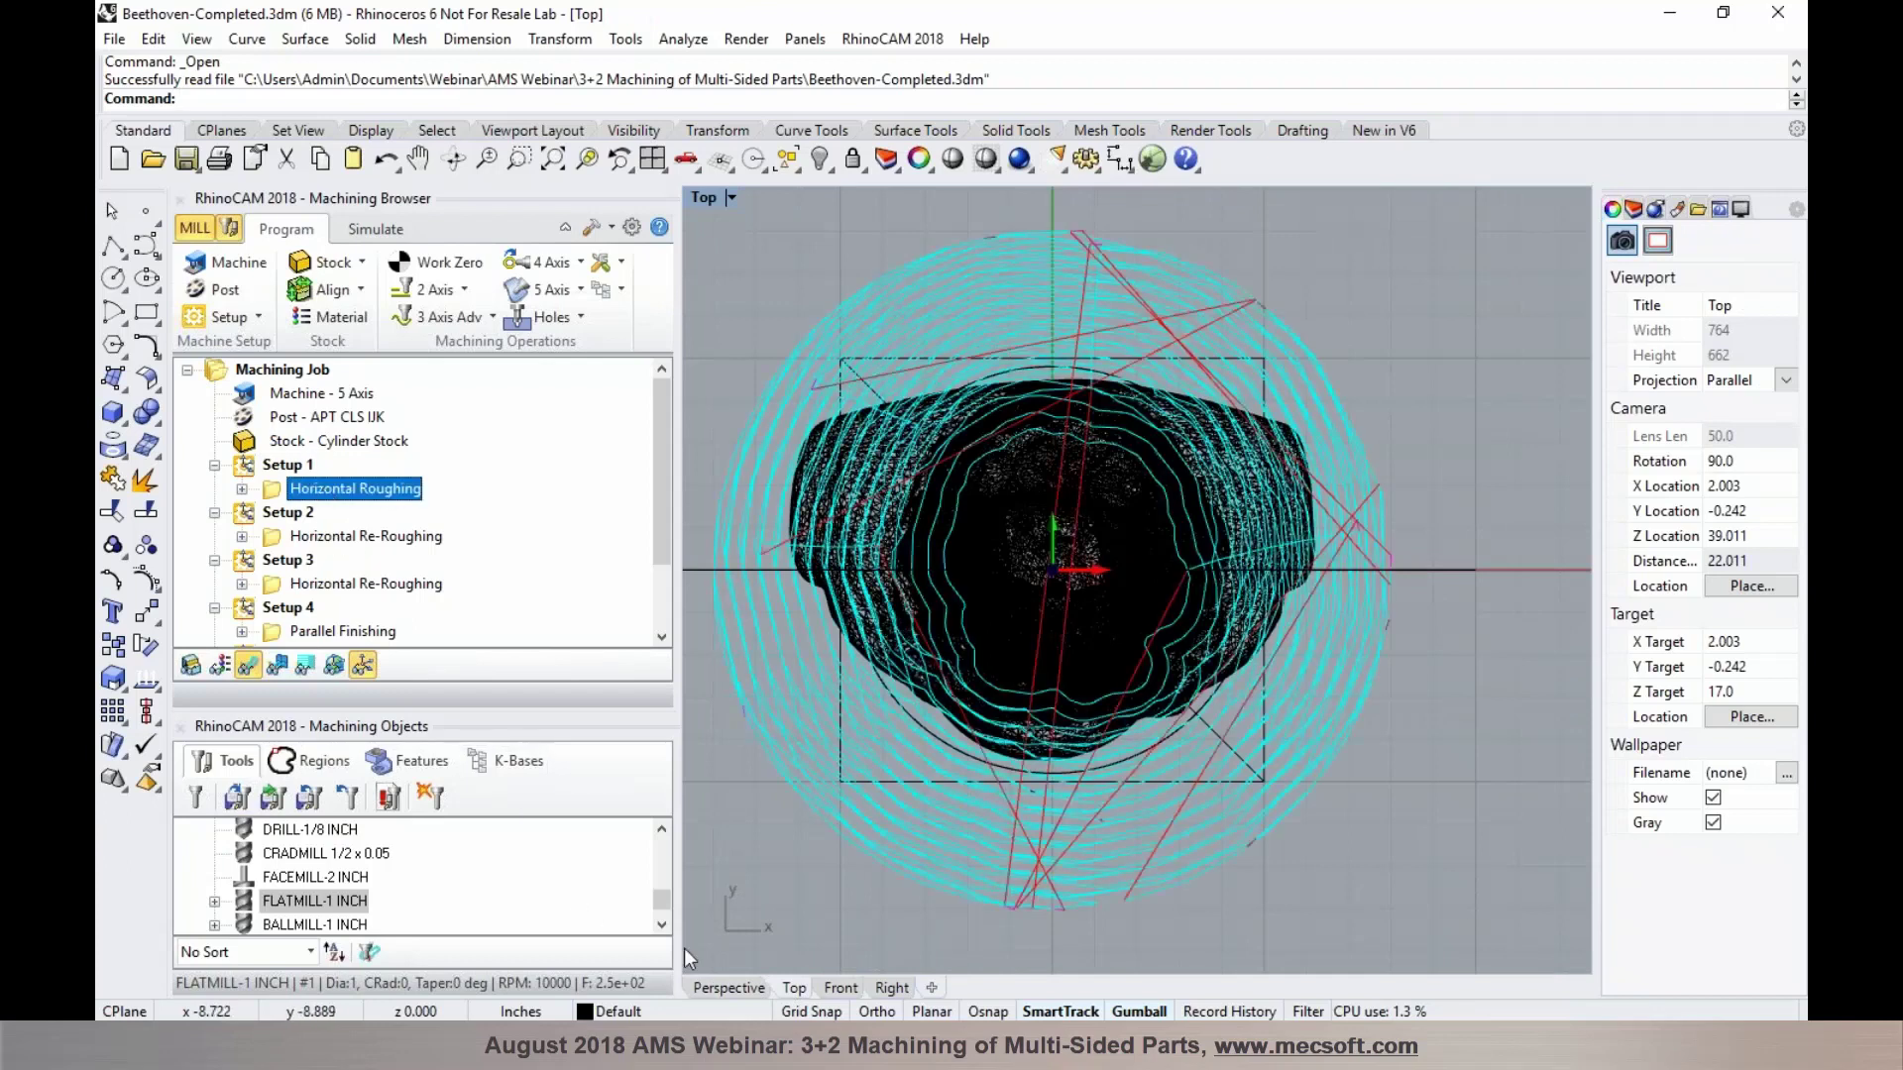
left_click(719, 985)
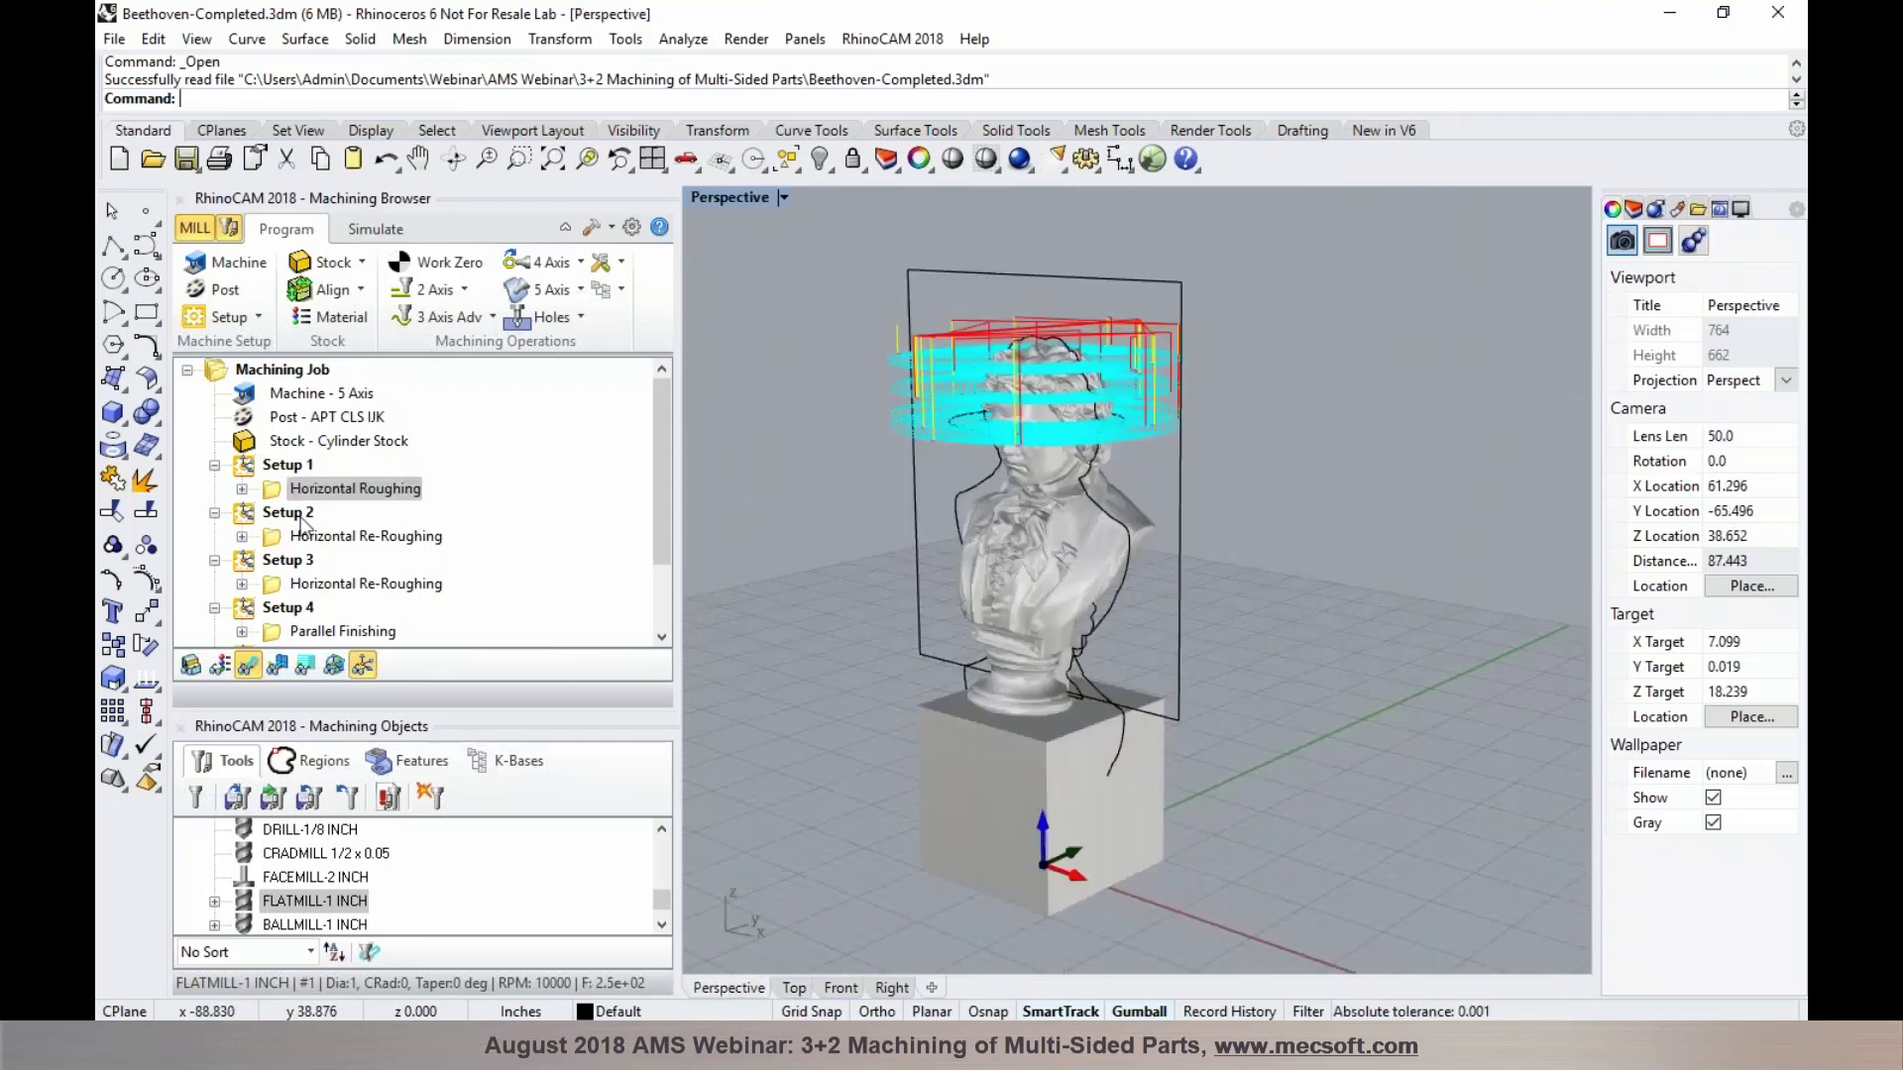
Inspect the re-roughing toolpaths of Setups 2 and 3 and the Parallel Finishing toolpaths of Setups 4 and 5 on the bust
left_click(270, 513)
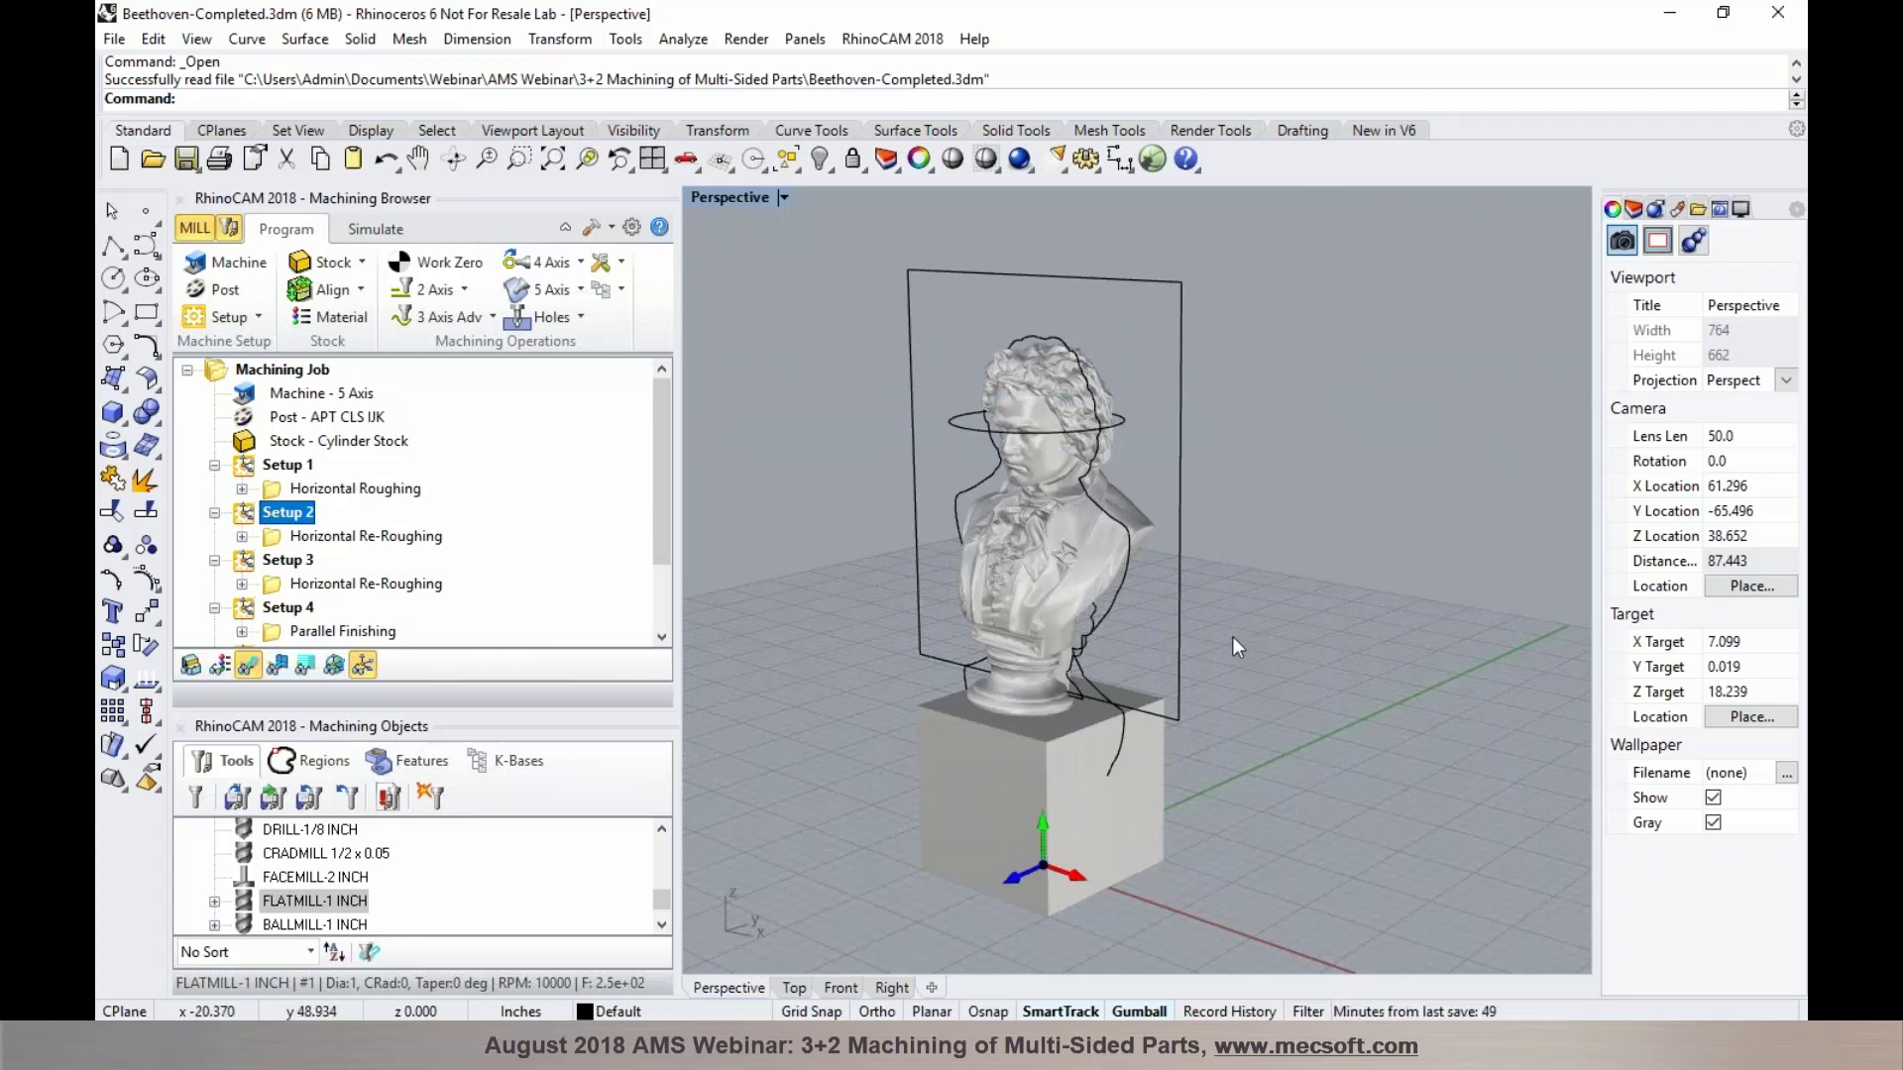
left_click(305, 538)
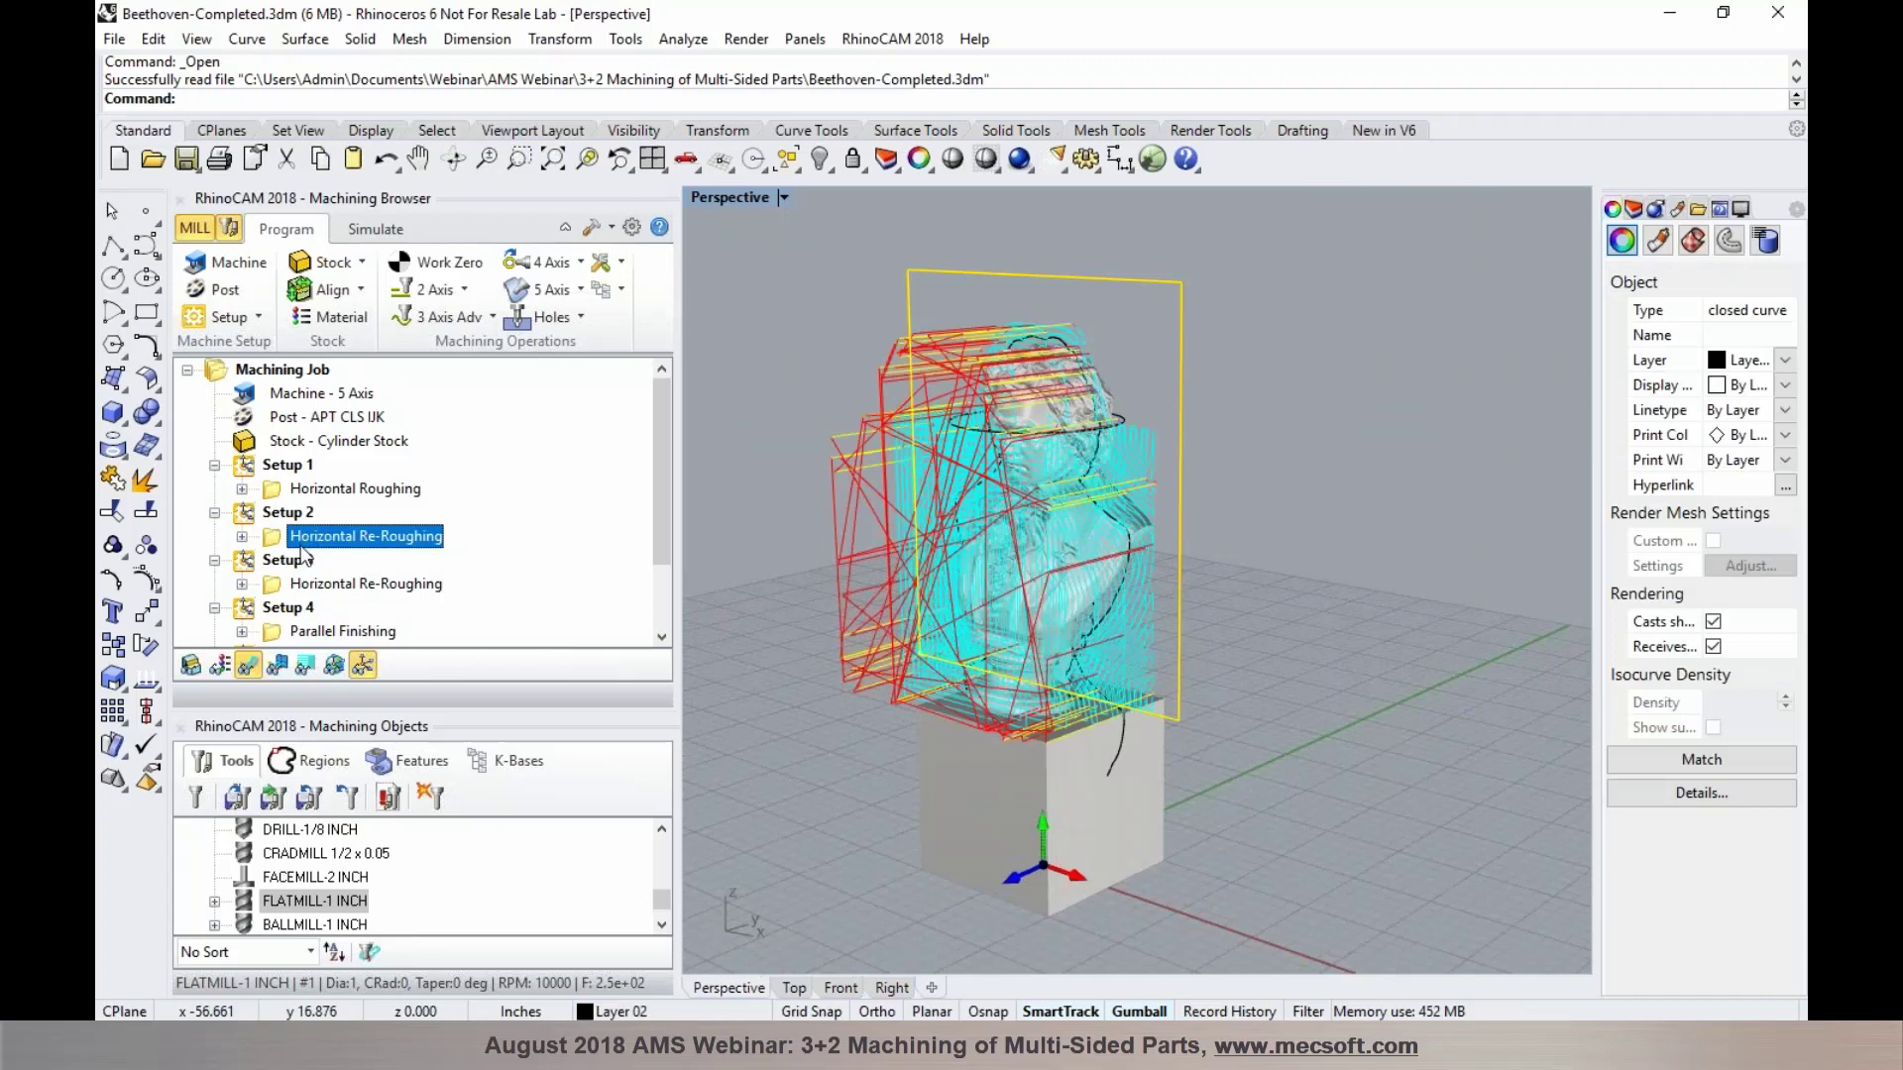
left_click(309, 584)
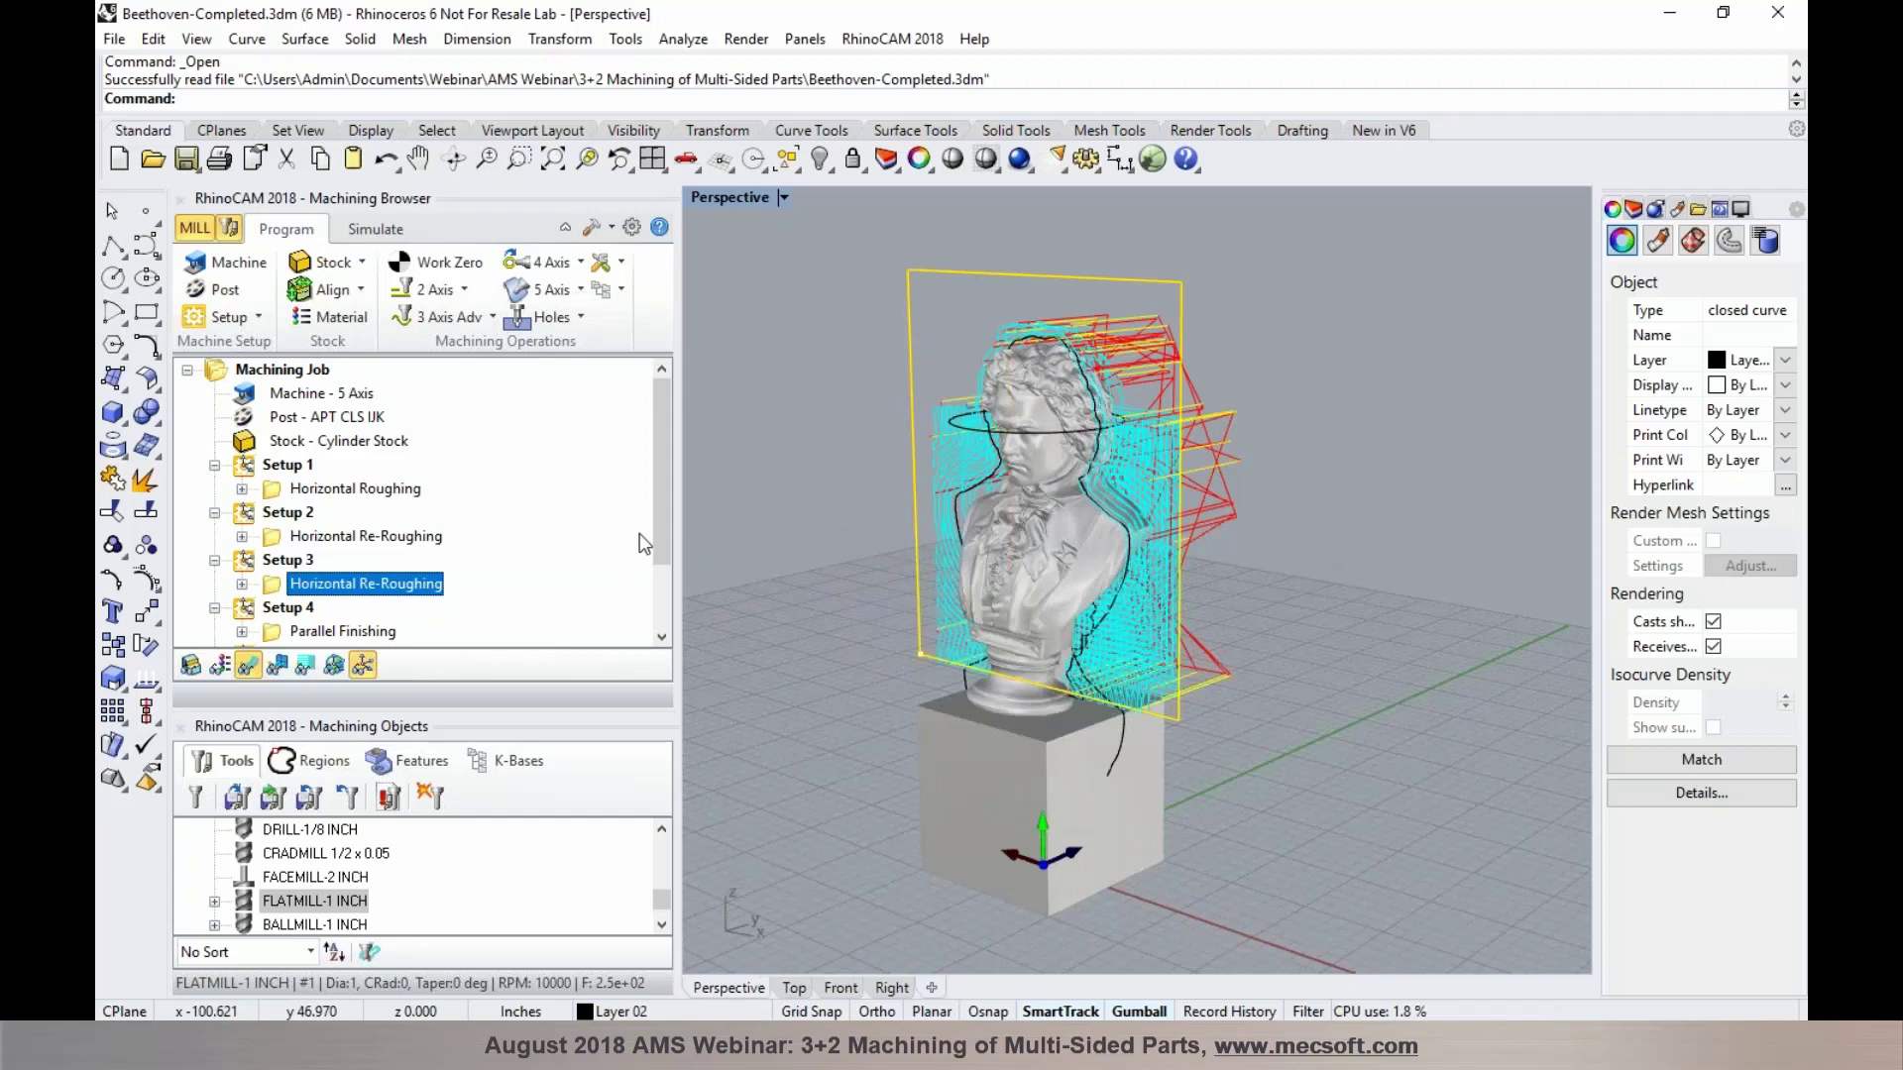
scroll(662, 573, "down", 1)
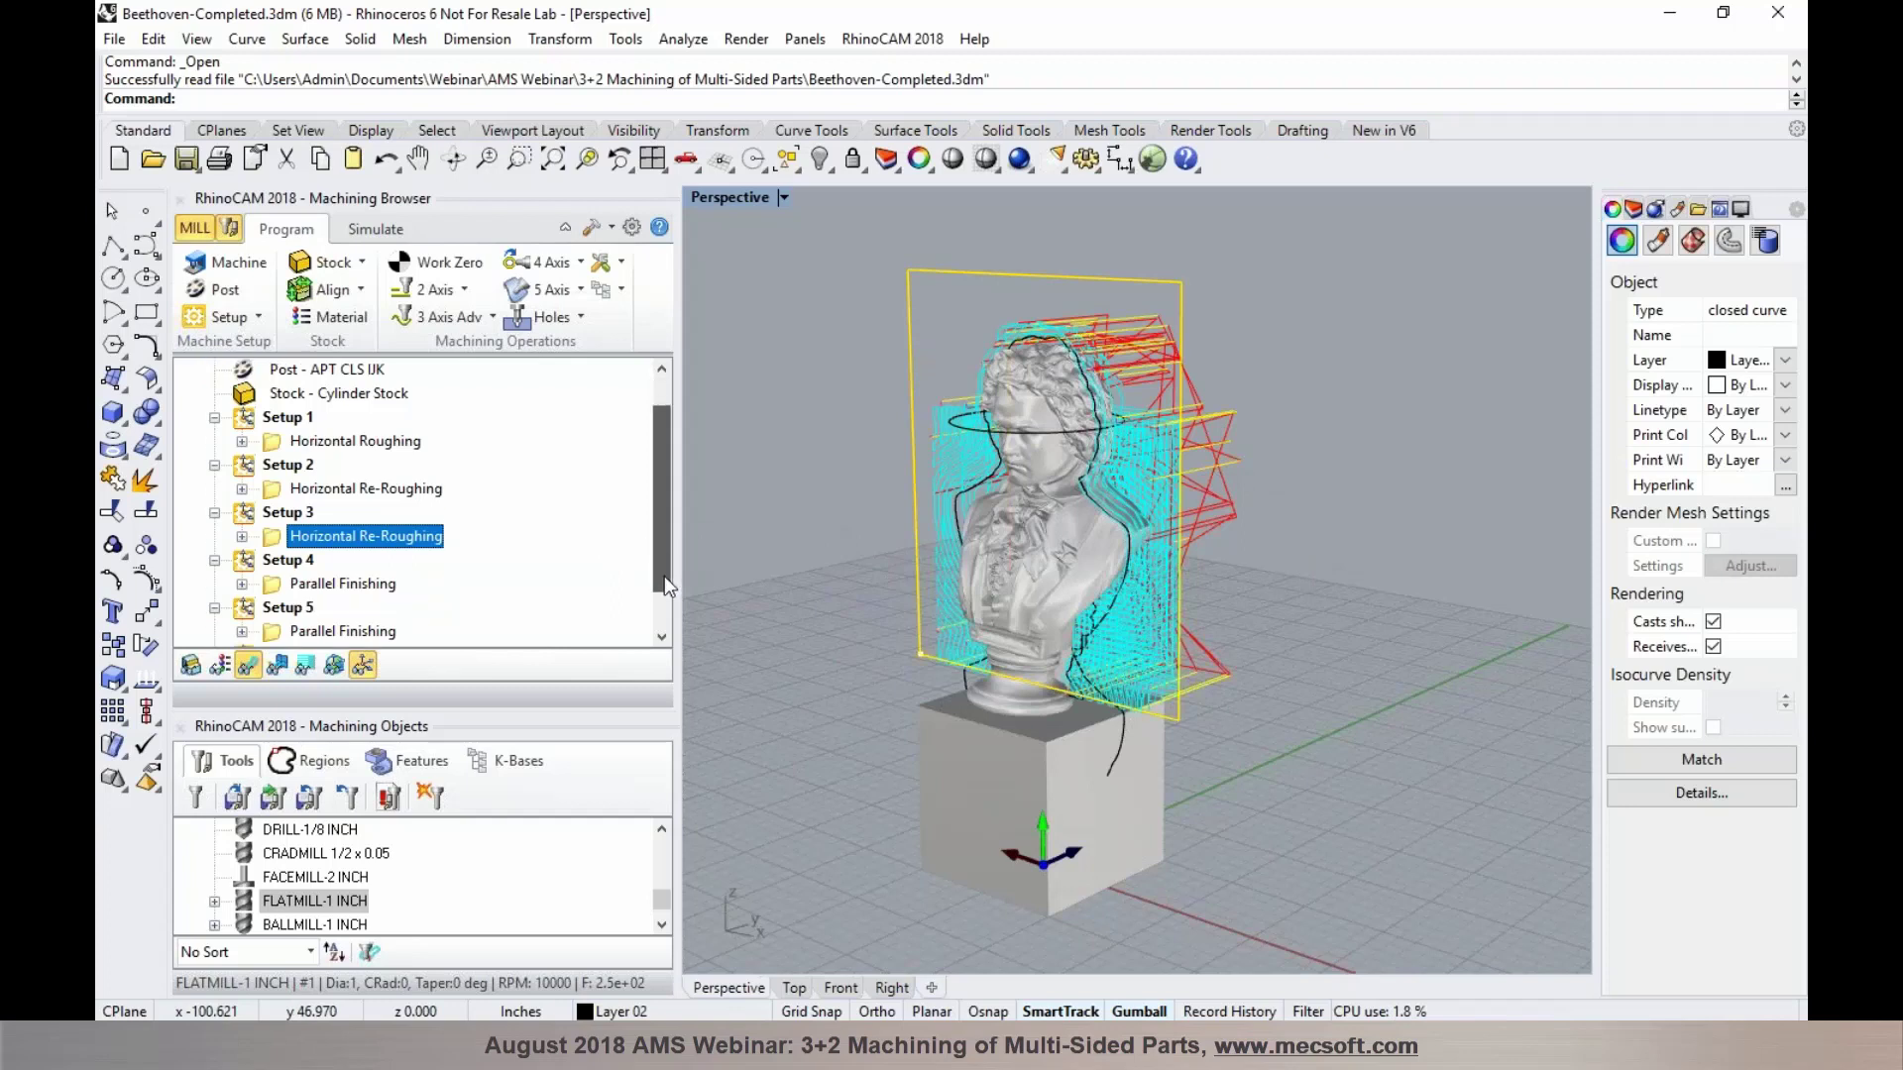
left_click(392, 585)
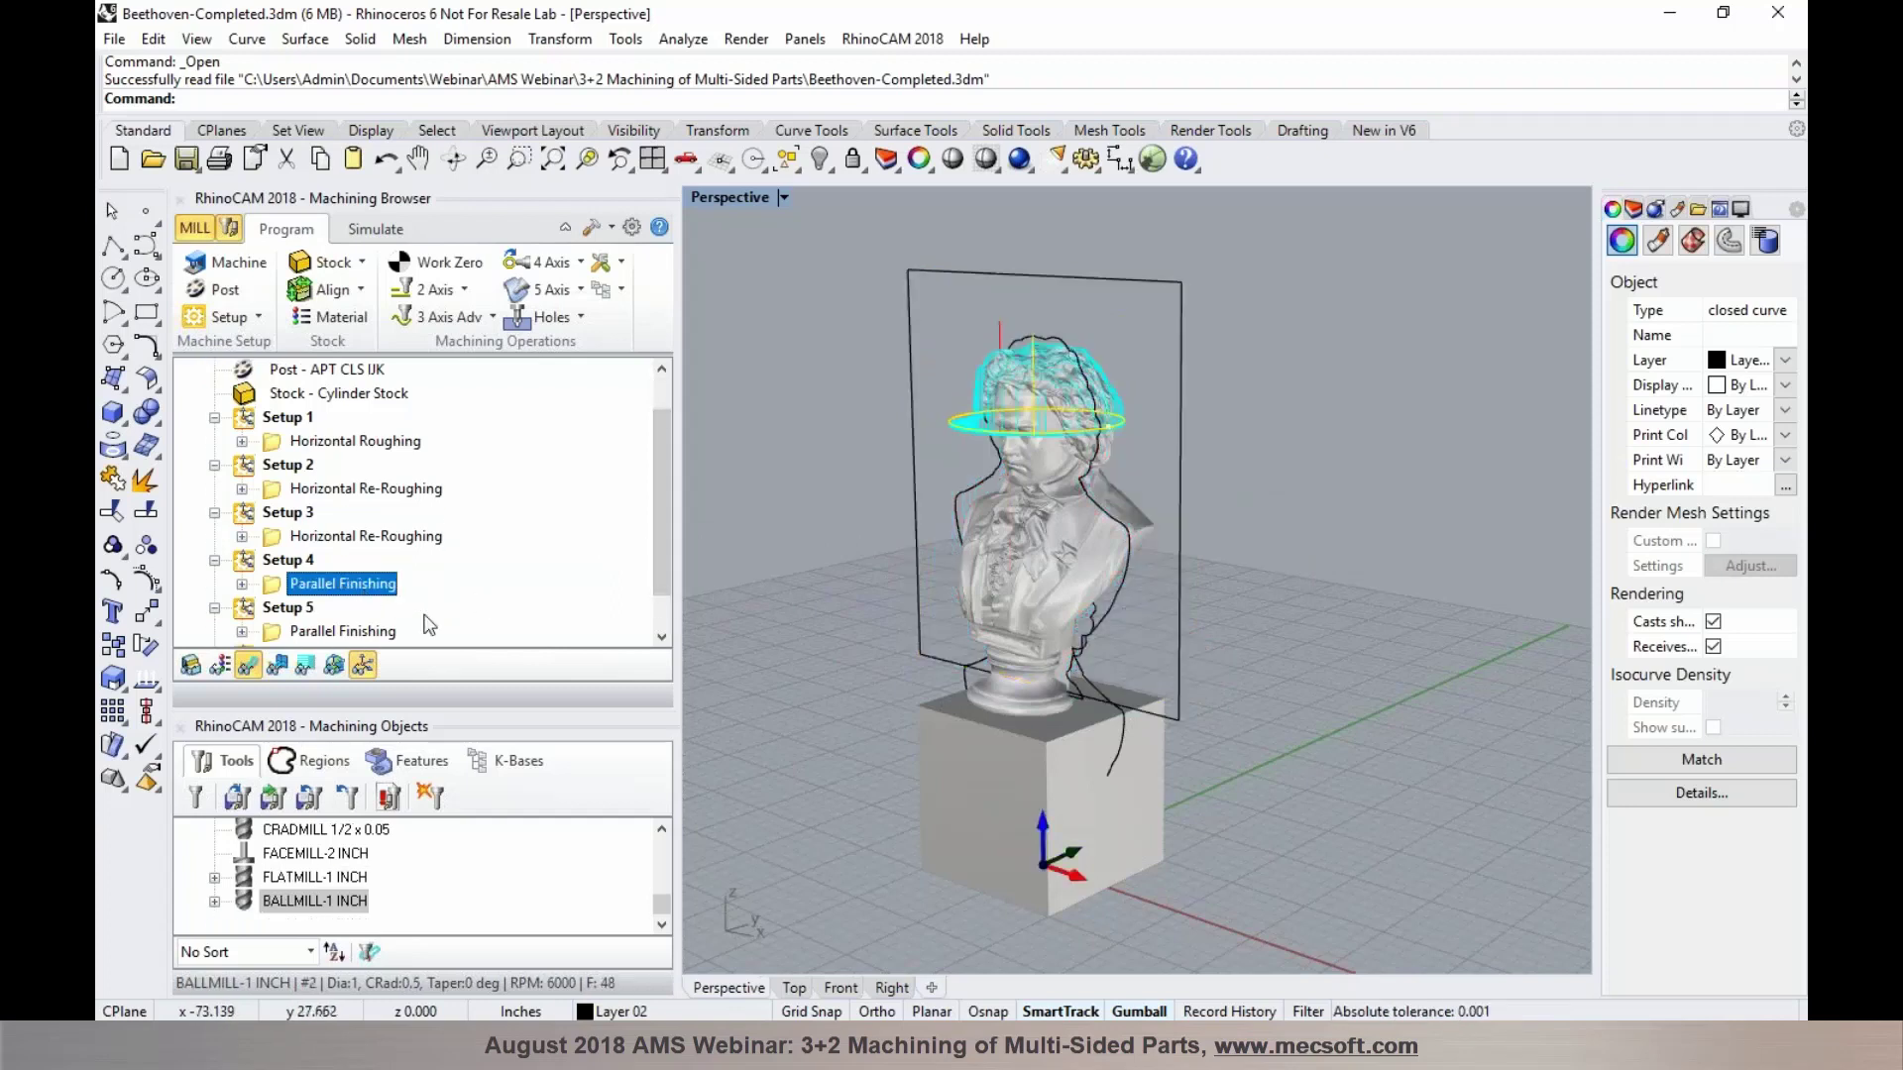
left_click(360, 635)
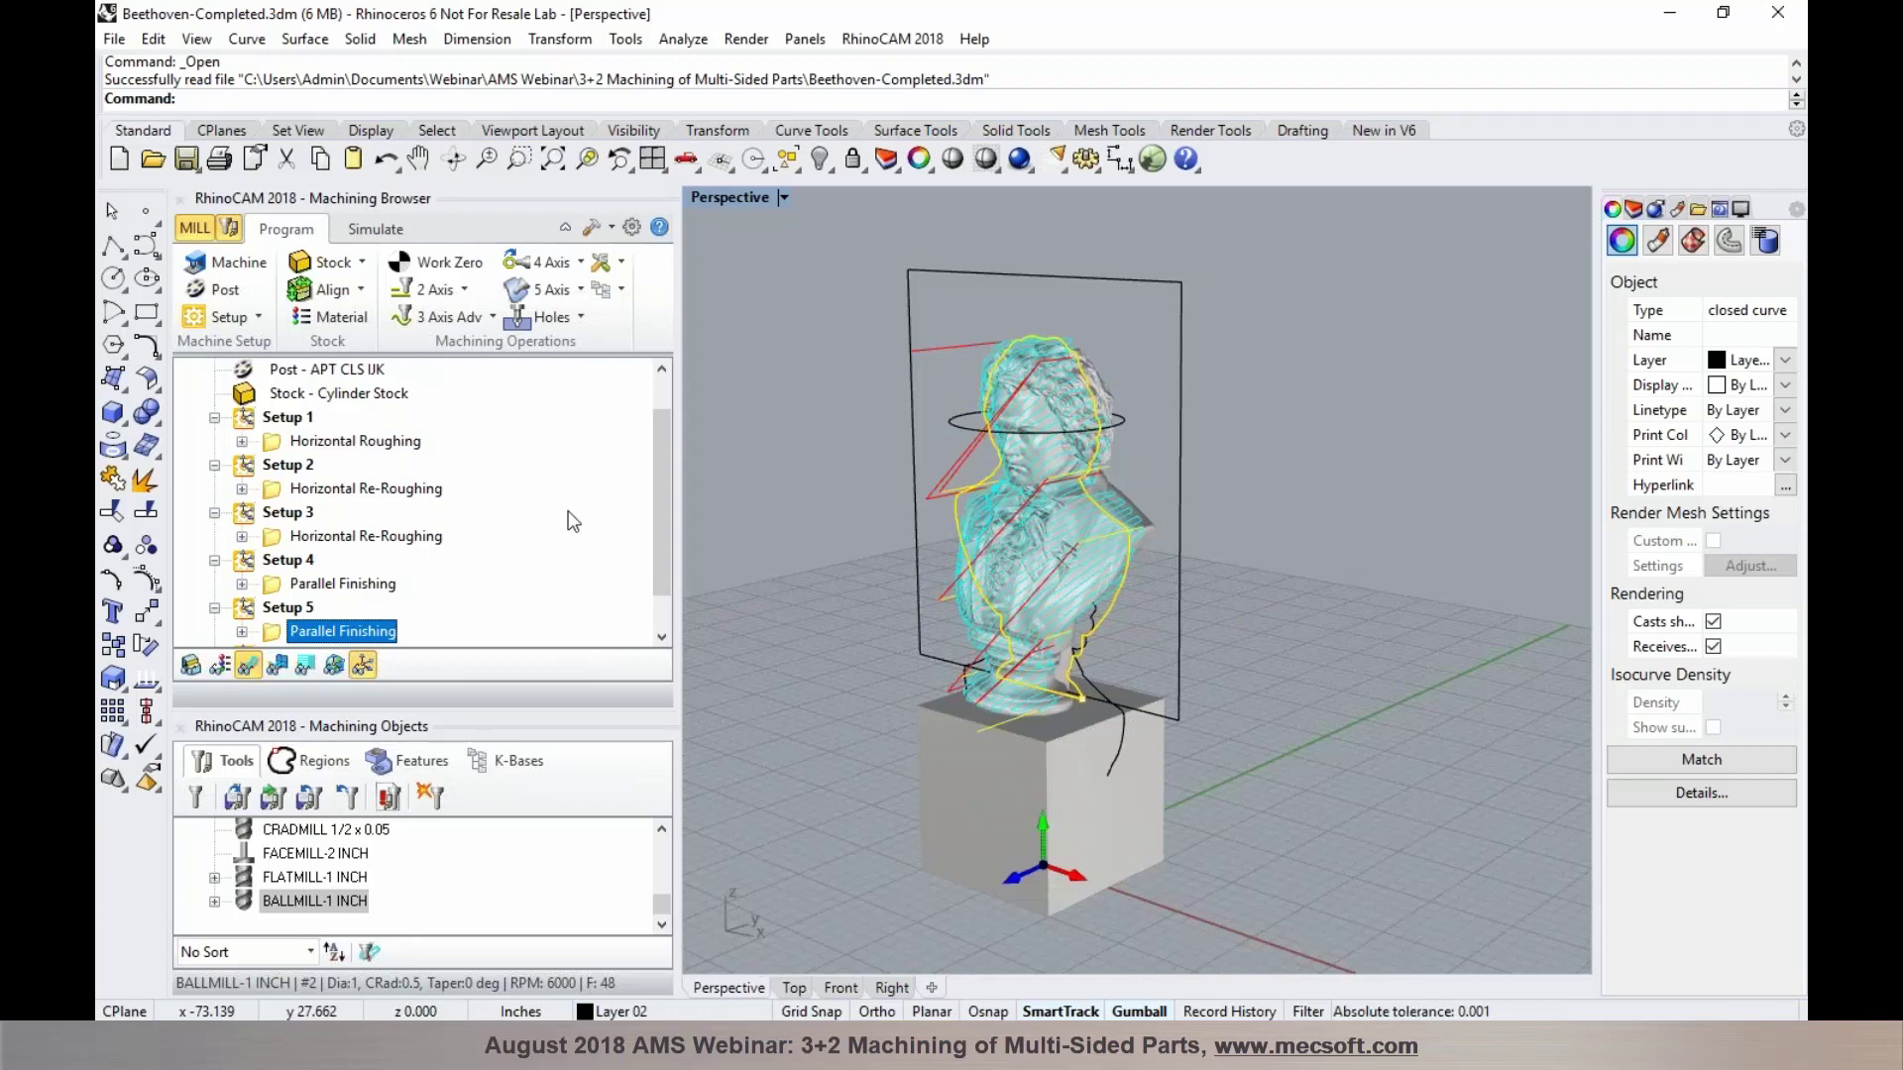
scroll(573, 521, "up", 1)
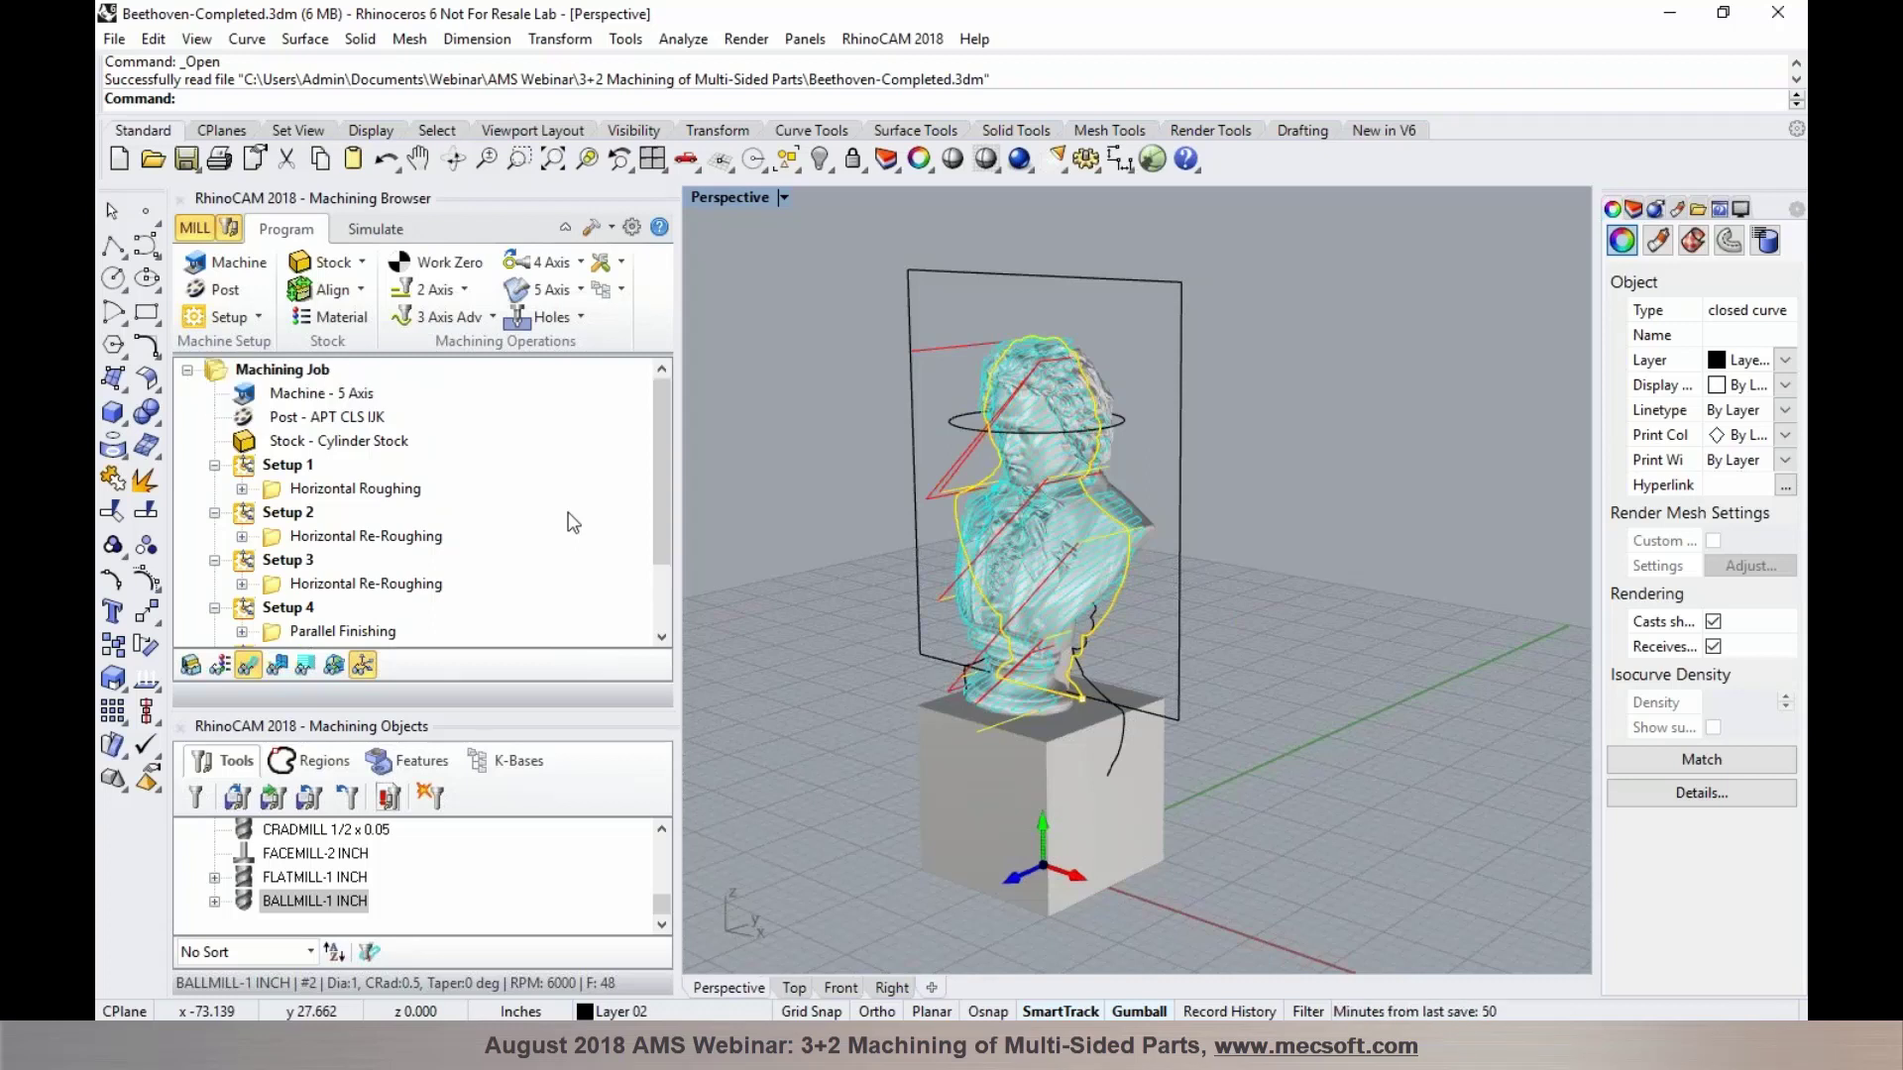
Recheck the machine tool definition and set the current post-processor to 5Axis-Post-Sample
left_click(236, 265)
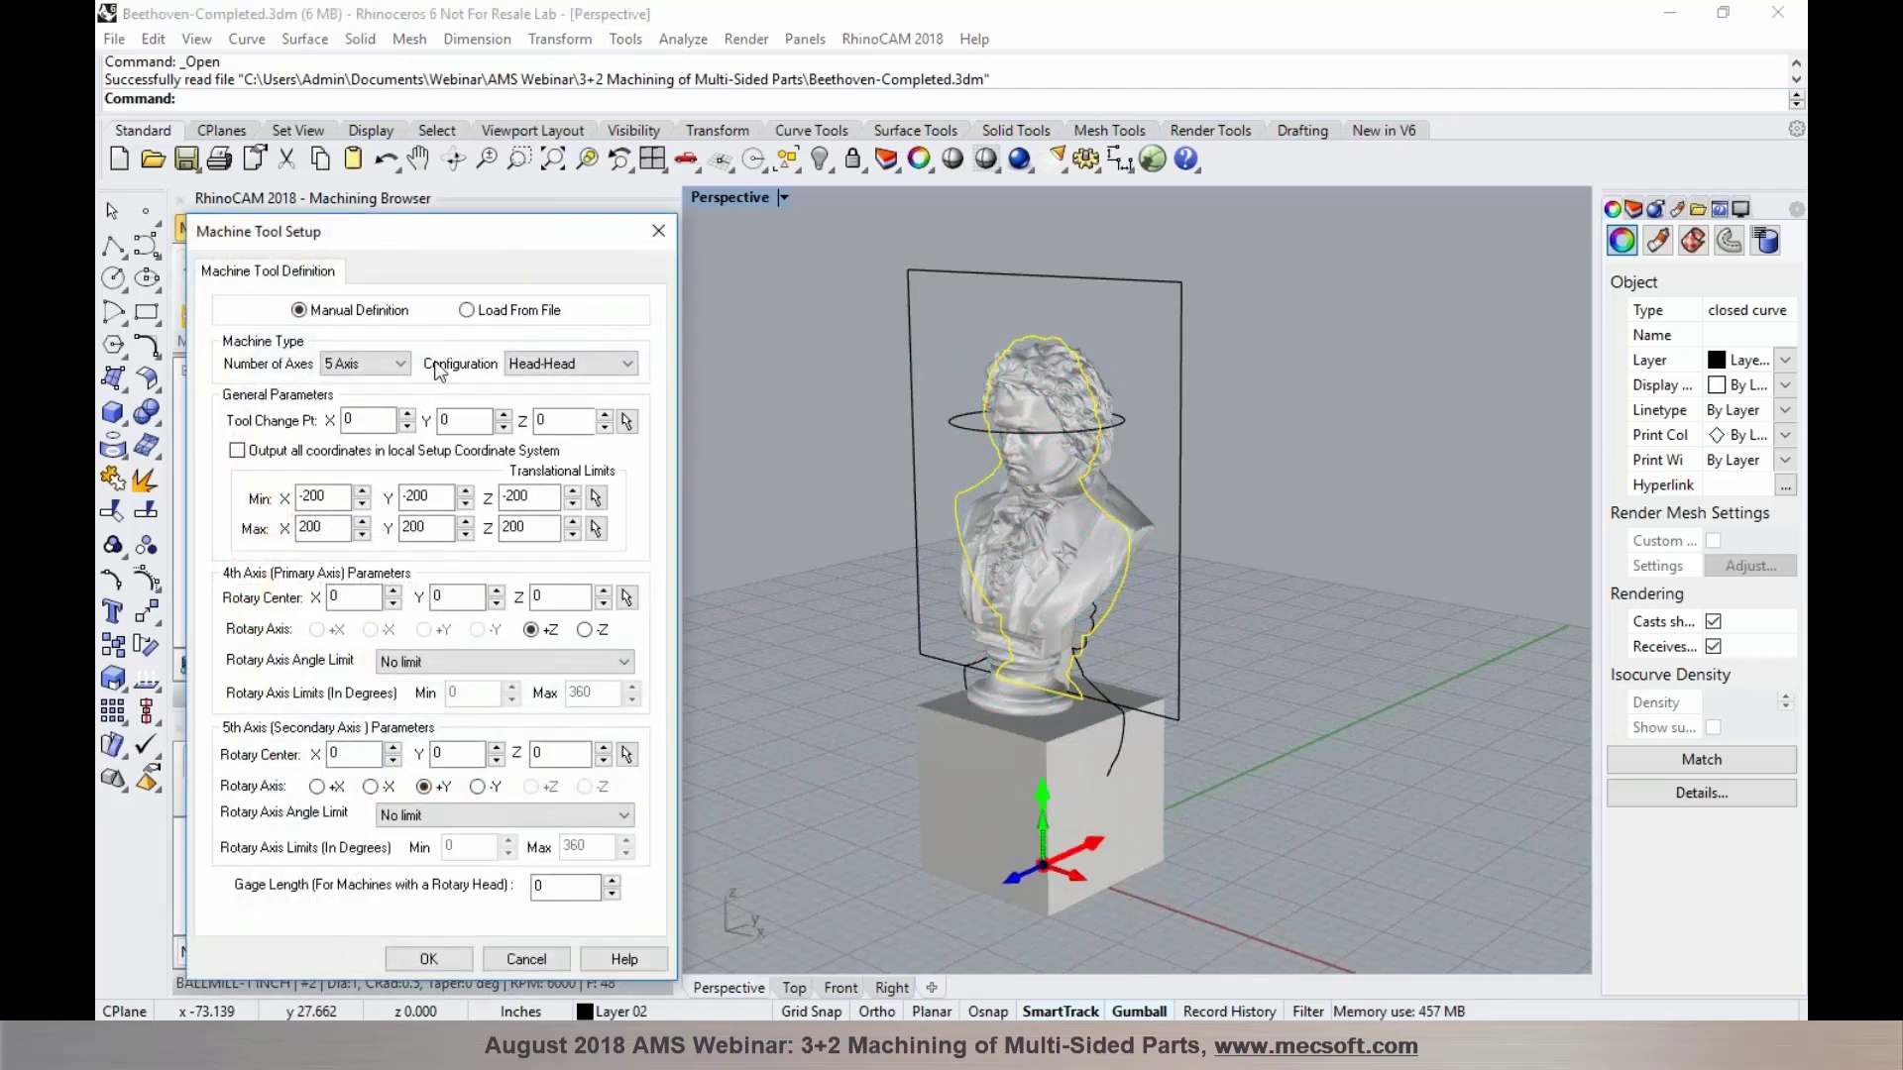
left_click(658, 230)
left_click(218, 295)
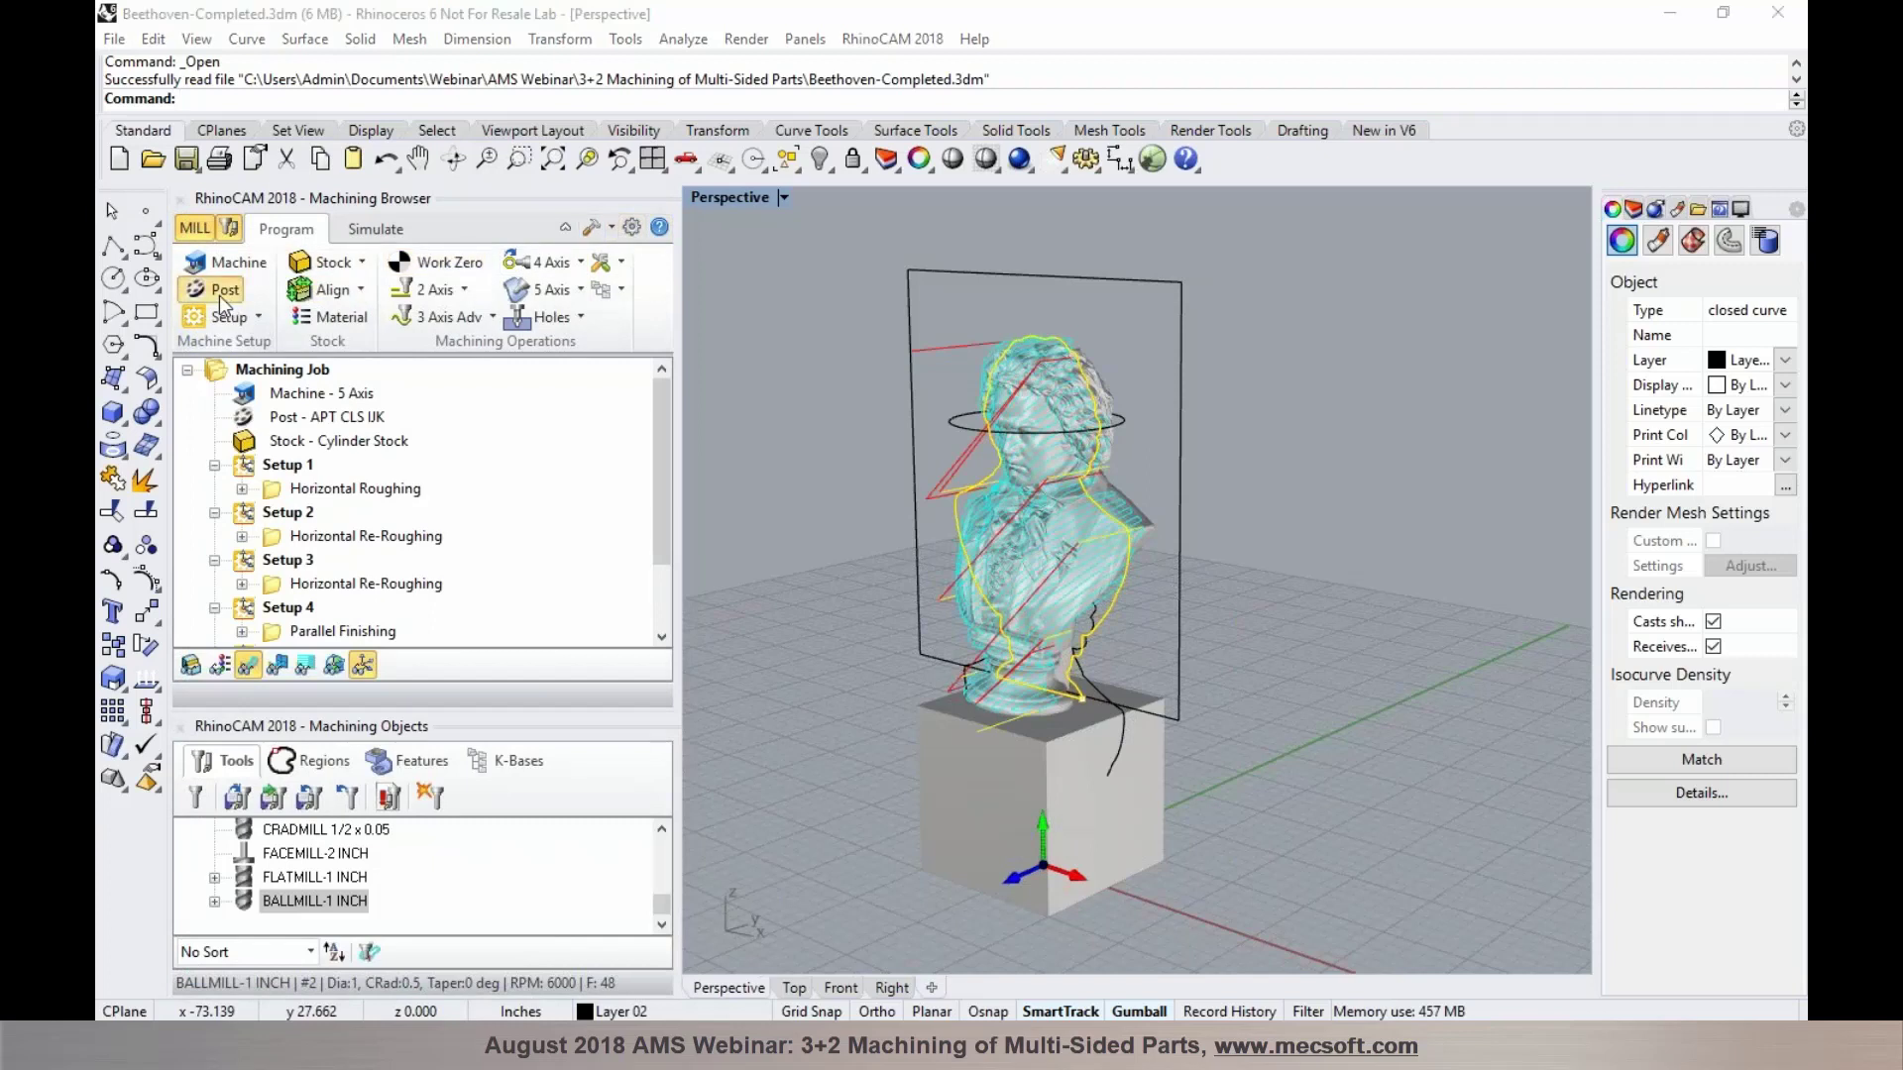
left_click(409, 342)
scroll(455, 369, "up", 6)
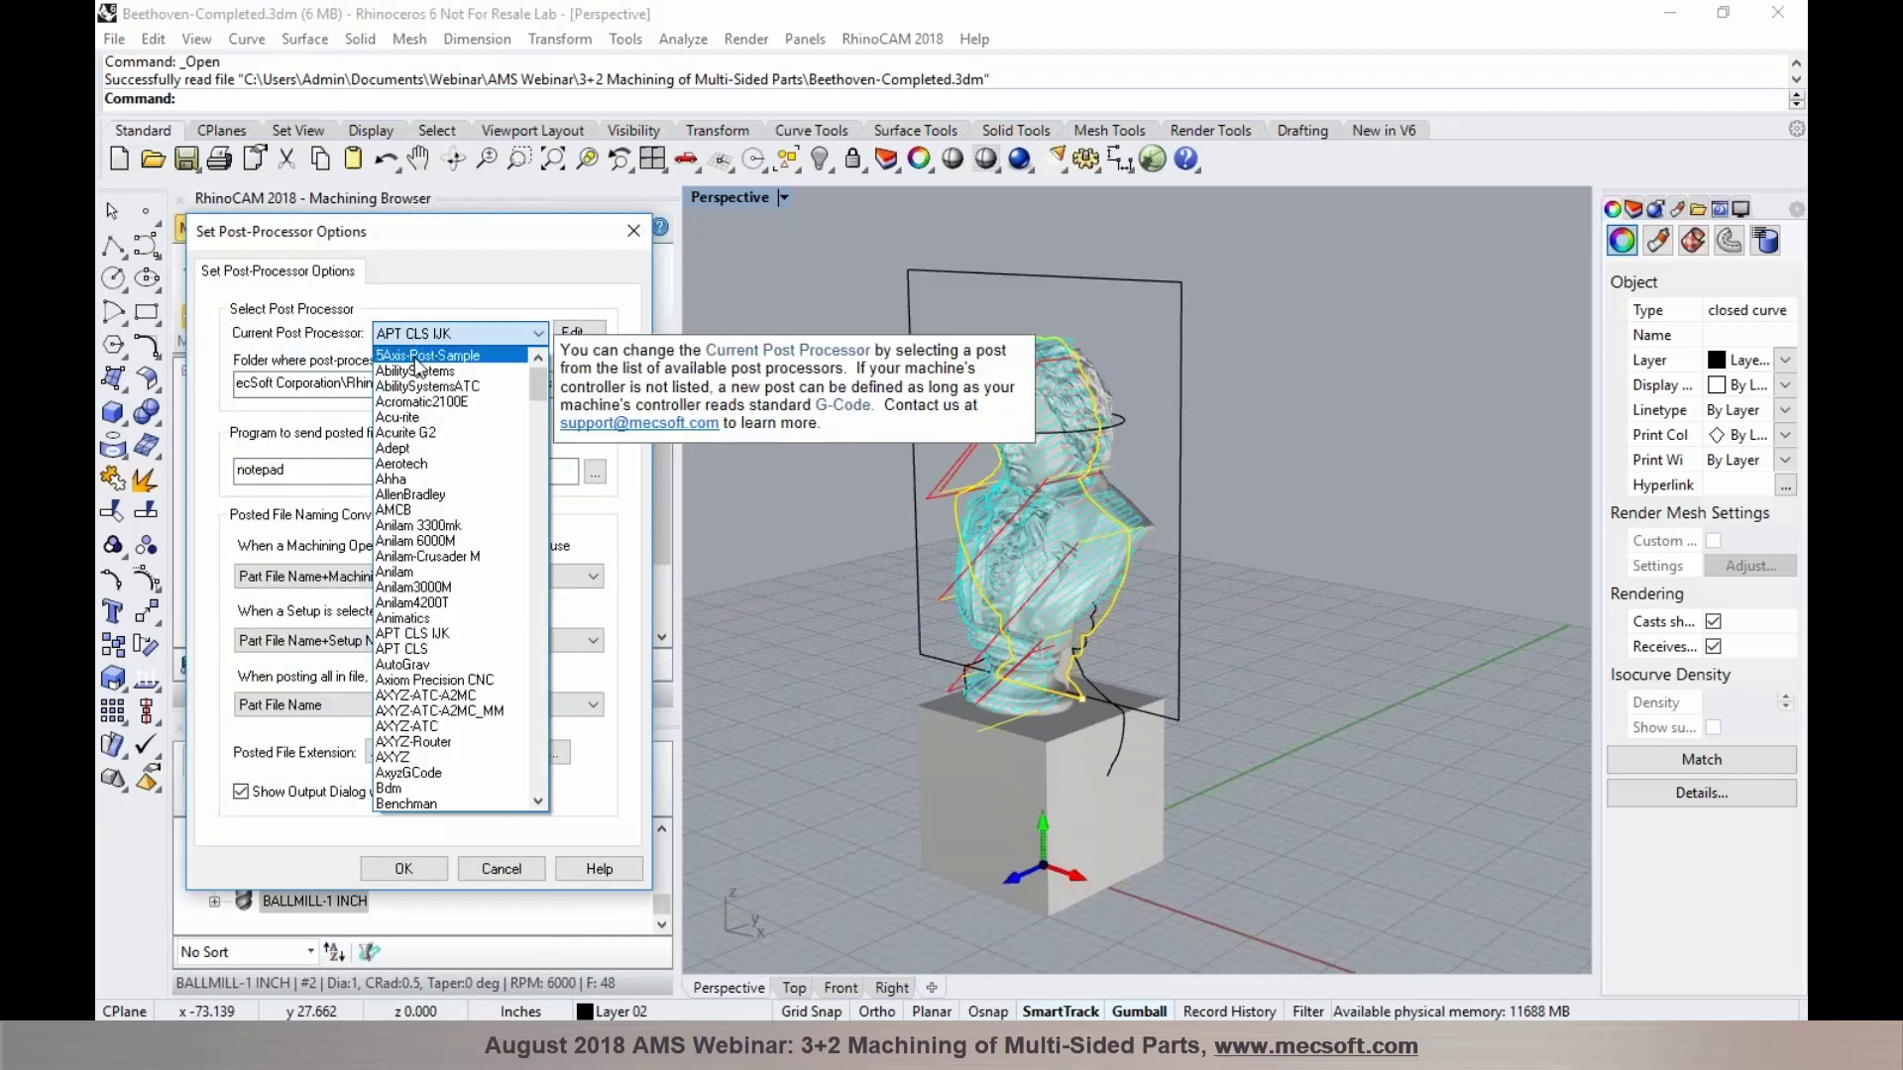
left_click(436, 354)
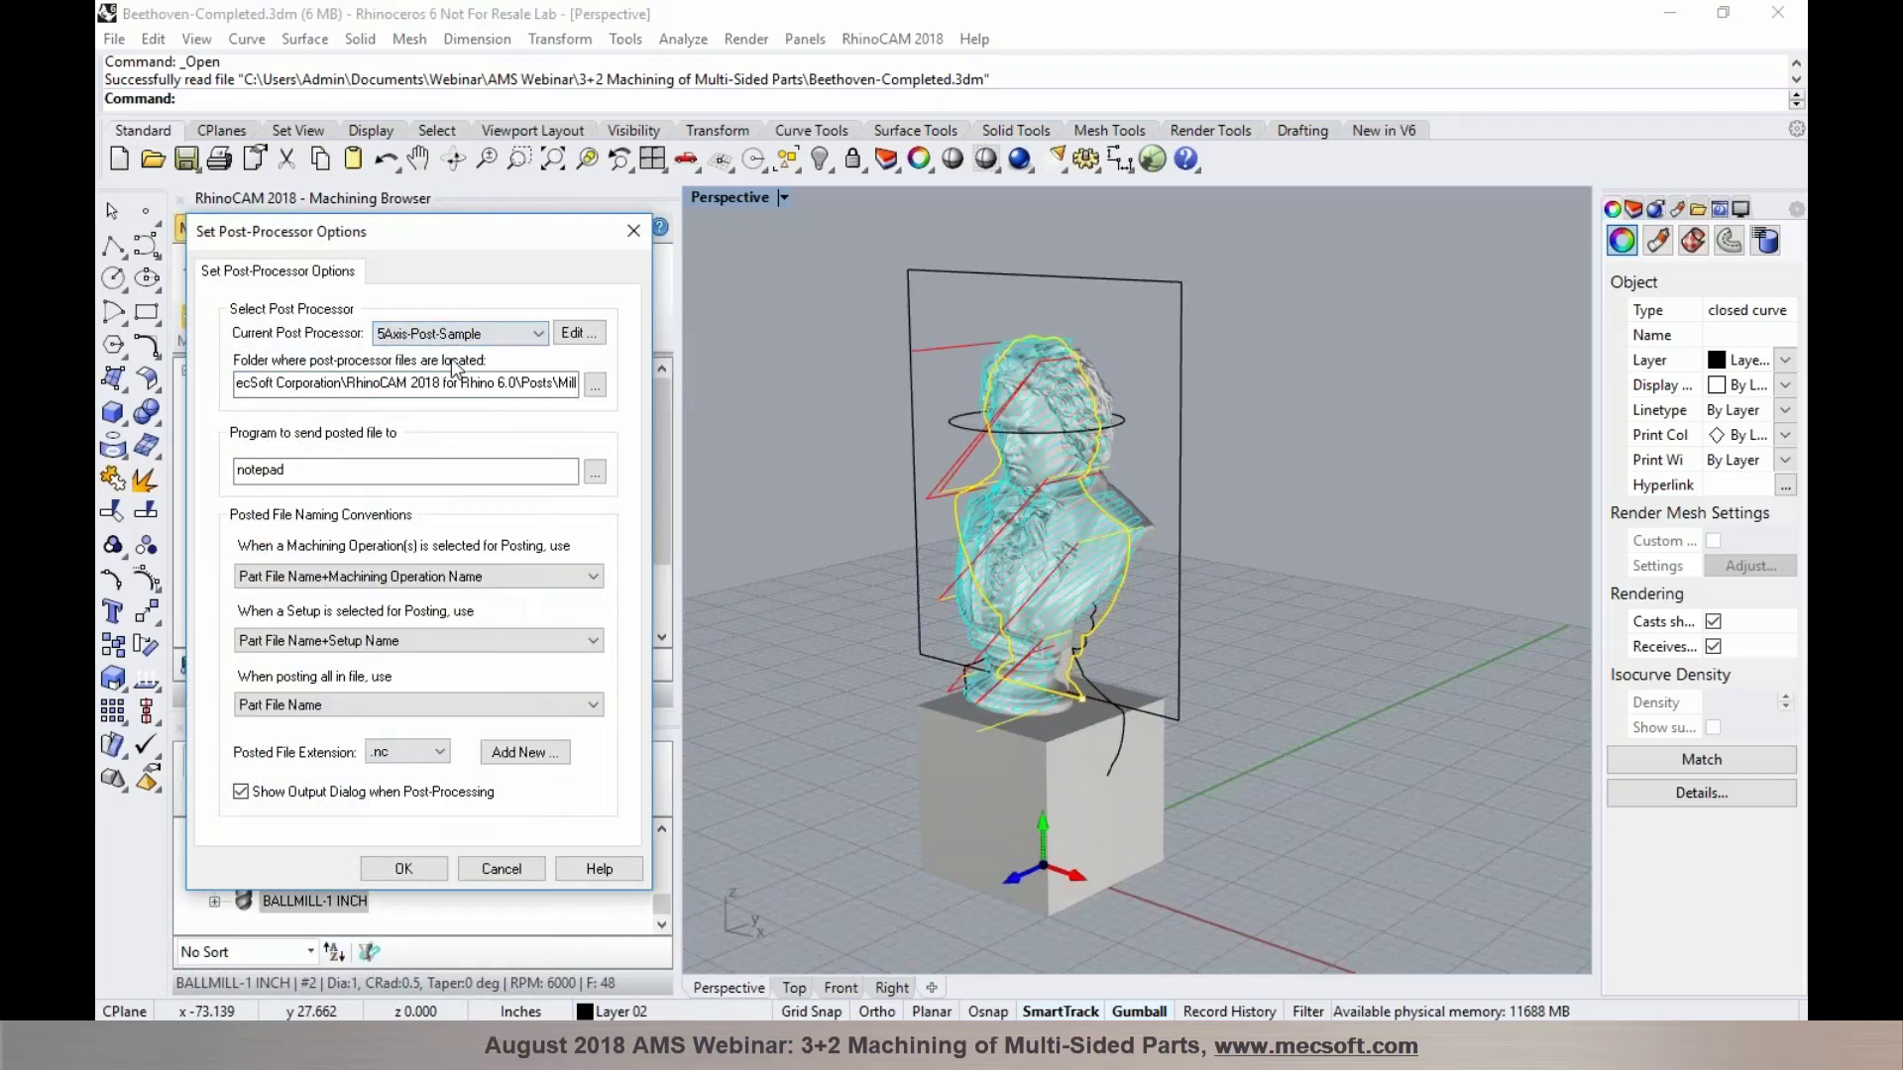
left_click(401, 868)
Collapse Setups 1 through 5 in the machining job tree
right_click(280, 368)
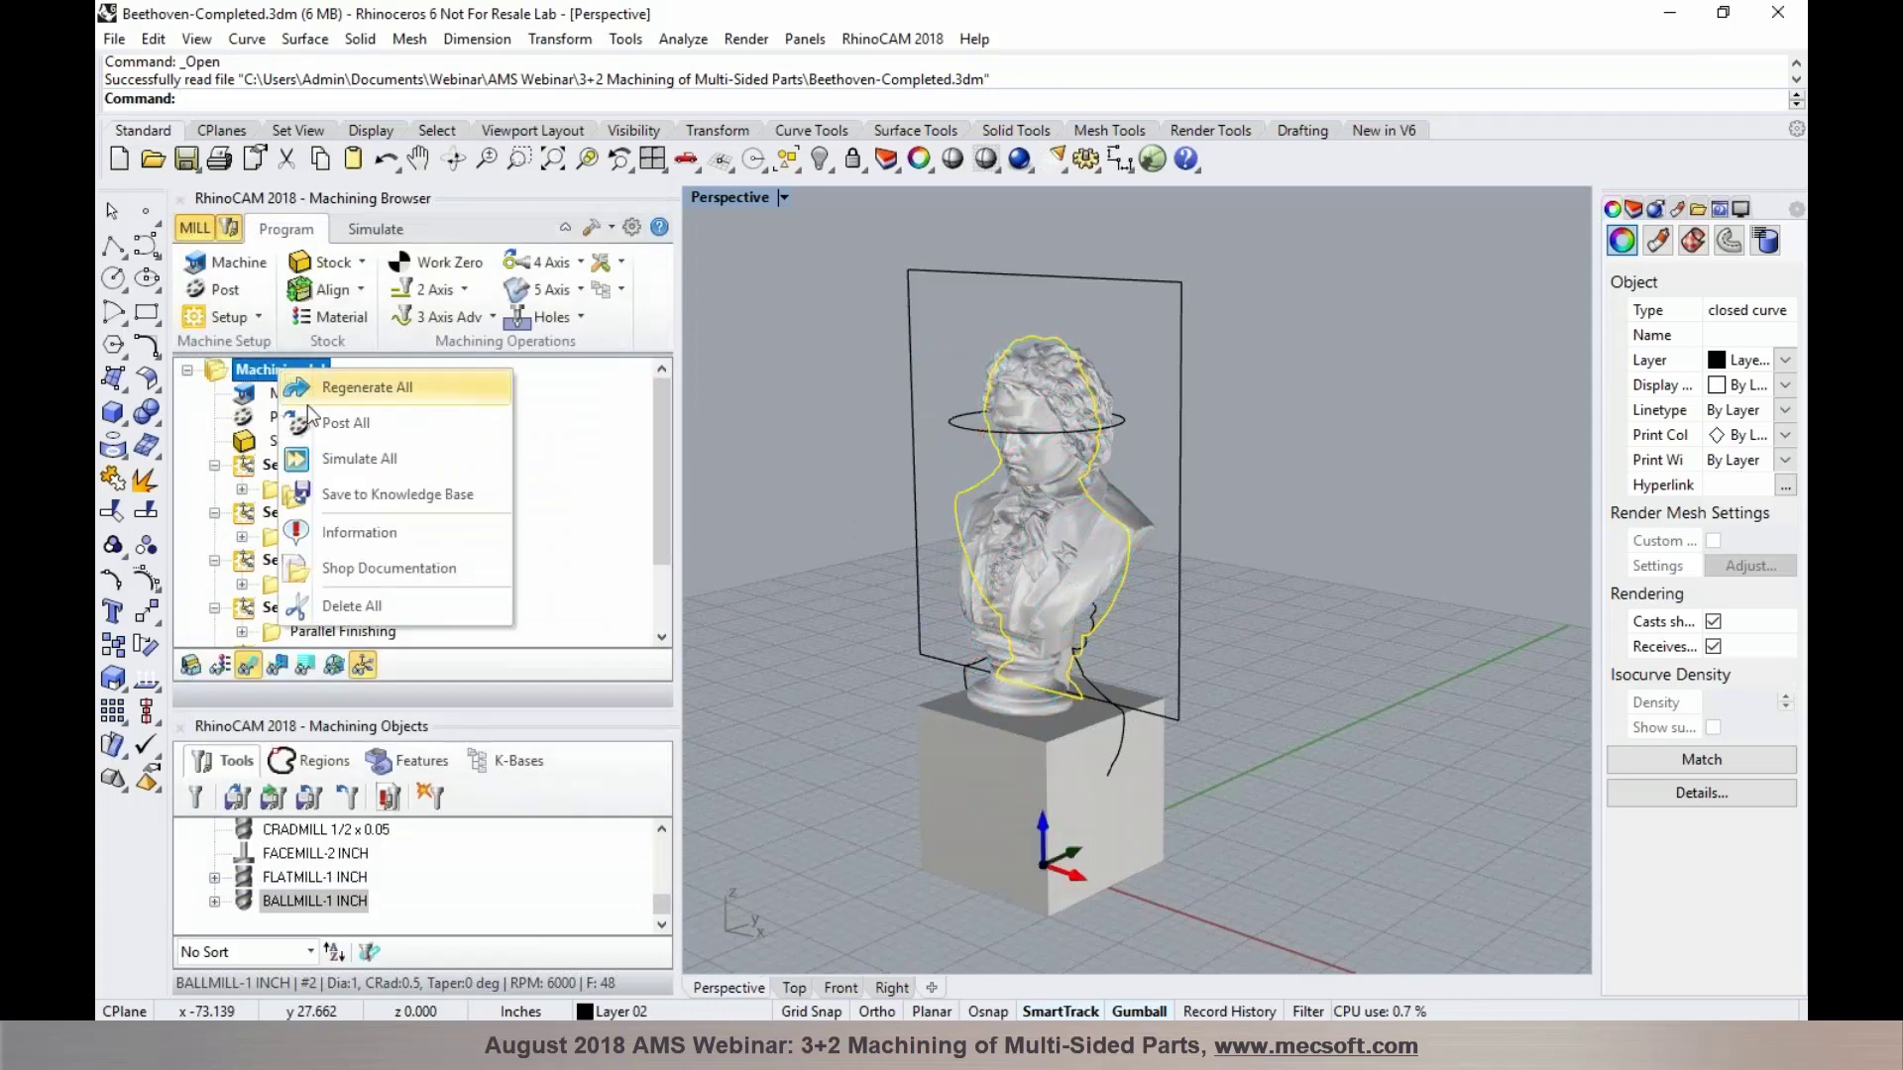
left_click(262, 466)
left_click(215, 466)
left_click(214, 489)
left_click(214, 512)
left_click(214, 536)
left_click(215, 560)
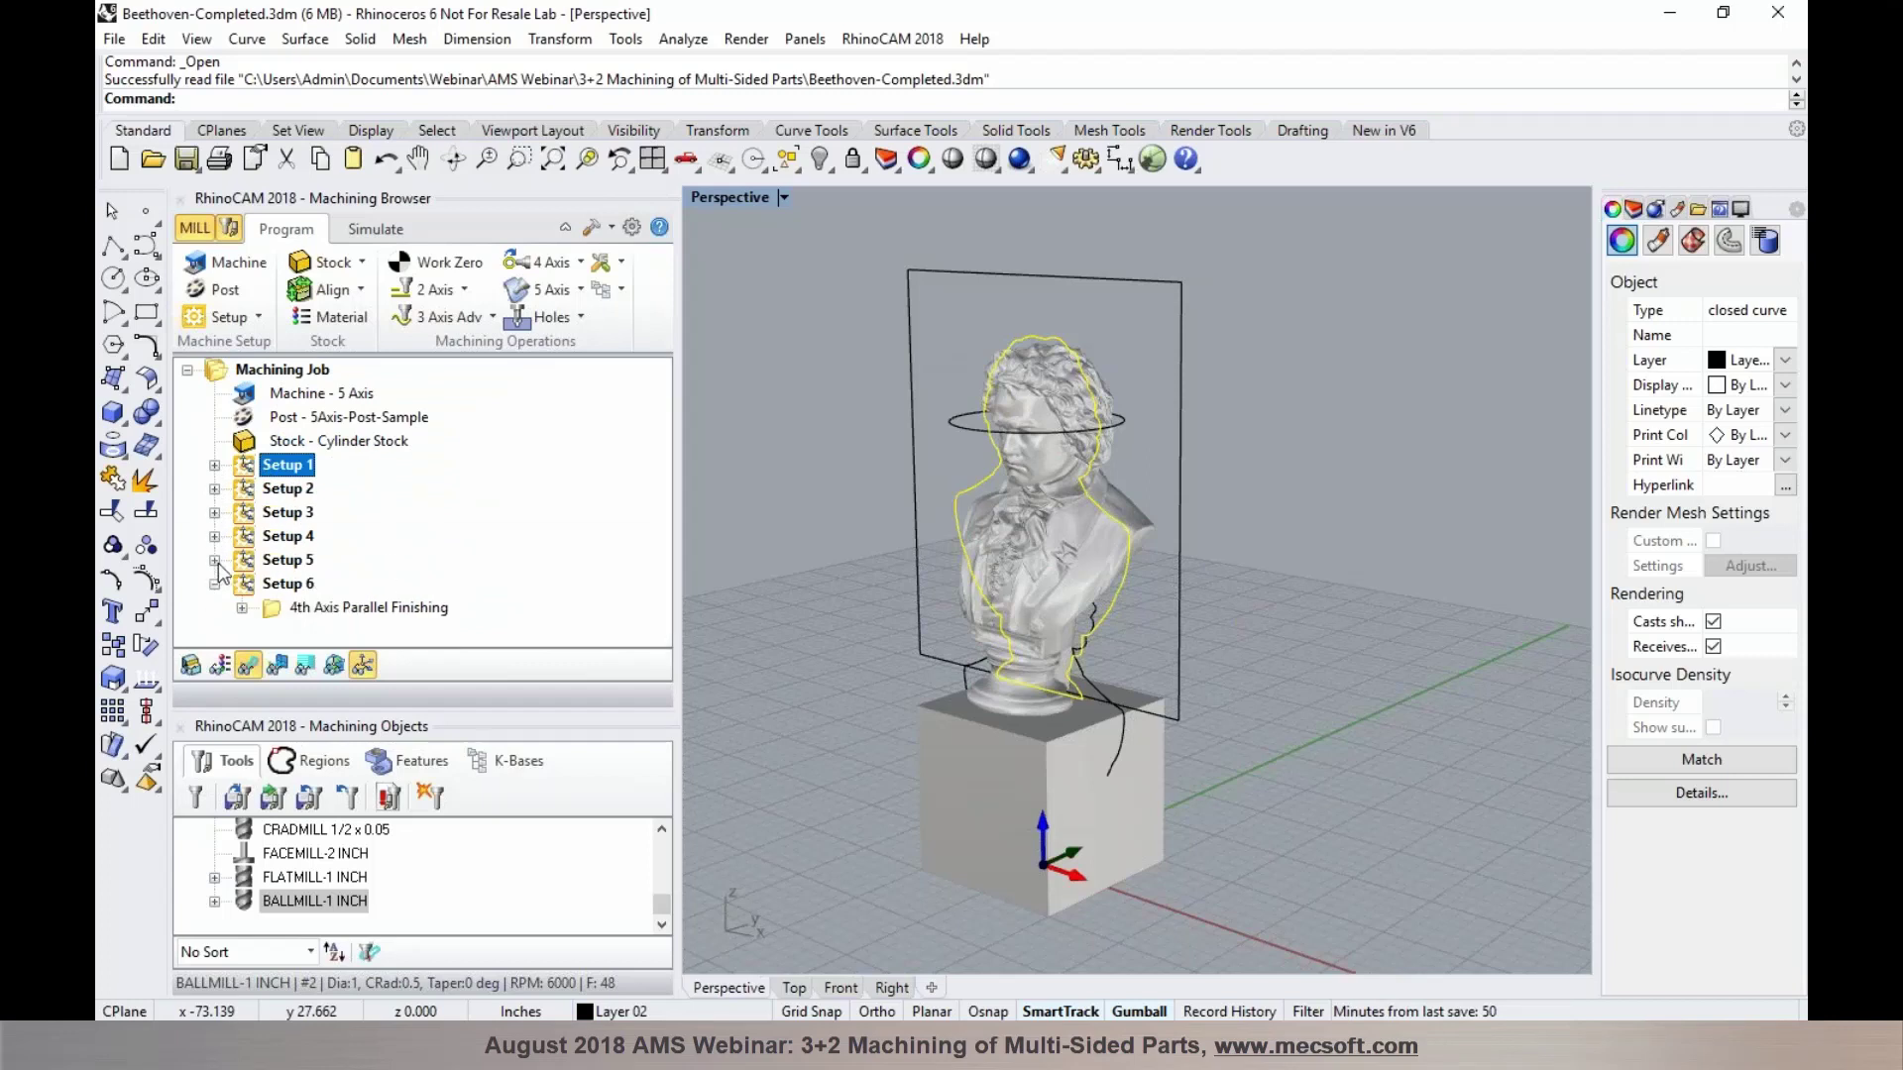
Post Setups 1 through 5 together to an NC file named Part1
left_click(285, 561, "shift")
right_click(286, 561)
left_click(351, 151)
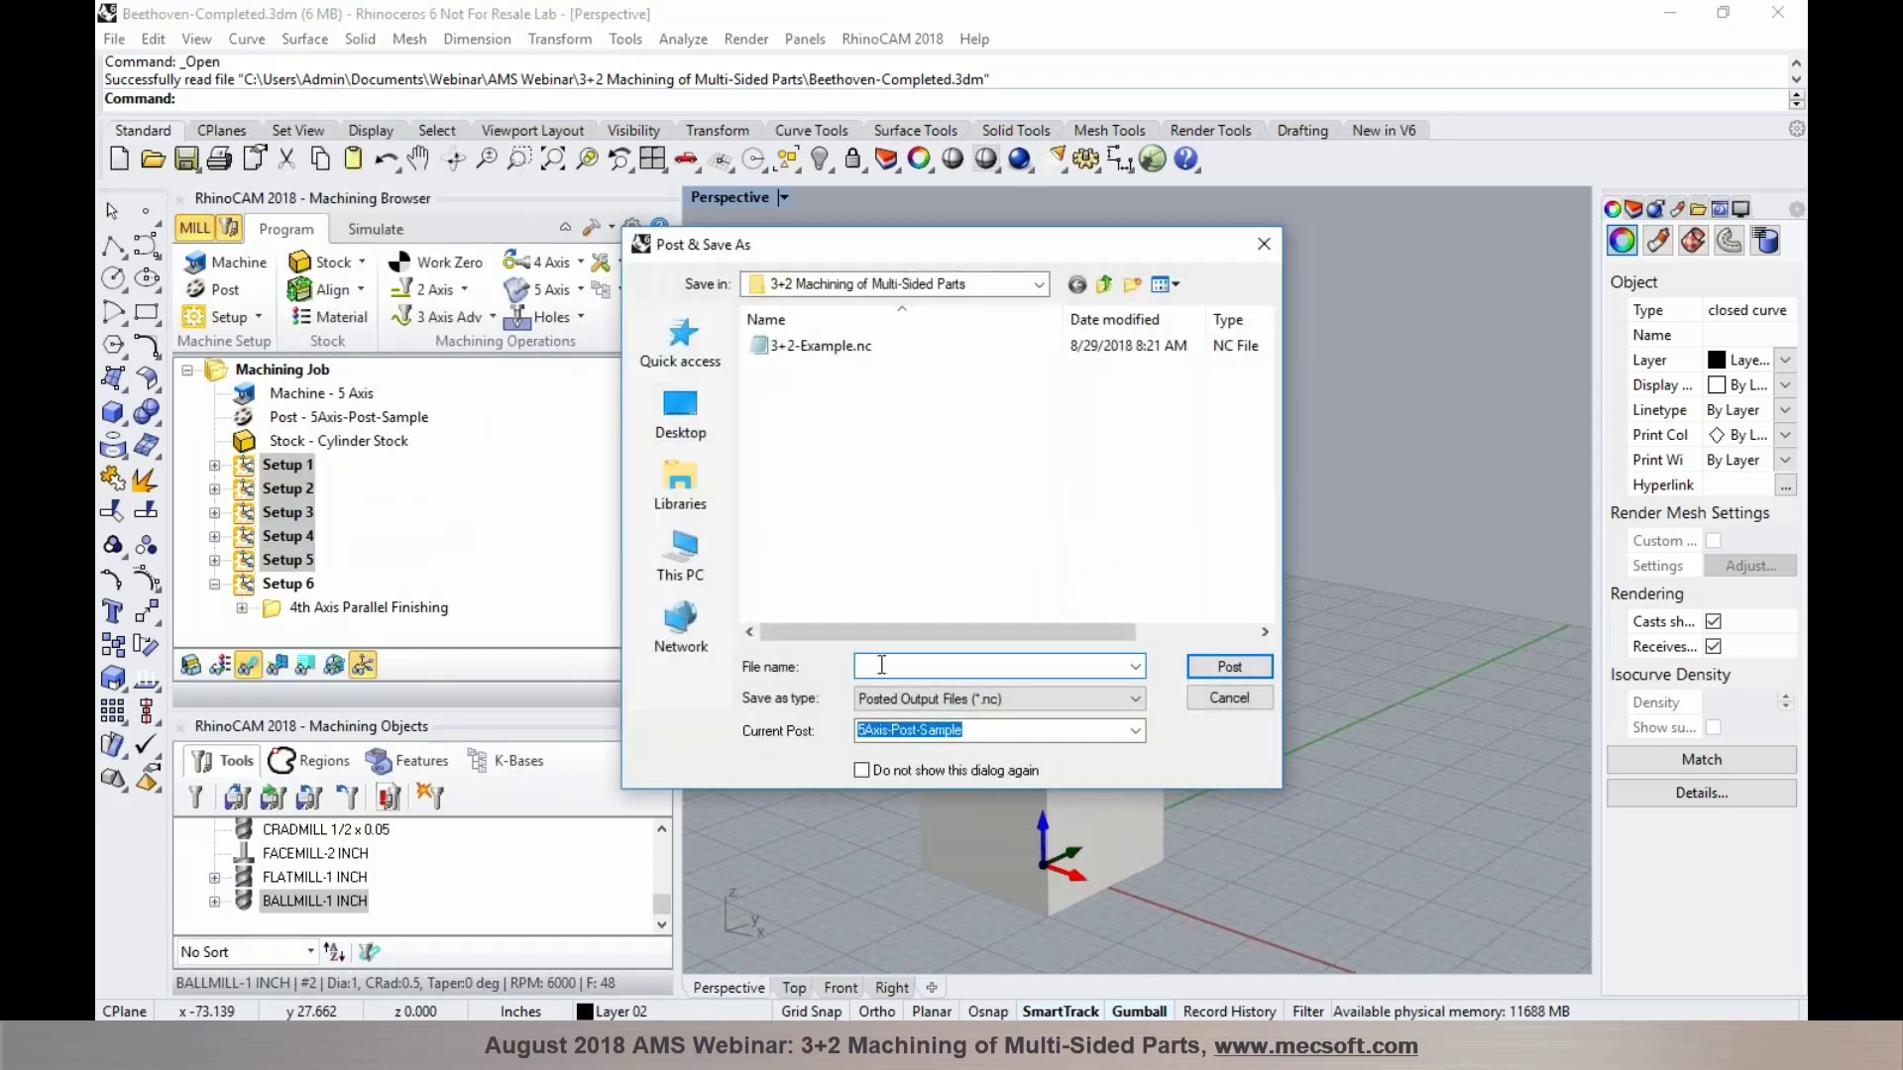
type("Part1")
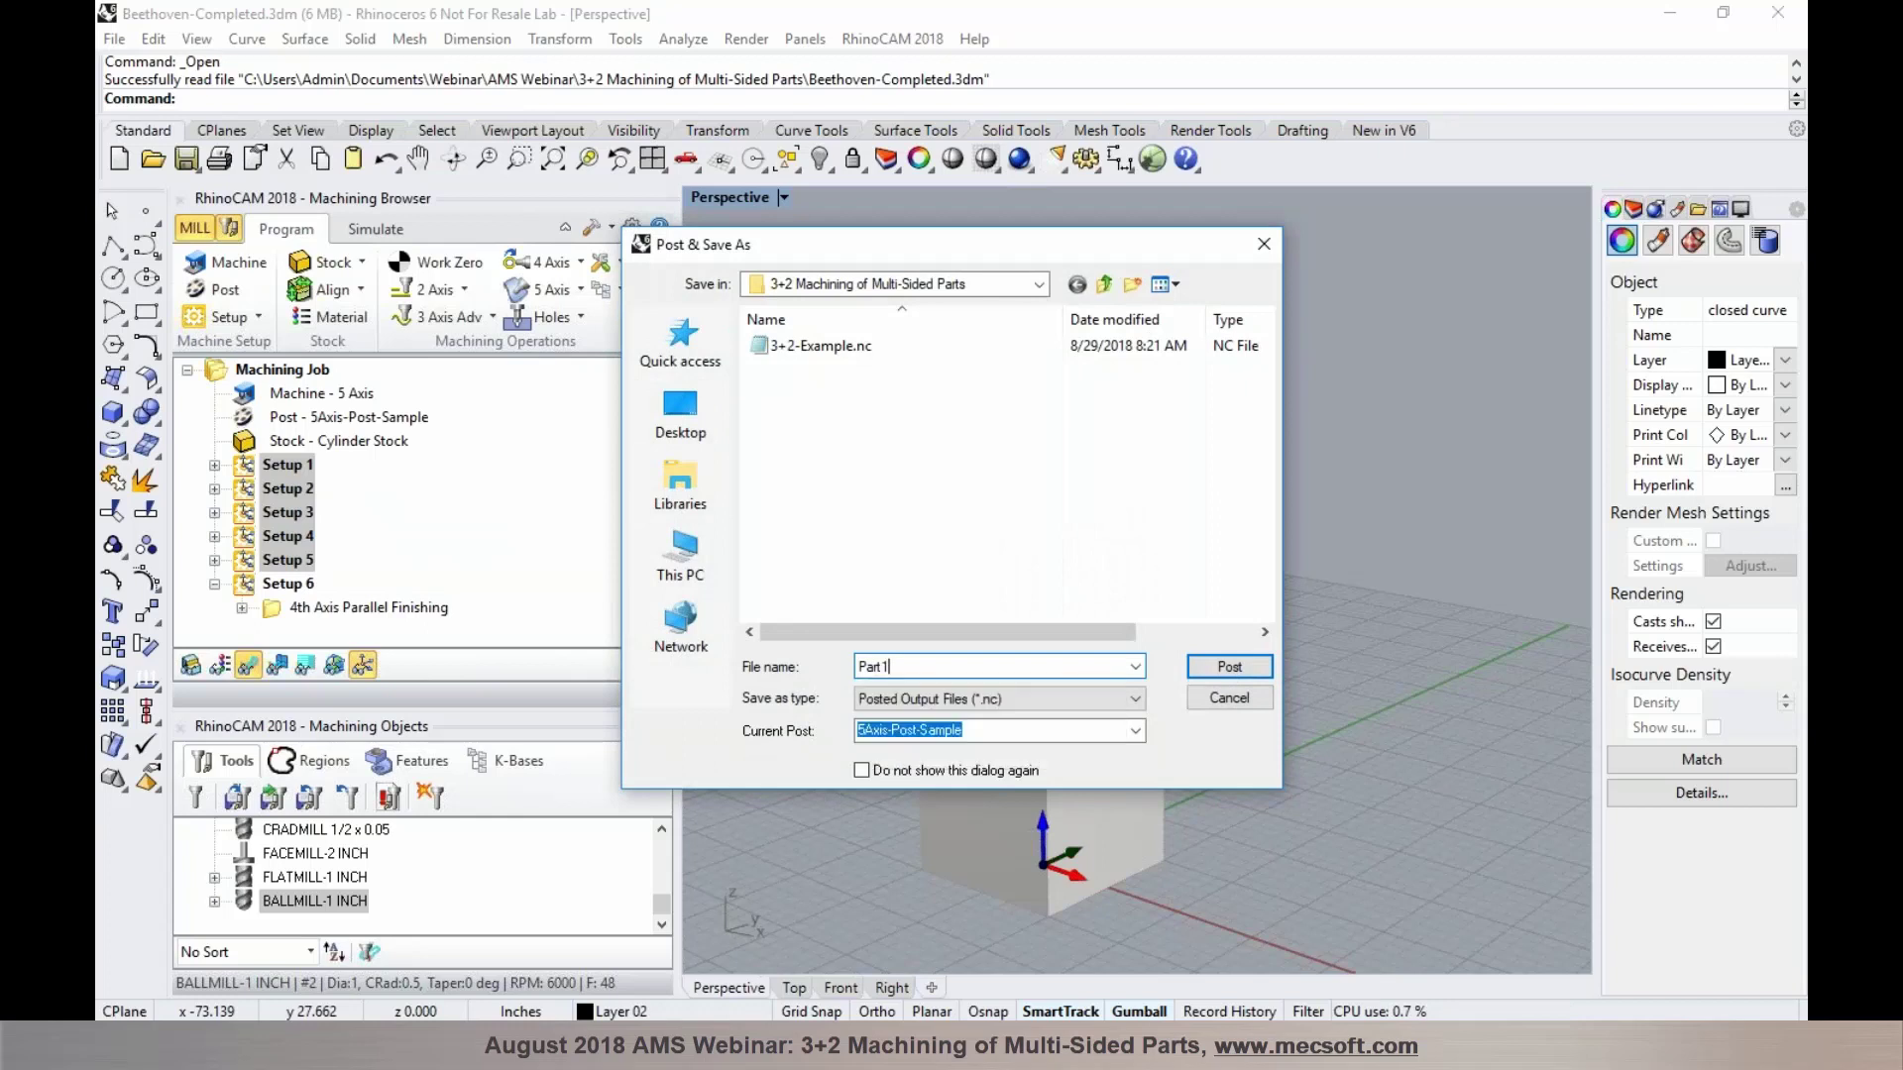
key("Return")
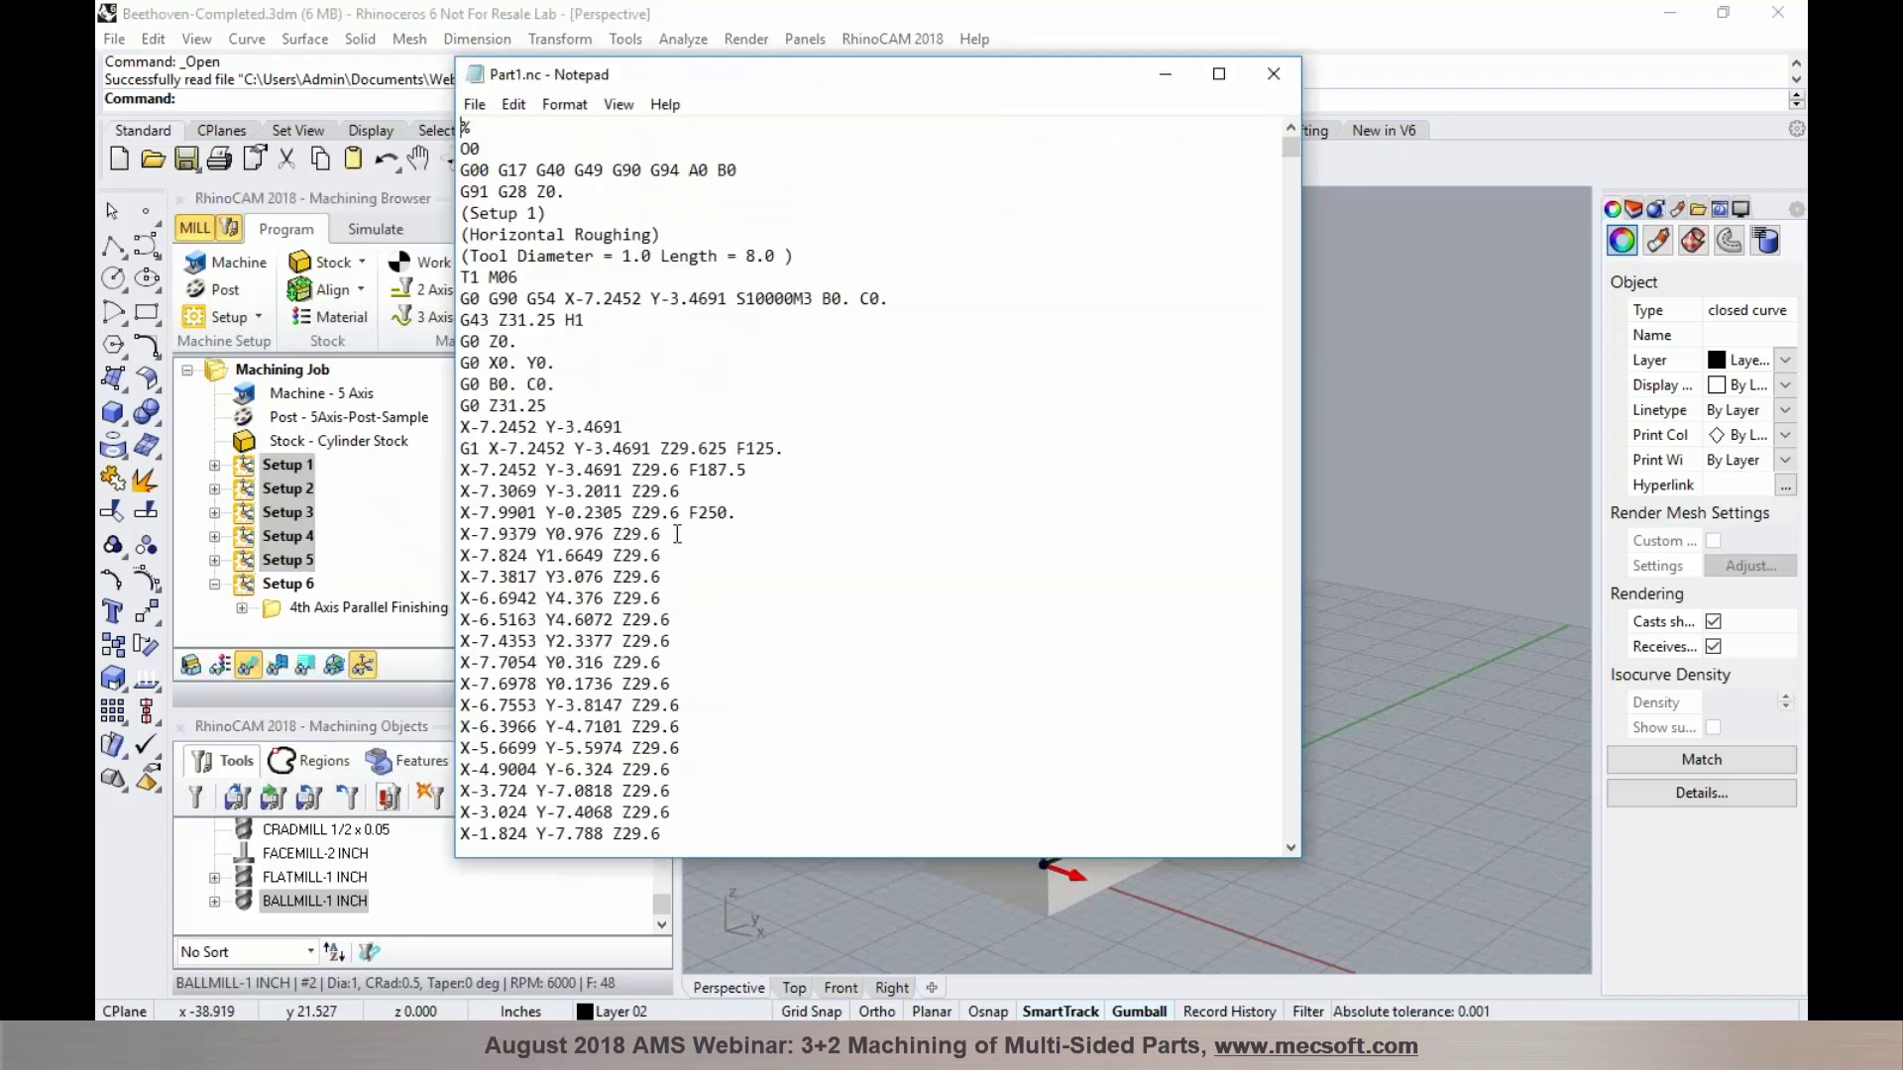
Search the posted Part1.nc code for each B rotation to review the setups' rotary angles, and close the file
left_click_drag(559, 384, 491, 382)
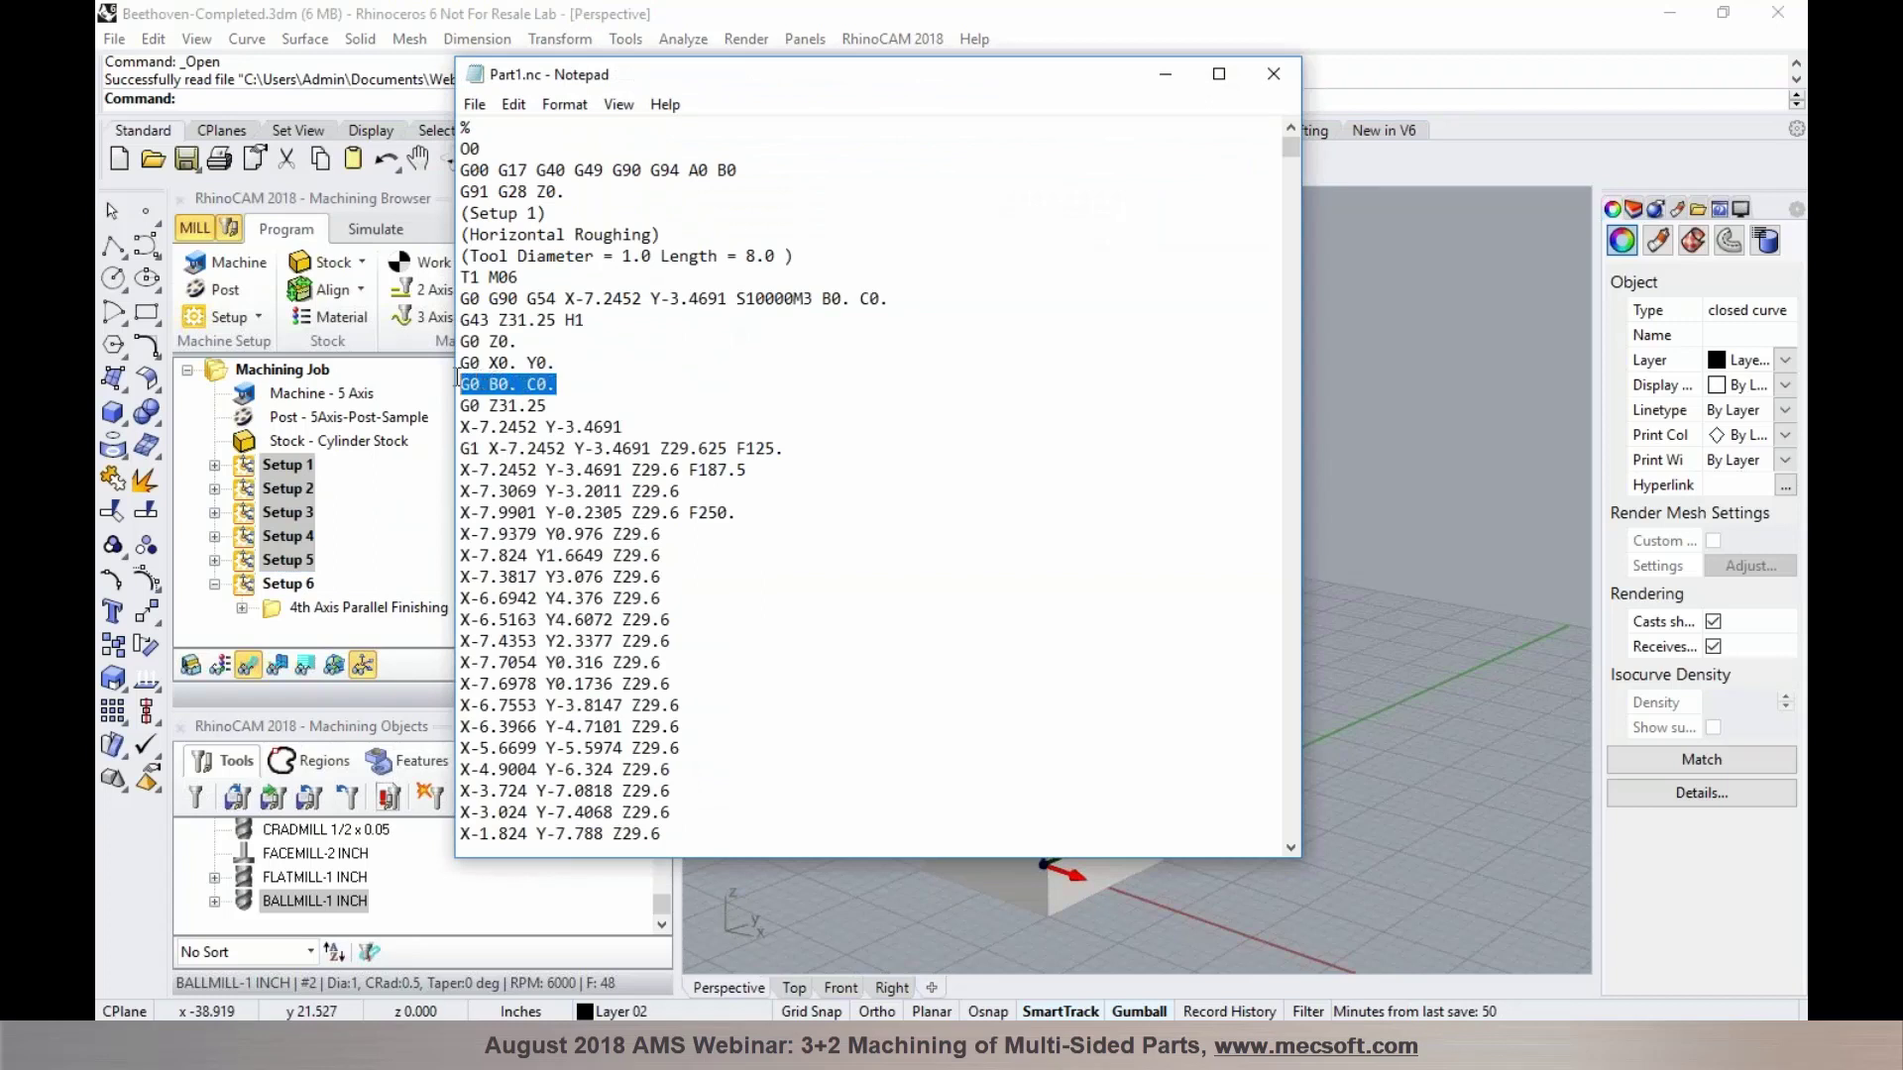
left_click(613, 413)
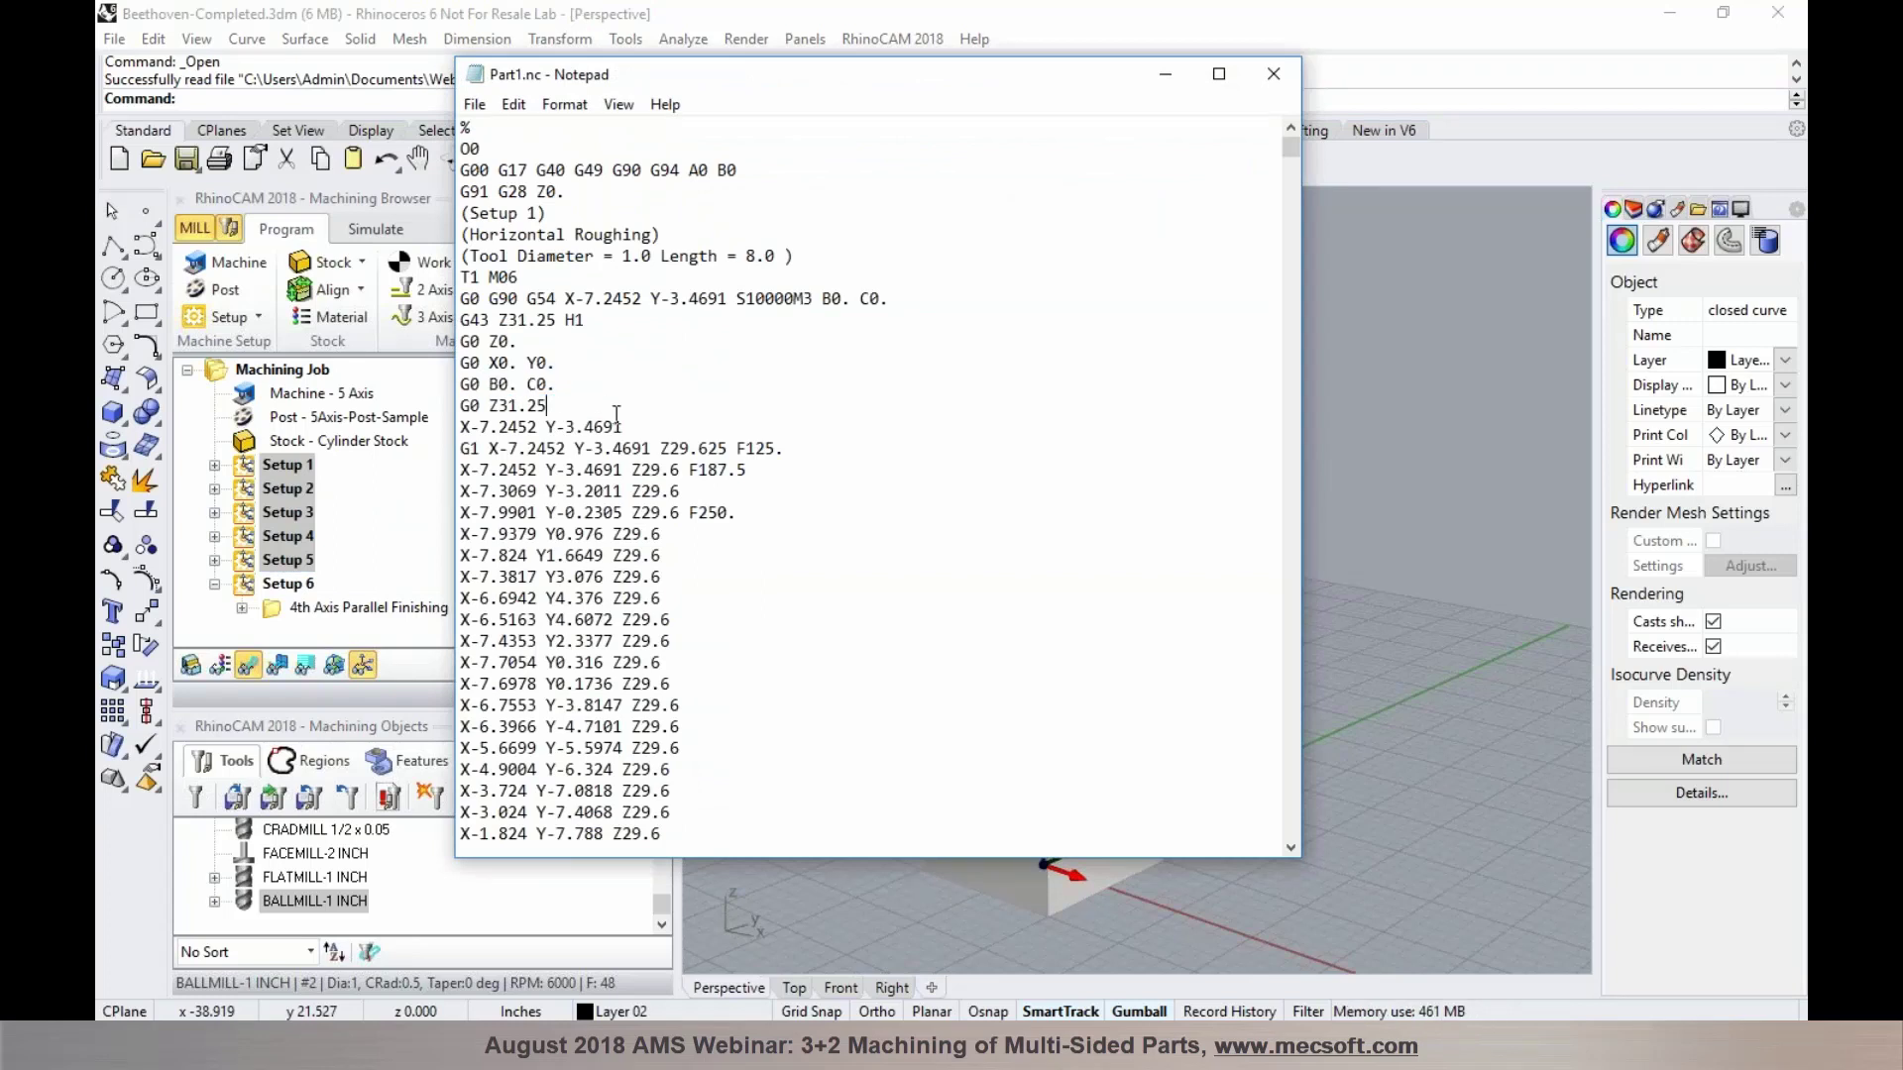
left_click_drag(489, 385, 502, 383)
key("ctrl+f")
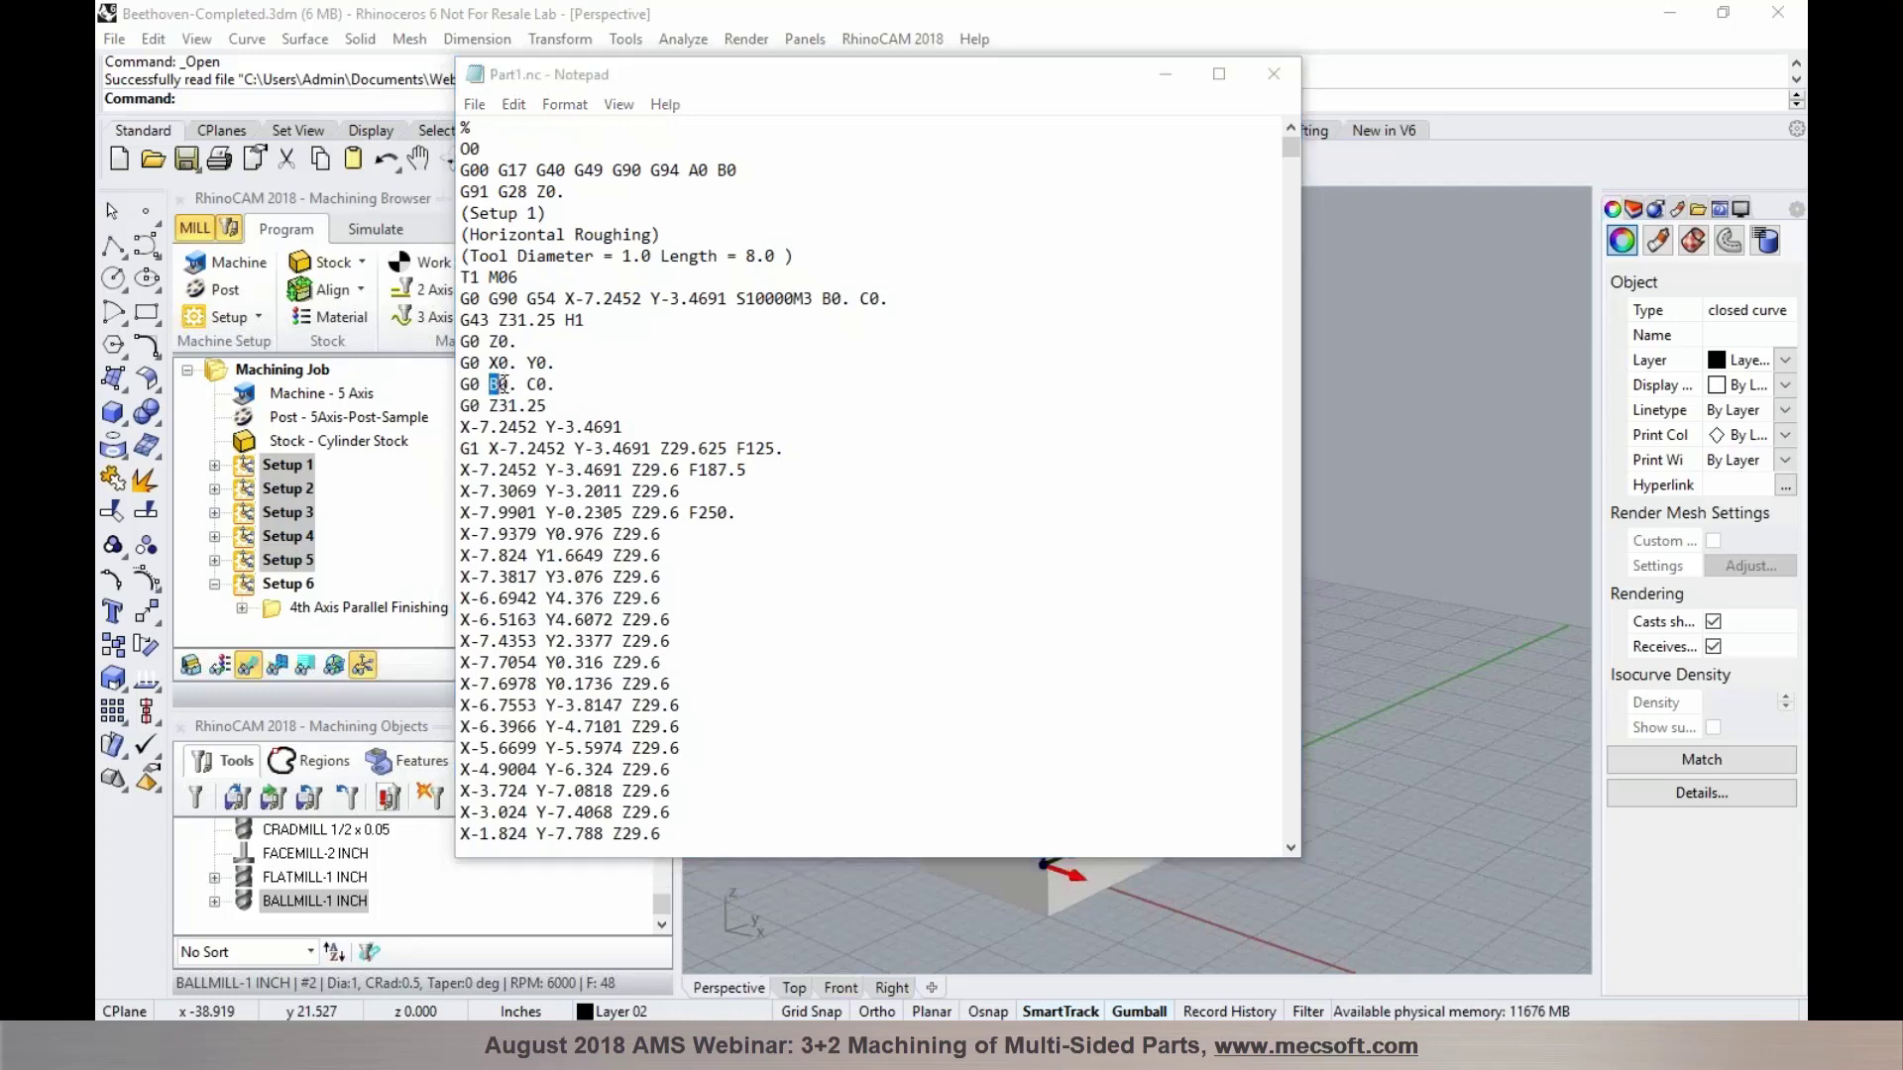
left_click(860, 320)
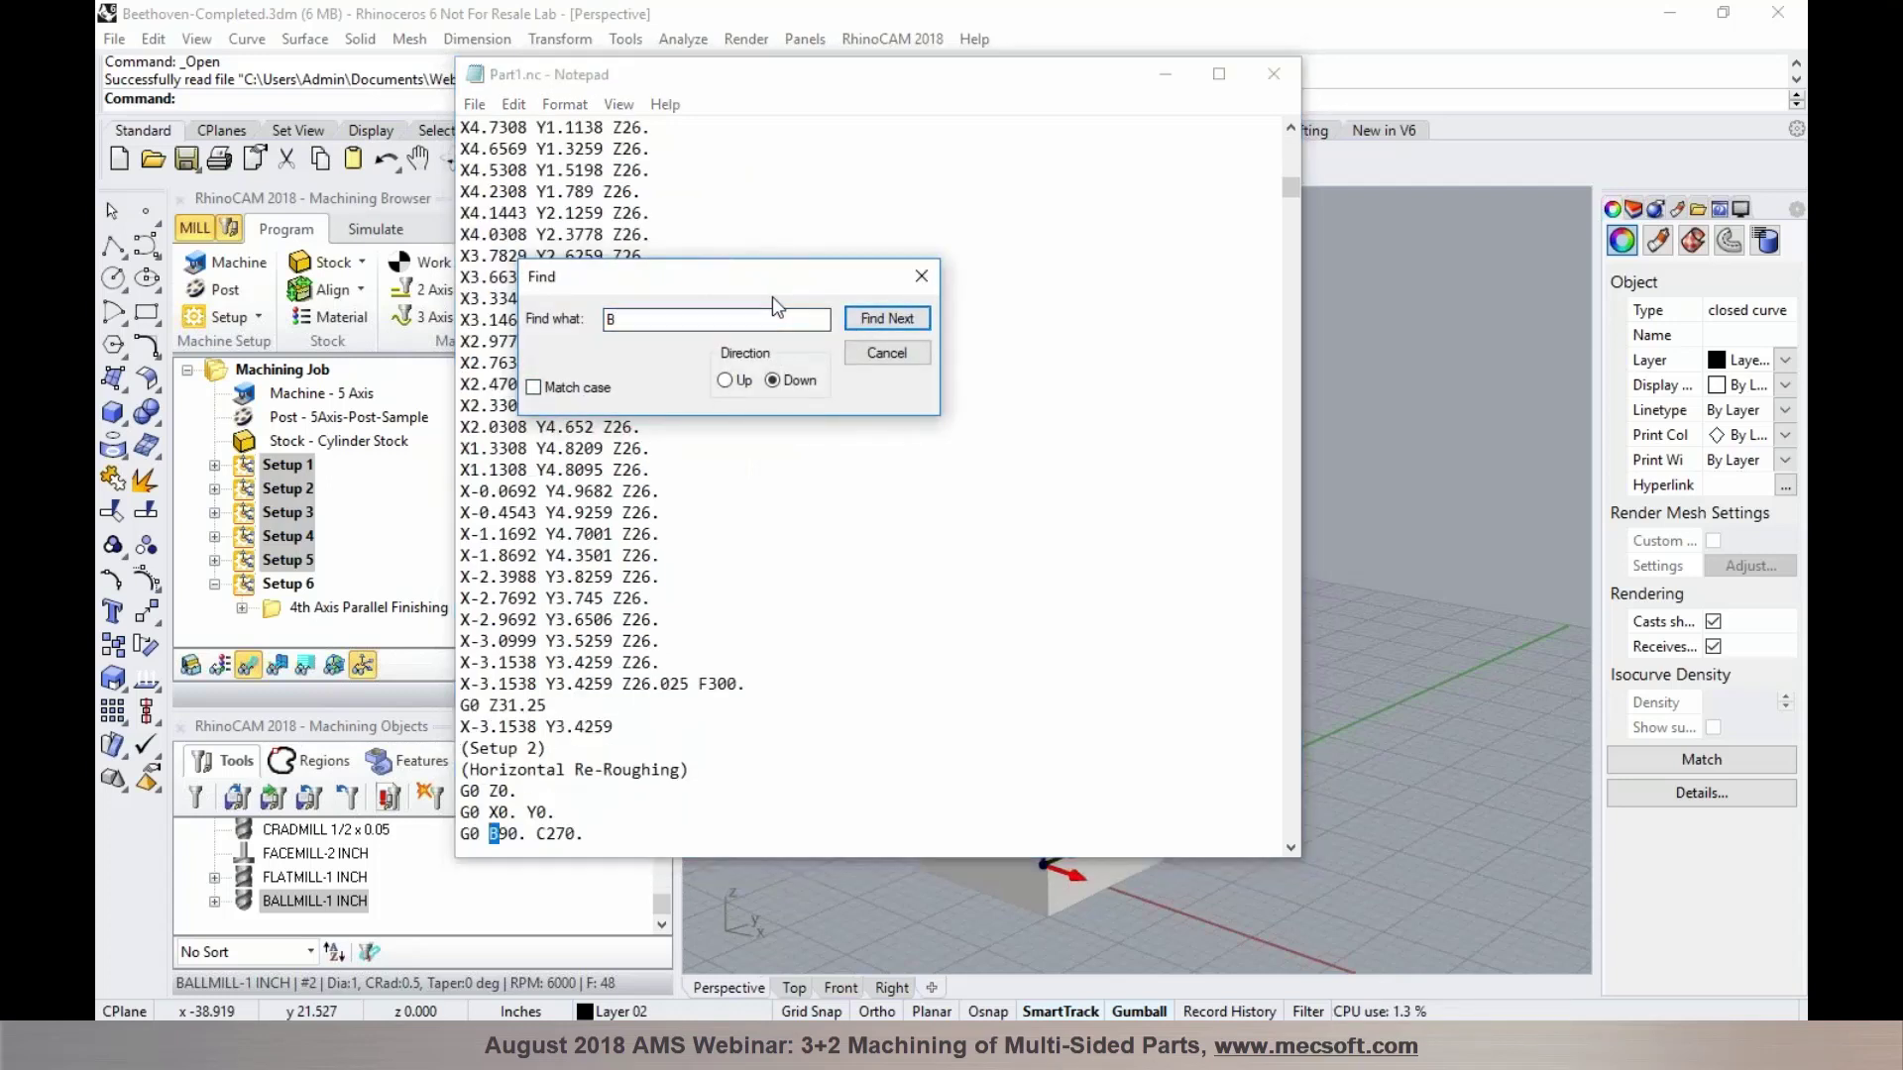
left_click(584, 836)
scroll(585, 836, "down", 1)
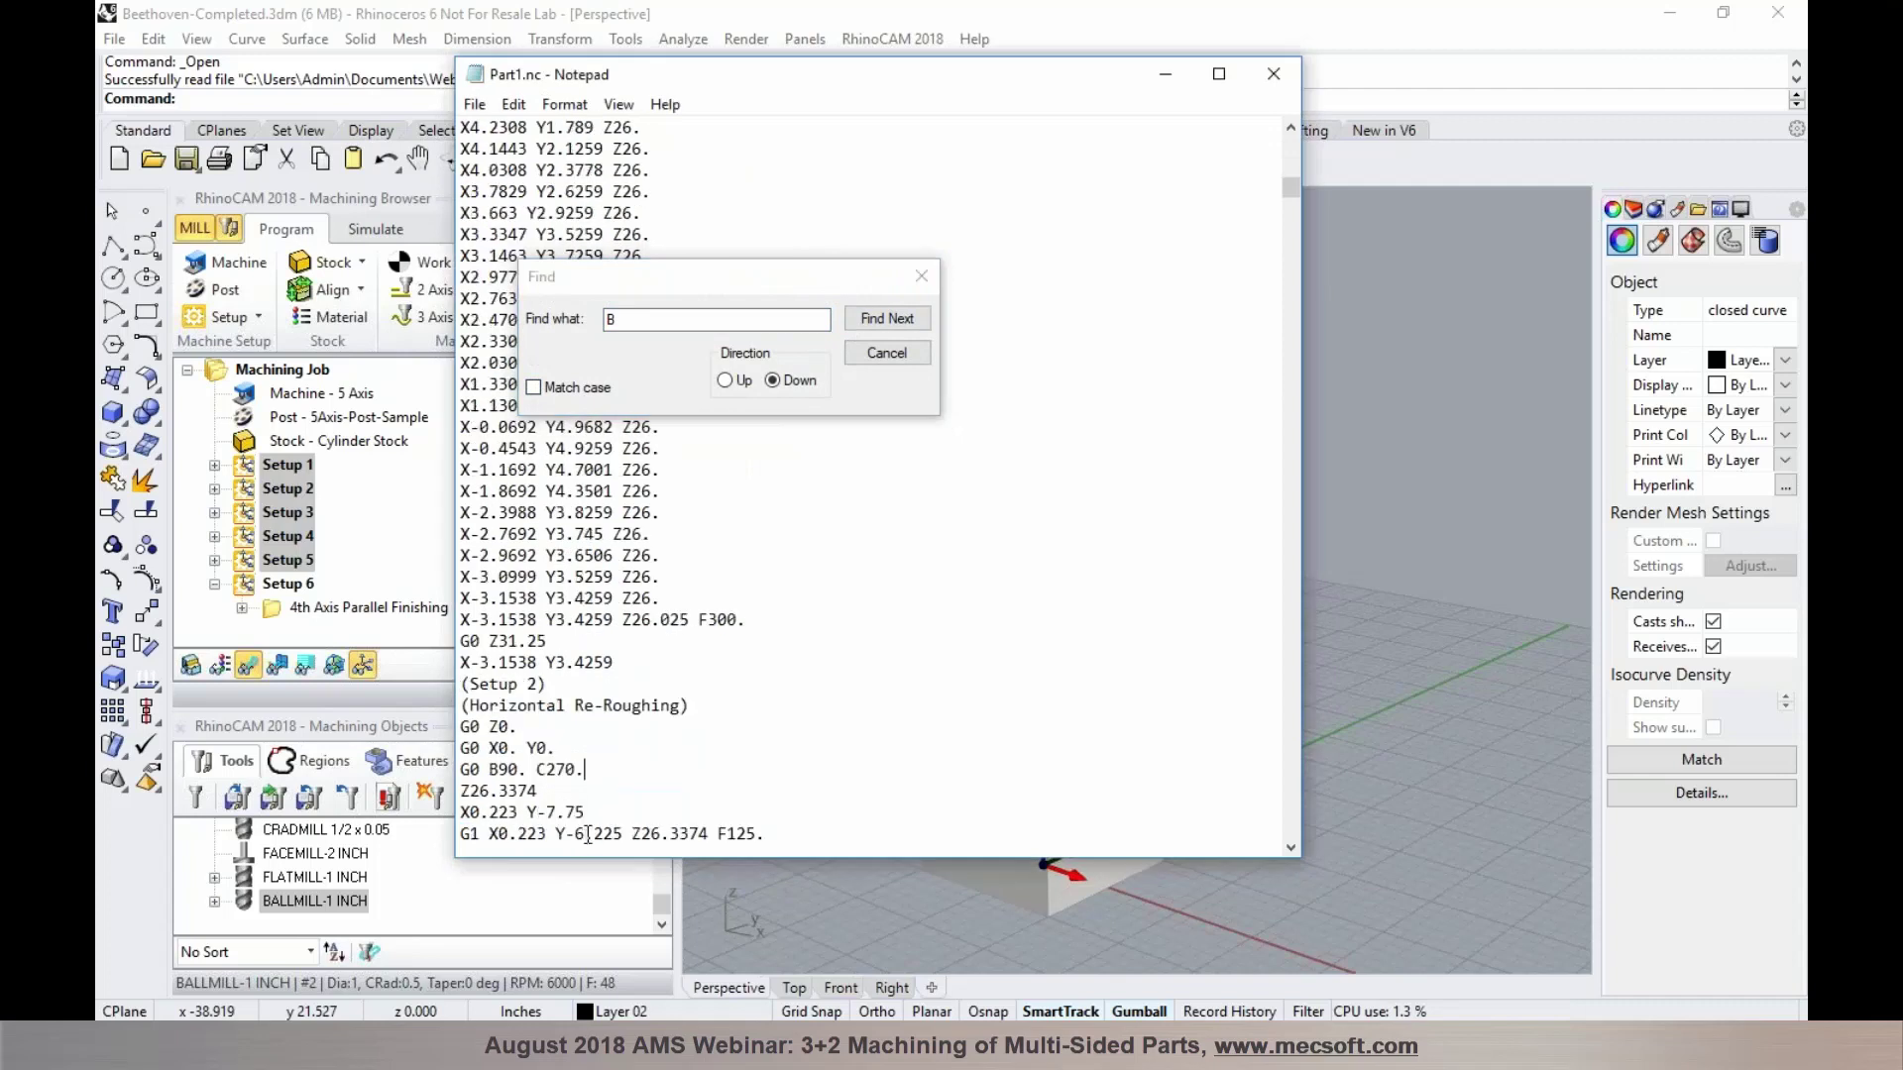
left_click(870, 320)
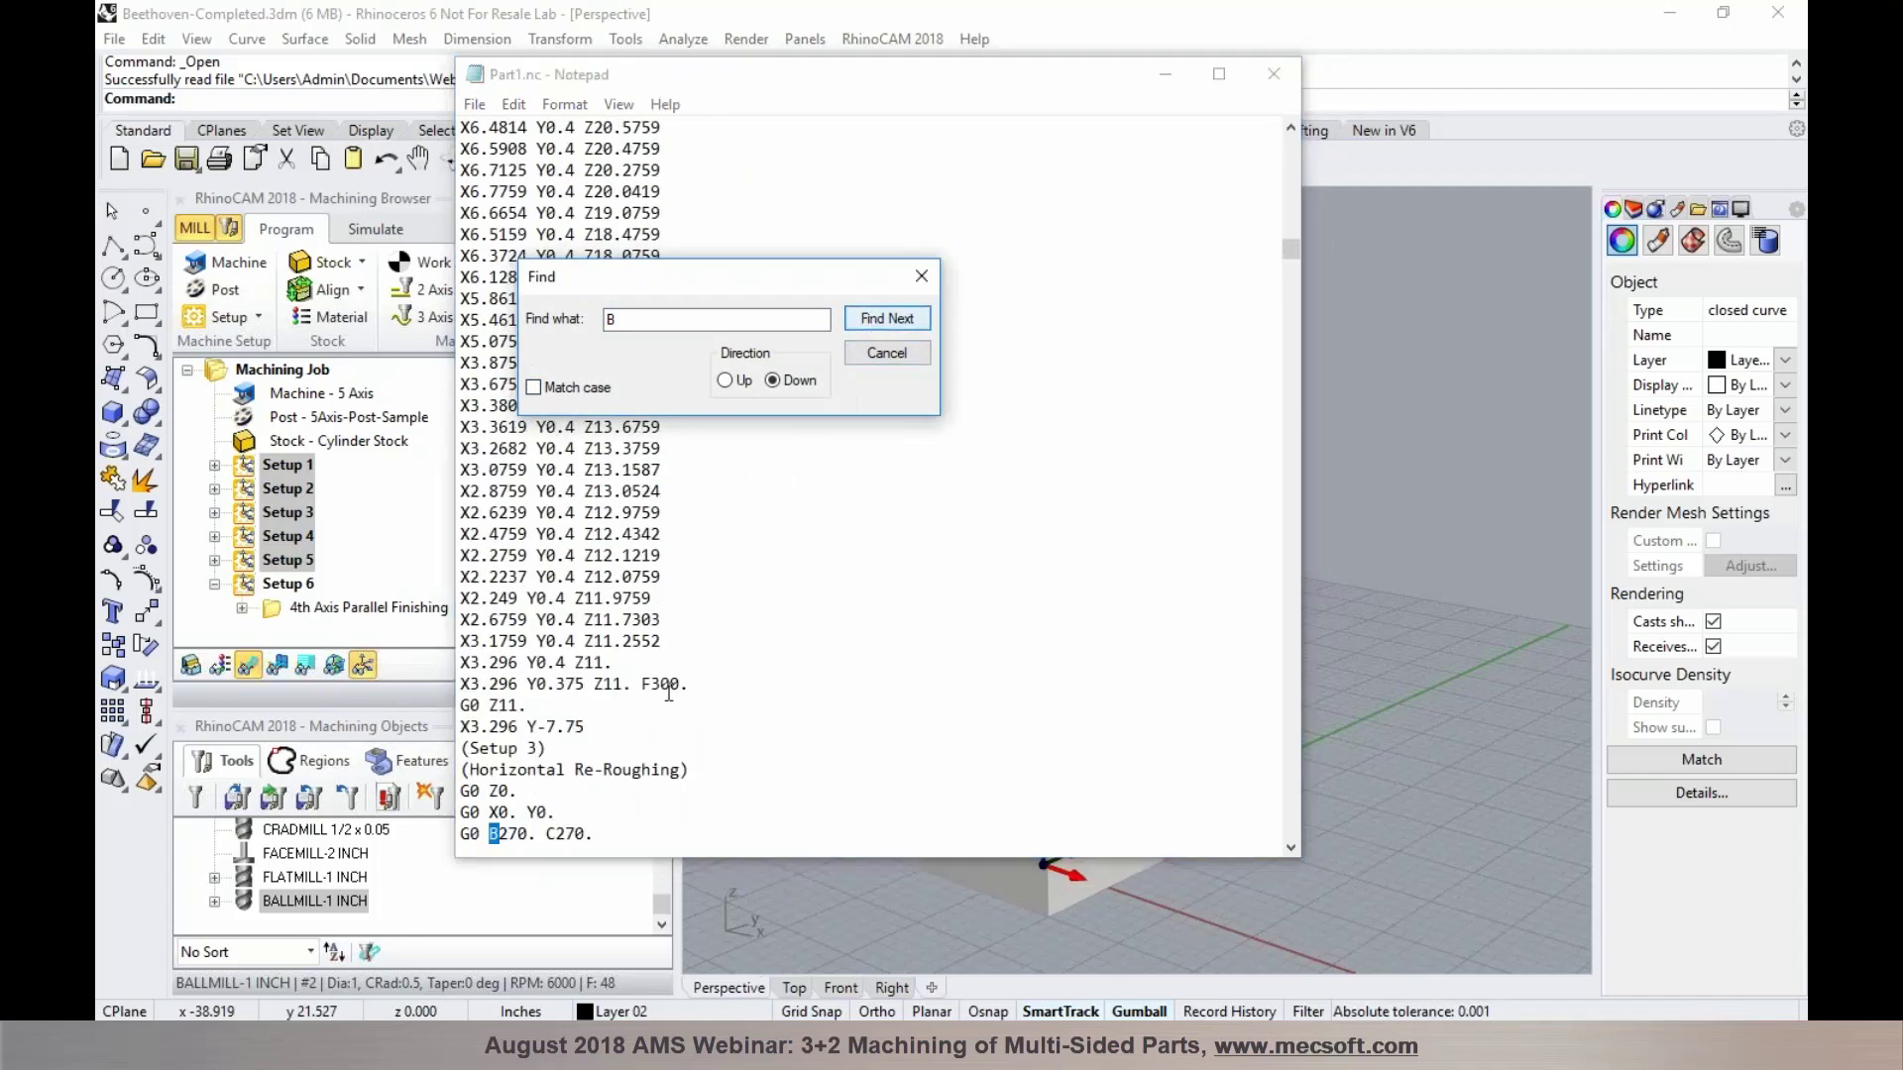
left_click(863, 325)
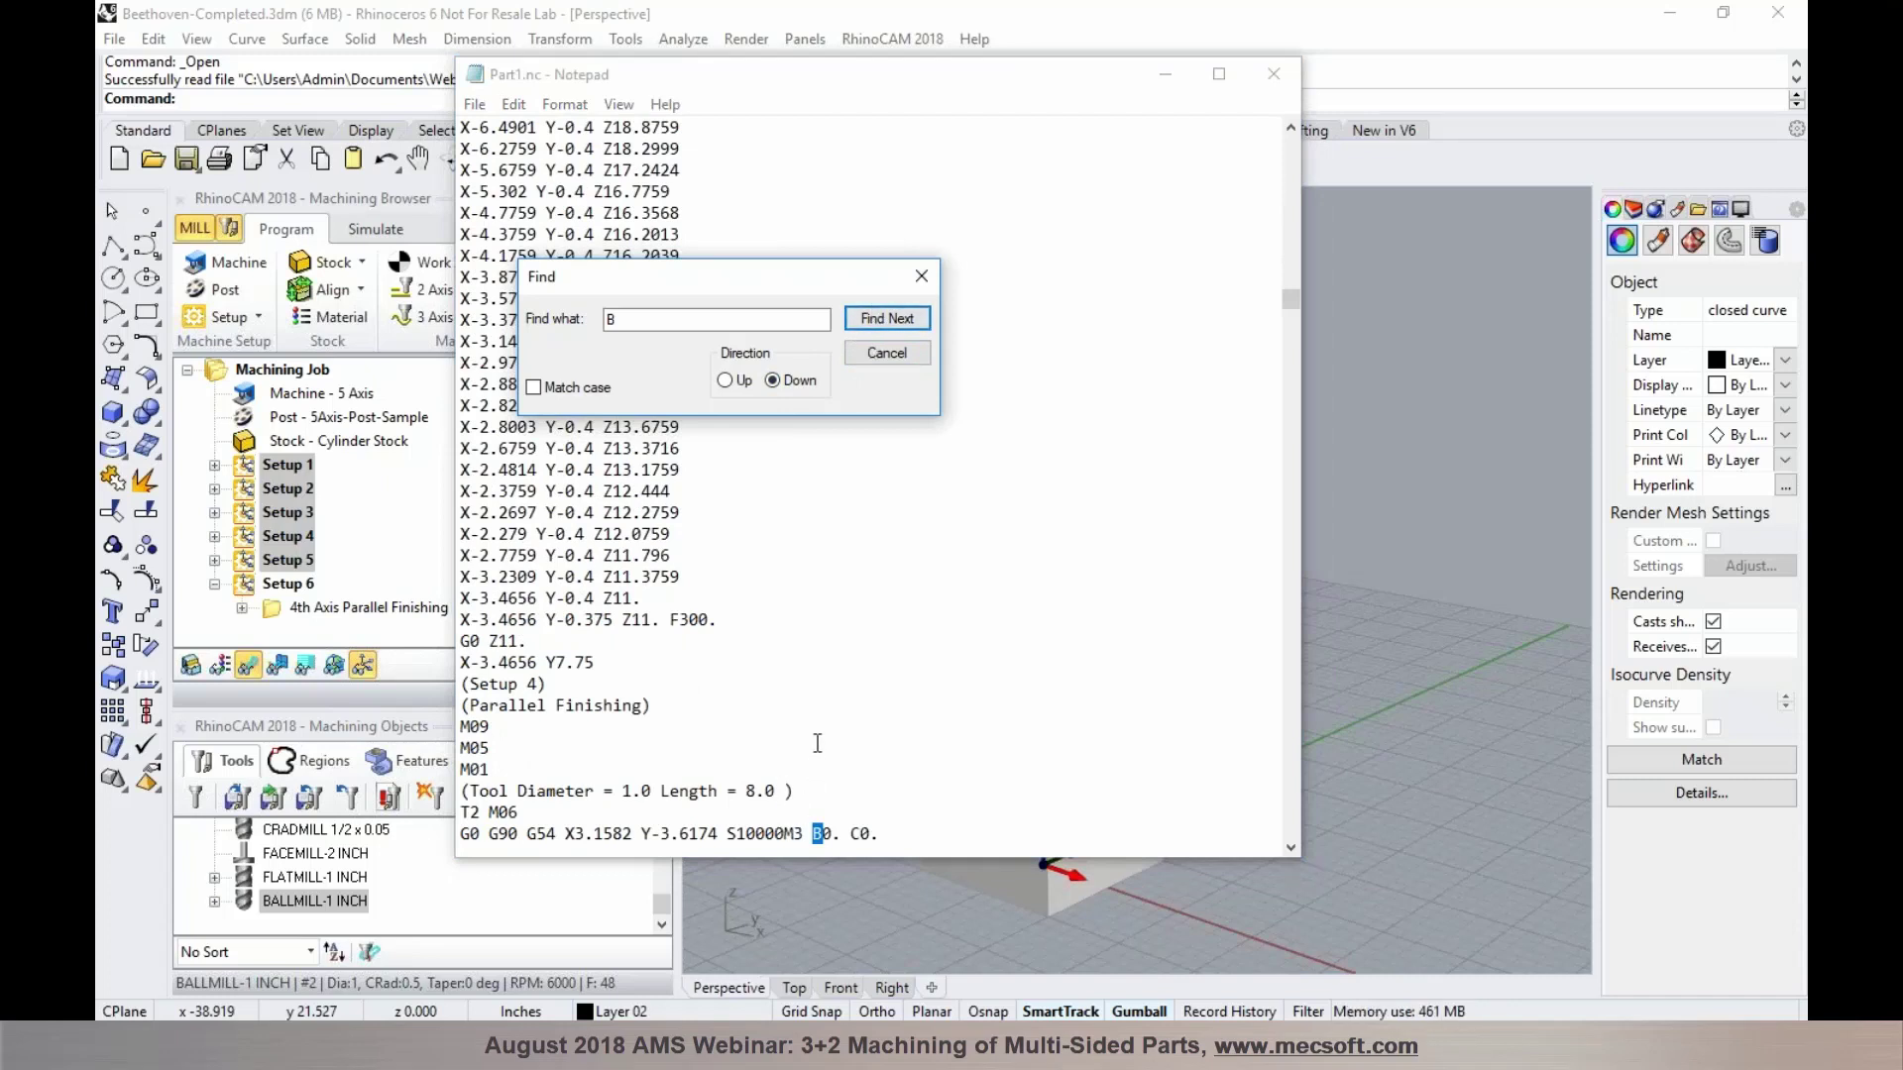
left_click(924, 279)
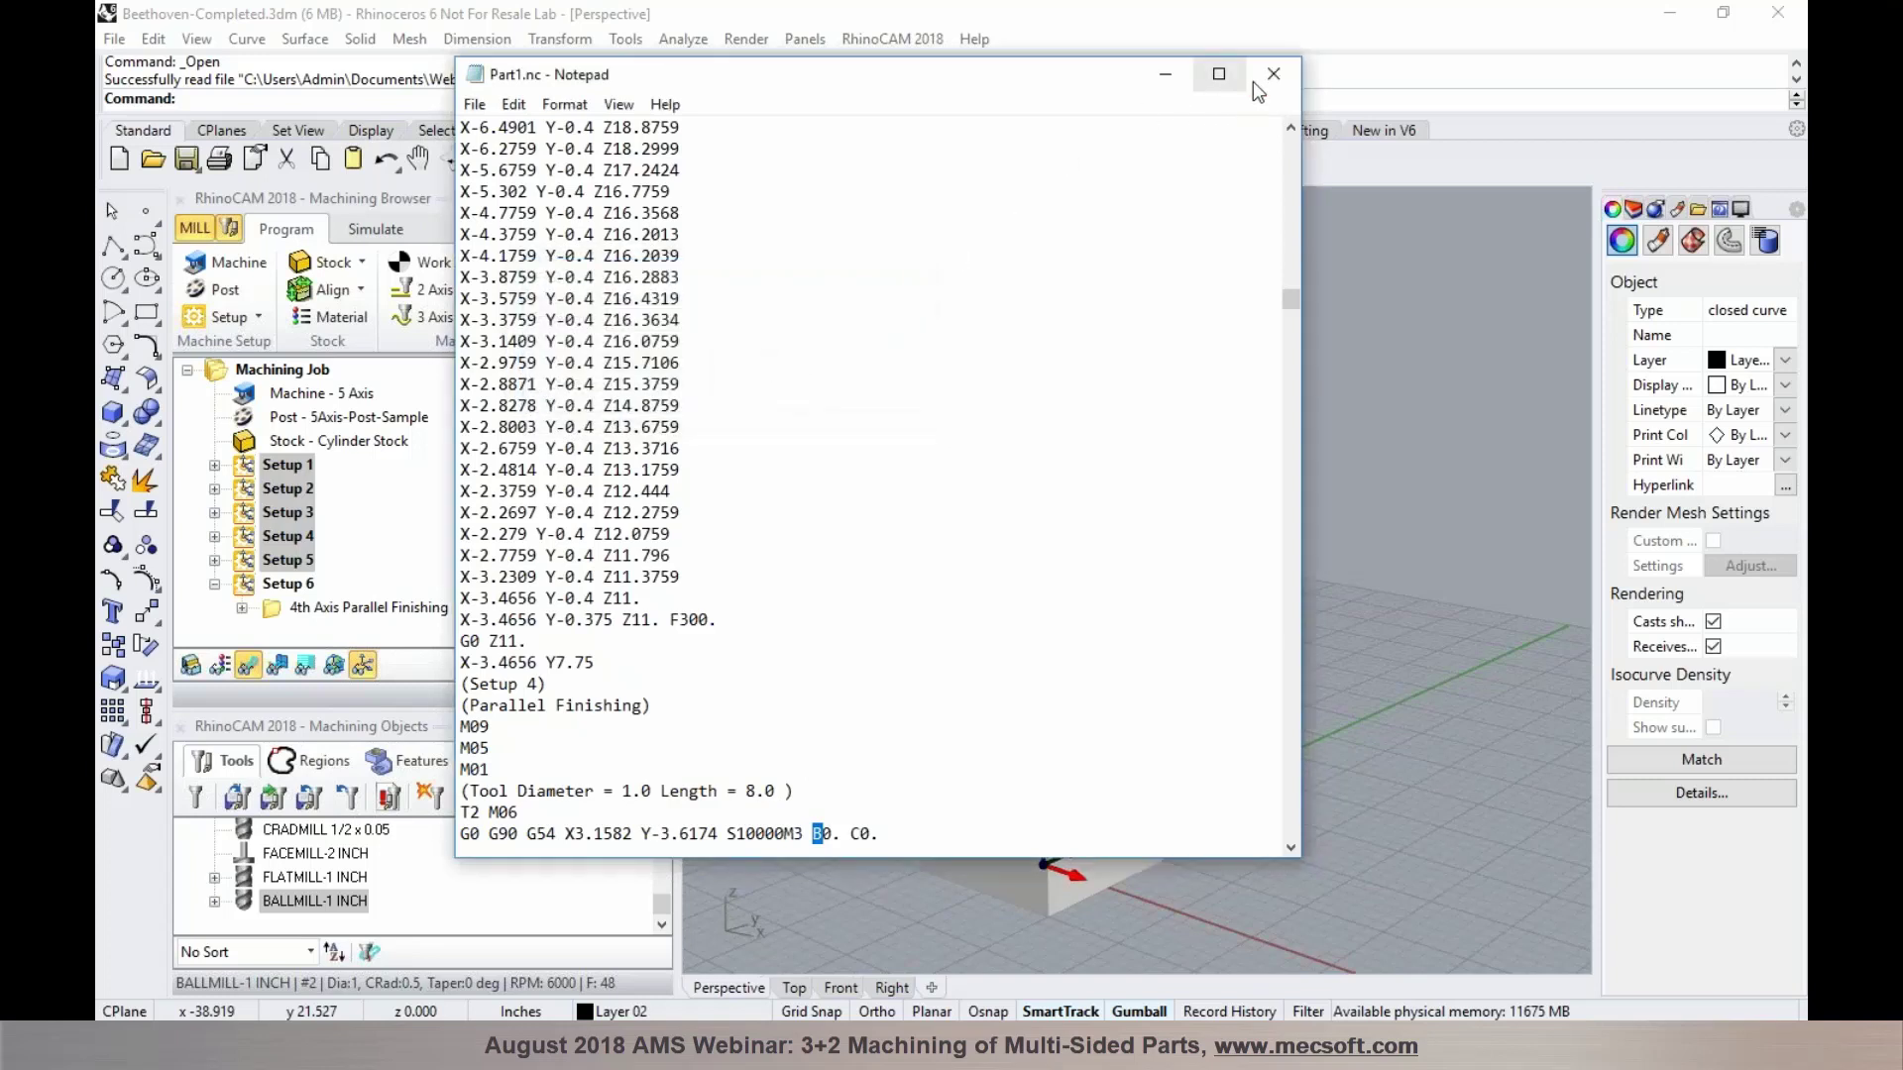
left_click(1273, 75)
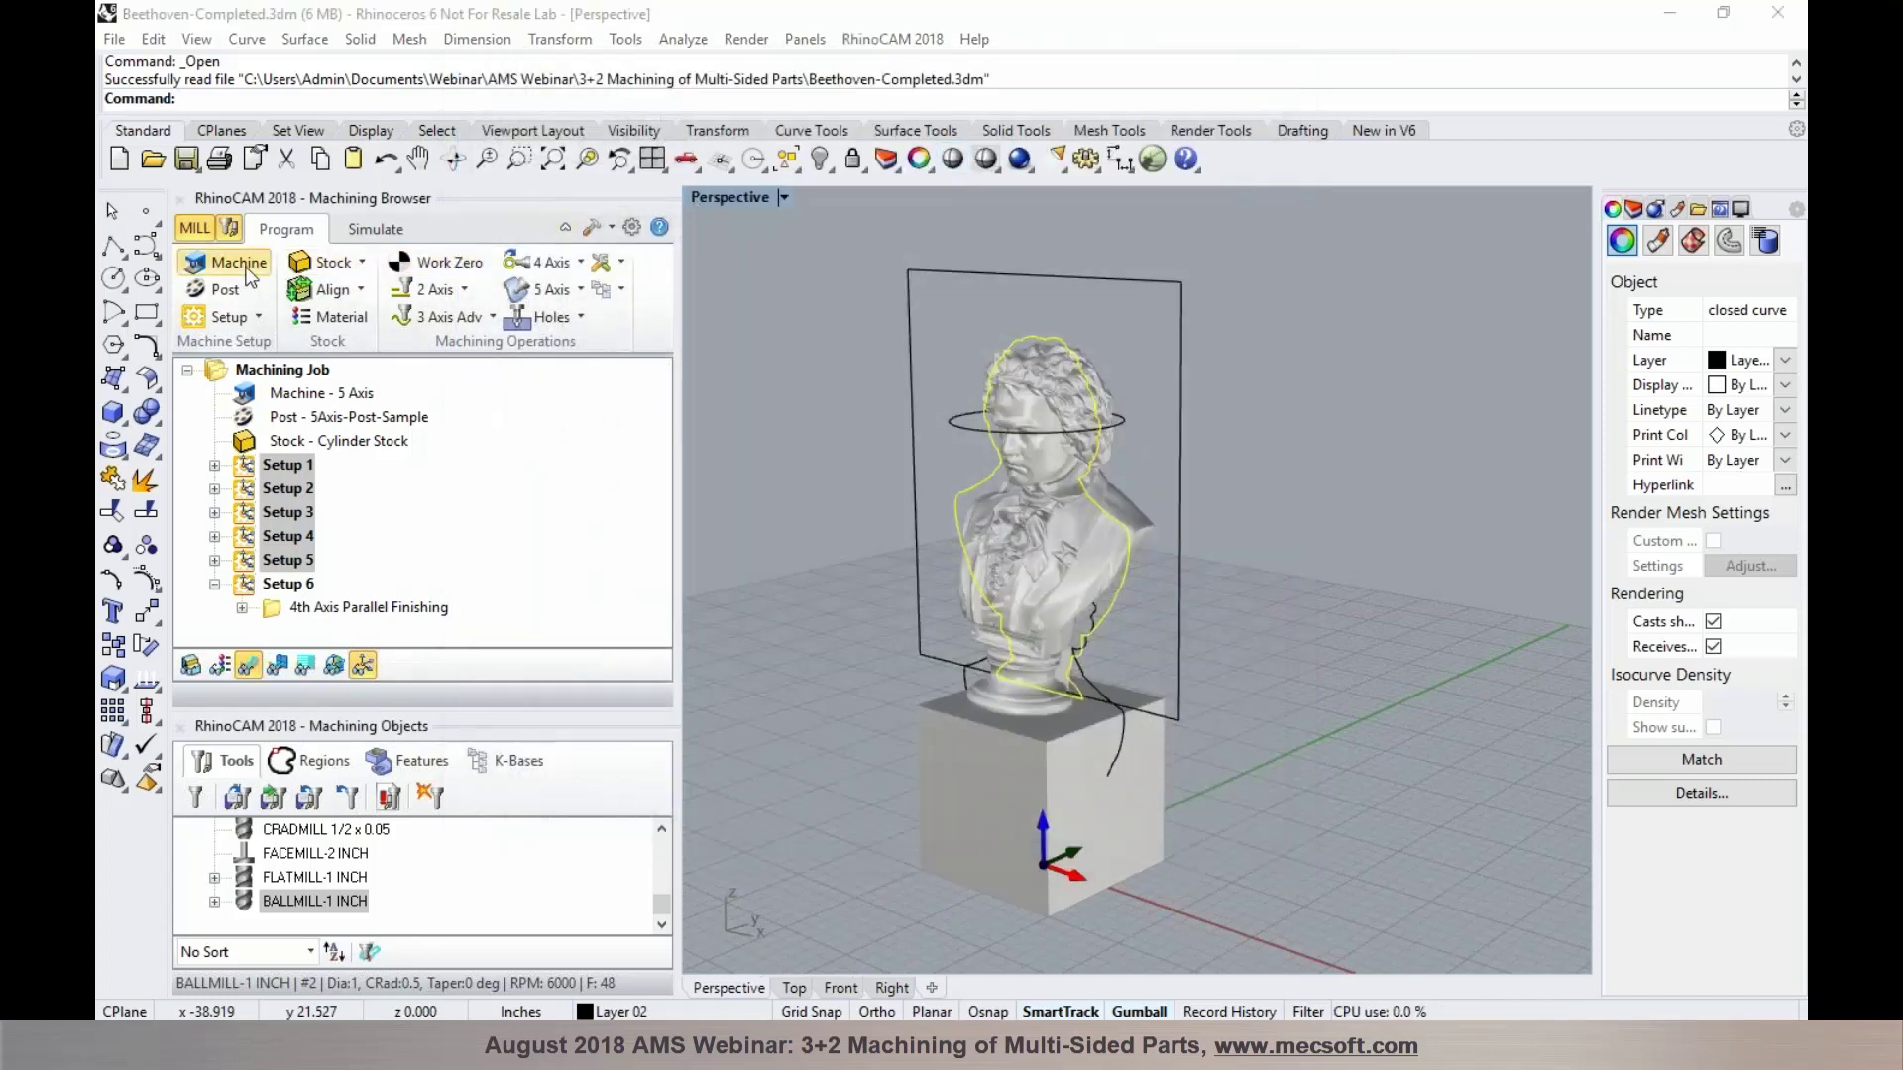
Give the machine's 5th axis user-defined rotary angle limits with a negative minimum and a maximum of 90 degrees
left_click(248, 278)
left_click(595, 662)
left_click(480, 662)
left_click(468, 814)
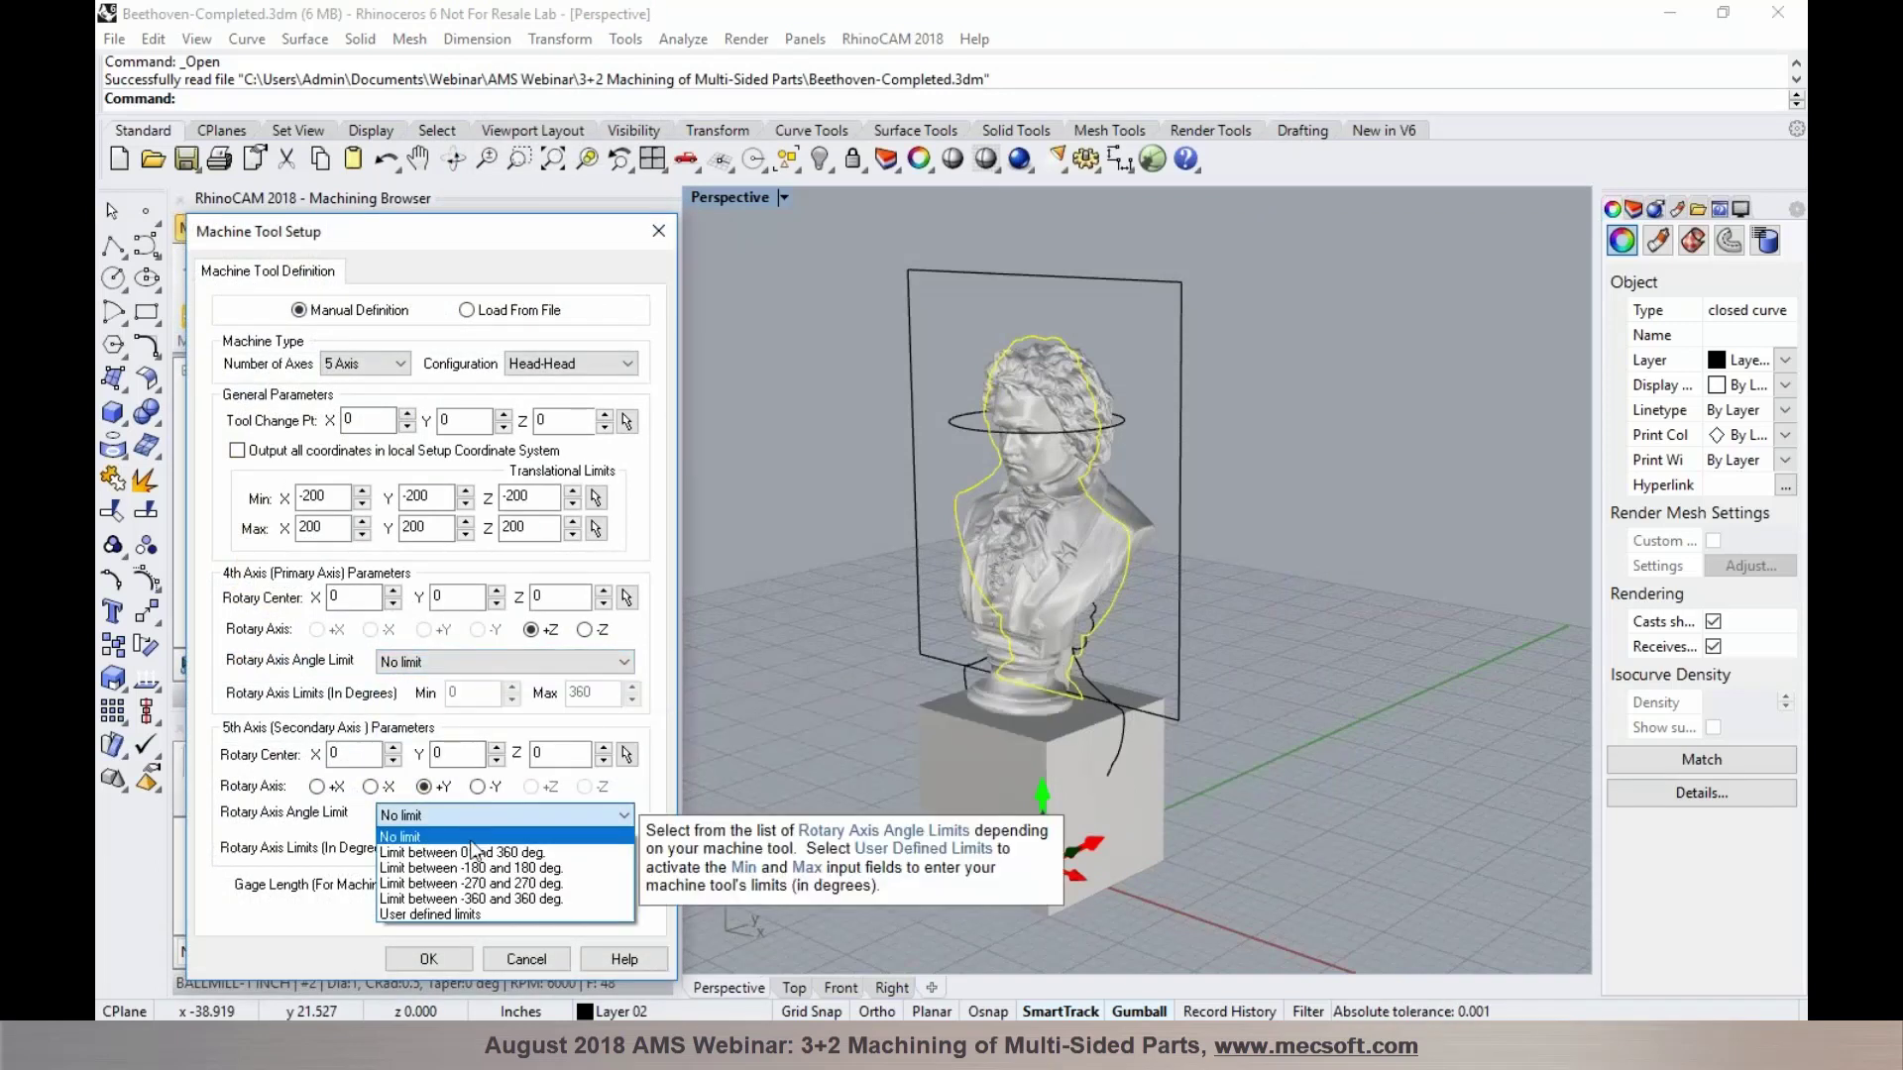
left_click(462, 913)
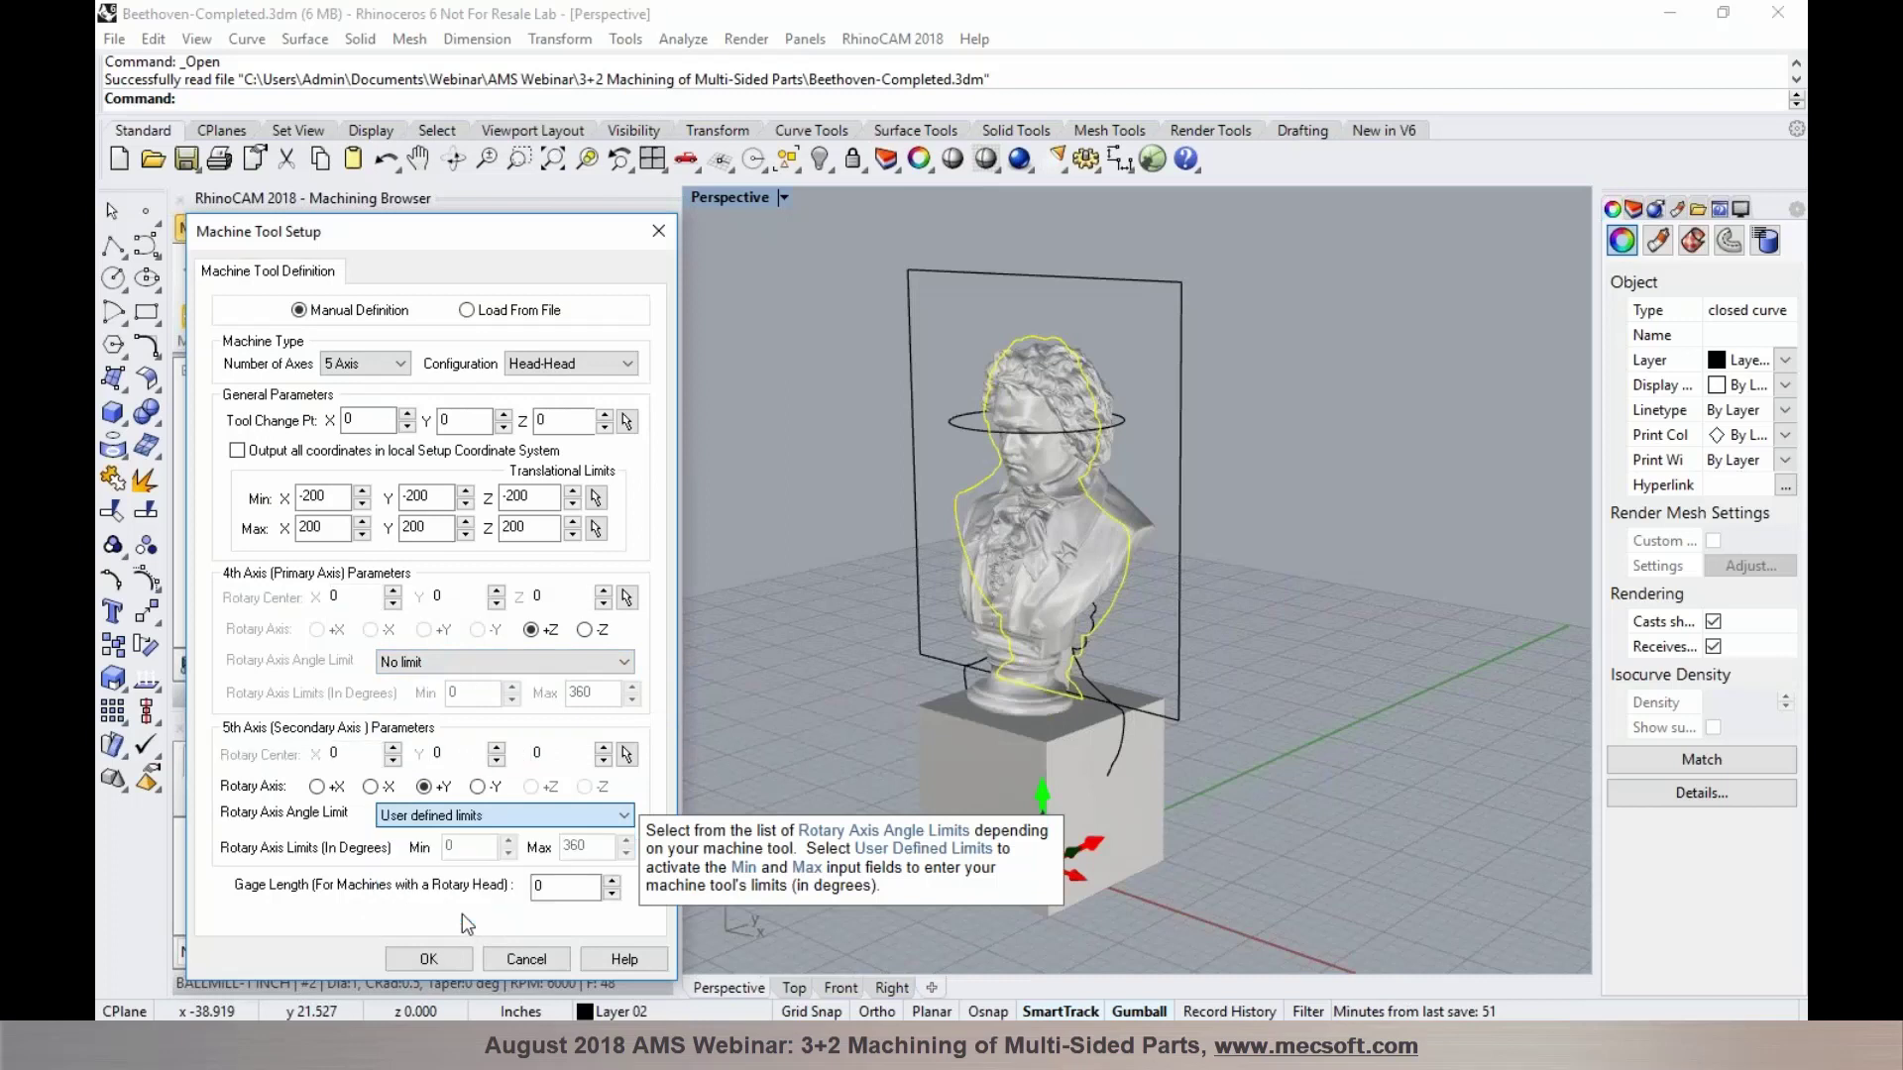
double_click(451, 848)
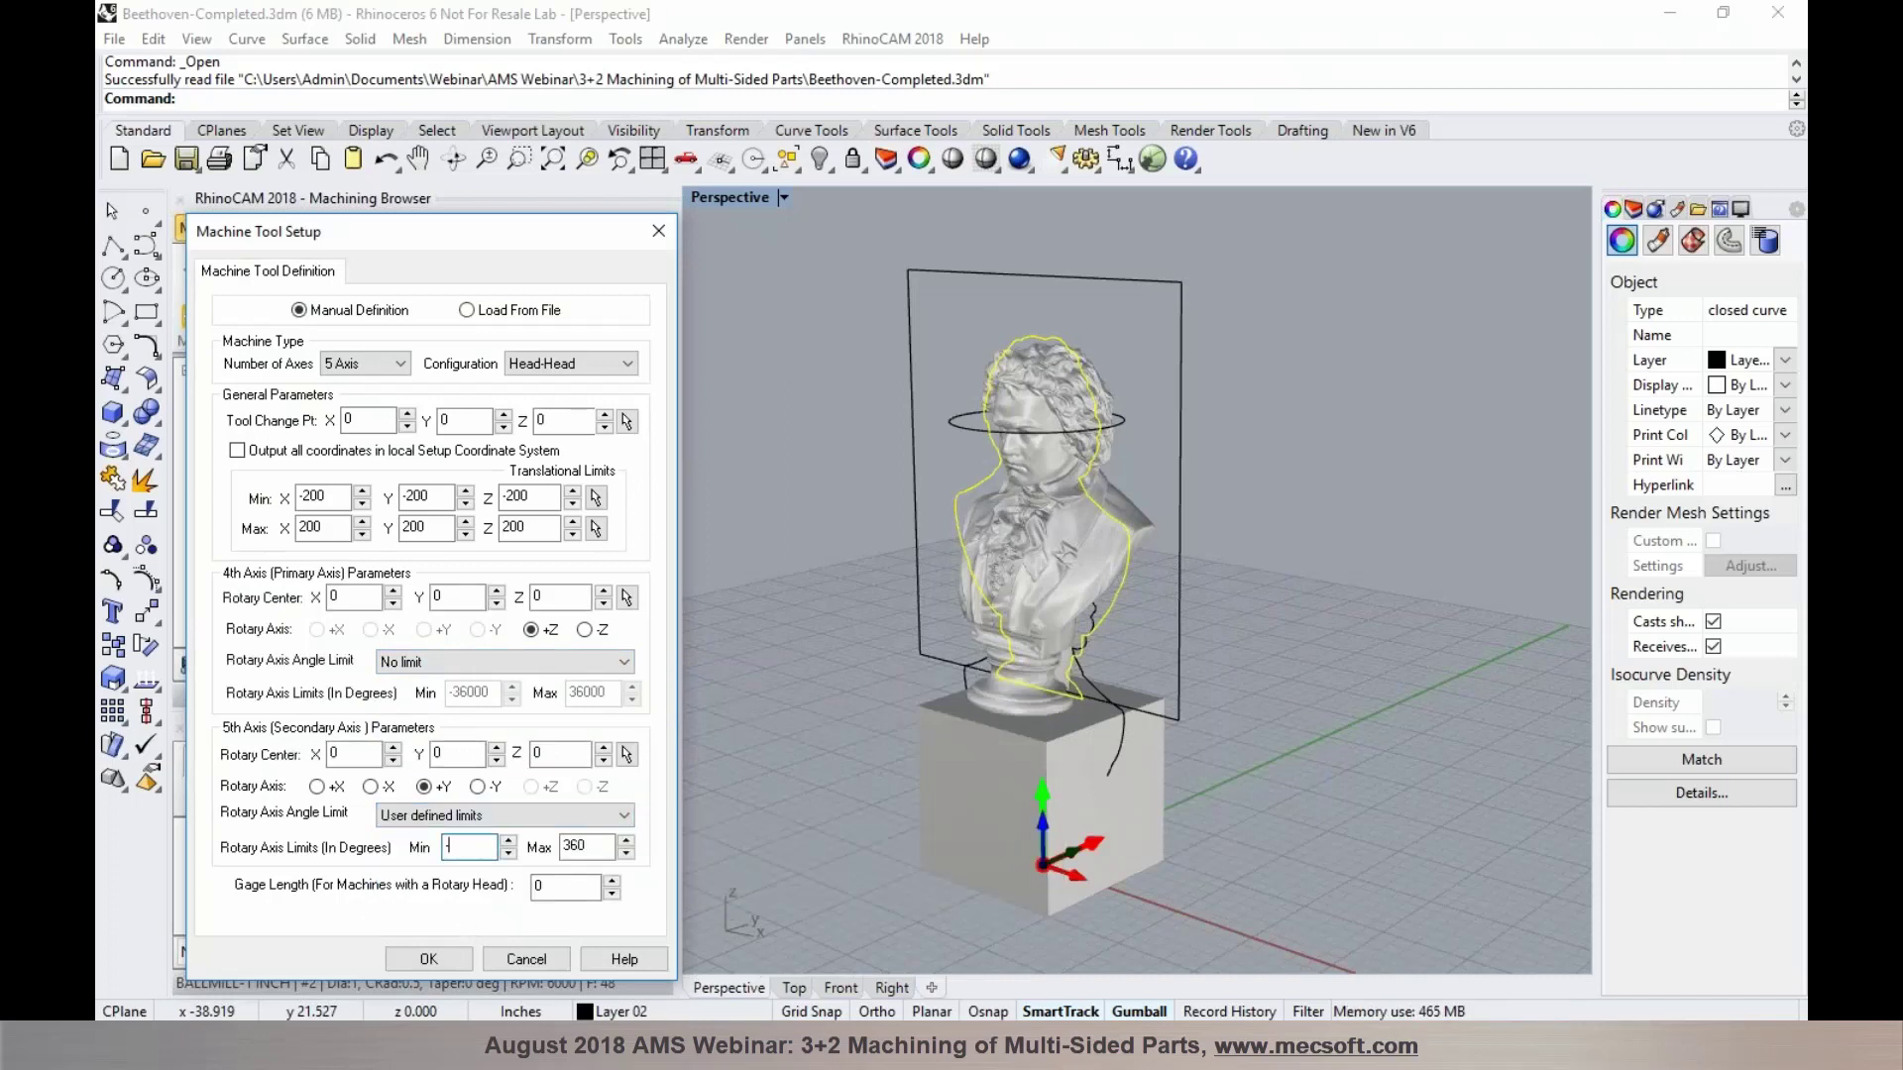
key("Tab")
type("90")
left_click(421, 959)
Post Setups 1 through 5 again, replacing the existing Part1.nc file
right_click(307, 470)
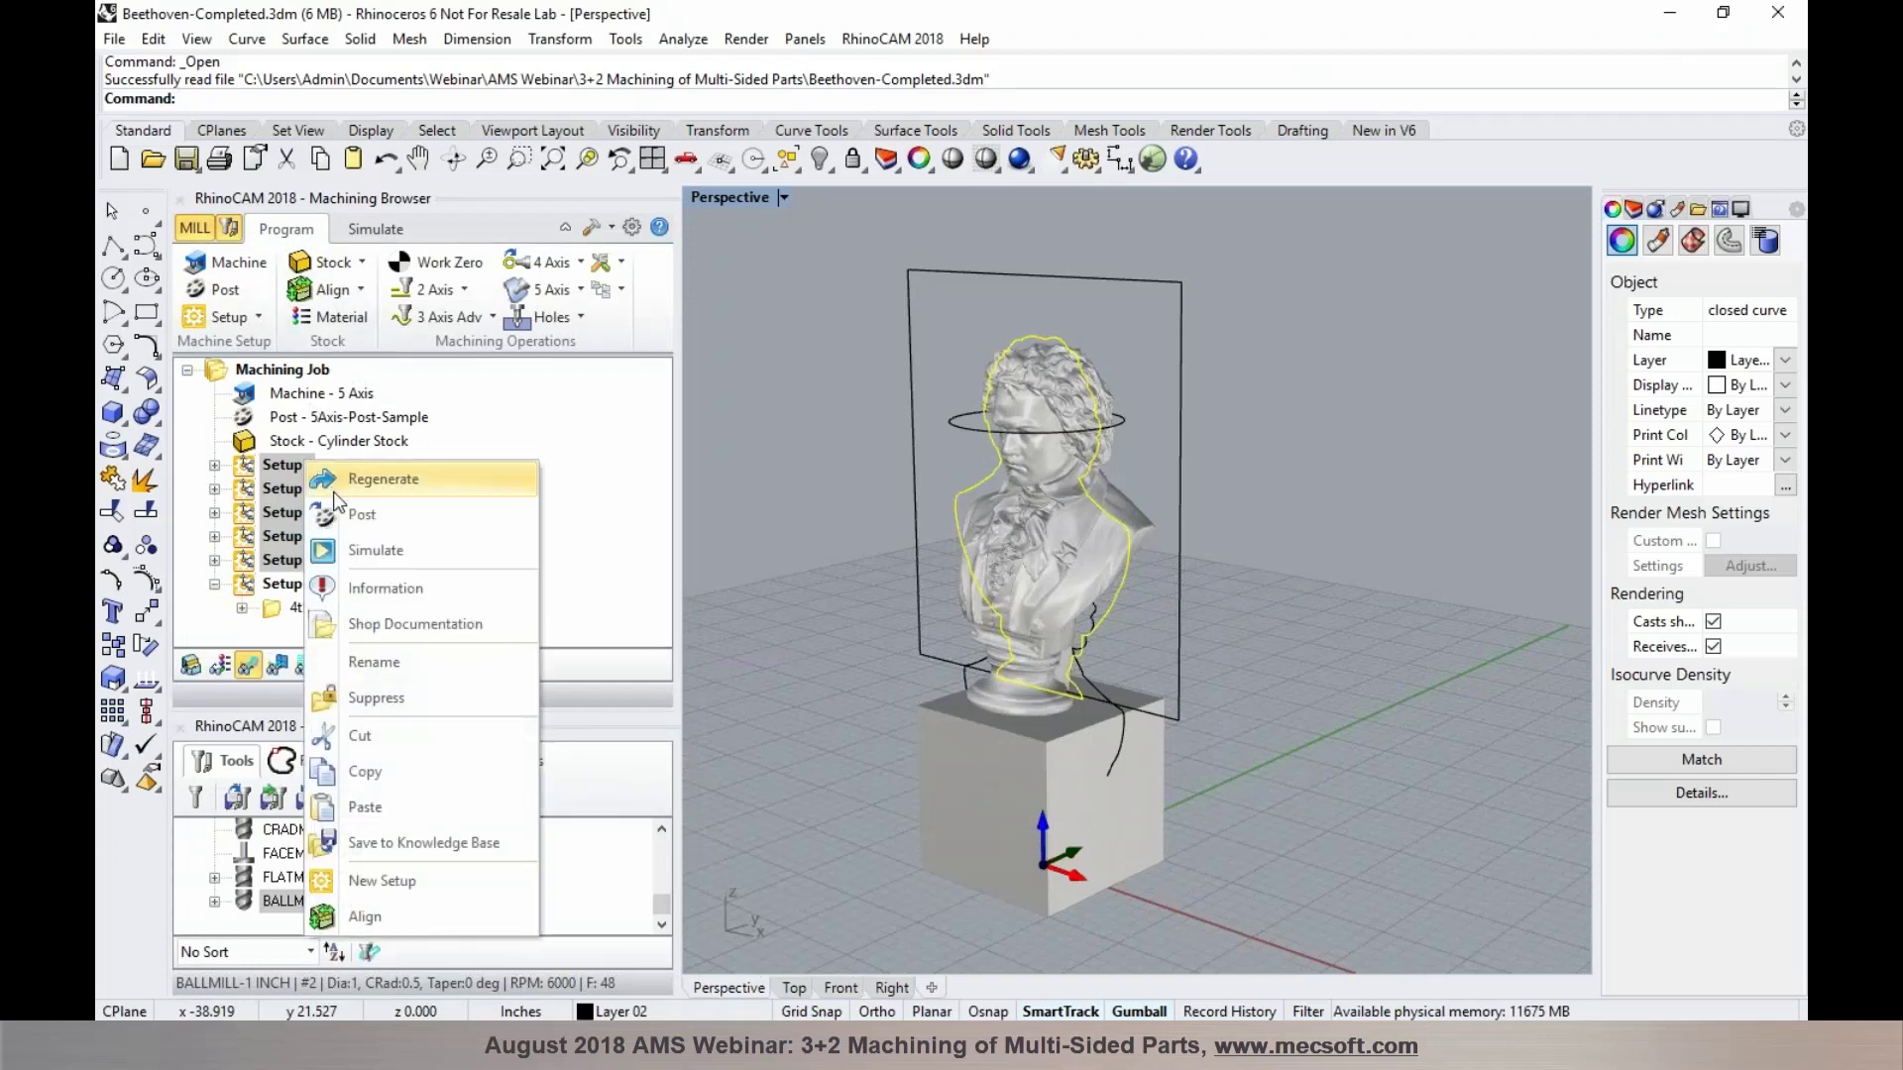
left_click(376, 503)
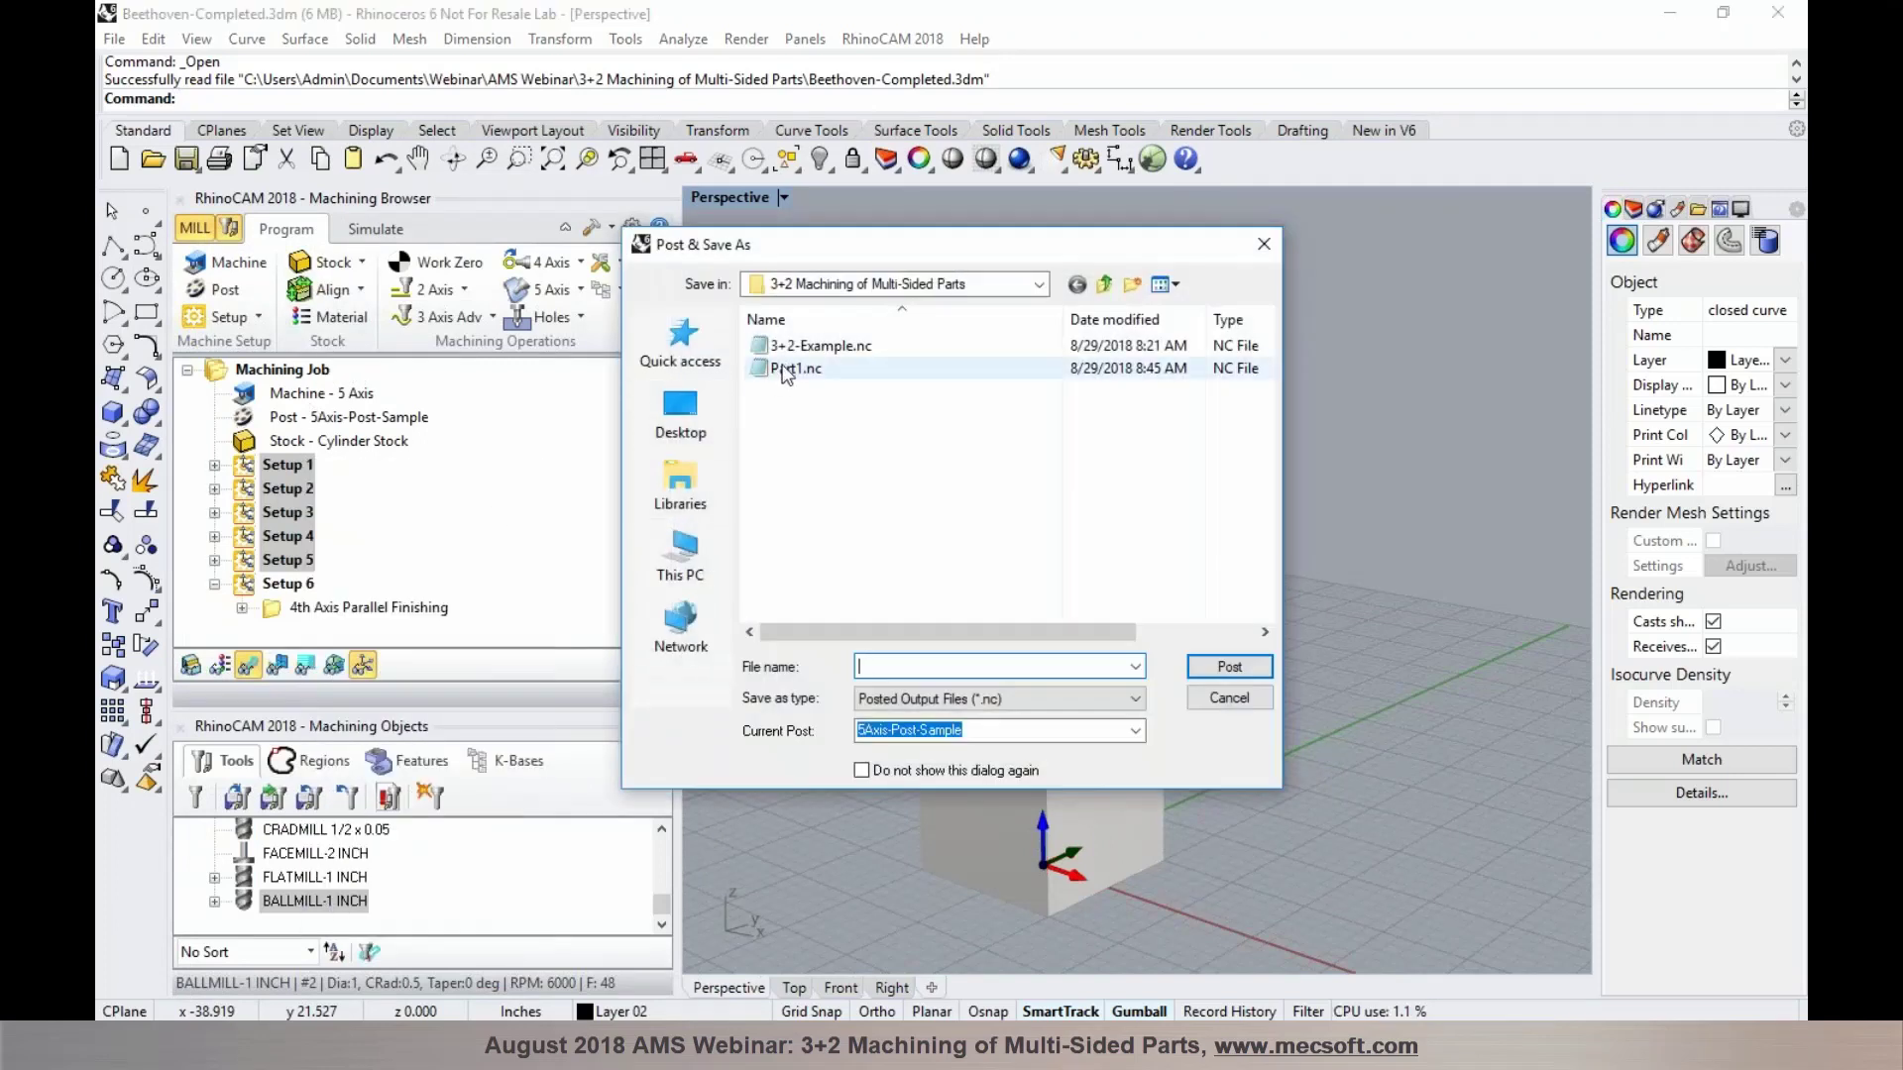
left_click(788, 368)
left_click(1229, 666)
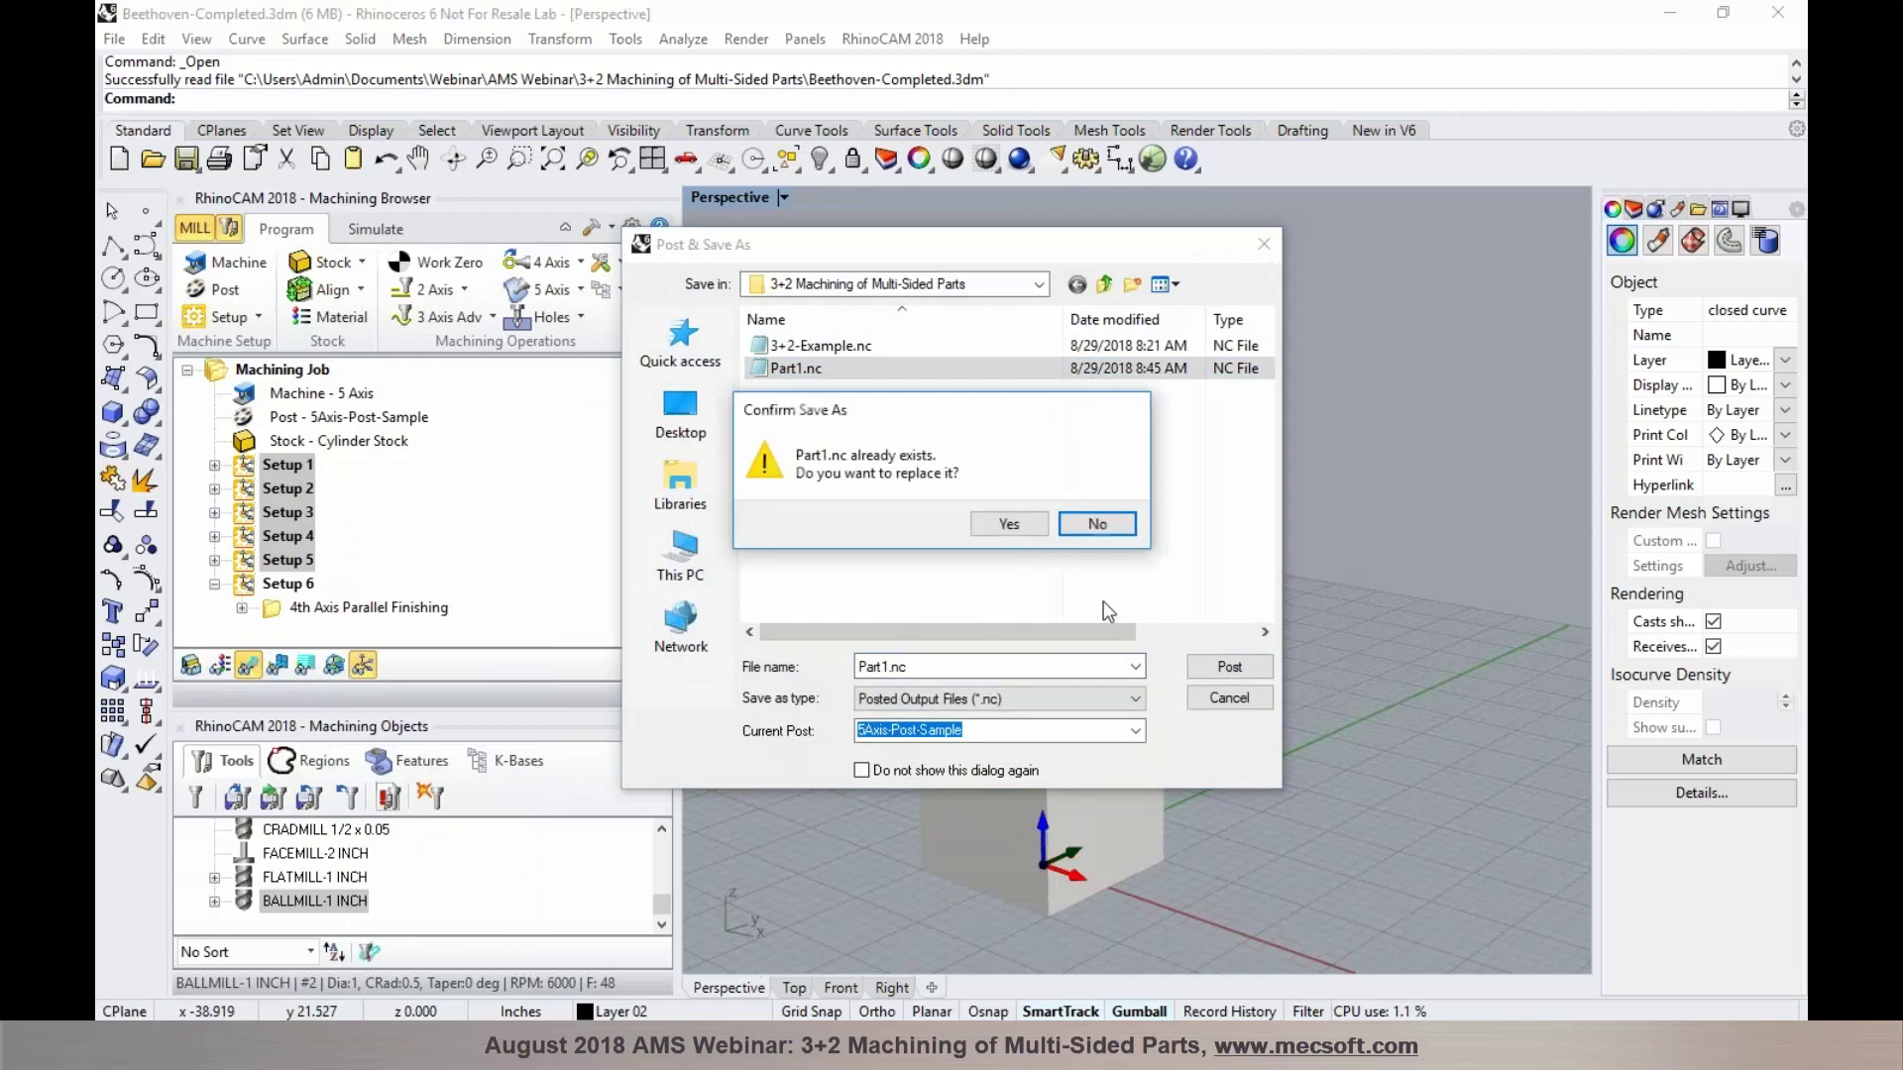
left_click(1020, 525)
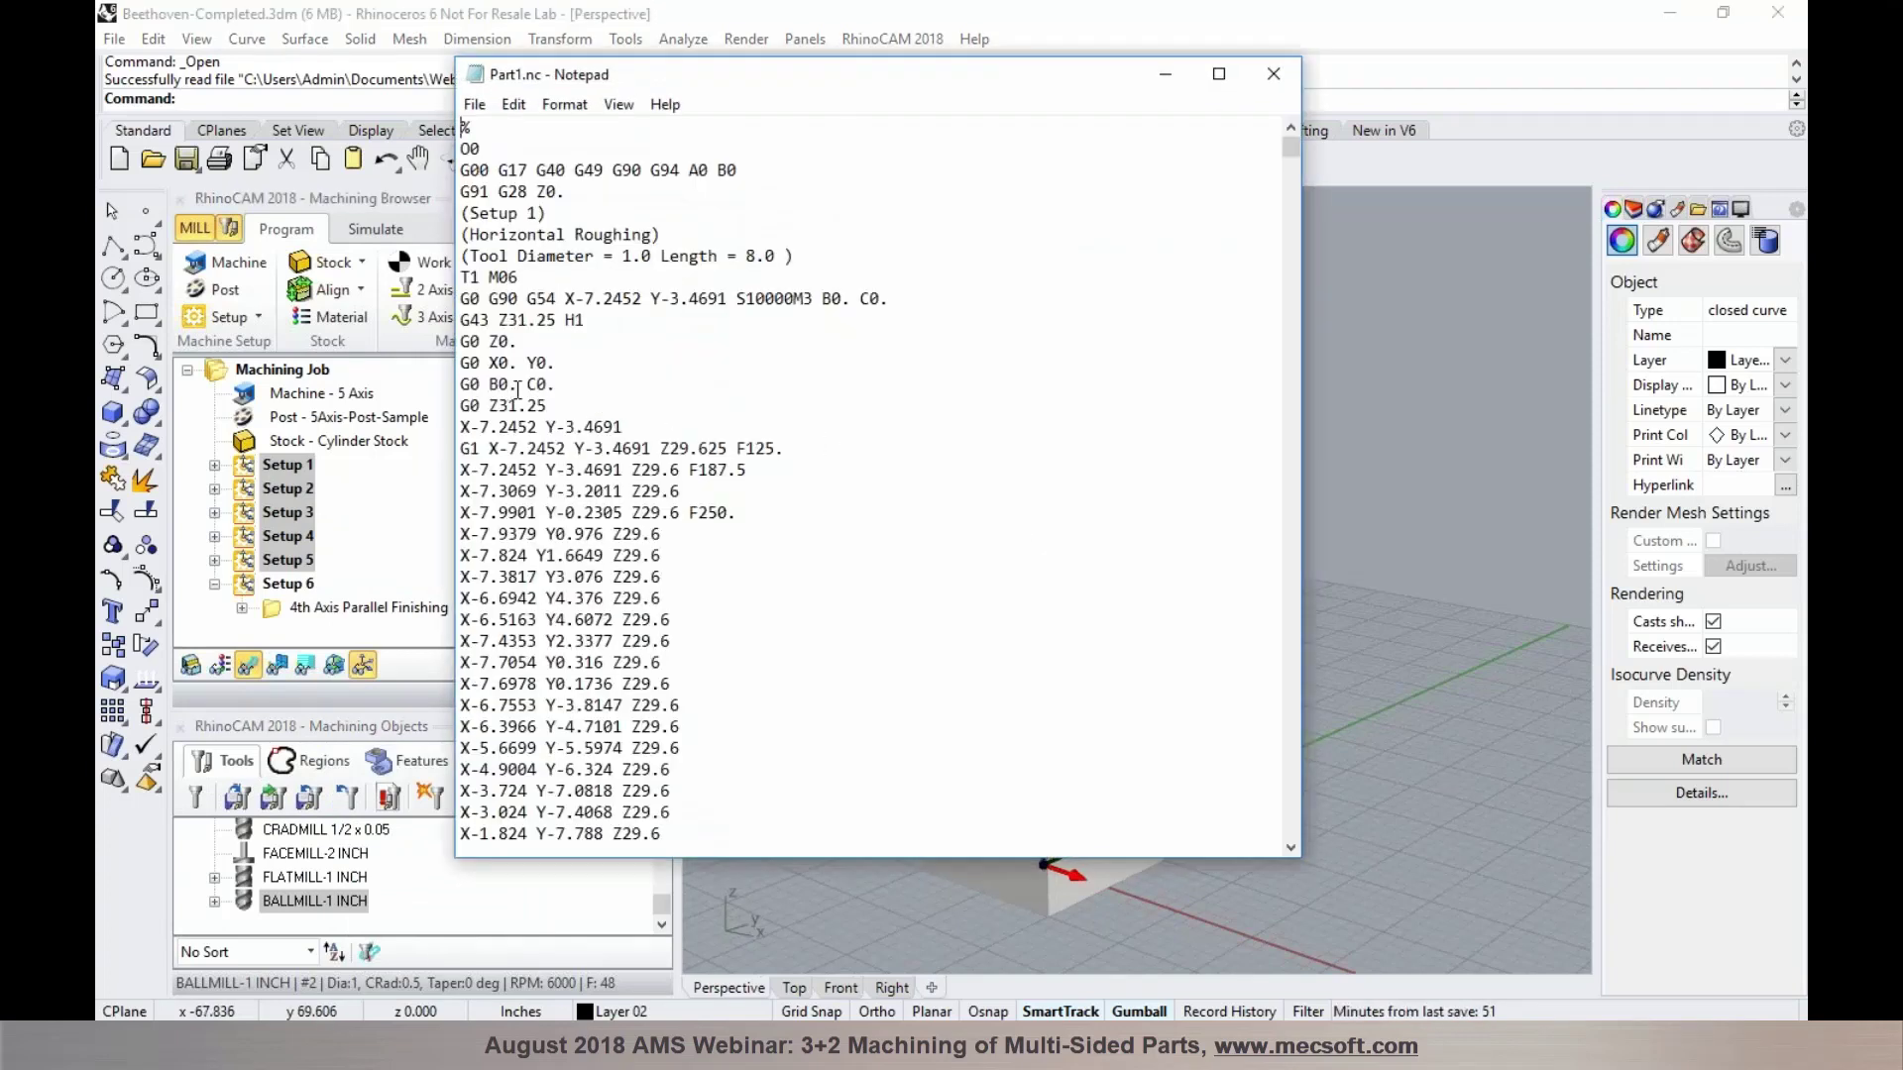
Search the reposted Part1.nc code for B to check the rotary angles of Setups 2 and 3
key("ctrl+f")
type("B")
left_click(889, 319)
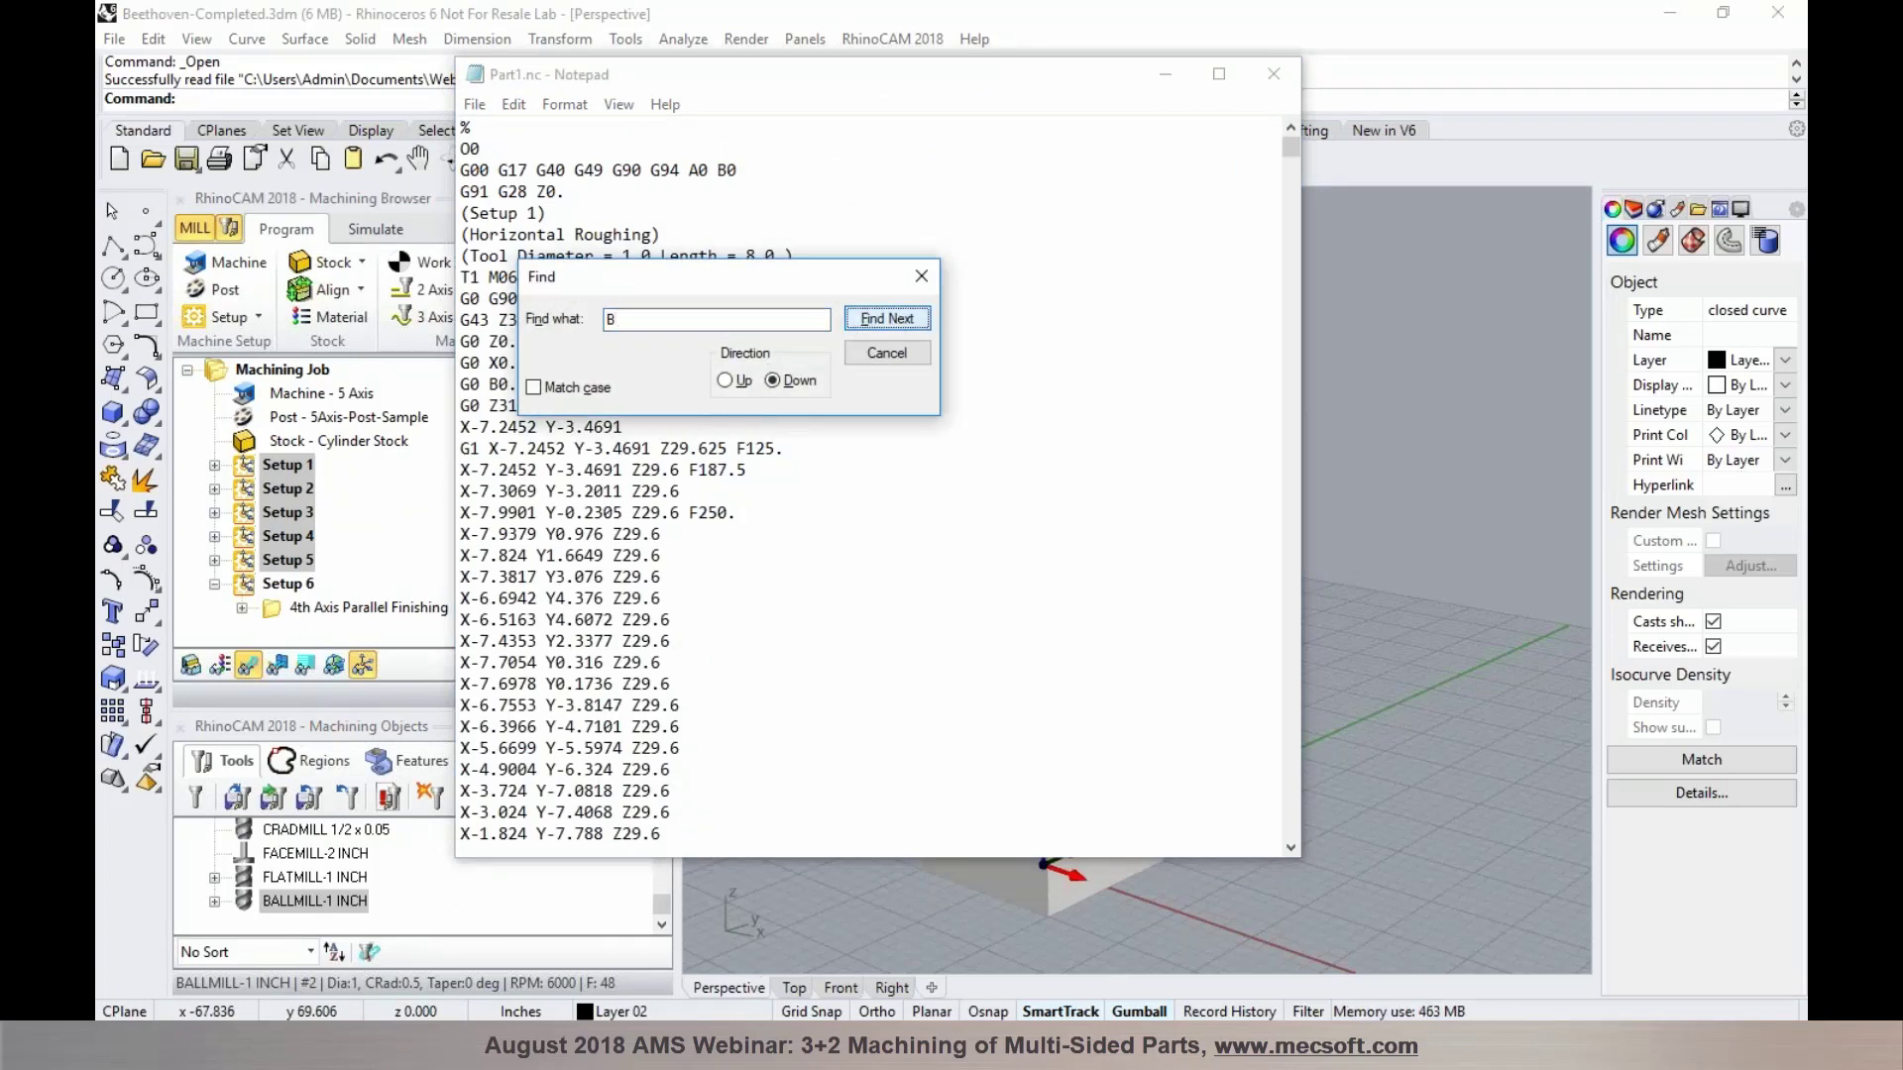
left_click(887, 318)
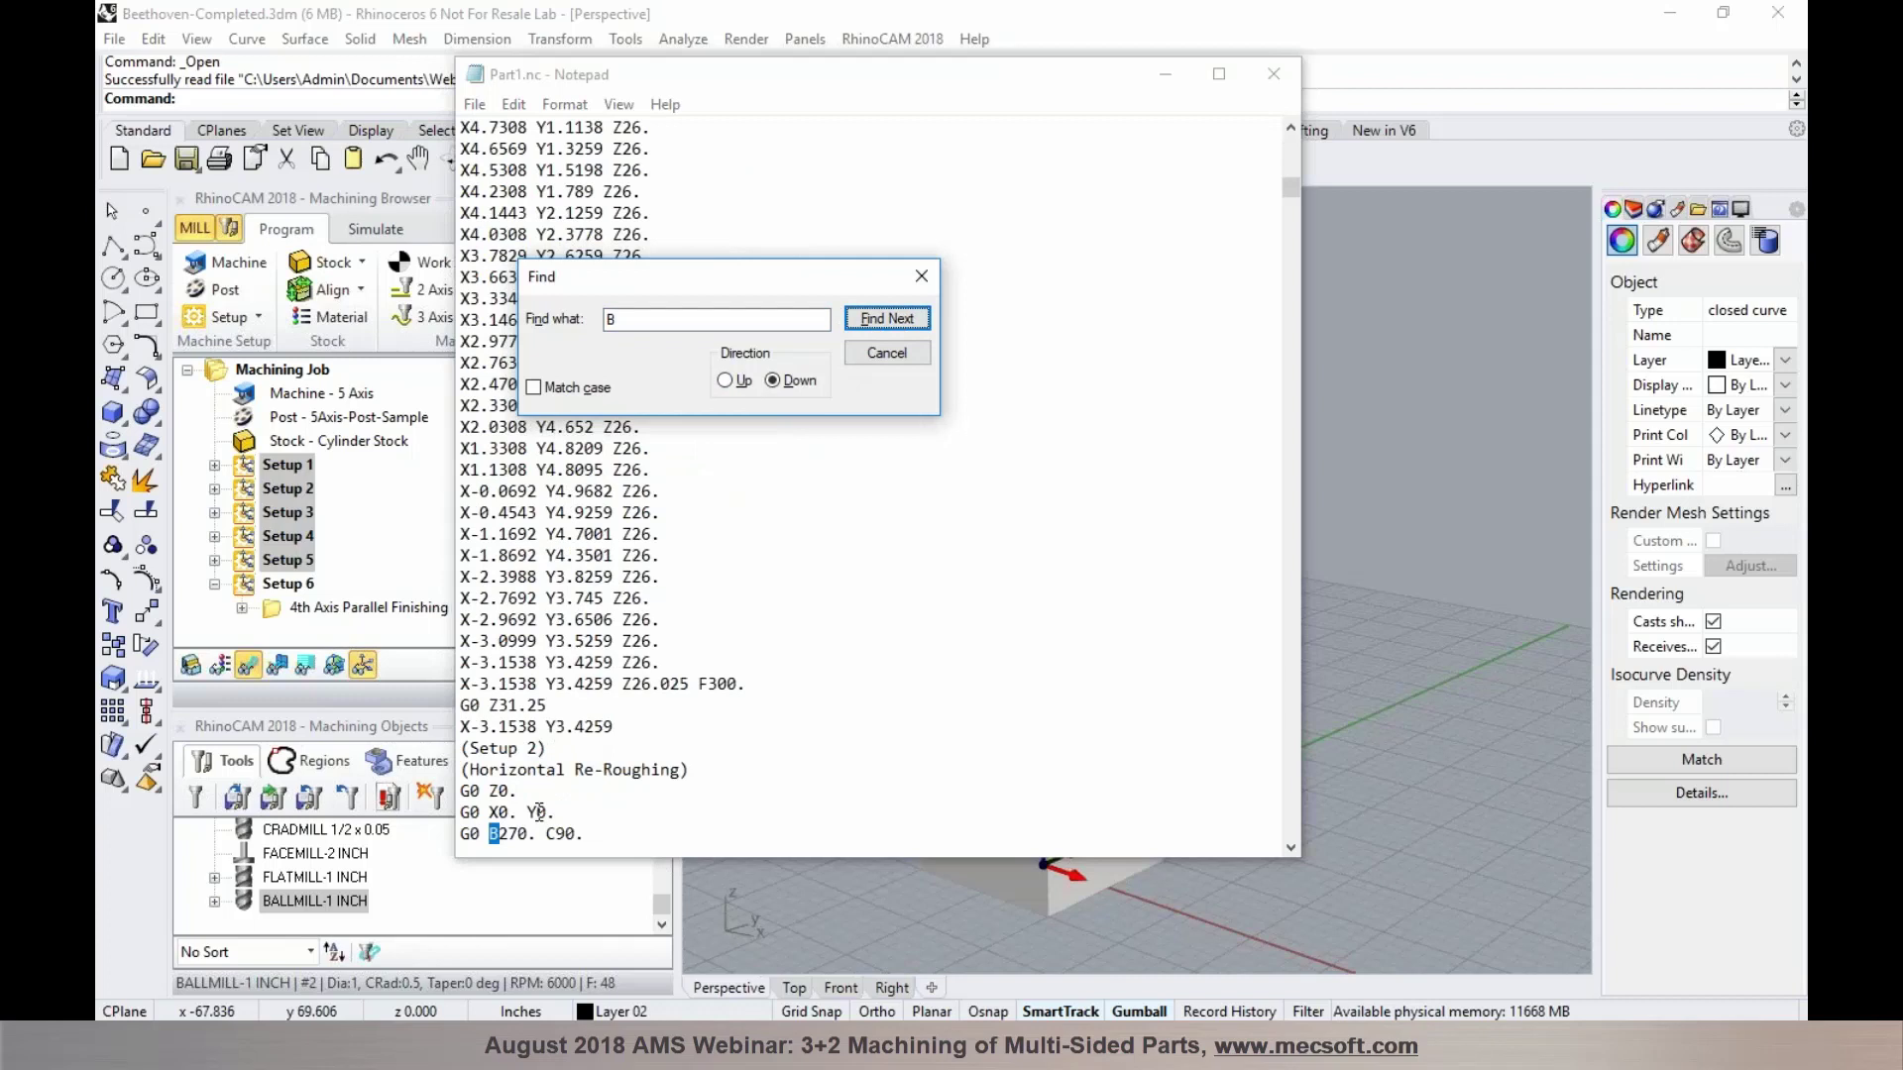
left_click(889, 318)
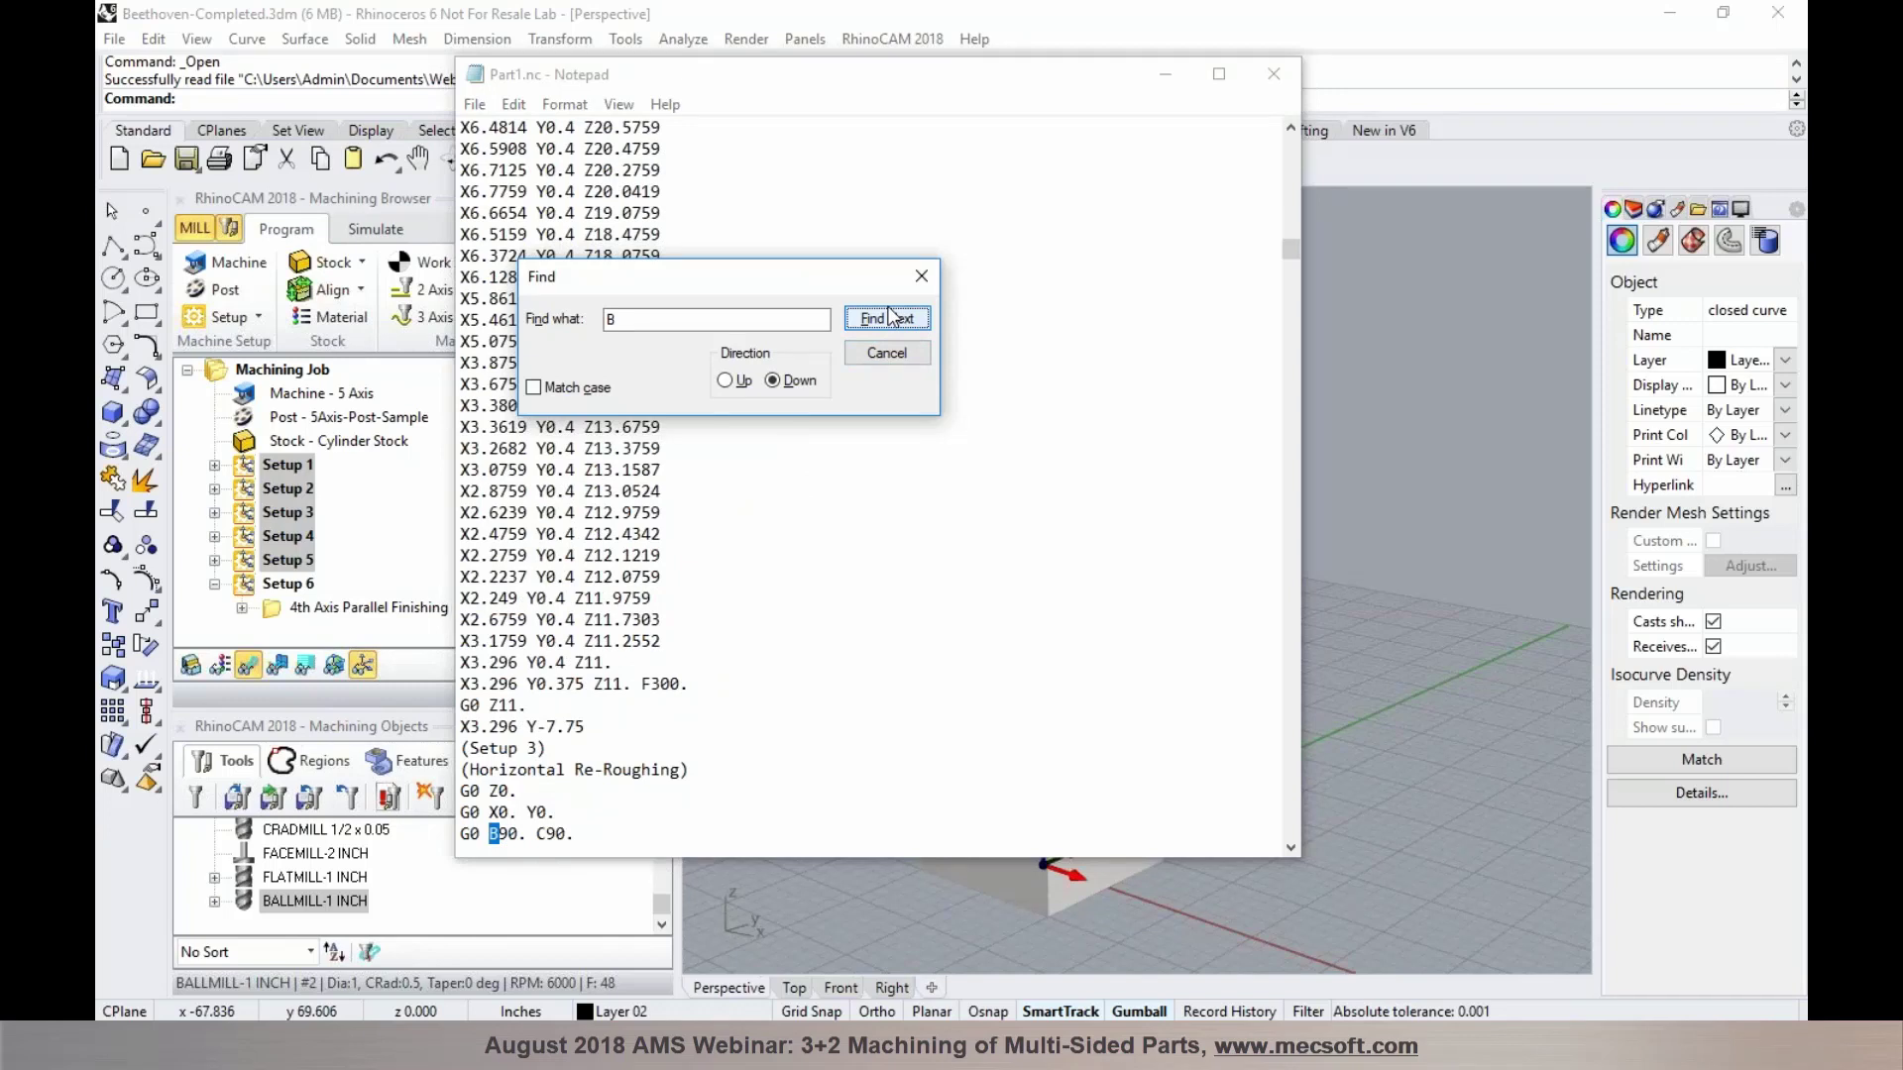
Search the reposted Part1.nc code for the remaining B rotations through Setup 5 to the end of the program, and close the file
left_click(891, 318)
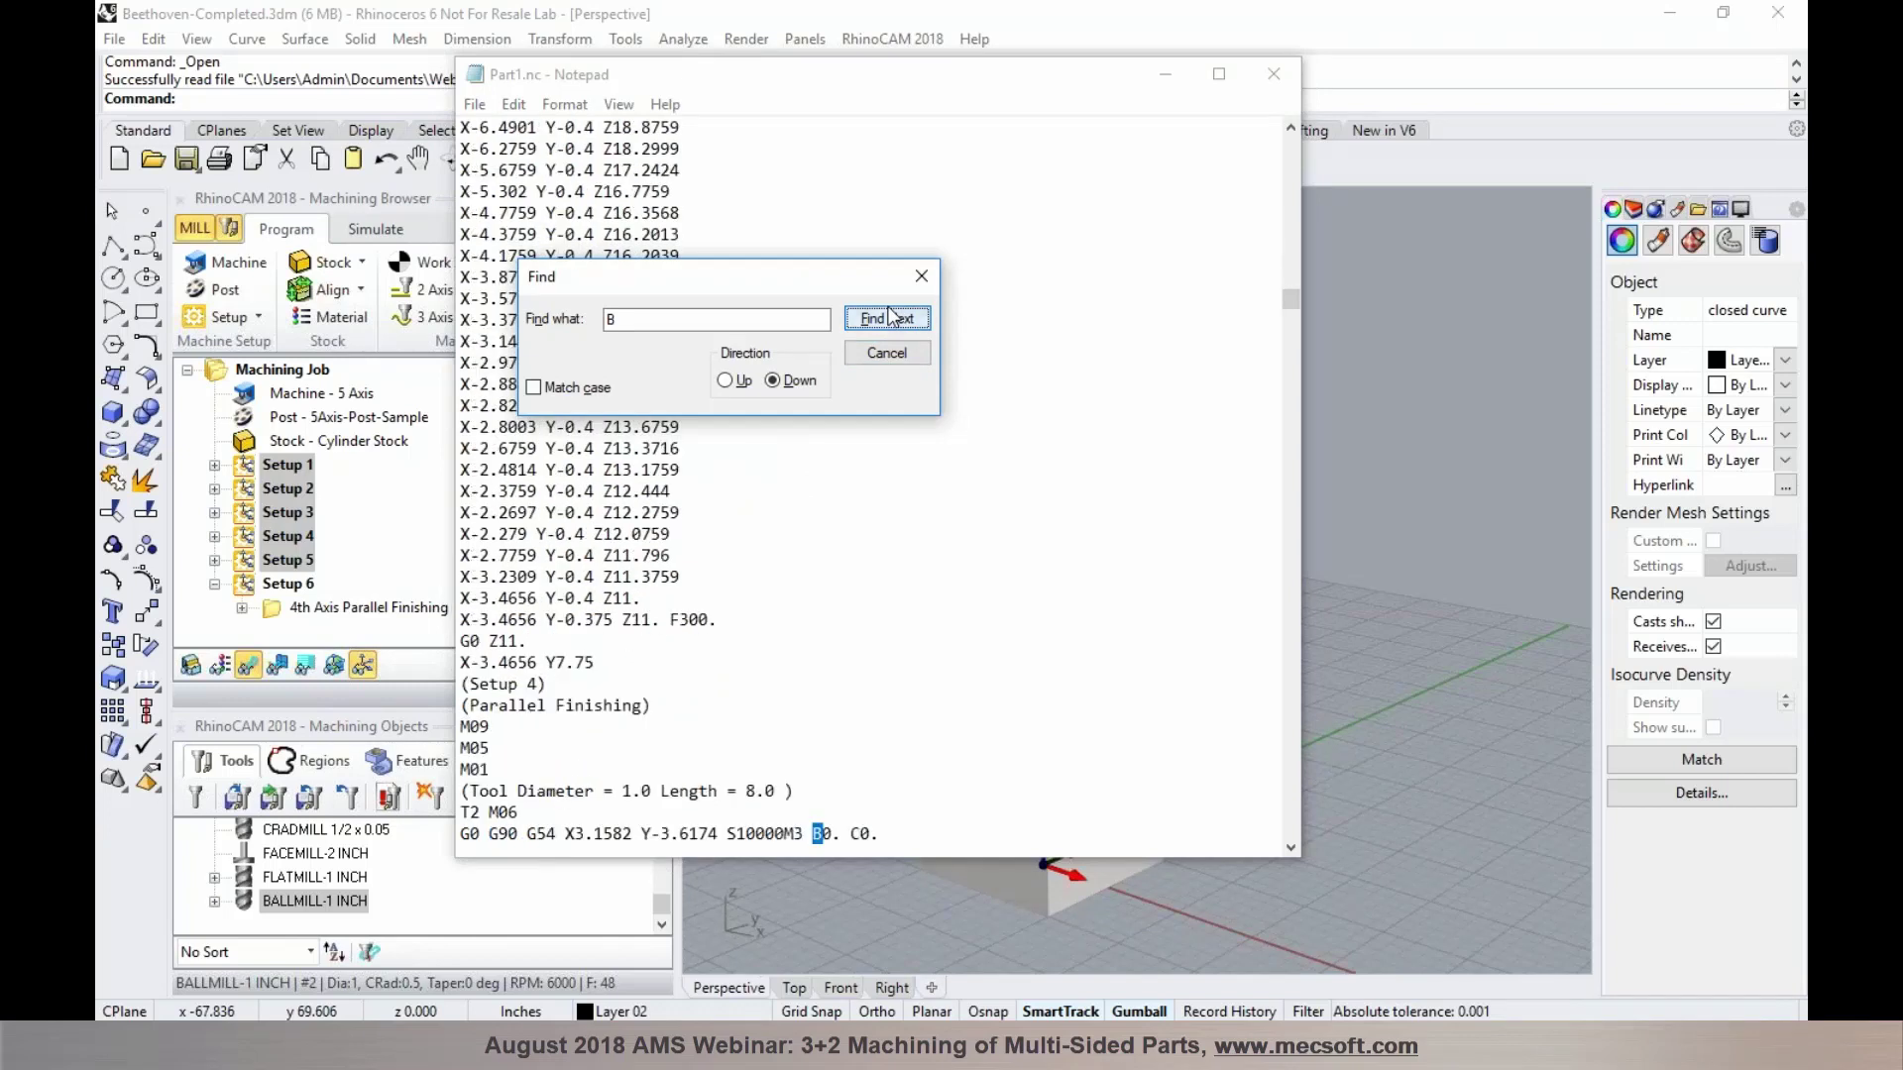
left_click(891, 318)
left_click(891, 318)
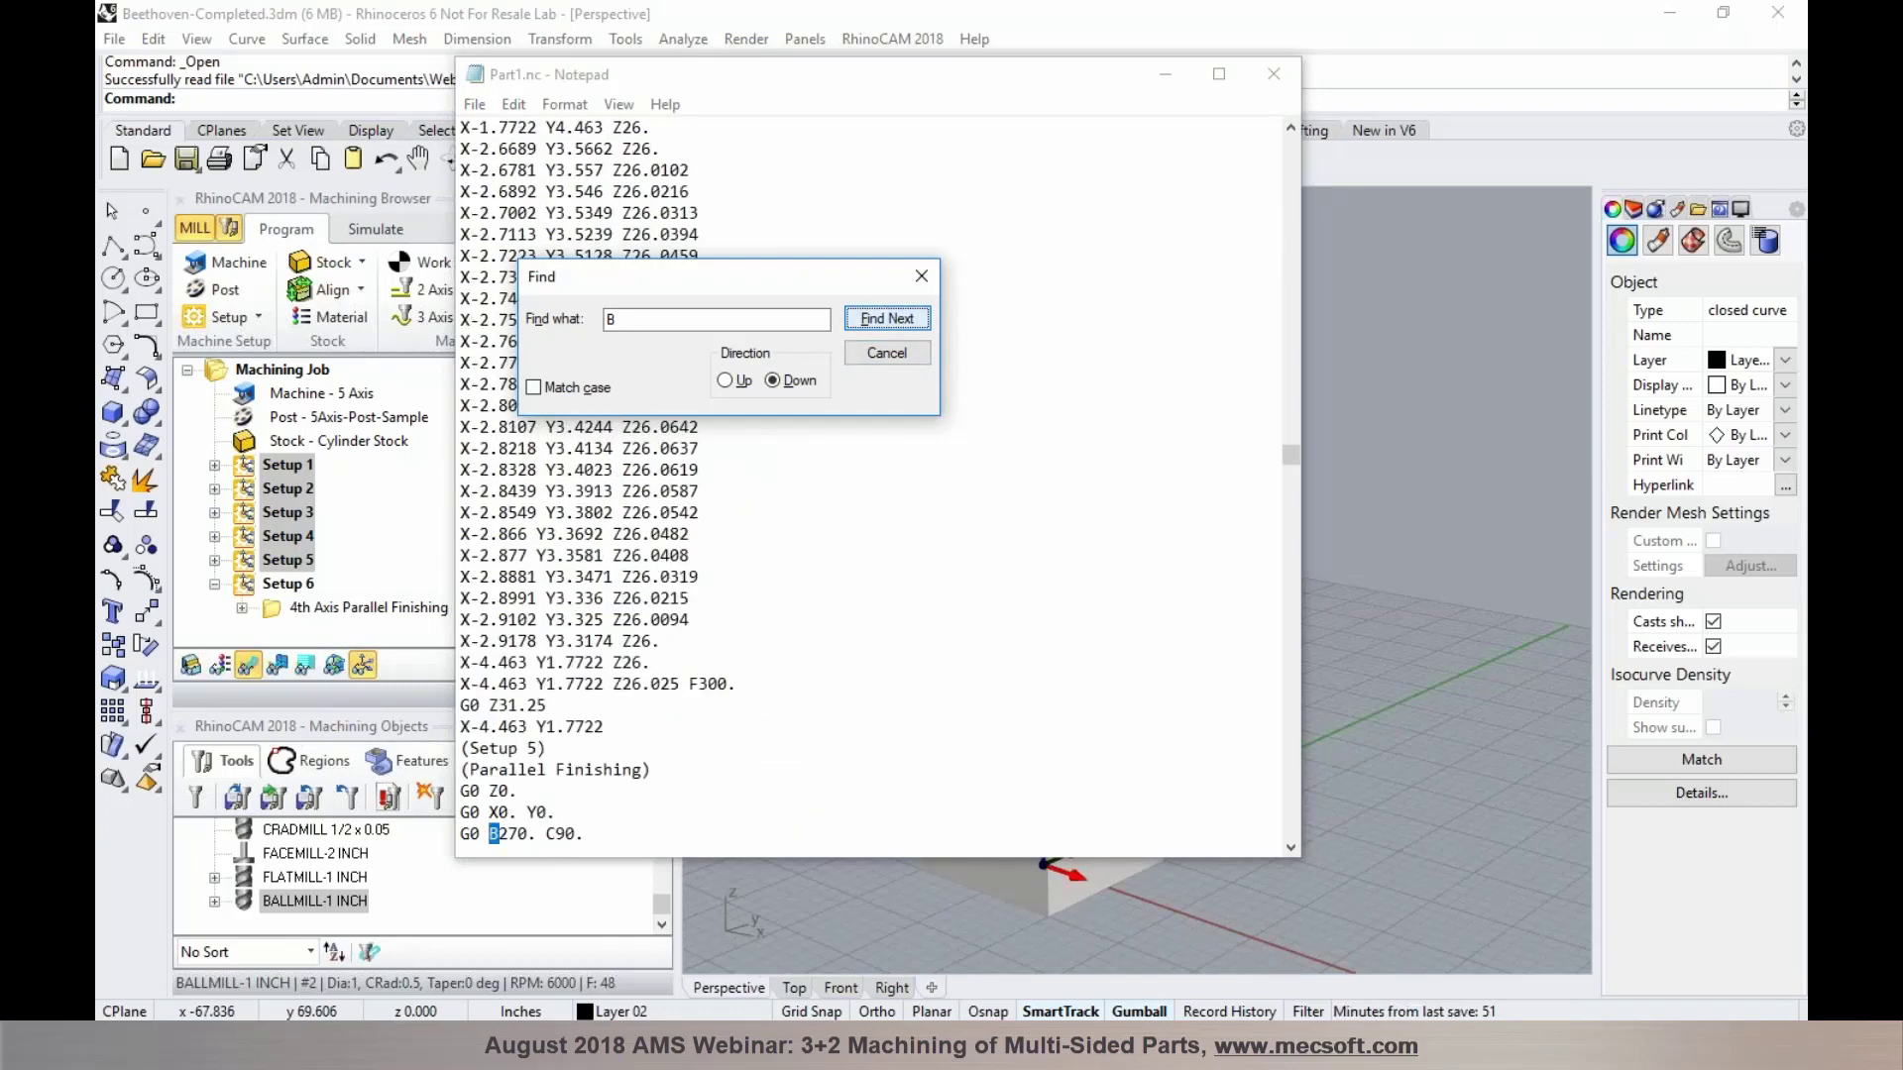
left_click(891, 318)
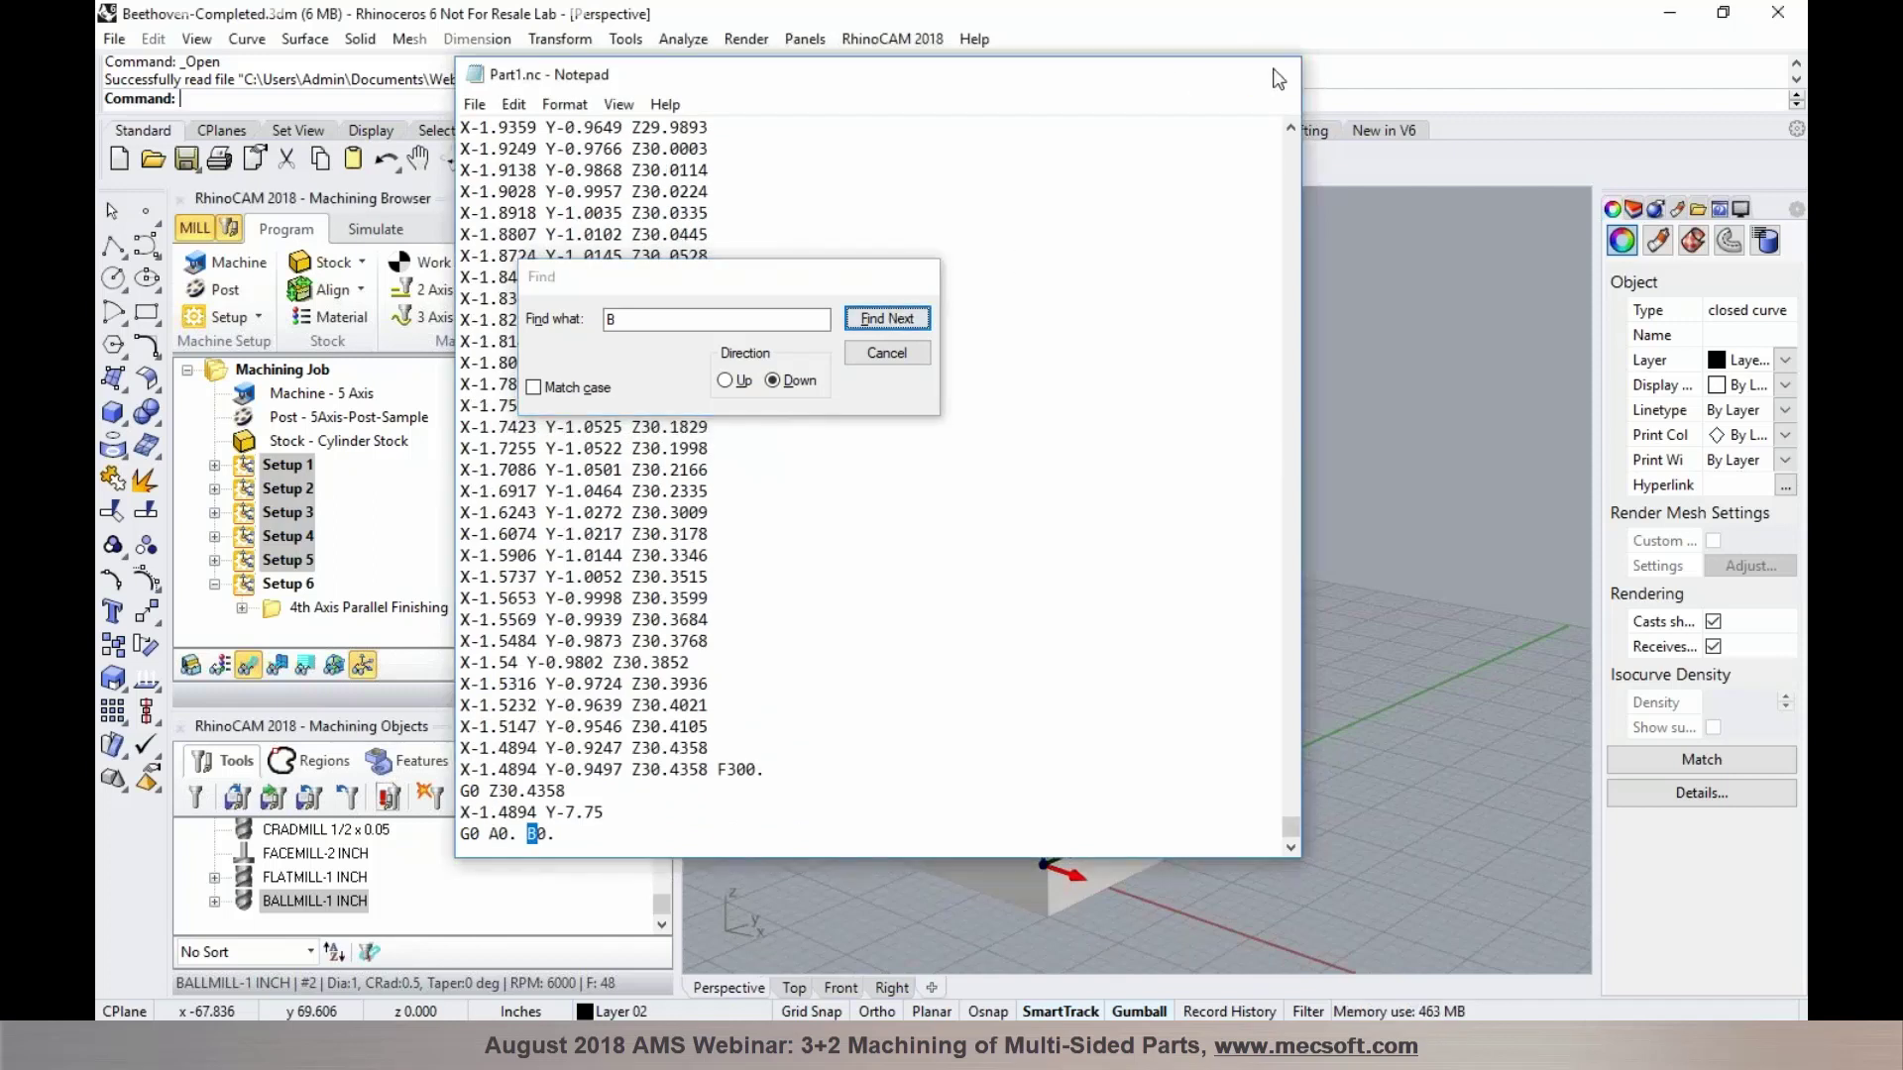
left_click(1274, 74)
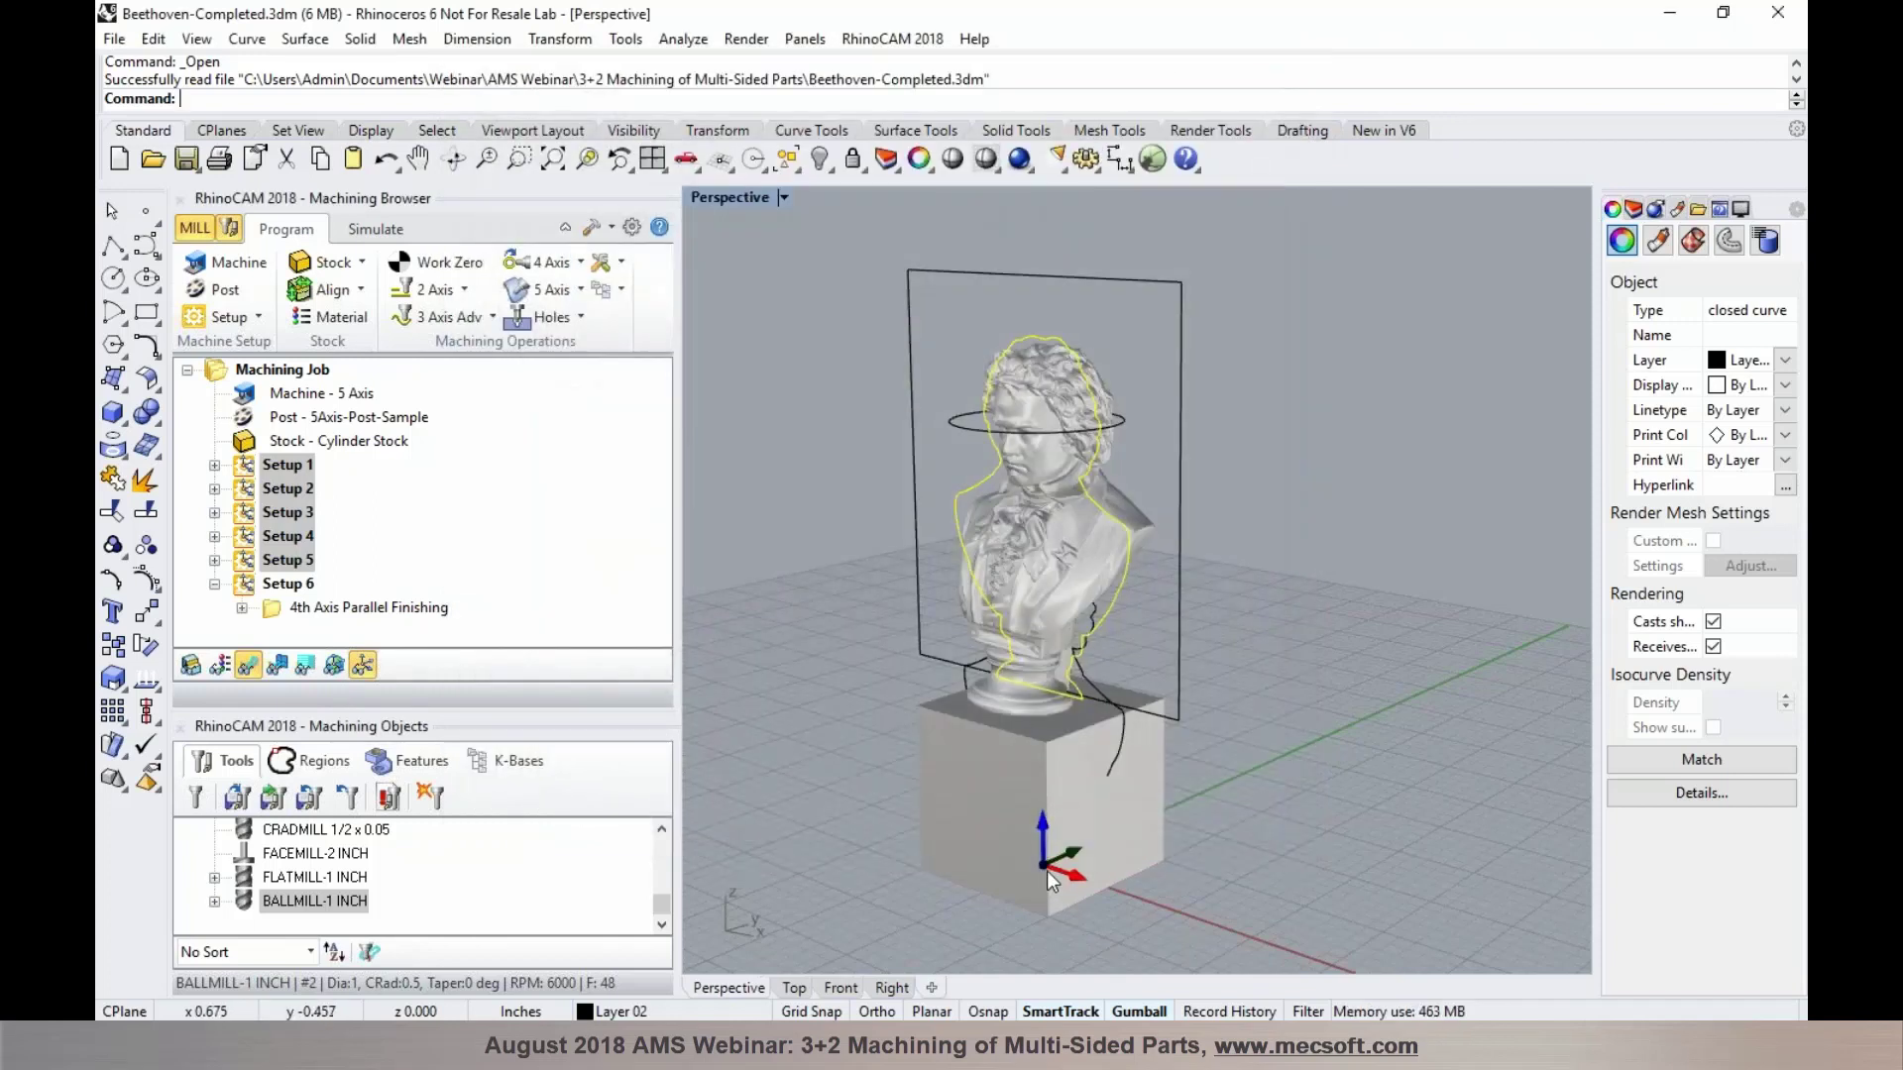
Review the coordinate system orientations of Setups 2 through 5 one after another, and clear the geometry selection
left_click(256, 491)
left_click(255, 509)
left_click(255, 513)
left_click(259, 537)
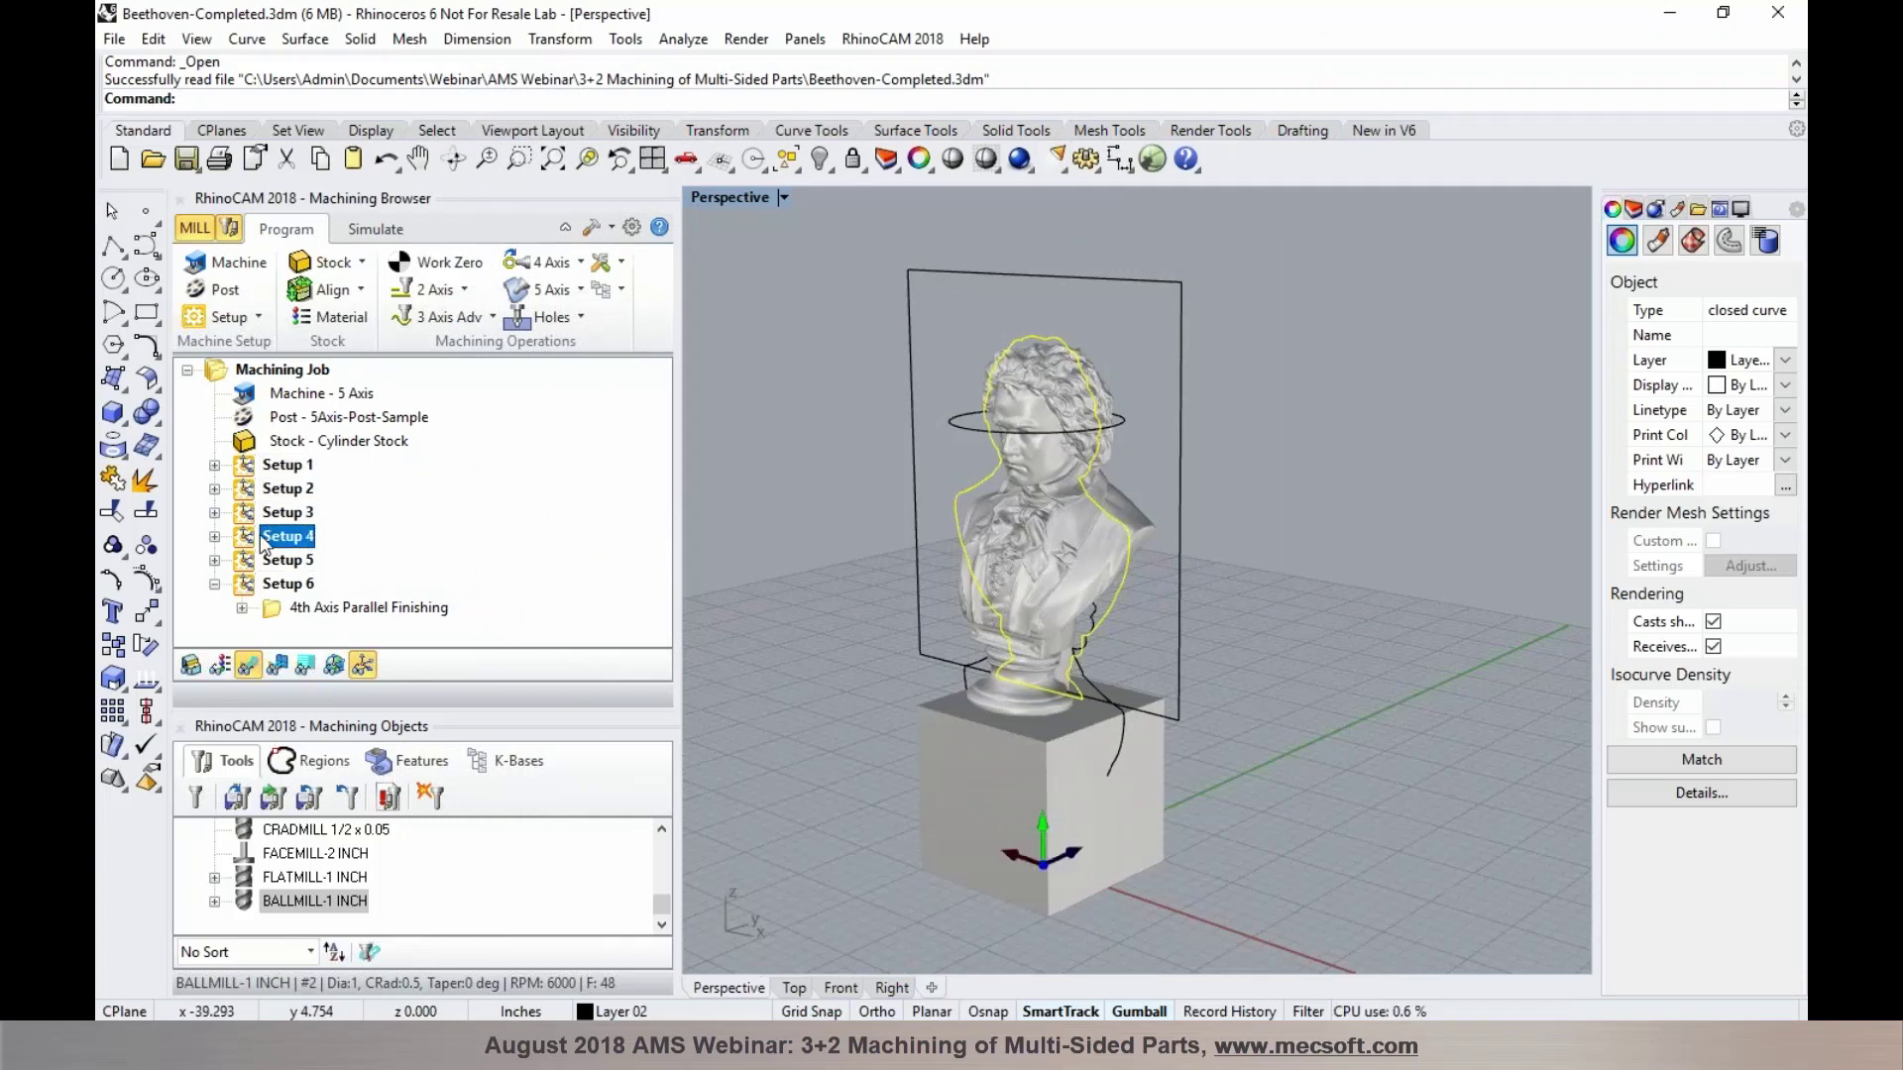
left_click(264, 561)
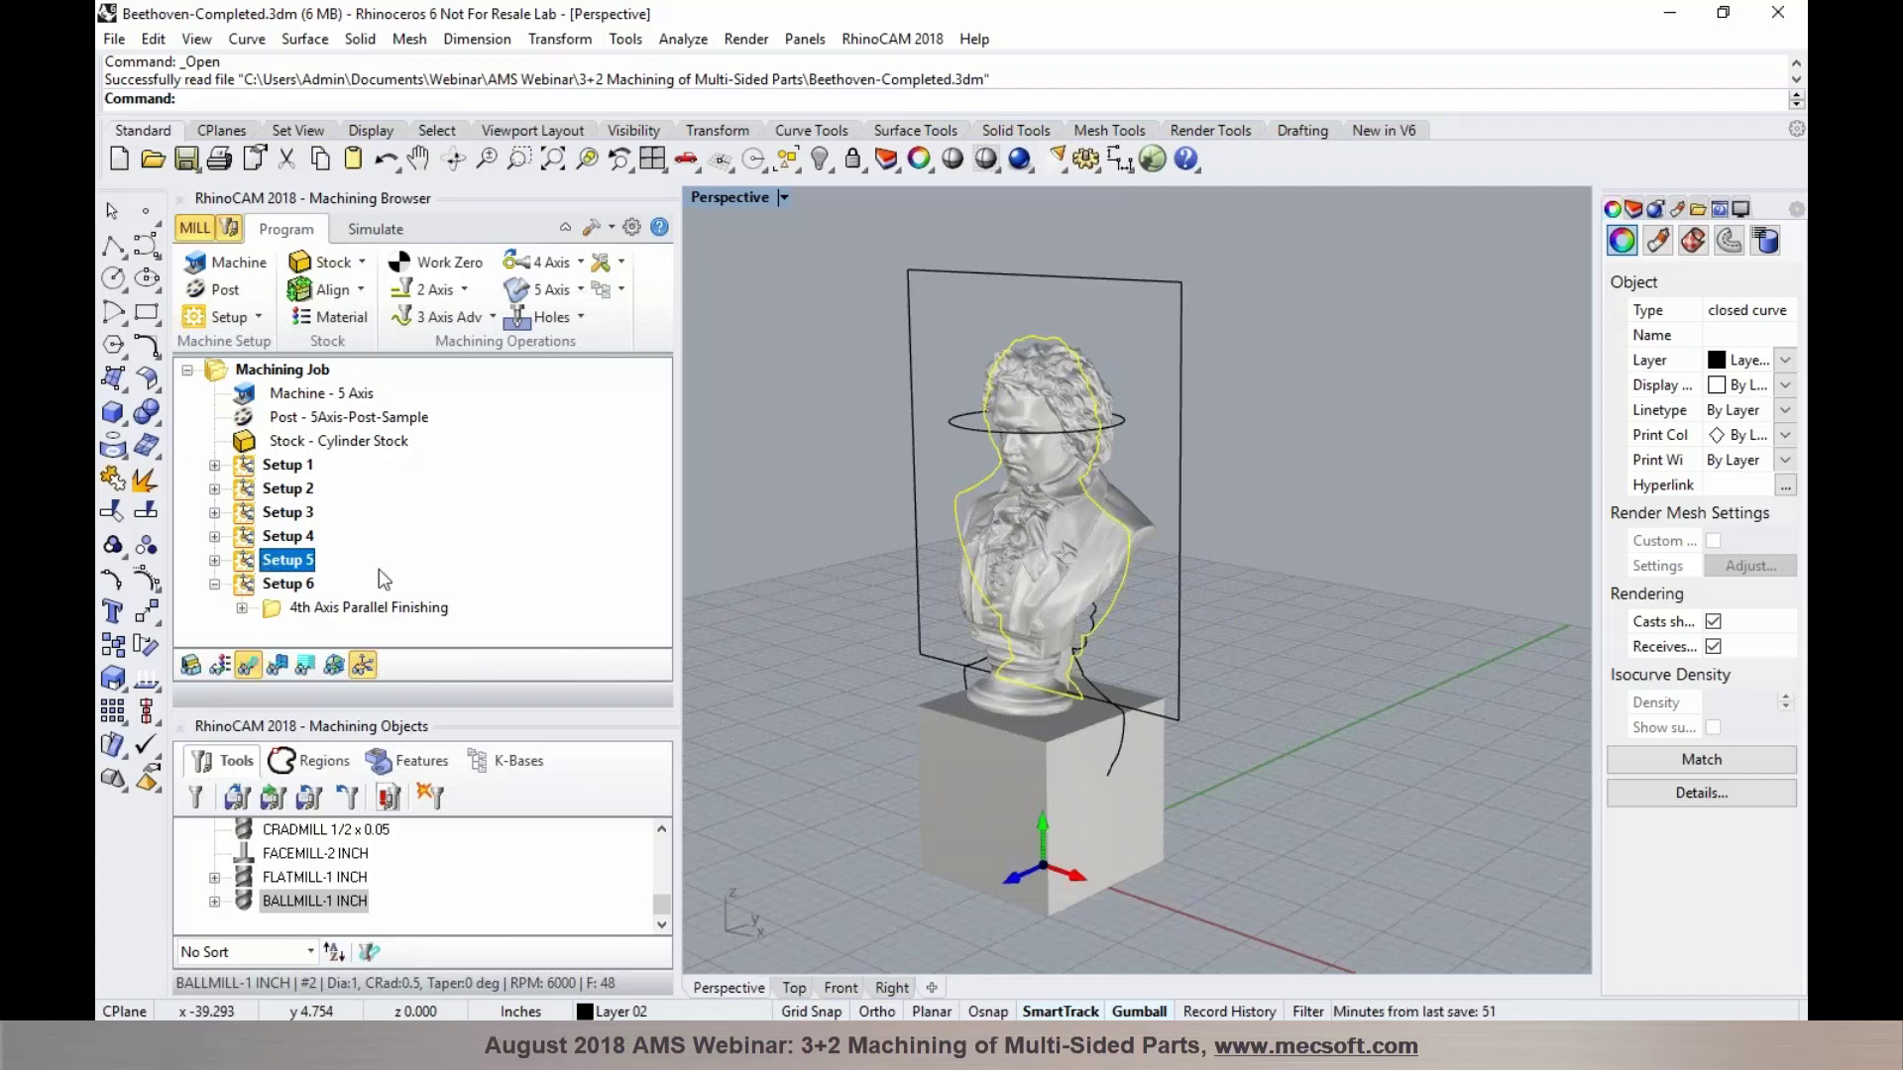
left_click(711, 570)
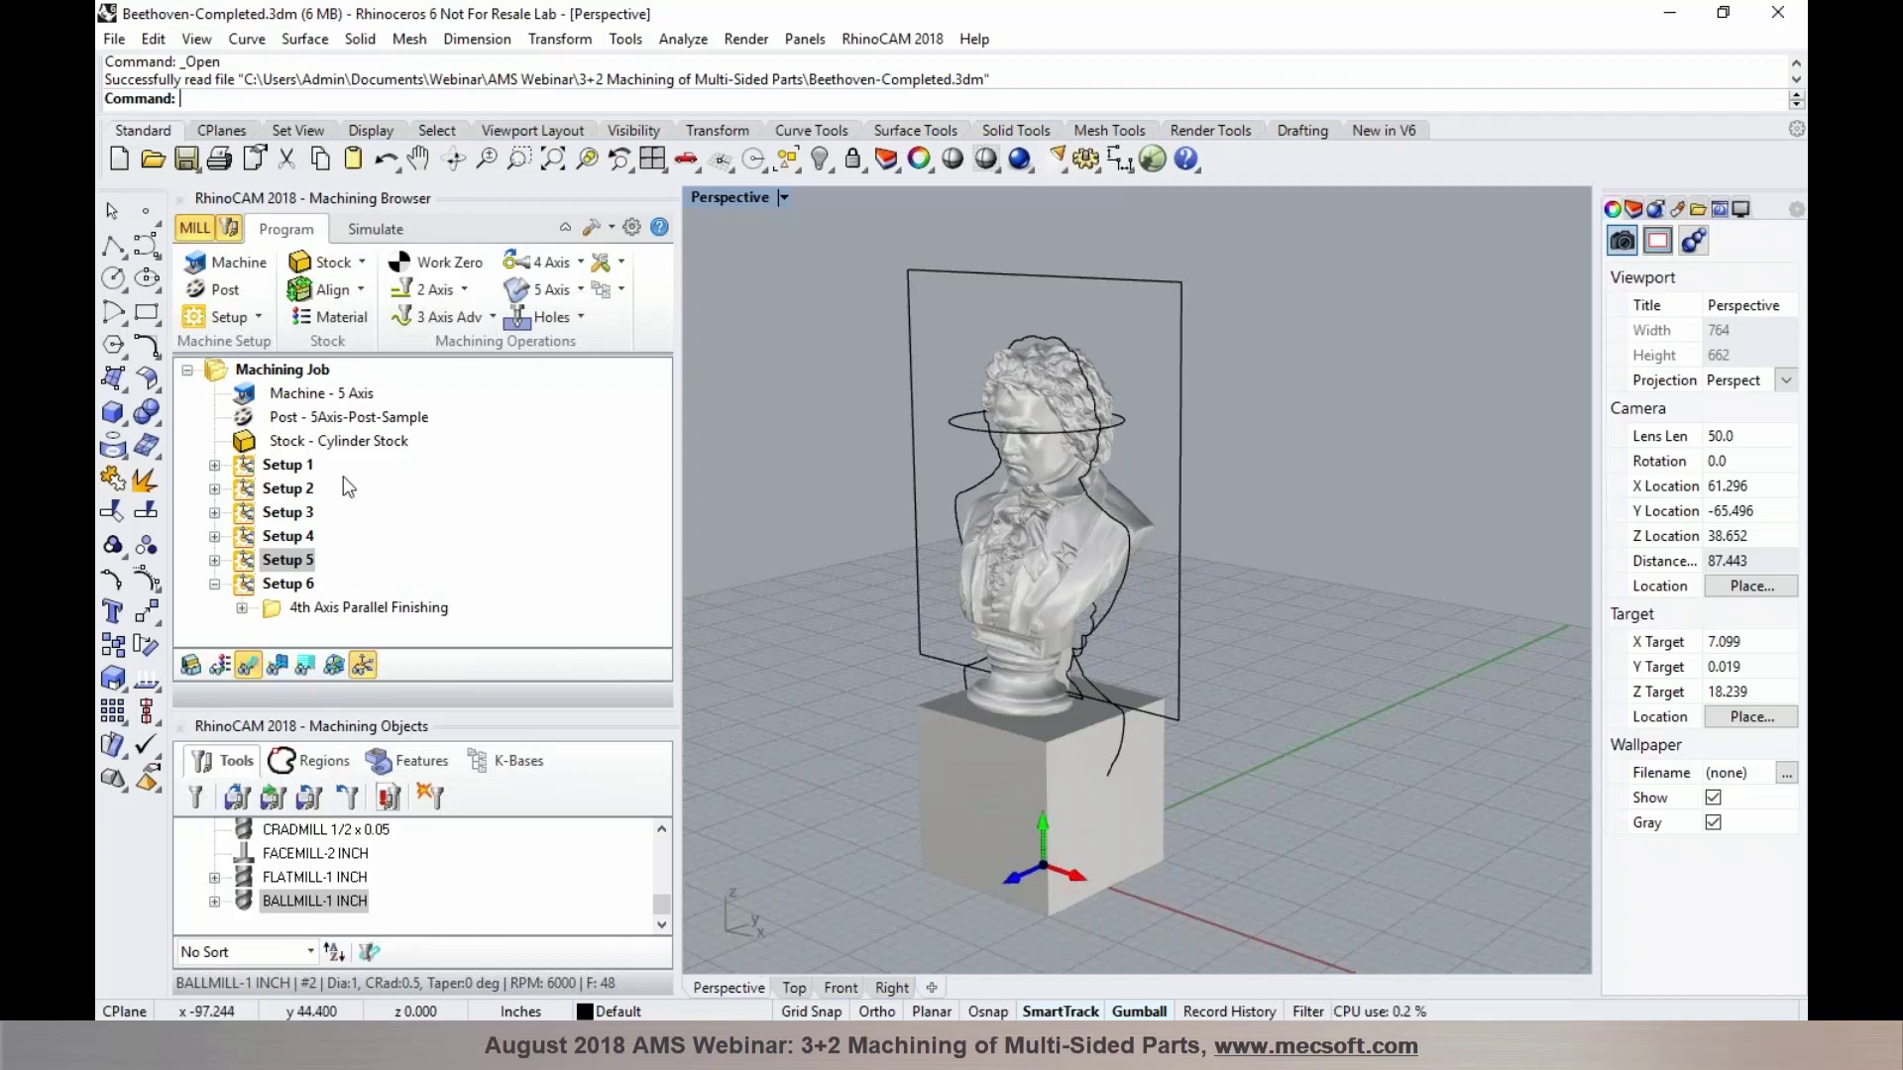
Display the Horizontal Re-Roughing toolpath of Setup 2 and view the commands available for that setup
left_click(258, 490)
left_click(214, 488)
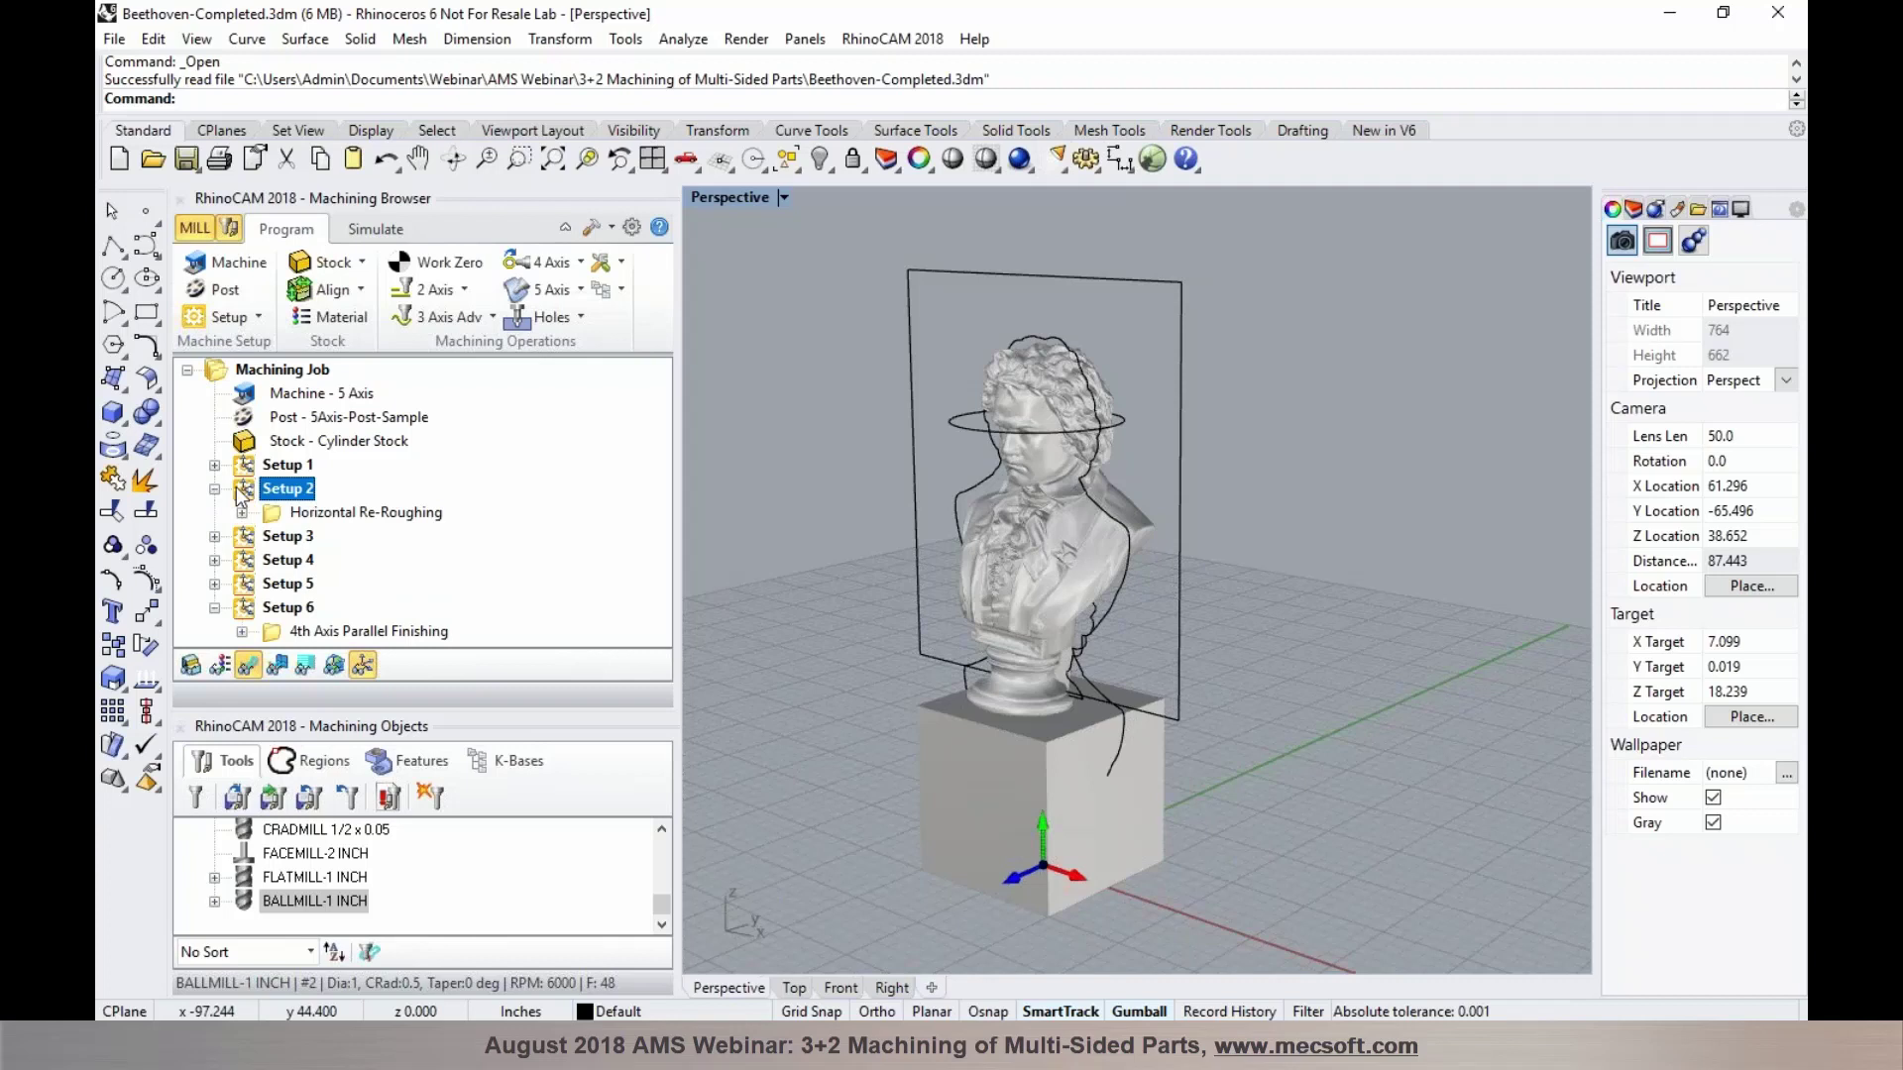
left_click(317, 514)
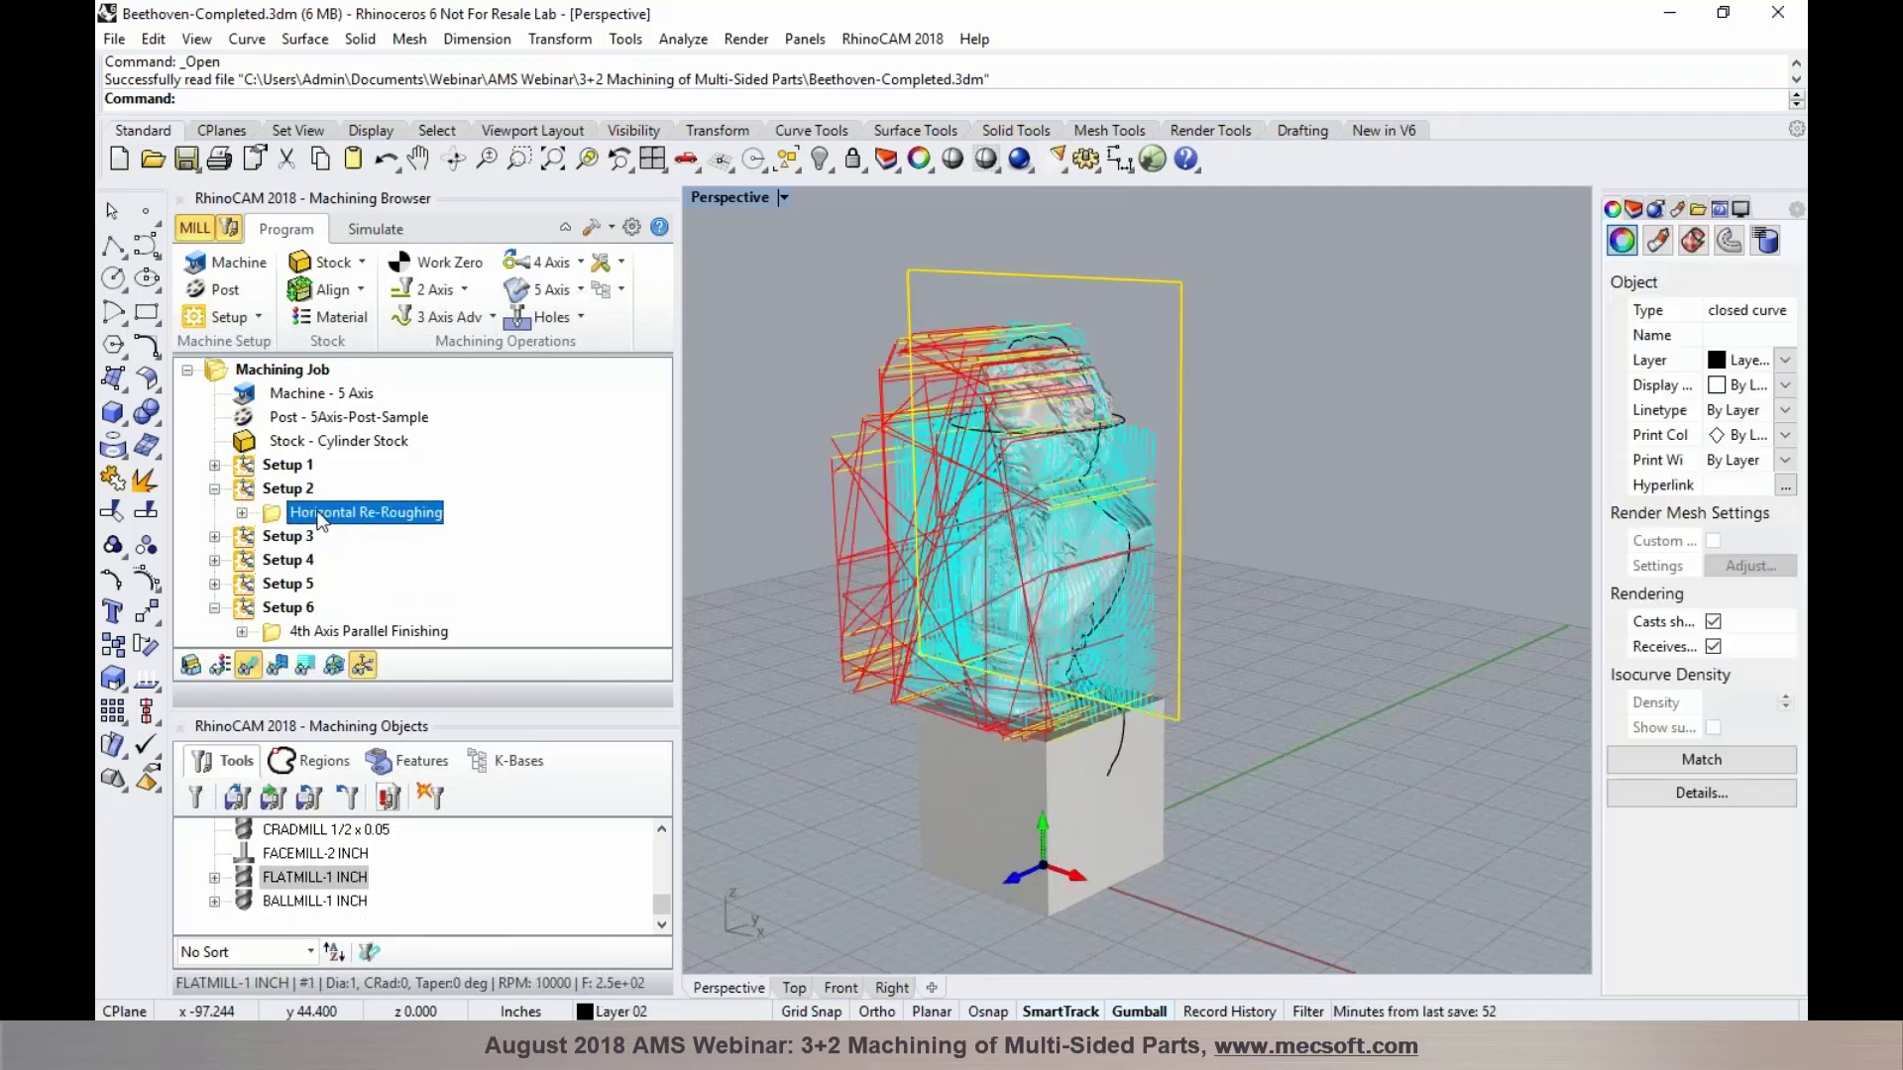
left_click(295, 491)
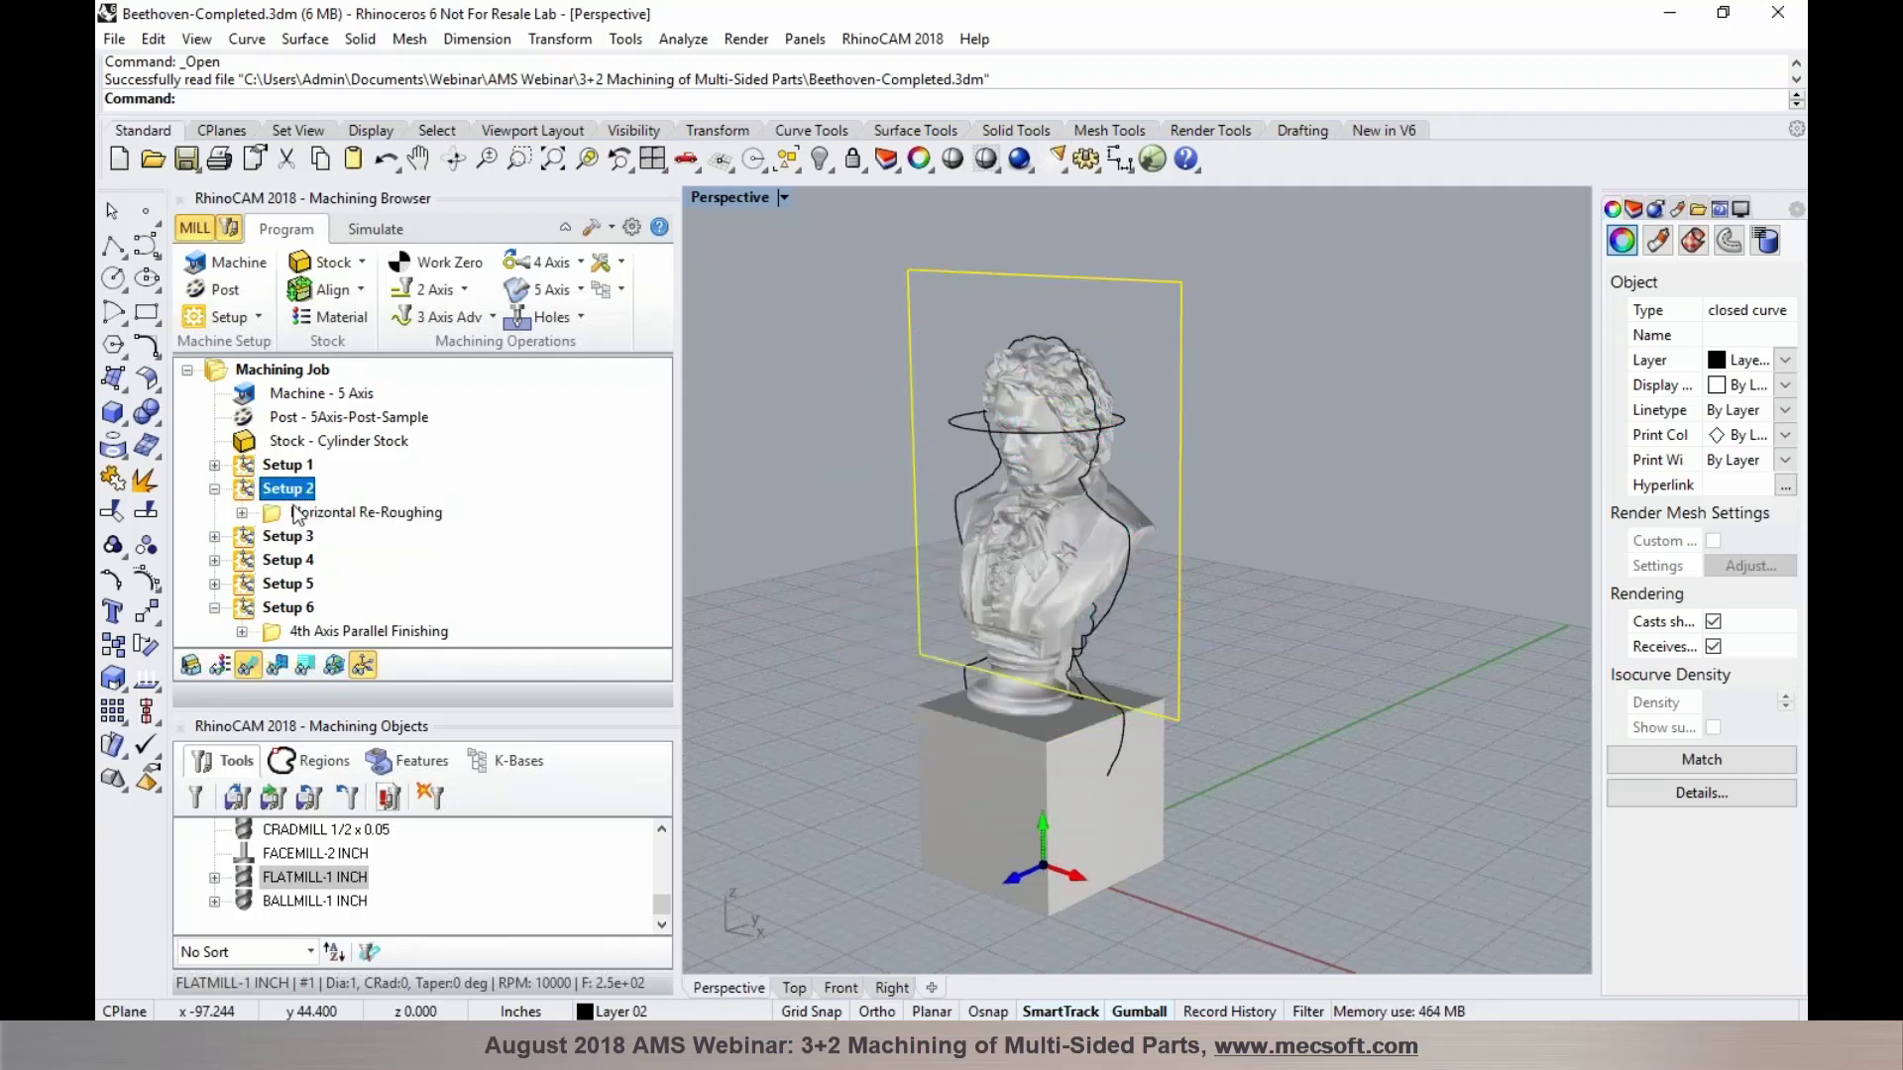
right_click(299, 487)
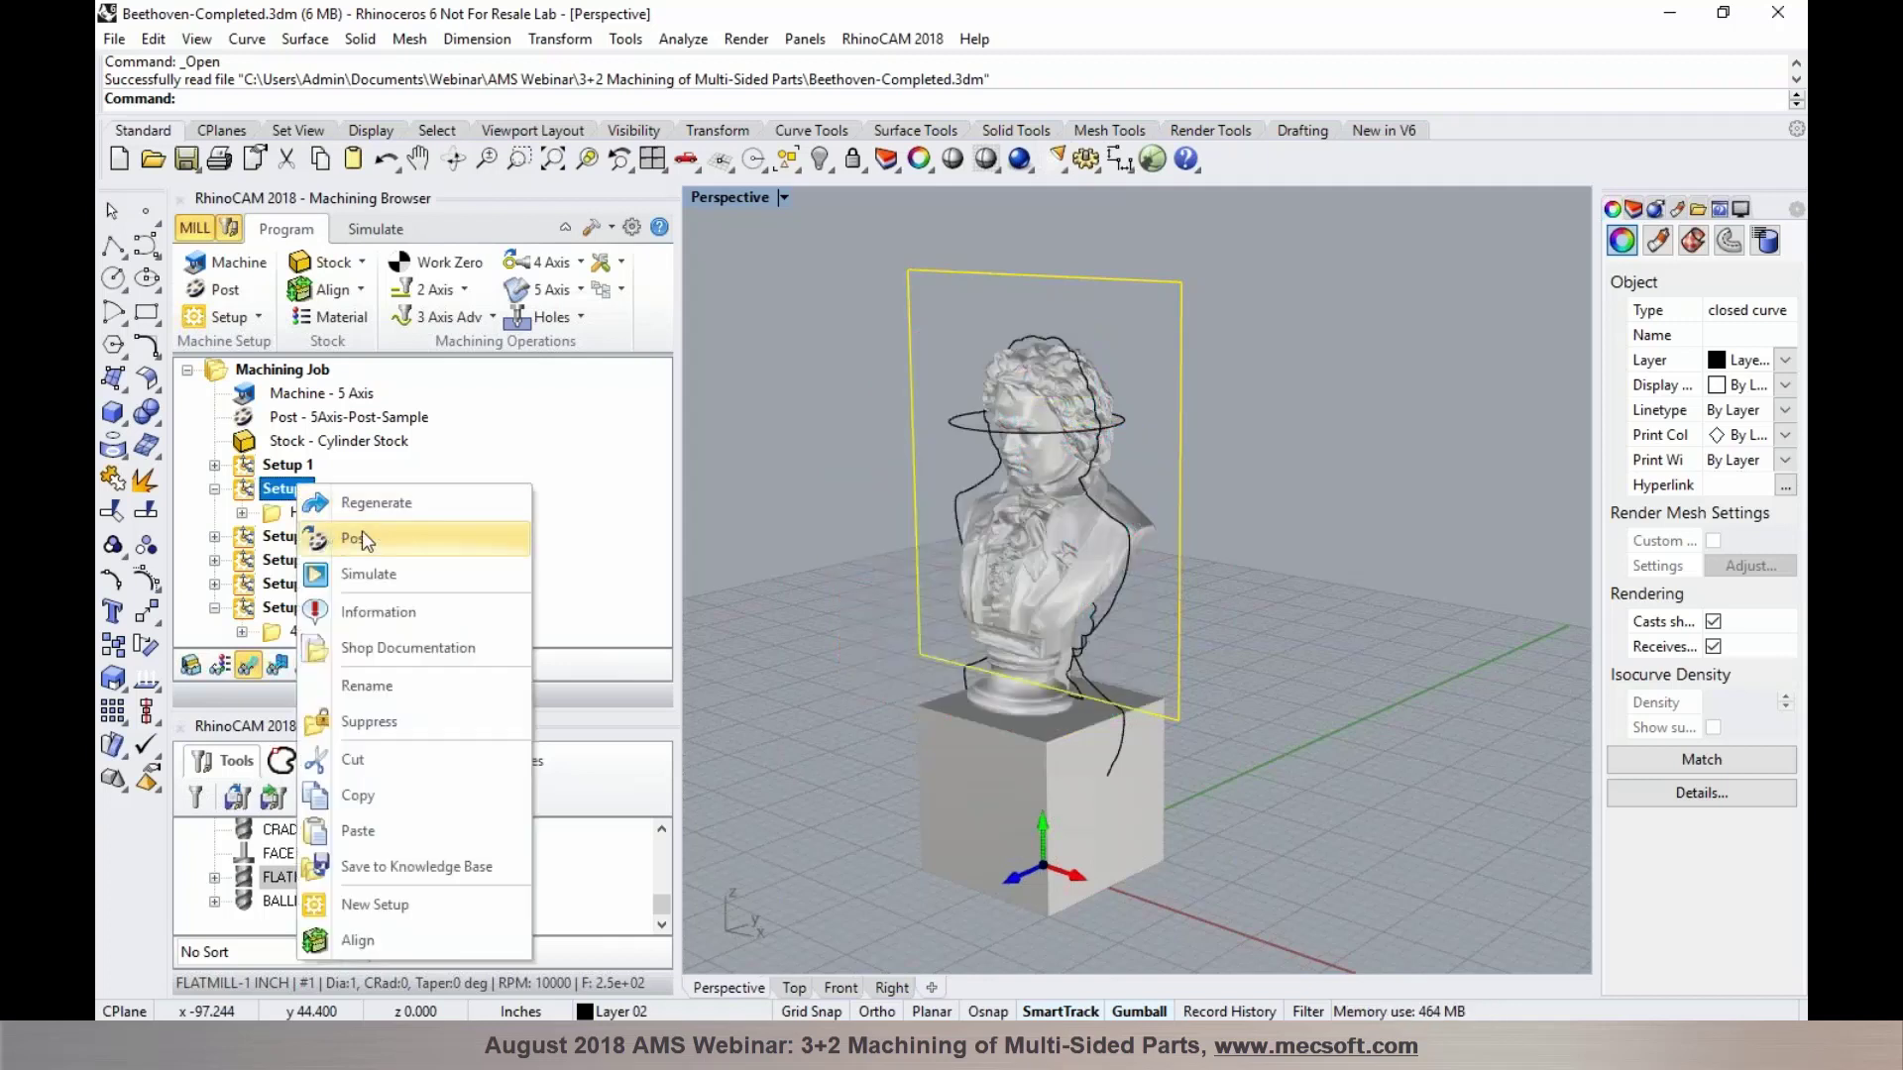
left_click(763, 516)
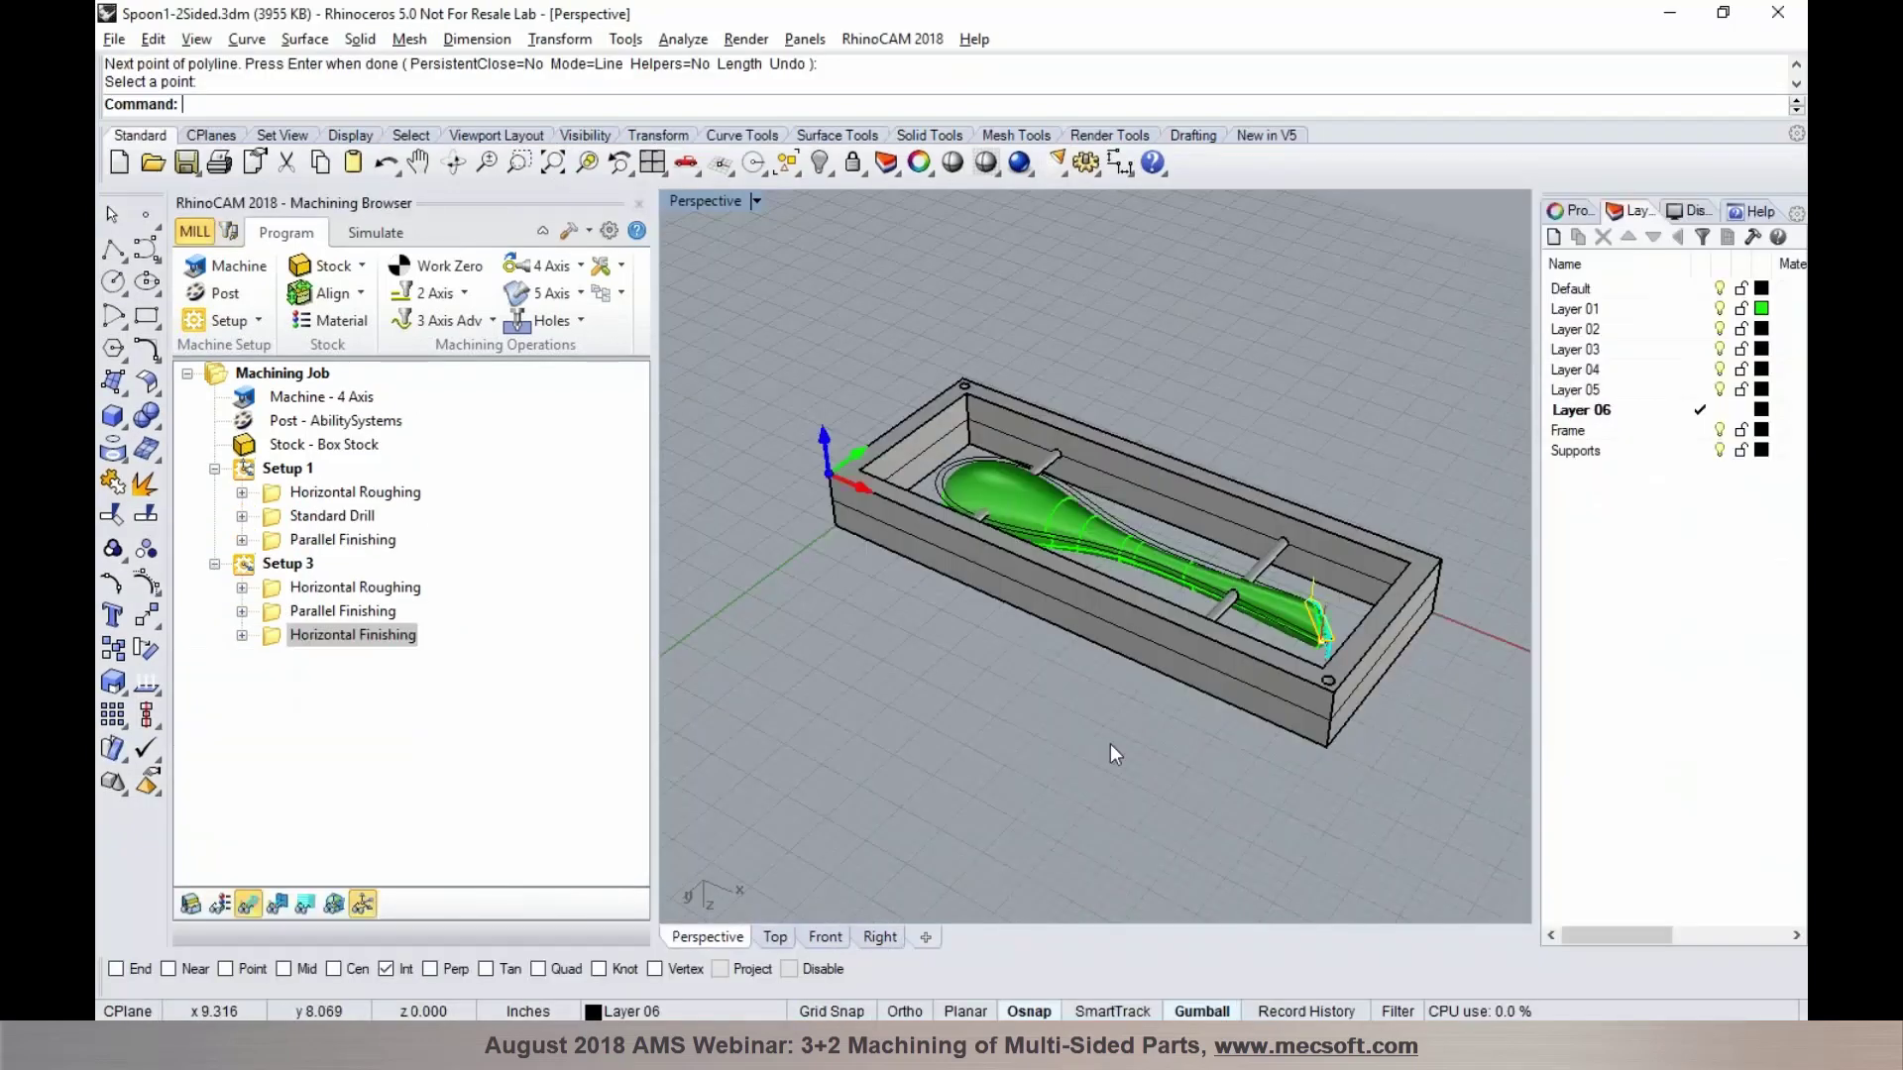
Switch to the Rhinoceros 5.0 session and open Assembly.3dm, discarding the changes to Spoon1-2Sided.3dm
left_click(152, 163)
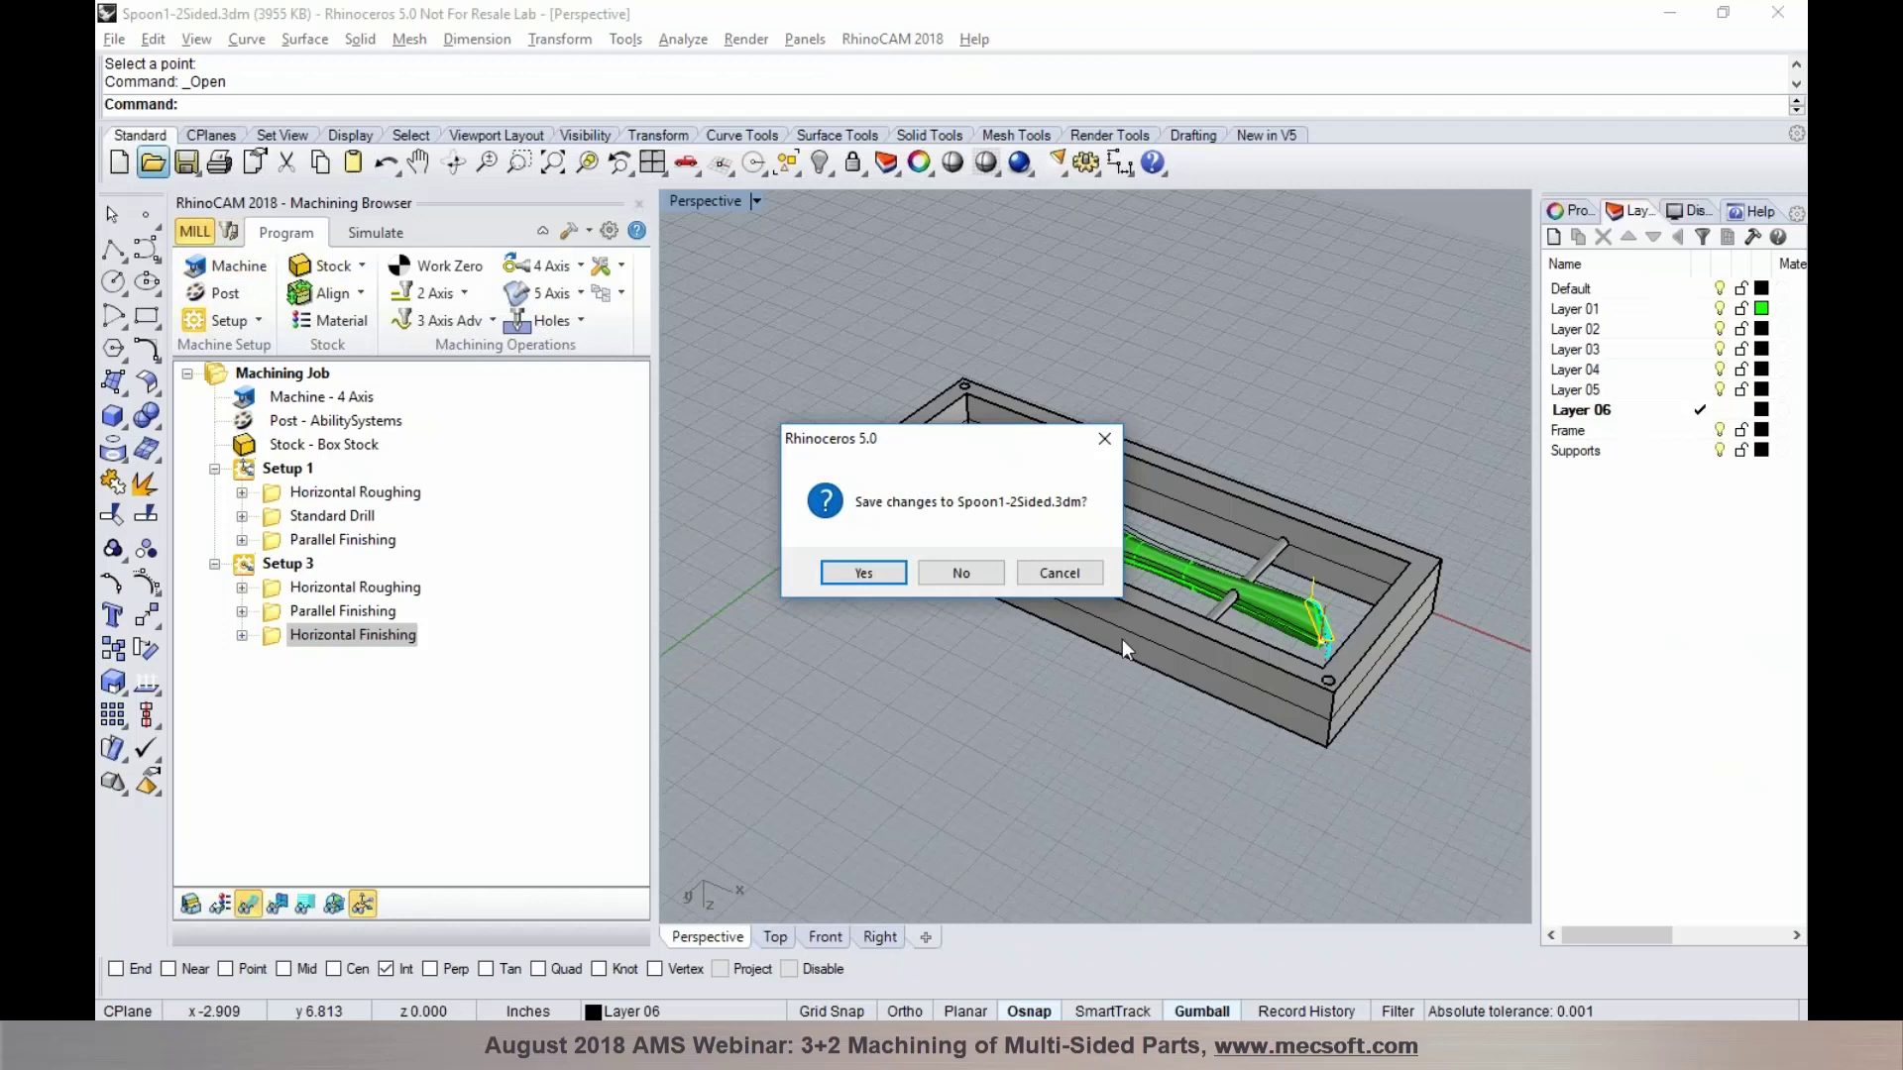
left_click(984, 575)
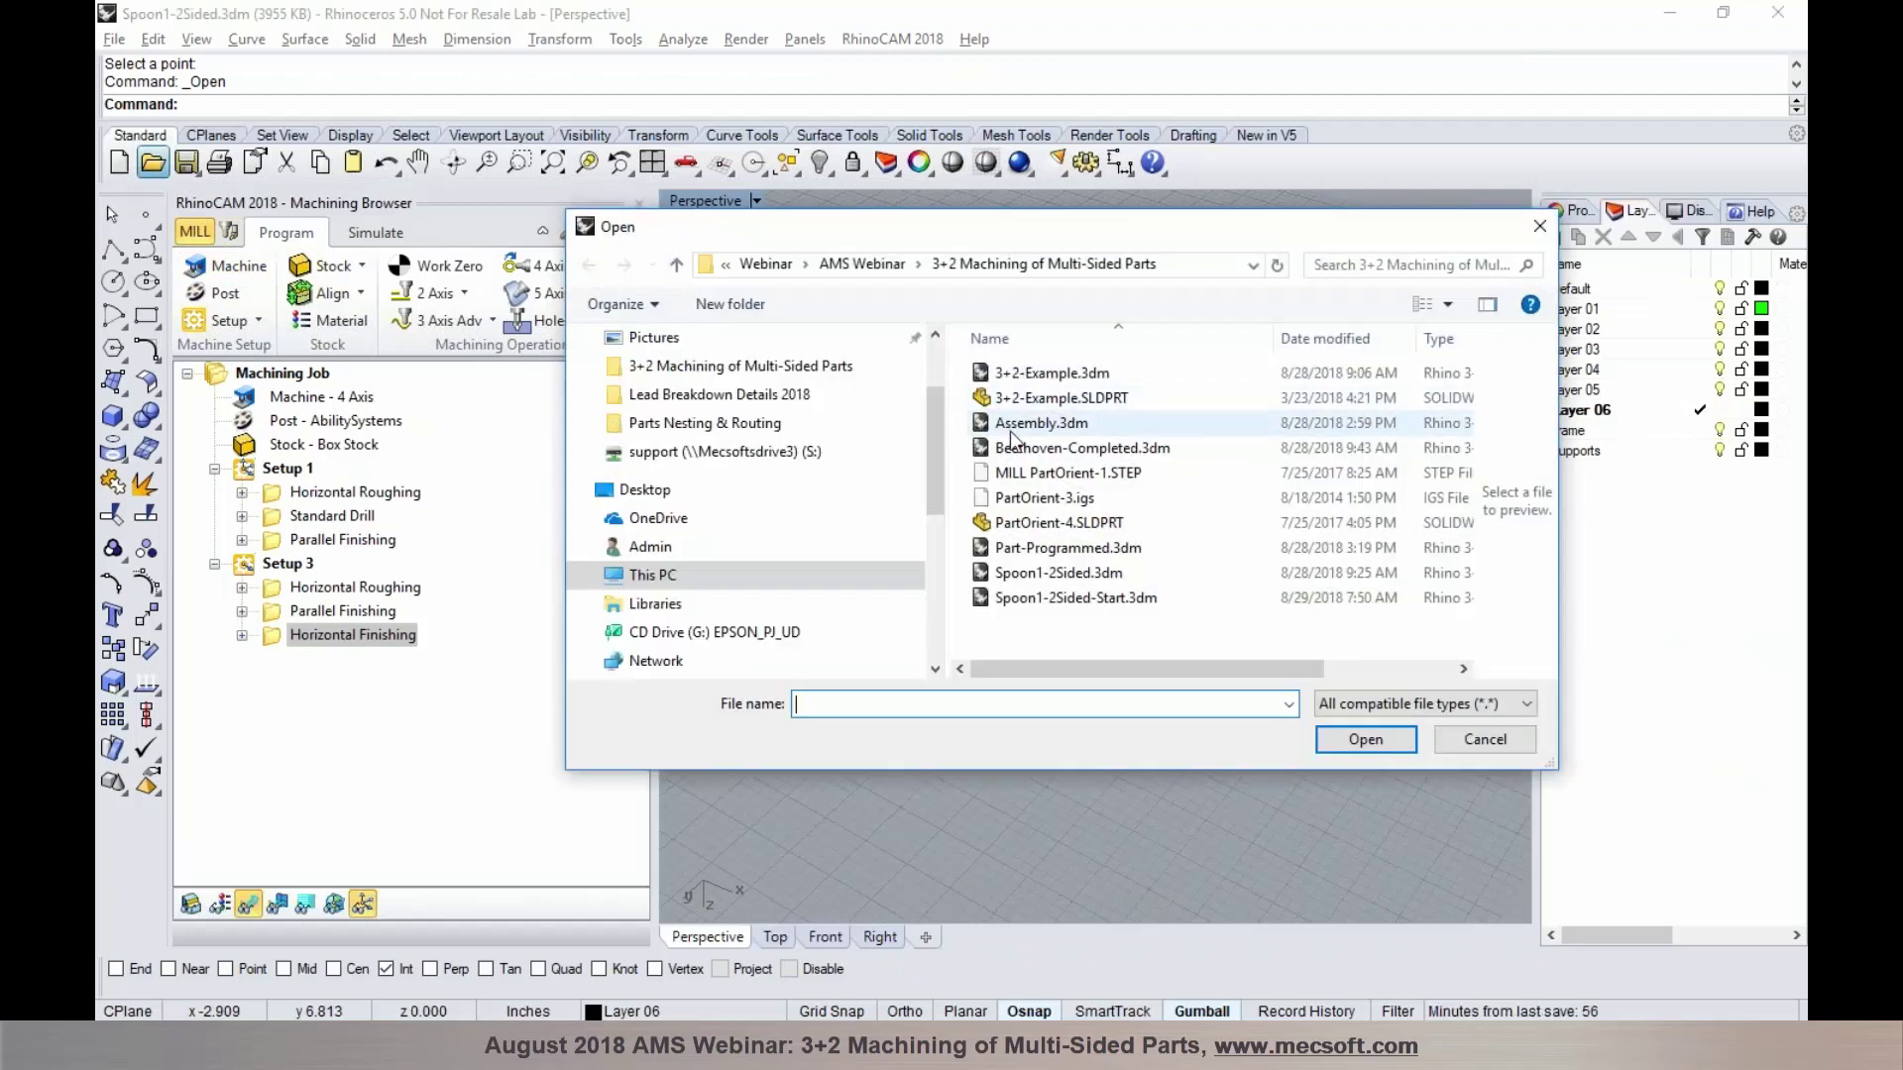
left_click(1041, 423)
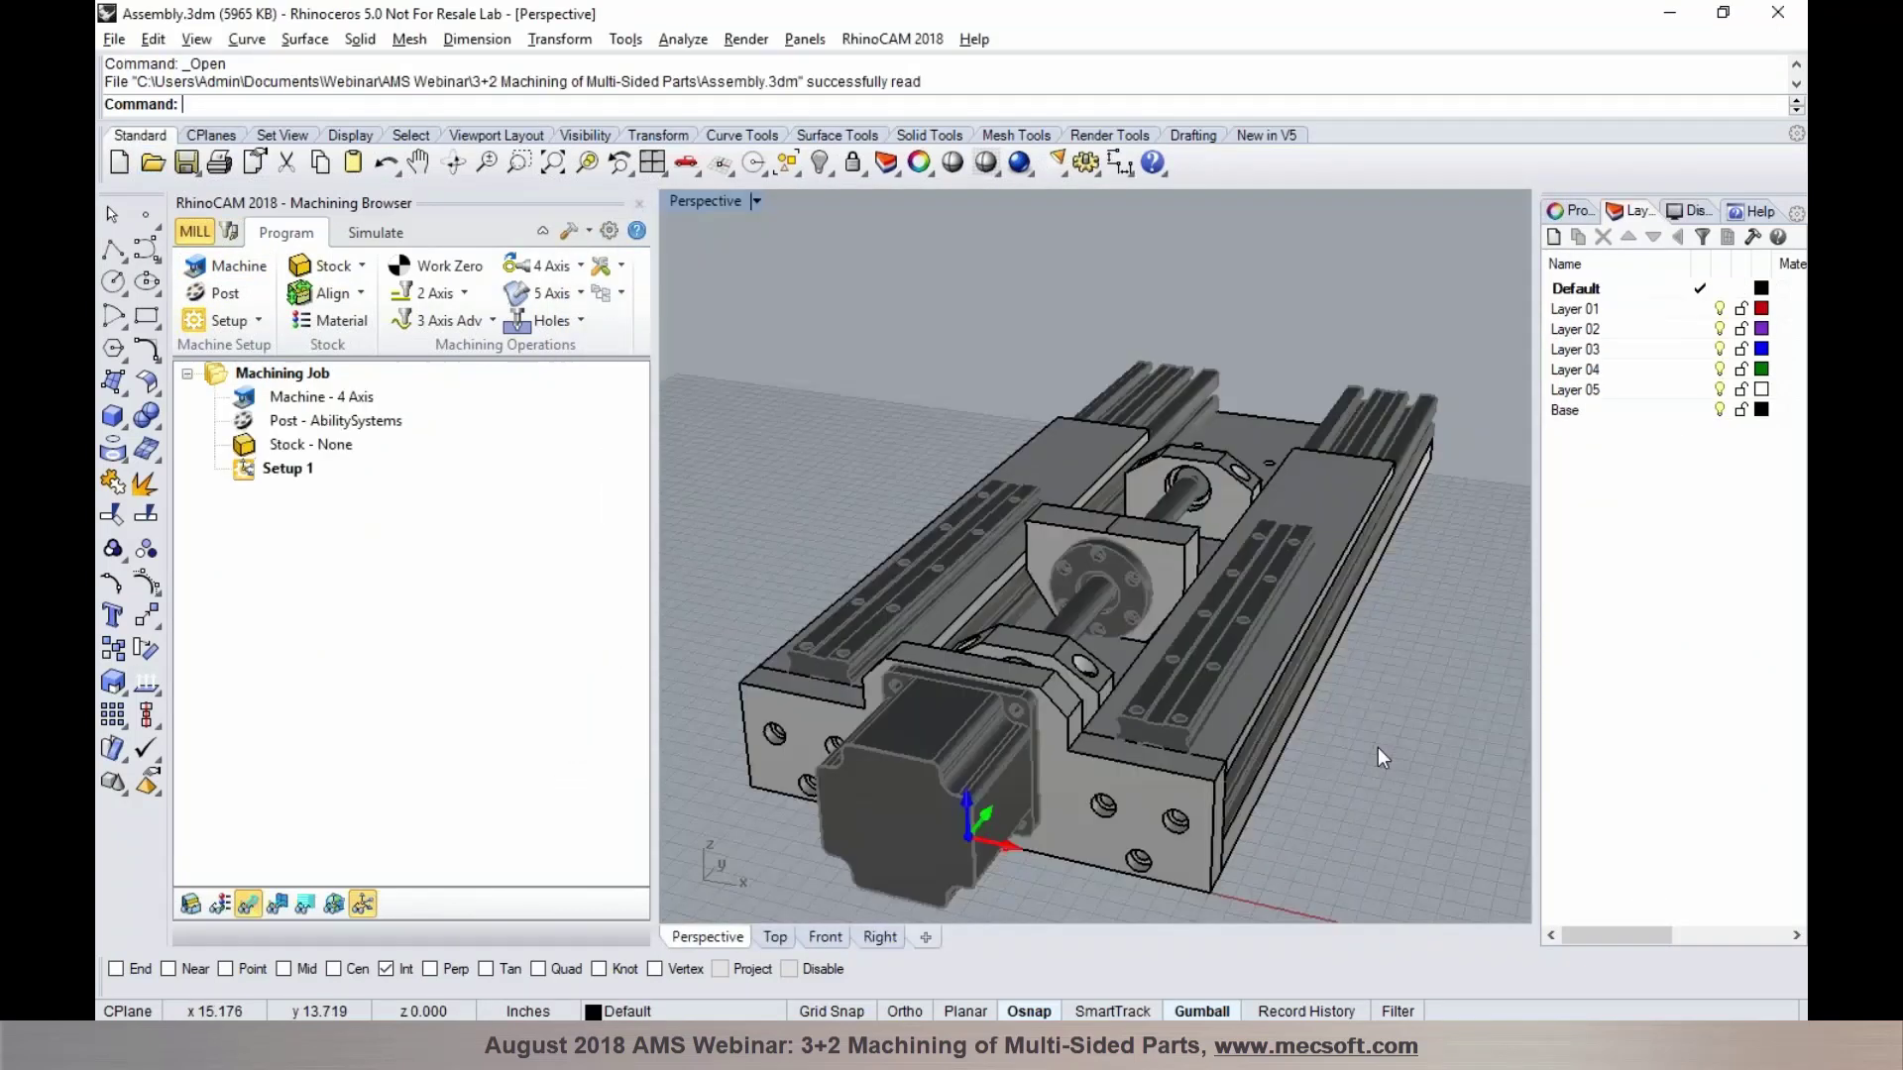
Isolate the chamfered bearing block beside the red shaft coupling by inverting its selection and deleting all other assembly parts
right_click_drag(1329, 730, 969, 692)
scroll(820, 526, "up", 10)
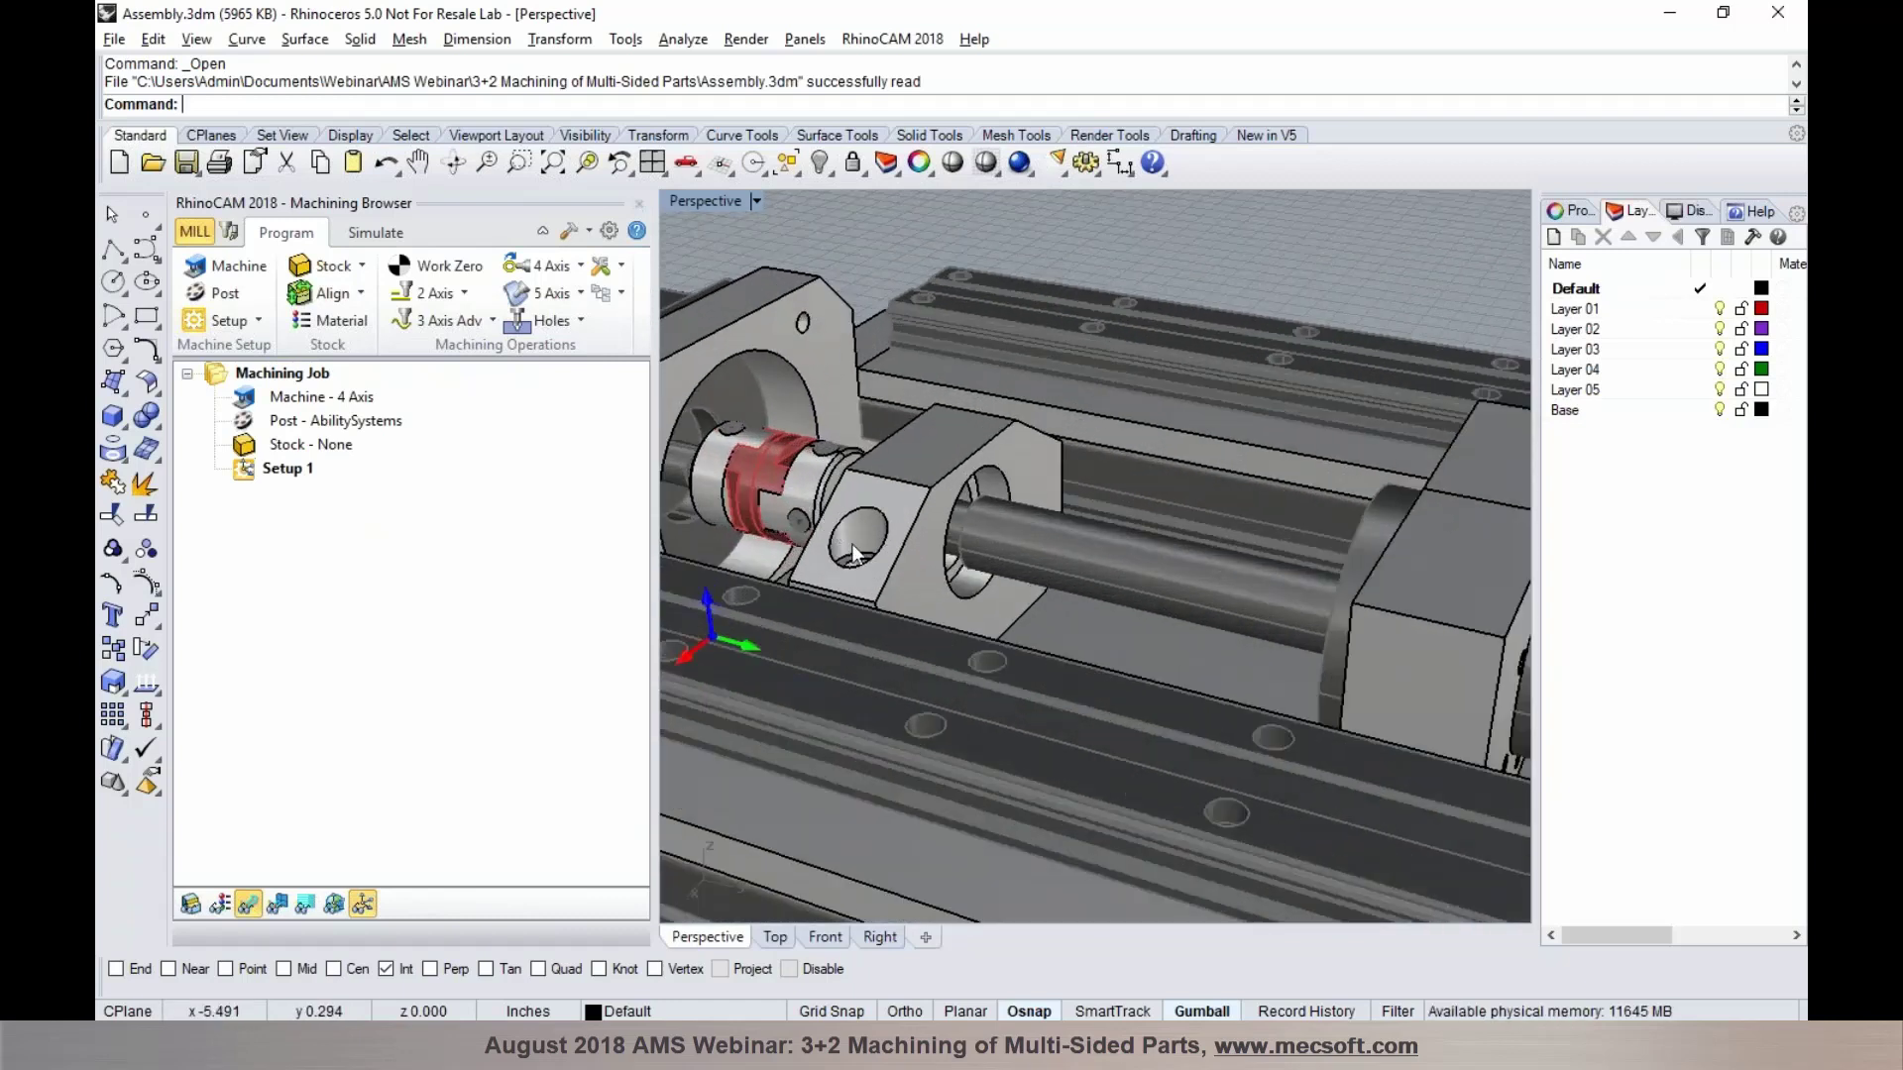
scroll(949, 592, "up", 3)
left_click(928, 582)
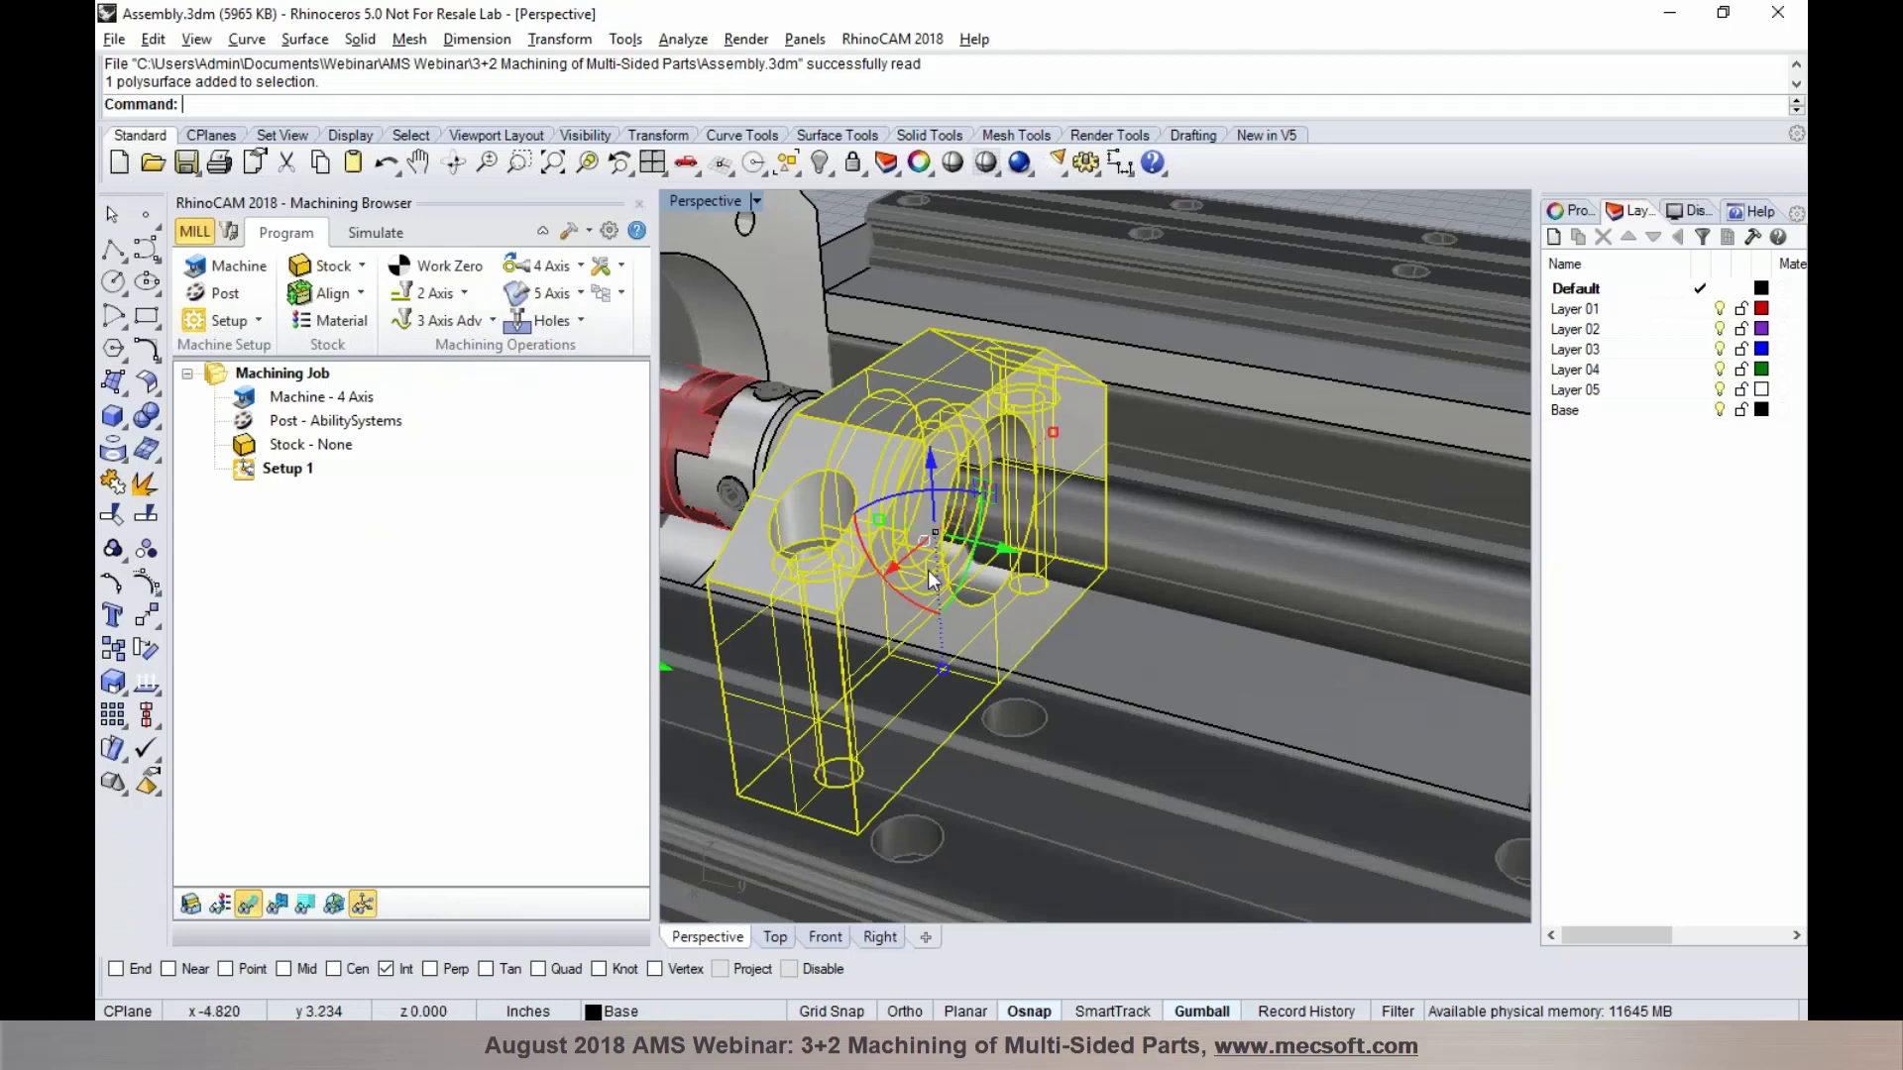
scroll(928, 571, "down", 6)
right_click_drag(1068, 581, 878, 478)
left_click(878, 478)
left_click(969, 684)
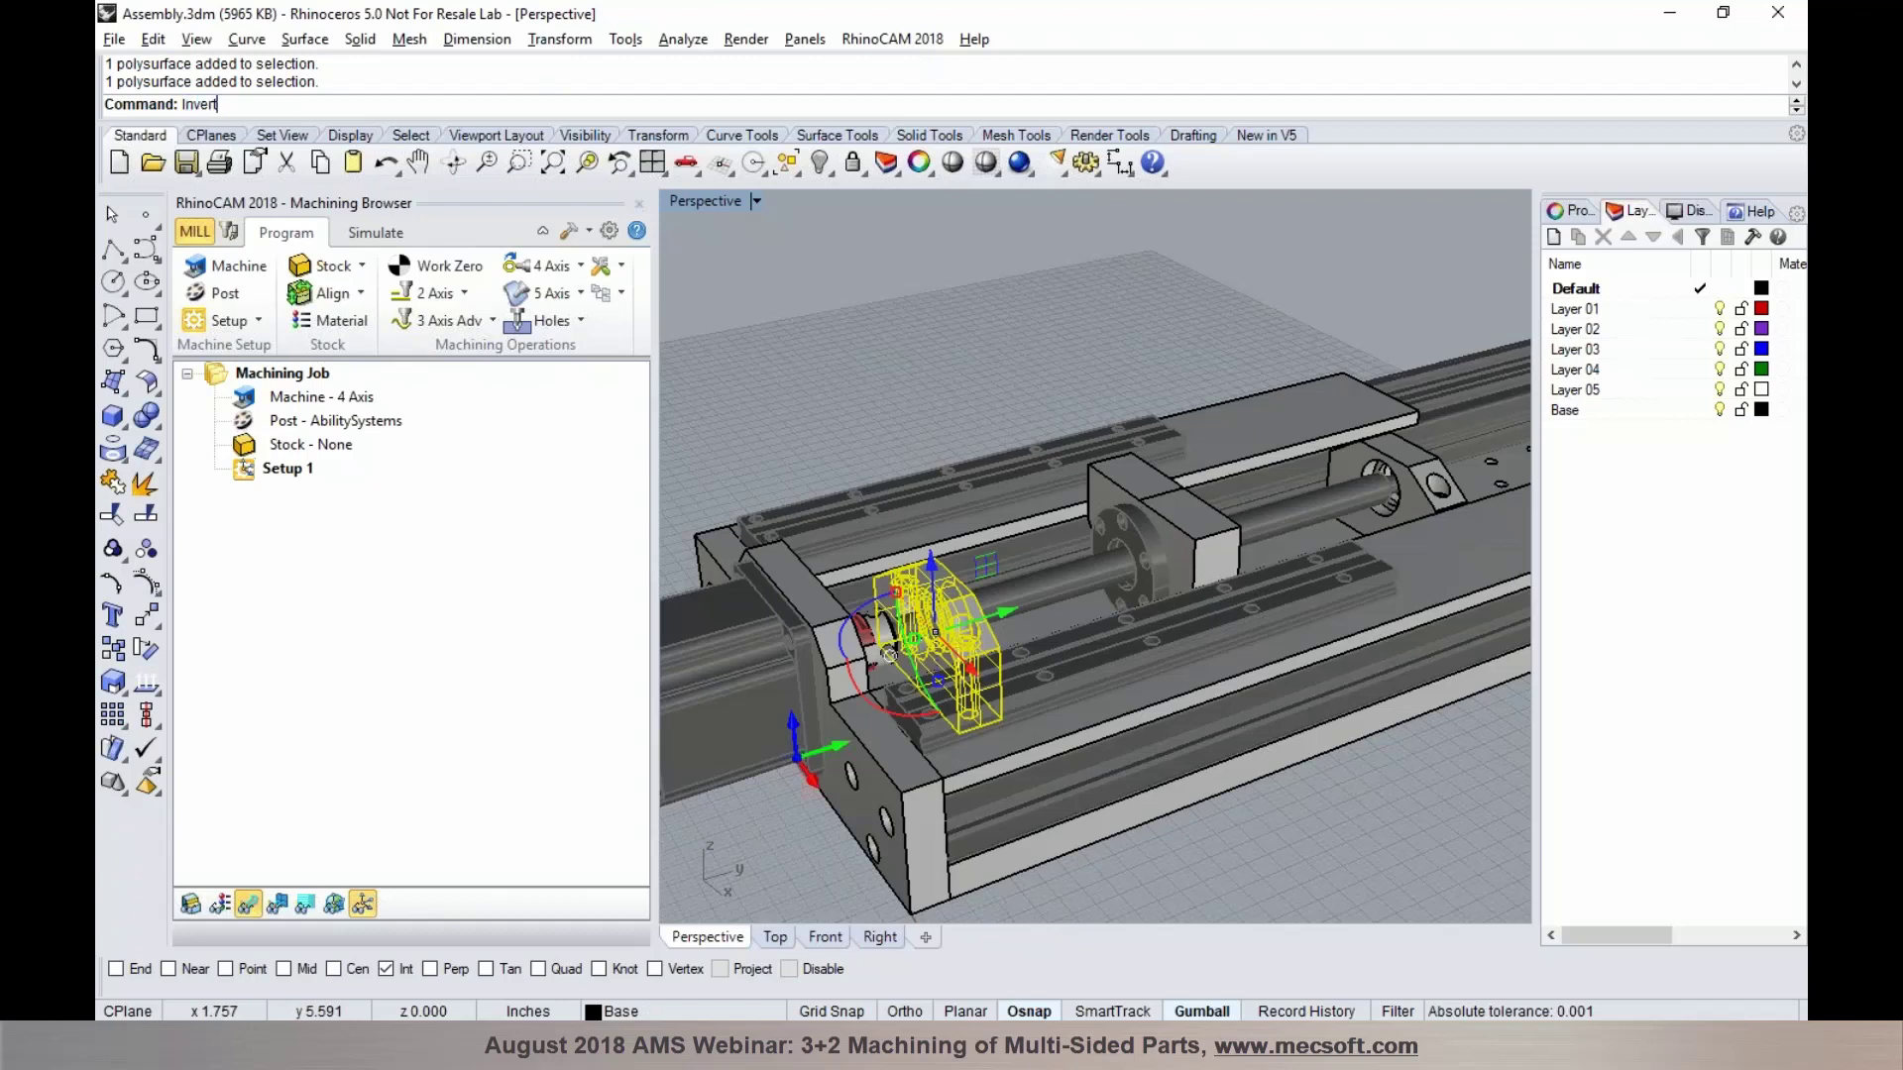
type("Invert")
key("Return")
key("Delete")
right_click_drag(947, 575, 978, 710)
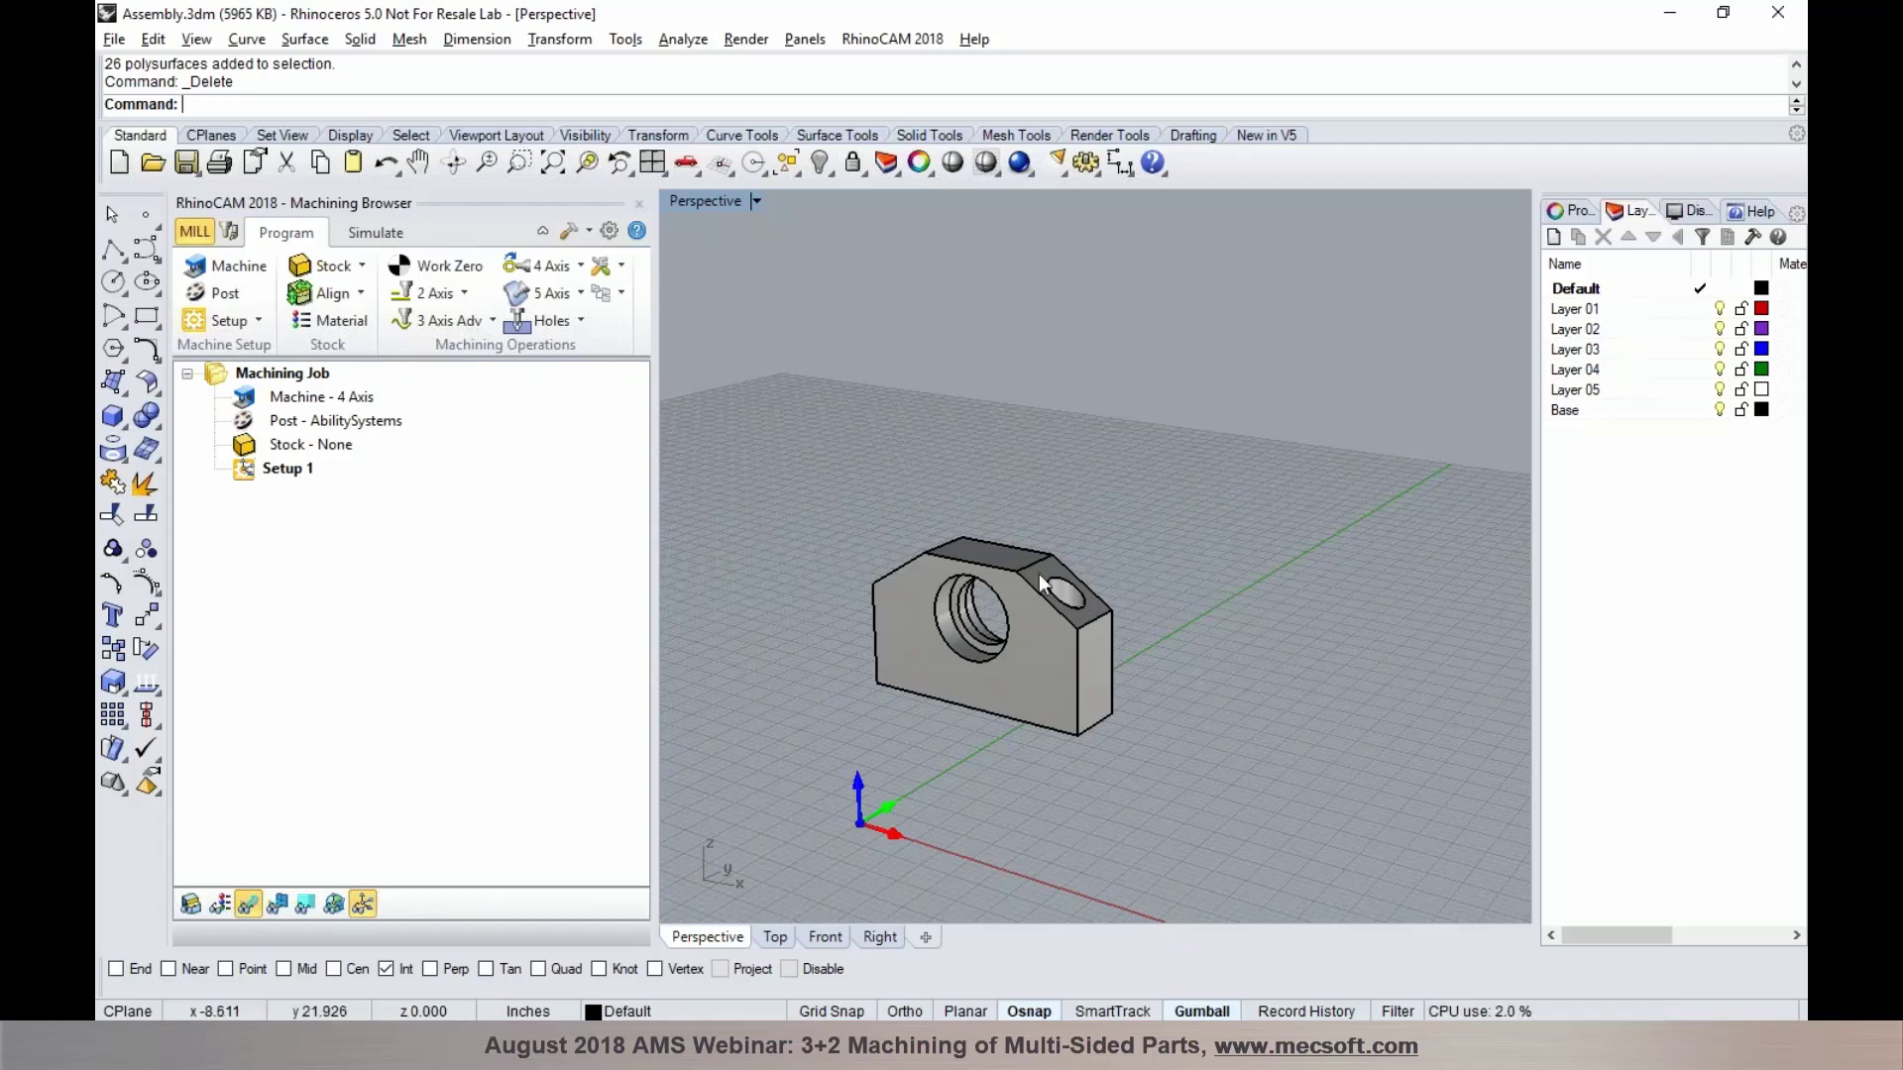
Orient the part with a front look-down direction so the large bore's face points up along Z
scroll(1039, 574, "down", 2)
left_click(258, 323)
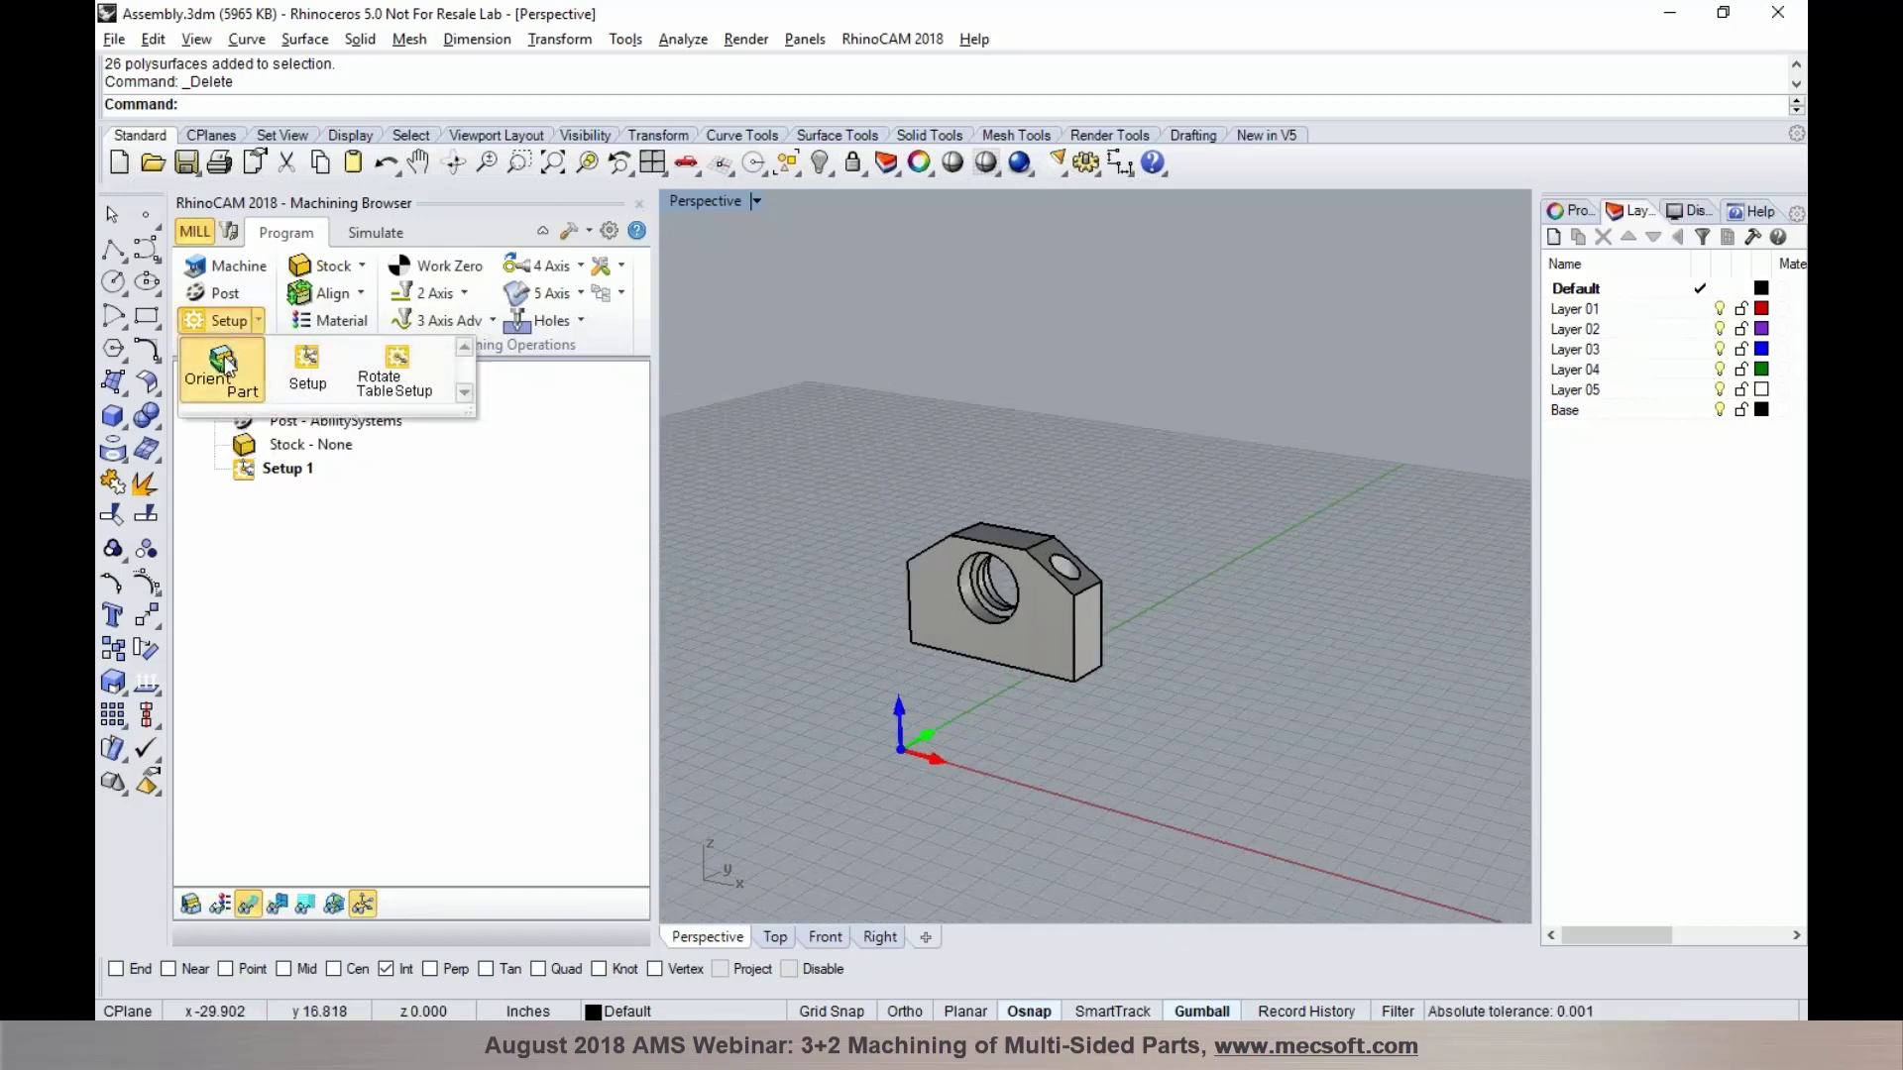
left_click(227, 372)
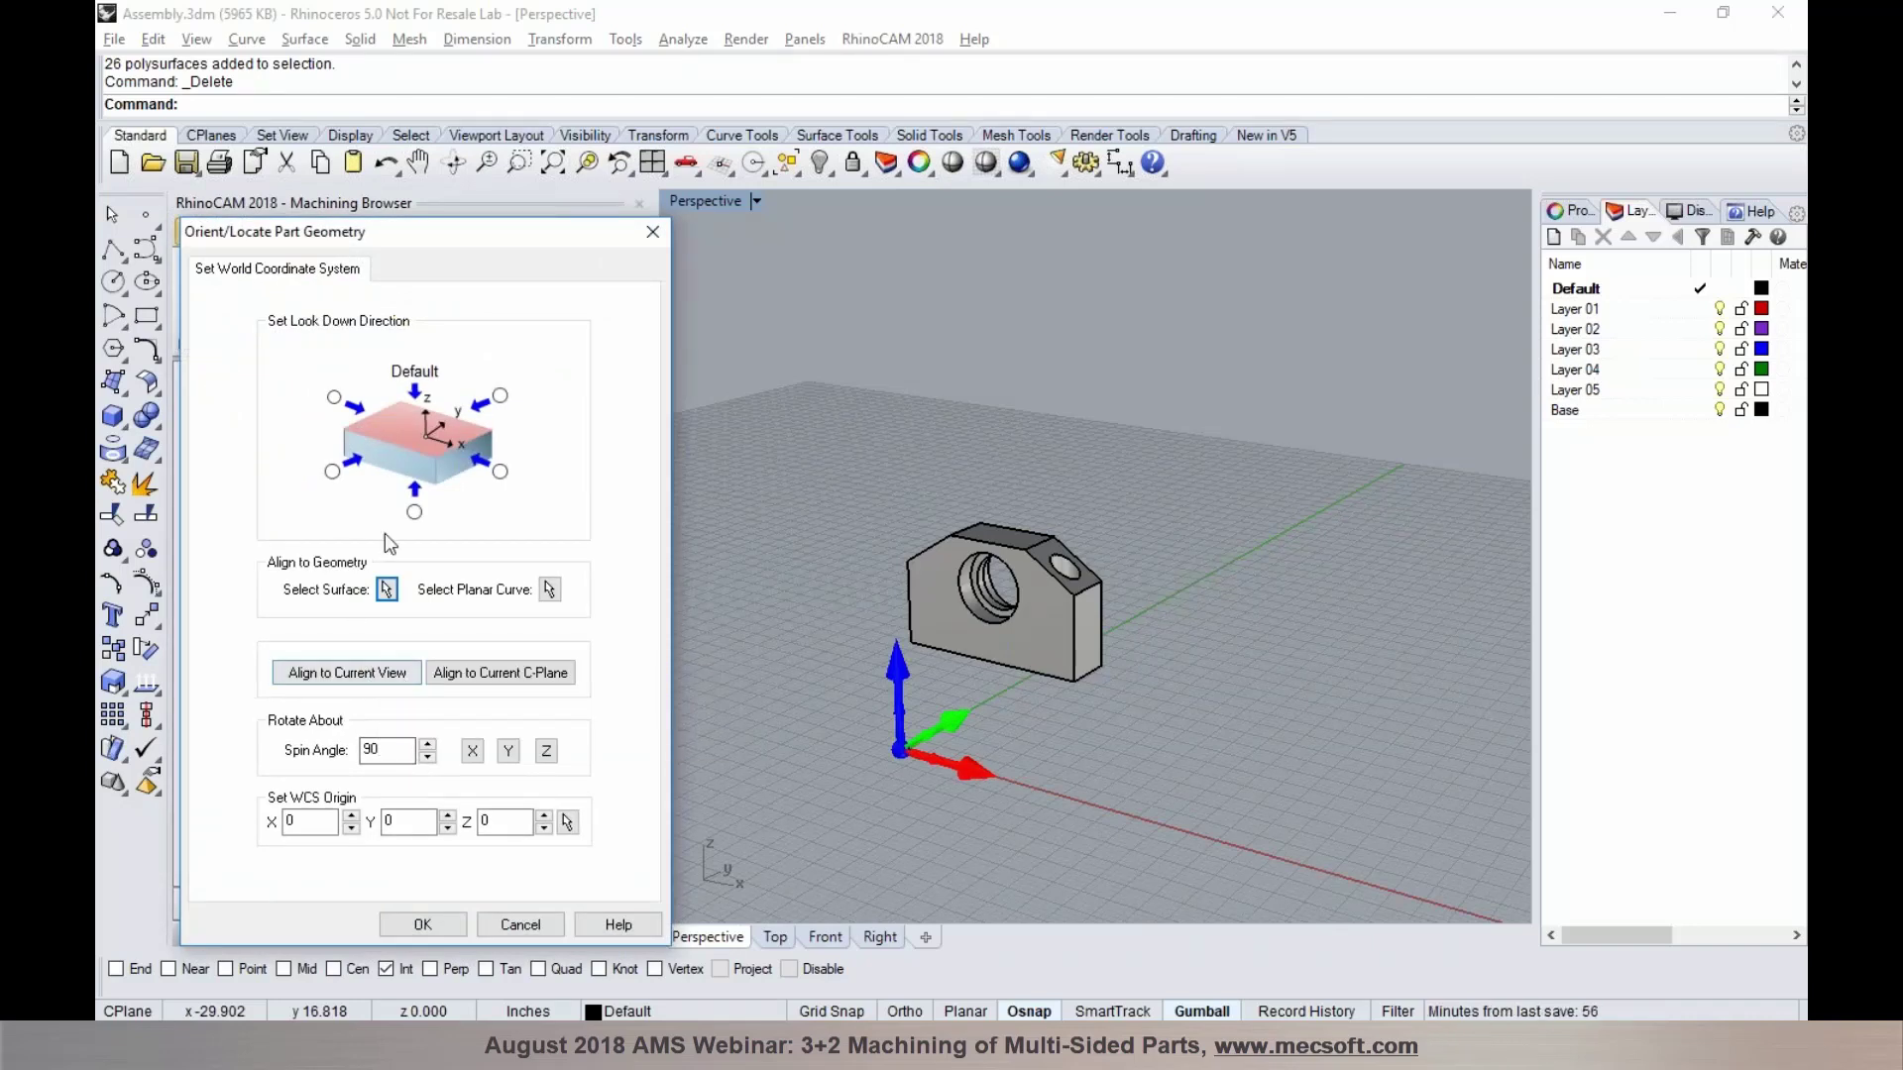
left_click(333, 472)
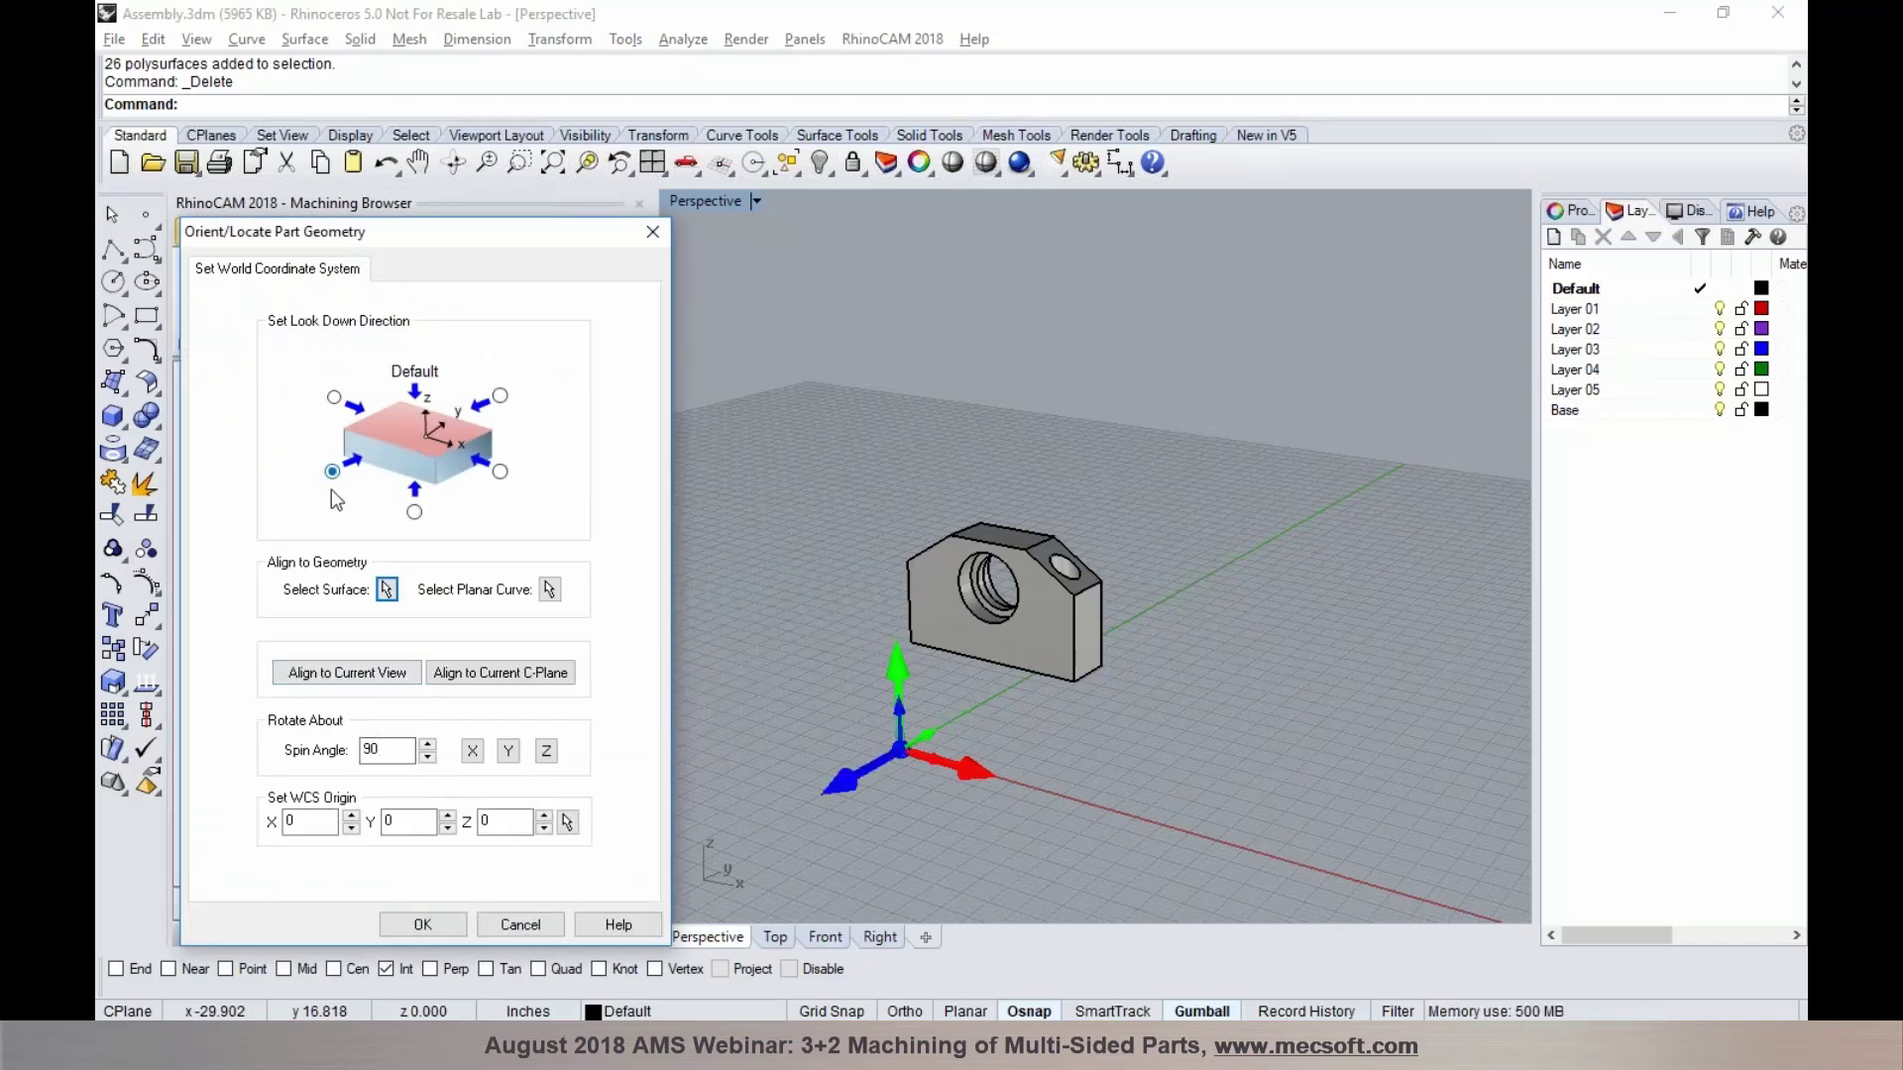
left_click(422, 925)
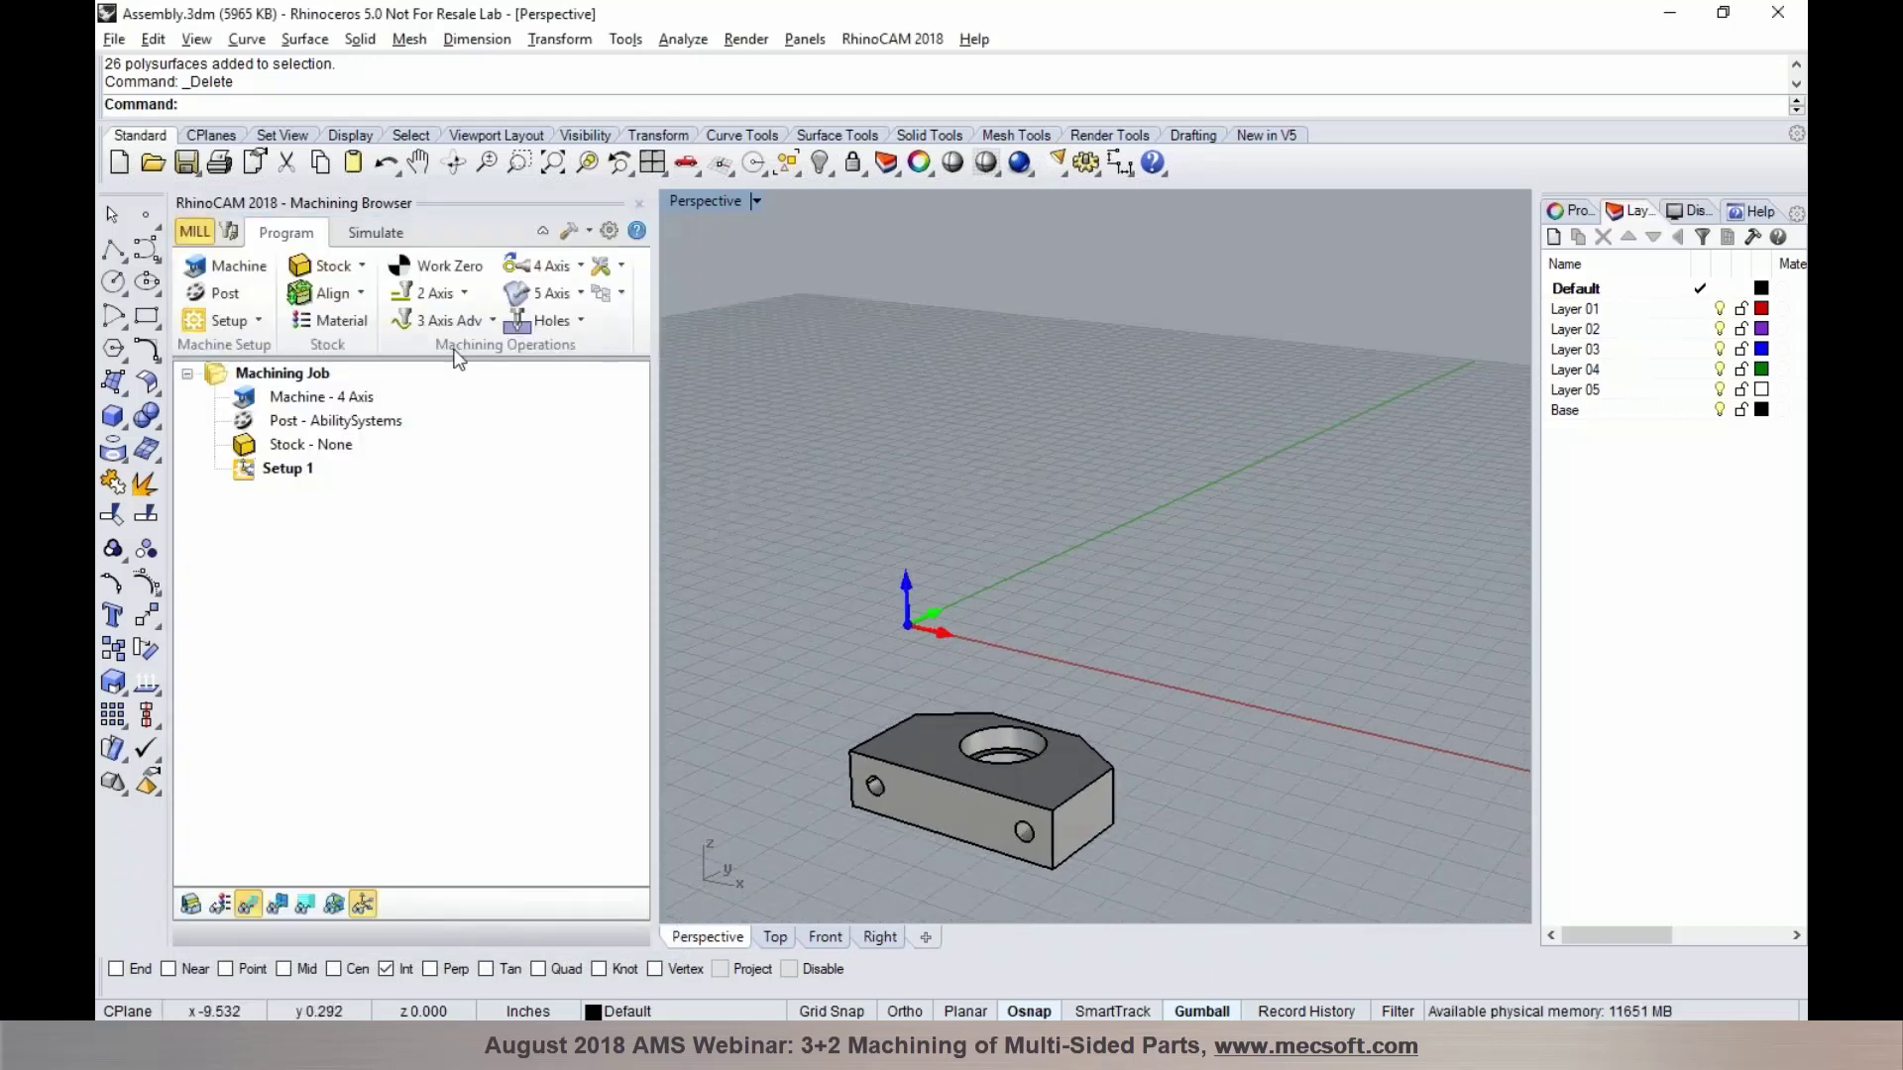
Locate the world coordinate system origin on the part box at the Highest Z face and South West corner
left_click(359, 297)
left_click(414, 343)
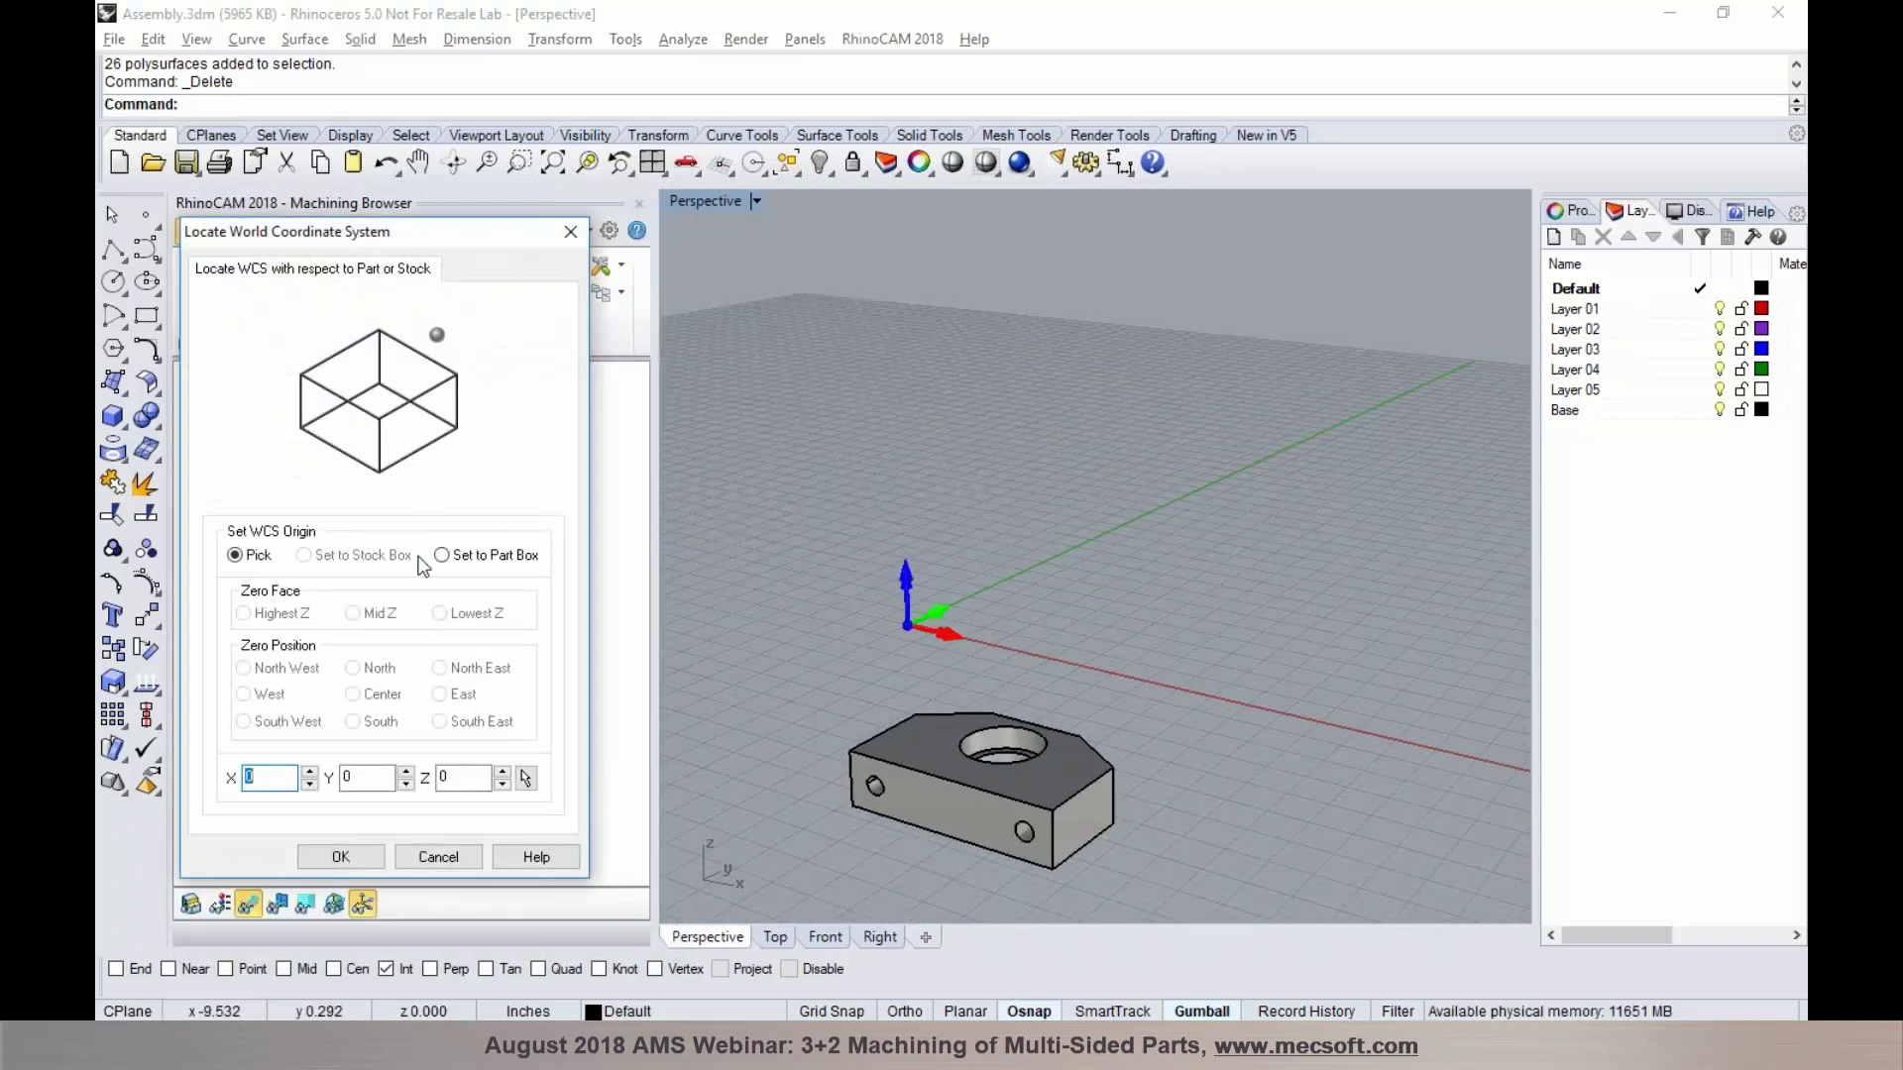
left_click(442, 556)
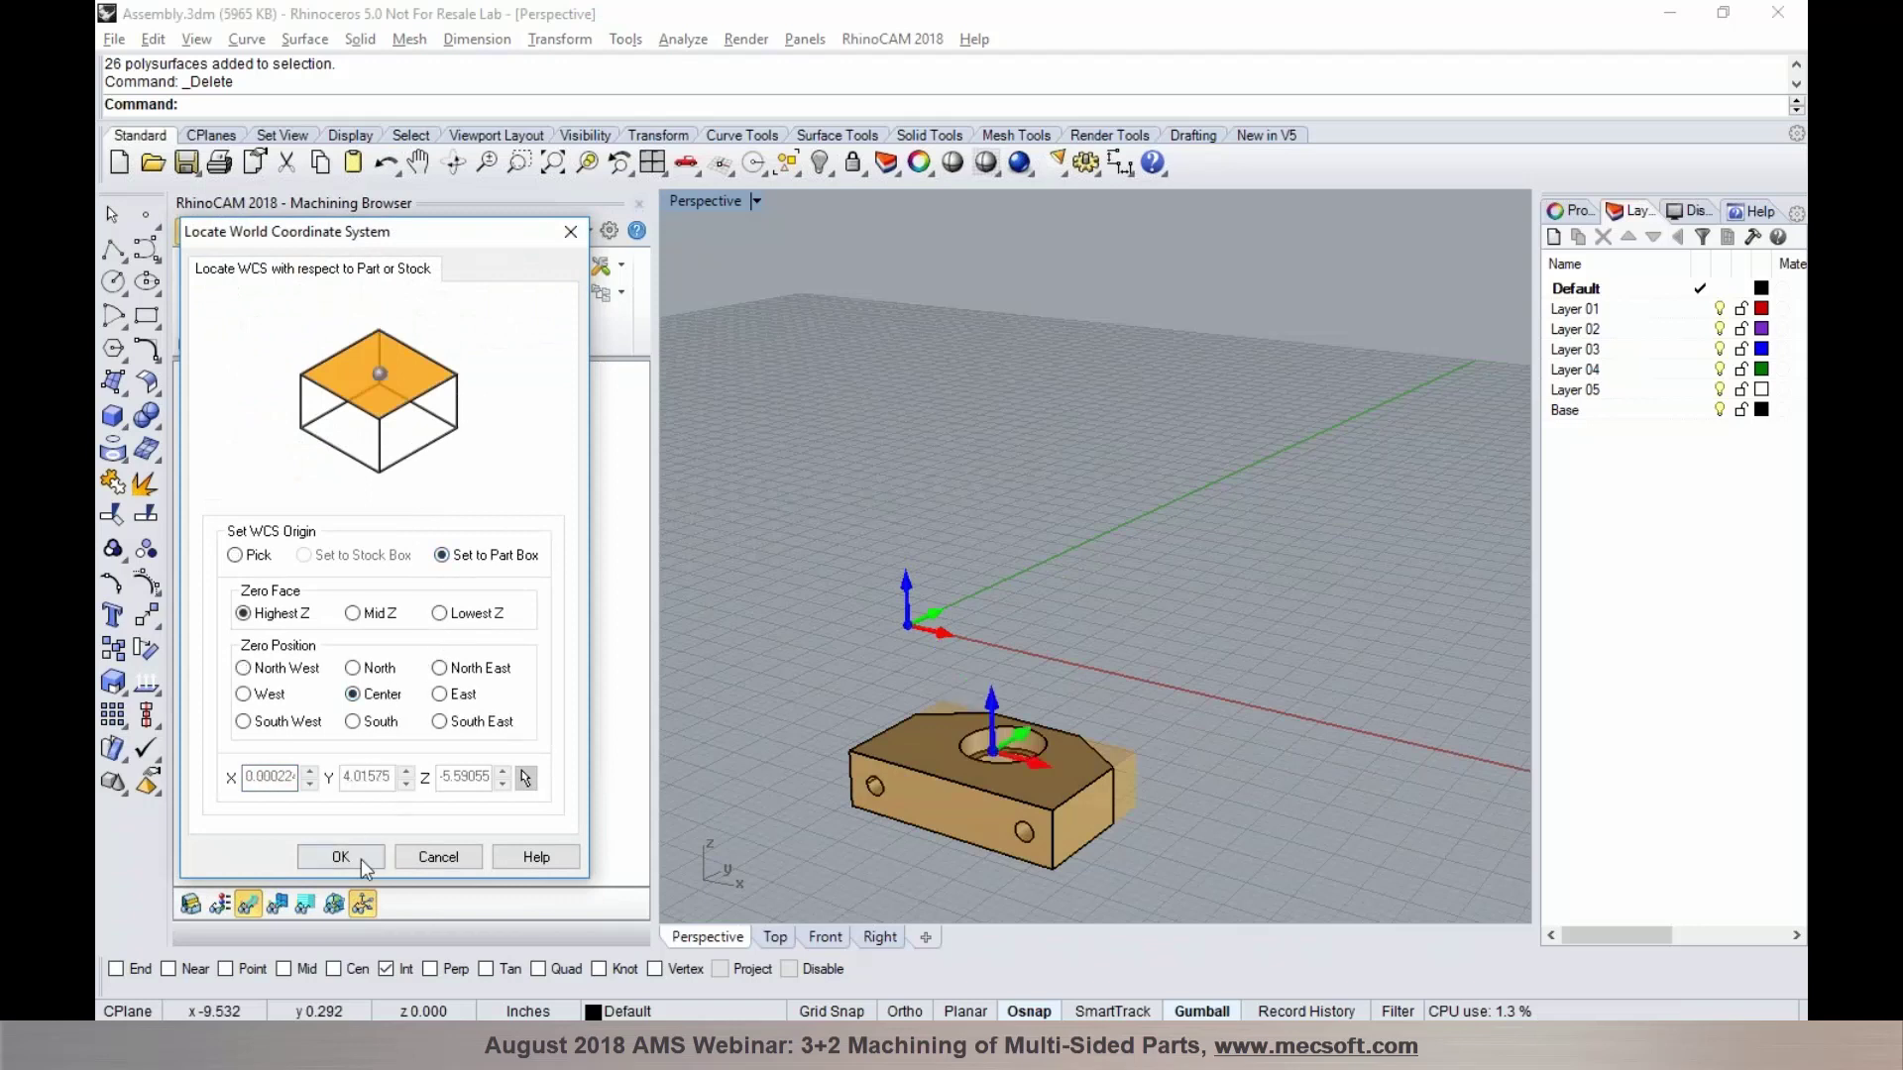
left_click(268, 716)
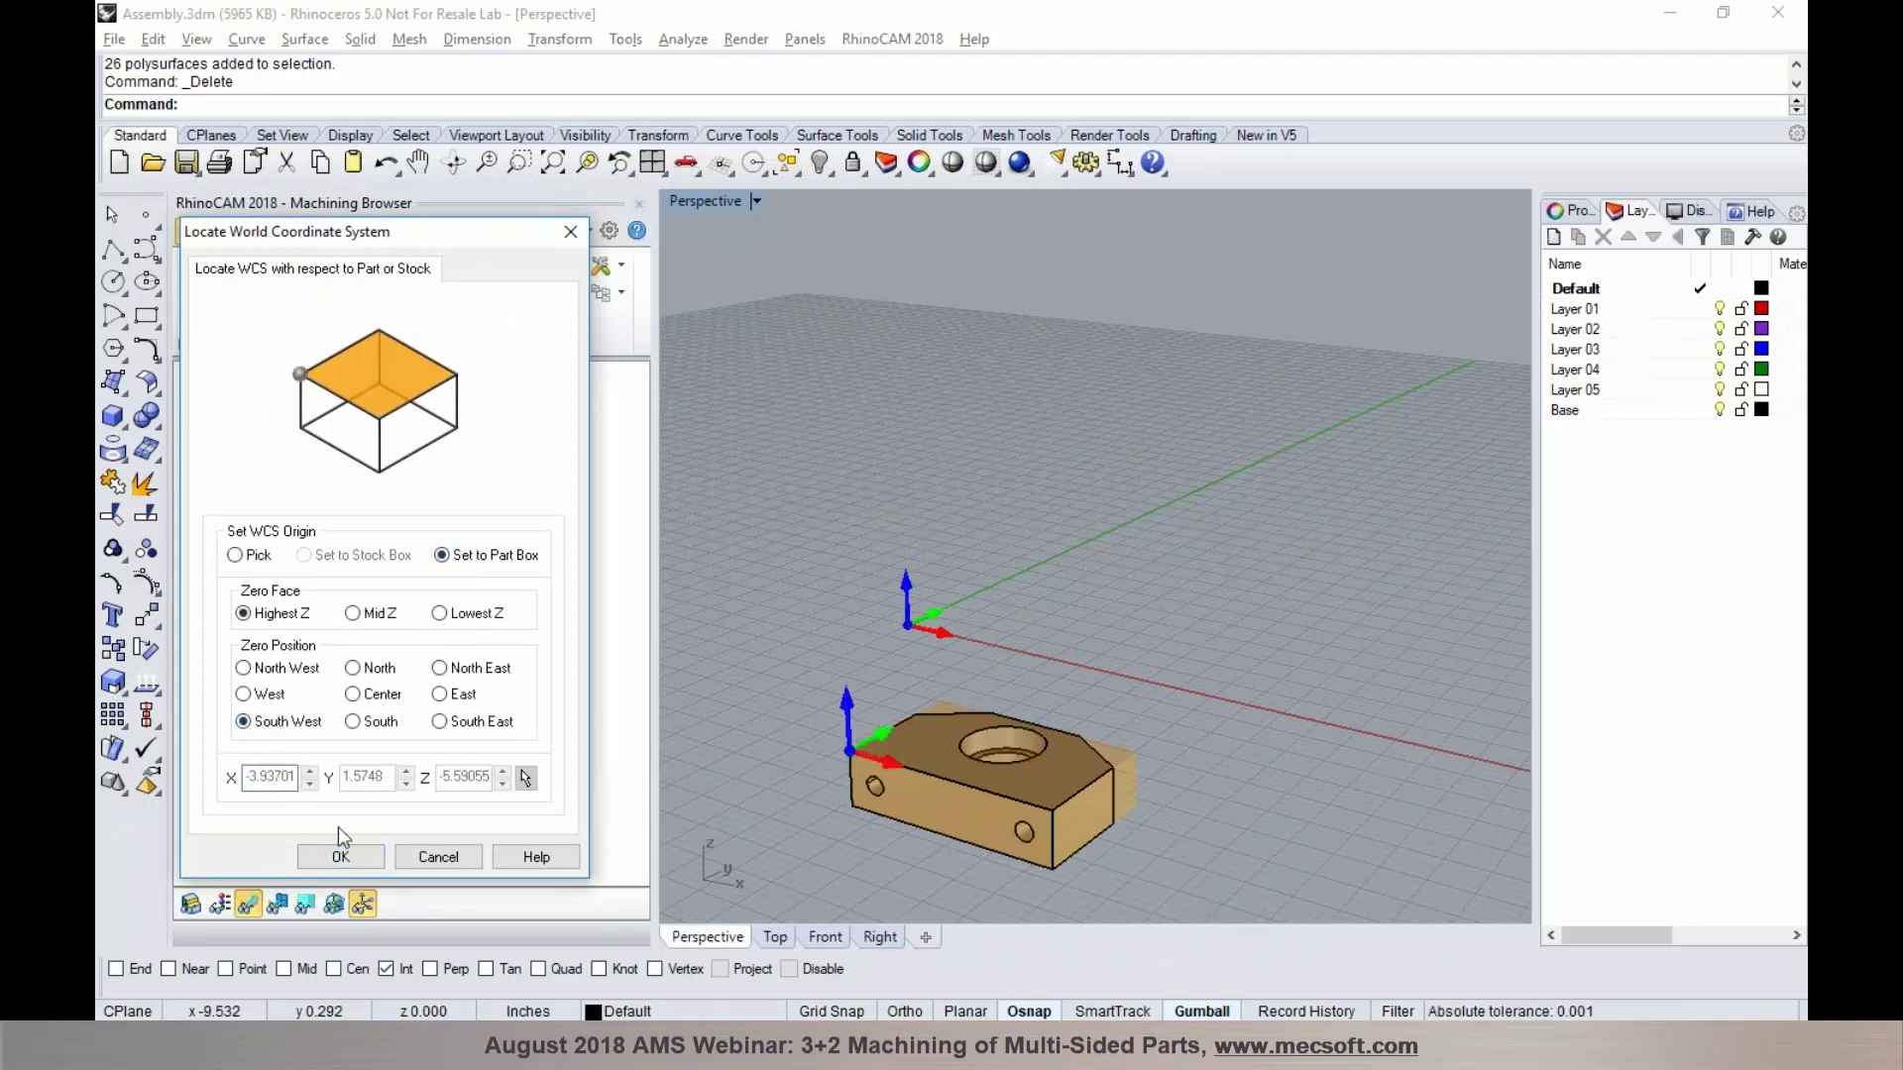
left_click(340, 854)
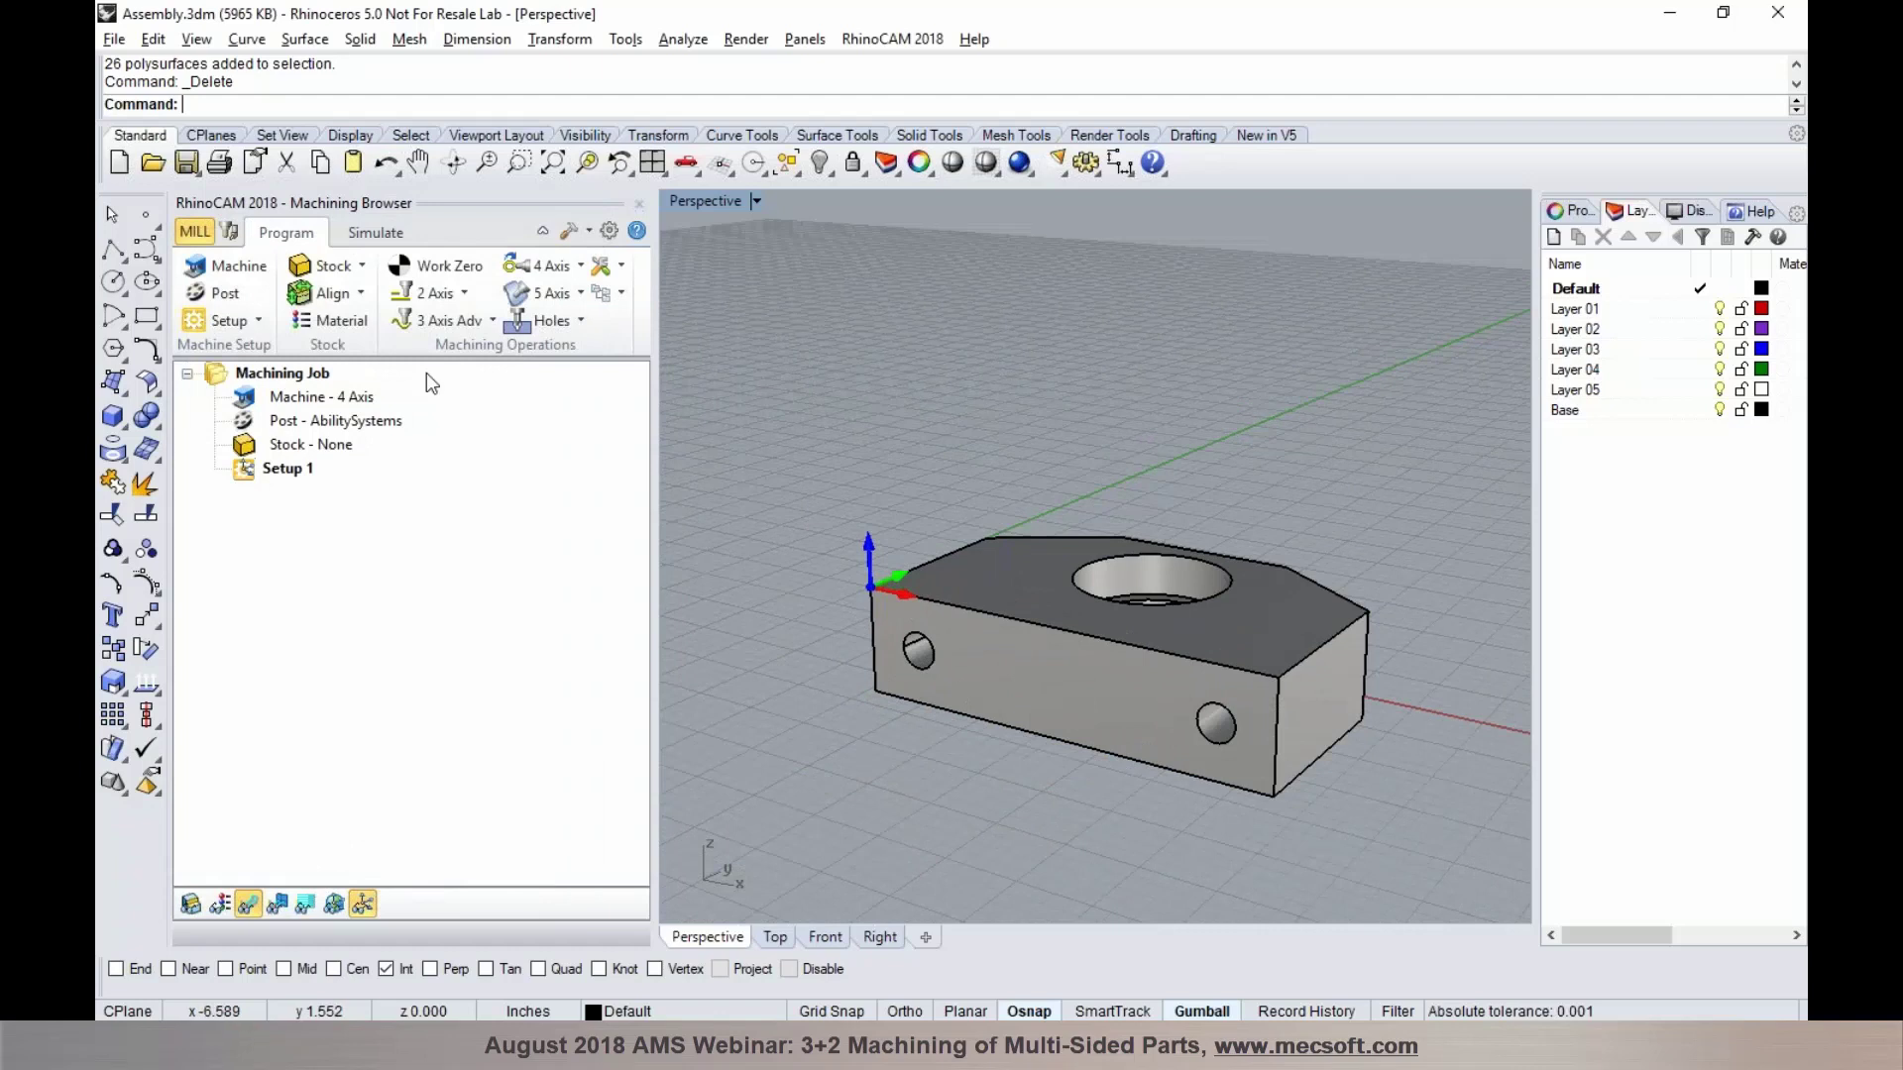
Create a box stock with its dimensions copied from the model bounding box
left_click(342, 266)
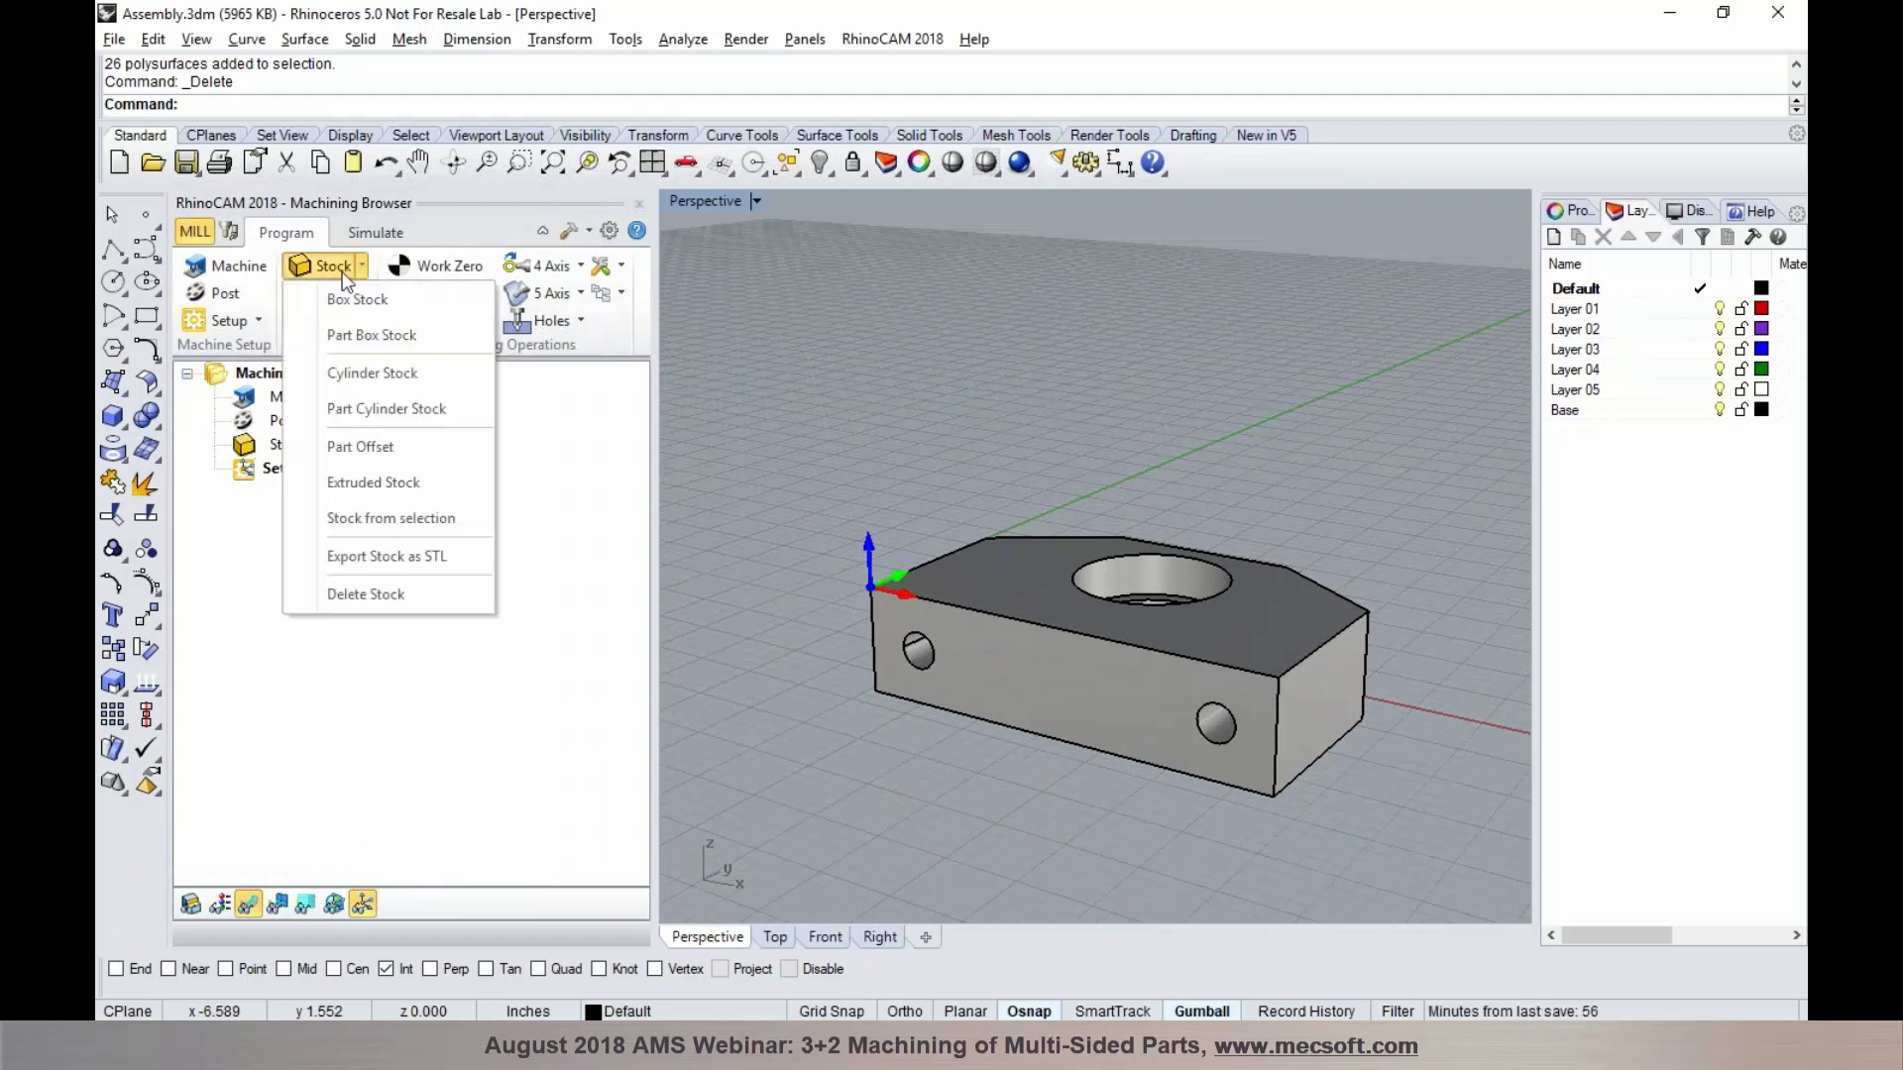
left_click(343, 301)
left_click(439, 709)
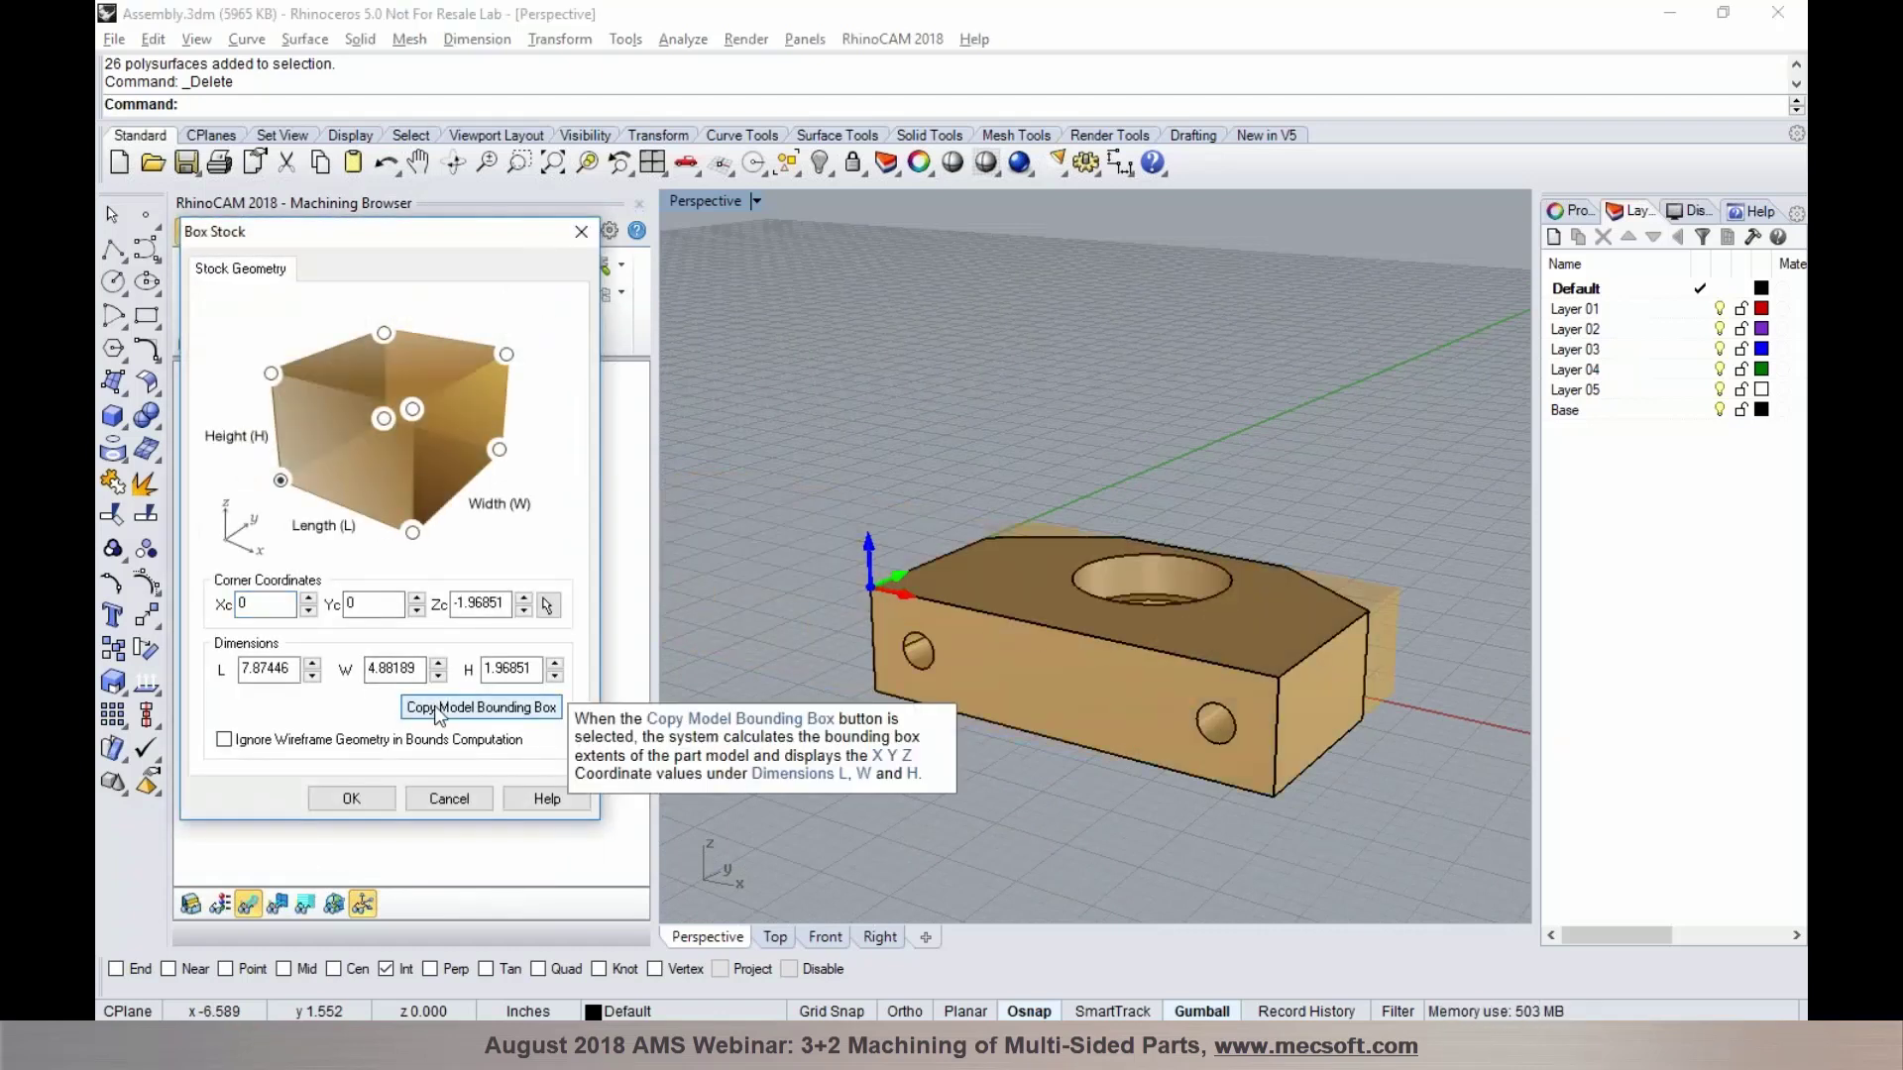
left_click(382, 799)
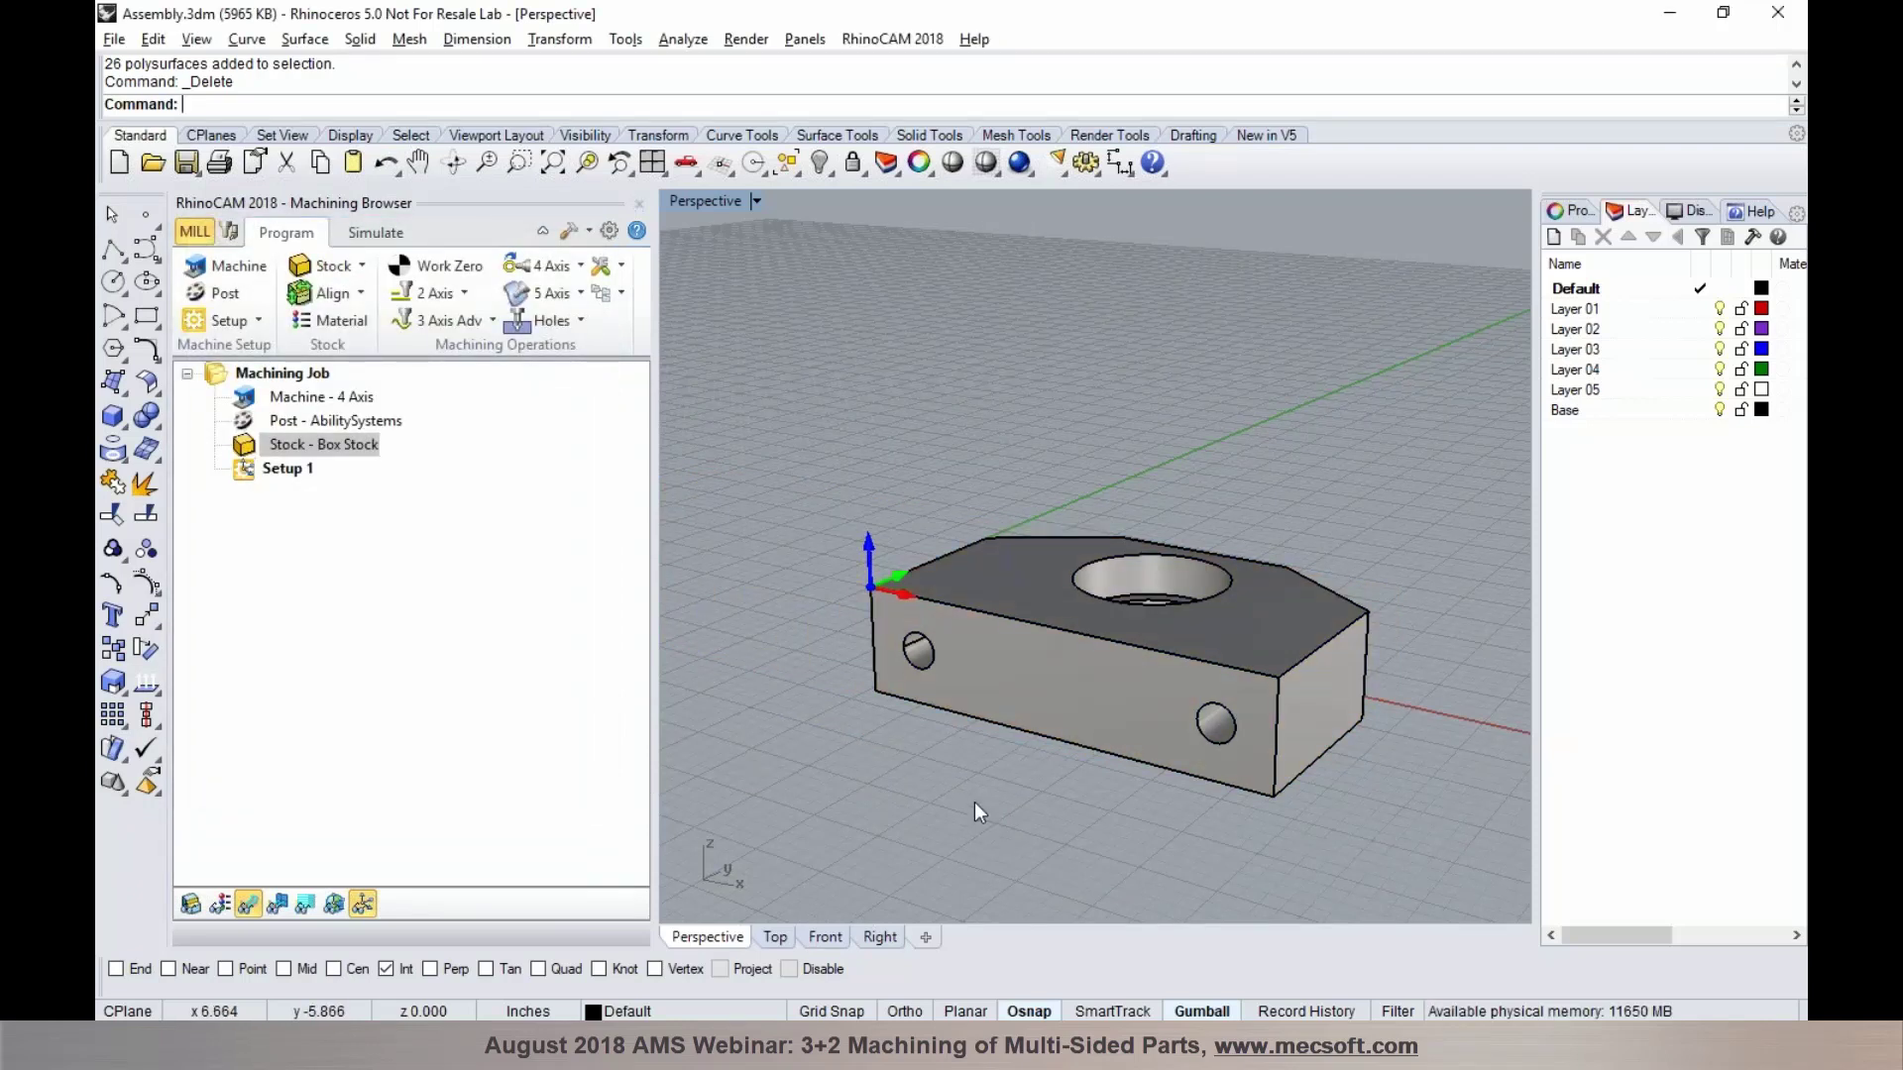
Add a second setup after Setup 1, rotated 90° about the X axis to machine the side with the two small holes
left_click(284, 469)
right_click_drag(996, 549, 1049, 533)
mouse_move(1164, 614)
right_mouse_down()
mouse_move(1163, 710)
mouse_move(1144, 586)
right_mouse_up()
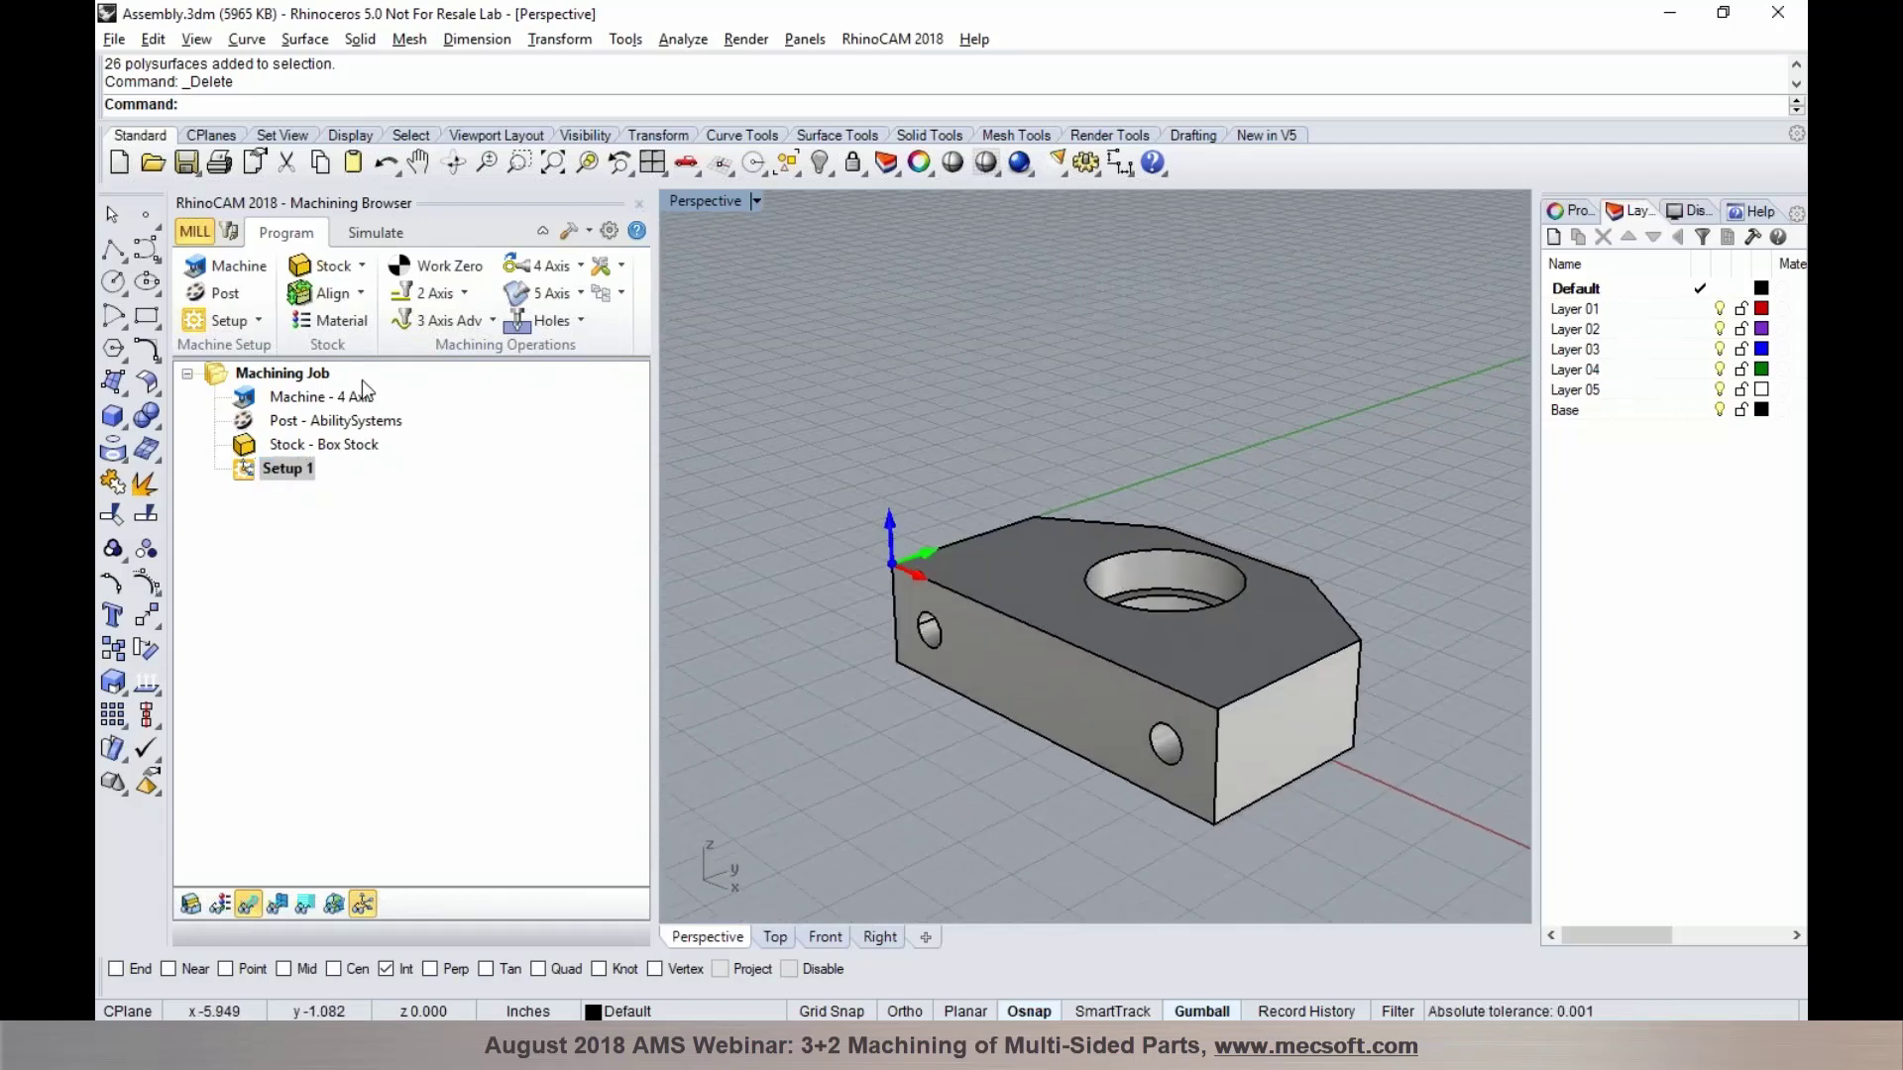
left_click(253, 318)
left_click(290, 366)
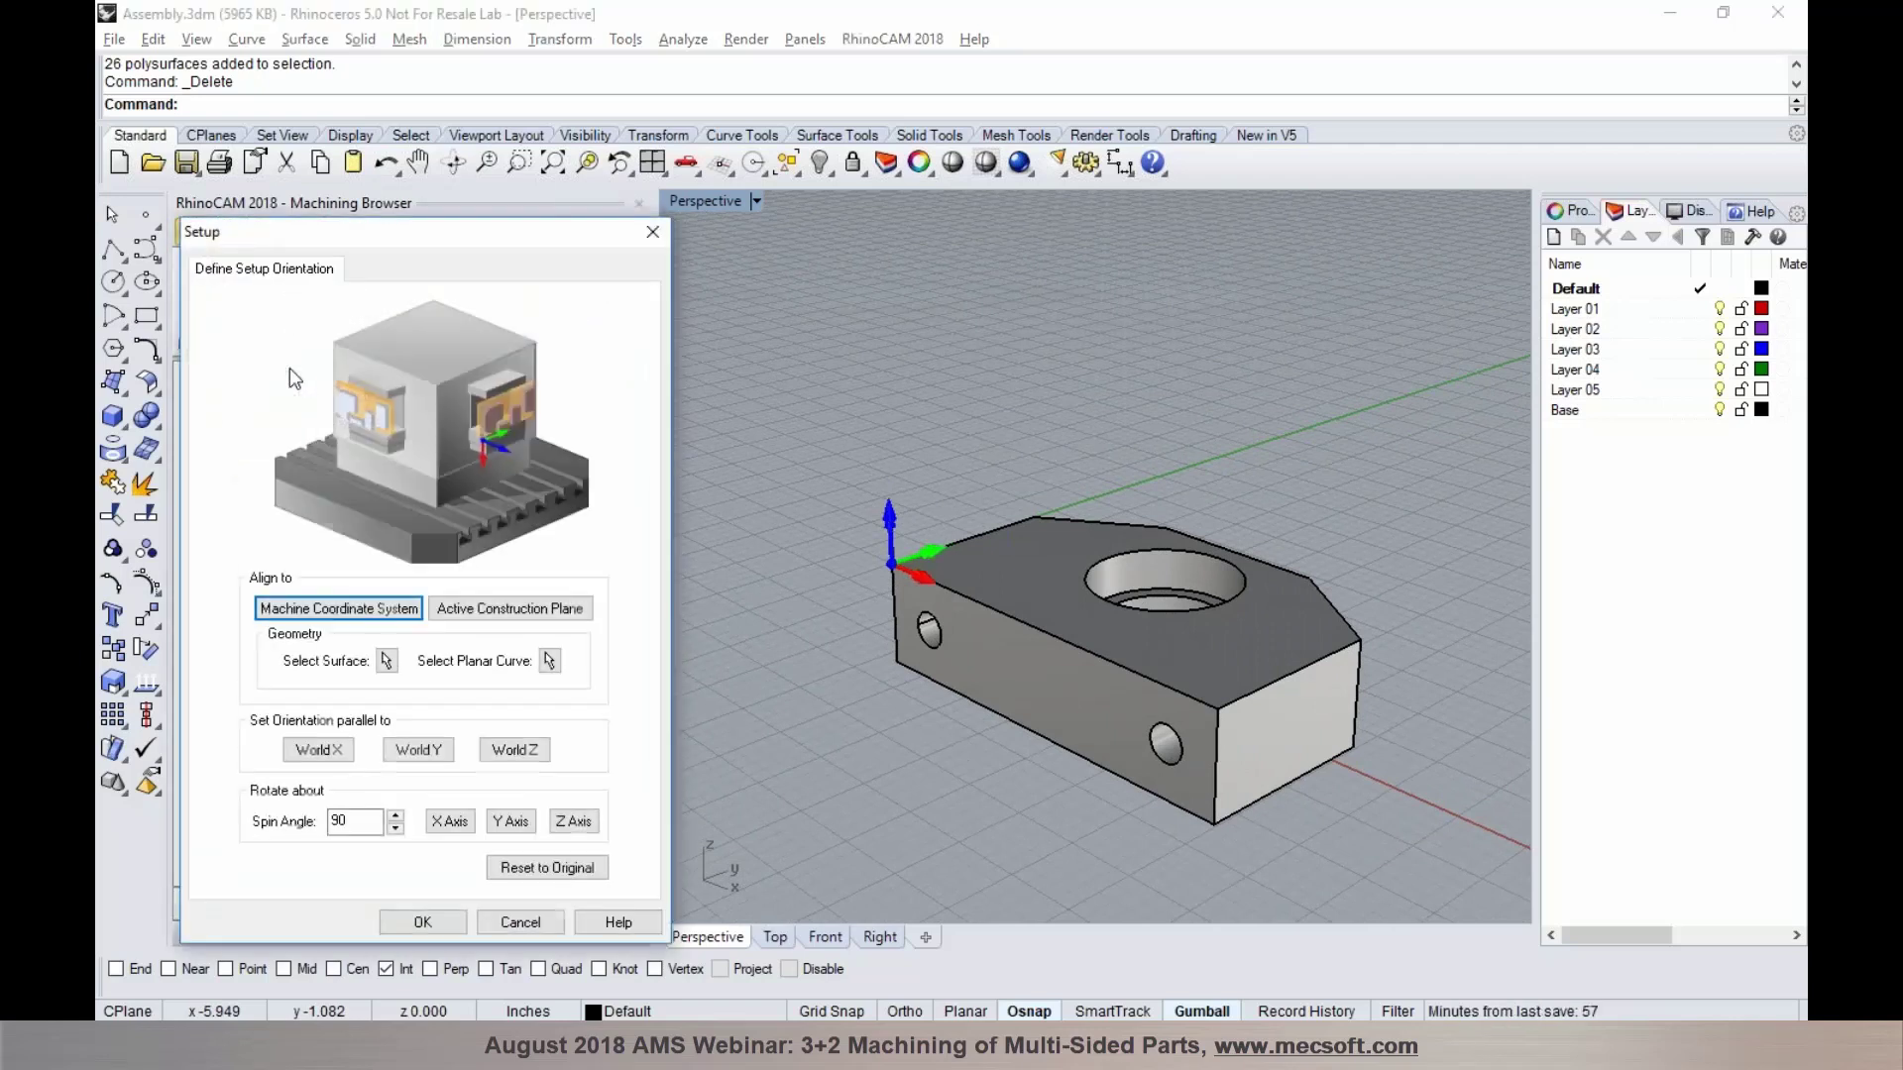
left_click(422, 922)
Add a third setup rotated another 90° about the X axis to machine the underside of the block
right_click_drag(995, 672, 837, 699)
left_click(258, 320)
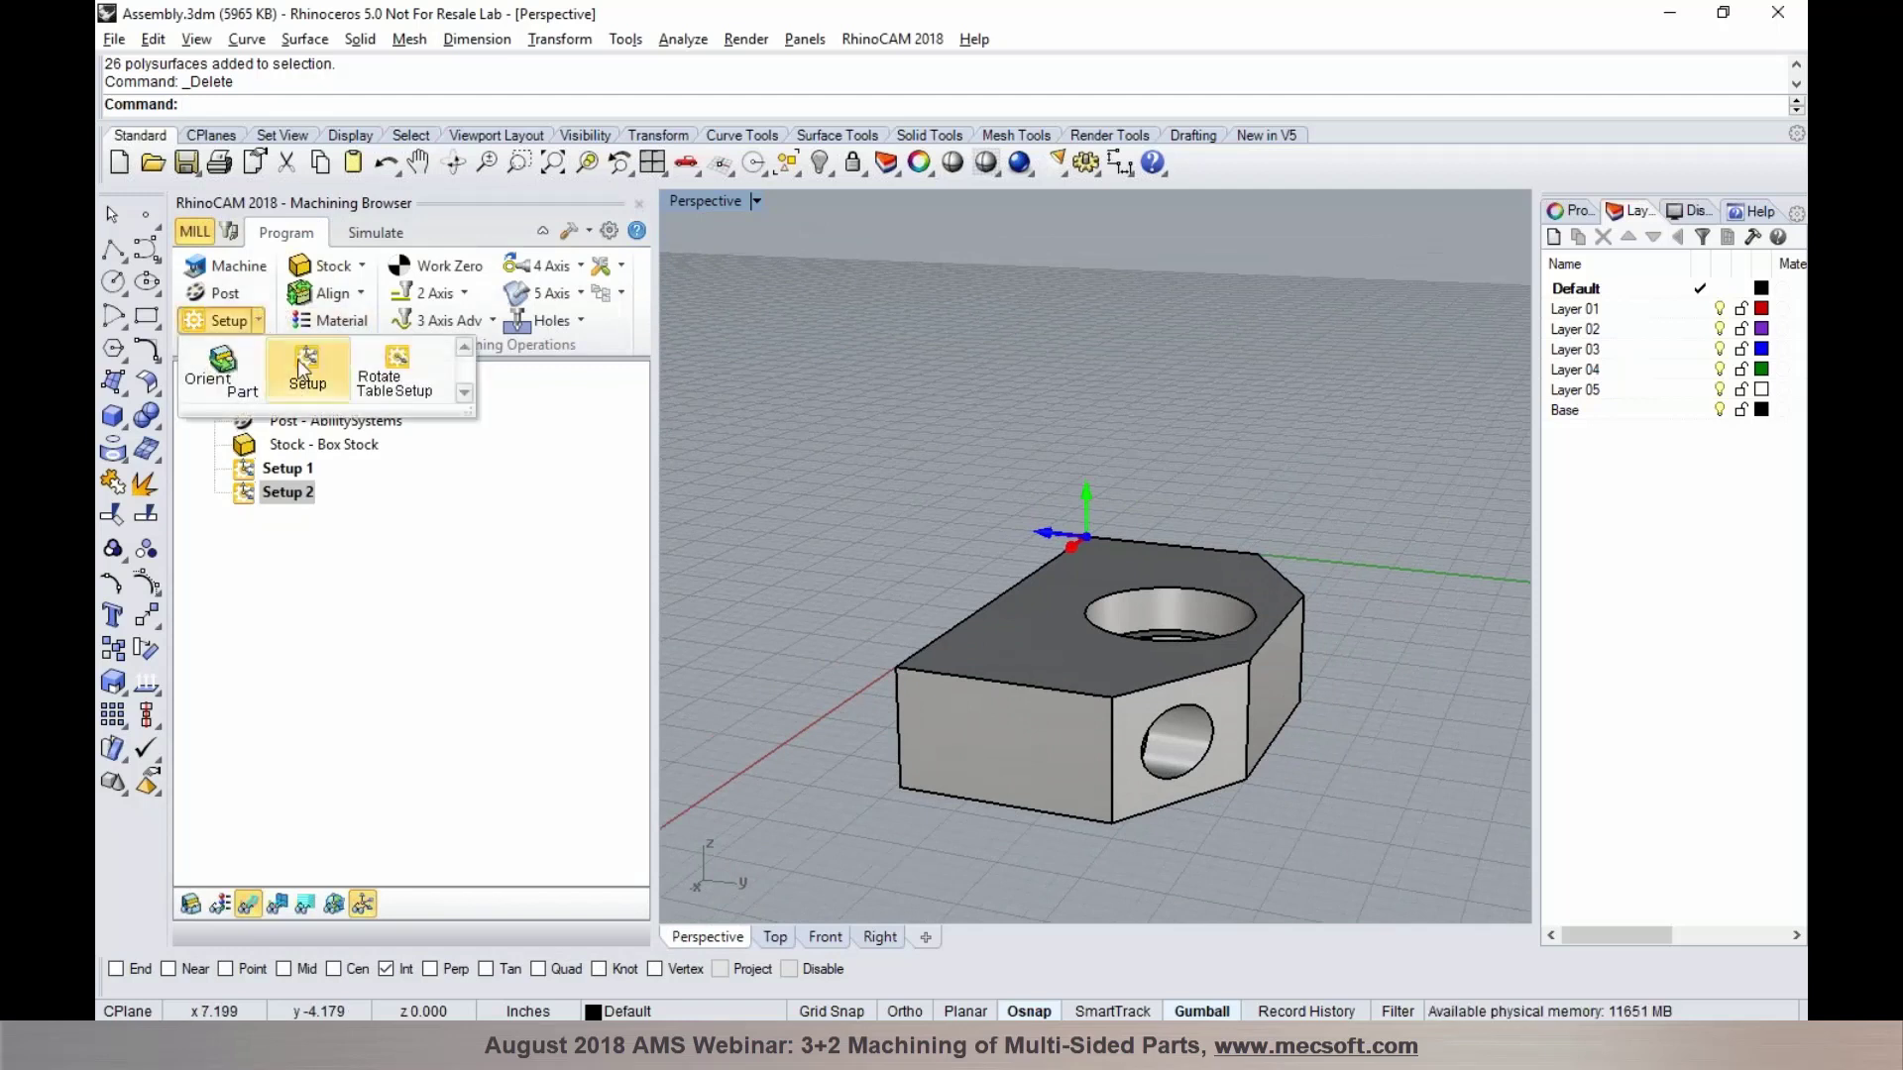
left_click(307, 367)
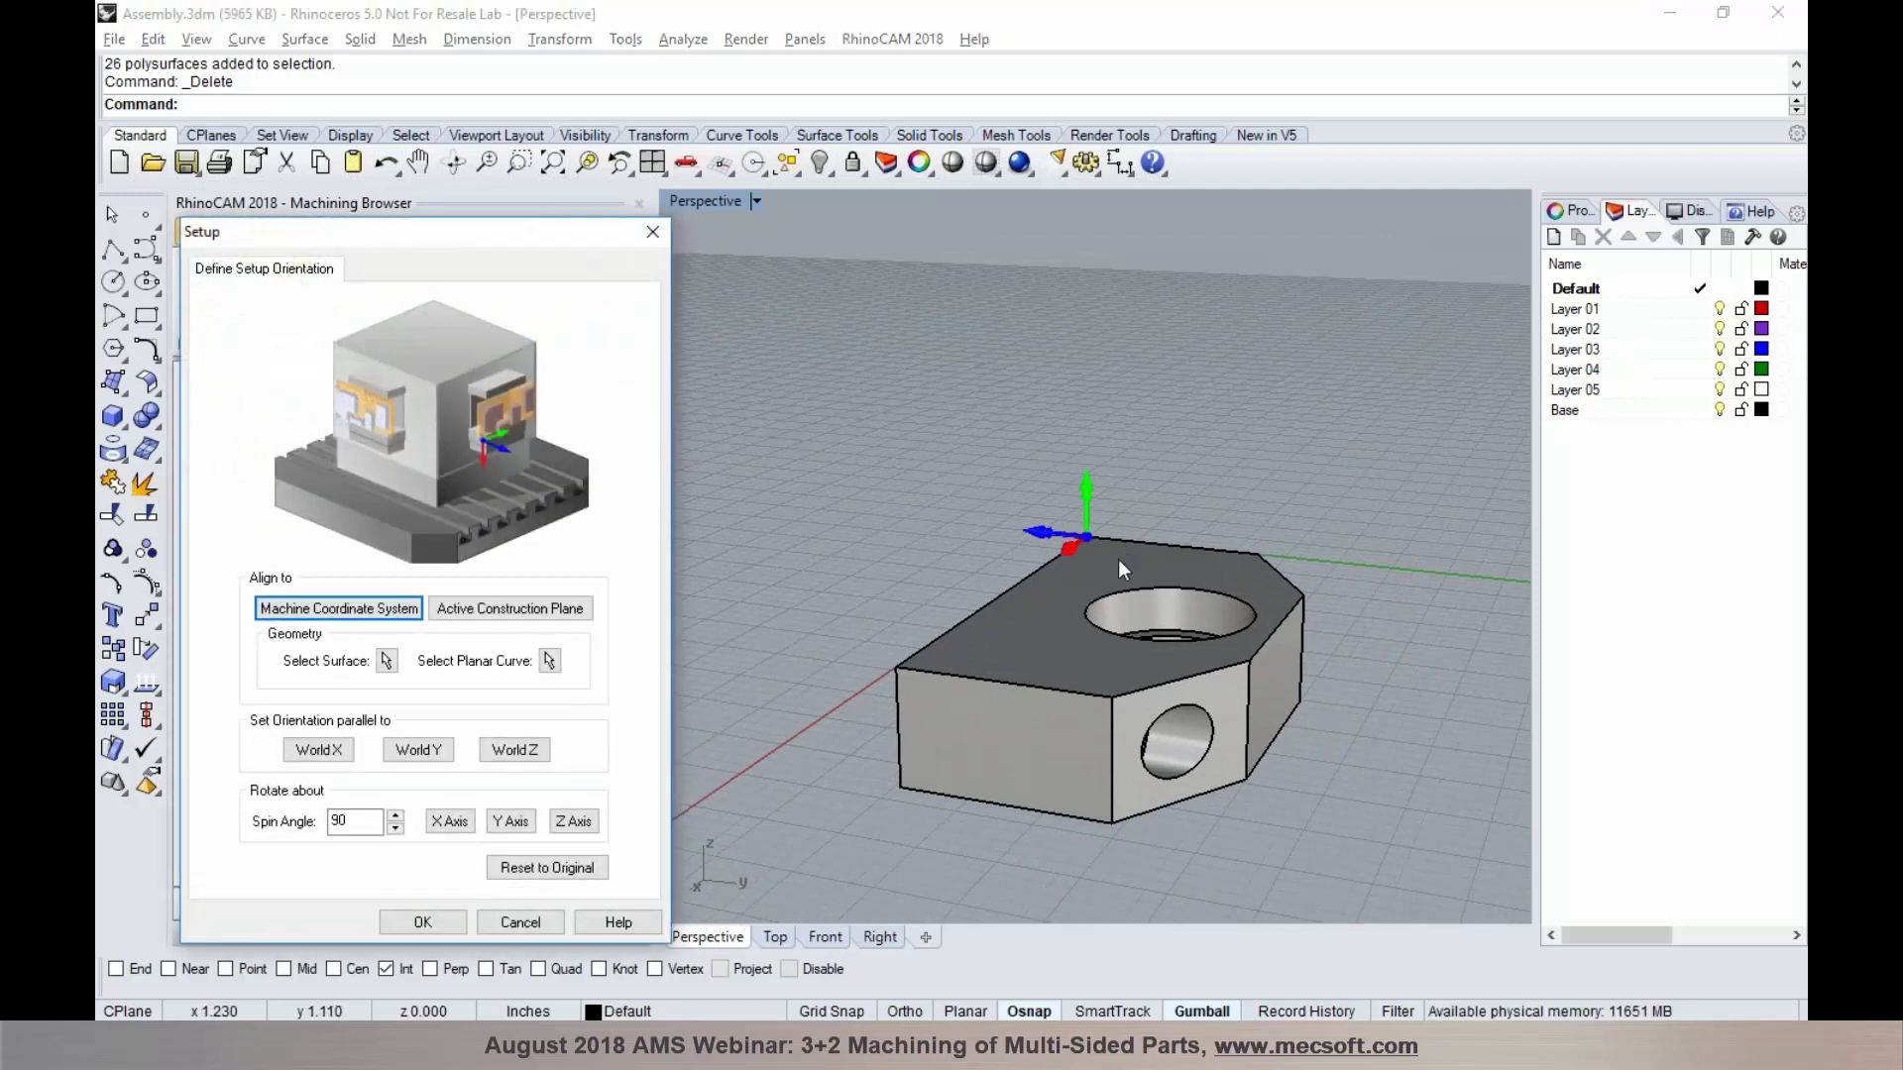
left_click(423, 922)
right_click_drag(1108, 738, 991, 823)
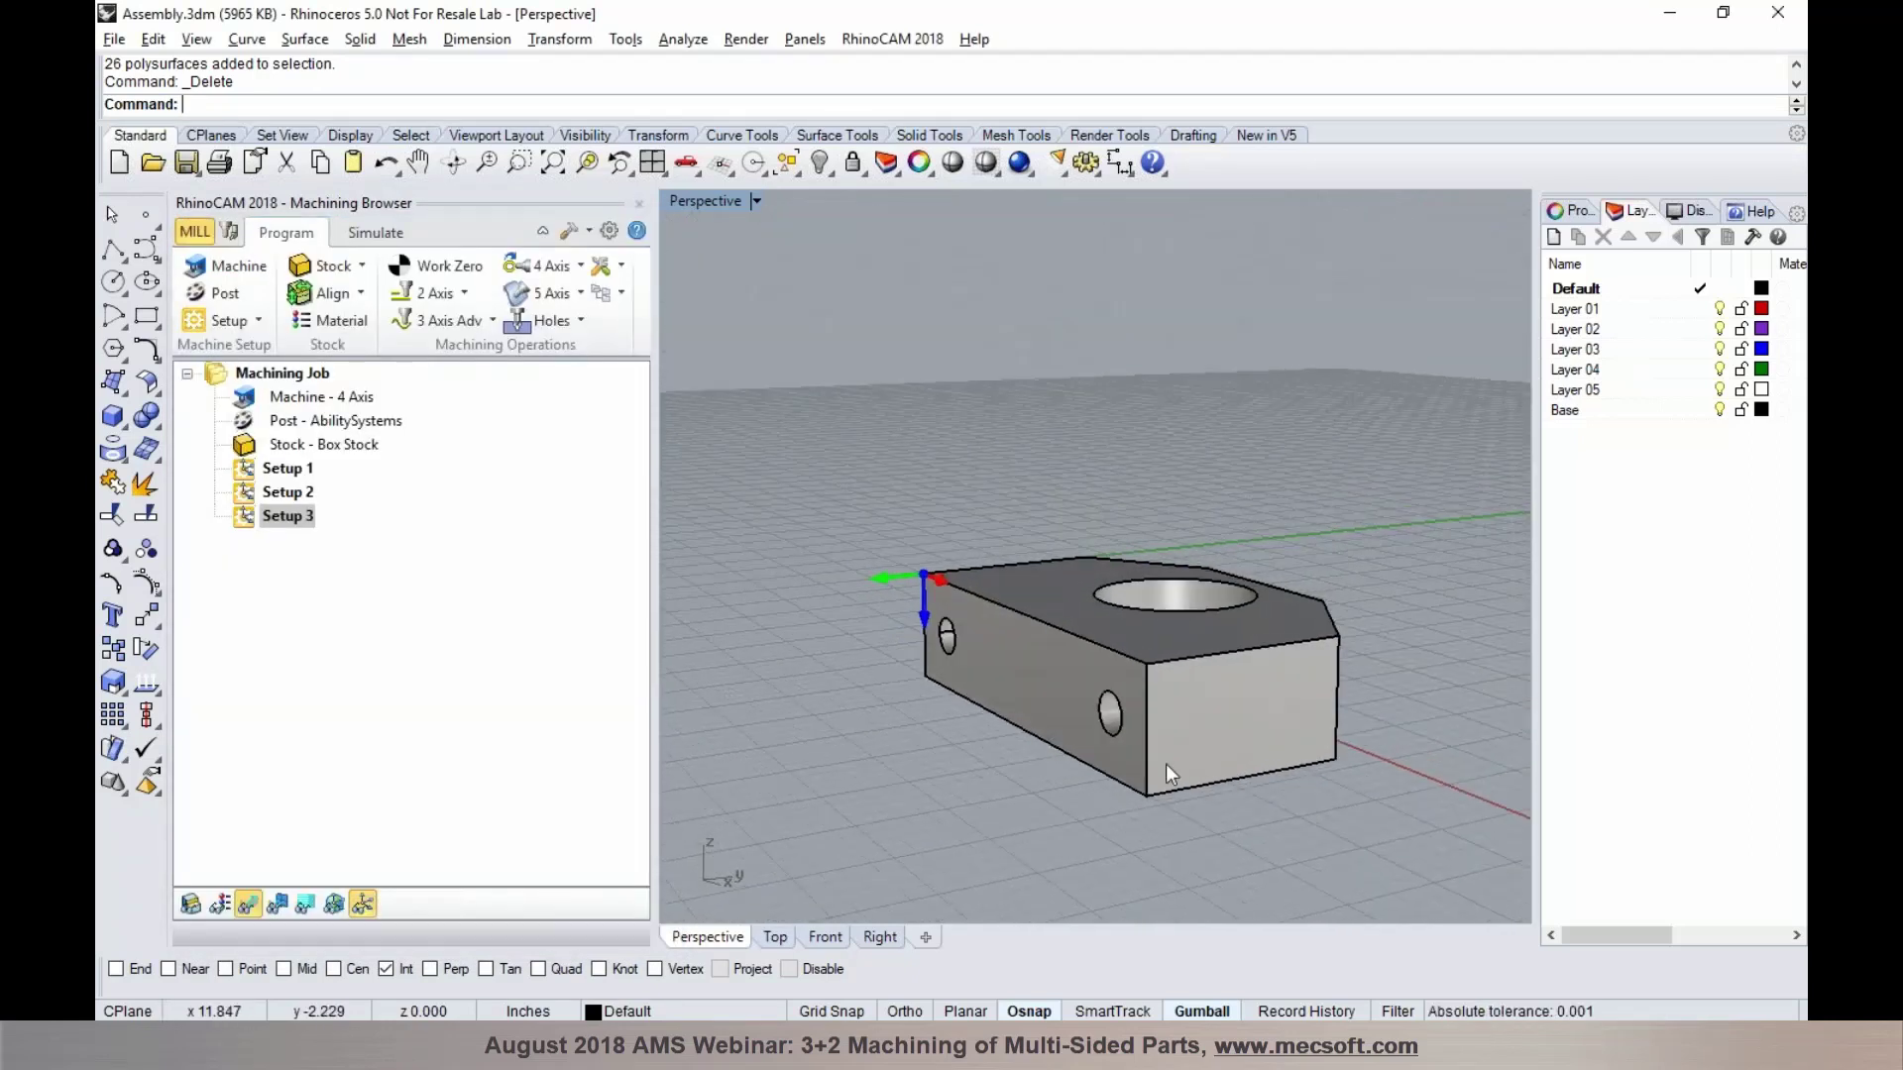
Open the file Part-Programmed.3dm from the 3+2 Machining of Multi-Sided Parts folder
left_click(157, 167)
left_click(991, 573)
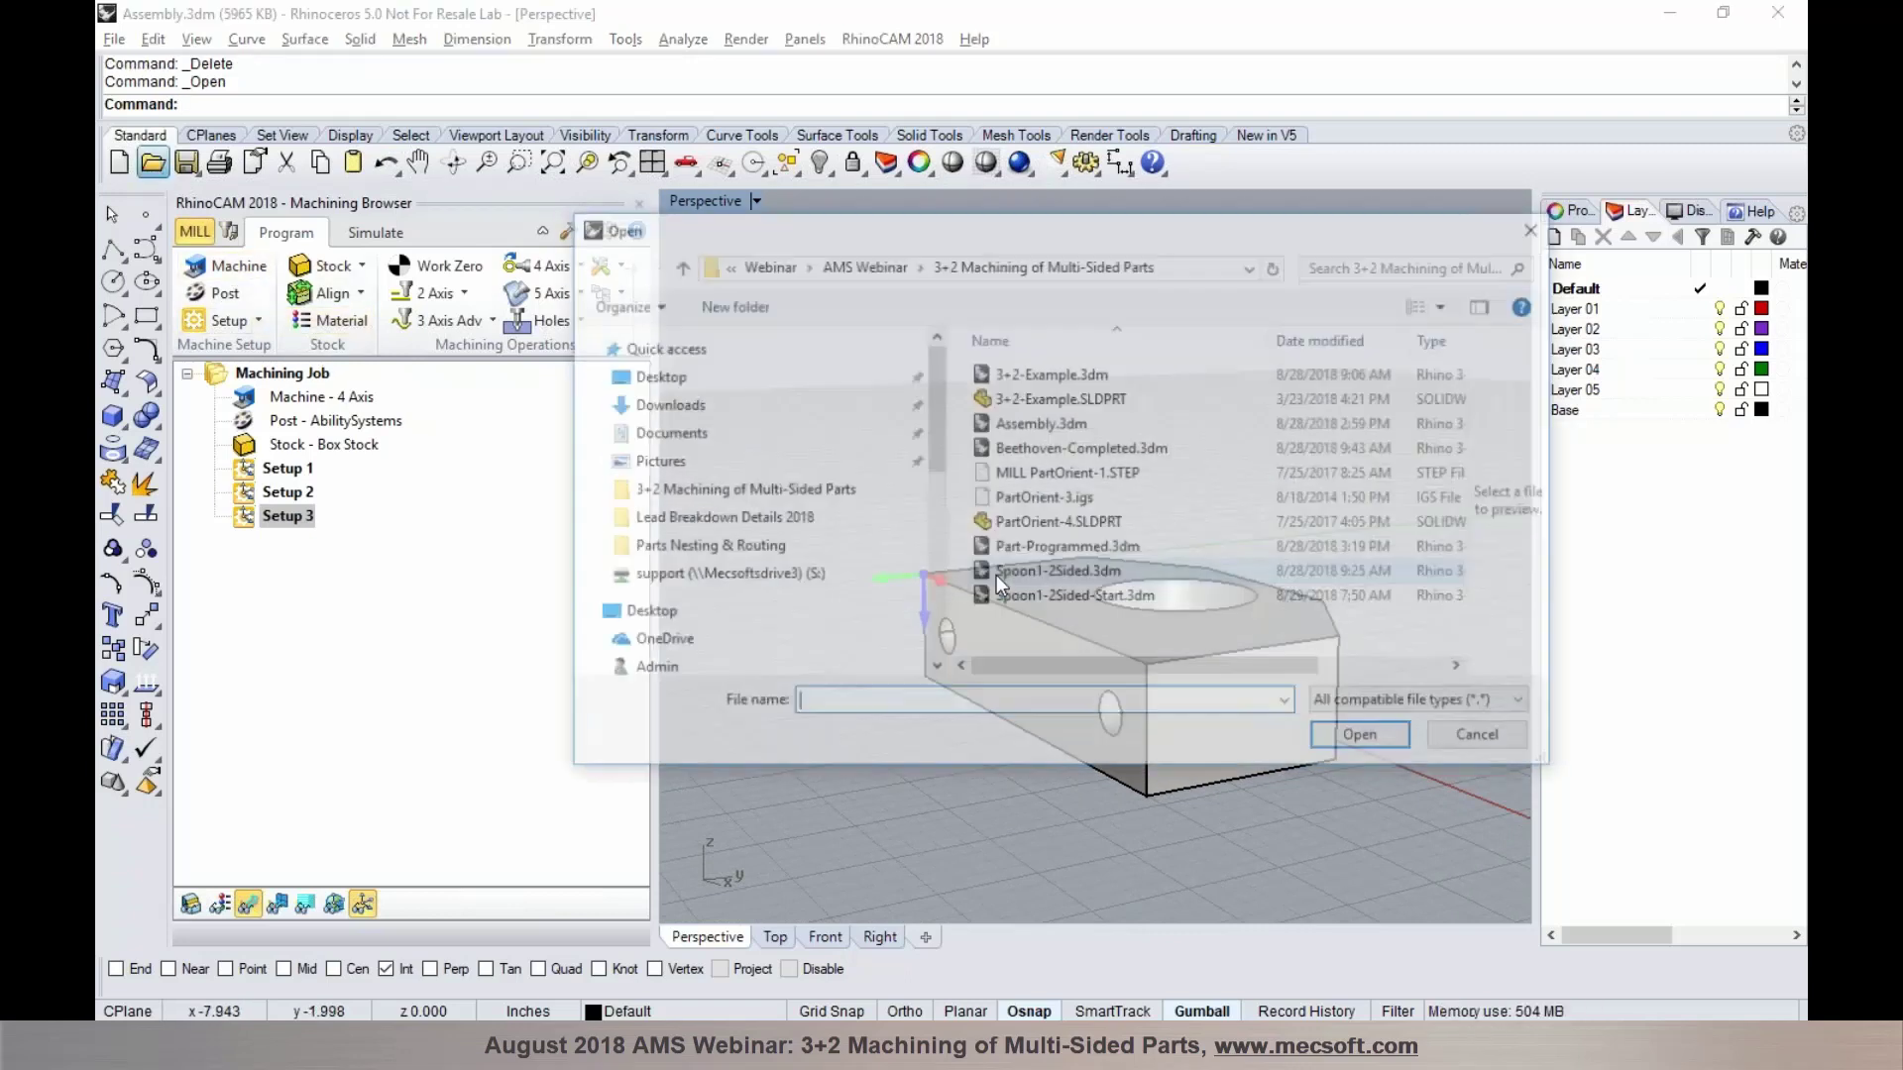
left_click(1051, 548)
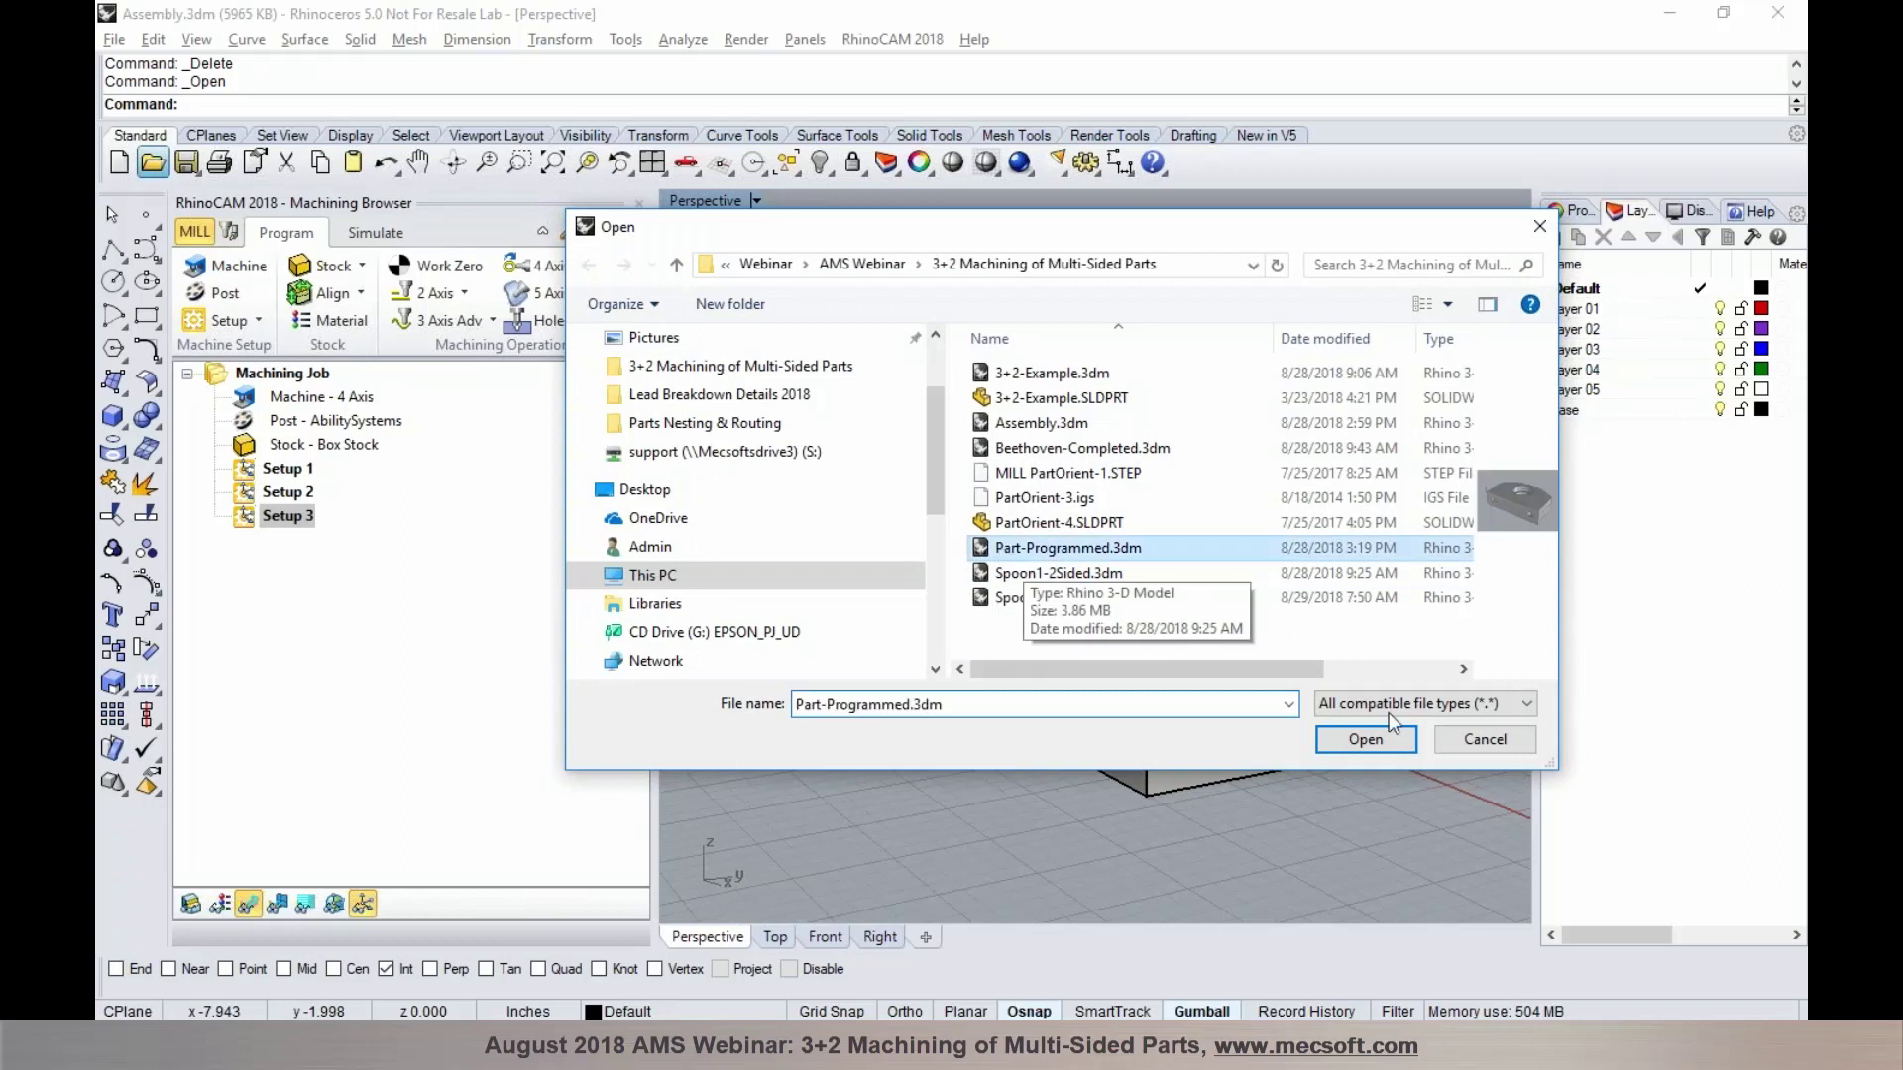
left_click(1371, 739)
right_click_drag(1370, 735, 982, 644)
scroll(984, 637, "down", 3)
Preview the Setup 1 toolpaths and simulate its Hole Pocketing and Hole Profiling operations on the box stock
left_click(322, 493)
left_click(320, 516)
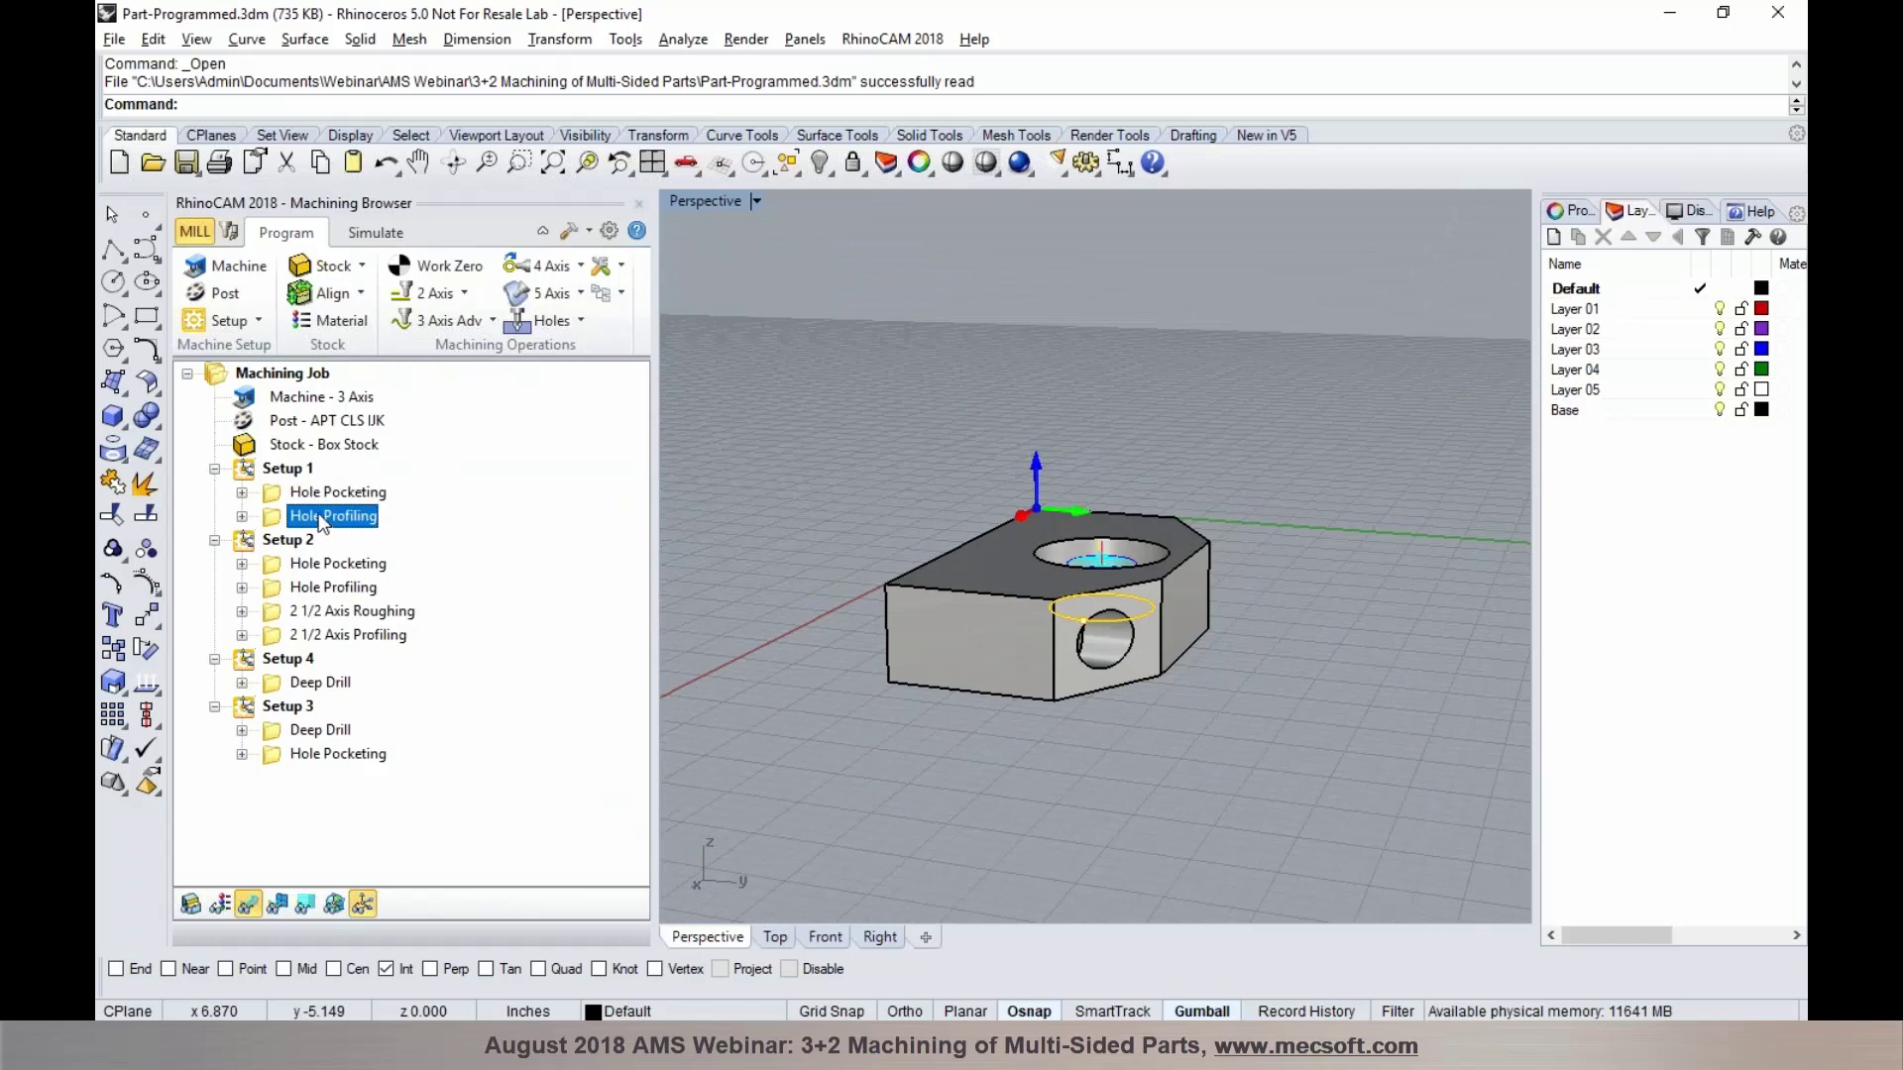
left_click(287, 469)
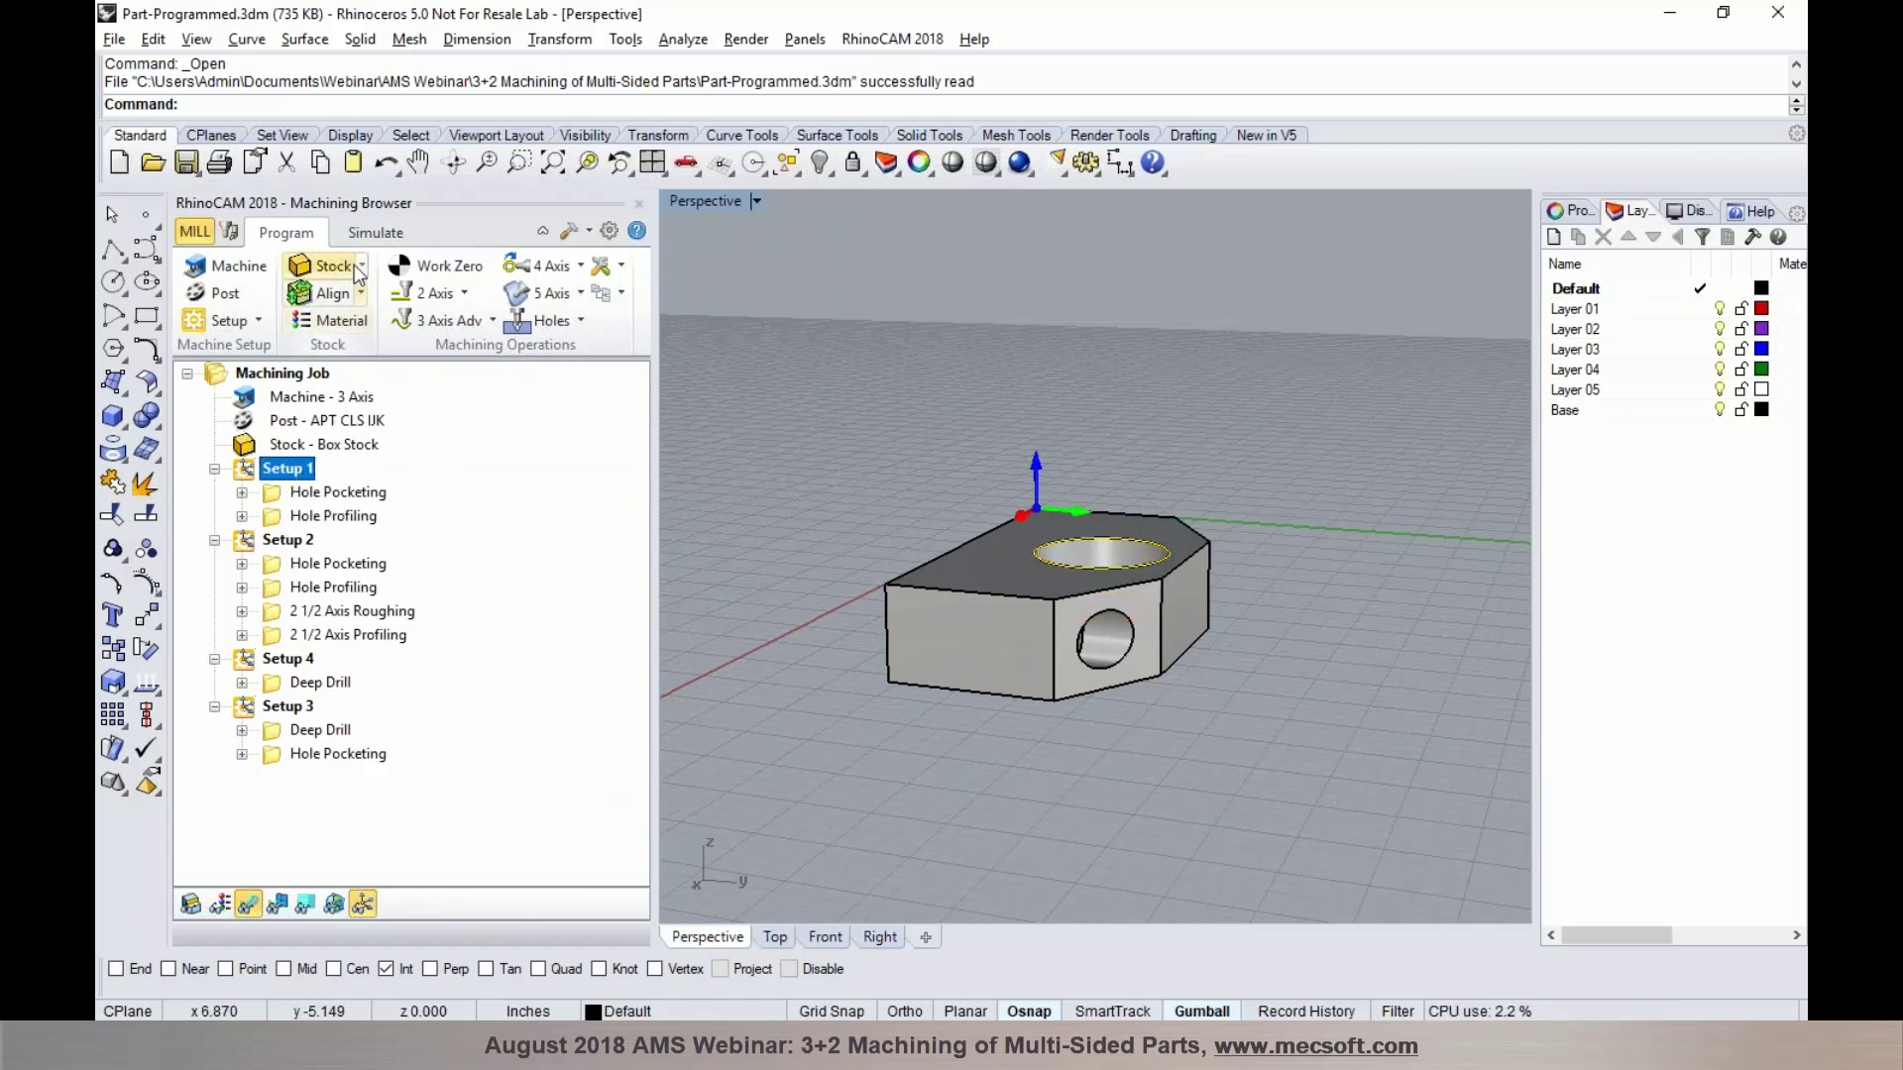
left_click(375, 233)
left_click(357, 294)
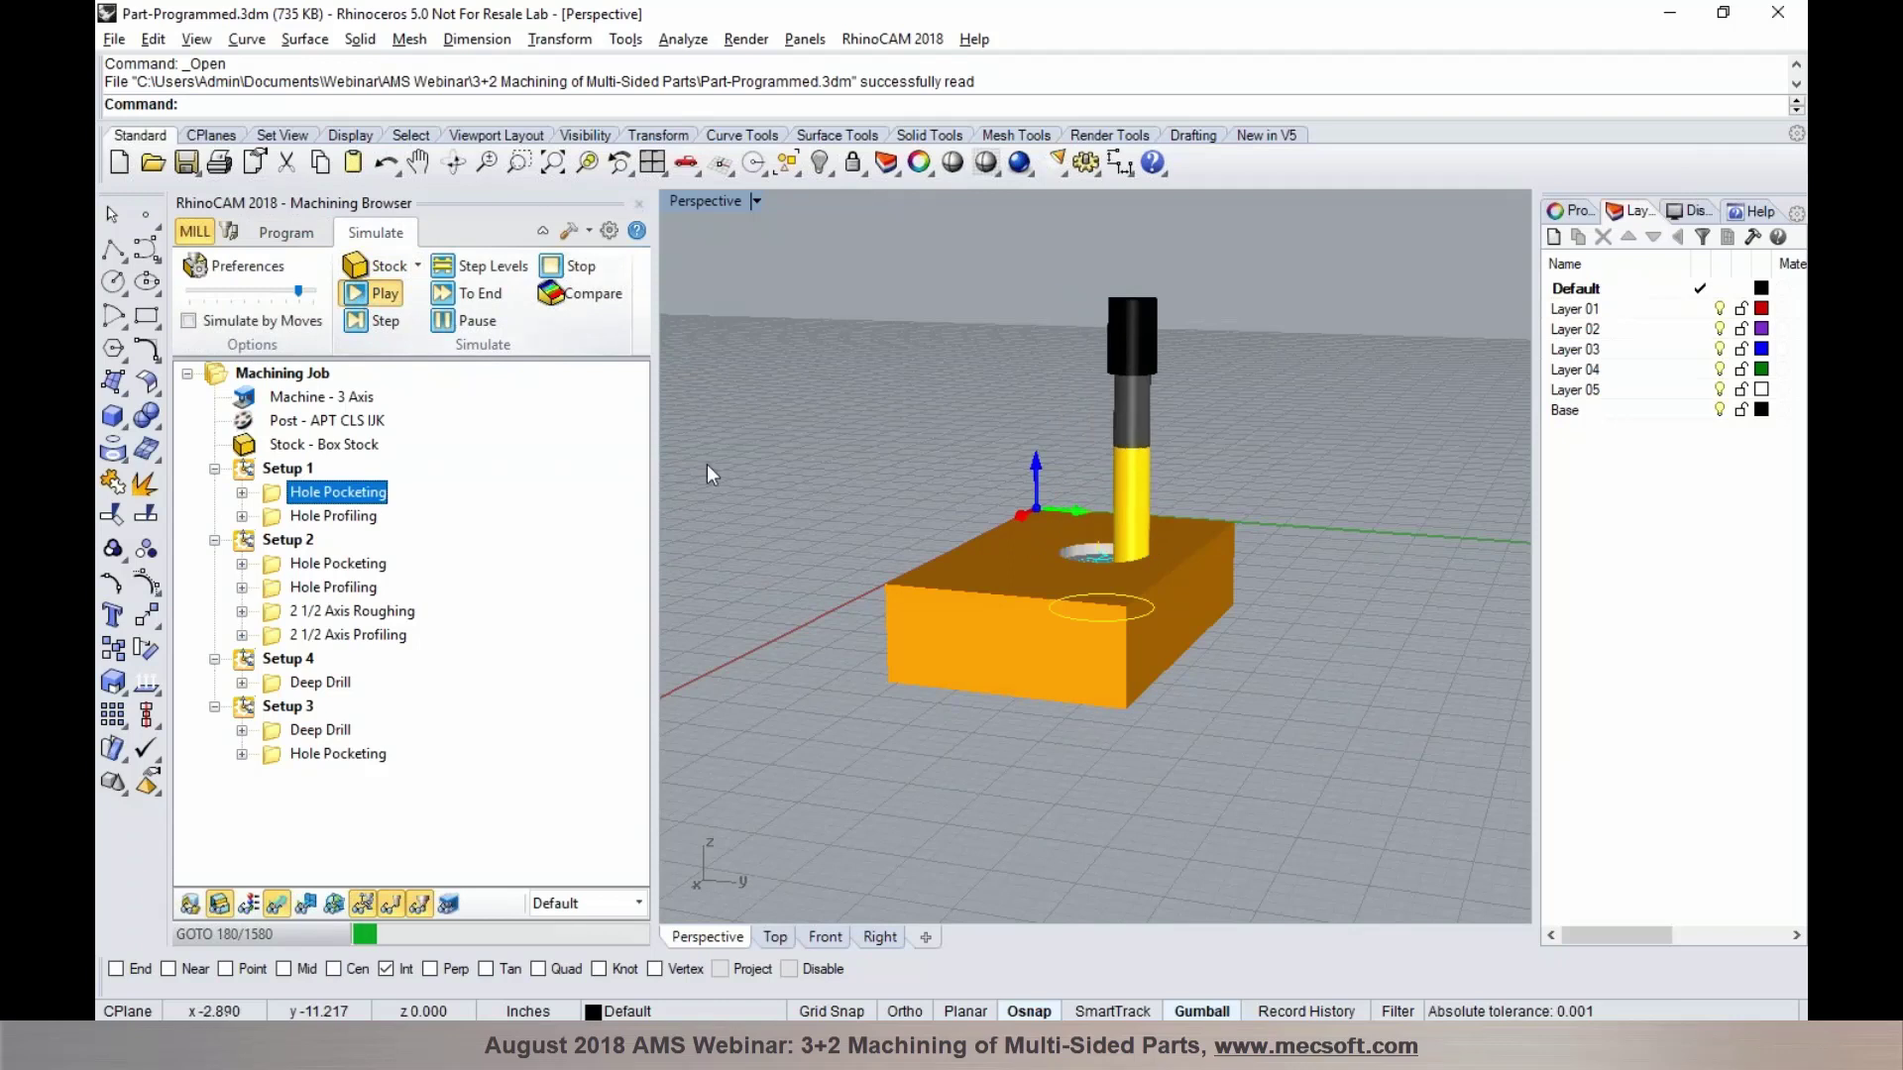
right_click_drag(871, 505, 892, 625)
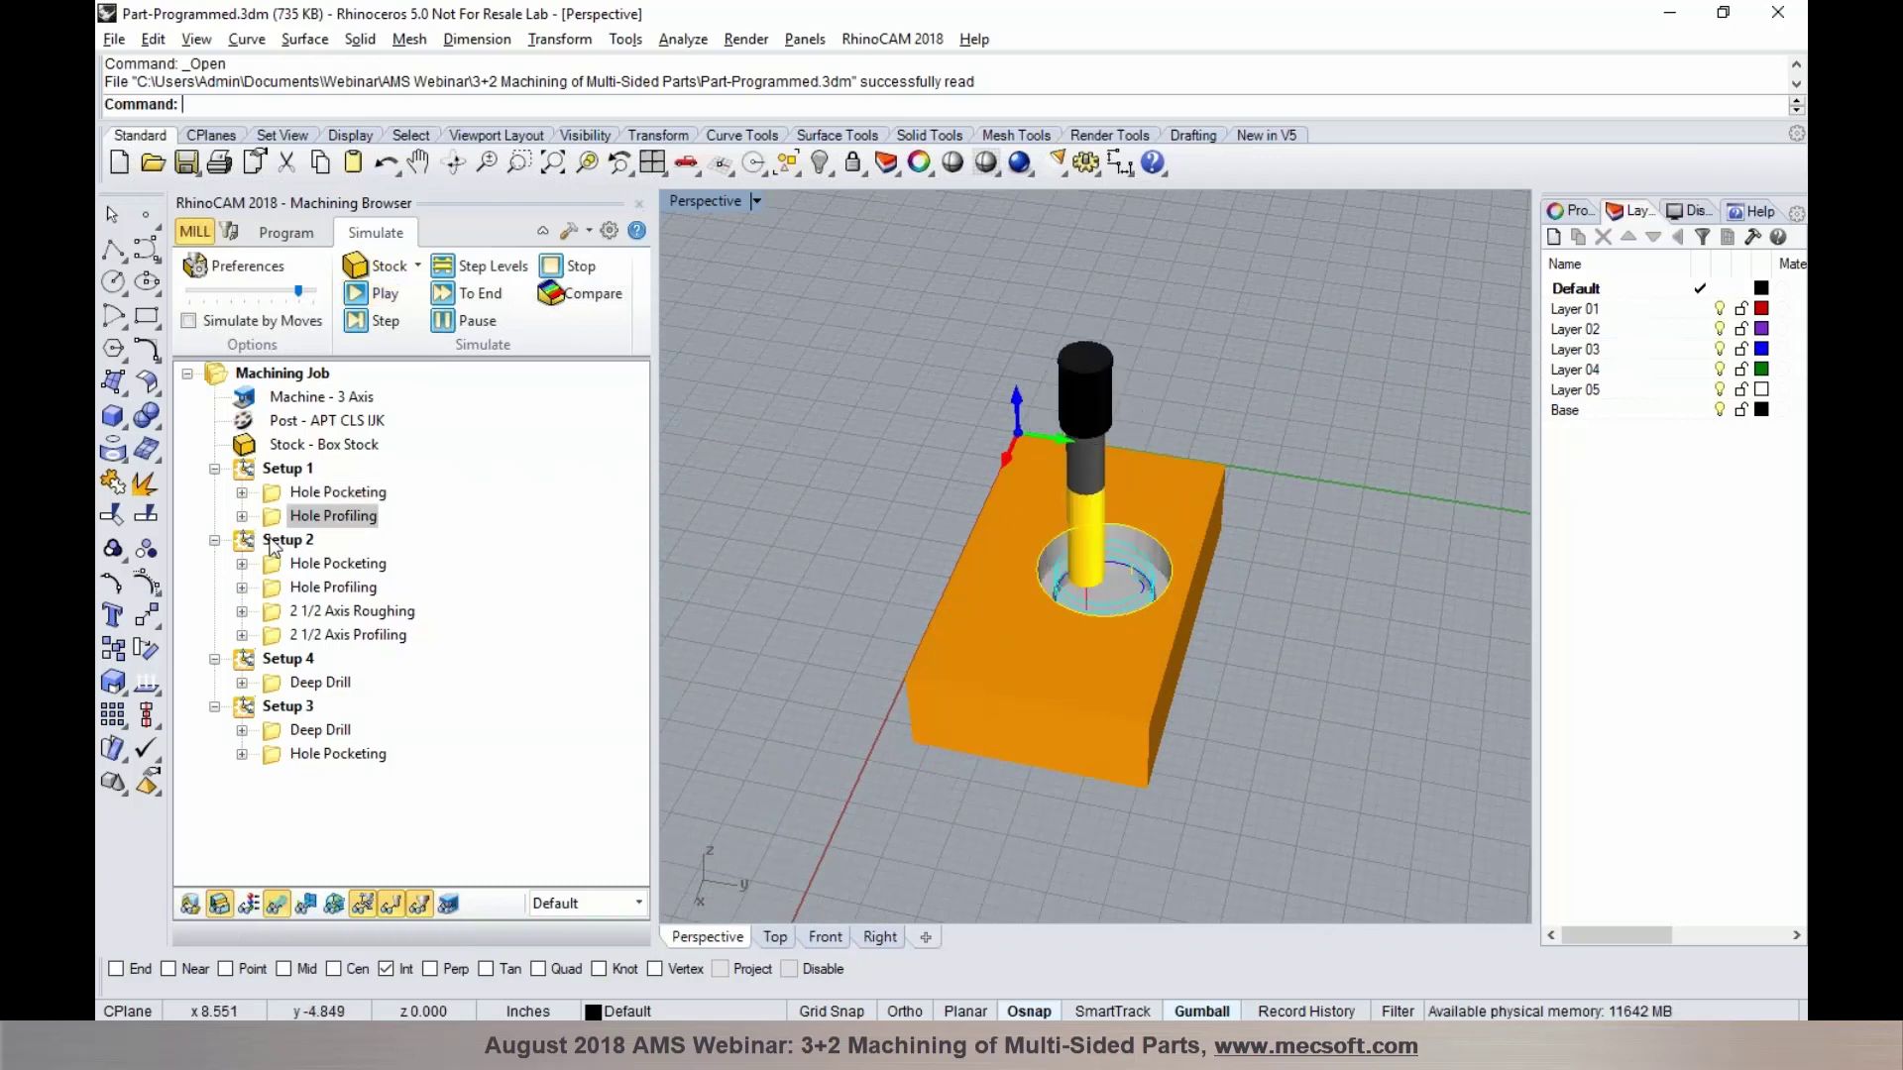
Simulate Setup 2's Hole Pocketing and Hole Profiling operations, viewing the flipped block from its other face
left_click(304, 565)
left_click(377, 293)
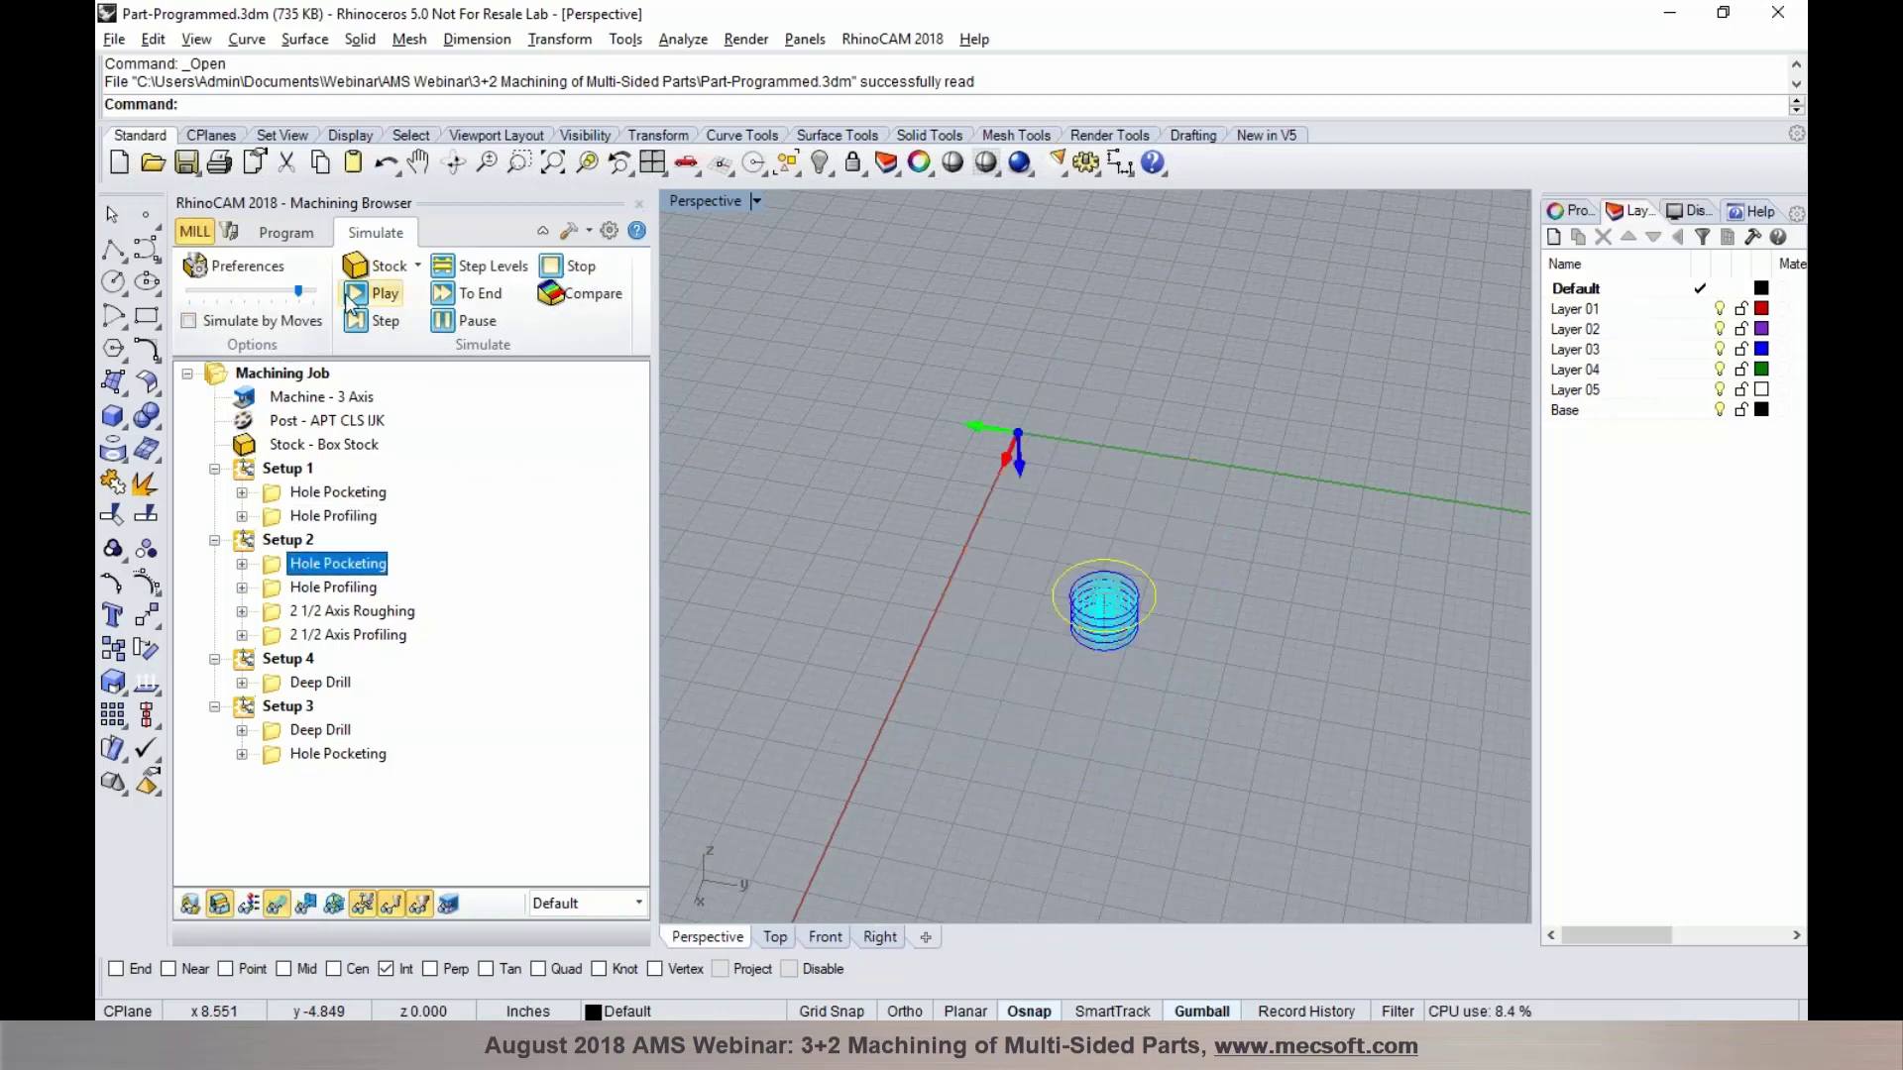
right_click_drag(1180, 715, 1080, 444)
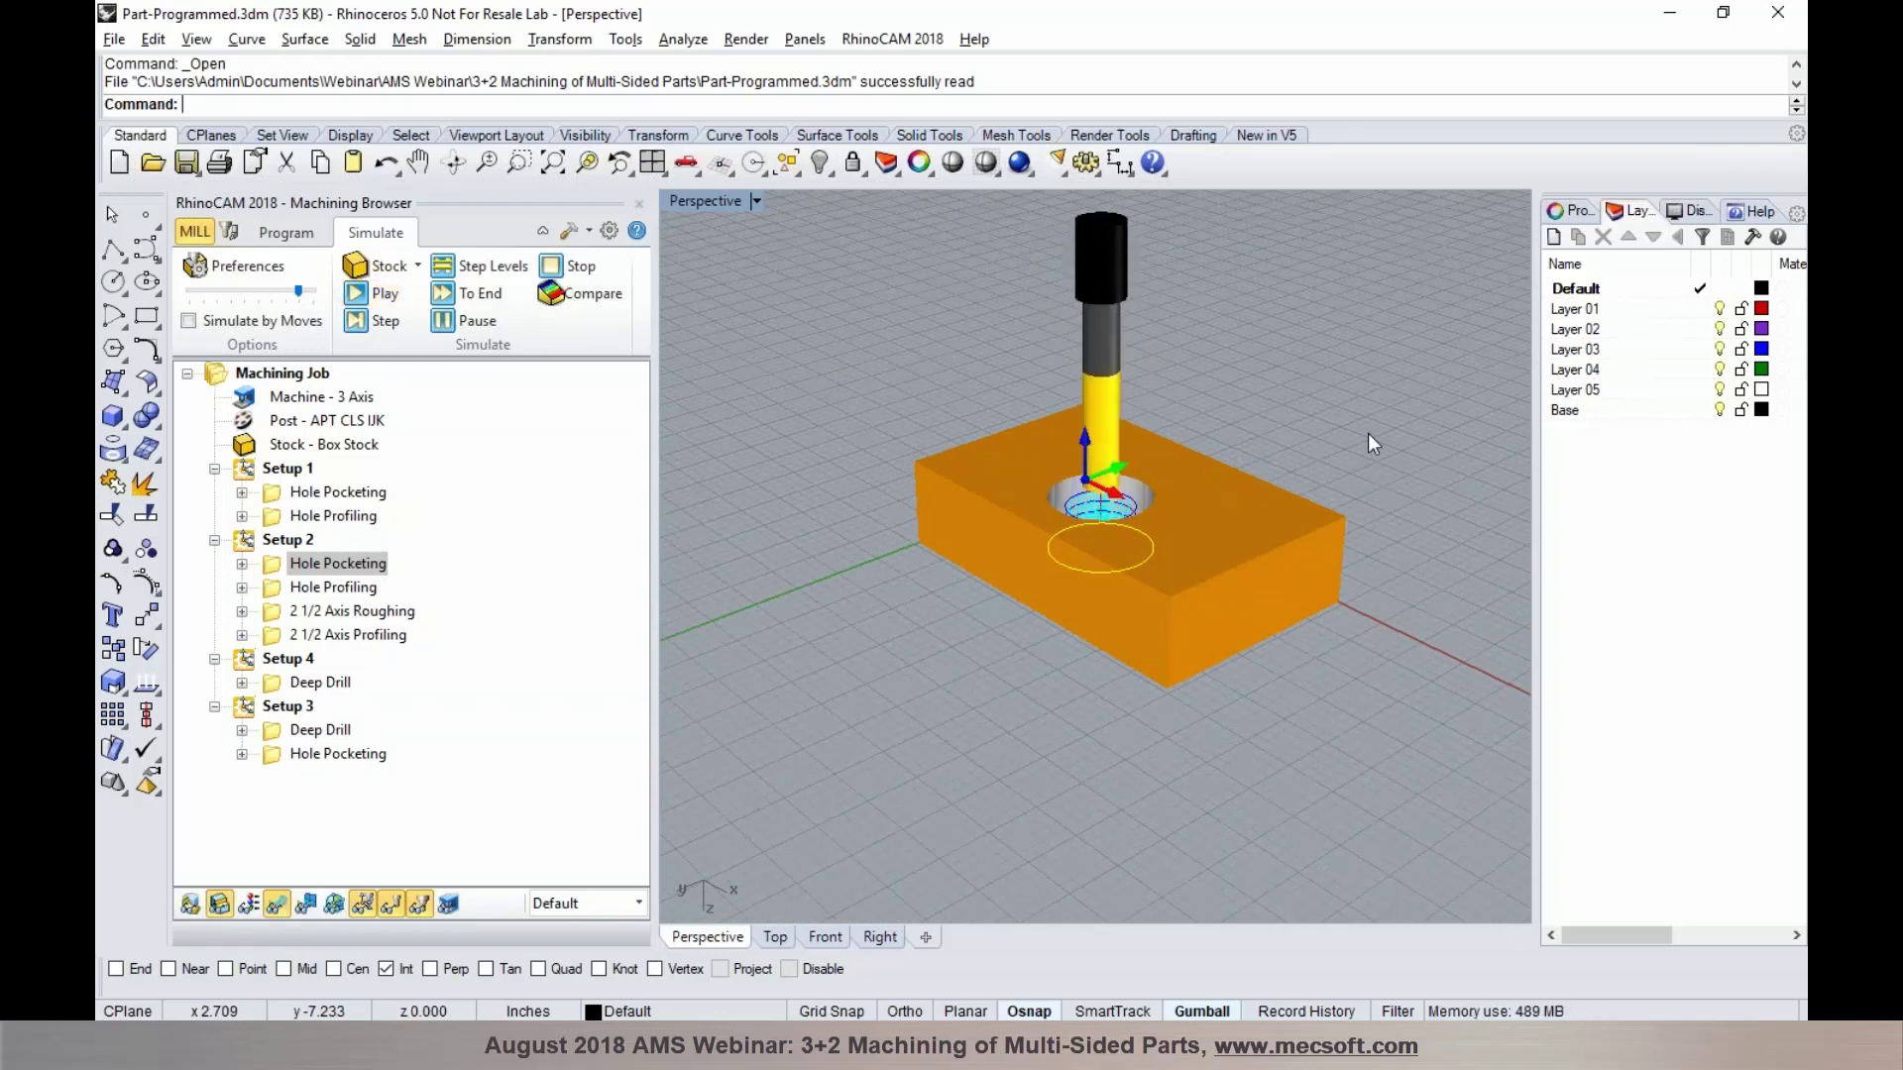
left_click(333, 588)
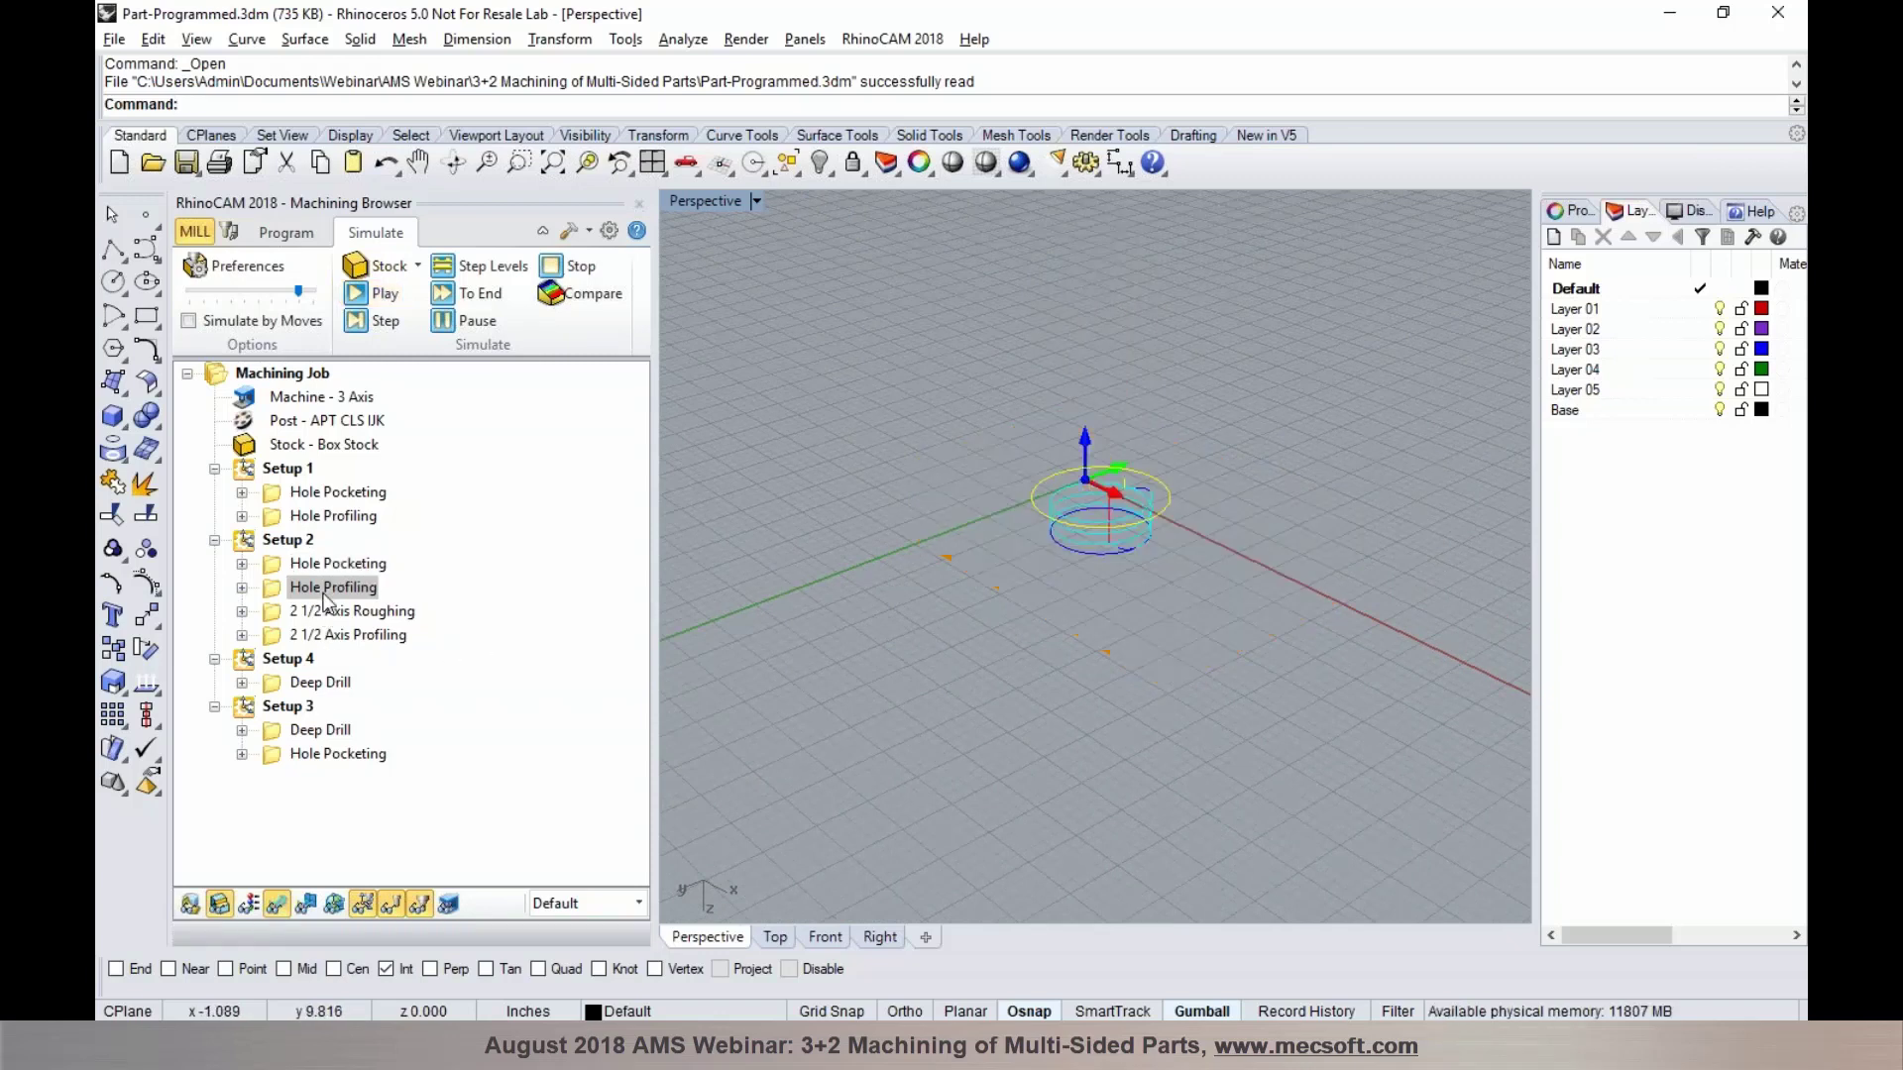
left_click(367, 305)
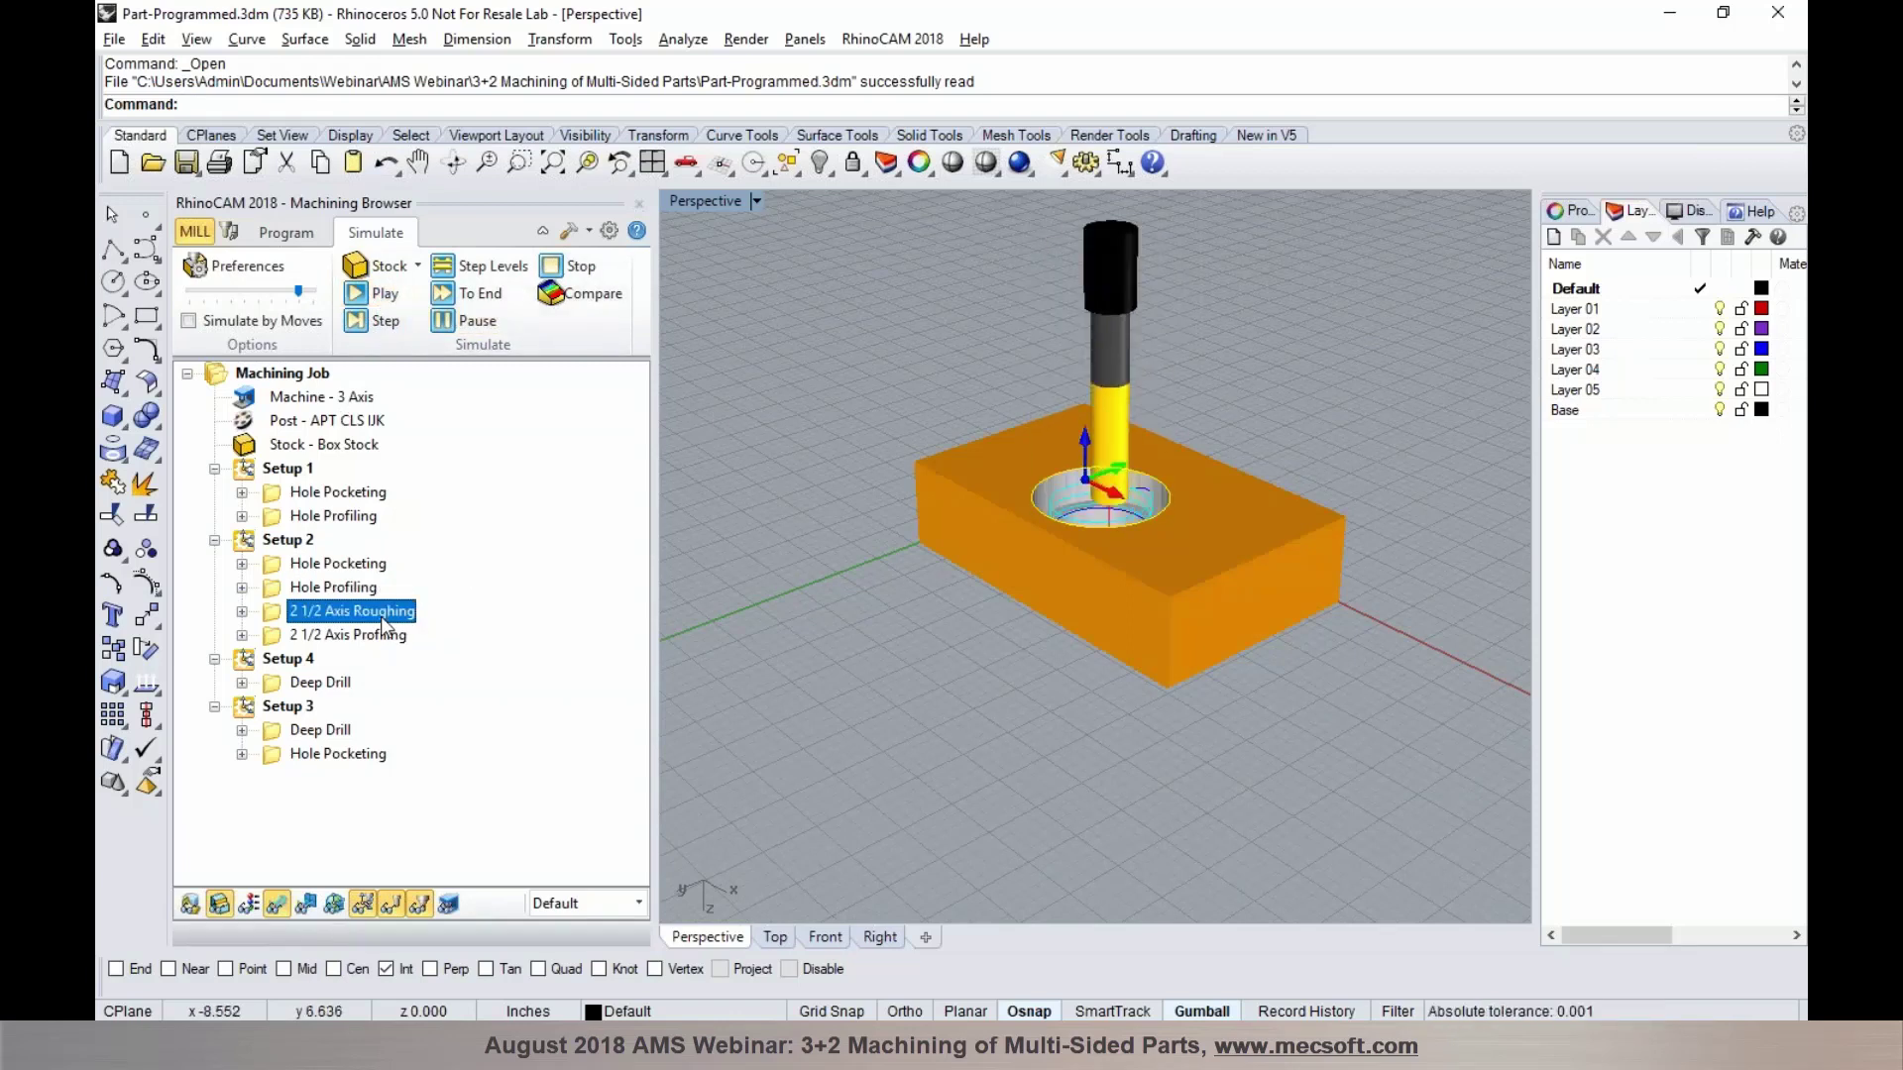
Simulate Setup 2's 2 1/2 Axis Roughing and 2 1/2 Axis Profiling operations on the block's outer contour
left_click(372, 293)
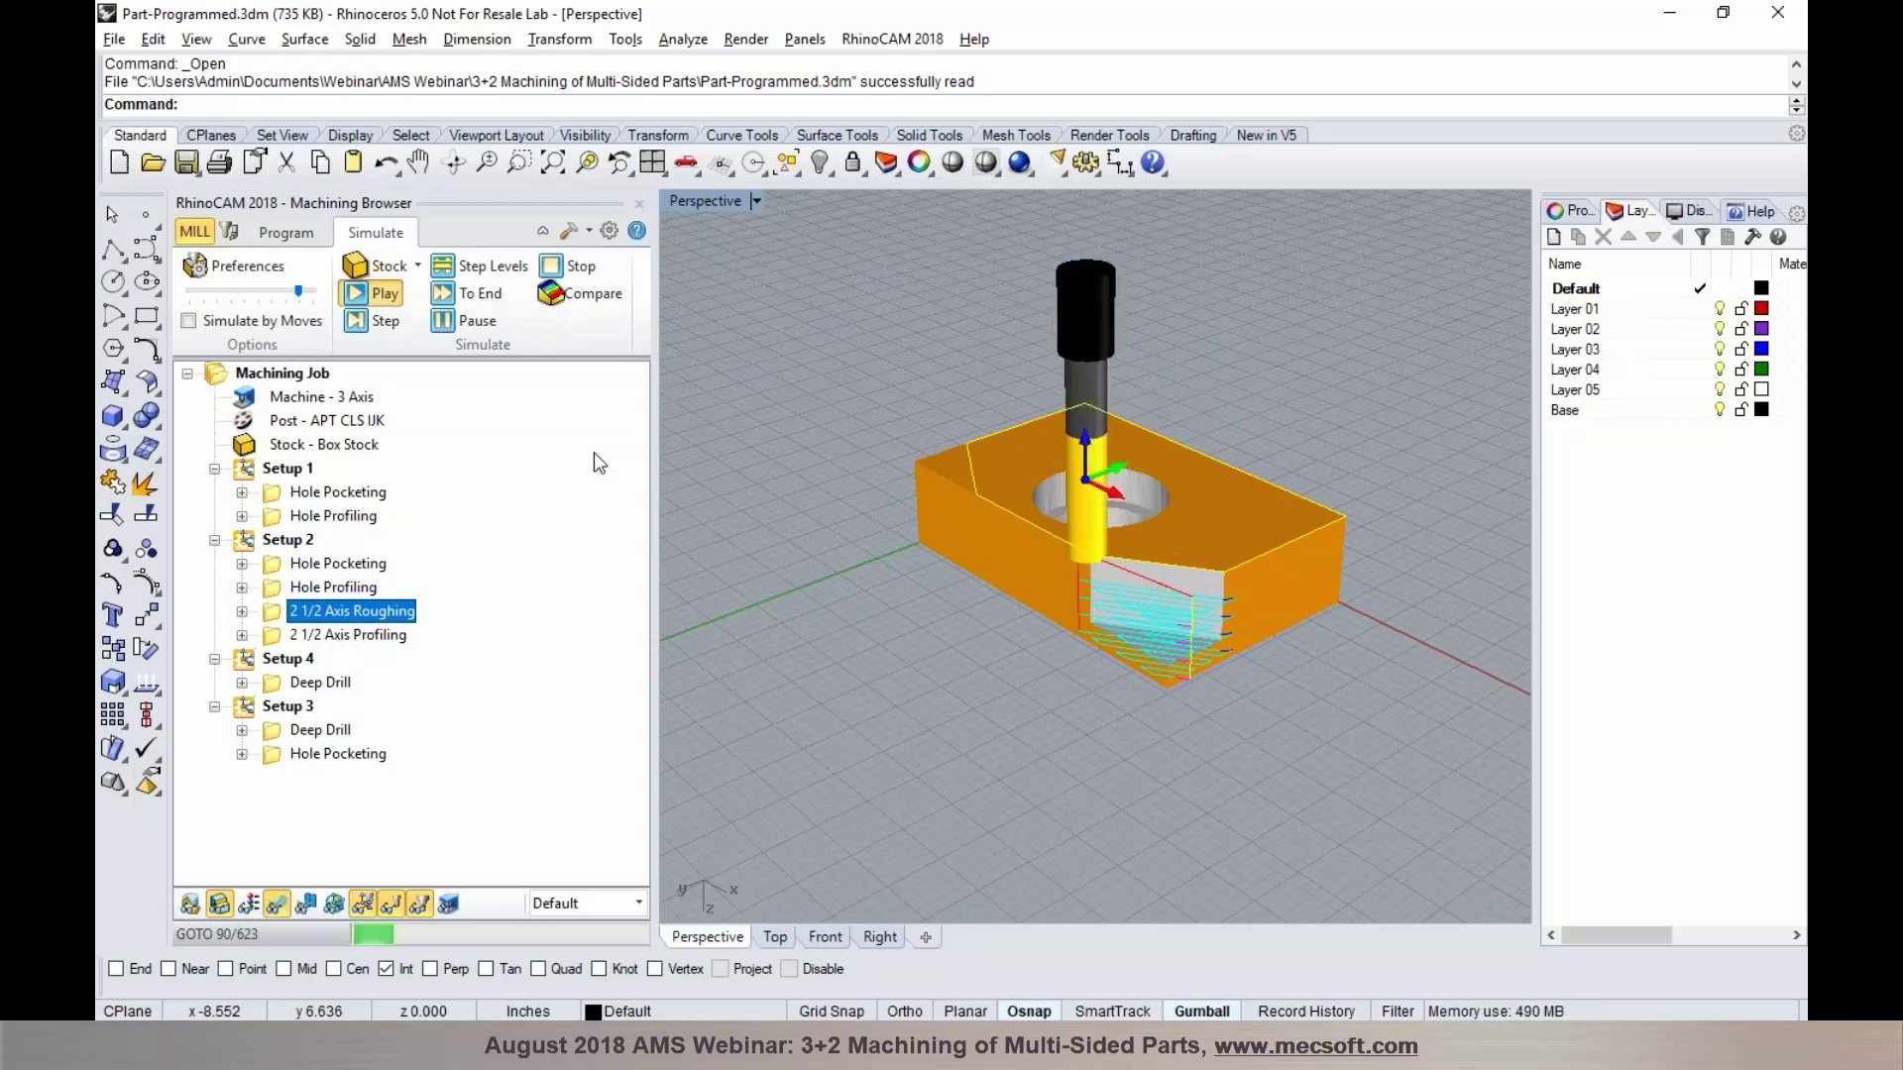
left_click(895, 675)
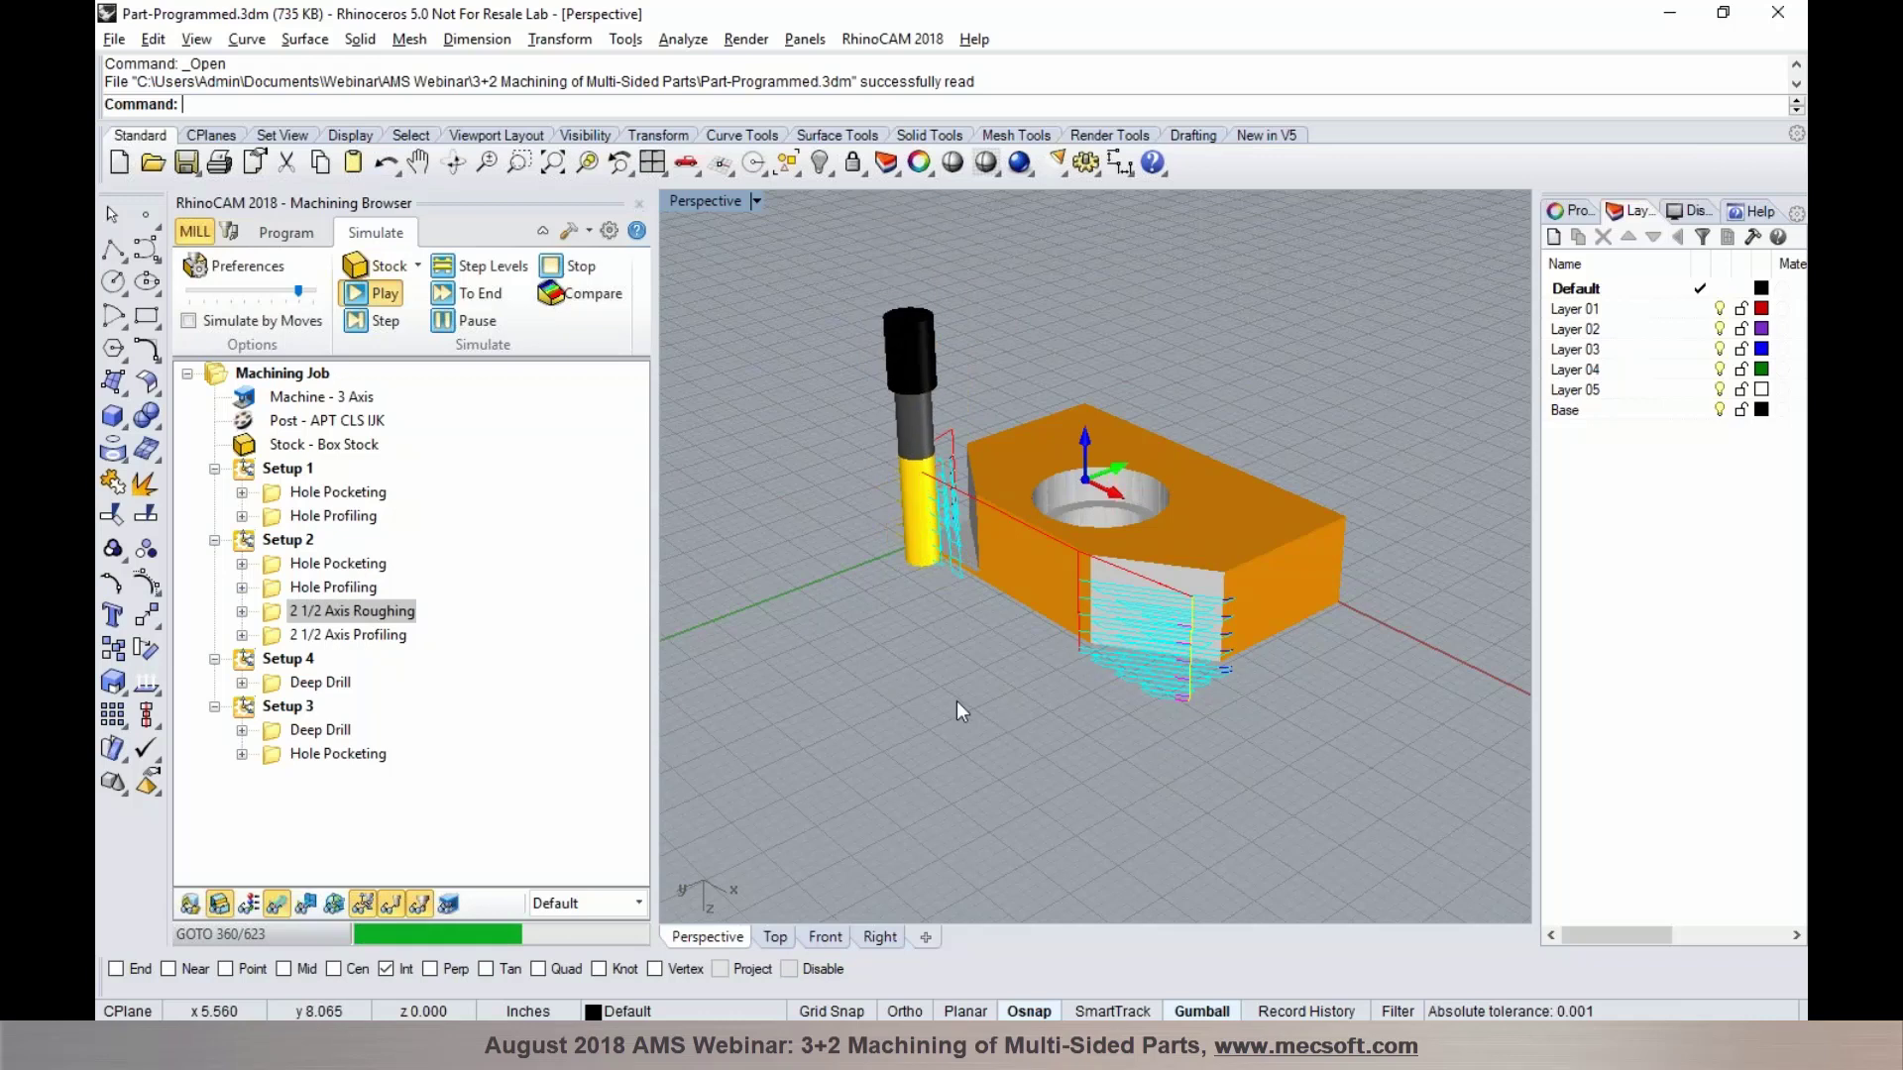
left_click(357, 637)
left_click(357, 293)
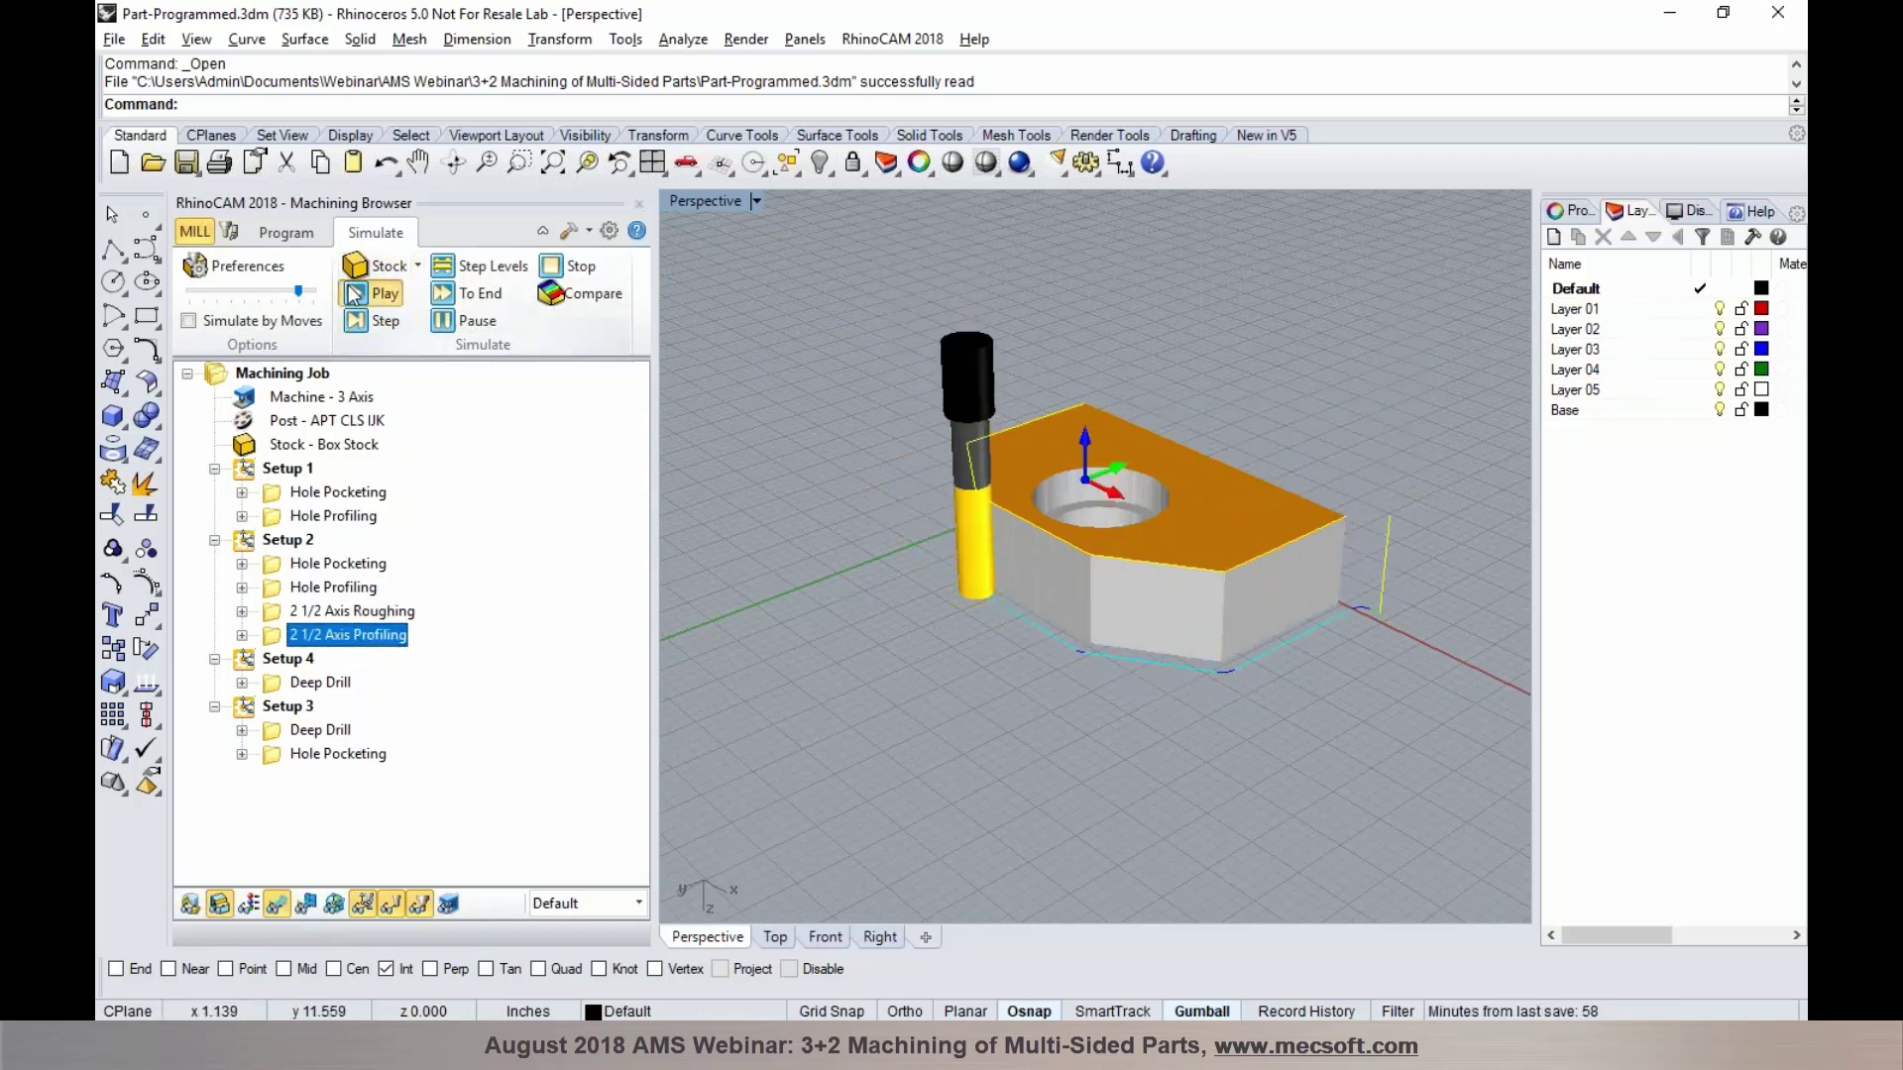
Simulate Setup 4 with its Deep Drill operation on the block's long side
left_click(280, 661)
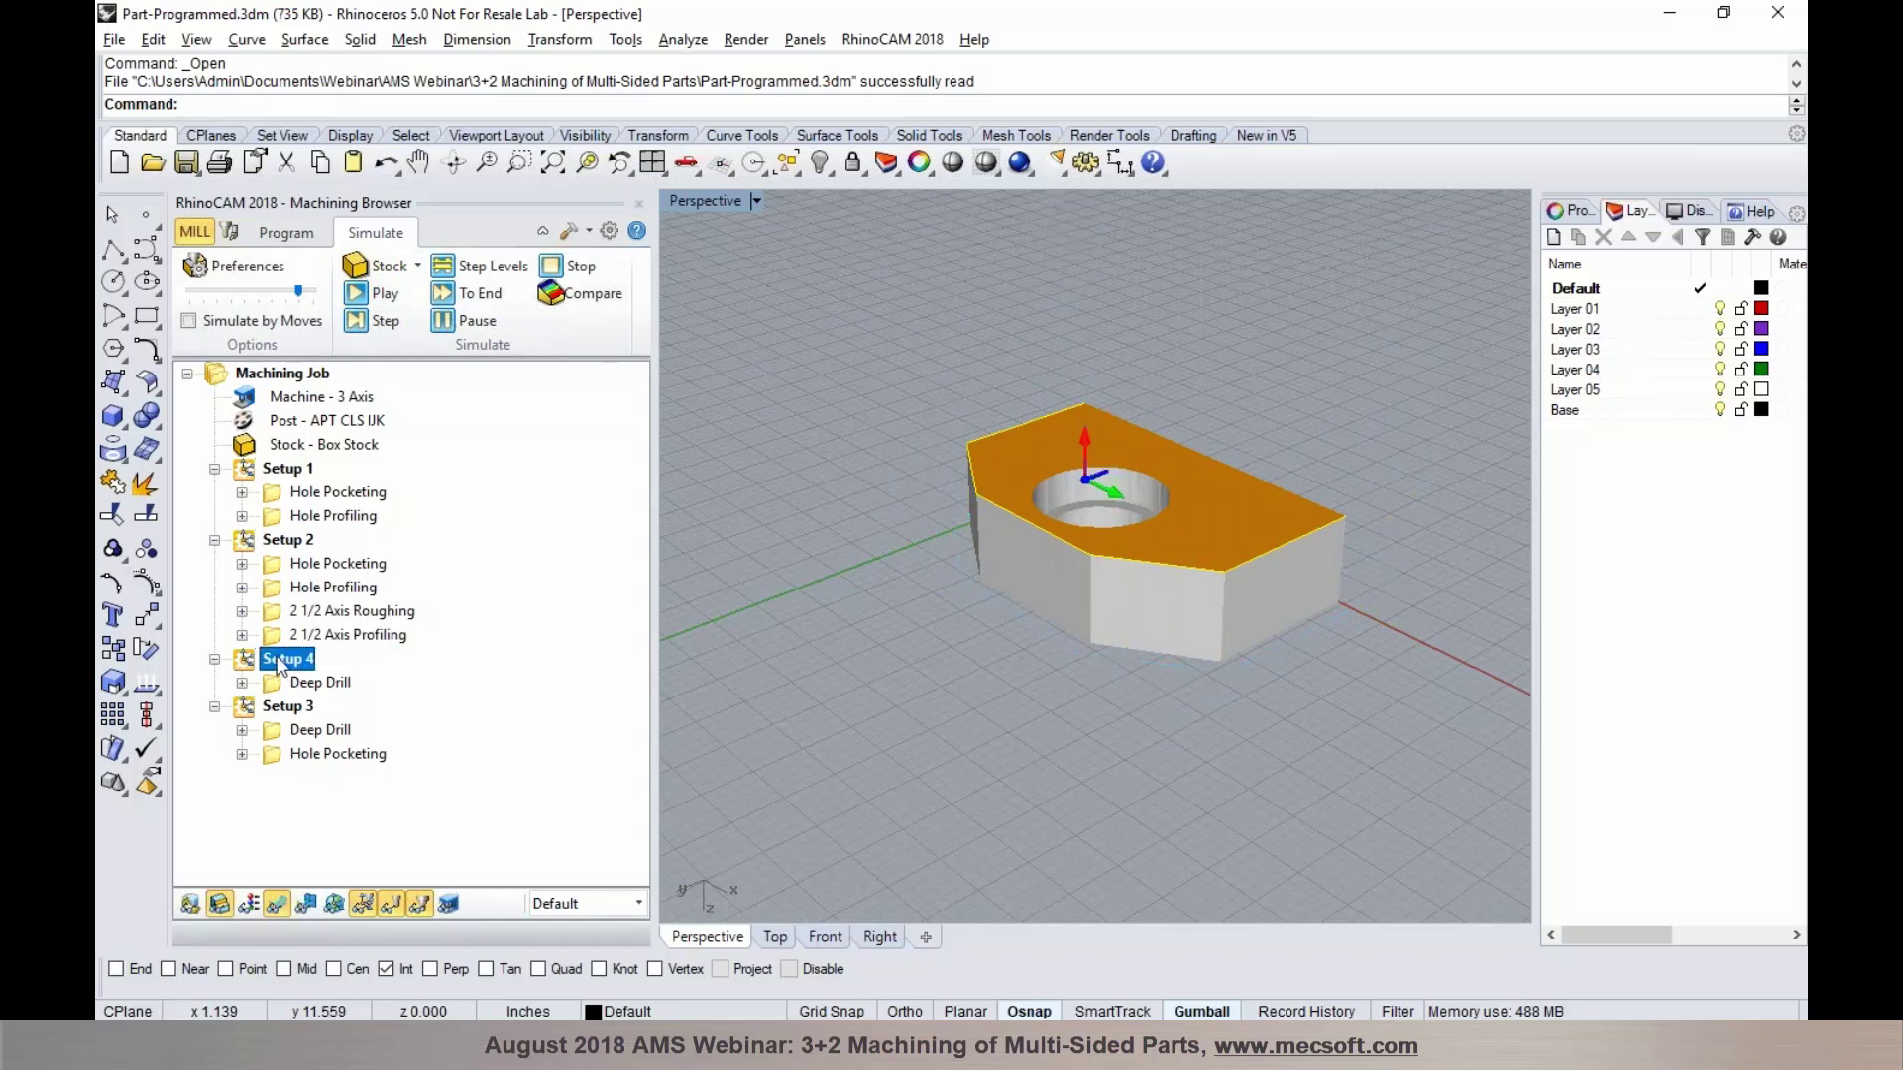
left_click(357, 295)
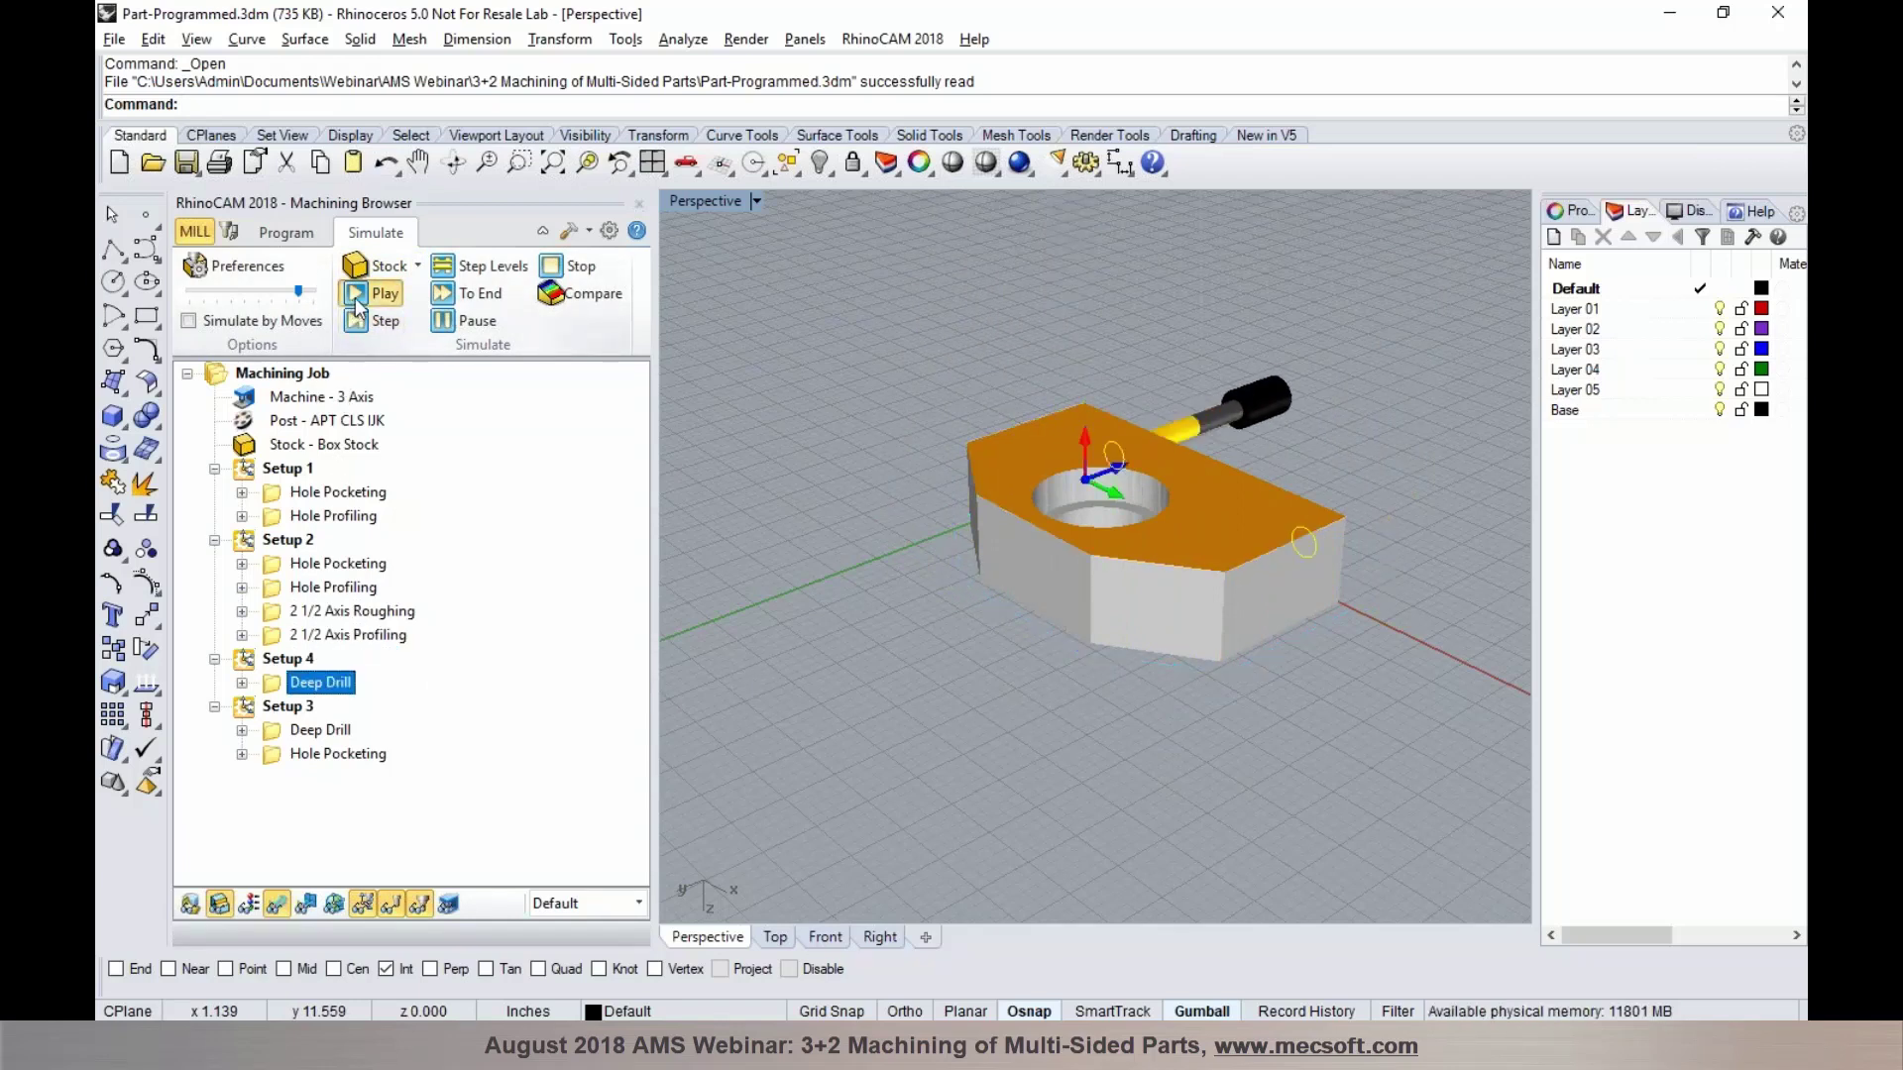
right_click_drag(1336, 735, 1041, 738)
Simulate Setup 3's Deep Drill and Hole Pocketing operations on the side with the two angled corners
left_click(288, 705)
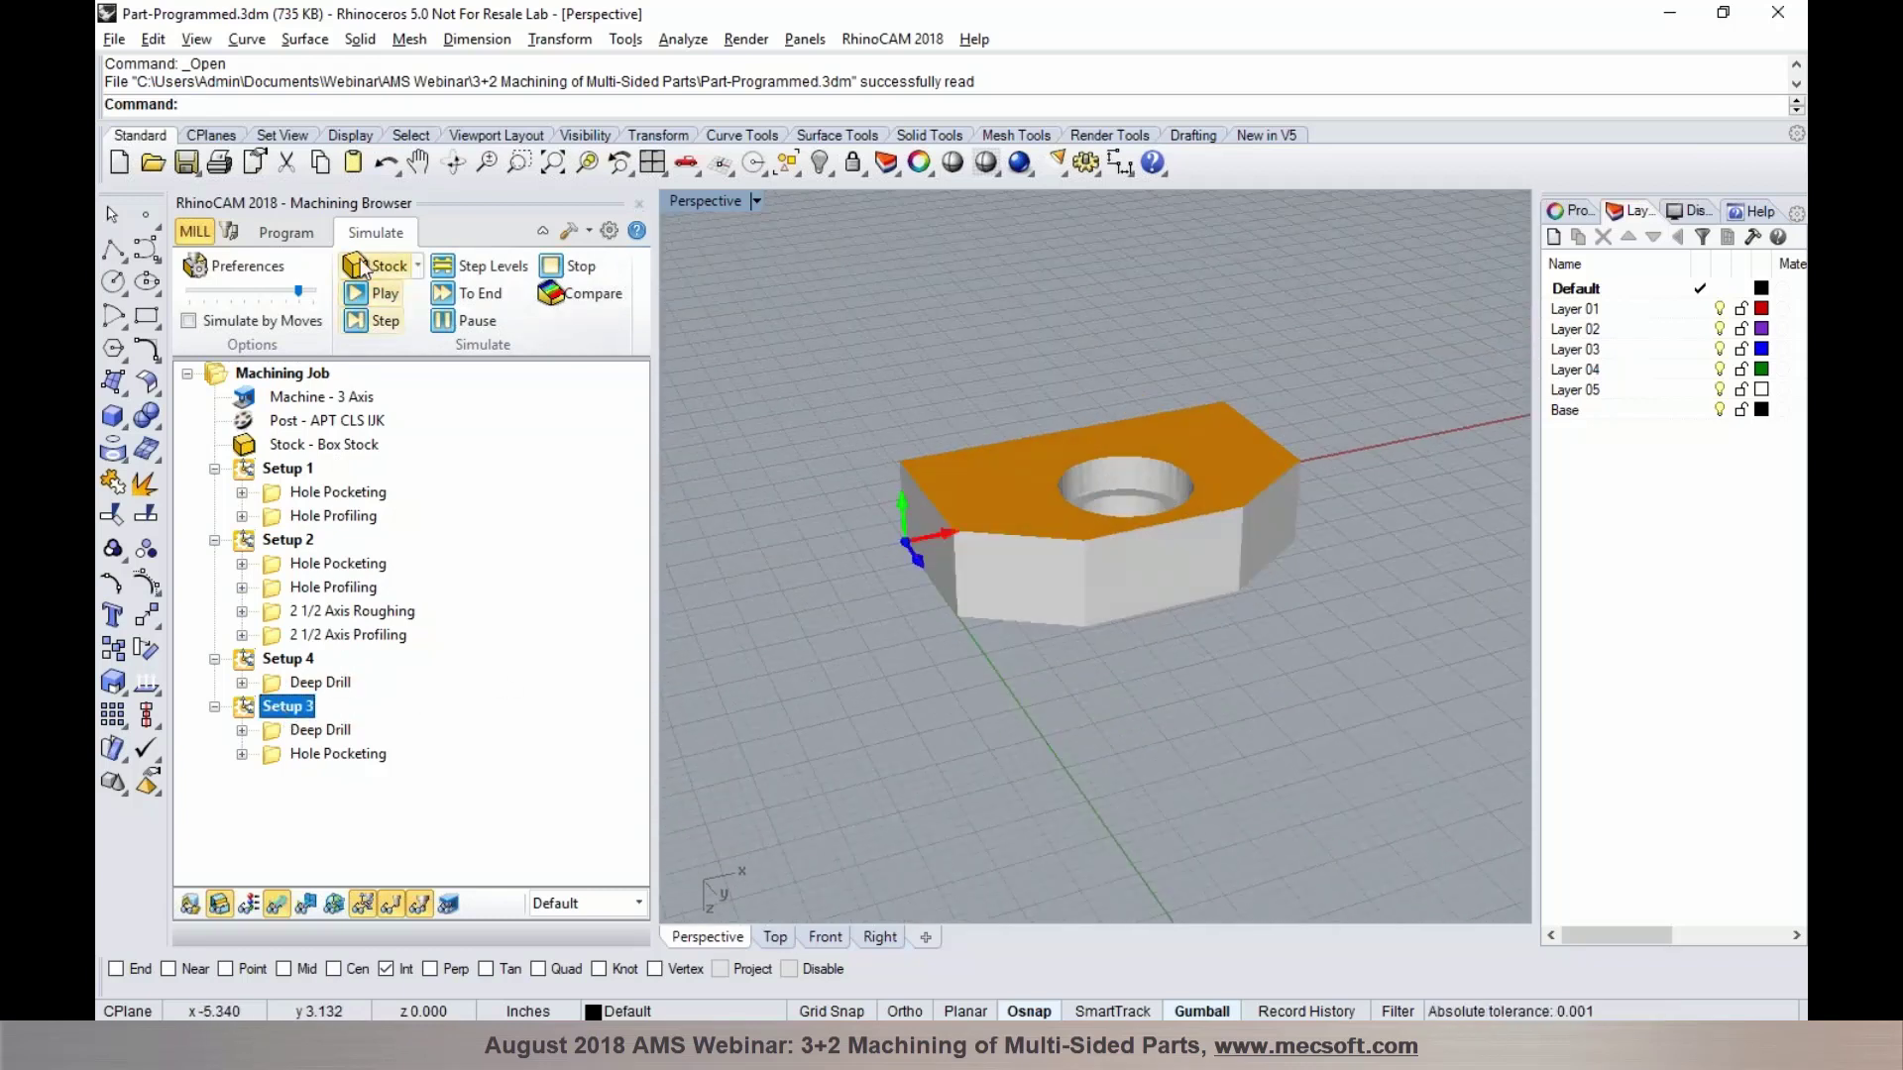
left_click(362, 301)
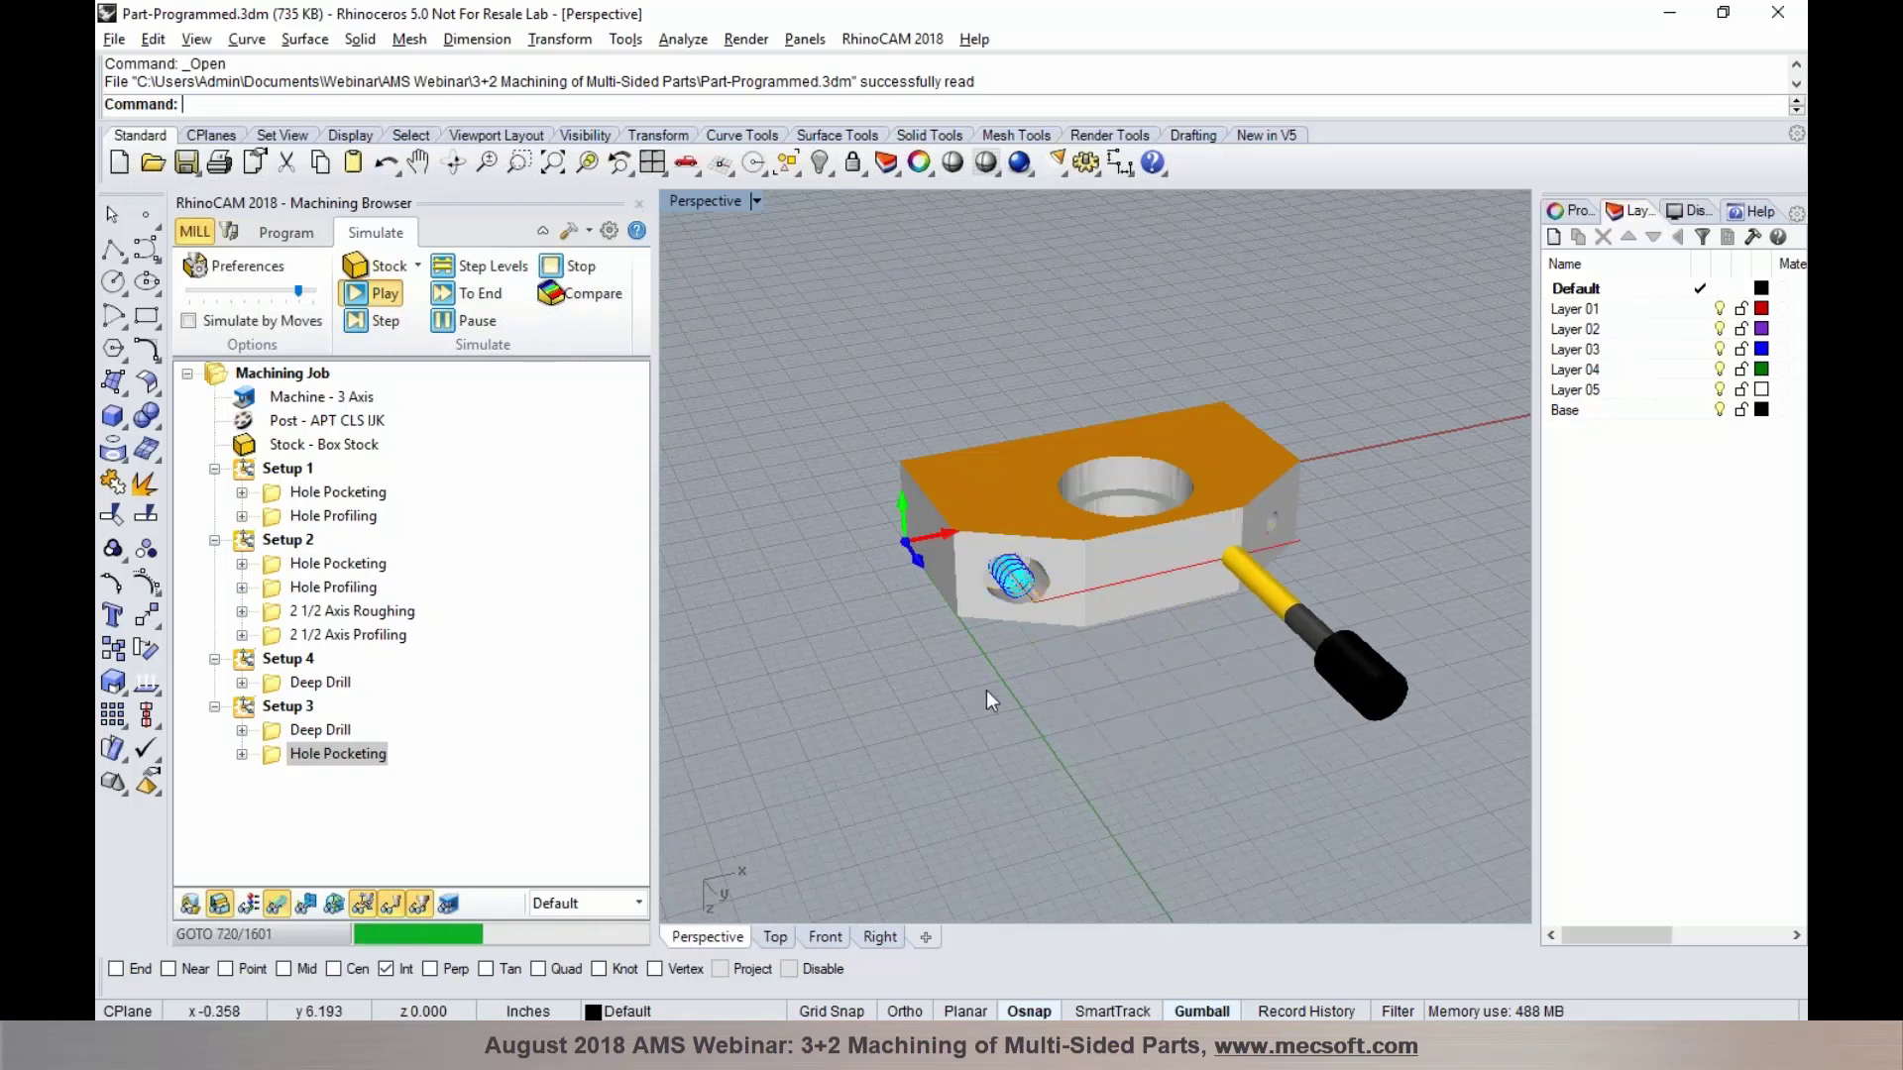
right_click_drag(997, 672, 967, 604)
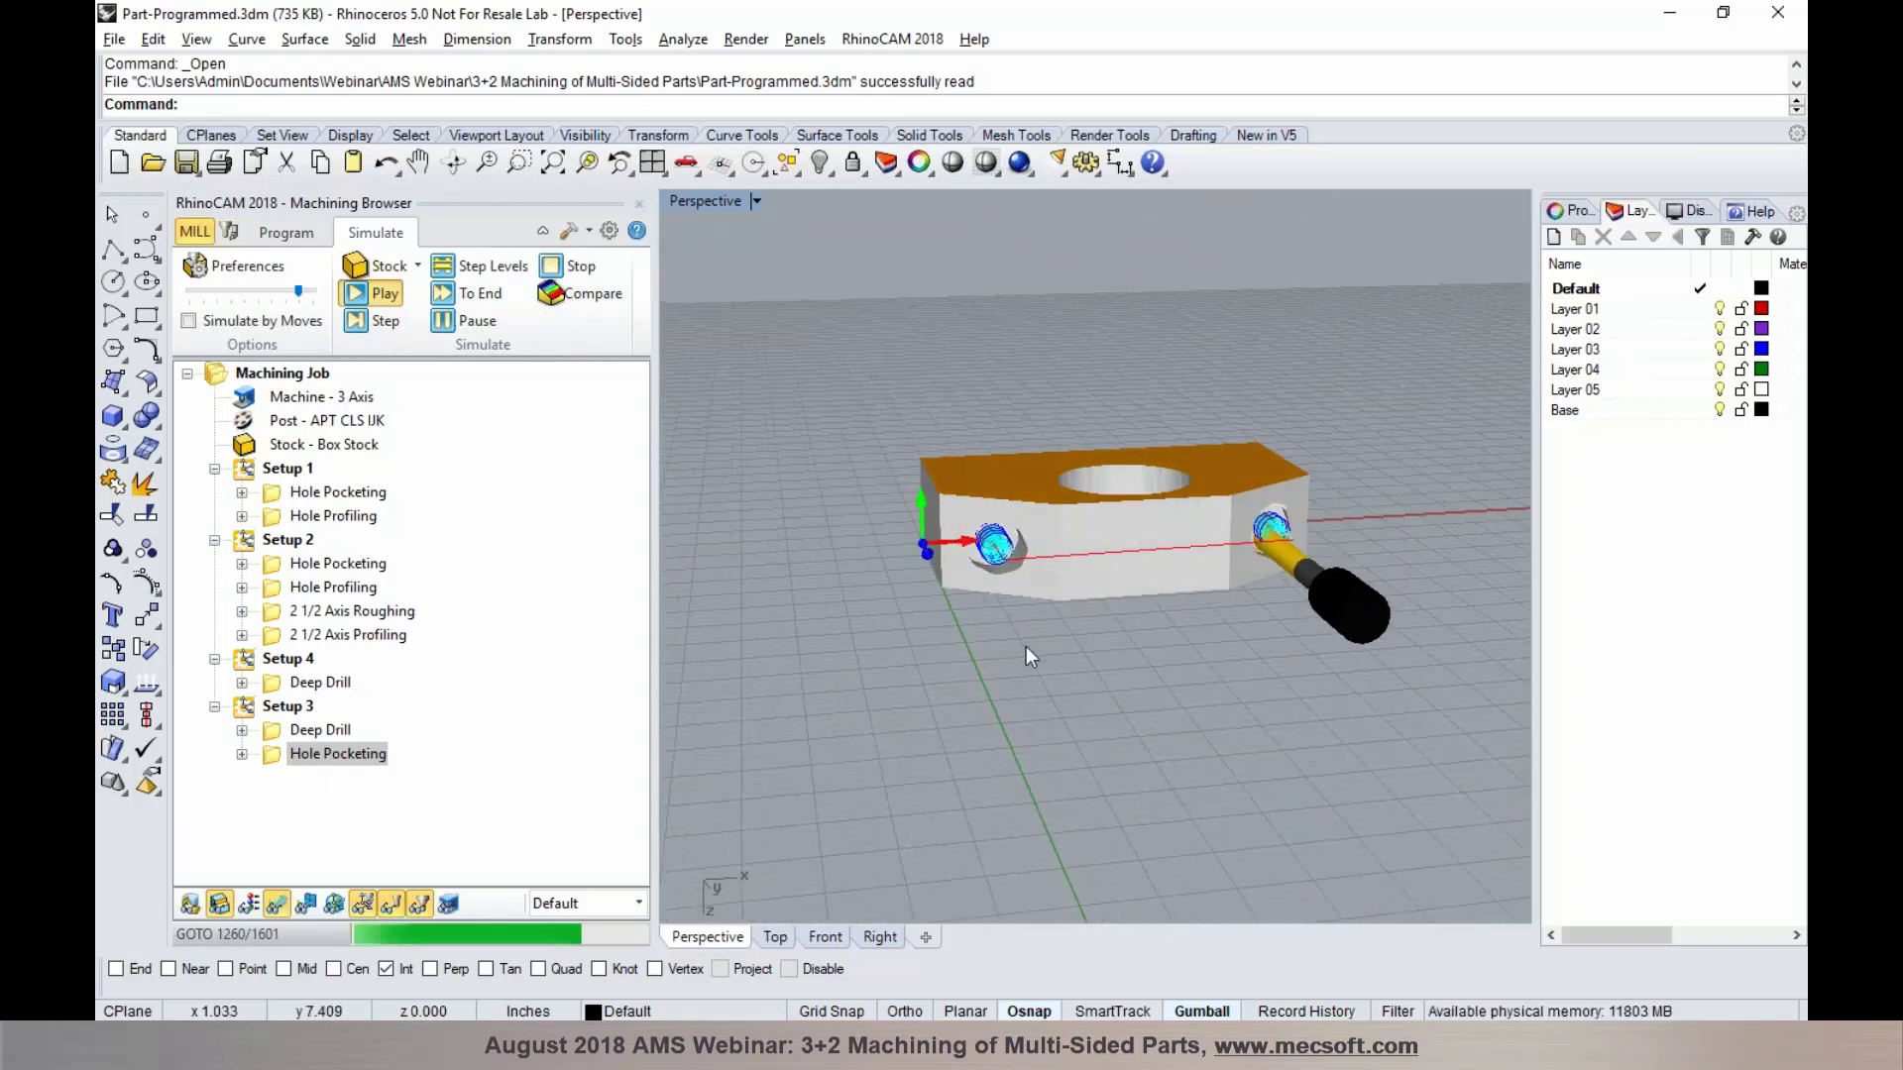
right_click_drag(915, 656, 786, 648)
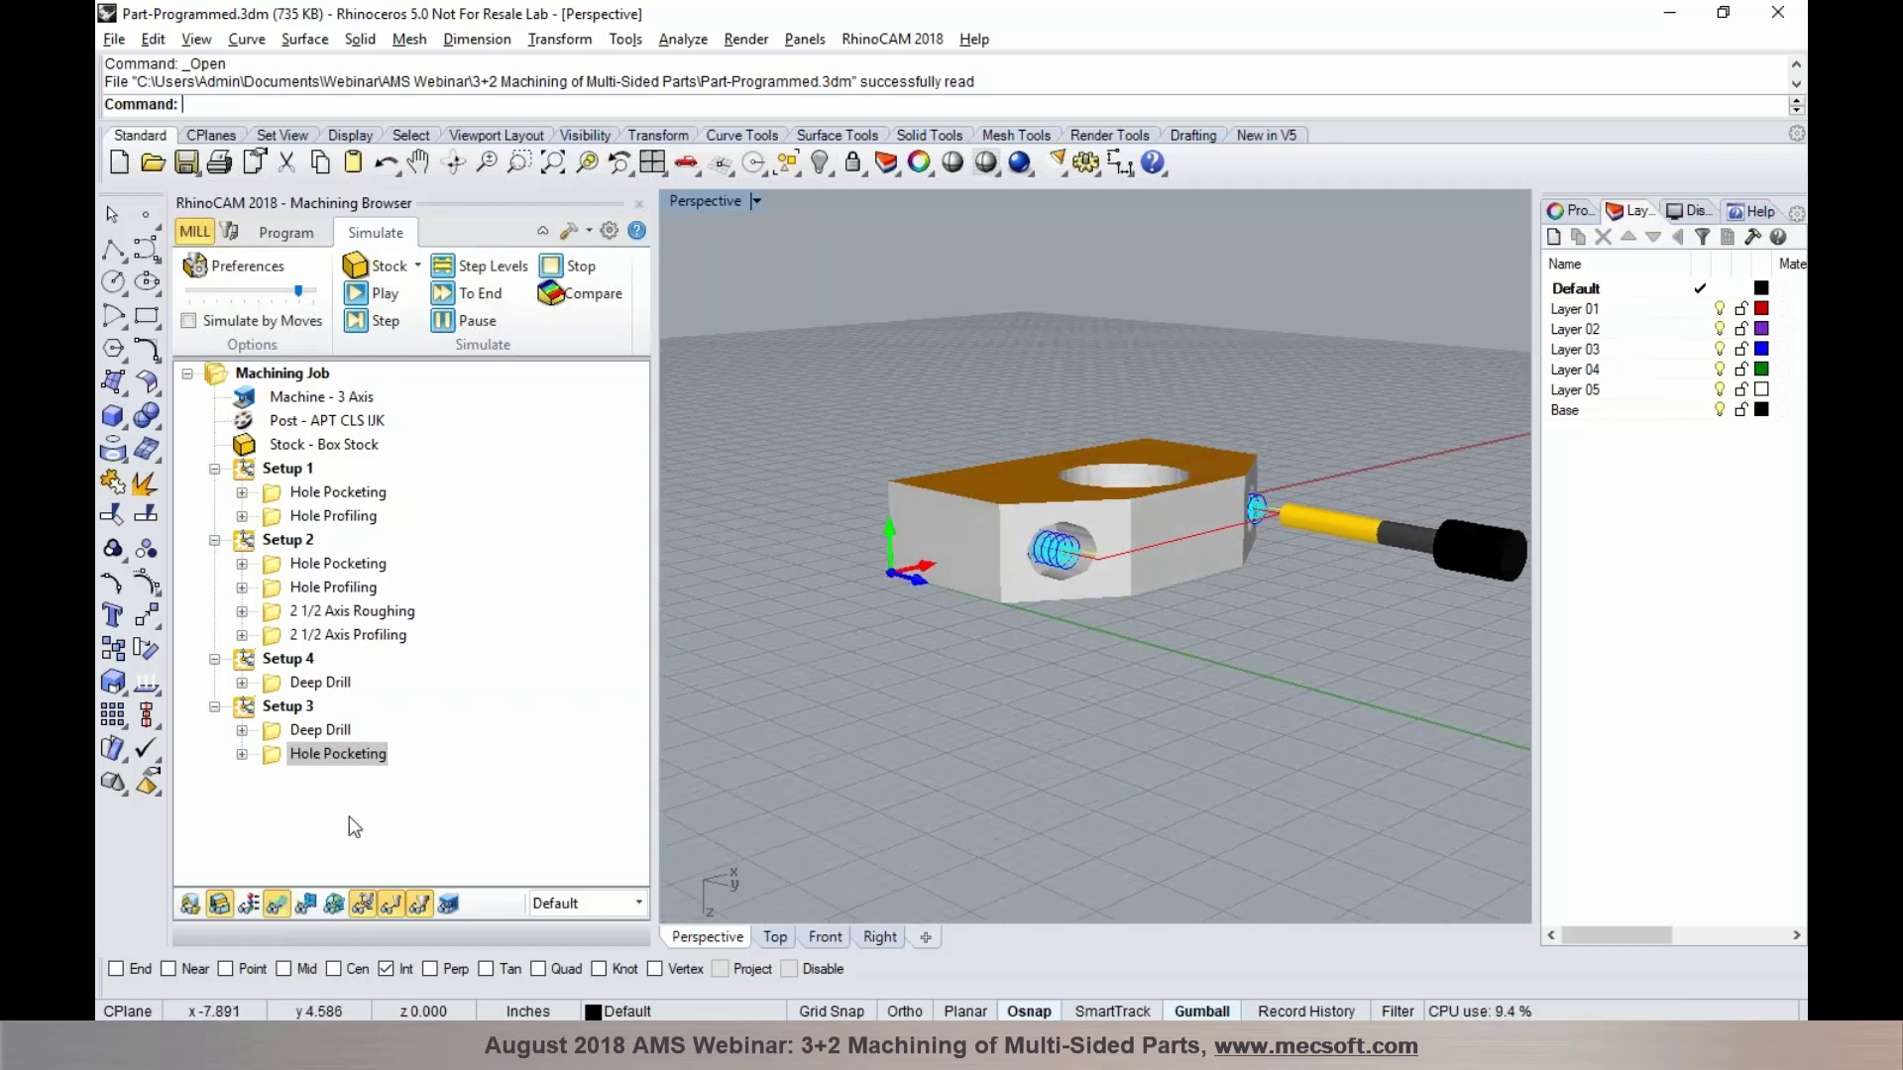
Post-process Setup 3 with the AbilitySystems post to Part-Programmed_Setup 3.nc, and close the G-code file after reviewing it
left_click(279, 706)
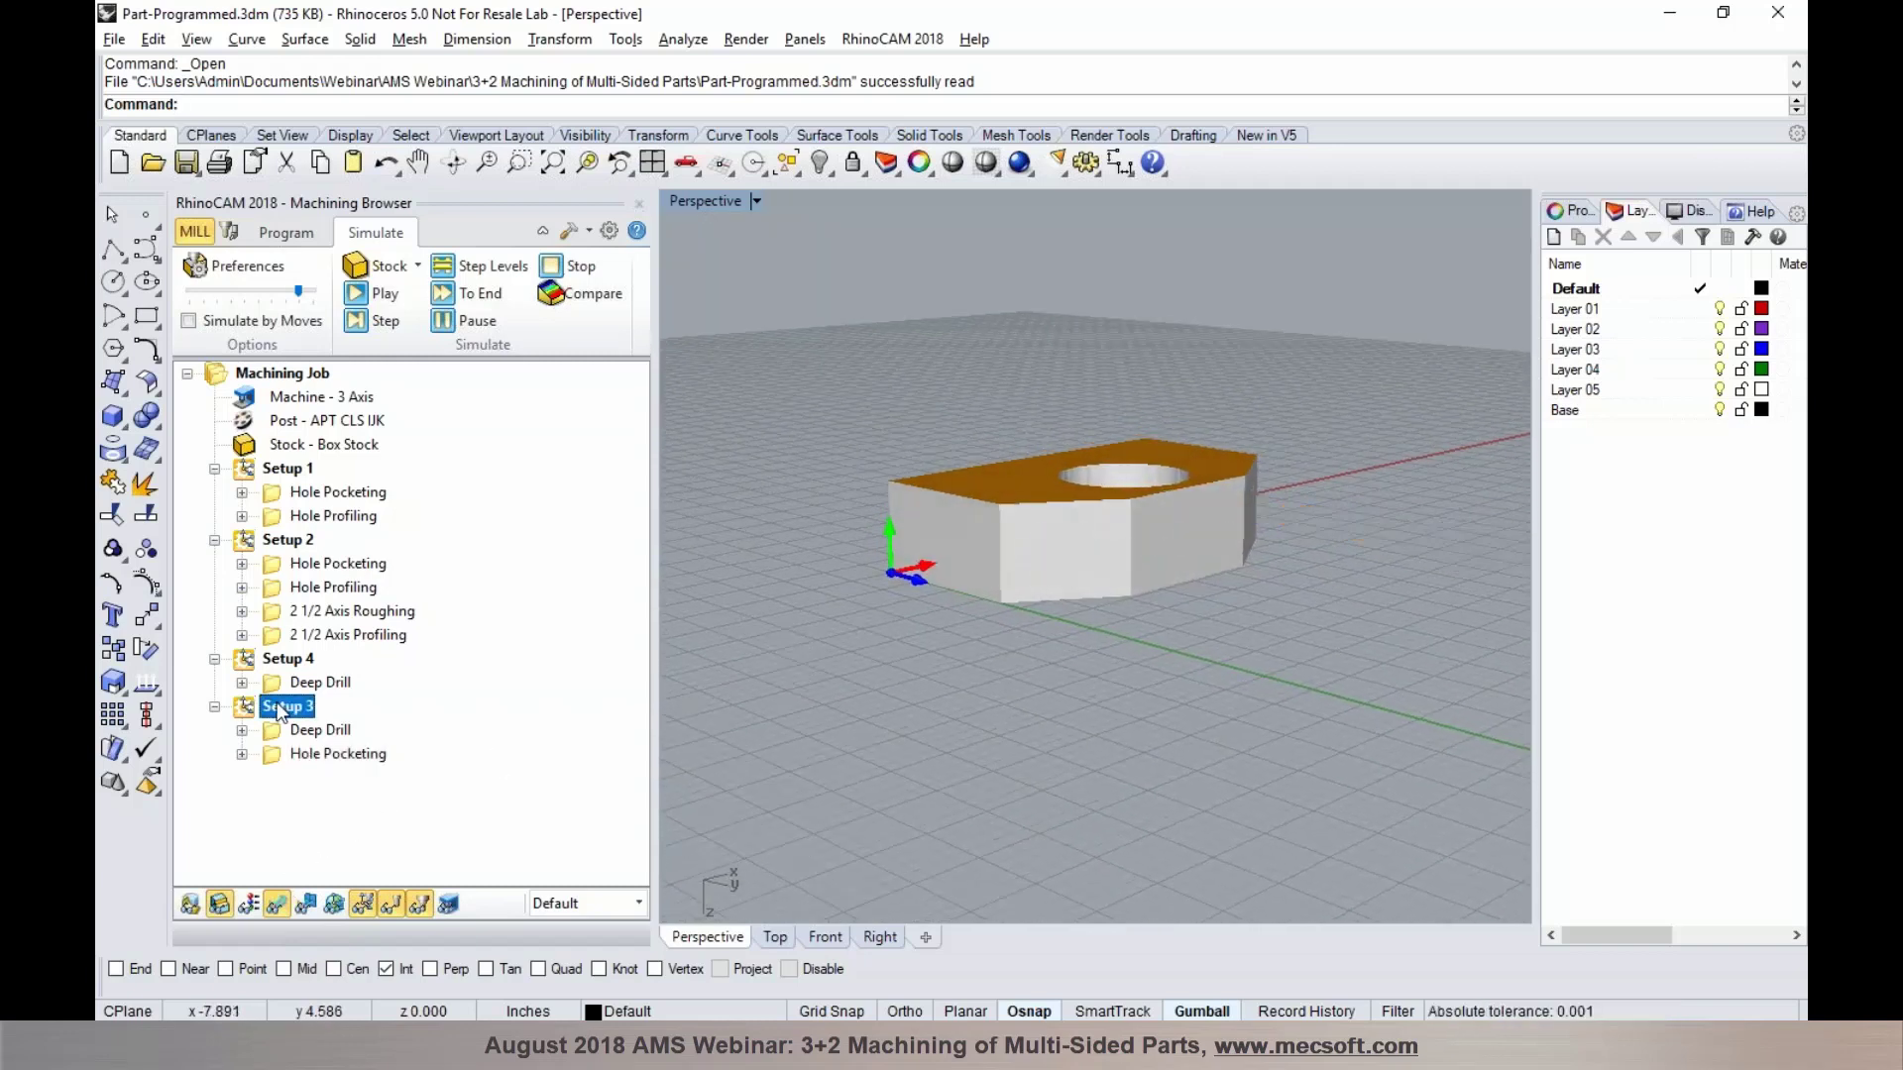
right_click(280, 705)
left_click(331, 272)
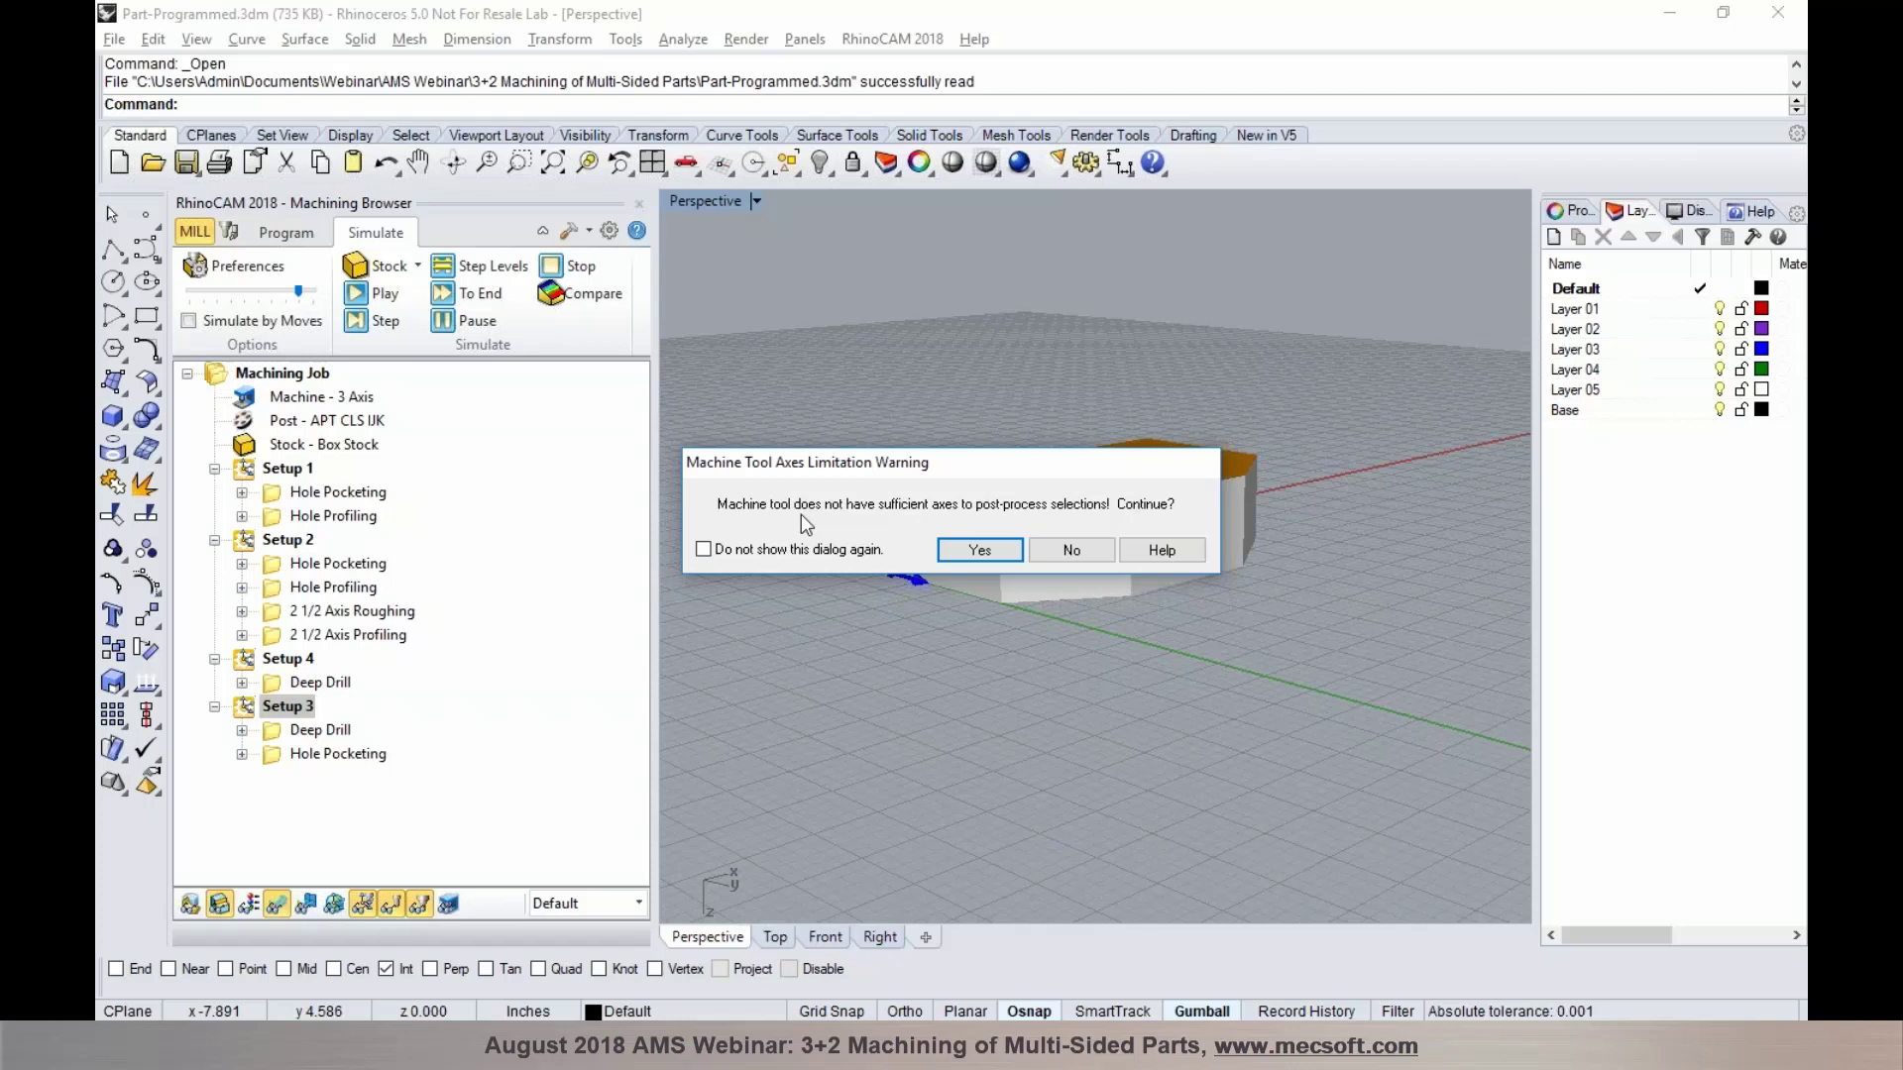
left_click(984, 553)
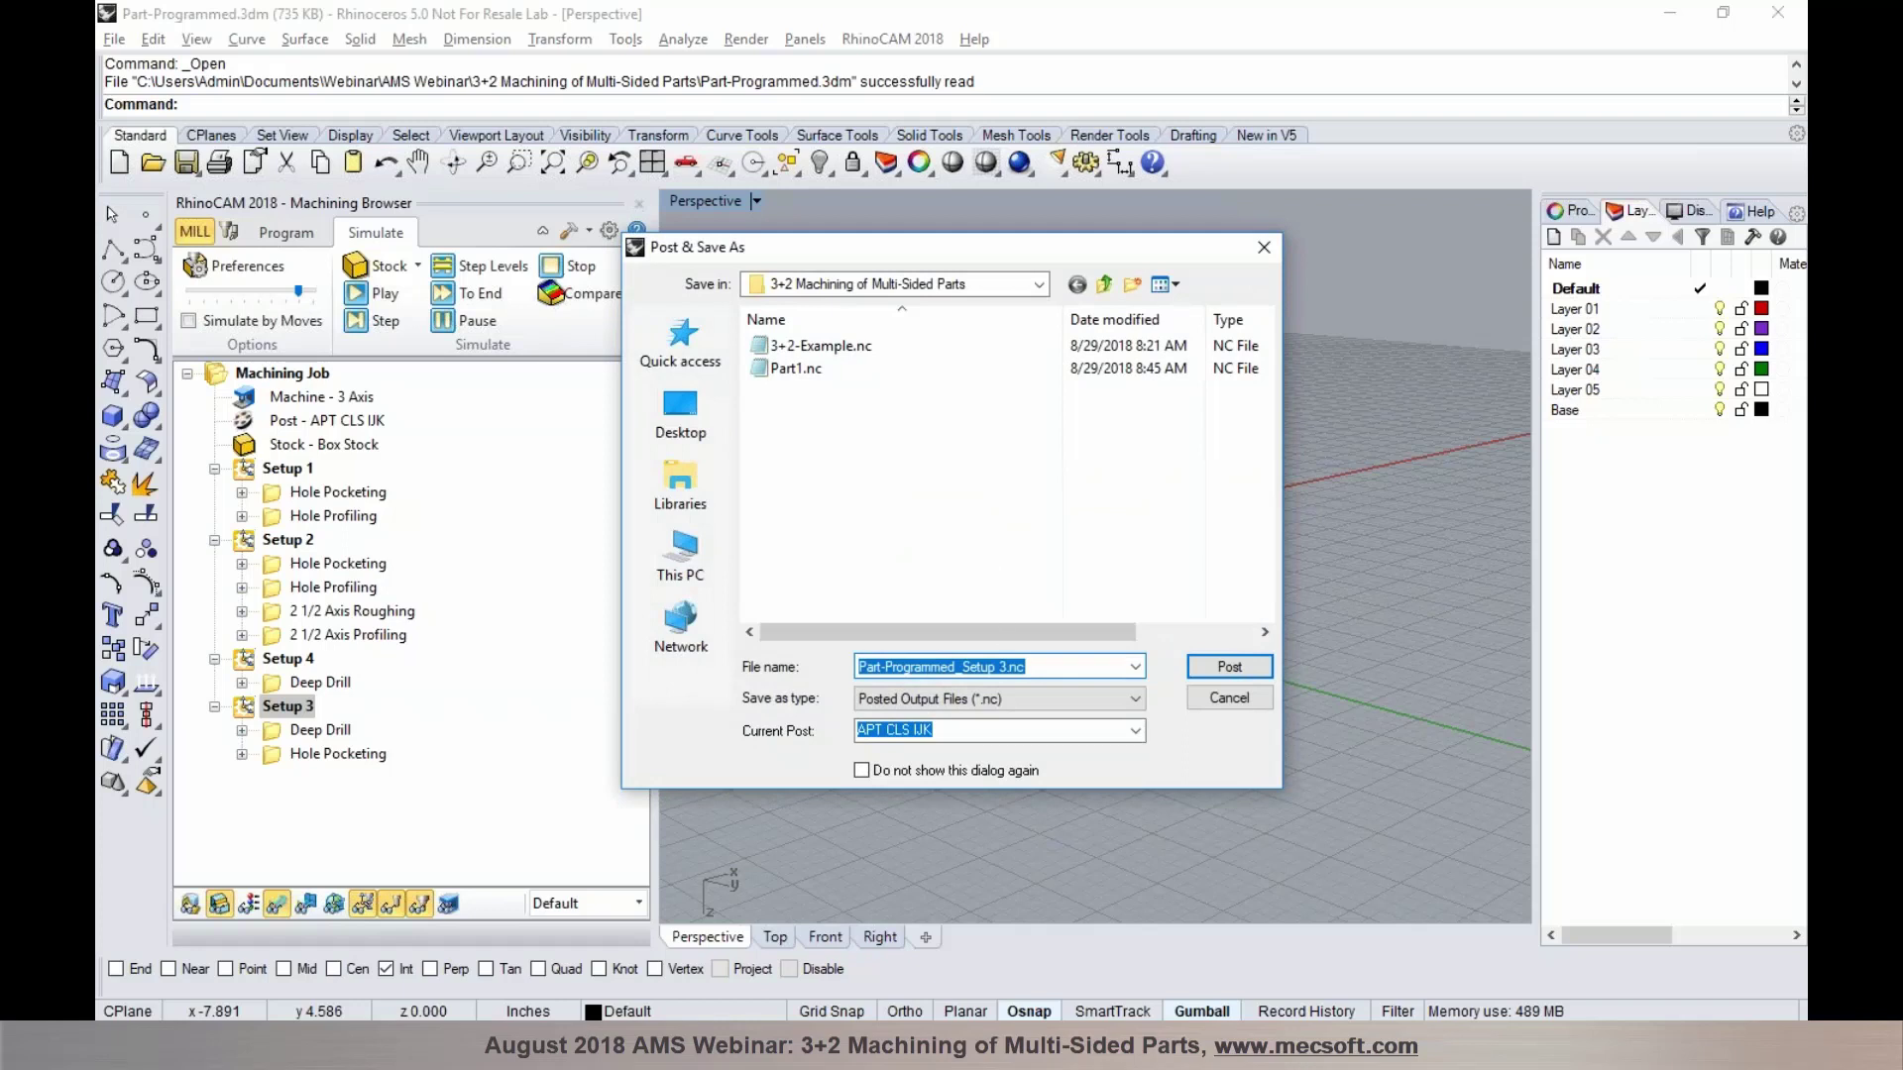
left_click(1135, 730)
left_click_drag(1136, 299, 1138, 273)
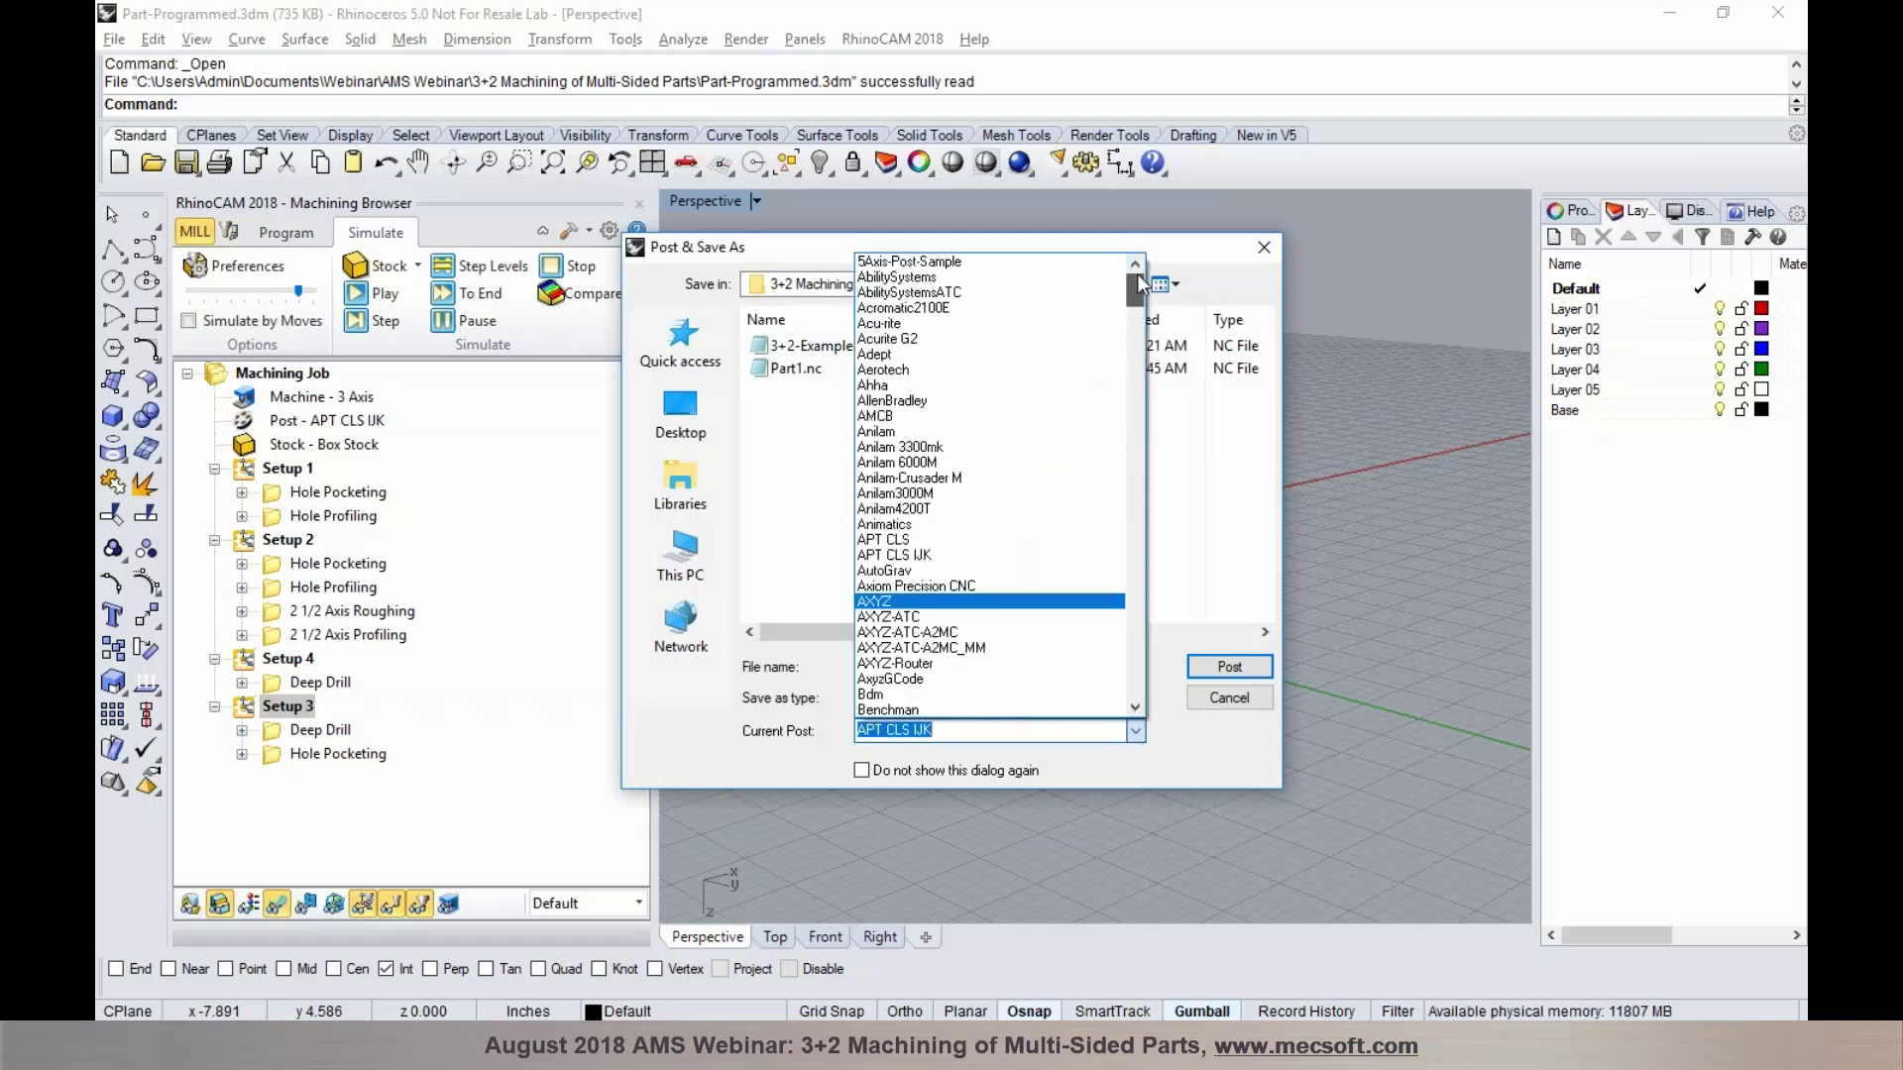
left_click(921, 262)
left_click(1221, 668)
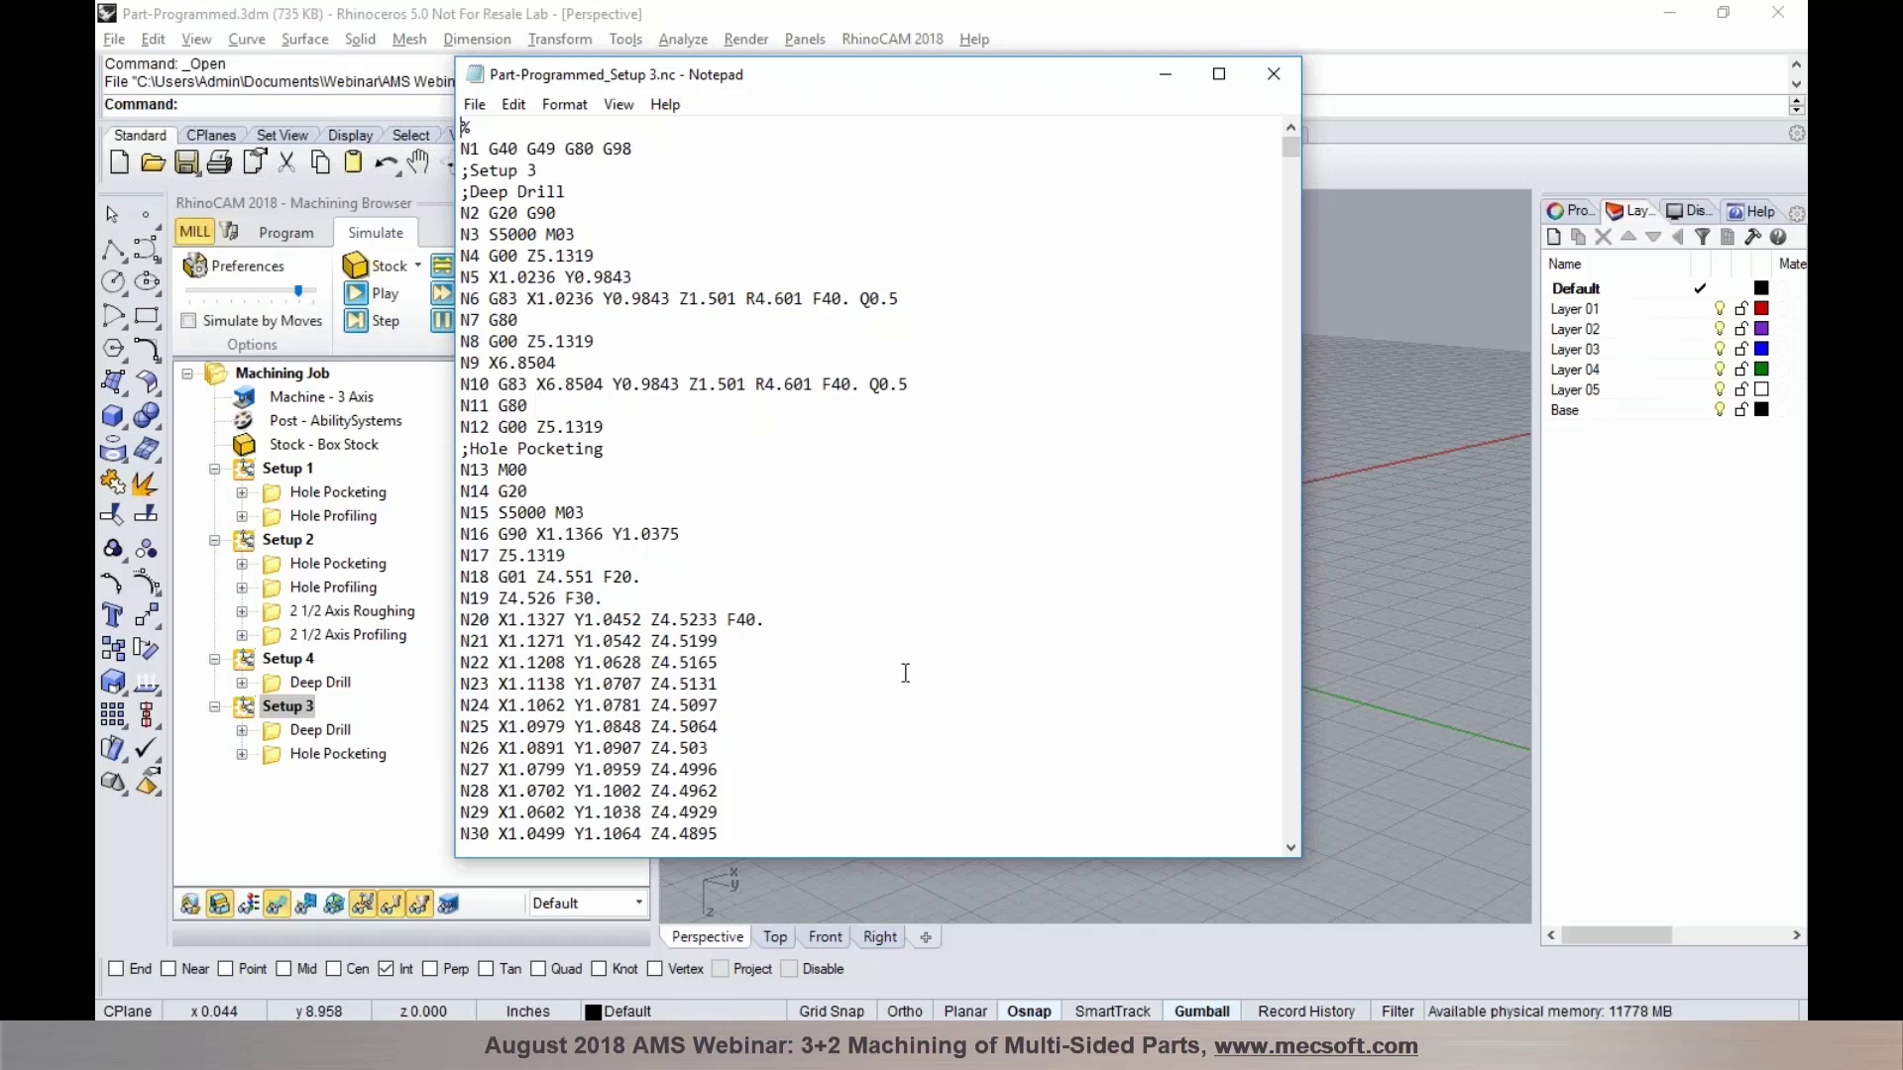
left_click(1274, 74)
Return to the program operations and show Setup 1's Hole Pocketing toolpath on the upright block in a maximized Perspective view
right_click_drag(1253, 730, 894, 563)
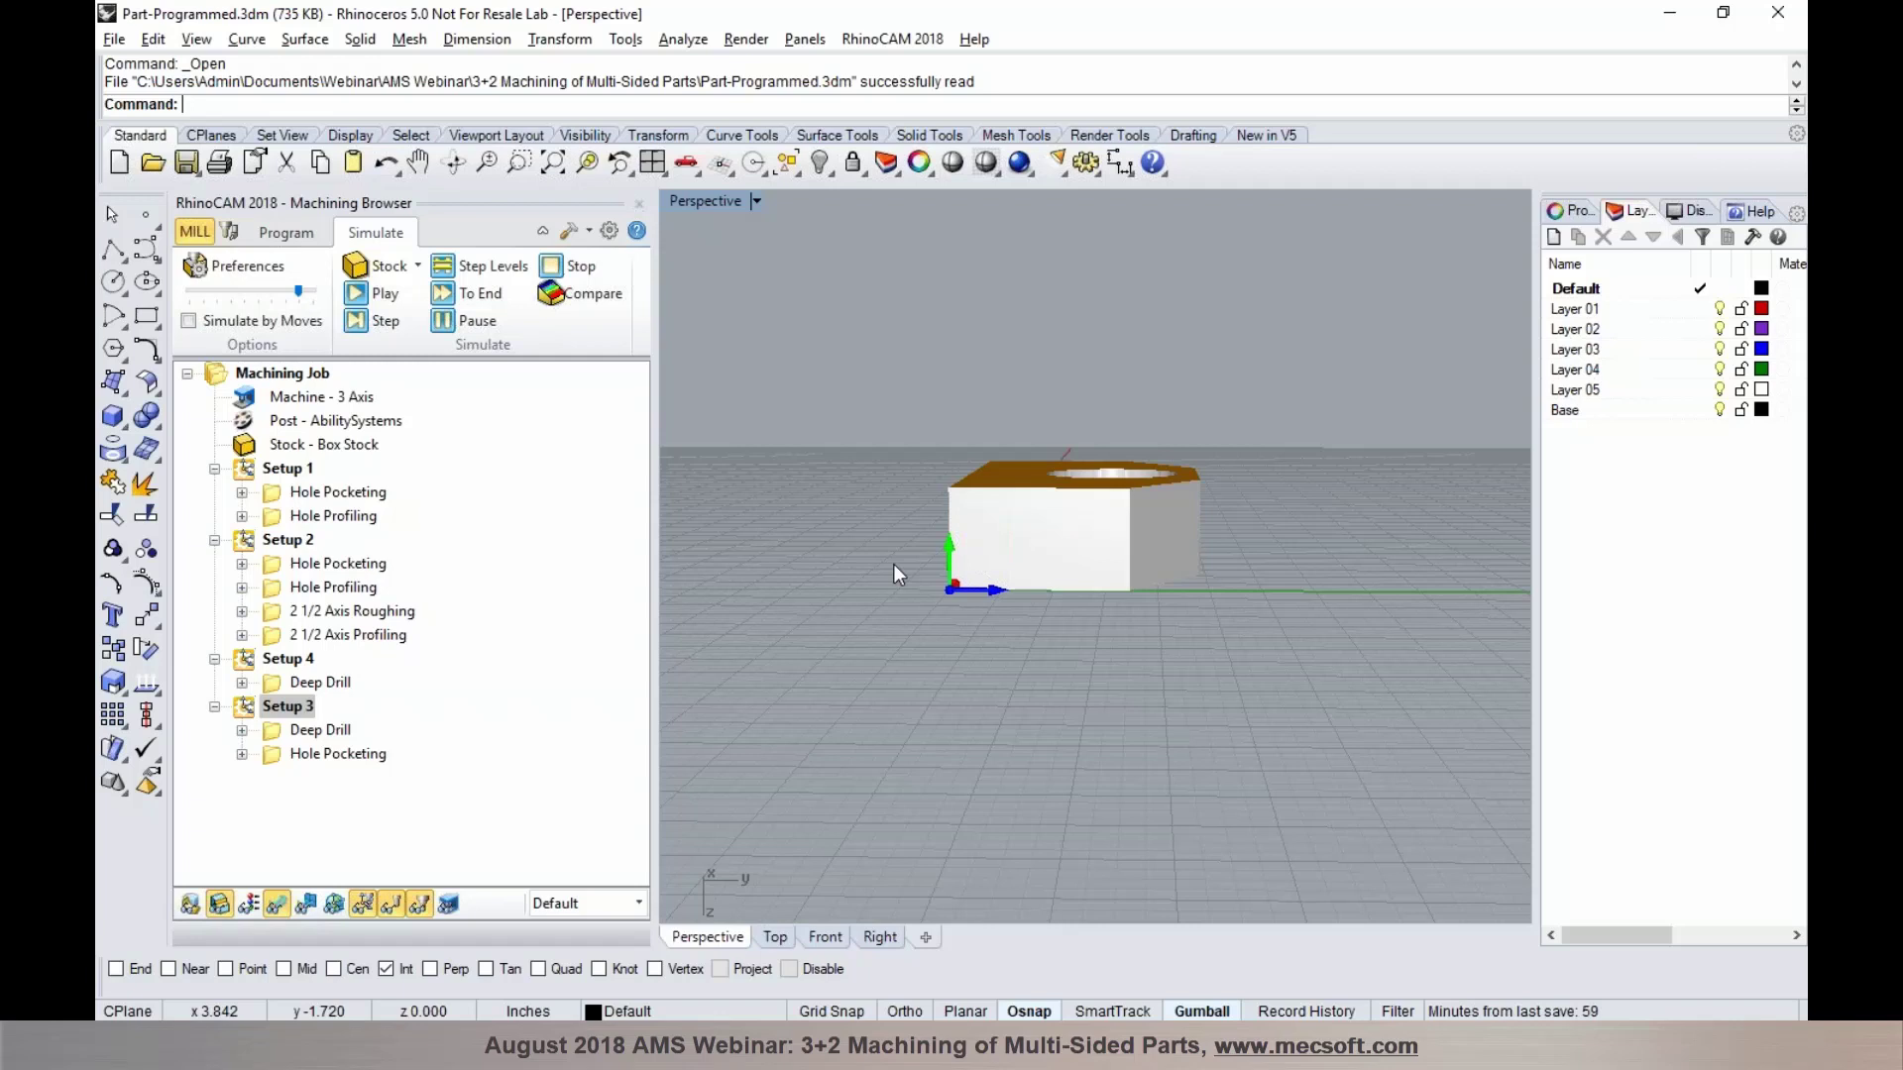
left_click(288, 234)
right_click_drag(991, 595, 867, 523)
left_click(290, 396)
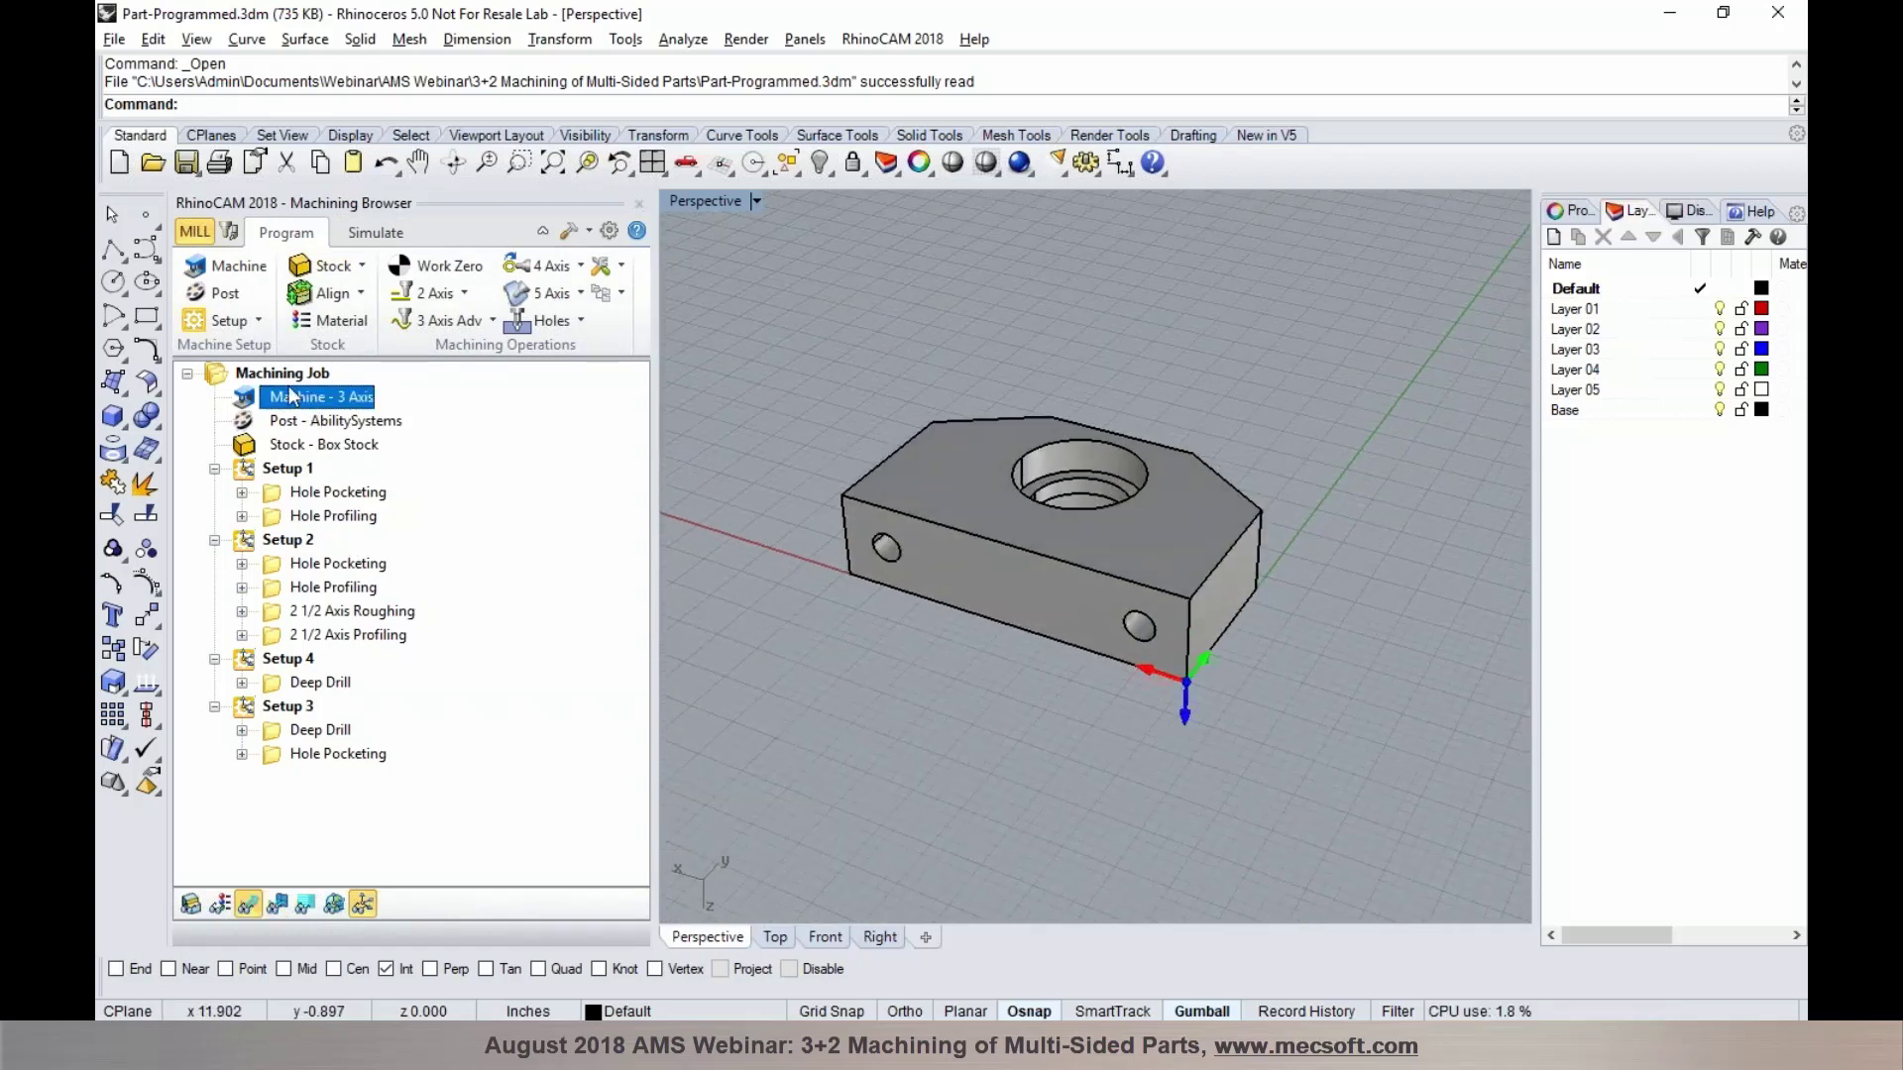
left_click(294, 493)
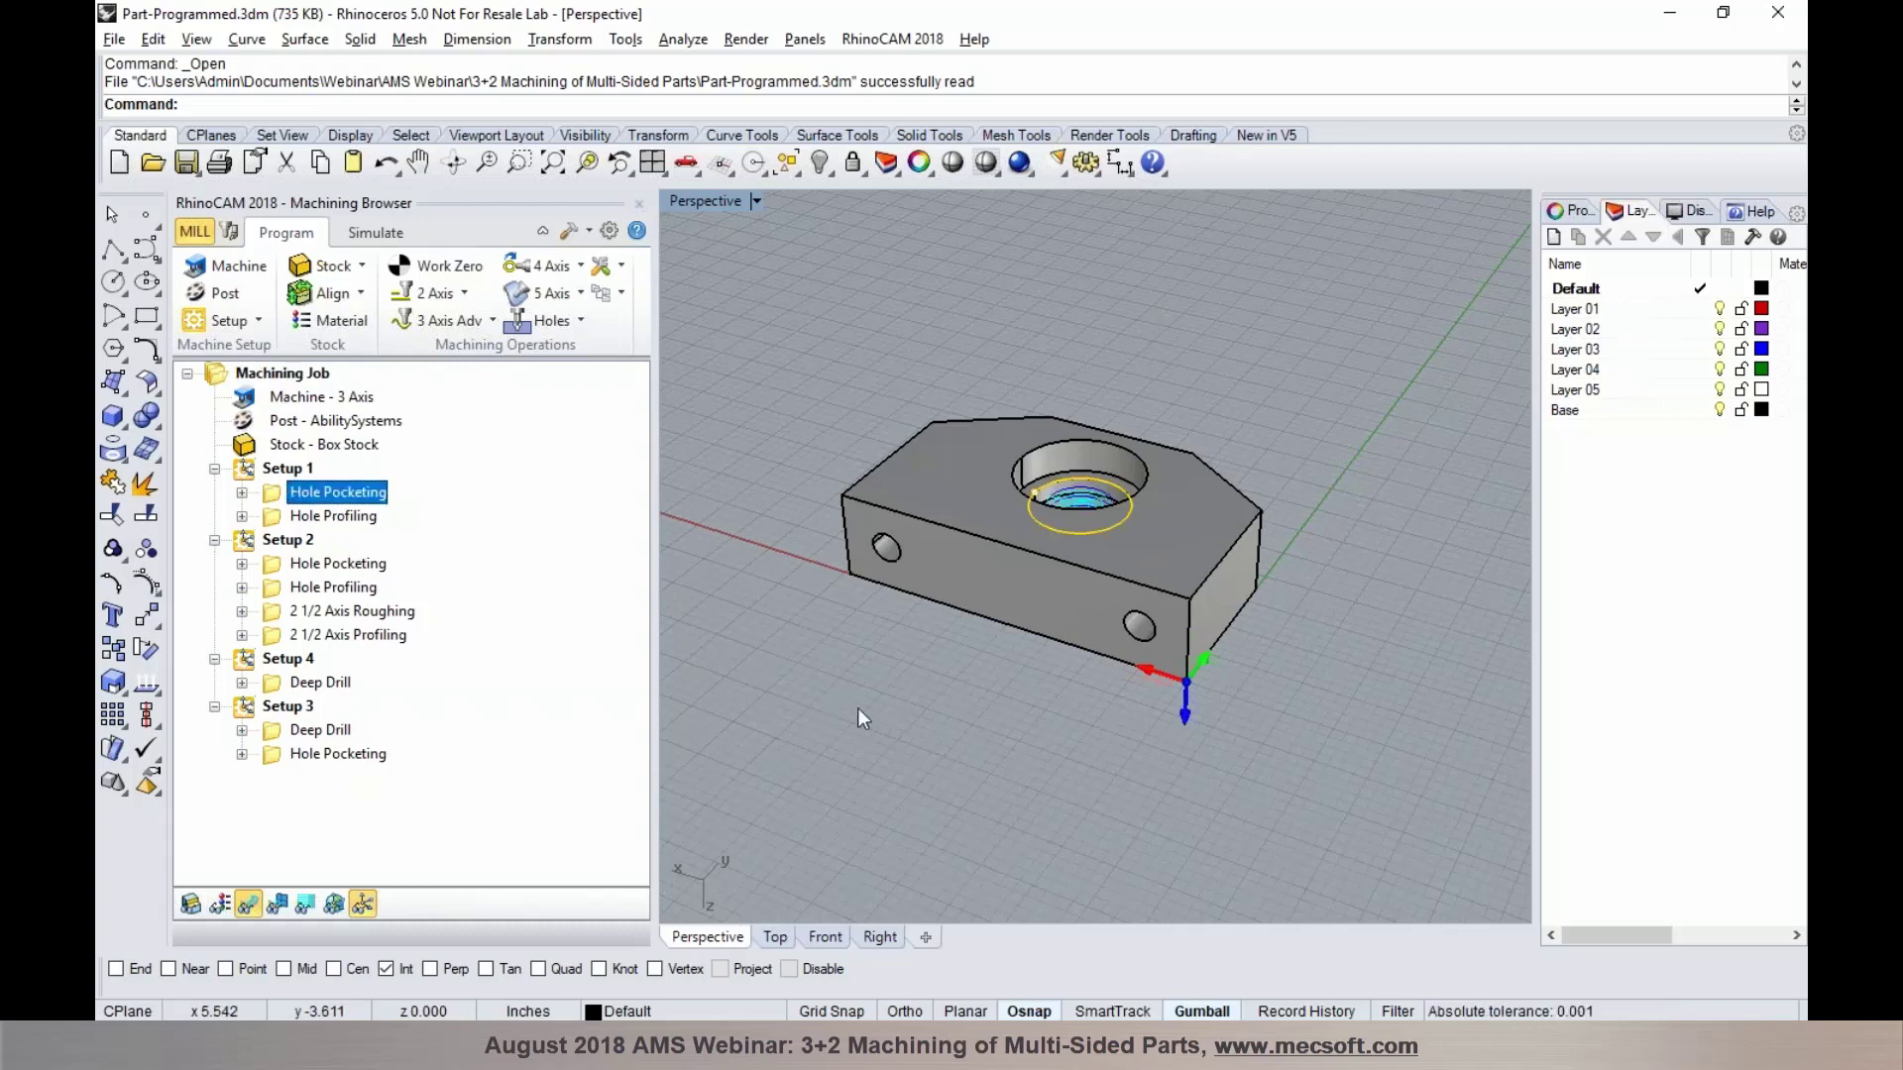
left_click(653, 162)
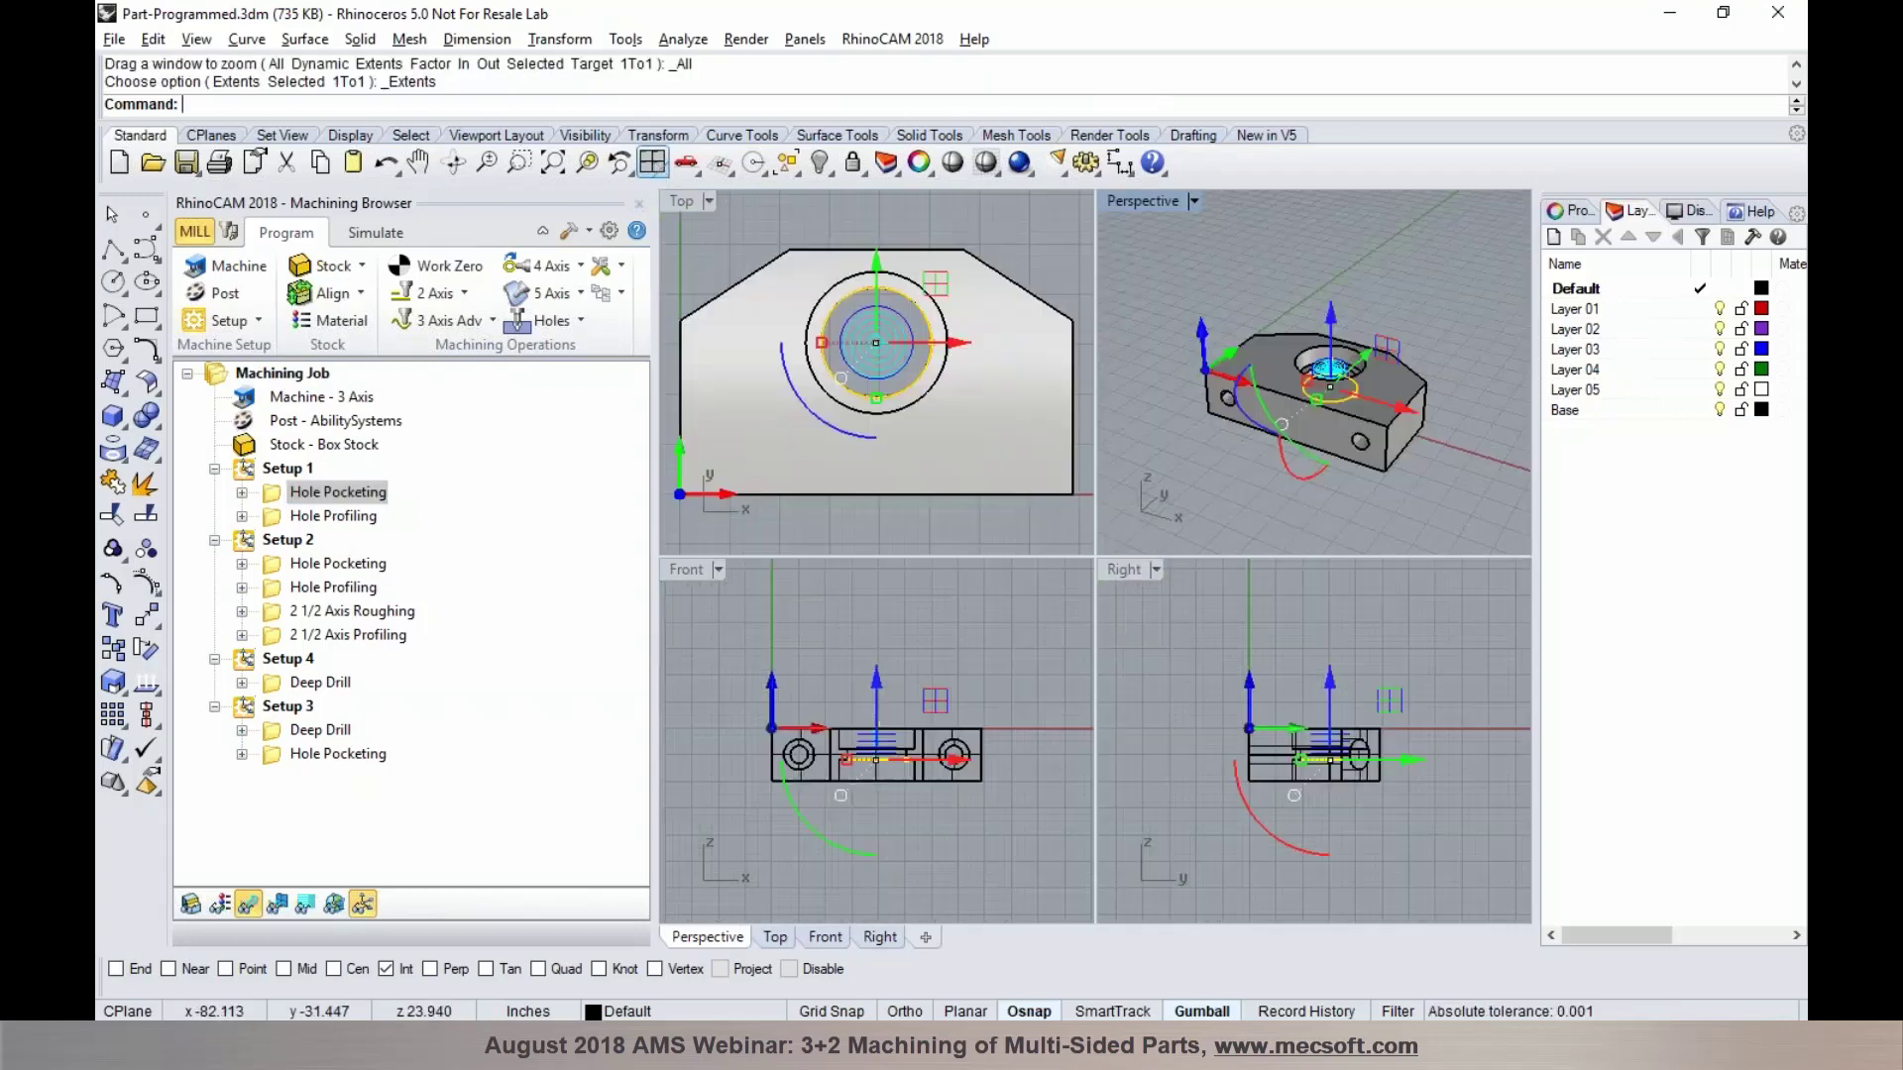
double_click(1125, 201)
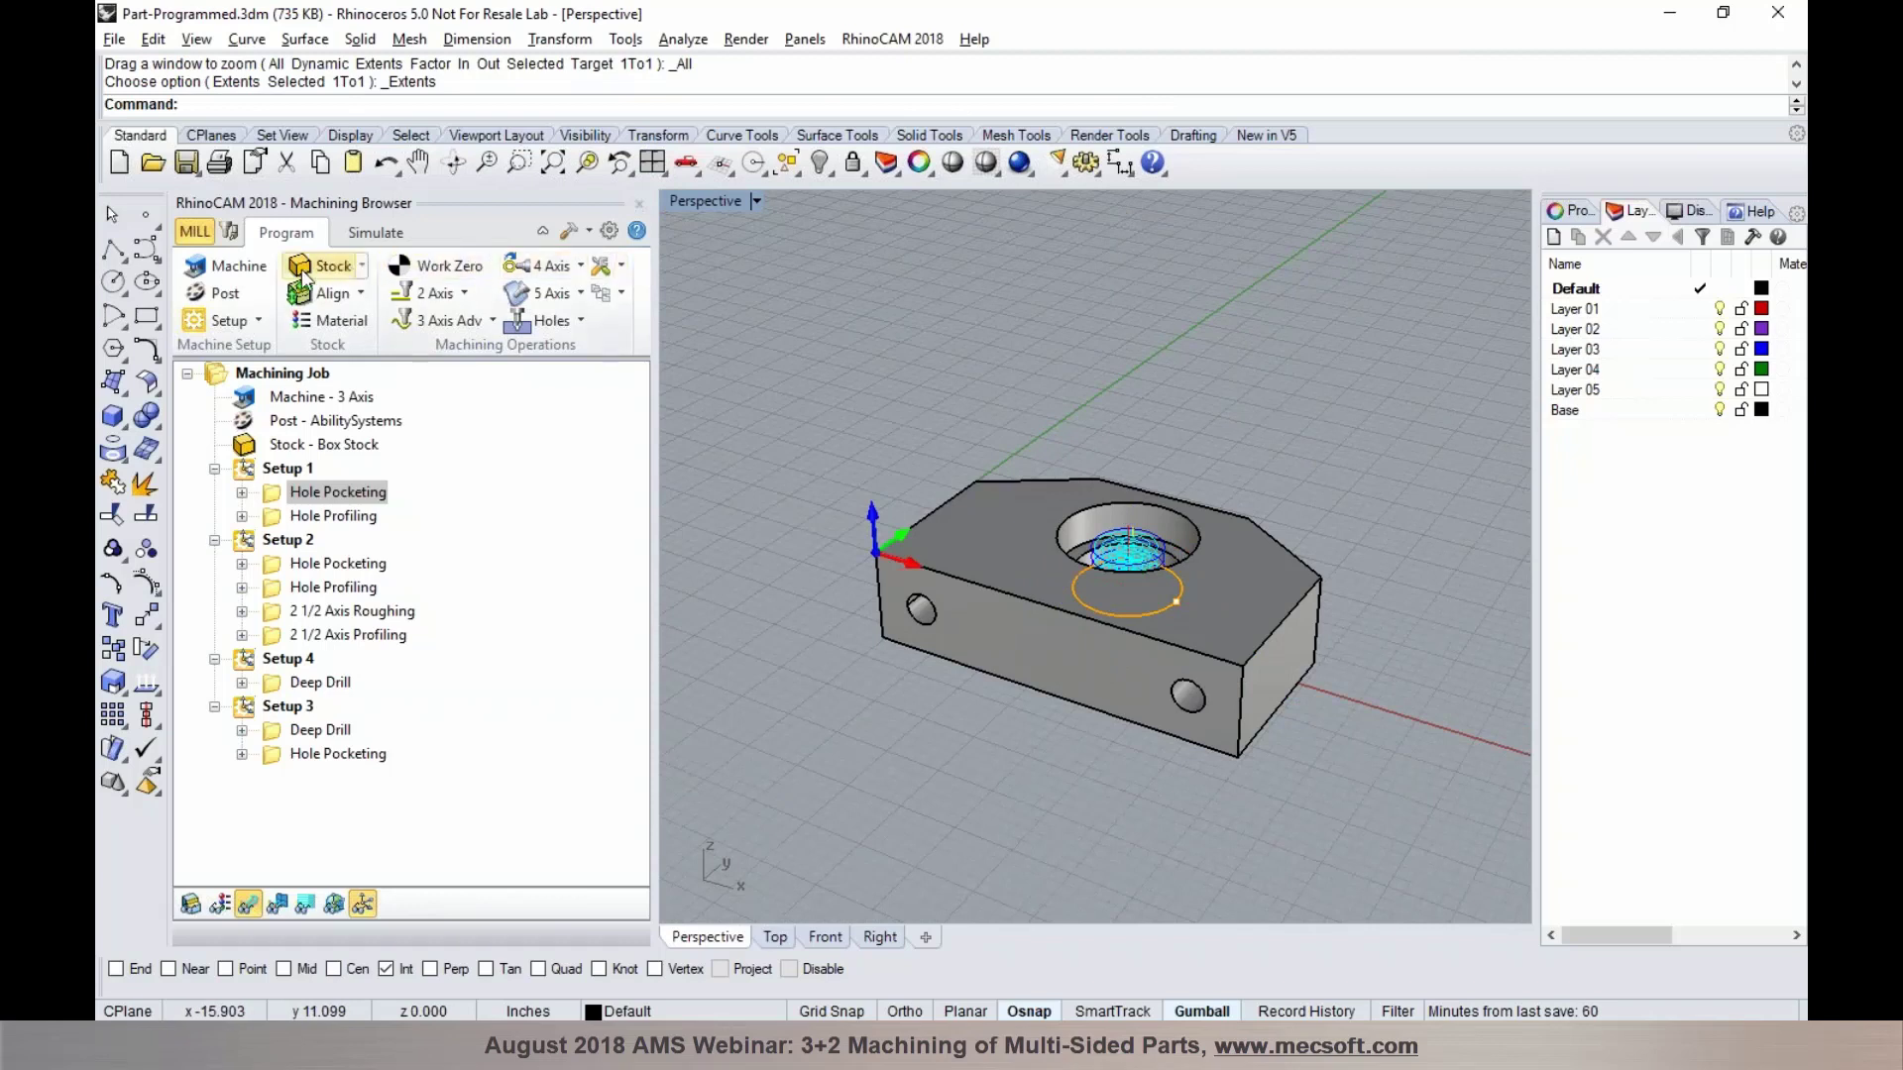
Choose 5Axis-Post-Sample as the current post processor in the post-processor options
left_click(219, 295)
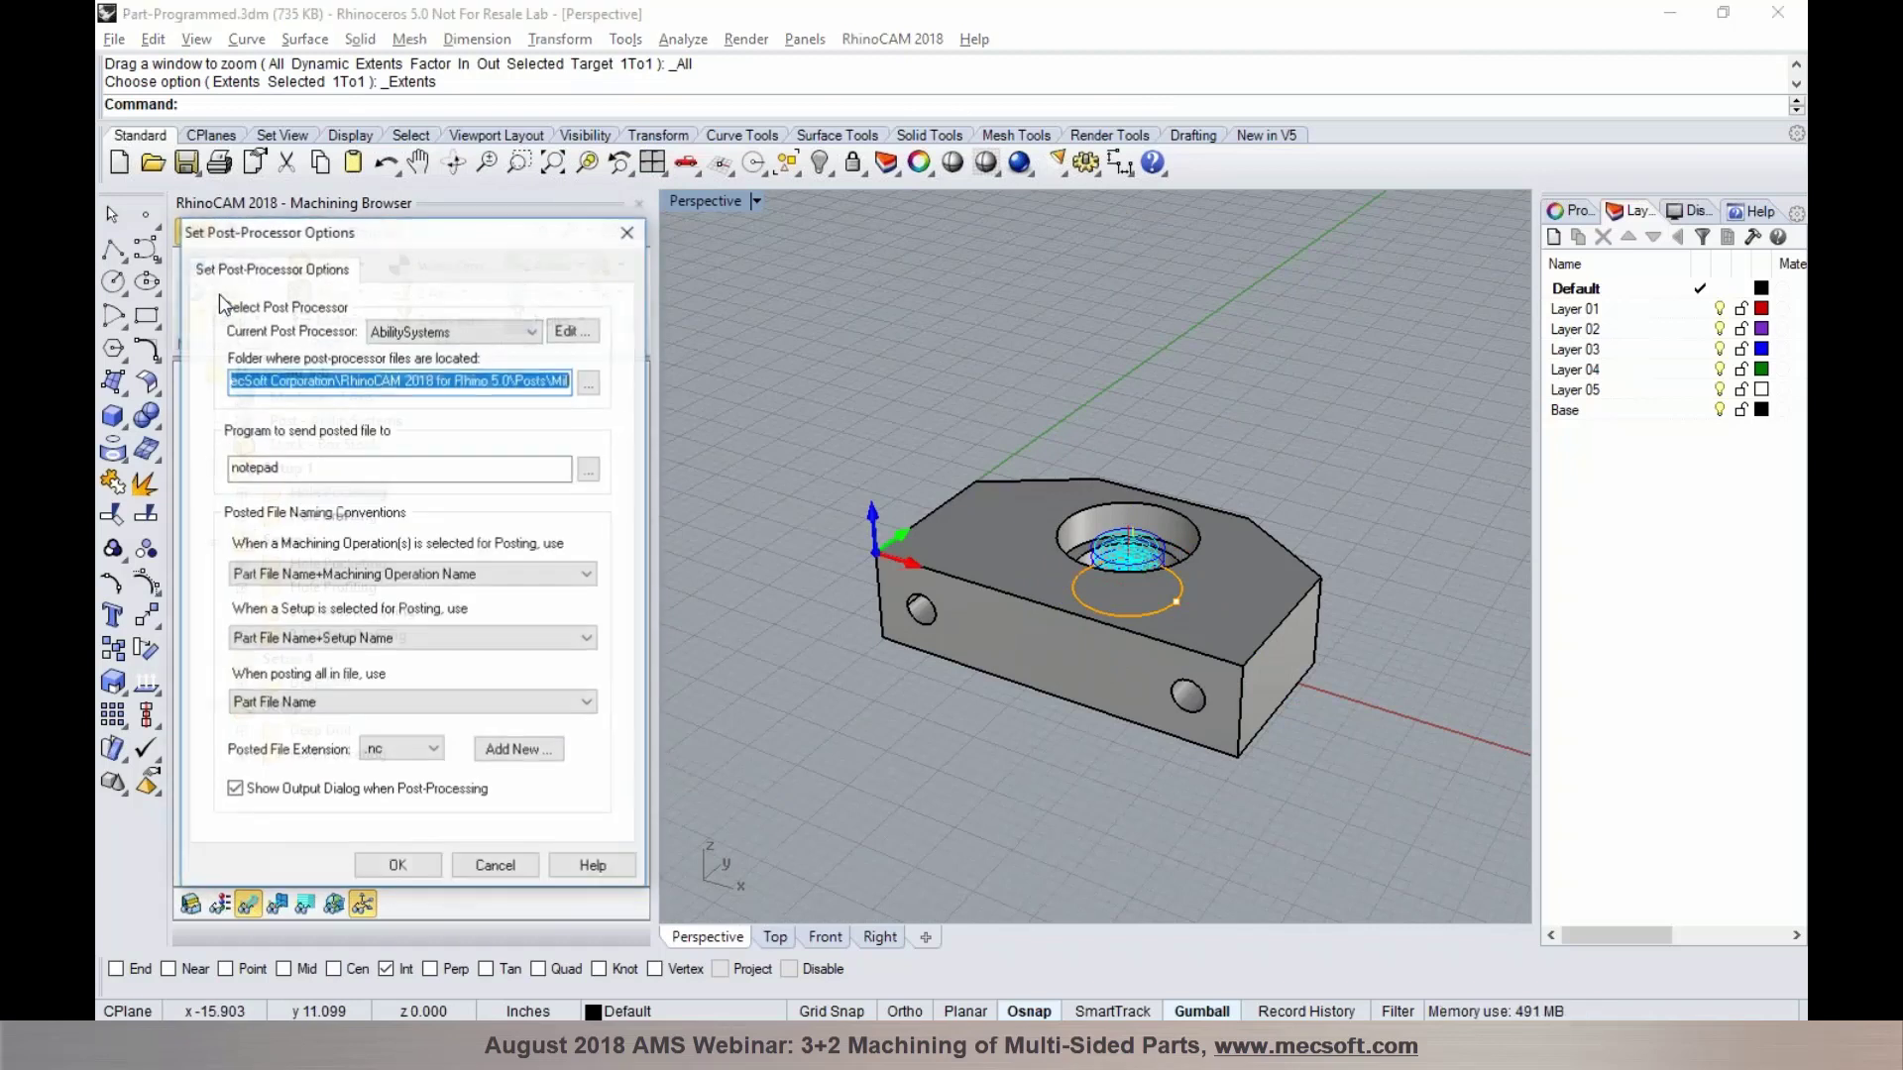
left_click(428, 331)
scroll(531, 372, "up", 3)
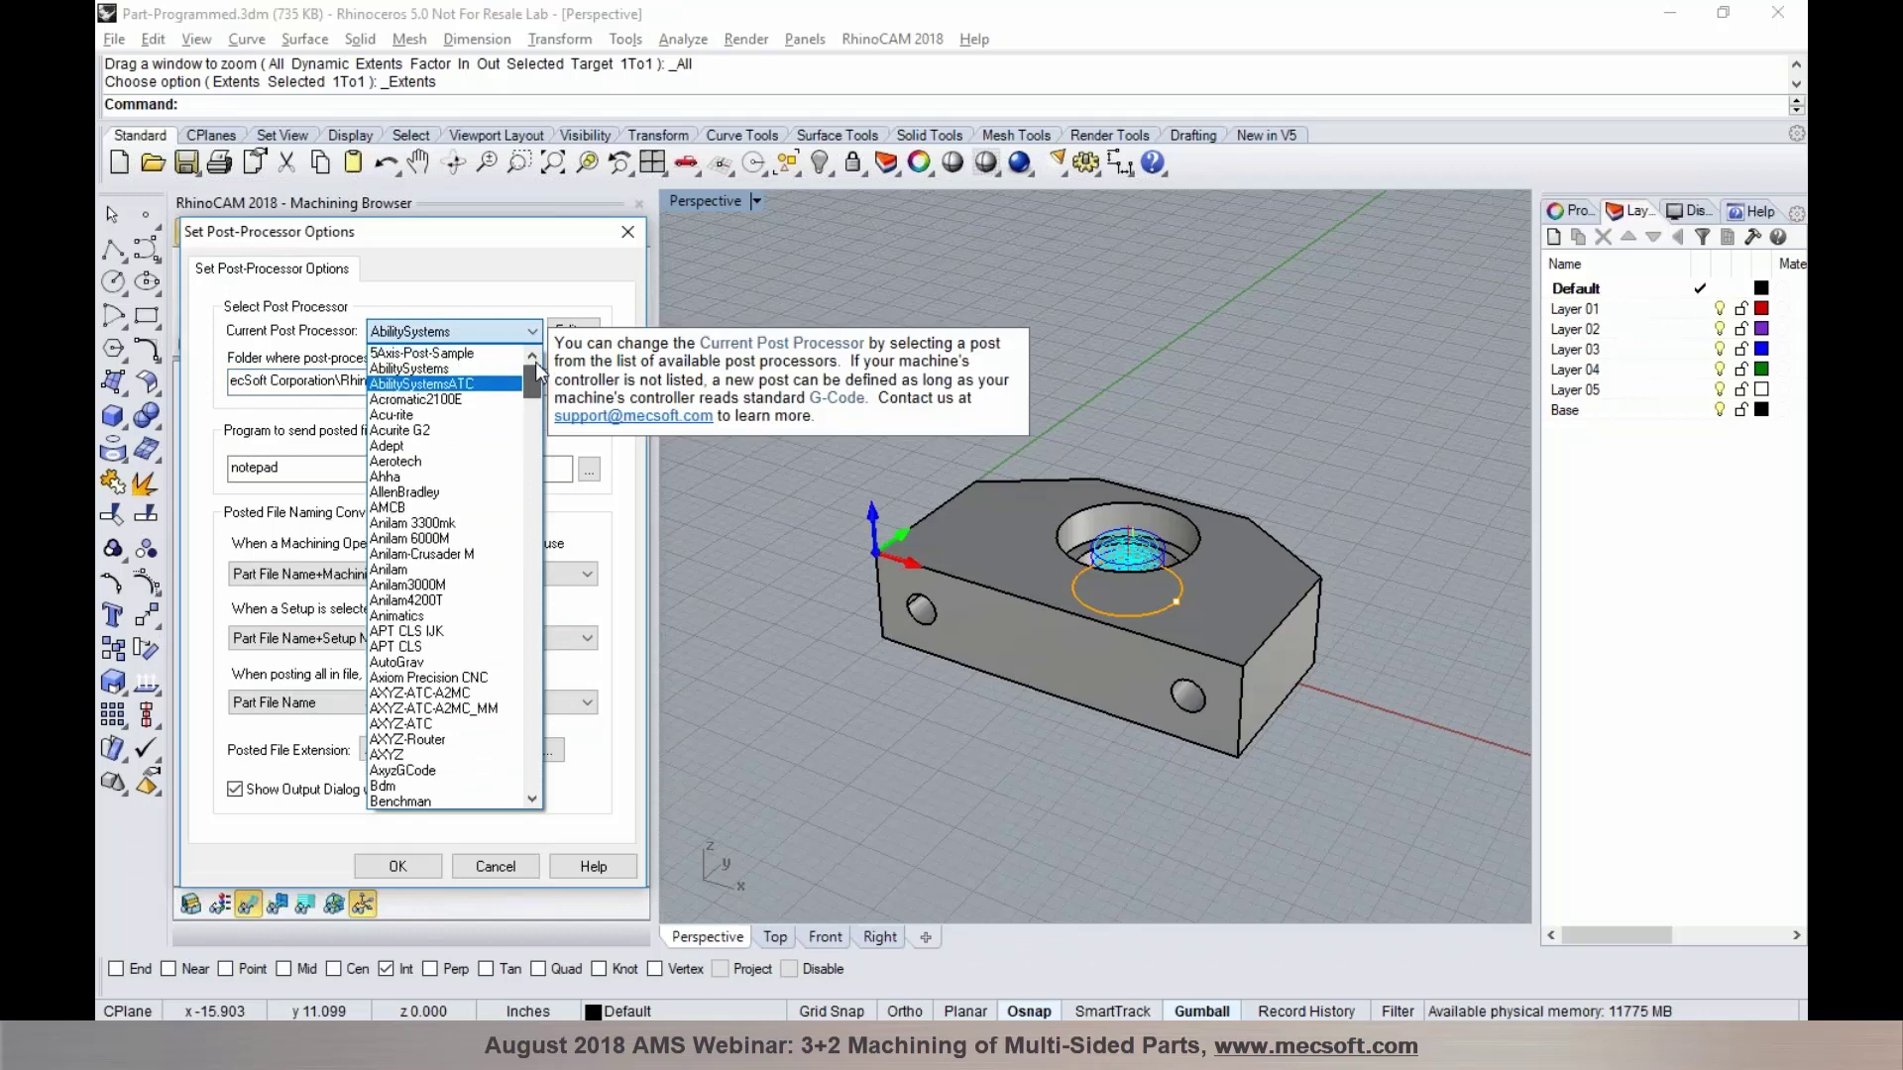
left_click(512, 356)
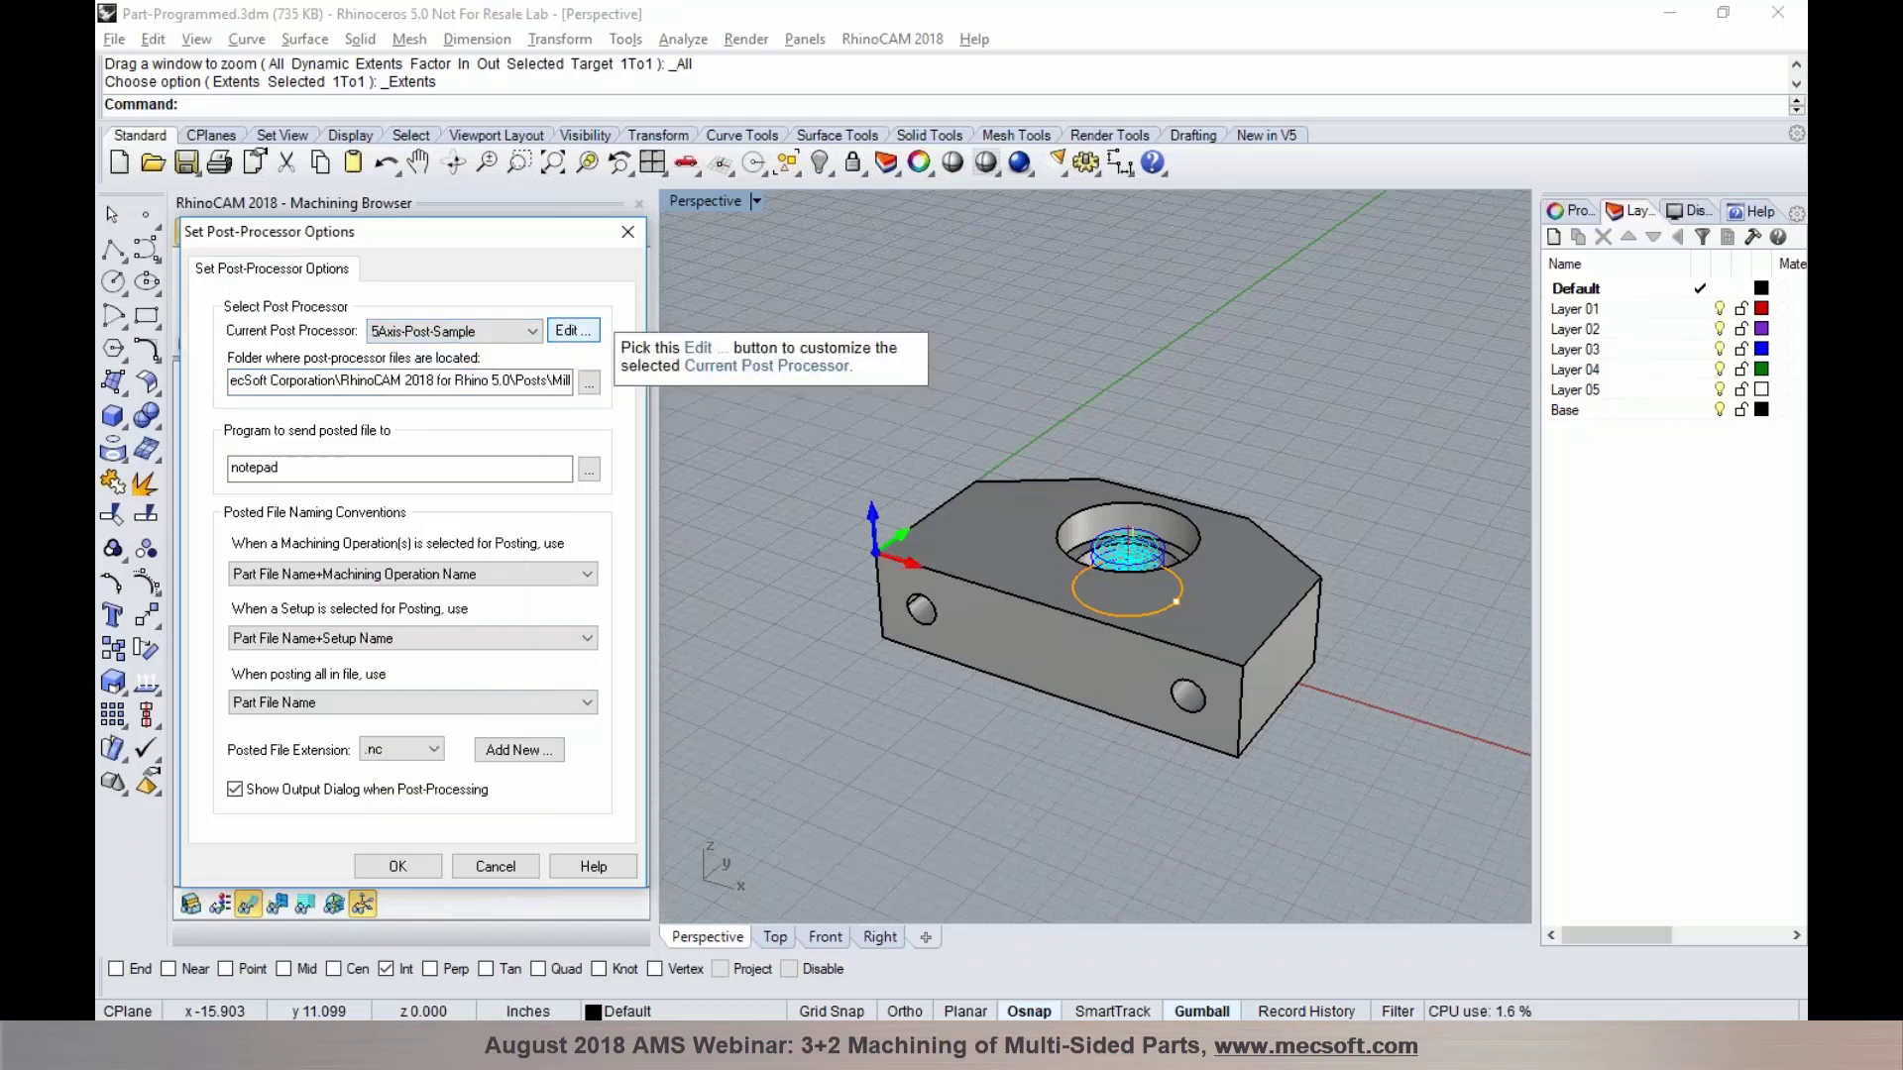
Open 5Axis-Post-Sample in the Post-Processor Generator and examine its Setup 0 and Setup 1 macros
left_click(572, 330)
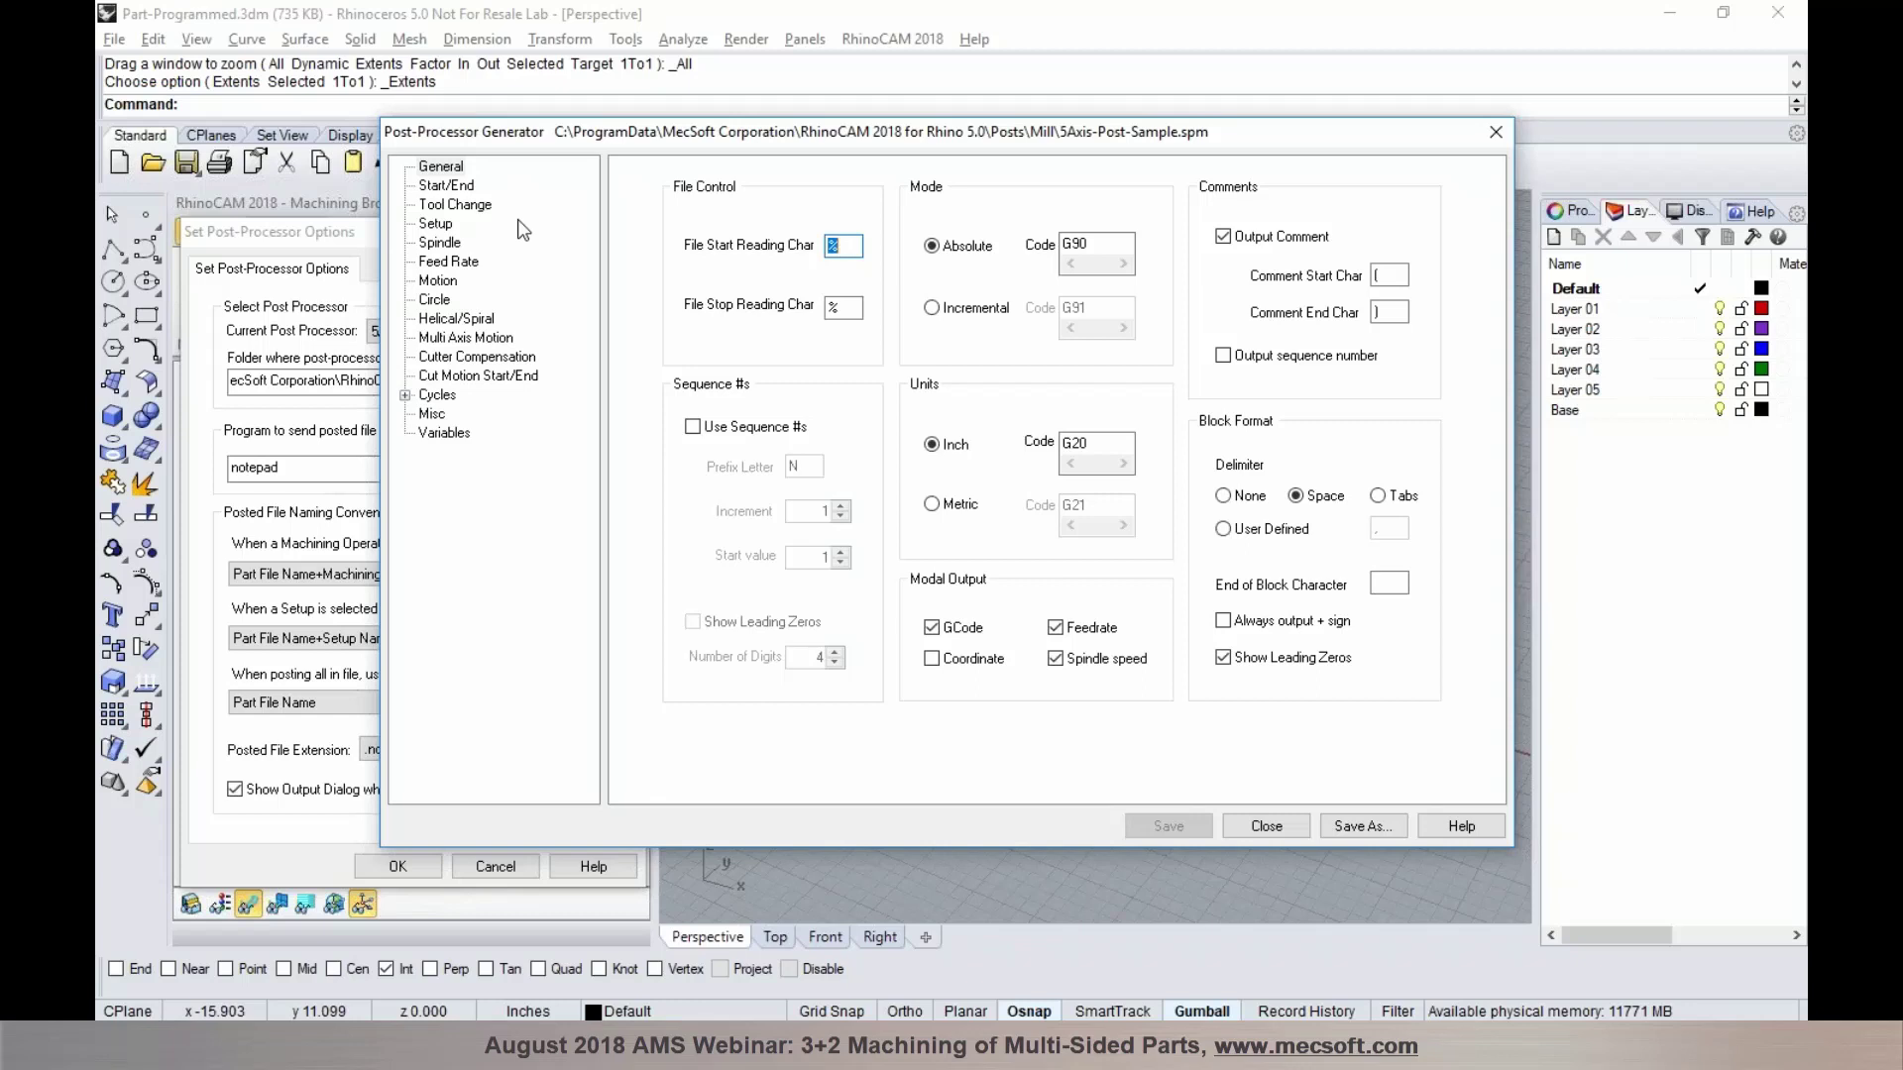
left_click(438, 226)
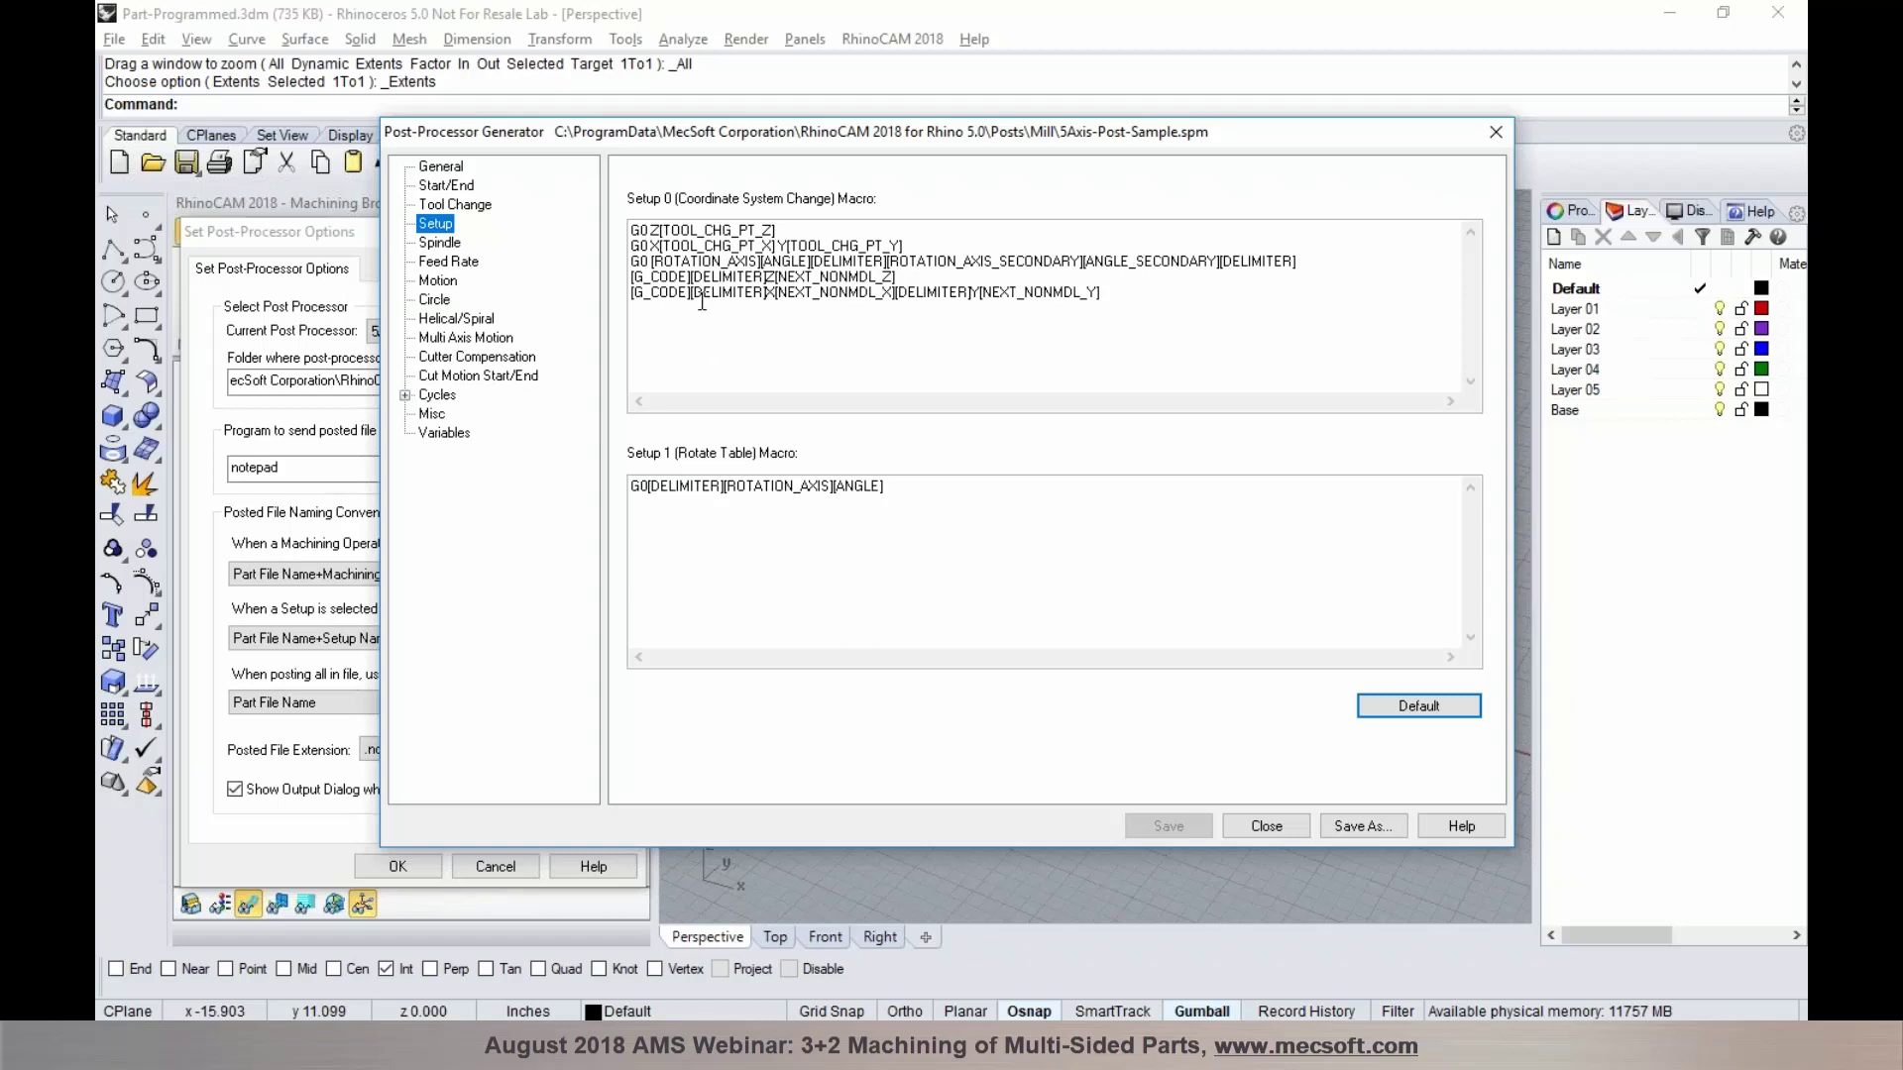
left_click_drag(763, 137, 918, 145)
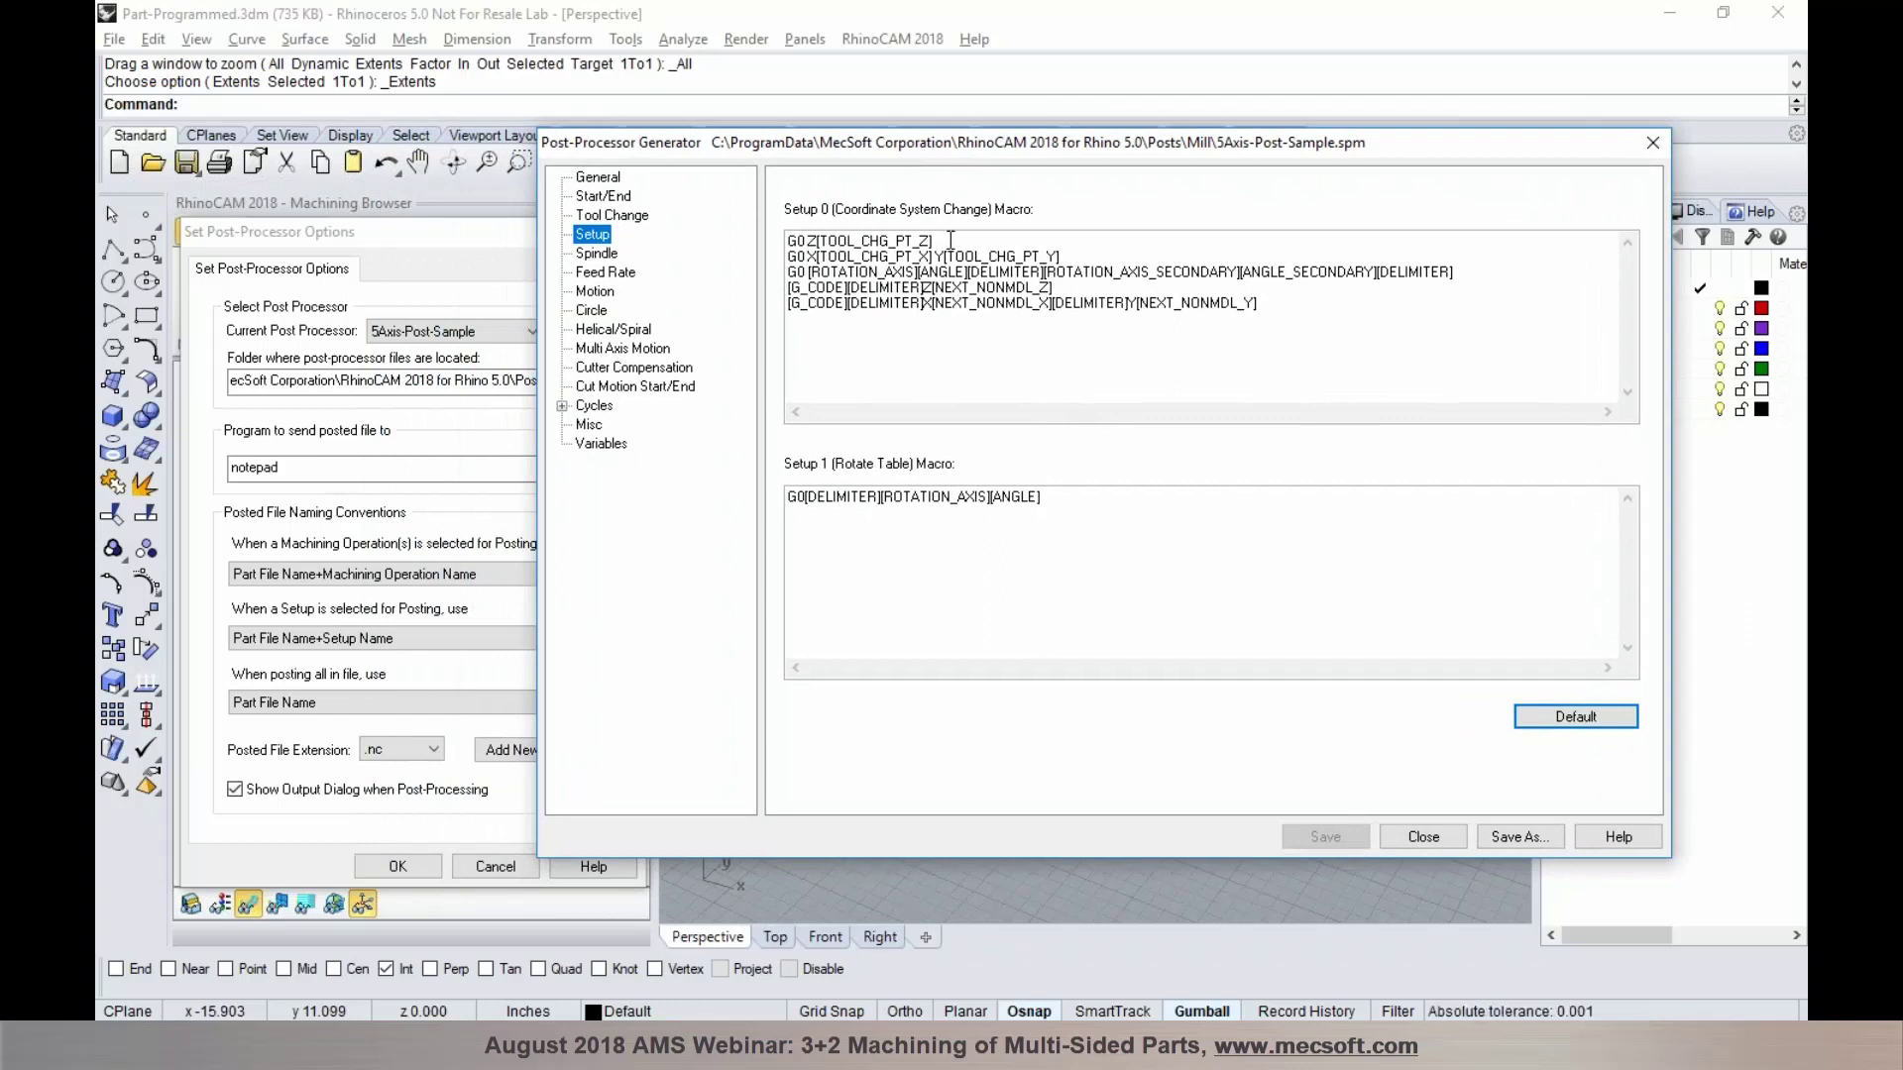
Examine the tool change point lines for Z, X and Y in the Setup 0 macro
left_click_drag(977, 240, 778, 238)
left_click(1069, 256)
left_click_drag(1070, 256, 779, 240)
left_click(998, 355)
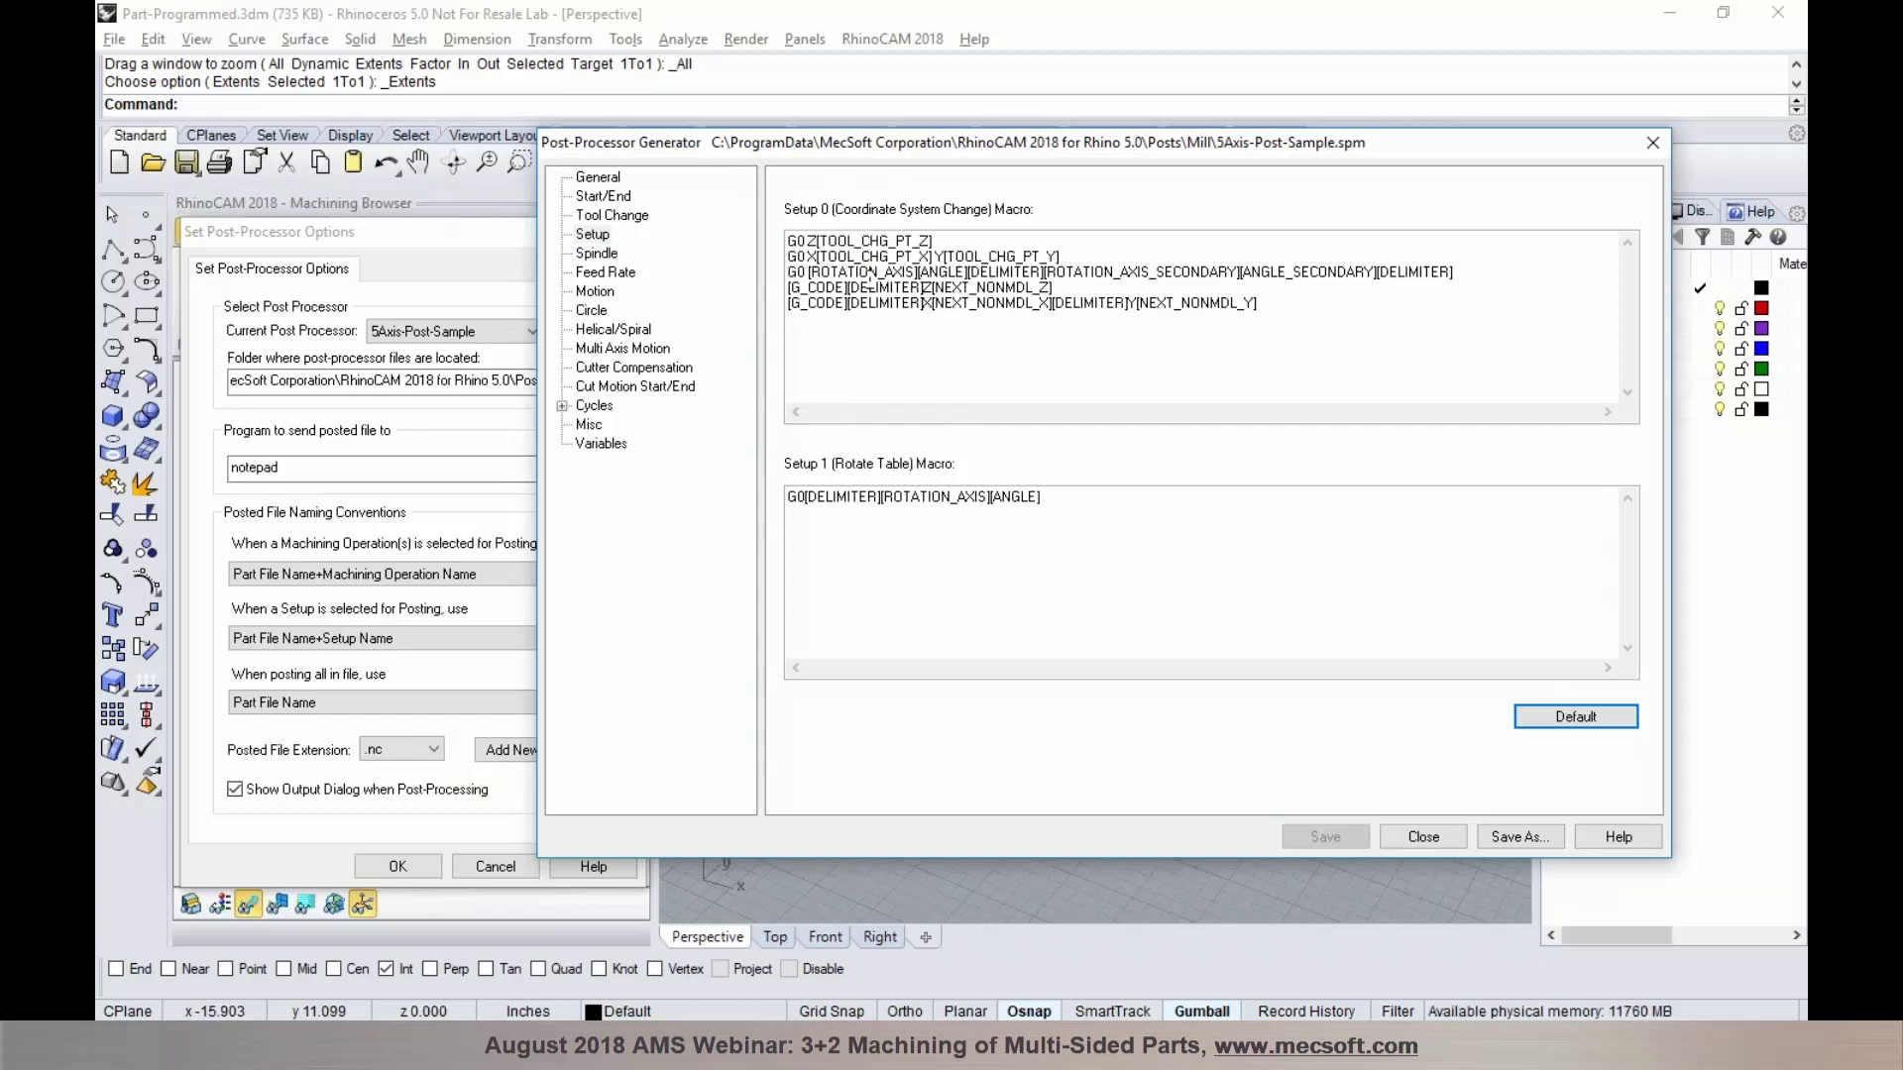
Close the post-processor options and set the tool change point's Z to 5 in the machine tool setup
left_click(397, 866)
double_click(254, 395)
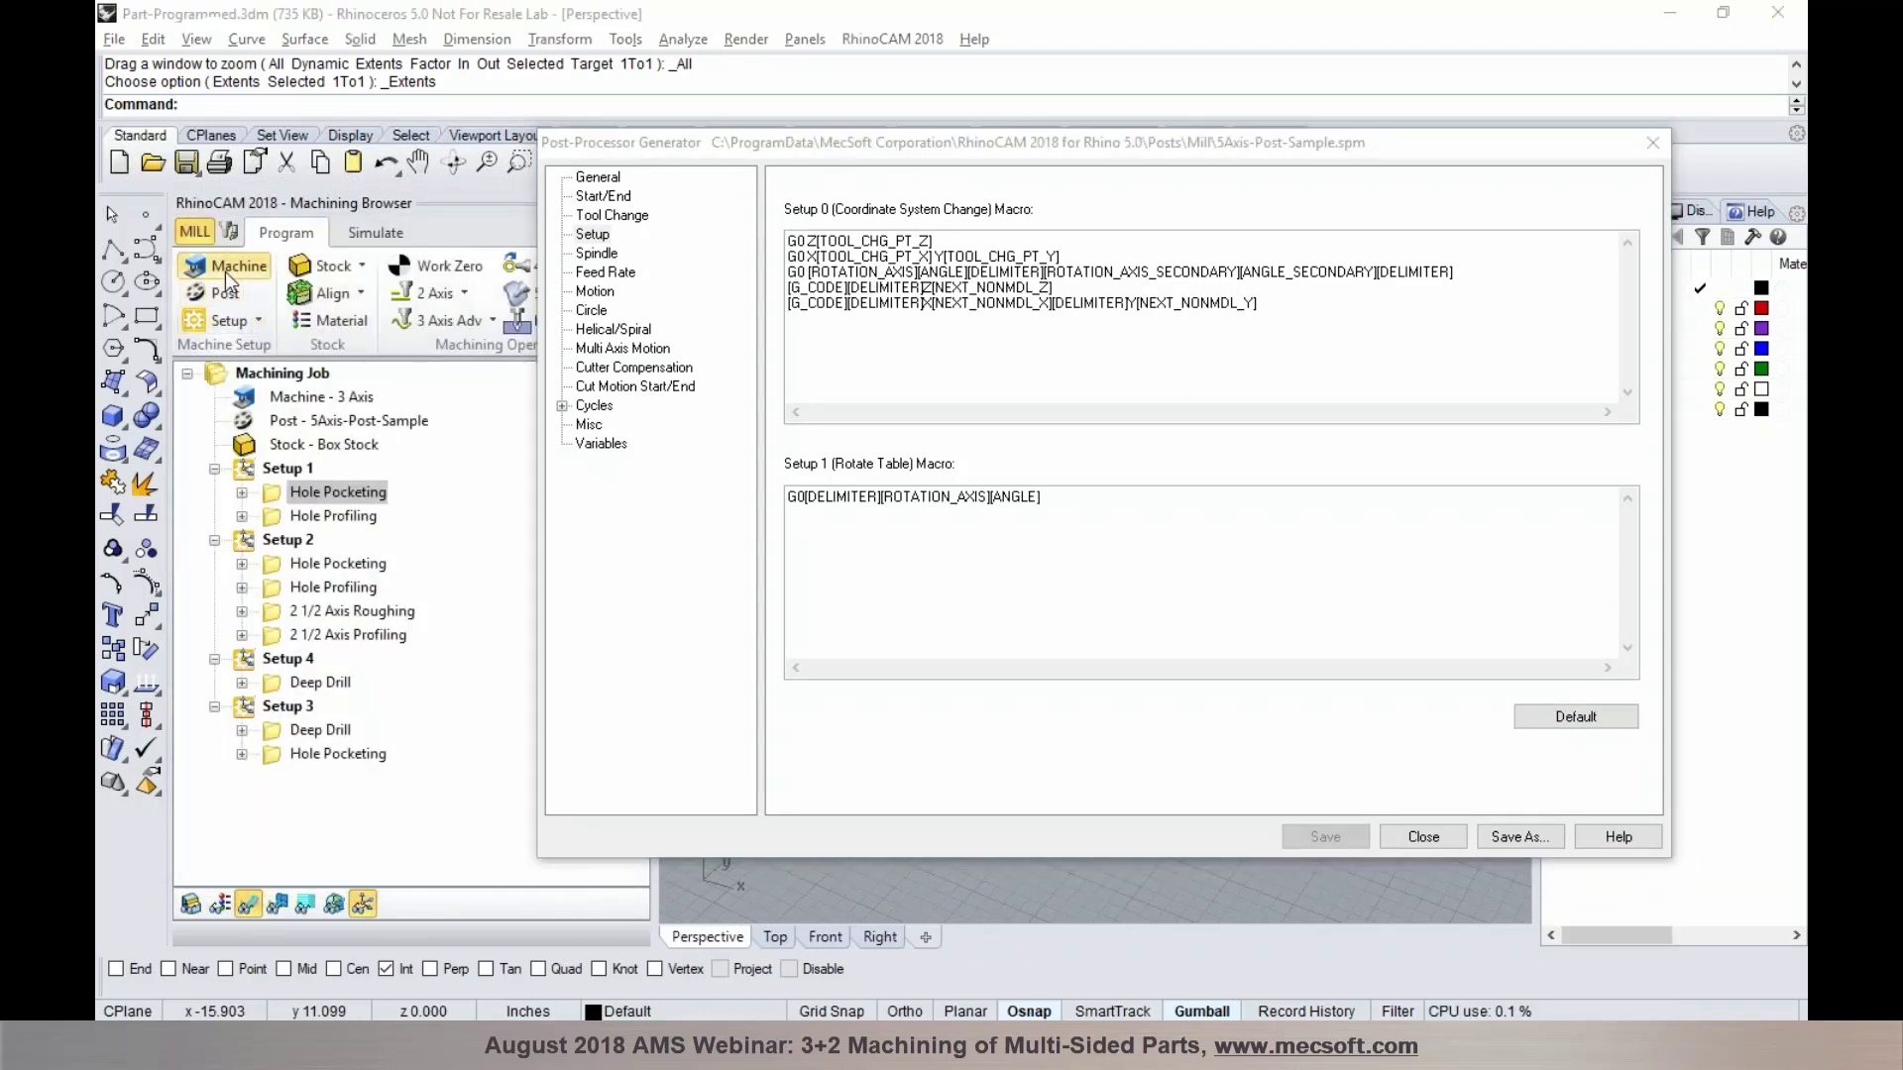
left_click_drag(400, 244, 311, 174)
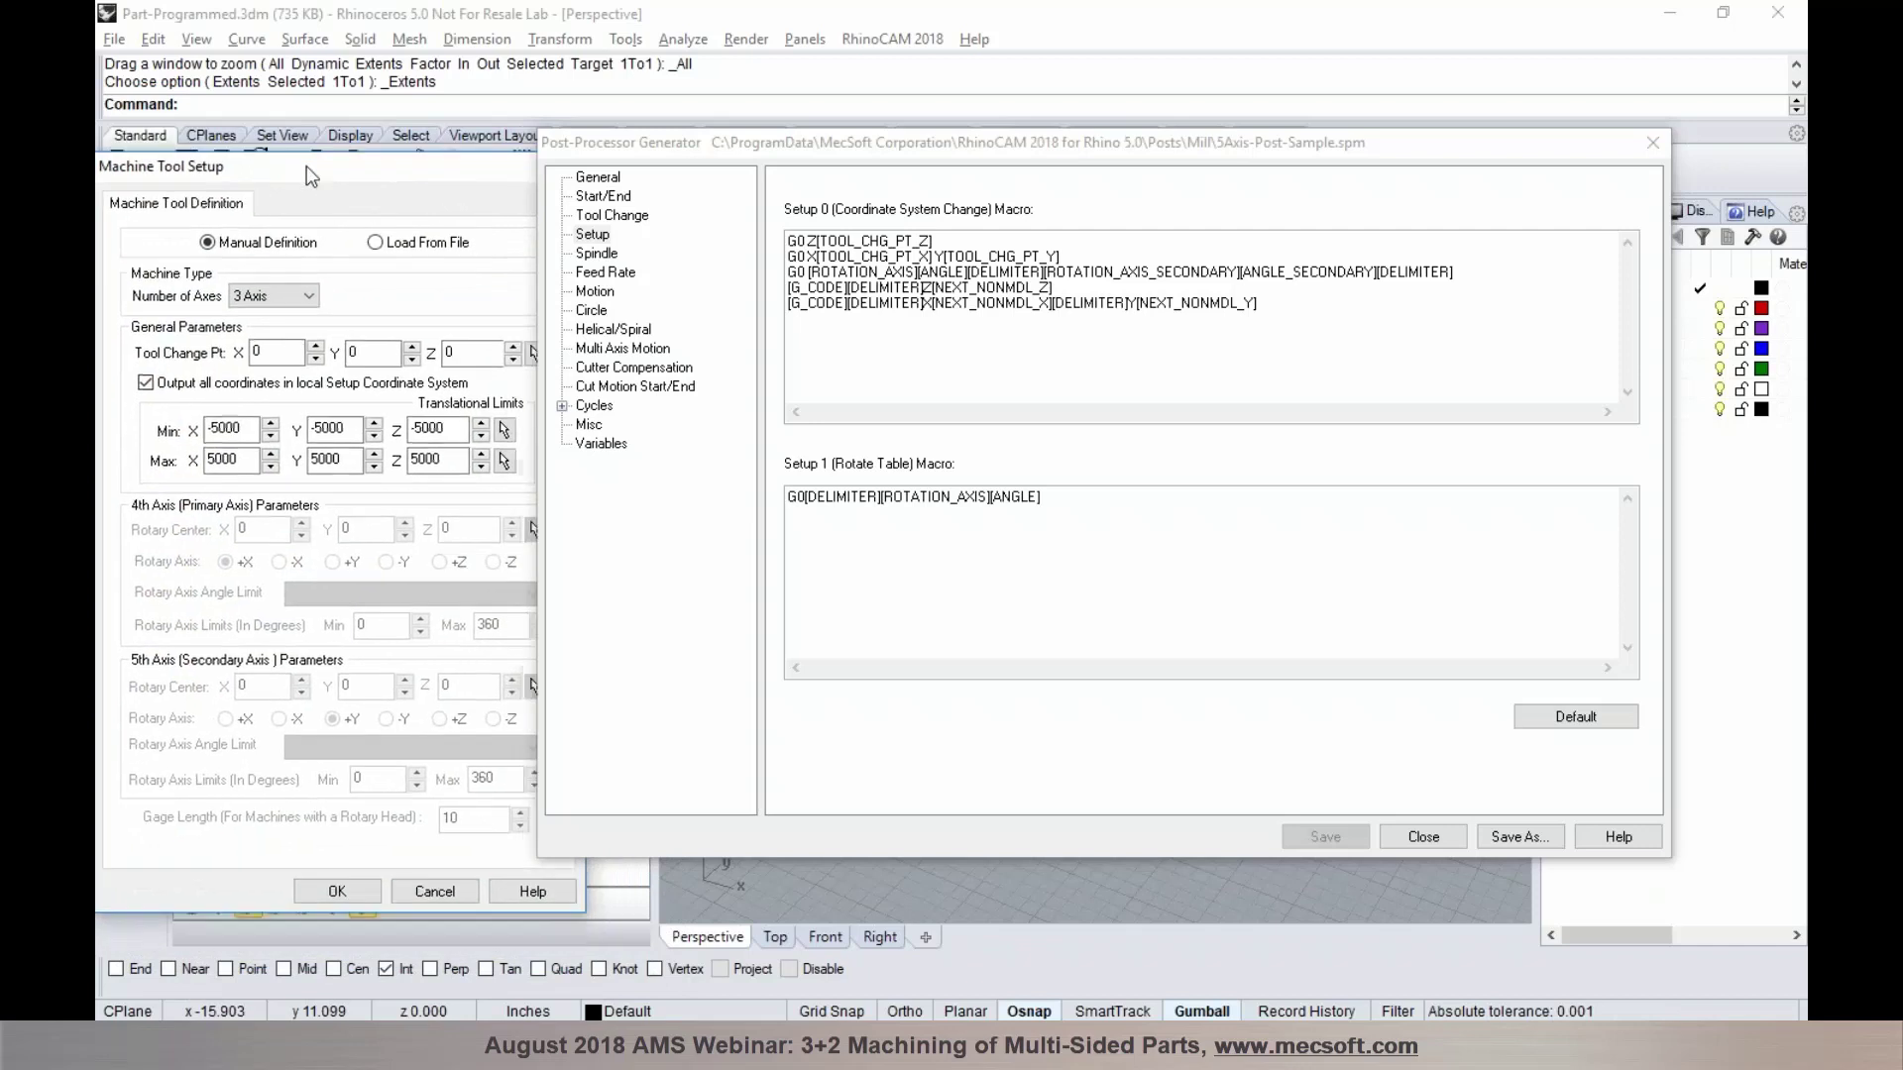
left_click_drag(460, 349, 428, 352)
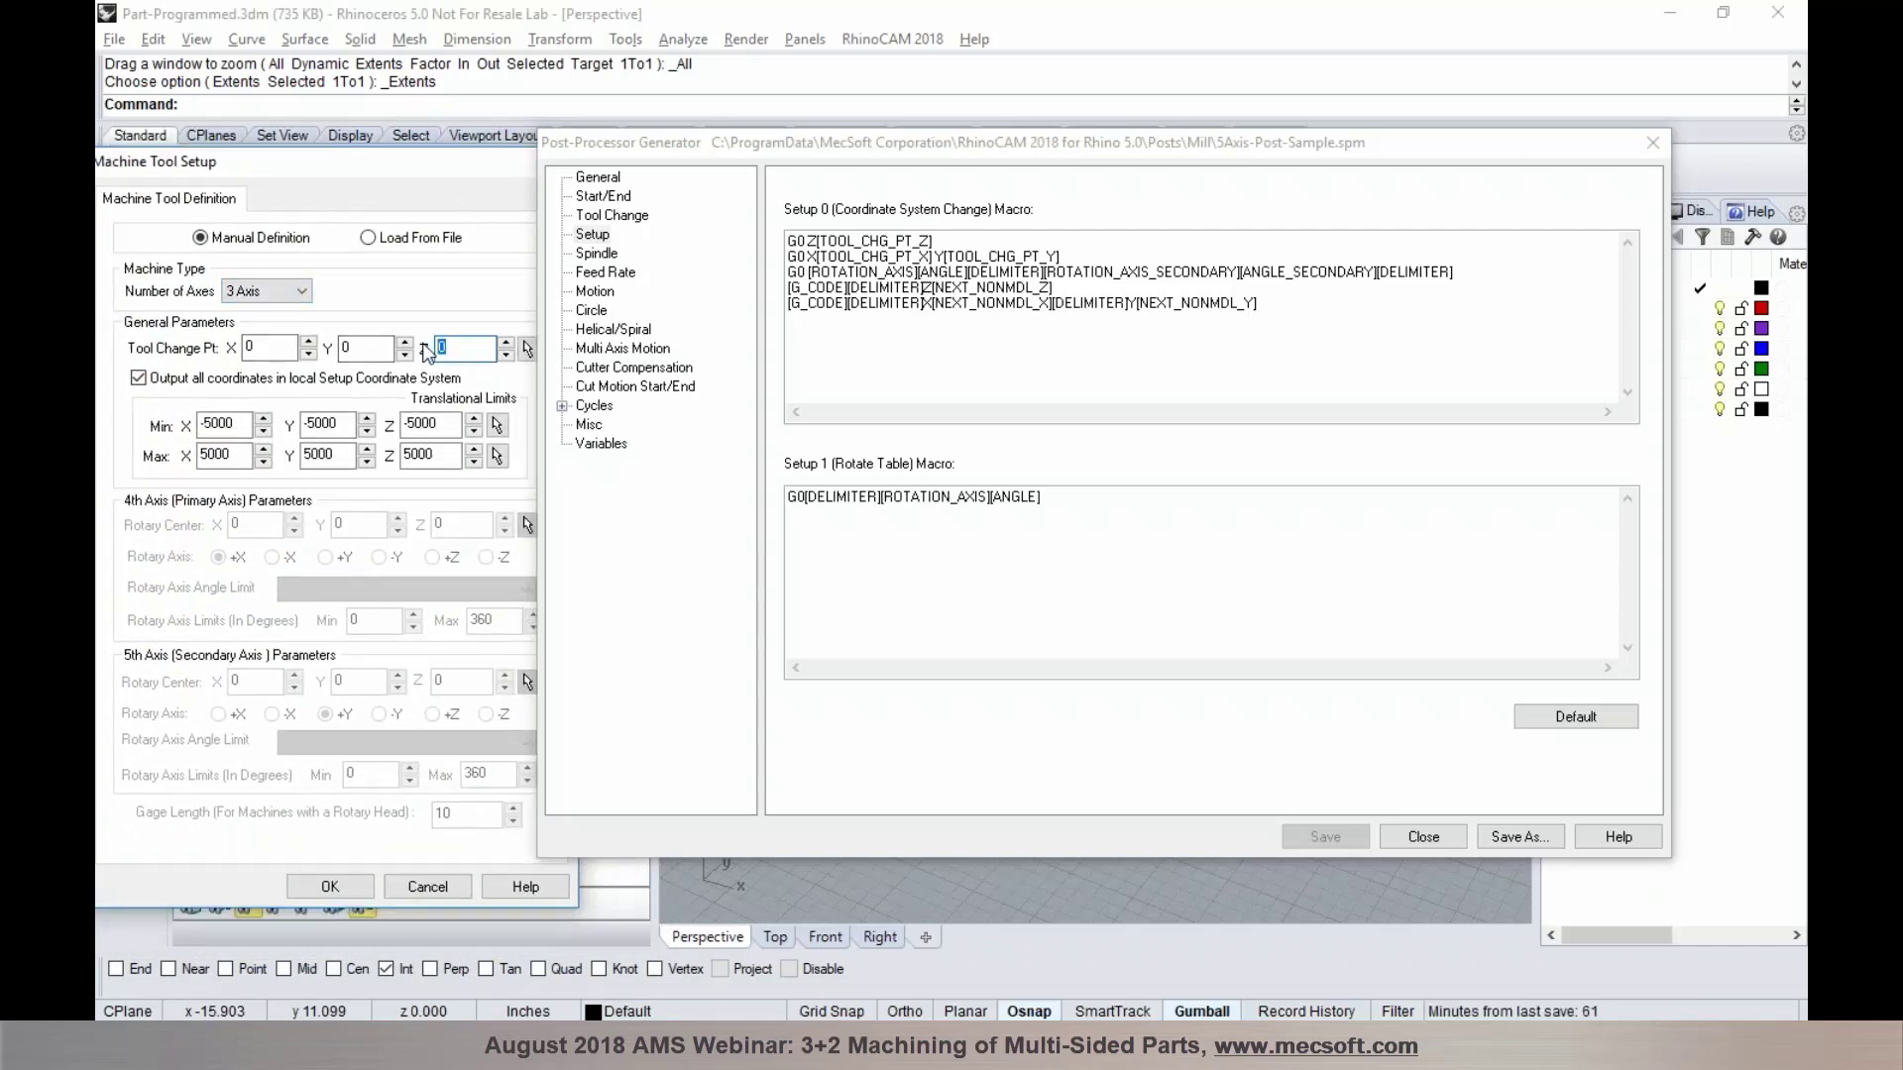
type("5")
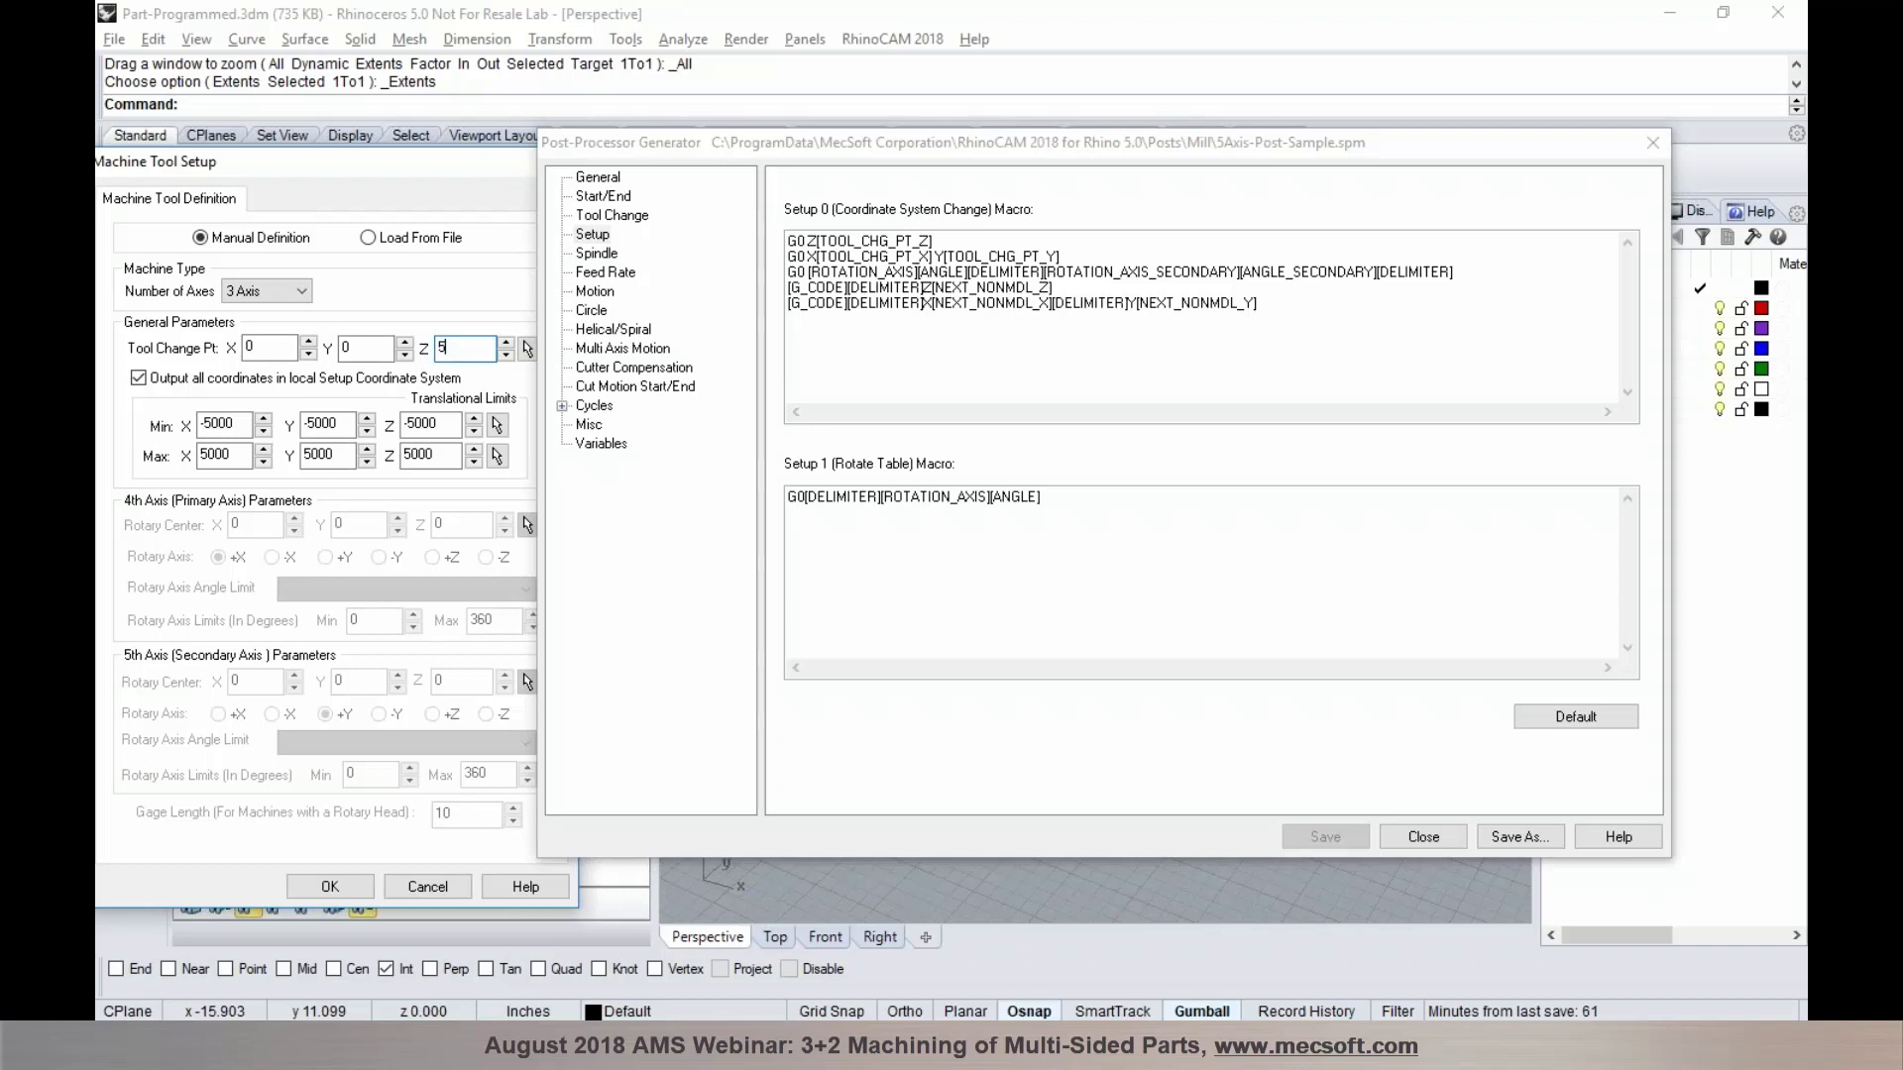
left_click(280, 349)
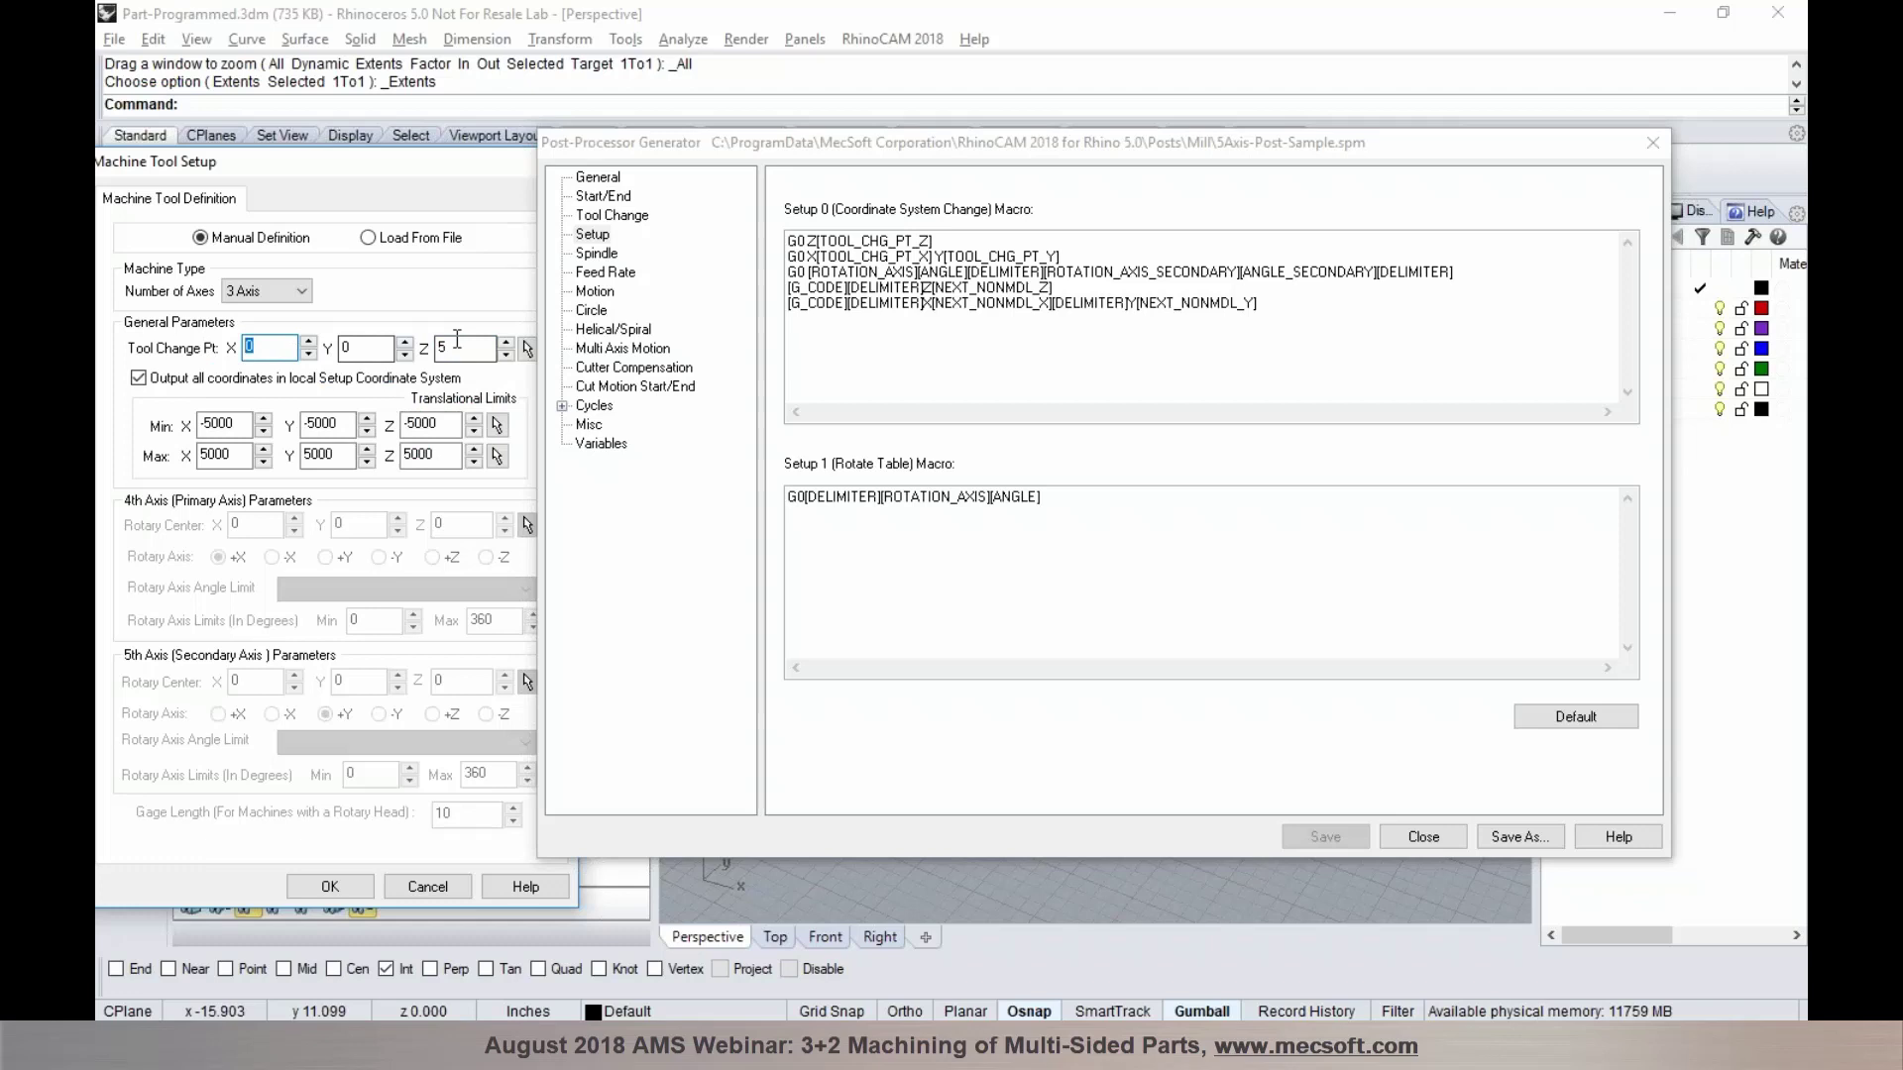
Examine the Setup 0 macro's tool change point moves and the Z and XY positioning lines after the rotation line
left_click_drag(933, 241, 788, 241)
left_click(1060, 256)
left_click_drag(1061, 255, 786, 241)
left_click(1037, 339)
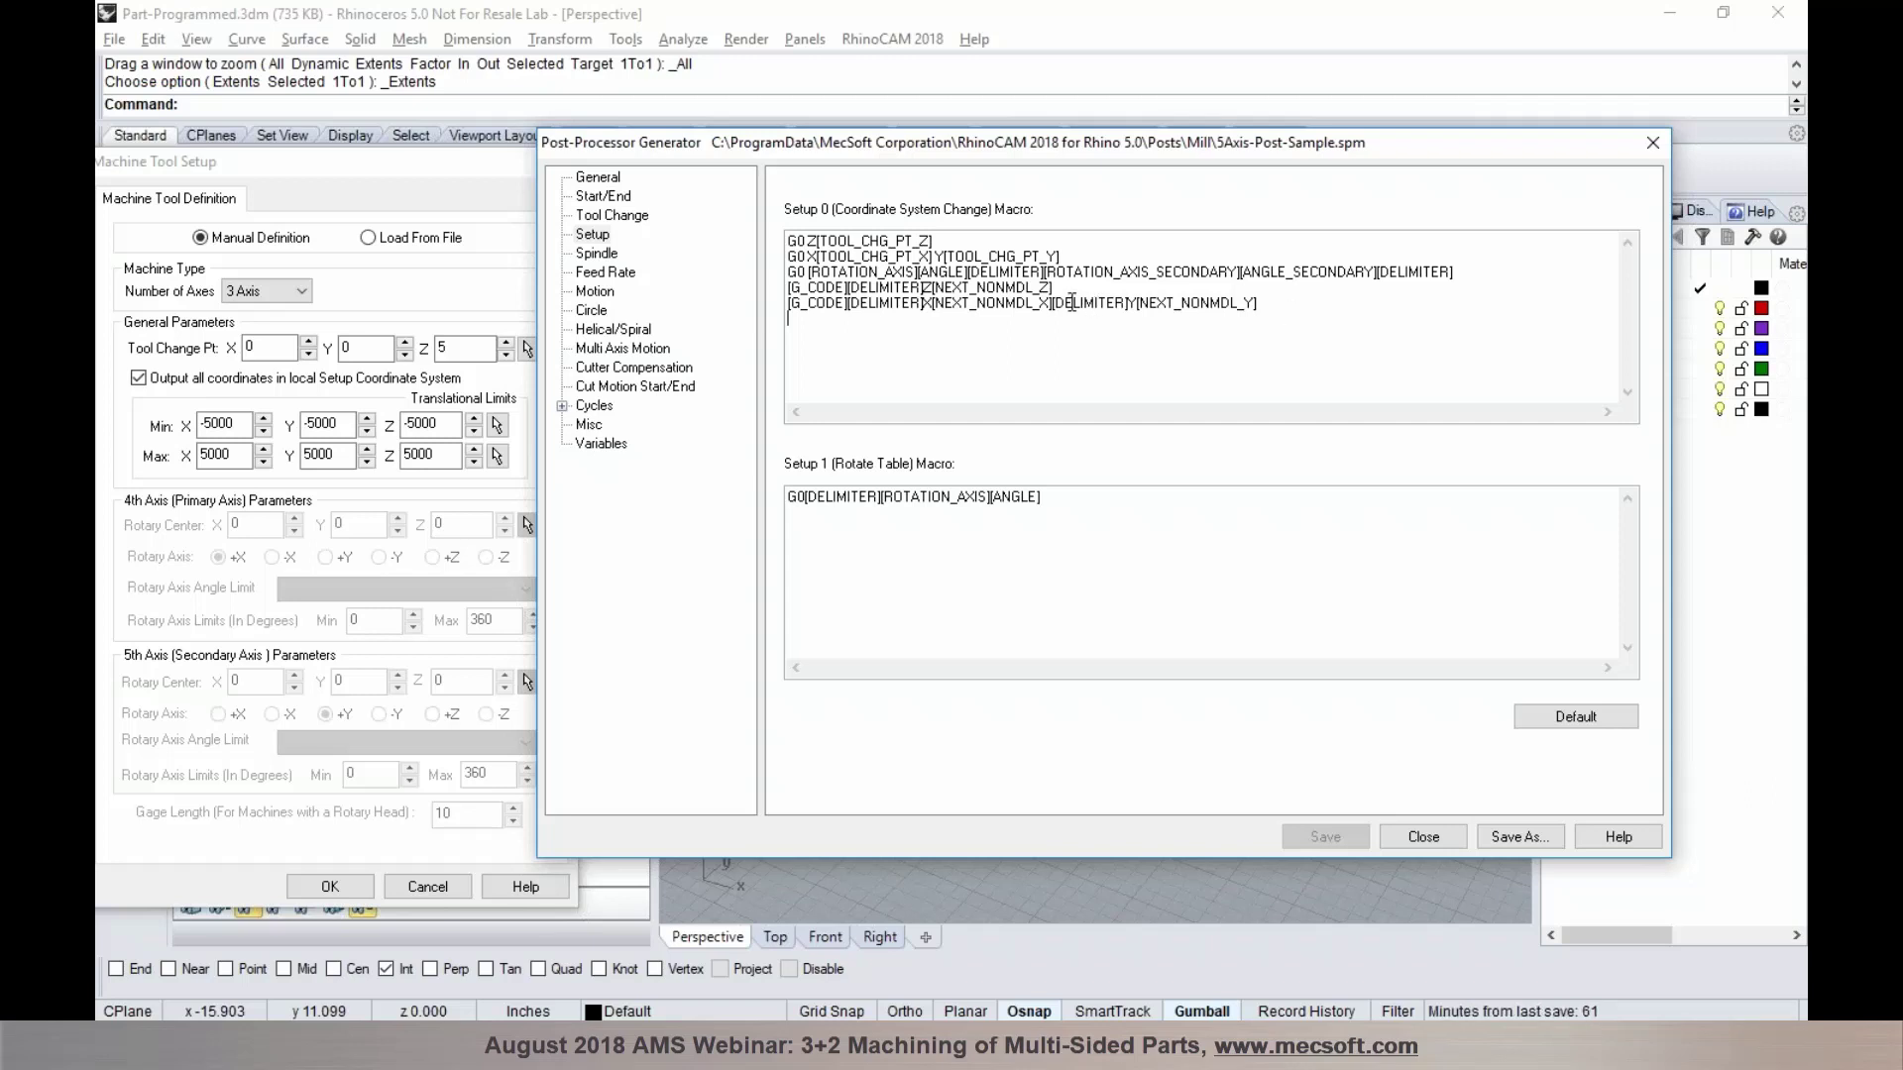
left_click_drag(1060, 290, 778, 289)
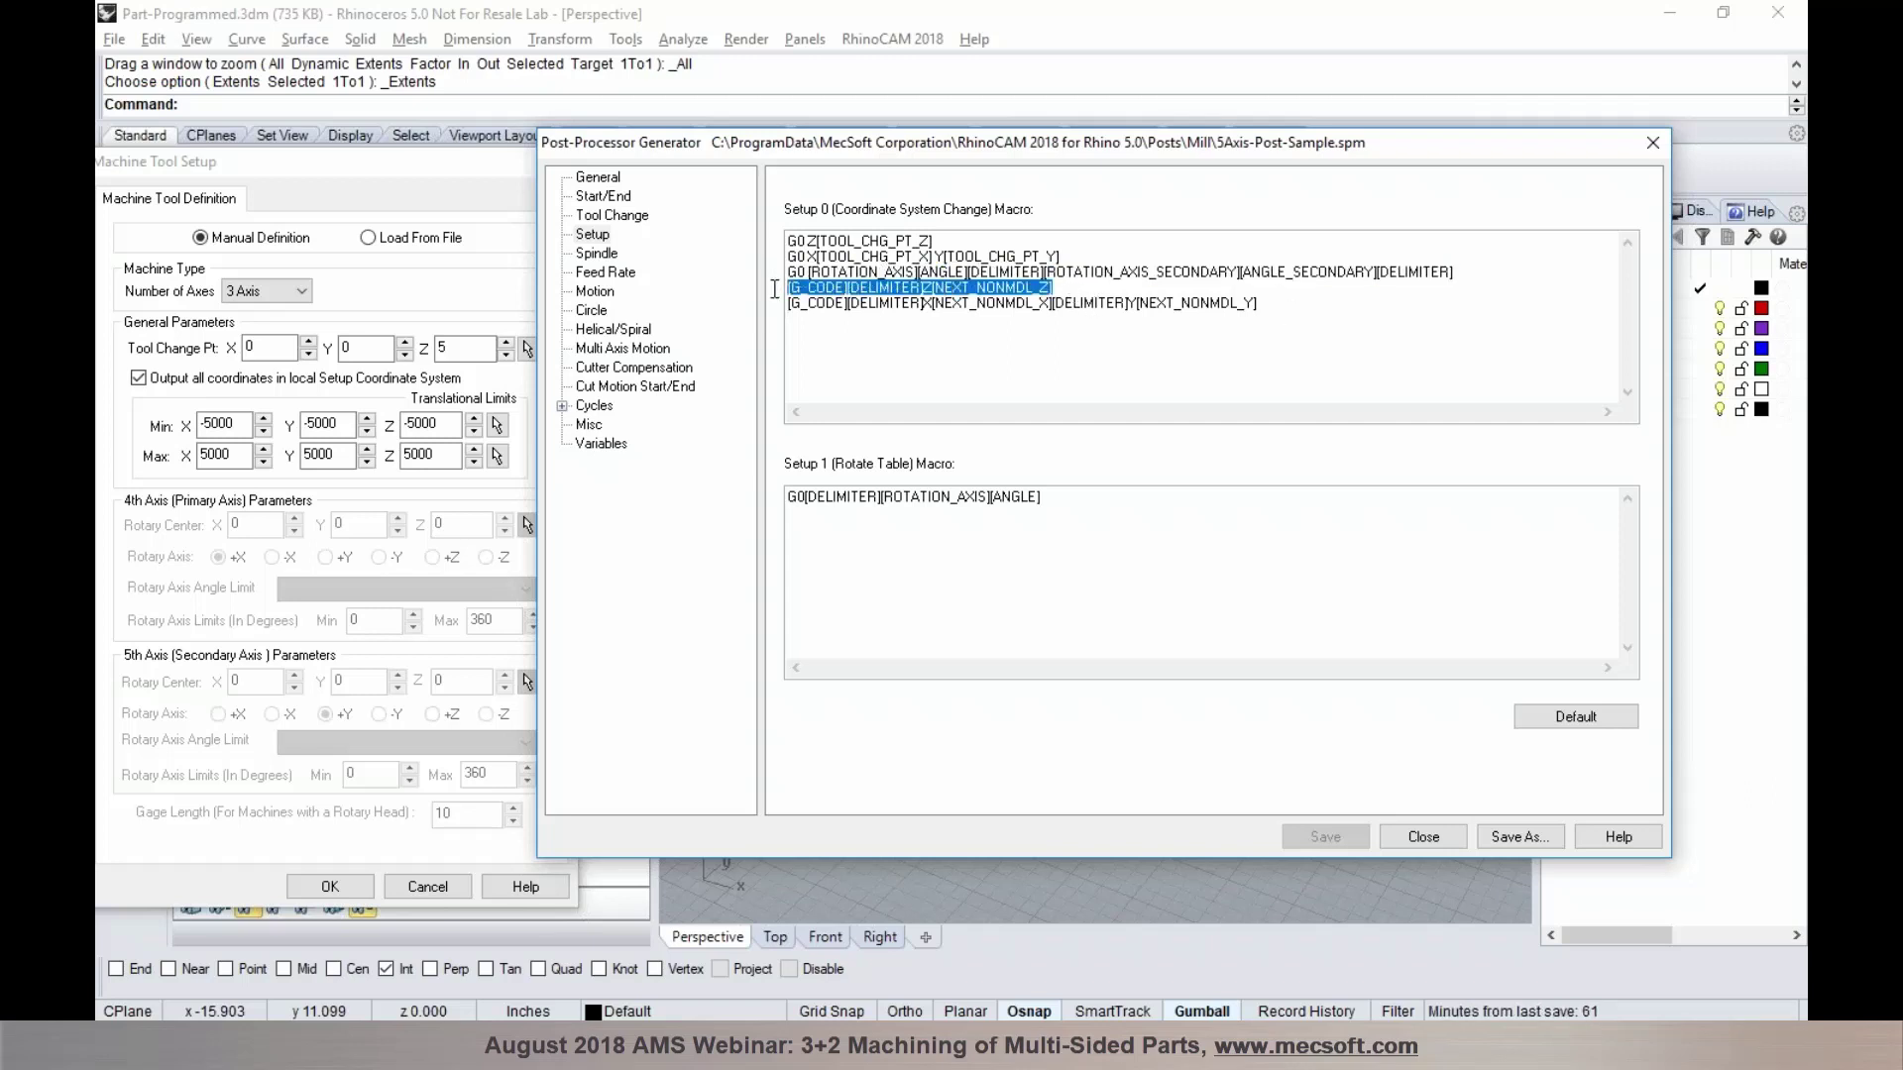
left_click(1046, 342)
left_click_drag(1259, 303, 788, 304)
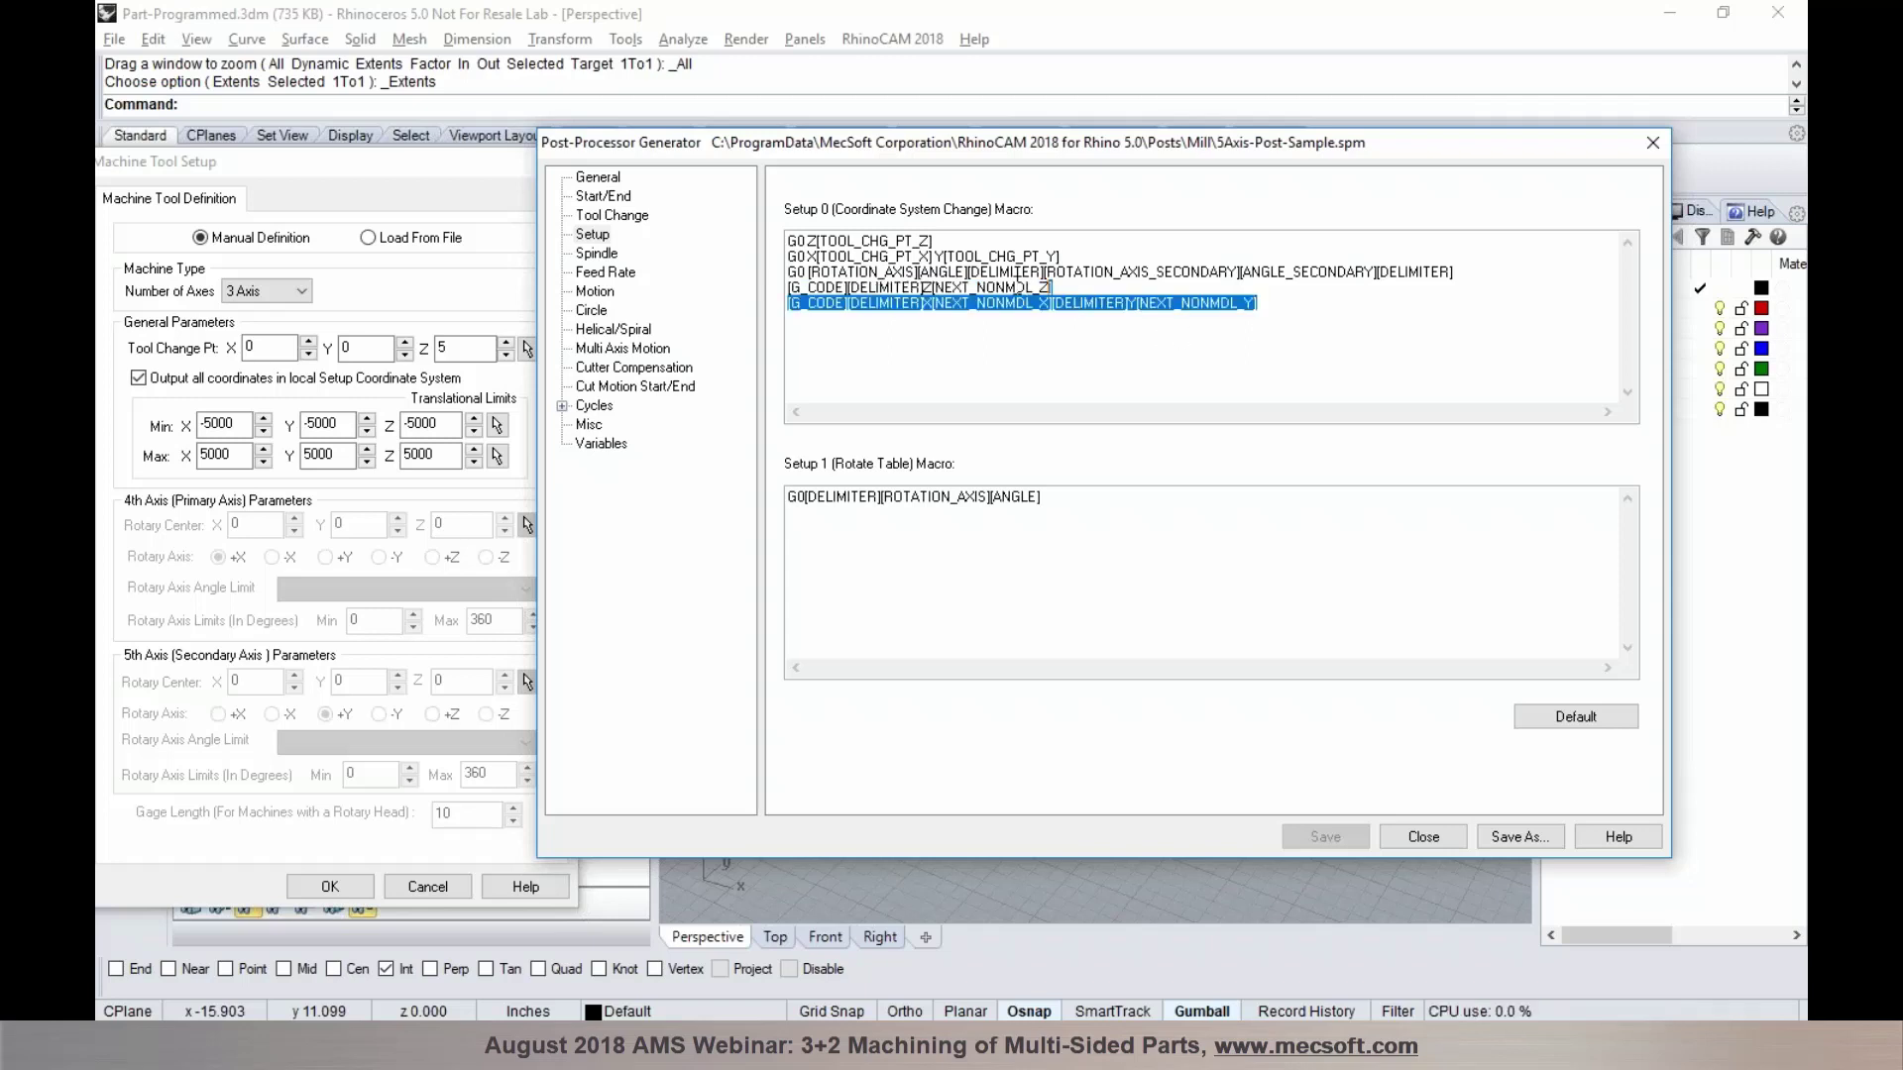
left_click(764, 239, "shift")
left_click(941, 345)
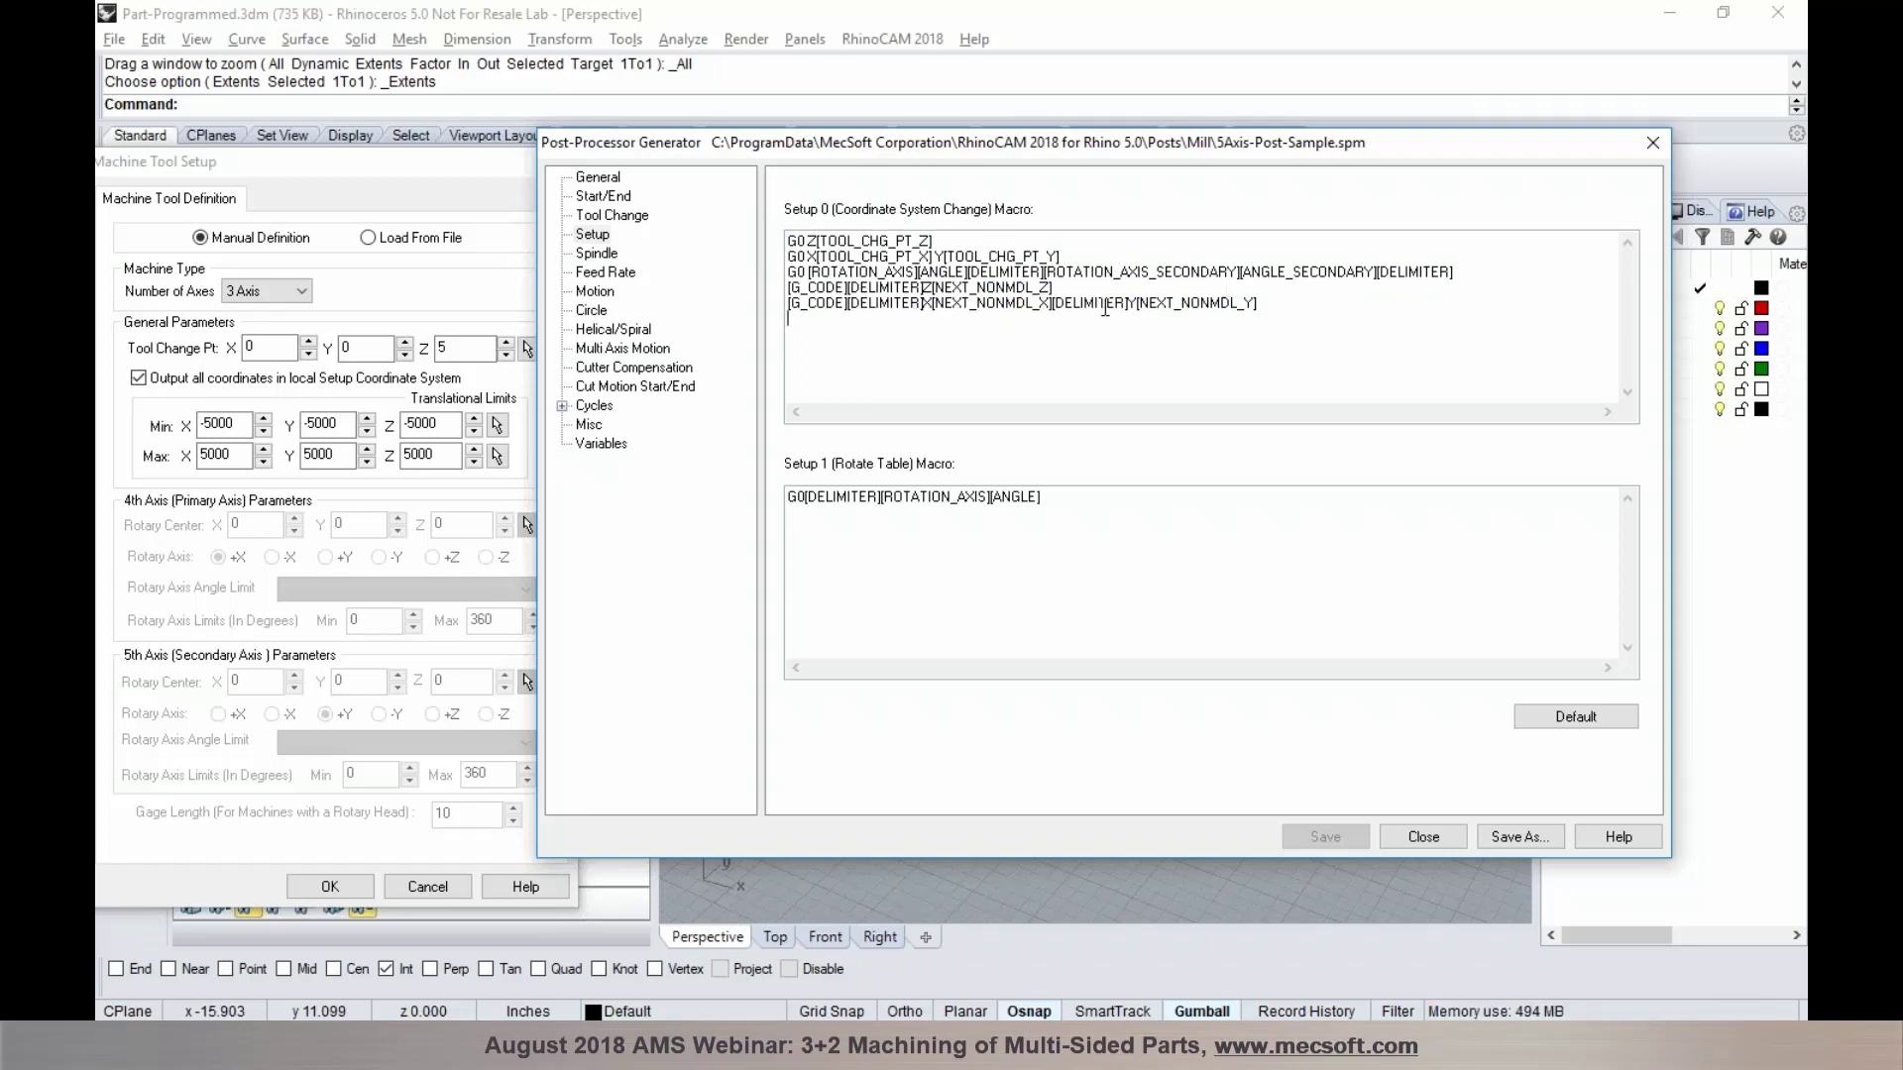
Set the primary rotation axis code to A in the post's multi-axis motion settings
left_click(620, 348)
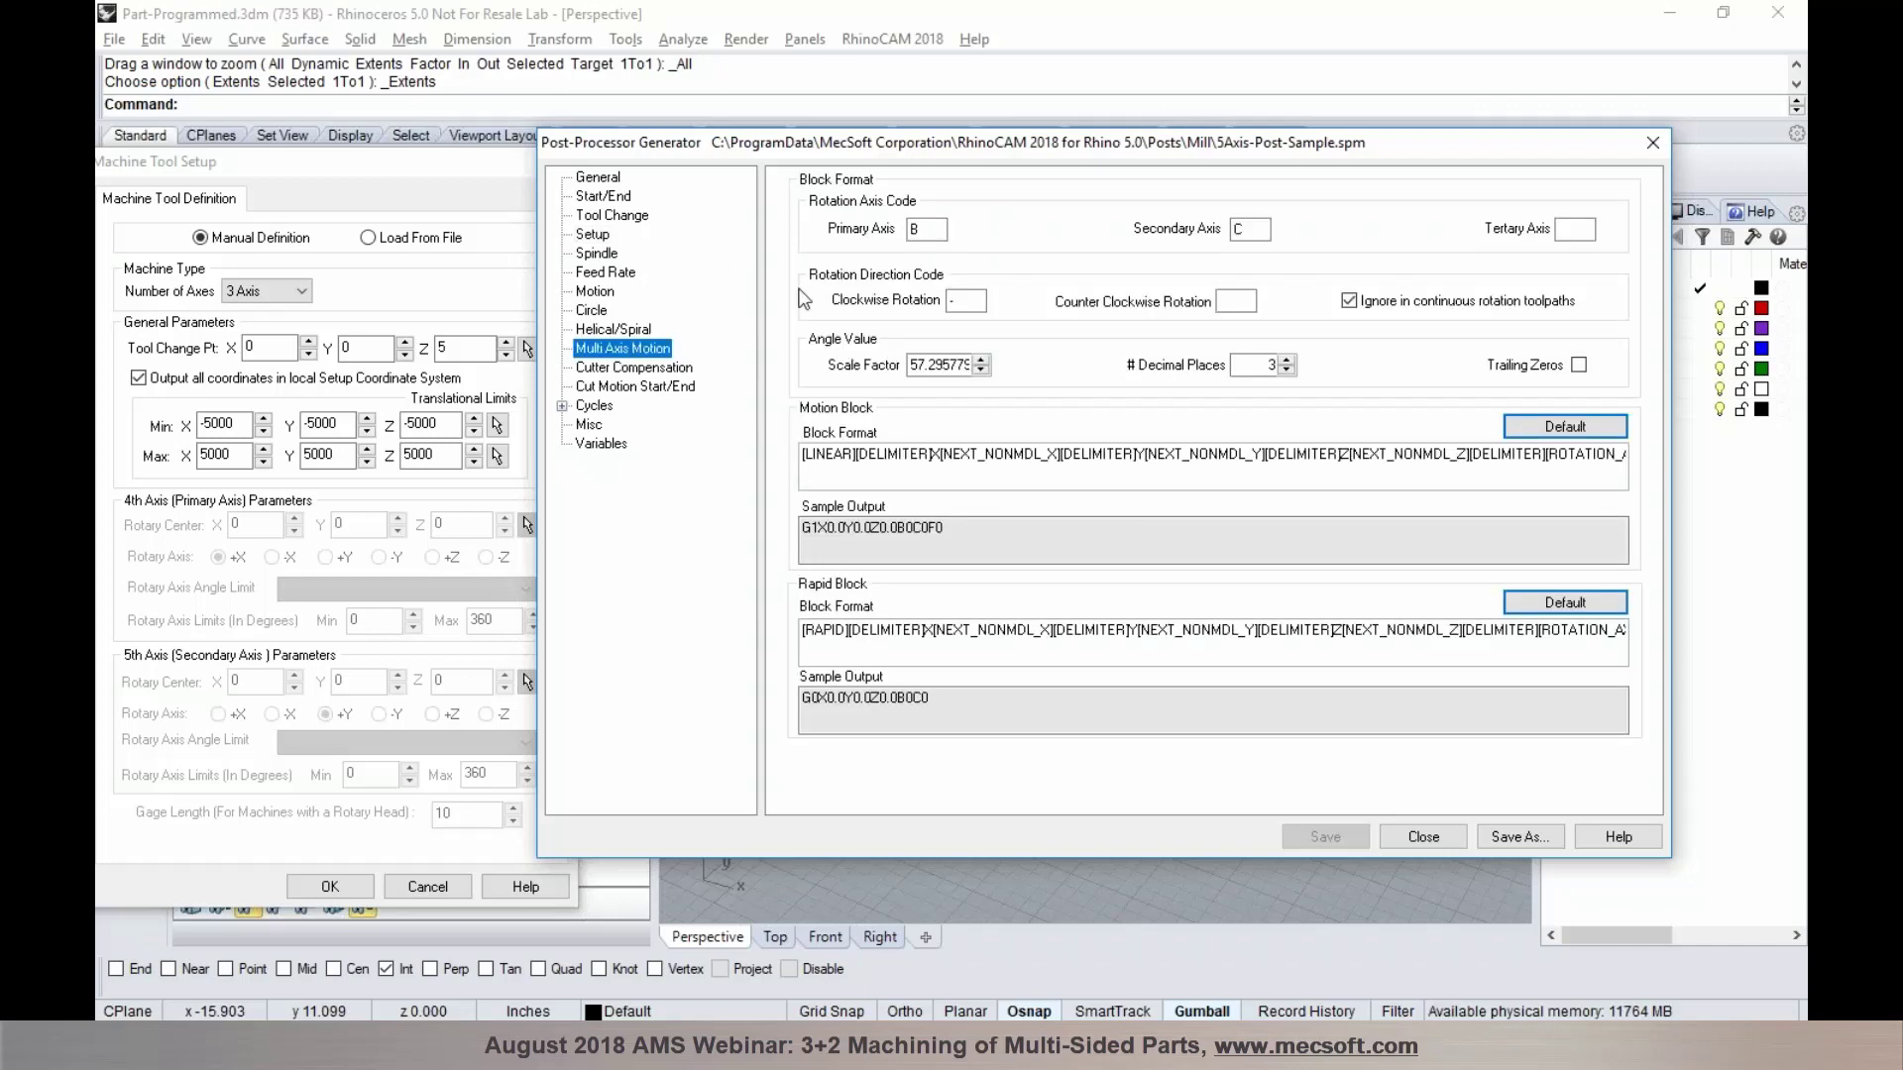
left_click(920, 230)
double_click(917, 230)
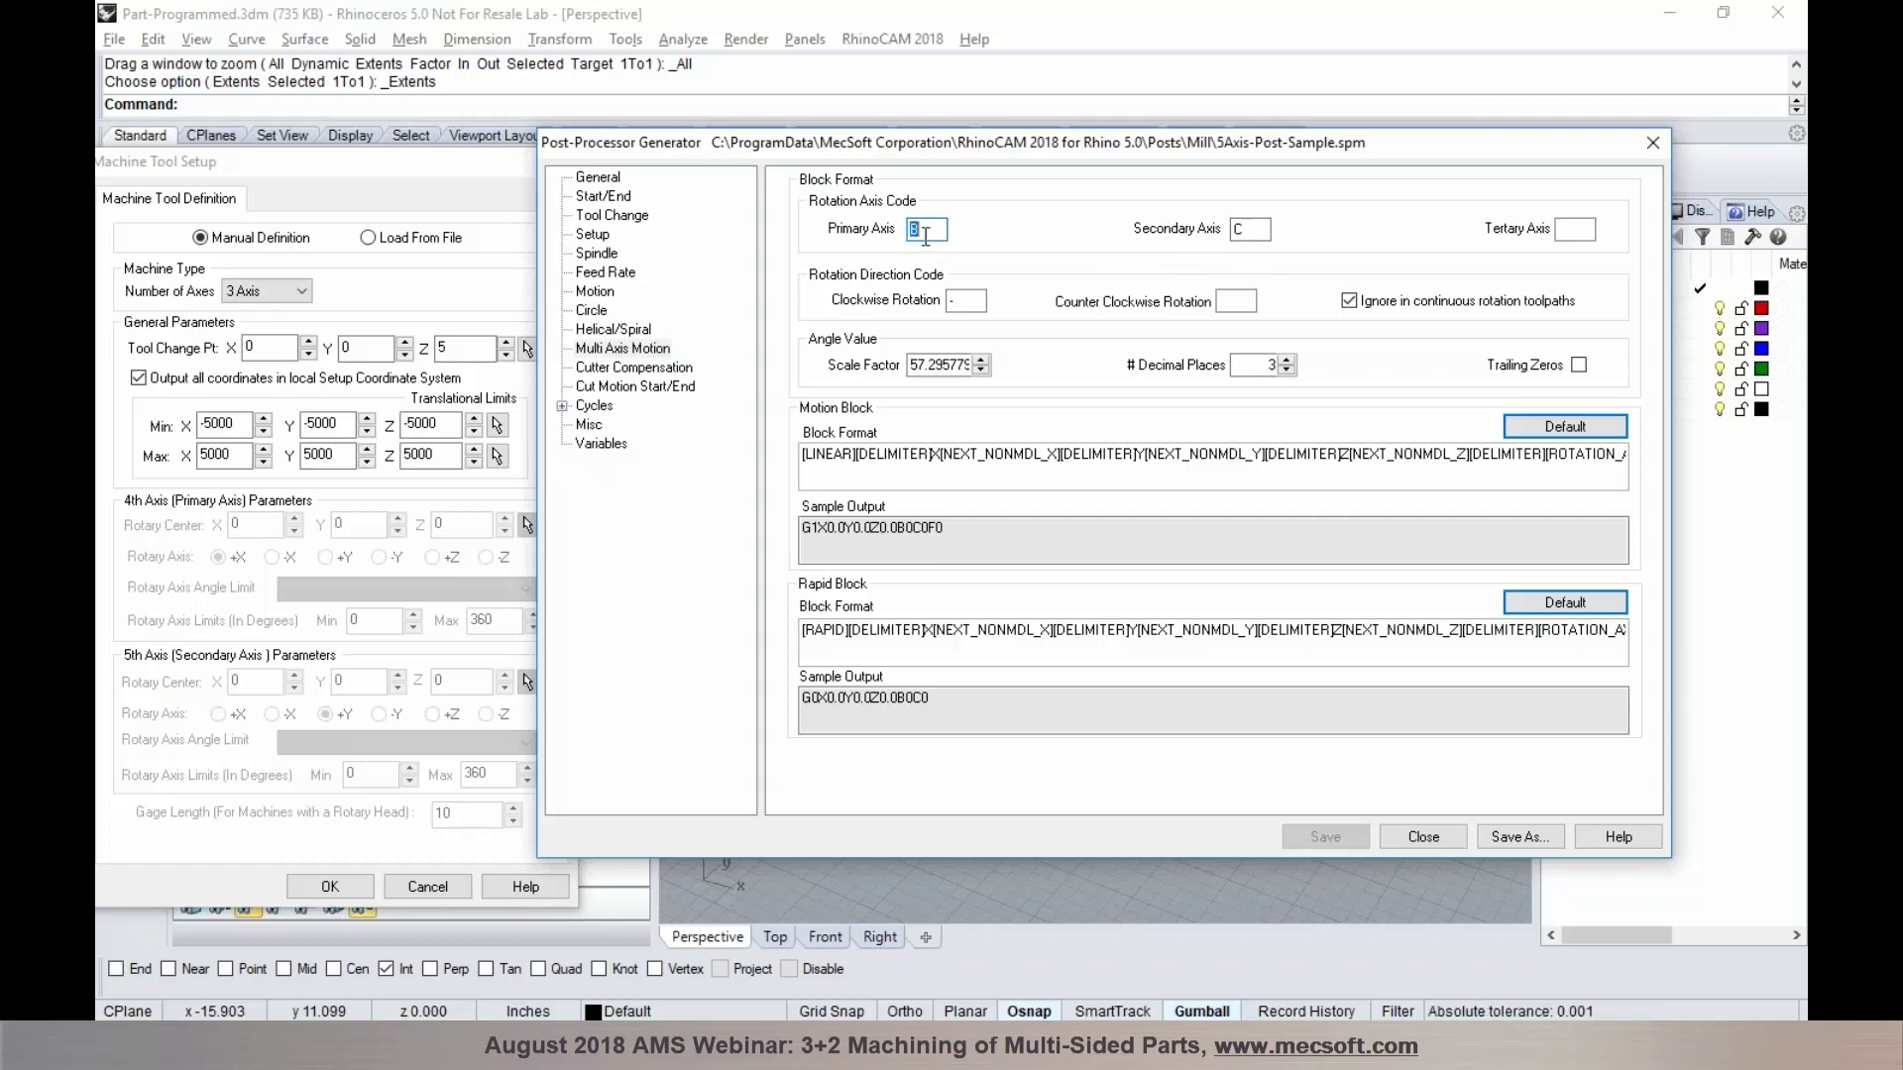
type("A")
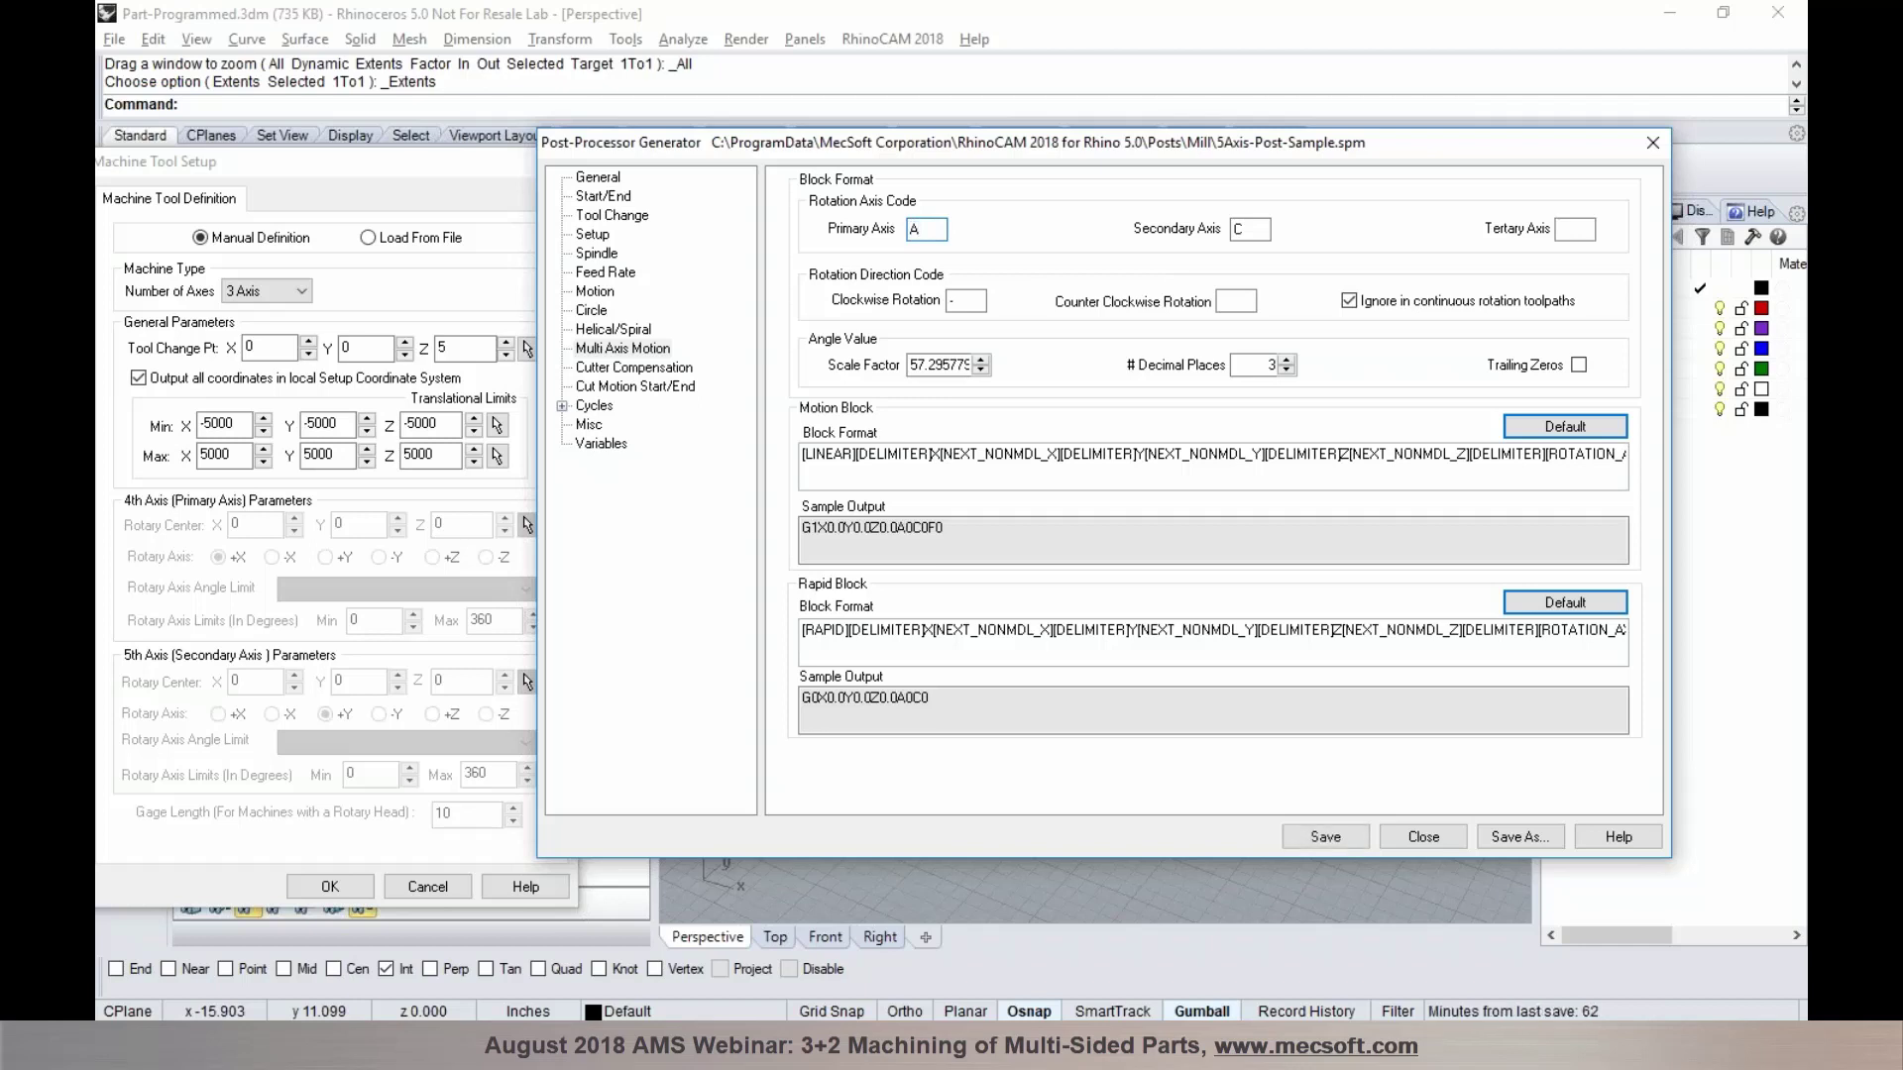
left_click(1247, 226)
Review the Setup 1 Rotate Table macro, then save 5Axis-Post-Sample and close the Post-Processor Generator
left_click(595, 238)
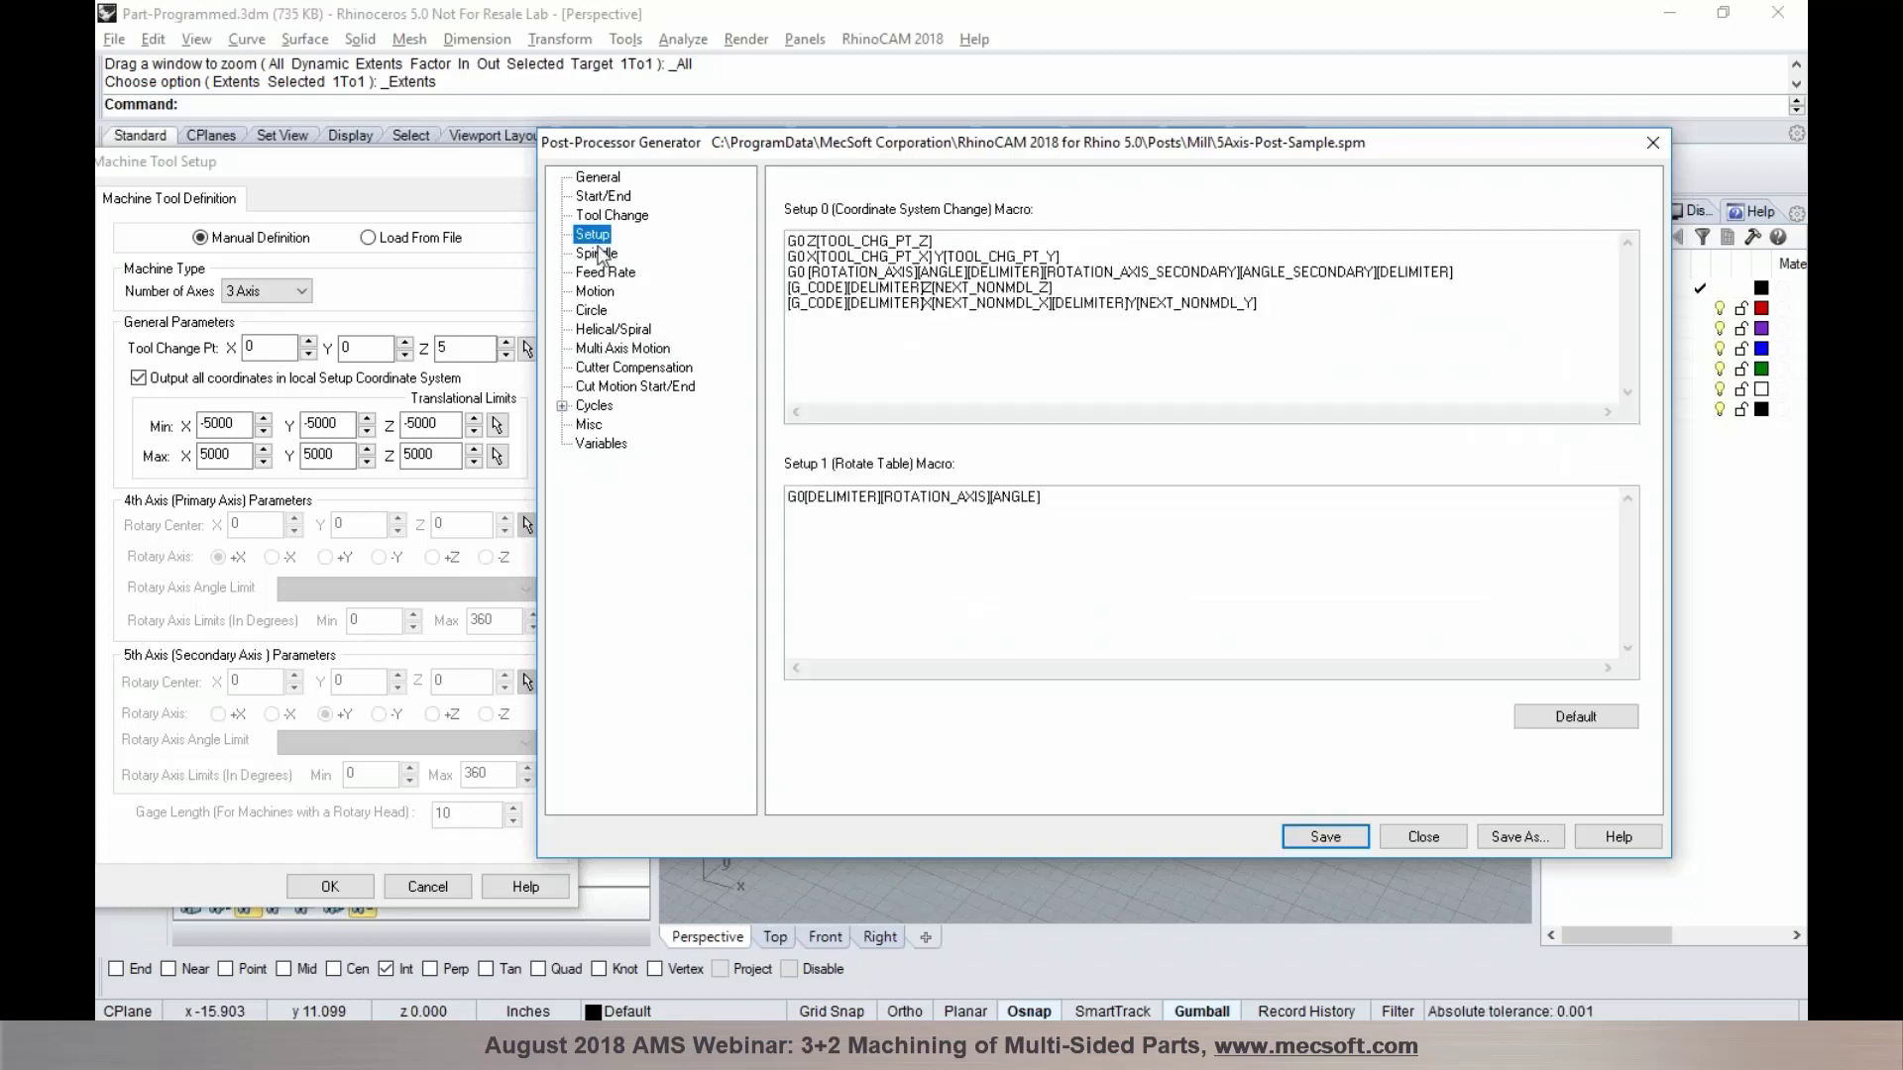
left_click_drag(1052, 498, 773, 468)
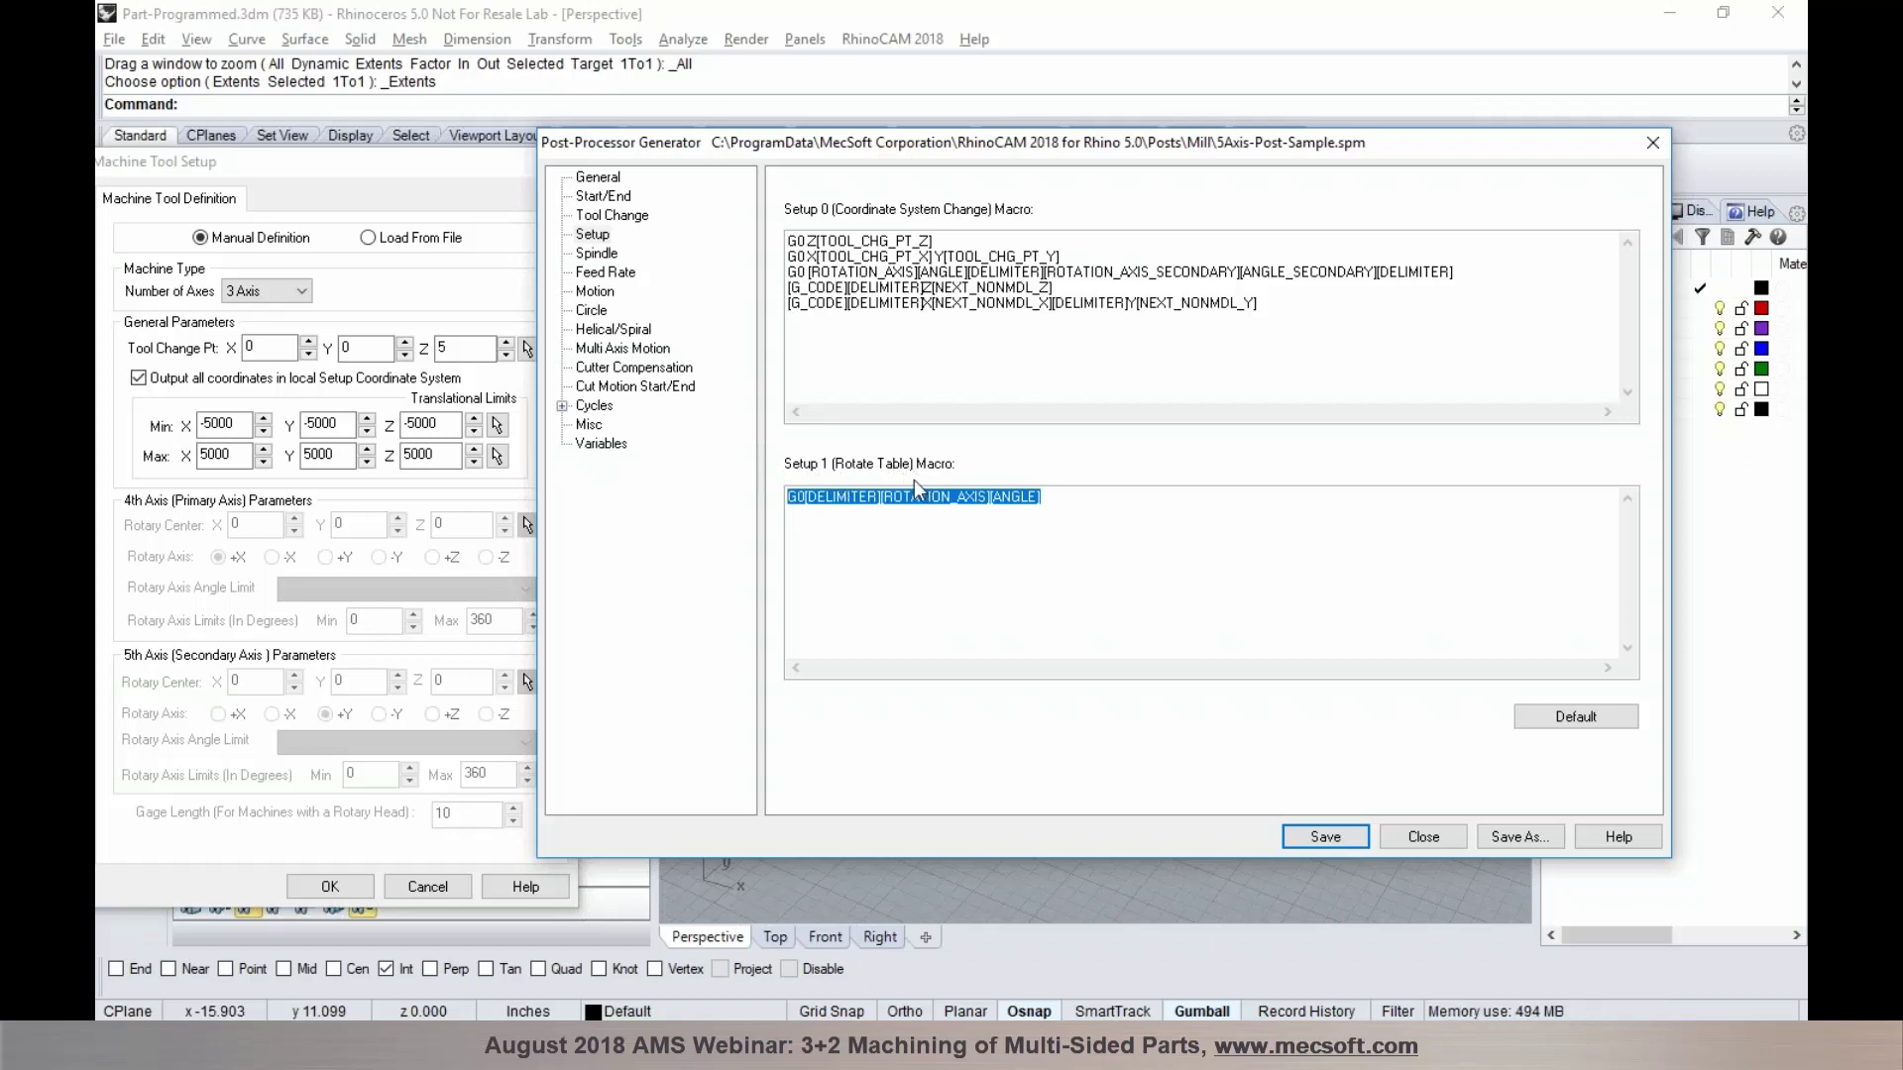
left_click(908, 526)
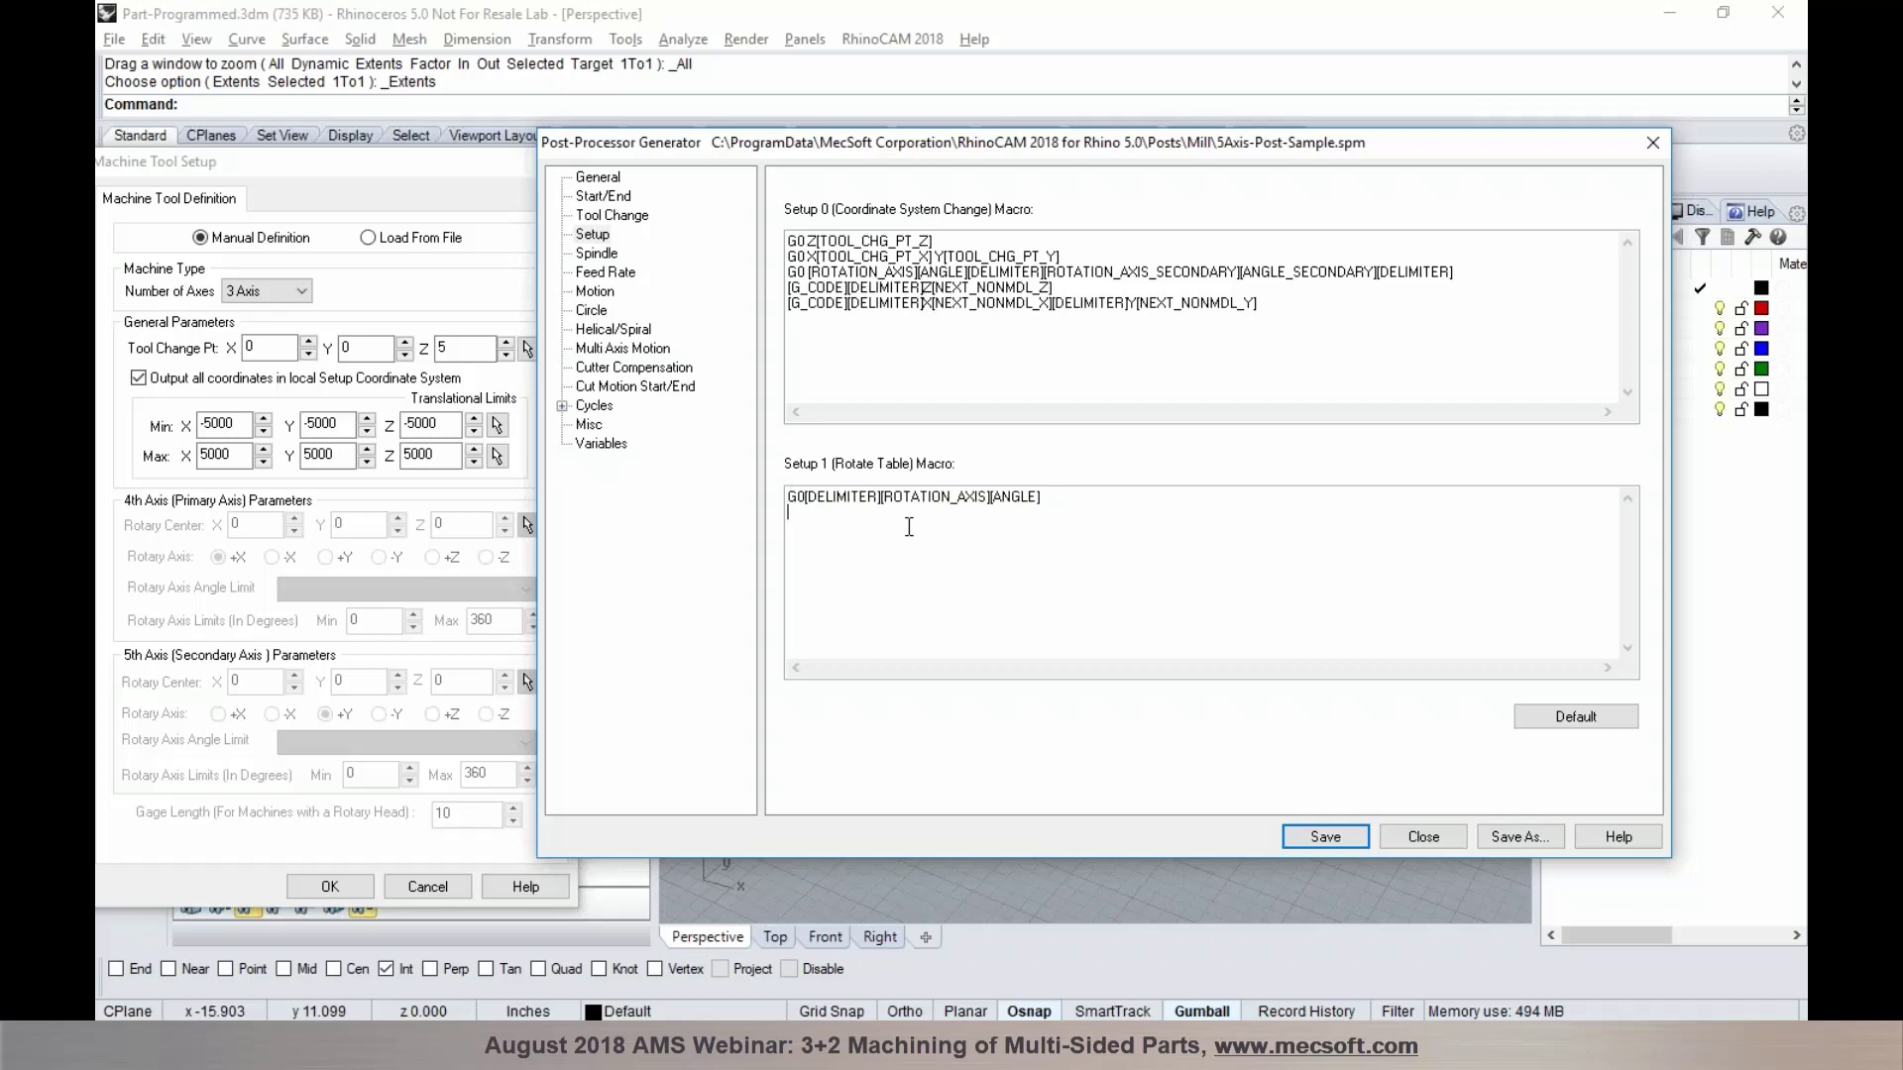
left_click(1328, 838)
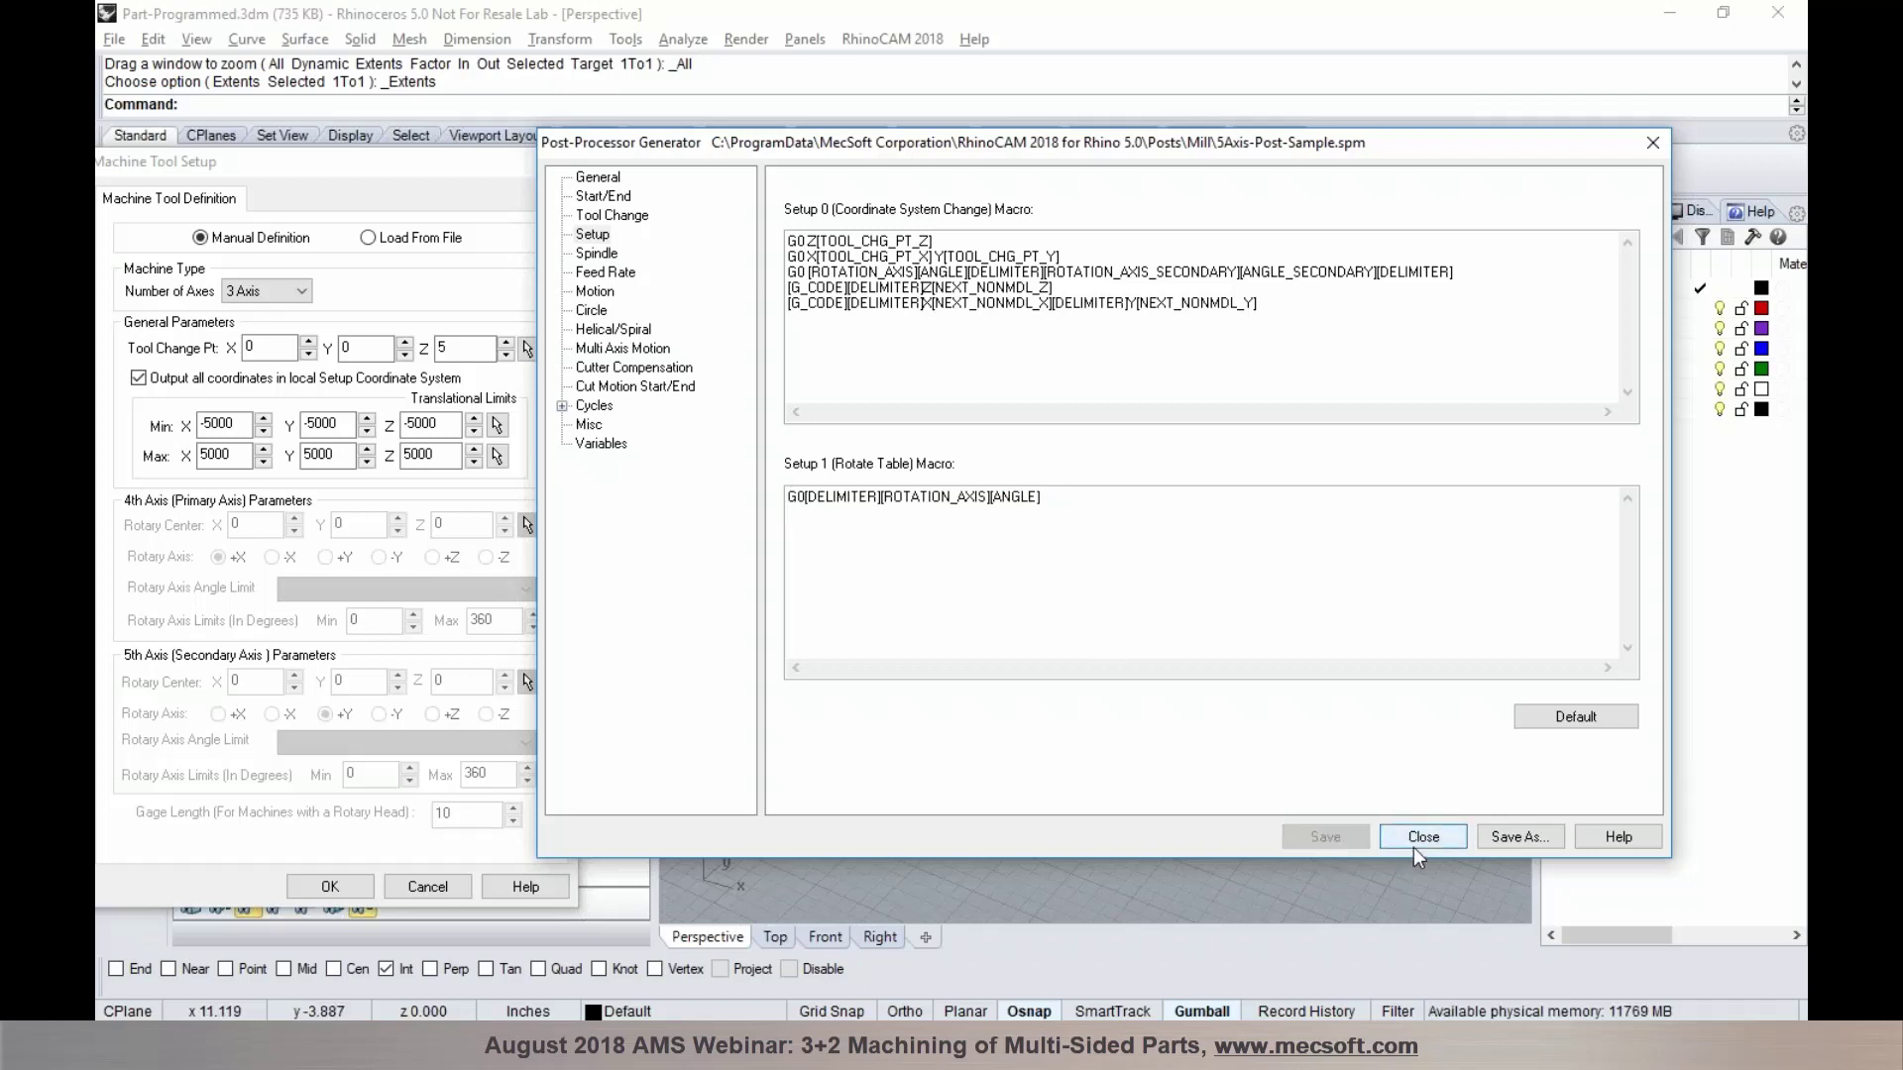
left_click(1417, 842)
Define the machine tool as 5 Axis with a Table-Table configuration
left_click(291, 291)
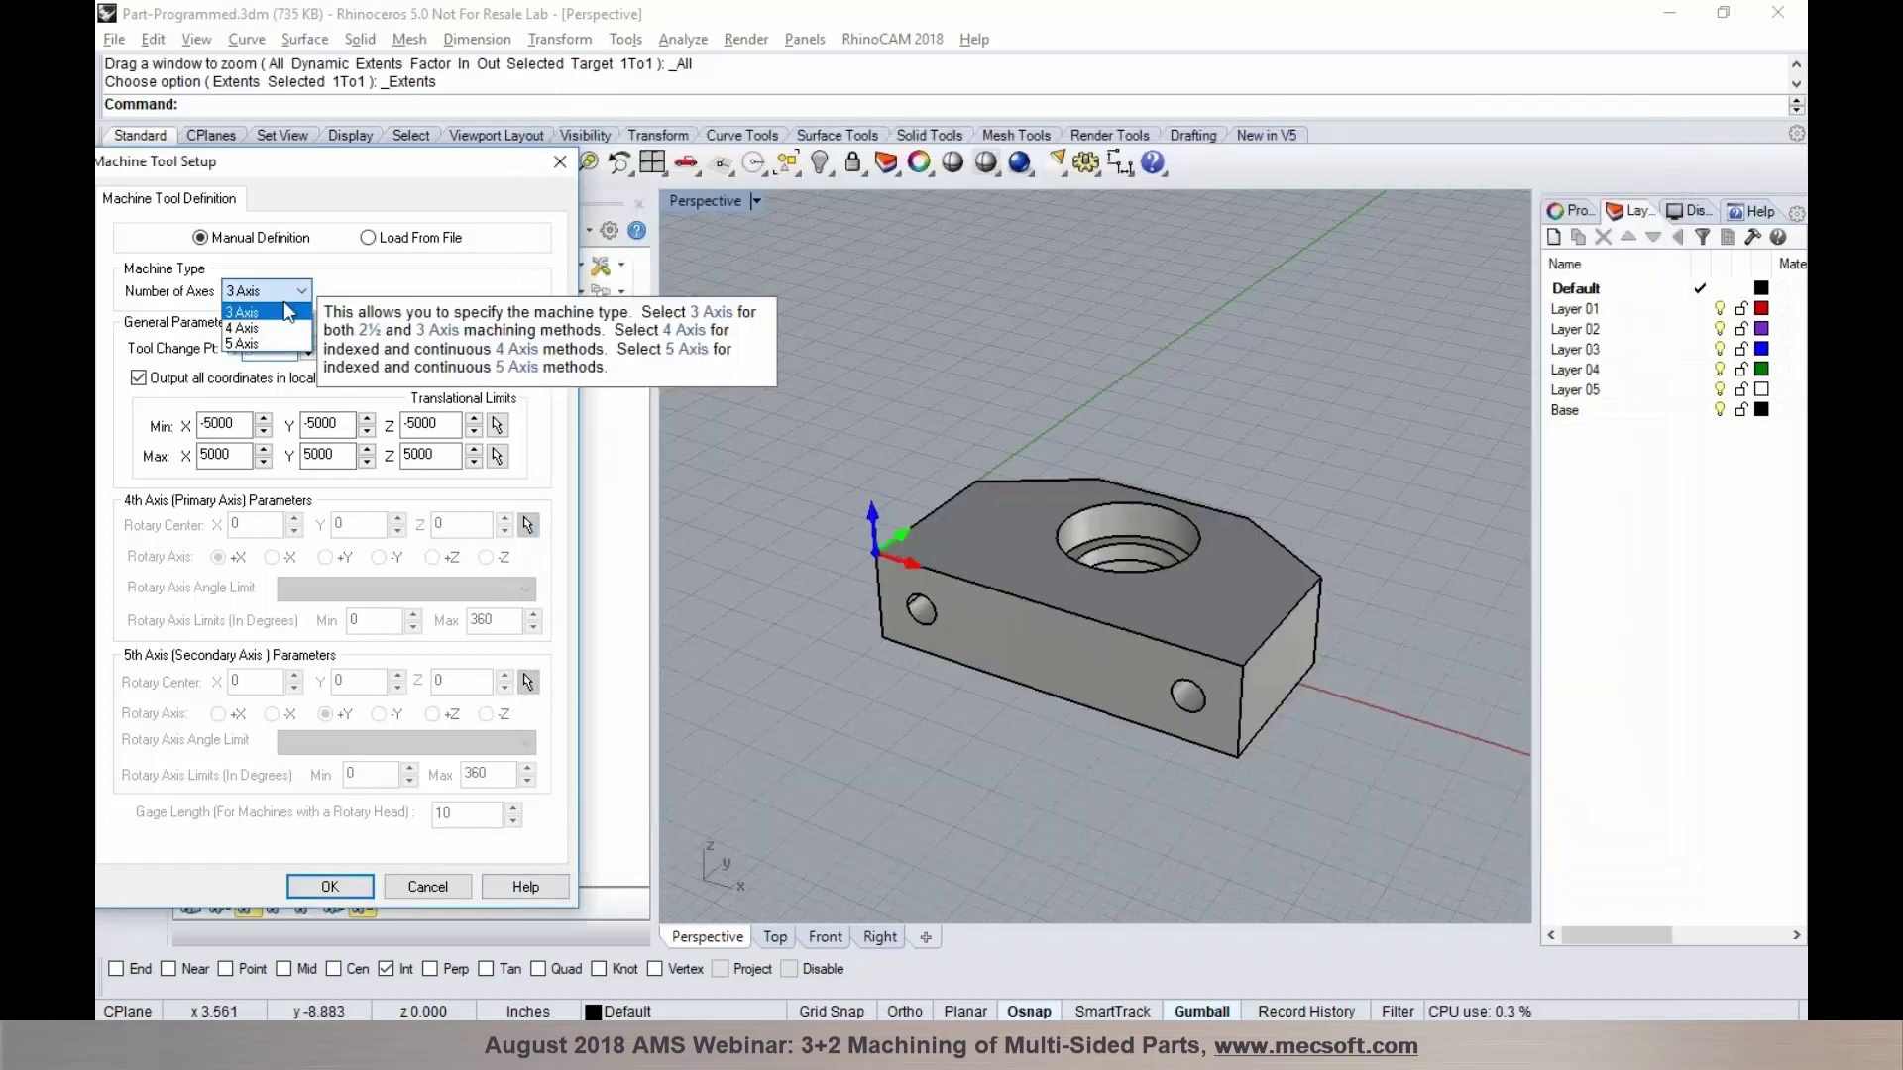
left_click(260, 335)
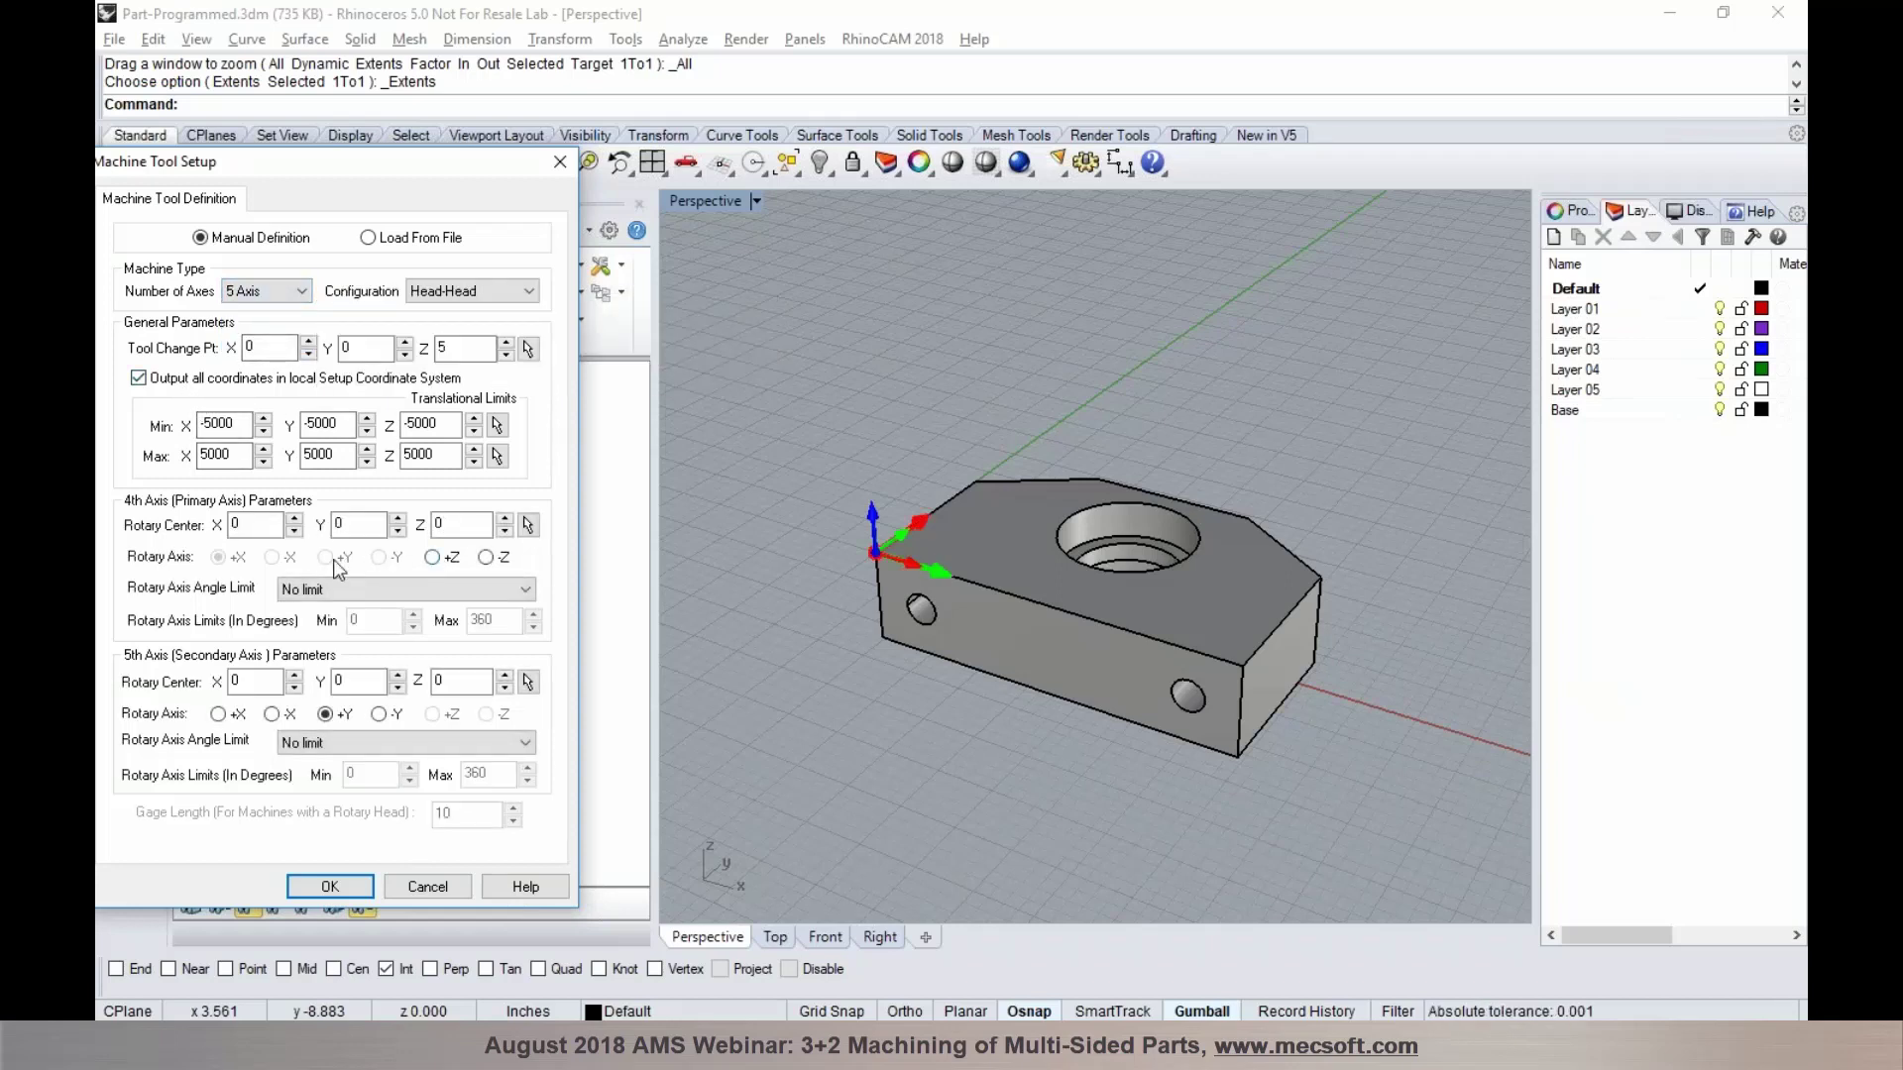
left_click(458, 292)
left_click(443, 343)
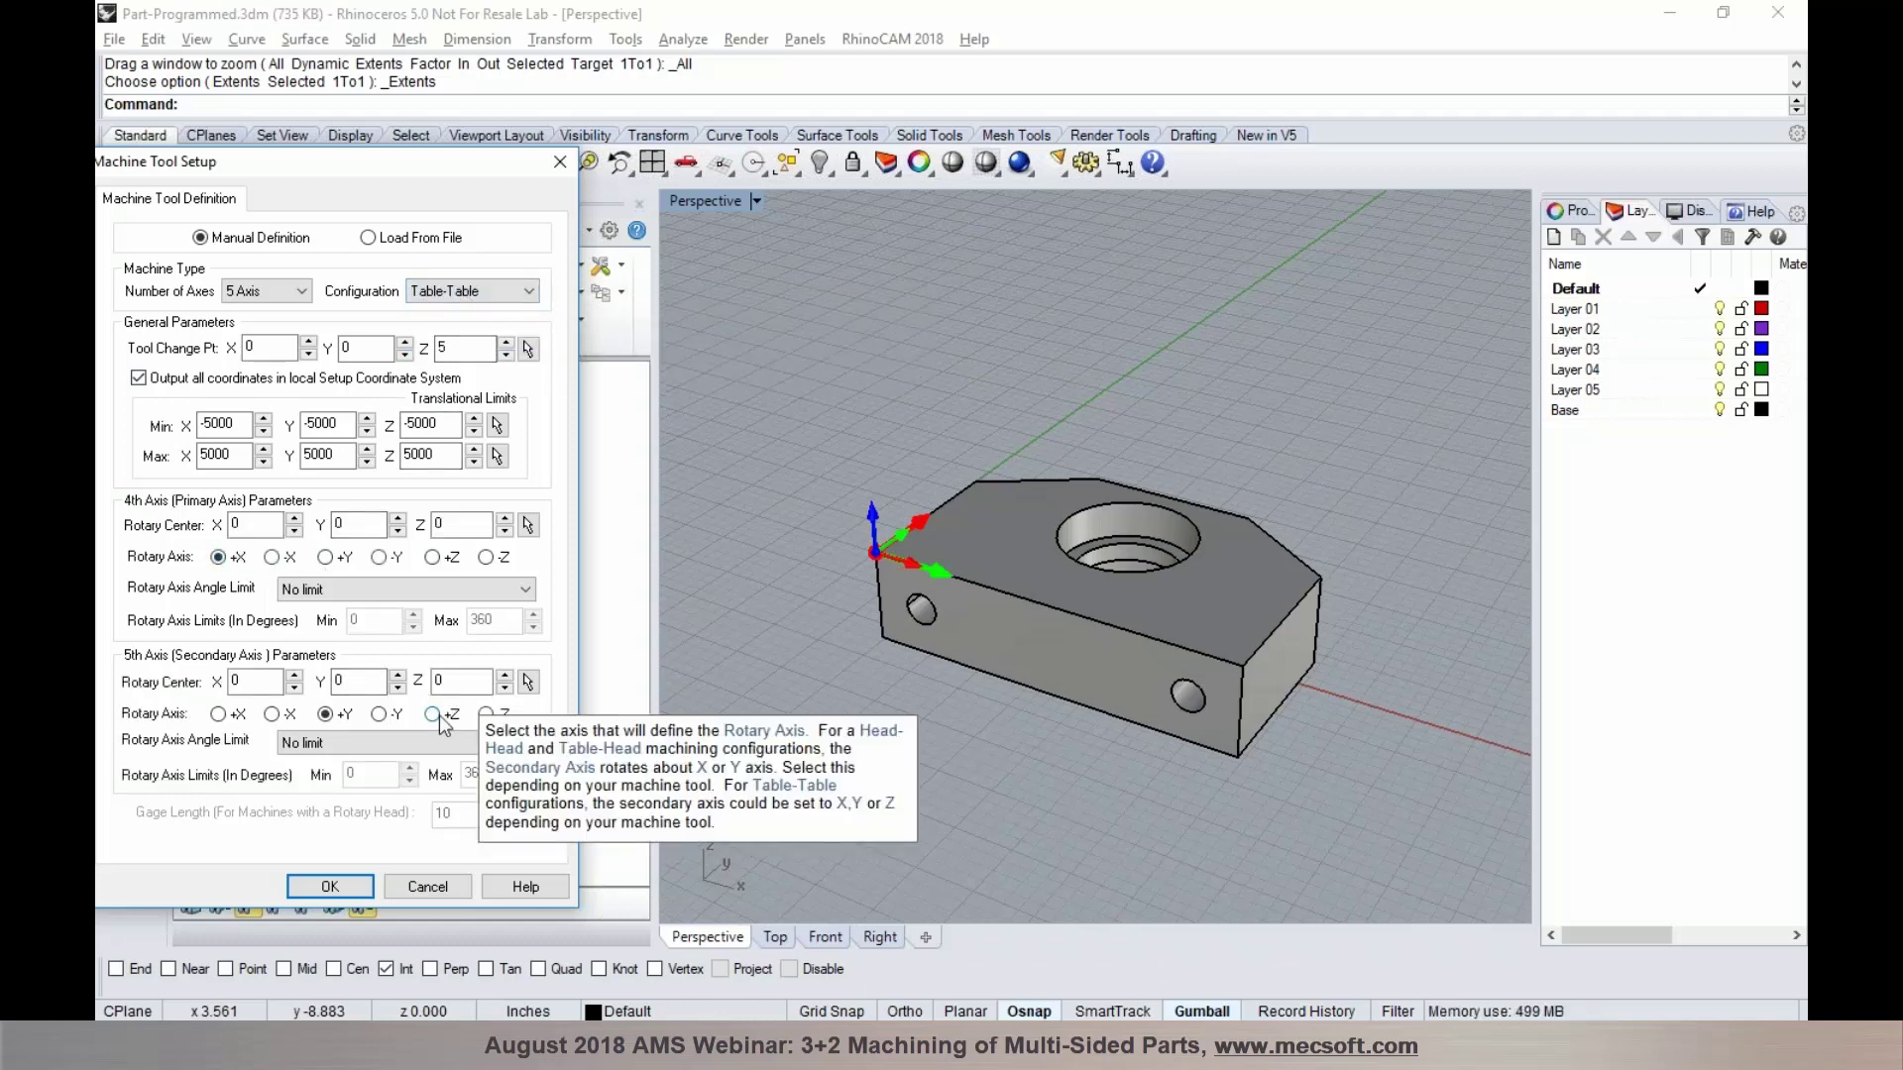
left_click(330, 886)
Post-process the entire machining job with 5Axis-Post-Sample to Part-Programmed.nc
left_click(252, 373)
right_click(252, 373)
left_click(306, 427)
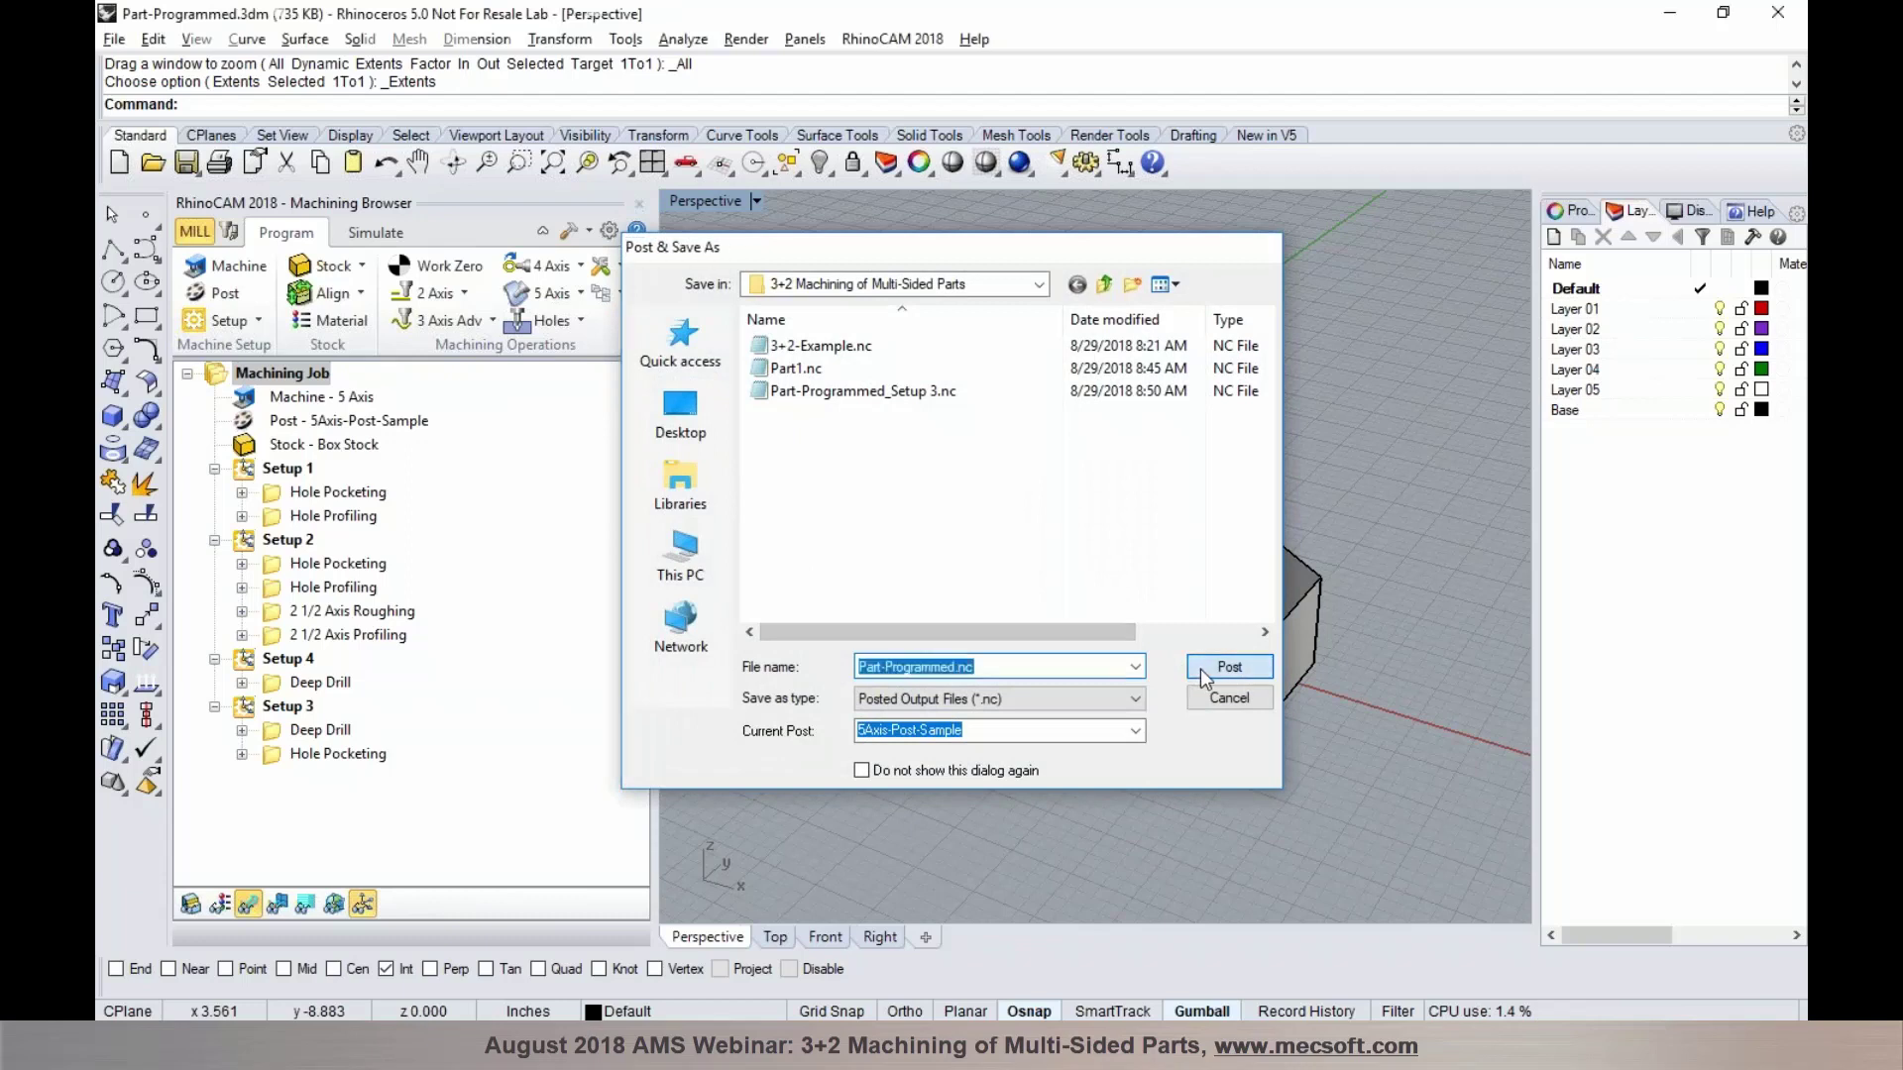
left_click(1227, 667)
Examine Setup 1's tool change point moves, A and C rotation line, and approach positions in the posted G-code
left_click_drag(558, 392, 451, 344)
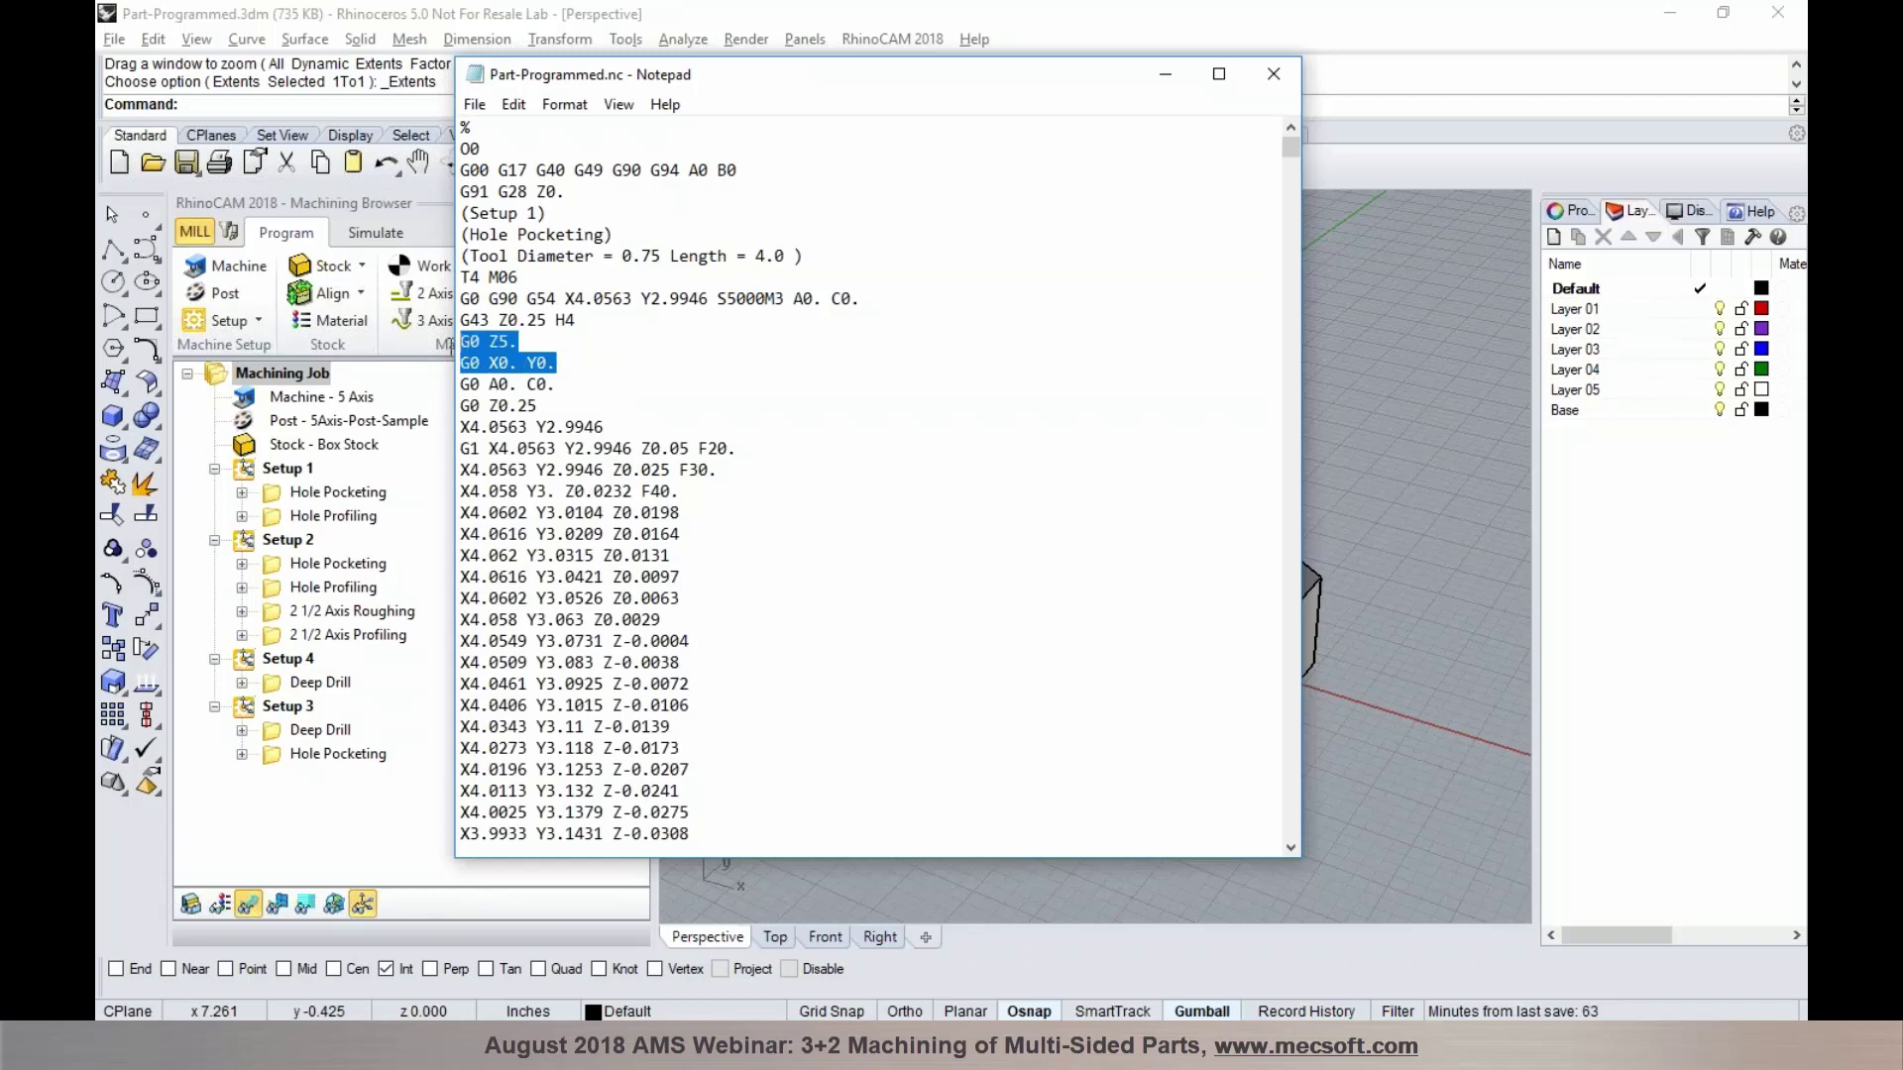
left_click(517, 362)
left_click_drag(562, 365, 461, 344)
left_click(564, 389)
left_click_drag(564, 388, 475, 396)
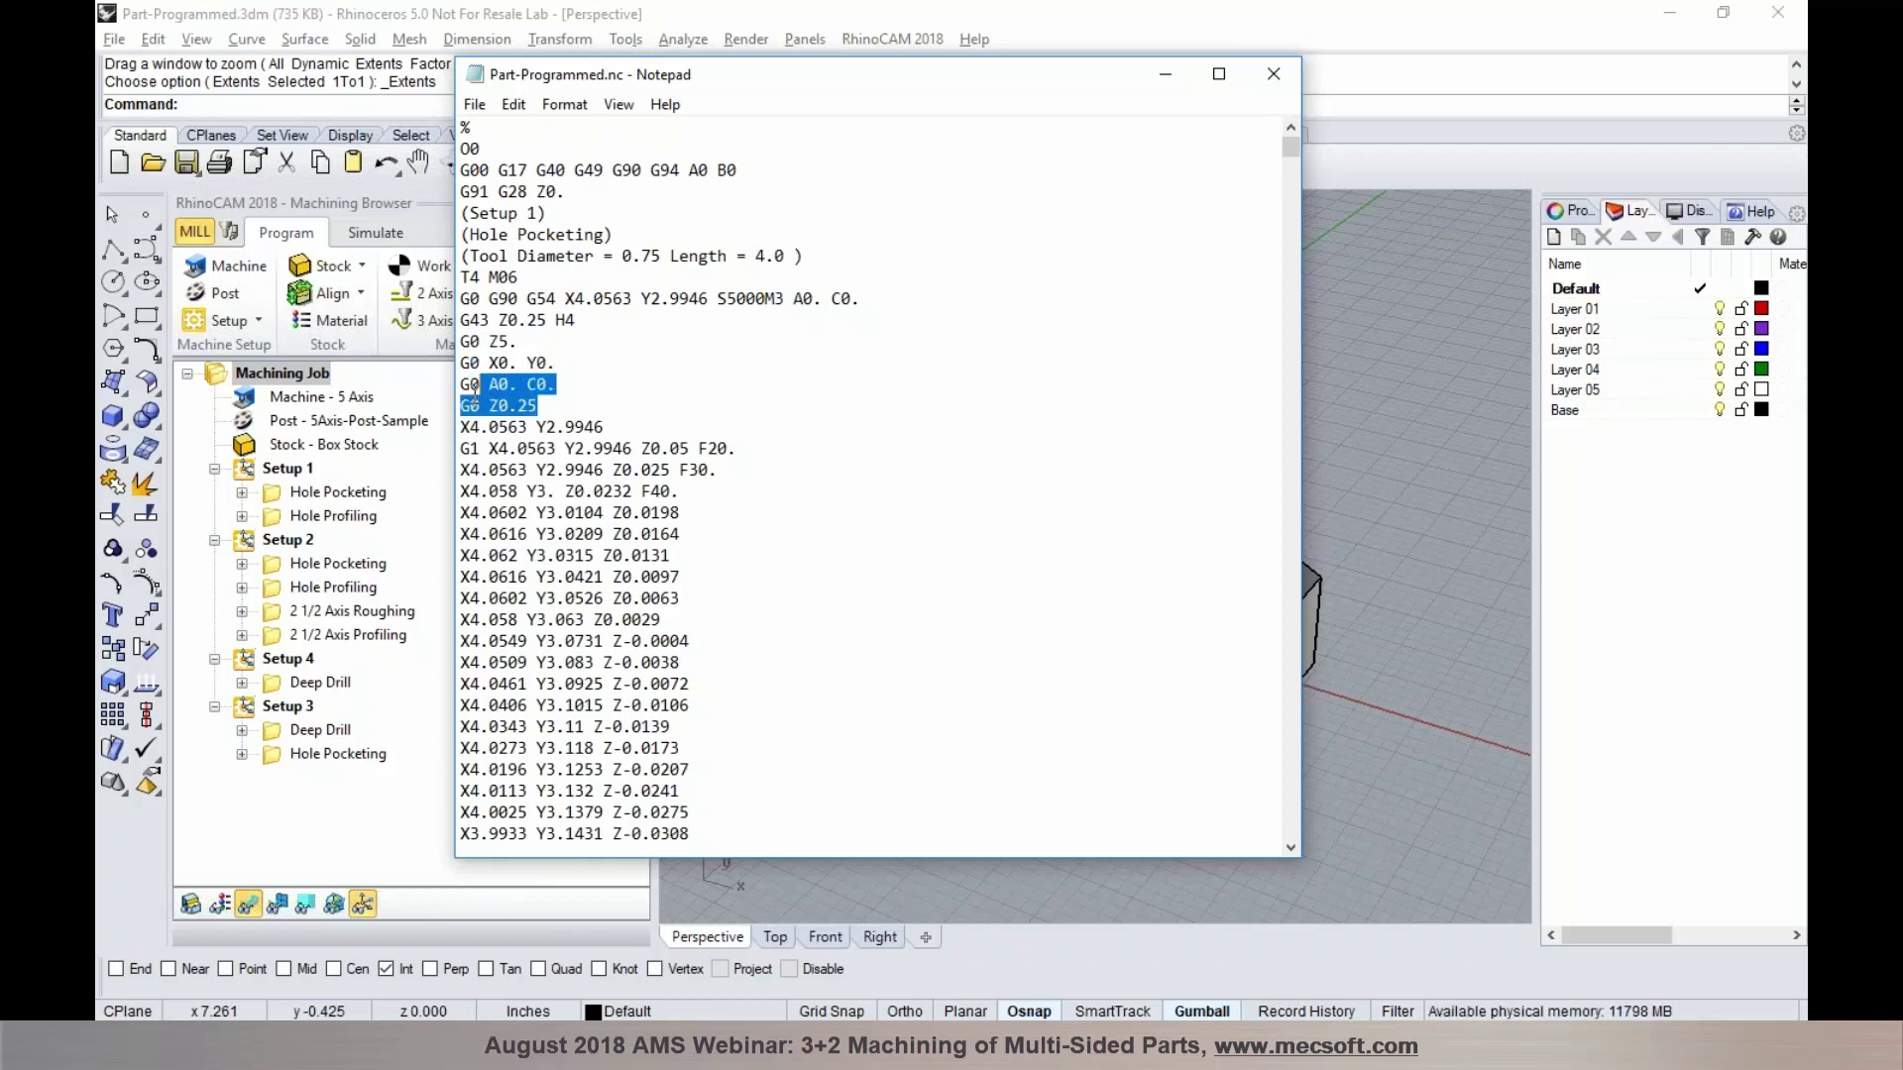
left_click_drag(629, 424, 505, 412)
left_click(681, 421)
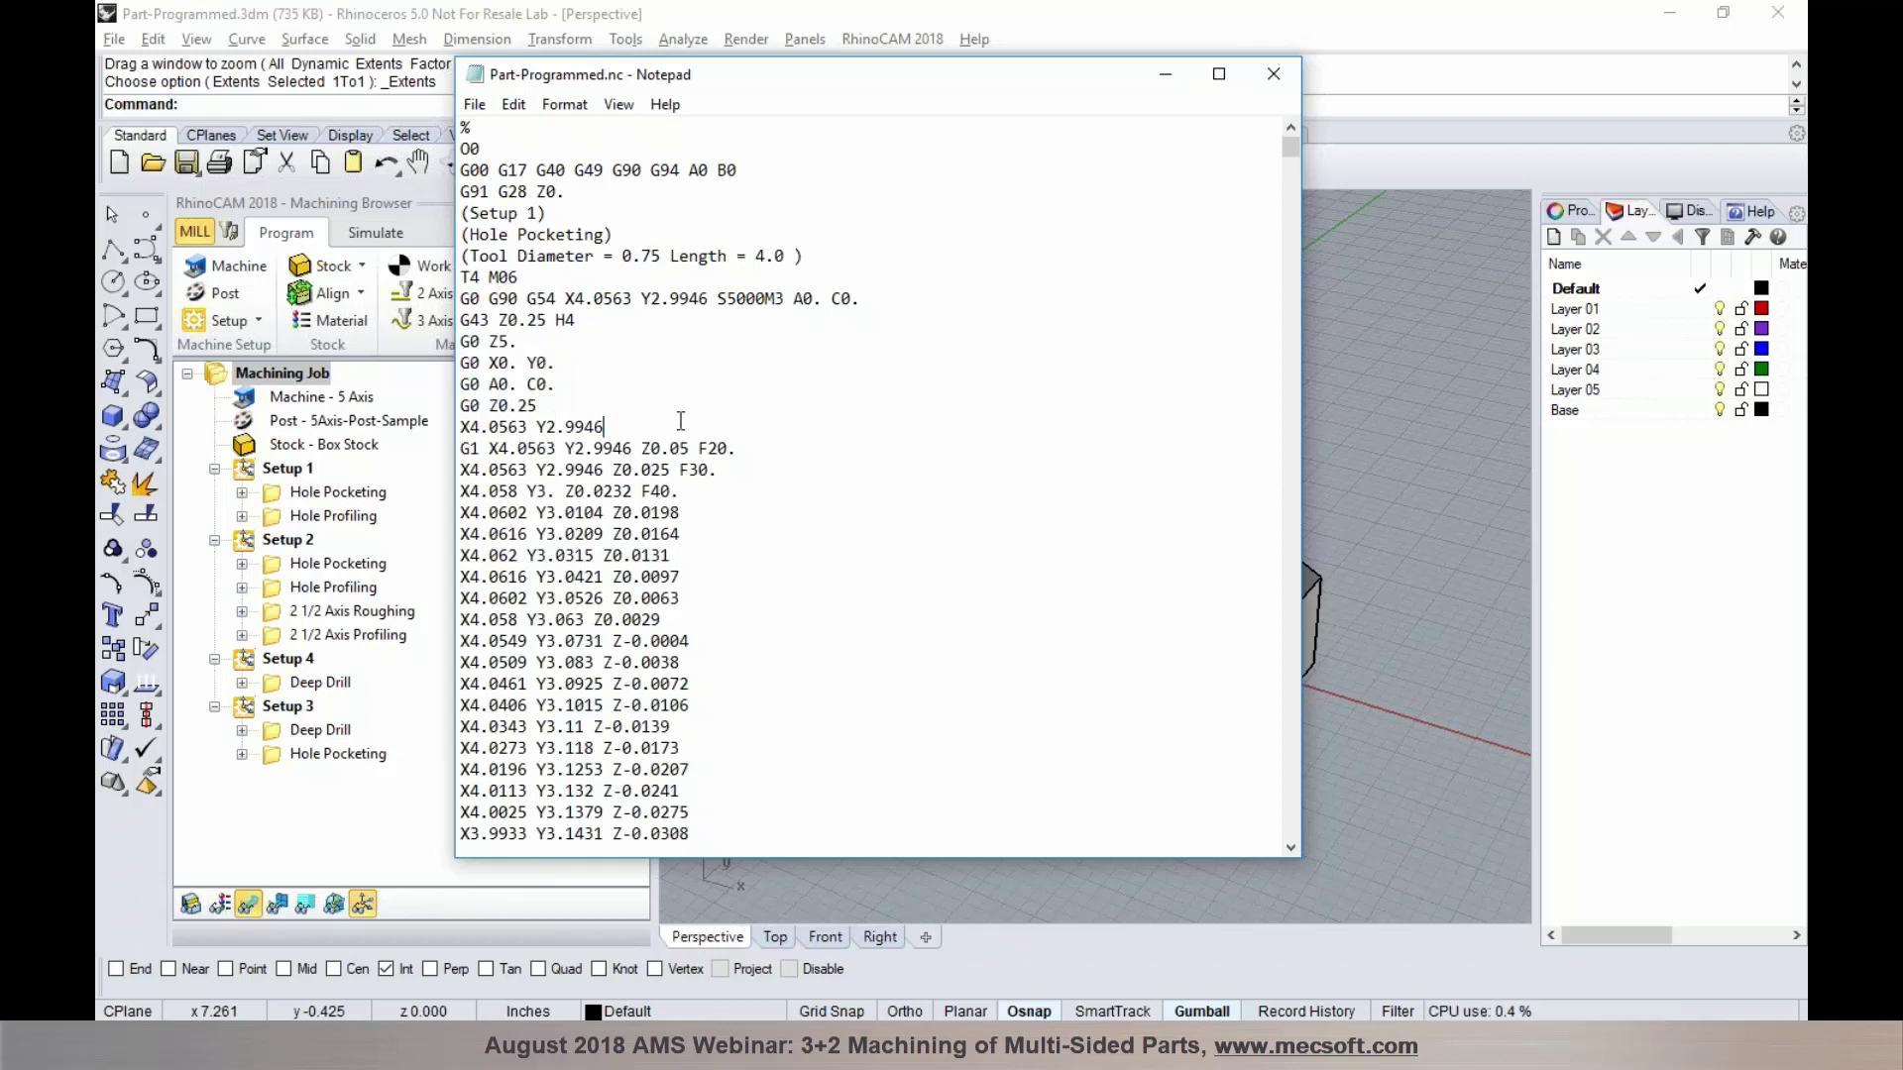
left_click(631, 387)
Search the G-code for "Z5." and examine the retract and rotation lines at the start of Setup 2
key("ctrl+f")
type("Z5.")
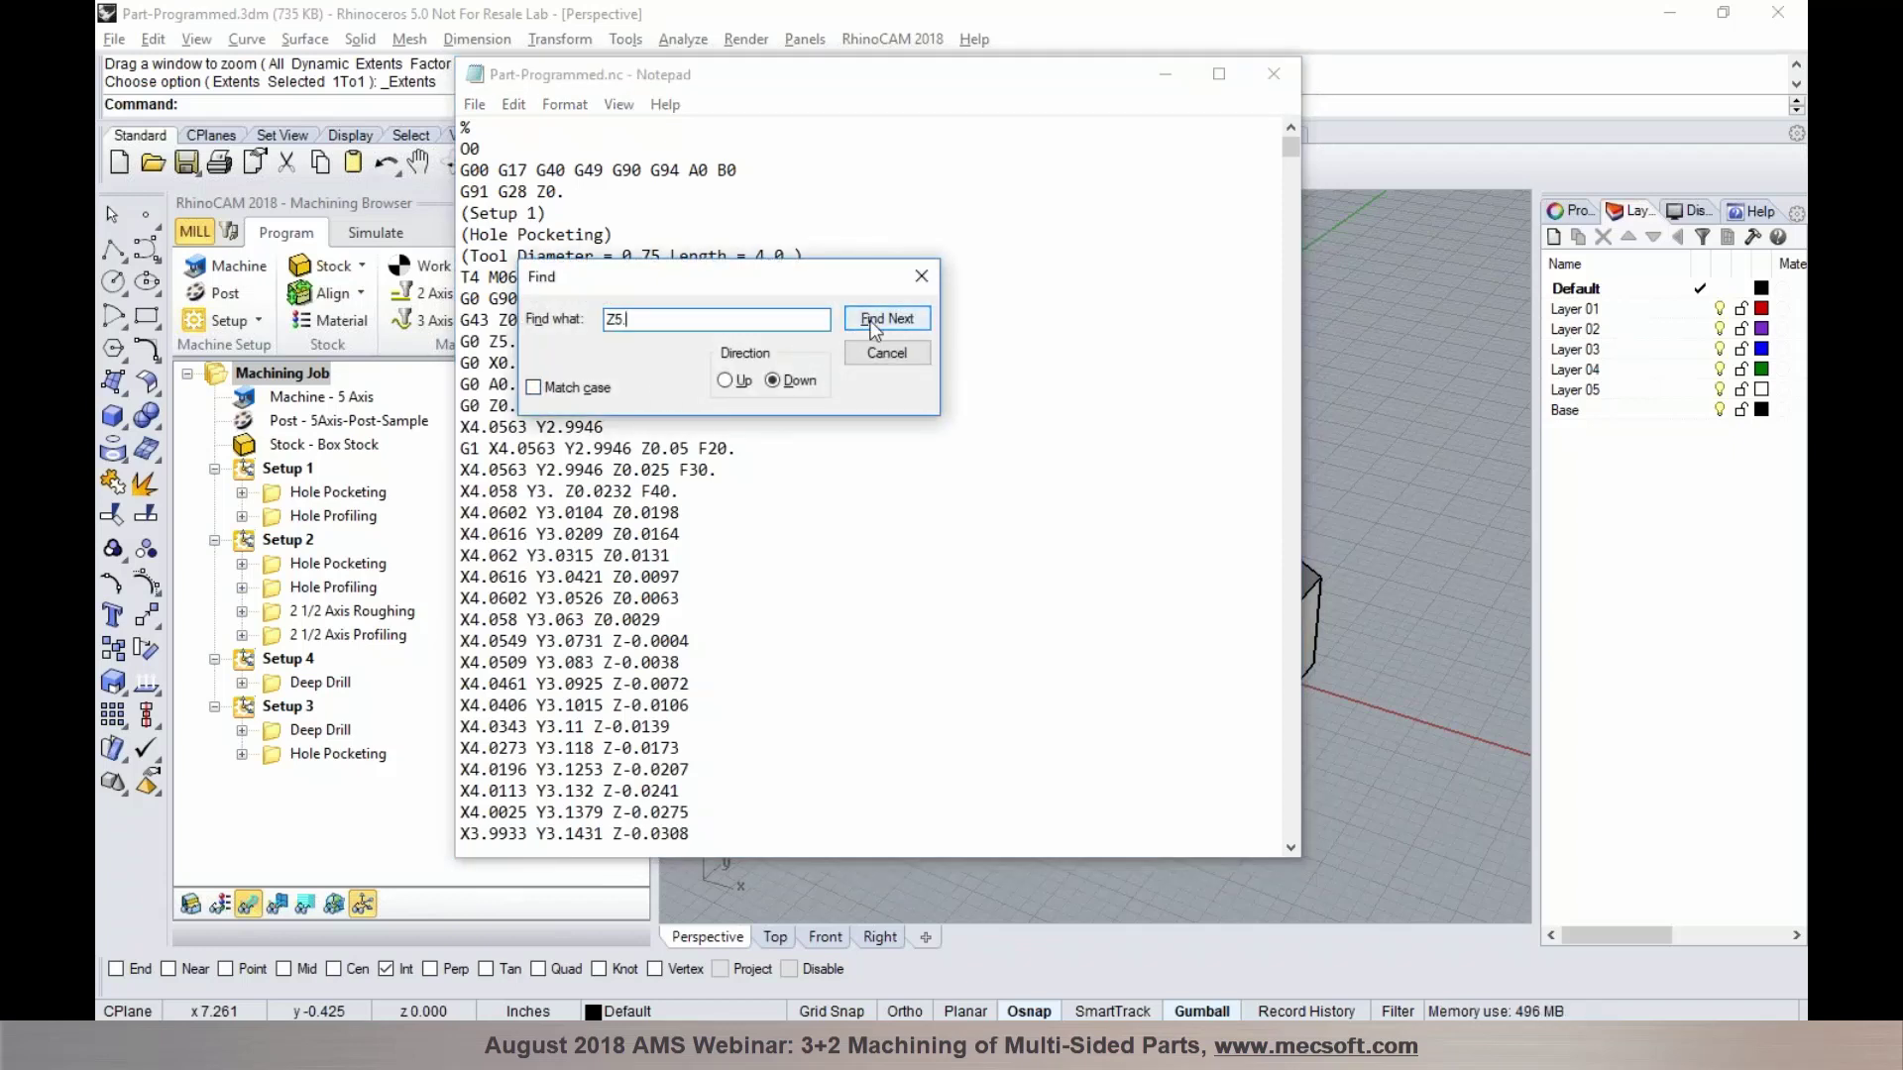
left_click(886, 318)
left_click_drag(817, 291, 1180, 263)
scroll(535, 568, "down", 4)
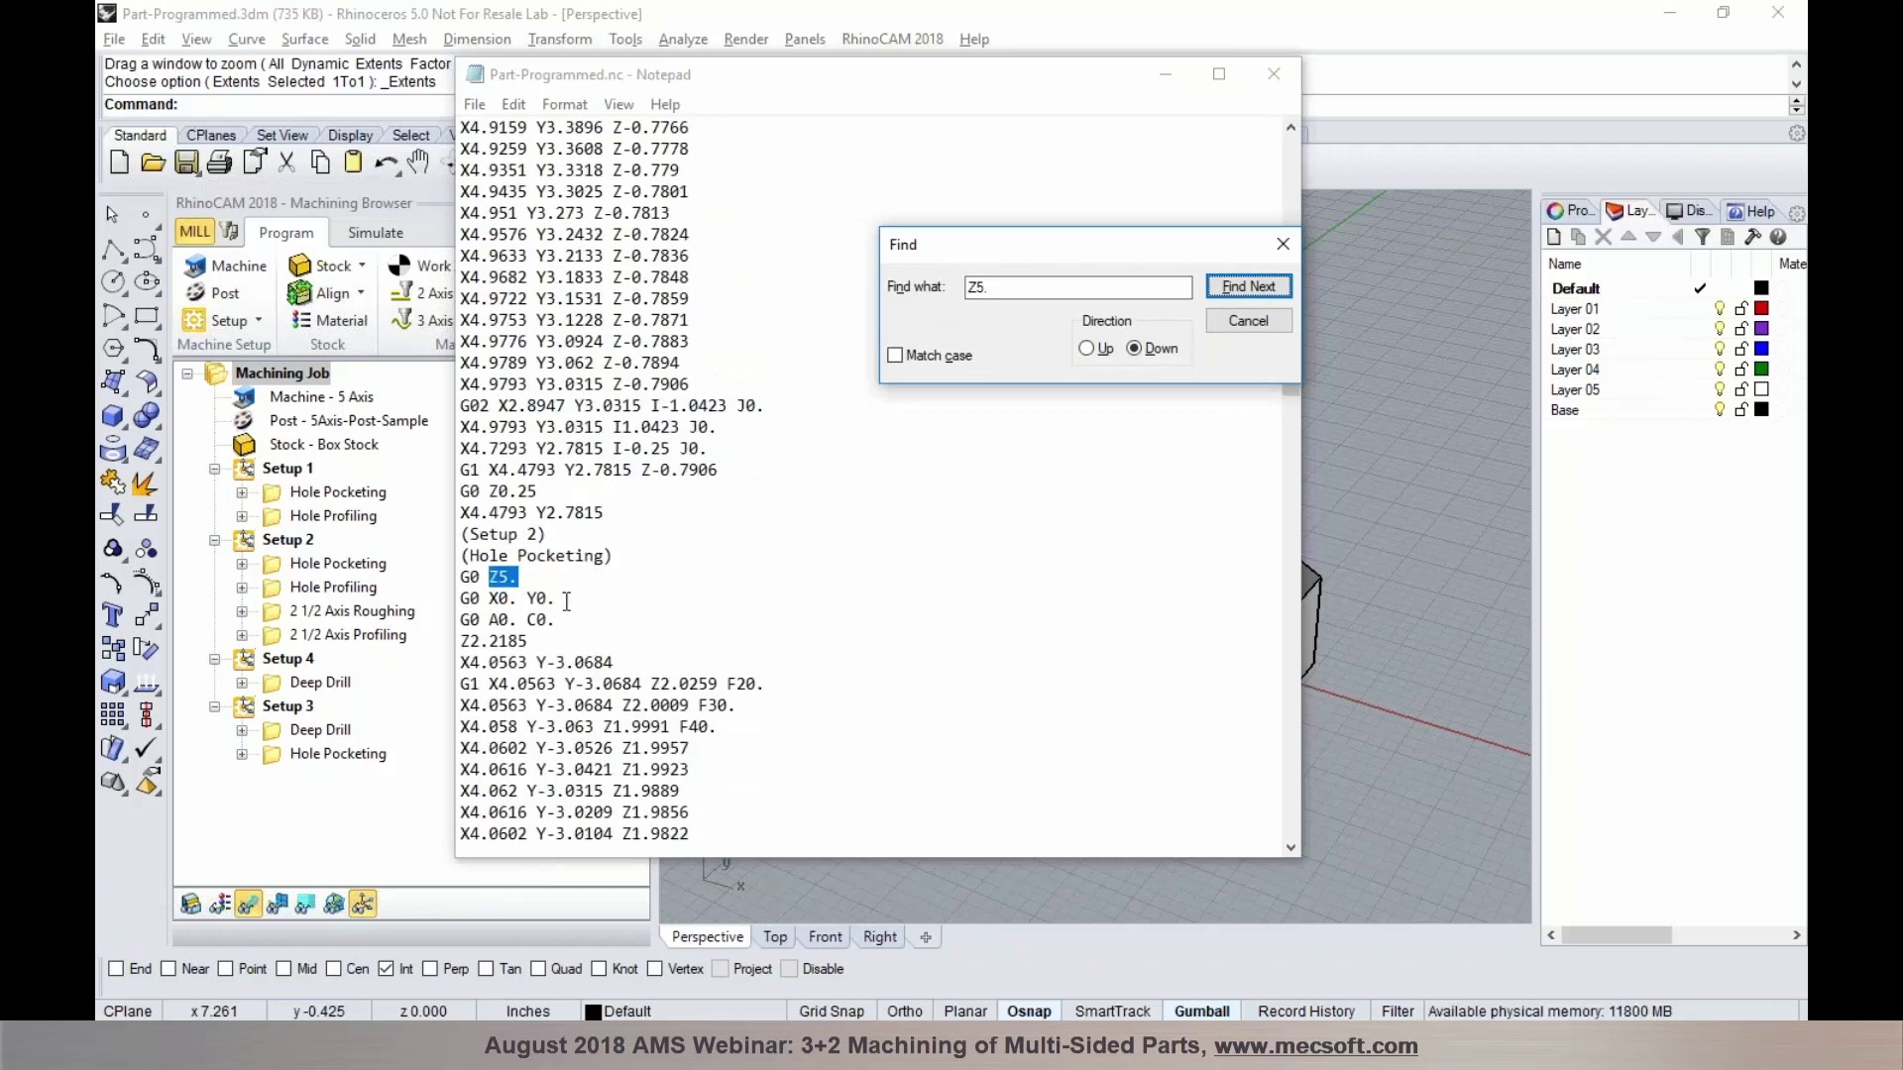
left_click_drag(535, 568, 458, 570)
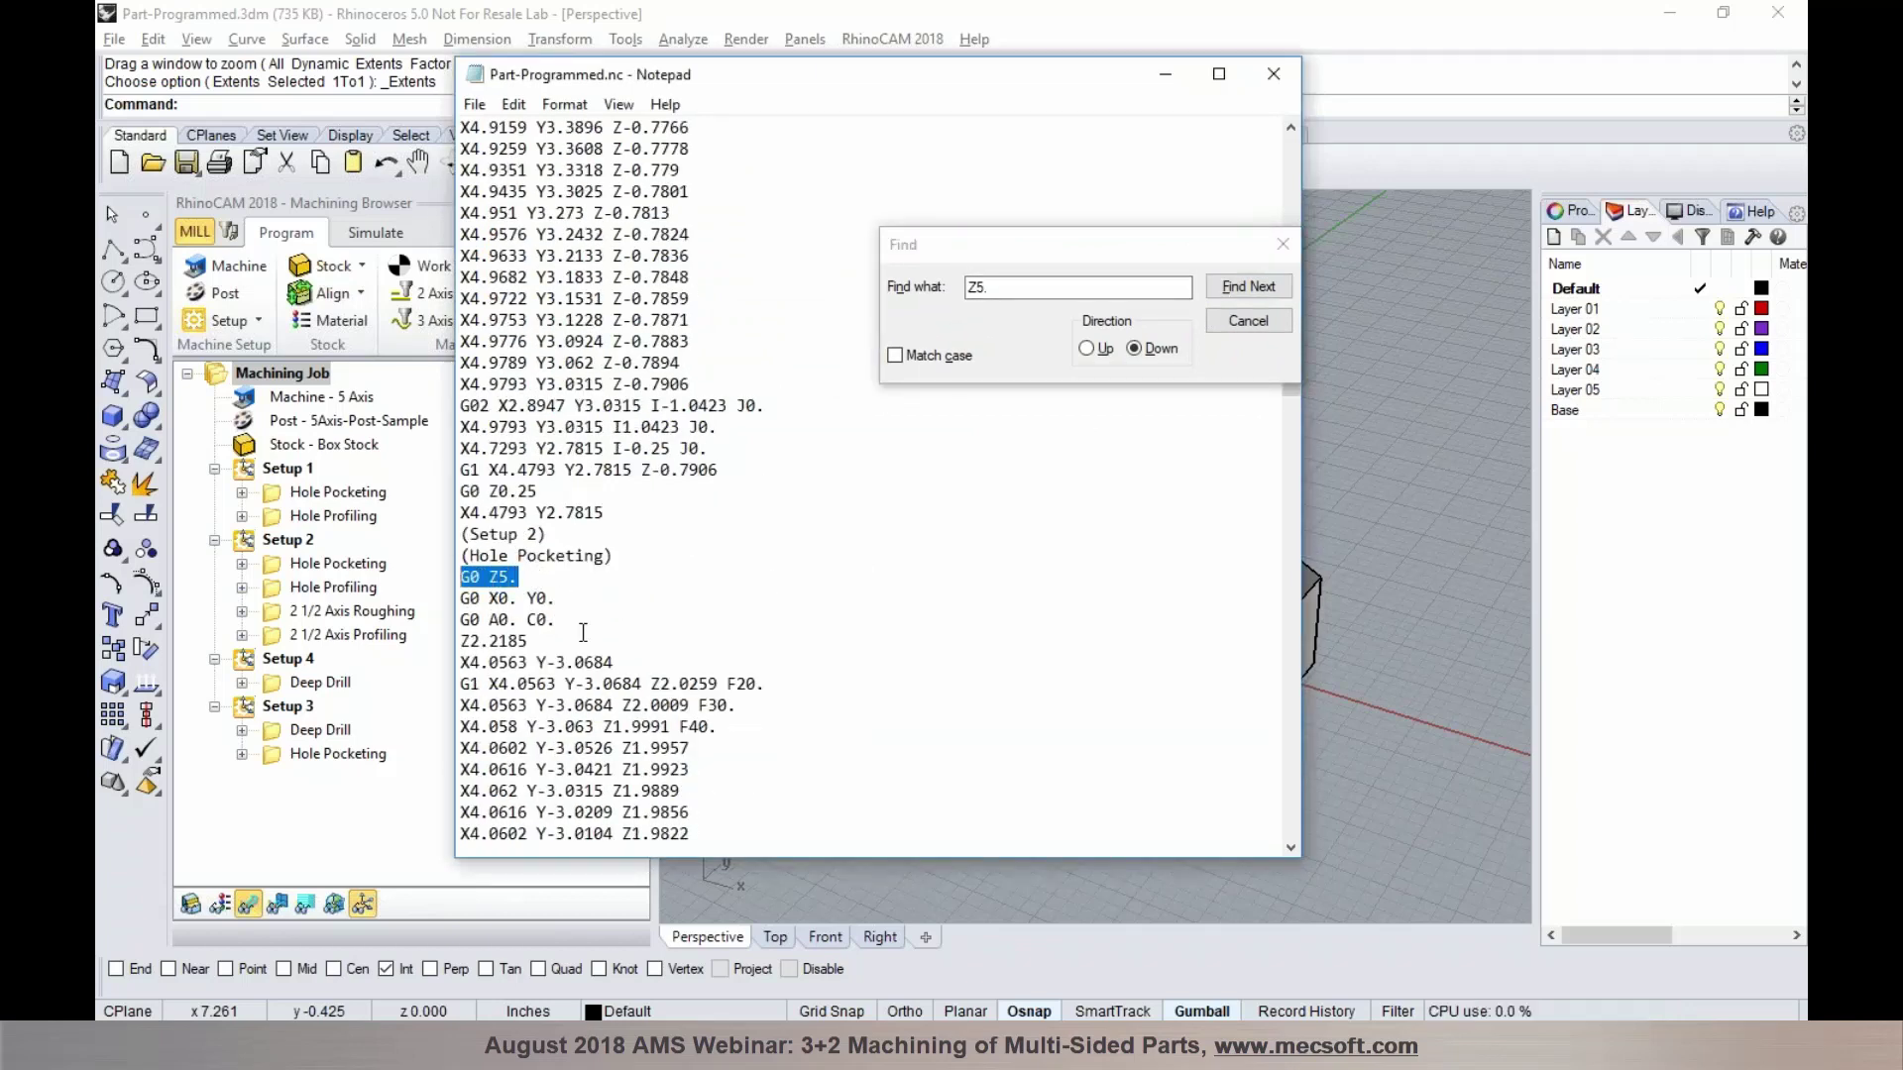
Find the following "Z5." moves at Setup 4 and Setup 3 to check their rotations, and close the G-code file
left_click(1251, 289)
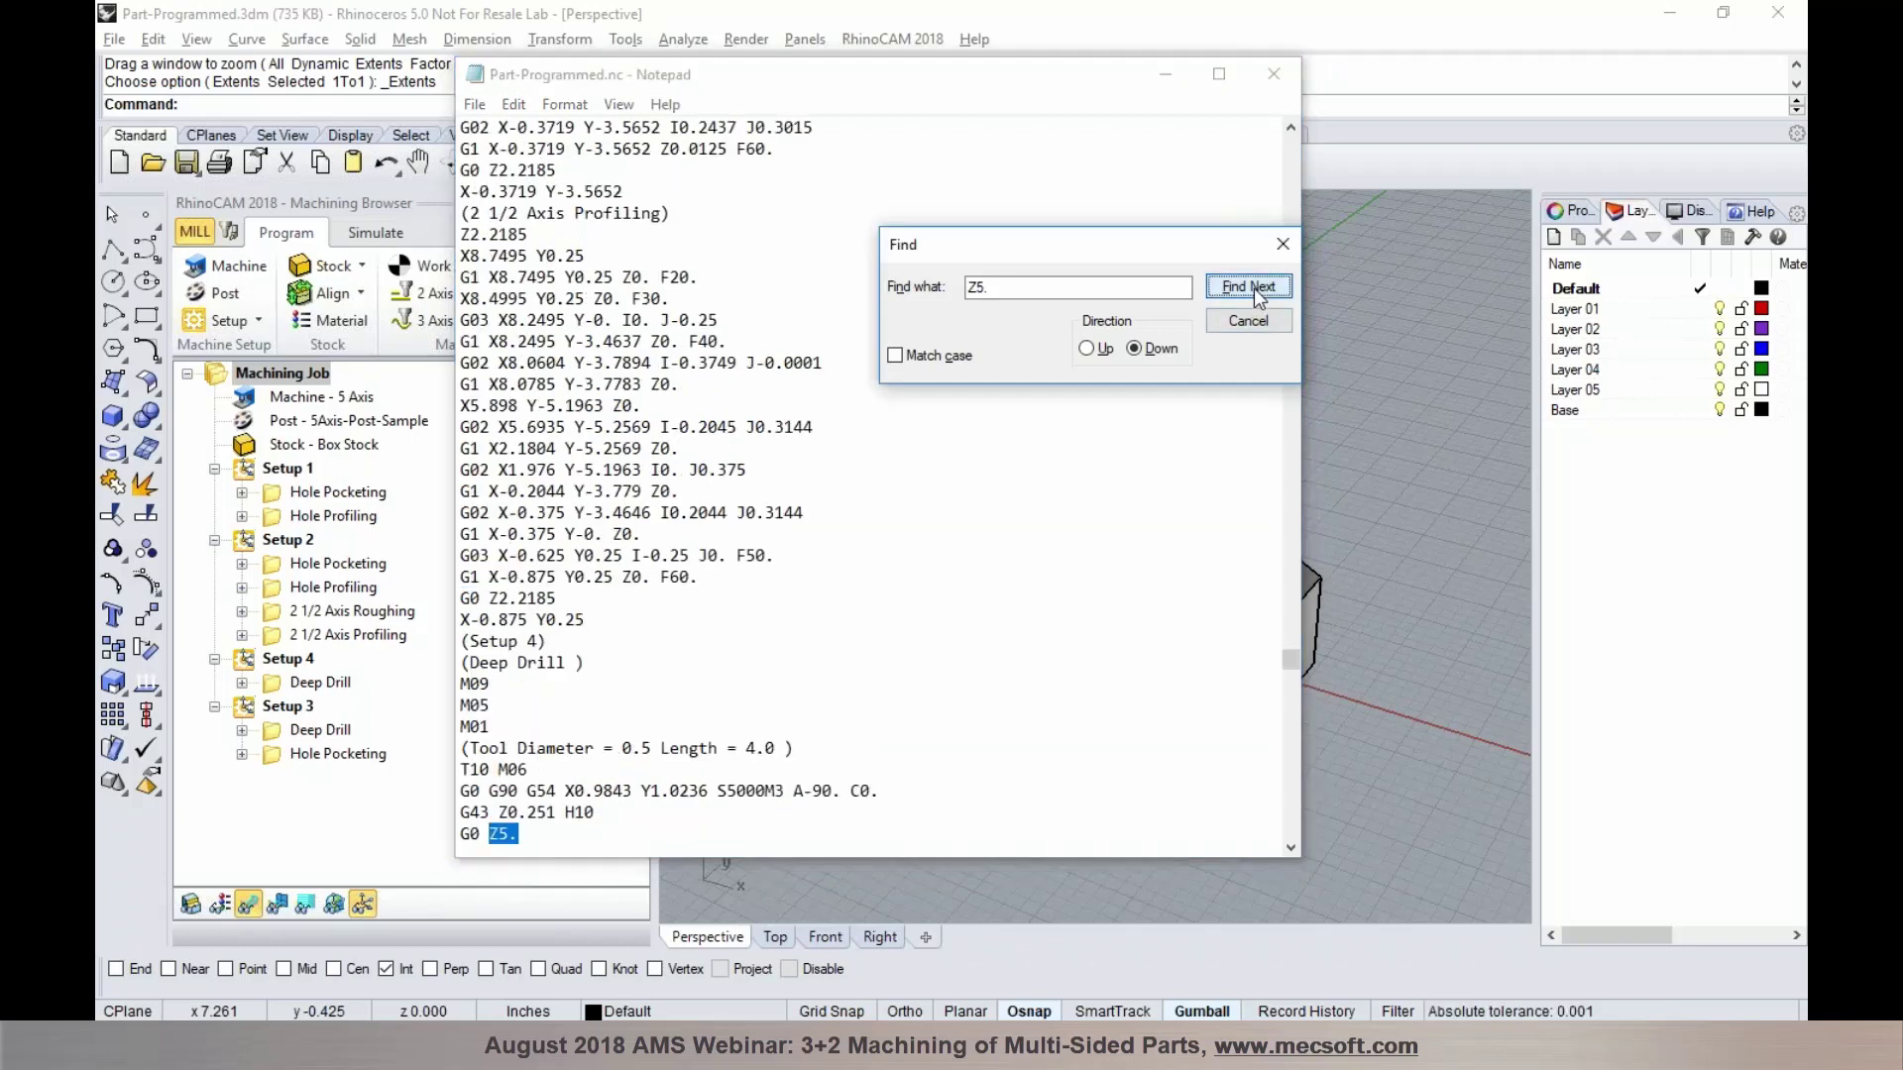
left_click(1251, 290)
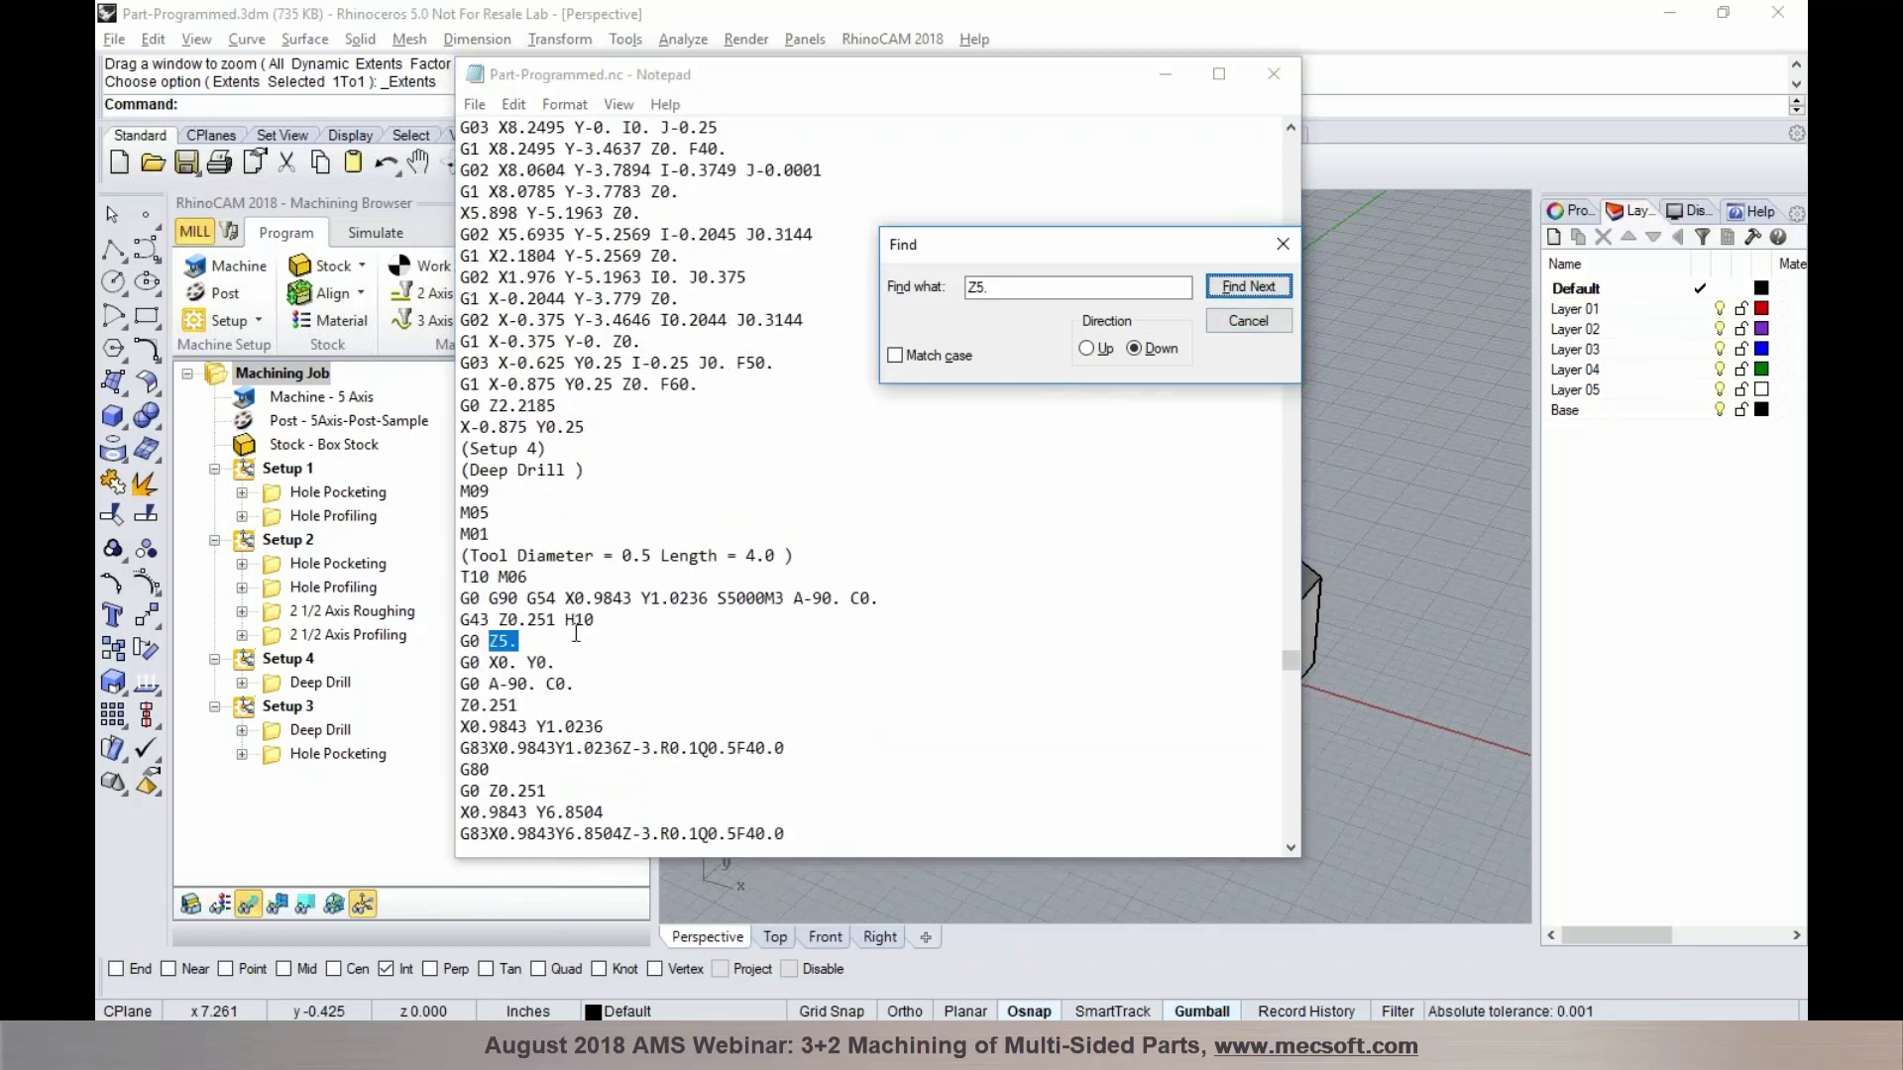
scroll(664, 686, "down", 1)
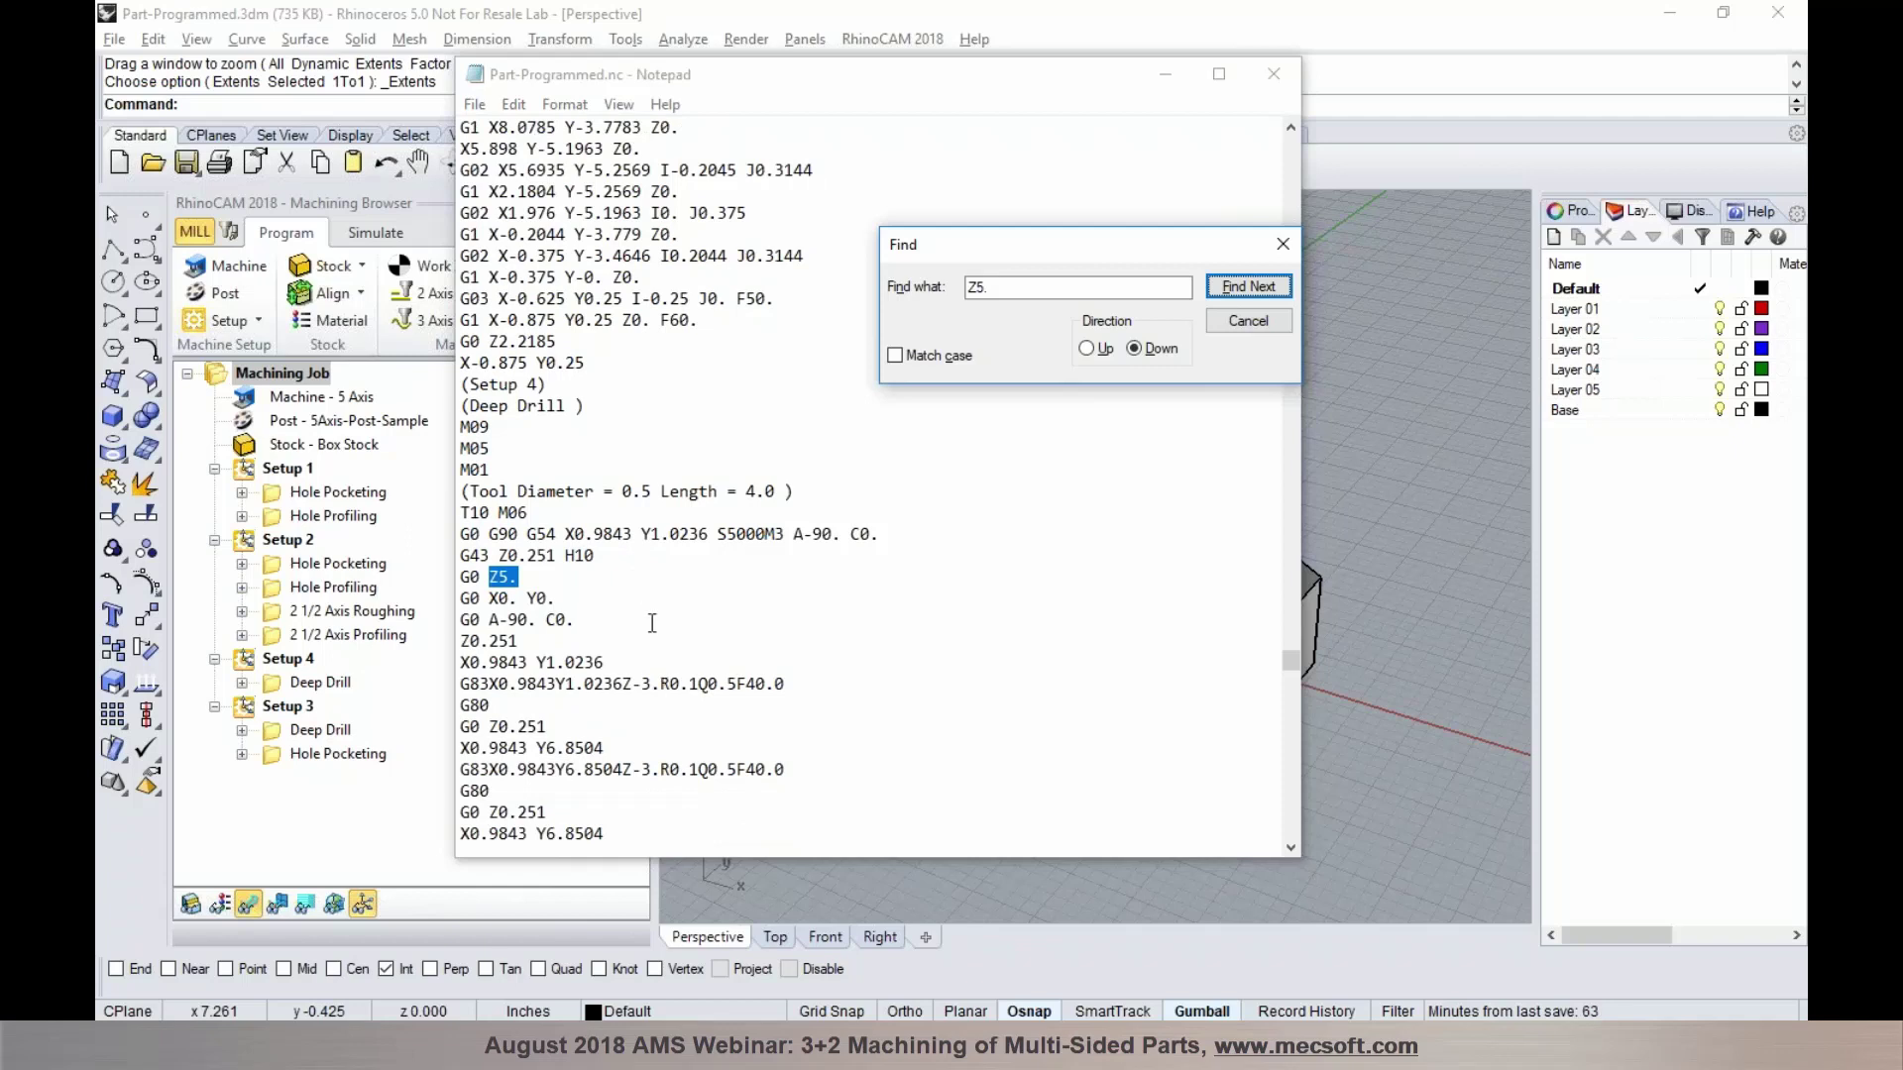
left_click(1266, 290)
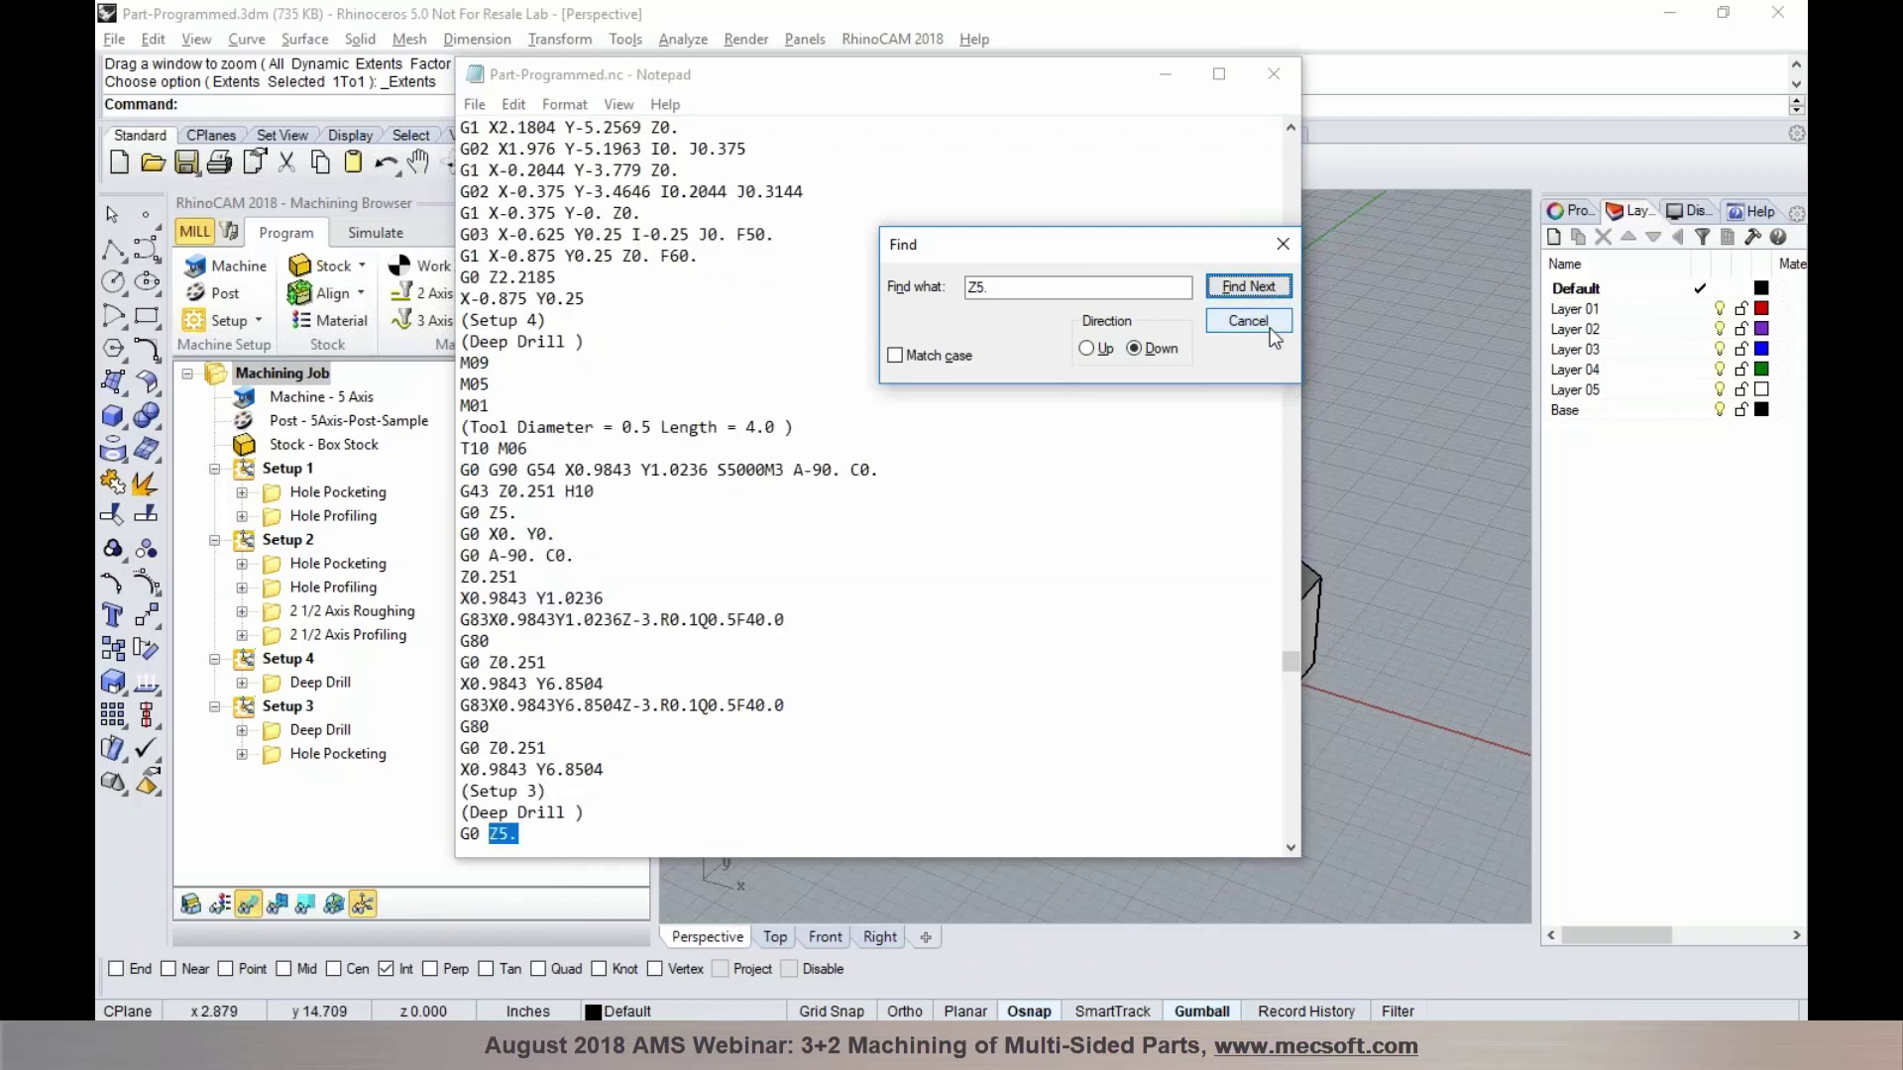
left_click(1270, 330)
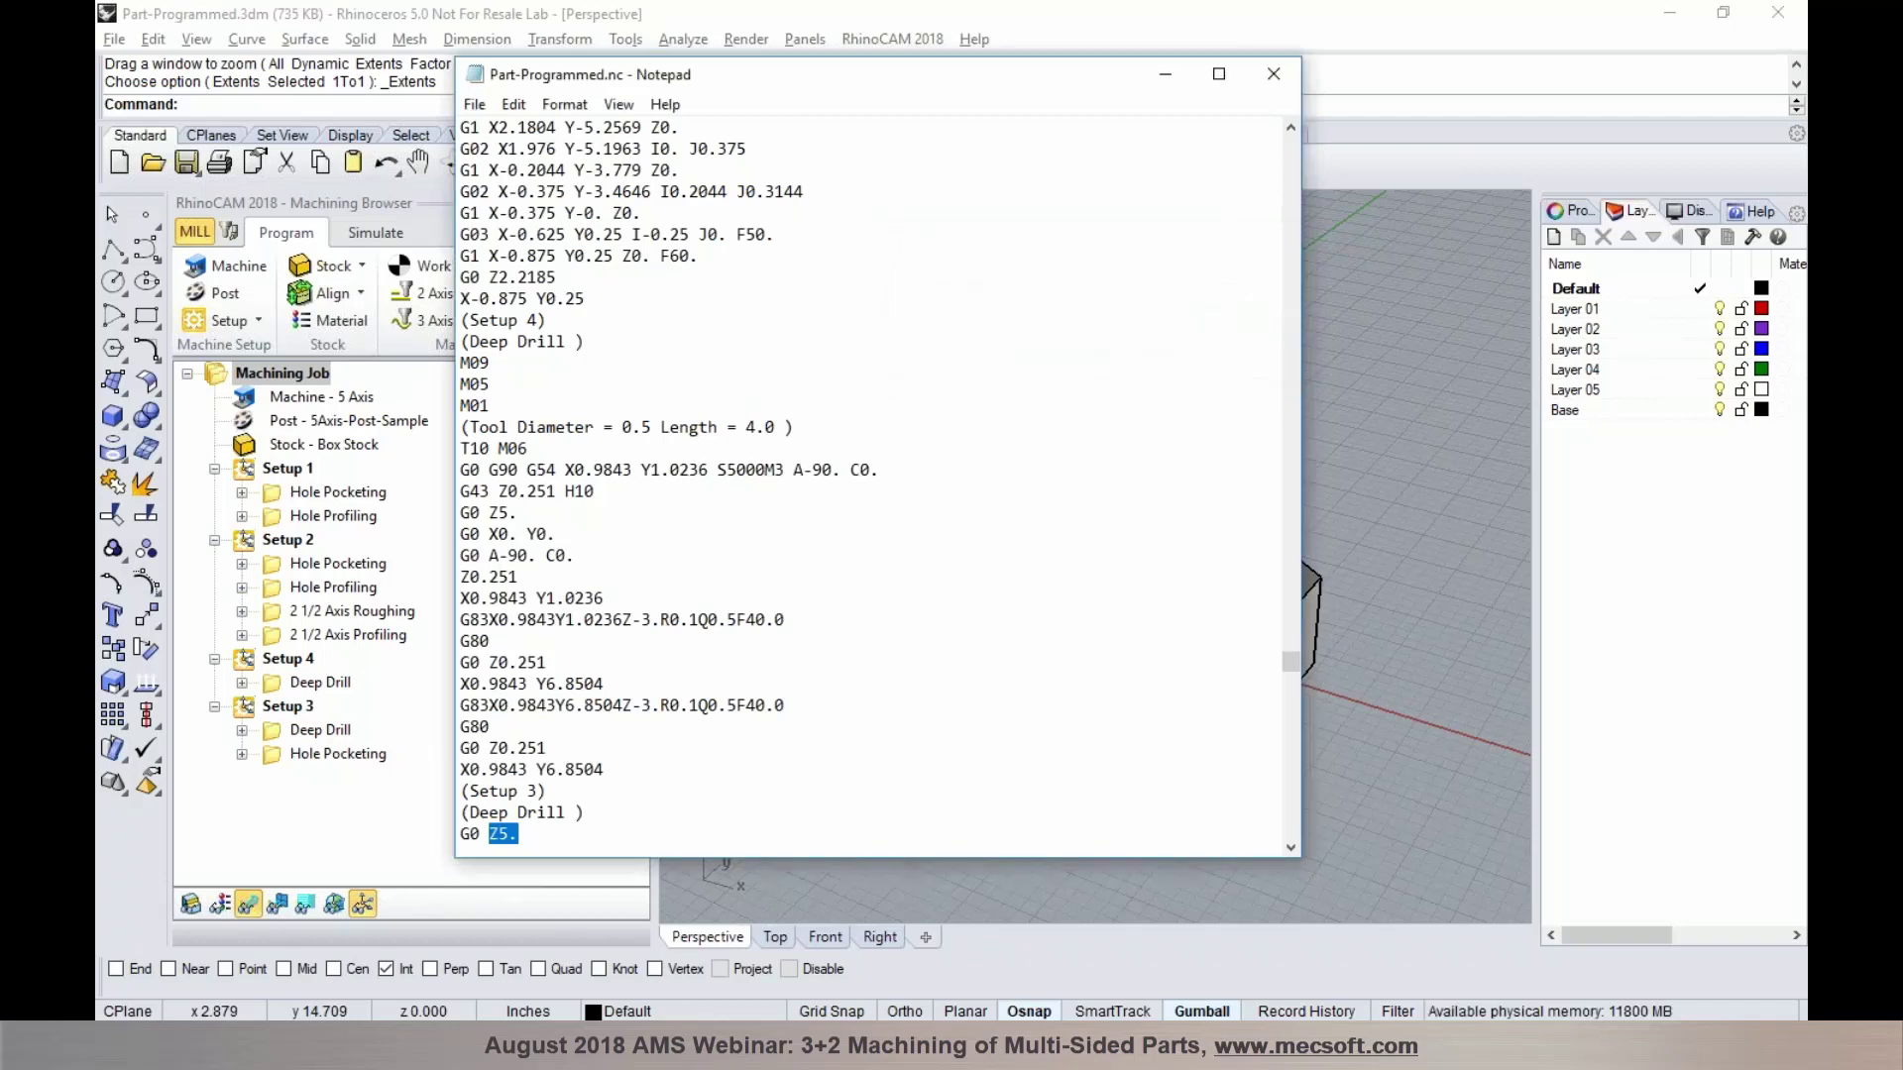
left_click(1274, 73)
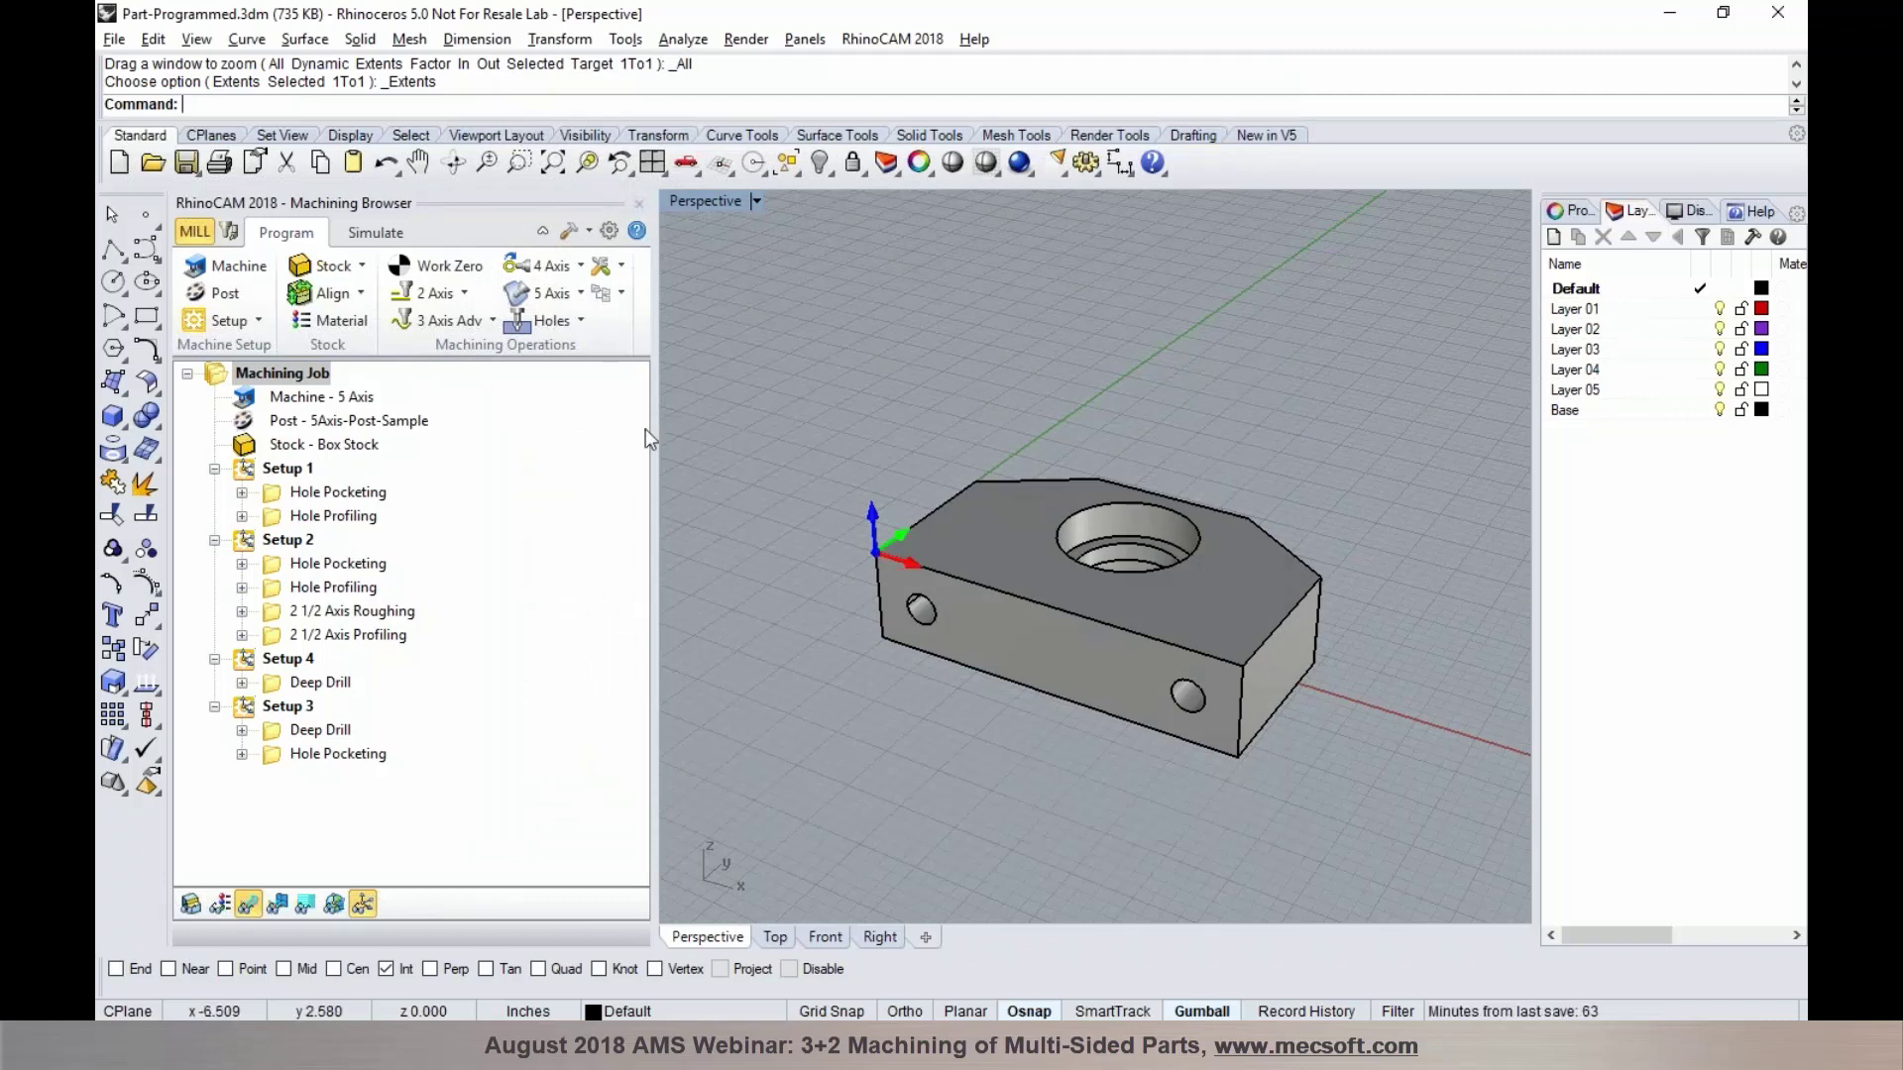
Open the 5Axis-Post-Sample post processor for editing and examine its Setup 0 coordinate system change and Setup 1 rotate table macros
left_click(214, 300)
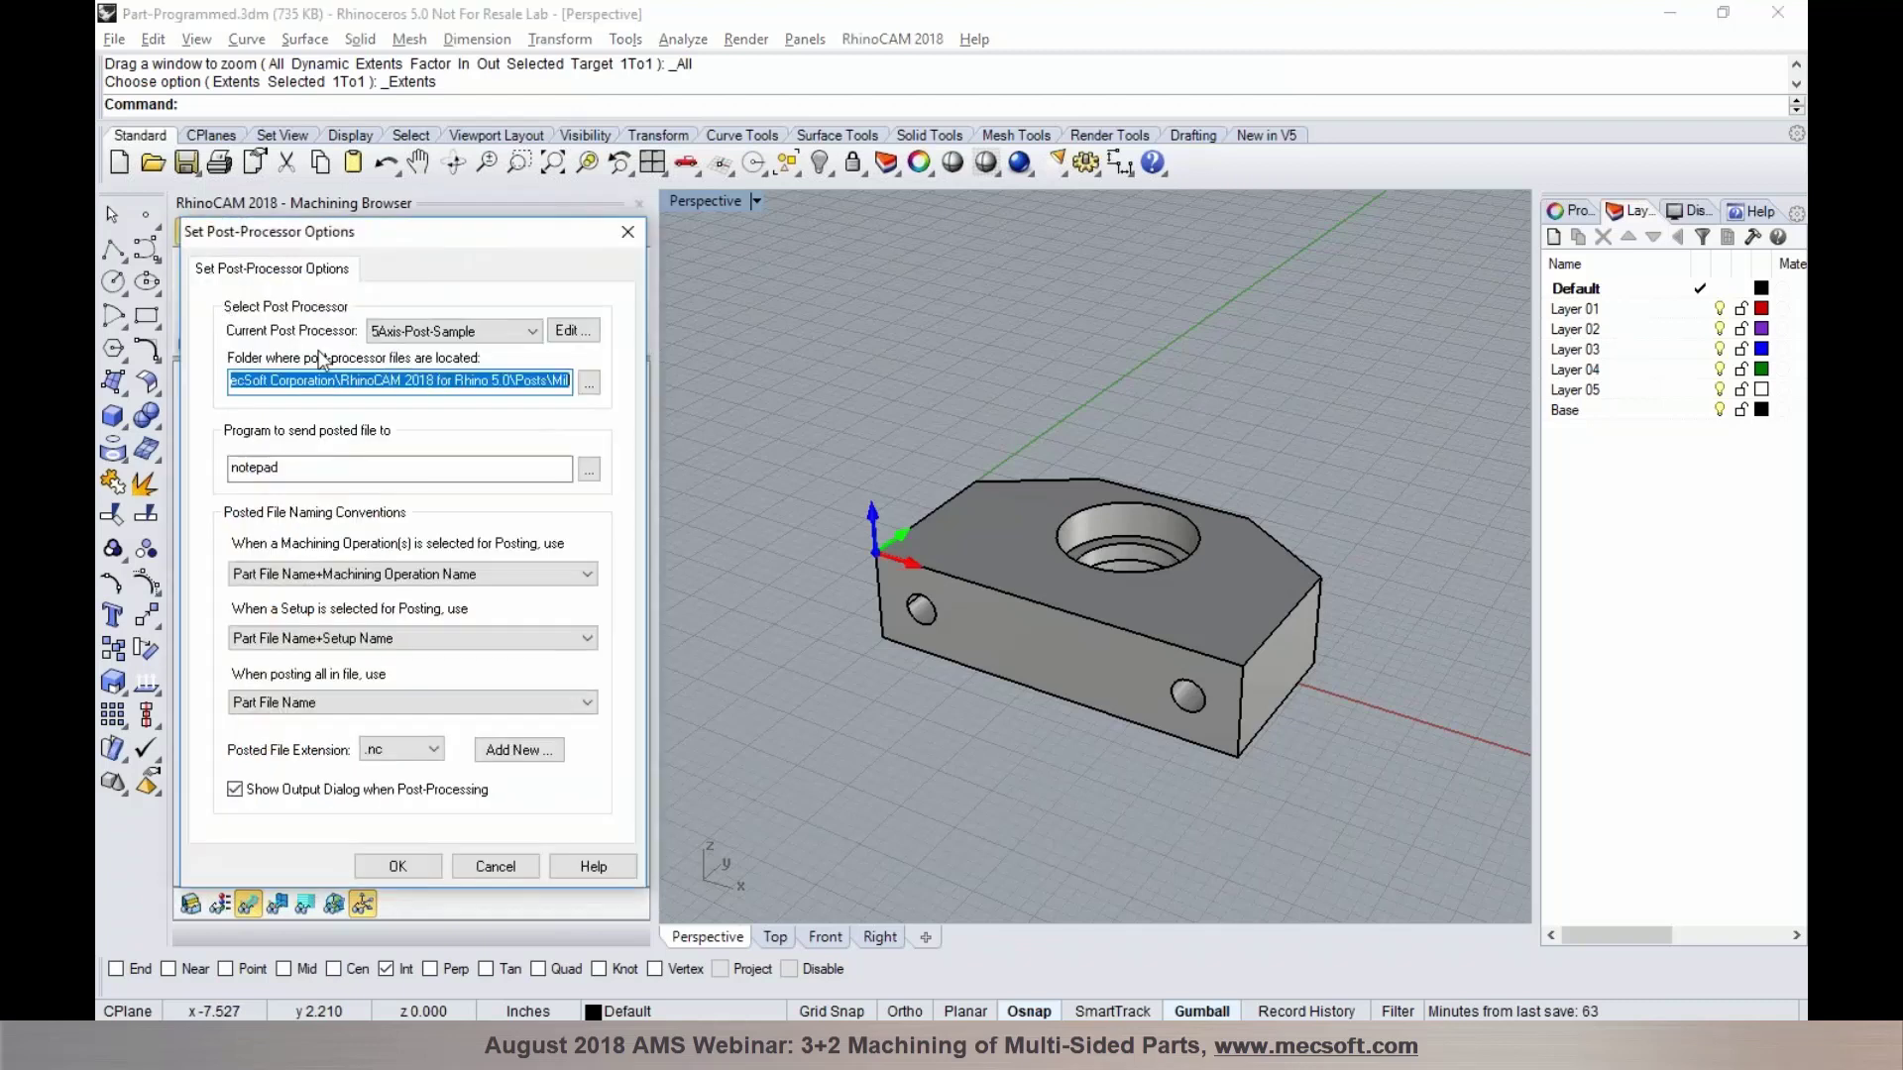
left_click(591, 326)
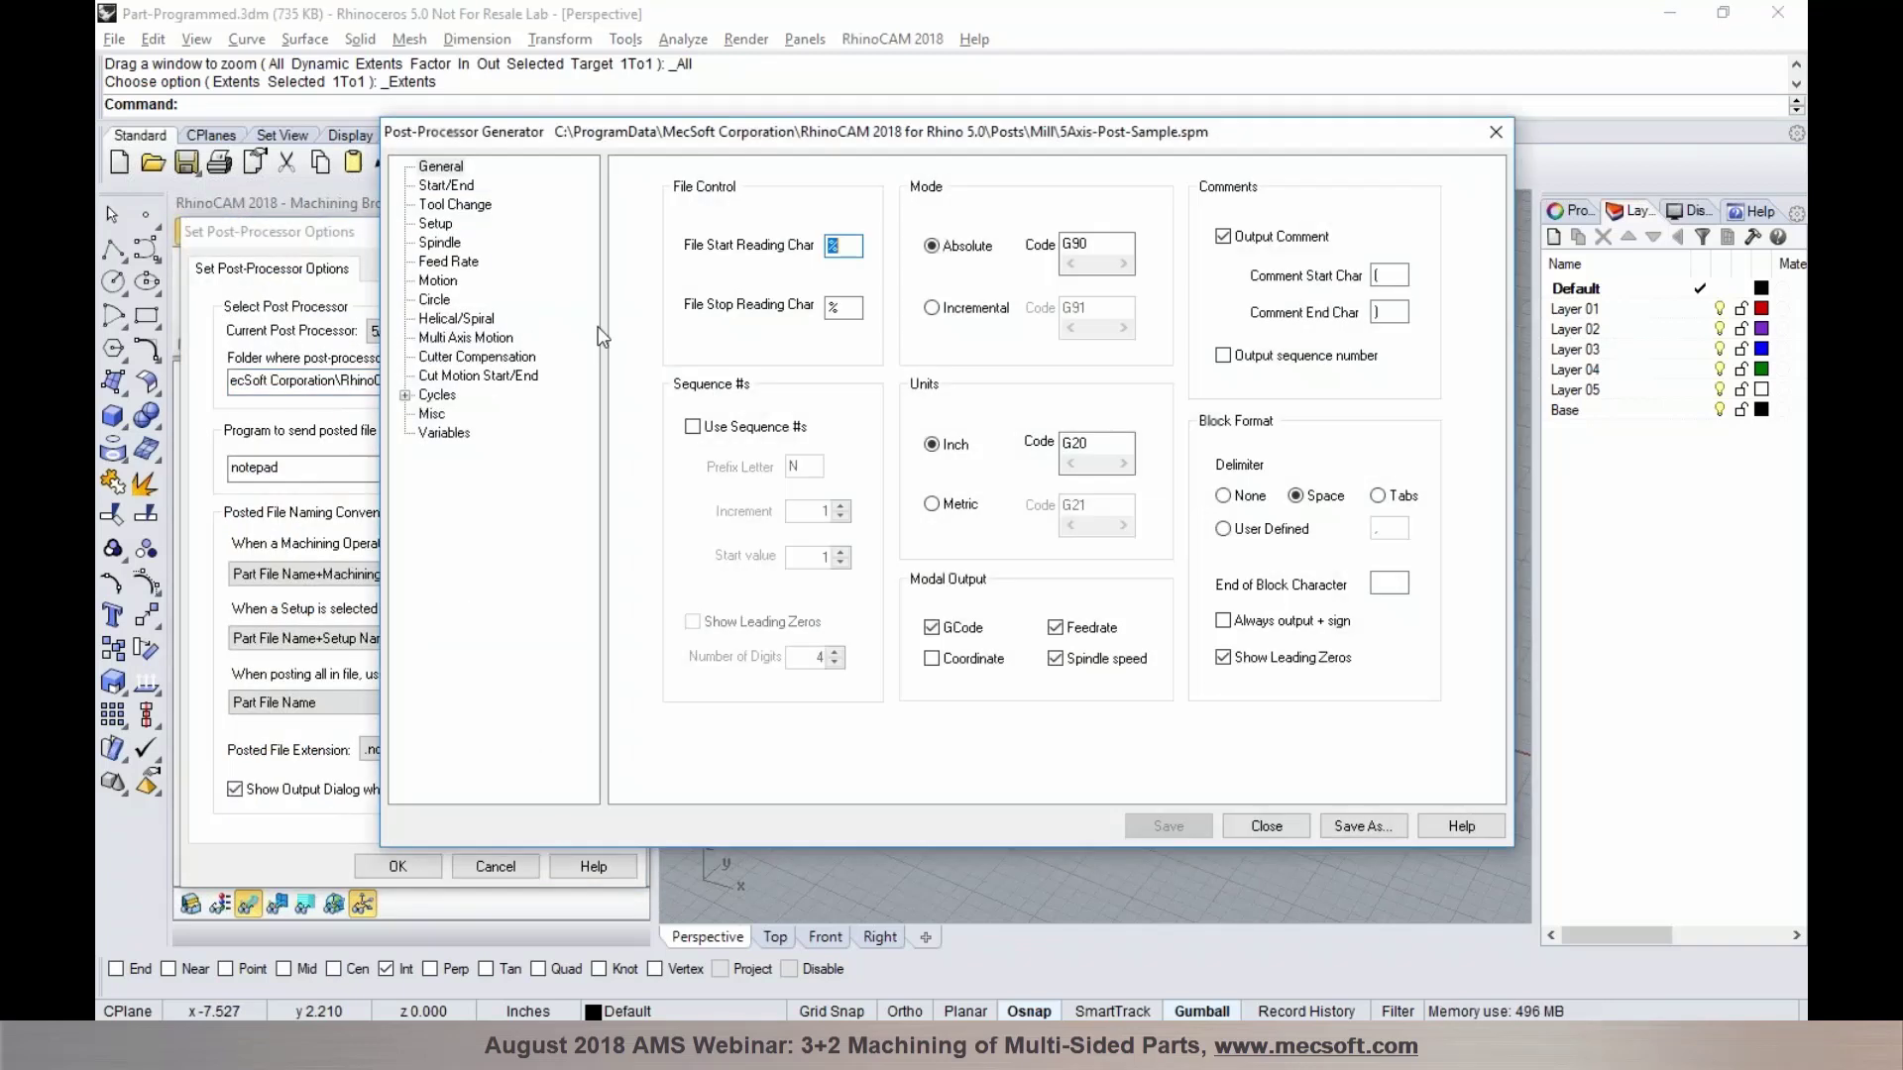
left_click(446, 185)
left_click(451, 242)
left_click(437, 224)
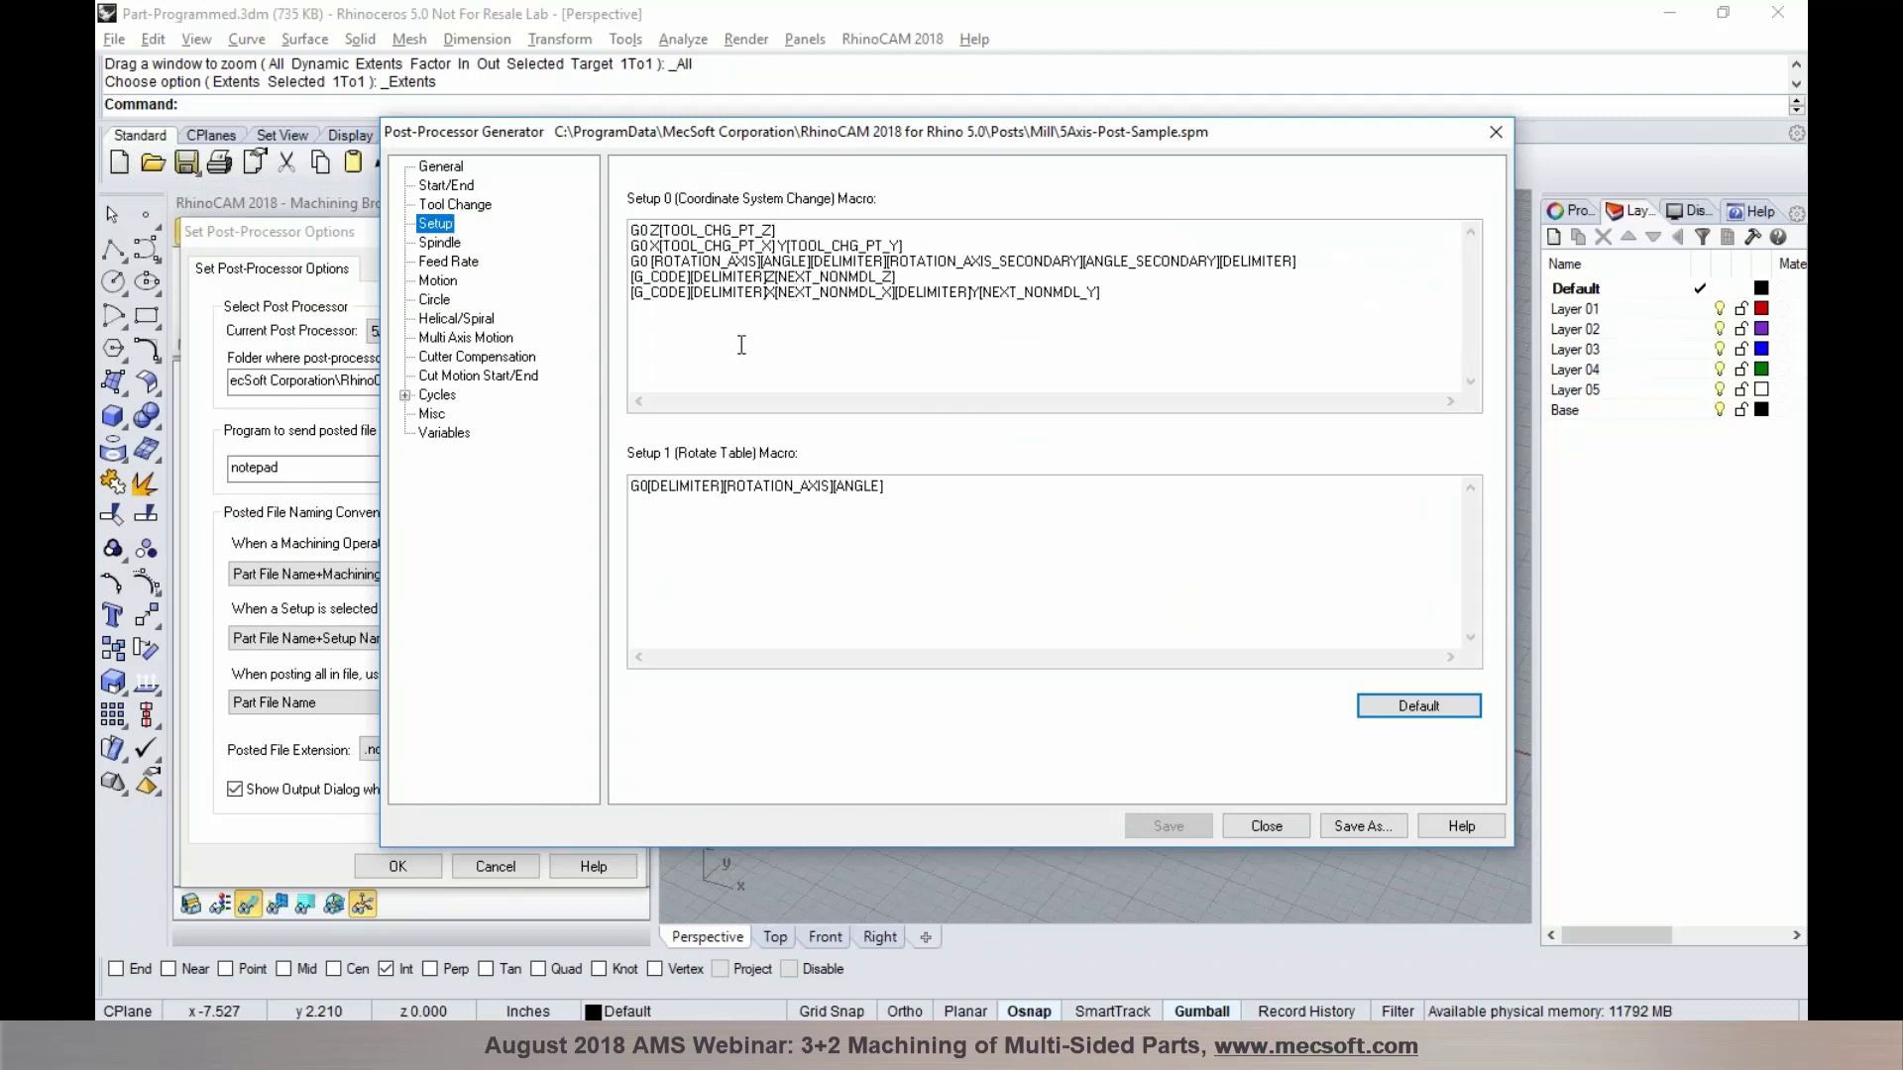
Insert the [ANGLE_SECONDARY] variable from the Variables List on a new line at the end of the Setup 0 macro
left_click(702, 318)
right_click(703, 318)
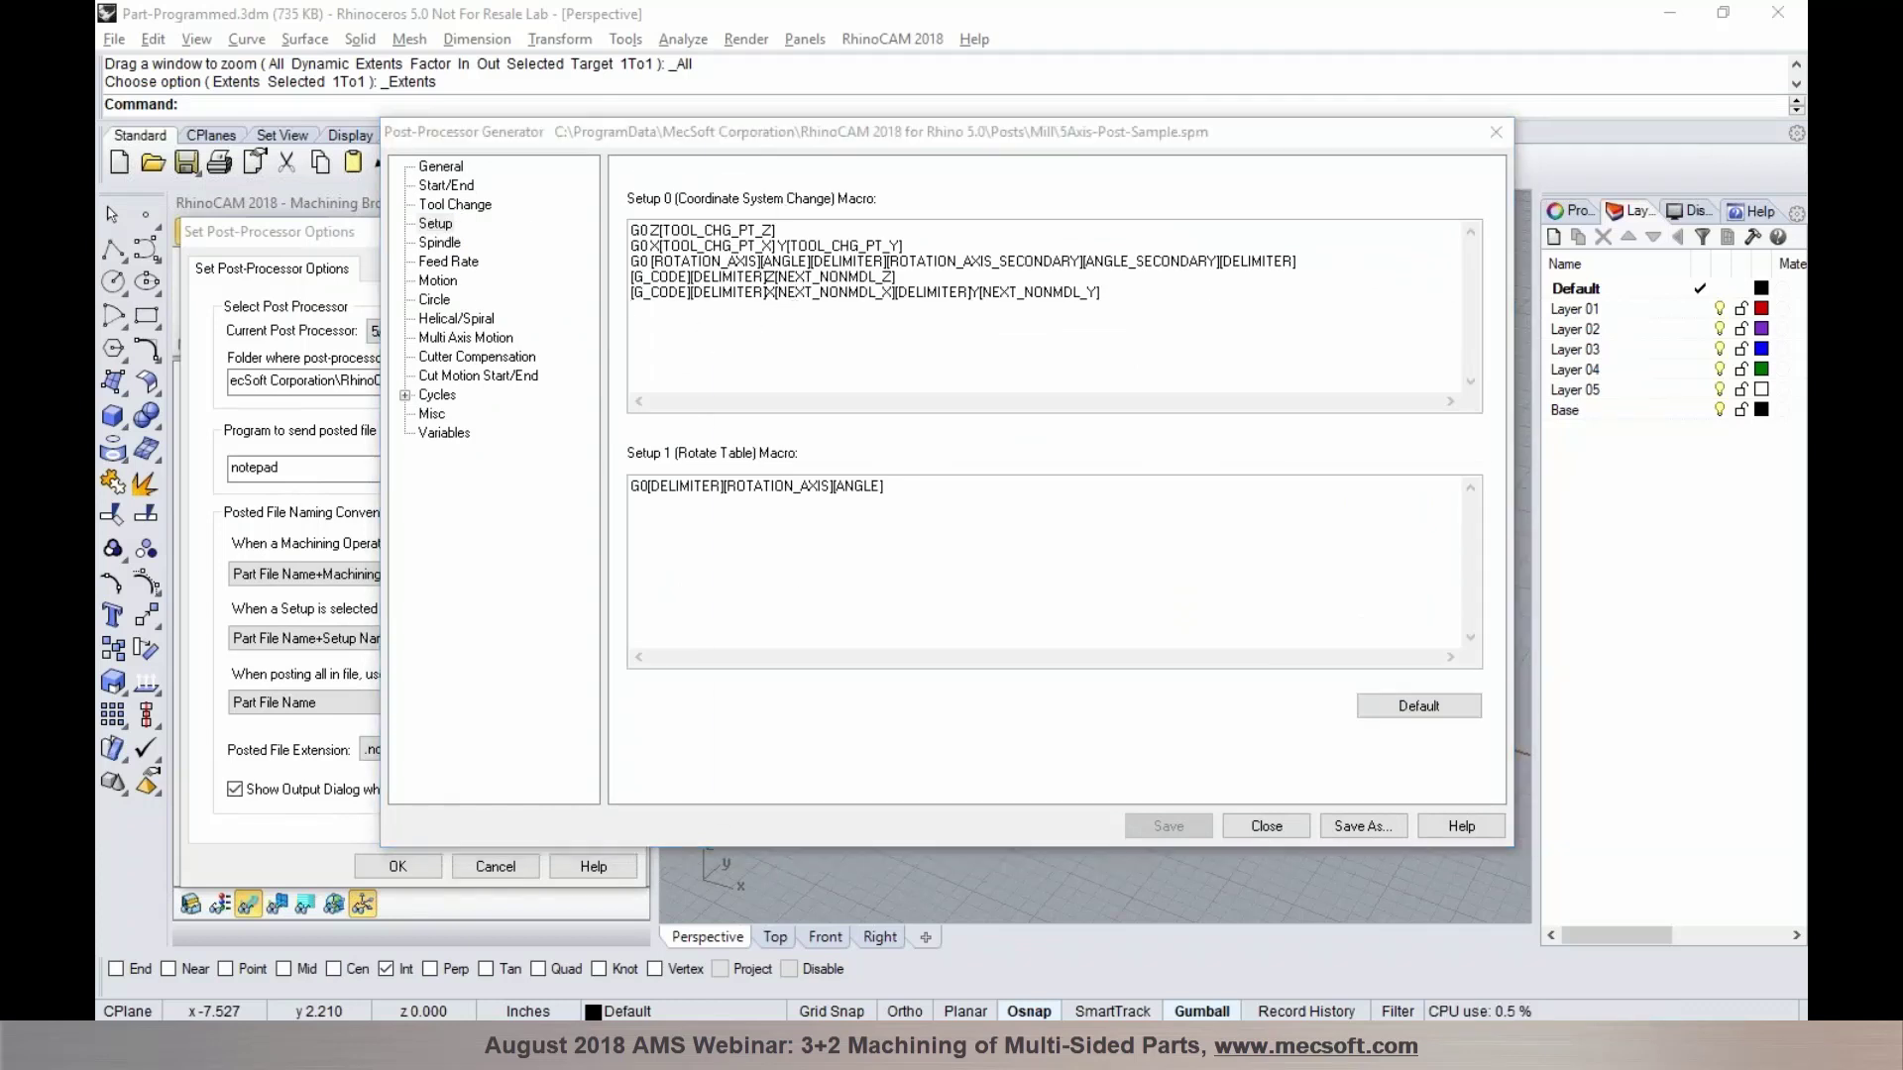
left_click_drag(794, 361, 1147, 243)
key("Down")
key("Down")
key("Down")
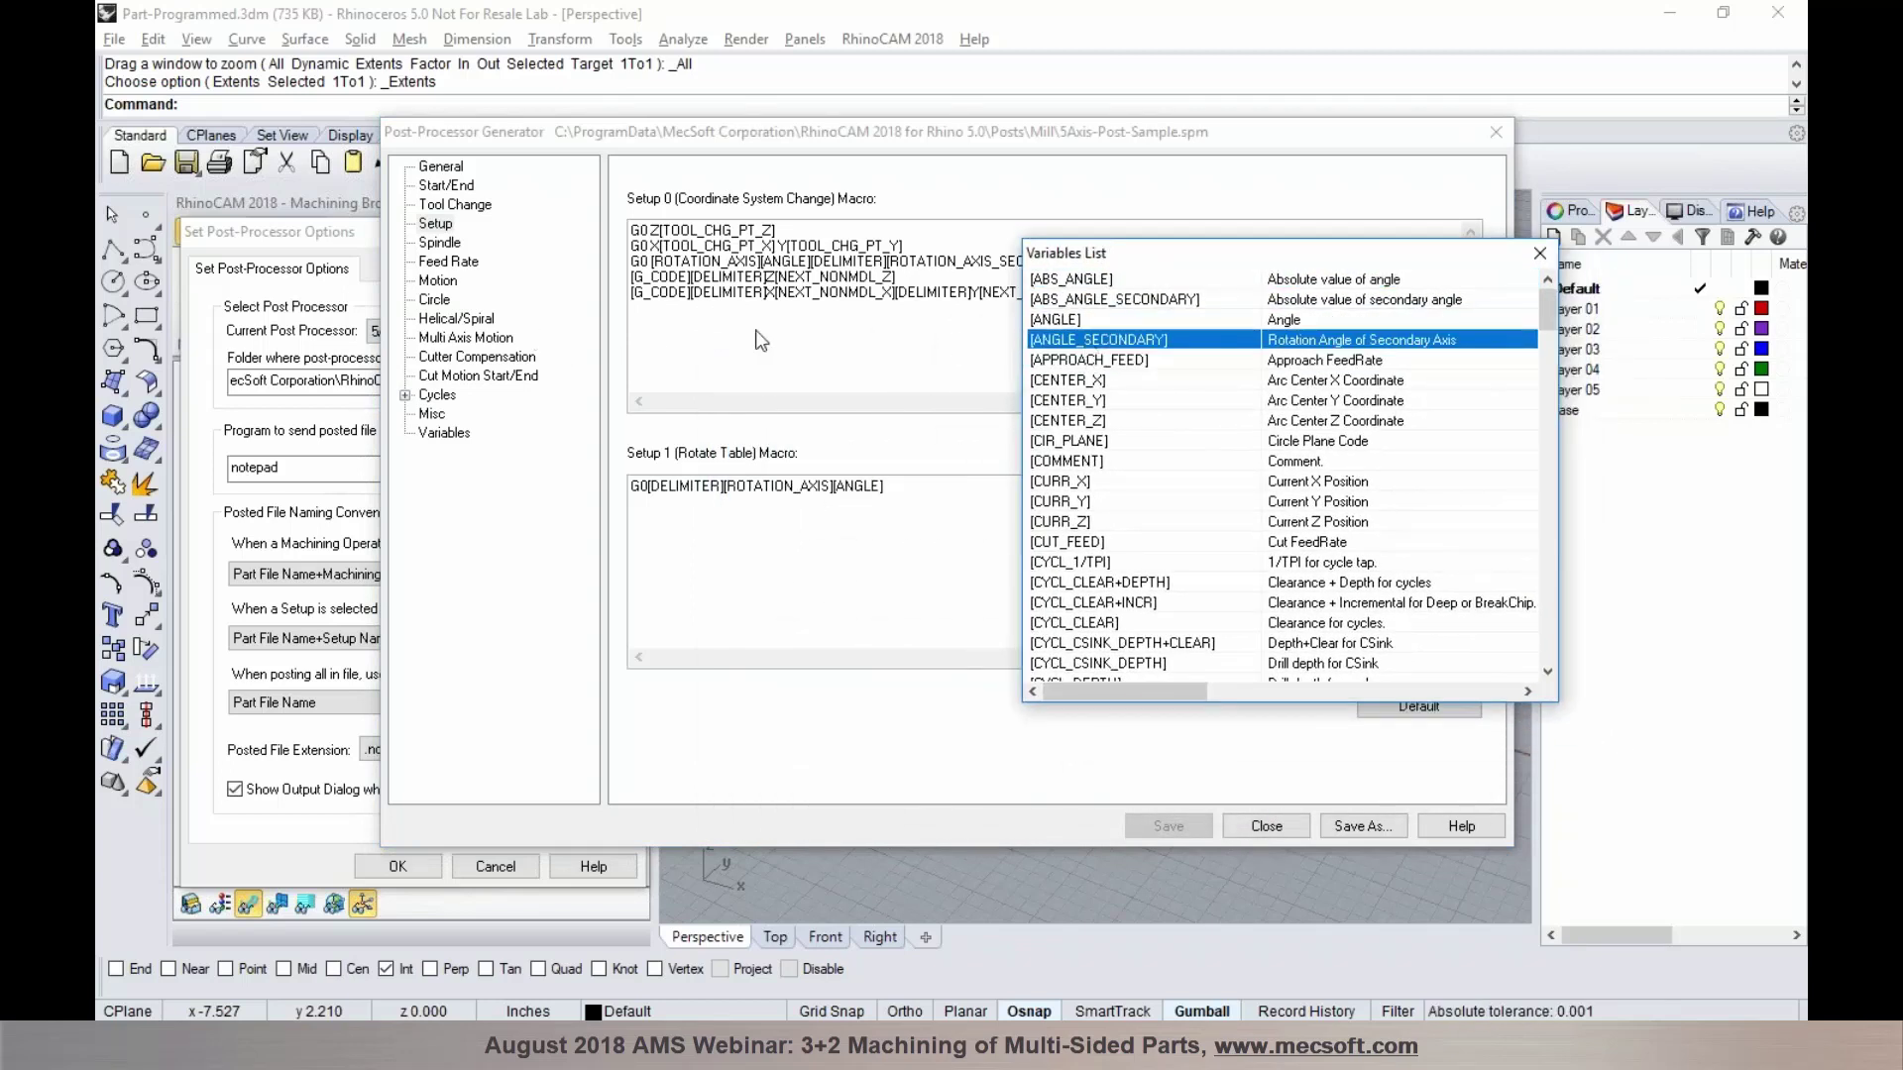
left_click(823, 337)
double_click(1073, 340)
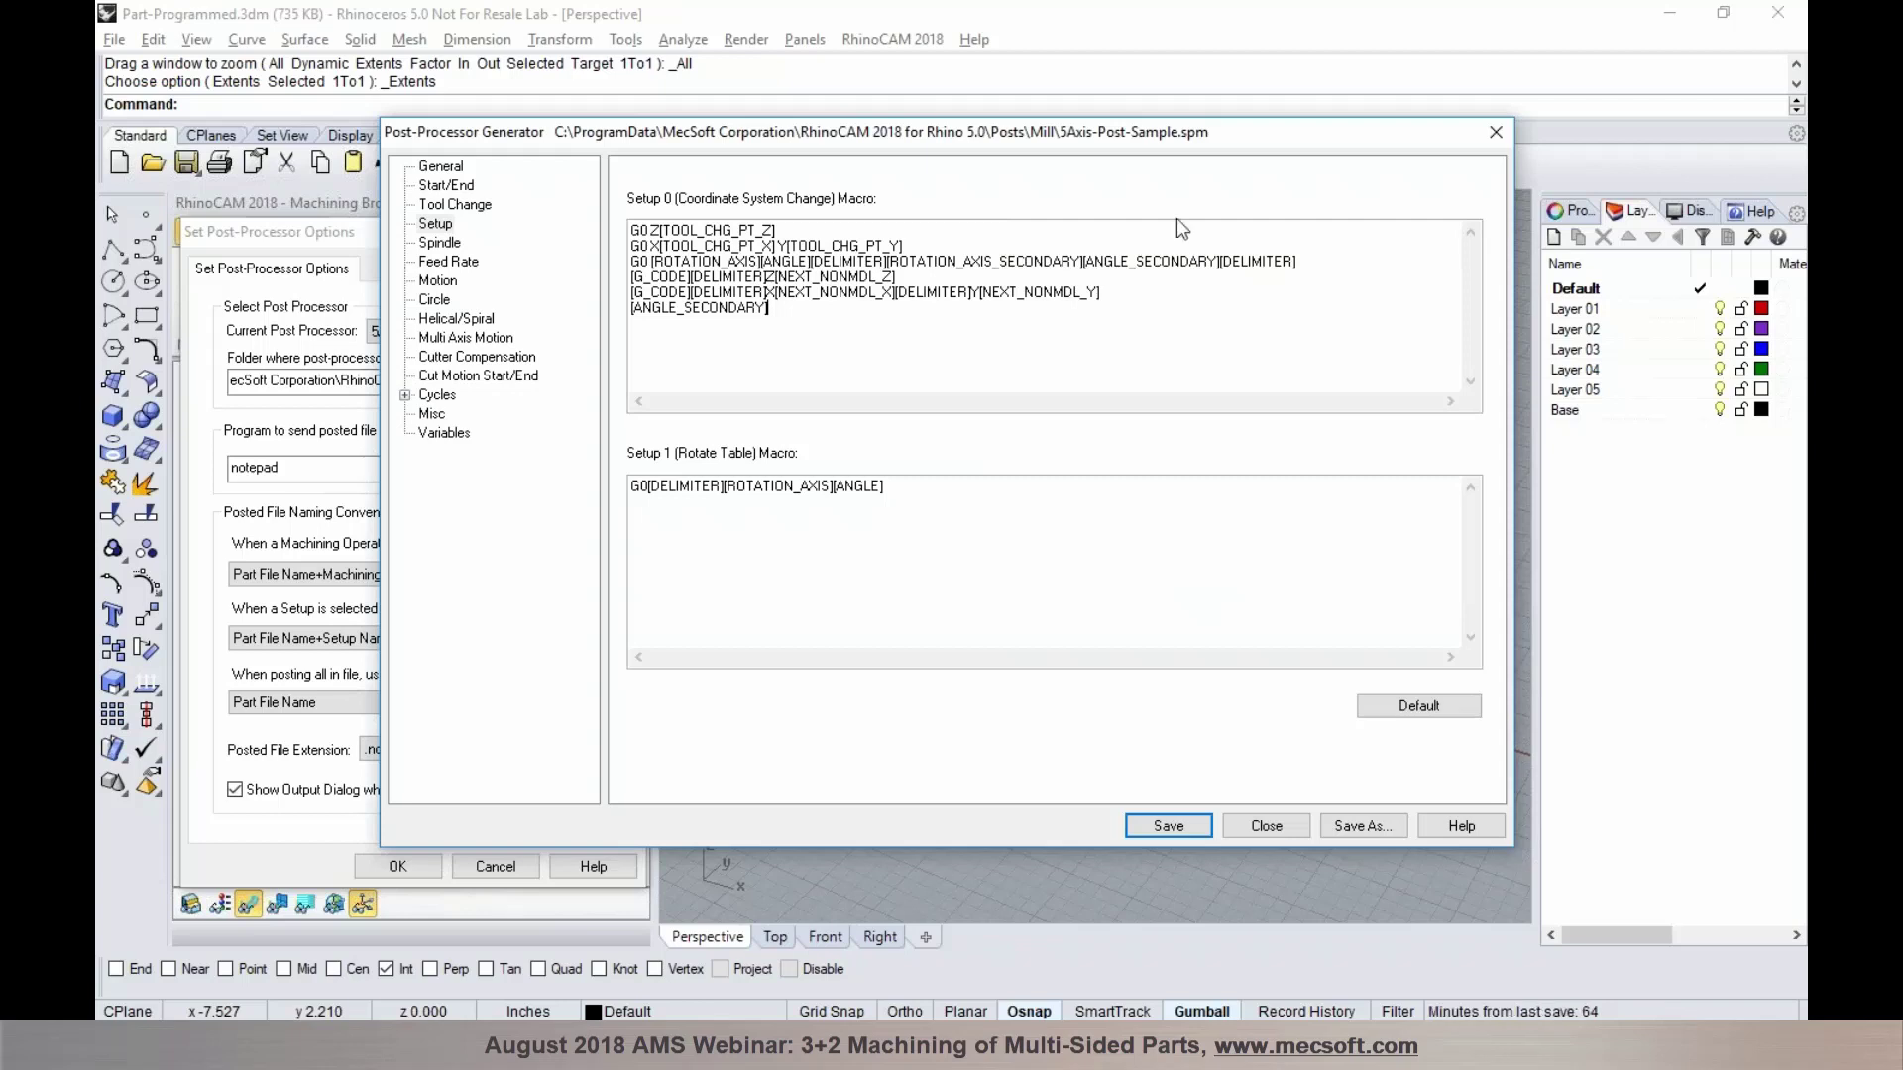
Close the Post-Processor Generator, discarding the macro change, and accept the post-processor options
left_click(1494, 133)
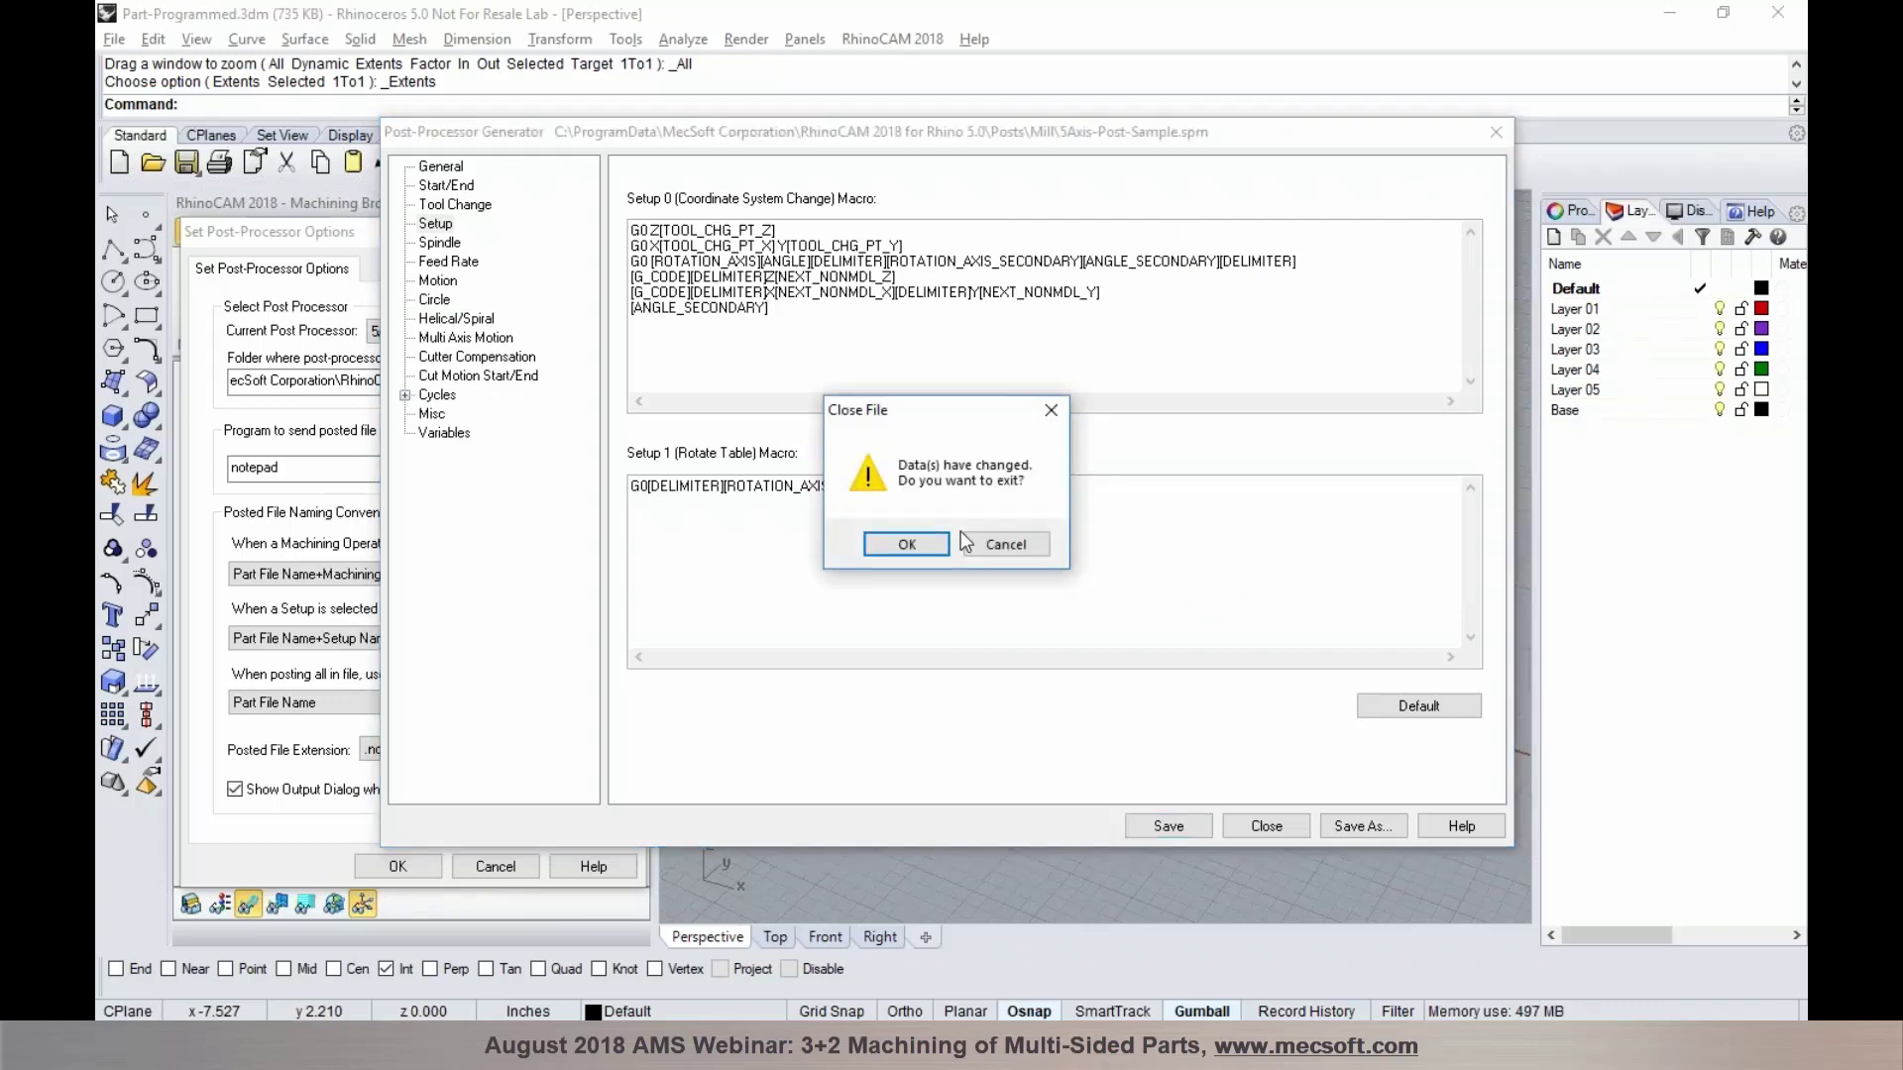
left_click(905, 544)
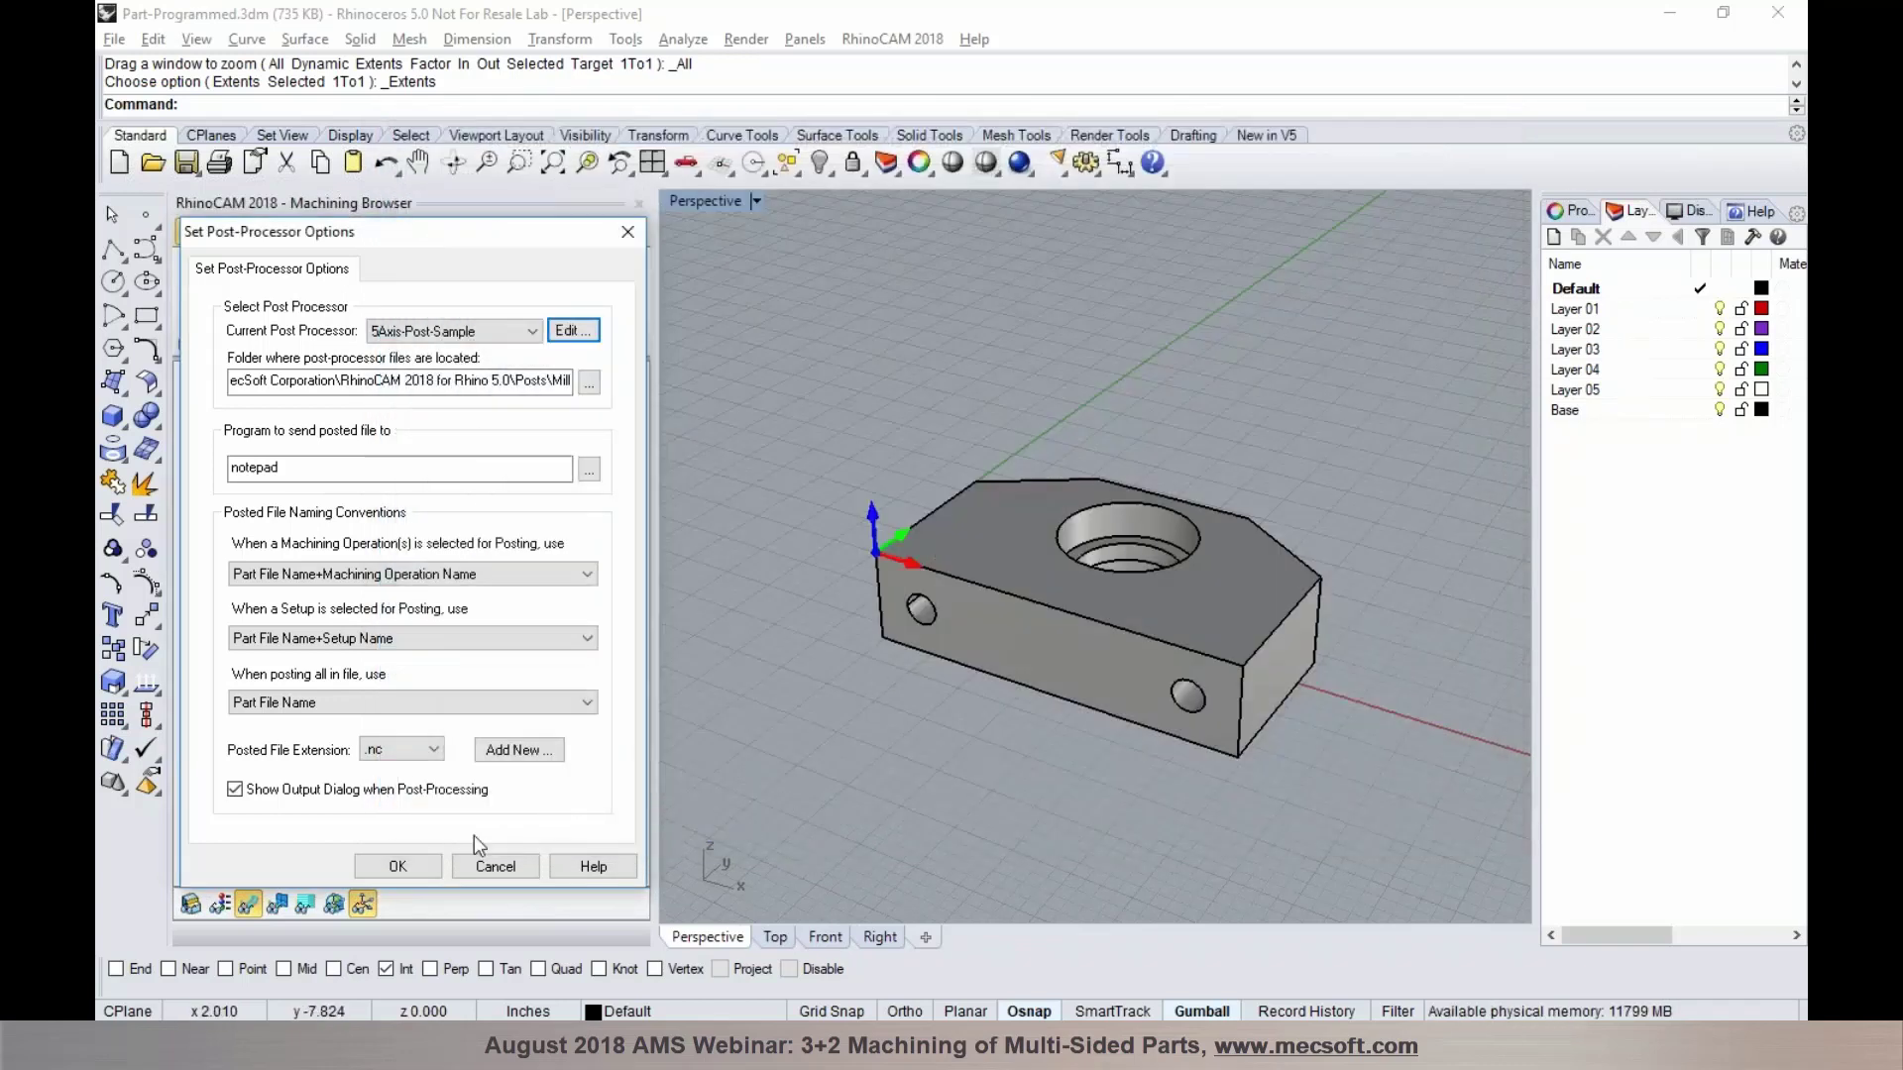
left_click(397, 866)
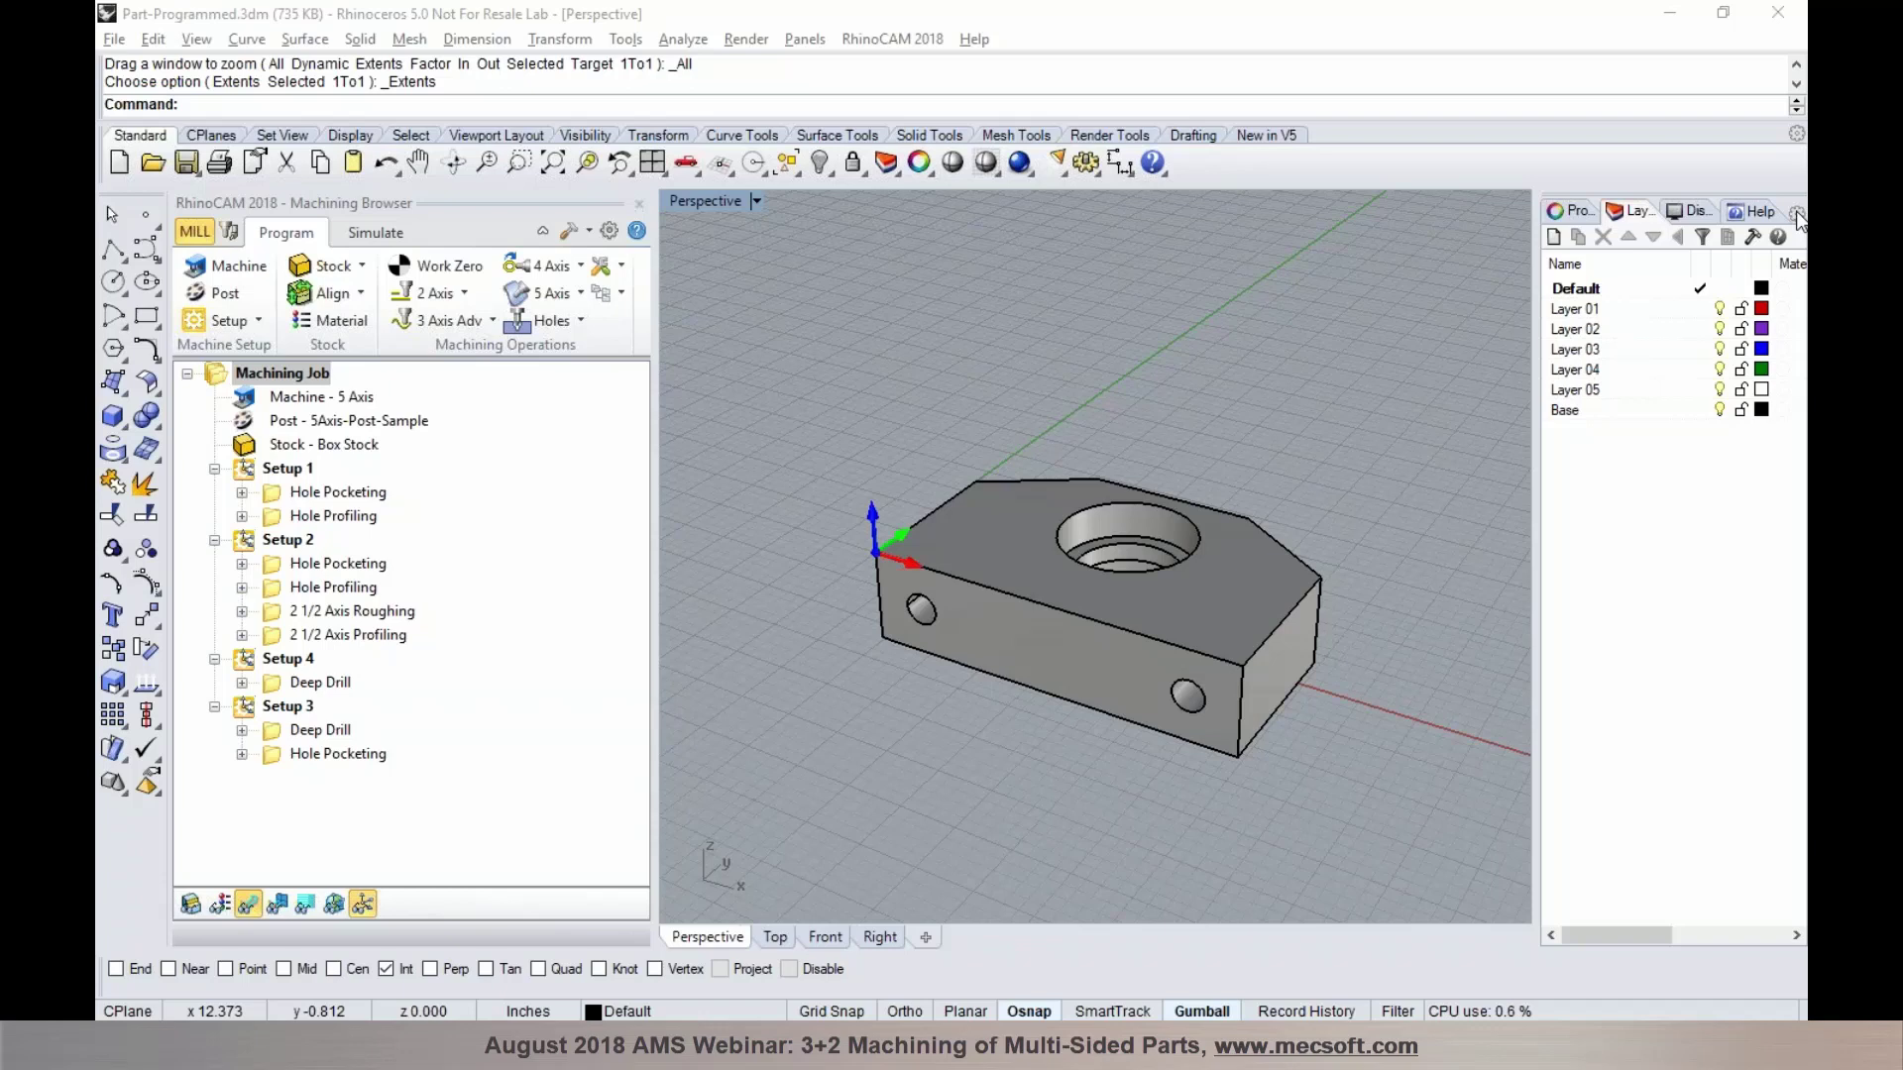
Browse the library of machine tools that can be loaded from file for the 5 Axis machine, and cancel the machine tool setup
double_click(321, 397)
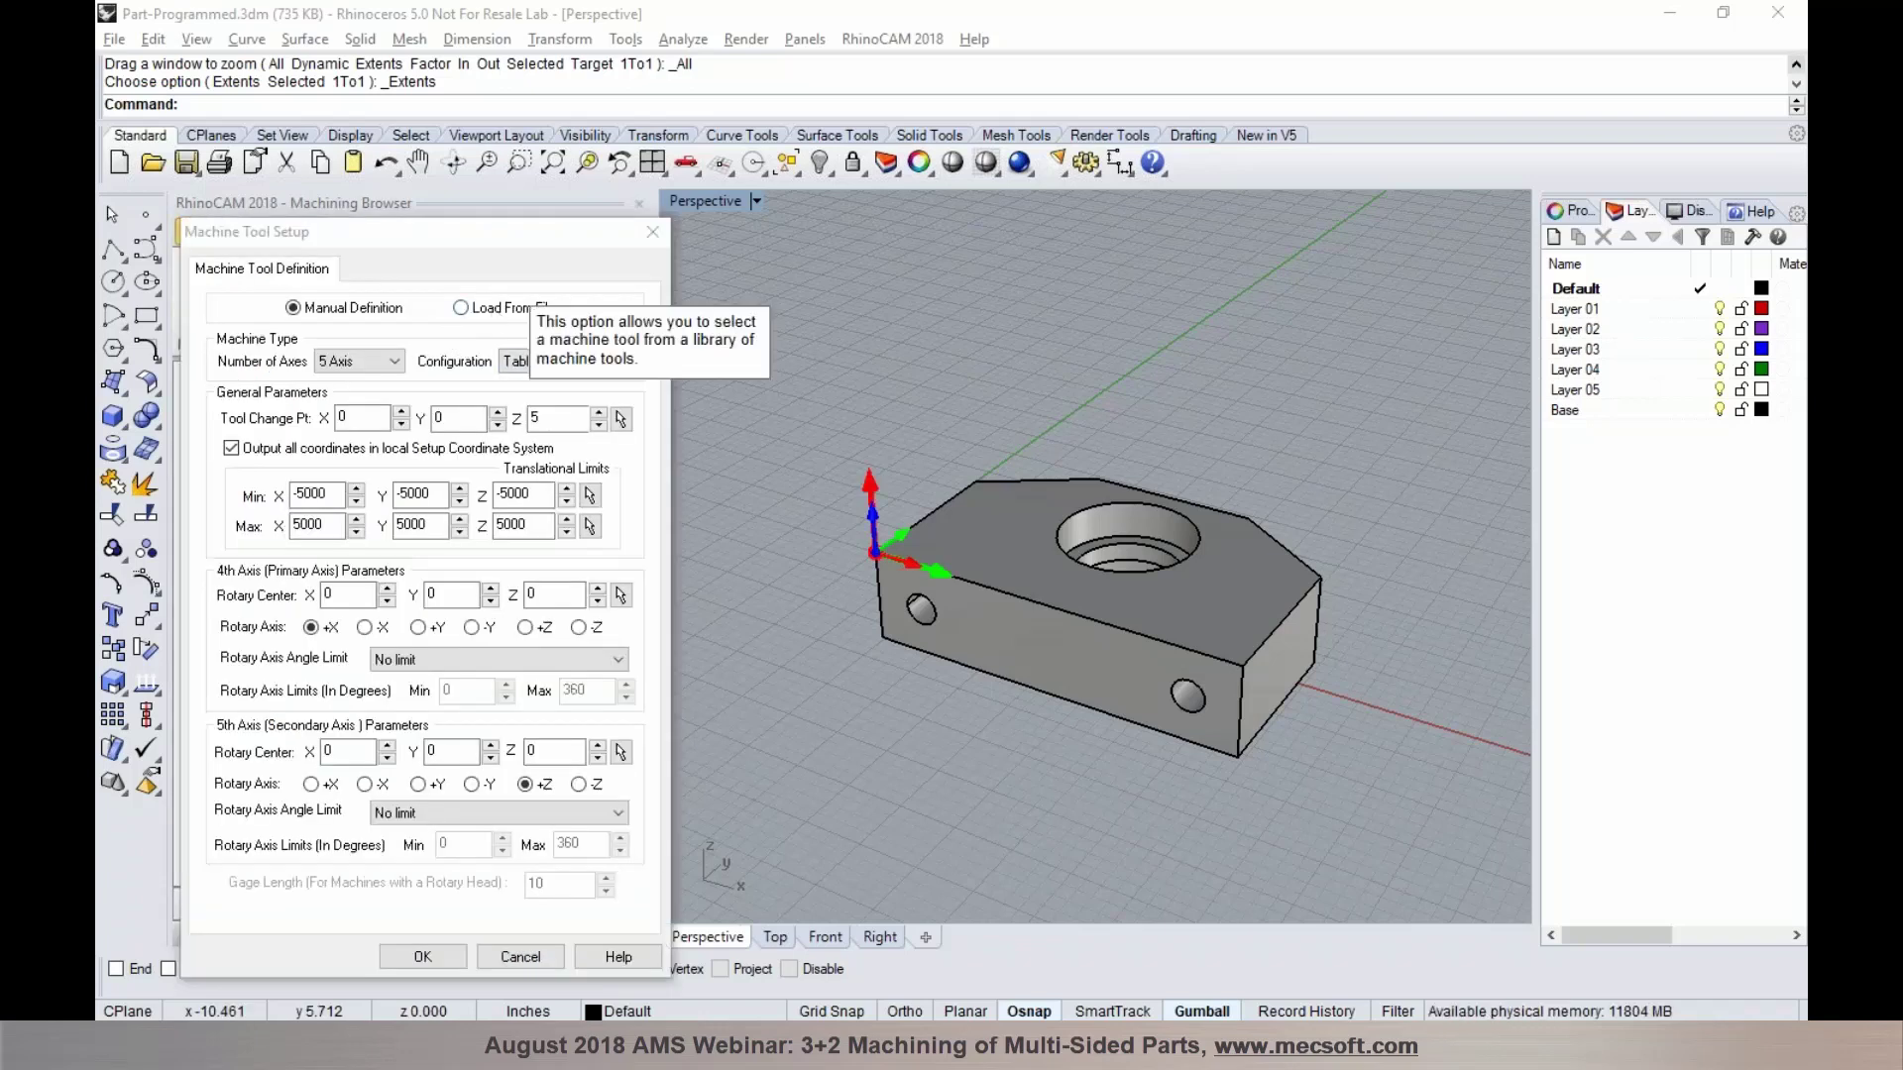
left_click(498, 312)
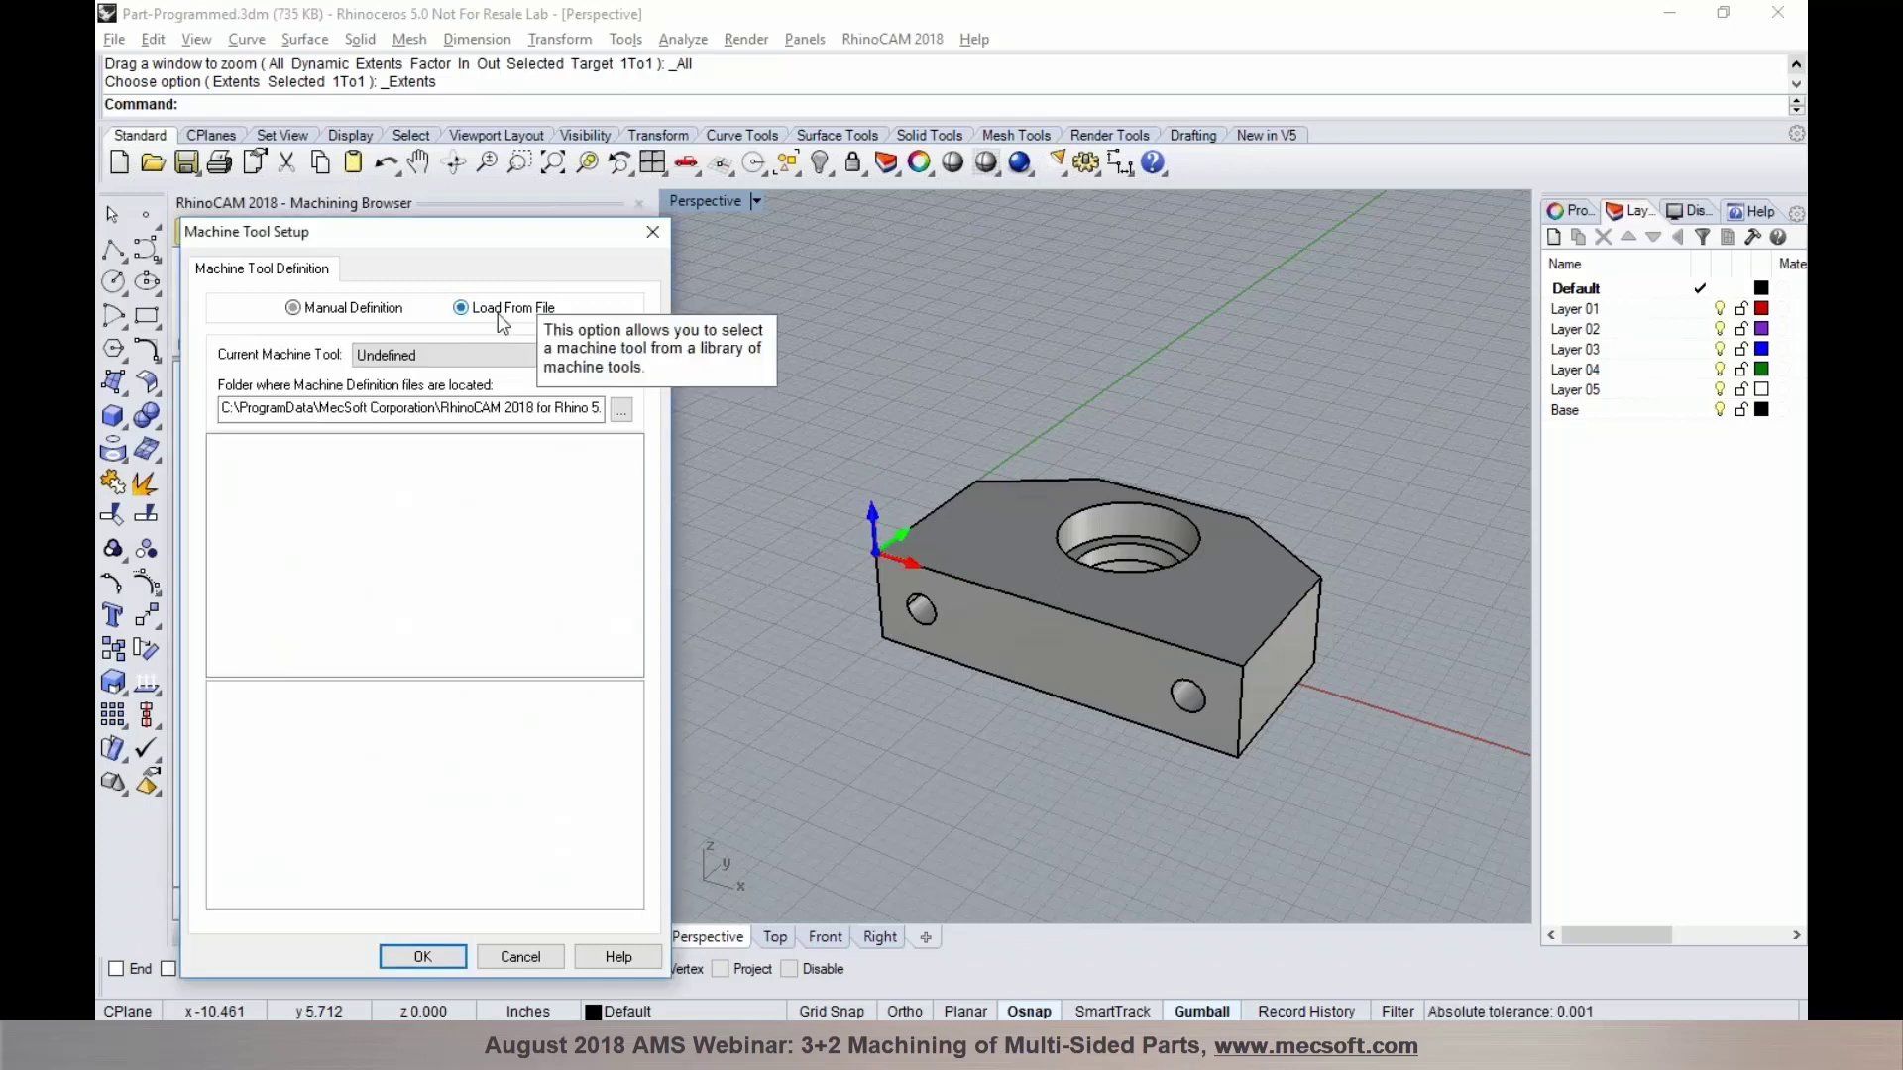
left_click(507, 354)
left_click_drag(609, 416, 609, 717)
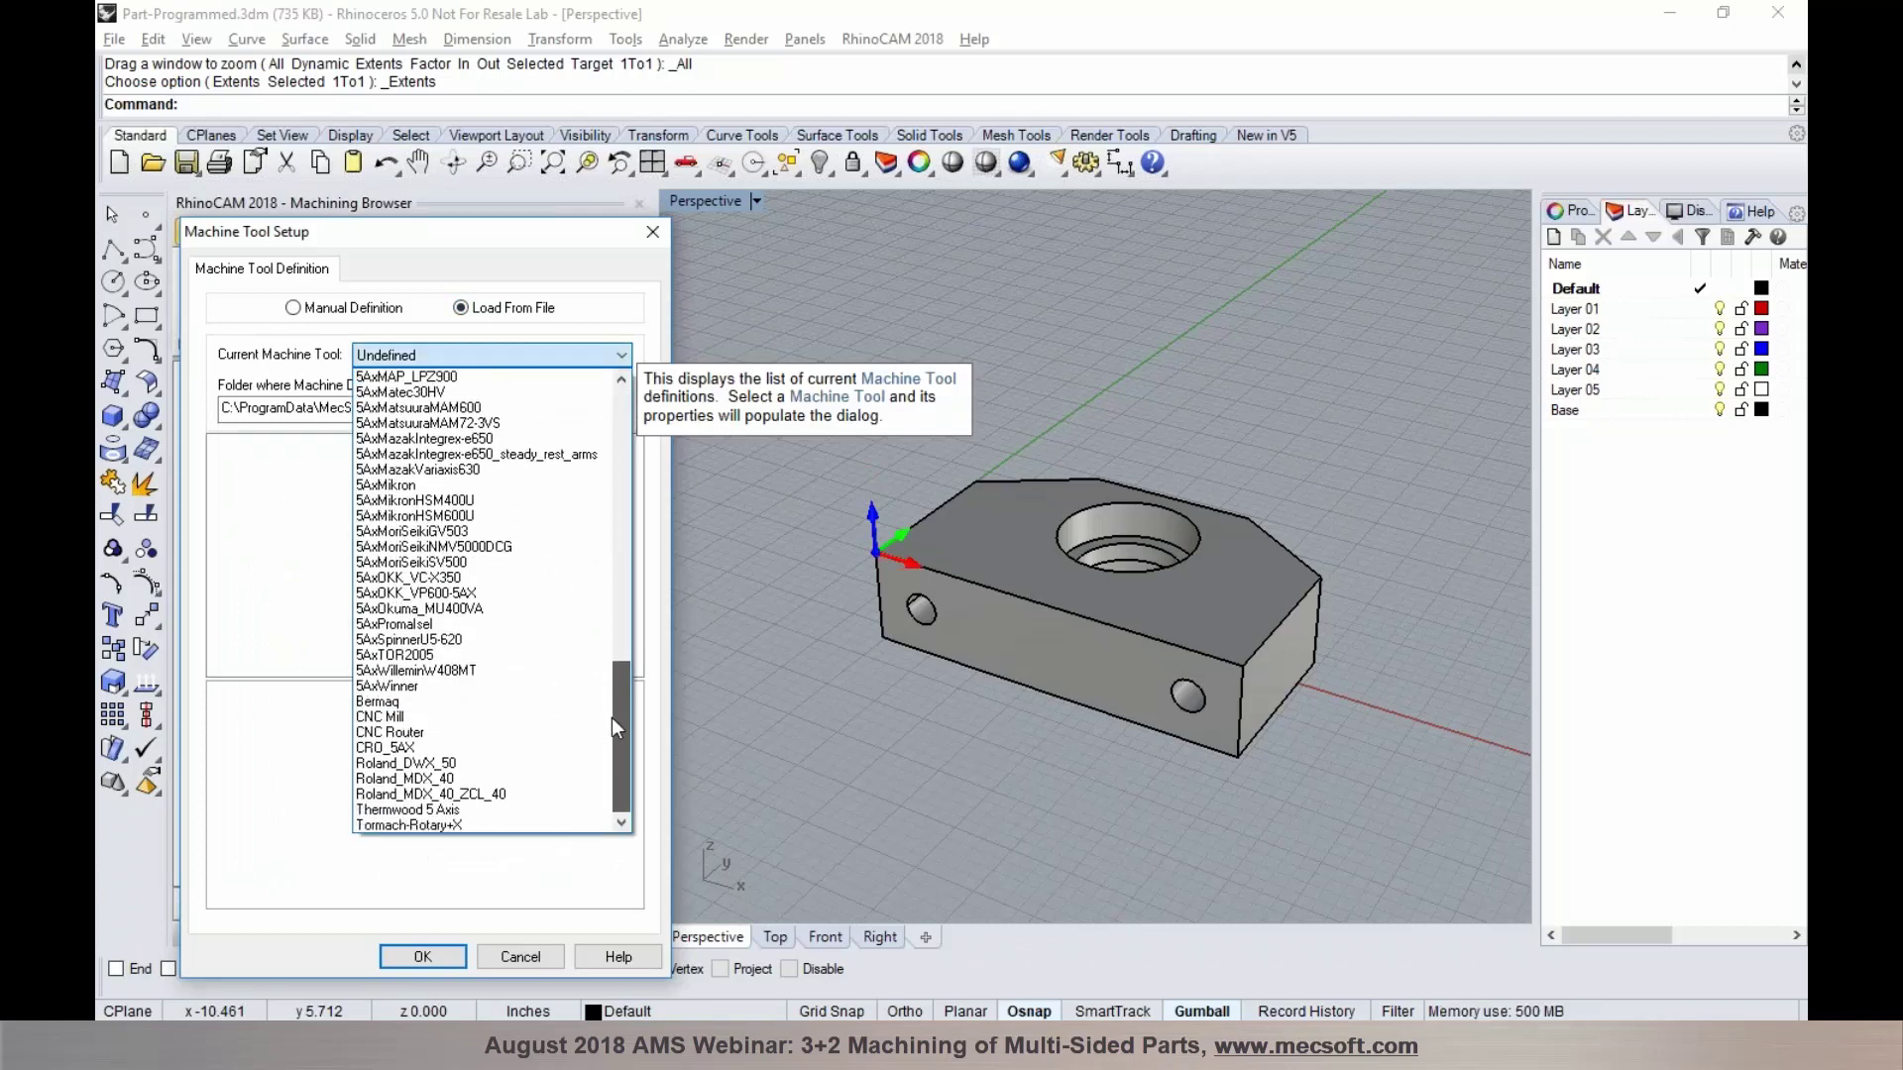
left_click_drag(611, 718, 644, 428)
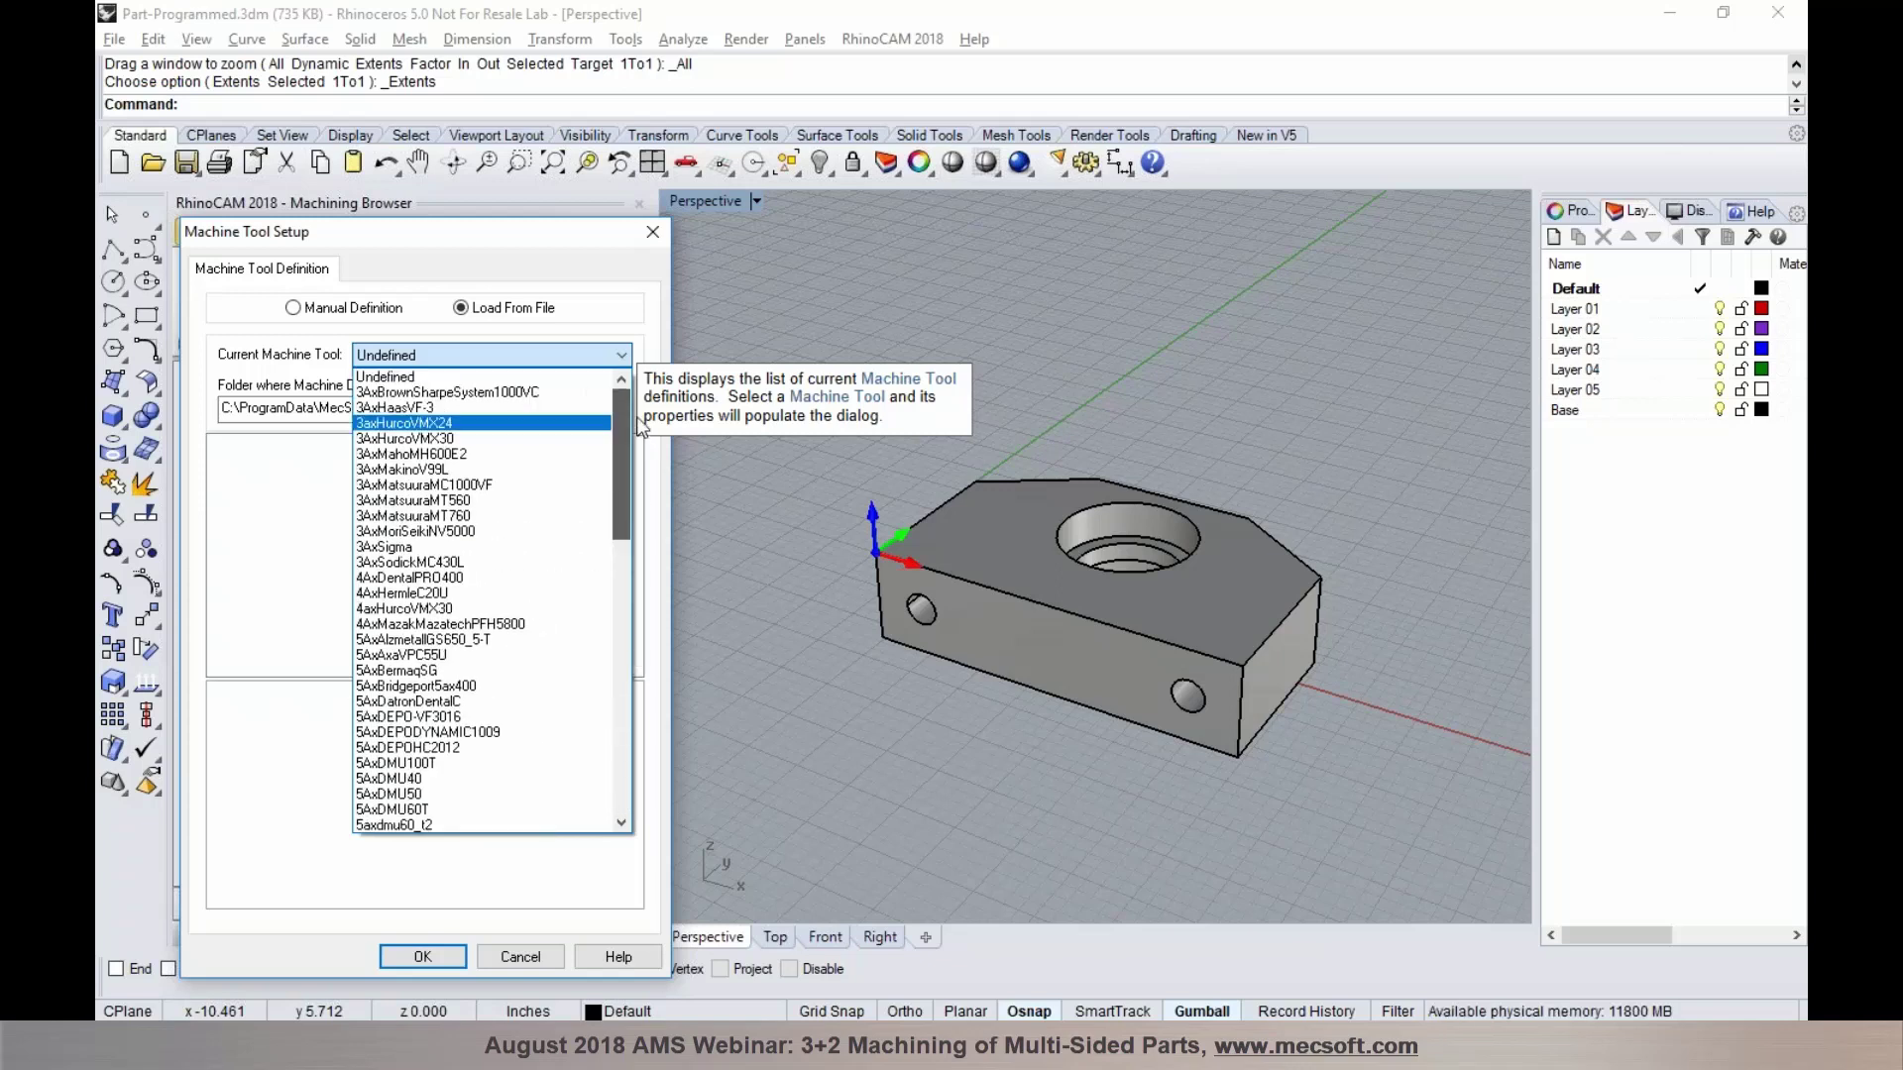
left_click(658, 464)
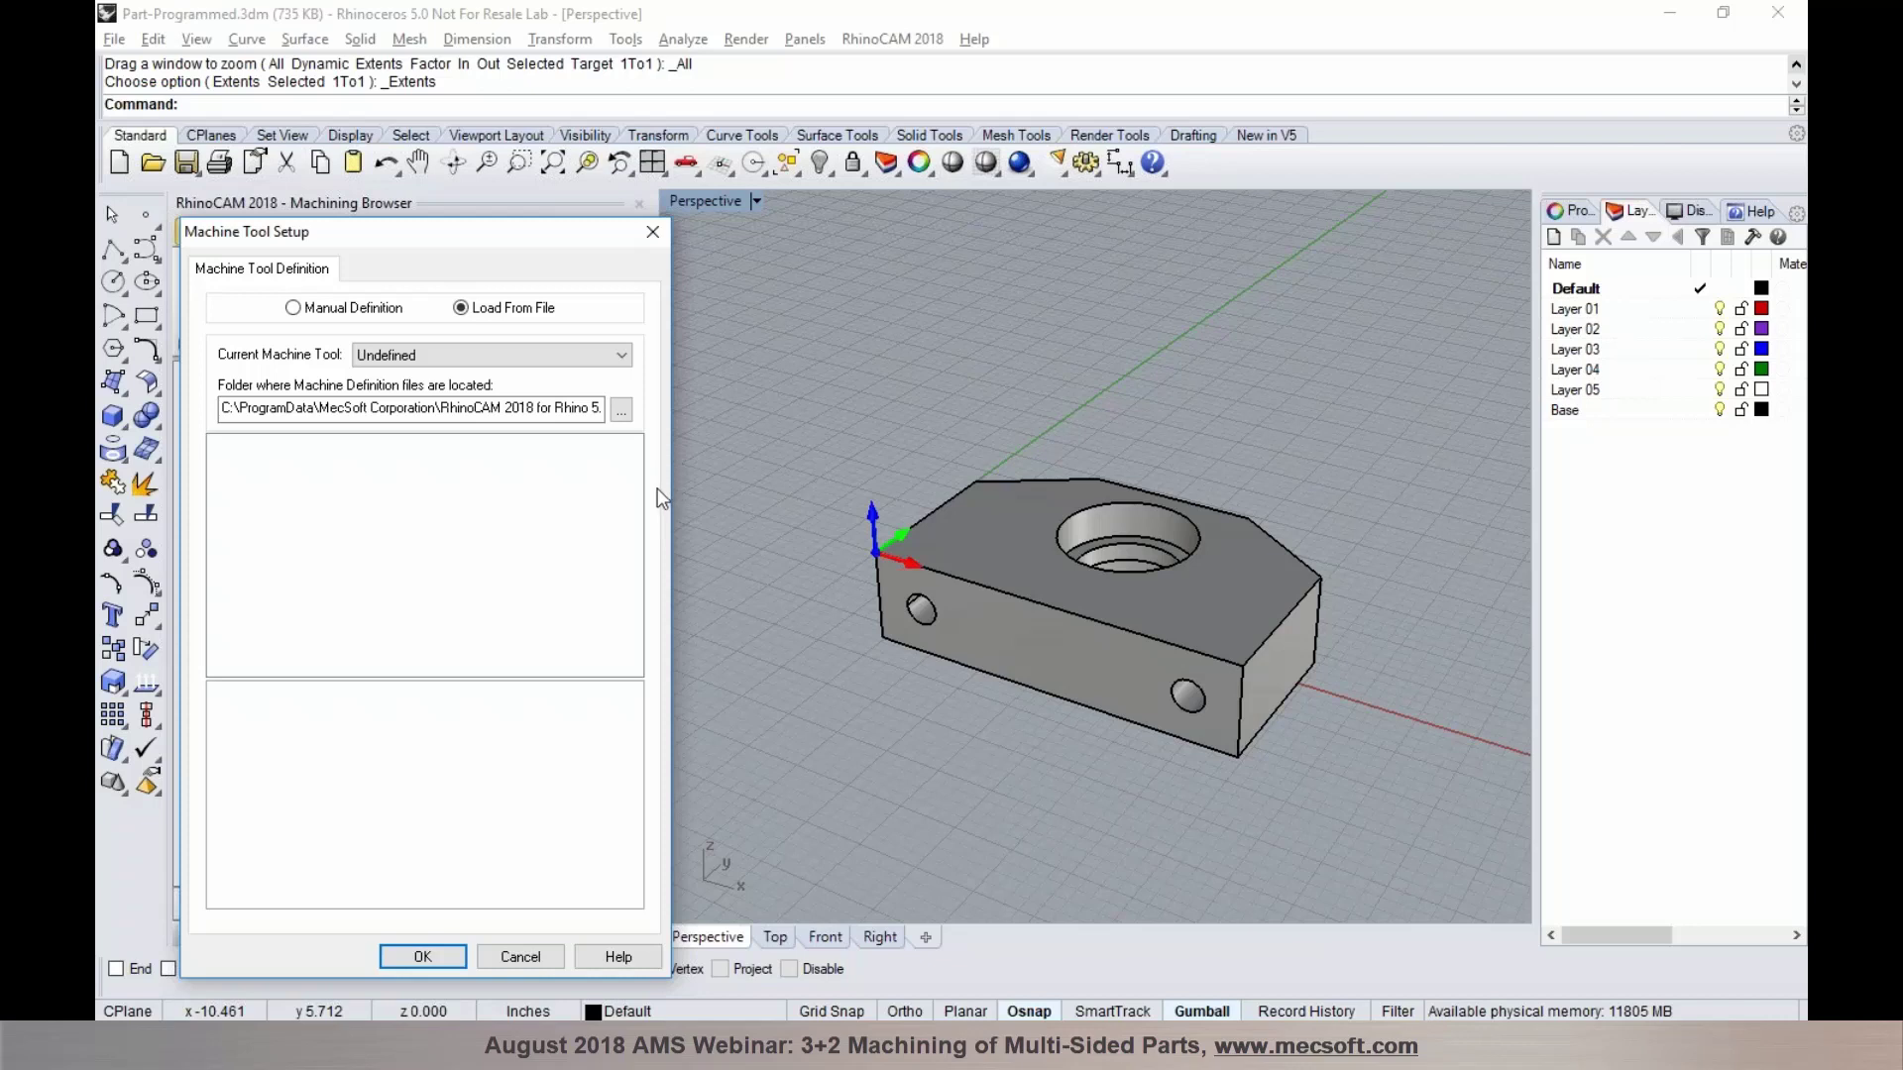
left_click(521, 957)
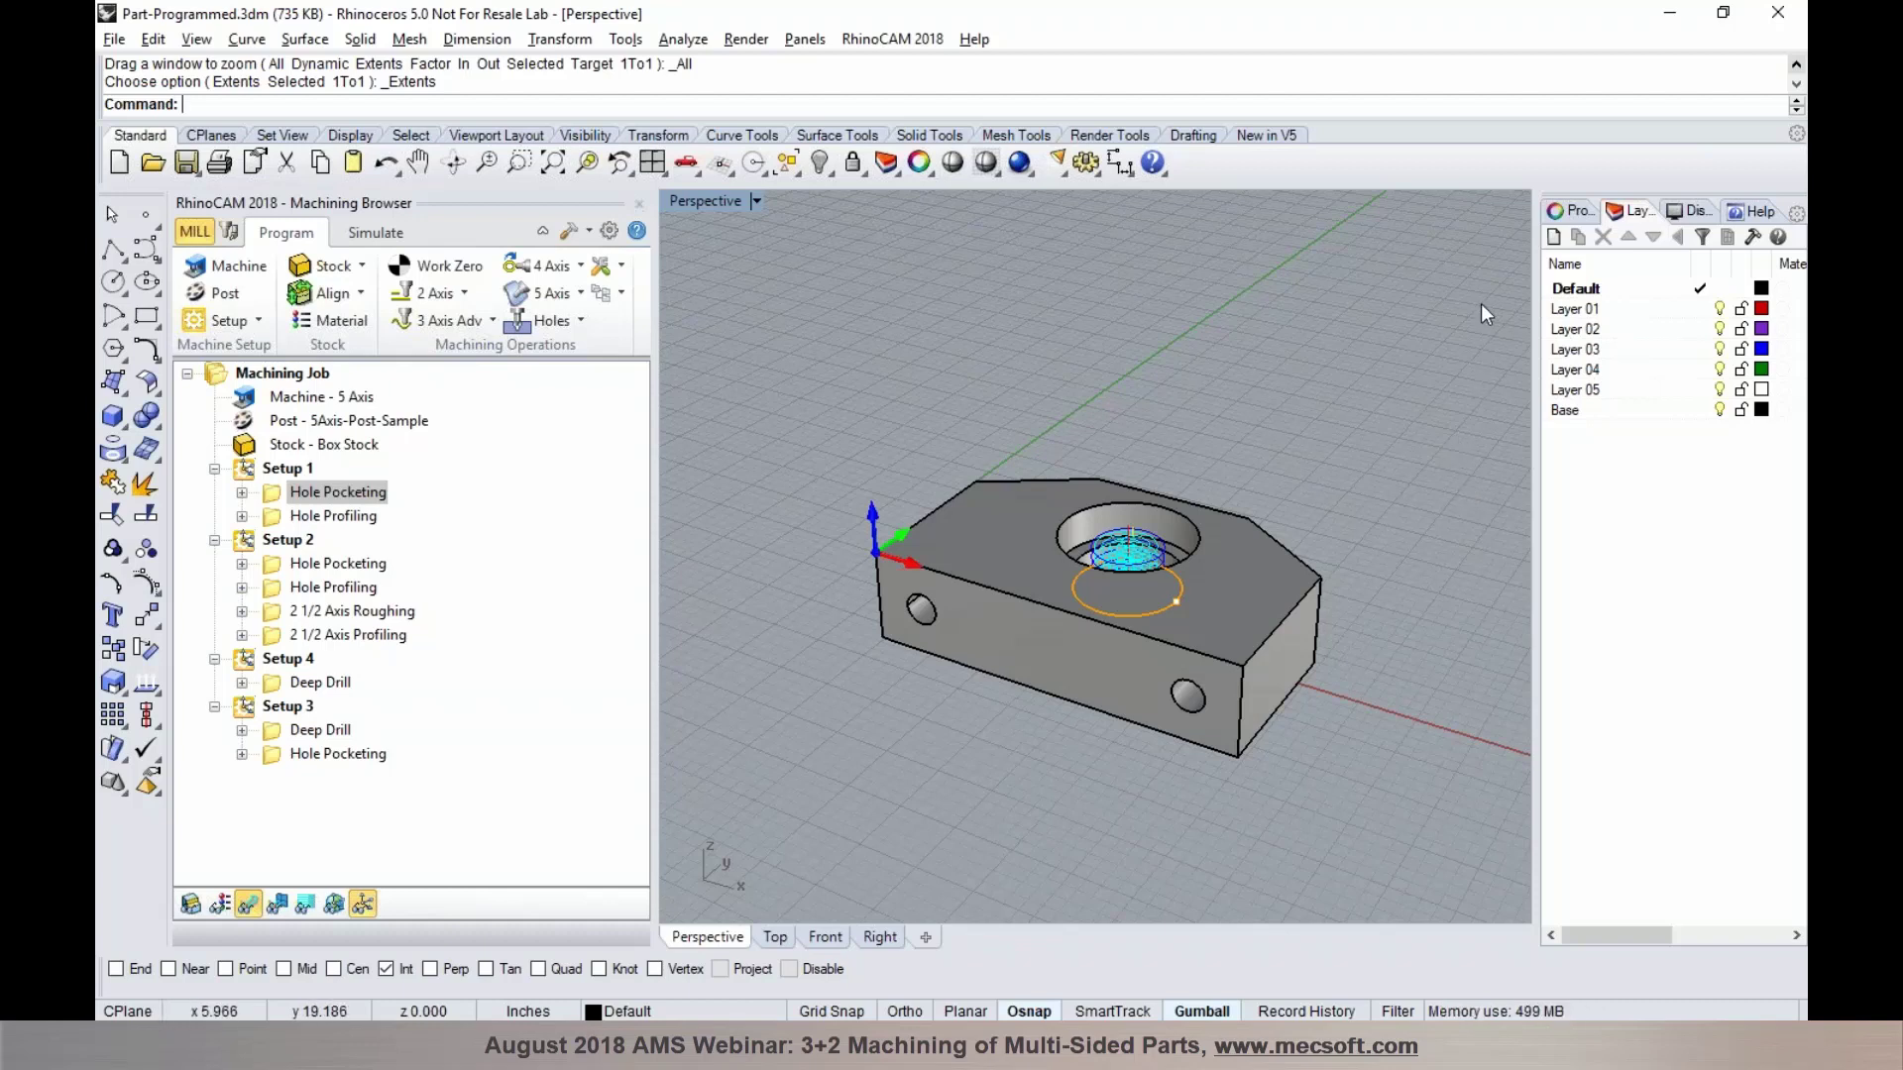
left_click(1792, 127)
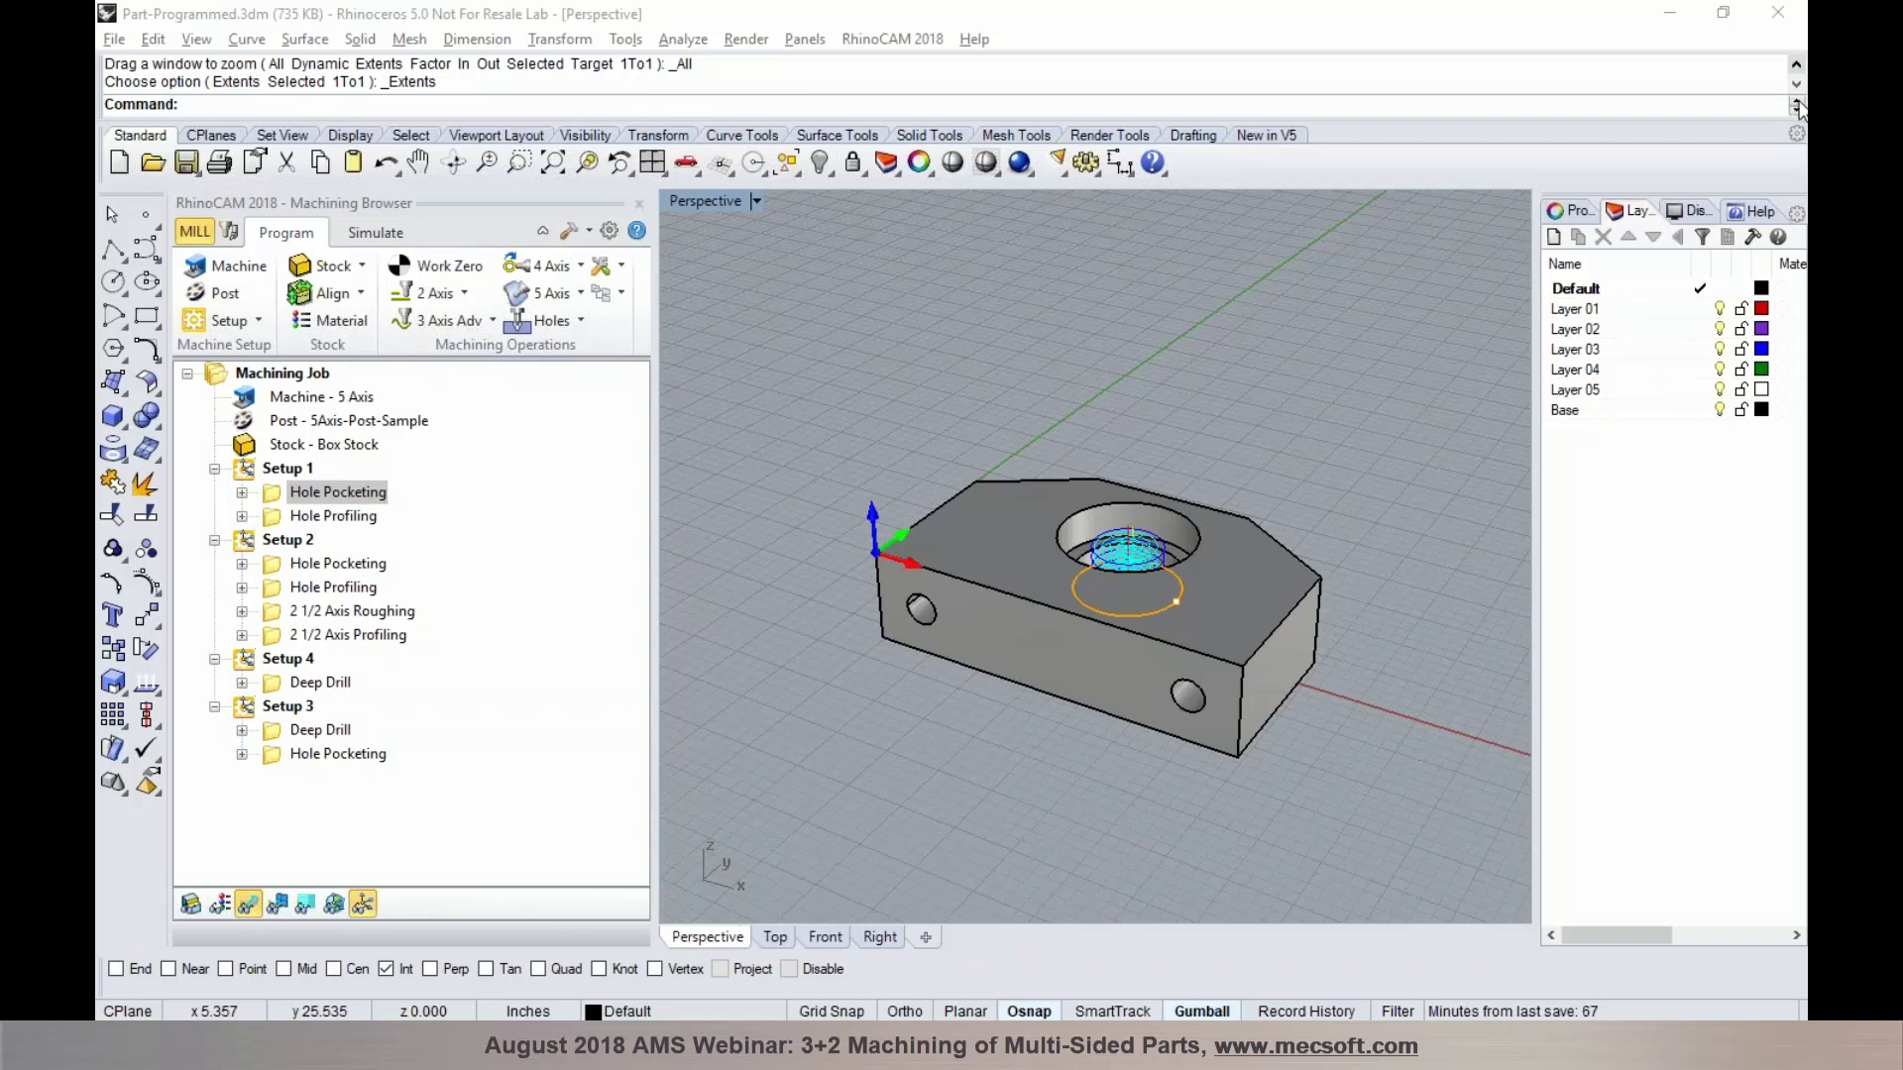
left_click(1799, 105)
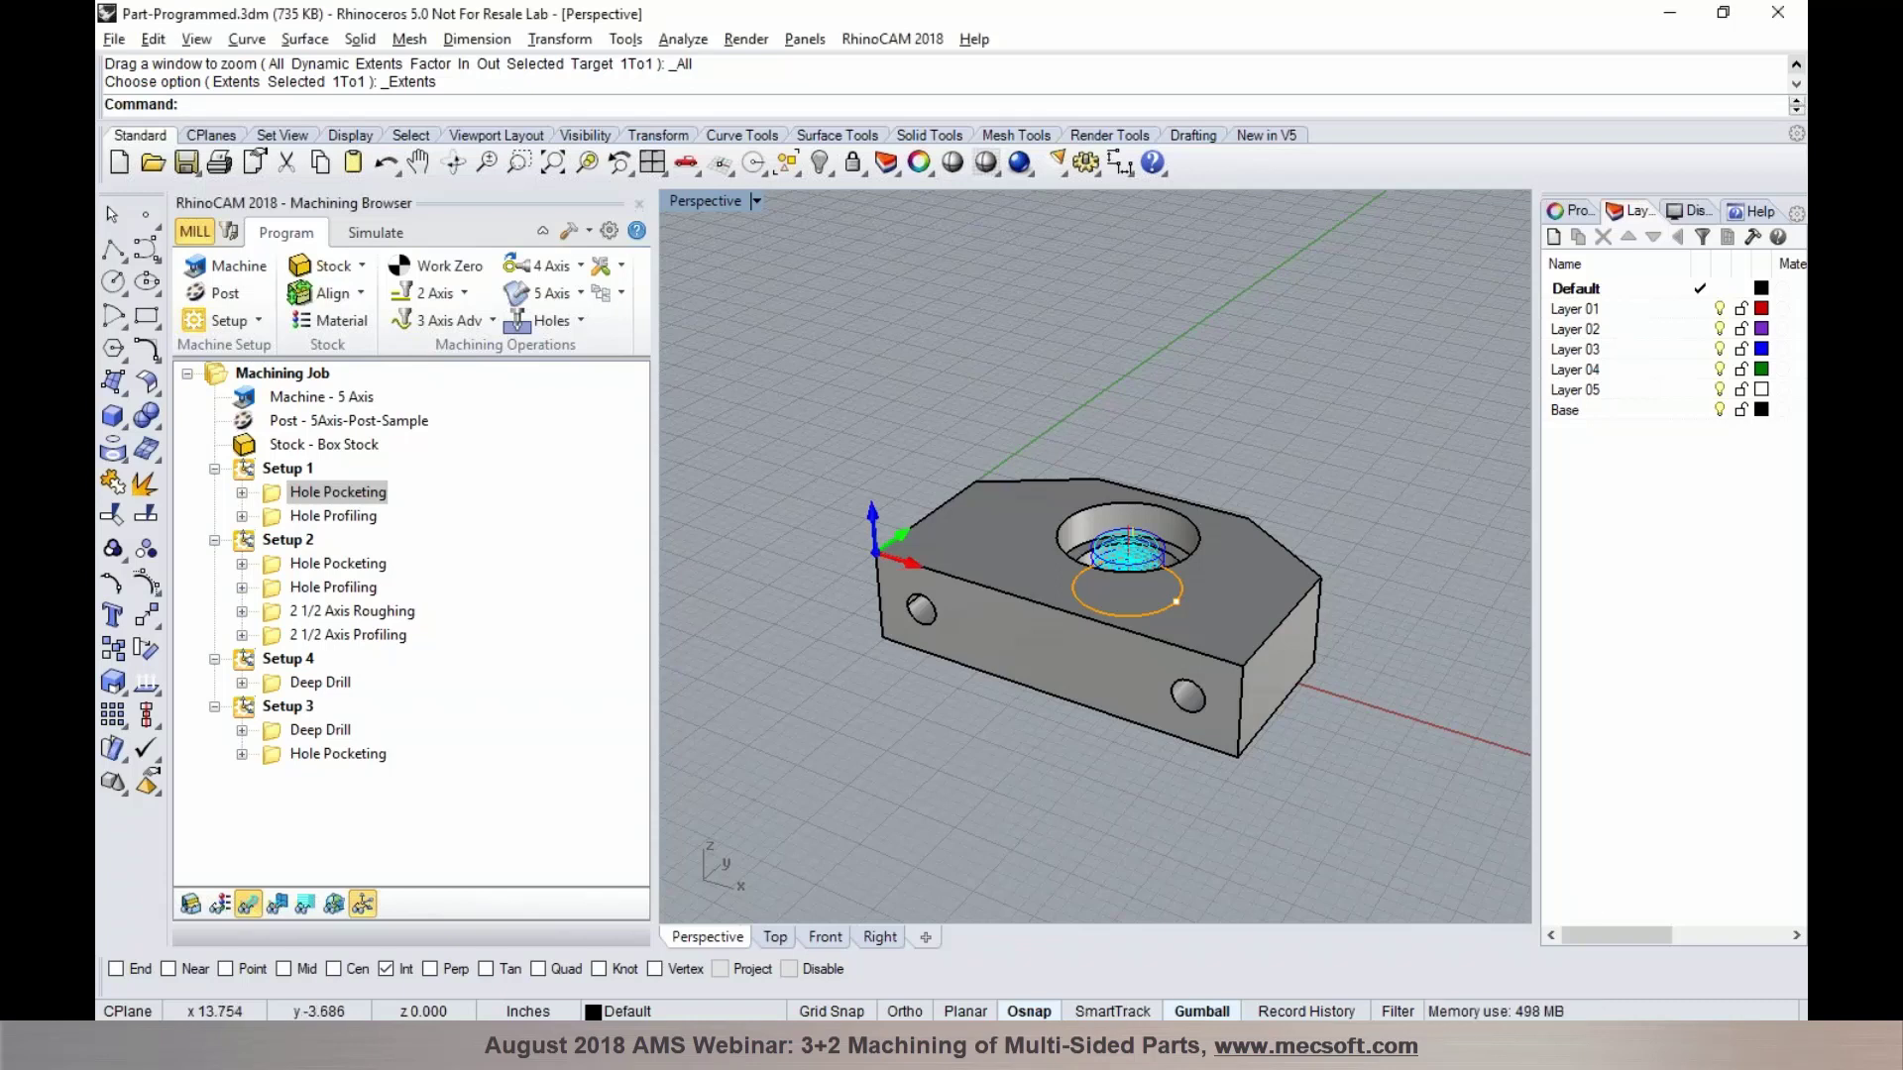
mouse_move(1001, 1041)
left_click(1109, 958)
key("Right")
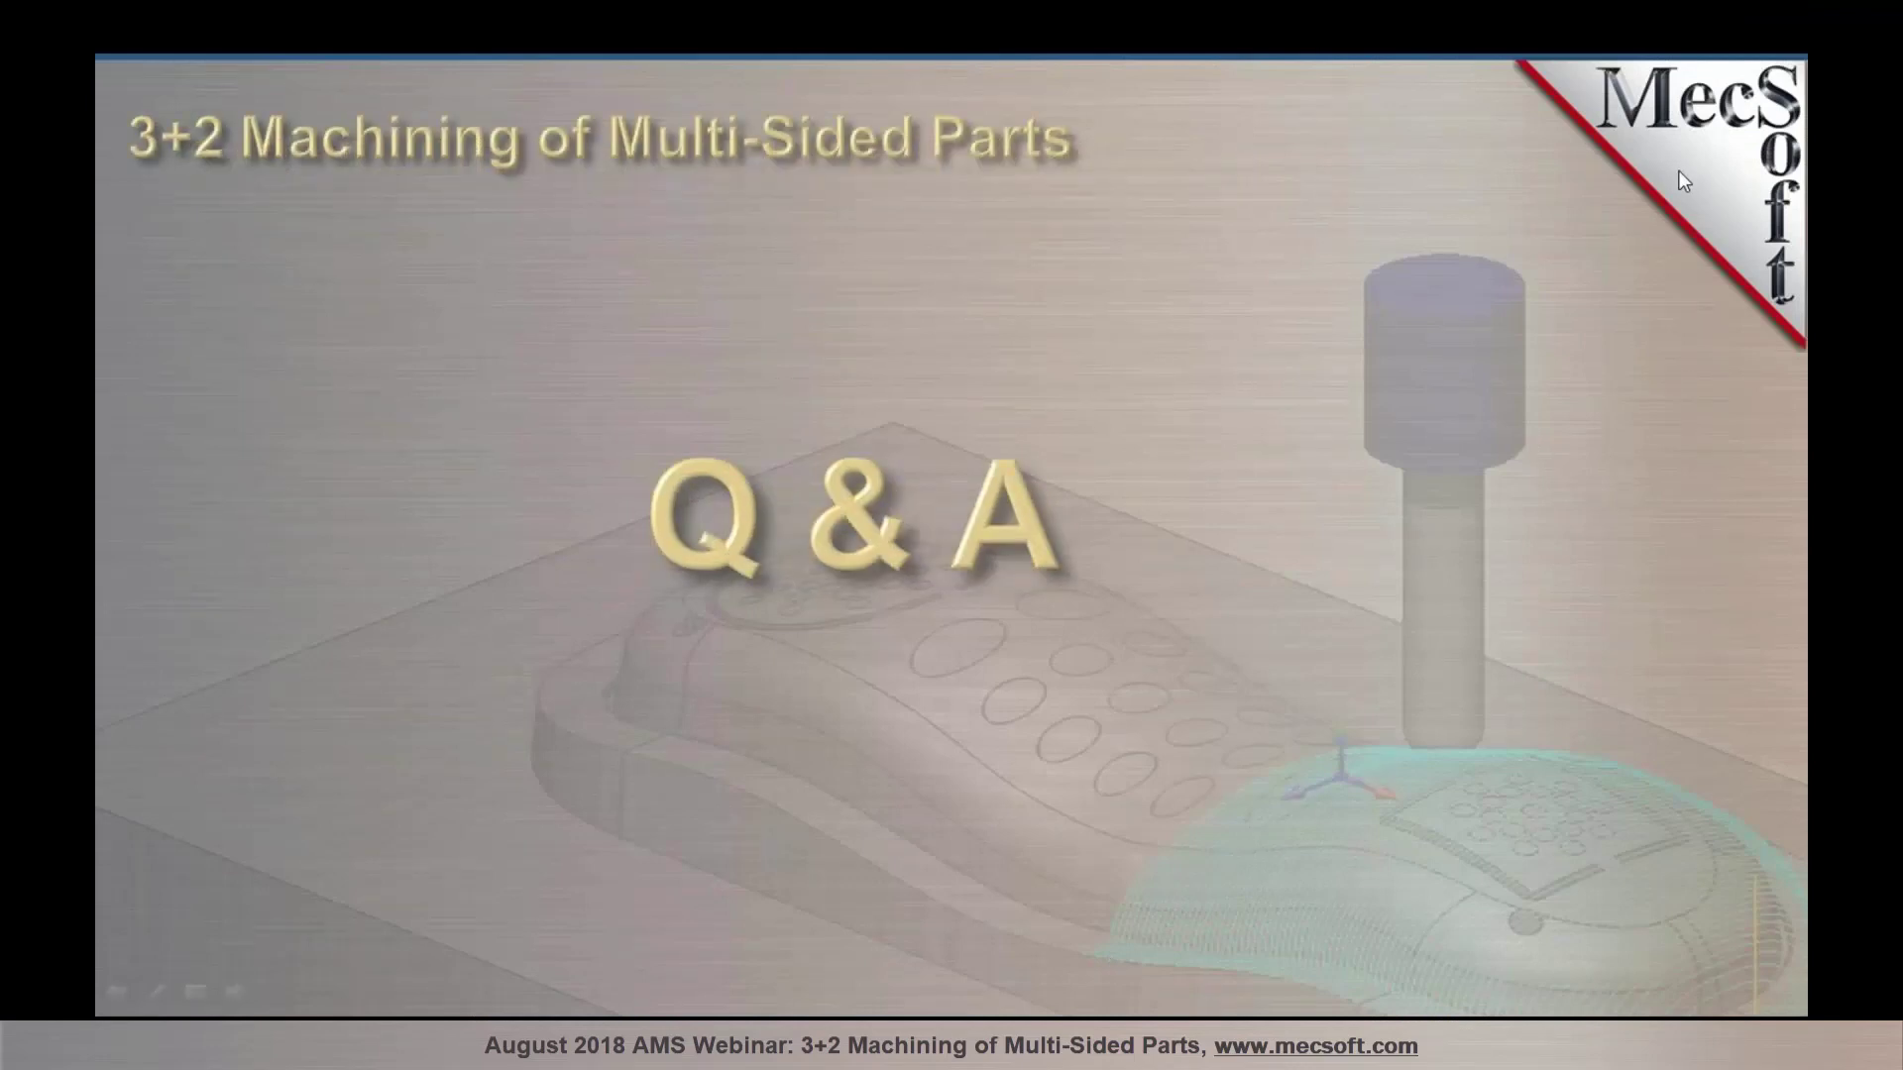
key("Right")
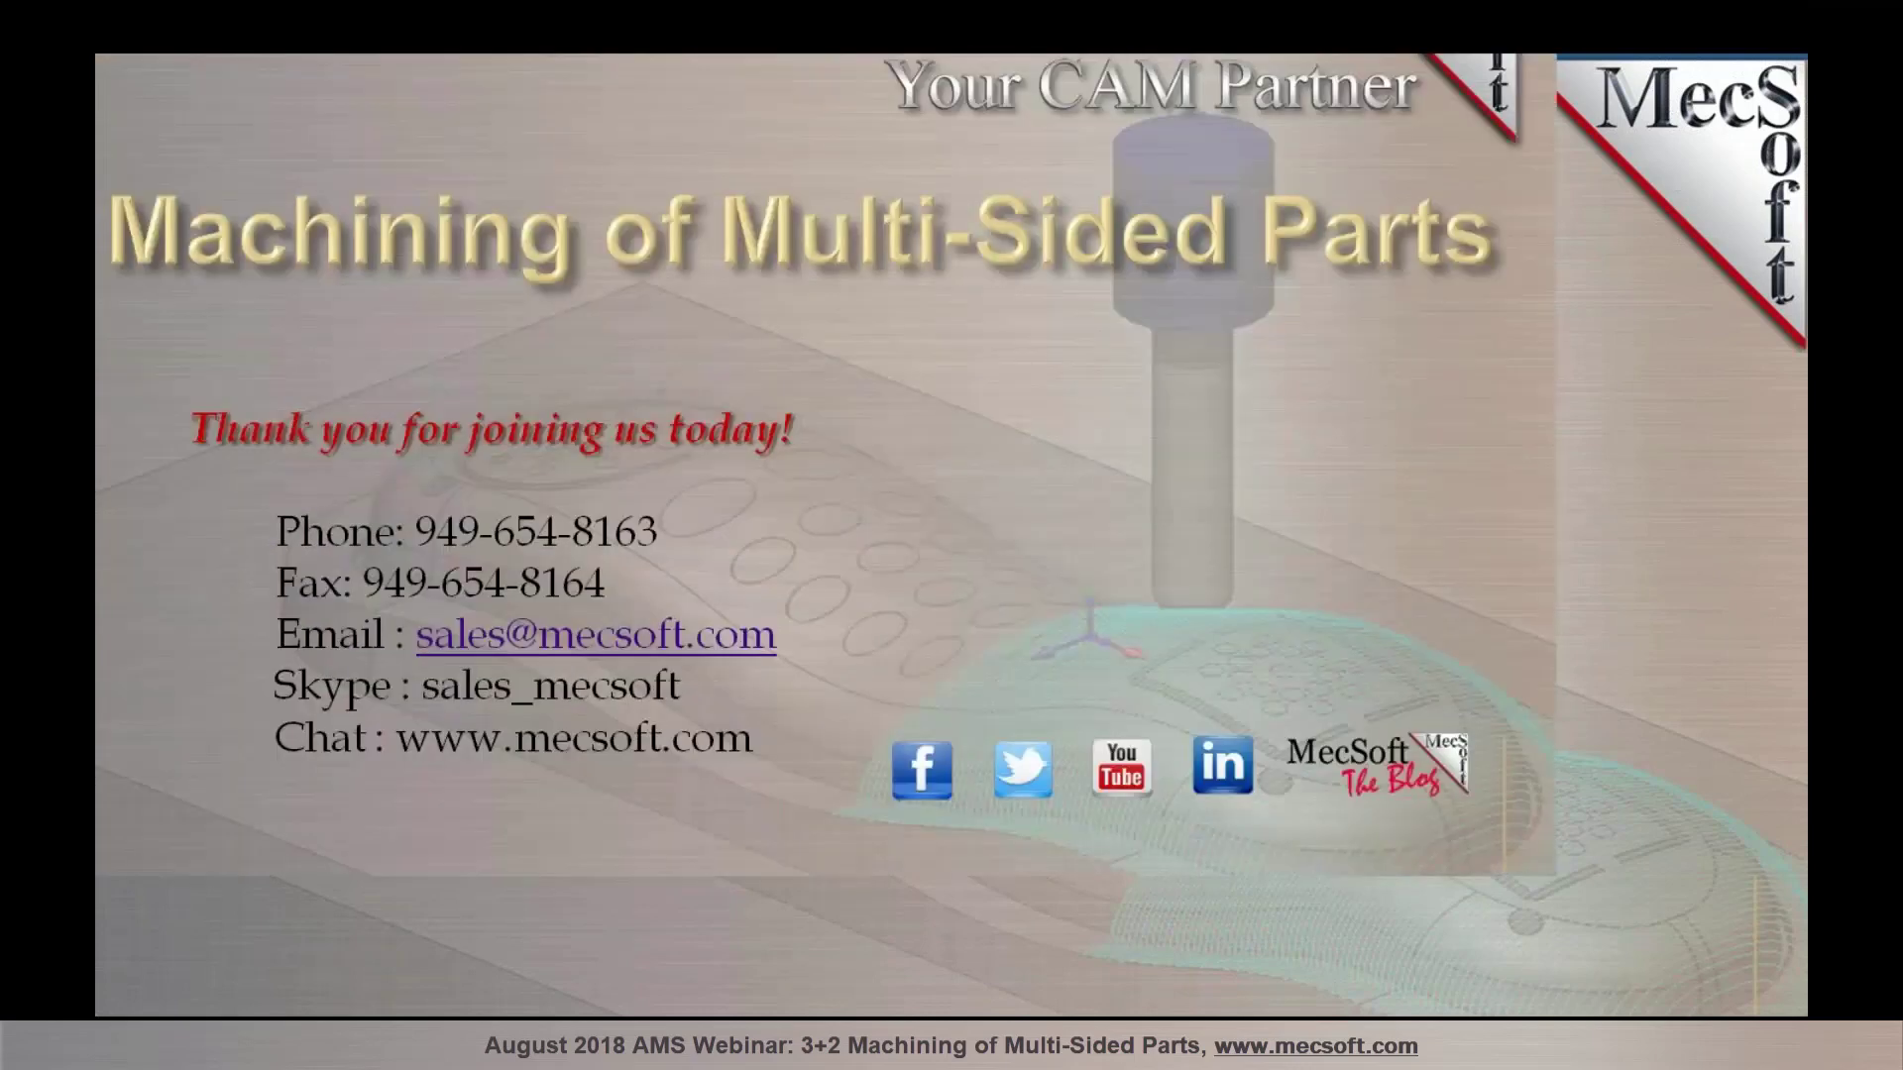